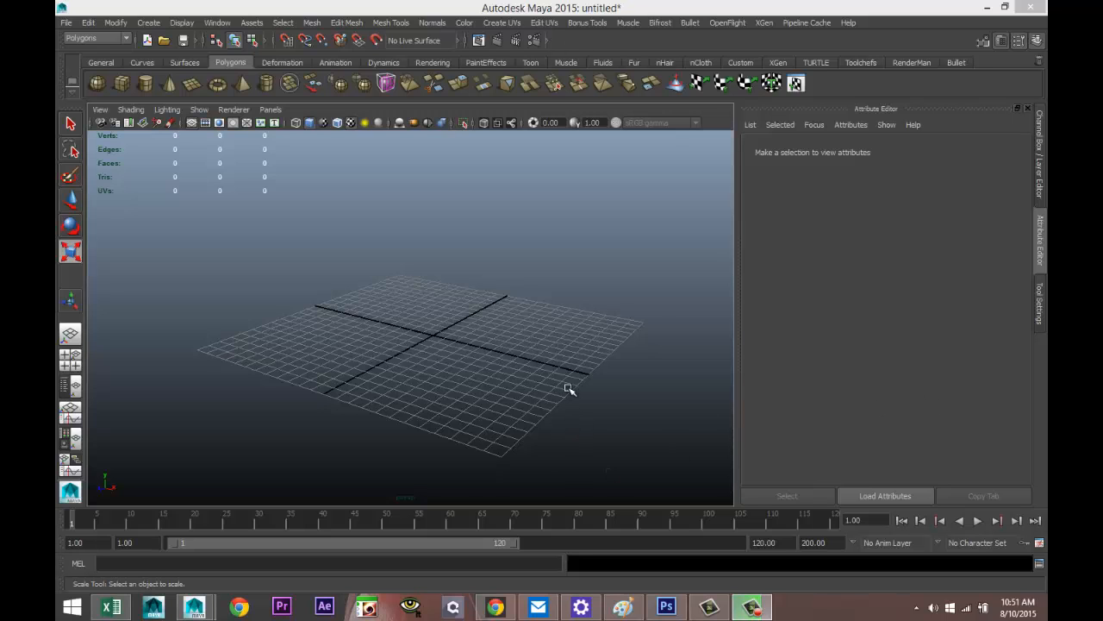
Step: Create a long, low polygon cube along the X axis on the grid and scale it thinner along Z
{"action": "left_click_drag", "start_coordinate": [569, 389], "coordinate": [591, 401], "text": "alt"}
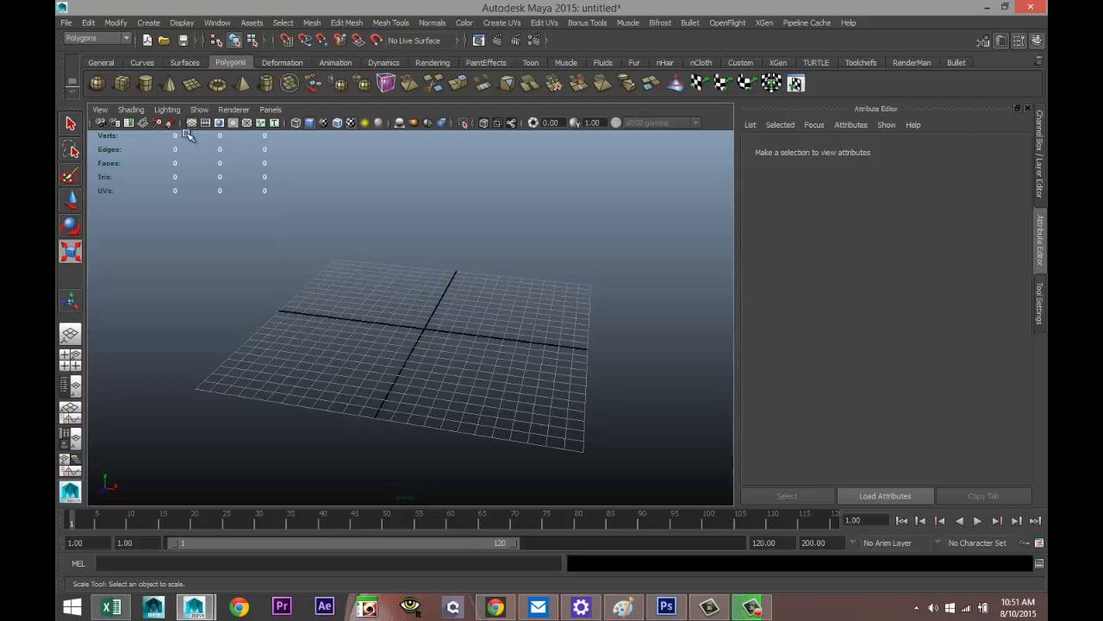
{"action": "left_click", "coordinate": [122, 83]}
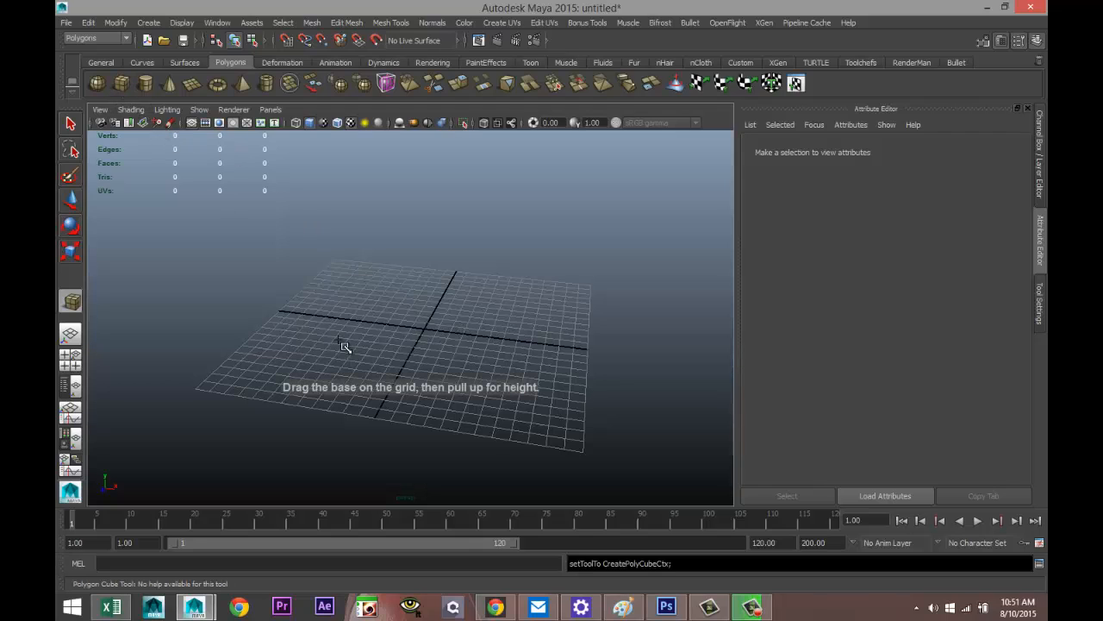
{"action": "left_click_drag", "start_coordinate": [319, 333], "coordinate": [522, 333]}
{"action": "left_click_drag", "start_coordinate": [529, 377], "coordinate": [458, 407], "text": "alt"}
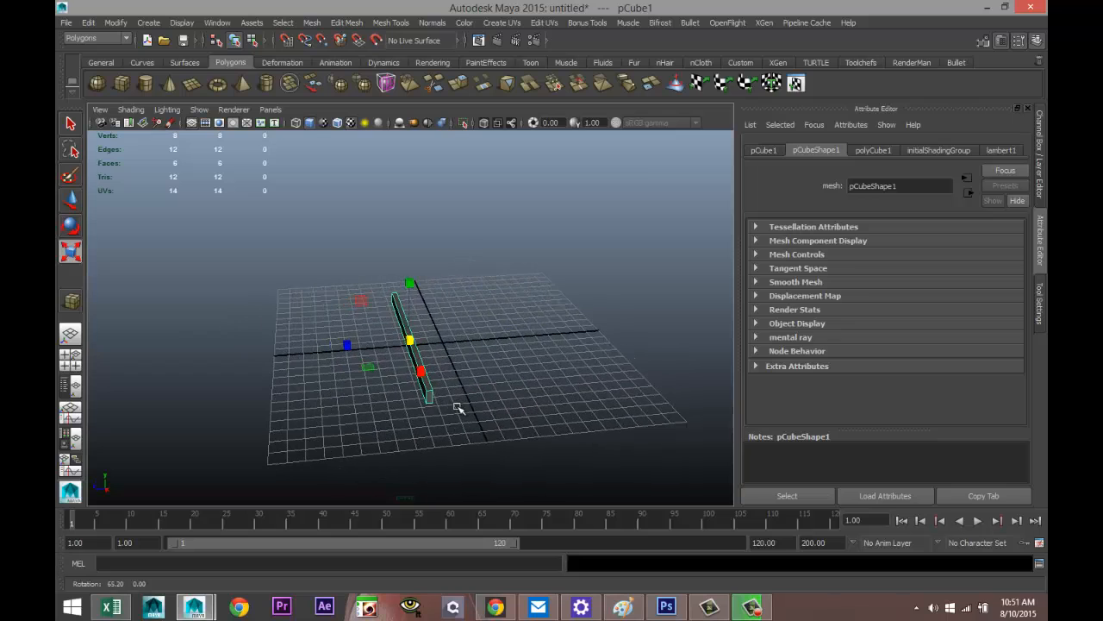
{"action": "scroll", "coordinate": [458, 408], "scroll_direction": "up", "scroll_amount": 3}
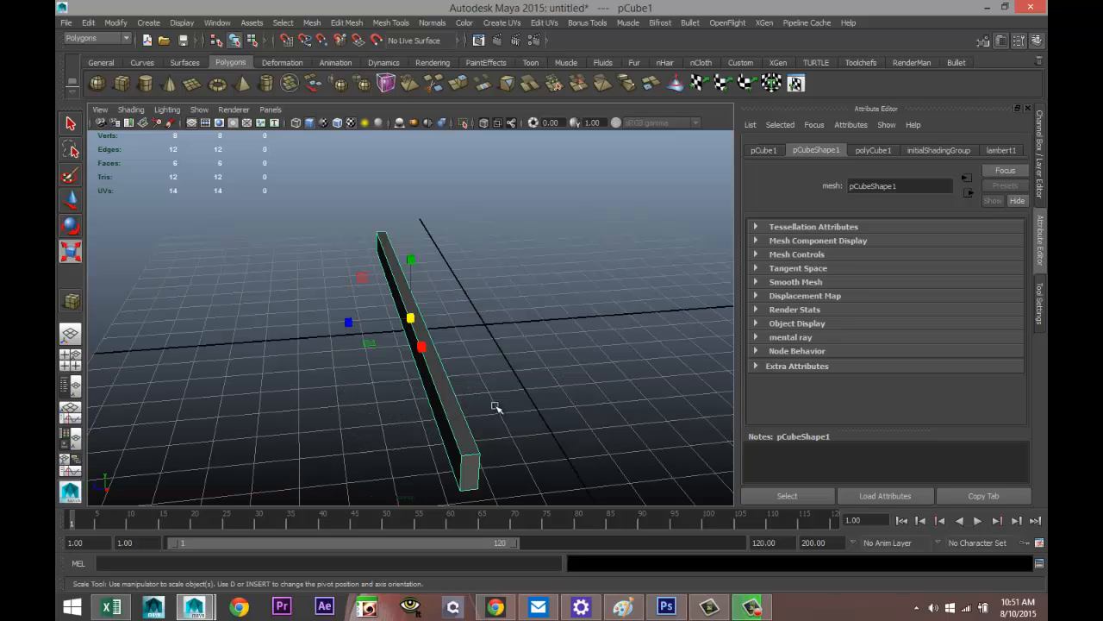
{"action": "left_click_drag", "start_coordinate": [351, 325], "coordinate": [385, 323]}
Step: Insert two evenly spaced lengthwise edge loops around the board using the Insert Edge Loop Tool's multiple edge loops option
{"action": "left_click_drag", "start_coordinate": [265, 390], "coordinate": [404, 377], "text": "alt"}
{"action": "middle_click_drag", "start_coordinate": [405, 377], "coordinate": [382, 390], "text": "alt"}
{"action": "left_click_drag", "start_coordinate": [382, 390], "coordinate": [500, 342], "text": "alt"}
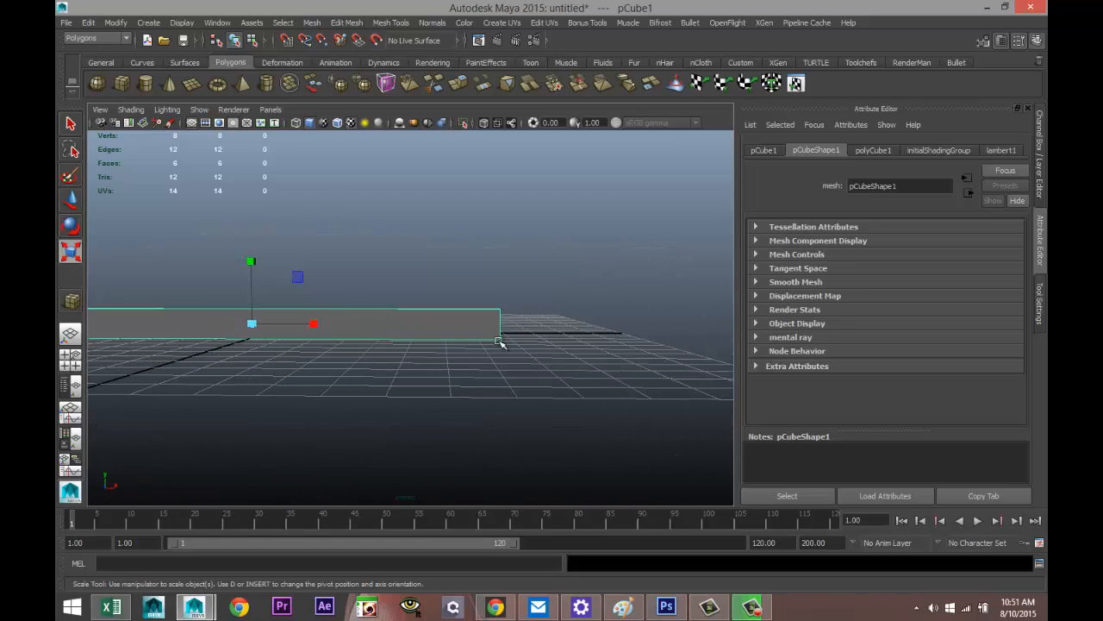
{"action": "middle_click_drag", "start_coordinate": [459, 400], "coordinate": [524, 419], "text": "alt"}
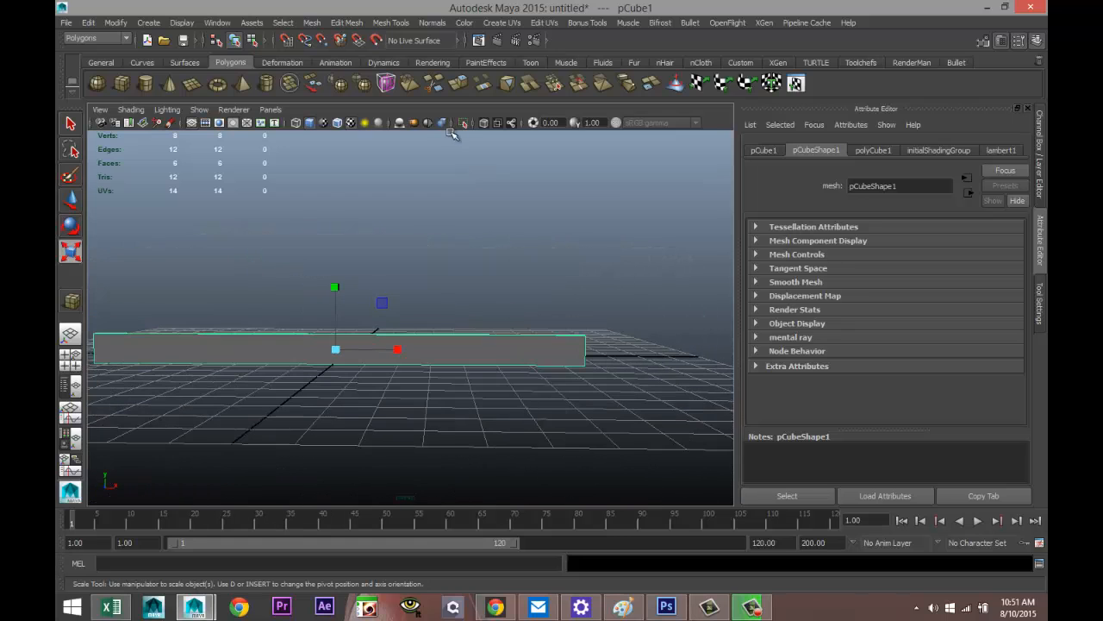
{"action": "left_click", "coordinate": [389, 24]}
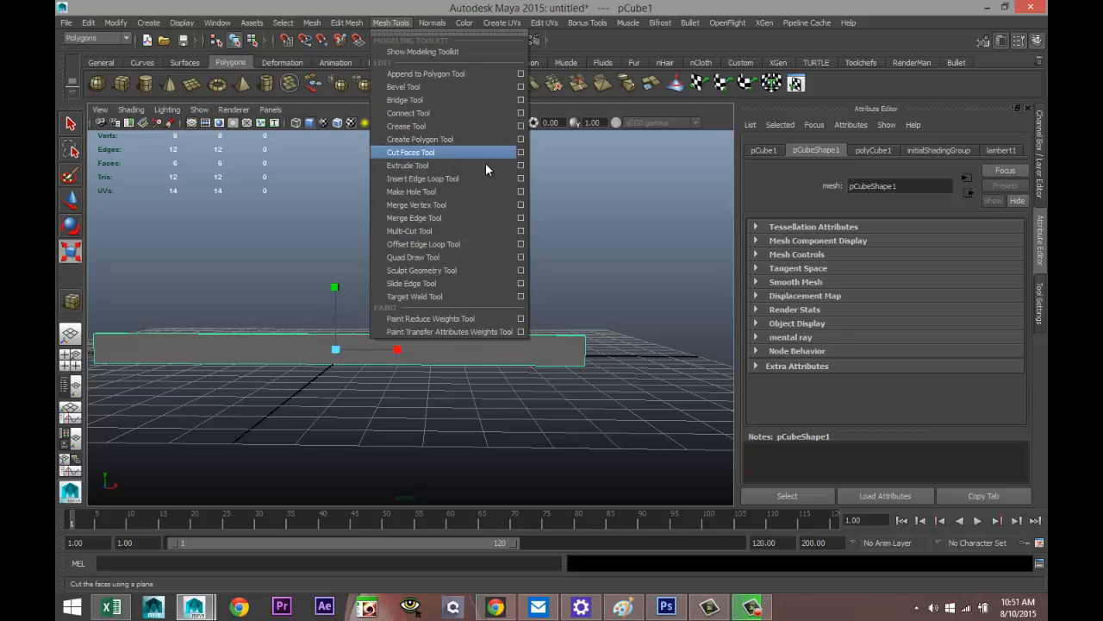
{"action": "left_click", "coordinate": [522, 179]}
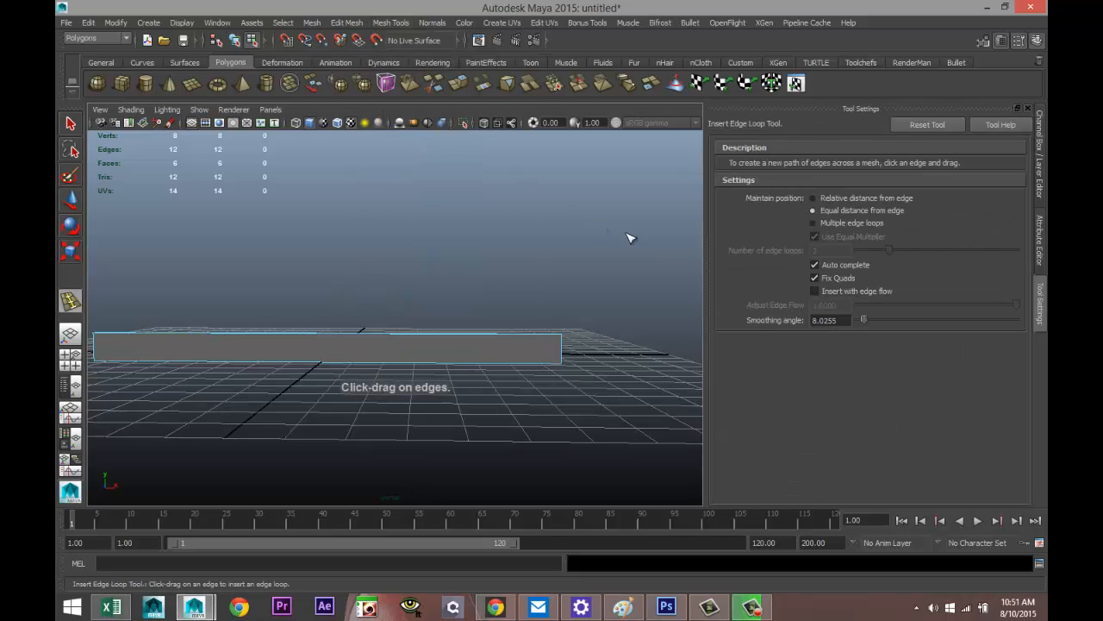
{"action": "left_click", "coordinate": [813, 222]}
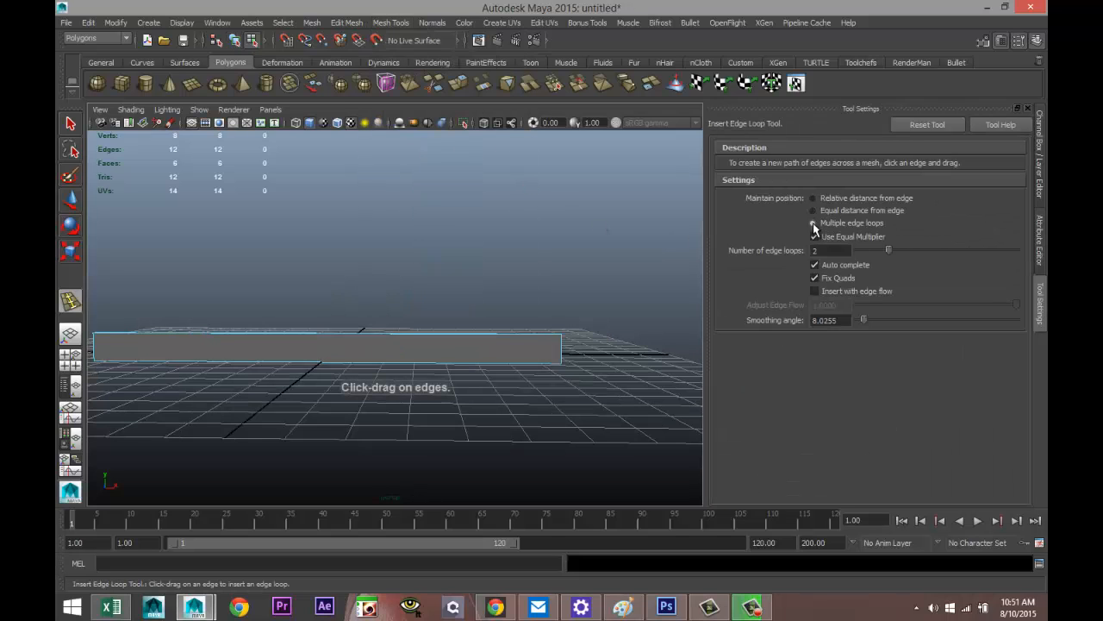
{"action": "left_click", "coordinate": [562, 355]}
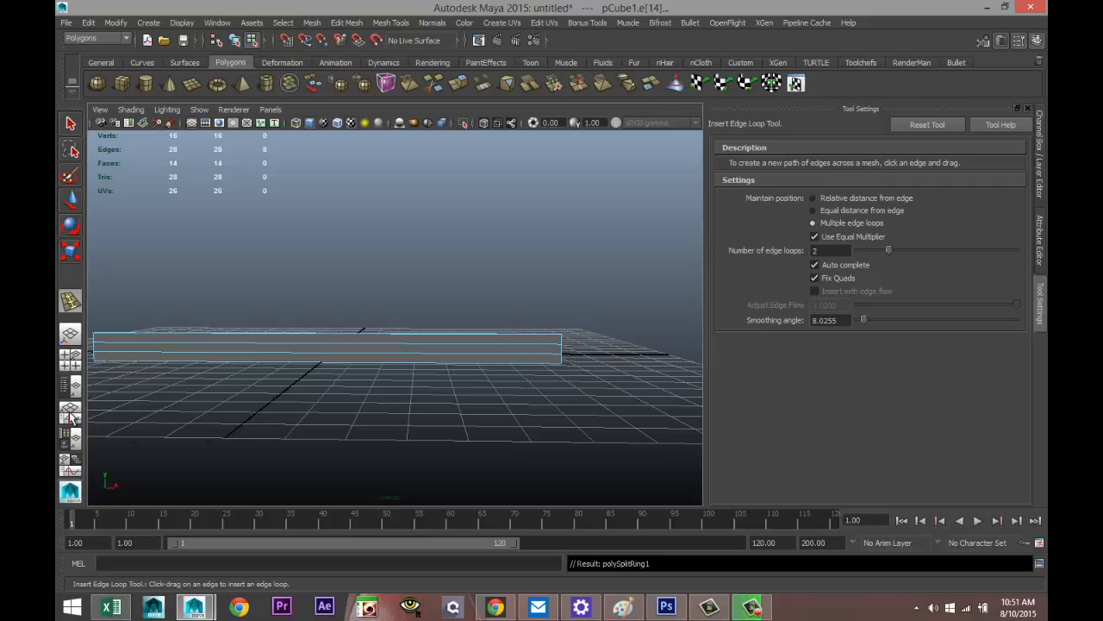
Step: Select the middle face on each of the board's two ends in face mode
{"action": "left_click", "coordinate": [71, 361]}
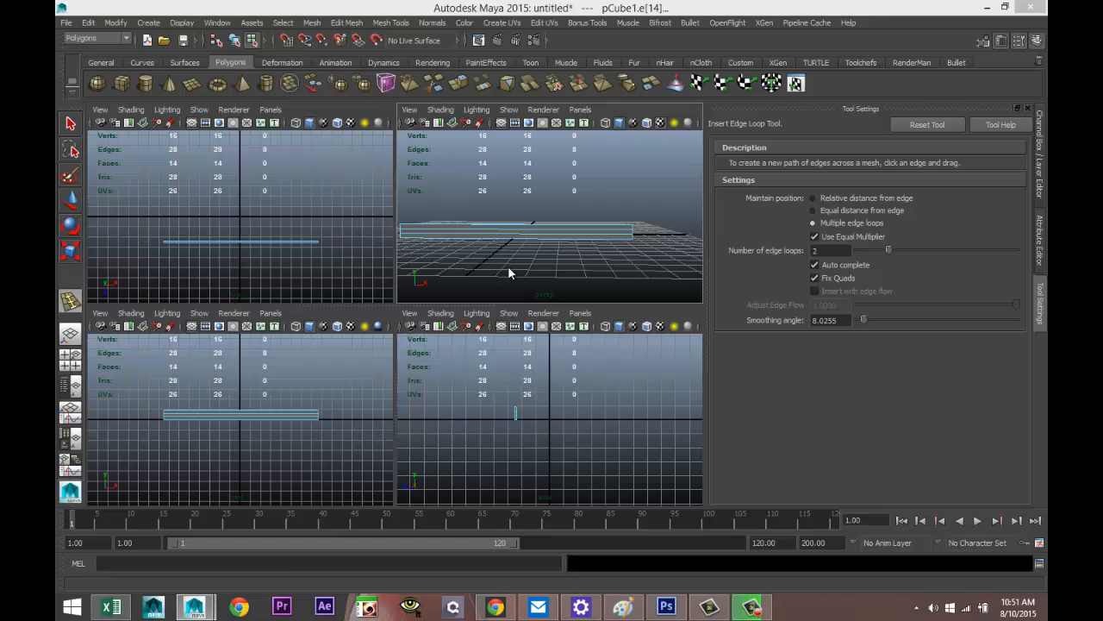
{"action": "key", "text": "space"}
{"action": "left_click_drag", "start_coordinate": [527, 330], "coordinate": [478, 387], "text": "alt"}
{"action": "right_click", "coordinate": [507, 384]}
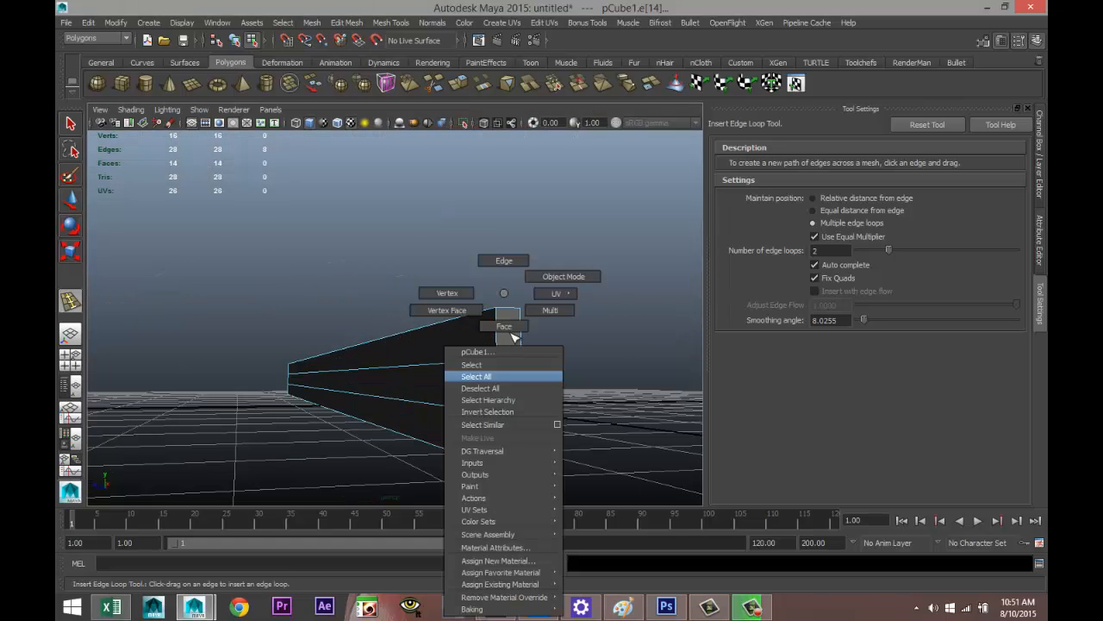
{"action": "key", "text": "q"}
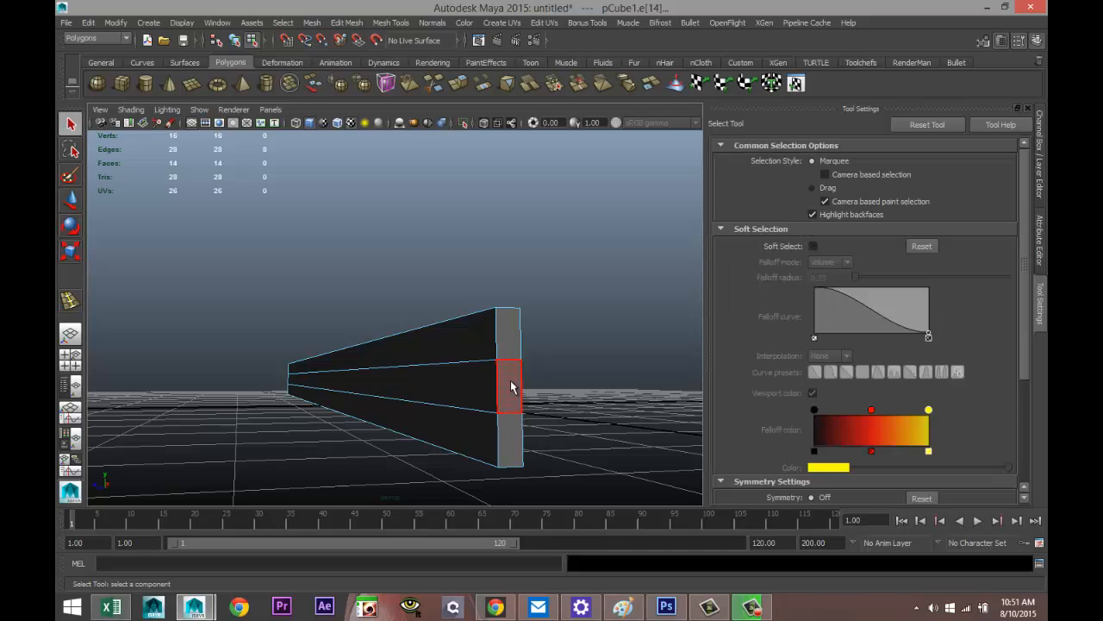
{"action": "left_click", "coordinate": [508, 385]}
{"action": "right_click_drag", "start_coordinate": [196, 367], "coordinate": [459, 369], "text": "alt"}
{"action": "scroll", "coordinate": [460, 369], "scroll_direction": "down", "scroll_amount": 2}
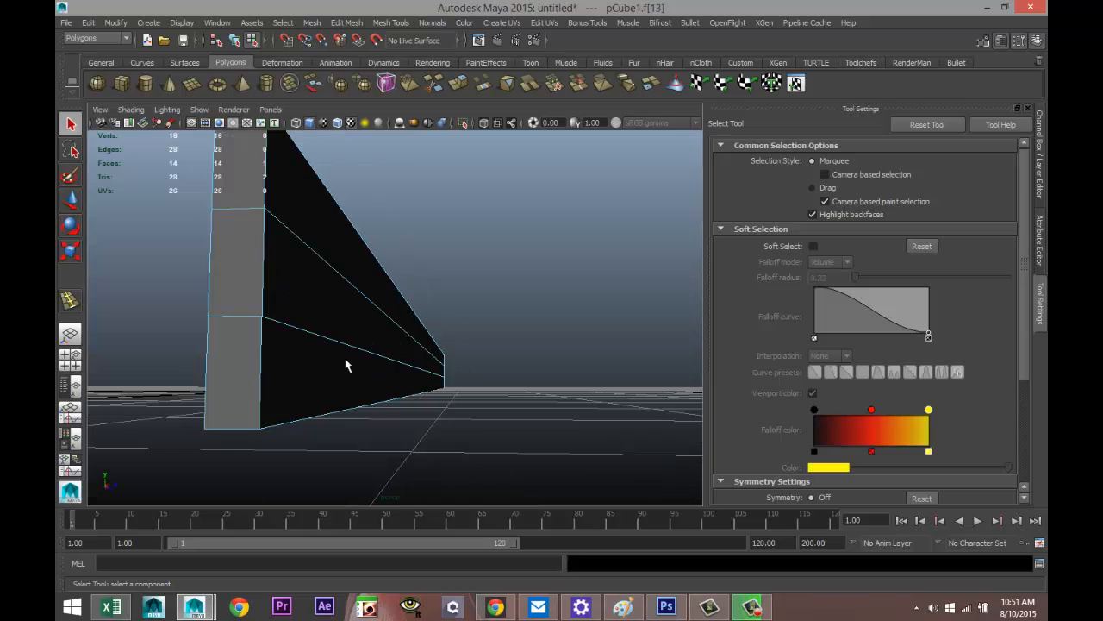
{"action": "left_click", "coordinate": [229, 277], "text": "shift"}
Step: Extrude the two selected end faces and scale them outward along X by about 1.026 to form short tenons
{"action": "scroll", "coordinate": [560, 389], "scroll_direction": "down", "scroll_amount": 3}
{"action": "left_click_drag", "start_coordinate": [560, 388], "coordinate": [405, 390], "text": "alt"}
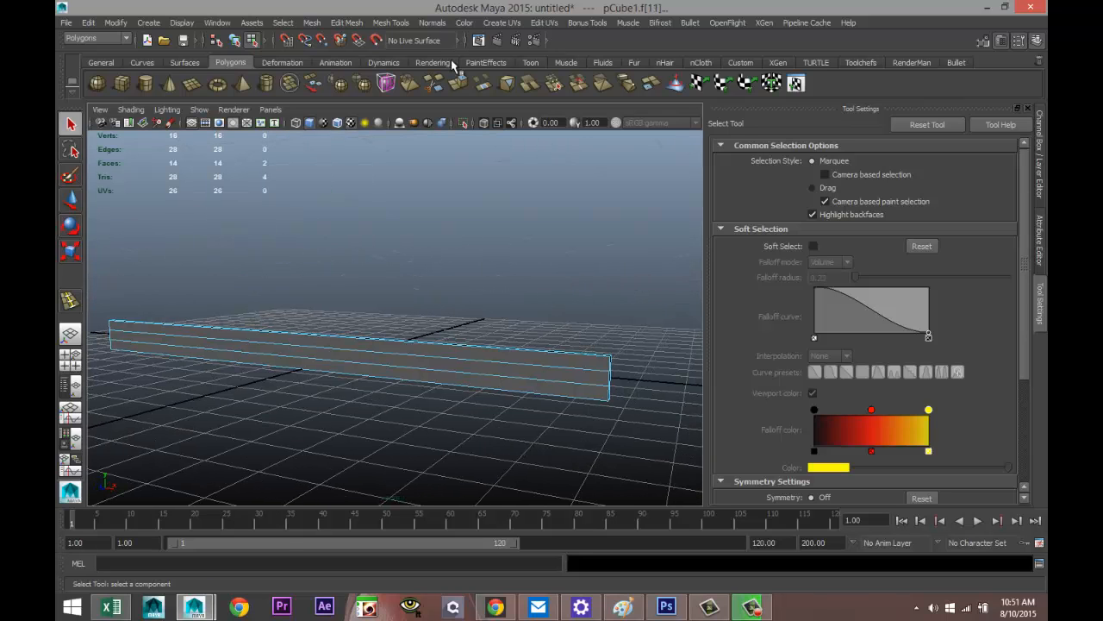
{"action": "left_click", "coordinate": [347, 22]}
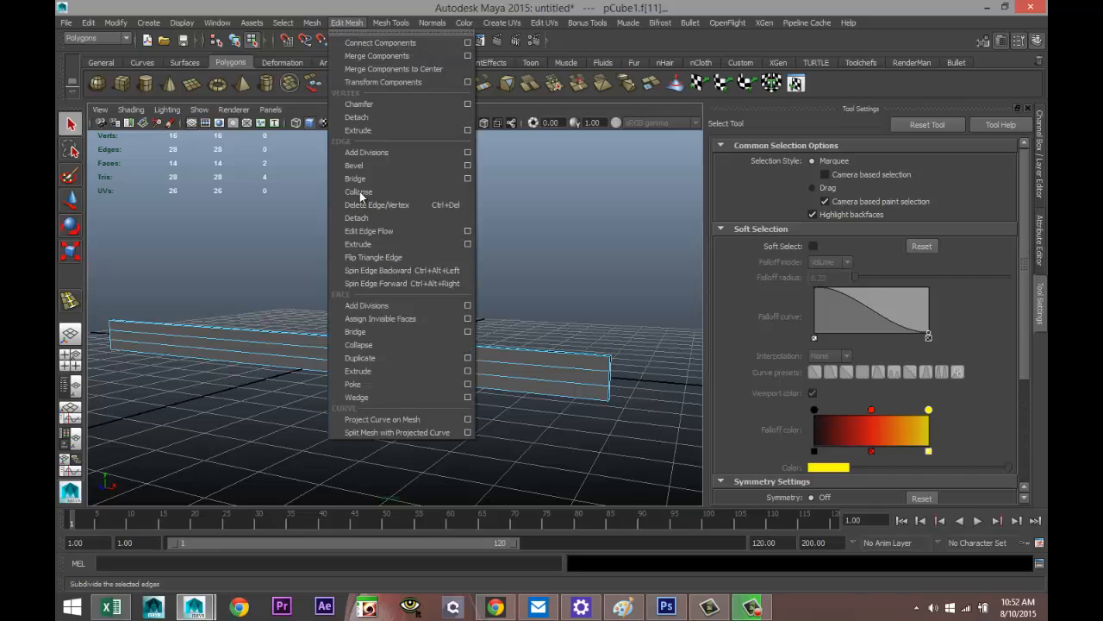
{"action": "left_click", "coordinate": [381, 371]}
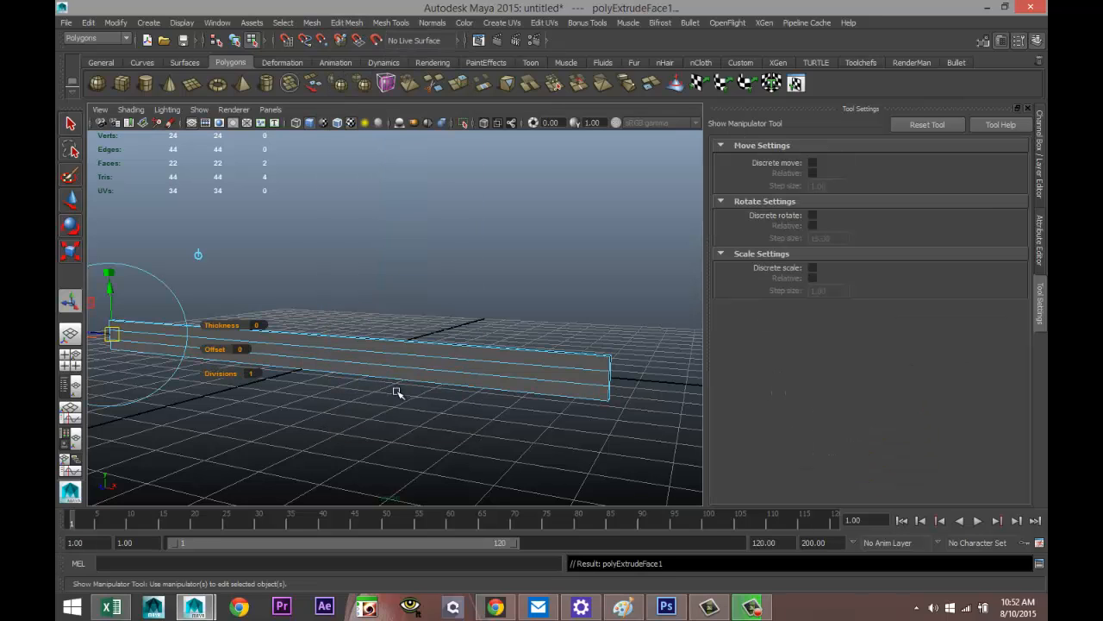
{"action": "key", "text": "r"}
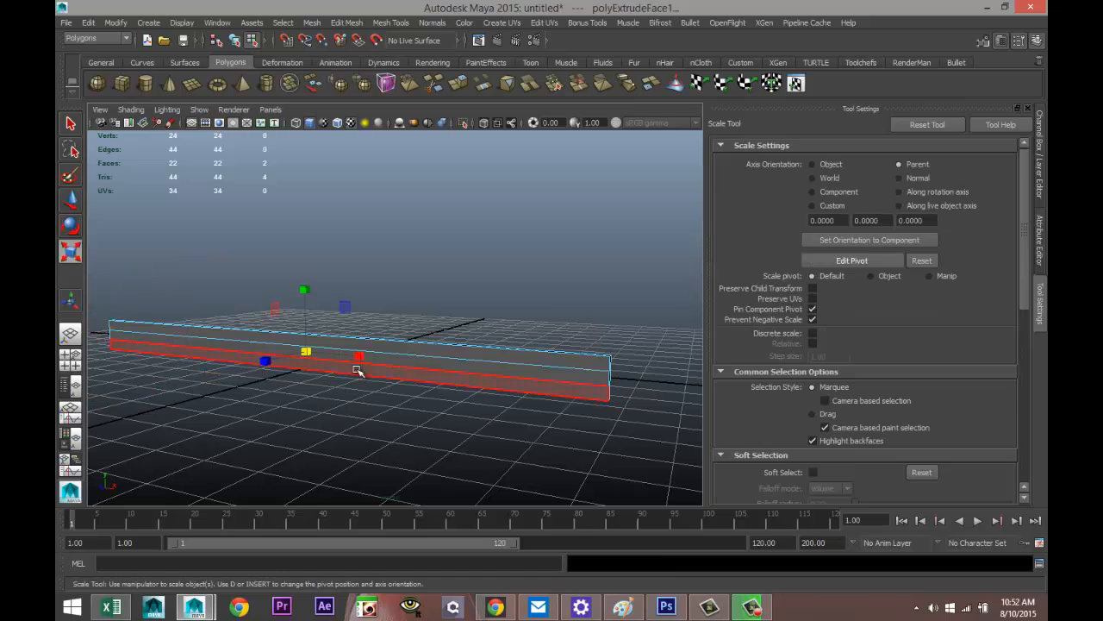
{"action": "left_click_drag", "start_coordinate": [362, 361], "coordinate": [362, 358]}
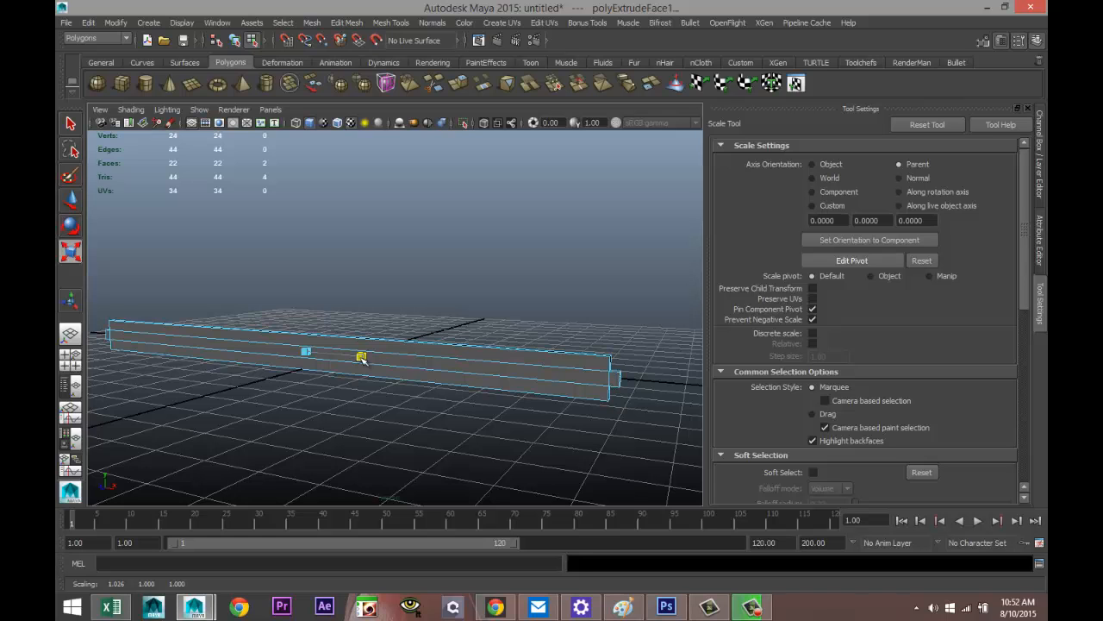
Step: Return the board to object mode and duplicate it
{"action": "left_click_drag", "start_coordinate": [399, 302], "coordinate": [396, 387], "text": "alt"}
{"action": "left_click", "coordinate": [336, 377]}
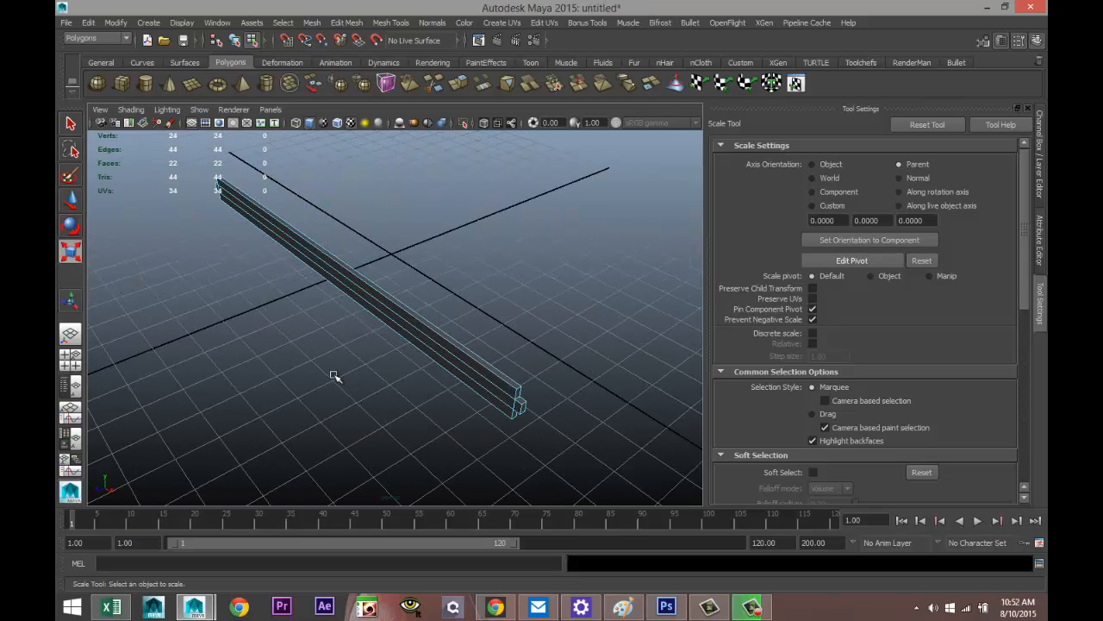
{"action": "right_click_drag", "start_coordinate": [418, 306], "coordinate": [466, 281]}
{"action": "left_click", "coordinate": [424, 329]}
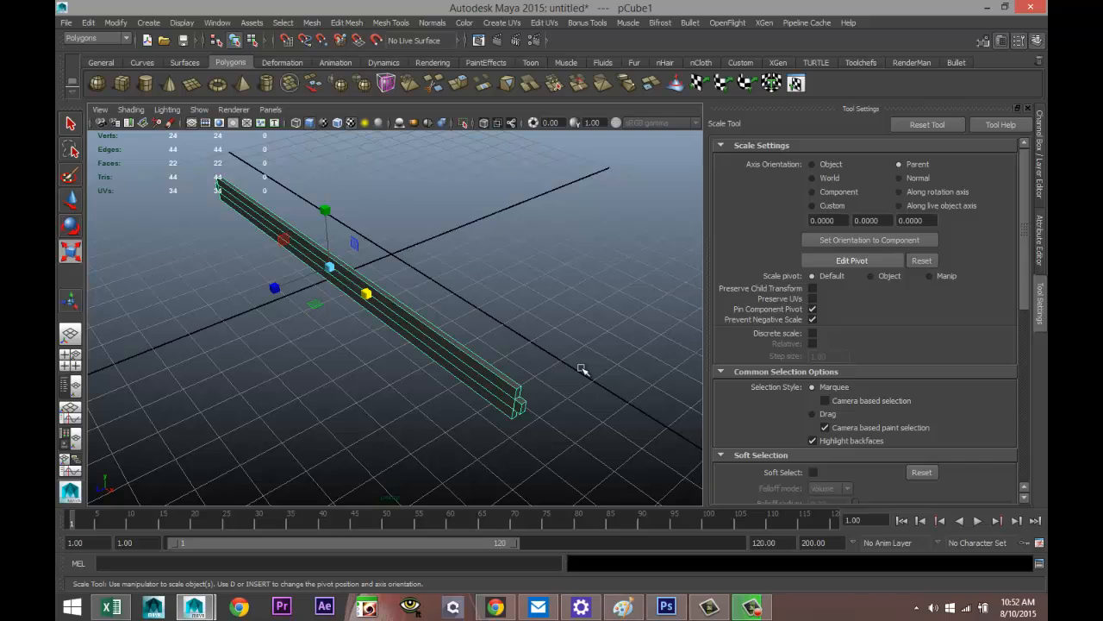
{"action": "key", "text": "ctrl+d"}
Step: Rotate the duplicate board about the Y axis and set its Y rotation to exactly -90 degrees
{"action": "key", "text": "e"}
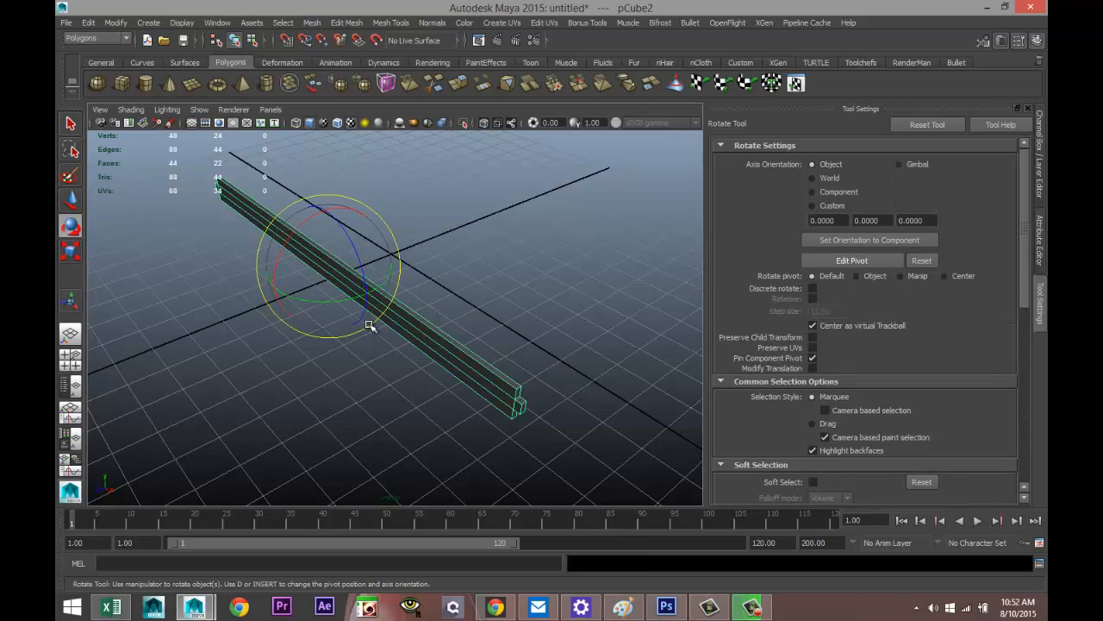
{"action": "left_click_drag", "start_coordinate": [328, 300], "coordinate": [214, 287]}
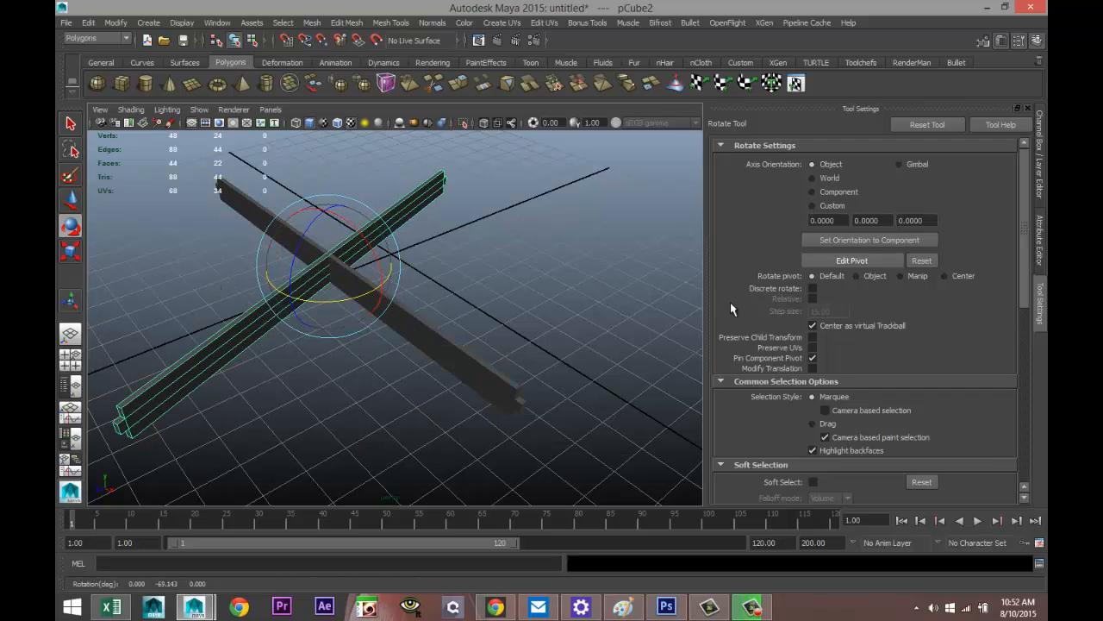
{"action": "key", "text": "ctrl+a"}
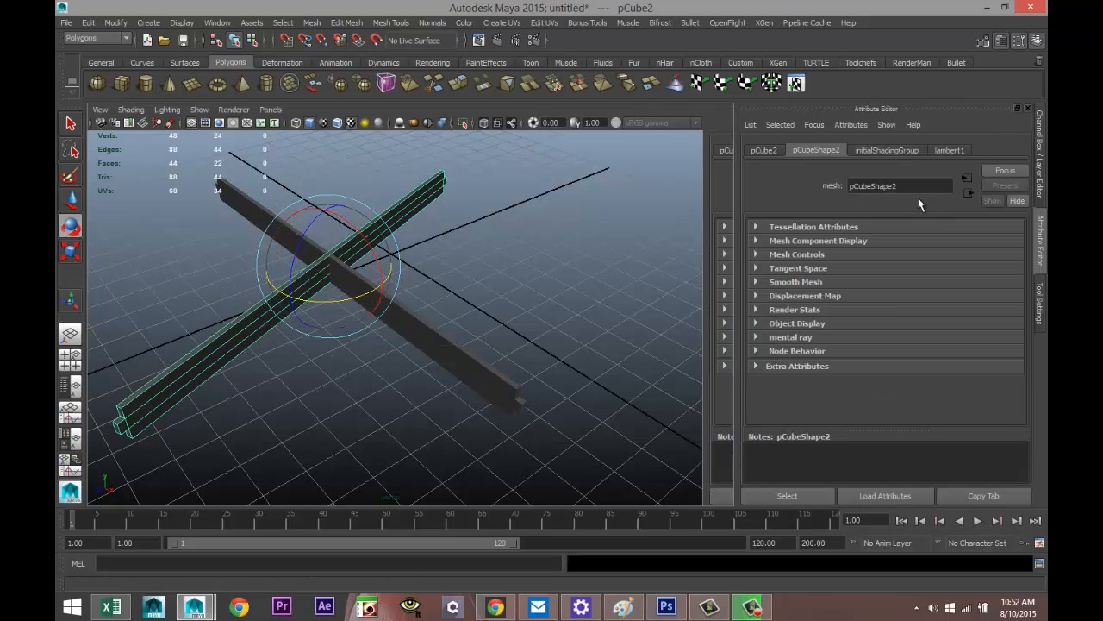
{"action": "left_click", "coordinate": [763, 150]}
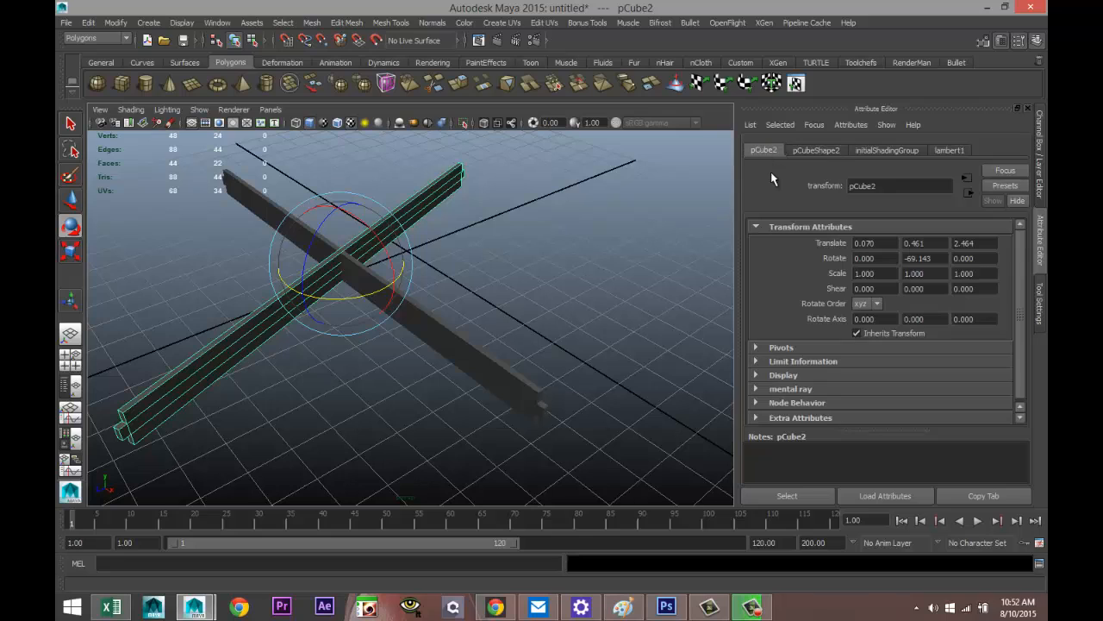
{"action": "left_click", "coordinate": [918, 258]}
{"action": "type", "text": "-90"}
{"action": "key", "text": "Return"}
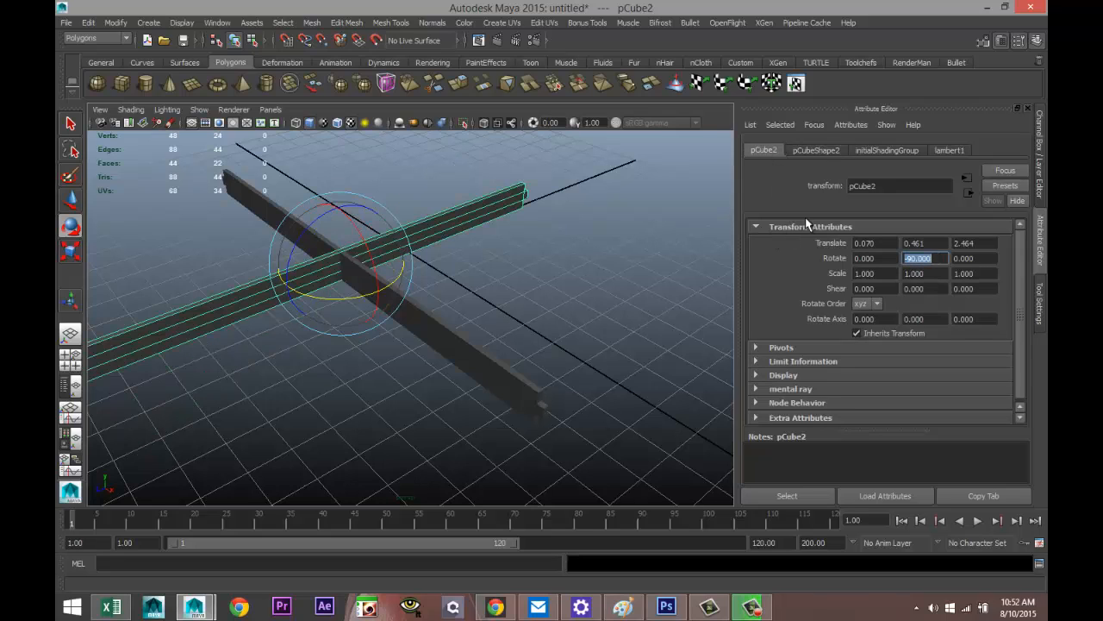
{"action": "left_click", "coordinate": [324, 298]}
{"action": "left_click", "coordinate": [289, 278]}
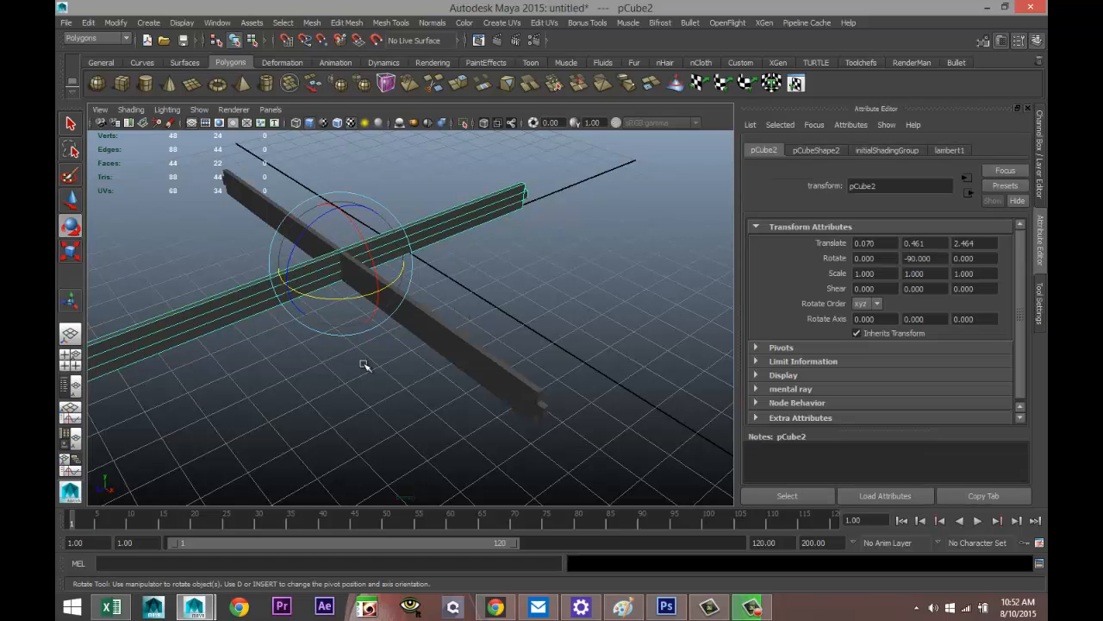
Step: Move the duplicate along X to about 7.72, aligning its inner side with the shoulder of the first board's tenon in wireframe top view
{"action": "key", "text": "w"}
{"action": "left_click_drag", "start_coordinate": [382, 296], "coordinate": [595, 473]}
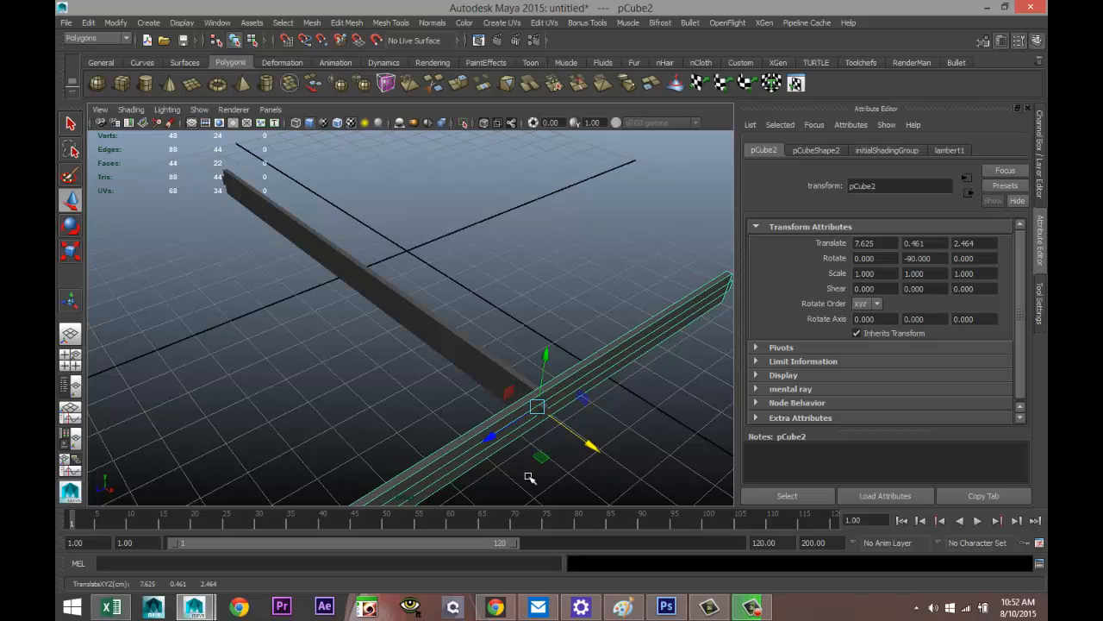
{"action": "left_click", "coordinate": [77, 361]}
{"action": "key", "text": "space"}
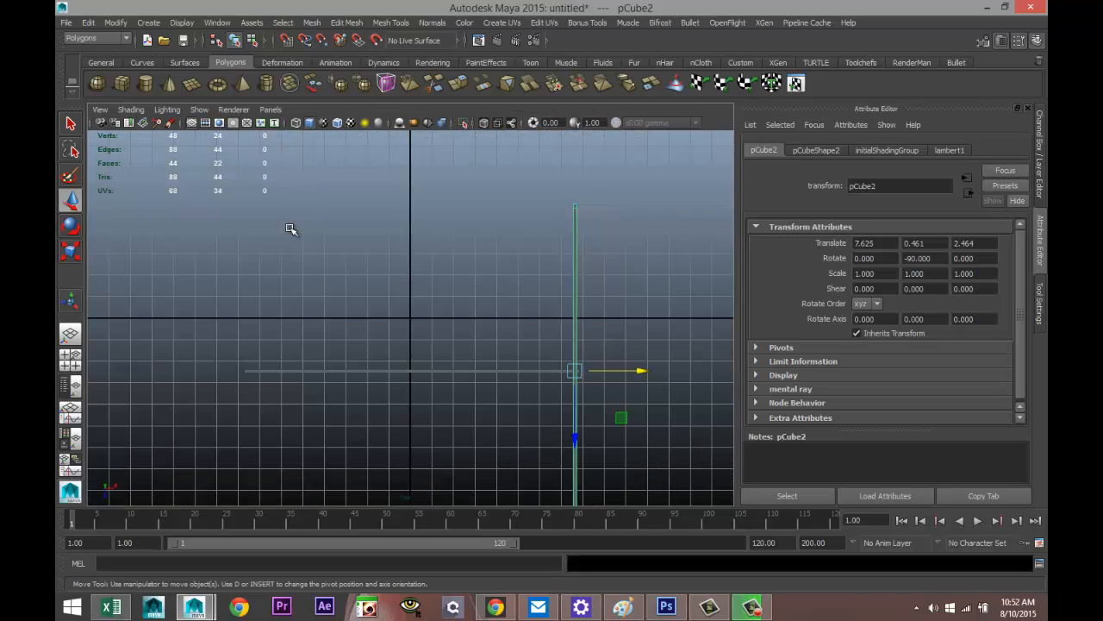
{"action": "key", "text": "f"}
{"action": "scroll", "coordinate": [406, 383], "scroll_direction": "up", "scroll_amount": 8}
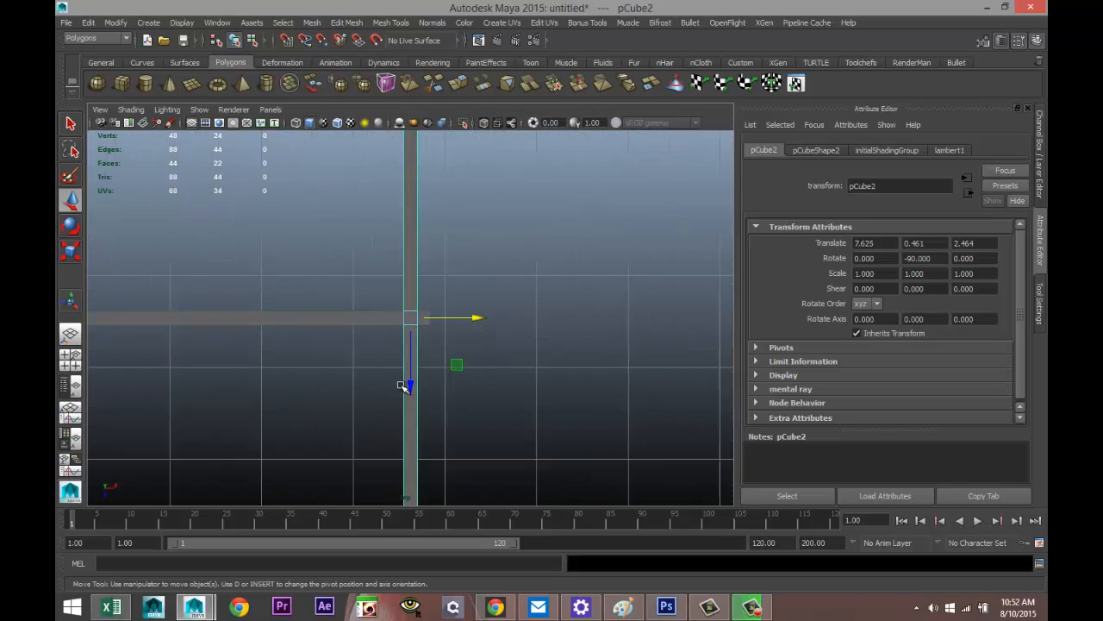
{"action": "scroll", "coordinate": [405, 384], "scroll_direction": "up", "scroll_amount": 3}
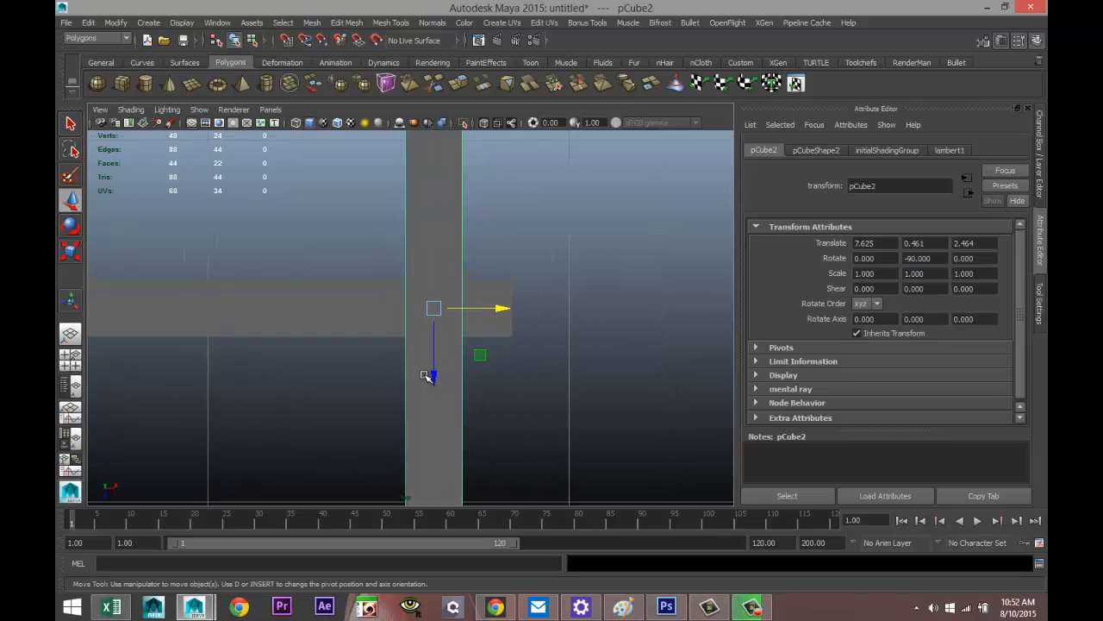
{"action": "key", "text": "4"}
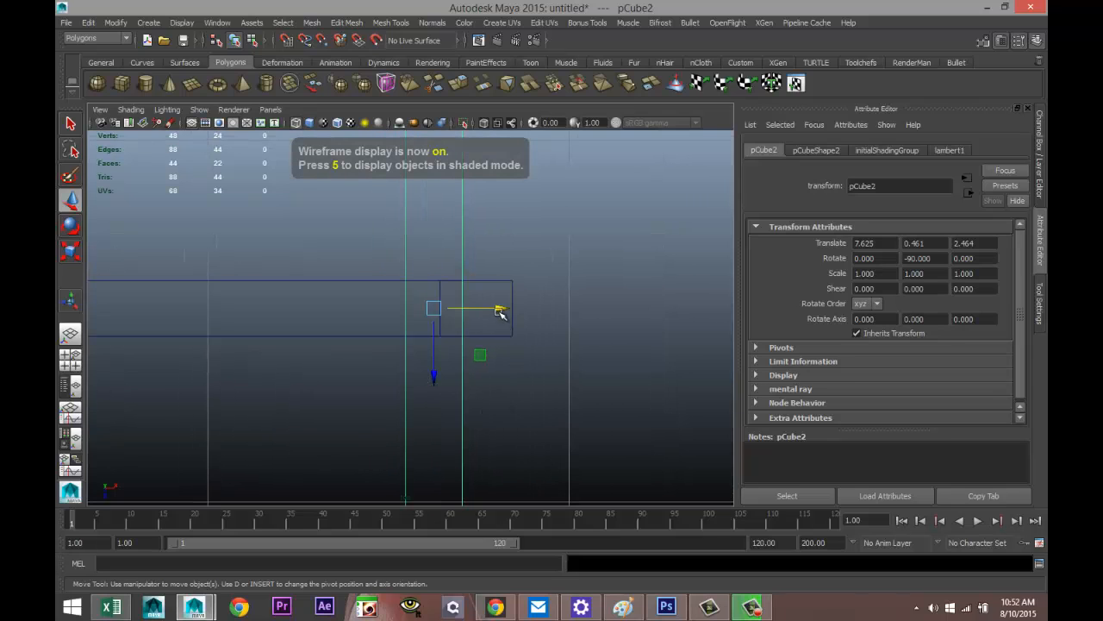
{"action": "left_click_drag", "start_coordinate": [502, 311], "coordinate": [538, 315]}
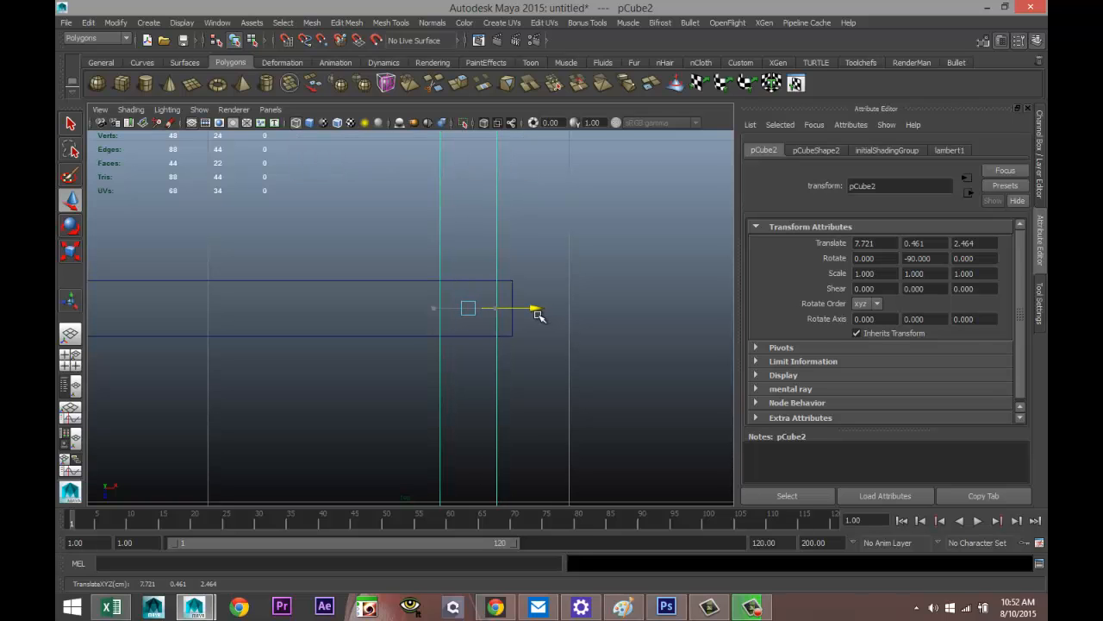
Step: Move the duplicate board along Z to about -5.03 so its end forms a corner with the first board
{"action": "scroll", "coordinate": [508, 362], "scroll_direction": "down", "scroll_amount": 8}
{"action": "middle_click_drag", "start_coordinate": [485, 404], "coordinate": [509, 401], "text": "alt"}
{"action": "left_click_drag", "start_coordinate": [441, 390], "coordinate": [469, 148]}
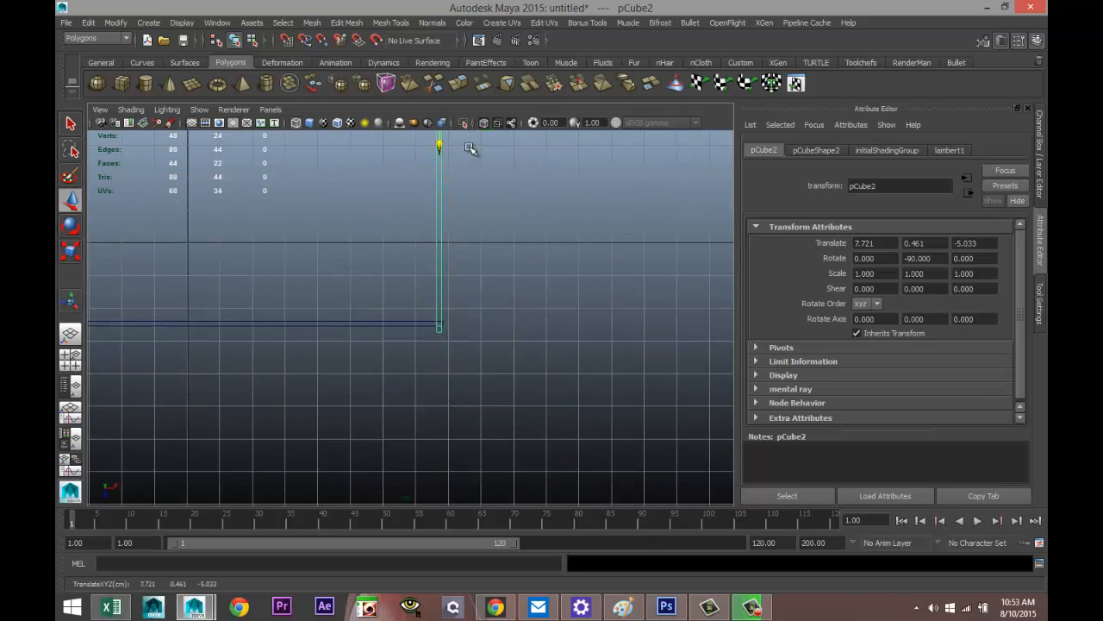
{"action": "key", "text": "f"}
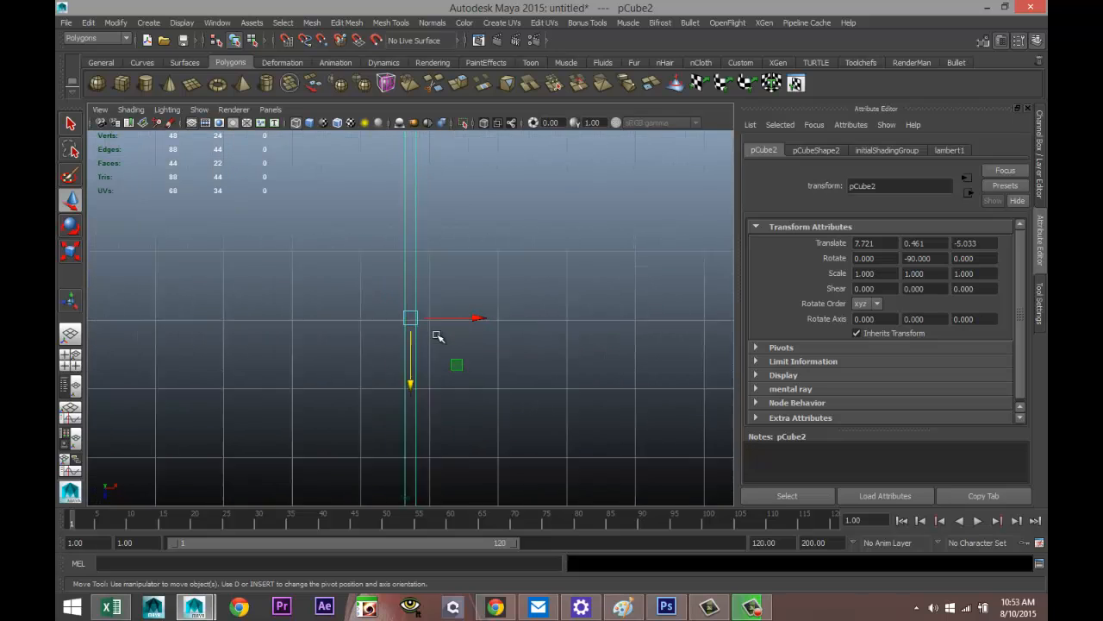
Step: Move the end vertices of the first board's tenon along X to about 7.80, flush with the perpendicular board's outer face
{"action": "scroll", "coordinate": [438, 336], "scroll_direction": "up", "scroll_amount": 1}
{"action": "scroll", "coordinate": [447, 380], "scroll_direction": "down", "scroll_amount": 4}
{"action": "middle_click_drag", "start_coordinate": [480, 446], "coordinate": [488, 219], "text": "alt"}
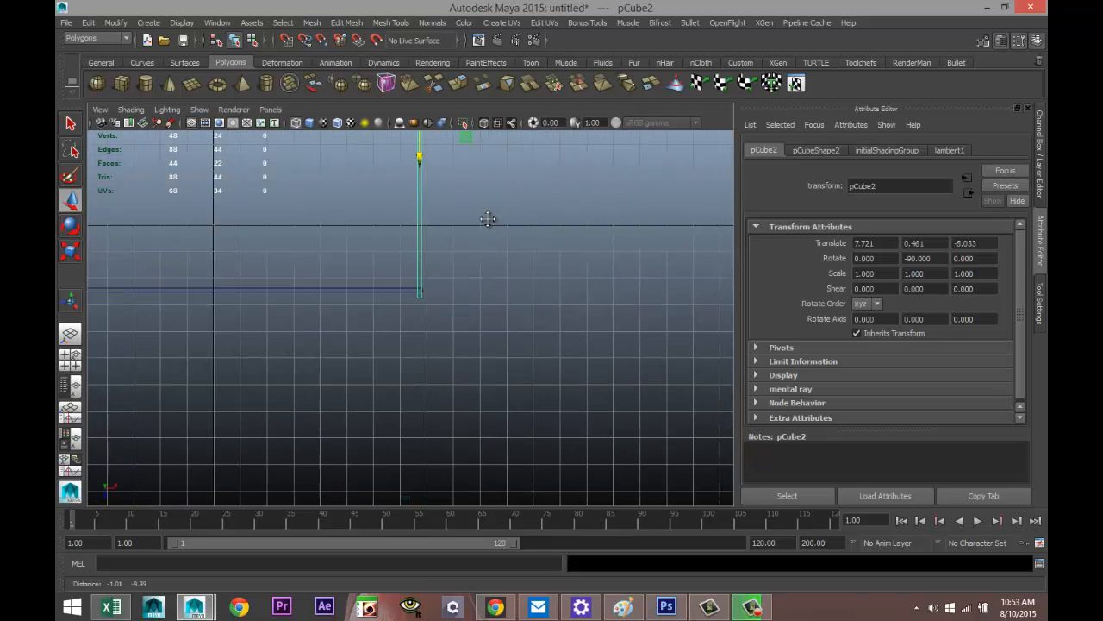
{"action": "scroll", "coordinate": [486, 291], "scroll_direction": "up", "scroll_amount": 3}
{"action": "middle_click_drag", "start_coordinate": [539, 244], "coordinate": [505, 369], "text": "alt"}
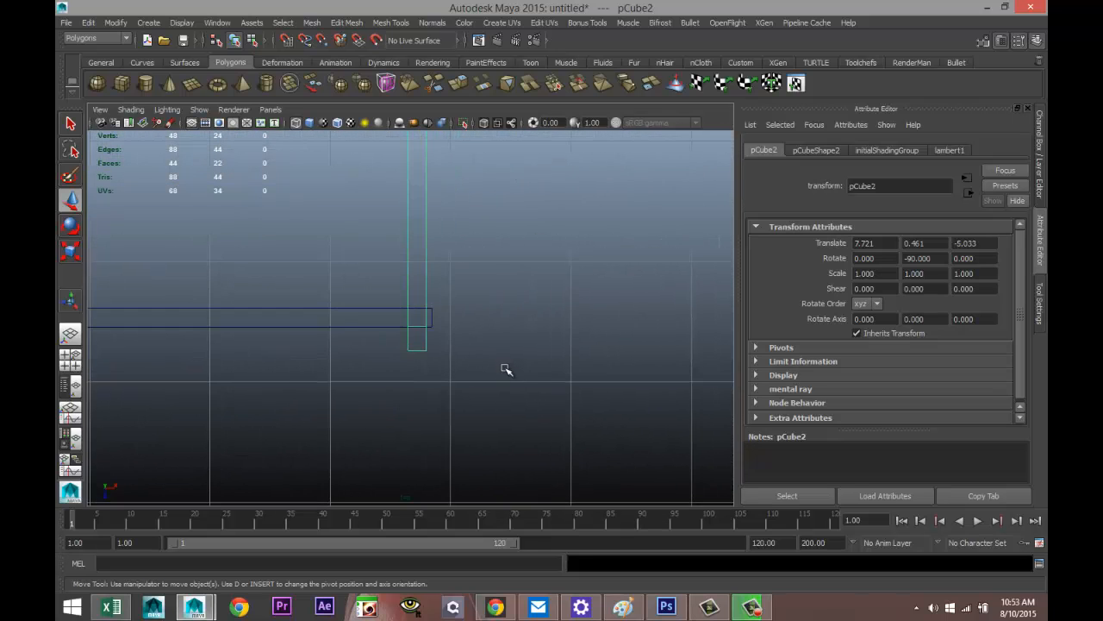
{"action": "scroll", "coordinate": [509, 369], "scroll_direction": "up", "scroll_amount": 3}
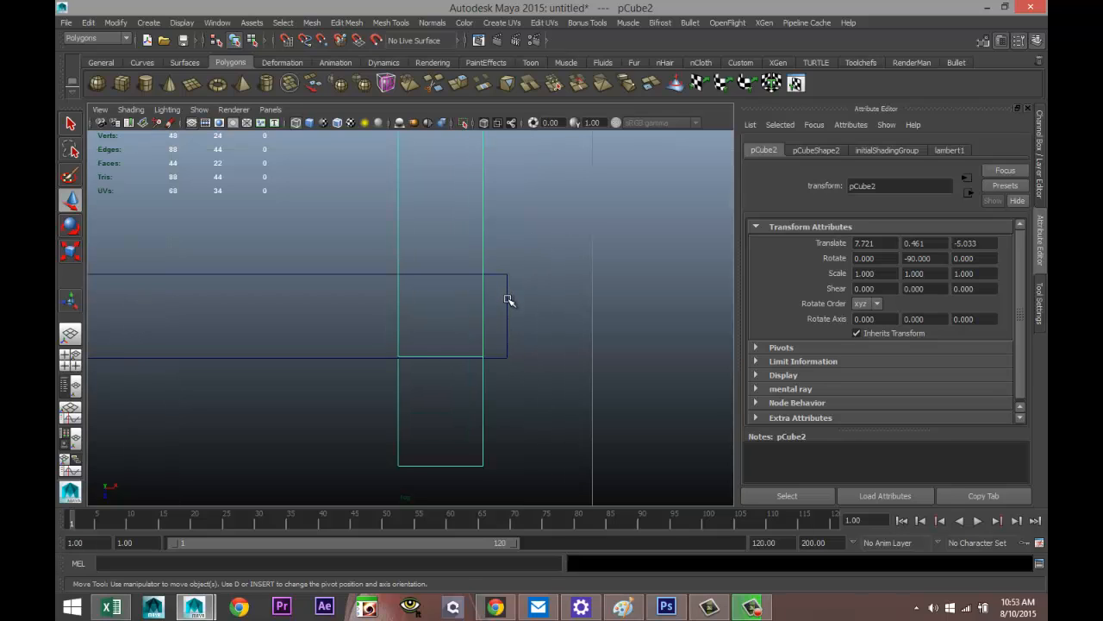
{"action": "right_click_drag", "start_coordinate": [509, 300], "coordinate": [473, 295]}
{"action": "left_click_drag", "start_coordinate": [495, 260], "coordinate": [537, 400]}
{"action": "left_click_drag", "start_coordinate": [572, 313], "coordinate": [550, 316]}
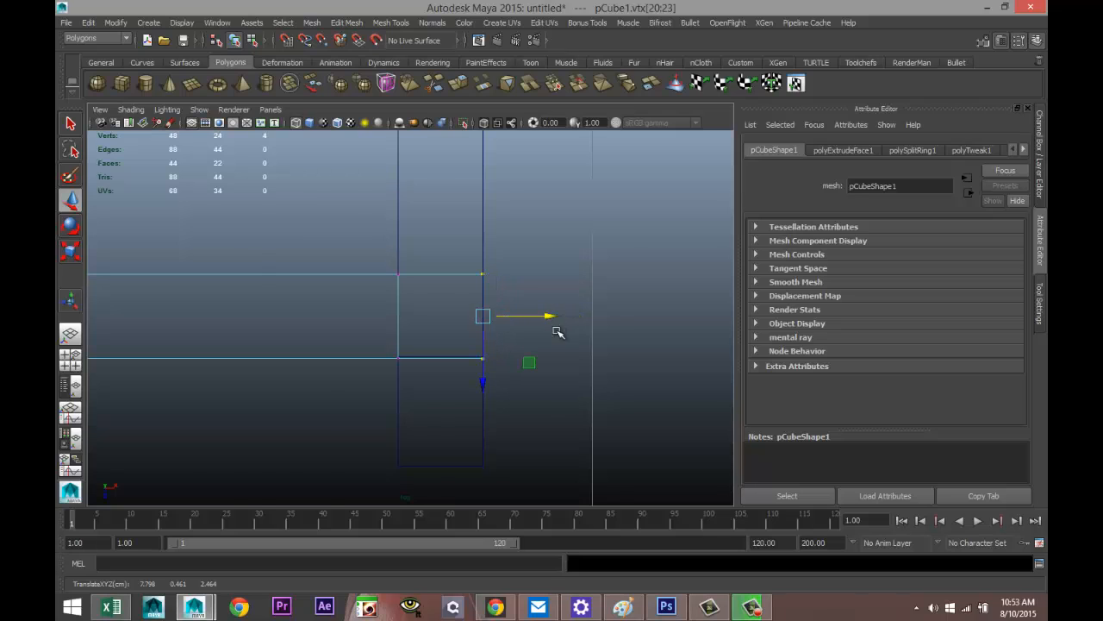
Step: Move the perpendicular board in object mode along Z to about -5.24 and shift its pivot to the corner end
{"action": "scroll", "coordinate": [558, 335], "scroll_direction": "down", "scroll_amount": 8}
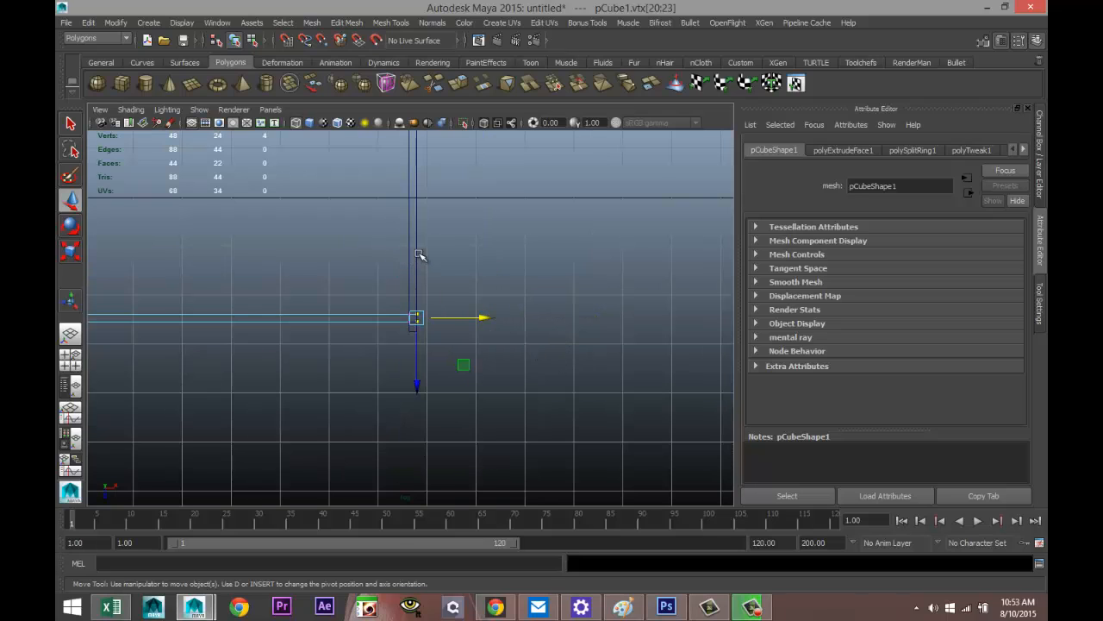
{"action": "right_click_drag", "start_coordinate": [419, 255], "coordinate": [480, 237]}
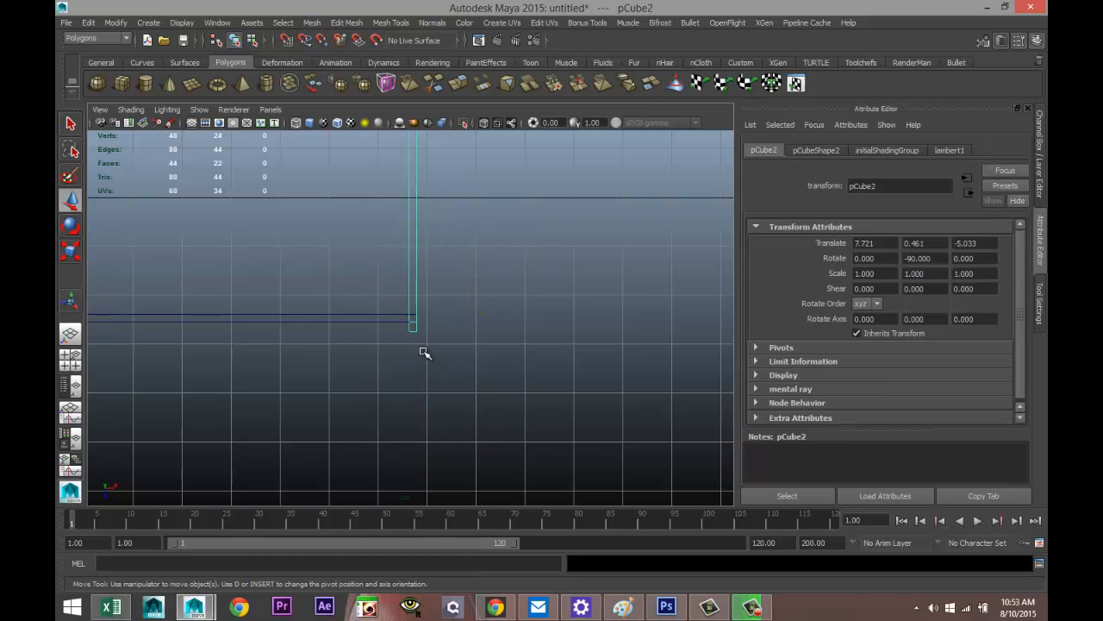
{"action": "scroll", "coordinate": [417, 344], "scroll_direction": "down", "scroll_amount": 5}
{"action": "left_click_drag", "start_coordinate": [412, 233], "coordinate": [413, 231]}
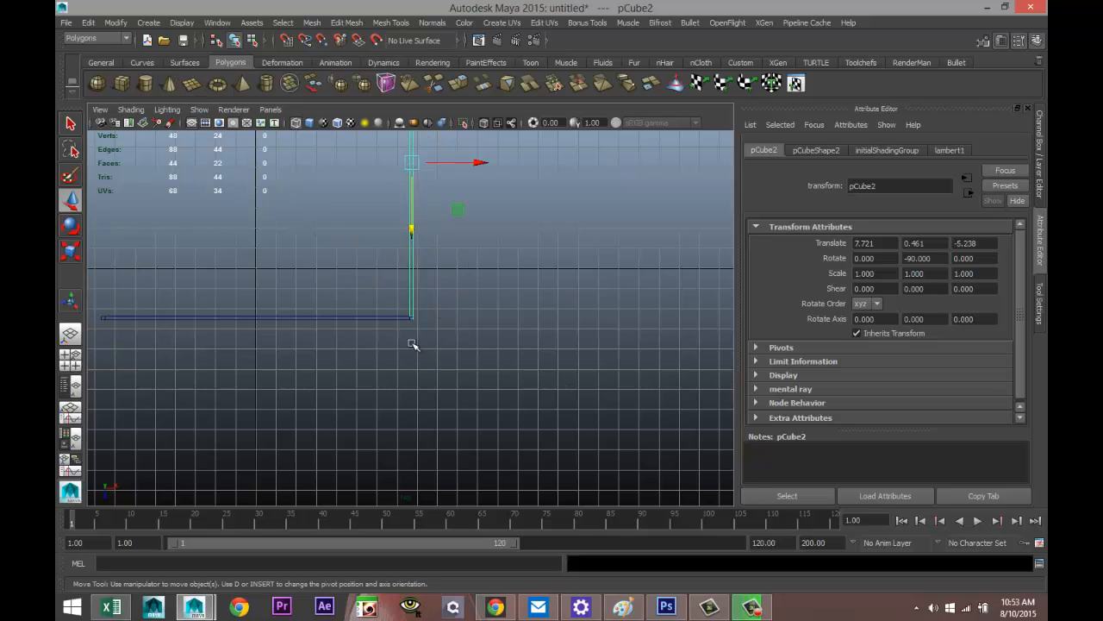
{"action": "key", "text": "d"}
{"action": "left_click_drag", "start_coordinate": [412, 231], "coordinate": [415, 382]}
{"action": "key", "text": "d"}
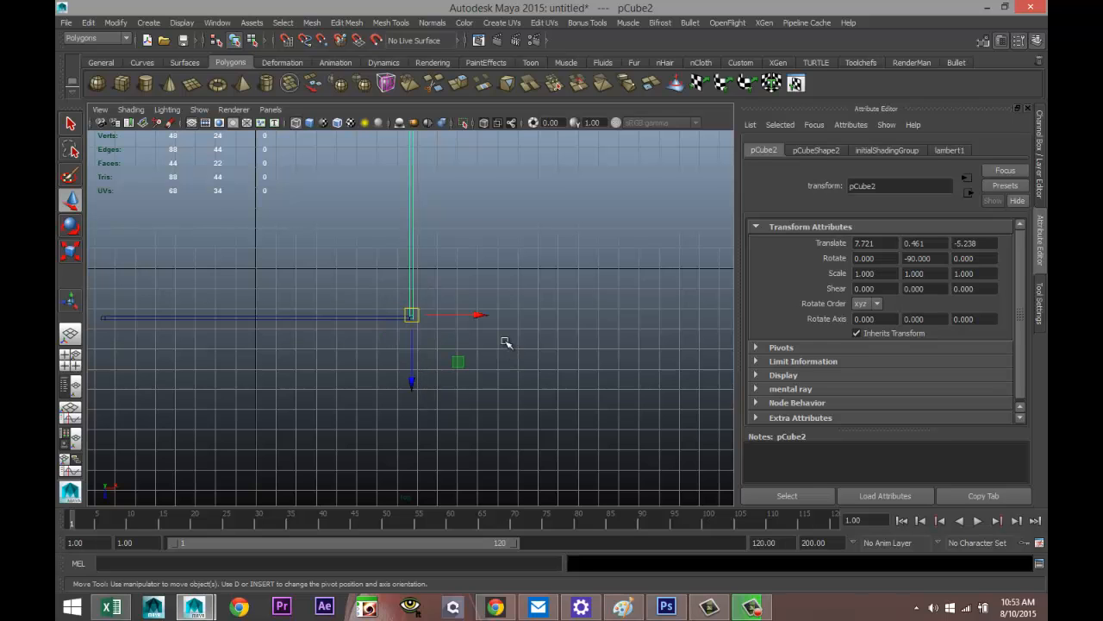
Step: Move the perpendicular board along Z to about -5.186, aligning its tenon shoulder with the first board's inner side
{"action": "left_click_drag", "start_coordinate": [506, 343], "coordinate": [457, 373], "text": "alt"}
{"action": "left_click_drag", "start_coordinate": [428, 434], "coordinate": [558, 236], "text": "alt"}
{"action": "middle_click_drag", "start_coordinate": [558, 236], "coordinate": [471, 371], "text": "alt"}
{"action": "scroll", "coordinate": [473, 369], "scroll_direction": "up", "scroll_amount": 2}
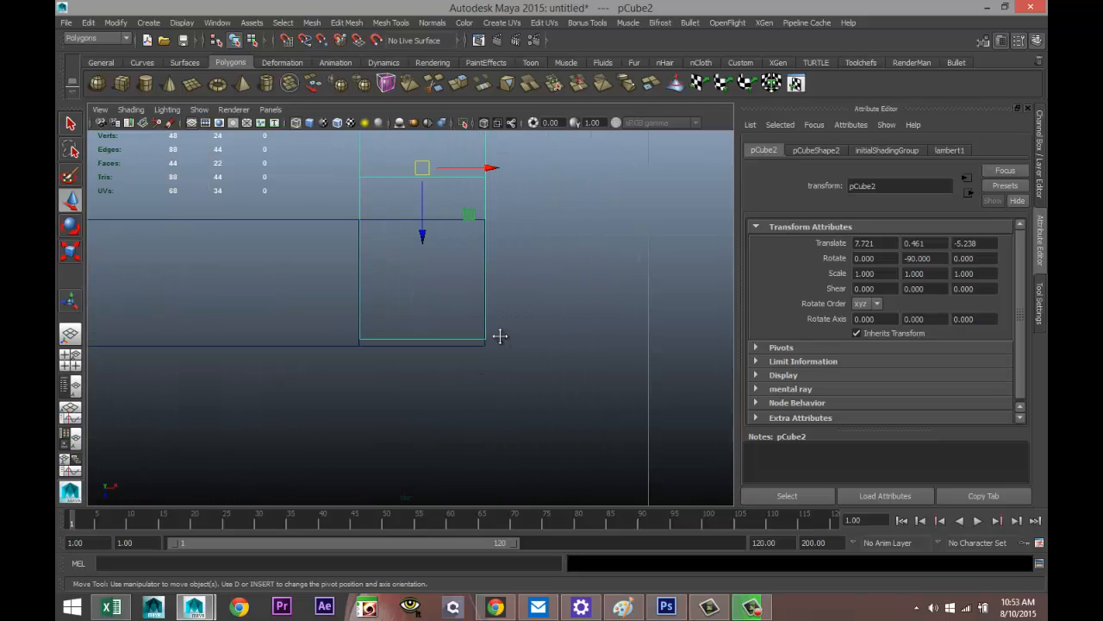
{"action": "middle_click_drag", "start_coordinate": [500, 335], "coordinate": [500, 367], "text": "alt"}
{"action": "left_click_drag", "start_coordinate": [425, 268], "coordinate": [421, 307]}
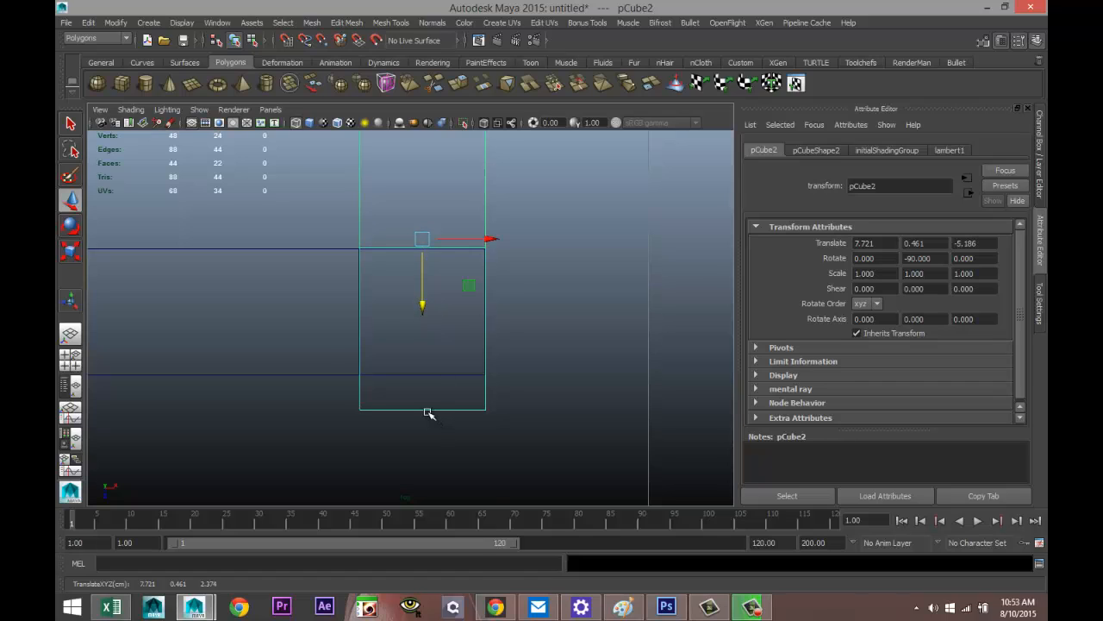
Step: Move the end vertices of the perpendicular board's tenon along Z to about 2.54, flush with the first board's outer face
{"action": "right_click_drag", "start_coordinate": [428, 412], "coordinate": [372, 293]}
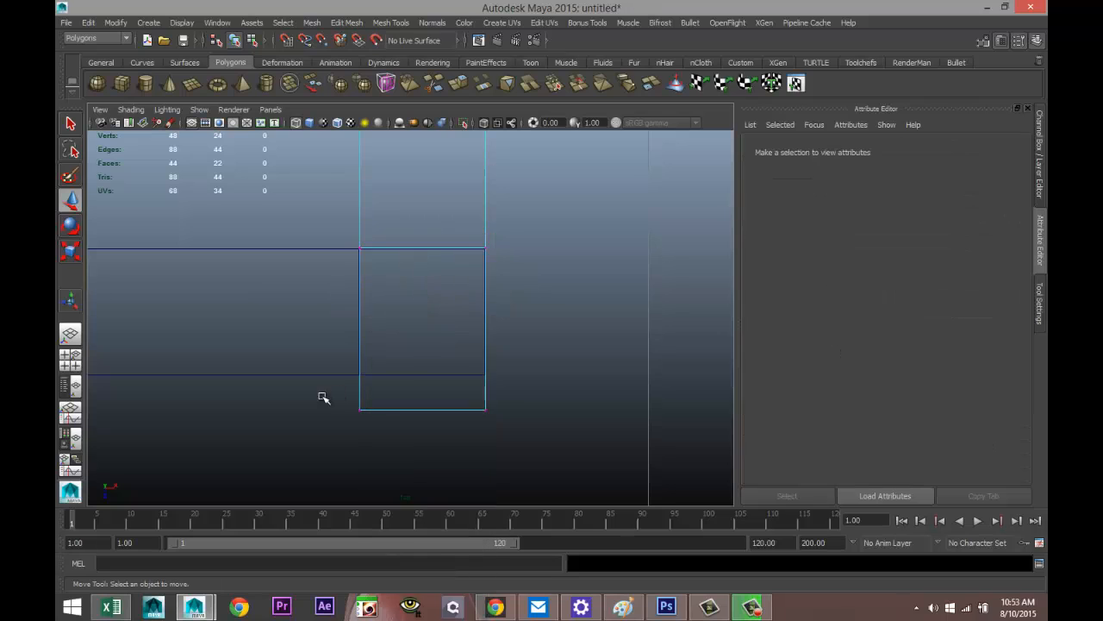
{"action": "left_click_drag", "start_coordinate": [323, 397], "coordinate": [498, 422]}
{"action": "left_click_drag", "start_coordinate": [424, 475], "coordinate": [428, 444]}
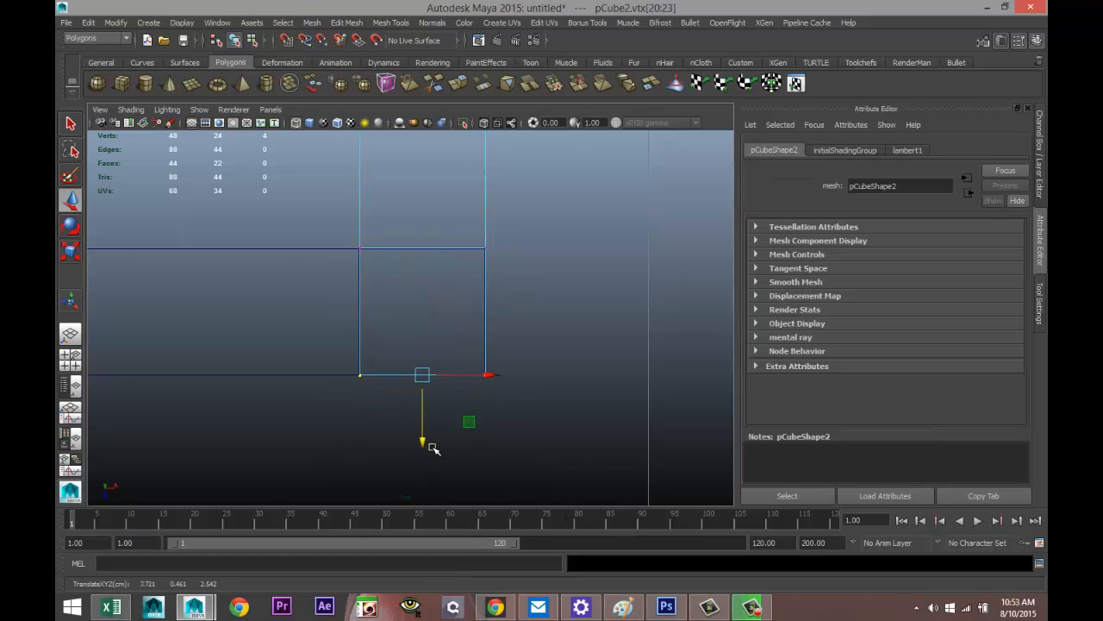
{"action": "scroll", "coordinate": [434, 448], "scroll_direction": "down", "scroll_amount": 10}
{"action": "middle_click_drag", "start_coordinate": [261, 433], "coordinate": [392, 471], "text": "alt"}
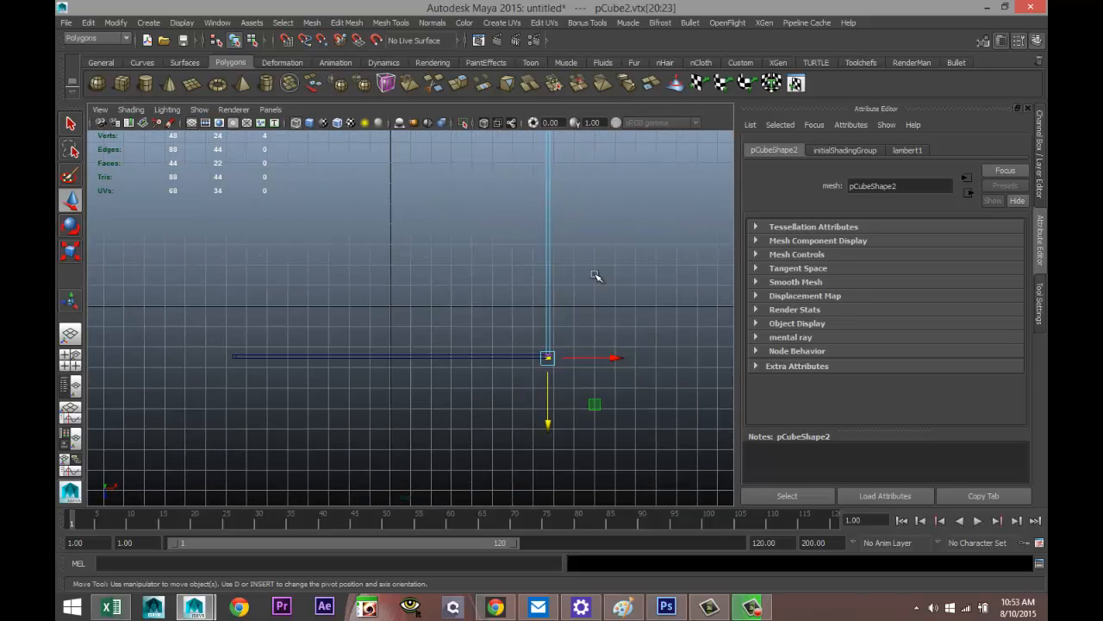
Step: Duplicate the perpendicular board in object mode and move the copy along X to about -7.57, at the first board's opposite end
{"action": "right_click_drag", "start_coordinate": [550, 274], "coordinate": [606, 259]}
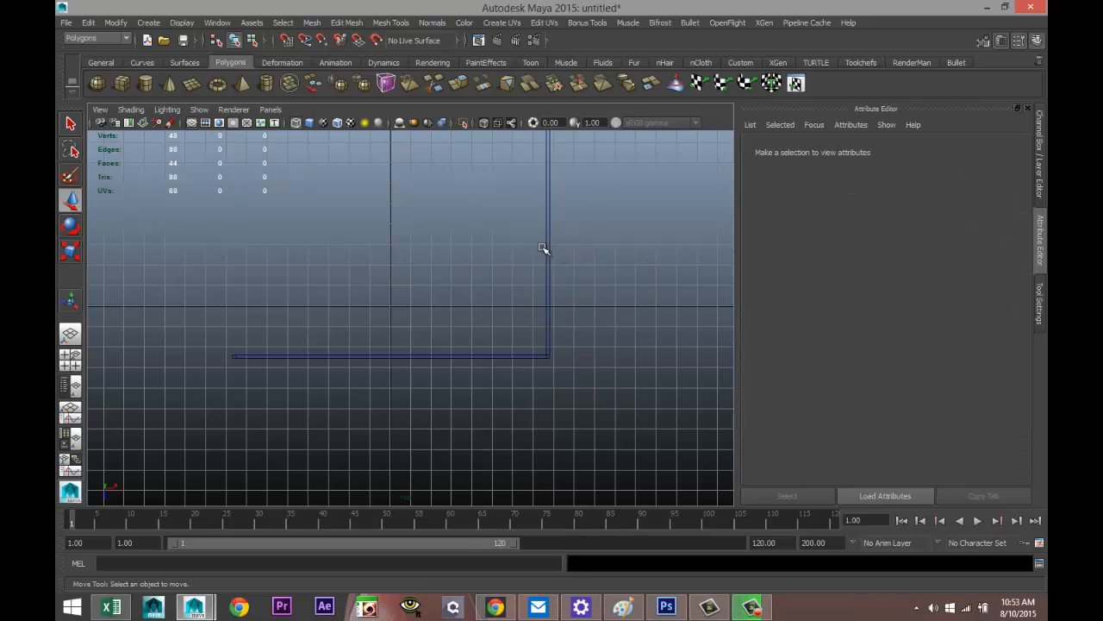
{"action": "left_click", "coordinate": [545, 249]}
{"action": "key", "text": "ctrl+d"}
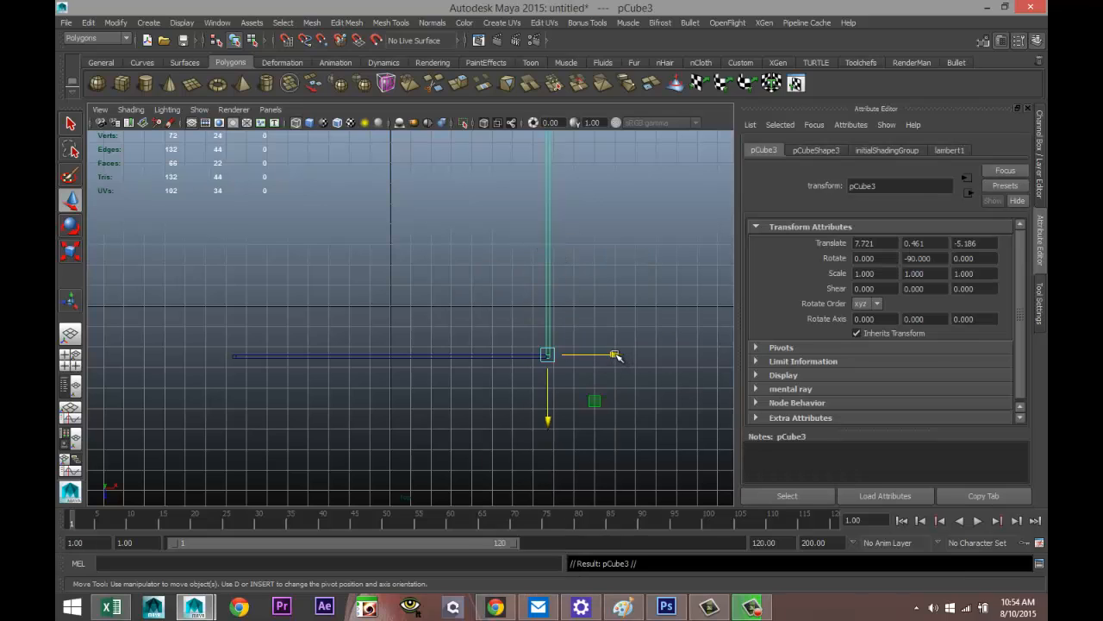
{"action": "left_click_drag", "start_coordinate": [615, 355], "coordinate": [304, 377]}
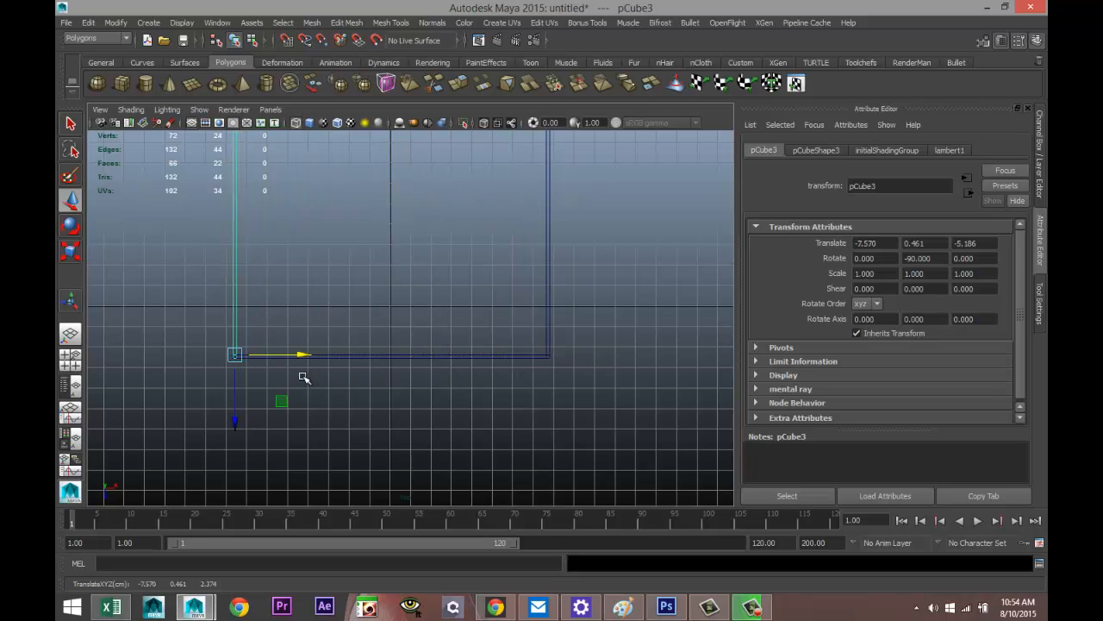
Step: Adjust the copied side board along X to about -7.579, aligning its inner side with the first board's tenon shoulder
{"action": "key", "text": "f"}
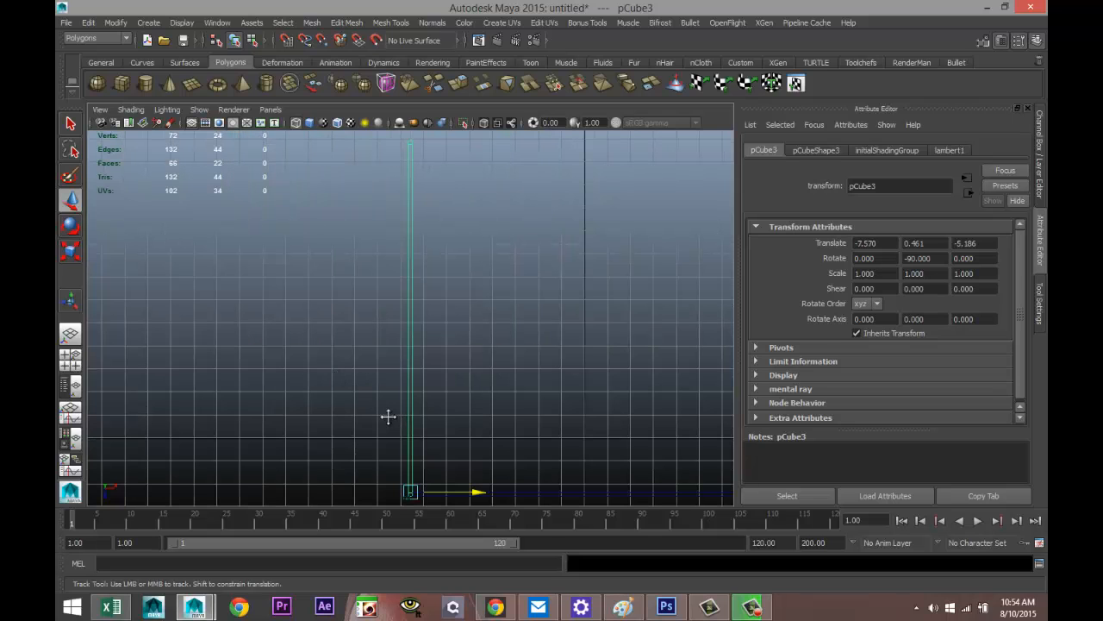
{"action": "middle_click_drag", "start_coordinate": [387, 416], "coordinate": [391, 212], "text": "alt"}
{"action": "middle_click_drag", "start_coordinate": [484, 245], "coordinate": [593, 270], "text": "alt"}
{"action": "scroll", "coordinate": [468, 365], "scroll_direction": "up", "scroll_amount": 5}
{"action": "scroll", "coordinate": [552, 279], "scroll_direction": "up", "scroll_amount": 2}
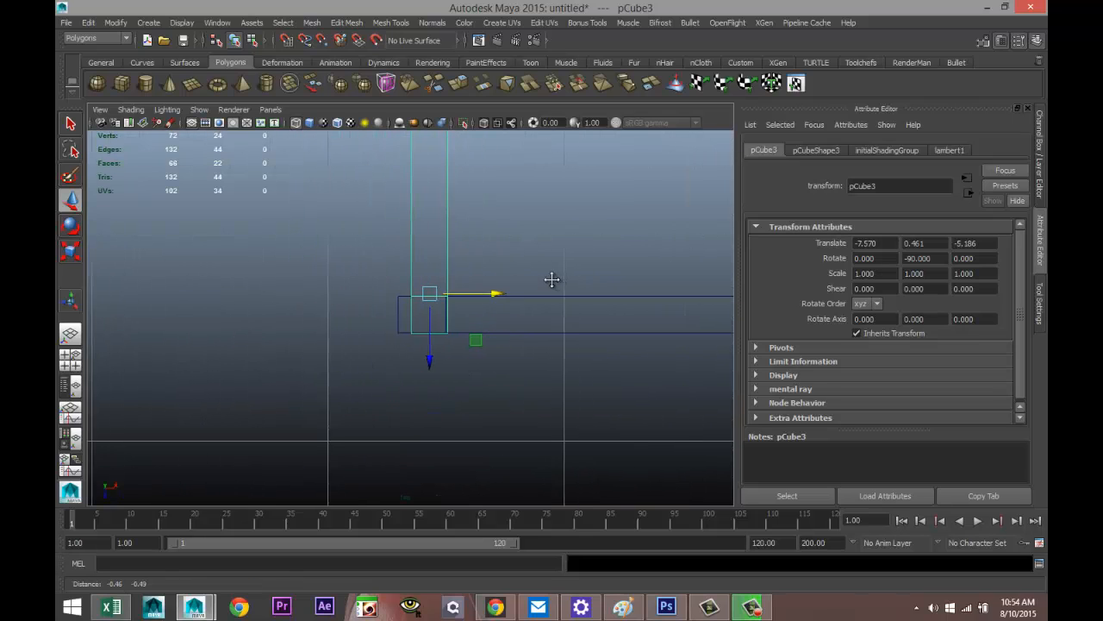
{"action": "left_click_drag", "start_coordinate": [491, 284], "coordinate": [491, 283]}
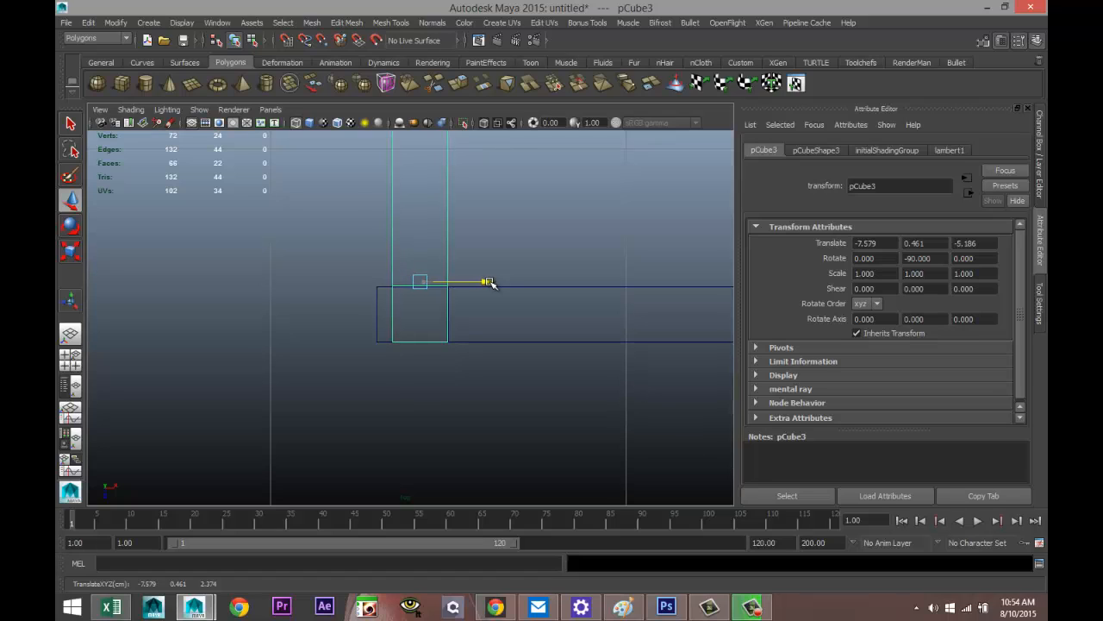
Step: Move the end vertices of the first board's other tenon along X to about -7.66, flush with the copied side board's outer face
{"action": "left_click", "coordinate": [377, 319]}
{"action": "right_click_drag", "start_coordinate": [375, 293], "coordinate": [330, 292]}
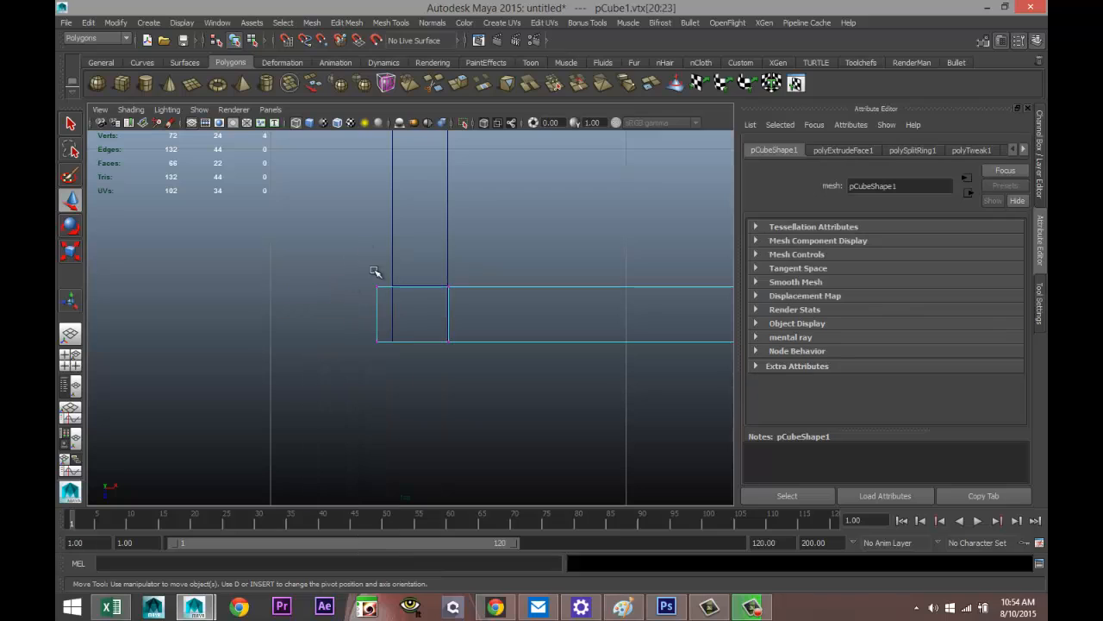
{"action": "left_click_drag", "start_coordinate": [369, 250], "coordinate": [390, 433]}
{"action": "left_click_drag", "start_coordinate": [441, 317], "coordinate": [445, 316]}
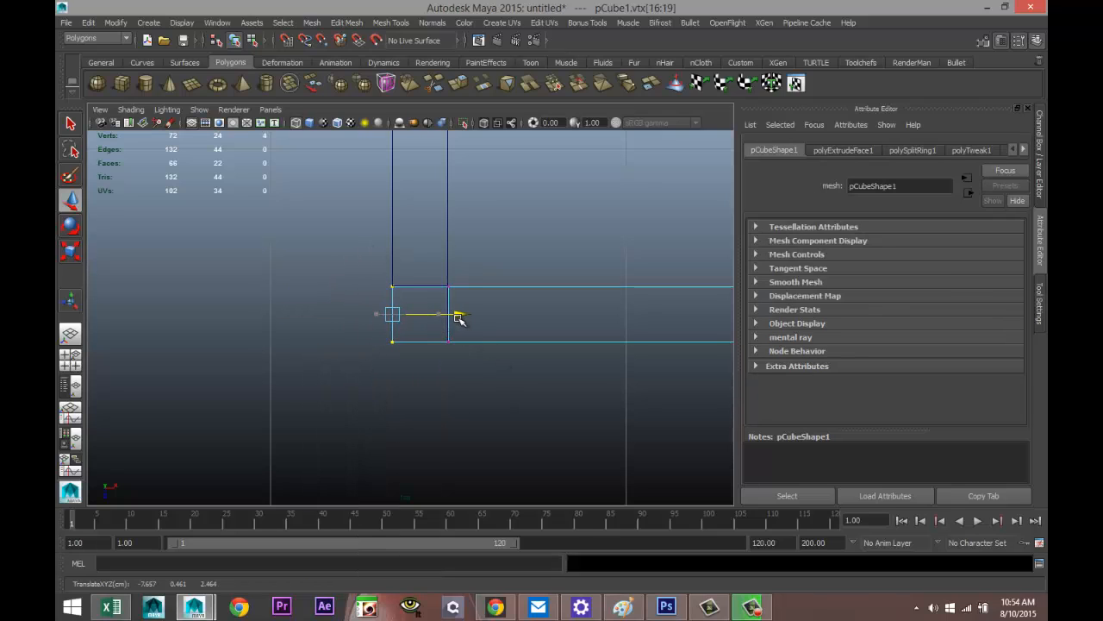
Step: Duplicate the first board in object mode and move the copy along Z to about -12.85, closing the open side of the frame
{"action": "left_click", "coordinate": [71, 359]}
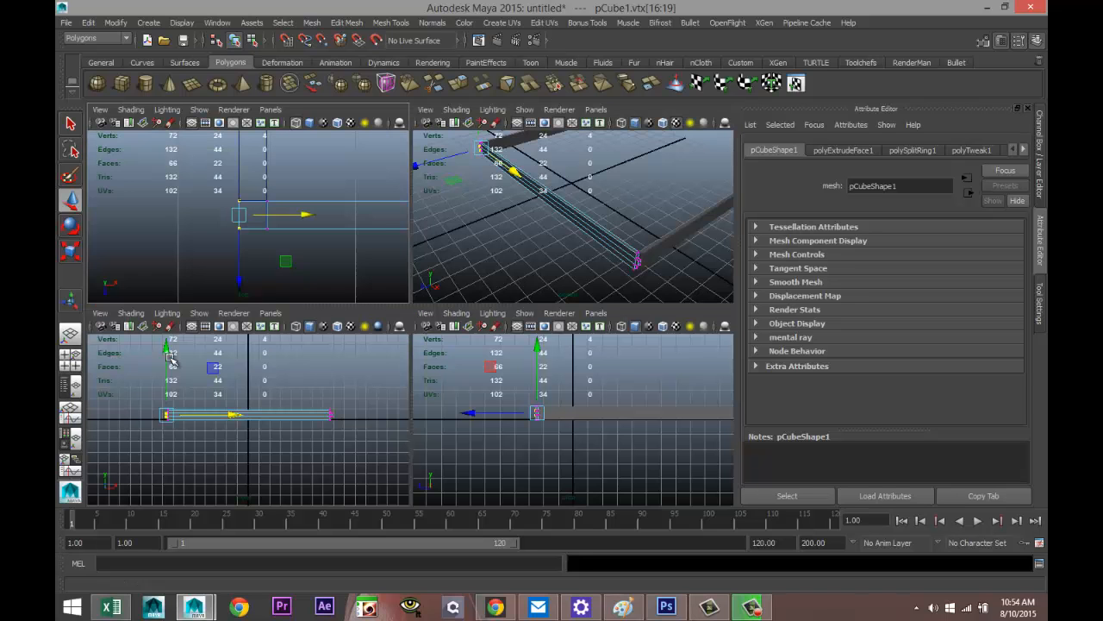
{"action": "key", "text": "space"}
{"action": "scroll", "coordinate": [546, 284], "scroll_direction": "down", "scroll_amount": 5}
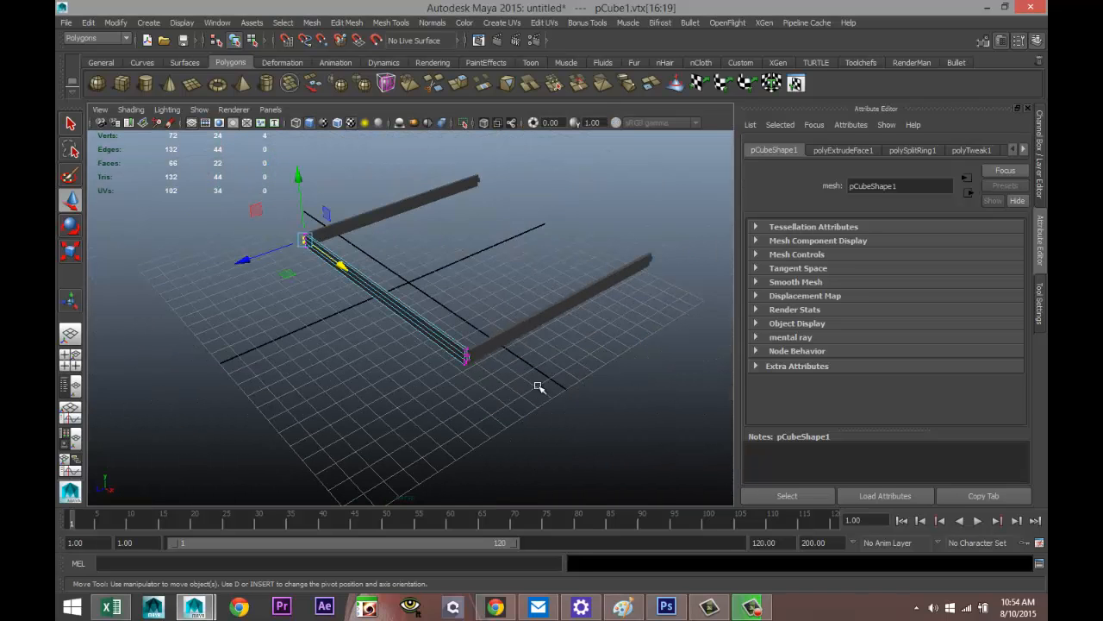
{"action": "left_click_drag", "start_coordinate": [515, 342], "coordinate": [432, 394], "text": "alt"}
{"action": "middle_click_drag", "start_coordinate": [432, 395], "coordinate": [292, 355], "text": "alt"}
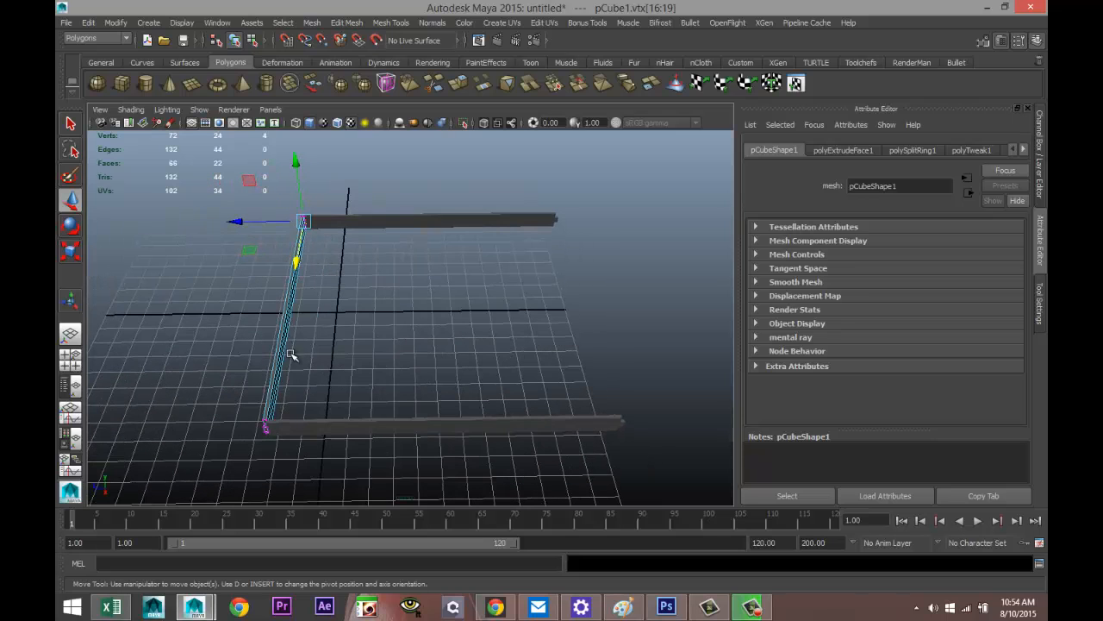
{"action": "right_click_drag", "start_coordinate": [280, 346], "coordinate": [332, 277]}
{"action": "key", "text": "ctrl+d"}
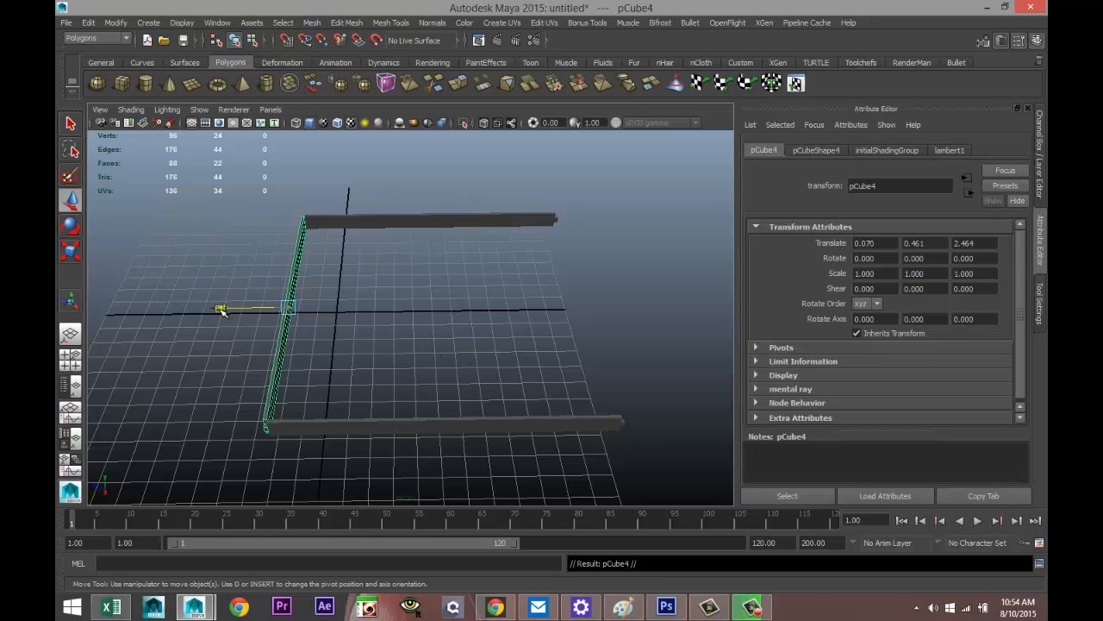
{"action": "left_click_drag", "start_coordinate": [221, 311], "coordinate": [514, 369]}
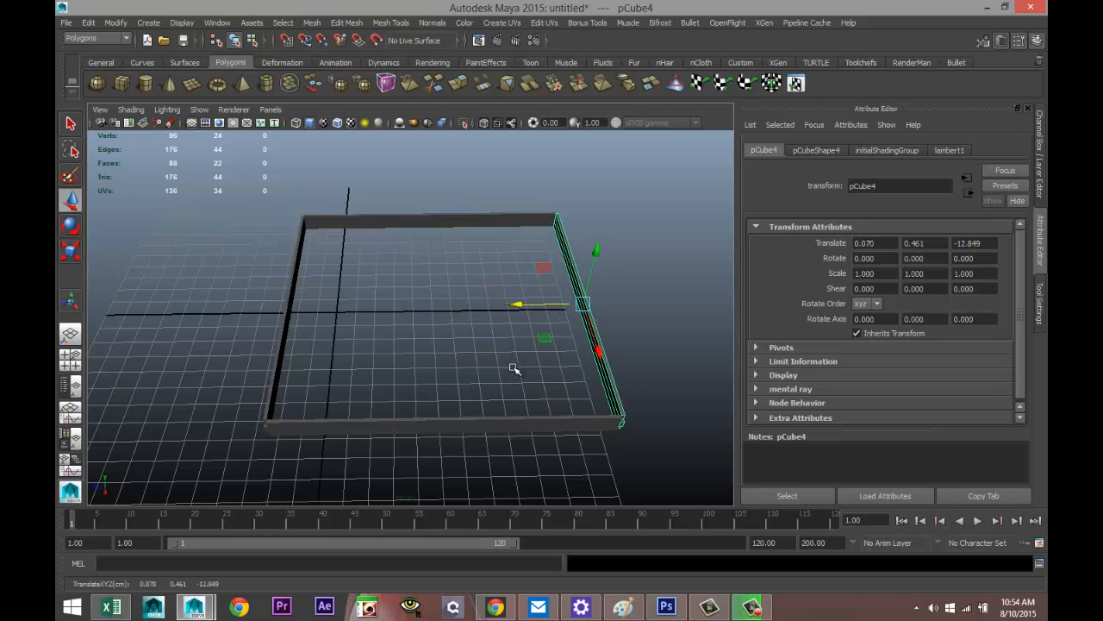
Step: In the top view, adjust the closing board along Z to about -12.839, aligning its inner side with the side board's tenon shoulder
{"action": "left_click", "coordinate": [70, 357]}
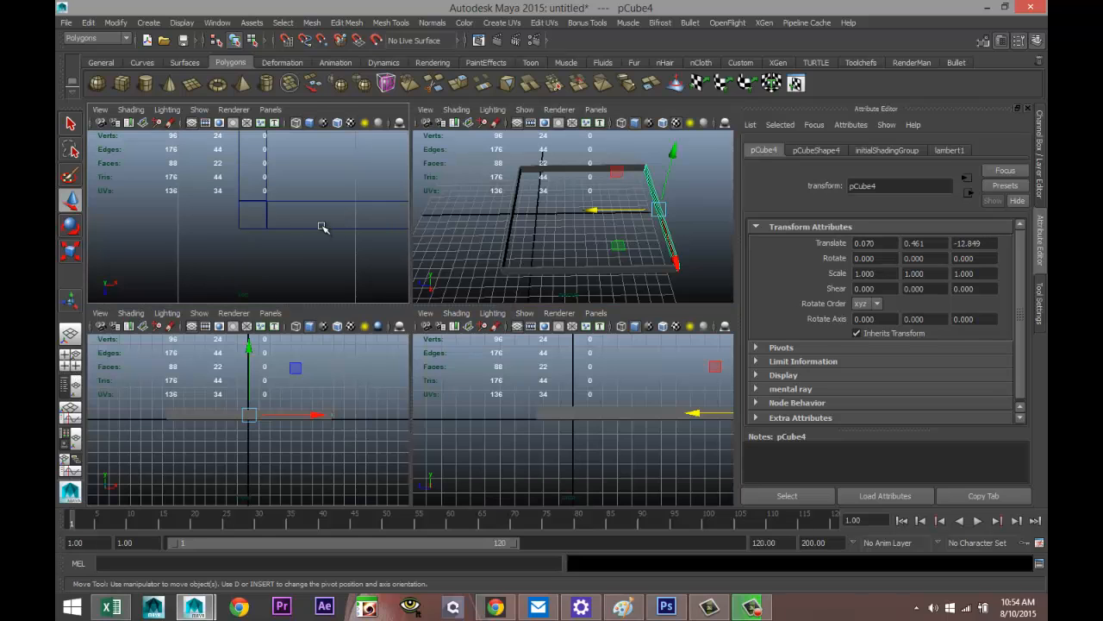
{"action": "key", "text": "space"}
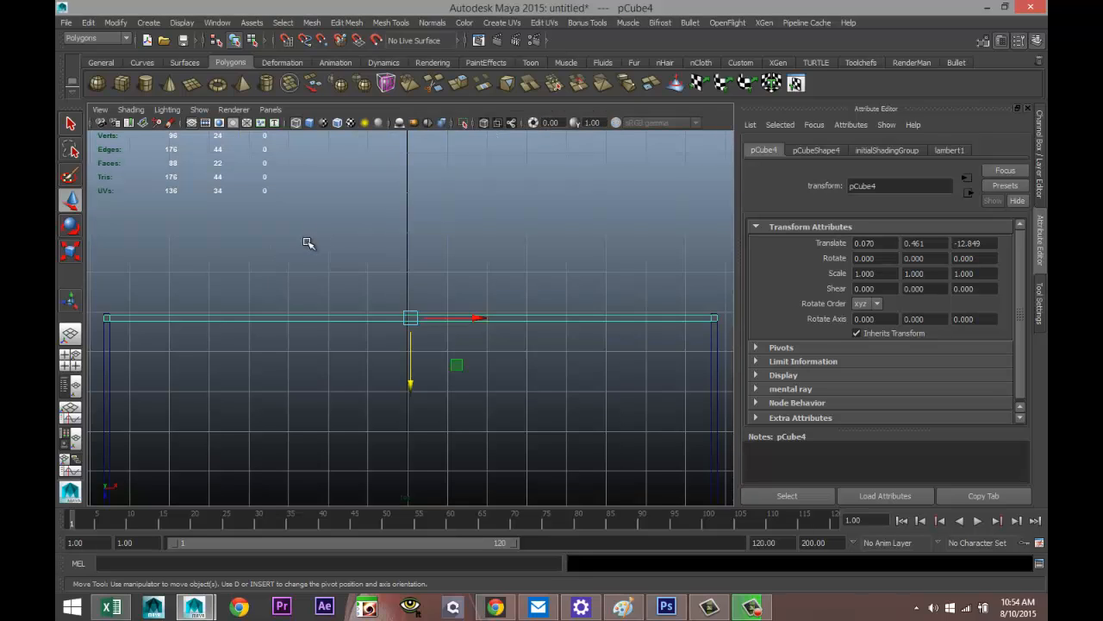
{"action": "scroll", "coordinate": [297, 301], "scroll_direction": "down", "scroll_amount": 3}
{"action": "scroll", "coordinate": [256, 391], "scroll_direction": "up", "scroll_amount": 8}
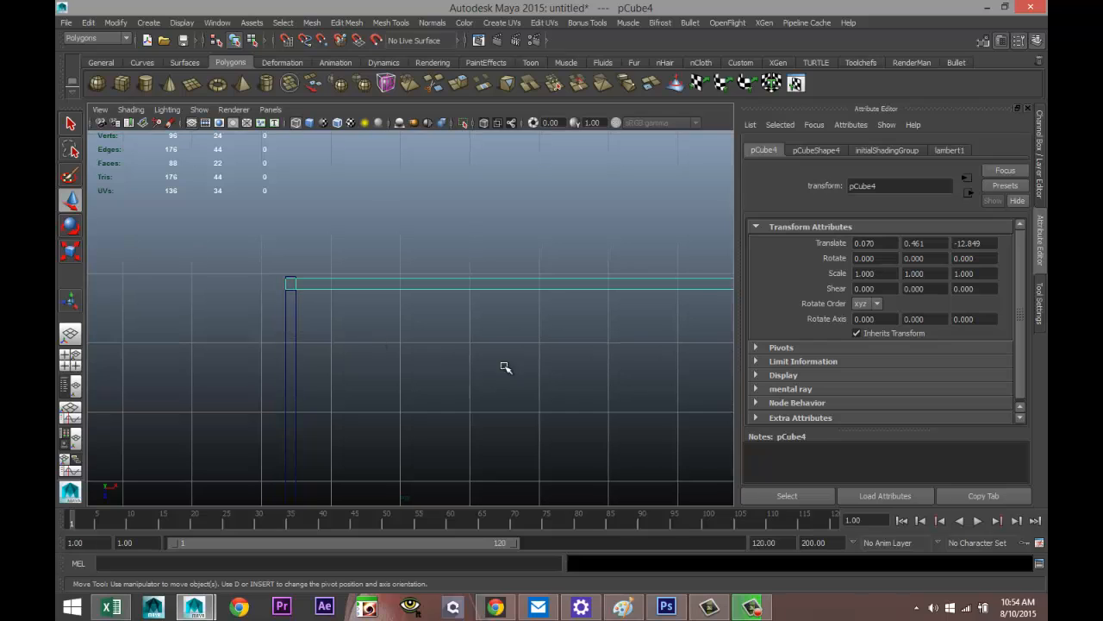
{"action": "scroll", "coordinate": [465, 371], "scroll_direction": "down", "scroll_amount": 3}
{"action": "key", "text": "w"}
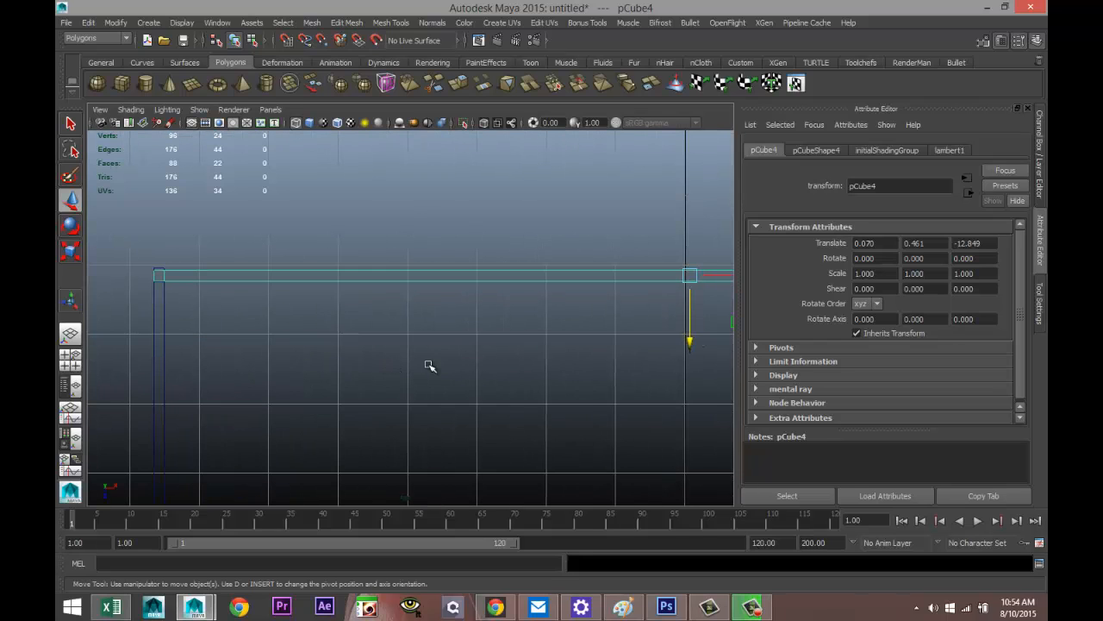
{"action": "left_click", "coordinate": [691, 344]}
{"action": "left_click_drag", "start_coordinate": [690, 344], "coordinate": [692, 345]}
Step: Move the far end vertices of the side board at X -7.579 along Z to about -12.92, flush with the closing board's outer face
{"action": "middle_click_drag", "start_coordinate": [256, 375], "coordinate": [489, 376], "text": "alt"}
{"action": "scroll", "coordinate": [384, 345], "scroll_direction": "up", "scroll_amount": 4}
{"action": "middle_click_drag", "start_coordinate": [334, 218], "coordinate": [387, 501], "text": "alt"}
{"action": "scroll", "coordinate": [392, 385], "scroll_direction": "up", "scroll_amount": 2}
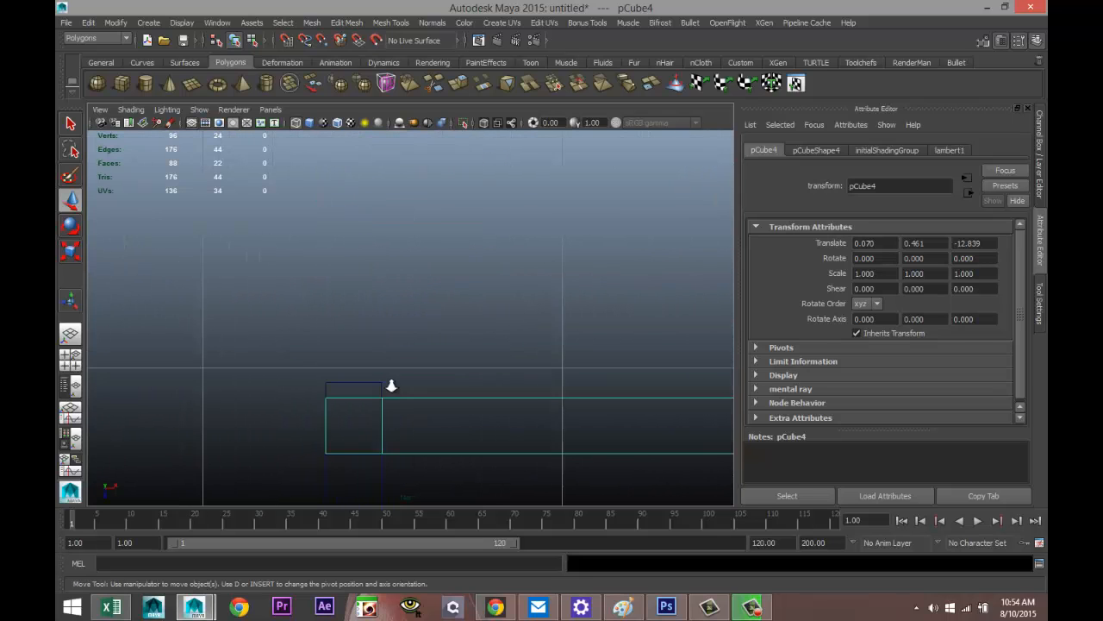
{"action": "middle_click_drag", "start_coordinate": [394, 410], "coordinate": [412, 286], "text": "alt"}
{"action": "left_click", "coordinate": [337, 296]}
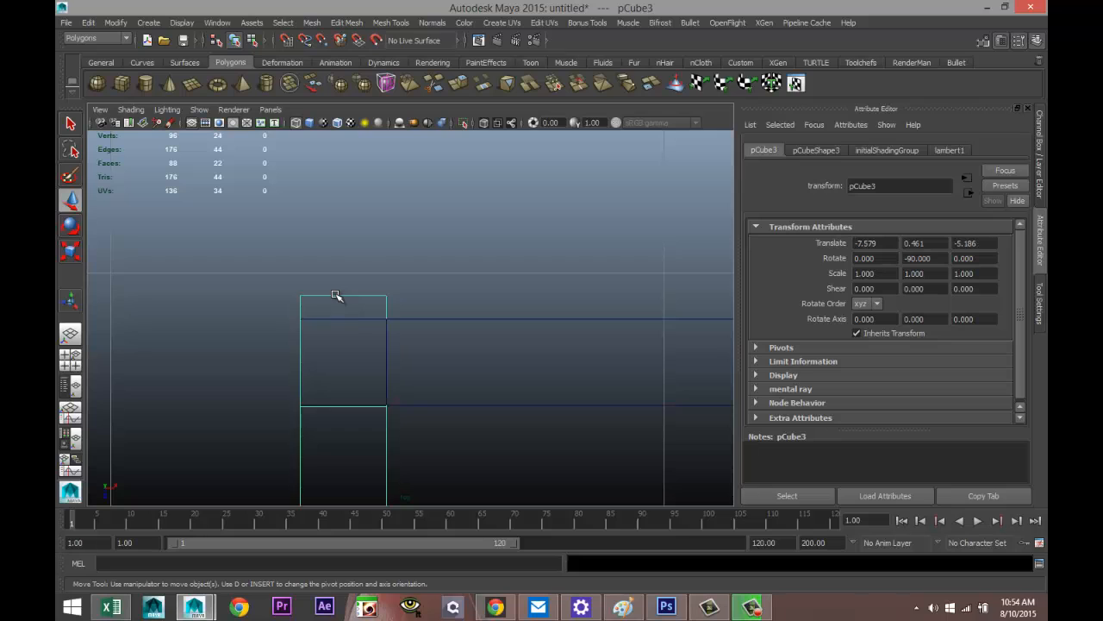
{"action": "right_click_drag", "start_coordinate": [333, 295], "coordinate": [259, 293]}
{"action": "left_click_drag", "start_coordinate": [240, 263], "coordinate": [424, 319]}
{"action": "left_click_drag", "start_coordinate": [341, 361], "coordinate": [344, 389]}
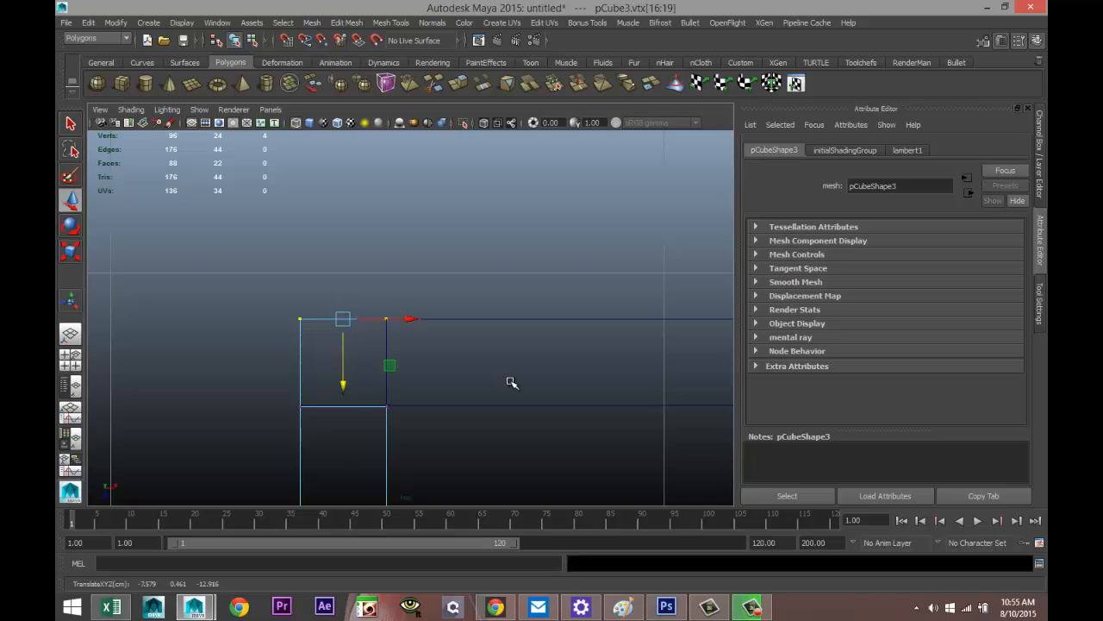
Step: Move the far end vertices of the side board at X 7.721 along Z to about -12.919, flush with the closing board's outer face
{"action": "middle_click_drag", "start_coordinate": [512, 382], "coordinate": [57, 365], "text": "alt"}
{"action": "middle_click_drag", "start_coordinate": [552, 328], "coordinate": [161, 337], "text": "alt"}
{"action": "middle_click_drag", "start_coordinate": [402, 337], "coordinate": [57, 310], "text": "alt"}
{"action": "middle_click_drag", "start_coordinate": [517, 340], "coordinate": [136, 368], "text": "alt"}
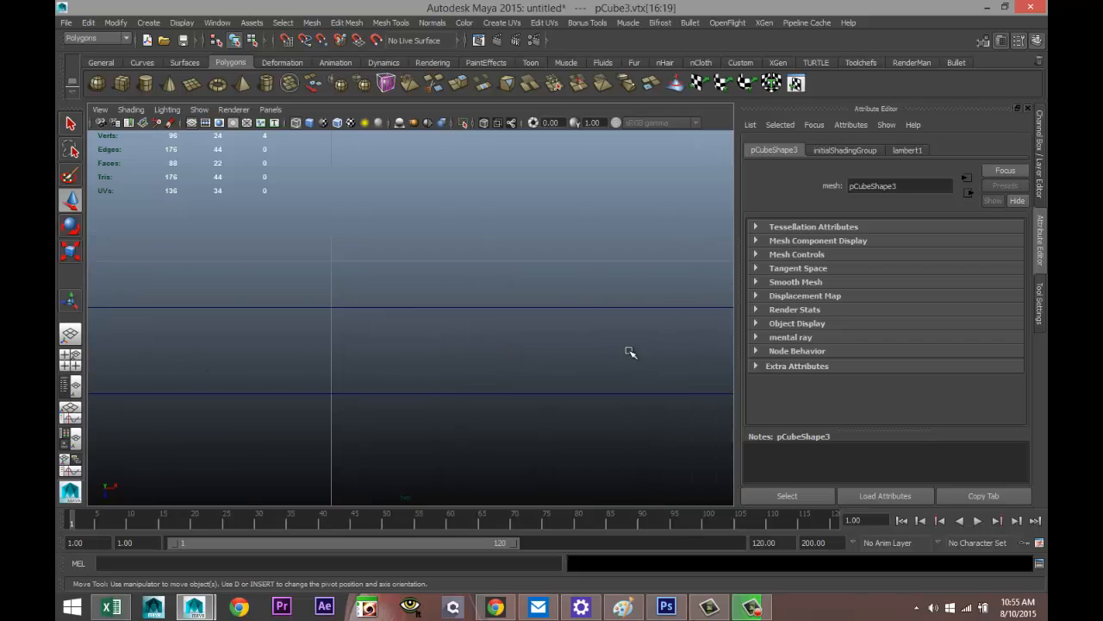
{"action": "middle_click_drag", "start_coordinate": [629, 351], "coordinate": [157, 331], "text": "alt"}
{"action": "middle_click_drag", "start_coordinate": [553, 336], "coordinate": [205, 337], "text": "alt"}
{"action": "scroll", "coordinate": [606, 325], "scroll_direction": "down", "scroll_amount": 10}
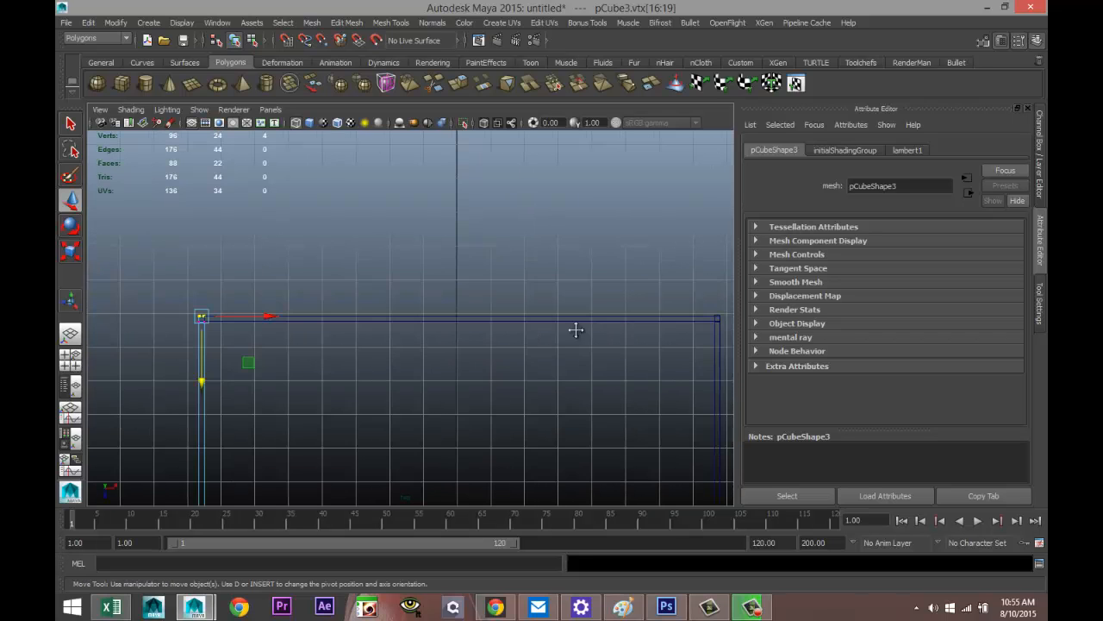
{"action": "middle_click_drag", "start_coordinate": [576, 330], "coordinate": [434, 344], "text": "alt"}
{"action": "scroll", "coordinate": [565, 248], "scroll_direction": "down", "scroll_amount": 3}
{"action": "left_click", "coordinate": [421, 345]}
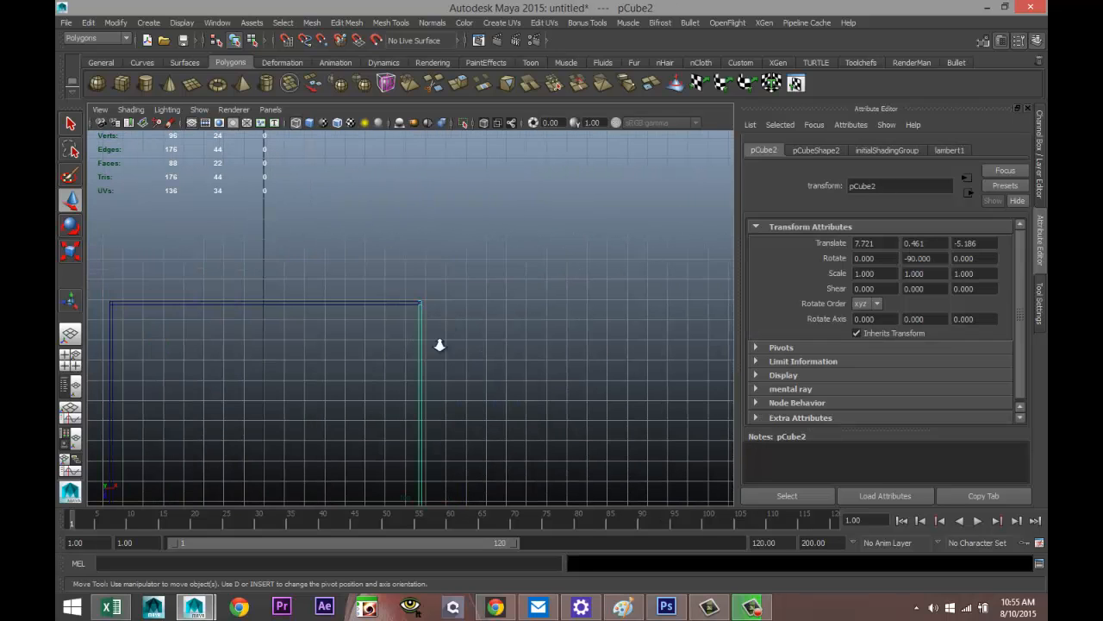
{"action": "scroll", "coordinate": [457, 332], "scroll_direction": "up", "scroll_amount": 5}
{"action": "middle_click_drag", "start_coordinate": [544, 273], "coordinate": [515, 214], "text": "alt"}
{"action": "scroll", "coordinate": [520, 340], "scroll_direction": "up", "scroll_amount": 3}
{"action": "scroll", "coordinate": [521, 340], "scroll_direction": "up", "scroll_amount": 5}
{"action": "right_click_drag", "start_coordinate": [442, 262], "coordinate": [376, 257]}
{"action": "left_click_drag", "start_coordinate": [372, 231], "coordinate": [544, 272]}
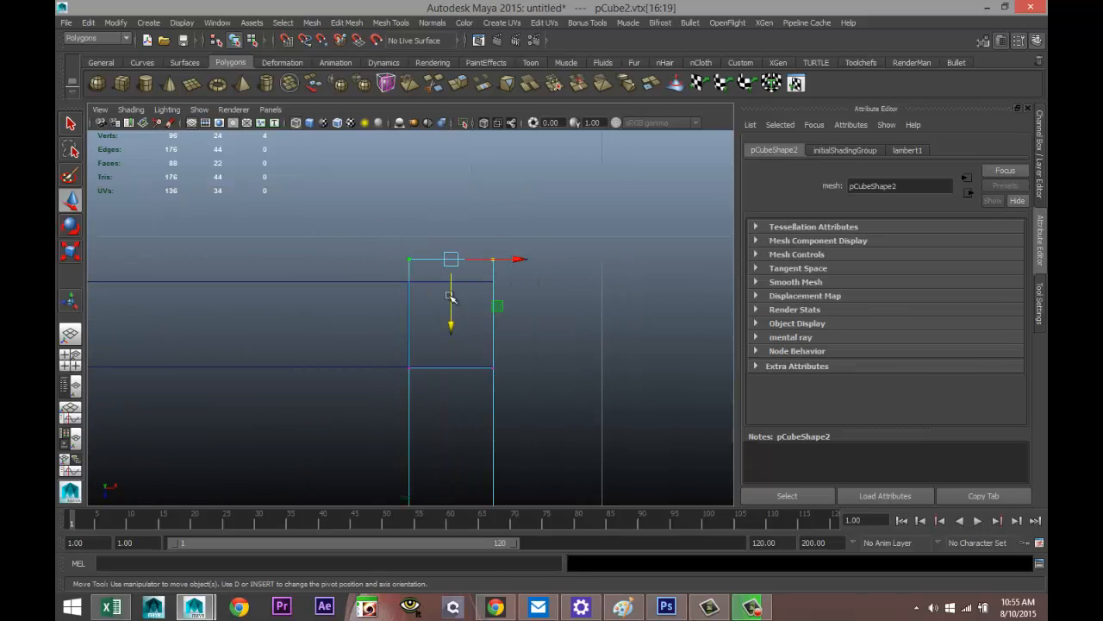
{"action": "left_click_drag", "start_coordinate": [451, 322], "coordinate": [453, 345]}
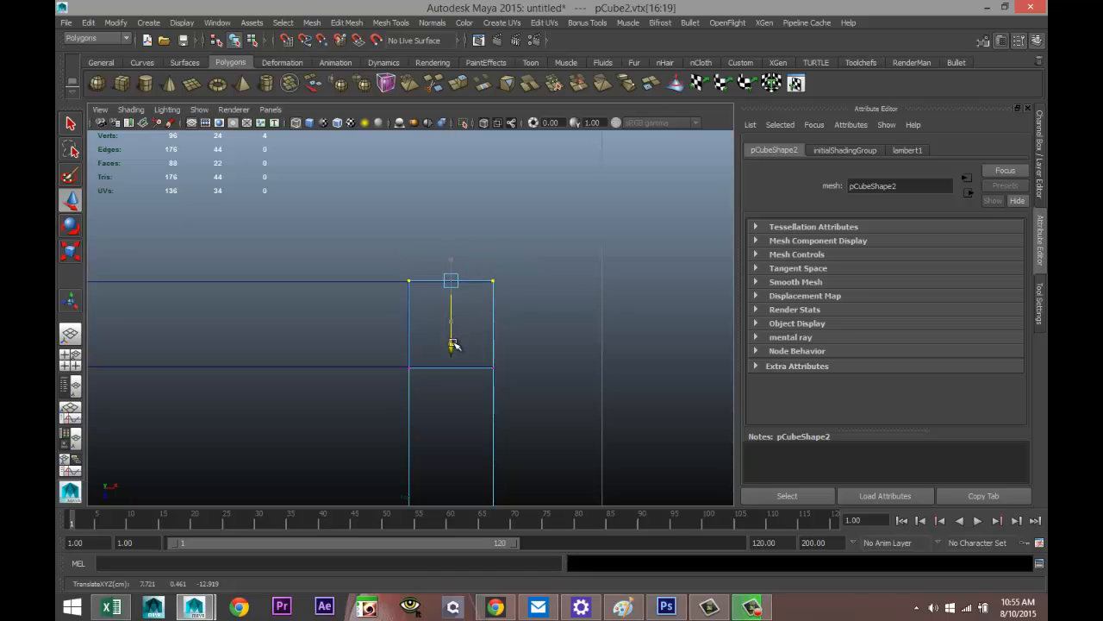
Step: Examine the front corner in the perspective view, selecting the front board and the adjoining side board to compare their overlapping tenons
{"action": "left_click", "coordinate": [72, 360]}
{"action": "key", "text": "space"}
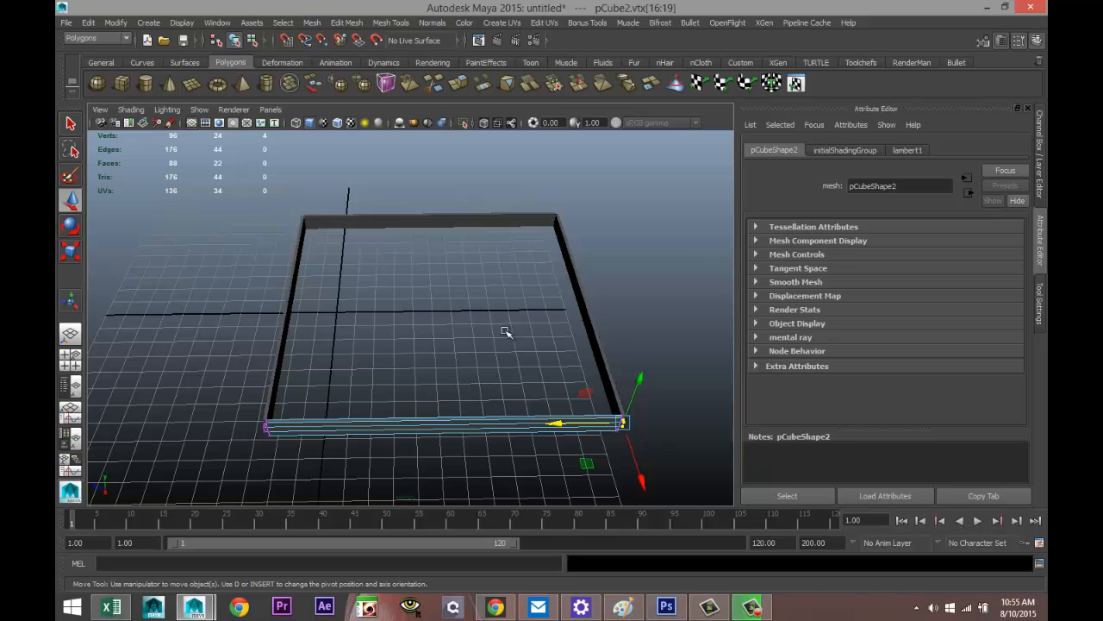
{"action": "scroll", "coordinate": [506, 331], "scroll_direction": "up", "scroll_amount": 4}
{"action": "left_click_drag", "start_coordinate": [414, 374], "coordinate": [345, 367], "text": "alt"}
{"action": "middle_click_drag", "start_coordinate": [346, 368], "coordinate": [494, 275], "text": "alt"}
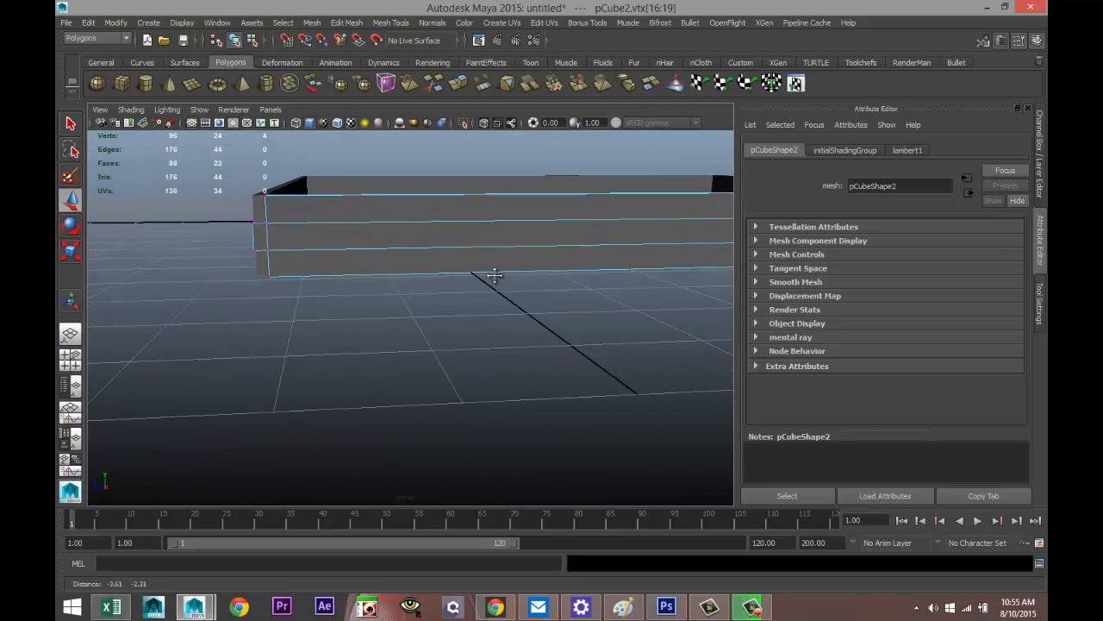
{"action": "left_click_drag", "start_coordinate": [494, 275], "coordinate": [423, 322], "text": "alt"}
{"action": "left_click", "coordinate": [423, 344]}
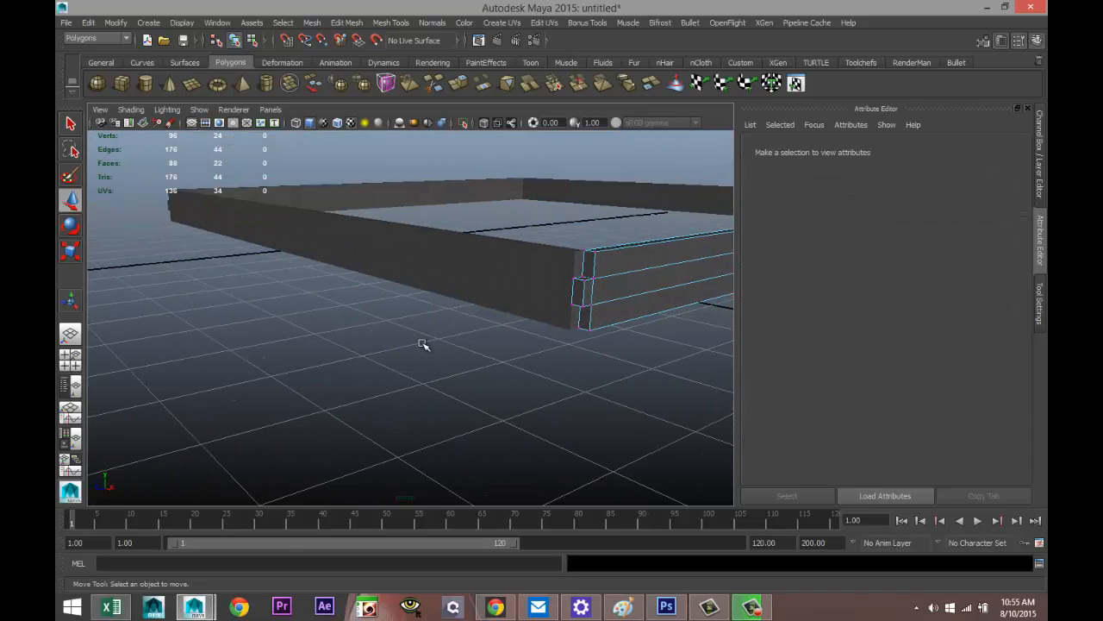
{"action": "left_click_drag", "start_coordinate": [470, 357], "coordinate": [386, 390], "text": "alt"}
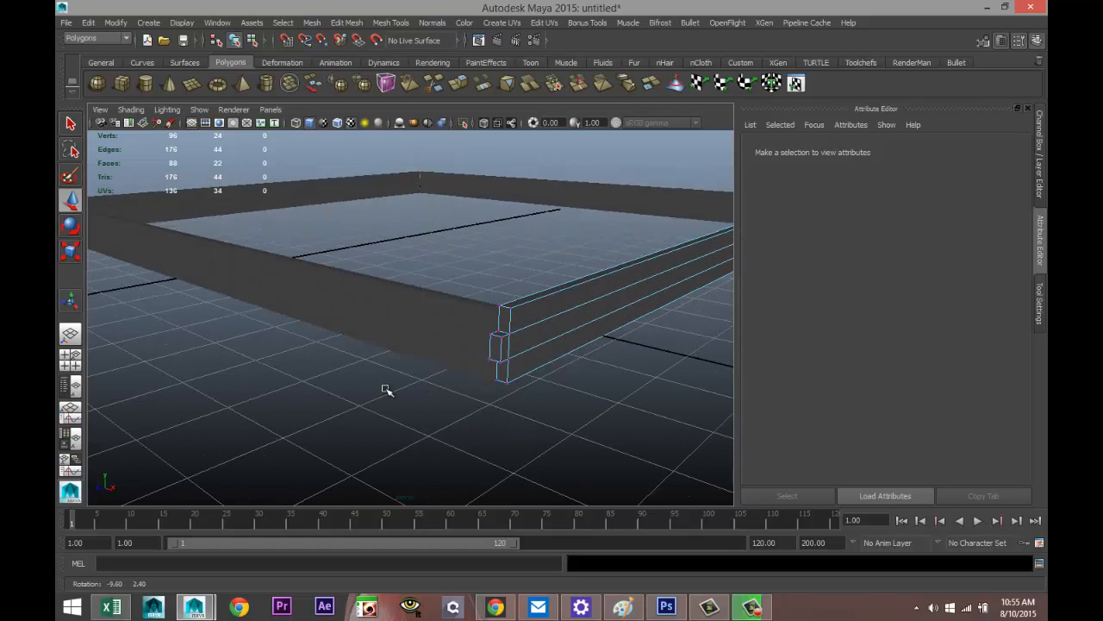
{"action": "right_click_drag", "start_coordinate": [388, 395], "coordinate": [383, 399], "text": "alt"}
{"action": "left_click", "coordinate": [420, 299]}
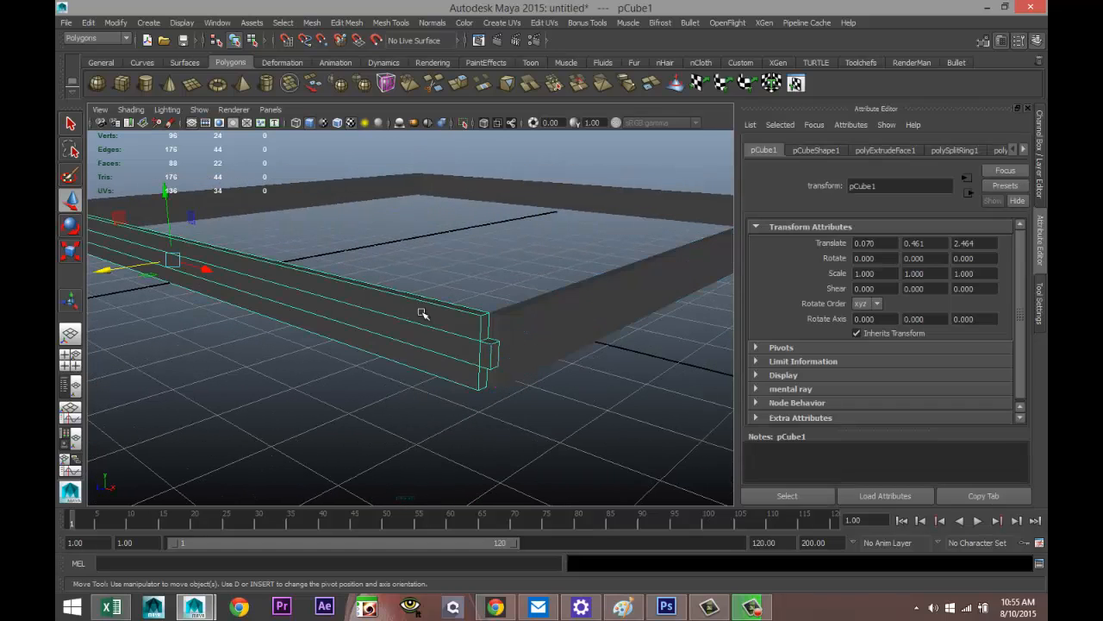
{"action": "scroll", "coordinate": [453, 377], "scroll_direction": "up", "scroll_amount": 6}
{"action": "middle_click_drag", "start_coordinate": [460, 377], "coordinate": [353, 311], "text": "alt"}
{"action": "left_click_drag", "start_coordinate": [354, 311], "coordinate": [347, 328], "text": "alt"}
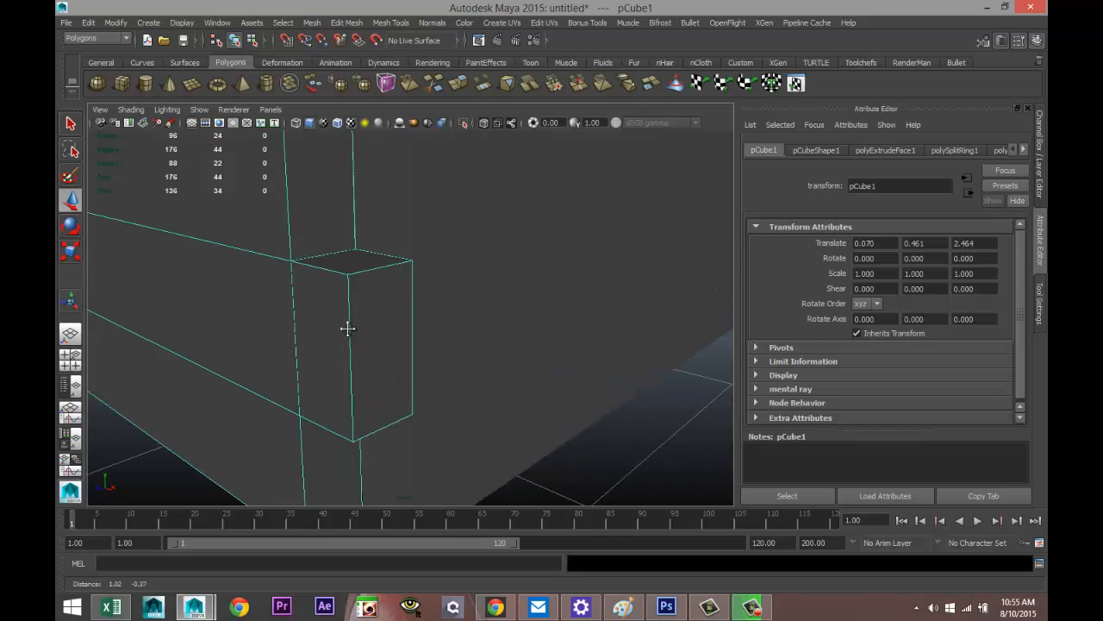
{"action": "middle_click_drag", "start_coordinate": [347, 327], "coordinate": [380, 380], "text": "alt"}
{"action": "key", "text": "shift+d"}
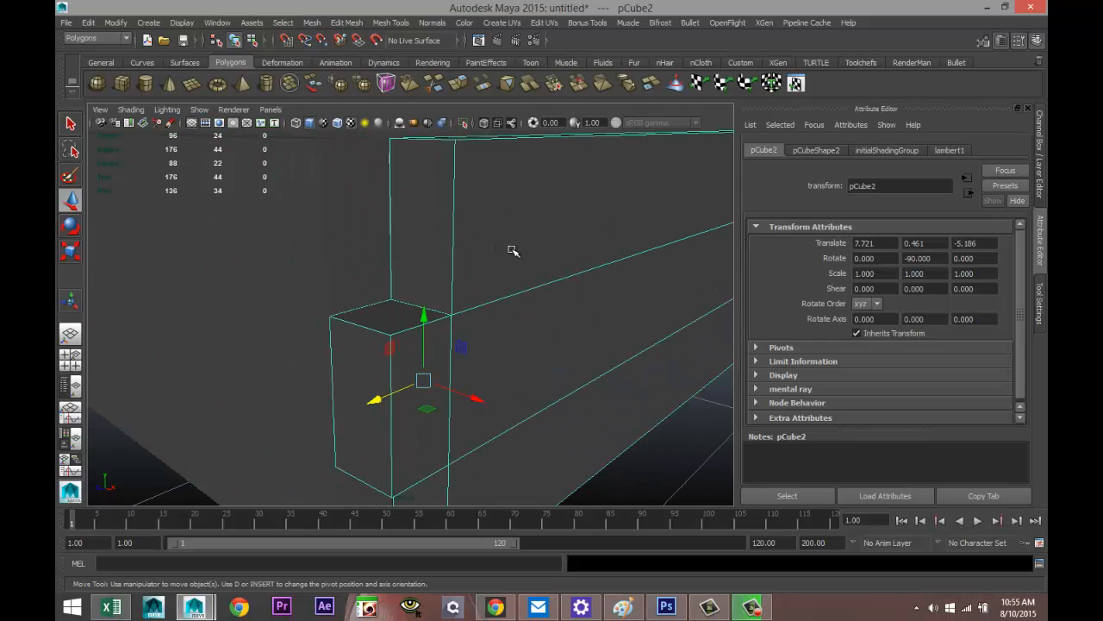
{"action": "scroll", "coordinate": [514, 255], "scroll_direction": "down", "scroll_amount": 5}
{"action": "left_click_drag", "start_coordinate": [568, 375], "coordinate": [259, 337], "text": "alt"}
{"action": "middle_click_drag", "start_coordinate": [259, 337], "coordinate": [448, 377], "text": "alt"}
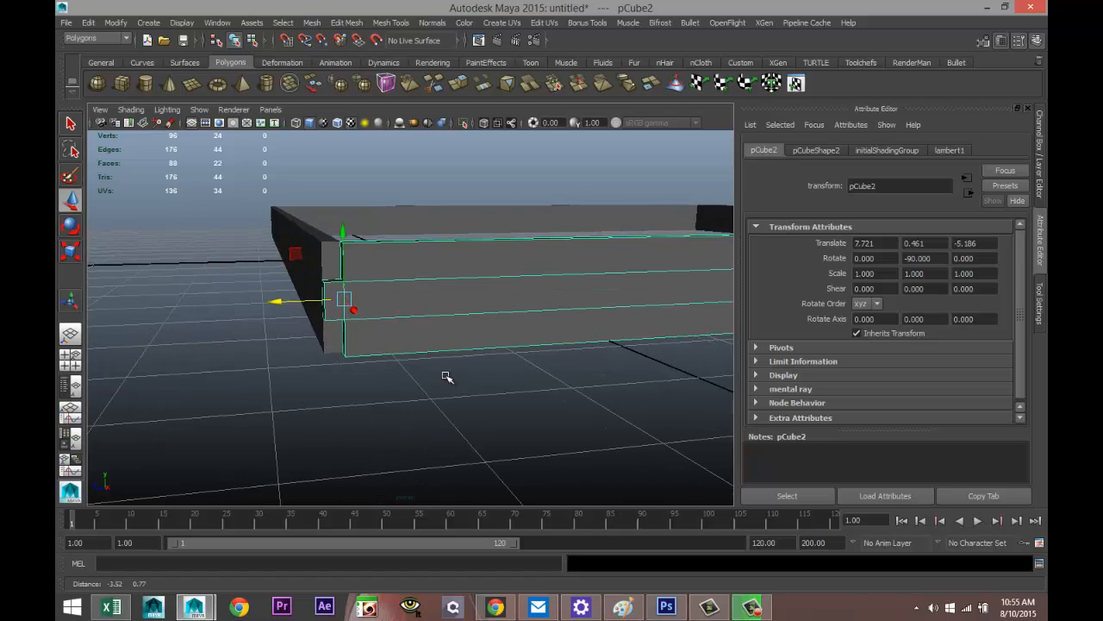
Step: In the side view, move the front tenon's end vertices on the side board at X 7.721 along Z to about 2.385, level with its shoulders
{"action": "left_click", "coordinate": [70, 357]}
{"action": "key", "text": "space"}
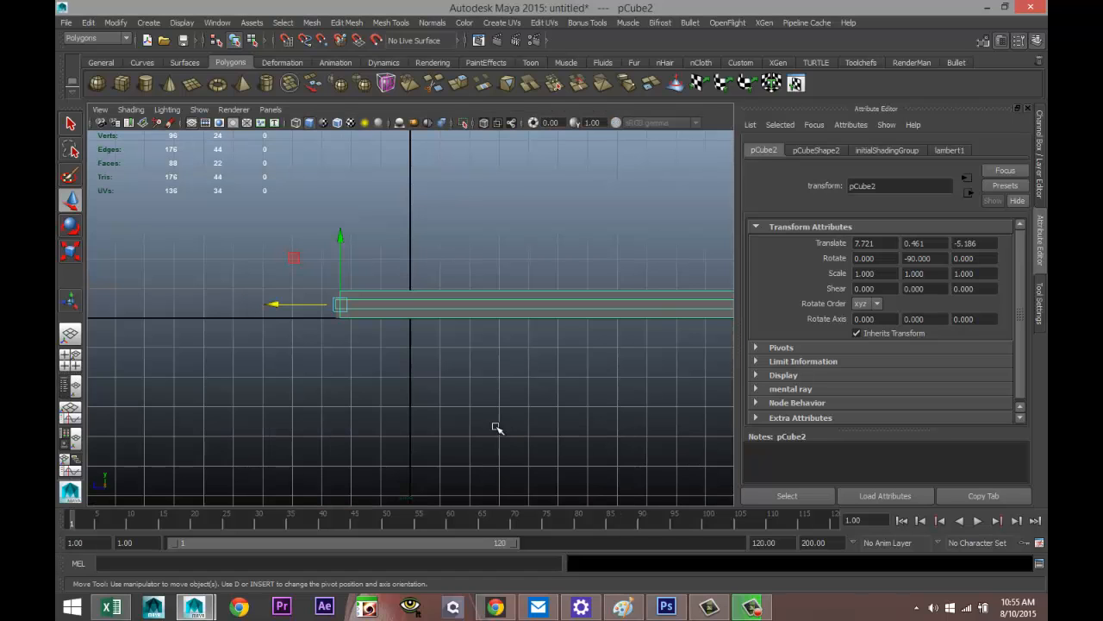
{"action": "key", "text": "f"}
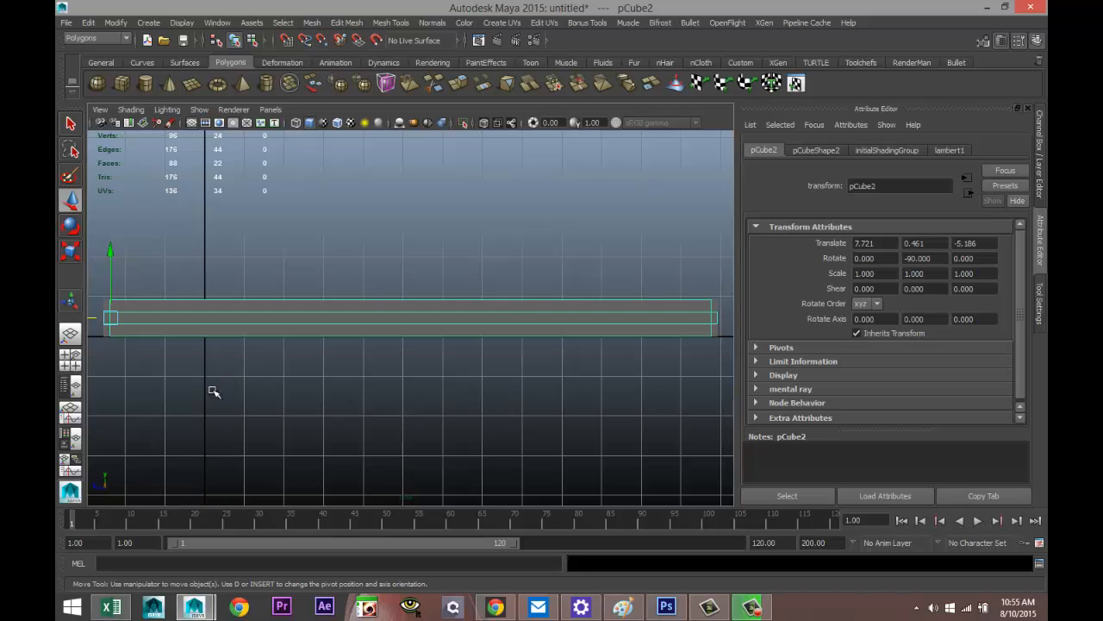
{"action": "scroll", "coordinate": [425, 377], "scroll_direction": "up", "scroll_amount": 6}
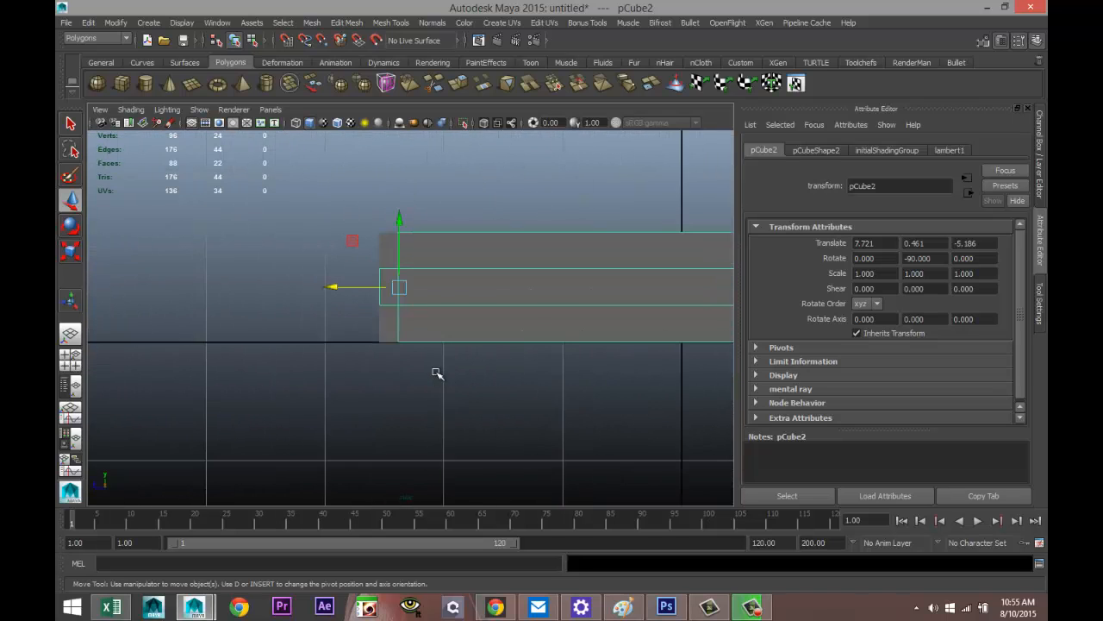
{"action": "scroll", "coordinate": [437, 374], "scroll_direction": "up", "scroll_amount": 4}
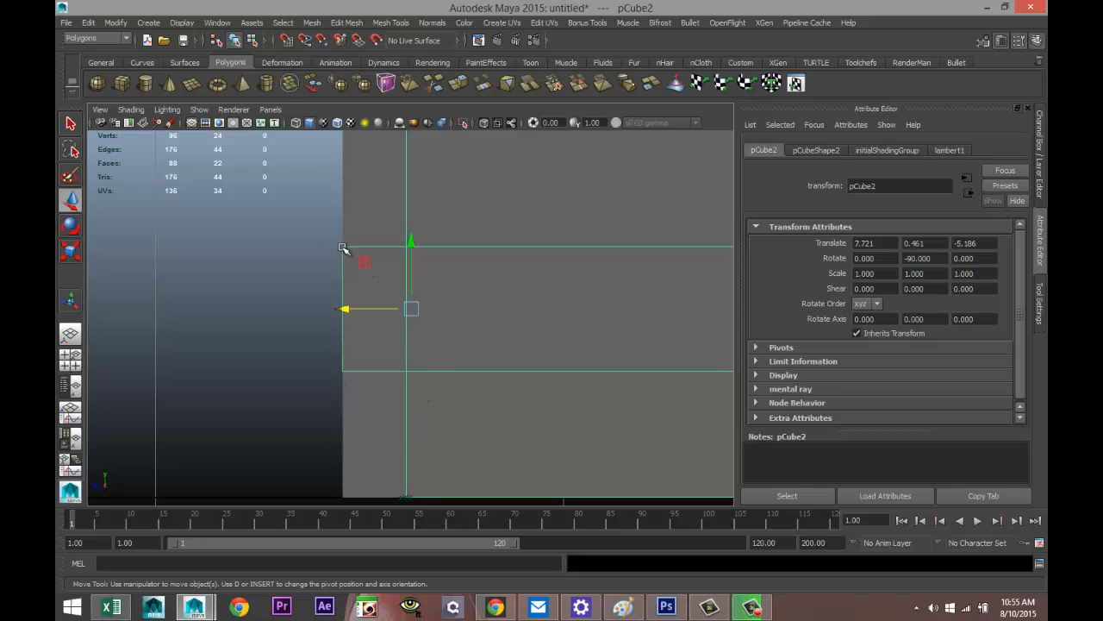
{"action": "right_click_drag", "start_coordinate": [342, 248], "coordinate": [302, 250]}
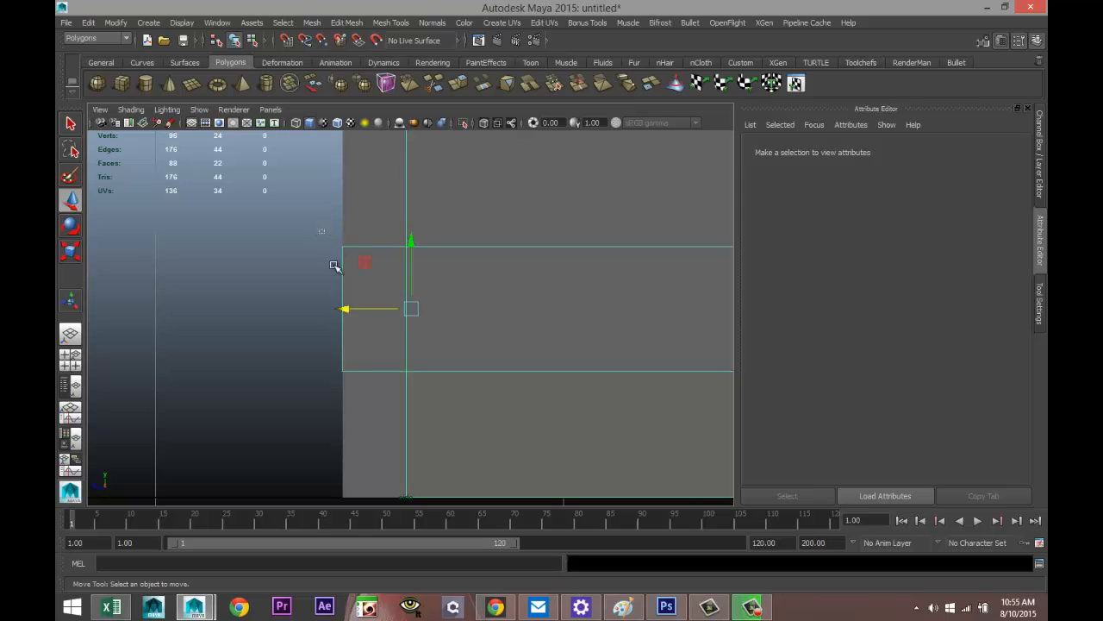
{"action": "left_click_drag", "start_coordinate": [319, 229], "coordinate": [350, 420]}
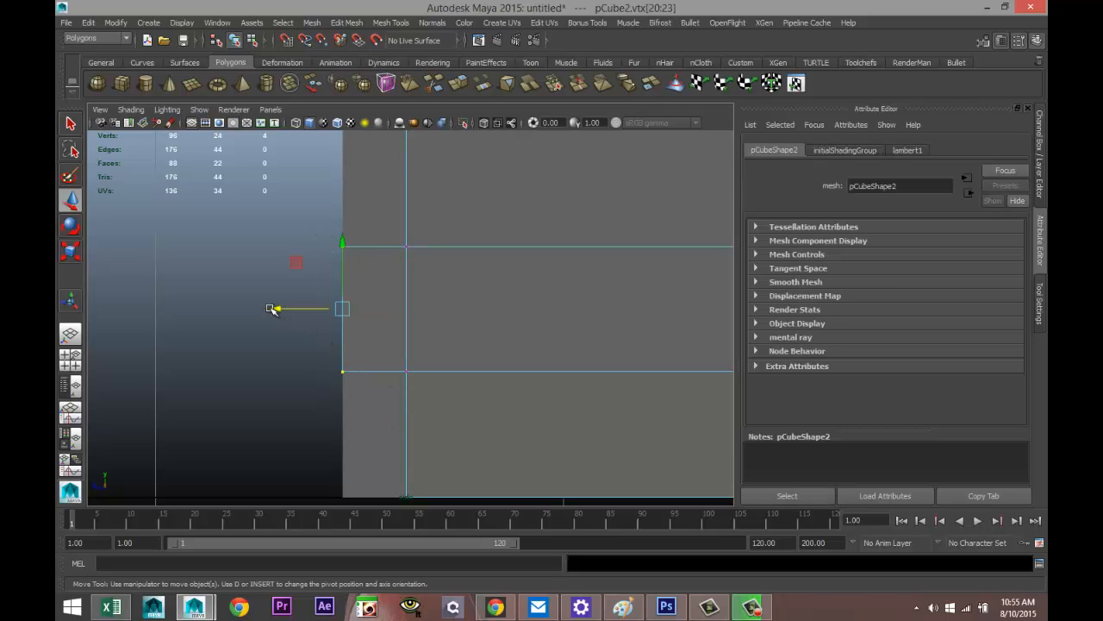
{"action": "left_click_drag", "start_coordinate": [276, 311], "coordinate": [339, 325]}
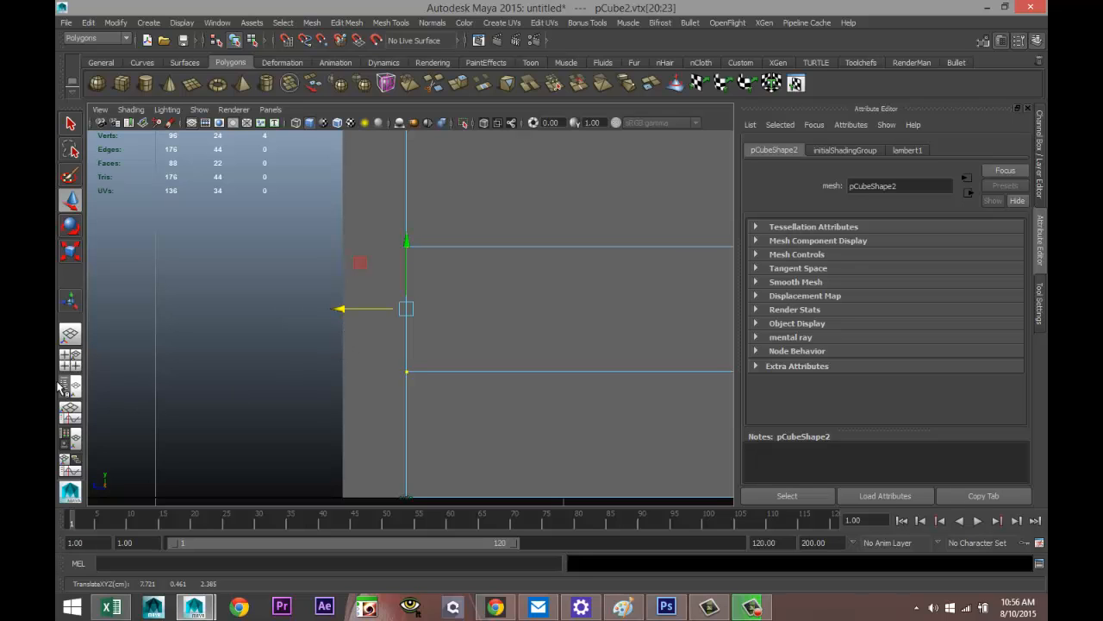
Step: Extrude the side board's two end faces above and below the former tenon and move them outward along Z to about 2.519
{"action": "left_click", "coordinate": [69, 357]}
{"action": "key", "text": "space"}
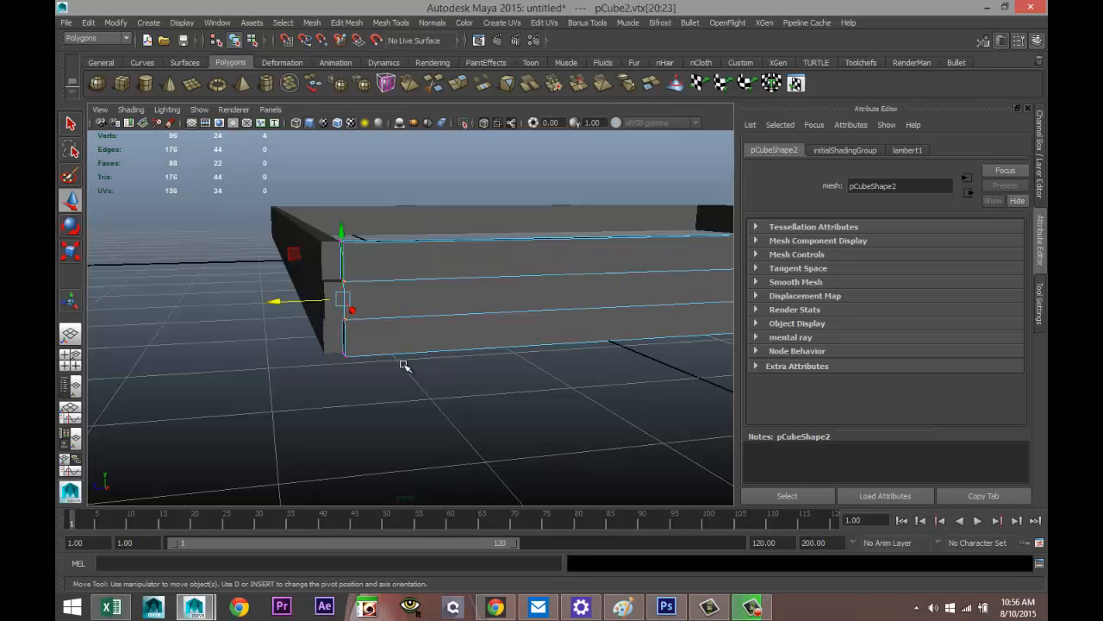
{"action": "scroll", "coordinate": [403, 365], "scroll_direction": "up", "scroll_amount": 3}
{"action": "scroll", "coordinate": [348, 377], "scroll_direction": "down", "scroll_amount": 3}
{"action": "left_click_drag", "start_coordinate": [302, 362], "coordinate": [354, 363], "text": "alt"}
{"action": "right_click", "coordinate": [540, 317]}
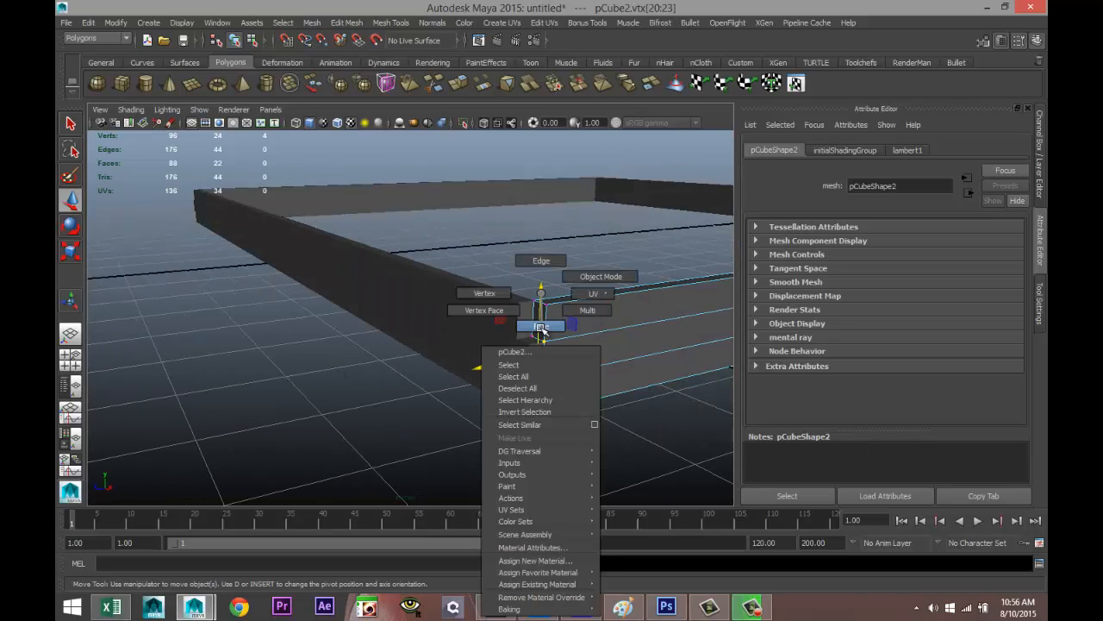
{"action": "left_click", "coordinate": [540, 328]}
{"action": "left_click", "coordinate": [535, 396]}
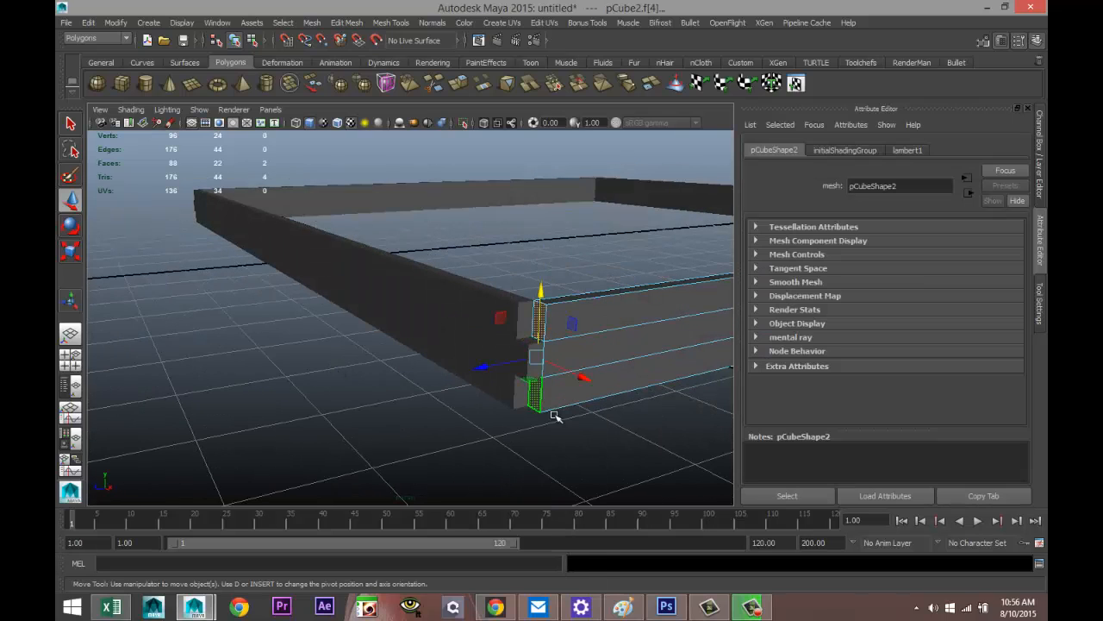
{"action": "left_click", "coordinate": [344, 24]}
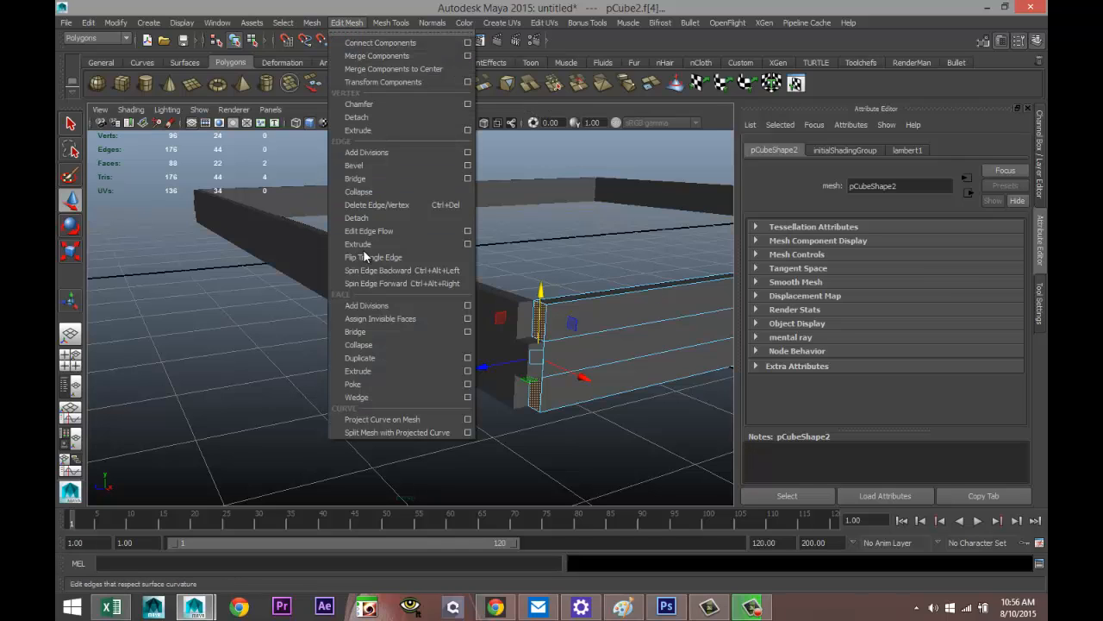
{"action": "left_click", "coordinate": [382, 372]}
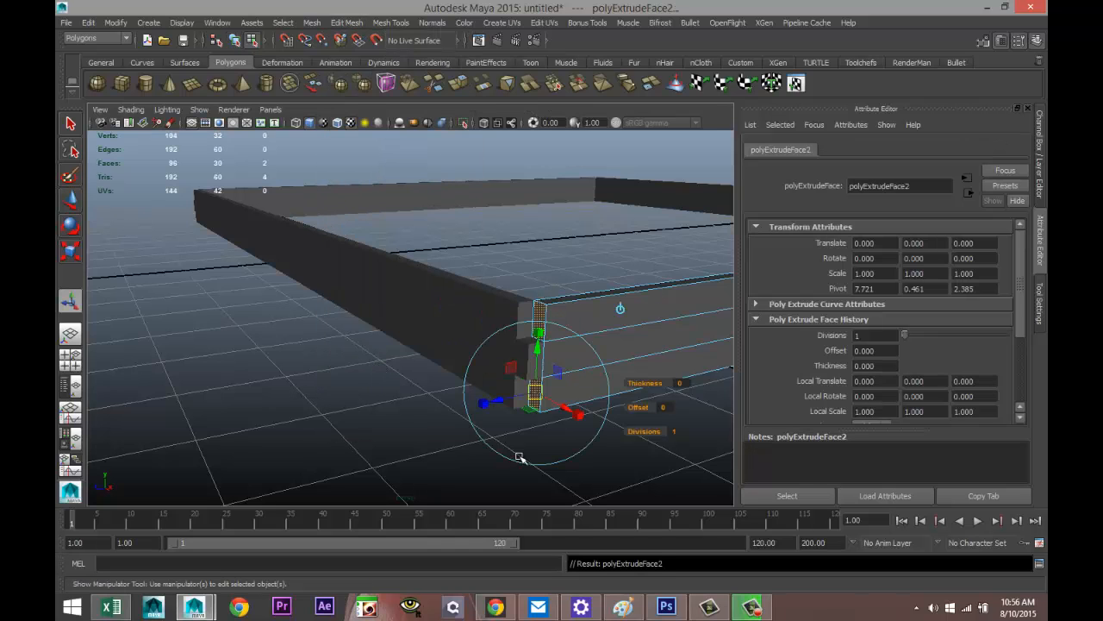
{"action": "key", "text": "w"}
{"action": "left_click_drag", "start_coordinate": [485, 370], "coordinate": [469, 372]}
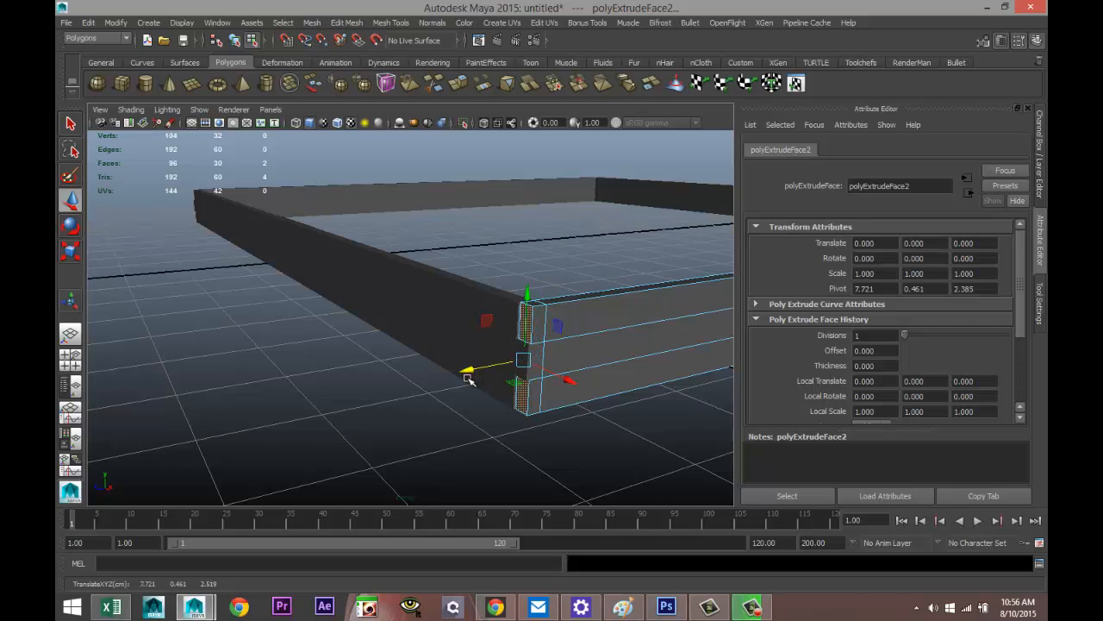
Step: In the wireframe side view, move the extruded end faces along Z to about 2.542, flush with the front board's outer face
{"action": "left_click", "coordinate": [72, 362]}
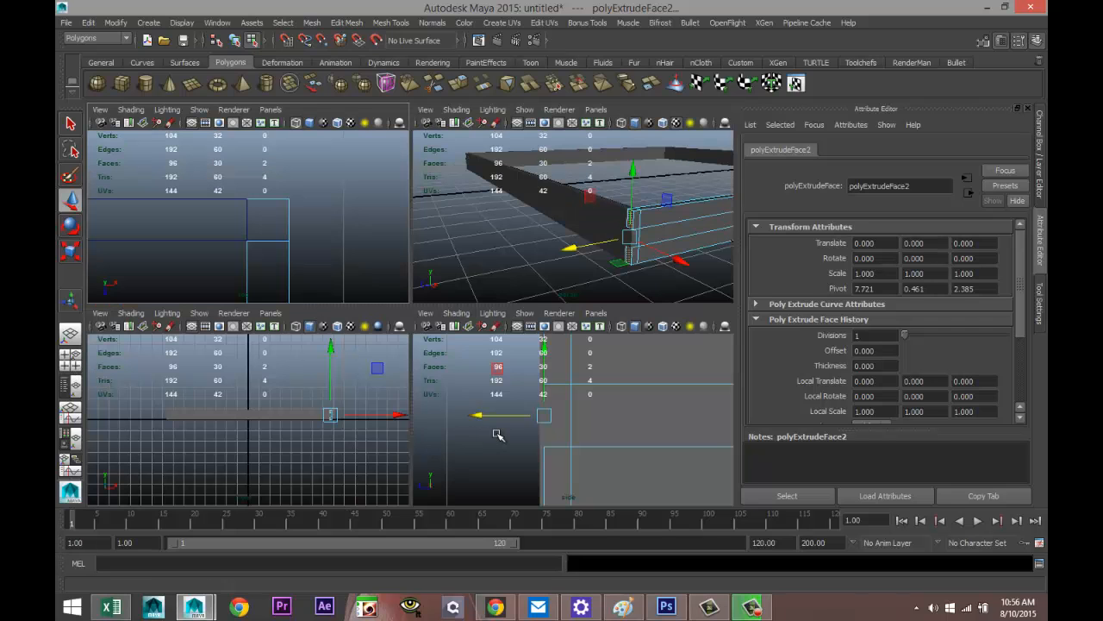
{"action": "key", "text": "space"}
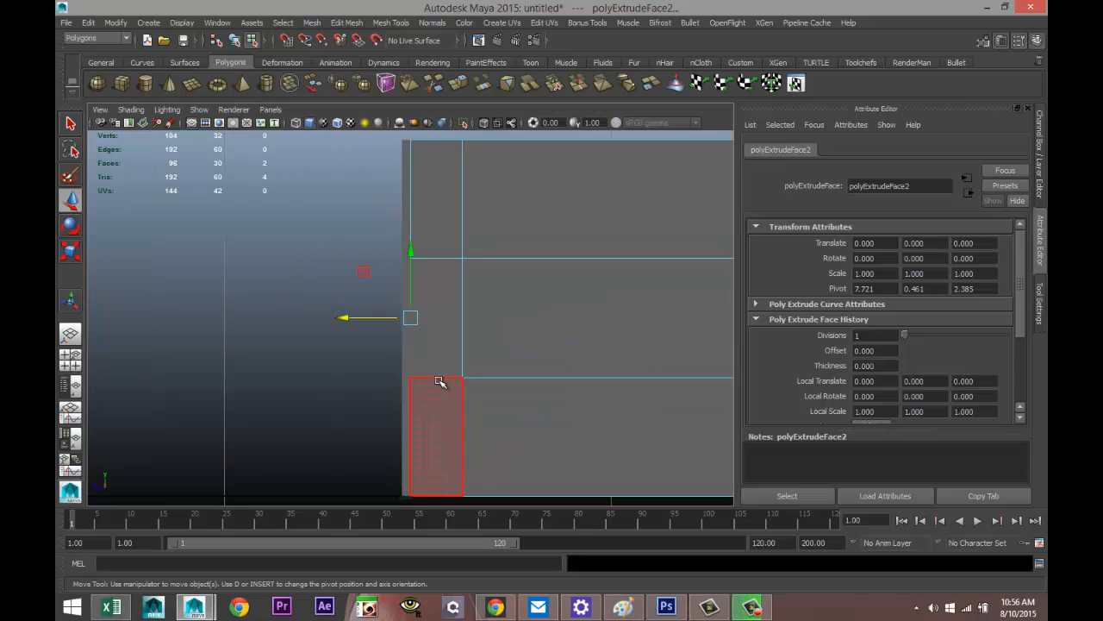
{"action": "key", "text": "4"}
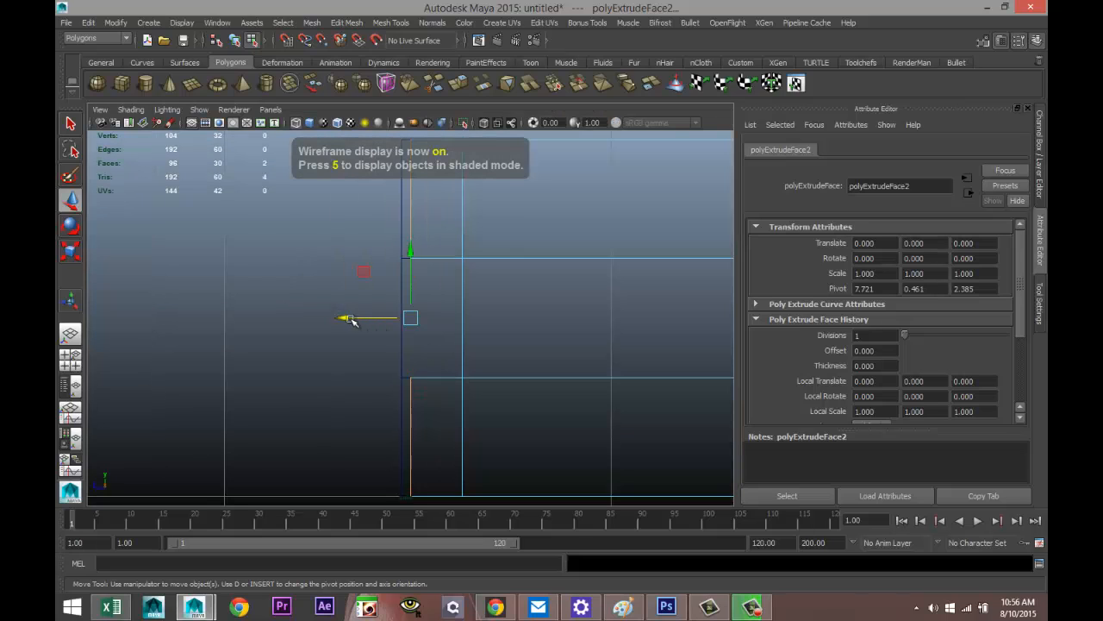
{"action": "left_click_drag", "start_coordinate": [350, 321], "coordinate": [335, 315]}
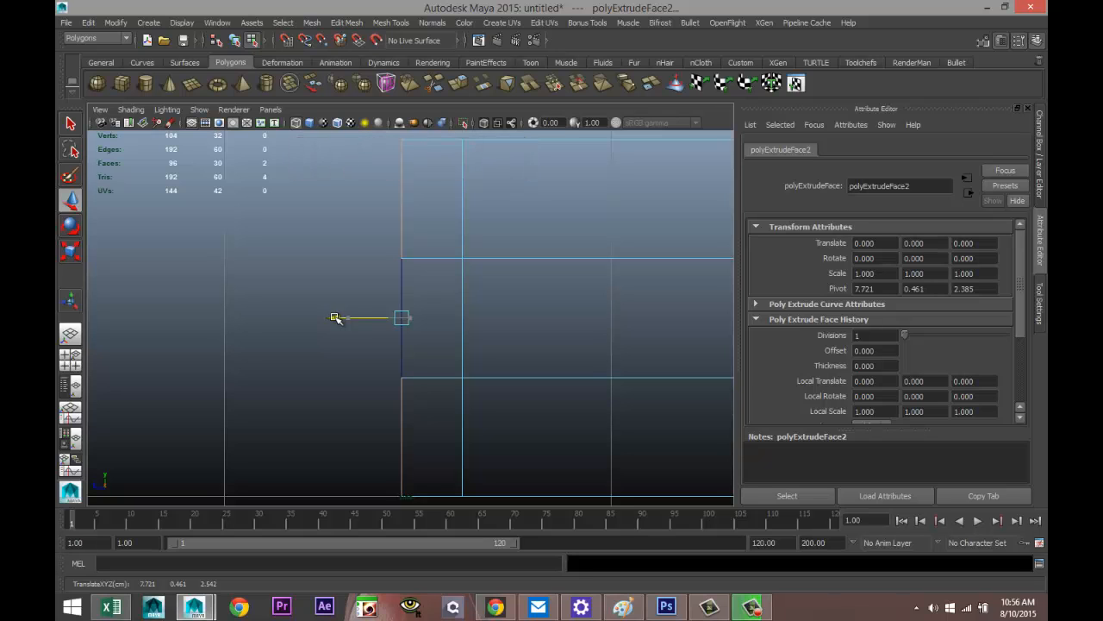
{"action": "left_click", "coordinate": [72, 360]}
{"action": "key", "text": "space"}
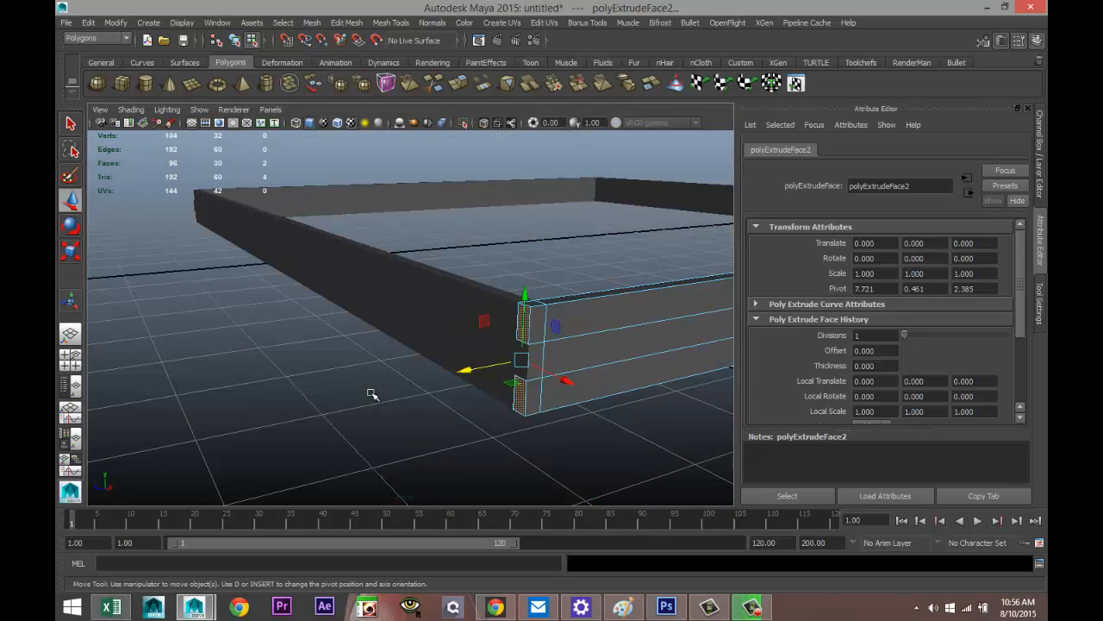
Step: Select the opposite side board at X -7.579 in object mode and delete it
{"action": "left_click_drag", "start_coordinate": [307, 371], "coordinate": [323, 370], "text": "alt"}
{"action": "left_click", "coordinate": [323, 371]}
{"action": "middle_click_drag", "start_coordinate": [340, 382], "coordinate": [246, 325], "text": "alt"}
{"action": "left_click_drag", "start_coordinate": [242, 331], "coordinate": [283, 336], "text": "alt"}
{"action": "middle_click_drag", "start_coordinate": [284, 336], "coordinate": [312, 387], "text": "alt"}
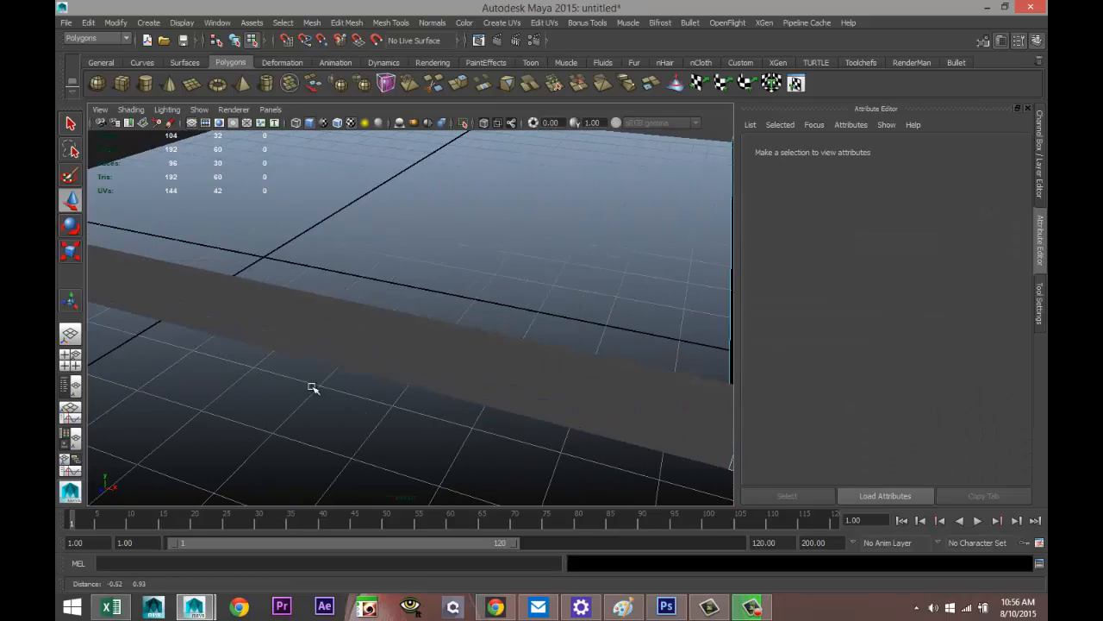
{"action": "scroll", "coordinate": [324, 379], "scroll_direction": "down", "scroll_amount": 3}
{"action": "left_click_drag", "start_coordinate": [297, 368], "coordinate": [325, 378], "text": "alt"}
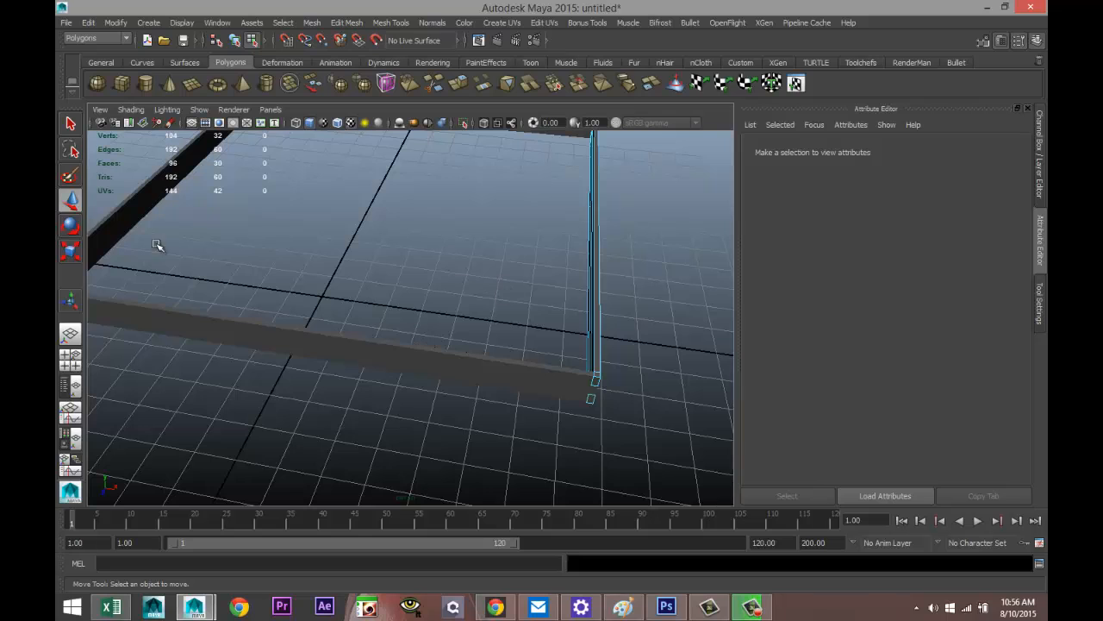
{"action": "right_click", "coordinate": [155, 214]}
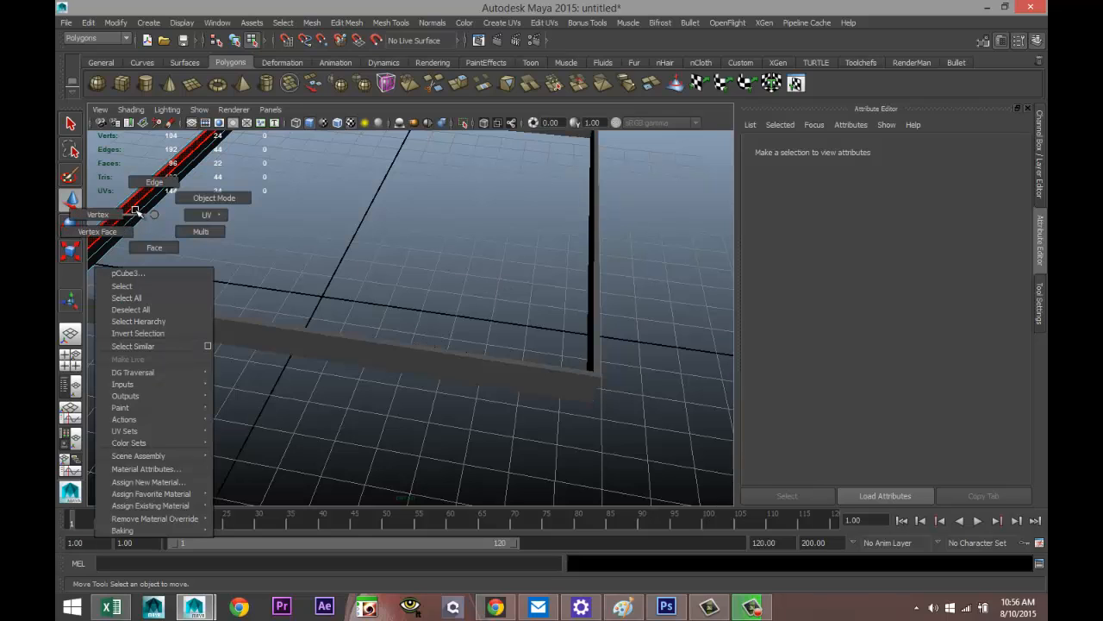
{"action": "left_click", "coordinate": [189, 198]}
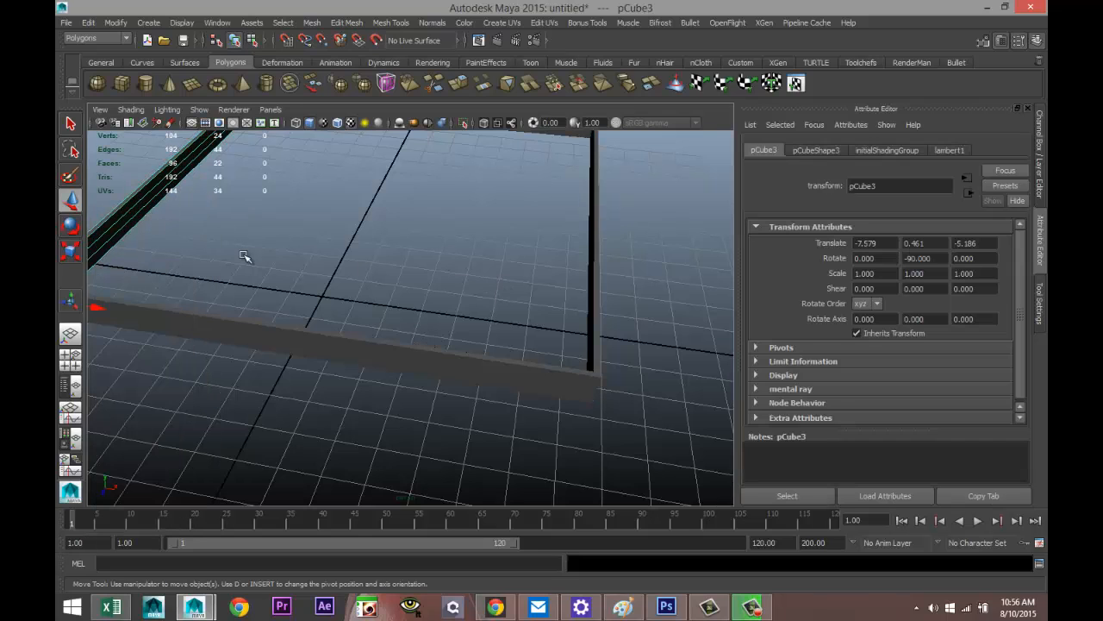
{"action": "left_click", "coordinate": [279, 262]}
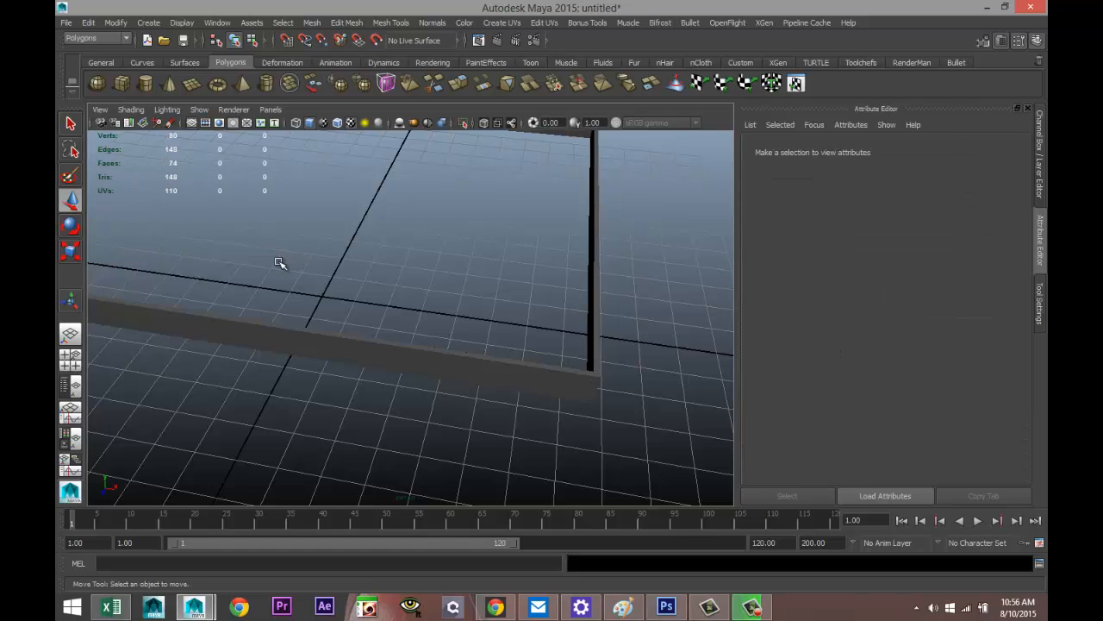
Step: Select the remaining side board at the rear corner, where its tenon overlaps the back board's, and frame it in the side view
{"action": "mouse_move", "coordinate": [439, 349]}
{"action": "left_mouse_down", "text": "alt"}
{"action": "mouse_move", "coordinate": [338, 333]}
{"action": "mouse_move", "coordinate": [431, 365]}
{"action": "mouse_move", "coordinate": [141, 360]}
{"action": "mouse_move", "coordinate": [381, 392]}
{"action": "mouse_move", "coordinate": [394, 409]}
{"action": "mouse_move", "coordinate": [434, 345]}
{"action": "left_mouse_up", "text": "alt"}
{"action": "left_click", "coordinate": [435, 349]}
{"action": "left_click_drag", "start_coordinate": [446, 387], "coordinate": [399, 397], "text": "alt"}
{"action": "left_click", "coordinate": [346, 301]}
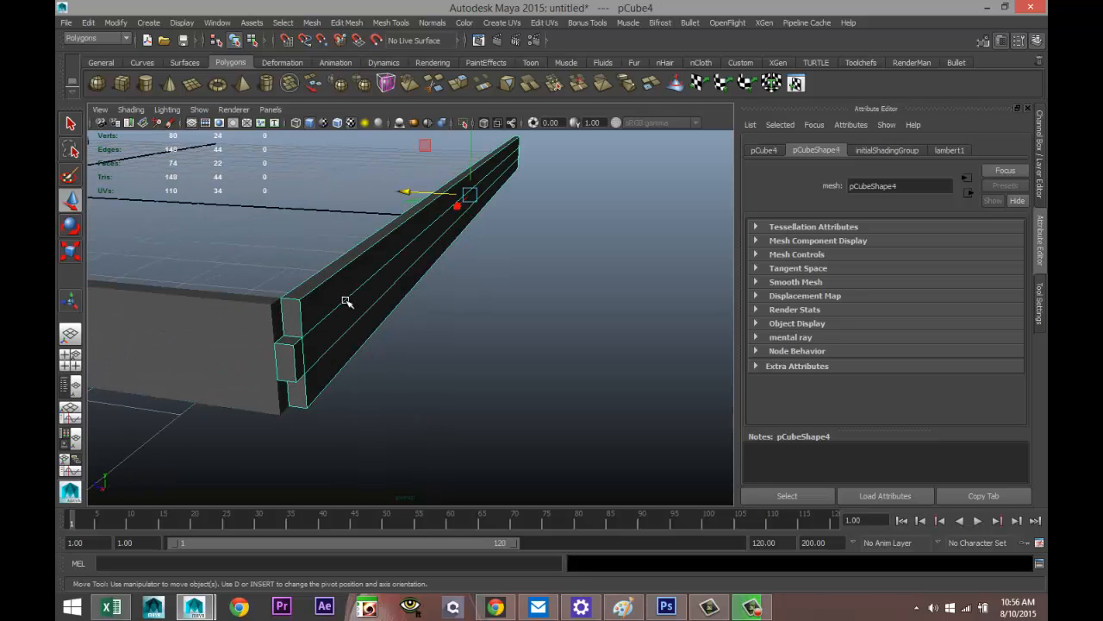
{"action": "left_click", "coordinate": [234, 331]}
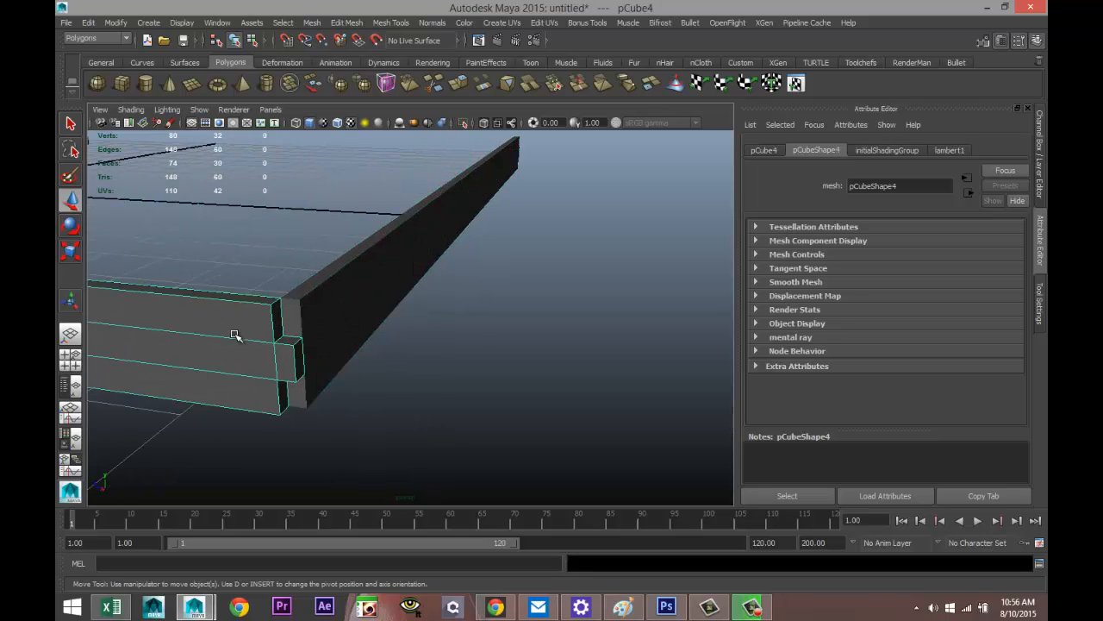
{"action": "key", "text": "f"}
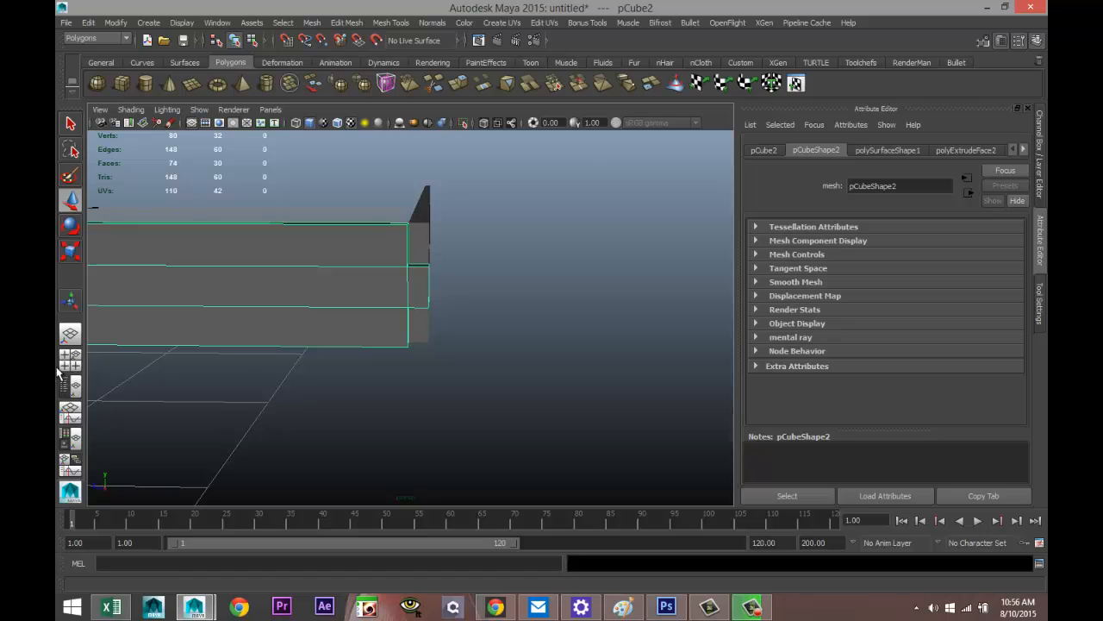
{"action": "key", "text": "space"}
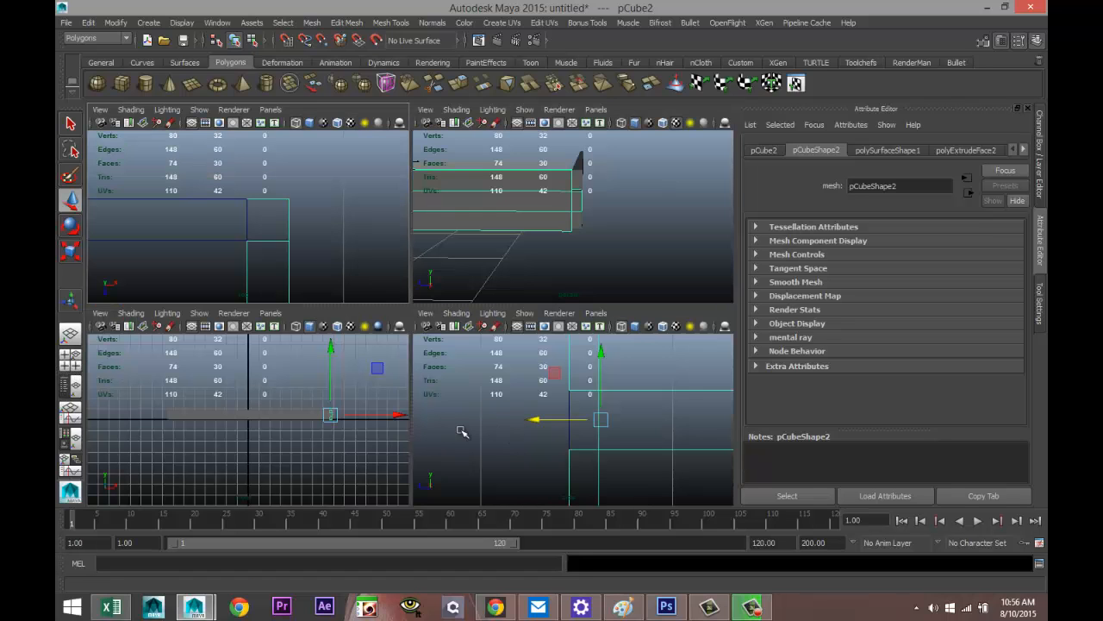
{"action": "key", "text": "space"}
{"action": "key", "text": "f"}
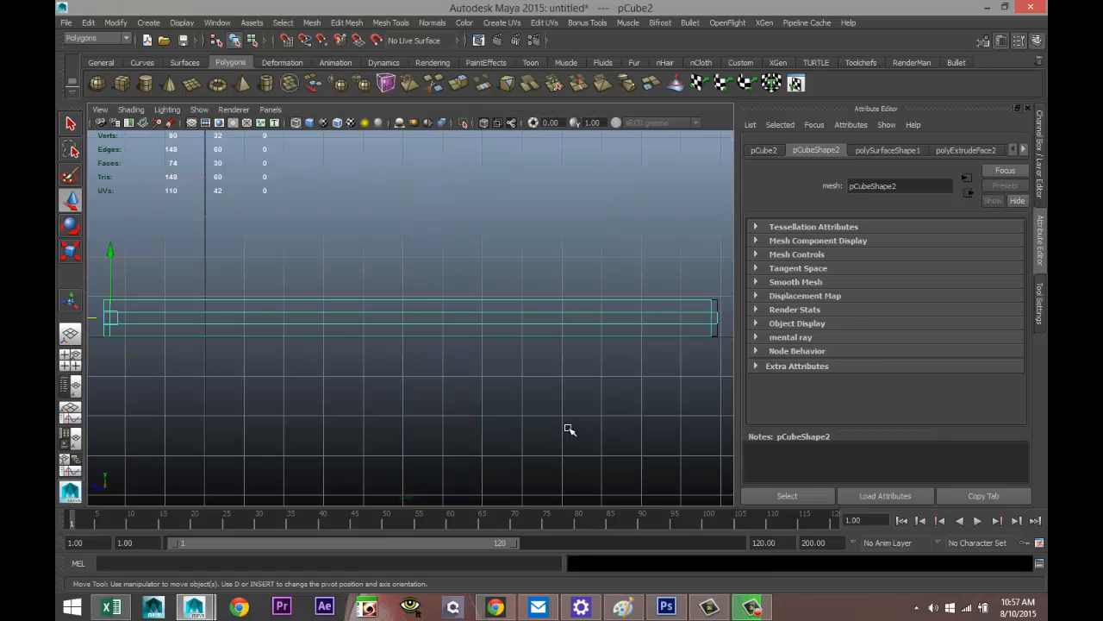
Step: Move the rear tenon's end vertices on the side board along Z to about -12.758, level with its shoulders
{"action": "scroll", "coordinate": [570, 429], "scroll_direction": "down", "scroll_amount": 3}
{"action": "middle_click_drag", "start_coordinate": [592, 418], "coordinate": [393, 412], "text": "alt"}
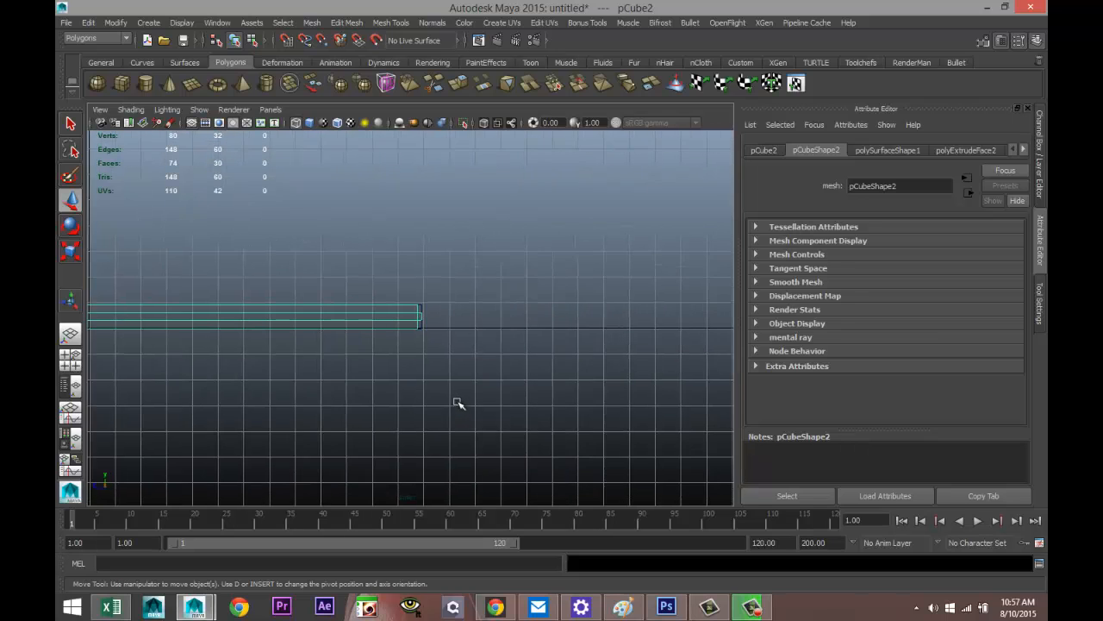
{"action": "scroll", "coordinate": [459, 401], "scroll_direction": "up", "scroll_amount": 10}
{"action": "middle_click_drag", "start_coordinate": [552, 401], "coordinate": [495, 401], "text": "alt"}
{"action": "scroll", "coordinate": [497, 400], "scroll_direction": "up", "scroll_amount": 6}
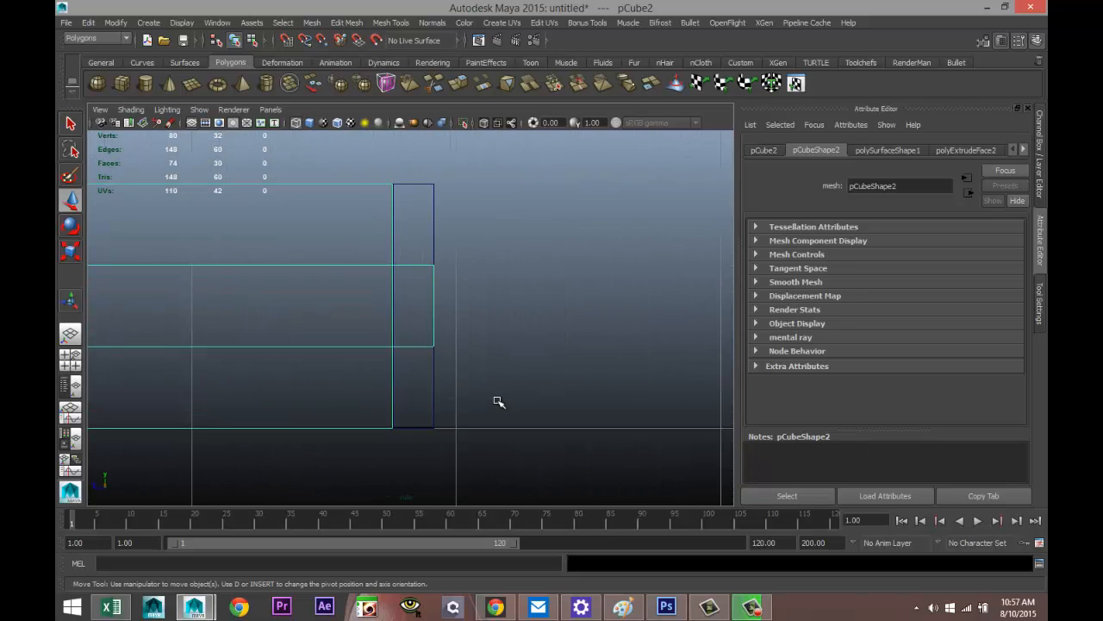
{"action": "right_click_drag", "start_coordinate": [445, 272], "coordinate": [389, 268]}
{"action": "left_click_drag", "start_coordinate": [429, 223], "coordinate": [489, 383]}
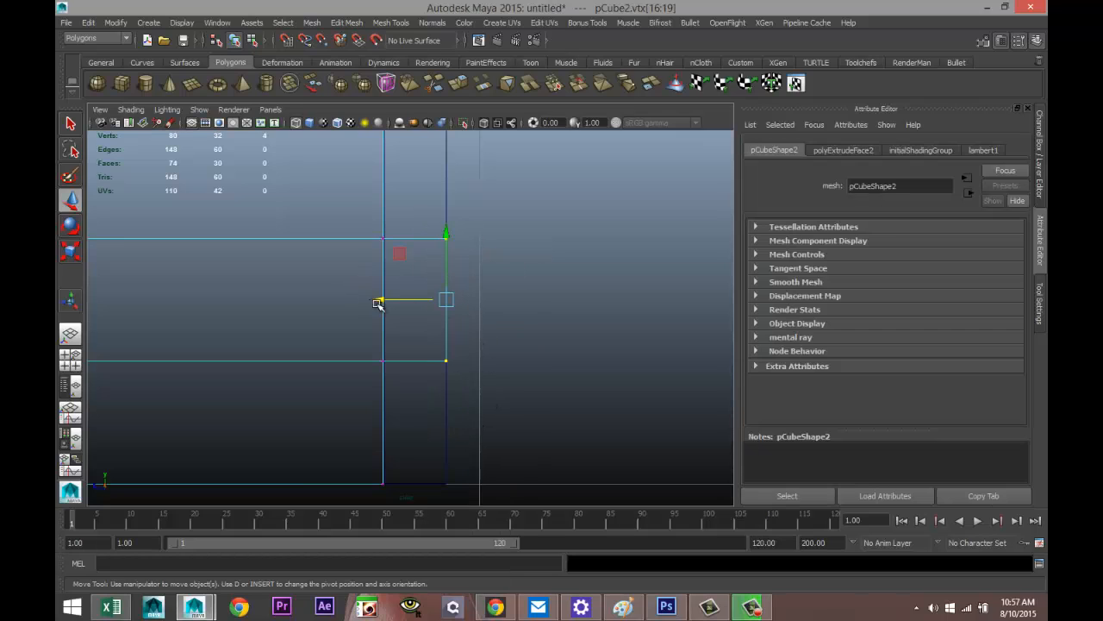
{"action": "left_click_drag", "start_coordinate": [378, 298], "coordinate": [332, 360]}
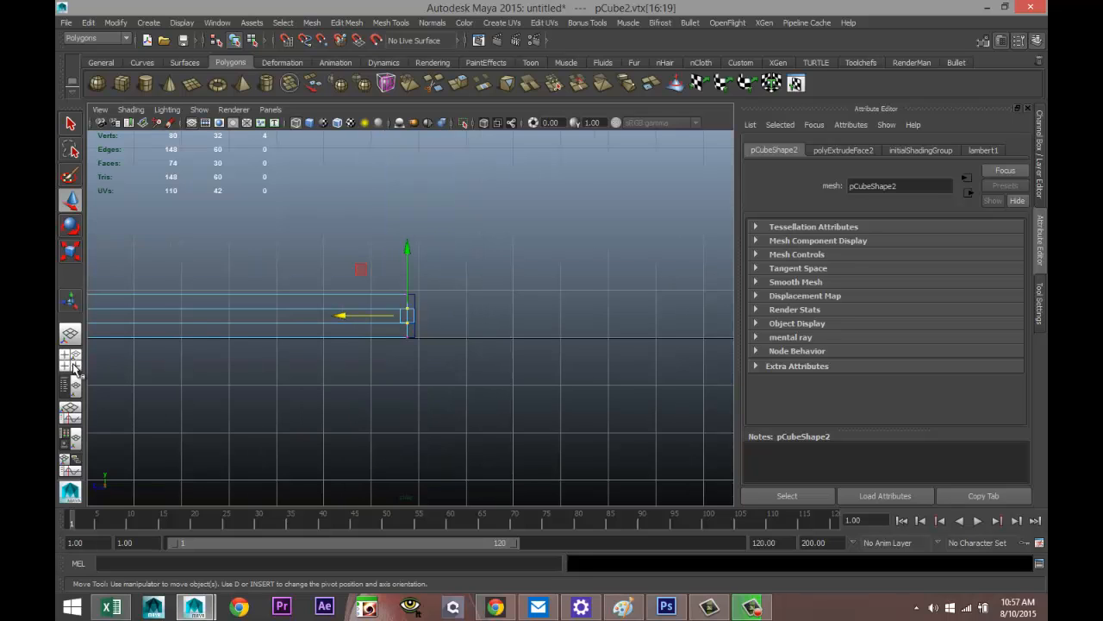
{"action": "key", "text": "space"}
{"action": "key", "text": "space"}
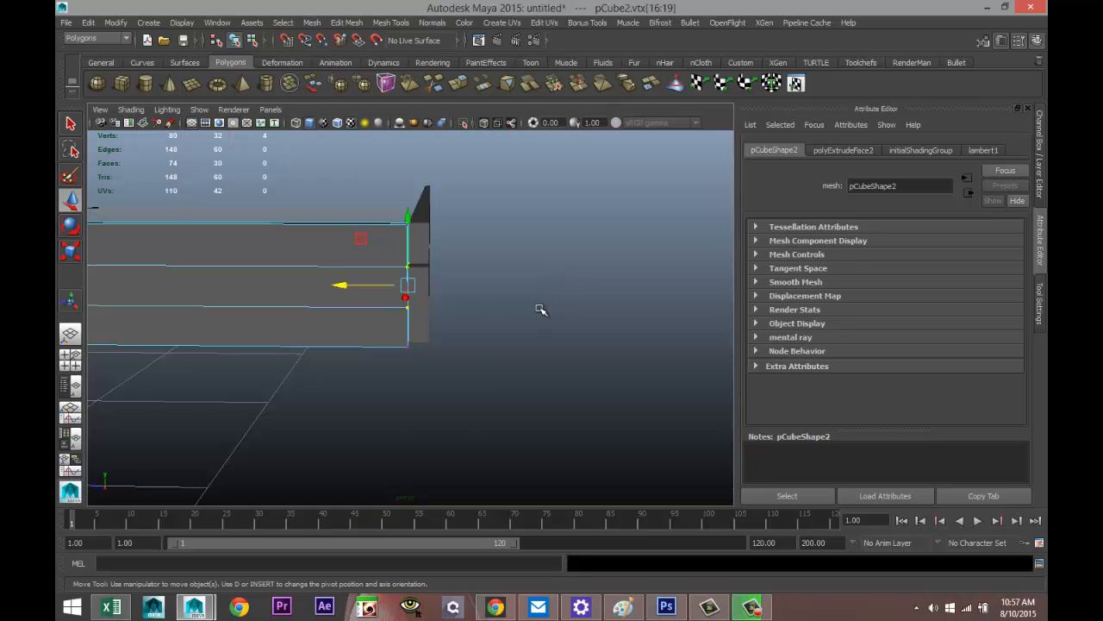
Step: Extrude the side board's rear end faces above and below the former tenon and move them outward along Z to about -12.901
{"action": "scroll", "coordinate": [540, 310], "scroll_direction": "up", "scroll_amount": 5}
{"action": "left_click_drag", "start_coordinate": [528, 331], "coordinate": [394, 345], "text": "alt"}
{"action": "middle_click_drag", "start_coordinate": [394, 345], "coordinate": [669, 358], "text": "alt"}
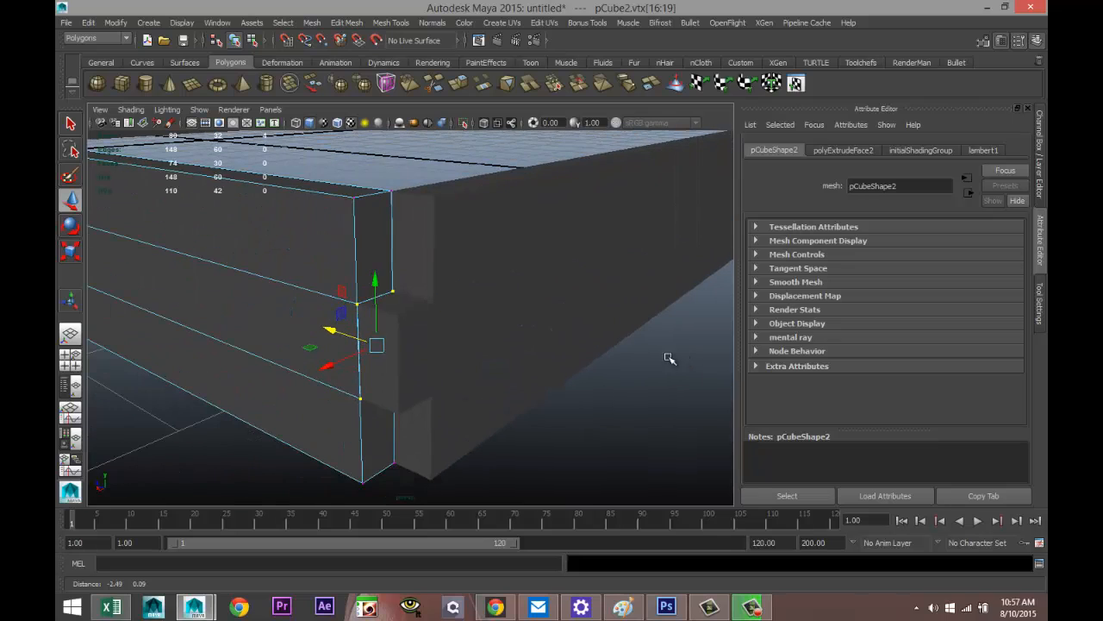
{"action": "right_click", "coordinate": [367, 236]}
{"action": "right_click_drag", "start_coordinate": [367, 270], "coordinate": [368, 267]}
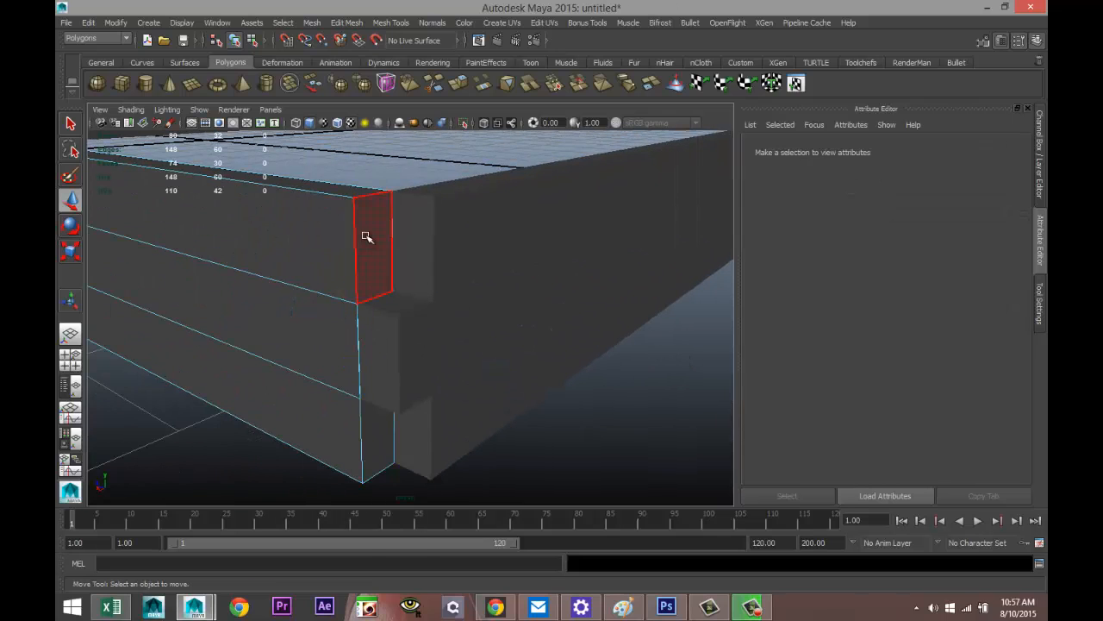
{"action": "left_click", "coordinate": [365, 237]}
{"action": "left_click", "coordinate": [374, 431], "text": "shift"}
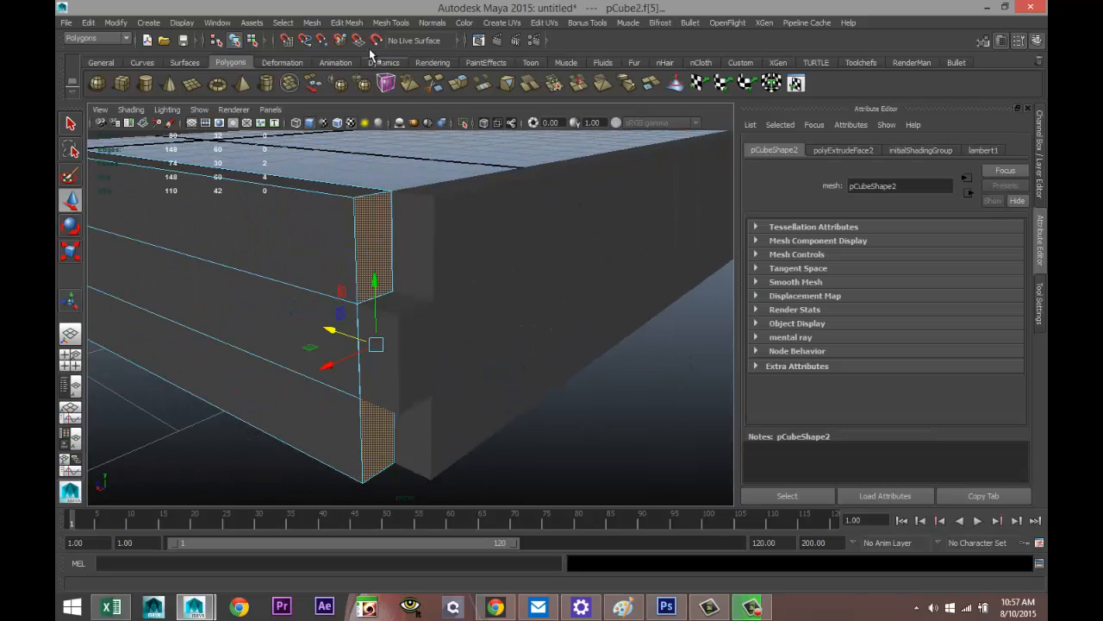
{"action": "left_click", "coordinate": [346, 23]}
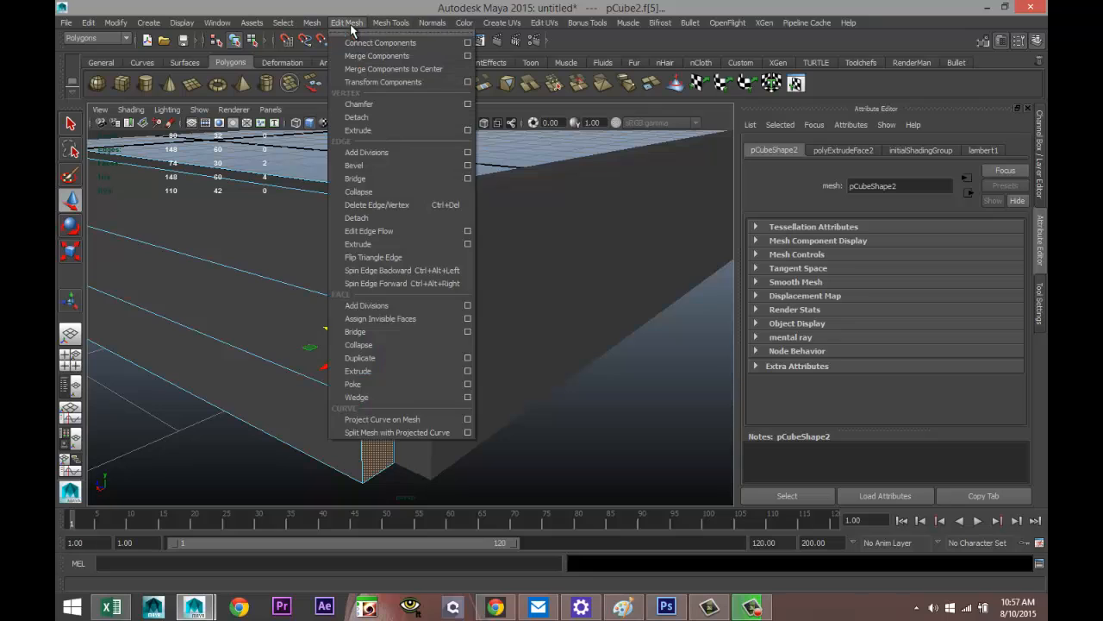
{"action": "left_click", "coordinate": [383, 370]}
{"action": "key", "text": "w"}
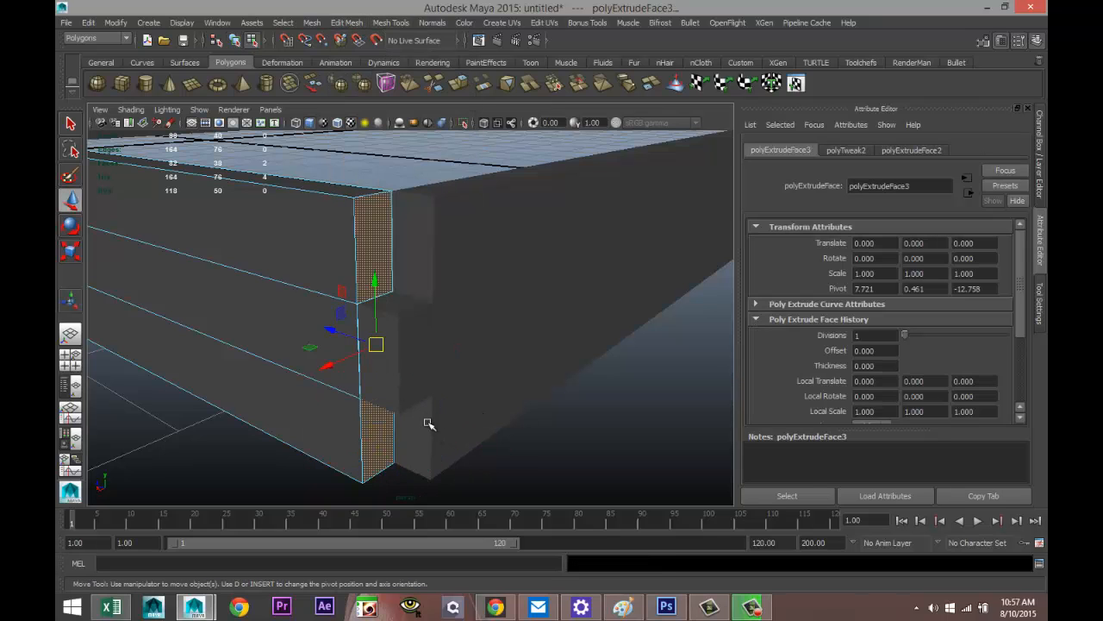
{"action": "left_click_drag", "start_coordinate": [329, 328], "coordinate": [333, 331]}
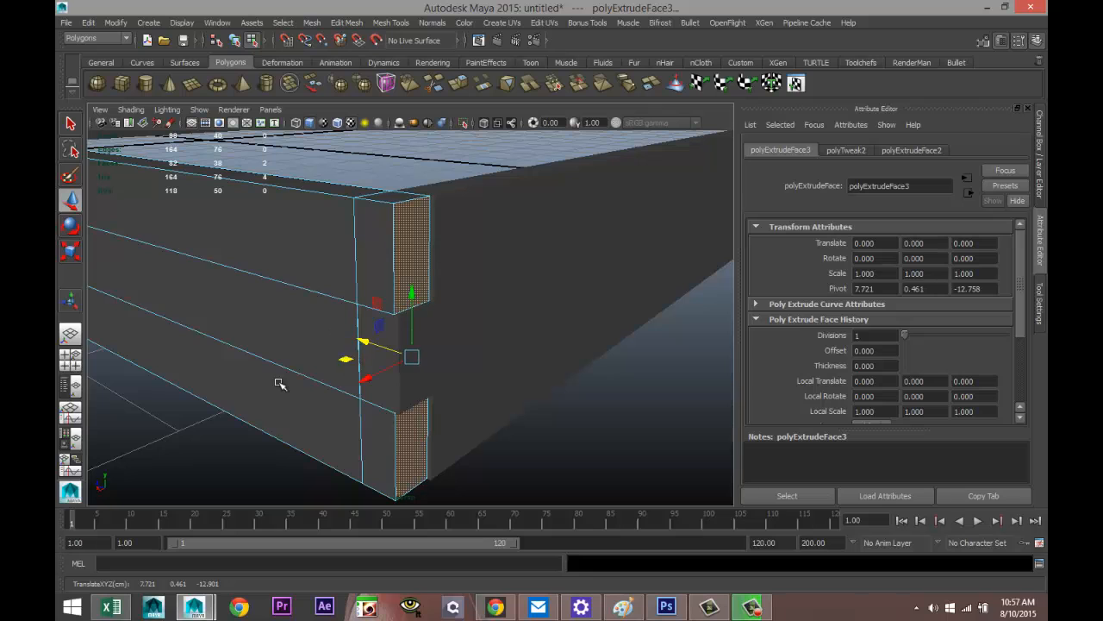
Step: In the side view, move the extruded rear faces along Z to about -12.919, flush with the back board's outer face
{"action": "left_click", "coordinate": [70, 357]}
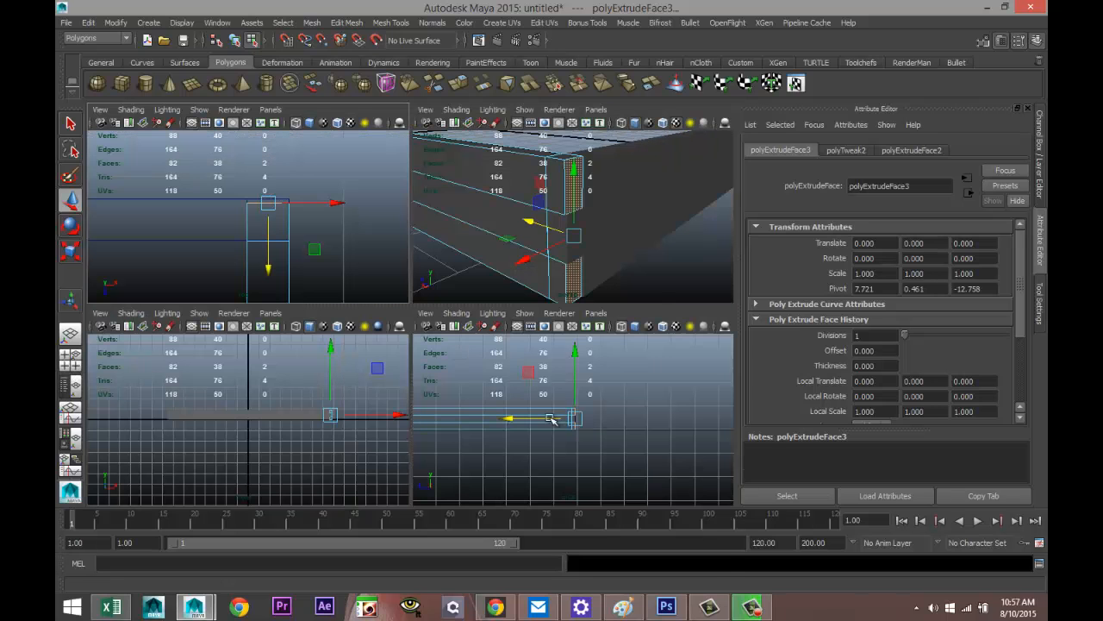
{"action": "key", "text": "space"}
{"action": "scroll", "coordinate": [543, 419], "scroll_direction": "up", "scroll_amount": 3}
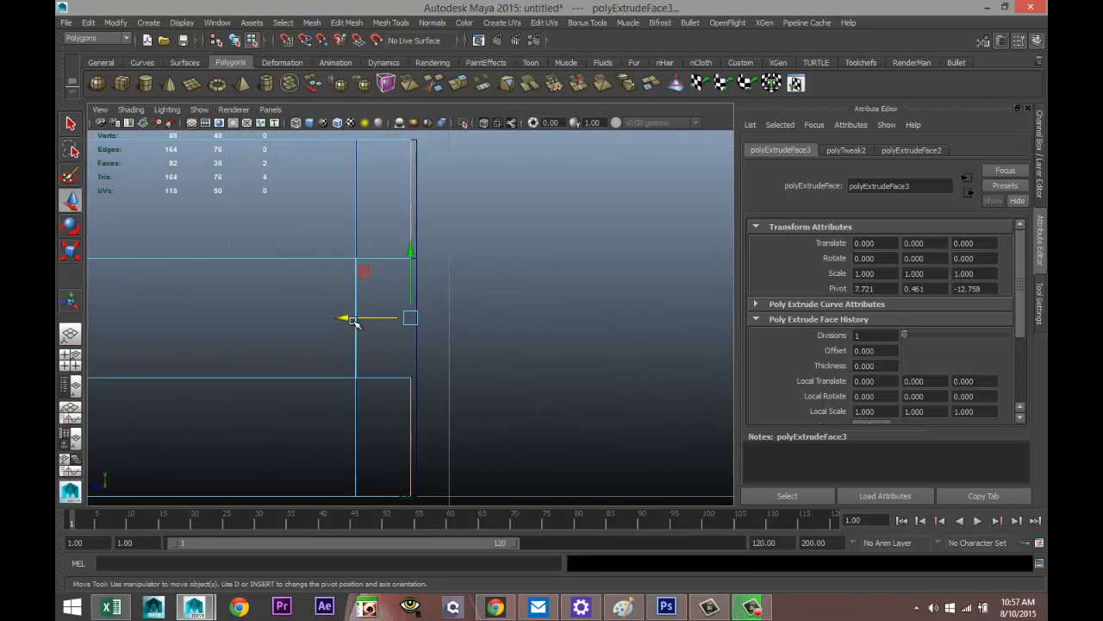
{"action": "left_click_drag", "start_coordinate": [342, 318], "coordinate": [350, 320]}
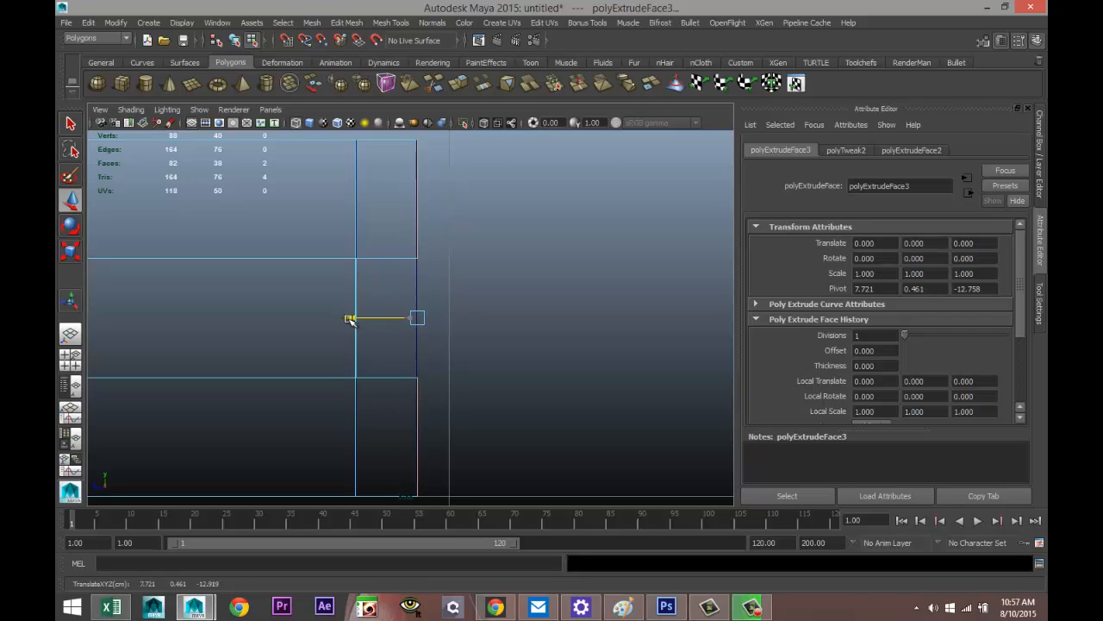
Step: Duplicate the reshaped side board as a whole object and move the copy along X to the opposite, open side of the frame
{"action": "left_click", "coordinate": [70, 358]}
{"action": "key", "text": "space"}
{"action": "scroll", "coordinate": [509, 294], "scroll_direction": "down", "scroll_amount": 5}
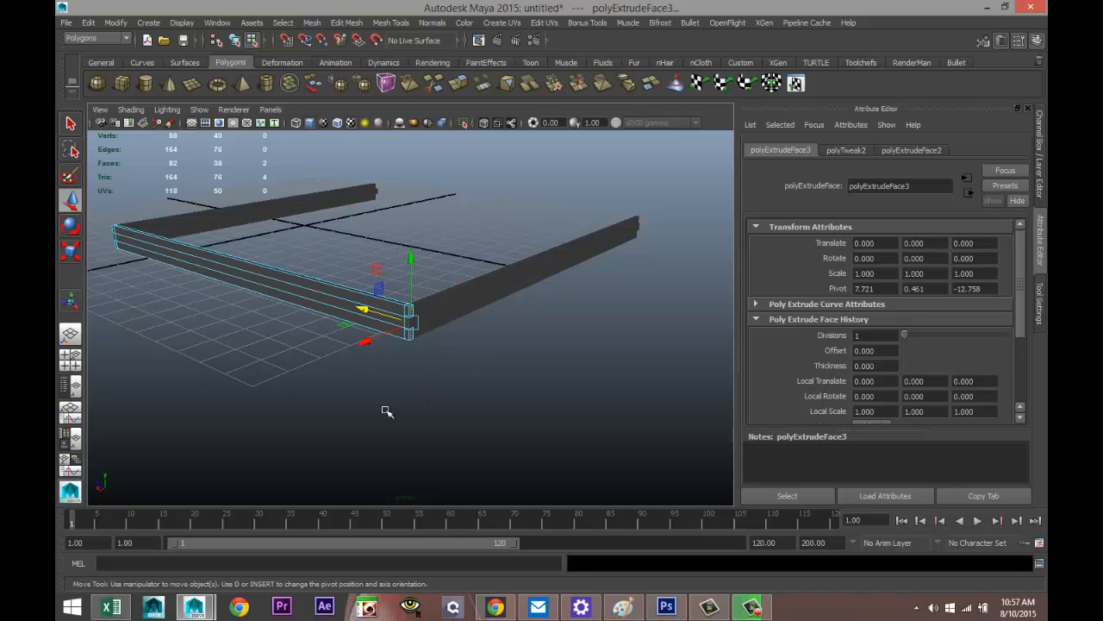
{"action": "left_click_drag", "start_coordinate": [300, 417], "coordinate": [514, 374], "text": "alt"}
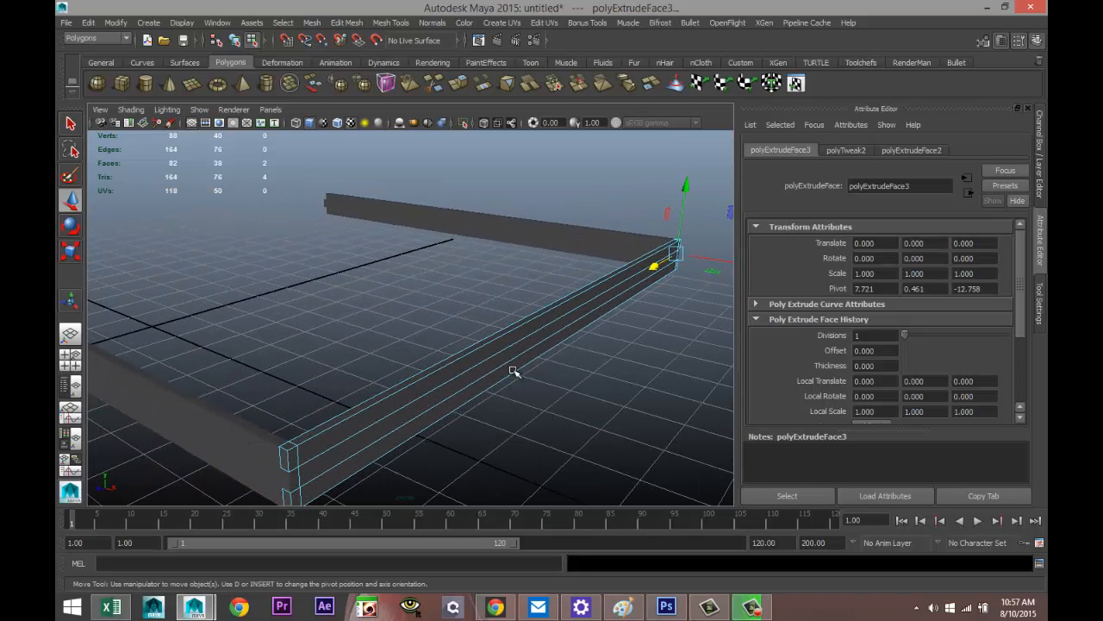
{"action": "right_click", "coordinate": [505, 350]}
{"action": "right_click_drag", "start_coordinate": [503, 347], "coordinate": [562, 276]}
{"action": "left_click", "coordinate": [517, 360]}
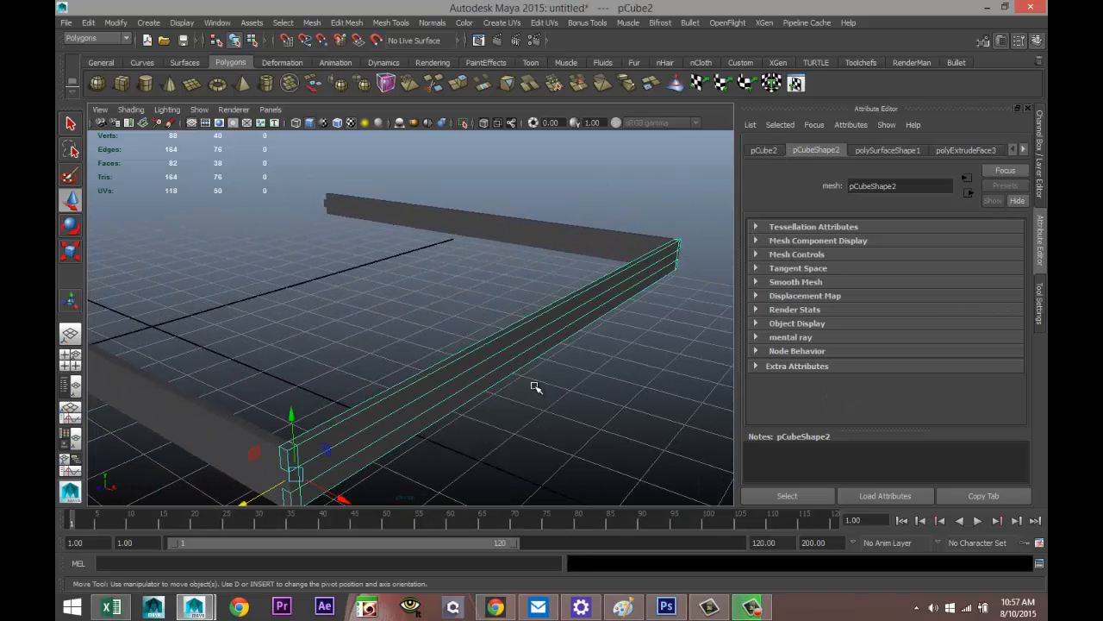
{"action": "scroll", "coordinate": [393, 440], "scroll_direction": "down", "scroll_amount": 5}
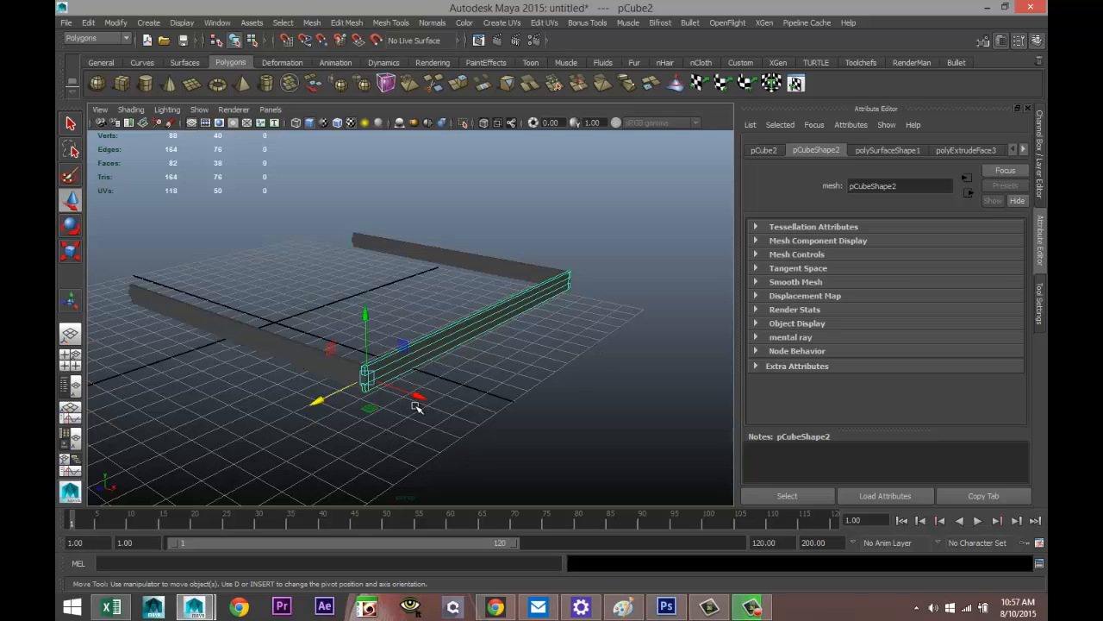
{"action": "key", "text": "ctrl+d"}
{"action": "left_click_drag", "start_coordinate": [420, 395], "coordinate": [180, 309]}
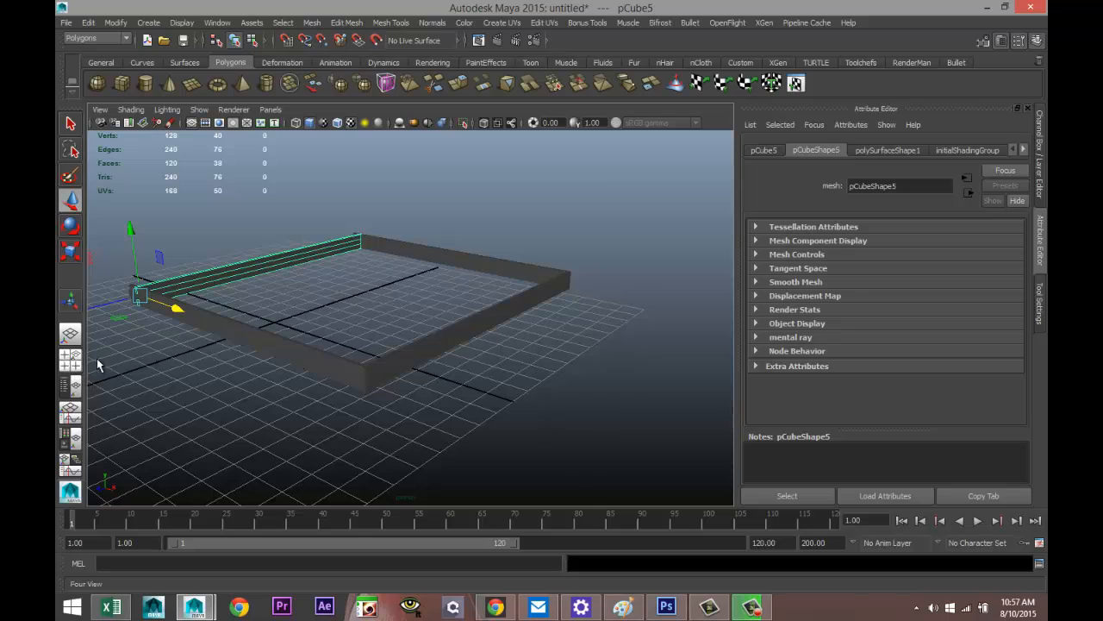
Step: In the top view, move the duplicated side board along X to about -7.580, flush with the ends of the front and back boards
{"action": "left_click", "coordinate": [71, 360]}
{"action": "key", "text": "space"}
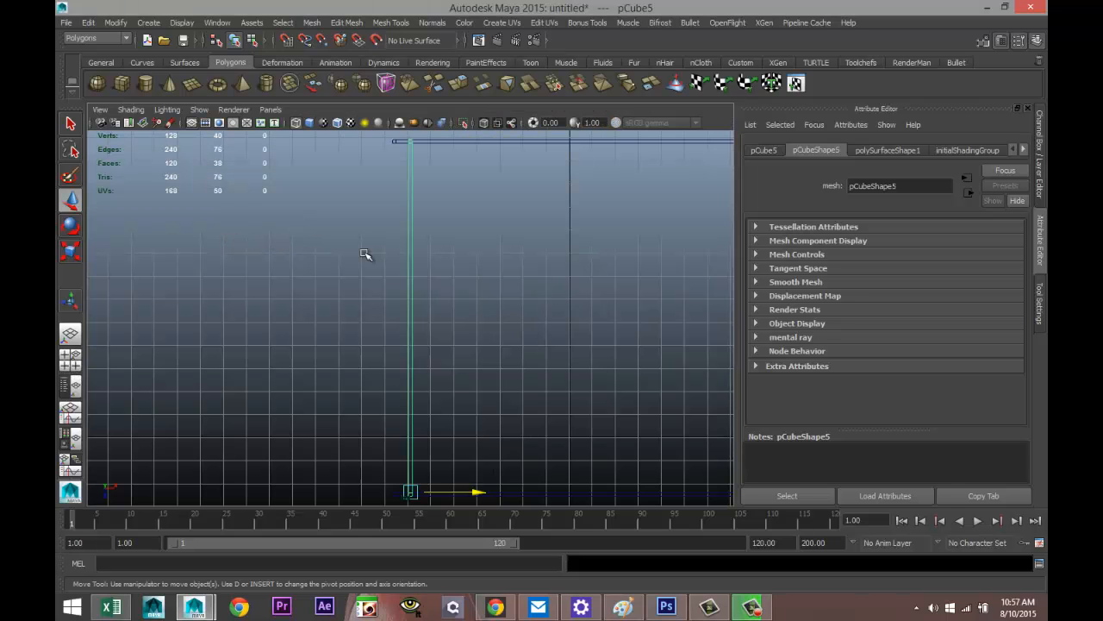
{"action": "left_click_drag", "start_coordinate": [480, 492], "coordinate": [463, 494]}
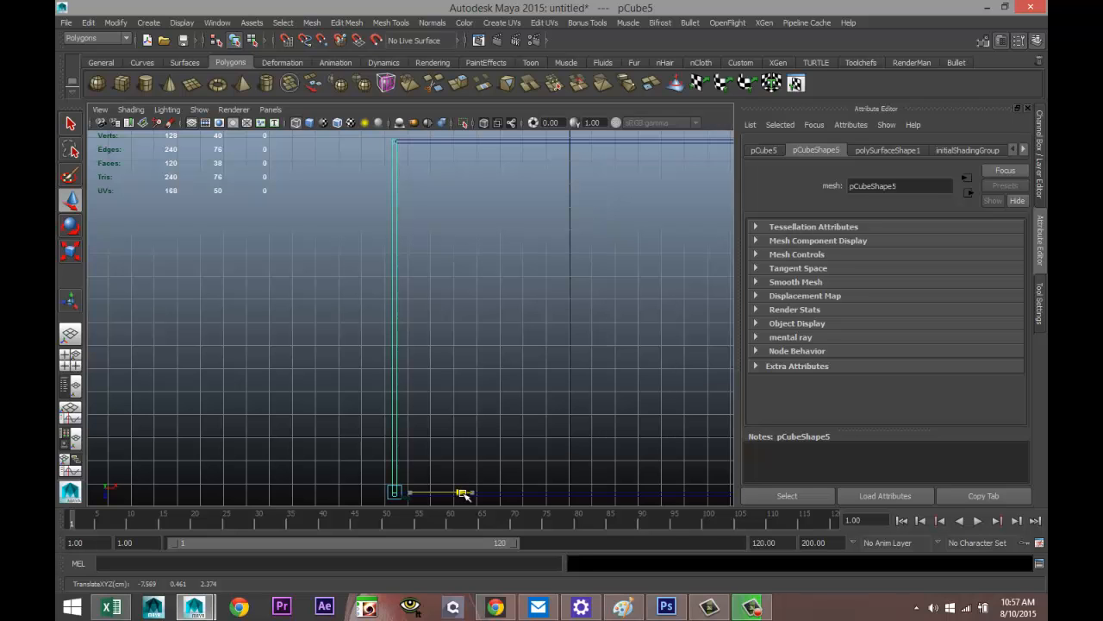
{"action": "middle_click_drag", "start_coordinate": [463, 458], "coordinate": [488, 377], "text": "alt"}
{"action": "scroll", "coordinate": [480, 321], "scroll_direction": "up", "scroll_amount": 6}
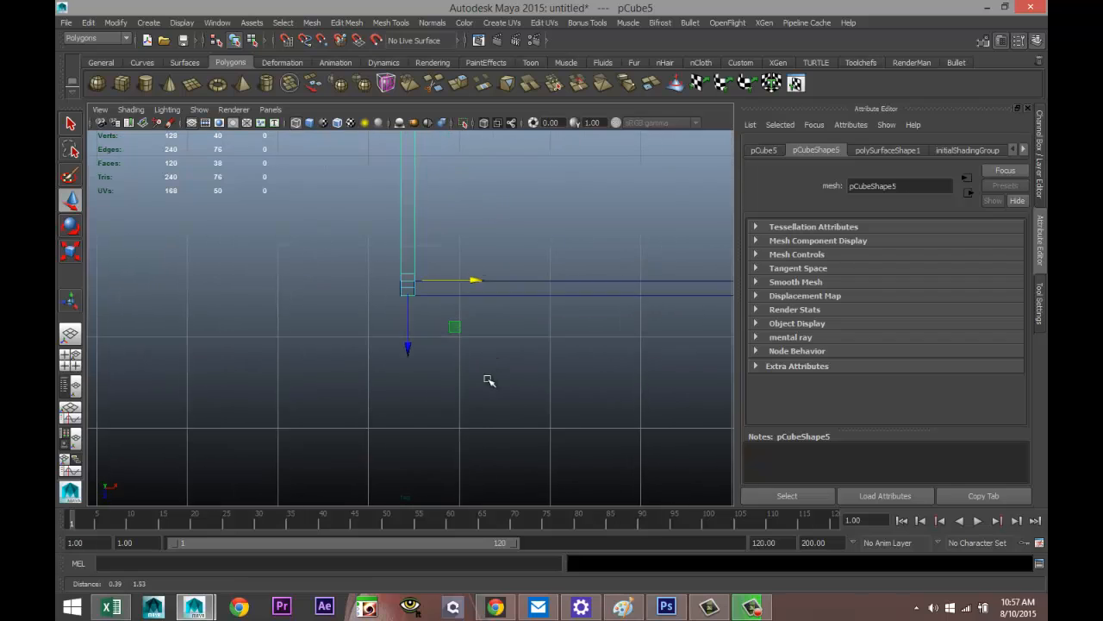
{"action": "scroll", "coordinate": [501, 352], "scroll_direction": "up", "scroll_amount": 6}
{"action": "middle_click_drag", "start_coordinate": [507, 336], "coordinate": [518, 411], "text": "alt"}
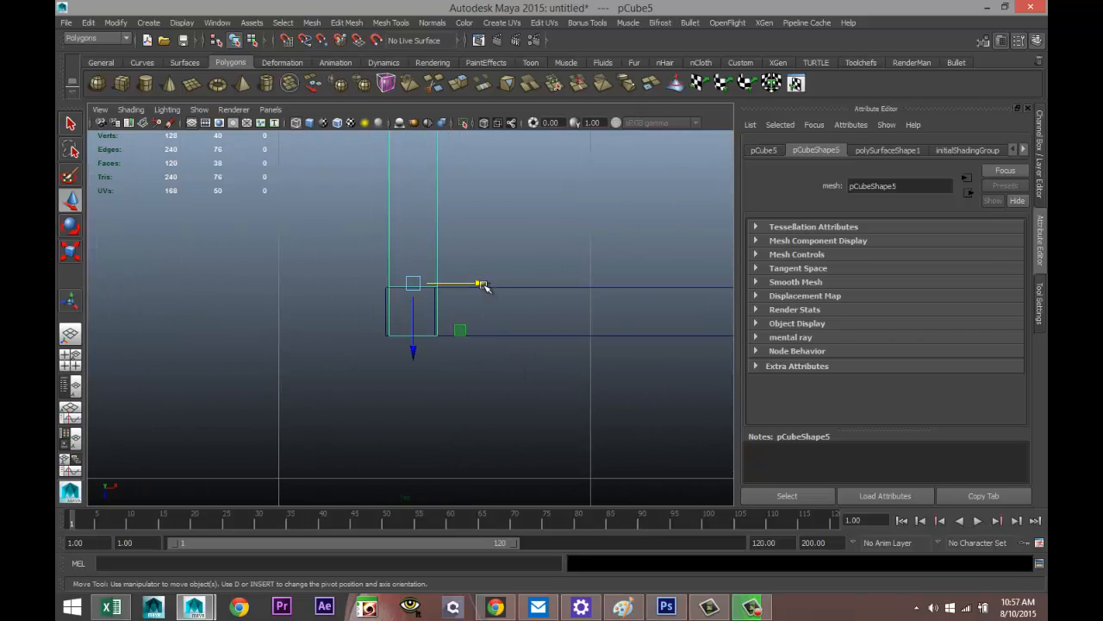
{"action": "left_click_drag", "start_coordinate": [485, 287], "coordinate": [480, 285]}
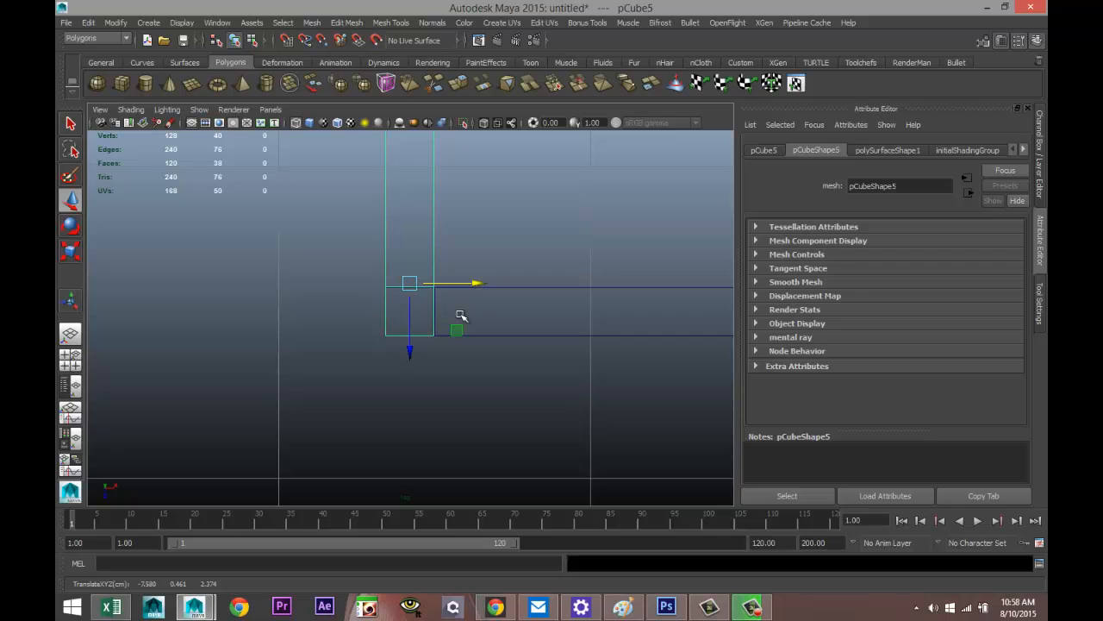
{"action": "left_click", "coordinate": [72, 364]}
{"action": "key", "text": "space"}
{"action": "scroll", "coordinate": [466, 323], "scroll_direction": "down", "scroll_amount": 3}
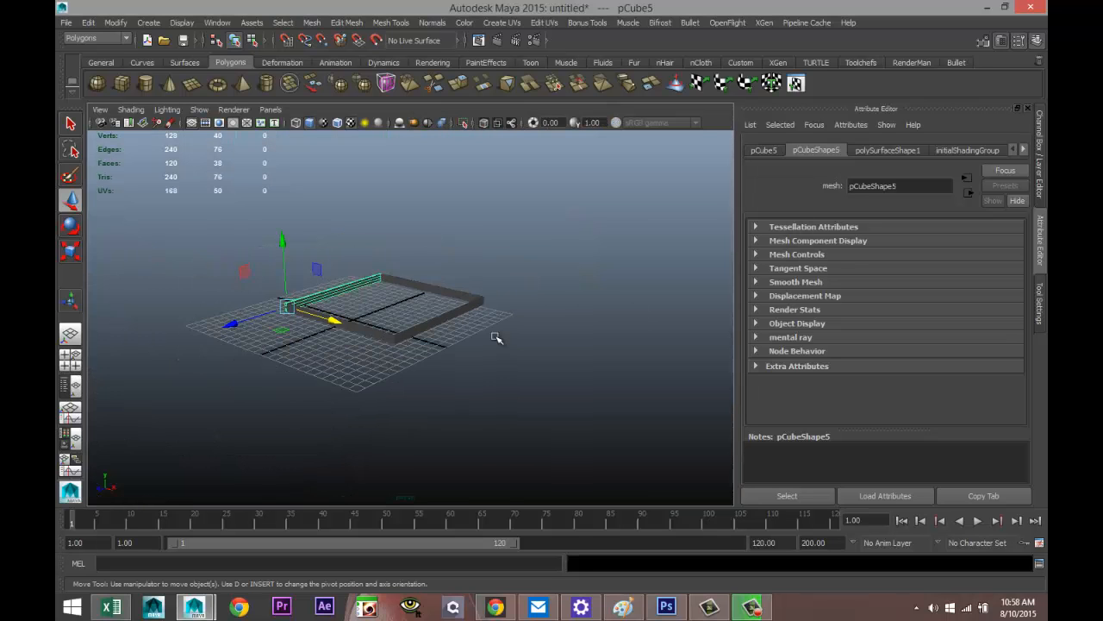
Step: Select all four boards of the frame and combine them into a single mesh
{"action": "scroll", "coordinate": [505, 354], "scroll_direction": "up", "scroll_amount": 3}
{"action": "left_click_drag", "start_coordinate": [486, 370], "coordinate": [434, 455], "text": "alt"}
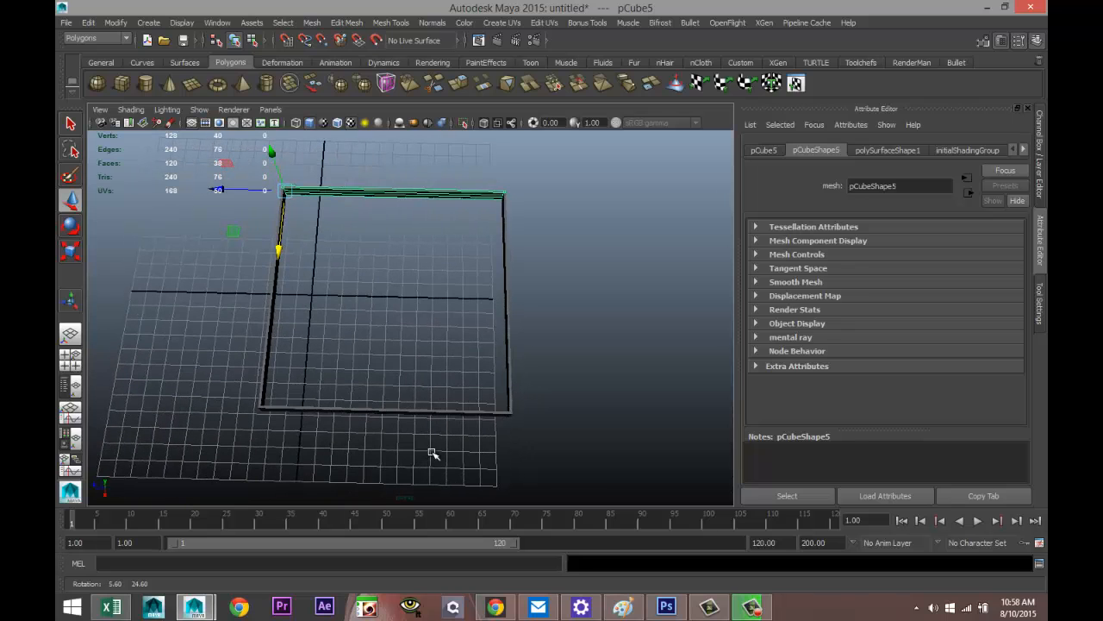
{"action": "left_click_drag", "start_coordinate": [167, 155], "coordinate": [653, 495]}
{"action": "left_click", "coordinate": [310, 23]}
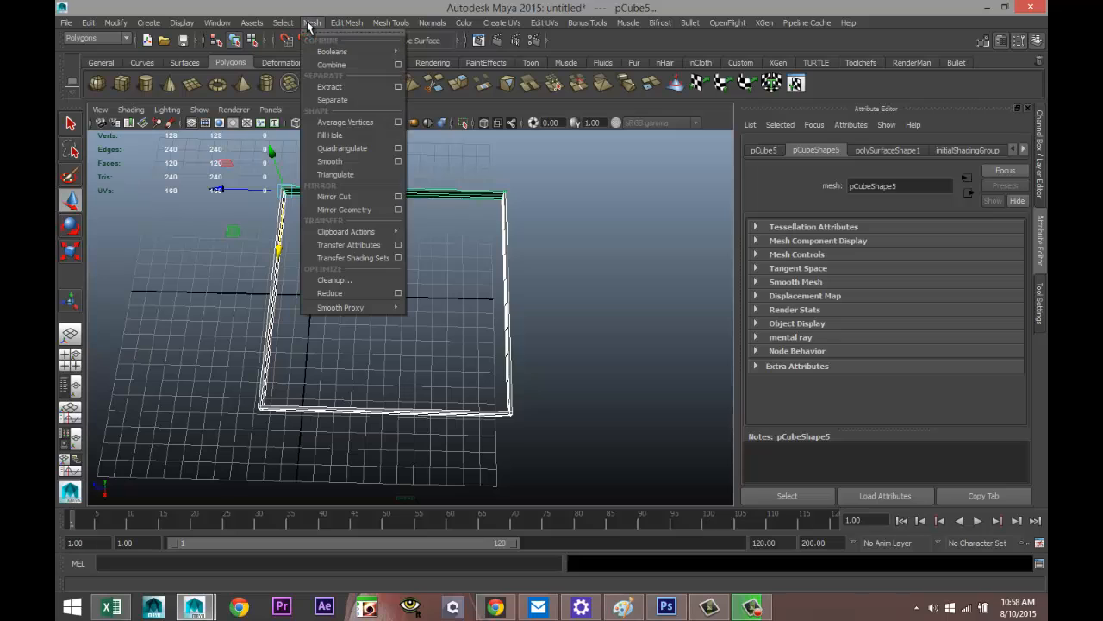
{"action": "left_click", "coordinate": [336, 66]}
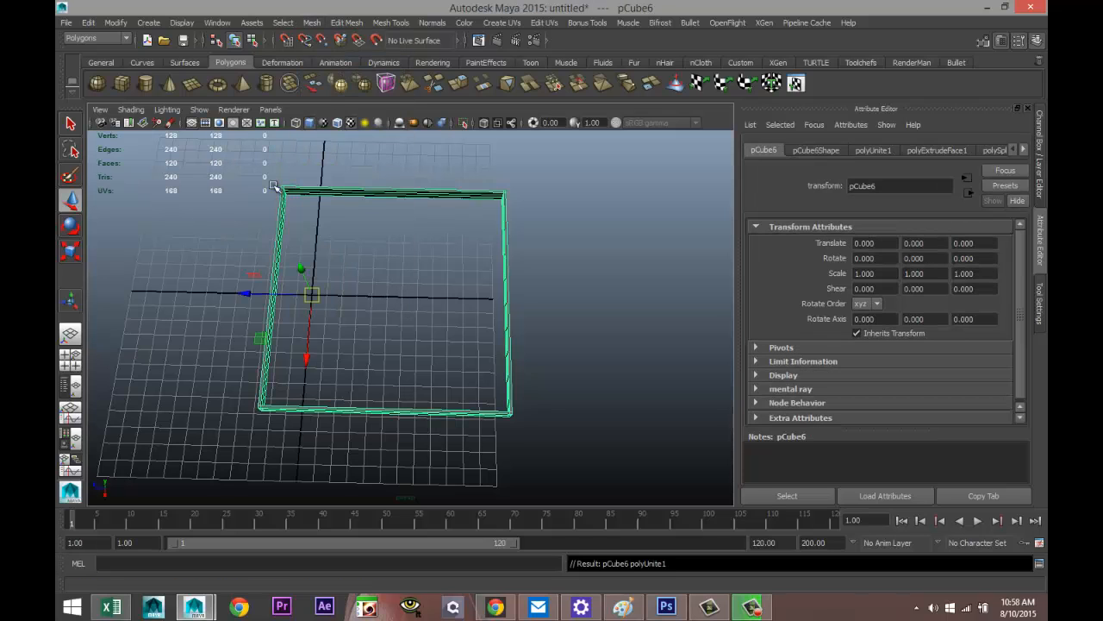
Step: In the top view, select the combined frame's back-end vertices and move them along Z to about -6.832 to shorten the frame
{"action": "left_click", "coordinate": [70, 356]}
{"action": "key", "text": "space"}
{"action": "scroll", "coordinate": [425, 325], "scroll_direction": "down", "scroll_amount": 3}
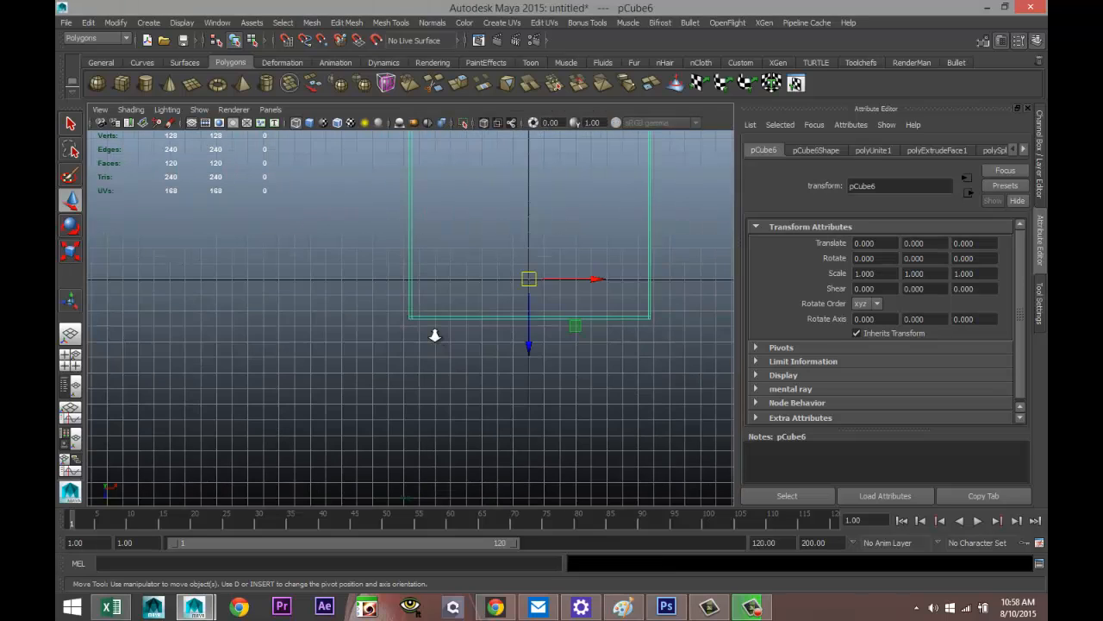
{"action": "scroll", "coordinate": [431, 333], "scroll_direction": "down", "scroll_amount": 2}
{"action": "middle_click_drag", "start_coordinate": [456, 360], "coordinate": [385, 423], "text": "alt"}
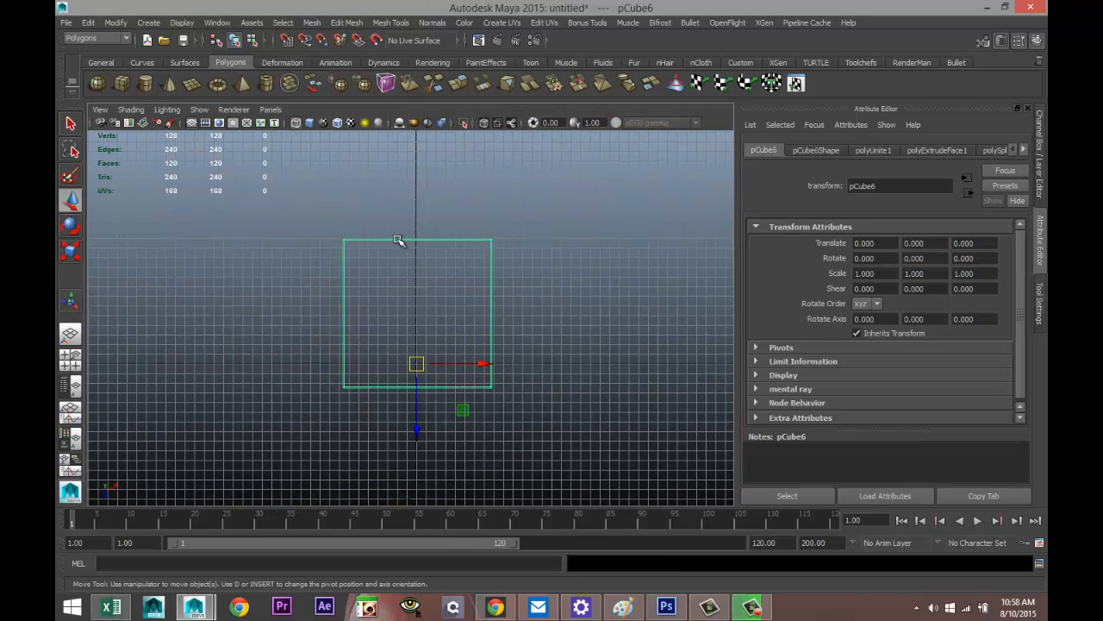
{"action": "right_click_drag", "start_coordinate": [397, 240], "coordinate": [350, 239]}
{"action": "left_click_drag", "start_coordinate": [259, 212], "coordinate": [600, 291]}
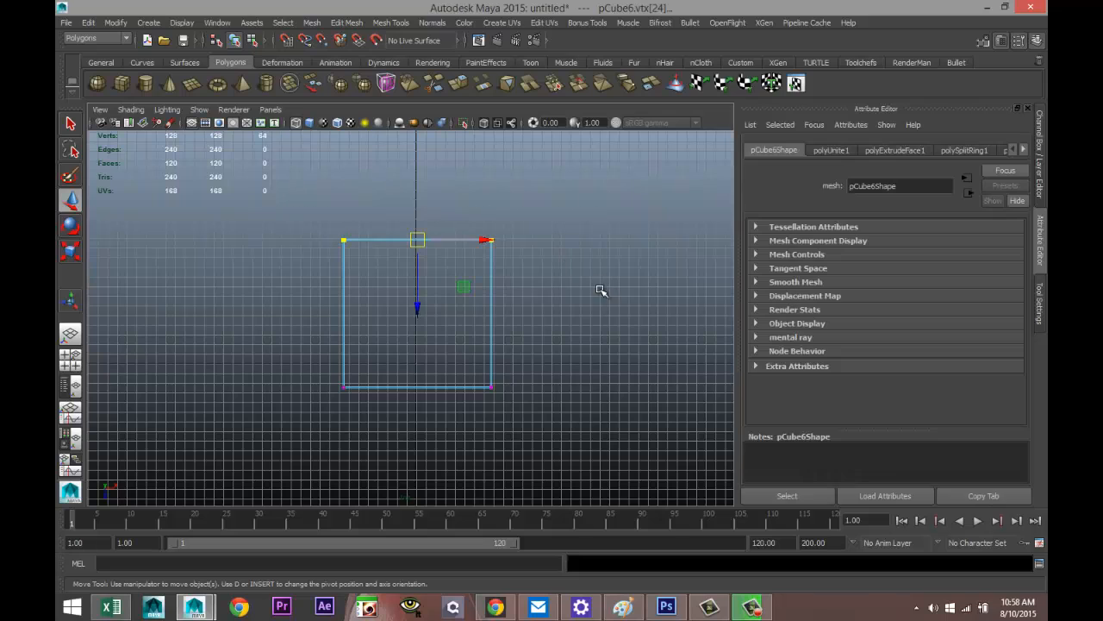
{"action": "left_click_drag", "start_coordinate": [412, 308], "coordinate": [414, 364]}
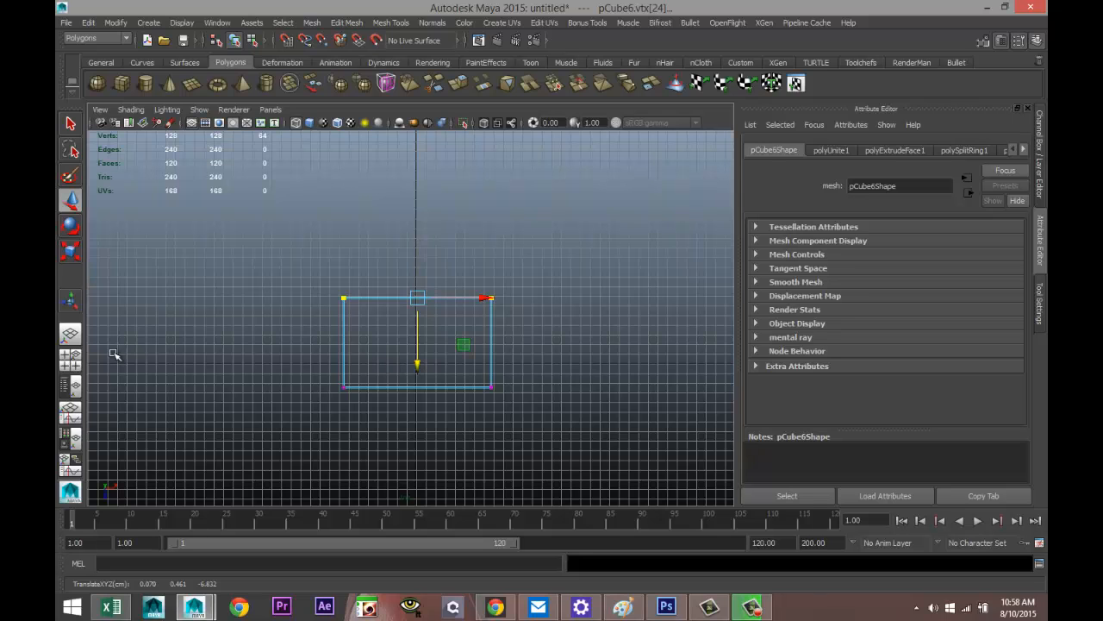
{"action": "left_click", "coordinate": [70, 358]}
{"action": "key", "text": "space"}
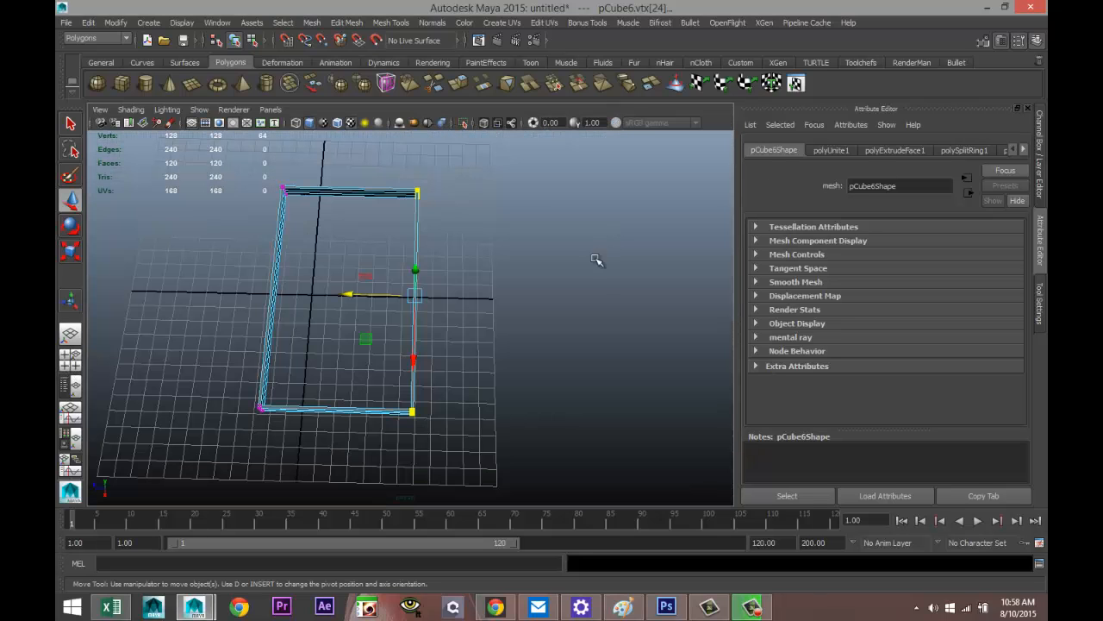
{"action": "left_click_drag", "start_coordinate": [588, 323], "coordinate": [609, 312], "text": "alt"}
{"action": "left_click", "coordinate": [519, 400]}
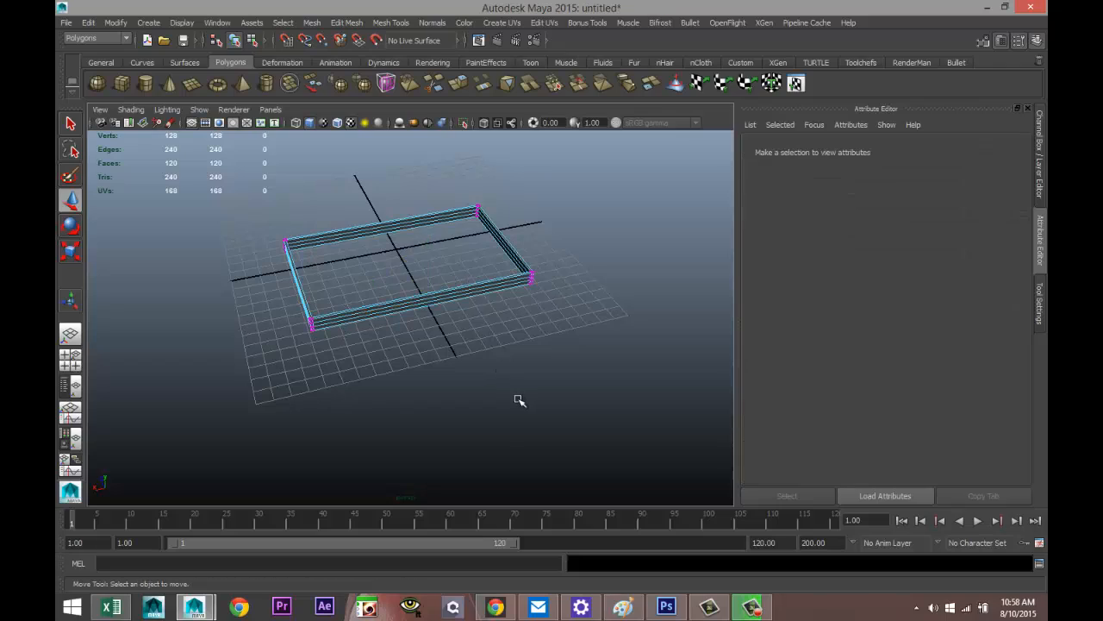
Step: Duplicate the combined frame as a whole object and raise the copy along Y to about 0.980
{"action": "left_click_drag", "start_coordinate": [453, 370], "coordinate": [497, 364], "text": "alt"}
{"action": "scroll", "coordinate": [510, 387], "scroll_direction": "up", "scroll_amount": 5}
{"action": "right_click_drag", "start_coordinate": [422, 324], "coordinate": [485, 276]}
{"action": "left_click", "coordinate": [448, 313]}
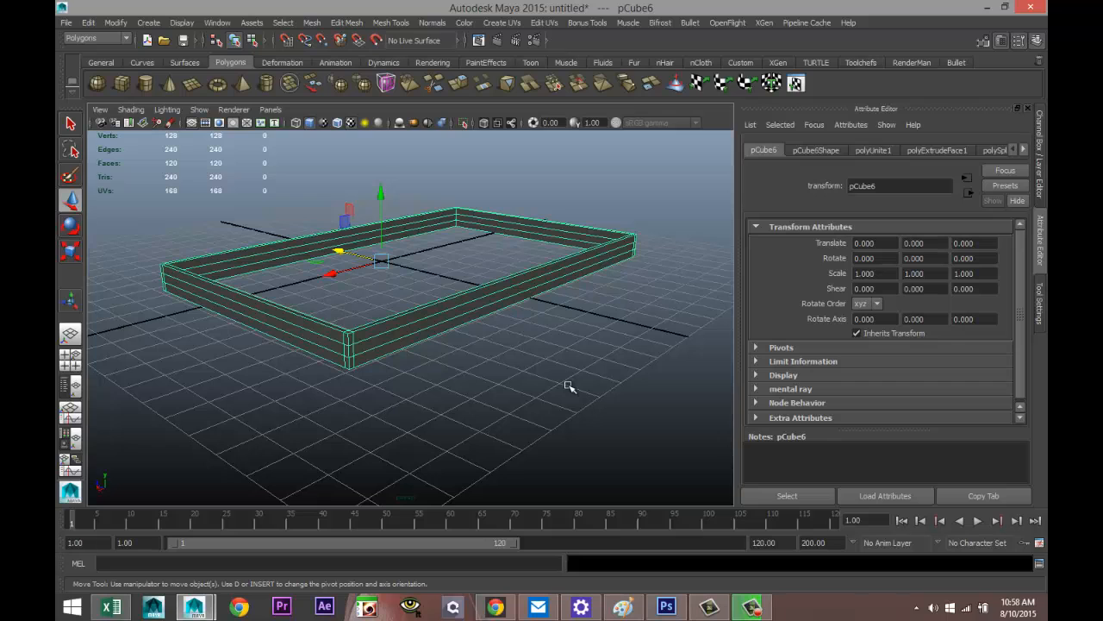
{"action": "key", "text": "ctrl+d"}
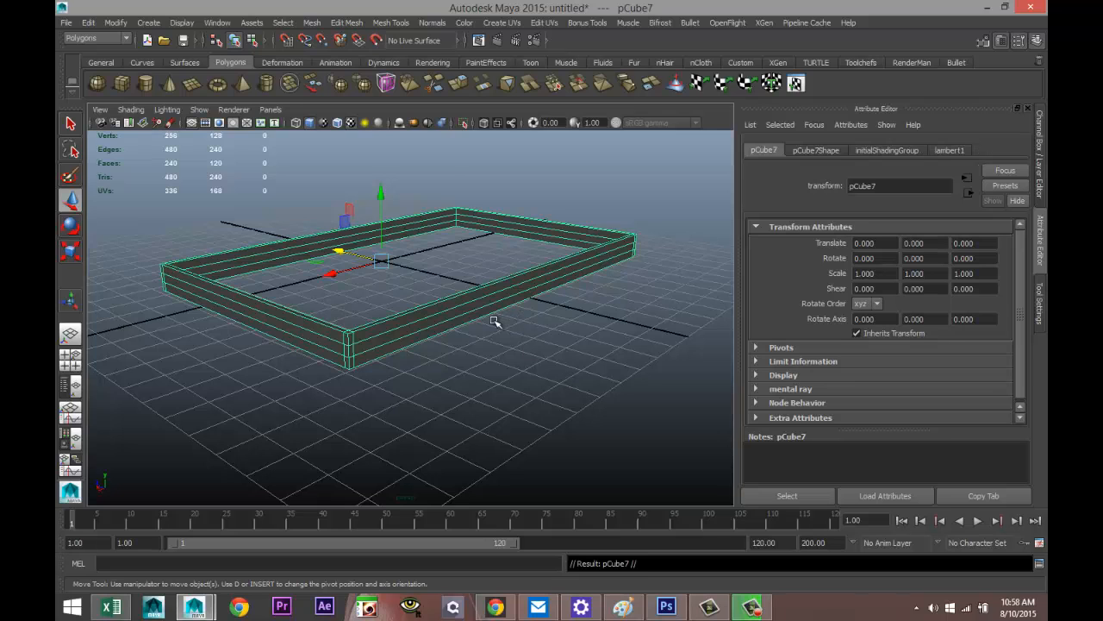
{"action": "left_click_drag", "start_coordinate": [381, 194], "coordinate": [382, 164]}
Step: In the front view in wireframe, lower the duplicated frame along Y to 0.940 so it rests on the original frame
{"action": "left_click", "coordinate": [71, 354]}
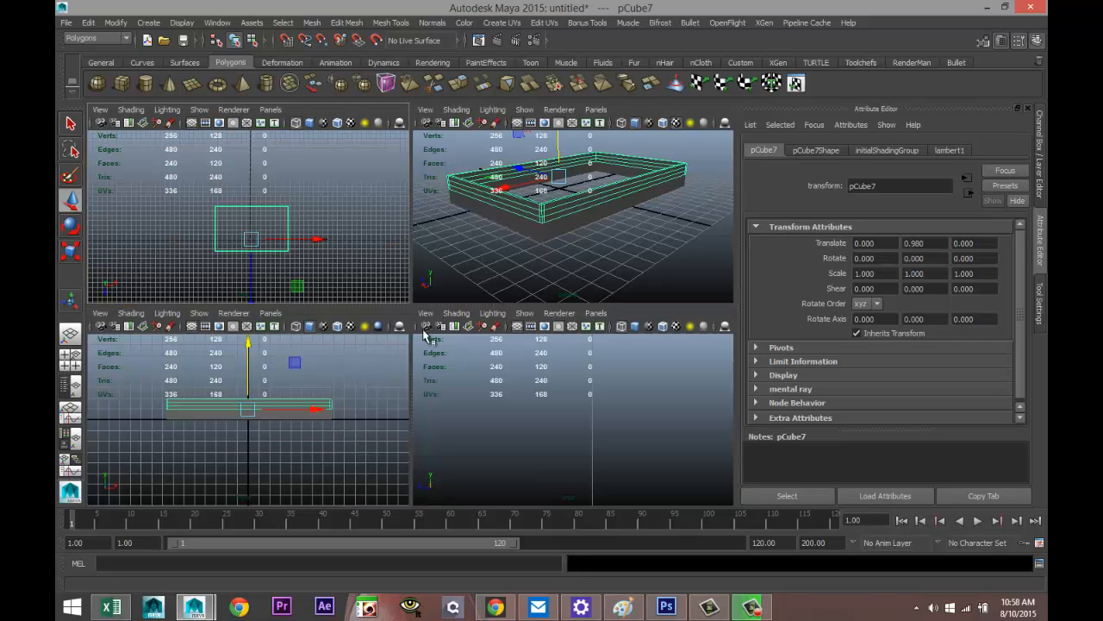
{"action": "key", "text": "space"}
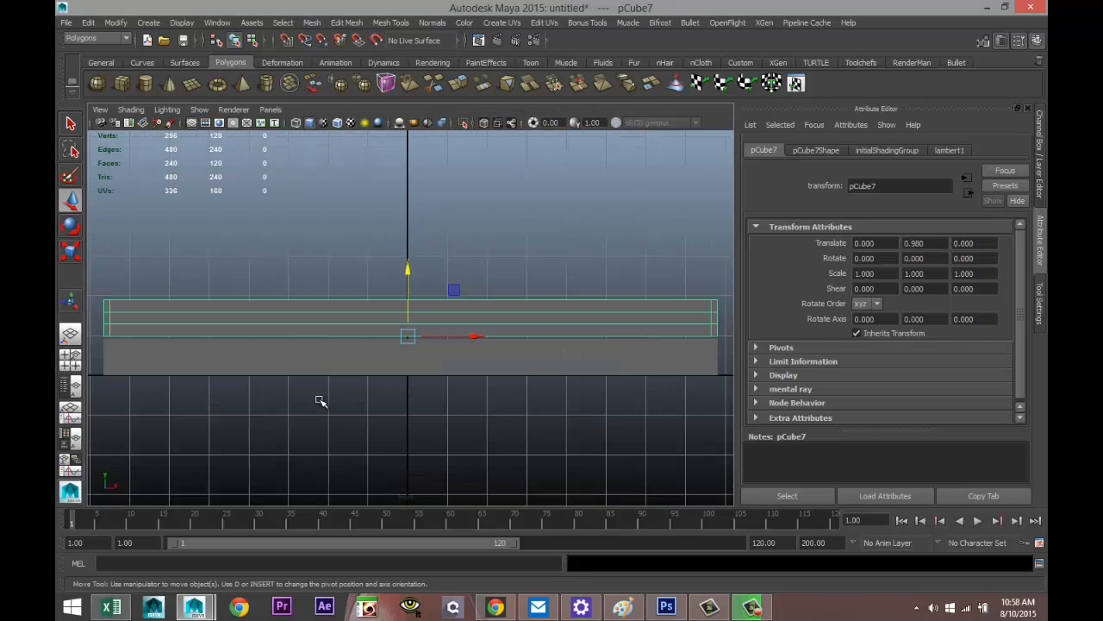
{"action": "key", "text": "4"}
{"action": "middle_click_drag", "start_coordinate": [373, 416], "coordinate": [443, 394], "text": "alt"}
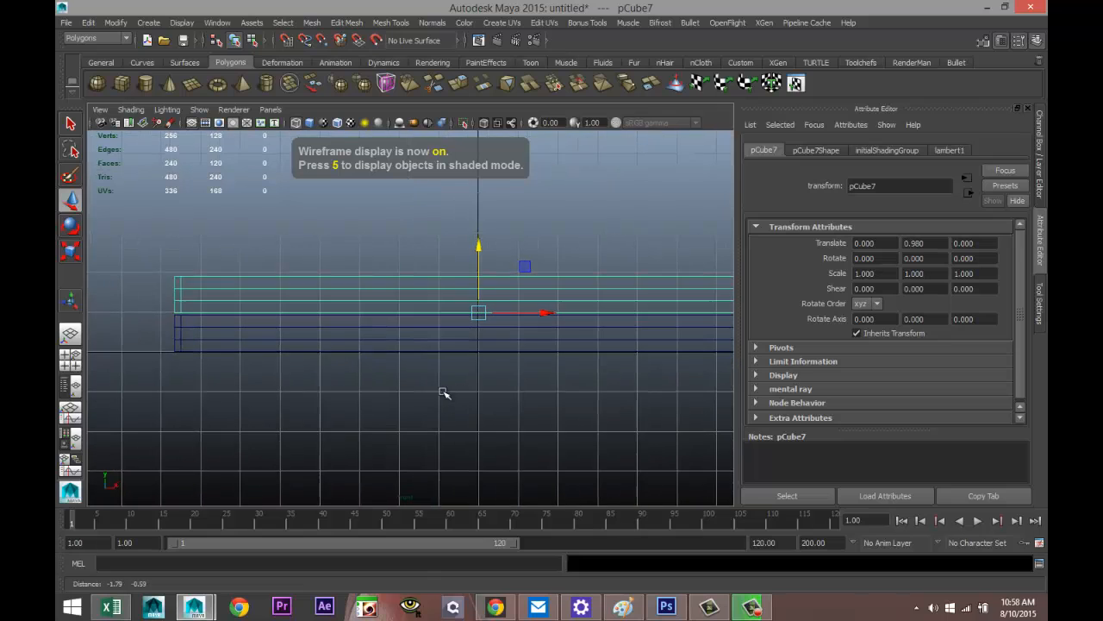
{"action": "scroll", "coordinate": [454, 390], "scroll_direction": "up", "scroll_amount": 3}
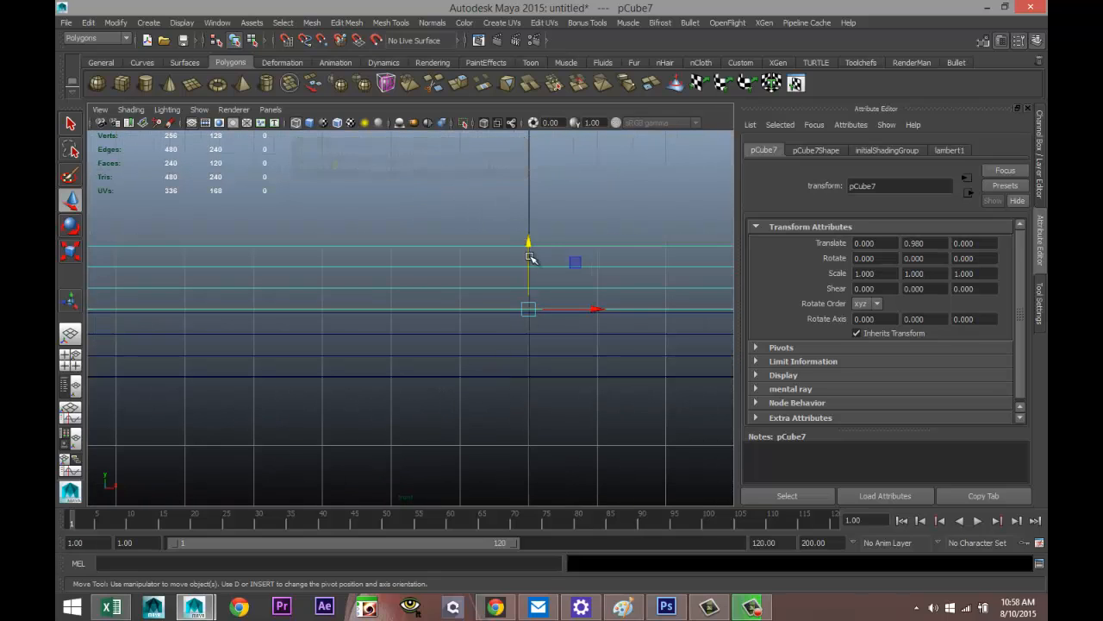
{"action": "left_click_drag", "start_coordinate": [530, 243], "coordinate": [530, 246]}
{"action": "scroll", "coordinate": [509, 353], "scroll_direction": "down", "scroll_amount": 5}
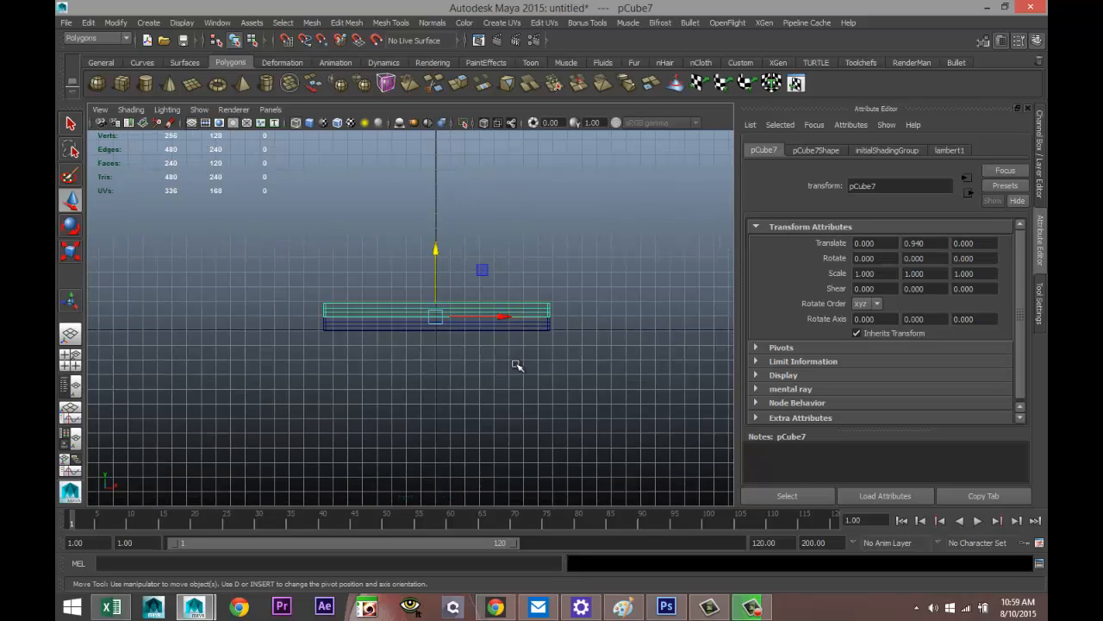
Step: Duplicate the frame with the same transform three more times to stack copies up to Y 3.760
{"action": "key", "text": "shift+d"}
{"action": "key", "text": "shift+d"}
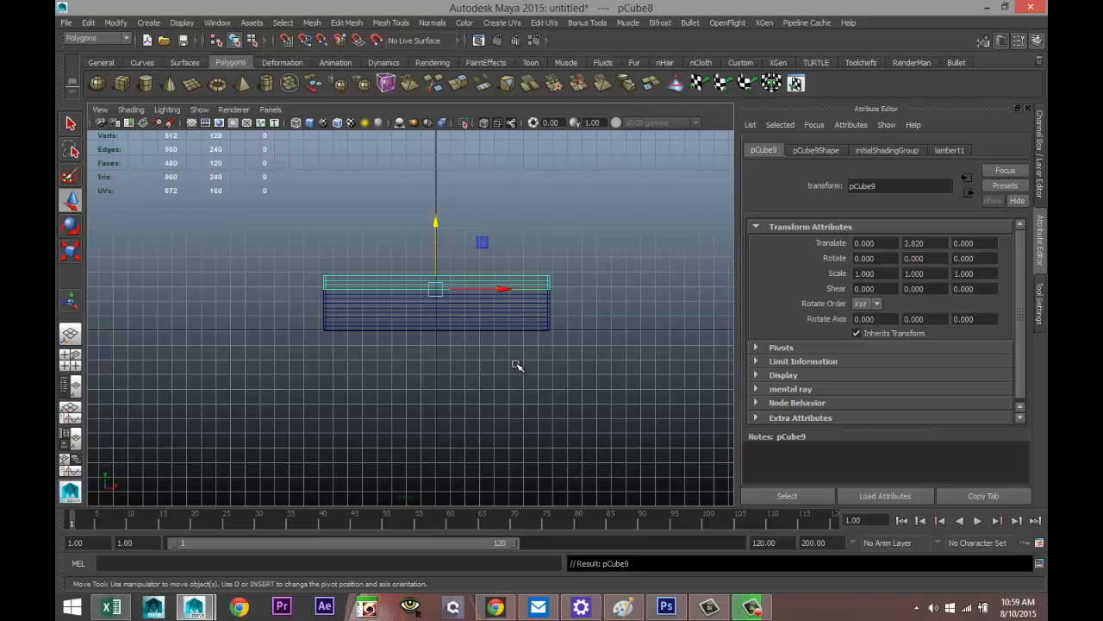
{"action": "key", "text": "shift+d"}
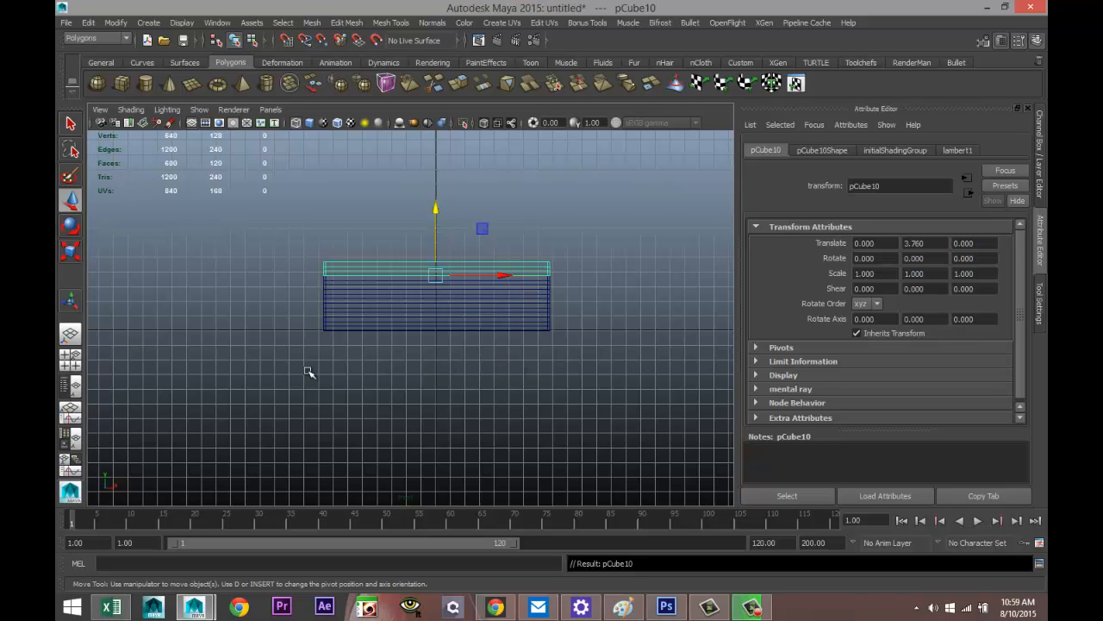
Step: Examine the stacked frames' walls and corners from several angles in the perspective view
{"action": "key", "text": "space"}
{"action": "key", "text": "space"}
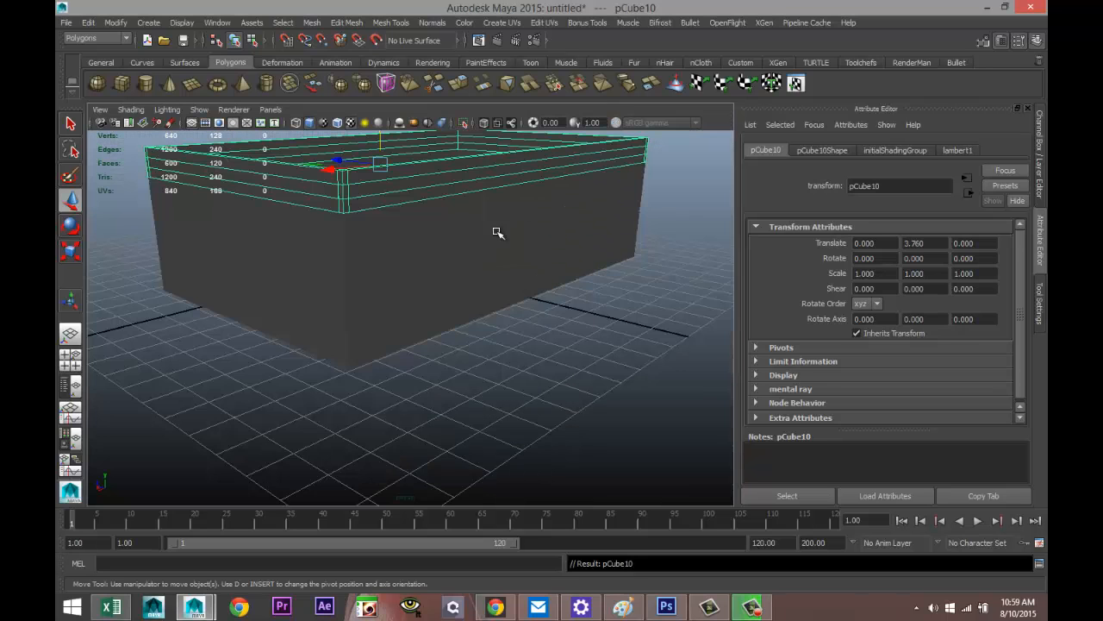
{"action": "left_click_drag", "start_coordinate": [521, 349], "coordinate": [543, 339], "text": "alt"}
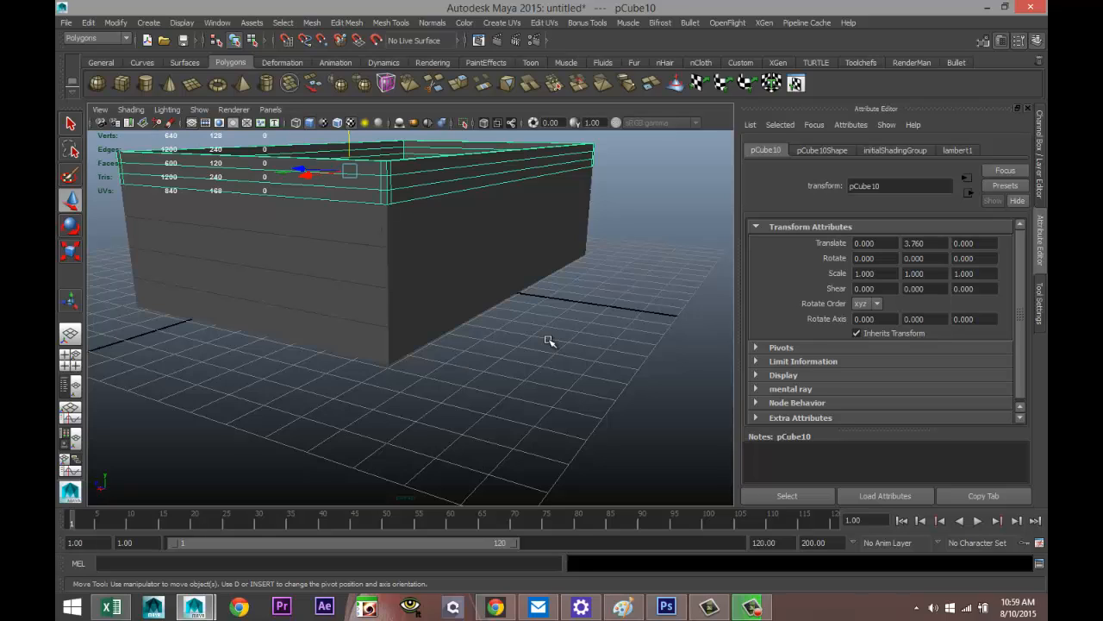
{"action": "left_click_drag", "start_coordinate": [560, 357], "coordinate": [490, 380], "text": "alt"}
{"action": "middle_click_drag", "start_coordinate": [488, 389], "coordinate": [495, 401], "text": "alt"}
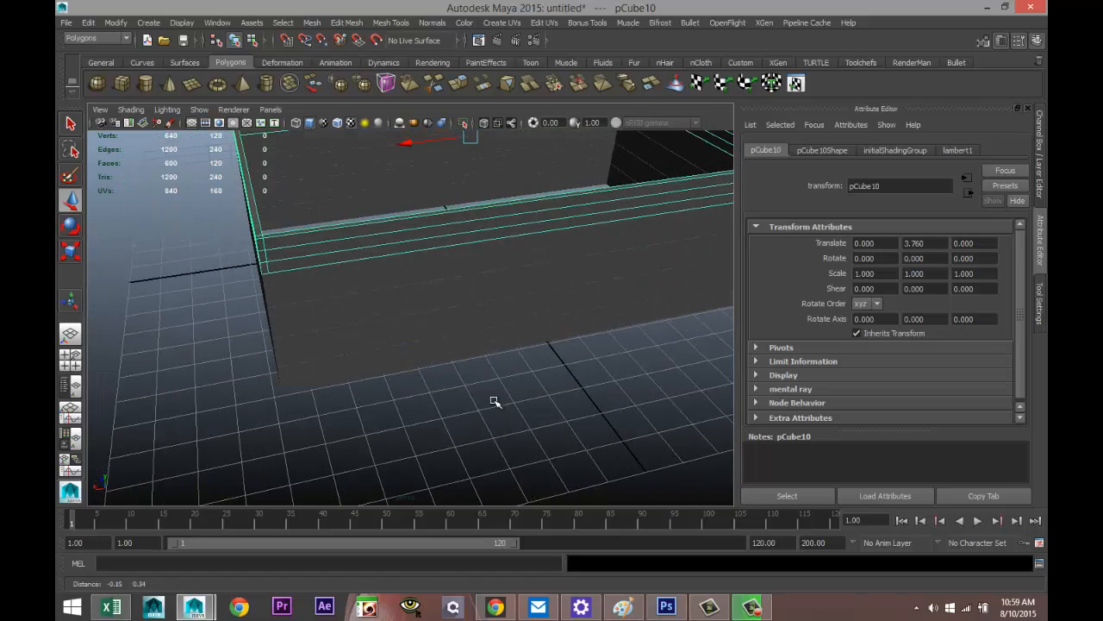
{"action": "scroll", "coordinate": [498, 395], "scroll_direction": "down", "scroll_amount": 5}
{"action": "left_click_drag", "start_coordinate": [530, 427], "coordinate": [513, 447], "text": "alt"}
{"action": "scroll", "coordinate": [444, 451], "scroll_direction": "down", "scroll_amount": 3}
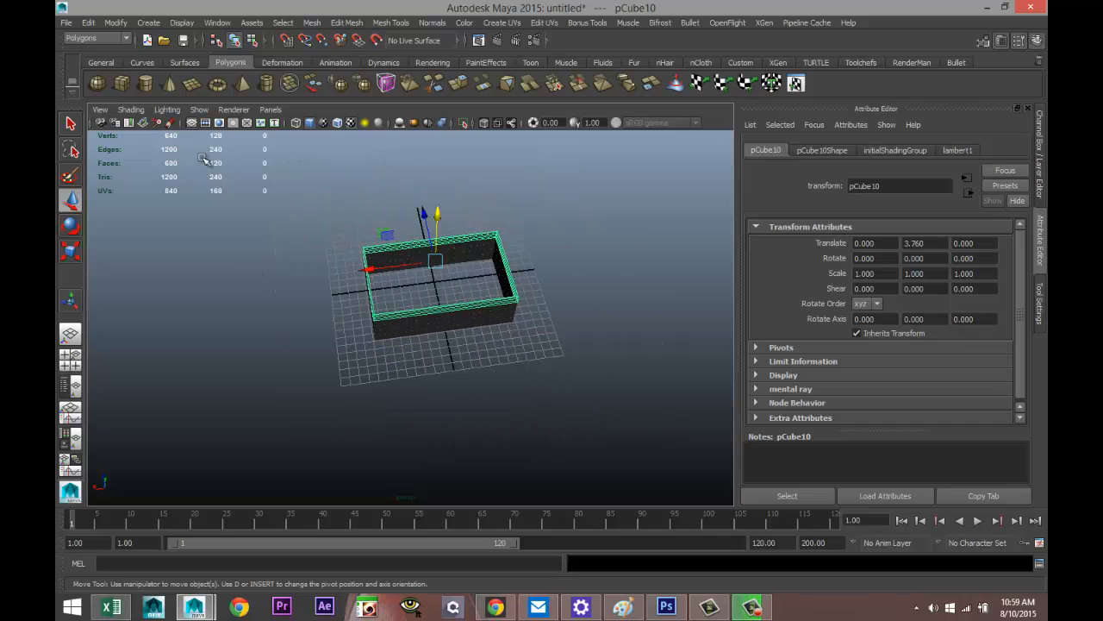
Step: Create a flat polygon cube beside the box and, in the top view, move it to X 2.669, Z -3.564, against the box's back-left inner corner
{"action": "left_click", "coordinate": [122, 82]}
{"action": "left_click_drag", "start_coordinate": [339, 405], "coordinate": [532, 463]}
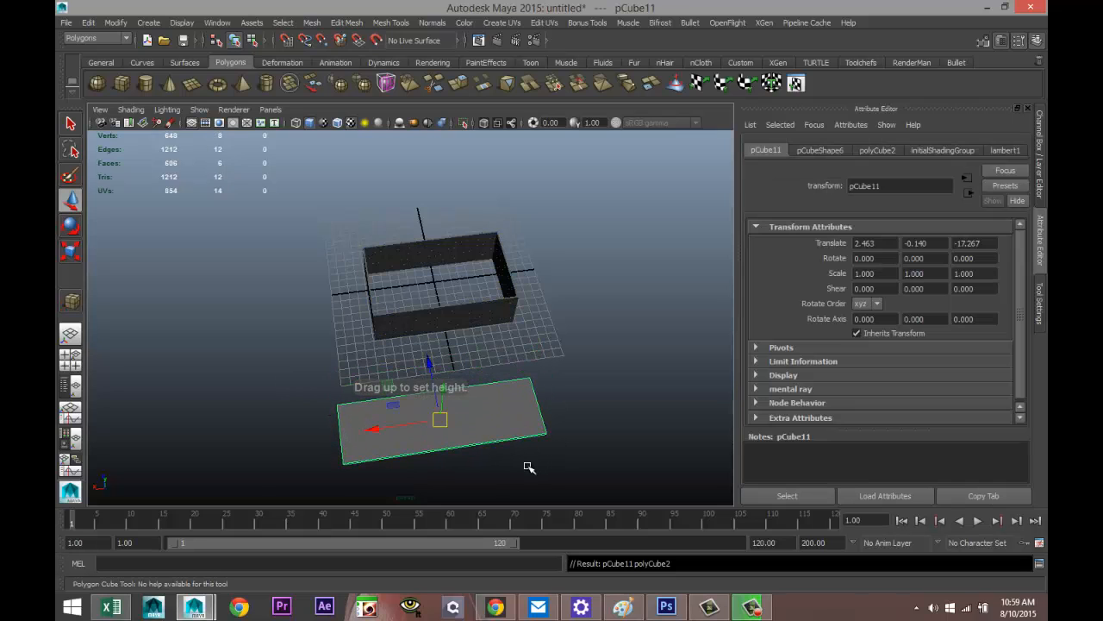
{"action": "left_click", "coordinate": [70, 355]}
{"action": "key", "text": "w"}
{"action": "key", "text": "space"}
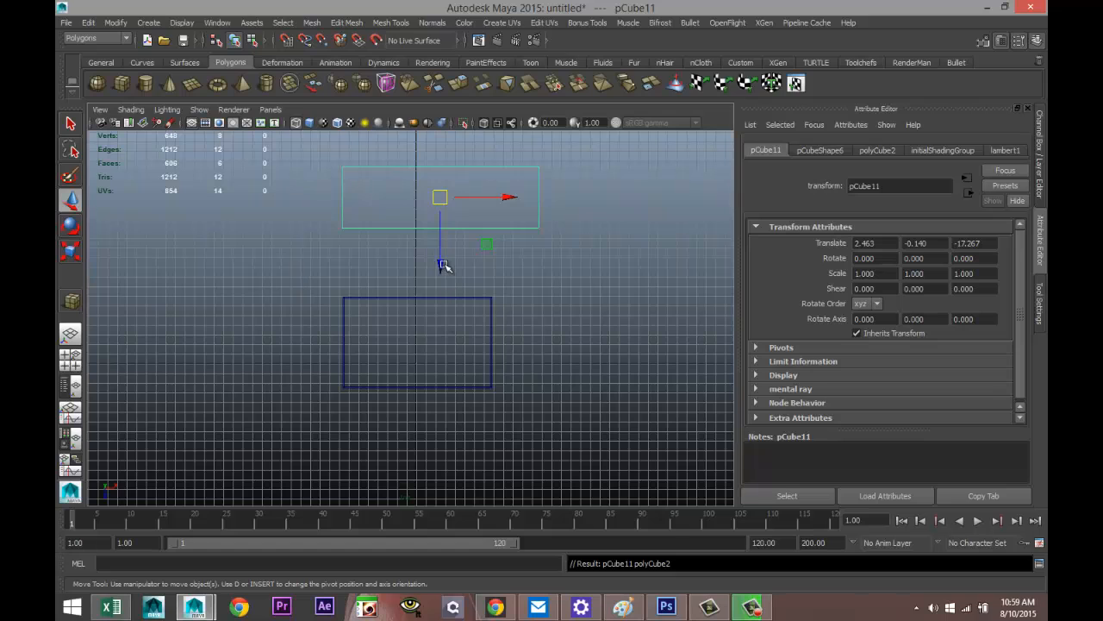
{"action": "left_click_drag", "start_coordinate": [443, 265], "coordinate": [452, 395]}
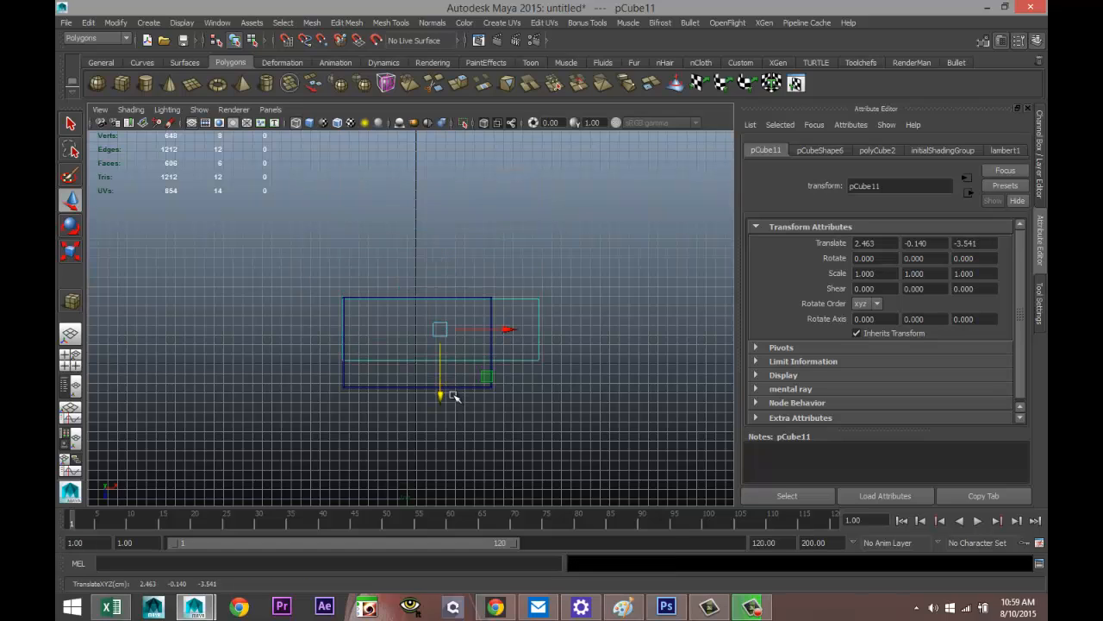
{"action": "scroll", "coordinate": [454, 396], "scroll_direction": "up", "scroll_amount": 5}
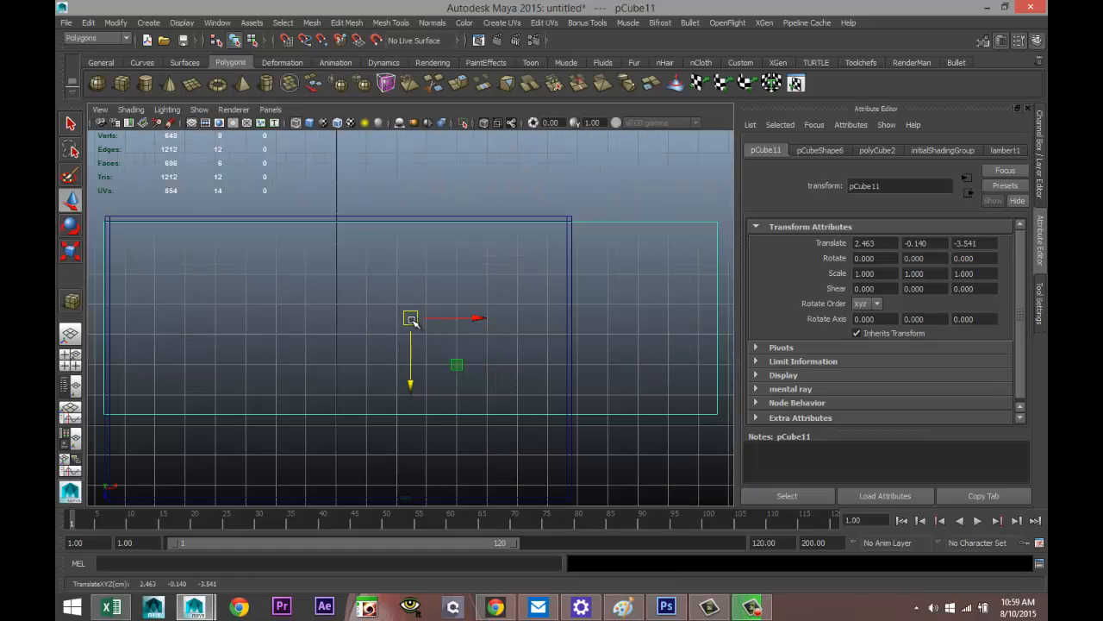
{"action": "left_click_drag", "start_coordinate": [412, 319], "coordinate": [417, 316]}
{"action": "scroll", "coordinate": [657, 316], "scroll_direction": "down", "scroll_amount": 2}
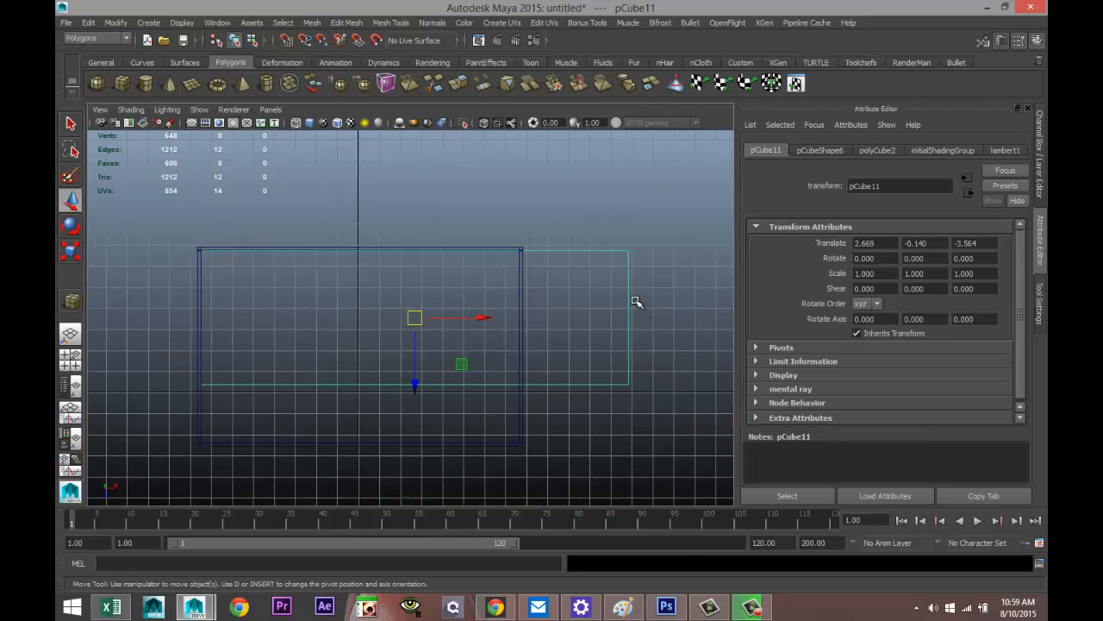
Step: Fit the flat cube inside the walls by moving its right-end vertices along X to about 7.654 and its front vertices along Z to about 2.378
{"action": "right_click_drag", "start_coordinate": [632, 302], "coordinate": [576, 303]}
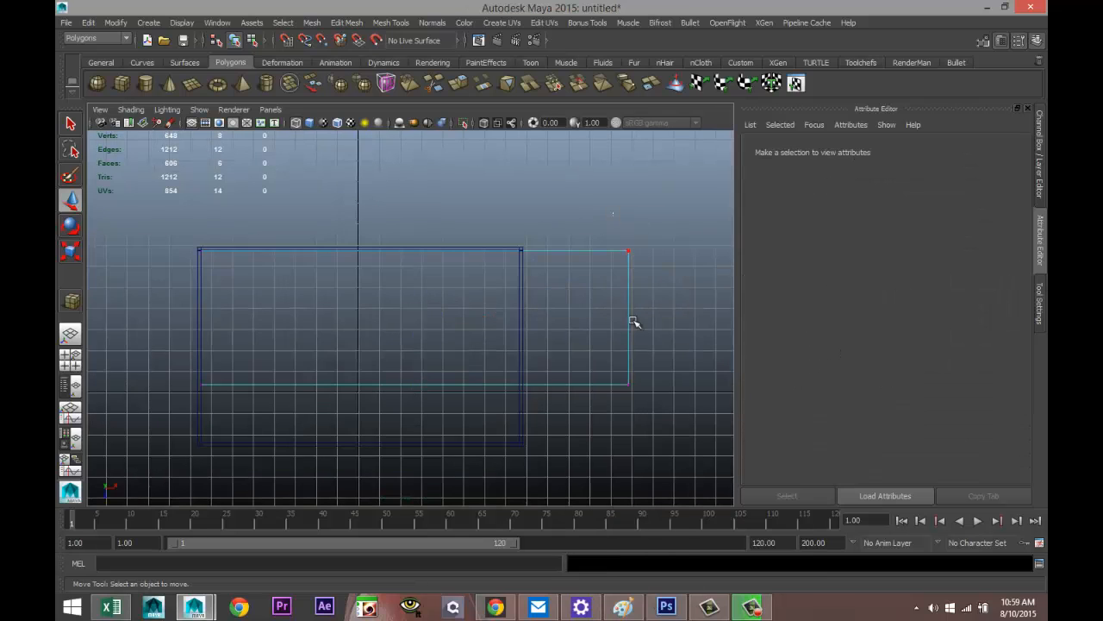
{"action": "left_click_drag", "start_coordinate": [614, 215], "coordinate": [676, 462]}
{"action": "left_click_drag", "start_coordinate": [697, 322], "coordinate": [590, 331]}
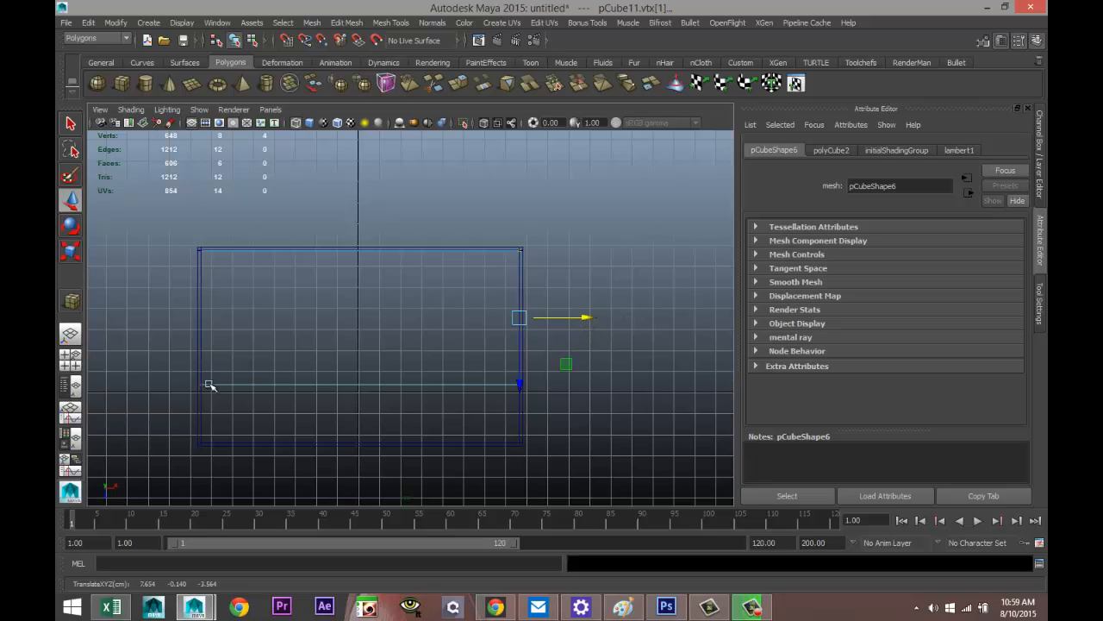
{"action": "left_click_drag", "start_coordinate": [138, 361], "coordinate": [520, 451]}
{"action": "left_click_drag", "start_coordinate": [362, 450], "coordinate": [362, 506]}
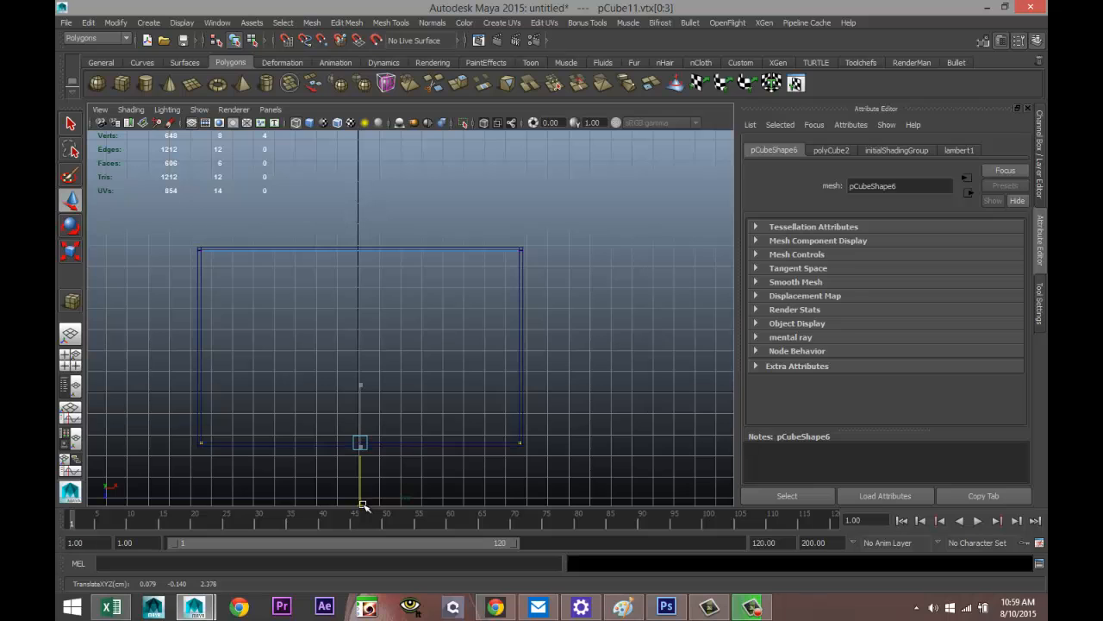
{"action": "left_click", "coordinate": [72, 415]}
{"action": "key", "text": "space"}
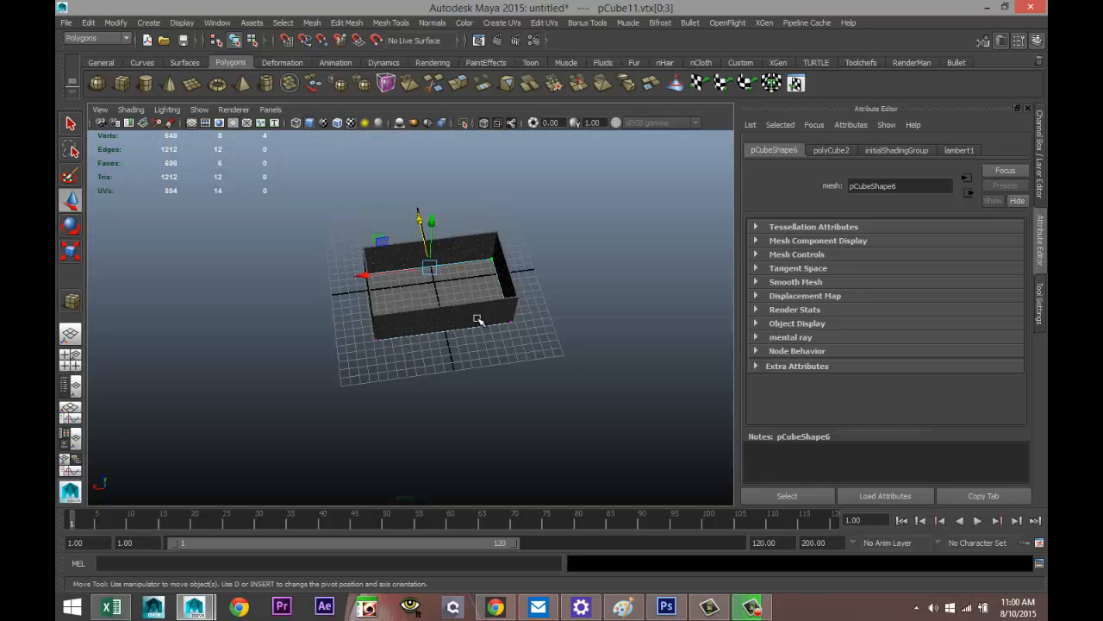
{"action": "left_click_drag", "start_coordinate": [476, 344], "coordinate": [320, 365], "text": "alt"}
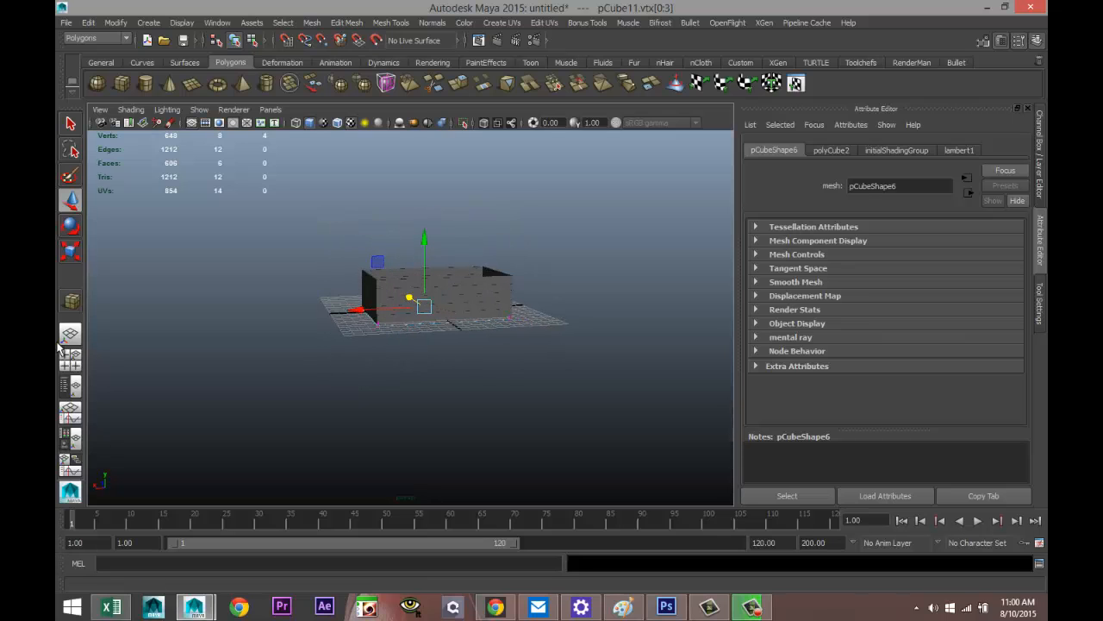
Step: In the front view, scale the floor slab thinner vertically and raise it to Y 0.081 at the base of the walls
{"action": "left_click", "coordinate": [72, 368]}
{"action": "key", "text": "space"}
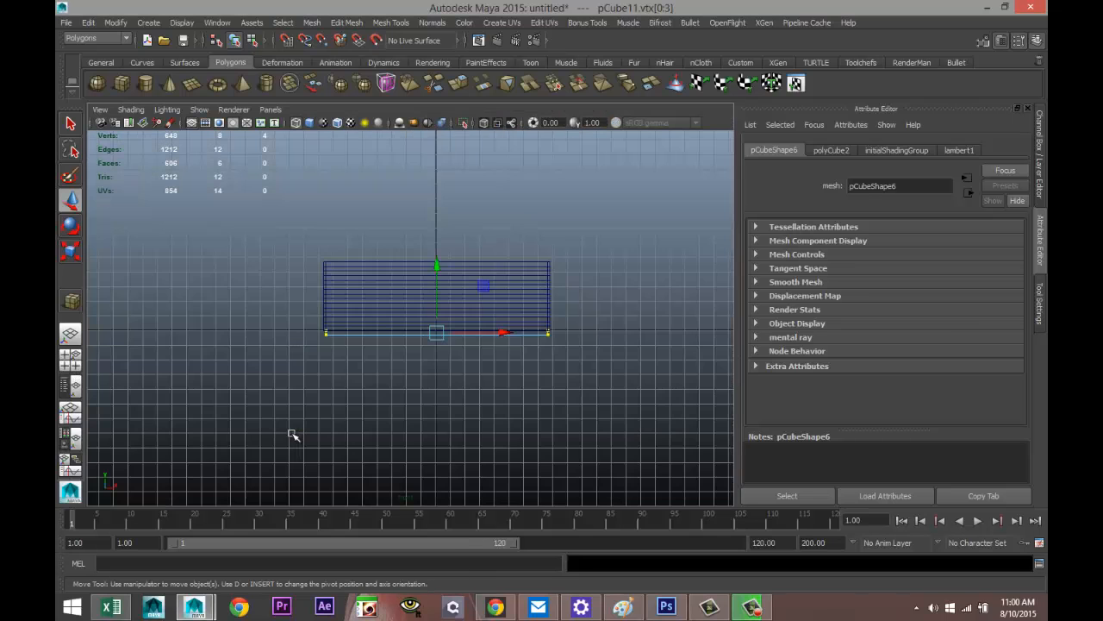
{"action": "key", "text": "f"}
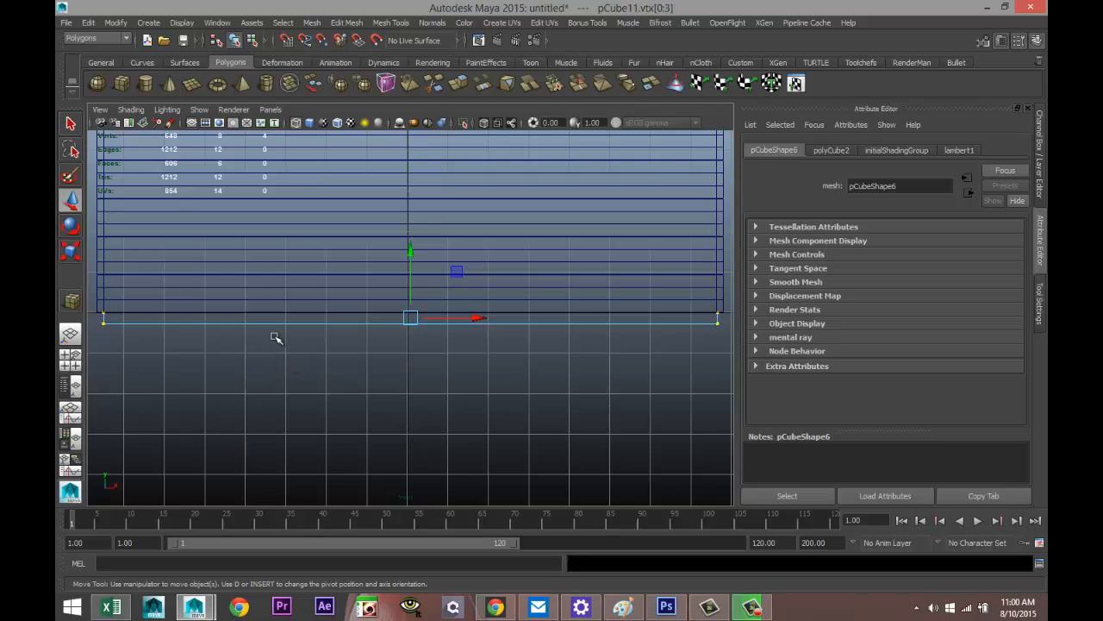
{"action": "scroll", "coordinate": [278, 339], "scroll_direction": "down", "scroll_amount": 3}
{"action": "scroll", "coordinate": [299, 330], "scroll_direction": "up", "scroll_amount": 2}
{"action": "right_click_drag", "start_coordinate": [302, 322], "coordinate": [349, 304]}
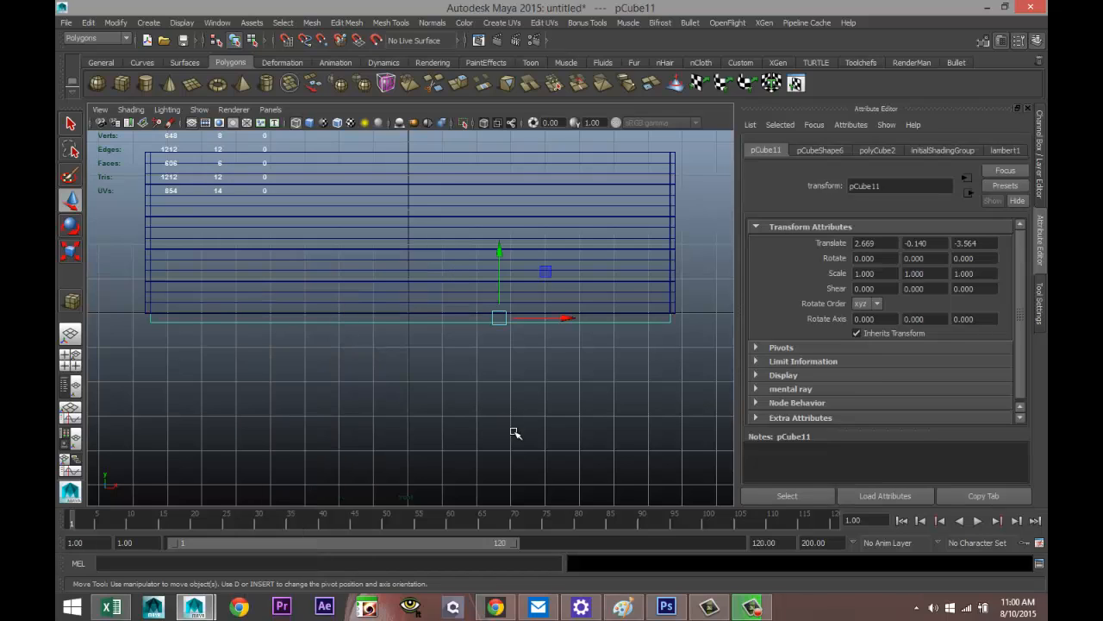
{"action": "key", "text": "r"}
{"action": "left_click_drag", "start_coordinate": [502, 257], "coordinate": [500, 299]}
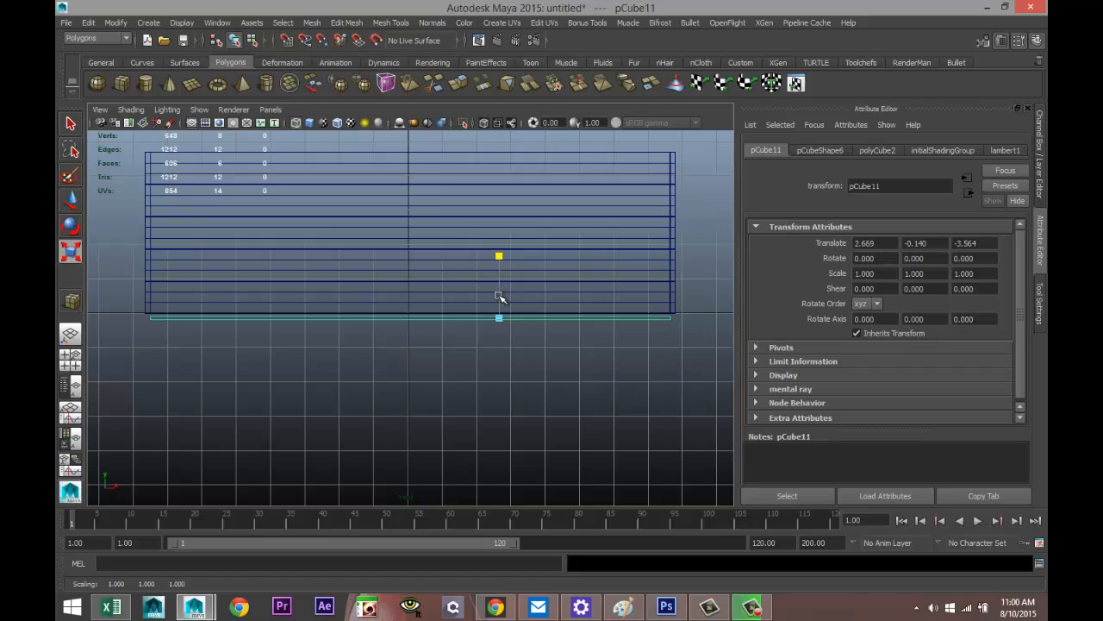
{"action": "key", "text": "w"}
{"action": "left_click_drag", "start_coordinate": [503, 256], "coordinate": [497, 244]}
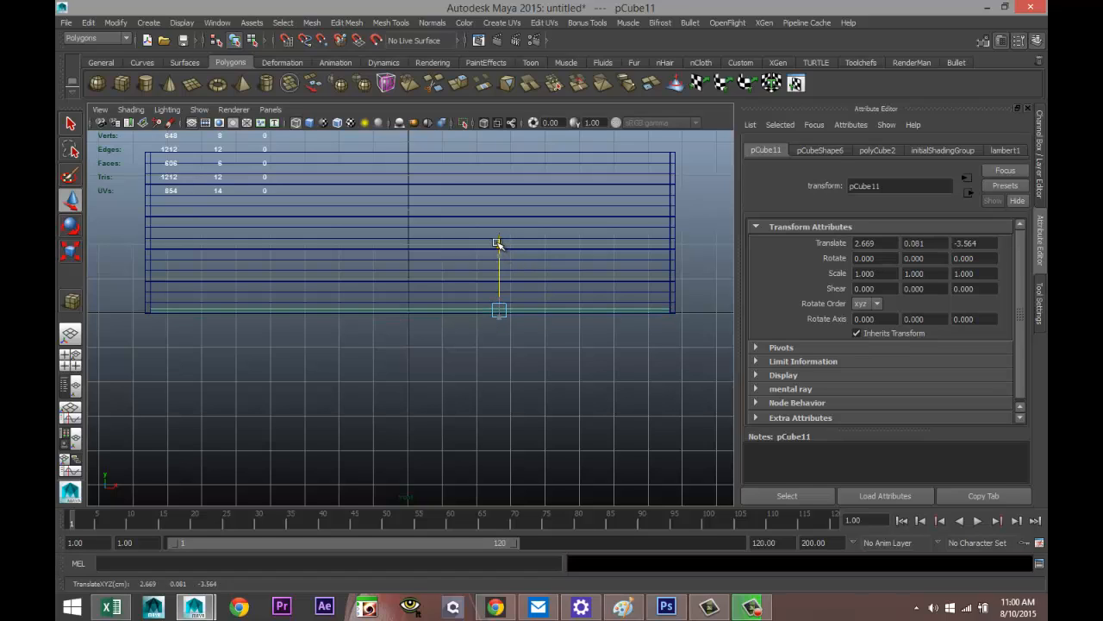
Step: Duplicate the floor slab and raise the copy to about Y 4.892, just above the walls, as a lid
{"action": "scroll", "coordinate": [557, 450], "scroll_direction": "down", "scroll_amount": 2}
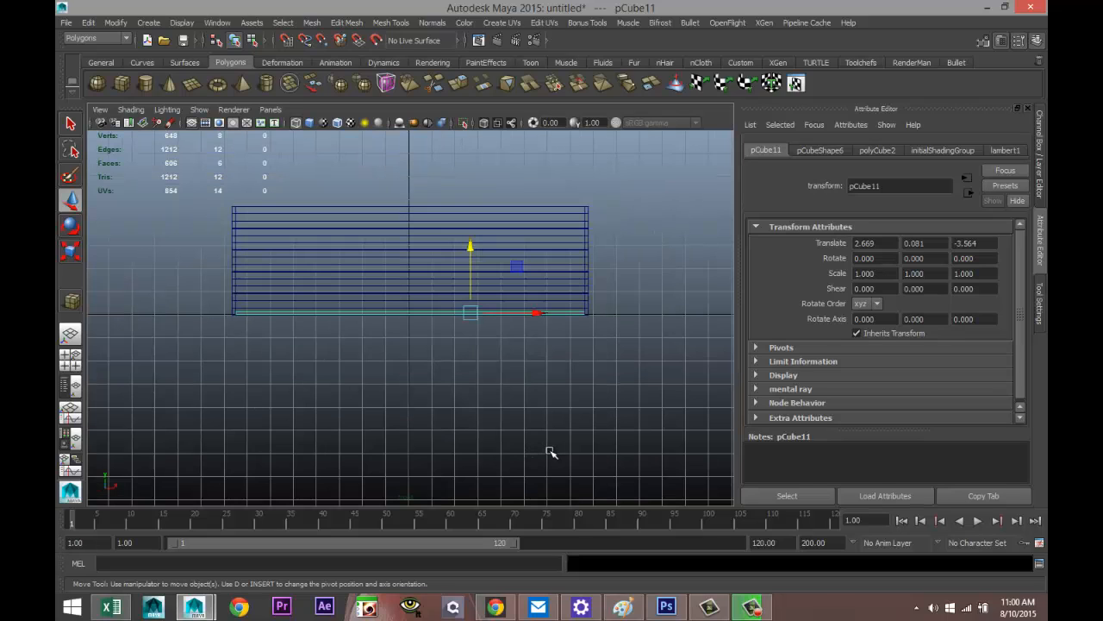
{"action": "key", "text": "ctrl+d"}
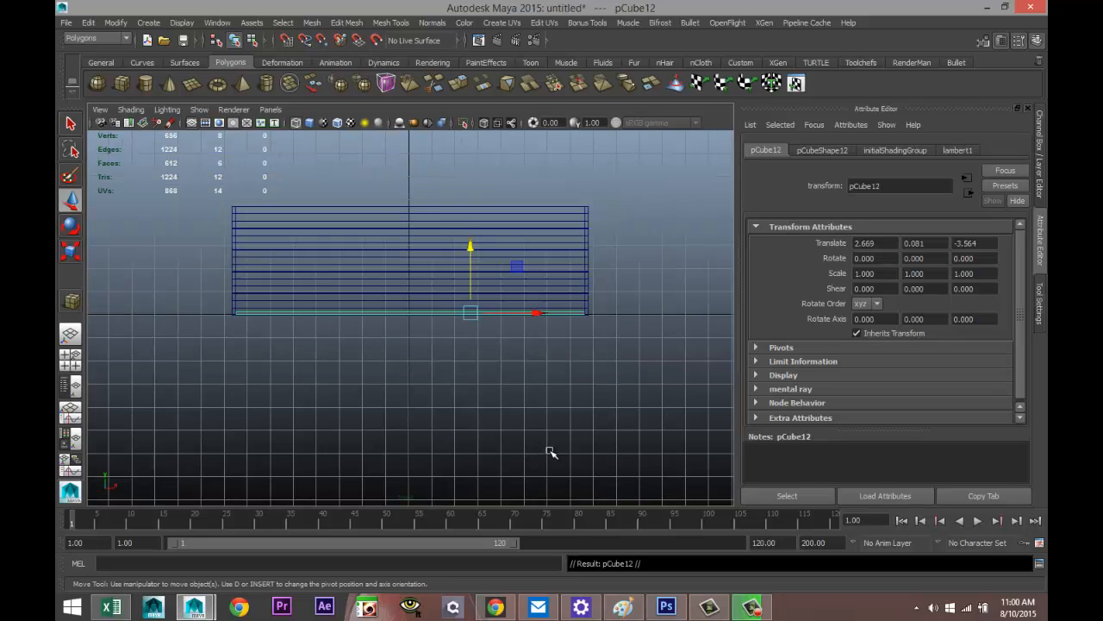
{"action": "left_click_drag", "start_coordinate": [471, 247], "coordinate": [465, 138]}
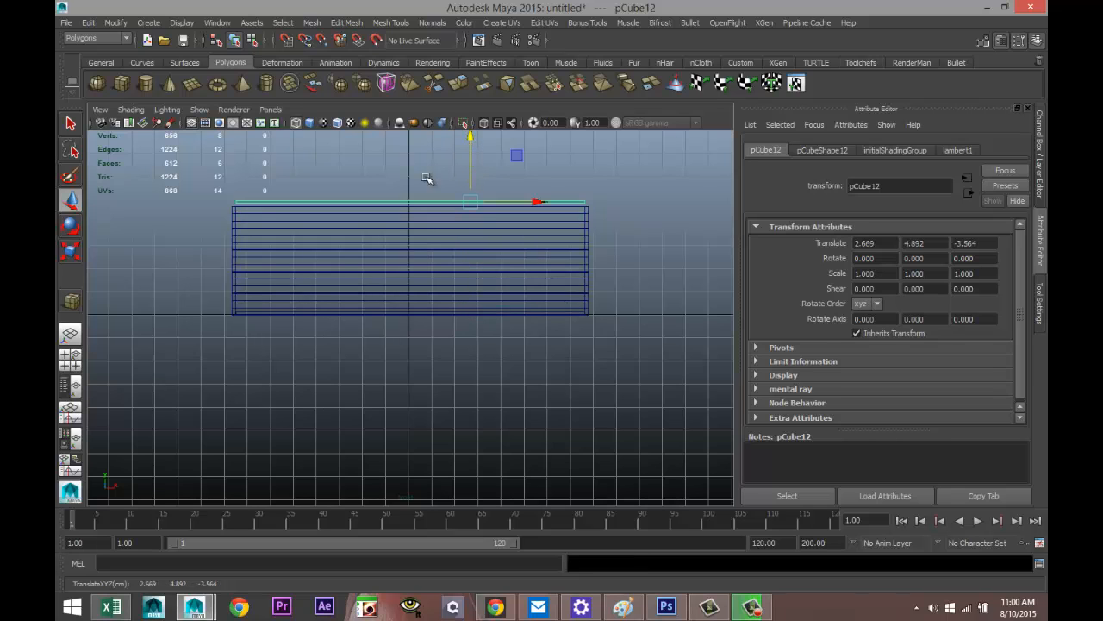
Step: In the top view, move the lid slab to X 2.472, Z -3.761 to align it with the box's outer back-left corner
{"action": "left_click", "coordinate": [71, 357]}
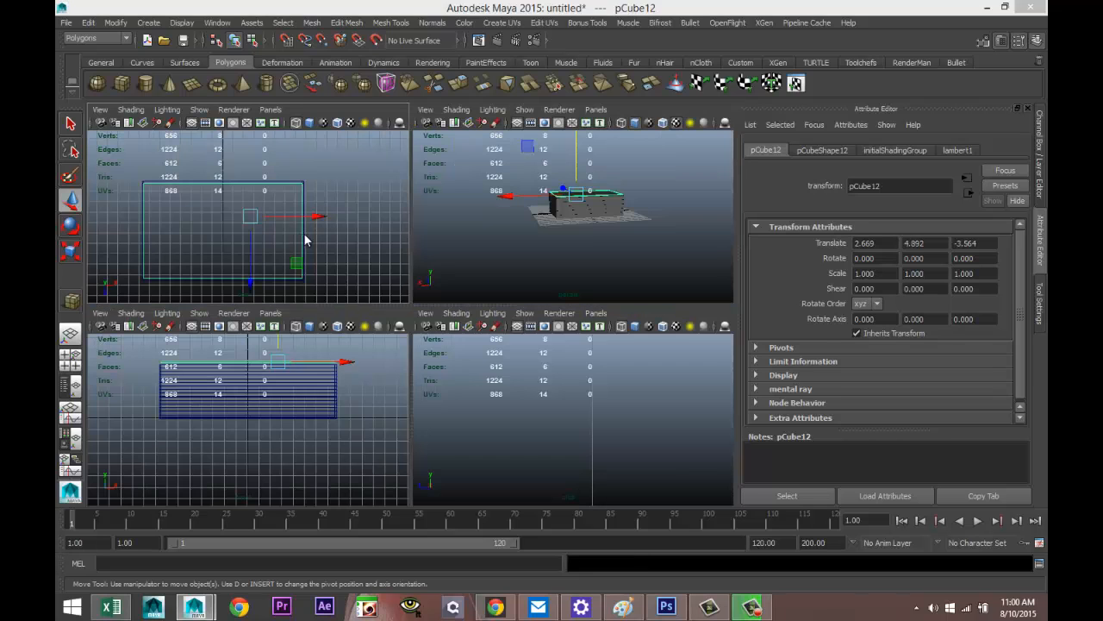
{"action": "key", "text": "space"}
{"action": "middle_click_drag", "start_coordinate": [313, 326], "coordinate": [431, 307], "text": "alt"}
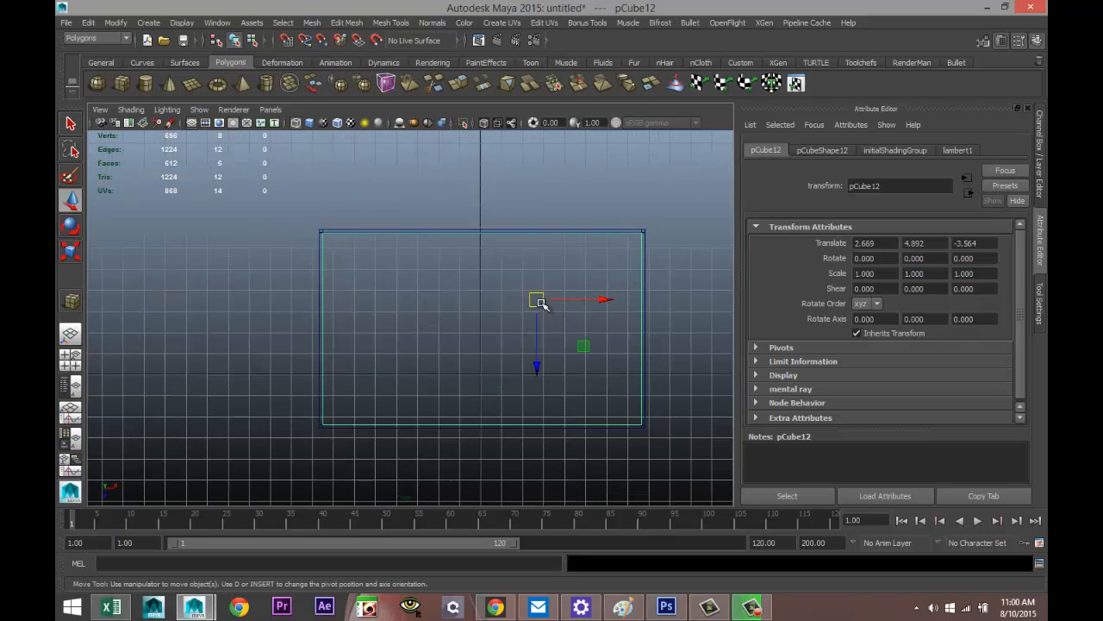
{"action": "left_click_drag", "start_coordinate": [540, 302], "coordinate": [536, 301]}
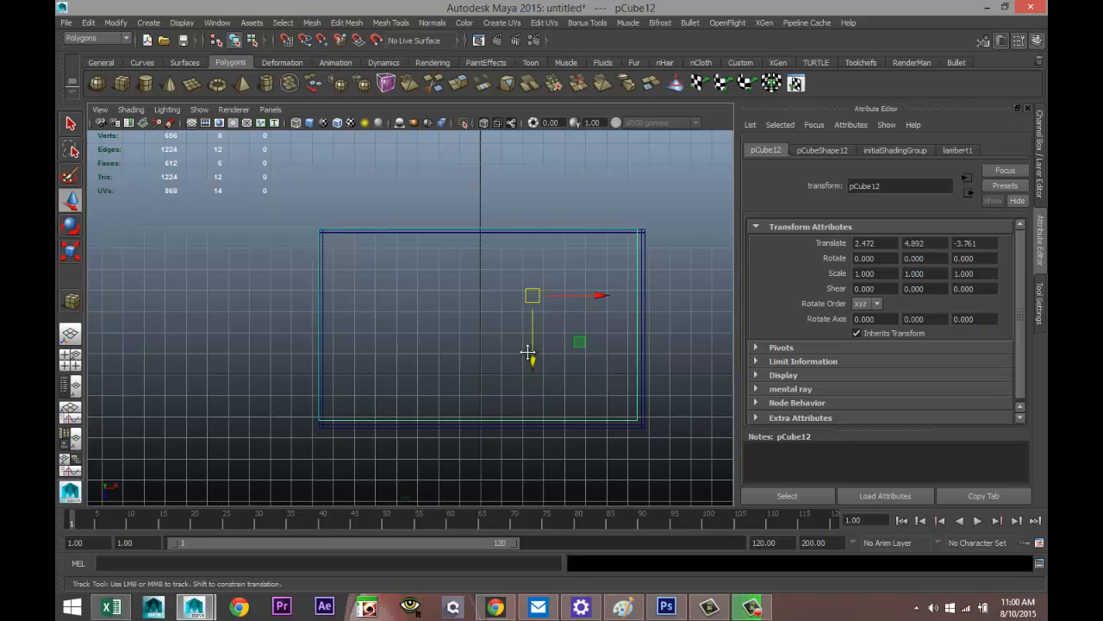
{"action": "middle_click_drag", "start_coordinate": [531, 349], "coordinate": [411, 358], "text": "alt"}
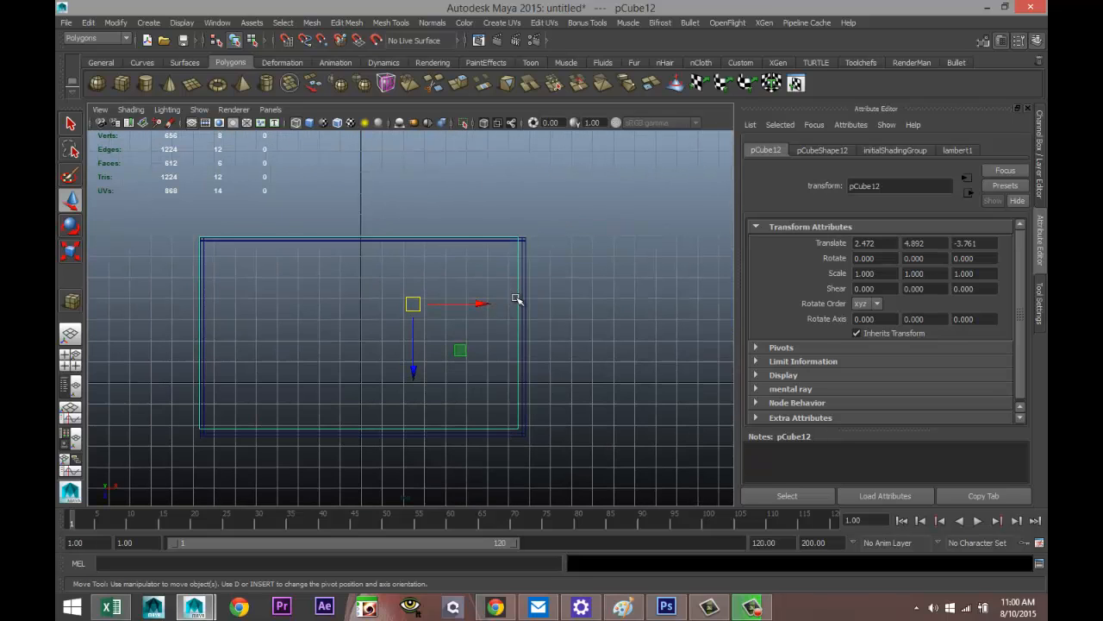
Step: Extend the lid to the walls' outer edges by moving its right-end vertices to about X 7.818 and its front vertices outward along Z
{"action": "right_click_drag", "start_coordinate": [515, 299], "coordinate": [508, 279]}
{"action": "left_click_drag", "start_coordinate": [499, 214], "coordinate": [525, 266]}
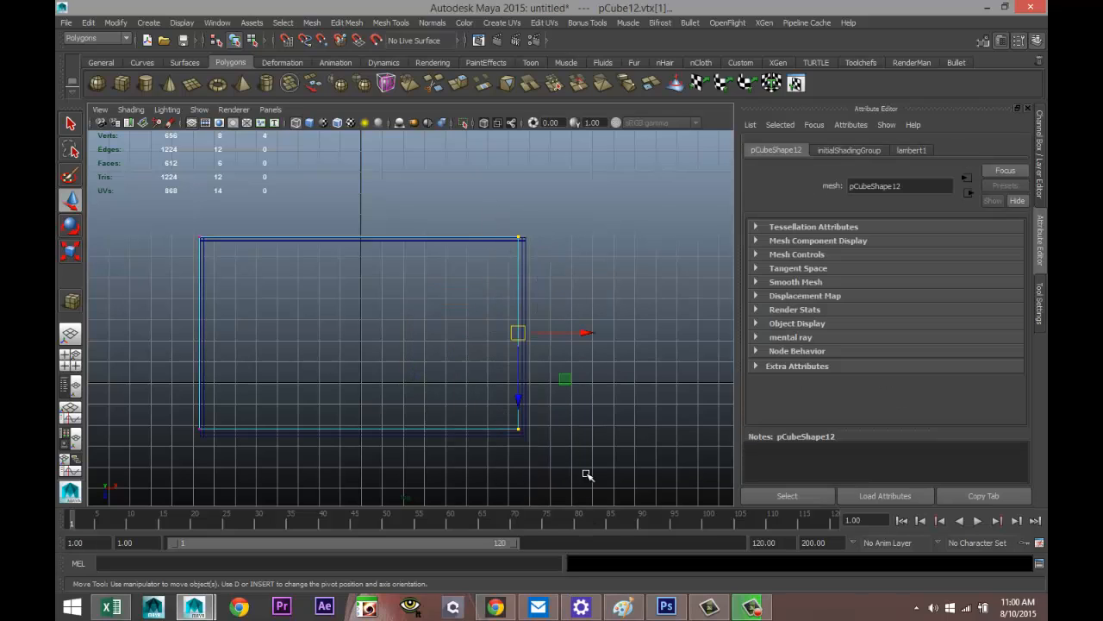
{"action": "left_click_drag", "start_coordinate": [588, 336], "coordinate": [598, 333]}
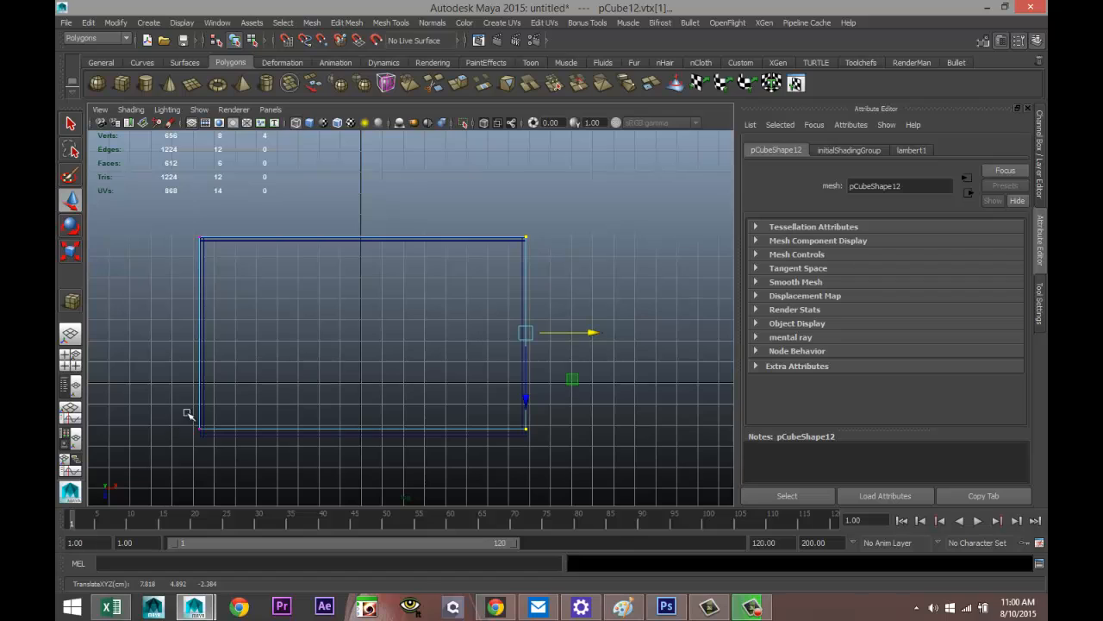
{"action": "left_click_drag", "start_coordinate": [188, 414], "coordinate": [591, 483]}
{"action": "left_click_drag", "start_coordinate": [363, 491], "coordinate": [364, 498]}
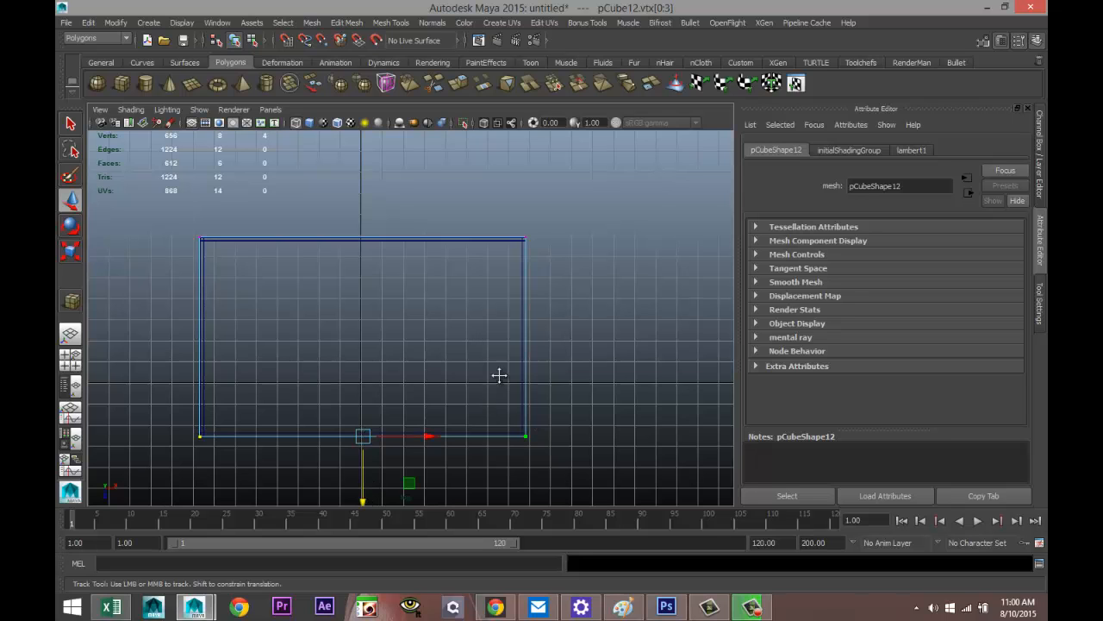
{"action": "key", "text": "f"}
{"action": "scroll", "coordinate": [534, 353], "scroll_direction": "up", "scroll_amount": 2}
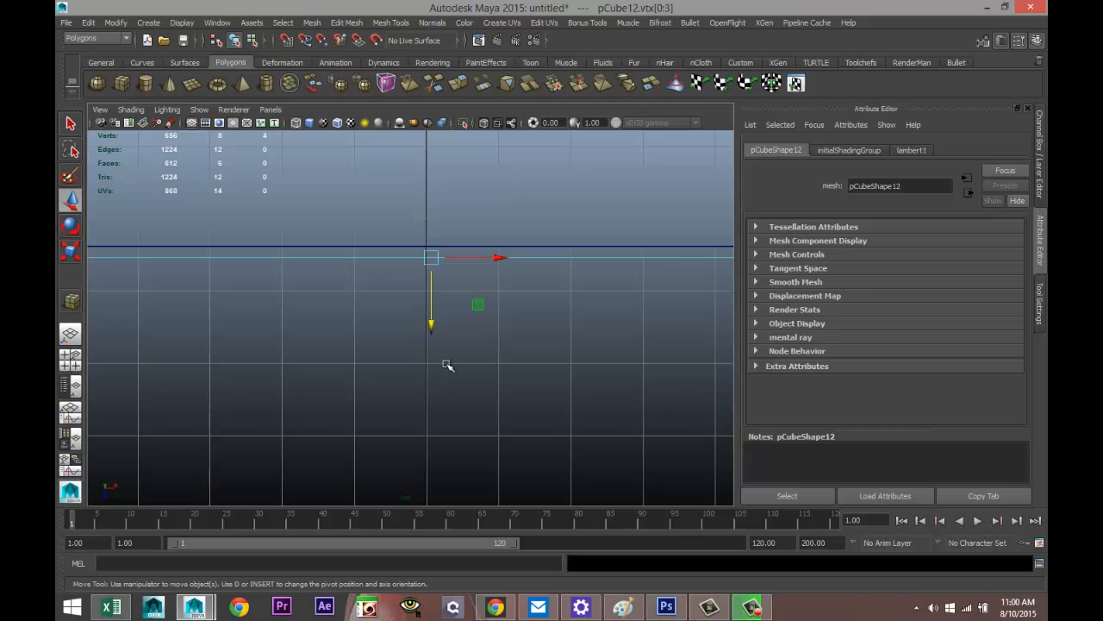
Step: In the front view, lower the whole lid slab to Y 4.736 so it rests on the top frame
{"action": "left_click", "coordinate": [70, 358]}
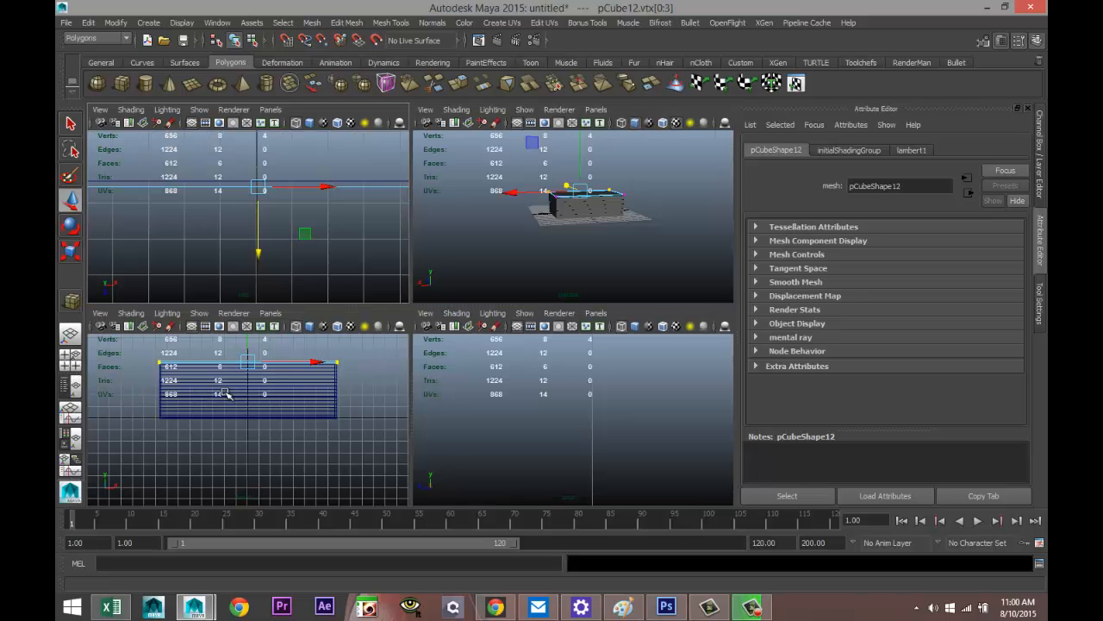
{"action": "key", "text": "space"}
{"action": "scroll", "coordinate": [369, 370], "scroll_direction": "up", "scroll_amount": 2}
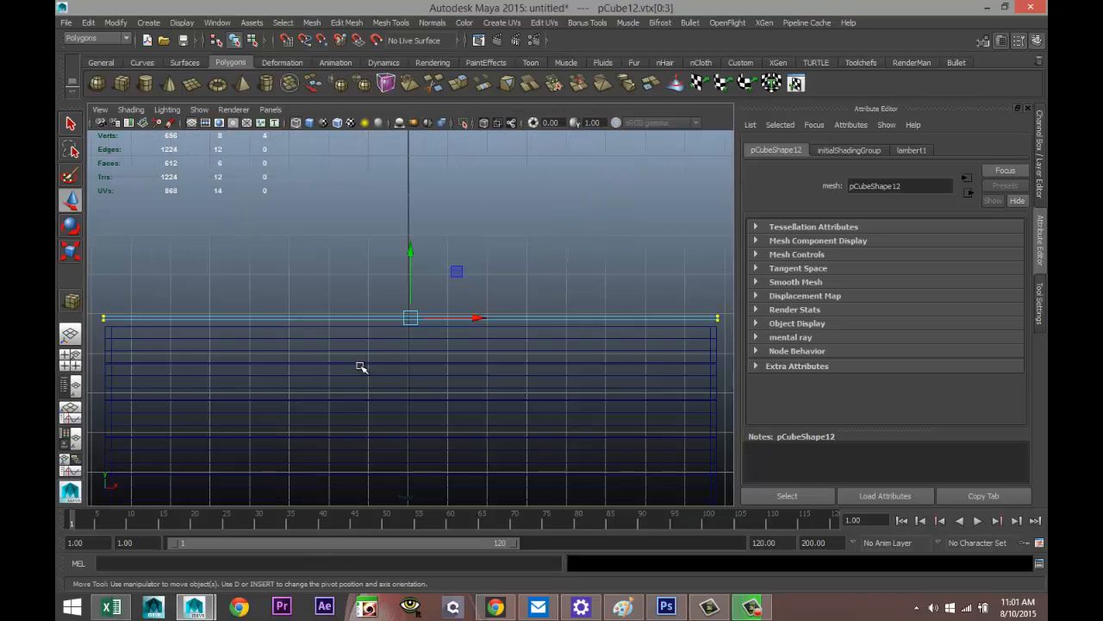
{"action": "right_click_drag", "start_coordinate": [315, 321], "coordinate": [349, 293]}
{"action": "left_click", "coordinate": [343, 317]}
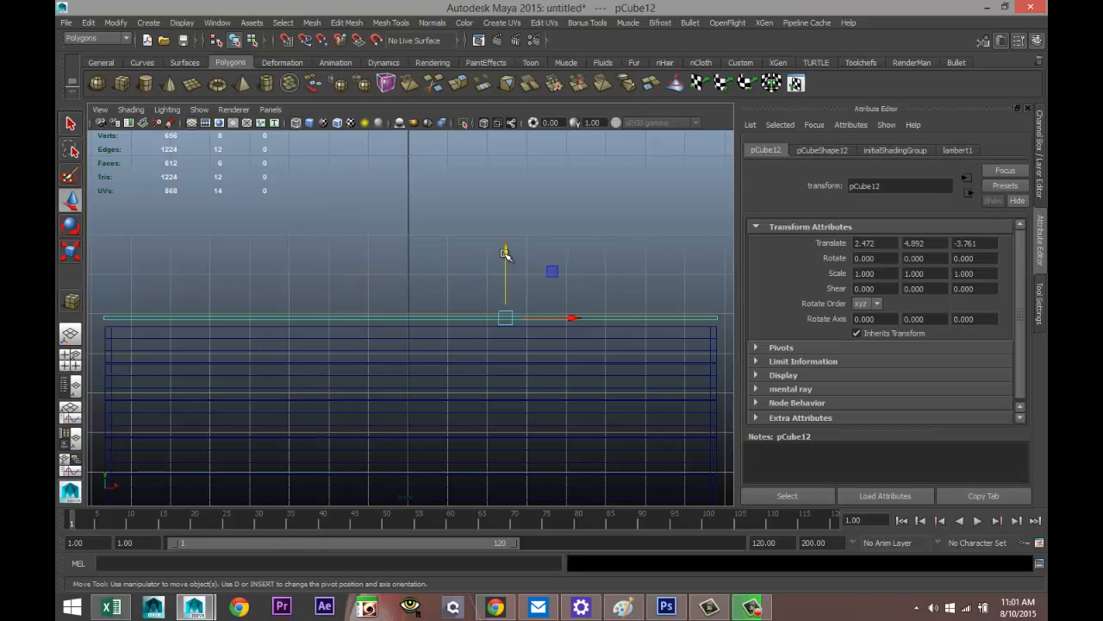
{"action": "left_click_drag", "start_coordinate": [505, 253], "coordinate": [506, 259]}
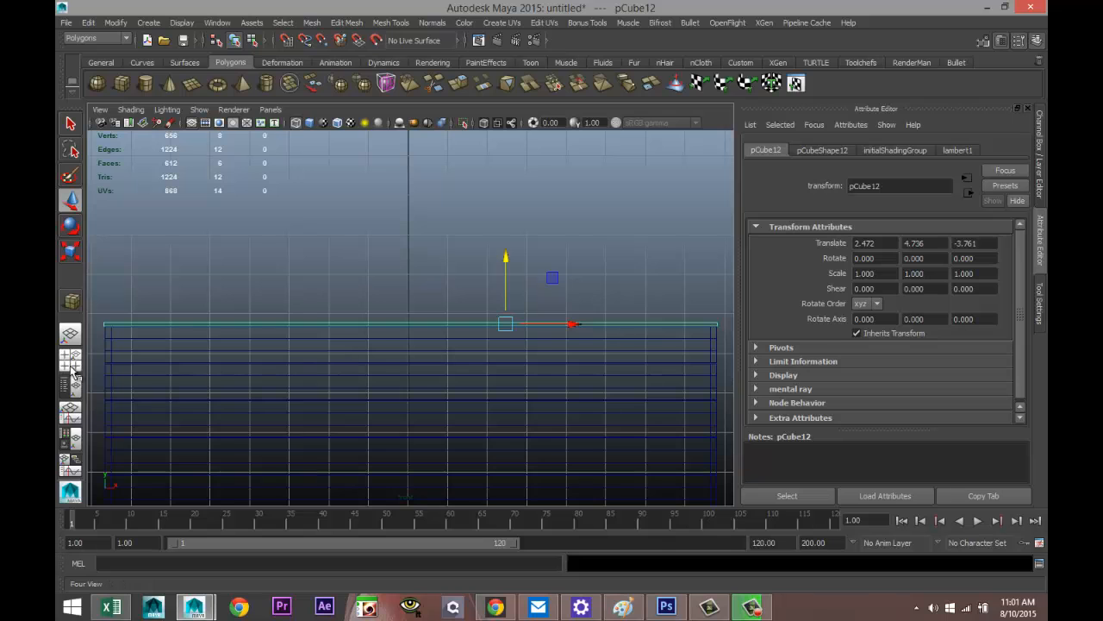
Step: In the perspective view, select the top frame together with the lid slab and raise both until the lid is at Y 5.973
{"action": "left_click", "coordinate": [99, 356]}
{"action": "key", "text": "space"}
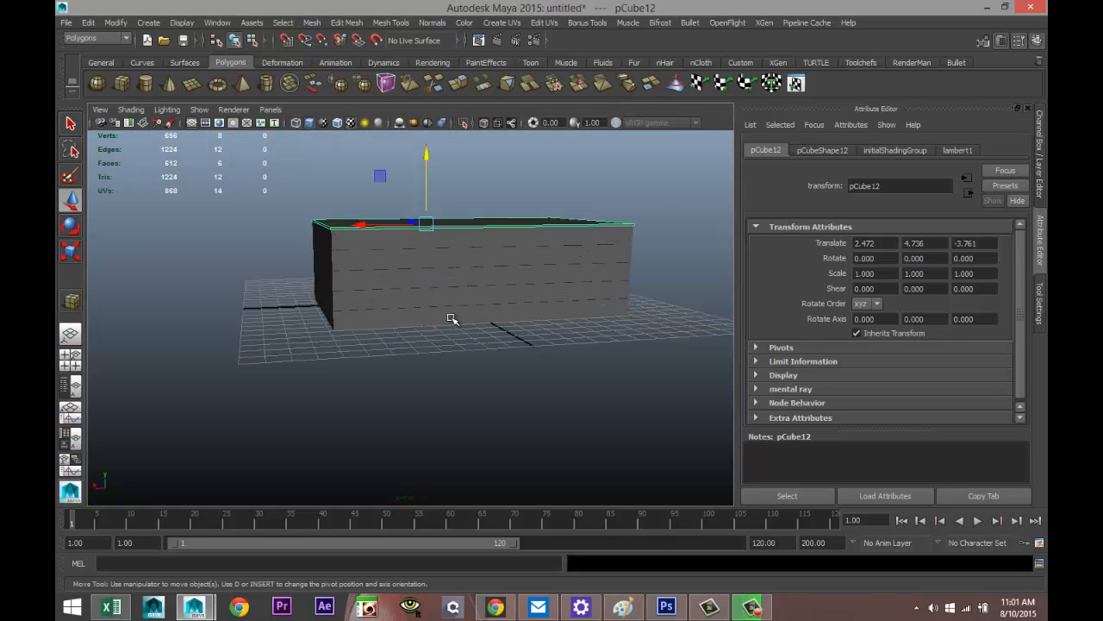
{"action": "left_click_drag", "start_coordinate": [407, 399], "coordinate": [414, 456], "text": "alt"}
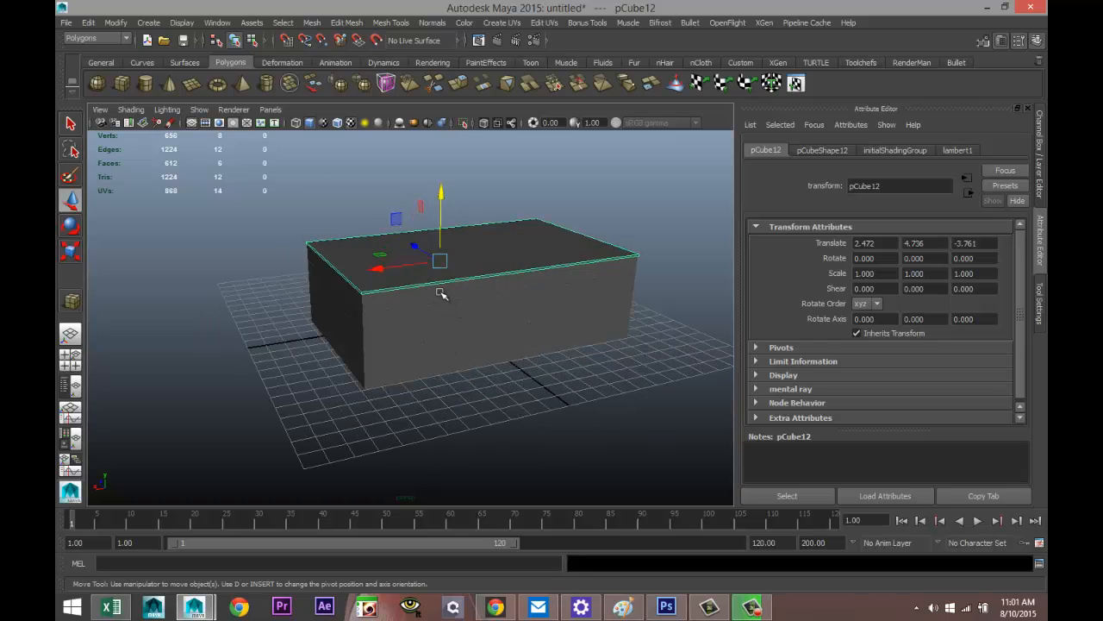
{"action": "left_click", "coordinate": [477, 285]}
{"action": "left_click", "coordinate": [510, 247], "text": "shift"}
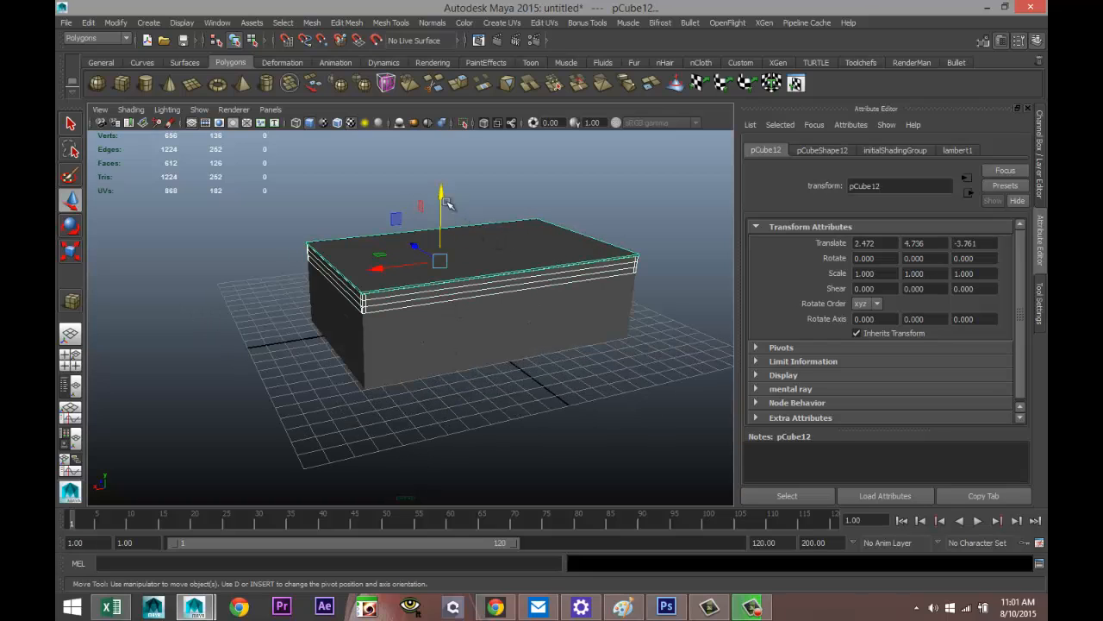
{"action": "left_click_drag", "start_coordinate": [441, 193], "coordinate": [443, 169]}
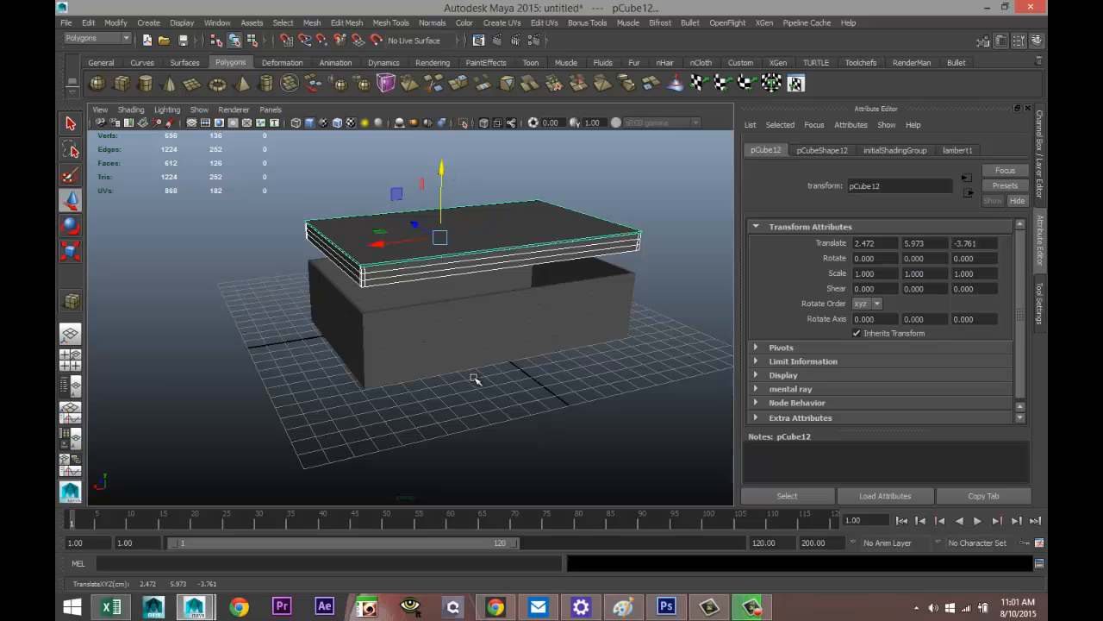
Step: Create a small, thin upright polygon cube on the grid in front of the box
{"action": "mouse_move", "coordinate": [473, 377]}
{"action": "left_mouse_down", "text": "alt"}
{"action": "mouse_move", "coordinate": [490, 353]}
{"action": "mouse_move", "coordinate": [500, 374]}
{"action": "mouse_move", "coordinate": [517, 361]}
{"action": "mouse_move", "coordinate": [523, 370]}
{"action": "mouse_move", "coordinate": [483, 379]}
{"action": "left_mouse_up", "text": "alt"}
{"action": "middle_click_drag", "start_coordinate": [483, 380], "coordinate": [434, 385], "text": "alt"}
{"action": "left_click_drag", "start_coordinate": [434, 384], "coordinate": [544, 394], "text": "alt"}
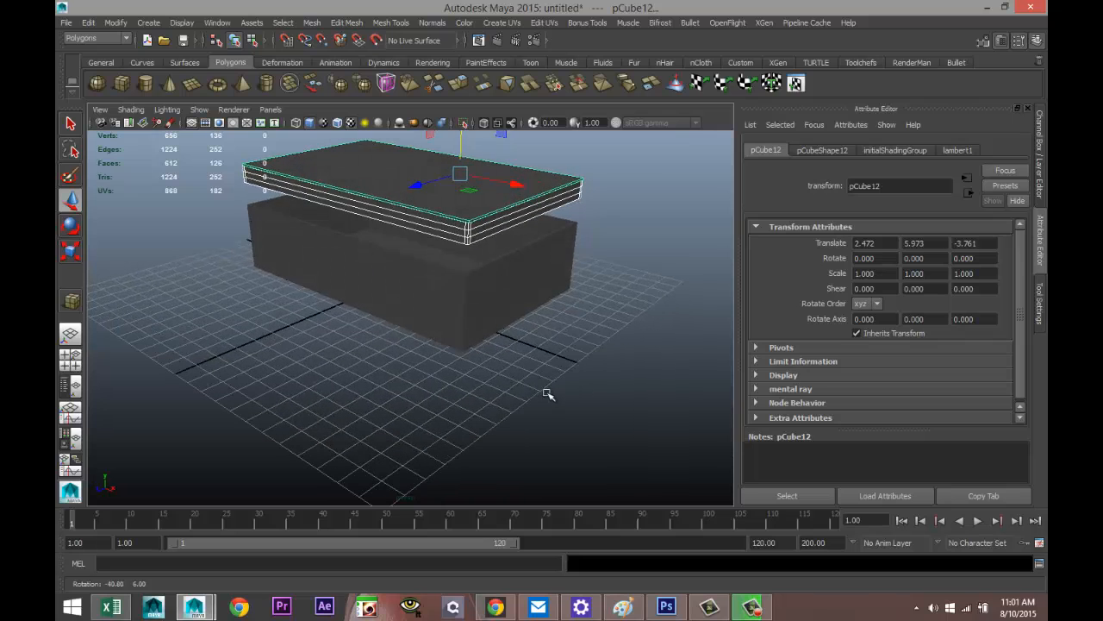
{"action": "left_click", "coordinate": [124, 91]}
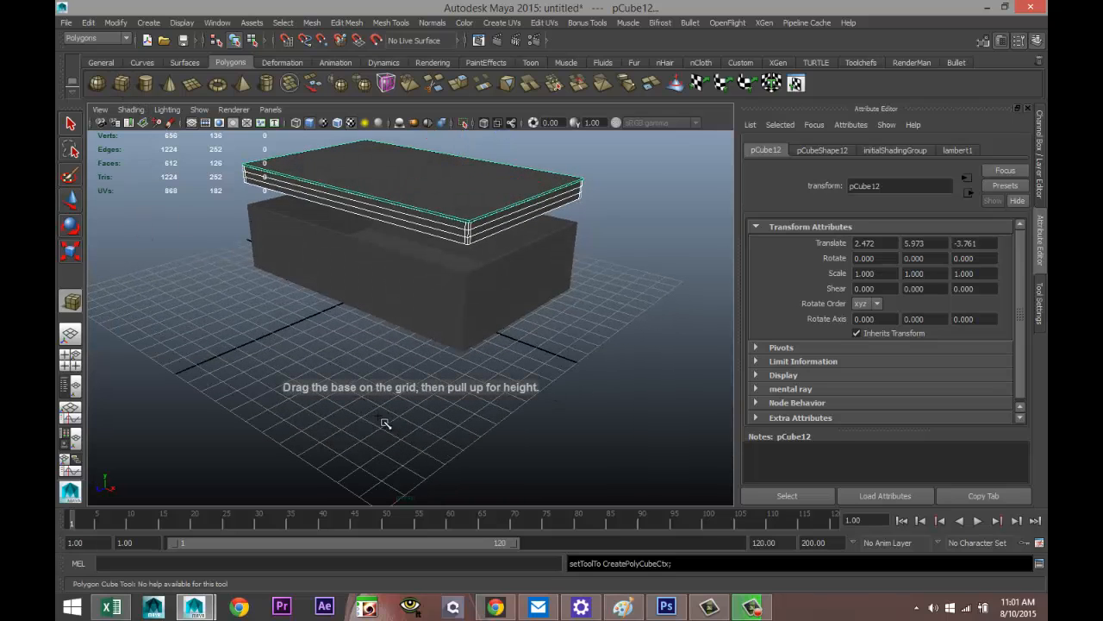
{"action": "left_click_drag", "start_coordinate": [389, 424], "coordinate": [402, 435]}
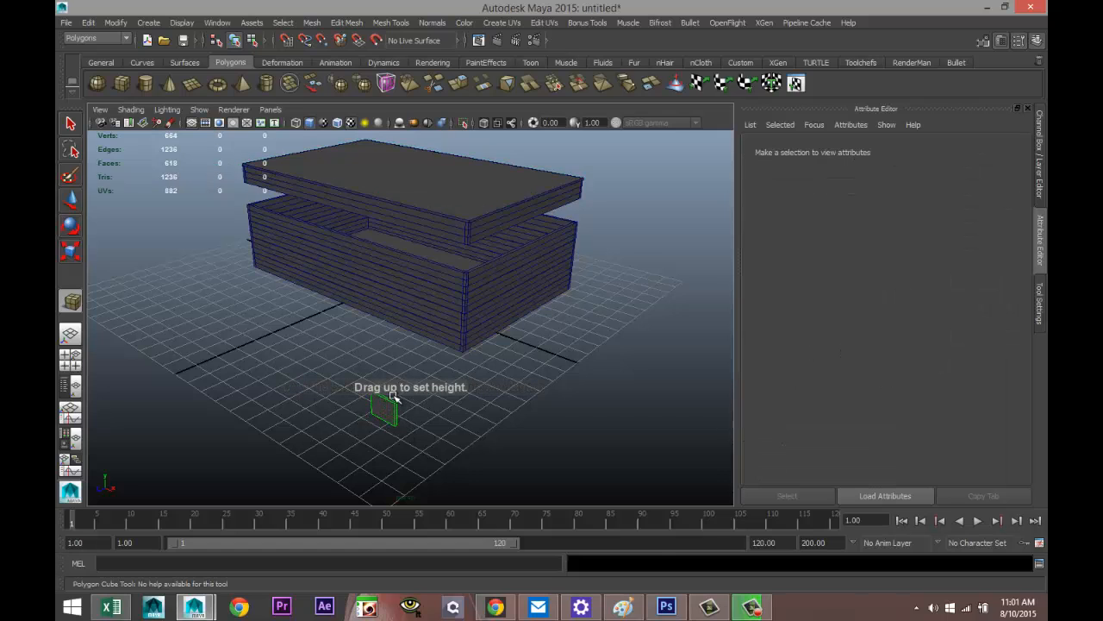
{"action": "left_click_drag", "start_coordinate": [394, 396], "coordinate": [387, 398]}
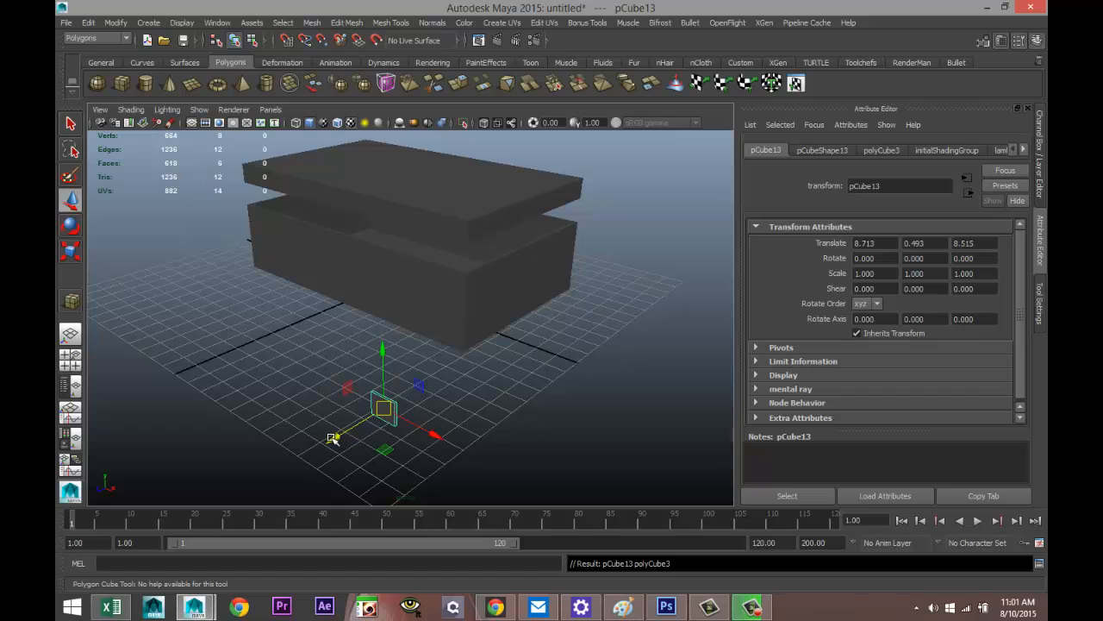
Step: Move the small upright plate to X 4.481, Y 3.058, Z 2.590, against the box's front wall
{"action": "left_click_drag", "start_coordinate": [333, 438], "coordinate": [448, 343]}
{"action": "left_click_drag", "start_coordinate": [399, 258], "coordinate": [409, 190]}
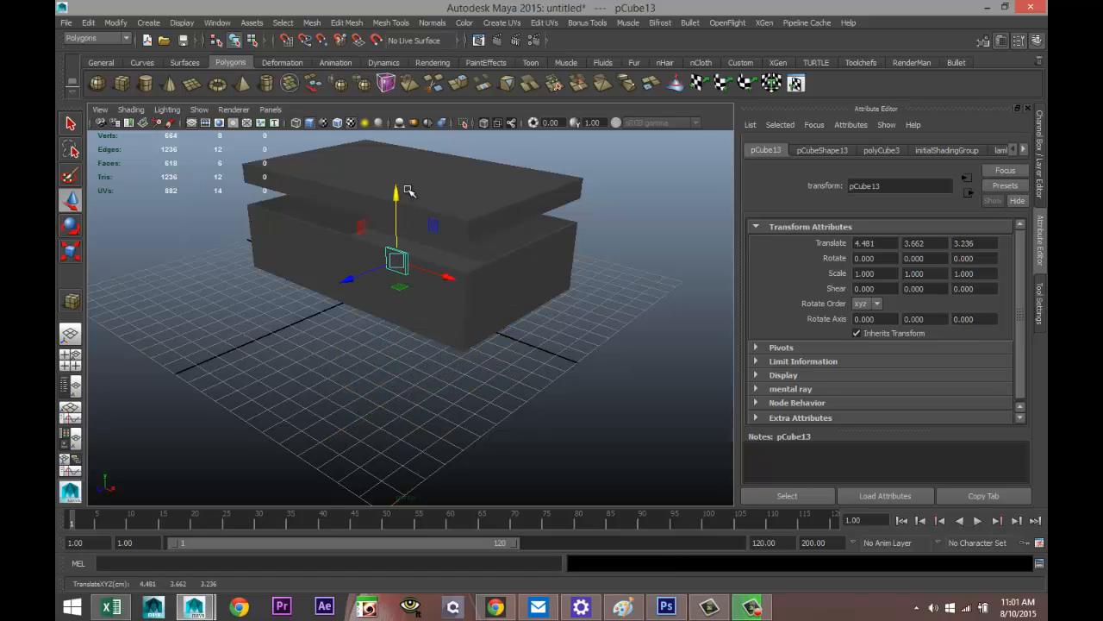
{"action": "key", "text": "f"}
{"action": "scroll", "coordinate": [395, 416], "scroll_direction": "down", "scroll_amount": 3}
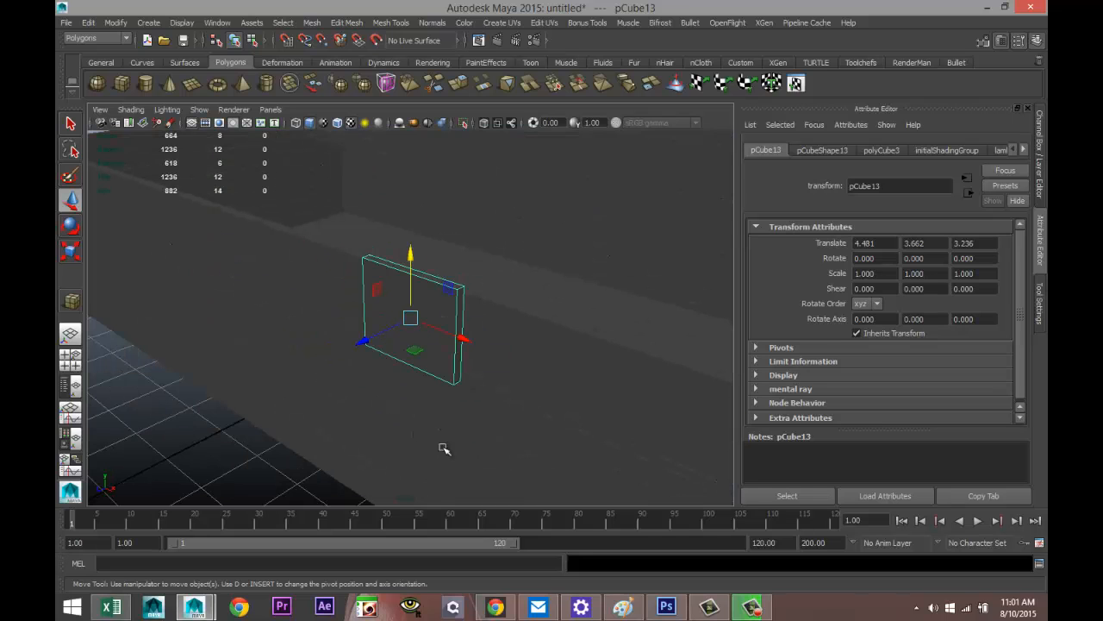
{"action": "left_click_drag", "start_coordinate": [446, 446], "coordinate": [406, 362], "text": "alt"}
{"action": "left_click_drag", "start_coordinate": [443, 231], "coordinate": [458, 290]}
{"action": "left_click_drag", "start_coordinate": [229, 361], "coordinate": [259, 381], "text": "alt"}
{"action": "mouse_move", "coordinate": [261, 381]}
{"action": "middle_mouse_down", "text": "alt"}
{"action": "mouse_move", "coordinate": [293, 409]}
{"action": "mouse_move", "coordinate": [288, 384]}
{"action": "middle_mouse_up", "text": "alt"}
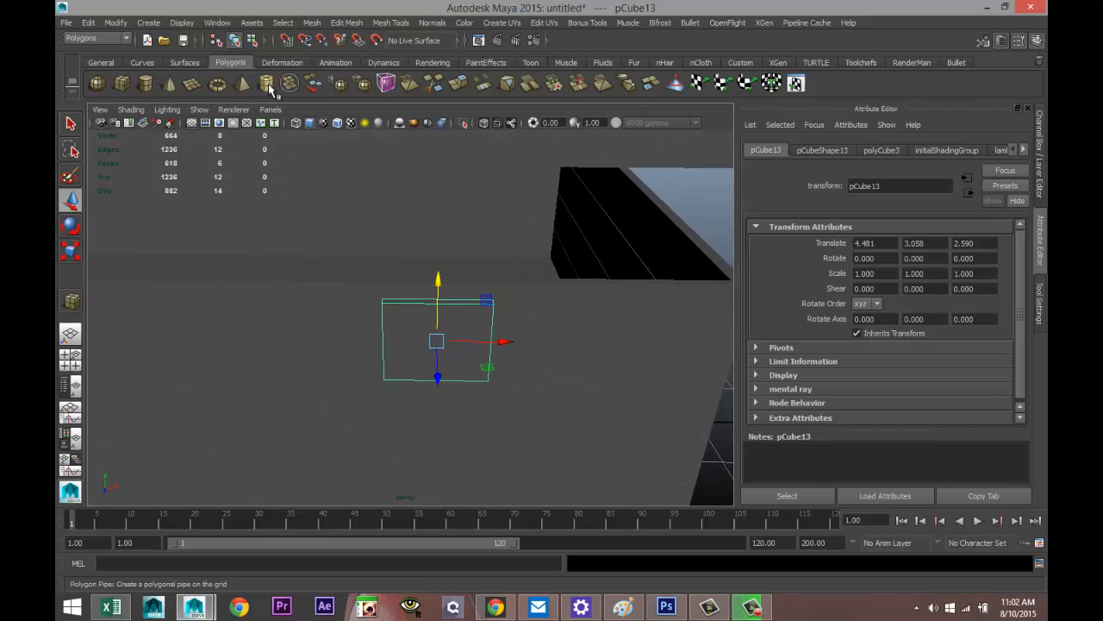
Step: Create a polygon pipe in front of the box and scale it uniformly to 0.080
{"action": "left_click", "coordinate": [265, 83]}
{"action": "scroll", "coordinate": [342, 345], "scroll_direction": "down", "scroll_amount": 4}
{"action": "left_click_drag", "start_coordinate": [385, 423], "coordinate": [381, 375], "text": "alt"}
{"action": "left_click", "coordinate": [361, 450]}
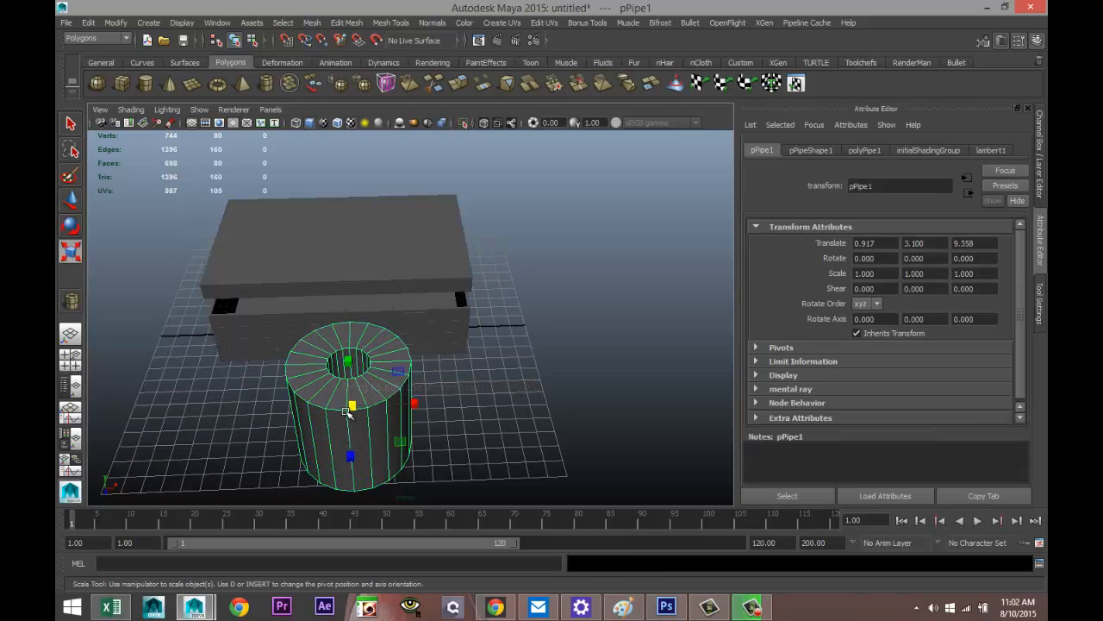
{"action": "left_click_drag", "start_coordinate": [350, 409], "coordinate": [261, 411]}
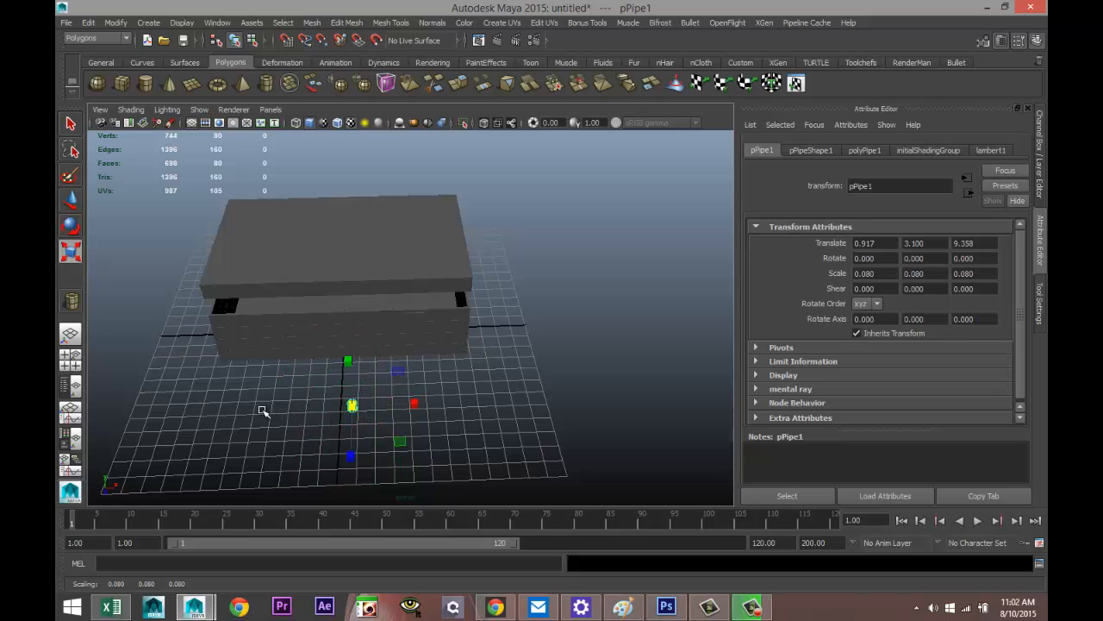
Step: Set the pipe's axis subdivisions to 30
{"action": "key", "text": "f"}
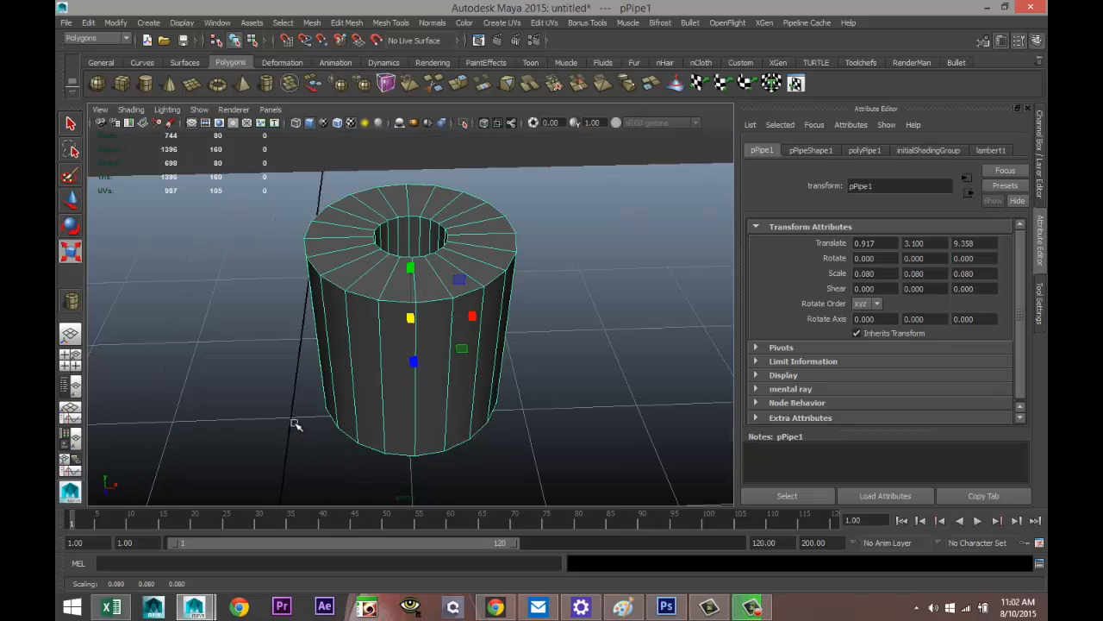
{"action": "left_click", "coordinate": [863, 150]}
{"action": "left_click", "coordinate": [875, 295]}
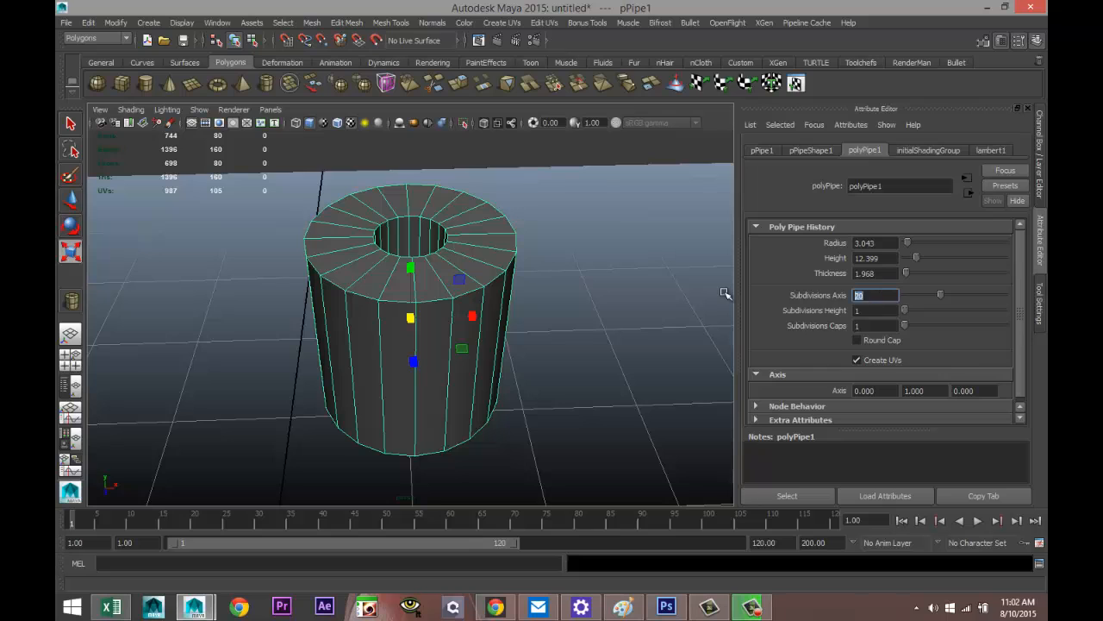
{"action": "key", "text": "Return"}
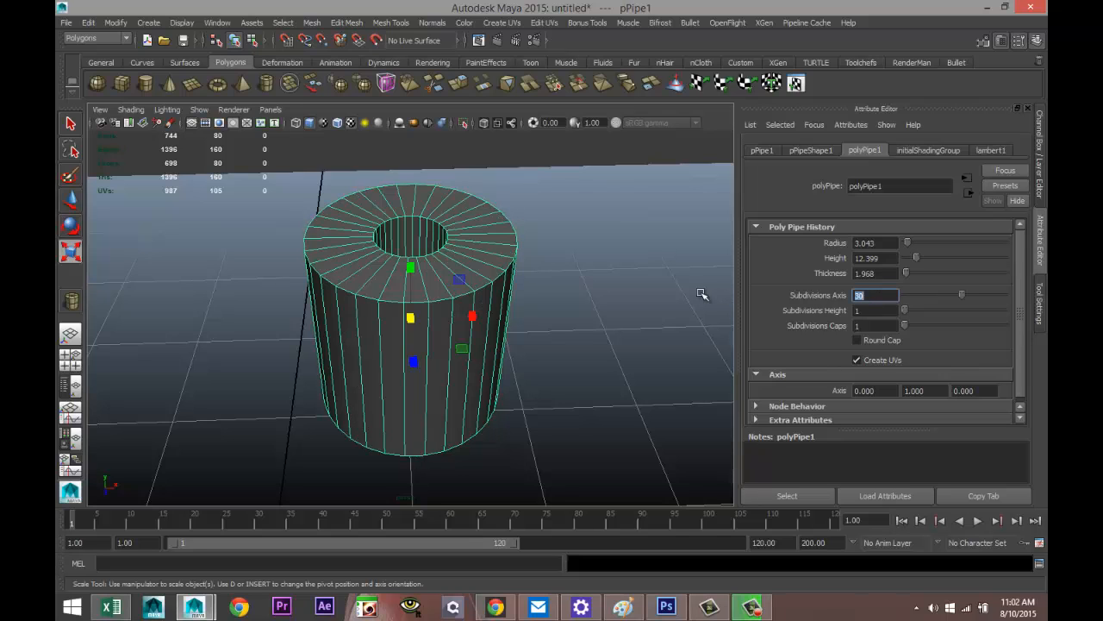
{"action": "left_click", "coordinate": [601, 330]}
{"action": "left_click", "coordinate": [492, 291]}
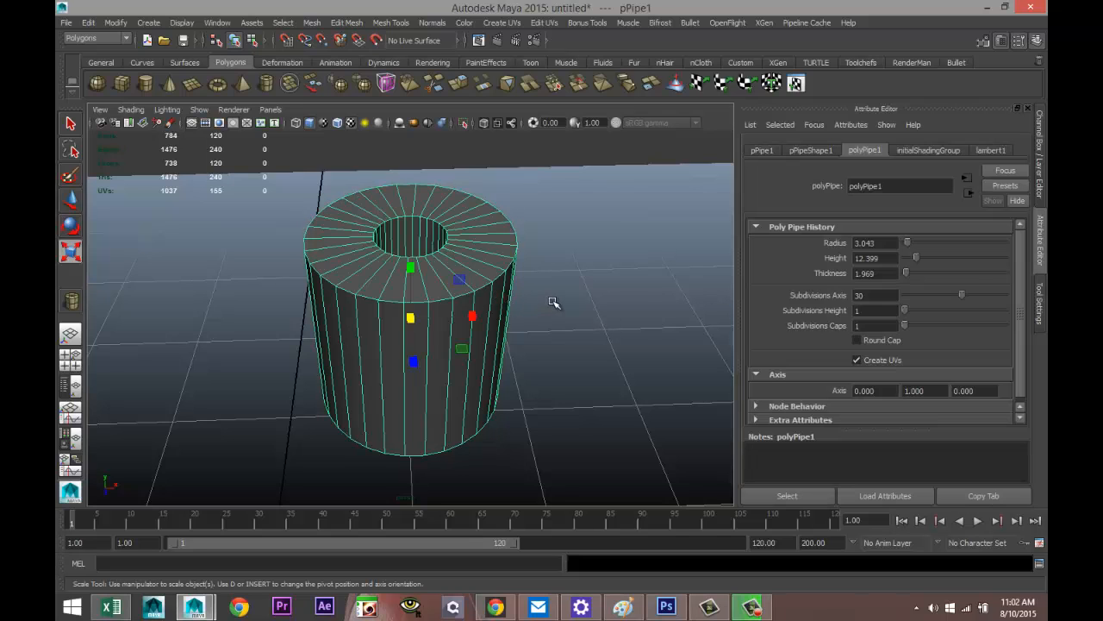
Step: Rotate the pipe to exactly -90 degrees about Z so that it lies horizontally
{"action": "key", "text": "e"}
{"action": "left_click_drag", "start_coordinate": [389, 272], "coordinate": [472, 285]}
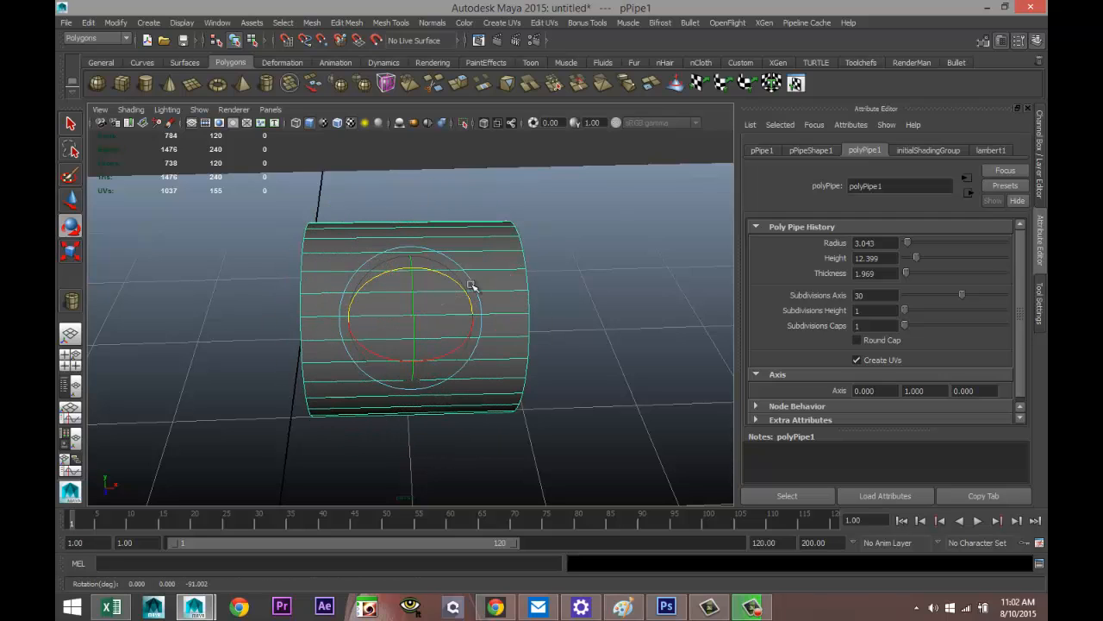
{"action": "left_click", "coordinate": [762, 151]}
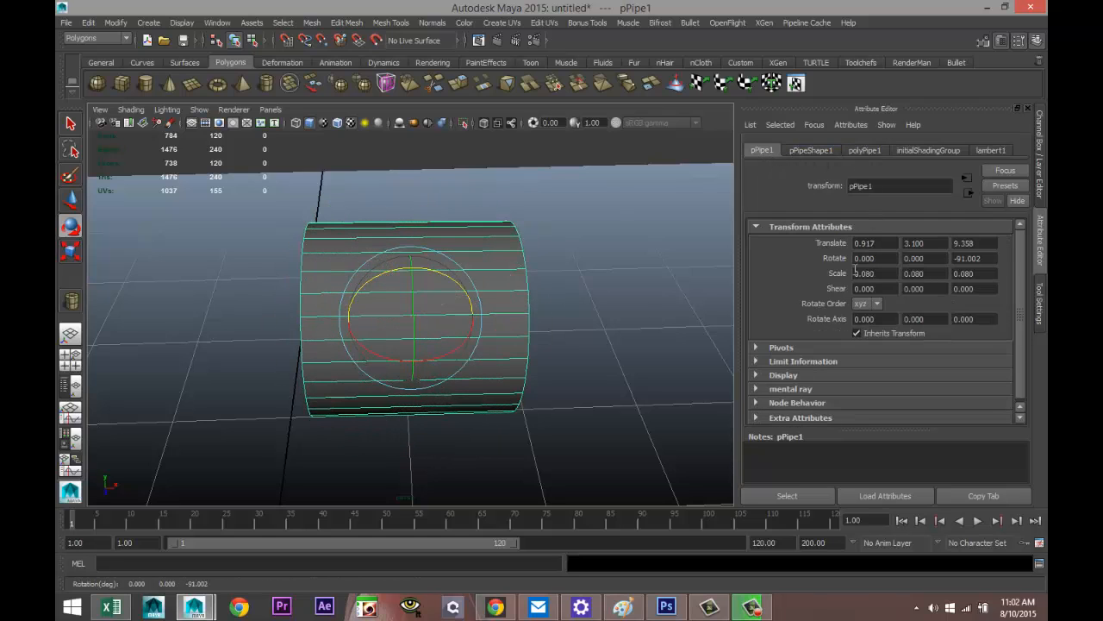
{"action": "left_click", "coordinate": [974, 259]}
{"action": "type", "text": "-90"}
{"action": "key", "text": "Return"}
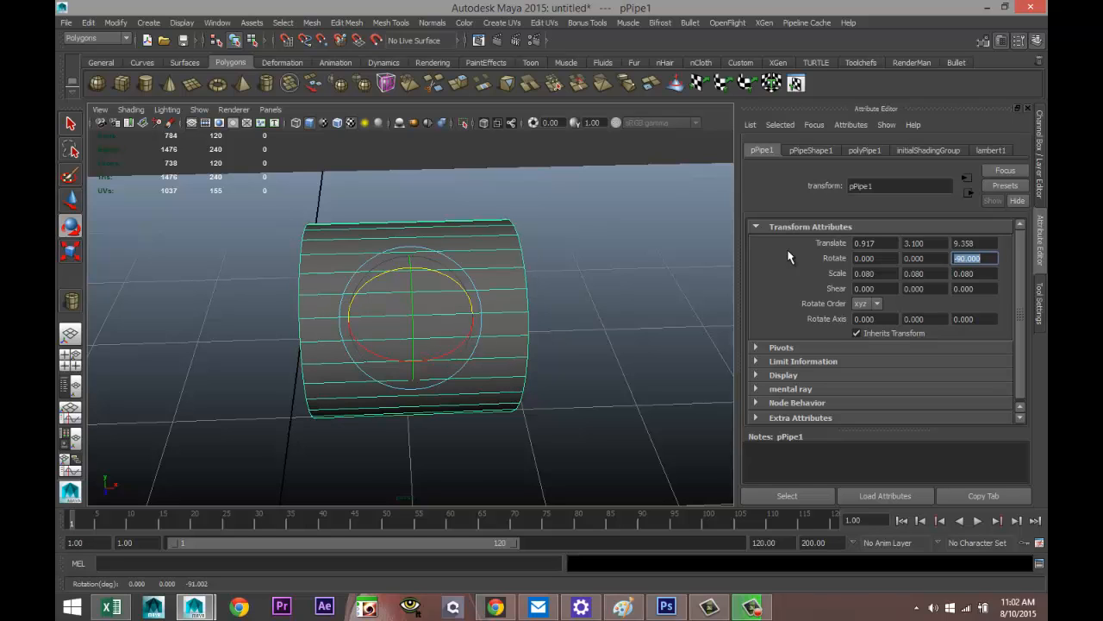
Step: In the front view, move the pipe to X 4.140, Y 3.797, directly above the small plate's left end
{"action": "left_click", "coordinate": [591, 360]}
{"action": "scroll", "coordinate": [591, 360], "scroll_direction": "down", "scroll_amount": 3}
{"action": "left_click_drag", "start_coordinate": [554, 375], "coordinate": [552, 345], "text": "alt"}
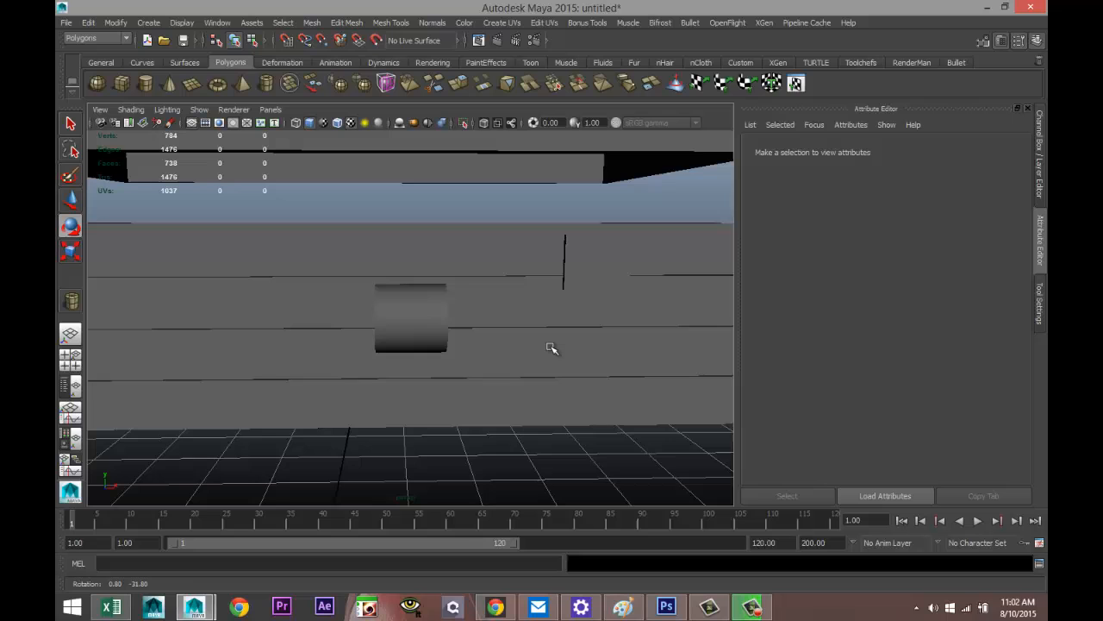
{"action": "left_click", "coordinate": [83, 362]}
{"action": "key", "text": "space"}
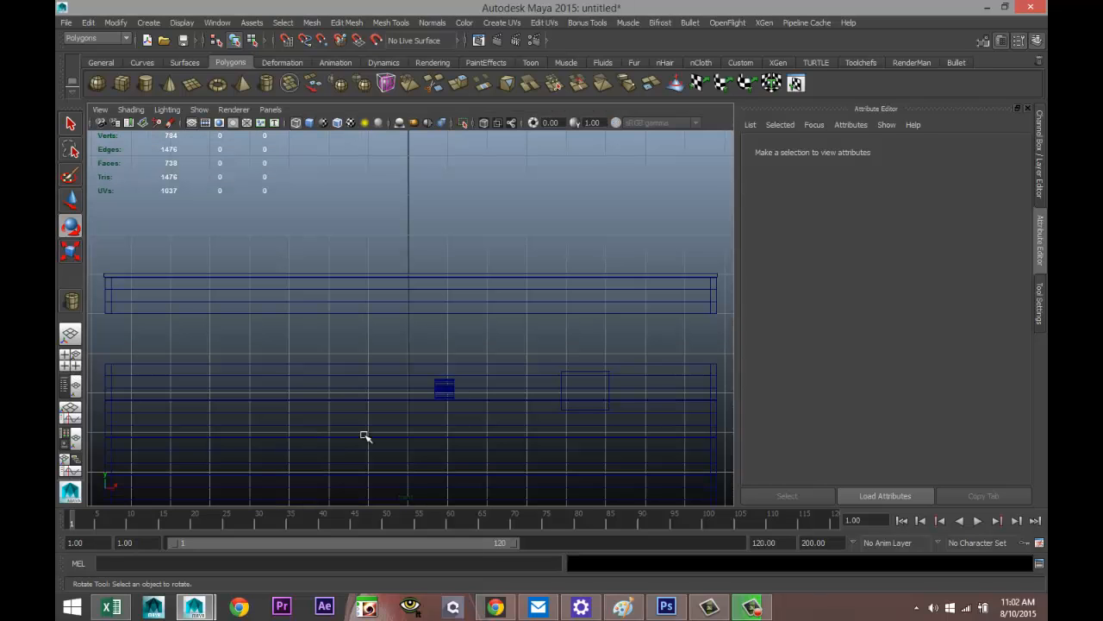
{"action": "left_click", "coordinate": [445, 386]}
{"action": "key", "text": "w"}
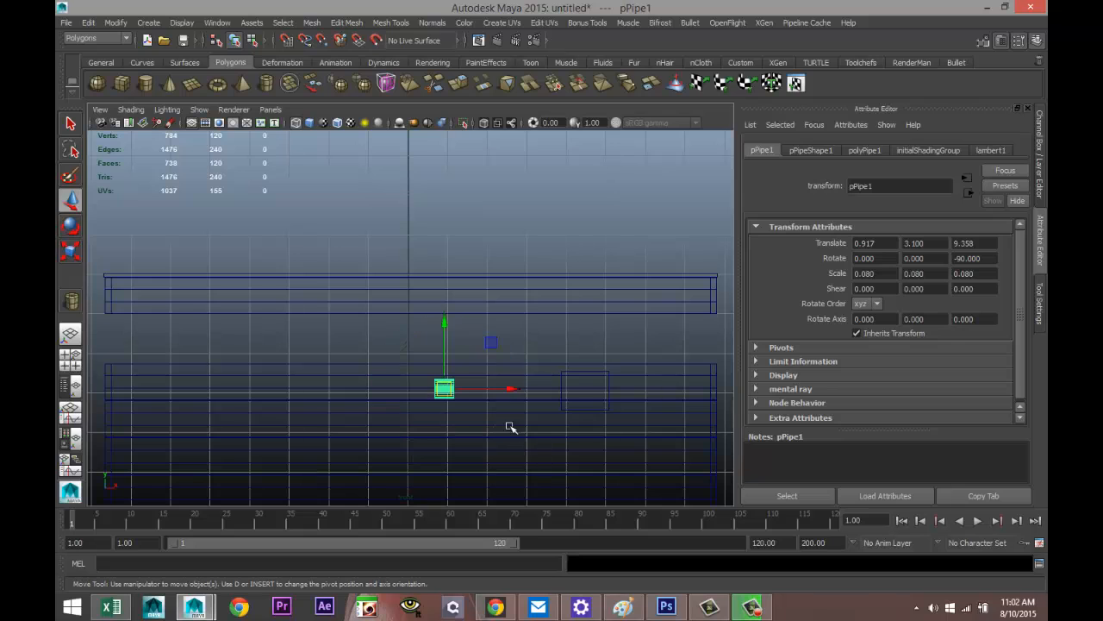
{"action": "left_click_drag", "start_coordinate": [515, 394], "coordinate": [638, 395]}
{"action": "key", "text": "f"}
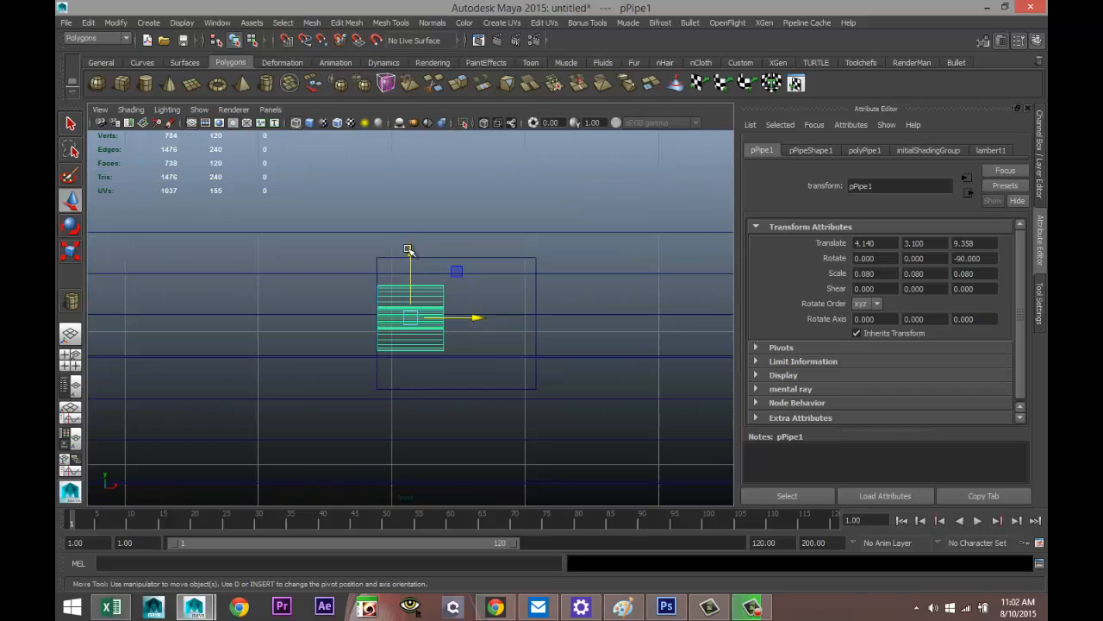
{"action": "left_click_drag", "start_coordinate": [408, 250], "coordinate": [399, 156]}
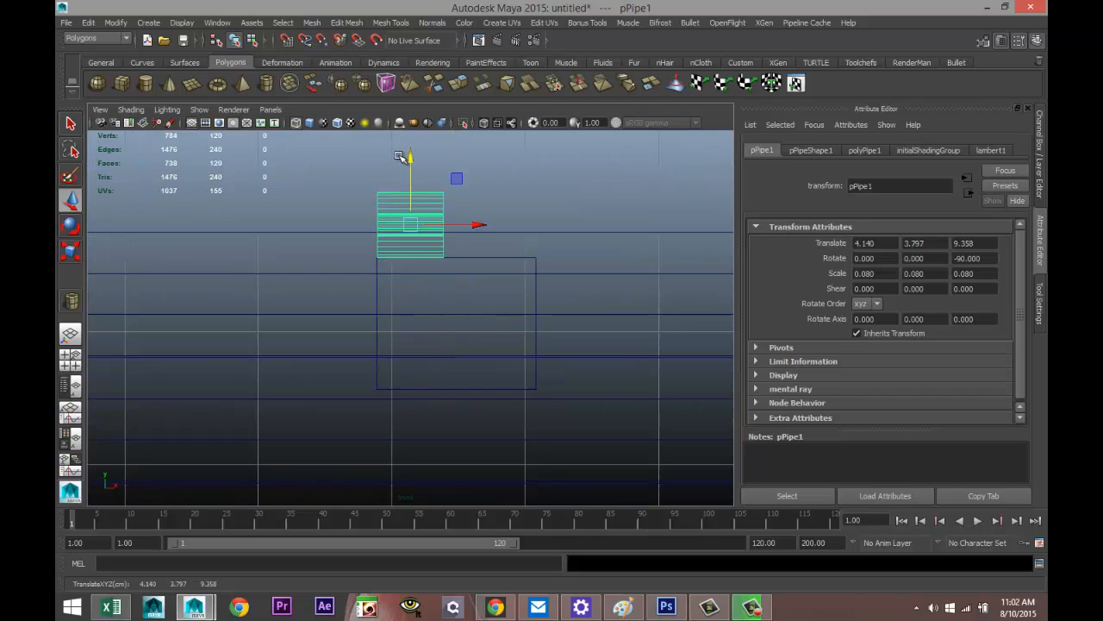
Step: Scale the pipe uniformly to 0.025, and stretch it along X to about a third of the plate's width
{"action": "key", "text": "r"}
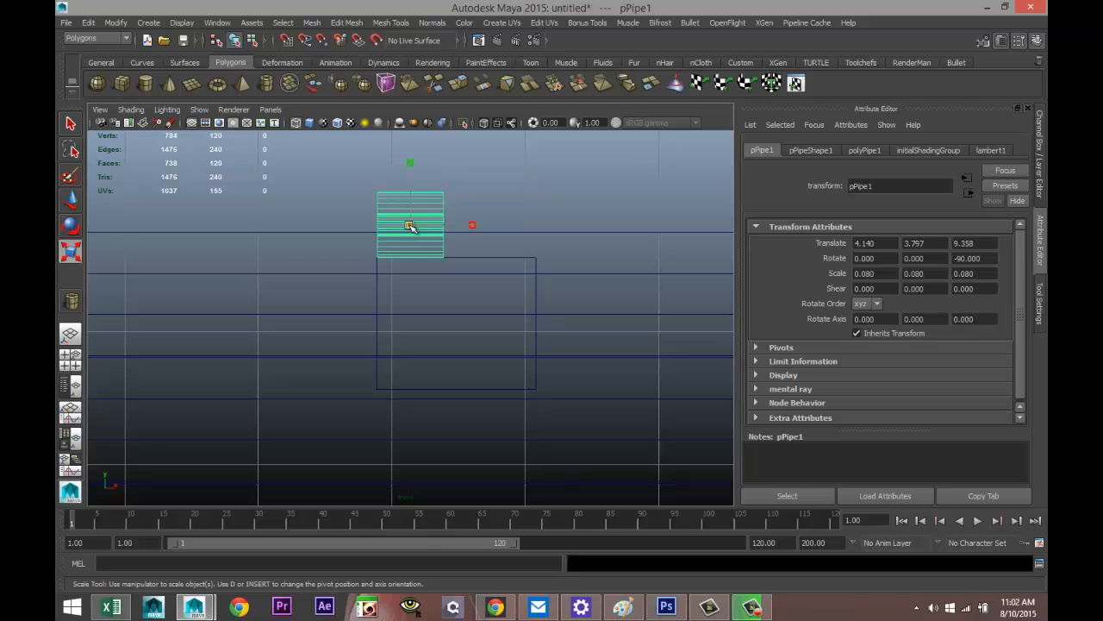
{"action": "left_click_drag", "start_coordinate": [409, 225], "coordinate": [371, 230]}
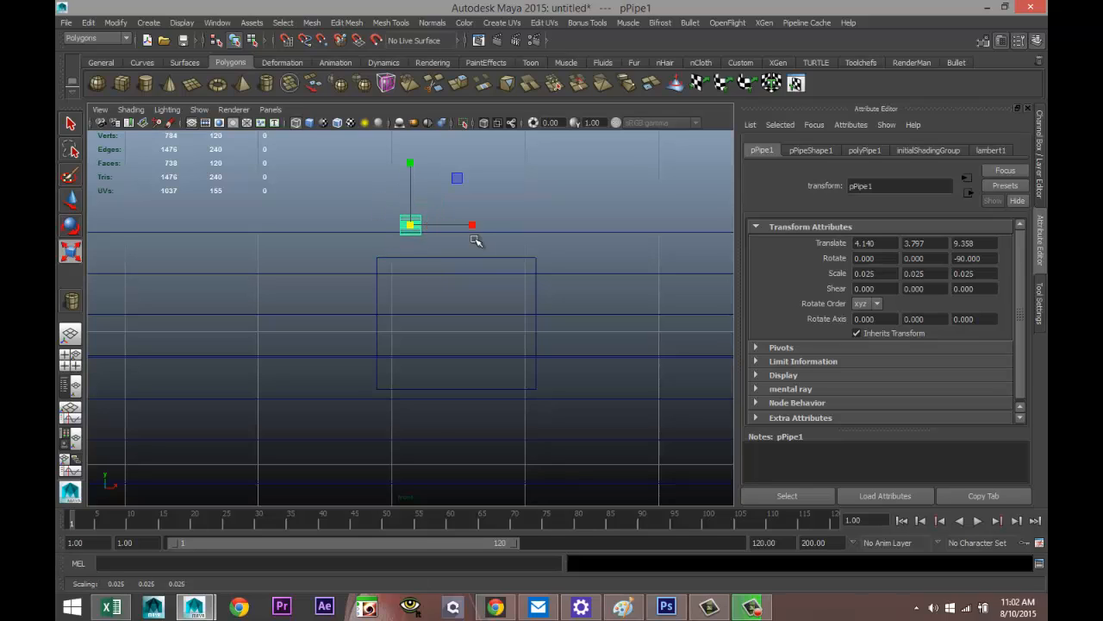
{"action": "left_click_drag", "start_coordinate": [477, 225], "coordinate": [573, 227]}
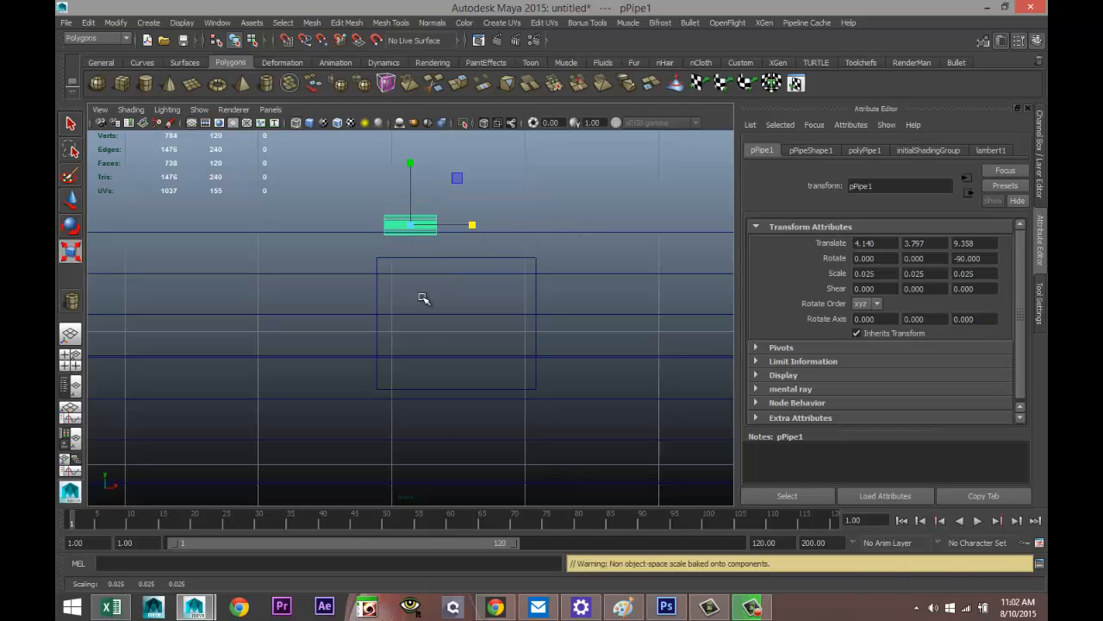
Step: Seat the pipe on the plate's upper left corner at X 4.089, Y 3.632, and place a duplicate at X 4.879 over the right corner
{"action": "key", "text": "w"}
{"action": "left_click_drag", "start_coordinate": [411, 163], "coordinate": [413, 181]}
{"action": "left_click_drag", "start_coordinate": [480, 249], "coordinate": [475, 248]}
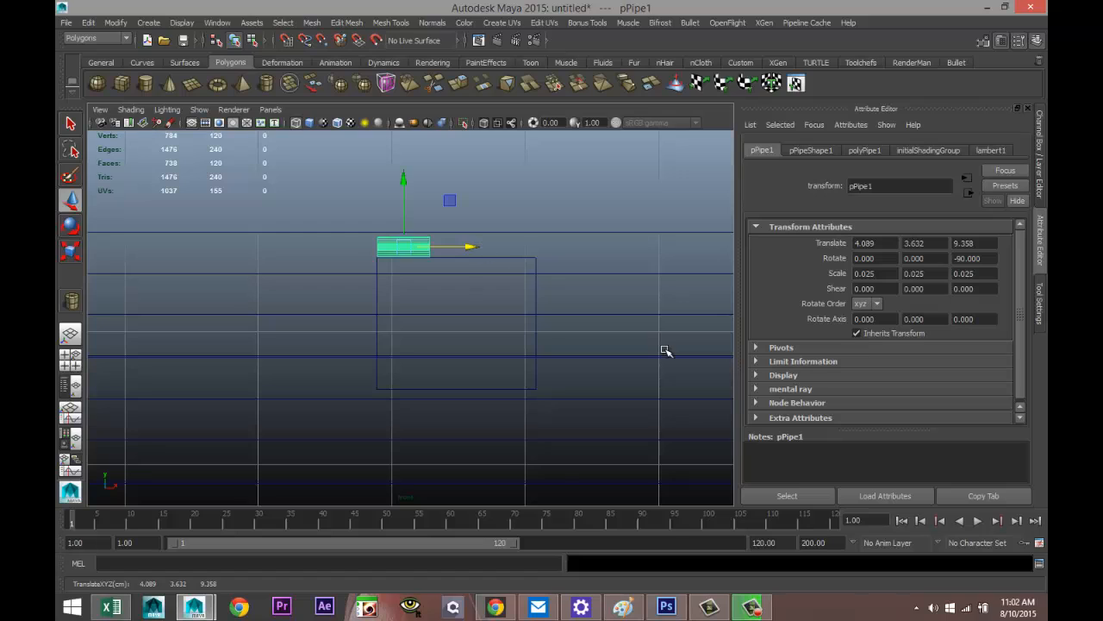
{"action": "key", "text": "ctrl+d"}
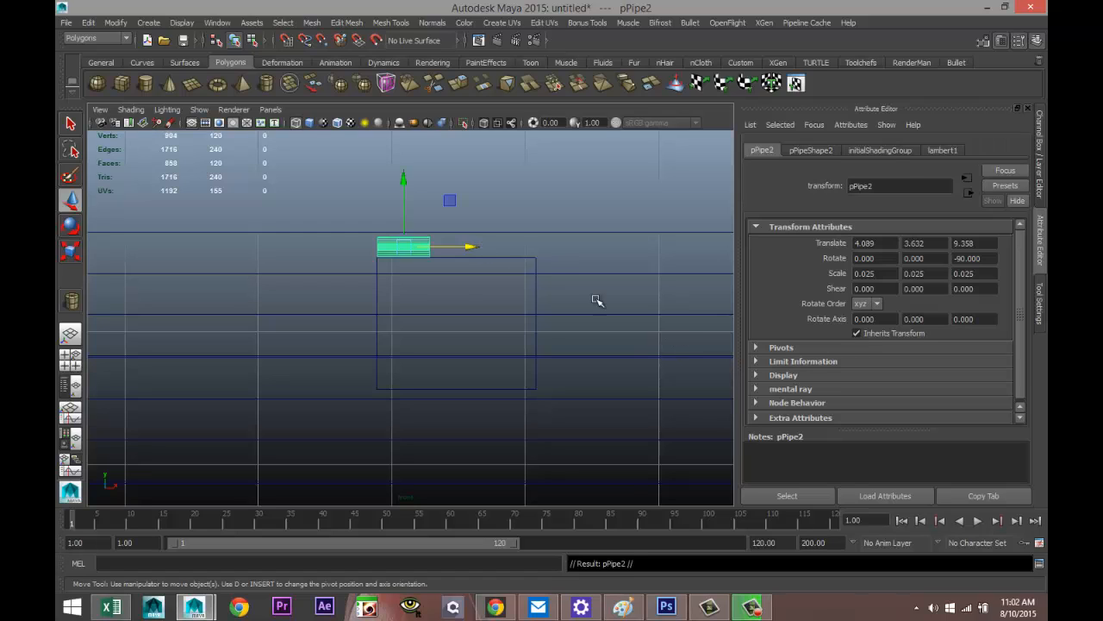
{"action": "left_click_drag", "start_coordinate": [473, 247], "coordinate": [579, 255]}
Step: In the perspective view, pull the small plate away from the box wall to Z 9.381, beneath the two pipes
{"action": "left_click", "coordinate": [73, 361]}
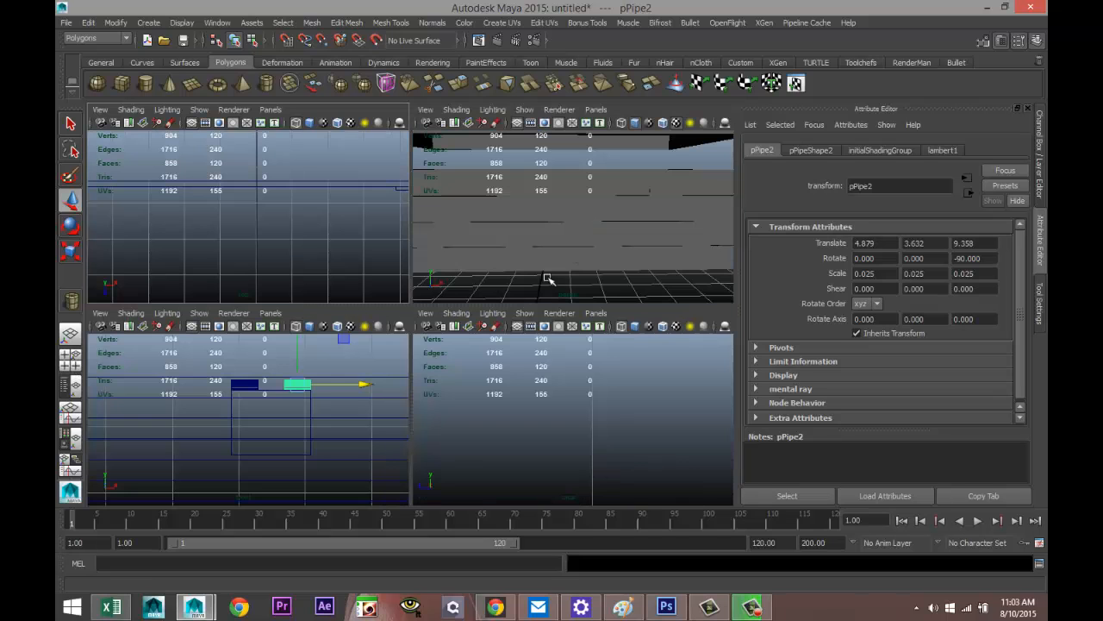
{"action": "key", "text": "space"}
{"action": "key", "text": "f"}
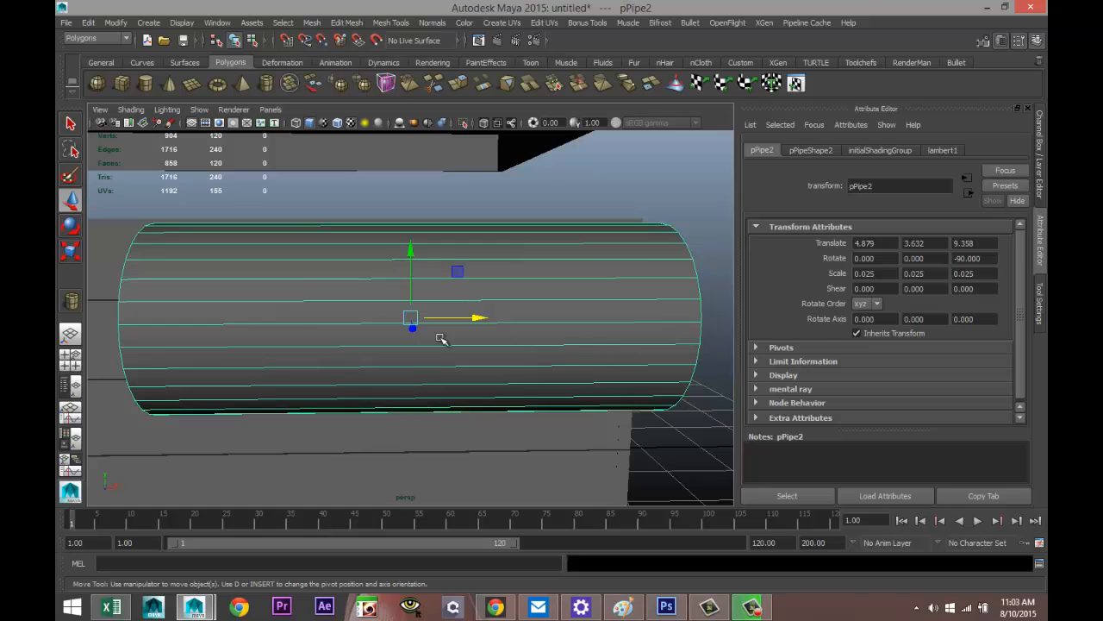
{"action": "scroll", "coordinate": [599, 394], "scroll_direction": "down", "scroll_amount": 4}
{"action": "left_click_drag", "start_coordinate": [598, 394], "coordinate": [436, 396], "text": "alt"}
{"action": "middle_click_drag", "start_coordinate": [436, 396], "coordinate": [278, 363], "text": "alt"}
{"action": "scroll", "coordinate": [456, 401], "scroll_direction": "down", "scroll_amount": 5}
{"action": "scroll", "coordinate": [456, 401], "scroll_direction": "down", "scroll_amount": 3}
{"action": "left_click", "coordinate": [659, 305]}
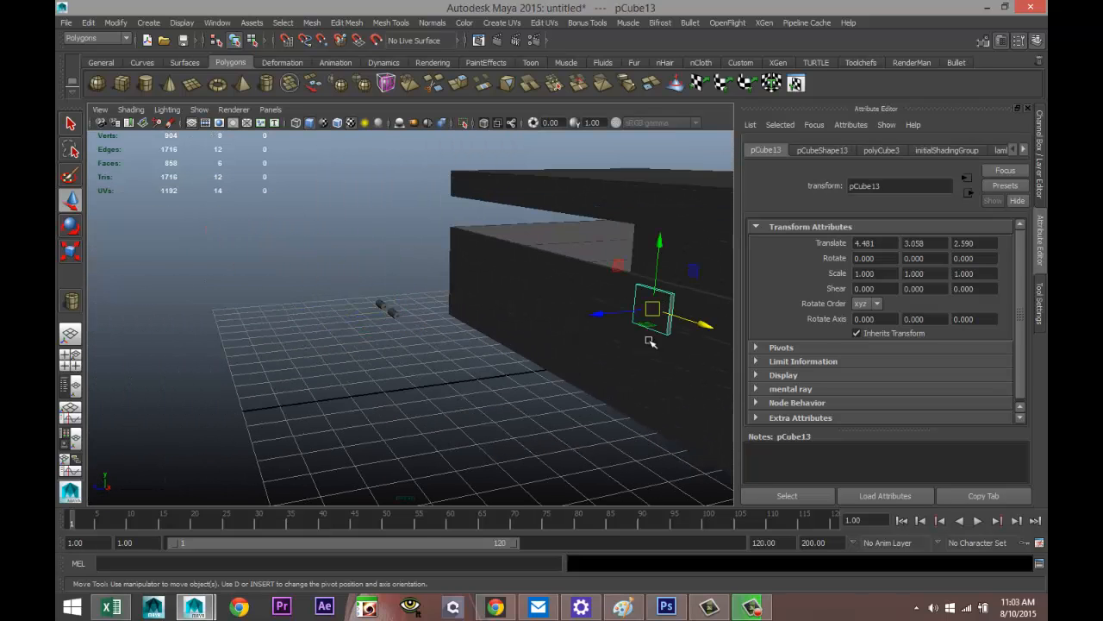
{"action": "left_click_drag", "start_coordinate": [596, 314], "coordinate": [315, 369]}
Step: In the top view, center the plate's thickness on the two pipes at Z 9.355
{"action": "left_click", "coordinate": [79, 367]}
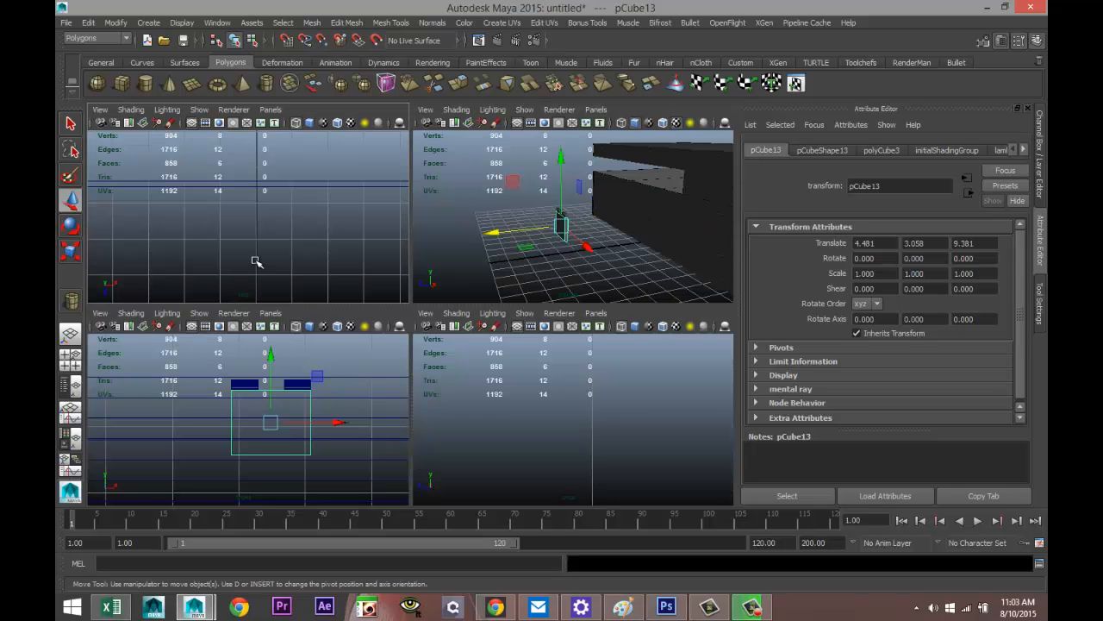
{"action": "key", "text": "space"}
{"action": "key", "text": "f"}
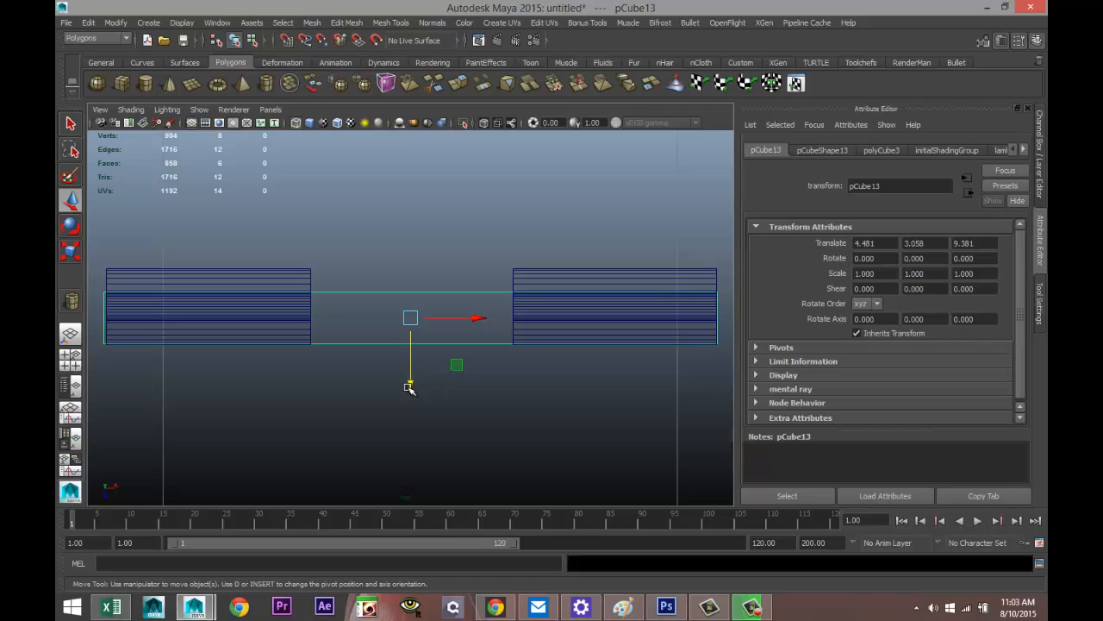
{"action": "left_click_drag", "start_coordinate": [409, 387], "coordinate": [416, 377]}
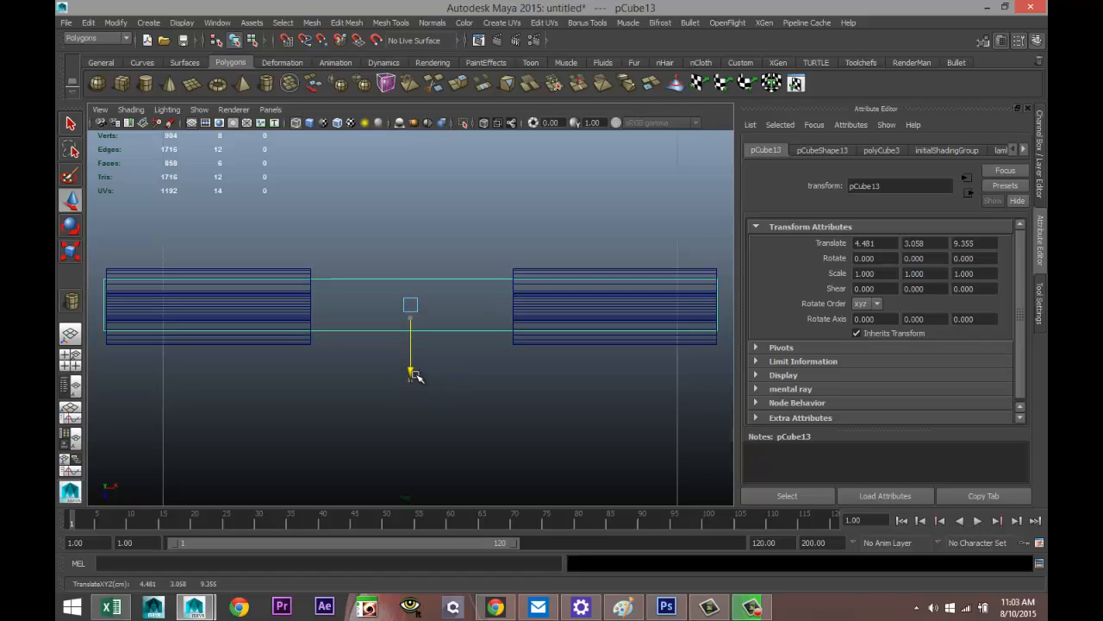
{"action": "left_click_drag", "start_coordinate": [416, 376], "coordinate": [416, 376]}
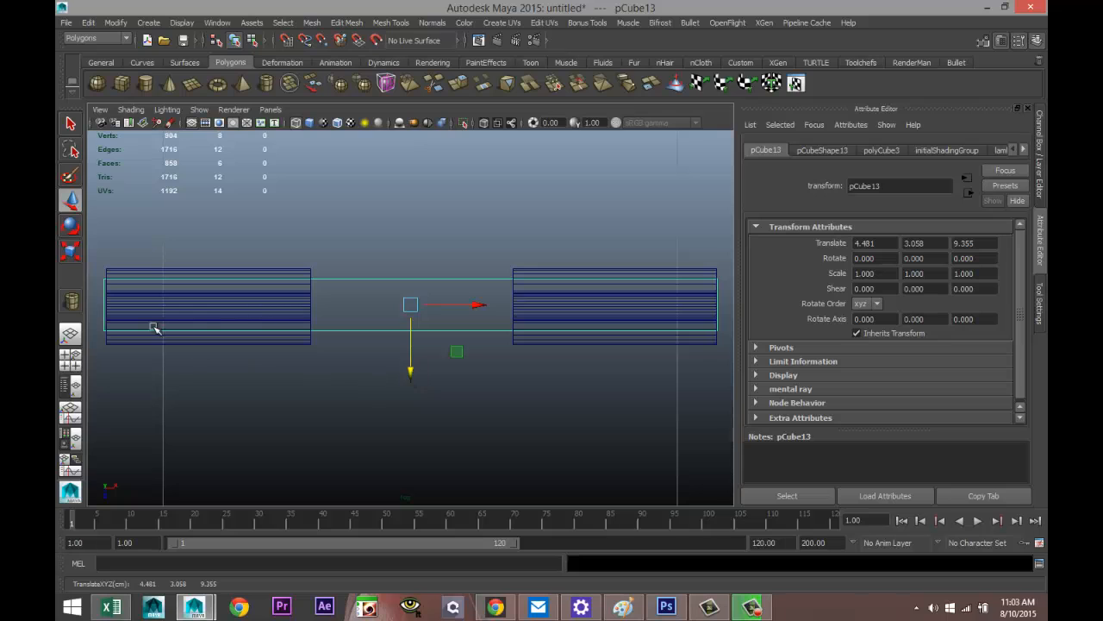
Step: Move the plate's left-end vertices slightly inward until they line up with the left pipe's outer end
{"action": "right_click", "coordinate": [102, 291]}
{"action": "right_click_drag", "start_coordinate": [103, 292], "coordinate": [103, 292]}
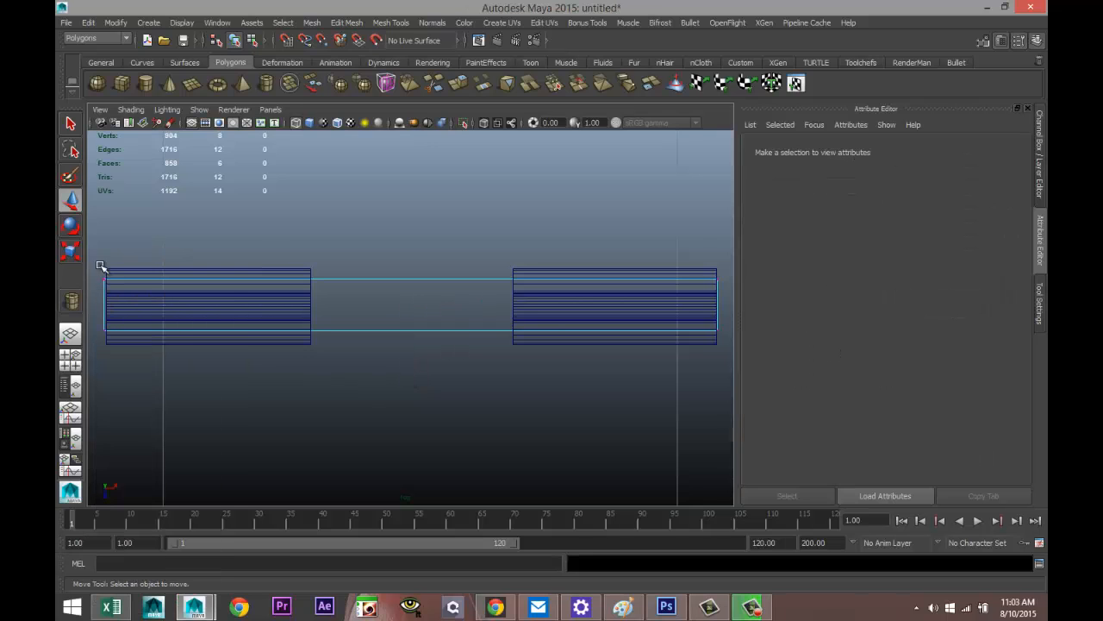
{"action": "left_click_drag", "start_coordinate": [92, 259], "coordinate": [112, 369]}
{"action": "left_click_drag", "start_coordinate": [175, 308], "coordinate": [177, 306]}
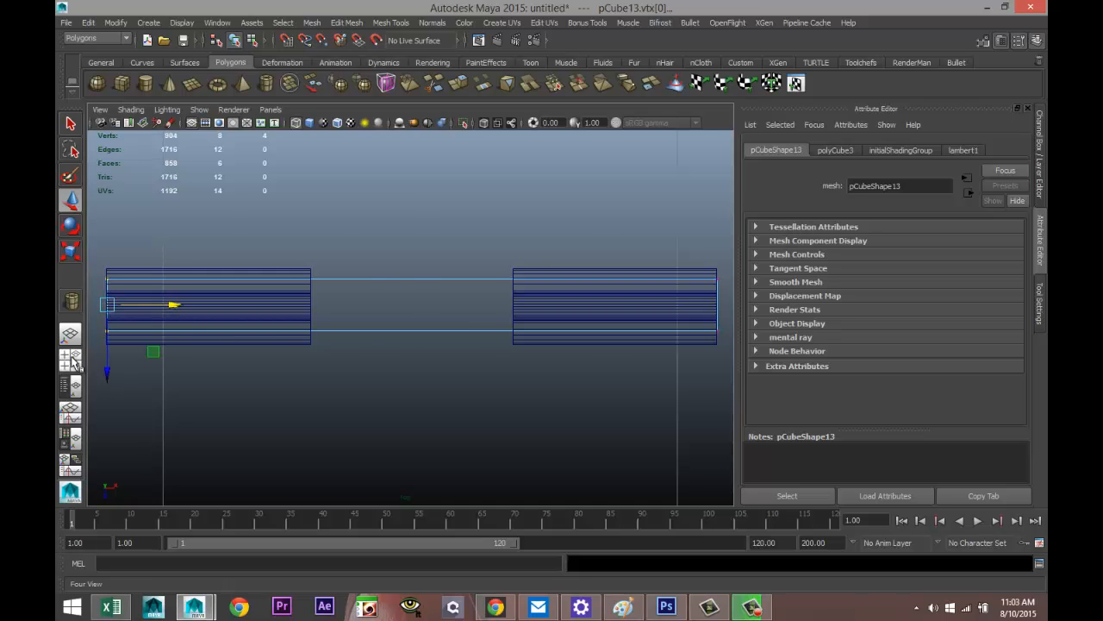
Step: In the perspective view, duplicate the small plate and raise the copy above the pipes to Y 4.245
{"action": "left_click", "coordinate": [71, 360]}
{"action": "key", "text": "space"}
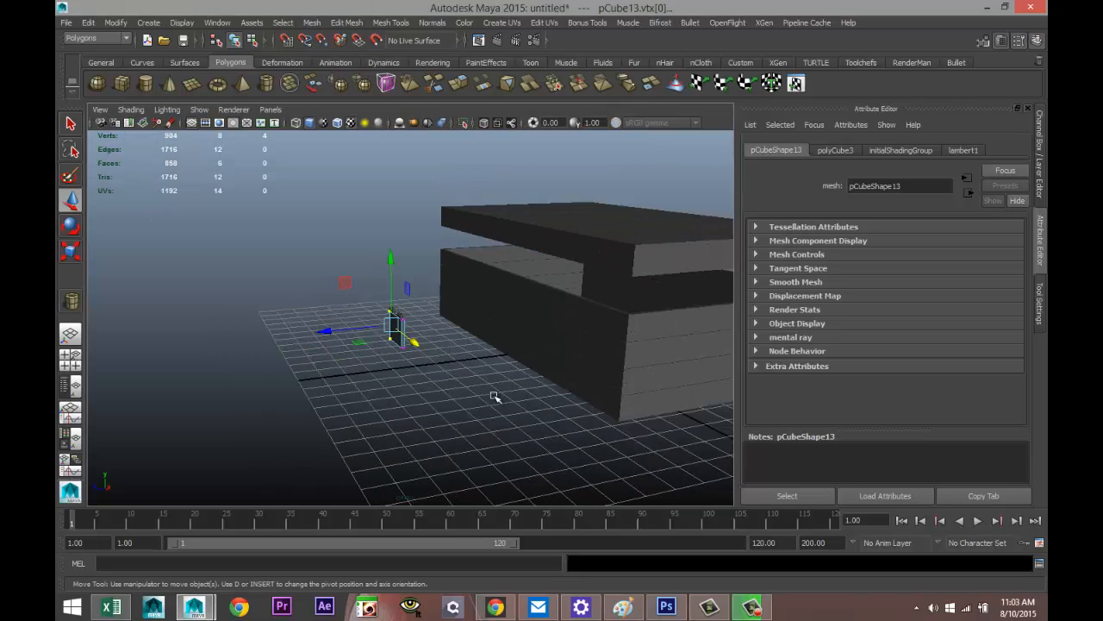
{"action": "left_click_drag", "start_coordinate": [485, 394], "coordinate": [461, 402], "text": "alt"}
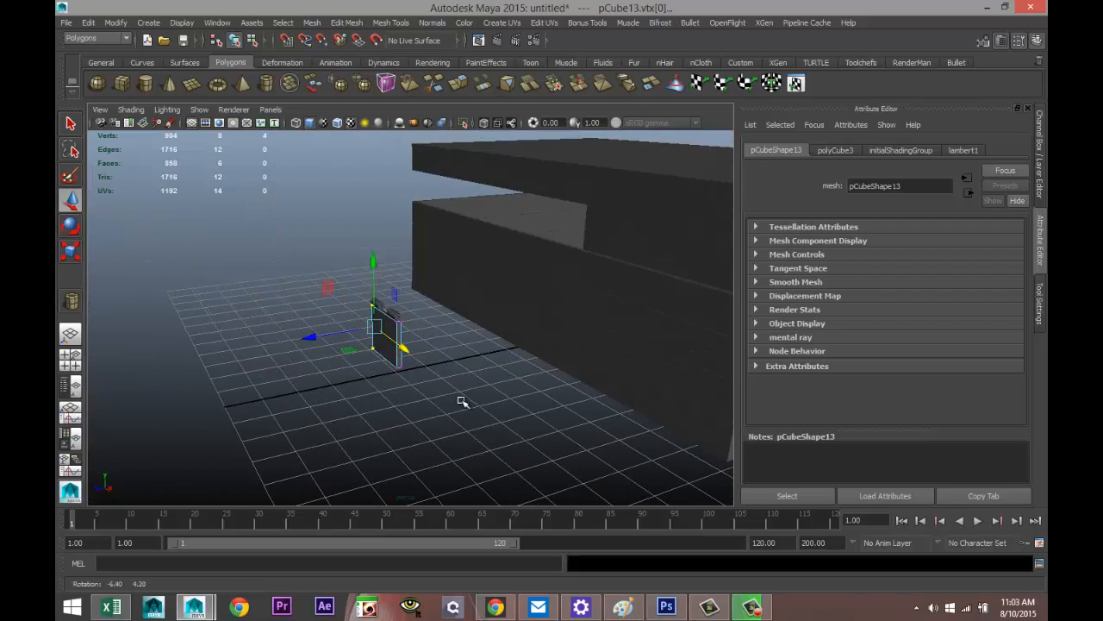
{"action": "scroll", "coordinate": [451, 402], "scroll_direction": "up", "scroll_amount": 2}
{"action": "middle_click_drag", "start_coordinate": [448, 402], "coordinate": [468, 424], "text": "alt"}
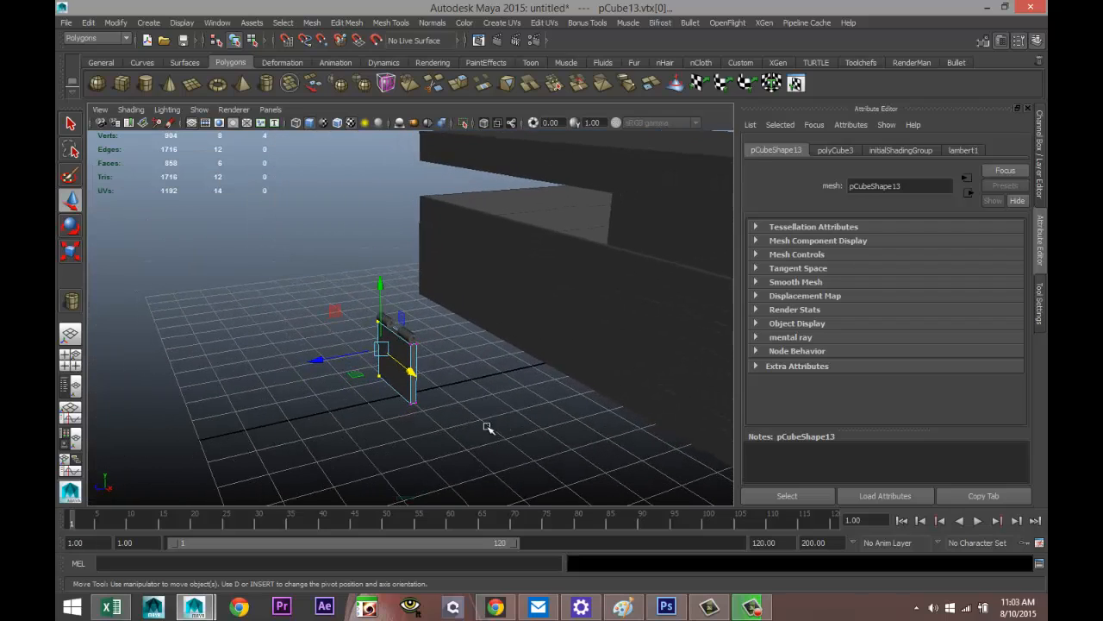
{"action": "scroll", "coordinate": [500, 421], "scroll_direction": "up", "scroll_amount": 2}
{"action": "right_click_drag", "start_coordinate": [401, 360], "coordinate": [457, 278]}
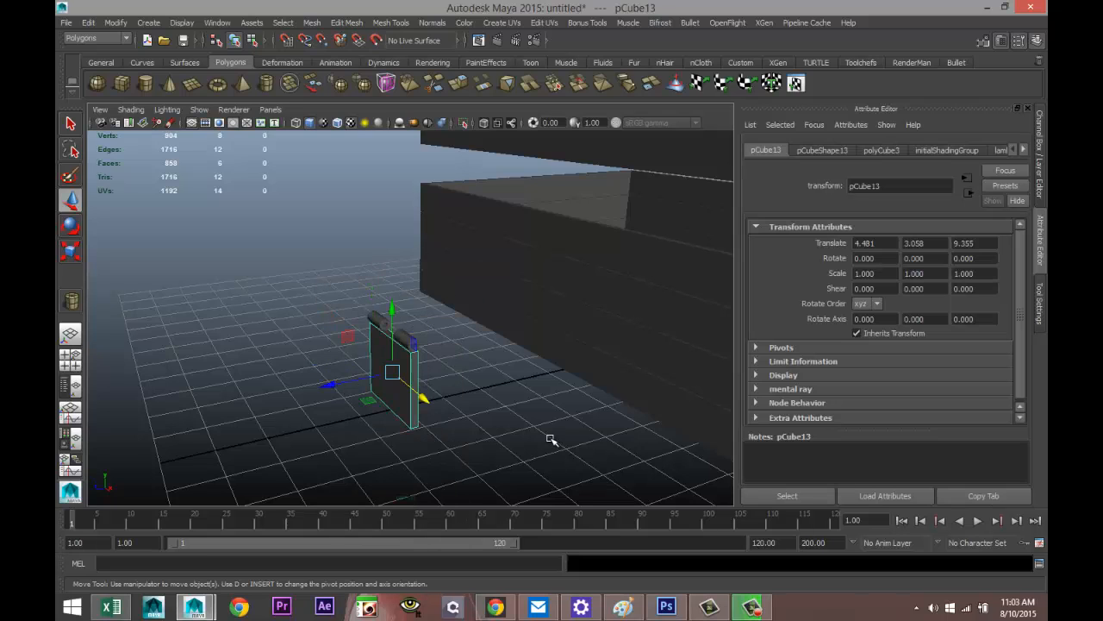
{"action": "key", "text": "ctrl+d"}
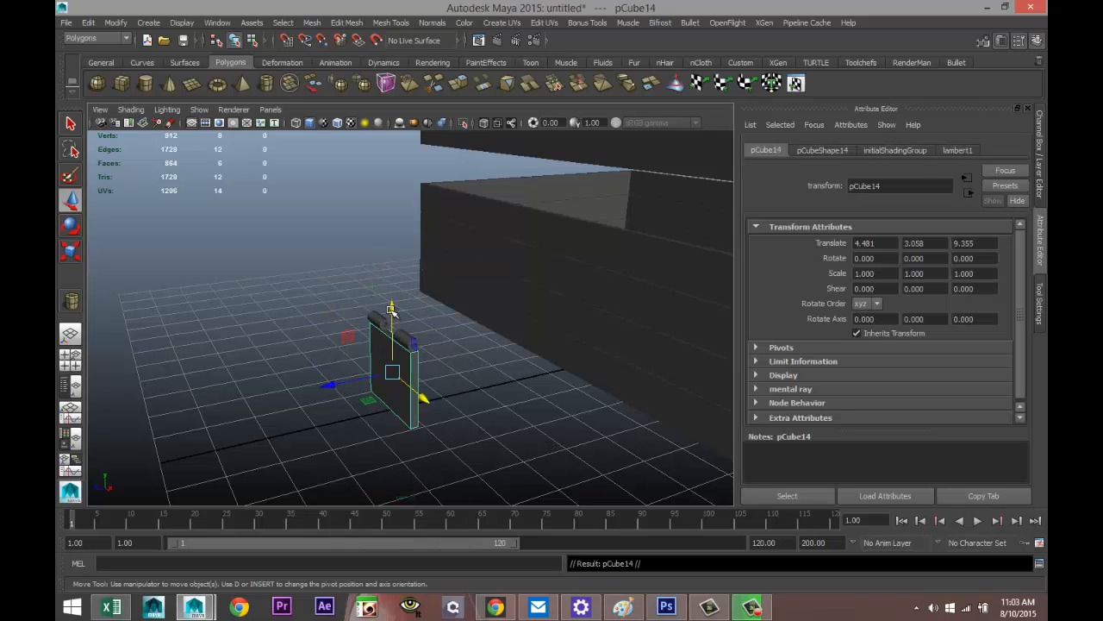
{"action": "left_click_drag", "start_coordinate": [391, 308], "coordinate": [418, 214]}
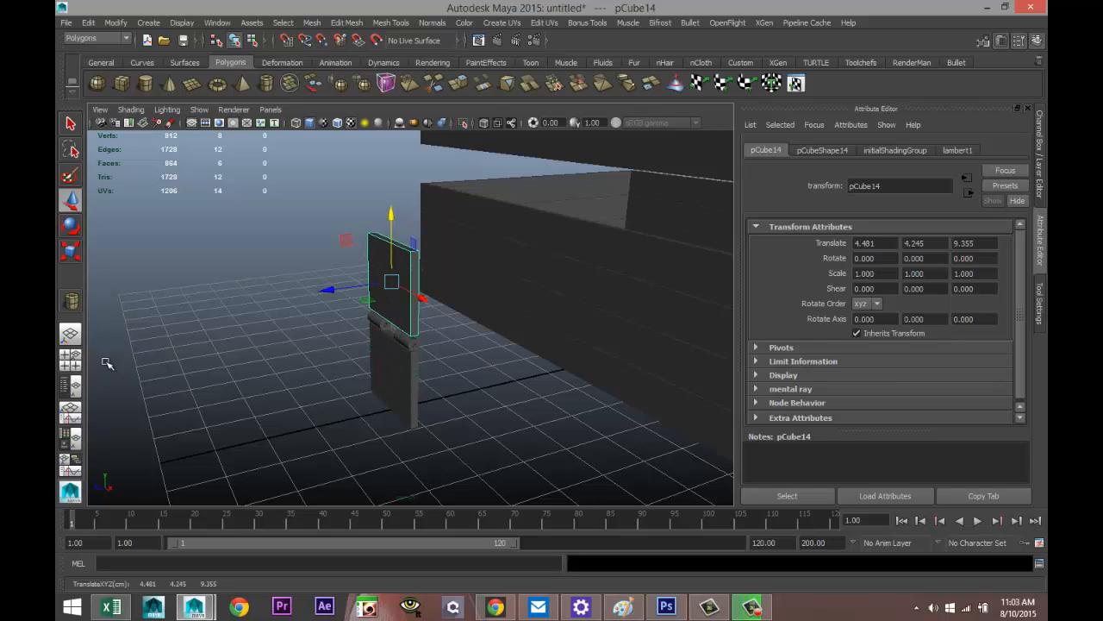
Step: In the front view, lower the upper plate to Y 4.198 so that it rests on top of the pipes
{"action": "left_click", "coordinate": [70, 360]}
{"action": "key", "text": "space"}
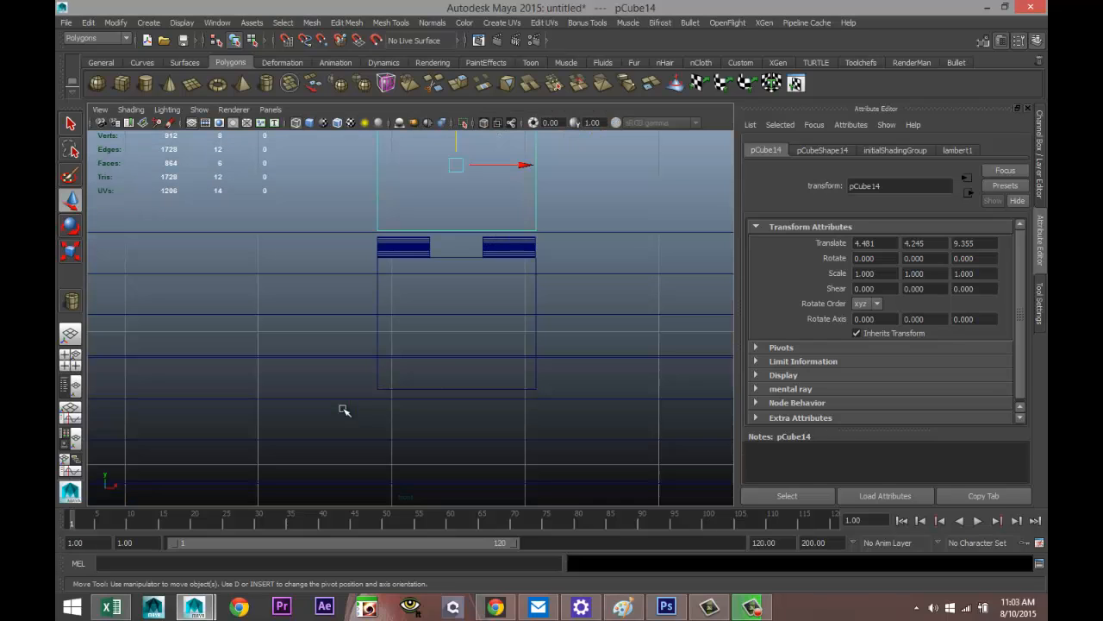
{"action": "left_click_drag", "start_coordinate": [456, 142], "coordinate": [458, 148]}
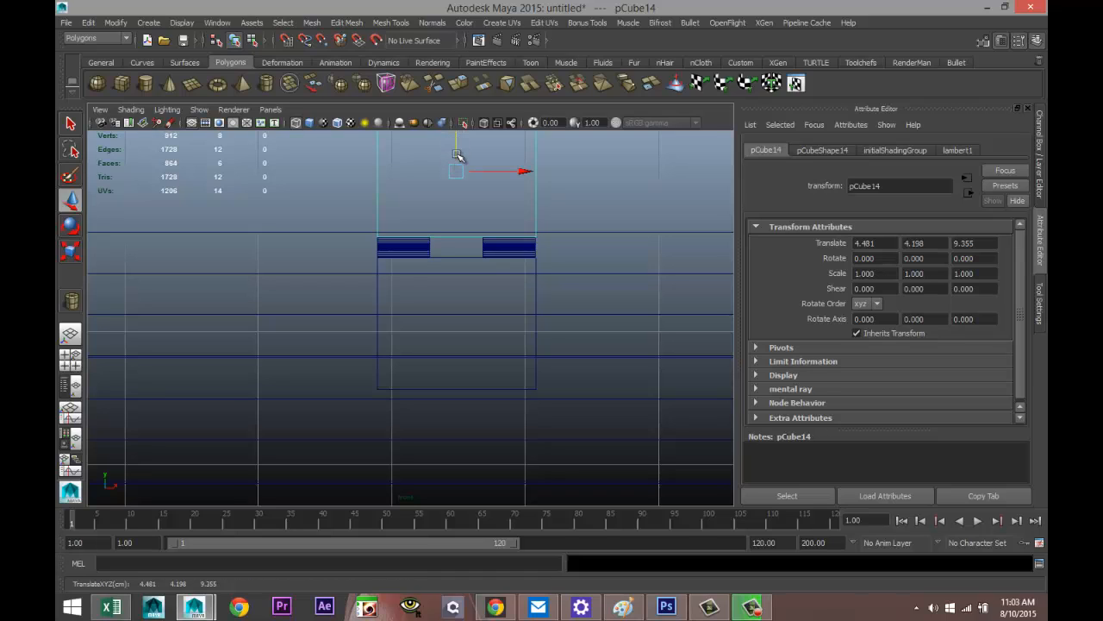
Step: Duplicate the left pipe in the front view and move the copy into the gap between the two pipes at X 4.486
{"action": "left_click", "coordinate": [412, 251]}
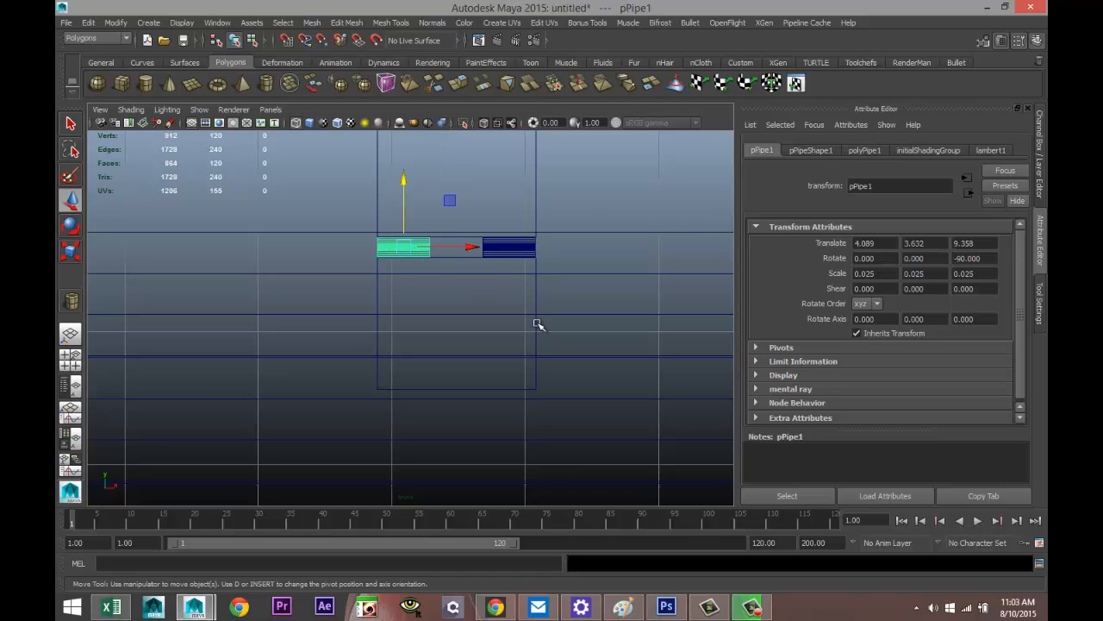
{"action": "key", "text": "ctrl+d"}
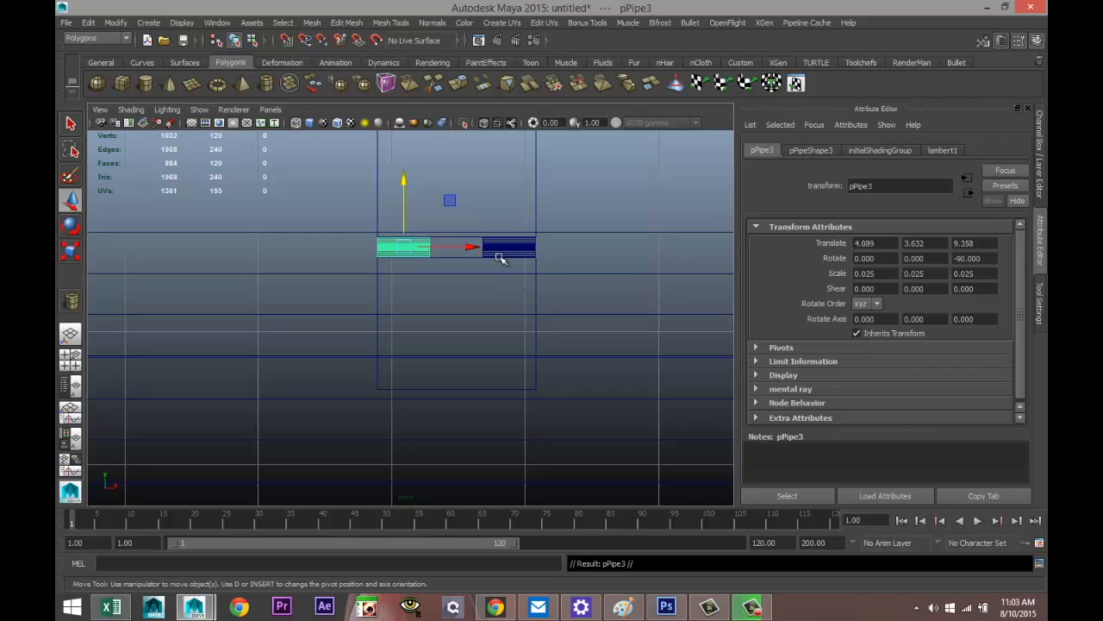
{"action": "left_click_drag", "start_coordinate": [474, 248], "coordinate": [523, 260]}
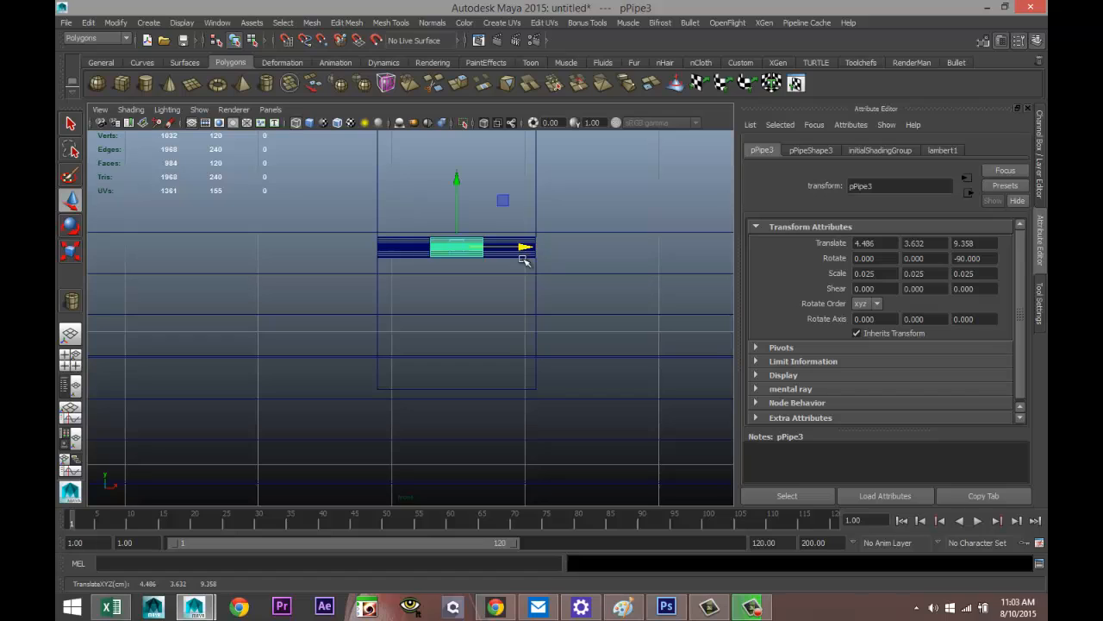
Step: Shorten the middle pipe slightly along its length and center it between the outer pipes at X 4.484
{"action": "key", "text": "f"}
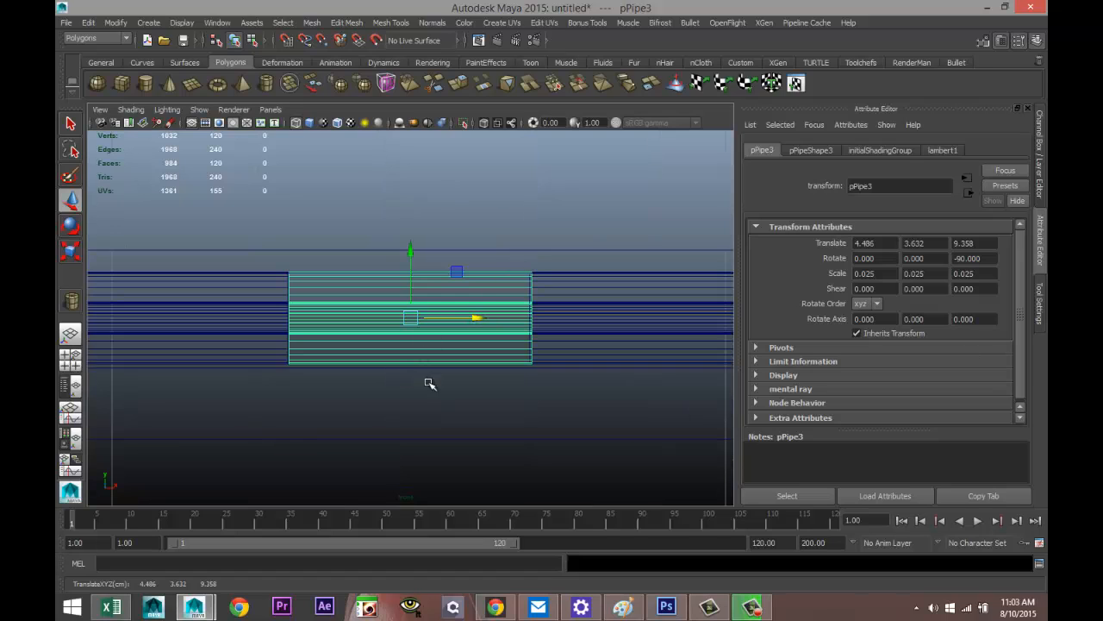
{"action": "key", "text": "r"}
{"action": "left_click_drag", "start_coordinate": [475, 320], "coordinate": [471, 321]}
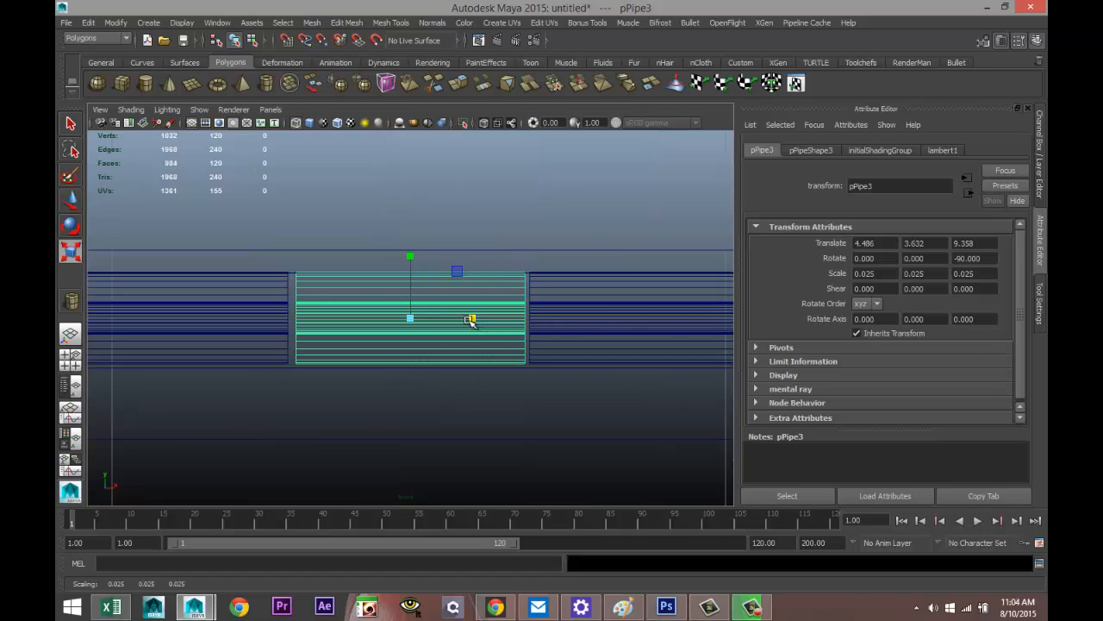
{"action": "key", "text": "w"}
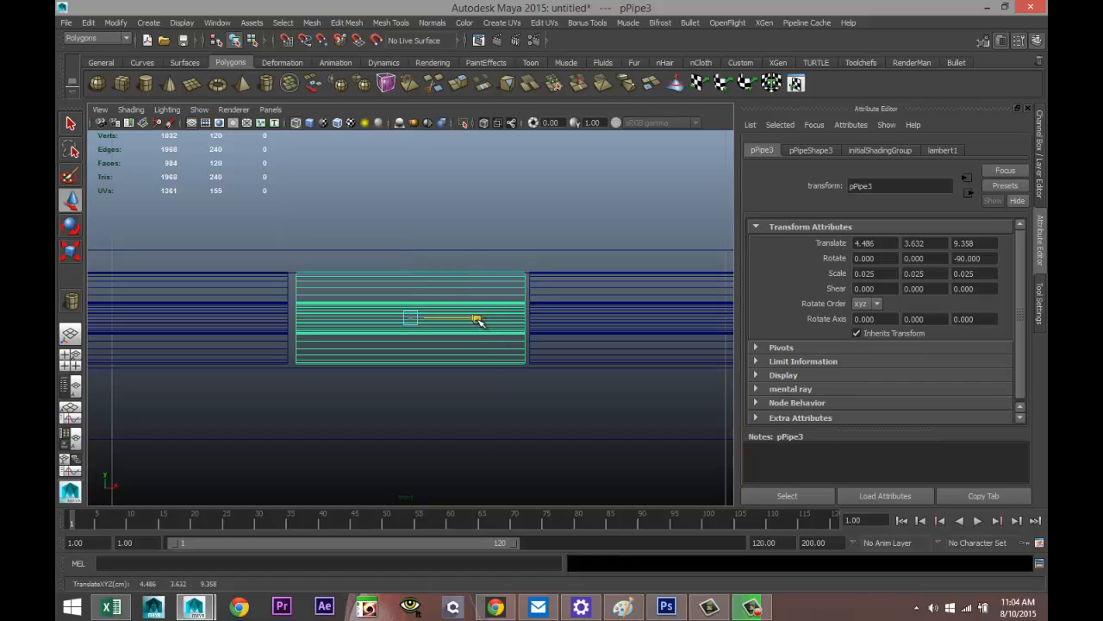
{"action": "left_click_drag", "start_coordinate": [477, 320], "coordinate": [477, 320]}
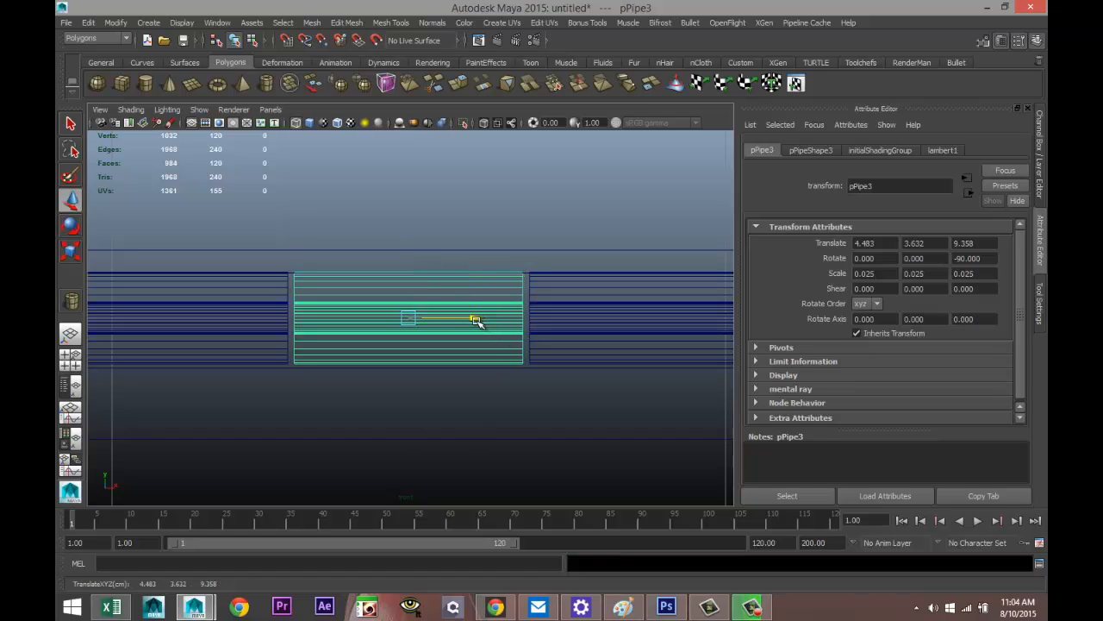
Step: In the perspective view, create a thin upright polygon cylinder on the grid beside the hinge, at about X 0.875, Z 9.958
{"action": "left_click", "coordinate": [83, 366]}
{"action": "key", "text": "space"}
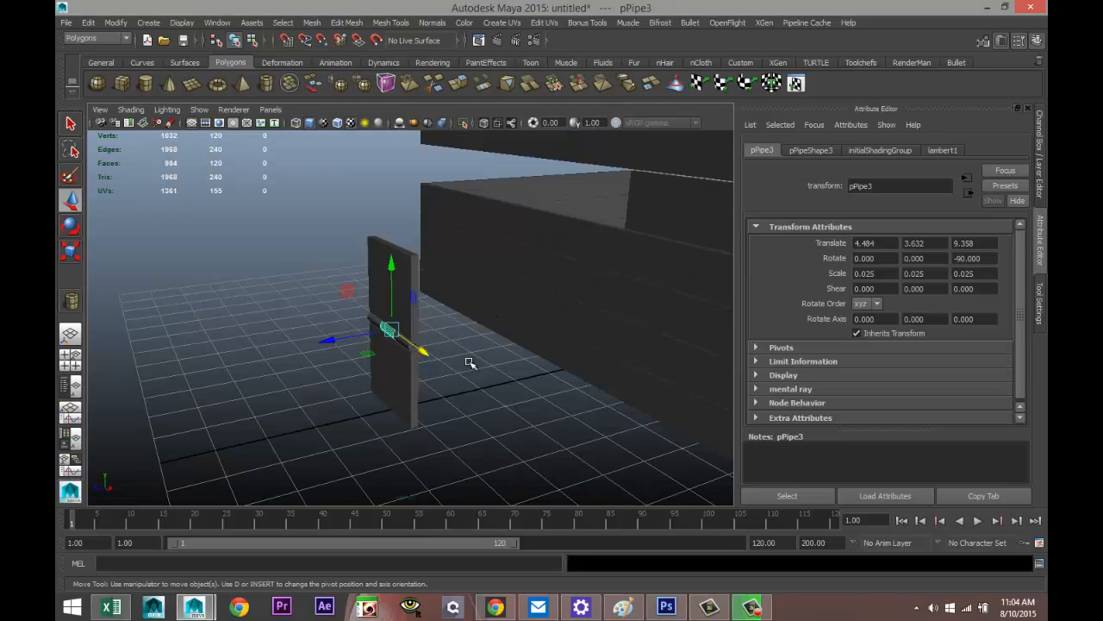
{"action": "left_click_drag", "start_coordinate": [469, 362], "coordinate": [420, 392], "text": "alt"}
{"action": "scroll", "coordinate": [336, 353], "scroll_direction": "down", "scroll_amount": 4}
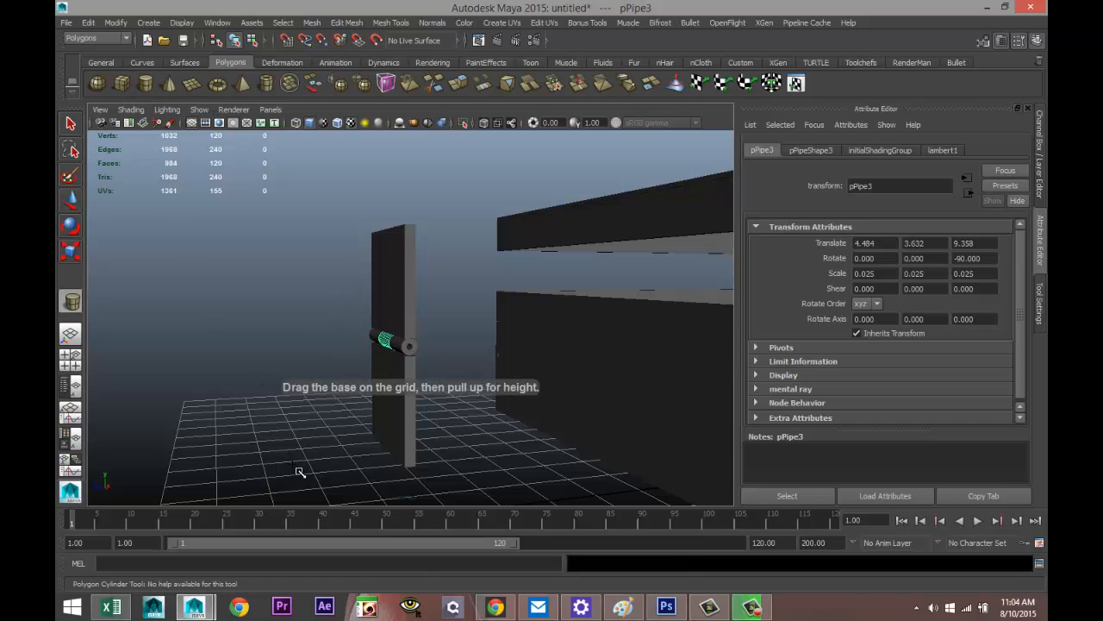
{"action": "left_click_drag", "start_coordinate": [302, 452], "coordinate": [315, 491], "text": "alt"}
{"action": "left_click_drag", "start_coordinate": [284, 455], "coordinate": [306, 252]}
Step: Rotate the new cylinder to -90 degrees about Z so that it lies parallel to the hinge pipes
{"action": "key", "text": "e"}
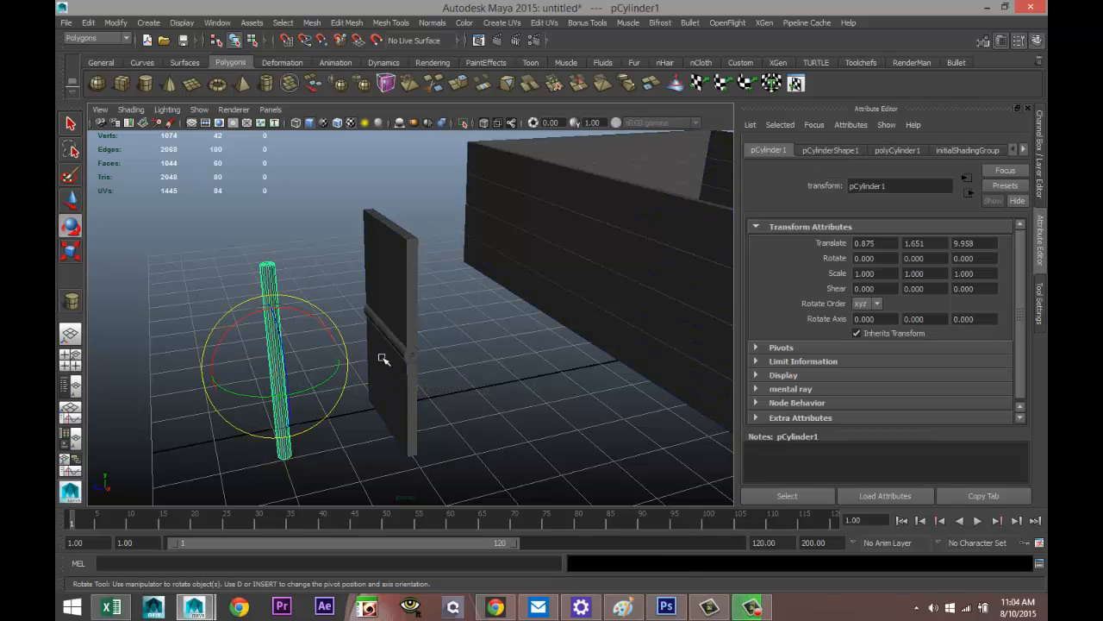
{"action": "left_click_drag", "start_coordinate": [382, 362], "coordinate": [562, 383], "text": "alt"}
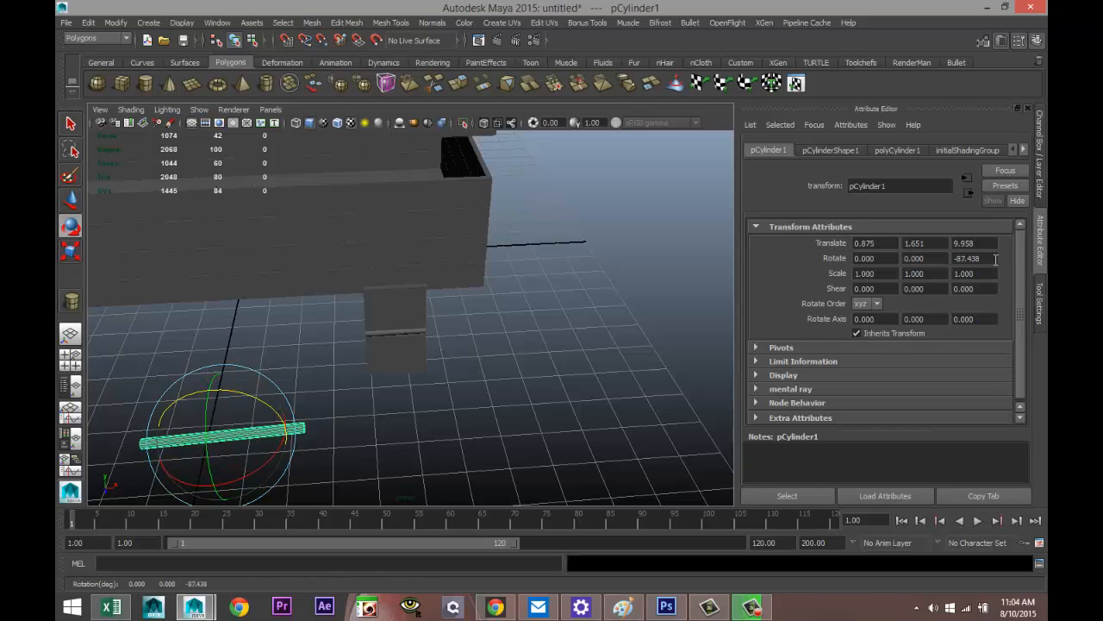
{"action": "left_click_drag", "start_coordinate": [996, 258], "coordinate": [812, 268]}
{"action": "type", "text": "-90"}
{"action": "key", "text": "Return"}
{"action": "left_click", "coordinate": [321, 462]}
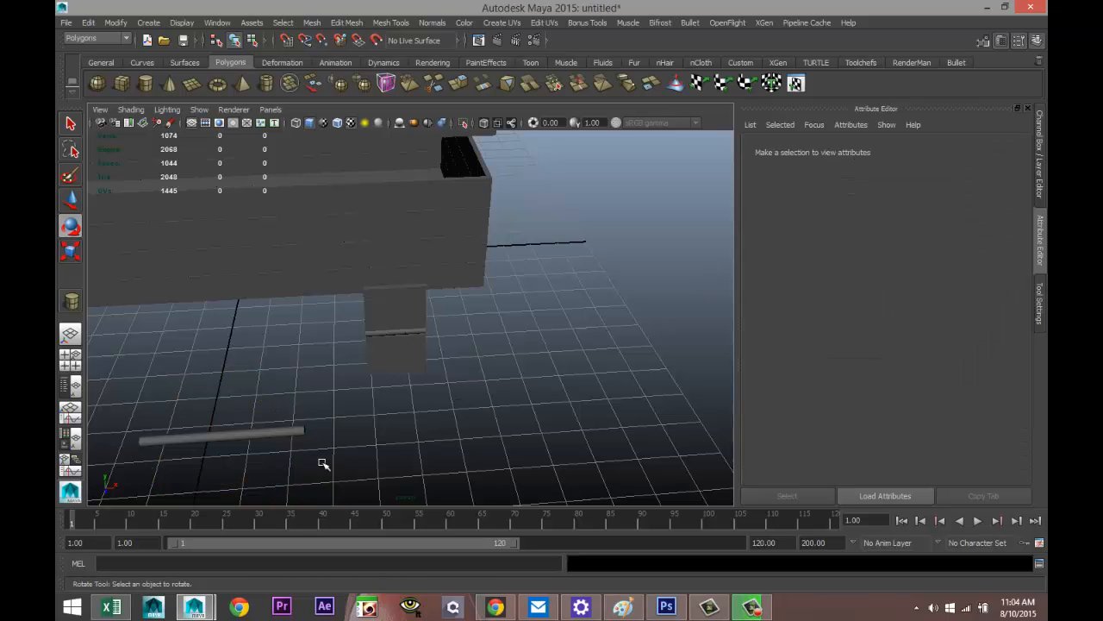
{"action": "left_click", "coordinate": [246, 440]}
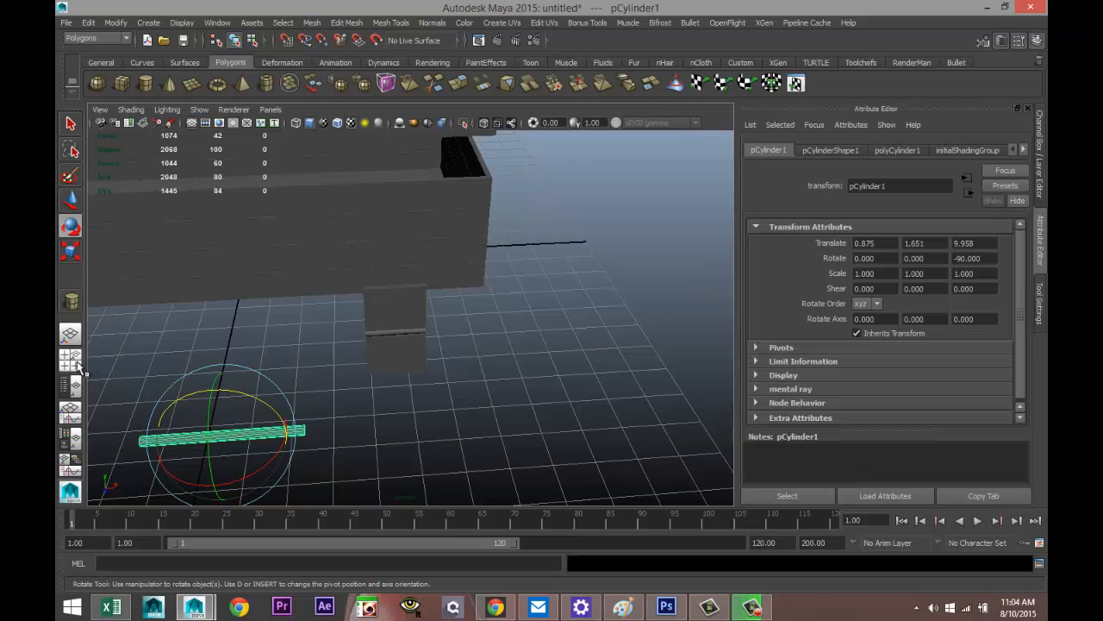
Step: In the front view, move the cylinder onto the hinge pipes at X 4.462, Y 3.634
{"action": "left_click", "coordinate": [71, 358]}
{"action": "key", "text": "space"}
{"action": "key", "text": "f"}
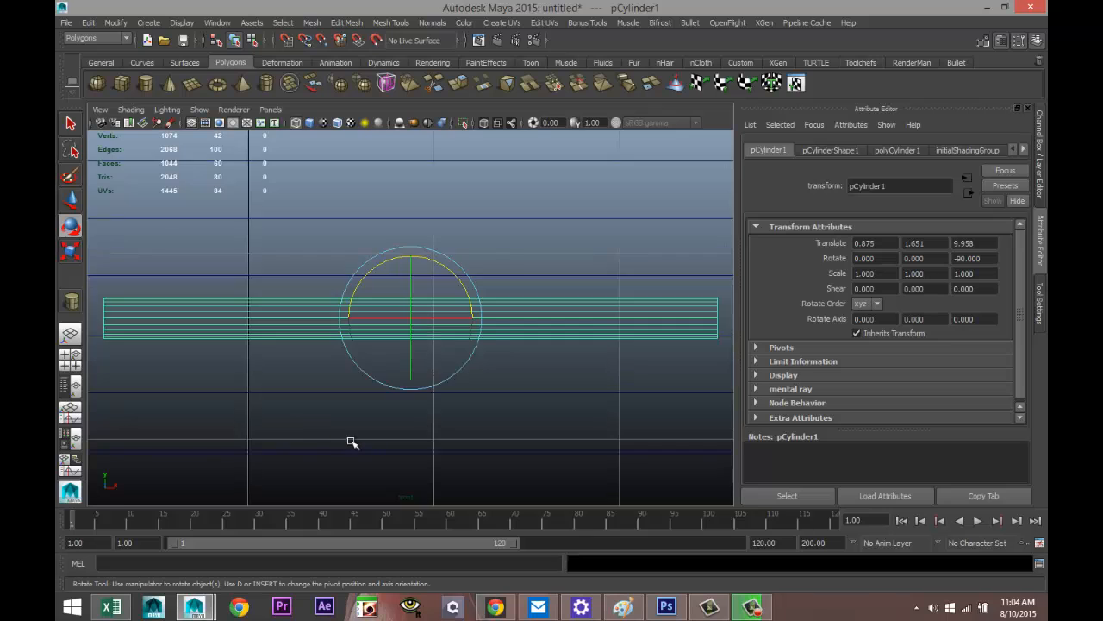
{"action": "scroll", "coordinate": [357, 444], "scroll_direction": "down", "scroll_amount": 8}
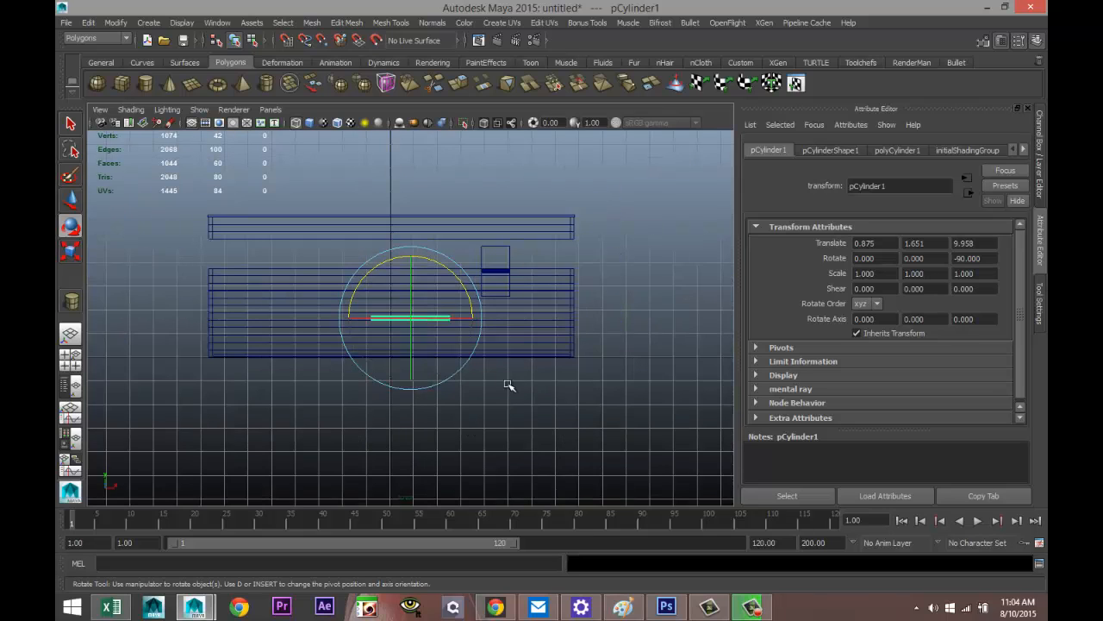
{"action": "key", "text": "w"}
{"action": "left_click_drag", "start_coordinate": [413, 320], "coordinate": [499, 278]}
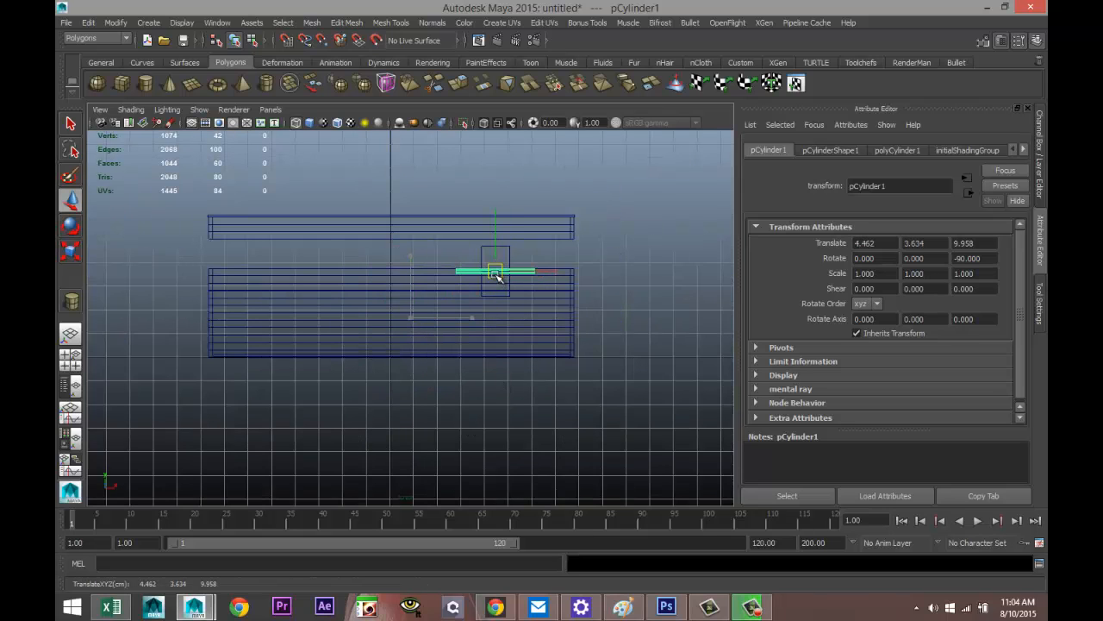
Step: Scale the cylinder down uniformly to 0.169 so that it is thin enough to fit inside the pipes
{"action": "key", "text": "f"}
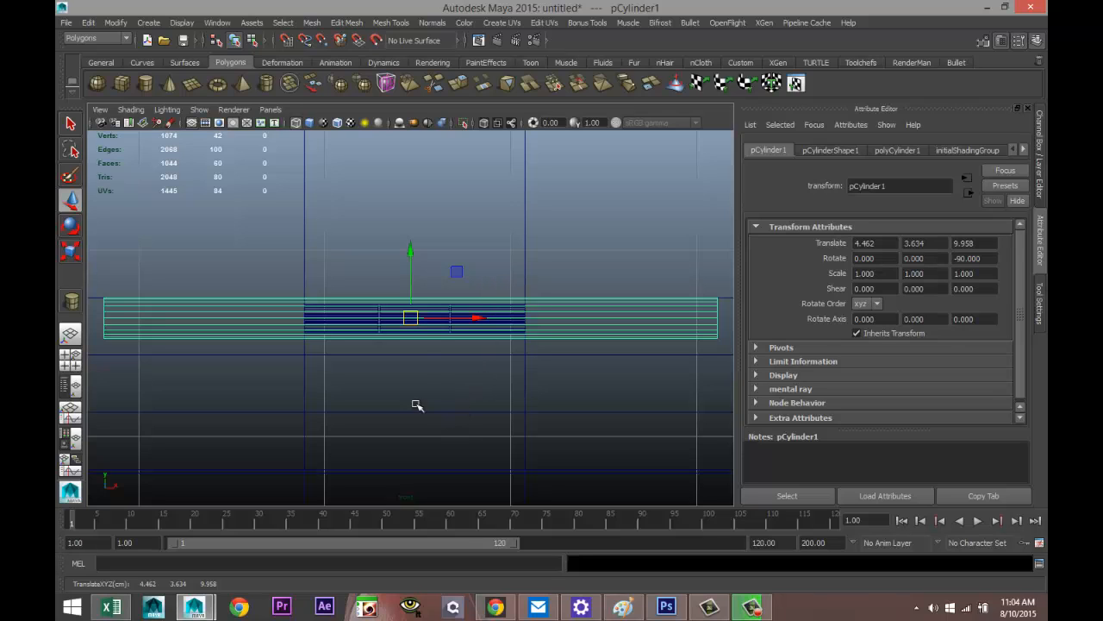
{"action": "key", "text": "r"}
{"action": "left_click_drag", "start_coordinate": [412, 319], "coordinate": [185, 321]}
{"action": "scroll", "coordinate": [388, 417], "scroll_direction": "up", "scroll_amount": 5}
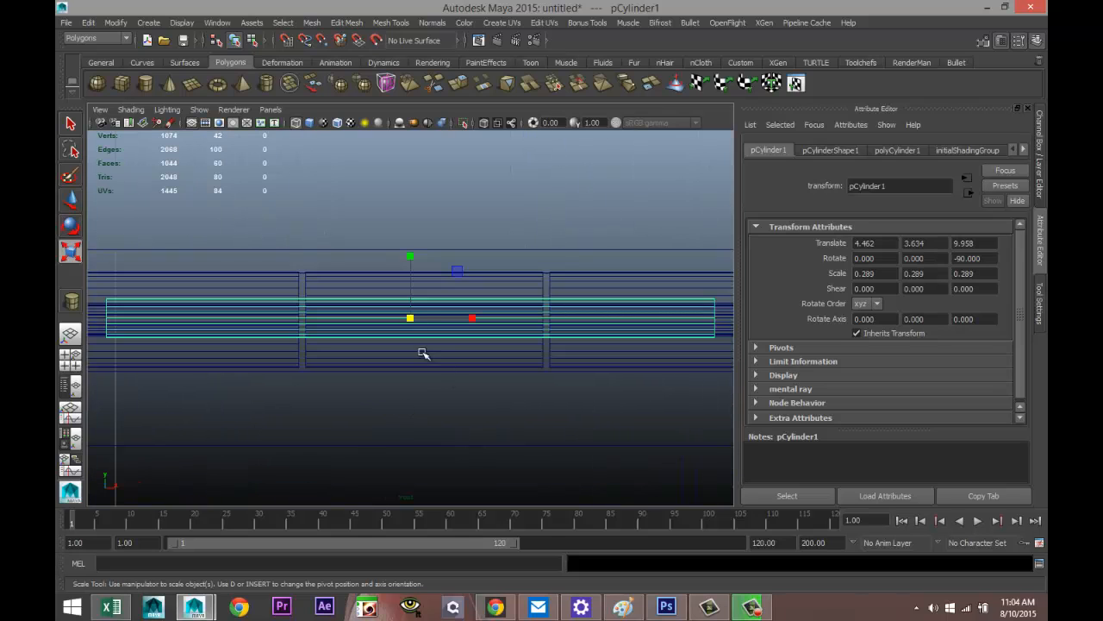
{"action": "left_click_drag", "start_coordinate": [411, 319], "coordinate": [286, 307]}
{"action": "scroll", "coordinate": [419, 436], "scroll_direction": "down", "scroll_amount": 5}
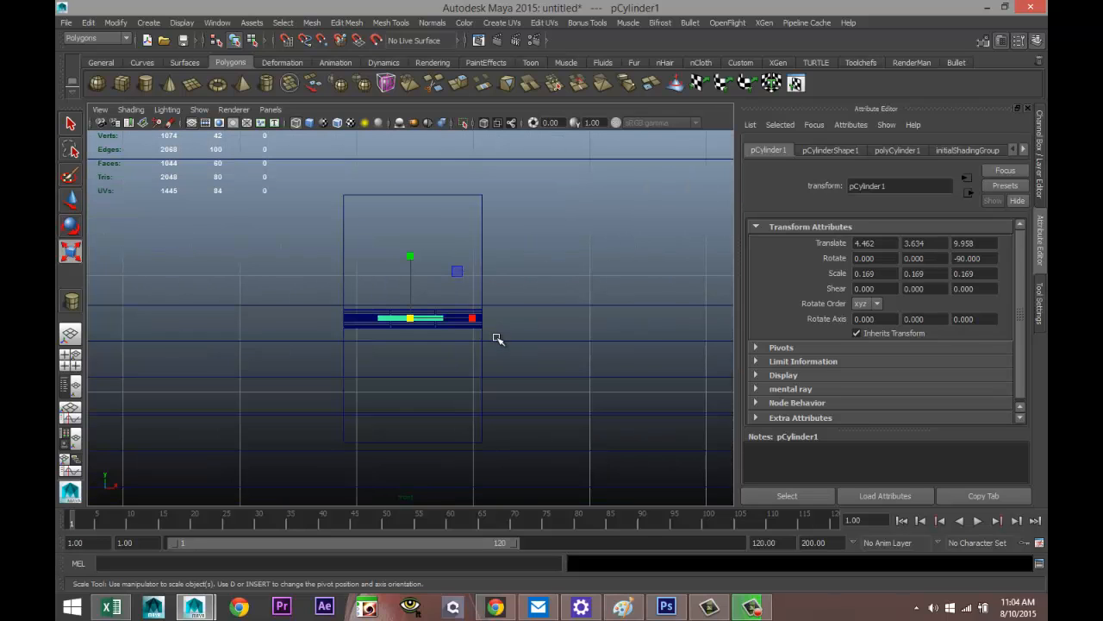
Step: Stretch the cylinder lengthwise to span all three pipes and center it on them at X 4.482
{"action": "mouse_move", "coordinate": [470, 319]}
{"action": "left_mouse_down"}
{"action": "mouse_move", "coordinate": [539, 326]}
{"action": "mouse_move", "coordinate": [481, 320]}
{"action": "left_mouse_up"}
{"action": "key", "text": "w"}
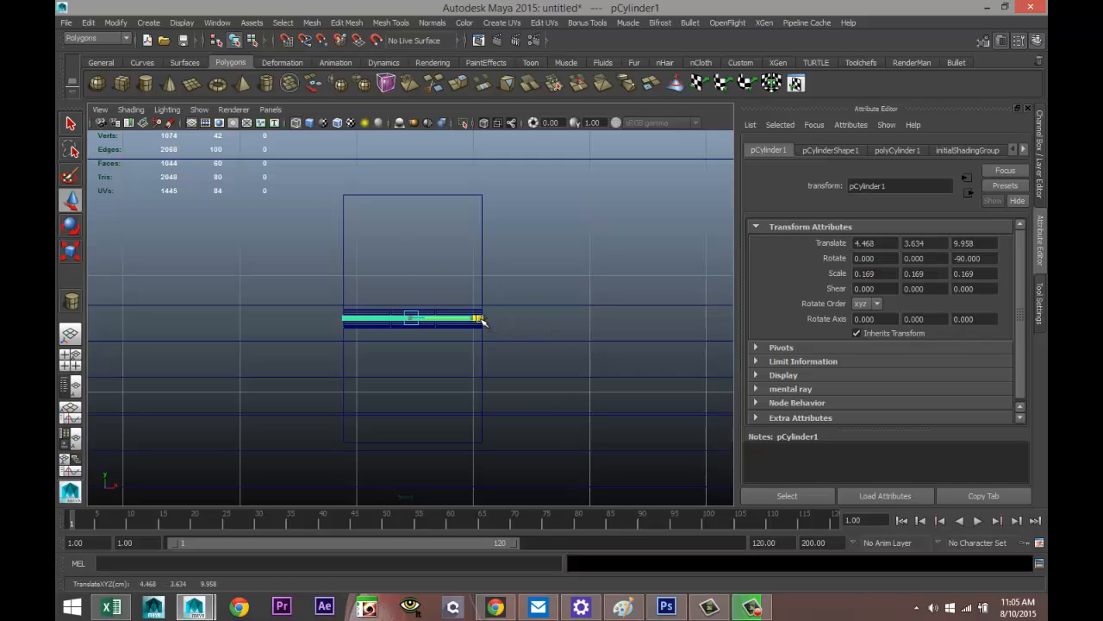
{"action": "scroll", "coordinate": [492, 353], "scroll_direction": "up", "scroll_amount": 5}
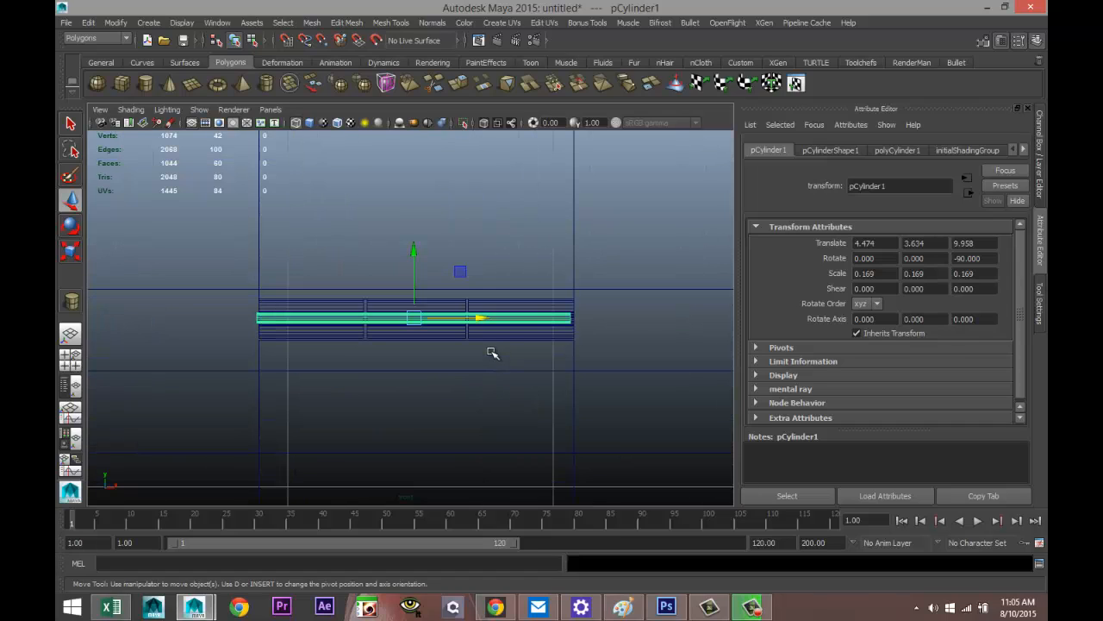
{"action": "key", "text": "r"}
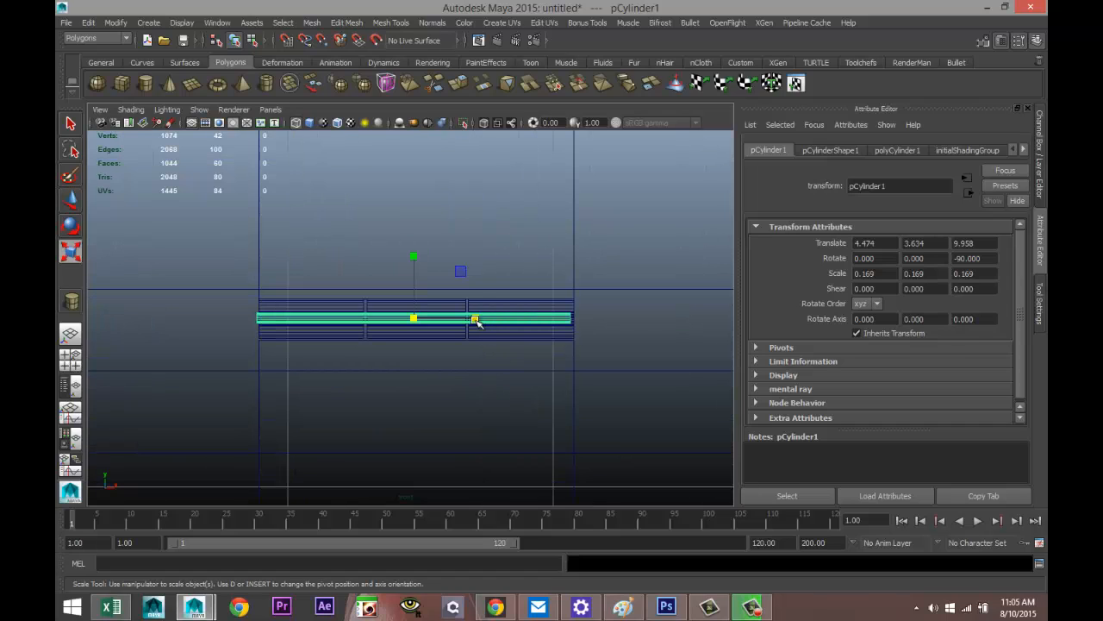
{"action": "left_click_drag", "start_coordinate": [475, 320], "coordinate": [480, 318]}
{"action": "key", "text": "w"}
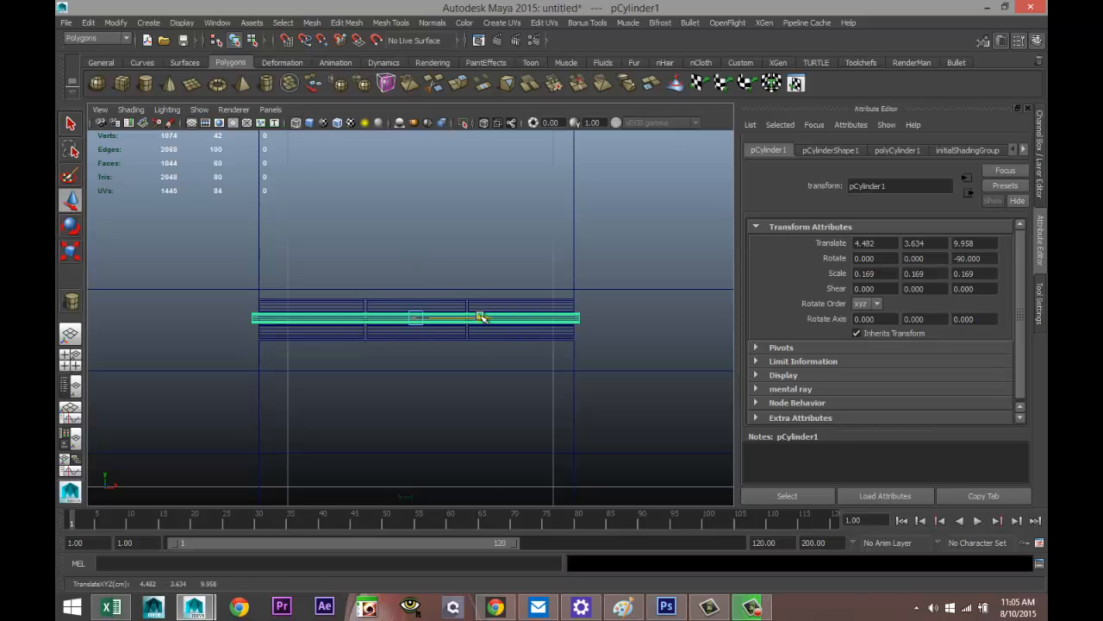
{"action": "left_click_drag", "start_coordinate": [481, 317], "coordinate": [476, 319]}
{"action": "key", "text": "r"}
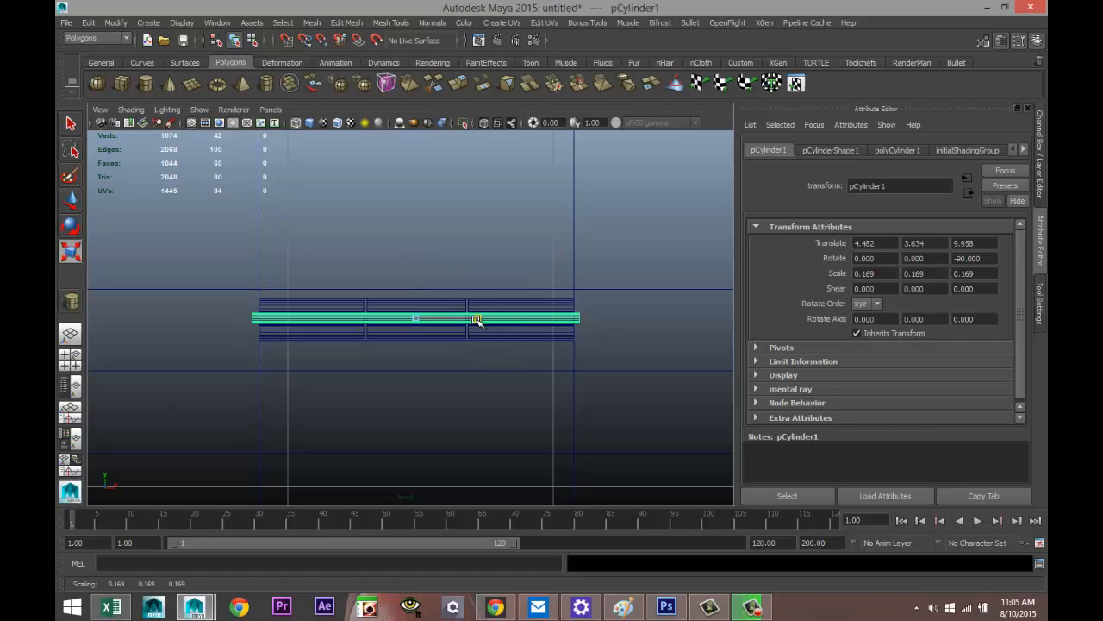
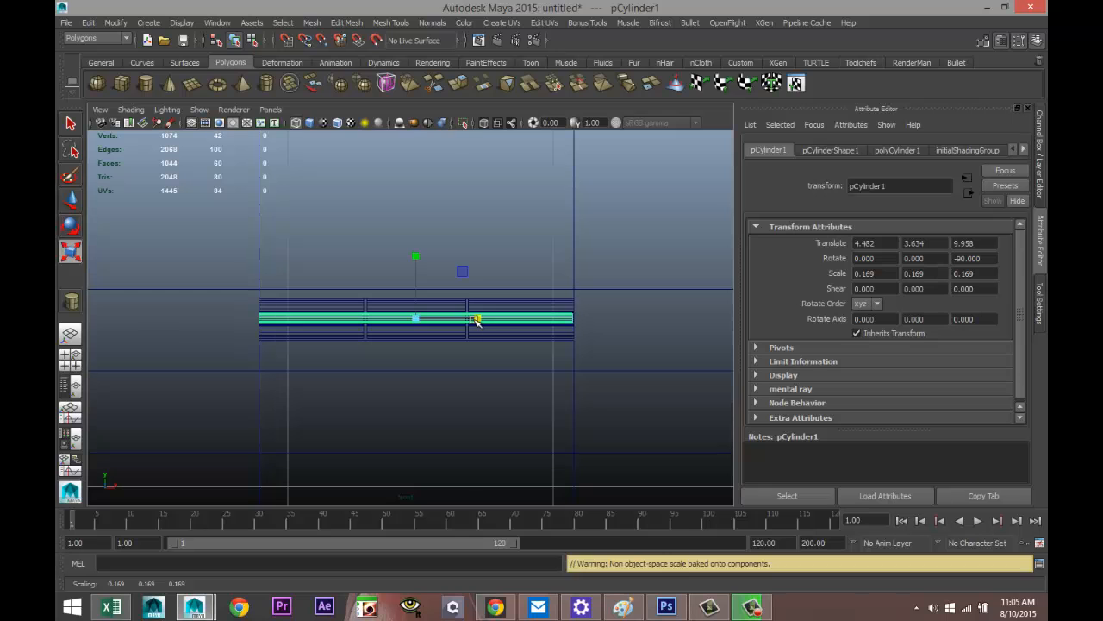
Step: In the perspective view, move the cylinder back in depth into the pipes' hole at Z 9.363
{"action": "key", "text": "space"}
{"action": "key", "text": "space"}
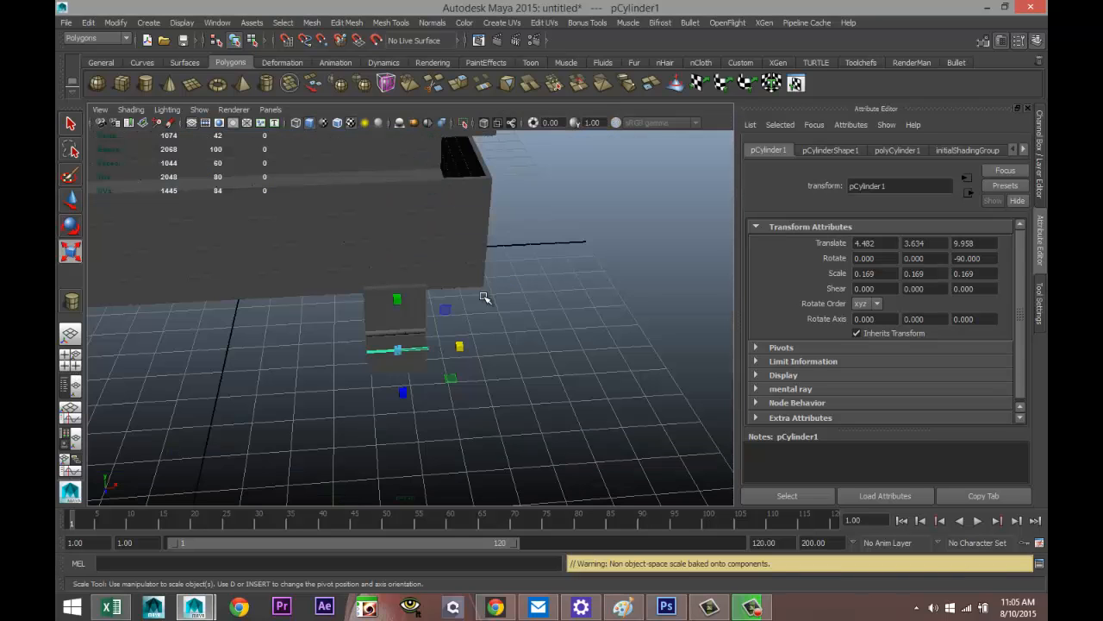
{"action": "scroll", "coordinate": [475, 319], "scroll_direction": "up", "scroll_amount": 5}
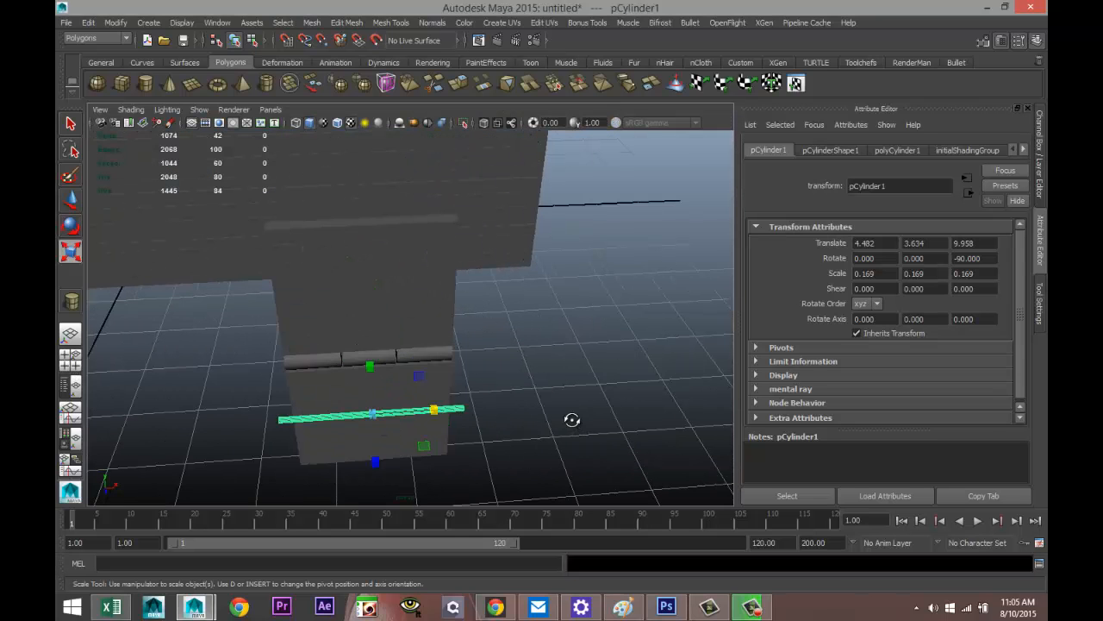
{"action": "left_click_drag", "start_coordinate": [571, 419], "coordinate": [489, 376], "text": "alt"}
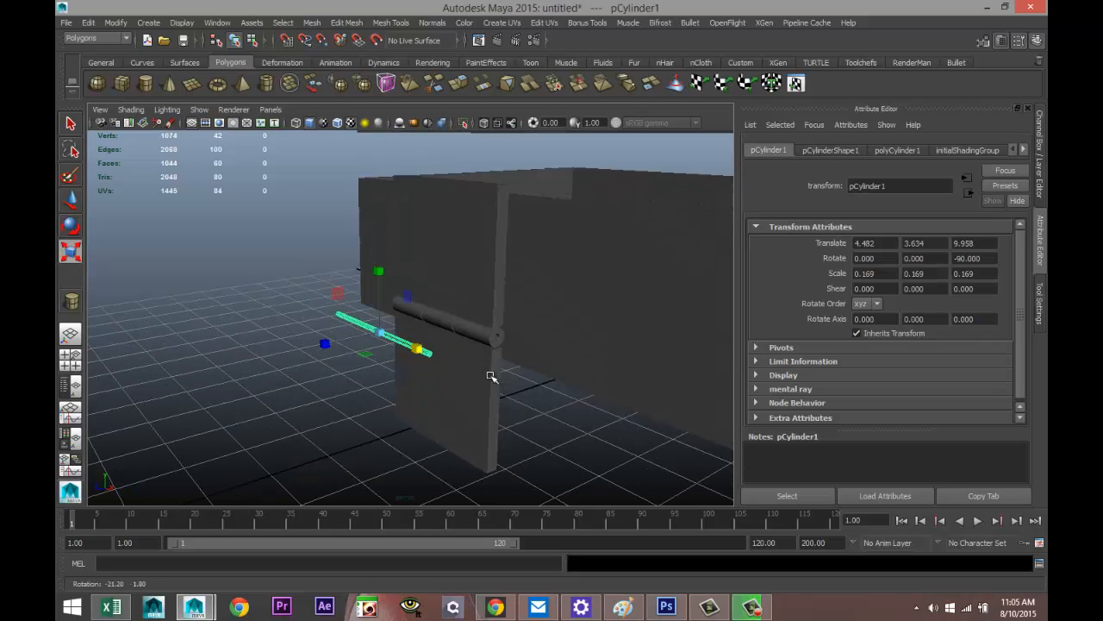
{"action": "scroll", "coordinate": [516, 470], "scroll_direction": "up", "scroll_amount": 3}
{"action": "key", "text": "w"}
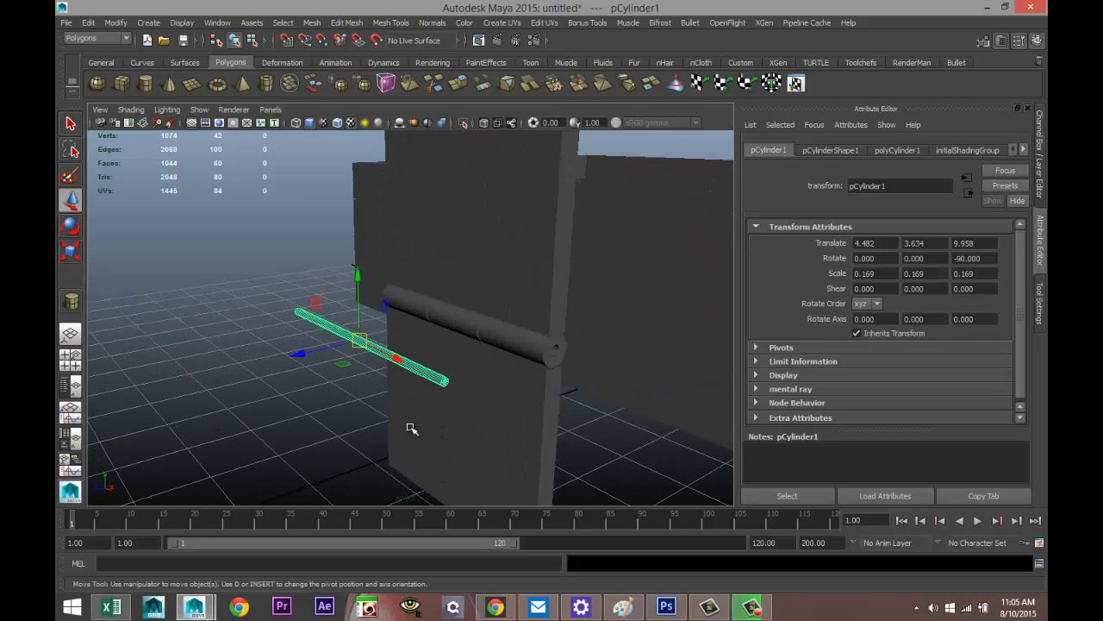
{"action": "left_click_drag", "start_coordinate": [294, 363], "coordinate": [414, 344]}
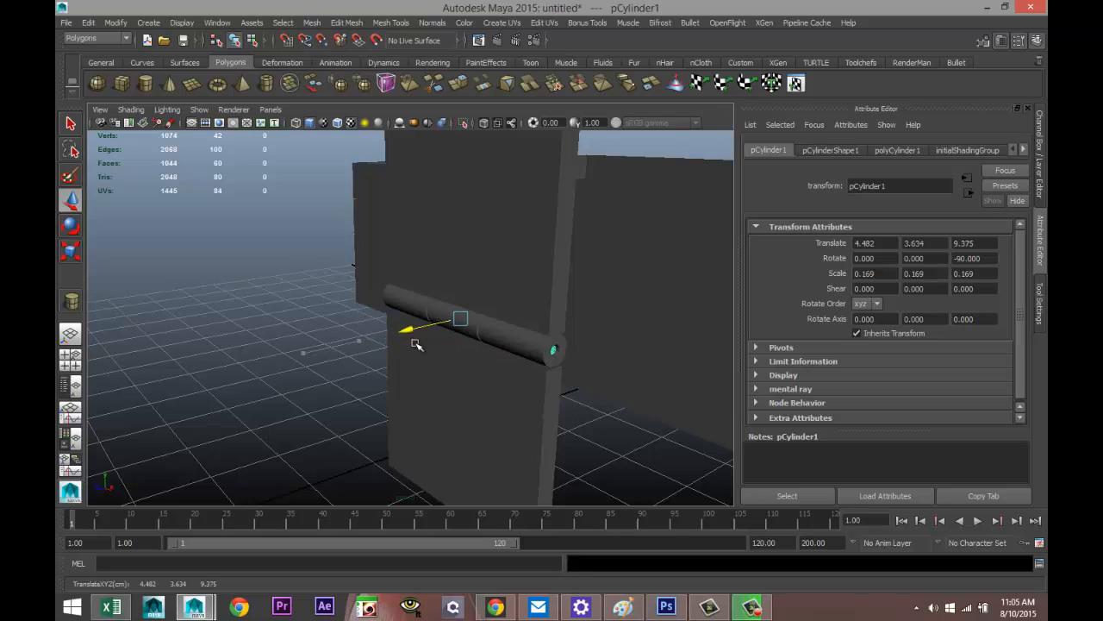
Step: In the side view, center the cylinder in the pipes' hole at Y 3.632, Z 9.359
{"action": "left_click", "coordinate": [71, 354]}
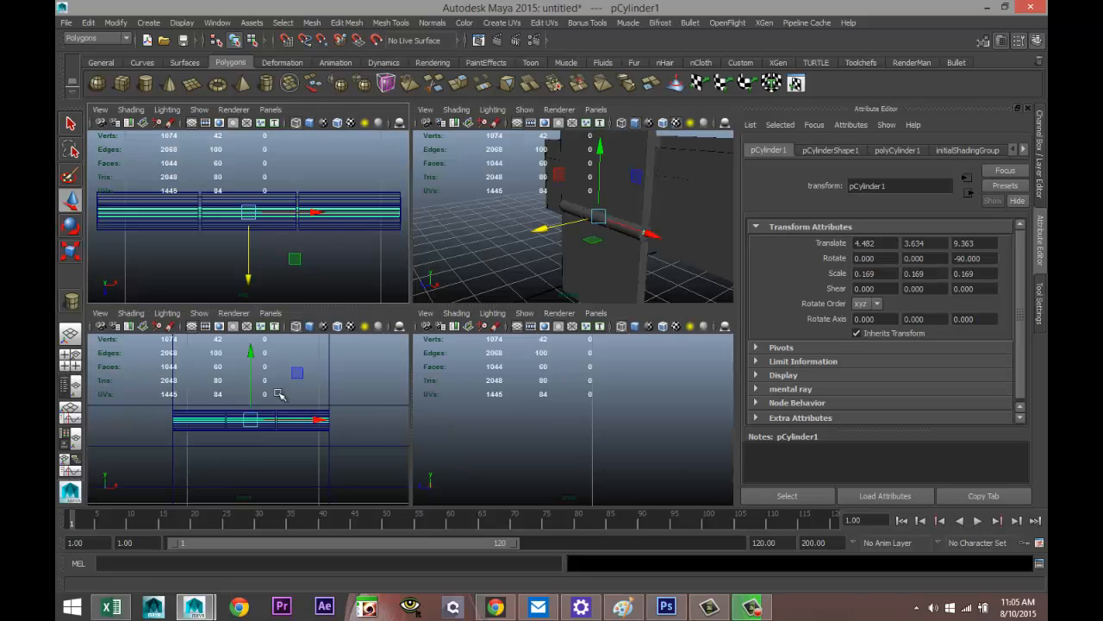
{"action": "key", "text": "space"}
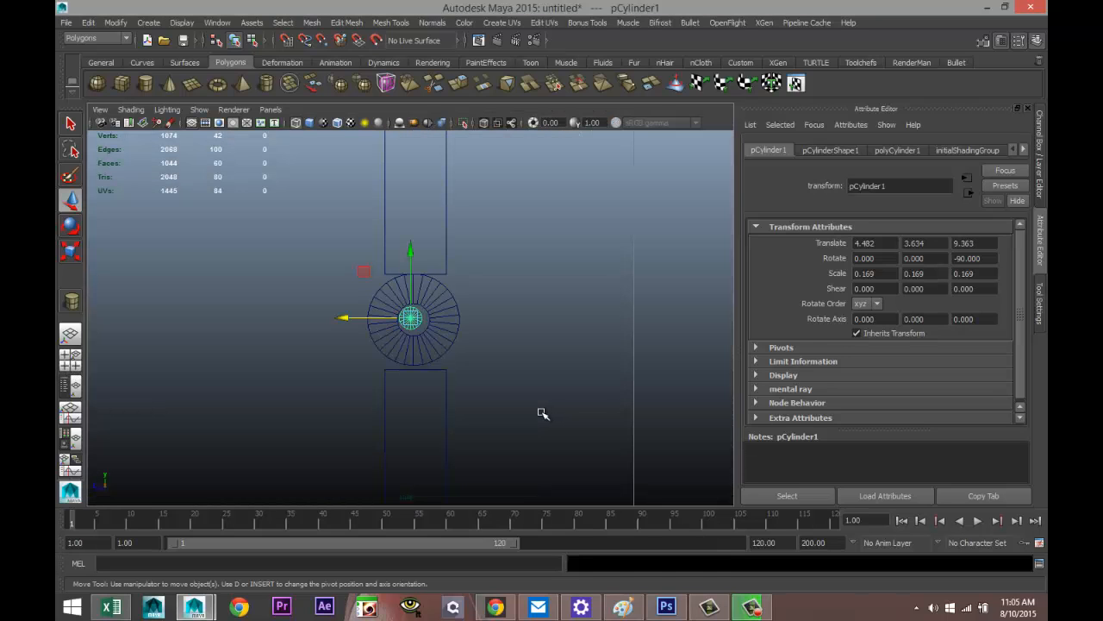
{"action": "scroll", "coordinate": [521, 416], "scroll_direction": "up", "scroll_amount": 4}
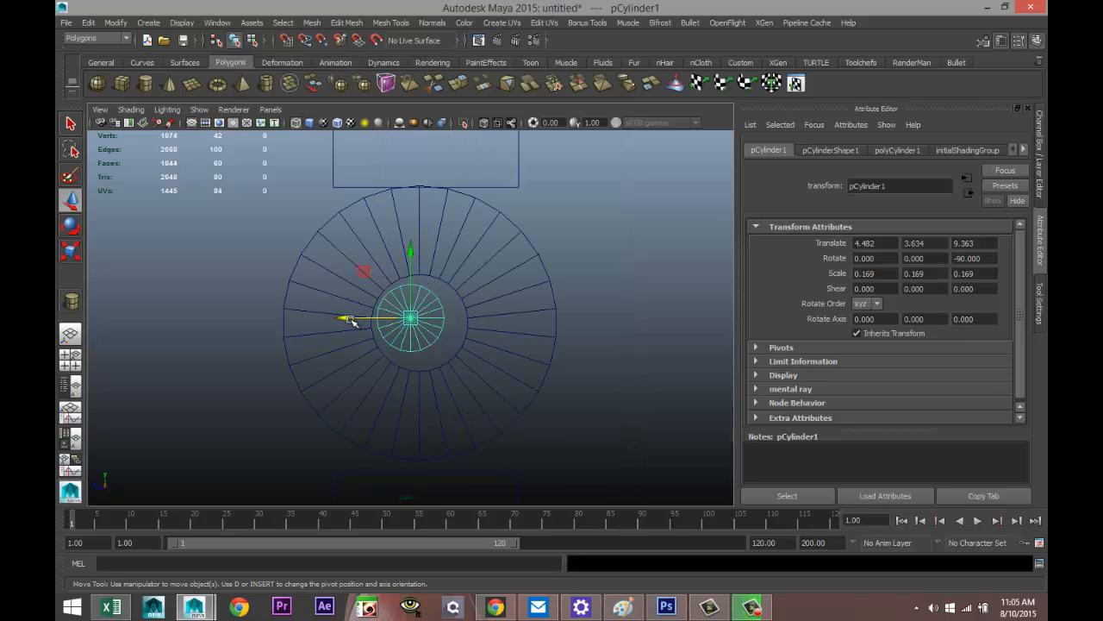
{"action": "left_click_drag", "start_coordinate": [341, 318], "coordinate": [349, 320]}
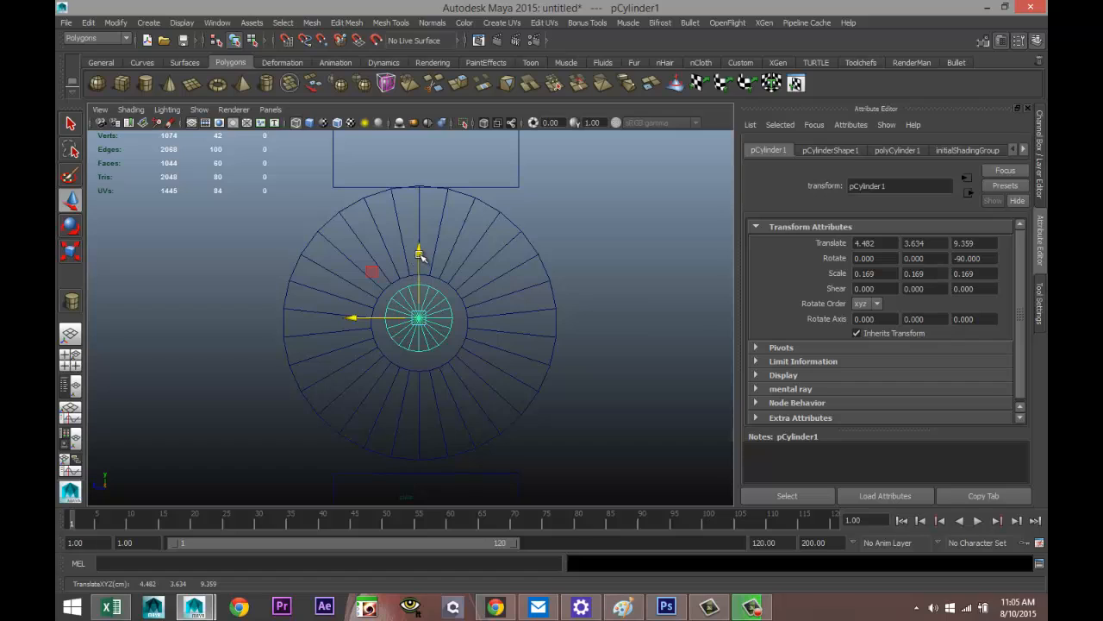
{"action": "left_click_drag", "start_coordinate": [420, 255], "coordinate": [418, 258]}
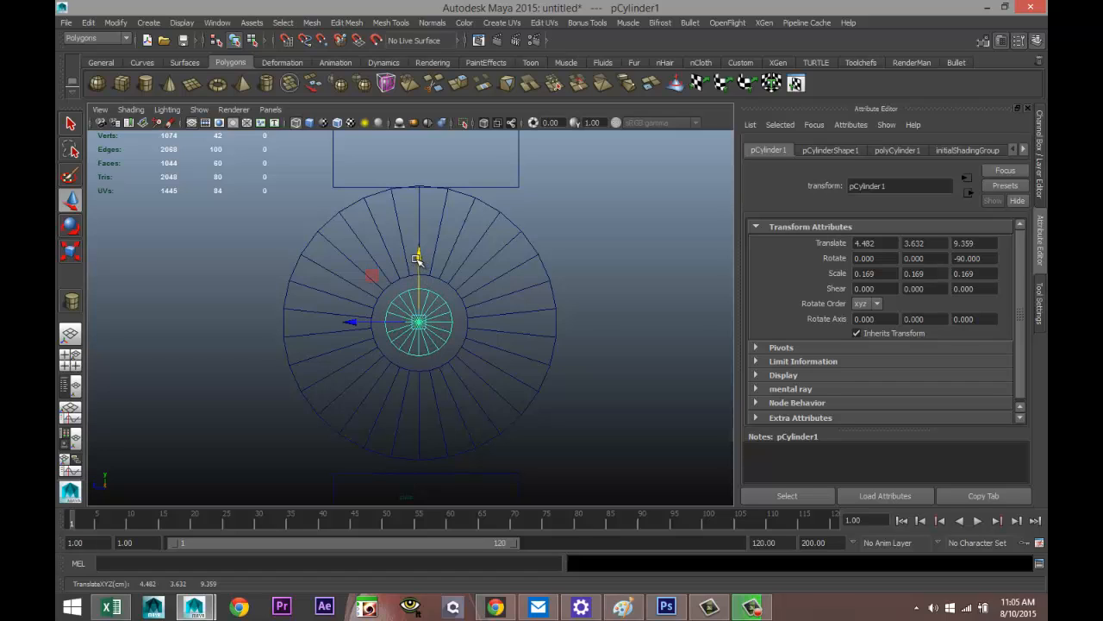
Step: Scale the pin cylinder up uniformly to 0.228 so that it nearly fills the pipes' hole
{"action": "key", "text": "r"}
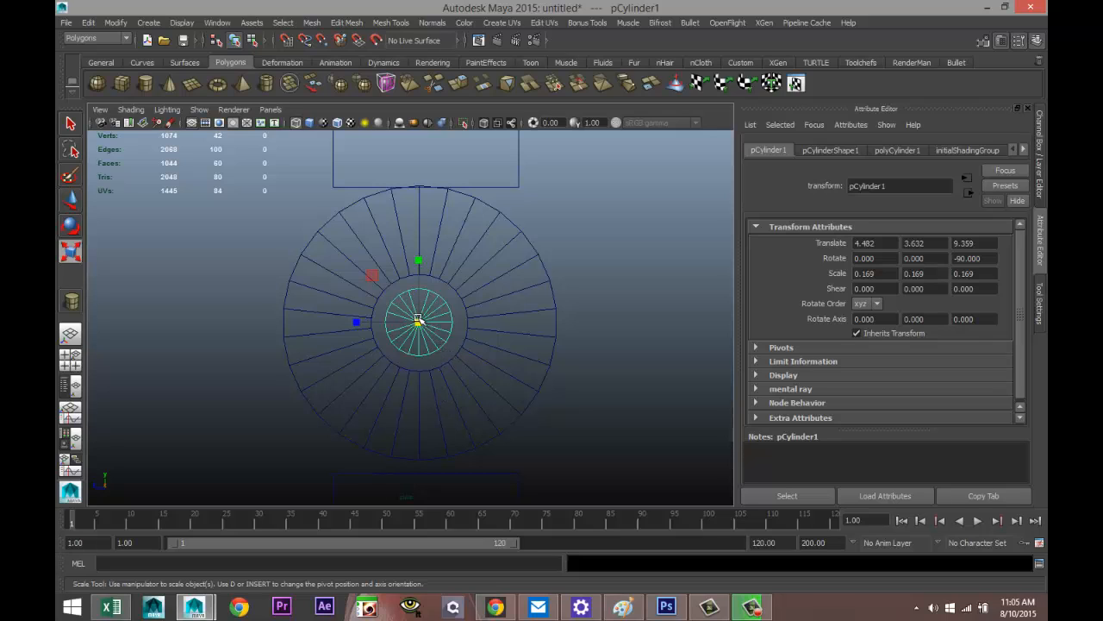
{"action": "left_click_drag", "start_coordinate": [420, 324], "coordinate": [528, 345]}
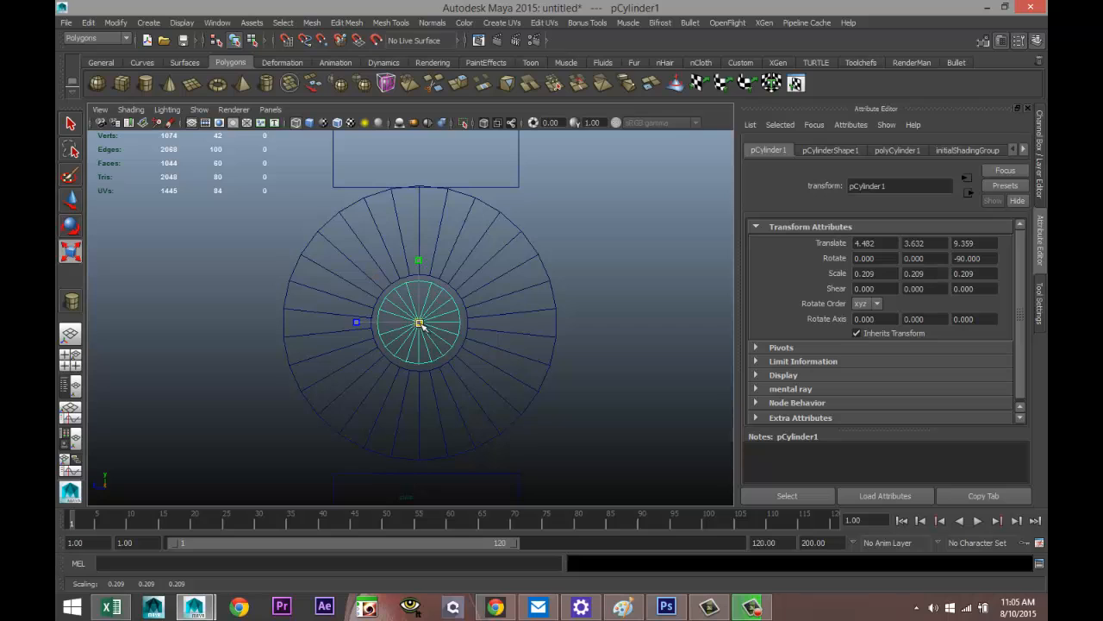
{"action": "left_click_drag", "start_coordinate": [420, 324], "coordinate": [537, 341]}
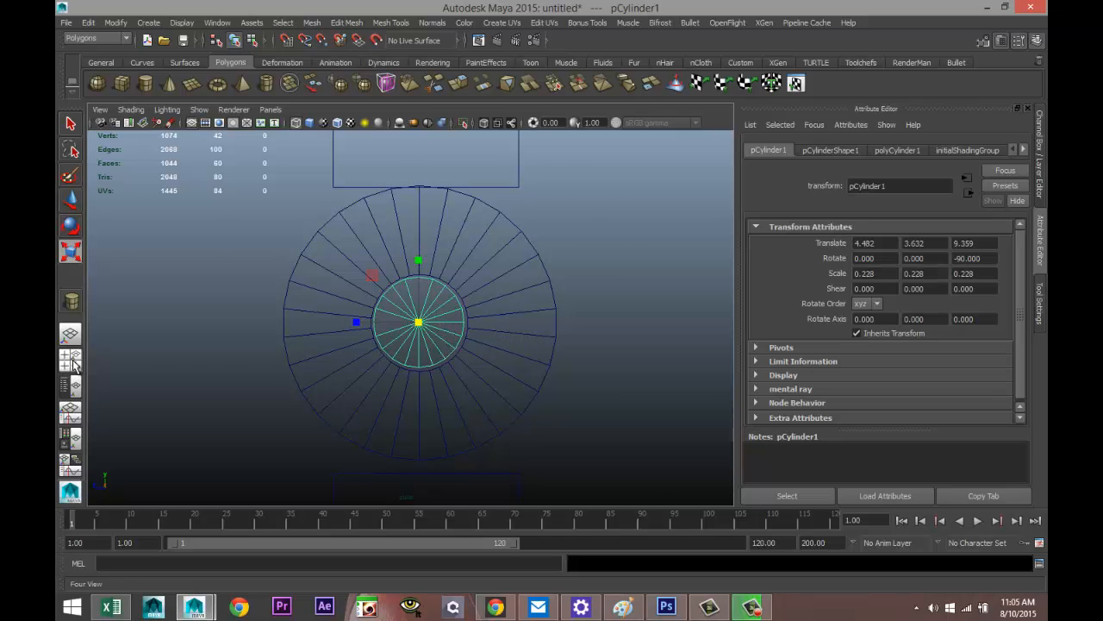
Step: In the perspective view, shorten the pin cylinder lengthwise so that both ends stay inside the outer pipes
{"action": "key", "text": "space"}
{"action": "key", "text": "space"}
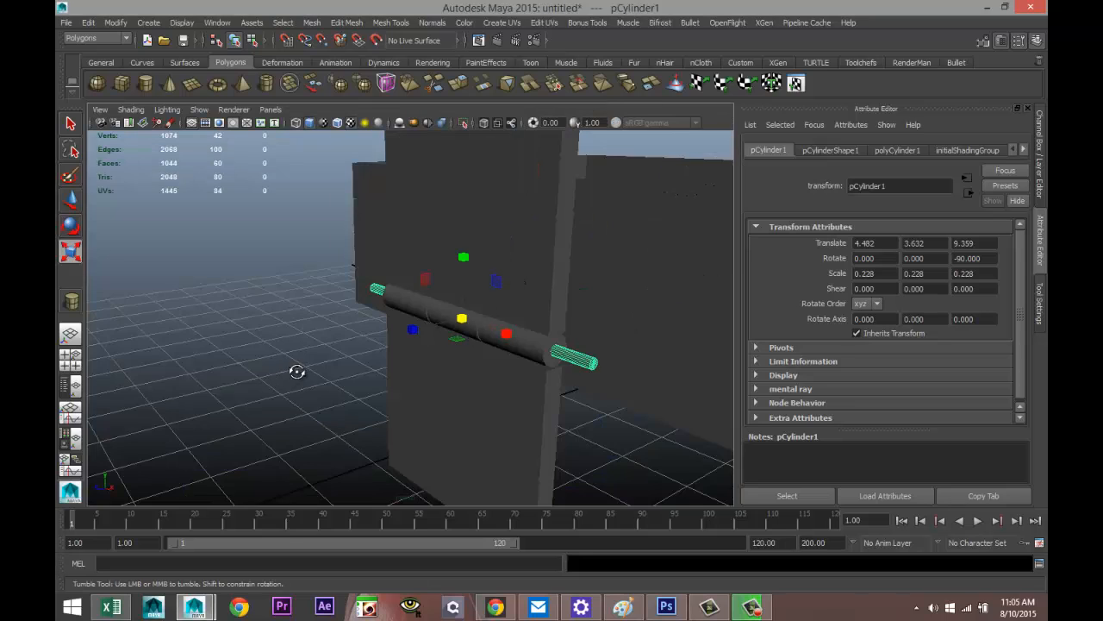
{"action": "left_click_drag", "start_coordinate": [296, 369], "coordinate": [387, 387], "text": "alt"}
{"action": "left_click_drag", "start_coordinate": [423, 320], "coordinate": [438, 341]}
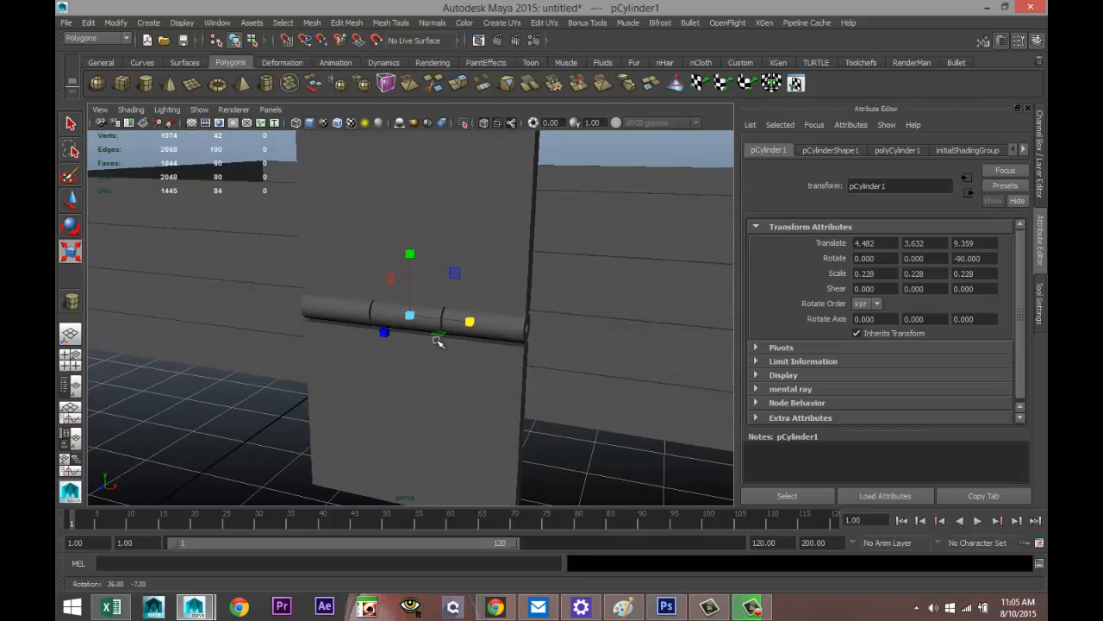
{"action": "right_click_drag", "start_coordinate": [438, 342], "coordinate": [238, 313], "text": "alt"}
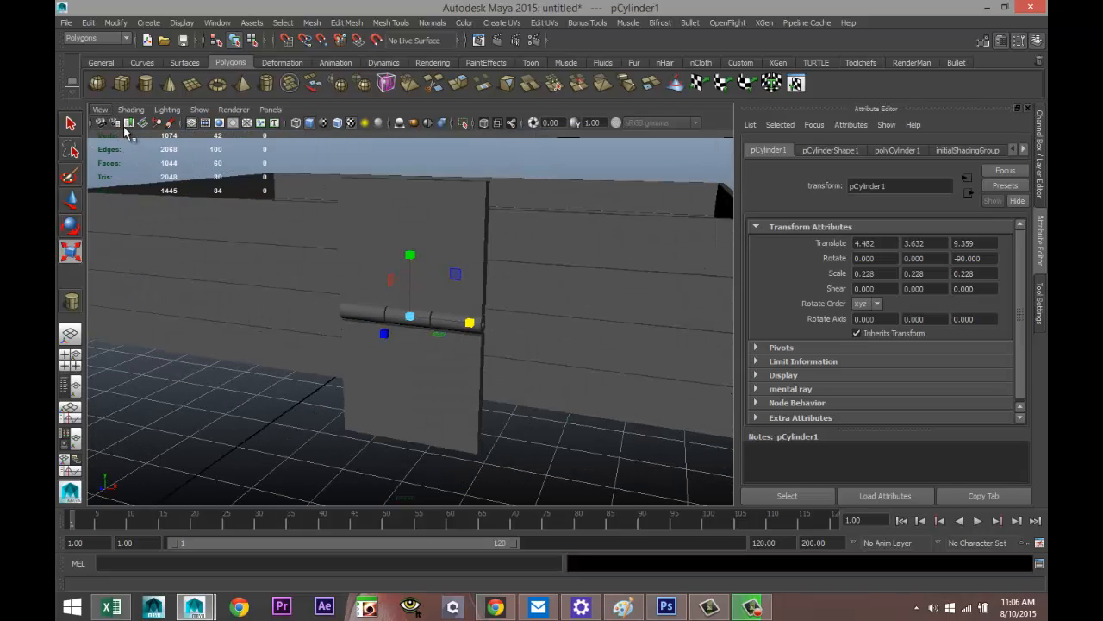
Step: Create a polygon sphere with scale 1 on the grid in front of the box and frame it
{"action": "left_click", "coordinate": [99, 85]}
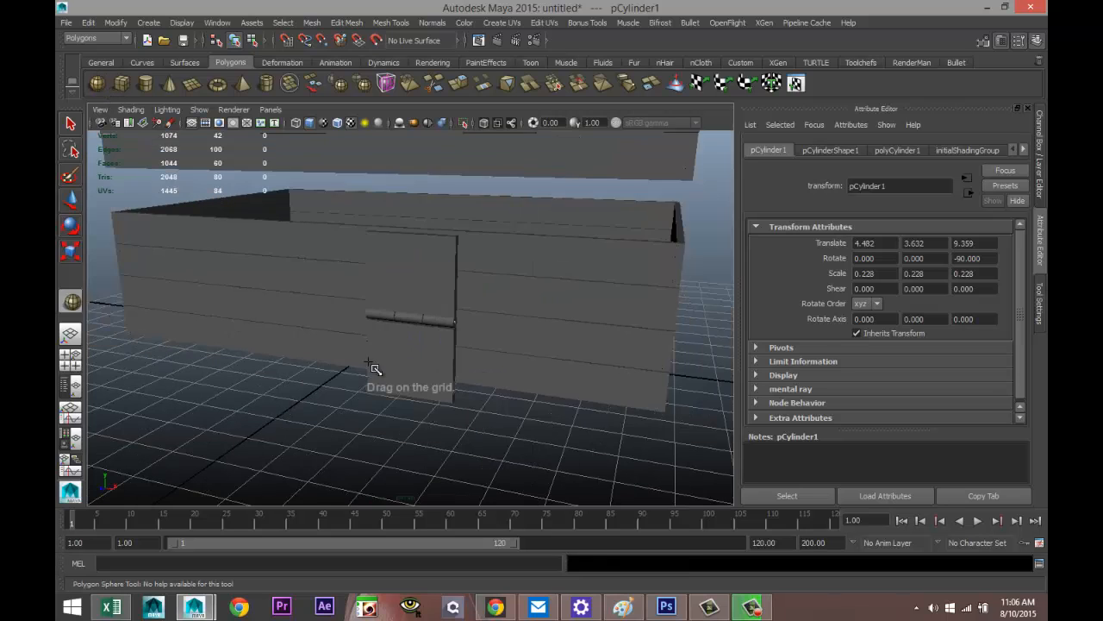
{"action": "mouse_move", "coordinate": [410, 456]}
{"action": "left_mouse_down"}
{"action": "mouse_move", "coordinate": [430, 465]}
{"action": "mouse_move", "coordinate": [412, 456]}
{"action": "left_mouse_up"}
{"action": "key", "text": "f"}
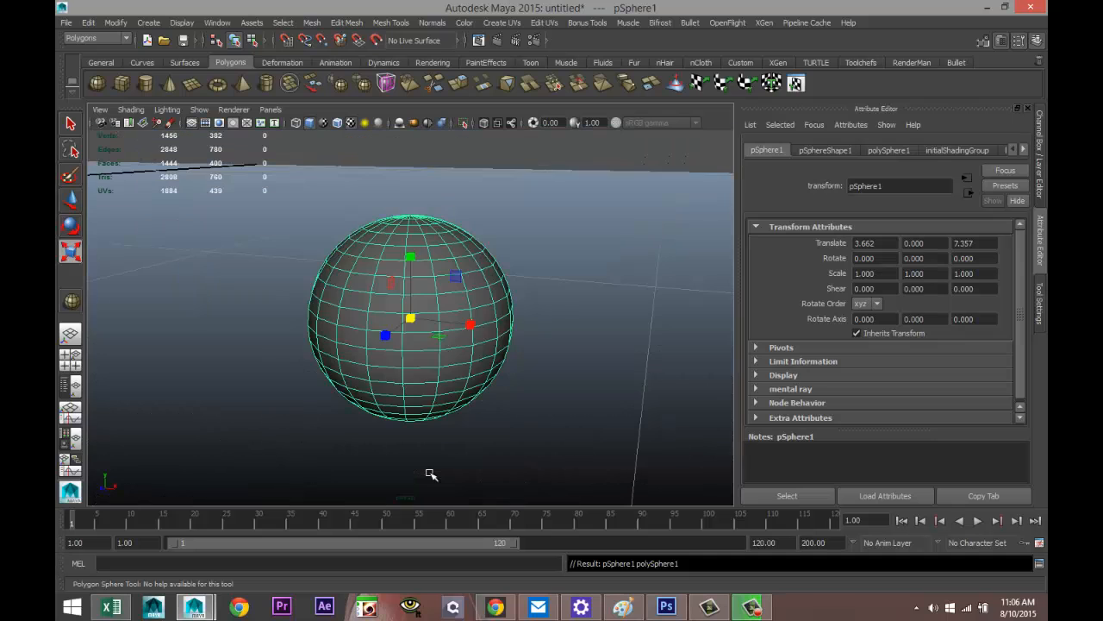
Step: Rotate the sphere to -90 degrees around Z so that its poles point sideways
{"action": "key", "text": "e"}
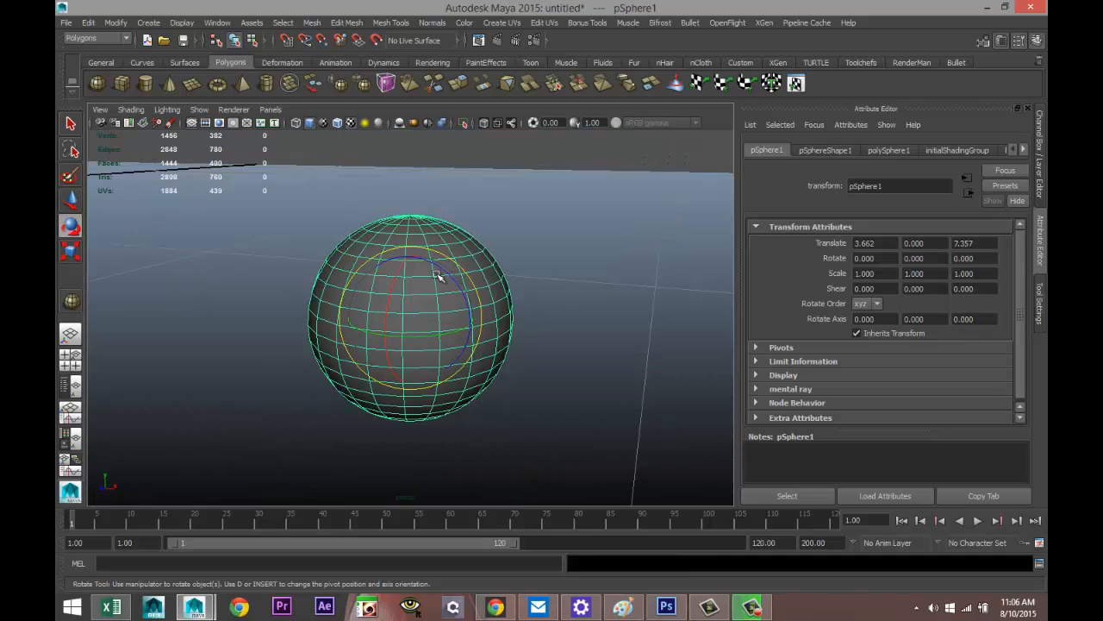
{"action": "left_click_drag", "start_coordinate": [438, 267], "coordinate": [493, 364]}
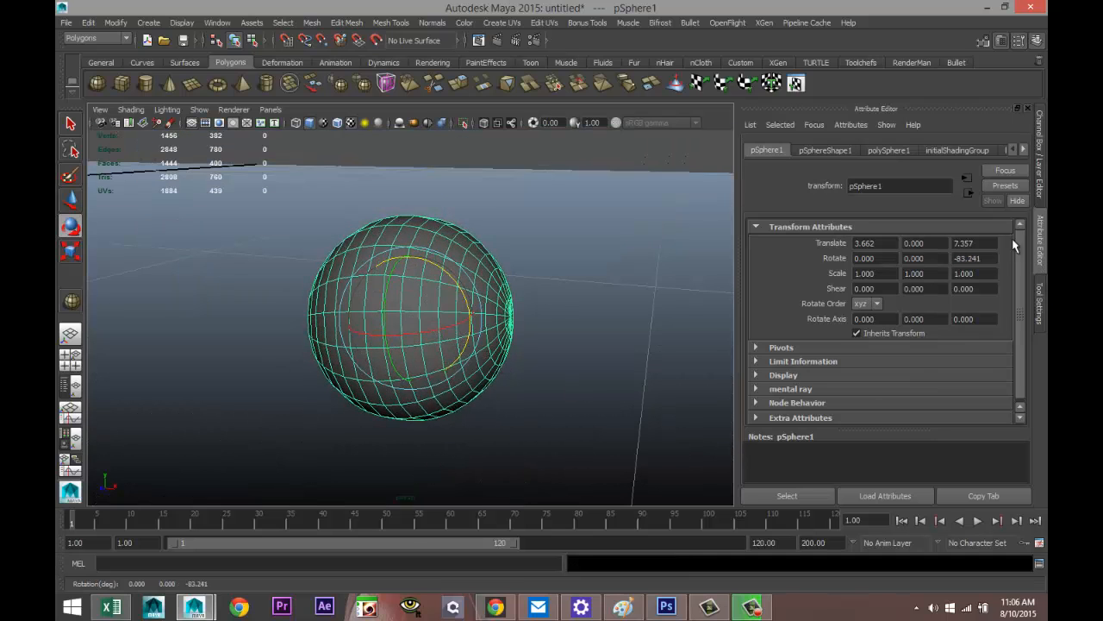
{"action": "left_click", "coordinate": [992, 257]}
{"action": "type", "text": "-90"}
{"action": "key", "text": "Return"}
{"action": "left_click_drag", "start_coordinate": [663, 239], "coordinate": [505, 347], "text": "alt"}
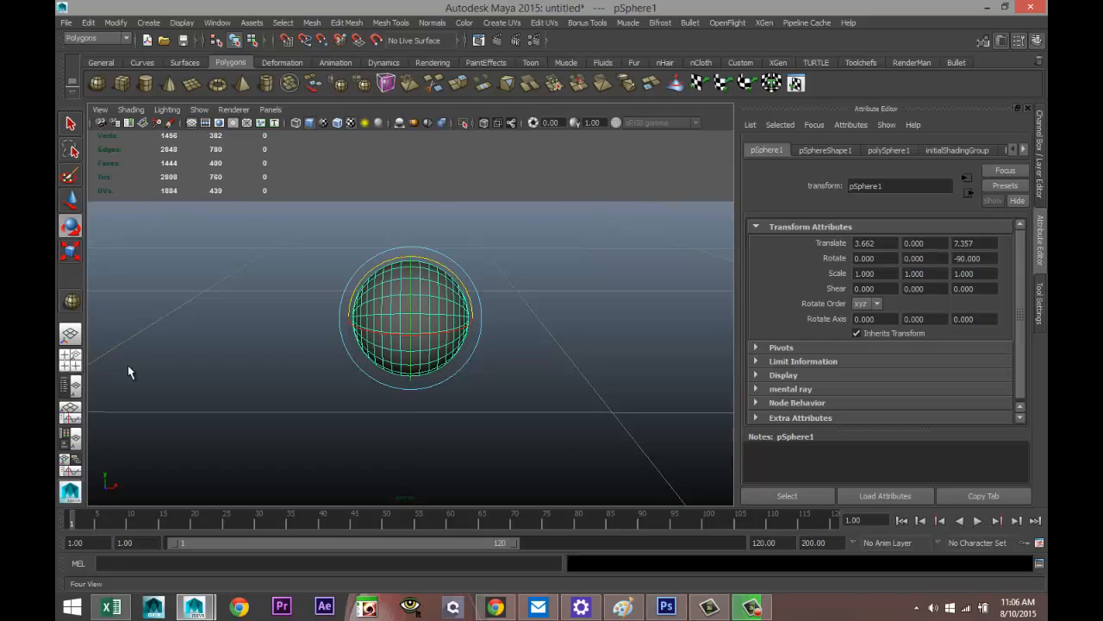
Step: In the front view, select the faces of the sphere's left half and delete them
{"action": "key", "text": "space"}
{"action": "scroll", "coordinate": [272, 437], "scroll_direction": "down", "scroll_amount": 5}
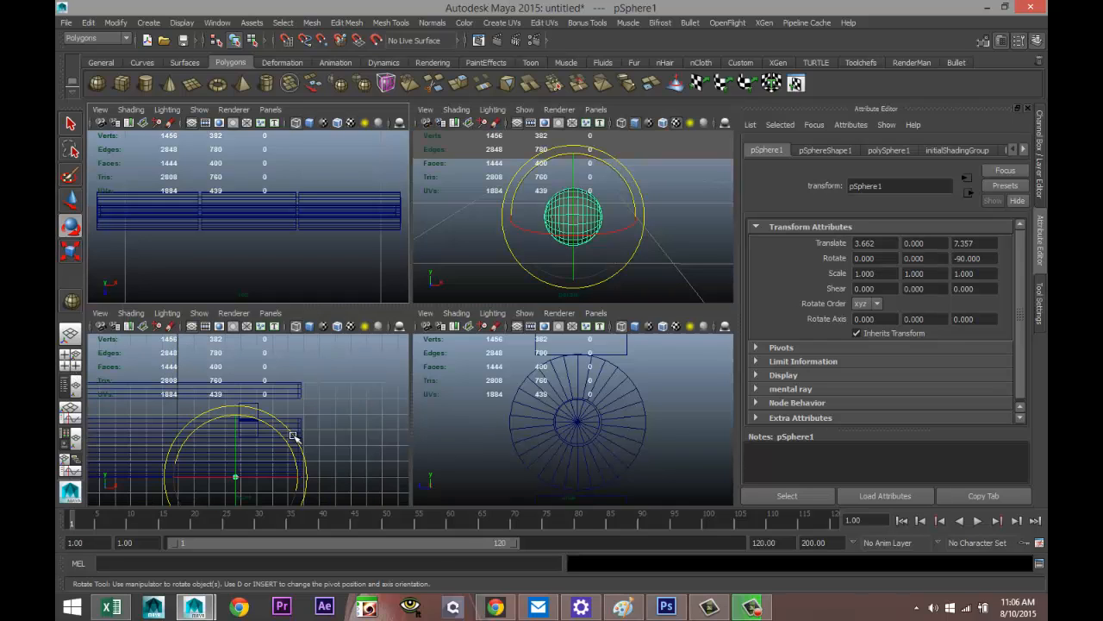
{"action": "key", "text": "space"}
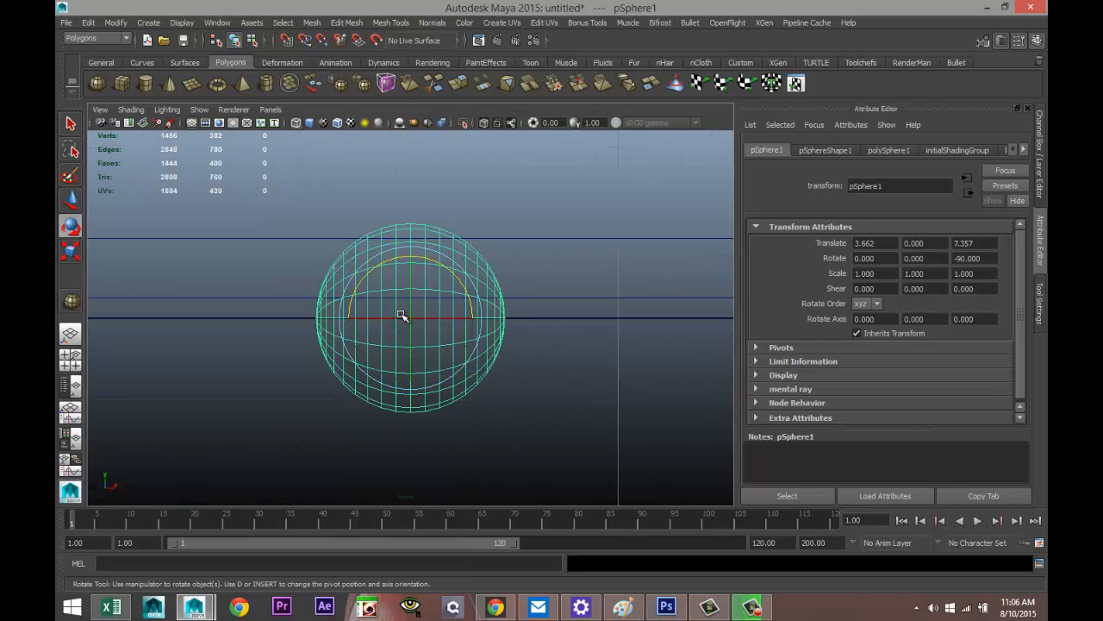
{"action": "right_click_drag", "start_coordinate": [400, 302], "coordinate": [398, 329]}
{"action": "left_click_drag", "start_coordinate": [260, 188], "coordinate": [405, 513]}
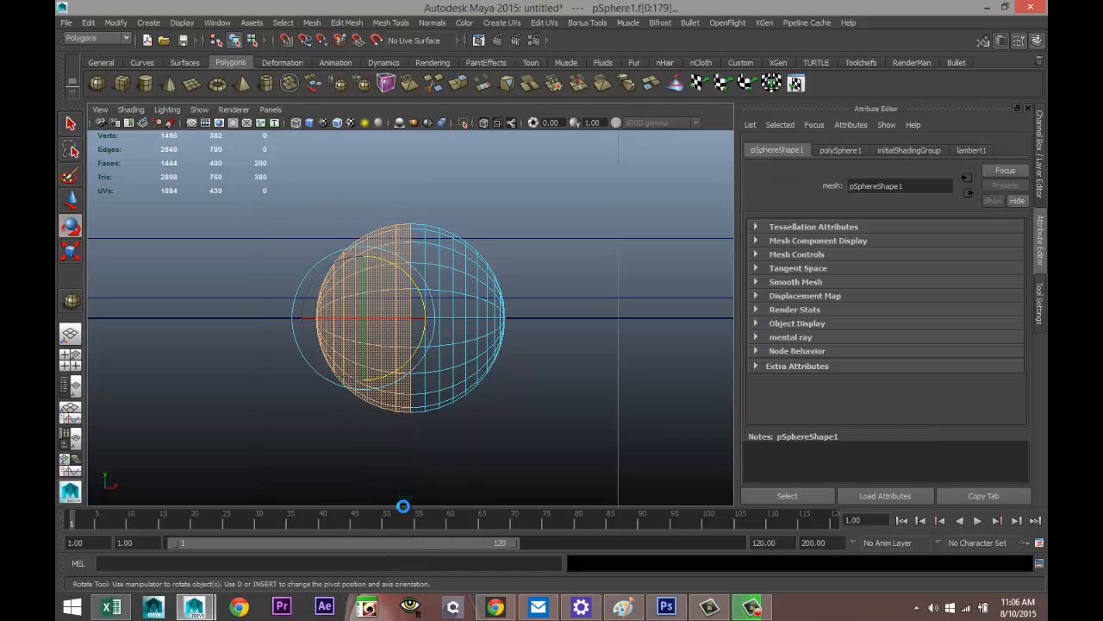
{"action": "key", "text": "Delete"}
Step: Return the half sphere to object mode in the perspective view and select it as an object
{"action": "left_click", "coordinate": [73, 356]}
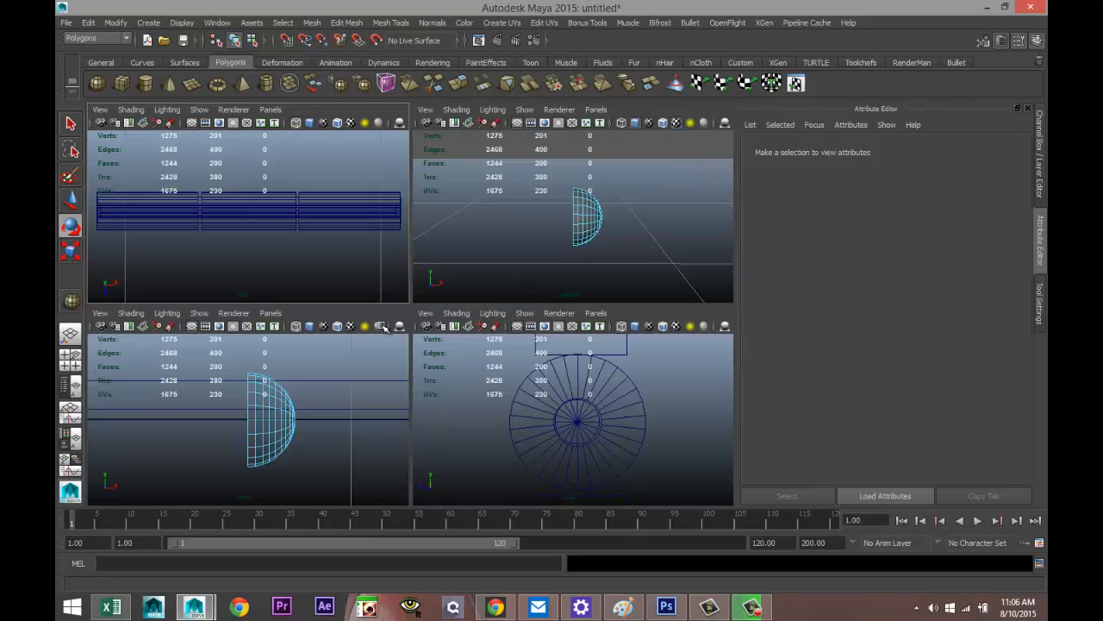
{"action": "key", "text": "space"}
{"action": "left_click_drag", "start_coordinate": [500, 296], "coordinate": [398, 339], "text": "alt"}
{"action": "right_click_drag", "start_coordinate": [423, 298], "coordinate": [468, 276]}
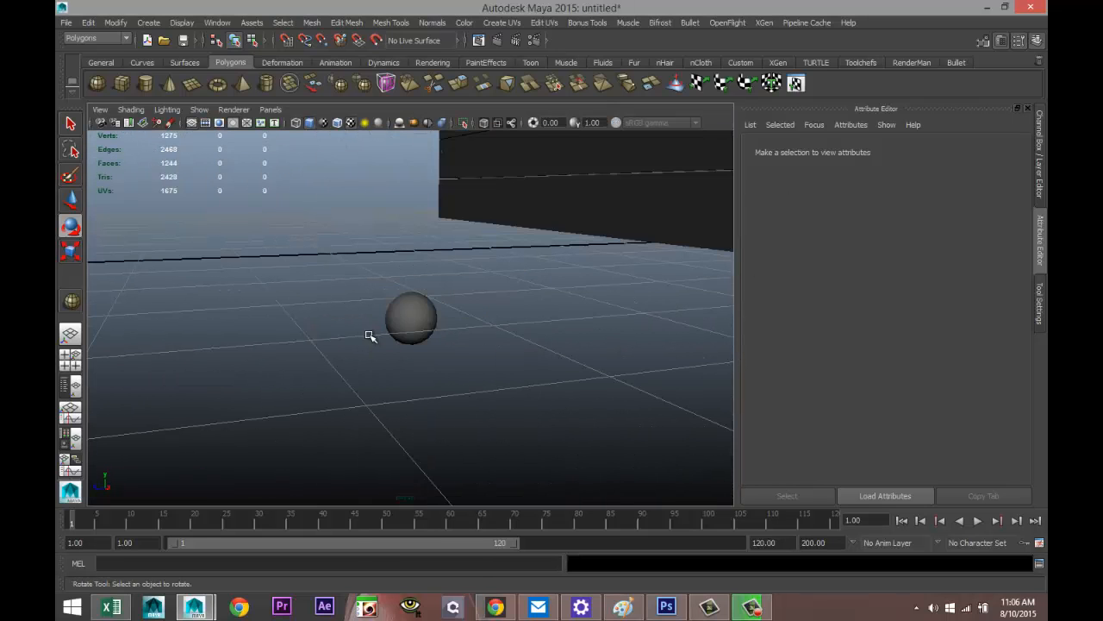
{"action": "left_click", "coordinate": [411, 318]}
{"action": "left_click_drag", "start_coordinate": [411, 339], "coordinate": [485, 397], "text": "alt"}
{"action": "left_click_drag", "start_coordinate": [513, 436], "coordinate": [603, 501], "text": "alt"}
Step: In the front view, move the half sphere beside the right end of the hinge pipes at X 5.103, Y 3.625
{"action": "left_click", "coordinate": [71, 360]}
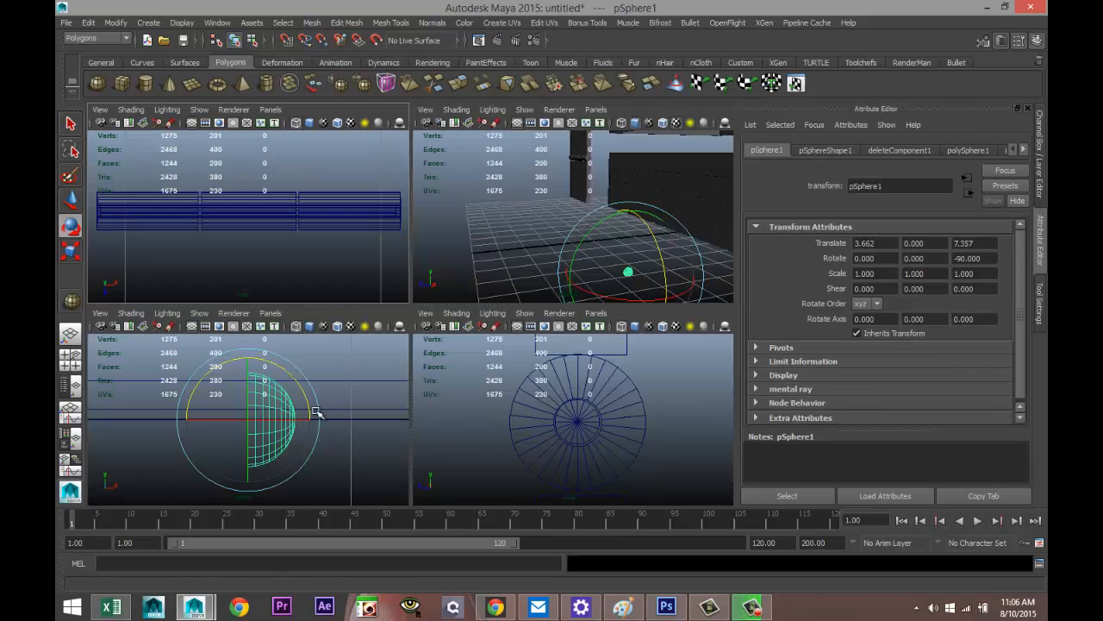
{"action": "key", "text": "space"}
{"action": "key", "text": "f"}
{"action": "scroll", "coordinate": [357, 397], "scroll_direction": "down", "scroll_amount": 10}
{"action": "scroll", "coordinate": [366, 400], "scroll_direction": "down", "scroll_amount": 2}
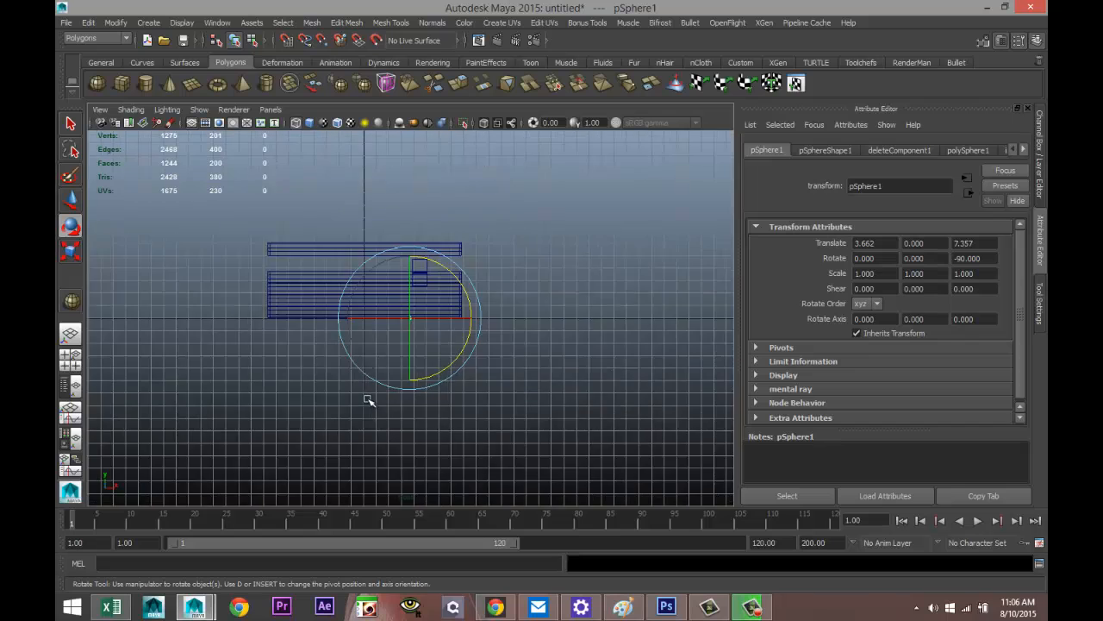
{"action": "scroll", "coordinate": [371, 399], "scroll_direction": "up", "scroll_amount": 6}
{"action": "key", "text": "w"}
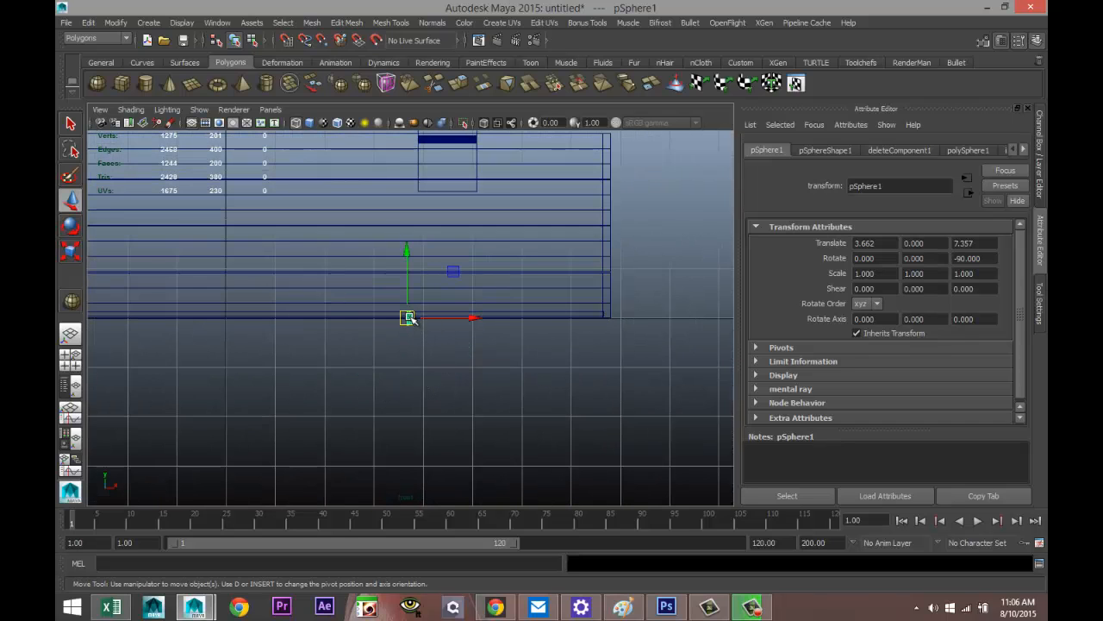
{"action": "left_click_drag", "start_coordinate": [409, 317], "coordinate": [485, 138]}
{"action": "key", "text": "f"}
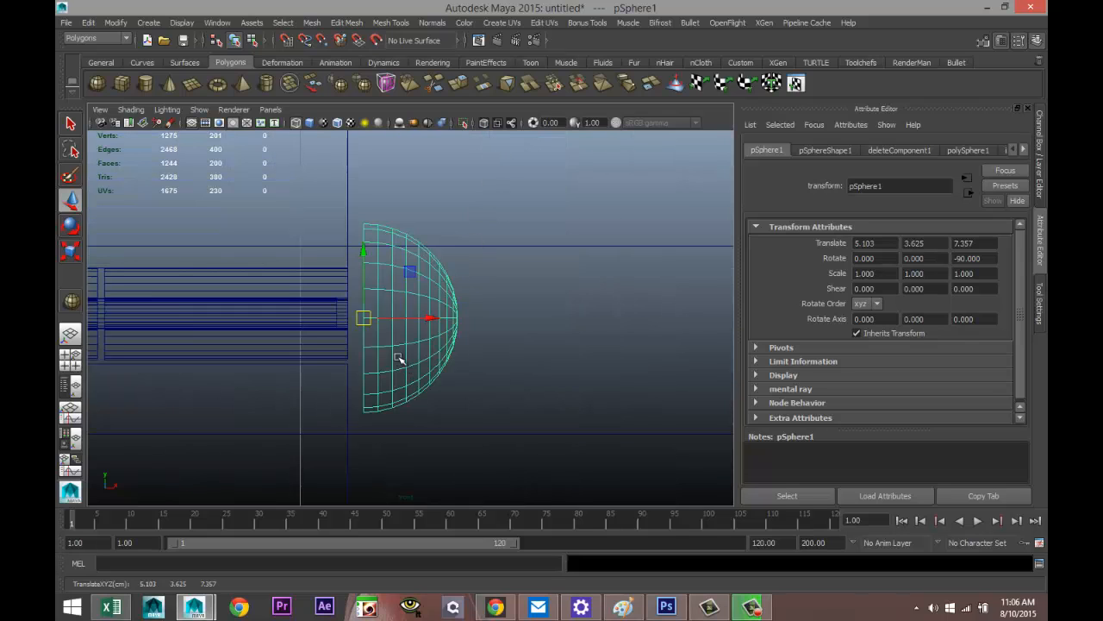
Step: Scale the half sphere down uniformly to 0.476 and set its flat side against the pipe end at X 5.077, Y 3.631
{"action": "key", "text": "r"}
{"action": "left_click_drag", "start_coordinate": [366, 320], "coordinate": [282, 331]}
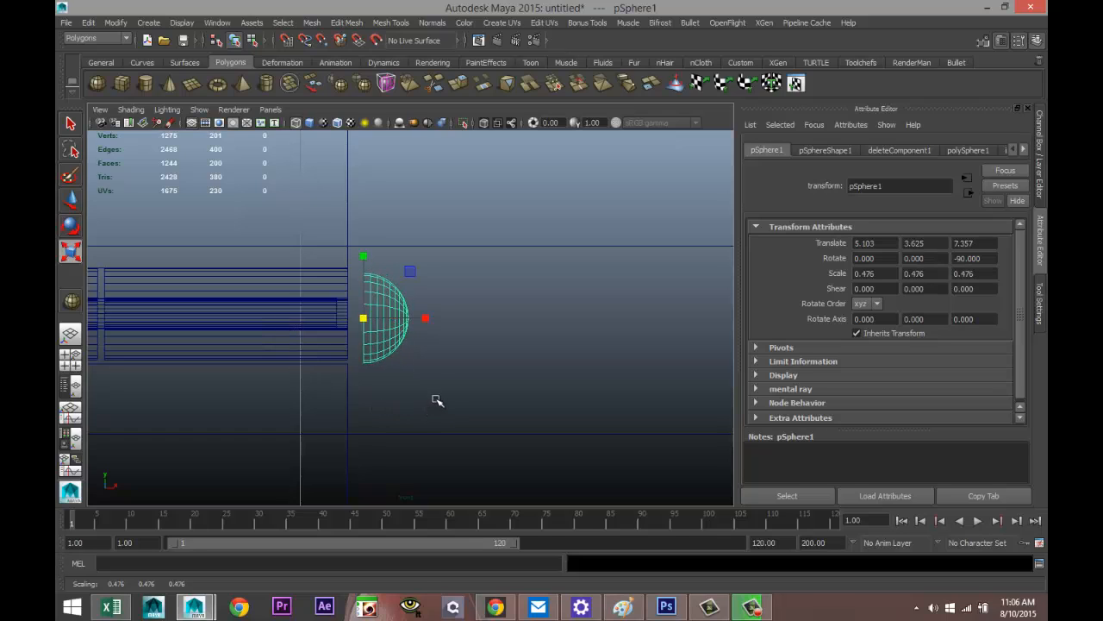
{"action": "key", "text": "w"}
{"action": "left_click_drag", "start_coordinate": [362, 318], "coordinate": [349, 313]}
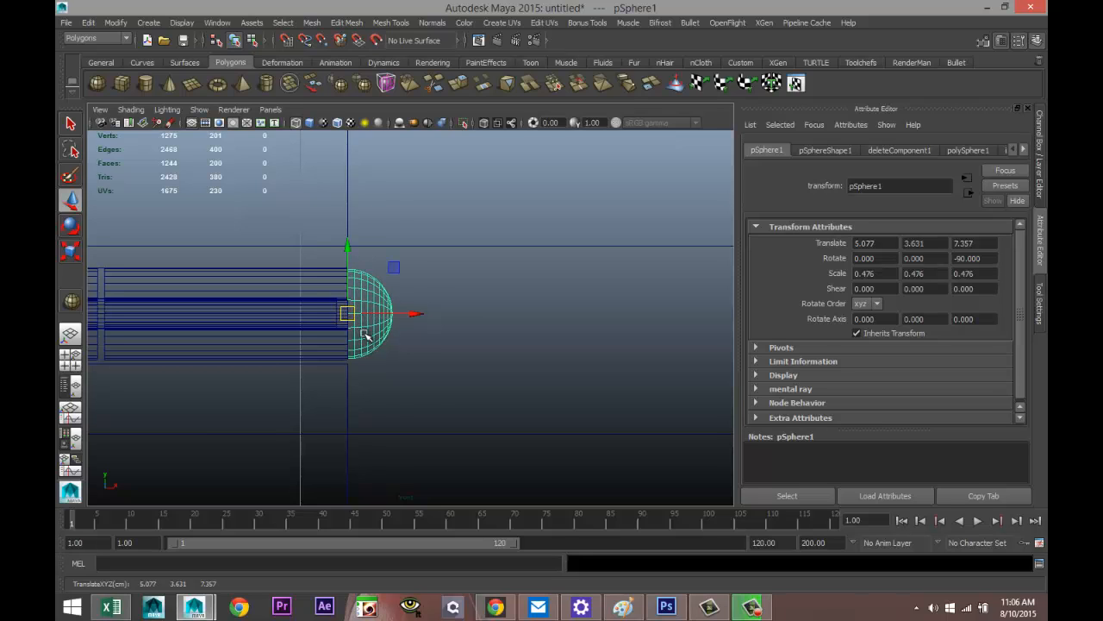
Step: Check the half sphere's fit in shaded and wireframe display, and adjust its height to Y 3.632
{"action": "scroll", "coordinate": [468, 374], "scroll_direction": "up", "scroll_amount": 6}
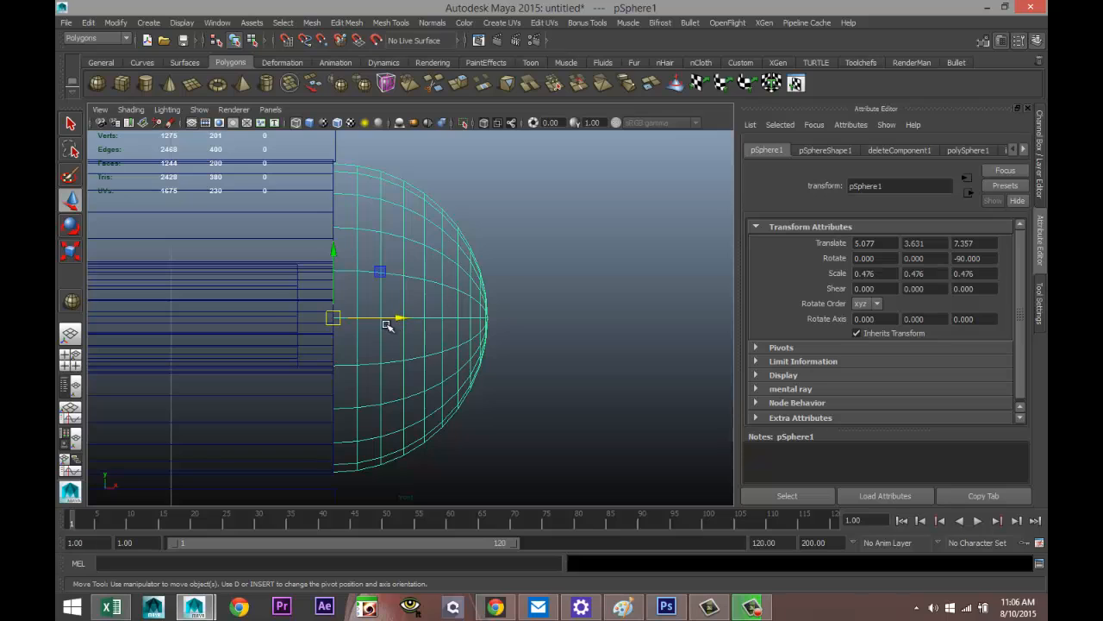
{"action": "scroll", "coordinate": [374, 344], "scroll_direction": "down", "scroll_amount": 5}
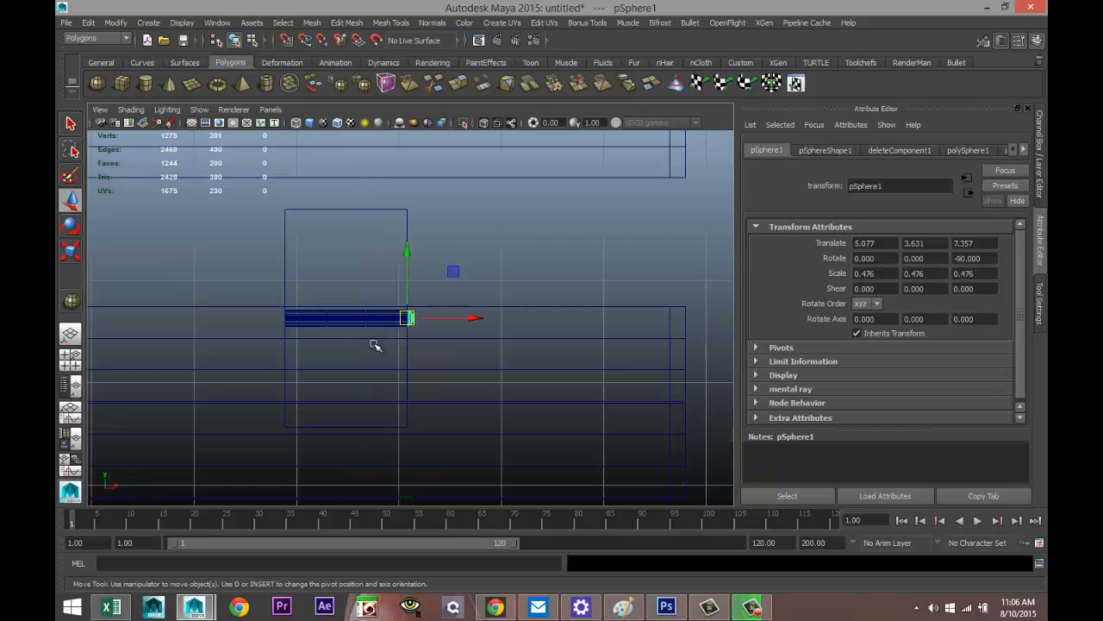
{"action": "key", "text": "5"}
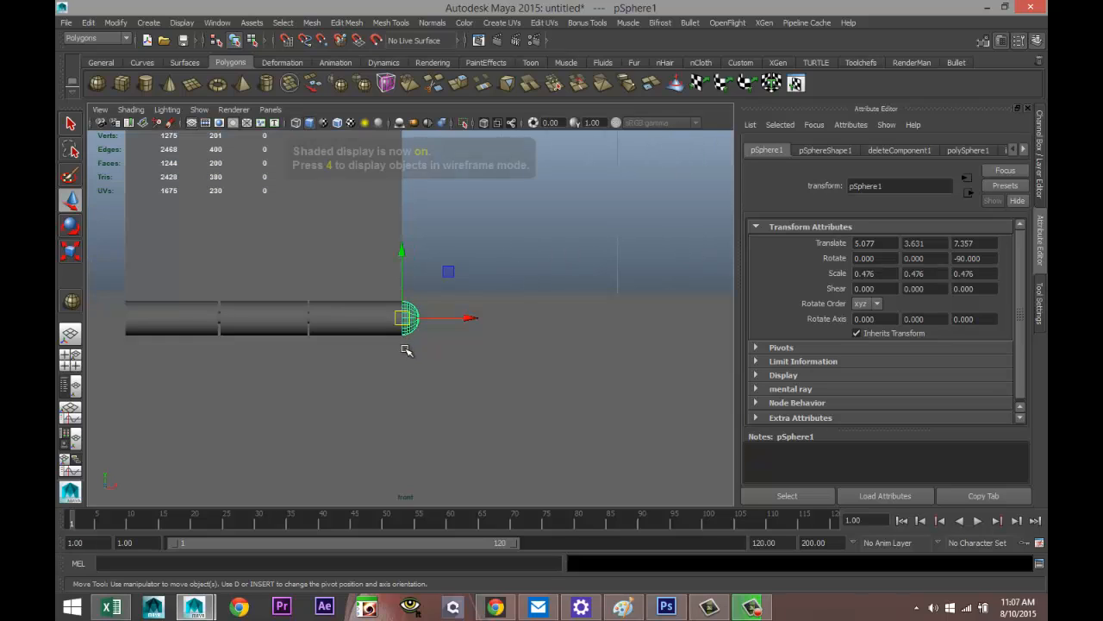
{"action": "scroll", "coordinate": [448, 373], "scroll_direction": "down", "scroll_amount": 1}
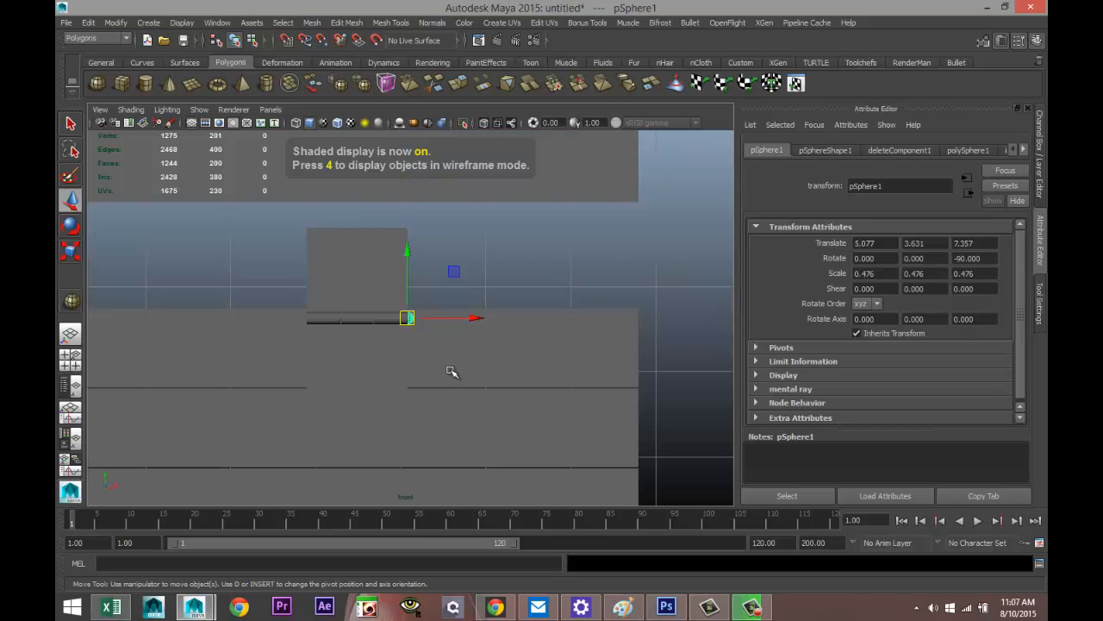
{"action": "key", "text": "4"}
{"action": "scroll", "coordinate": [426, 370], "scroll_direction": "up", "scroll_amount": 4}
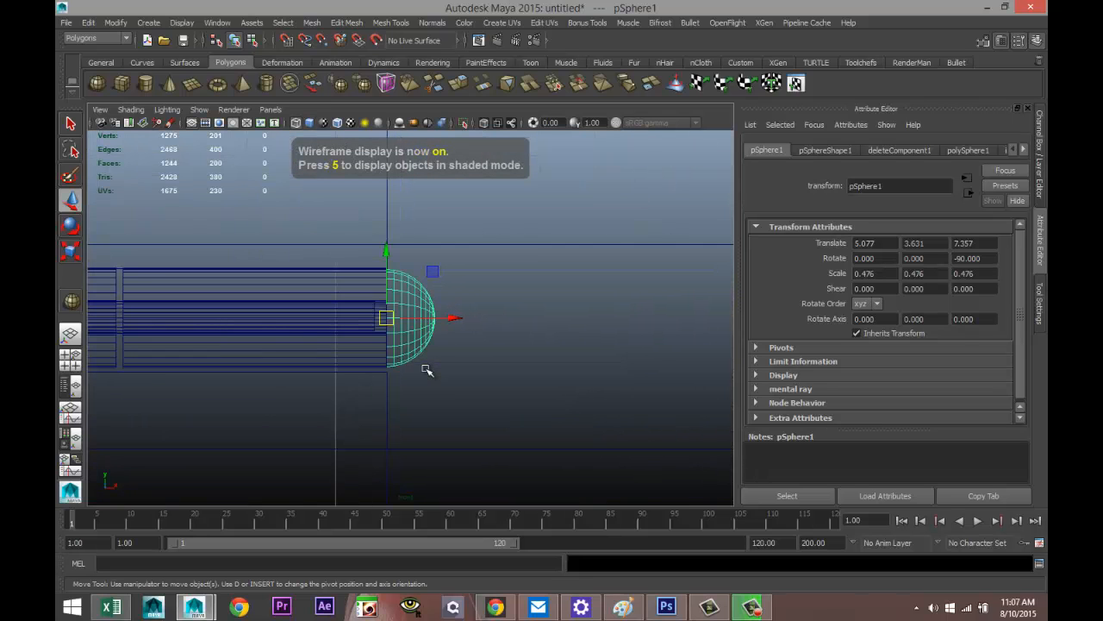
{"action": "scroll", "coordinate": [427, 371], "scroll_direction": "up", "scroll_amount": 3}
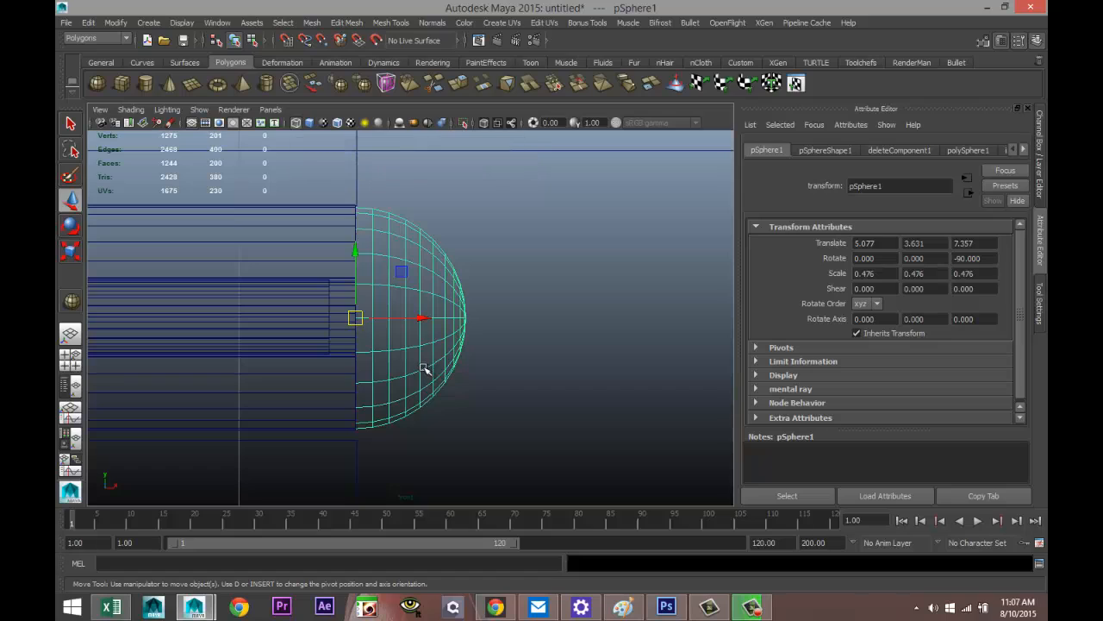
{"action": "left_click", "coordinate": [353, 250]}
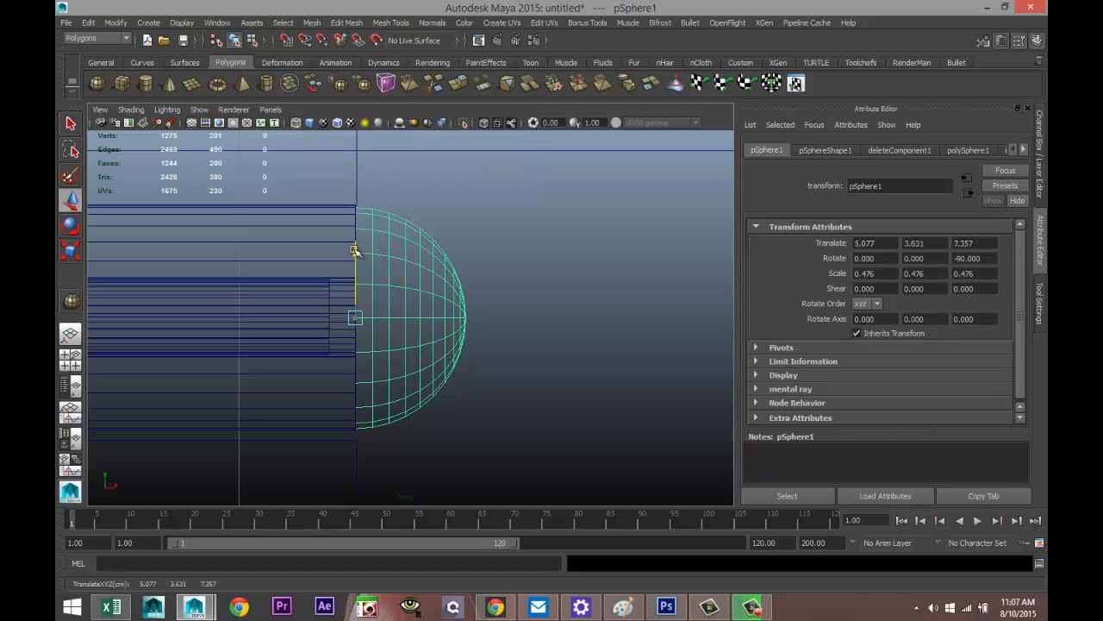
{"action": "left_click_drag", "start_coordinate": [353, 248], "coordinate": [353, 248]}
Step: Duplicate the half sphere and move the copy beyond the left end of the hinge pipes to X 3.697
{"action": "scroll", "coordinate": [365, 313], "scroll_direction": "down", "scroll_amount": 12}
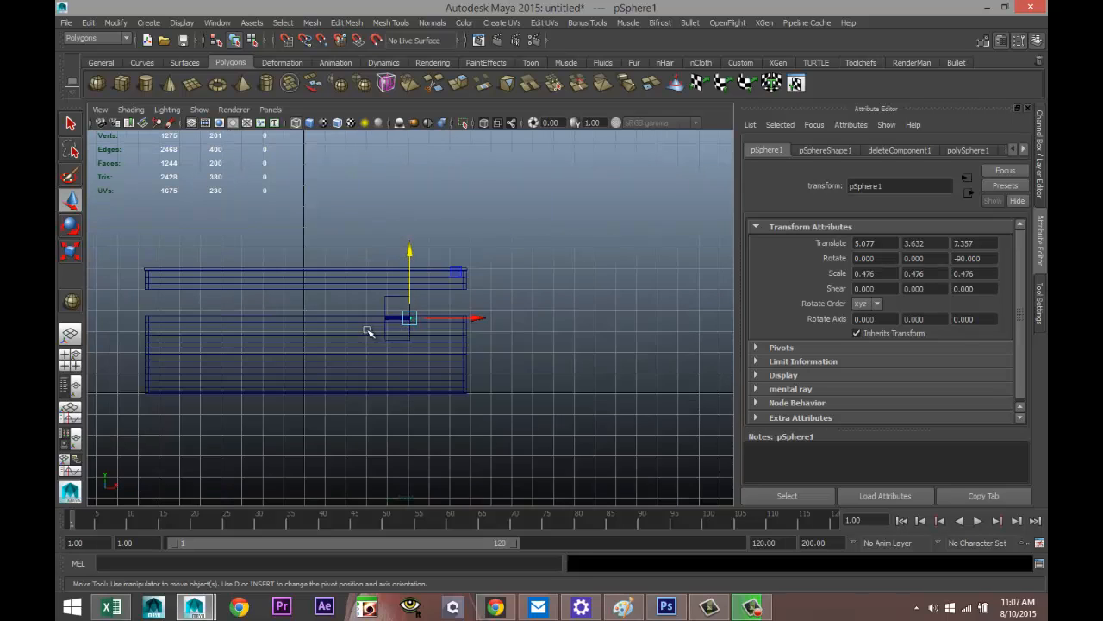
{"action": "scroll", "coordinate": [371, 331], "scroll_direction": "up", "scroll_amount": 4}
{"action": "scroll", "coordinate": [411, 334], "scroll_direction": "up", "scroll_amount": 3}
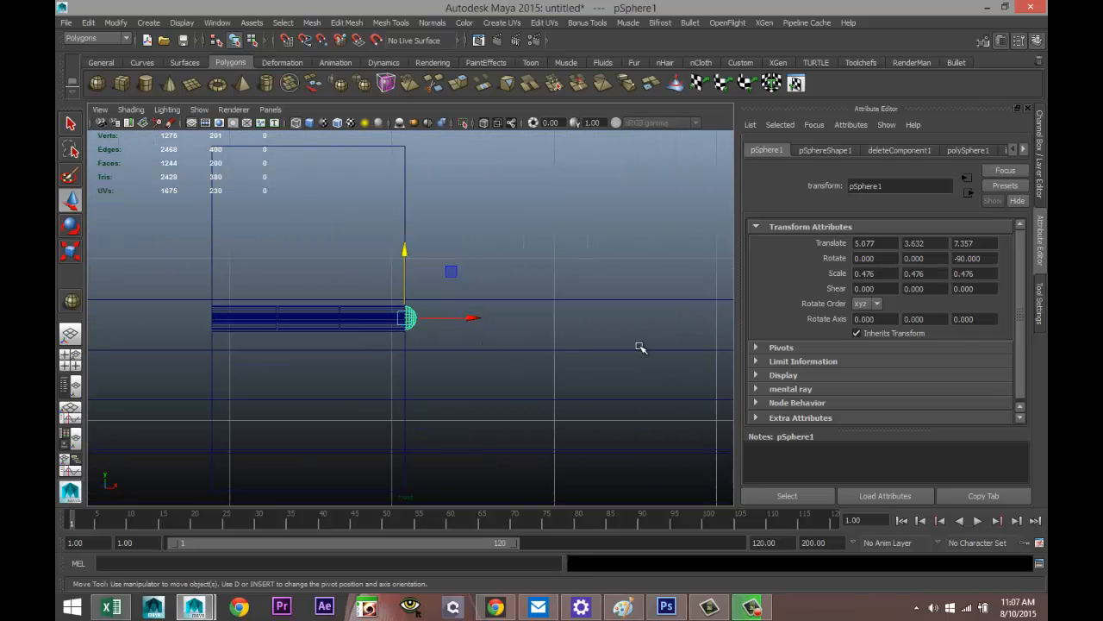
{"action": "key", "text": "ctrl+d"}
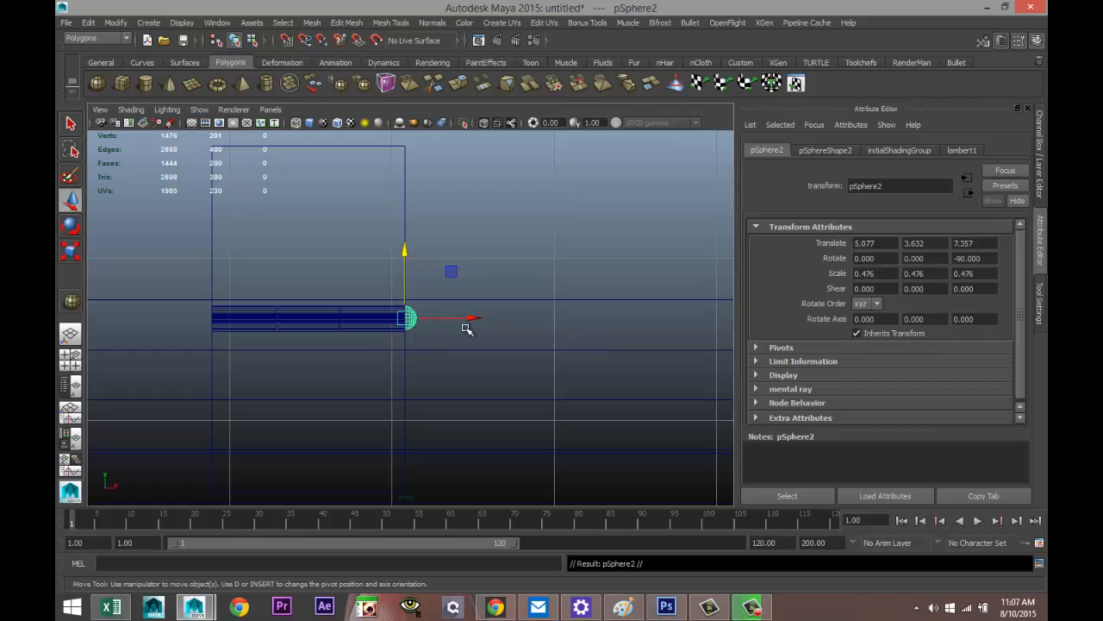
{"action": "left_click_drag", "start_coordinate": [470, 317], "coordinate": [125, 348]}
Step: Rotate the duplicated half sphere to 90 degrees around Z so that its dome faces away from the pipes
{"action": "key", "text": "e"}
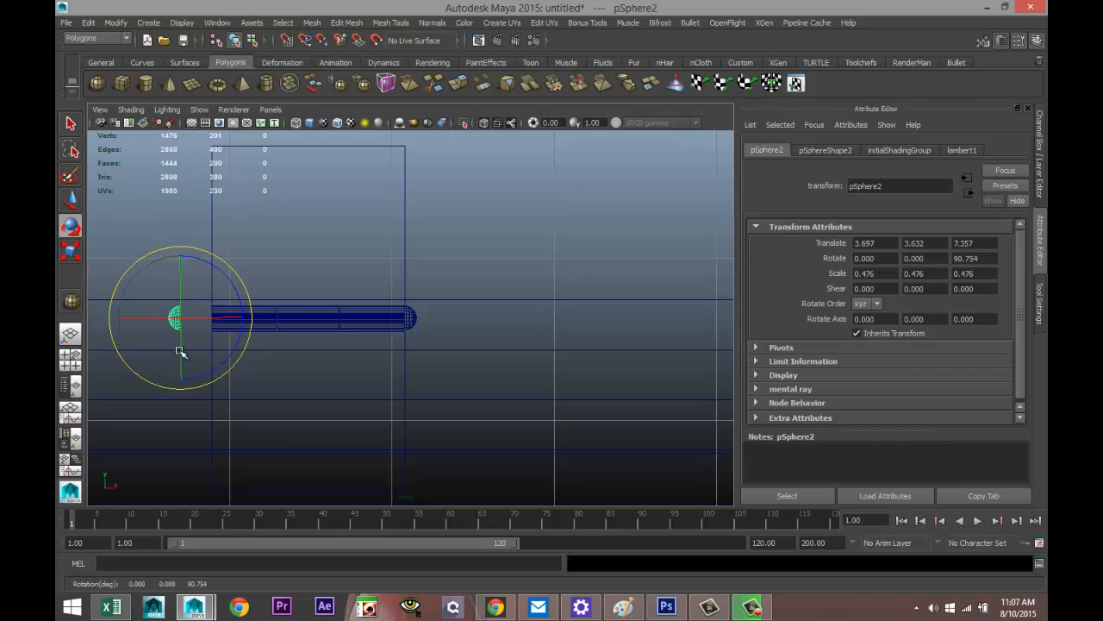
{"action": "left_click", "coordinate": [995, 257]}
{"action": "type", "text": "90"}
{"action": "key", "text": "Return"}
Step: Move the duplicated half sphere along X to 3.889 so its flat side meets the open end of the hinge pipes
{"action": "left_click", "coordinate": [234, 361]}
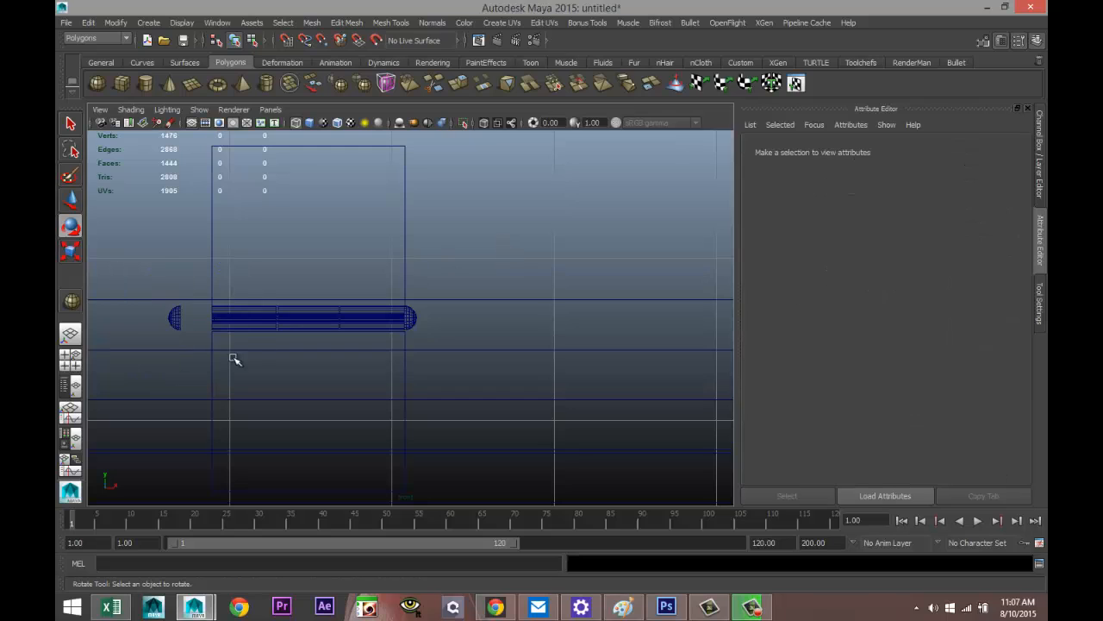
{"action": "left_click", "coordinate": [175, 319]}
{"action": "key", "text": "w"}
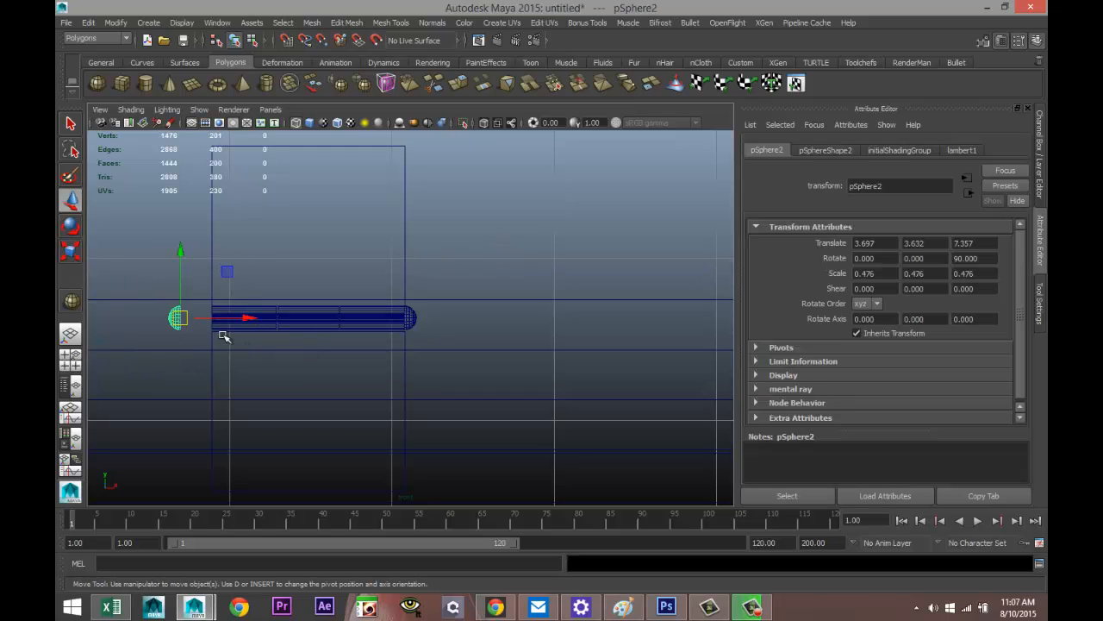
{"action": "left_click_drag", "start_coordinate": [251, 319], "coordinate": [285, 323]}
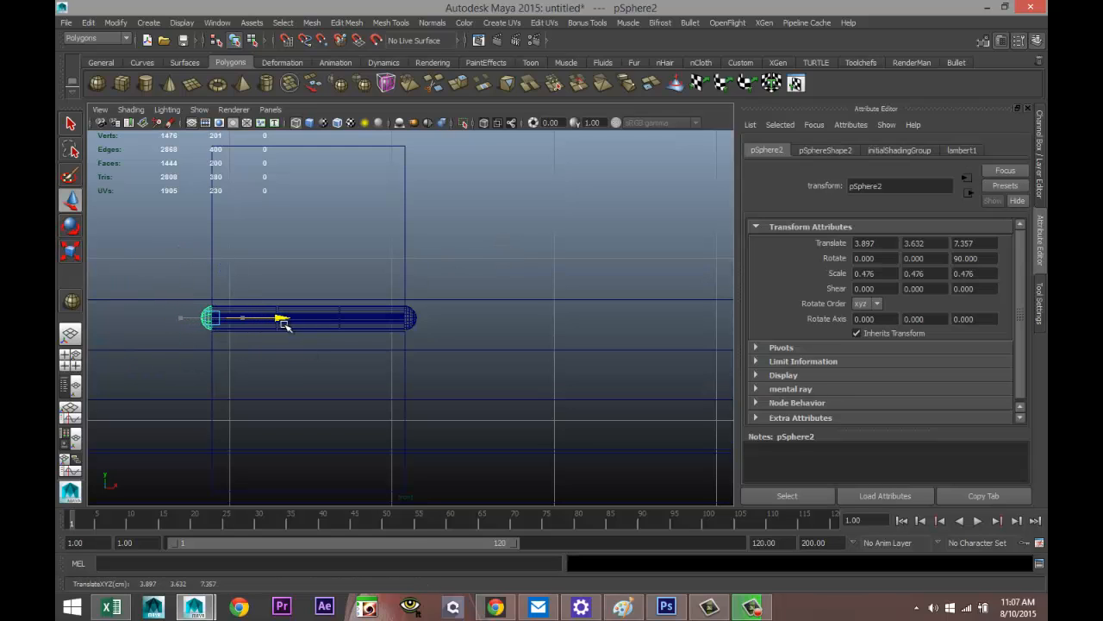
{"action": "key", "text": "f"}
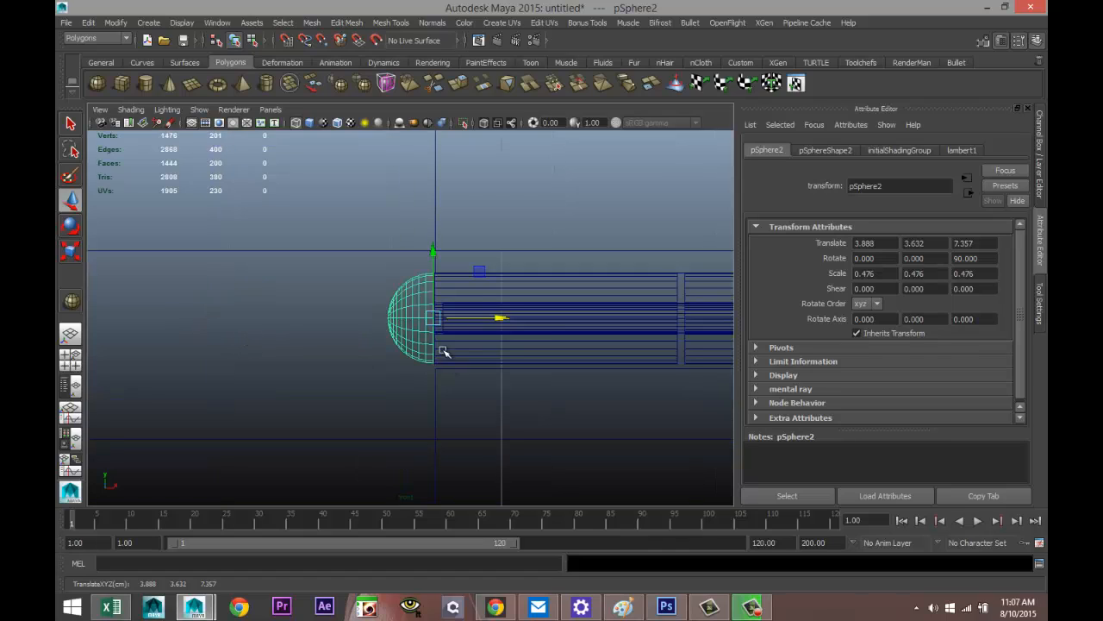
{"action": "left_click_drag", "start_coordinate": [503, 319], "coordinate": [505, 320]}
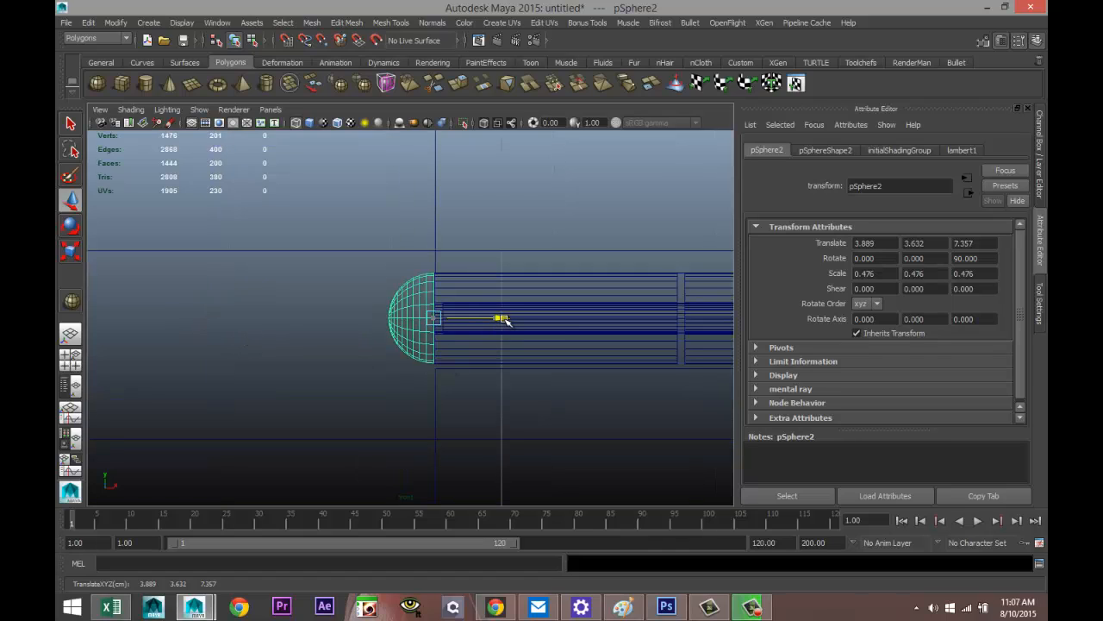
Step: Select both half spheres and move them together along Z to 9.359, centring them on the two ends of the hinge pipes
{"action": "left_click", "coordinate": [71, 361]}
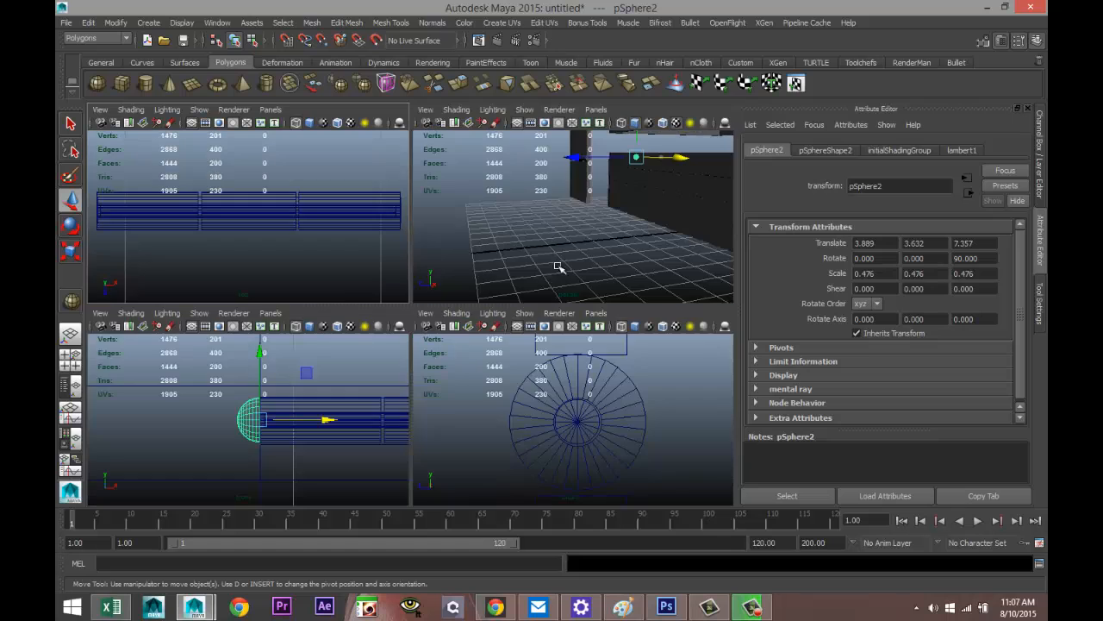
{"action": "key", "text": "space"}
{"action": "left_click_drag", "start_coordinate": [456, 355], "coordinate": [595, 416], "text": "alt"}
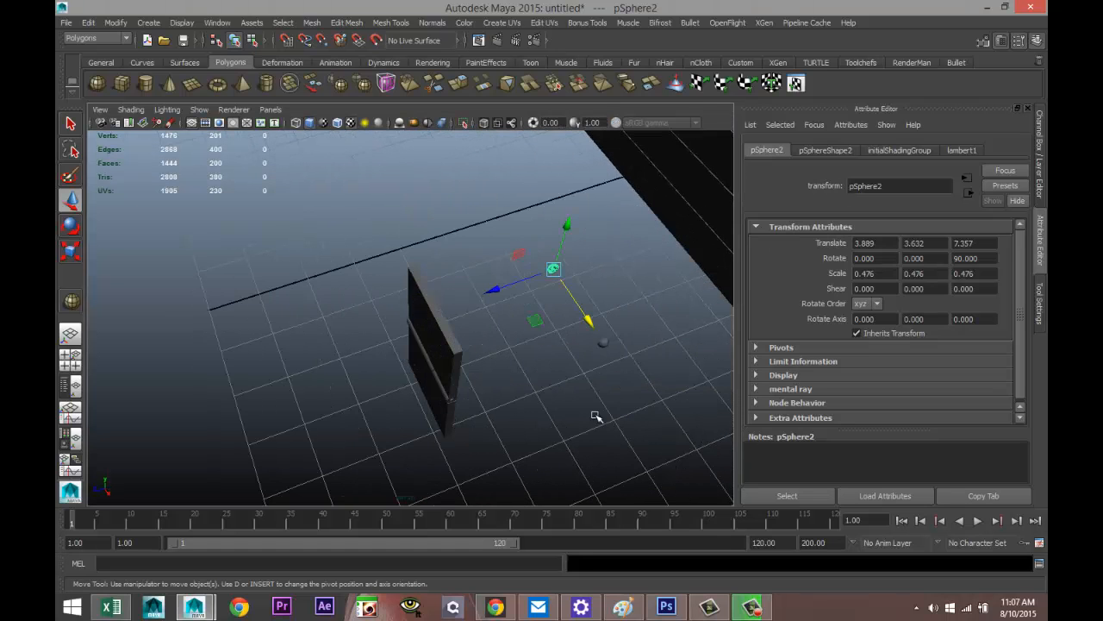
{"action": "left_click", "coordinate": [602, 342], "text": "shift"}
{"action": "left_click_drag", "start_coordinate": [529, 362], "coordinate": [375, 421]}
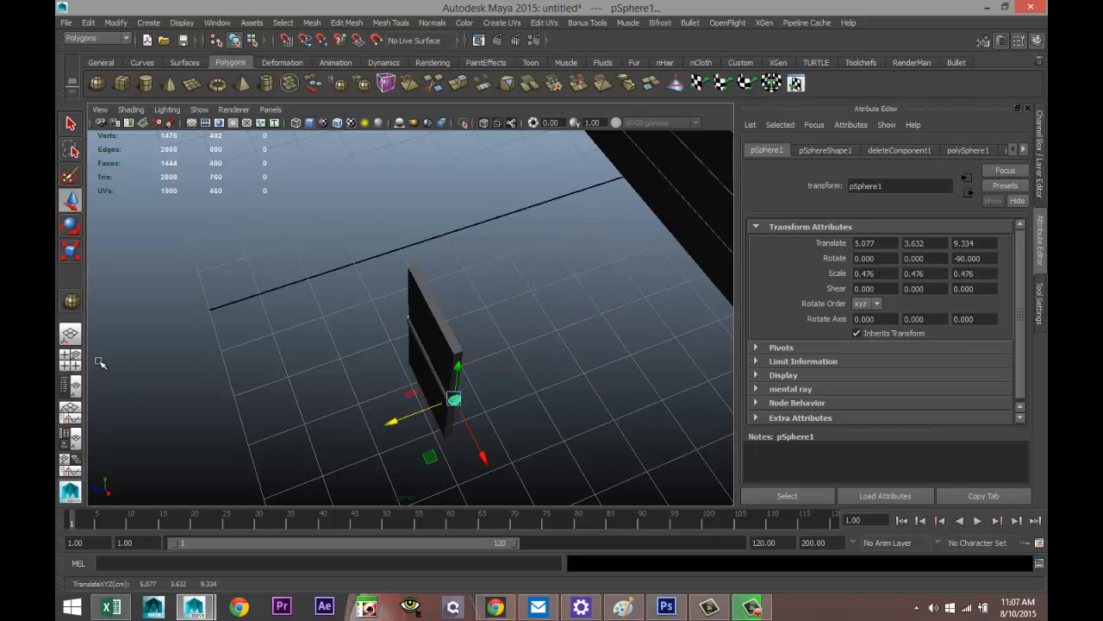
{"action": "left_click", "coordinate": [70, 360]}
{"action": "key", "text": "space"}
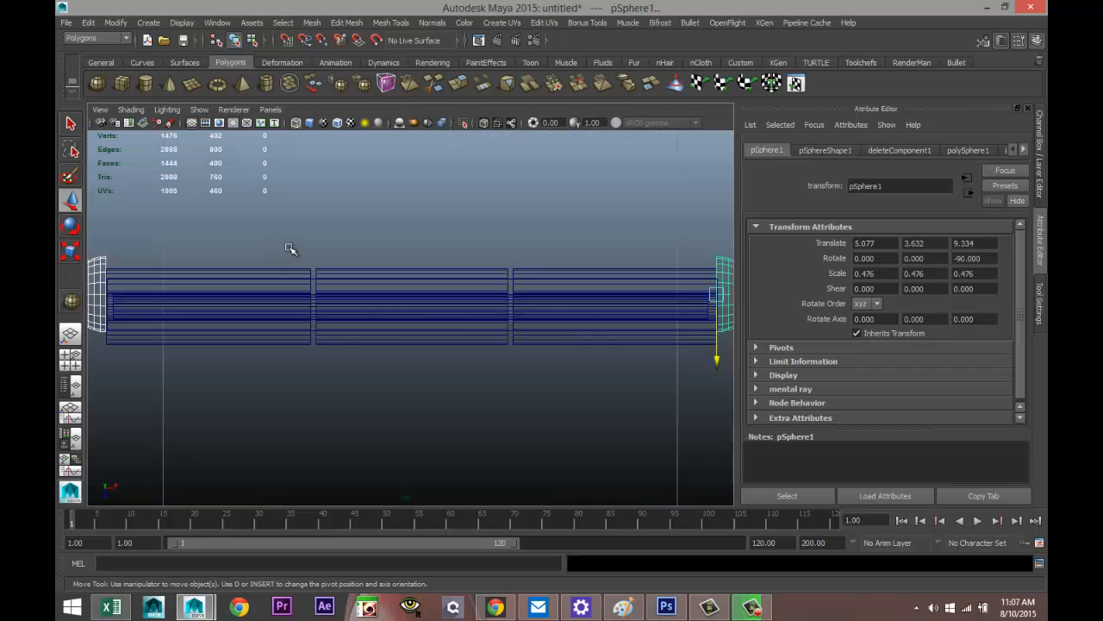
{"action": "key", "text": "f"}
{"action": "left_click_drag", "start_coordinate": [683, 385], "coordinate": [683, 396]}
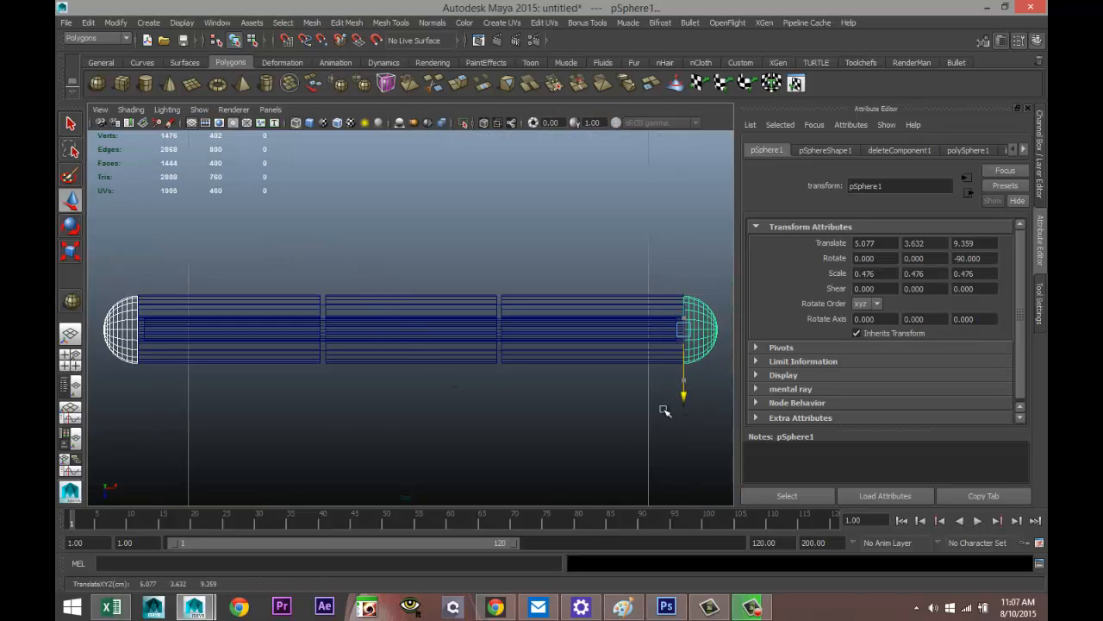
Step: Combine the upper and lower hinge plates into one mesh
{"action": "left_click", "coordinate": [71, 361]}
{"action": "key", "text": "space"}
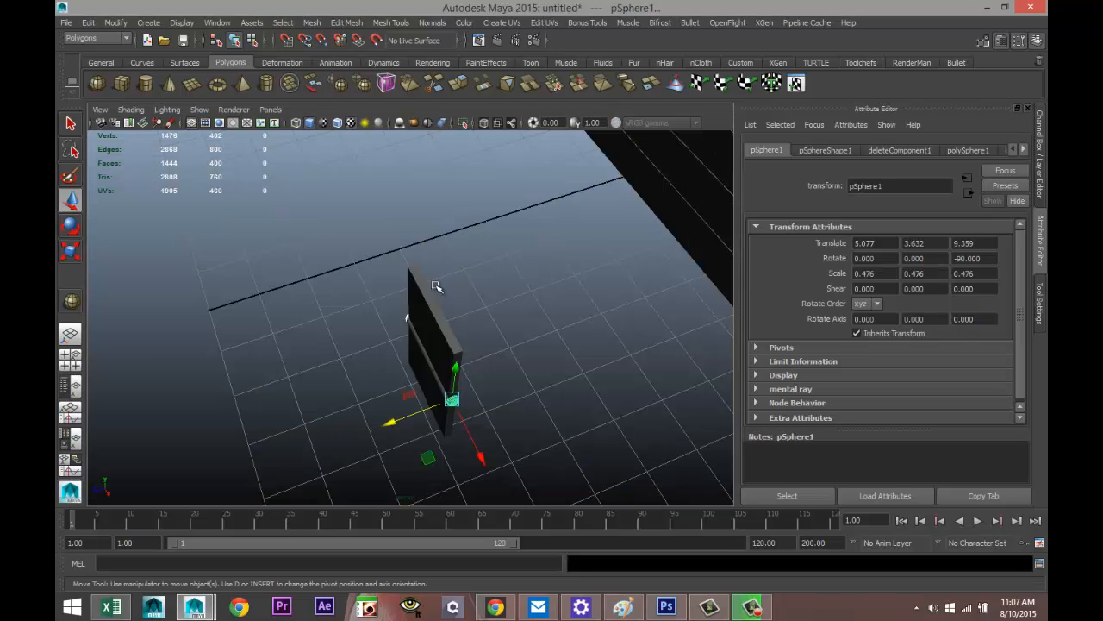
{"action": "scroll", "coordinate": [427, 312], "scroll_direction": "up", "scroll_amount": 3}
{"action": "left_click_drag", "start_coordinate": [365, 354], "coordinate": [502, 451], "text": "alt"}
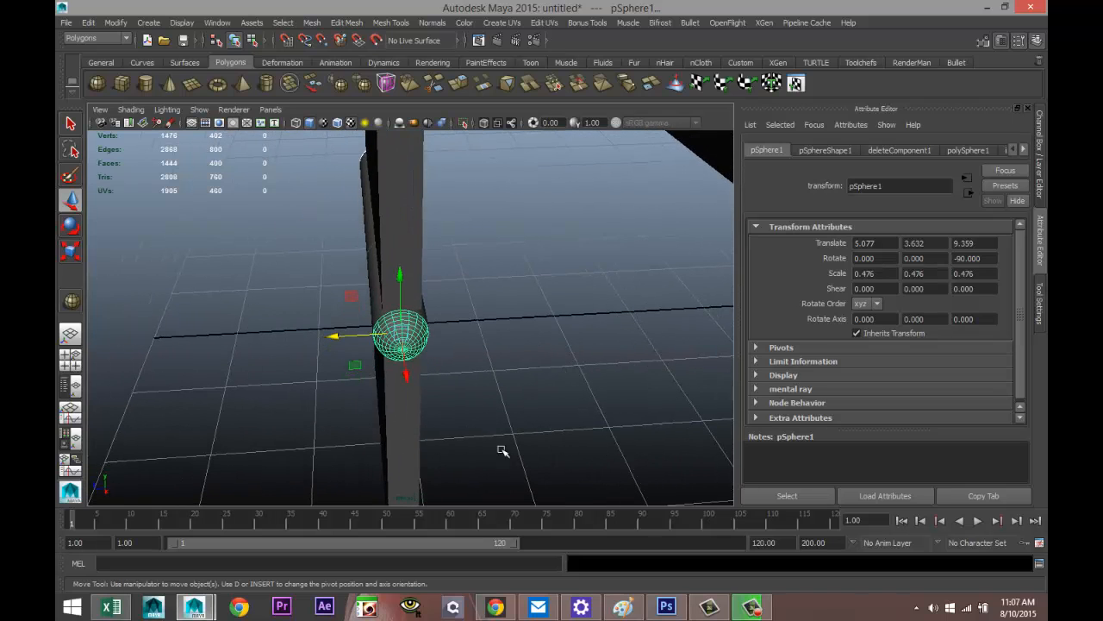
{"action": "left_click", "coordinate": [417, 255]}
{"action": "left_click", "coordinate": [409, 434]}
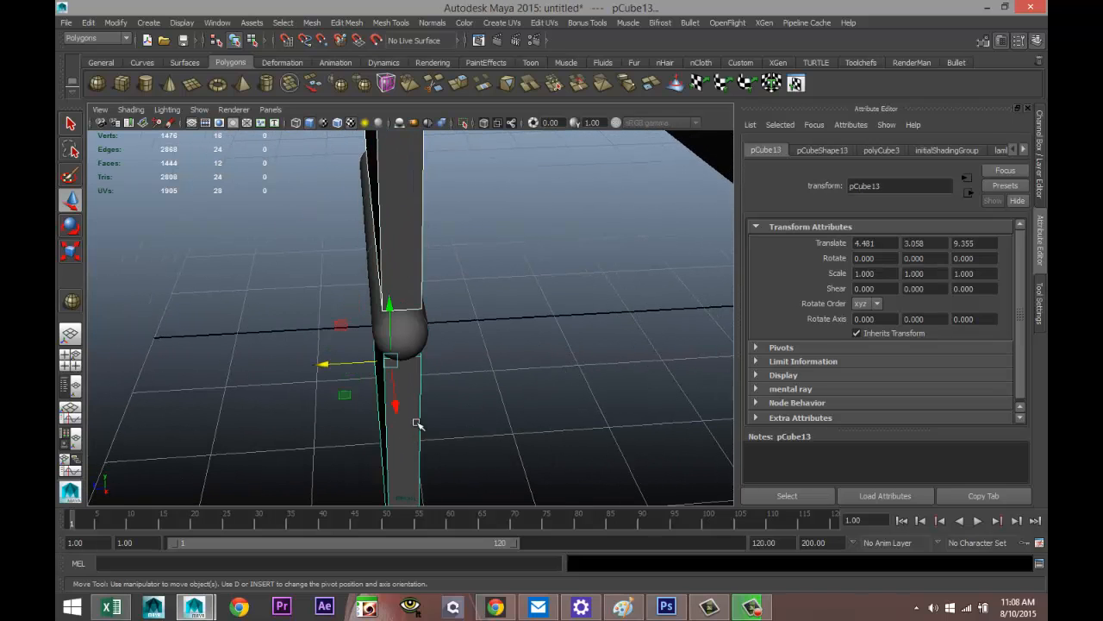
{"action": "left_click", "coordinate": [313, 23]}
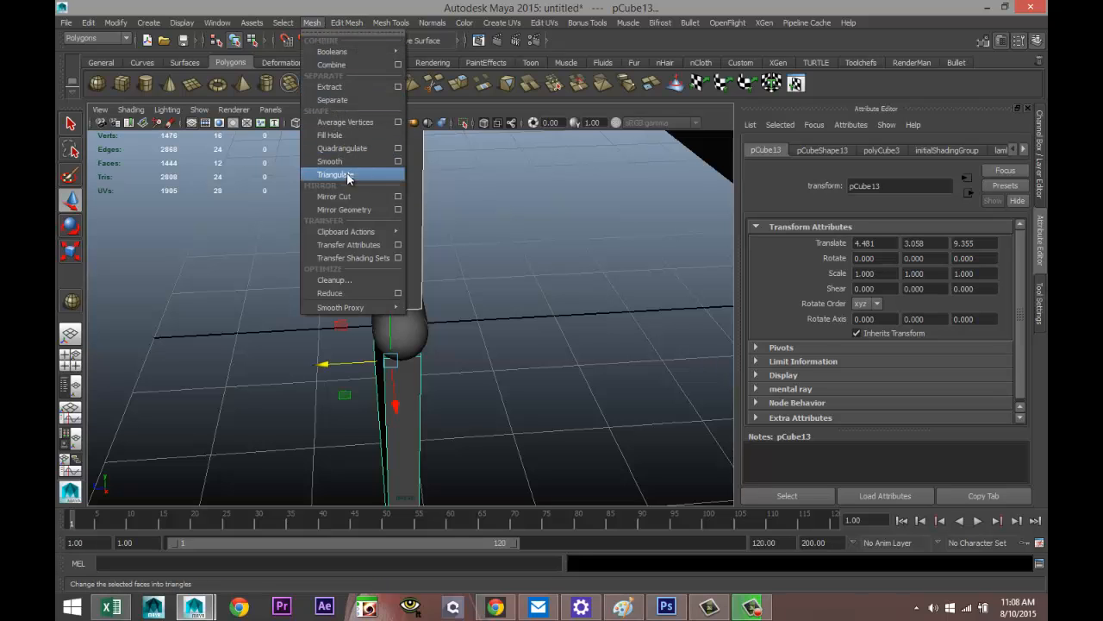
{"action": "left_click", "coordinate": [332, 65]}
Step: Center the pivot of the combined hinge plates
{"action": "scroll", "coordinate": [469, 322], "scroll_direction": "down", "scroll_amount": 3}
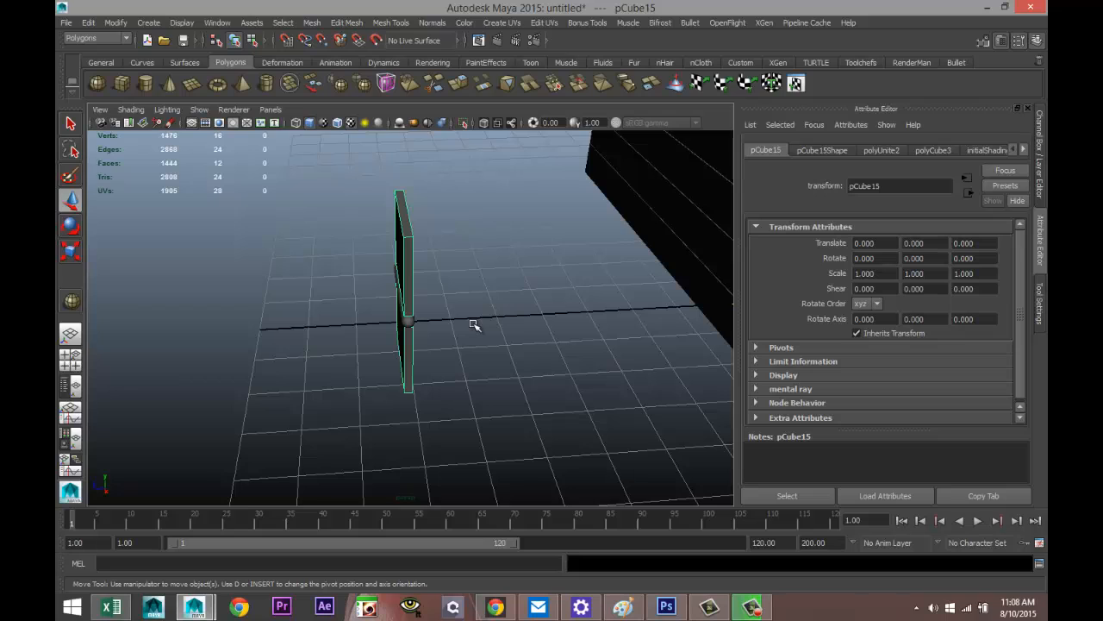
{"action": "key", "text": "r"}
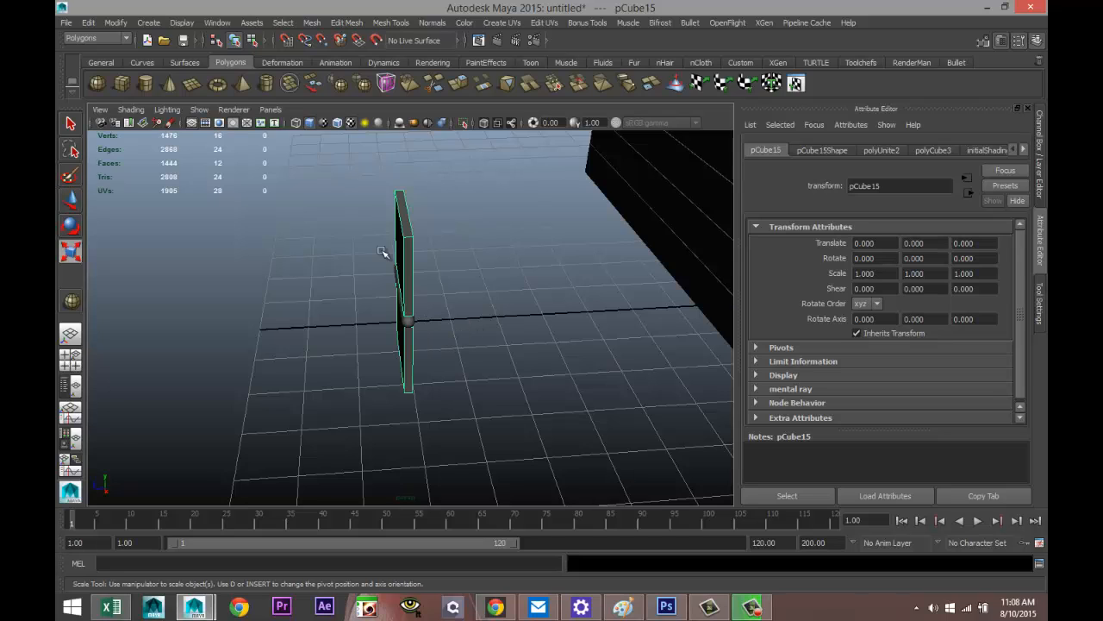
{"action": "left_click", "coordinate": [116, 23]}
{"action": "left_click", "coordinate": [172, 152]}
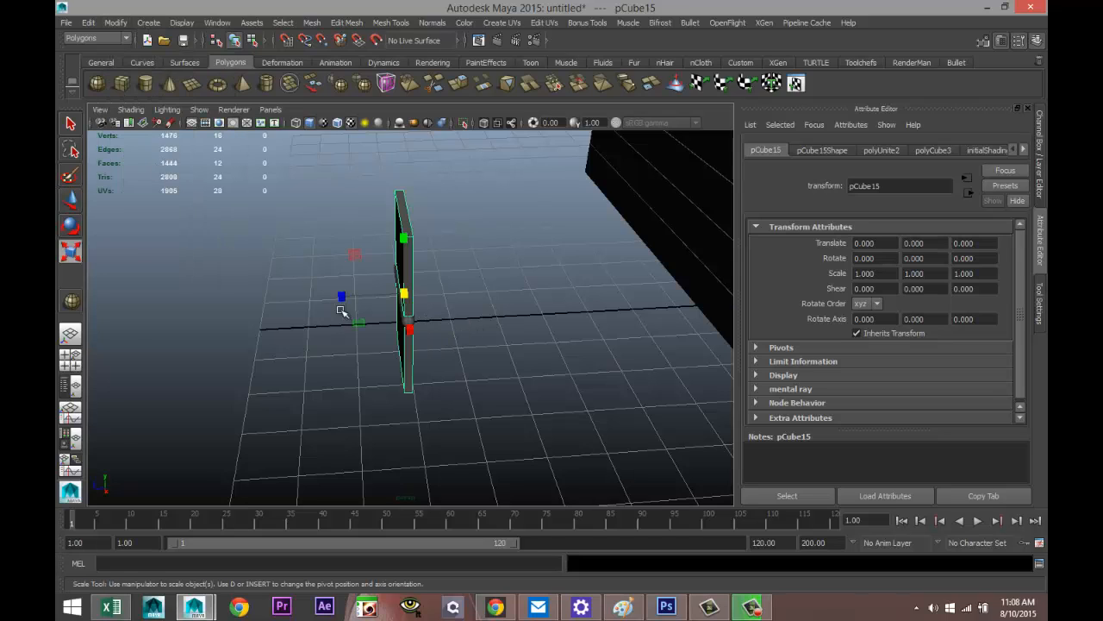
Step: Combine the plates, pipes, pin and end caps into a single hinge mesh and center its pivot
{"action": "left_click_drag", "start_coordinate": [343, 297], "coordinate": [655, 468]}
{"action": "scroll", "coordinate": [359, 319], "scroll_direction": "up", "scroll_amount": 6}
{"action": "scroll", "coordinate": [360, 318], "scroll_direction": "down", "scroll_amount": 4}
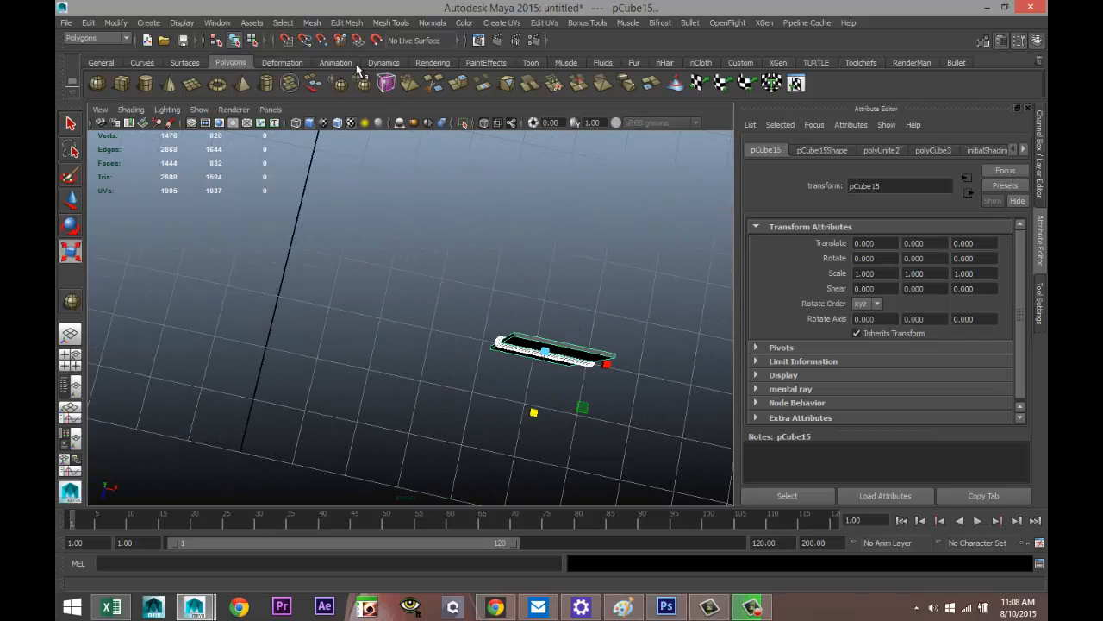
{"action": "left_click", "coordinate": [311, 23]}
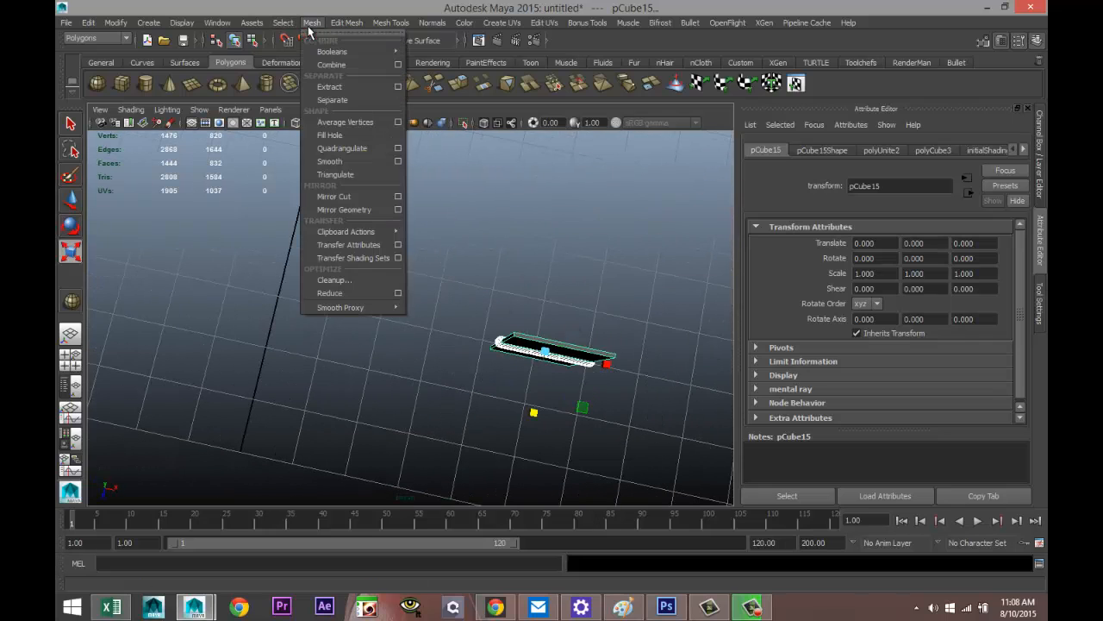
{"action": "left_click", "coordinate": [337, 65]}
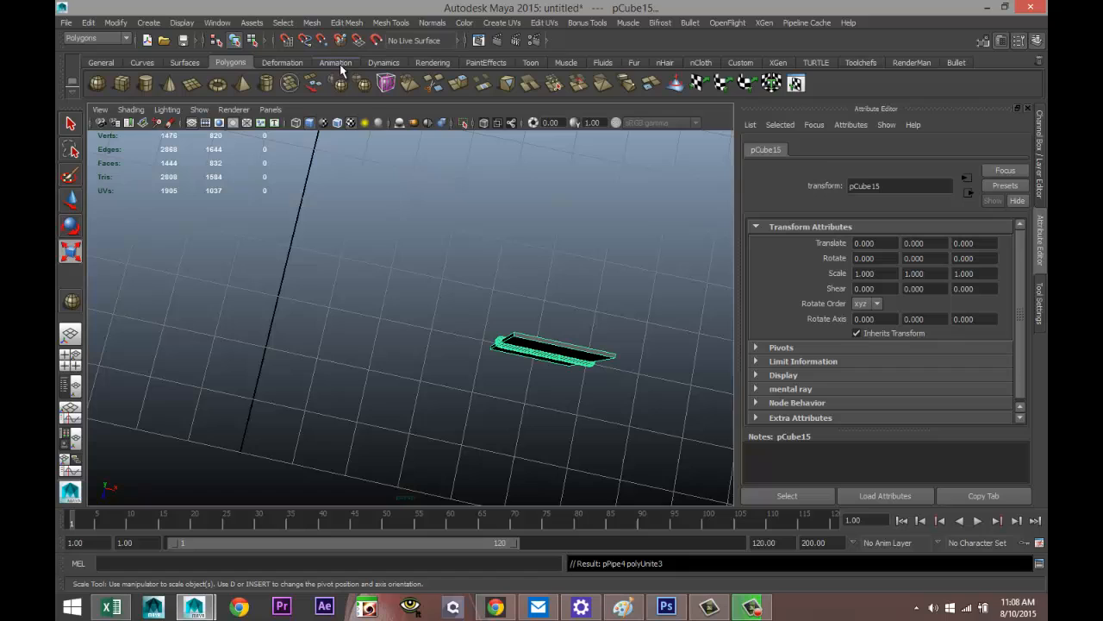
{"action": "left_click", "coordinate": [117, 25]}
{"action": "left_click", "coordinate": [167, 164]}
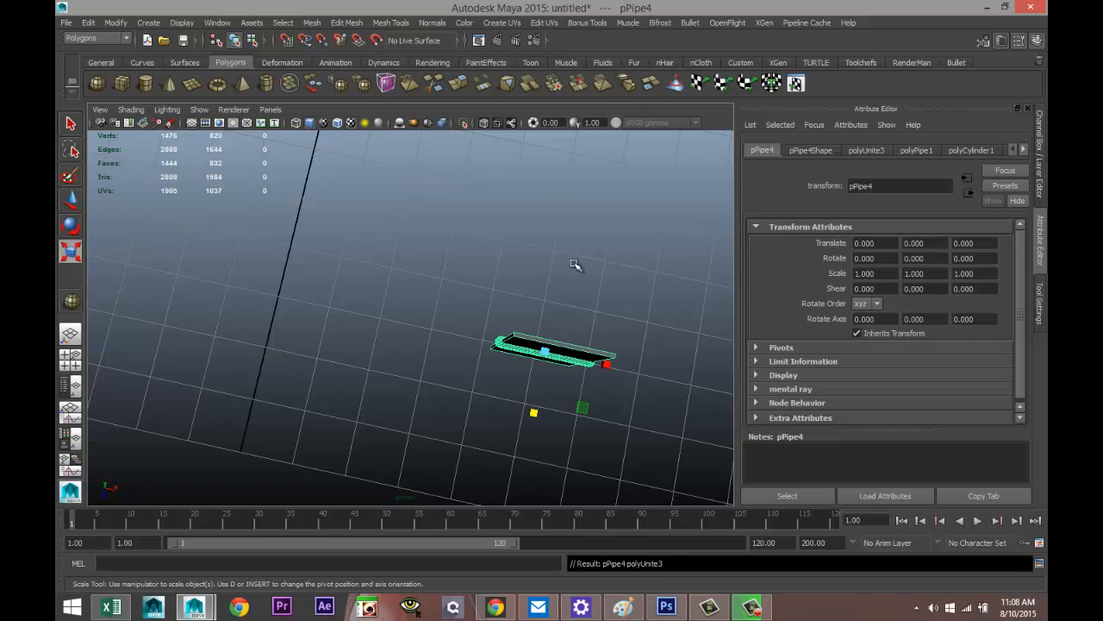
Step: Move the hinge along Z to -6.775, up against the outer wall of the box
{"action": "scroll", "coordinate": [565, 277], "scroll_direction": "down", "scroll_amount": 4}
{"action": "left_click_drag", "start_coordinate": [639, 359], "coordinate": [492, 275], "text": "alt"}
{"action": "key", "text": "w"}
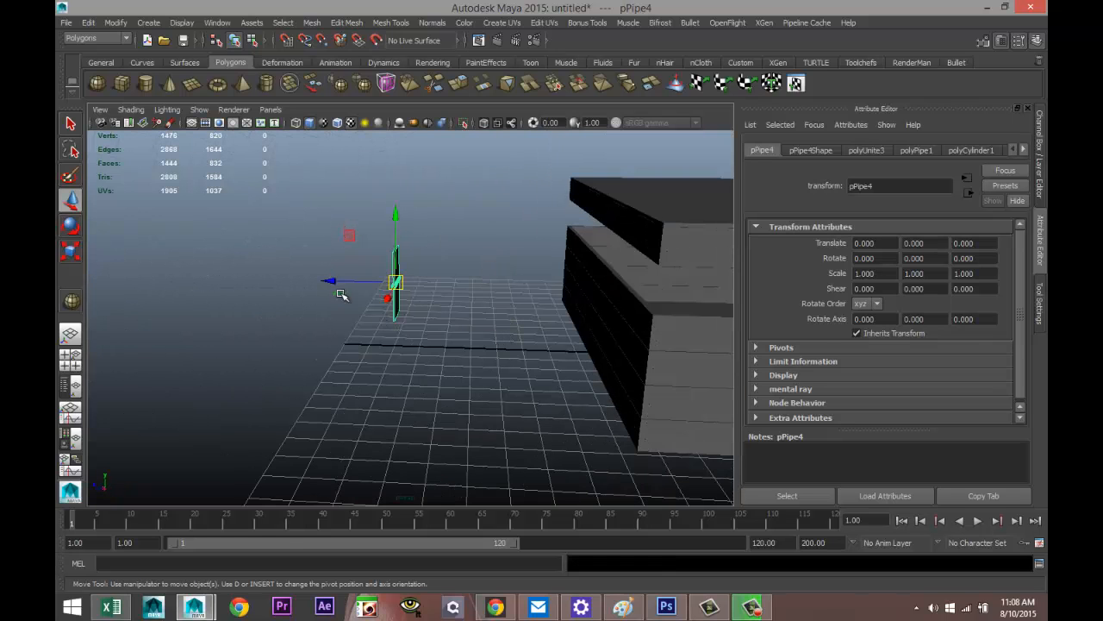
{"action": "left_click_drag", "start_coordinate": [329, 284], "coordinate": [546, 328]}
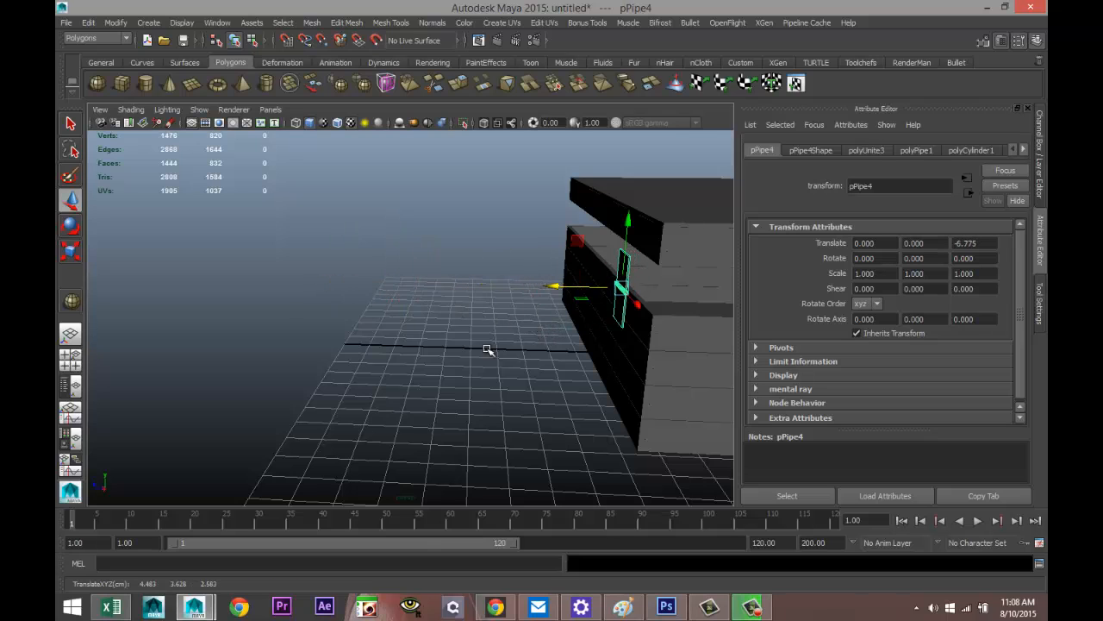
Step: Raise the hinge to a Y translation of 0.216 in the front view
{"action": "left_click", "coordinate": [72, 365]}
{"action": "key", "text": "space"}
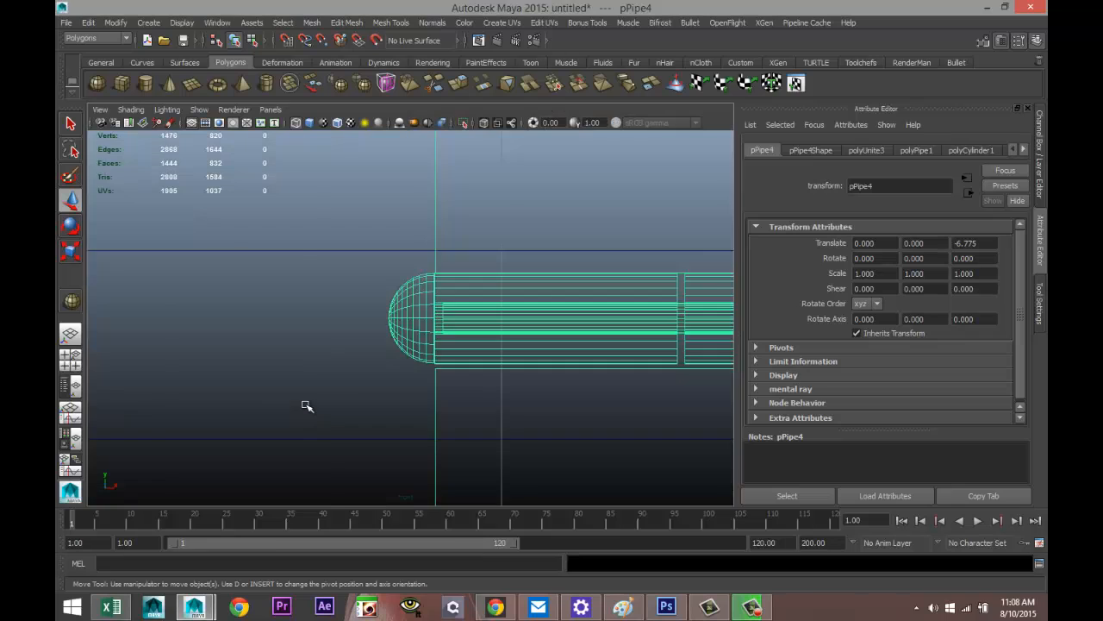
{"action": "key", "text": "f"}
{"action": "scroll", "coordinate": [362, 393], "scroll_direction": "down", "scroll_amount": 5}
{"action": "scroll", "coordinate": [363, 397], "scroll_direction": "up", "scroll_amount": 5}
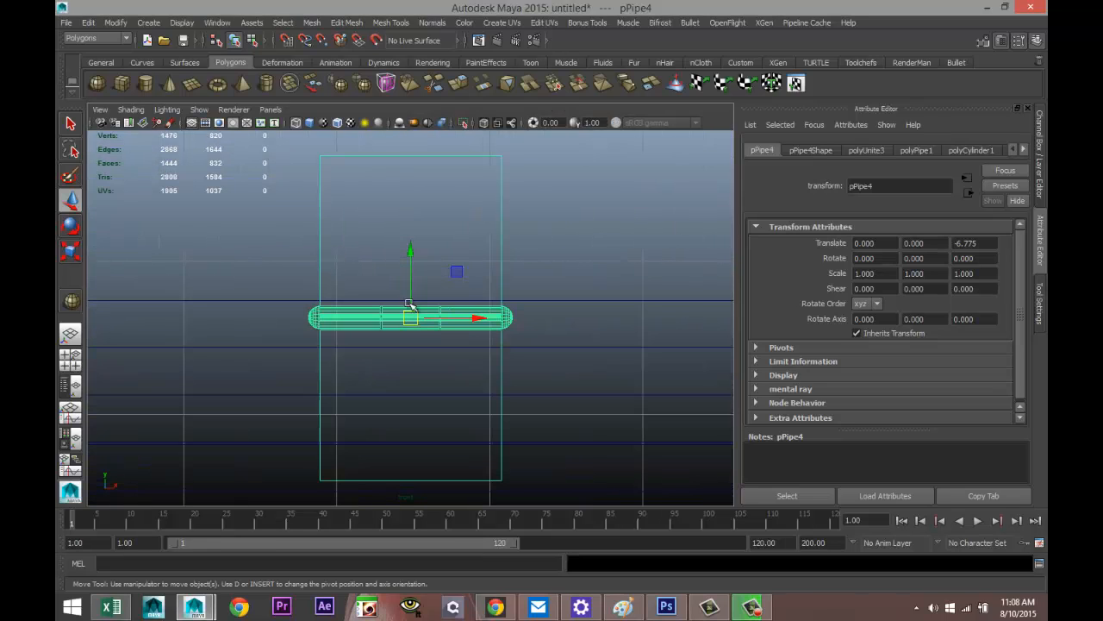
{"action": "left_click_drag", "start_coordinate": [413, 253], "coordinate": [416, 223]}
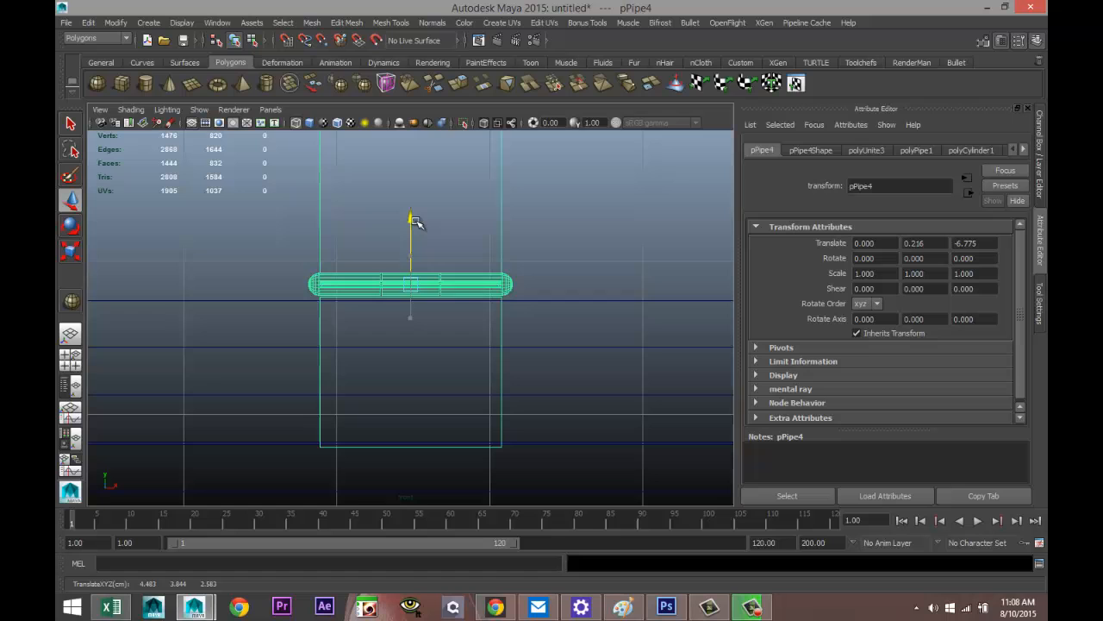
Step: Examine the hinge's position against the box wall and lid from several angles
{"action": "left_click", "coordinate": [71, 368]}
{"action": "key", "text": "space"}
{"action": "scroll", "coordinate": [537, 268], "scroll_direction": "down", "scroll_amount": 5}
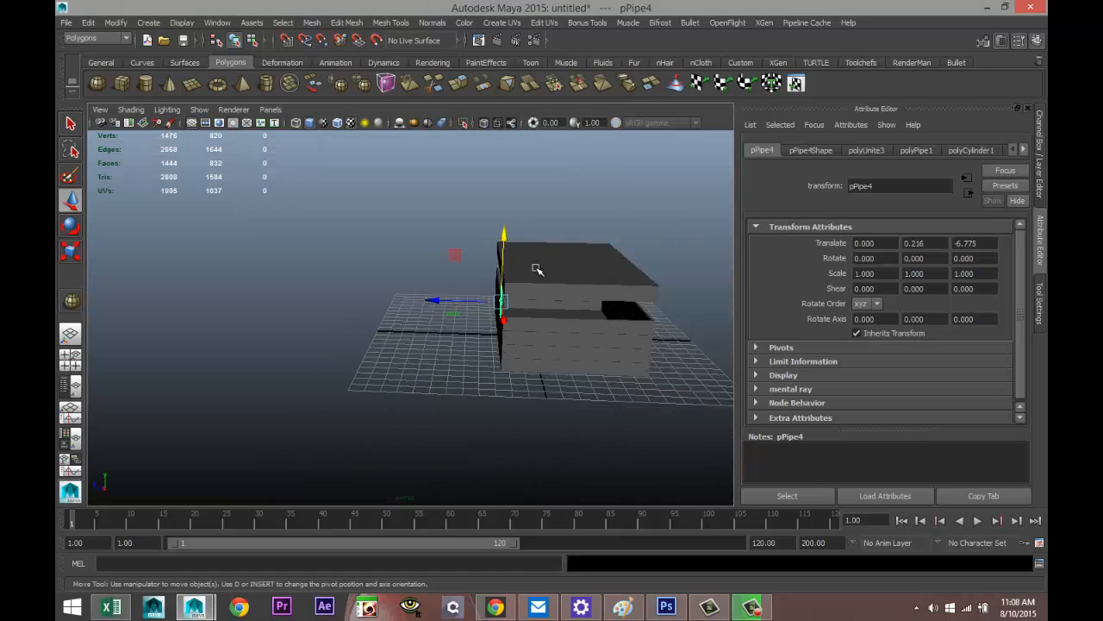
{"action": "scroll", "coordinate": [502, 275], "scroll_direction": "up", "scroll_amount": 3}
{"action": "left_click_drag", "start_coordinate": [500, 276], "coordinate": [397, 286], "text": "alt"}
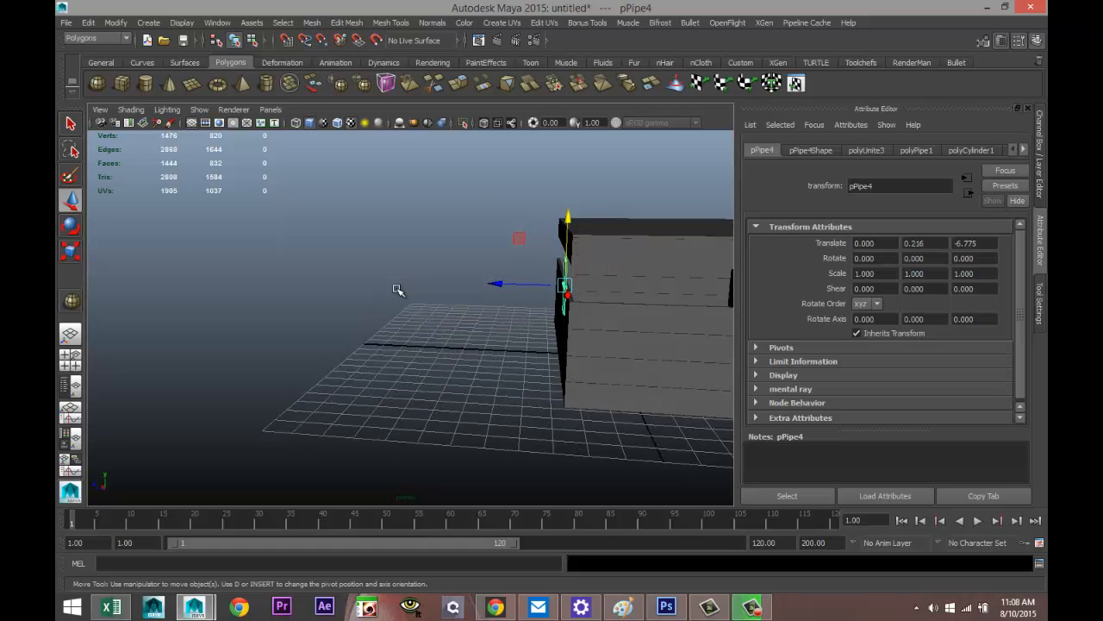
{"action": "middle_click_drag", "start_coordinate": [397, 290], "coordinate": [272, 318], "text": "alt"}
{"action": "scroll", "coordinate": [272, 319], "scroll_direction": "up", "scroll_amount": 6}
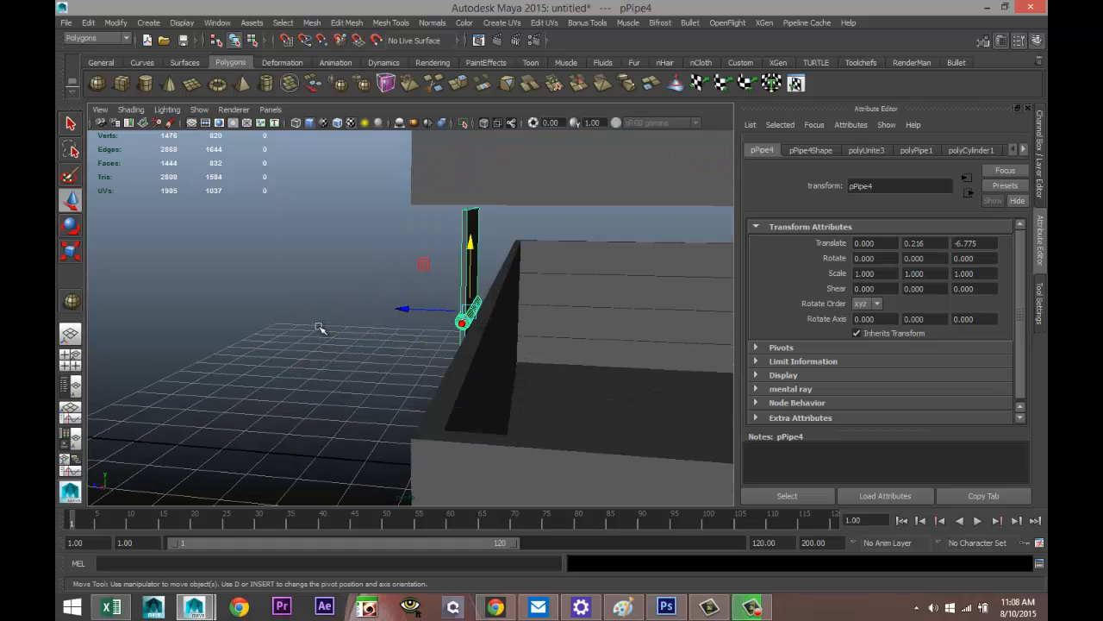
{"action": "scroll", "coordinate": [319, 328], "scroll_direction": "down", "scroll_amount": 2}
{"action": "left_click_drag", "start_coordinate": [325, 330], "coordinate": [493, 348], "text": "alt"}
Step: Duplicate the hinge and move the copy along X to -8.812, near the opposite end of the same box wall
{"action": "left_click", "coordinate": [74, 362]}
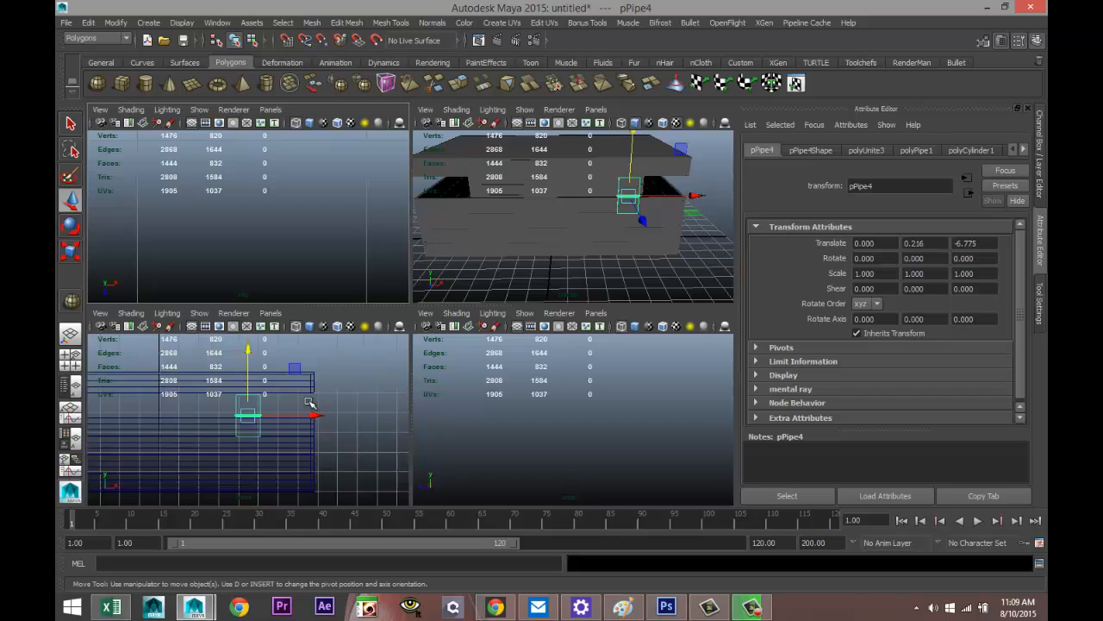
{"action": "key", "text": "space"}
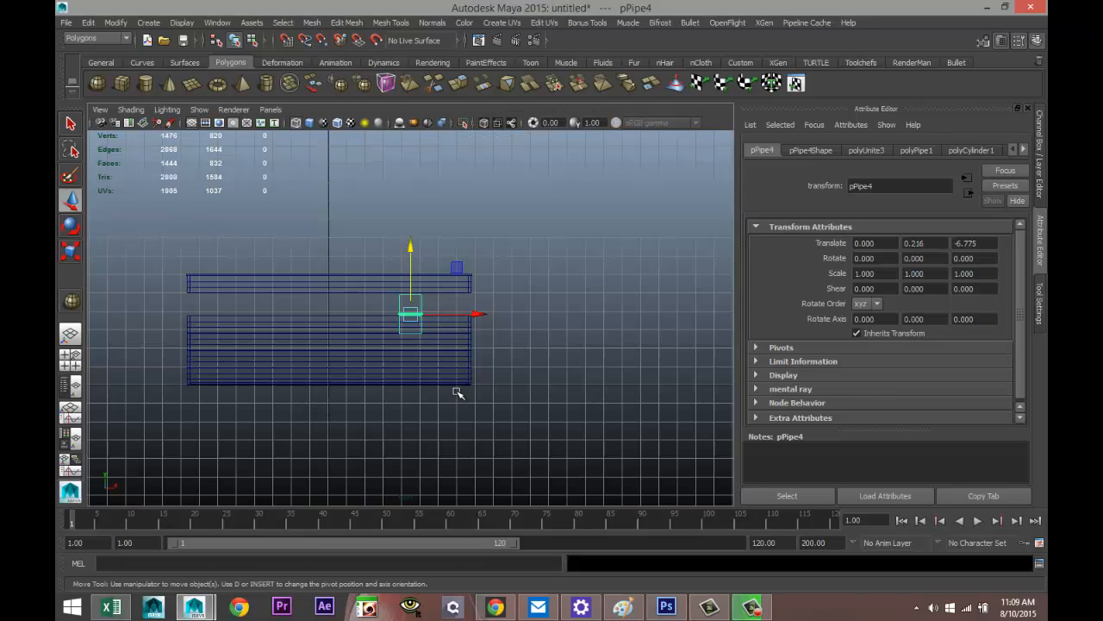
{"action": "key", "text": "ctrl+d"}
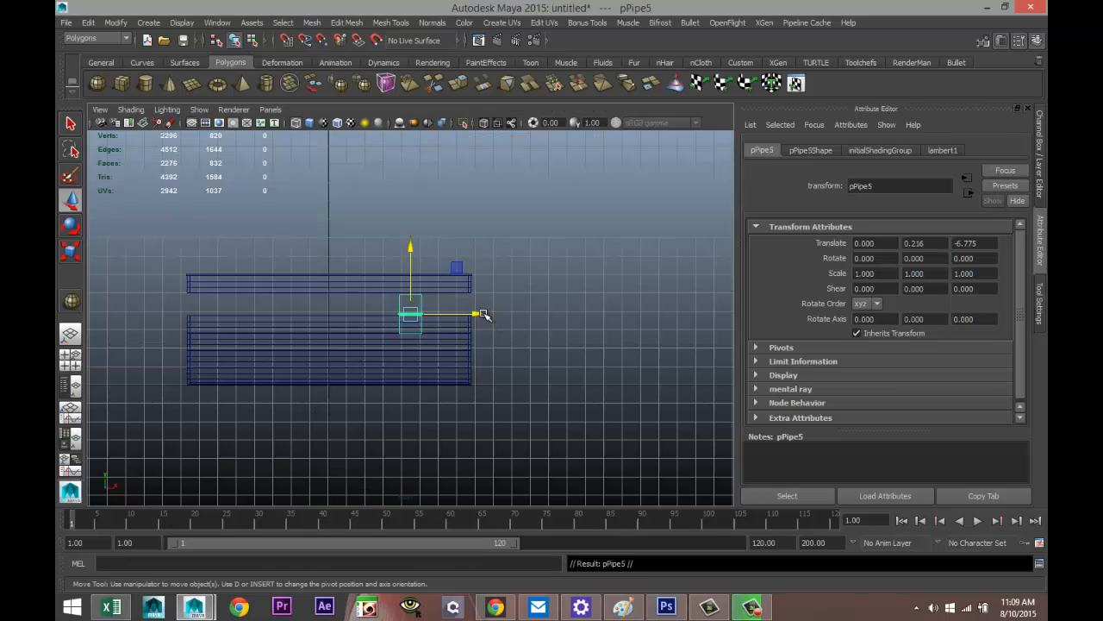
{"action": "left_click_drag", "start_coordinate": [479, 313], "coordinate": [320, 344]}
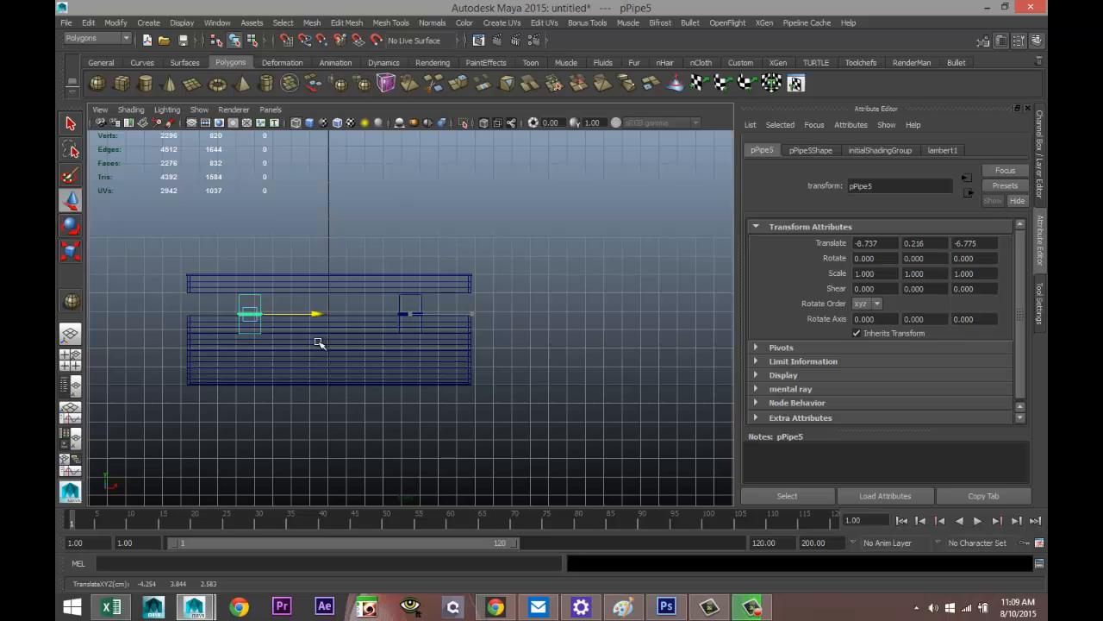
{"action": "left_click_drag", "start_coordinate": [317, 342], "coordinate": [316, 347]}
{"action": "key", "text": "space"}
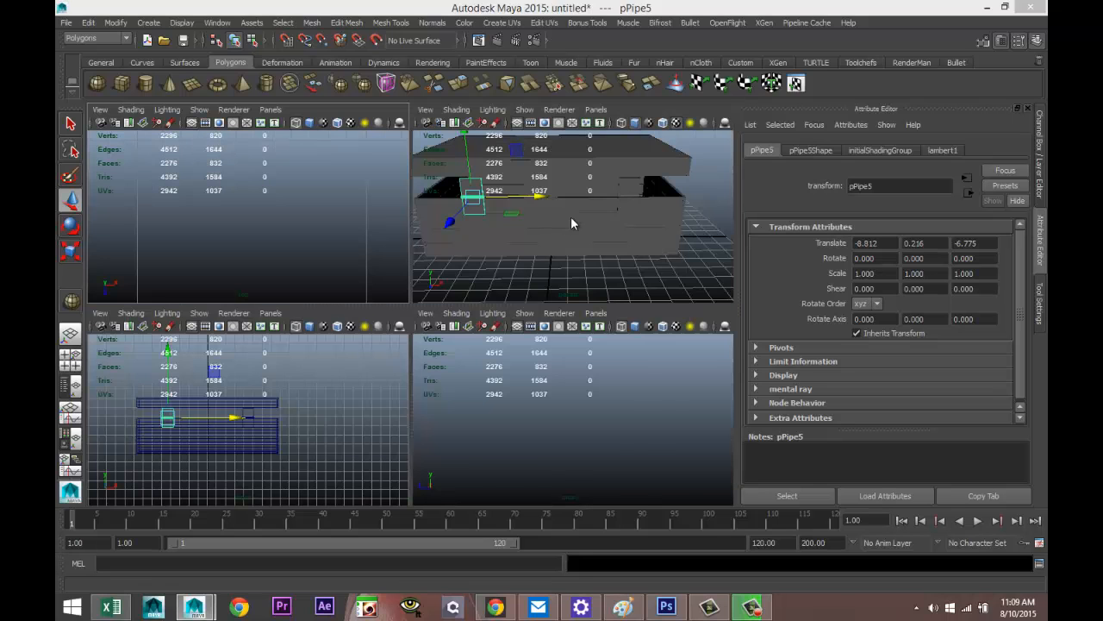
{"action": "key", "text": "space"}
{"action": "left_click", "coordinate": [606, 408]}
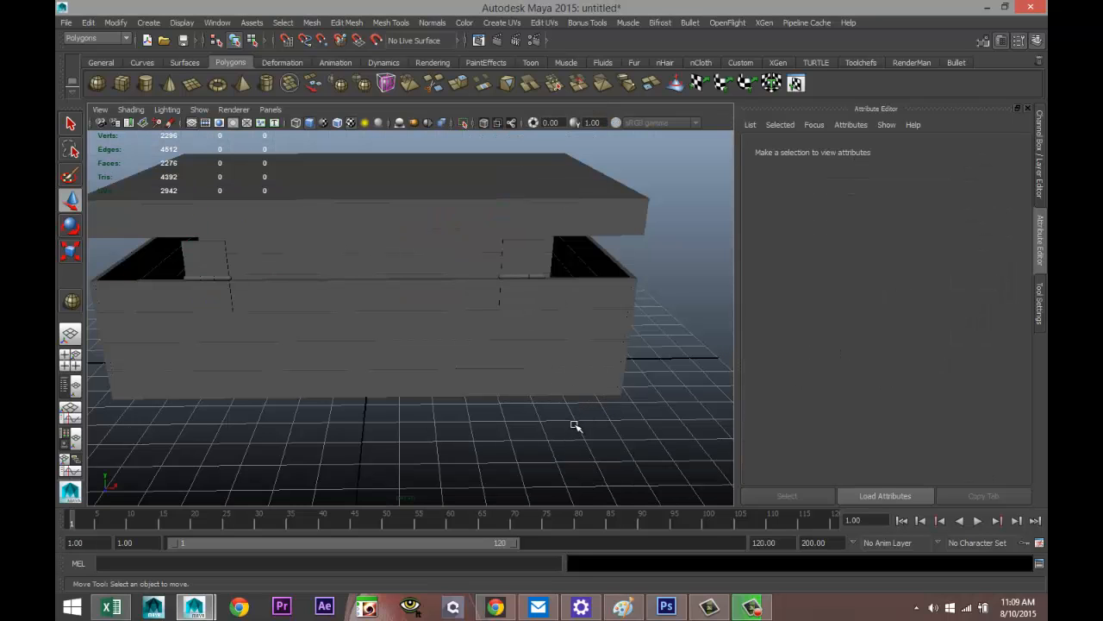
Step: Start the interactive Polygon Cube tool for a new piece at the side of the box opposite the hinges
{"action": "left_click_drag", "start_coordinate": [576, 426], "coordinate": [353, 371], "text": "alt"}
{"action": "middle_click_drag", "start_coordinate": [372, 394], "coordinate": [387, 288], "text": "alt"}
{"action": "scroll", "coordinate": [387, 288], "scroll_direction": "down", "scroll_amount": 4}
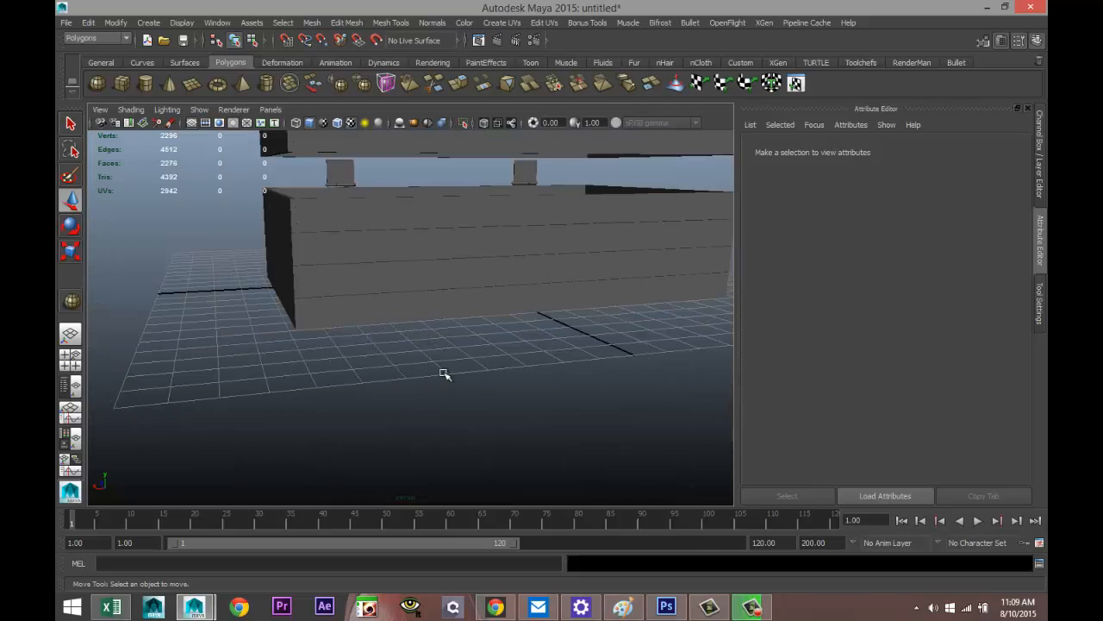
{"action": "left_click_drag", "start_coordinate": [444, 374], "coordinate": [486, 389], "text": "alt"}
{"action": "middle_click_drag", "start_coordinate": [486, 389], "coordinate": [212, 352], "text": "alt"}
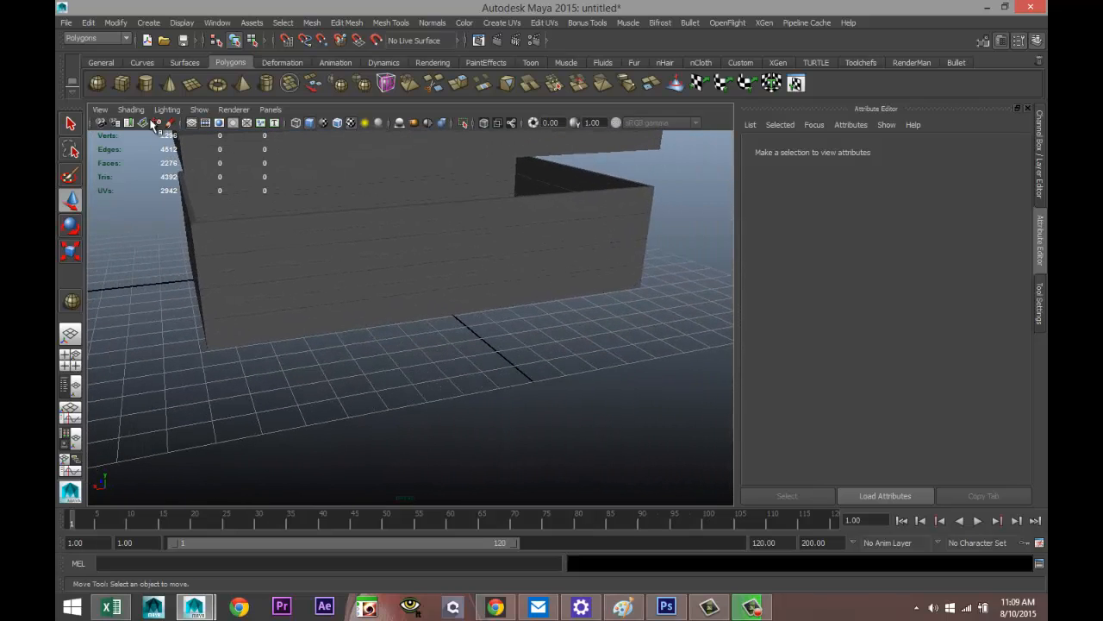
{"action": "left_click", "coordinate": [121, 83]}
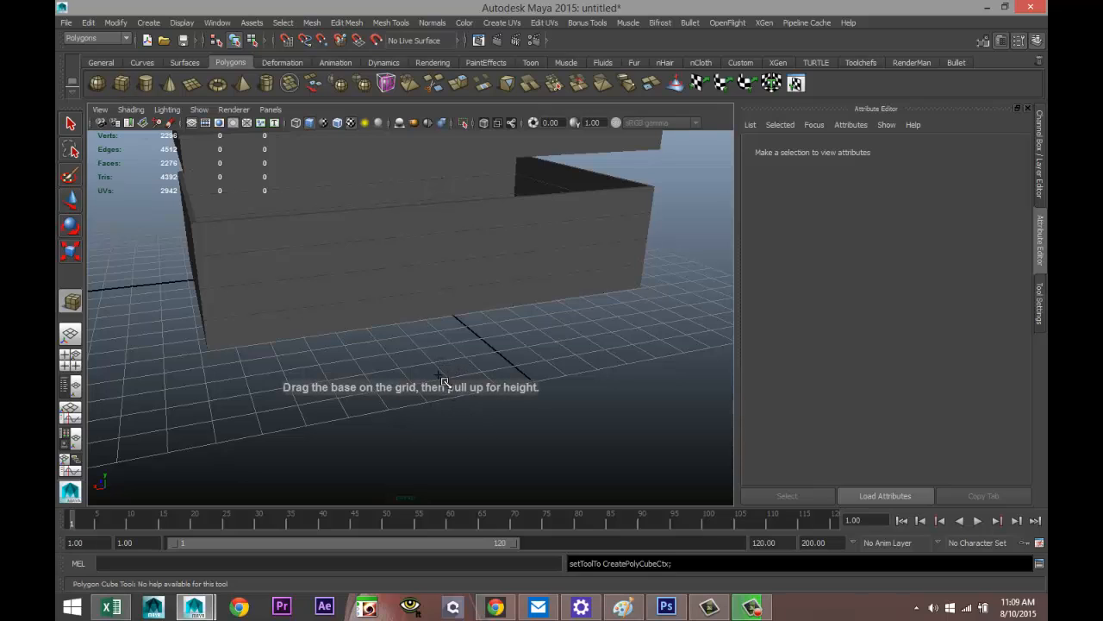
Step: Create a thin upright polygon box on the grid in front of the large open box
{"action": "left_click", "coordinate": [444, 379]}
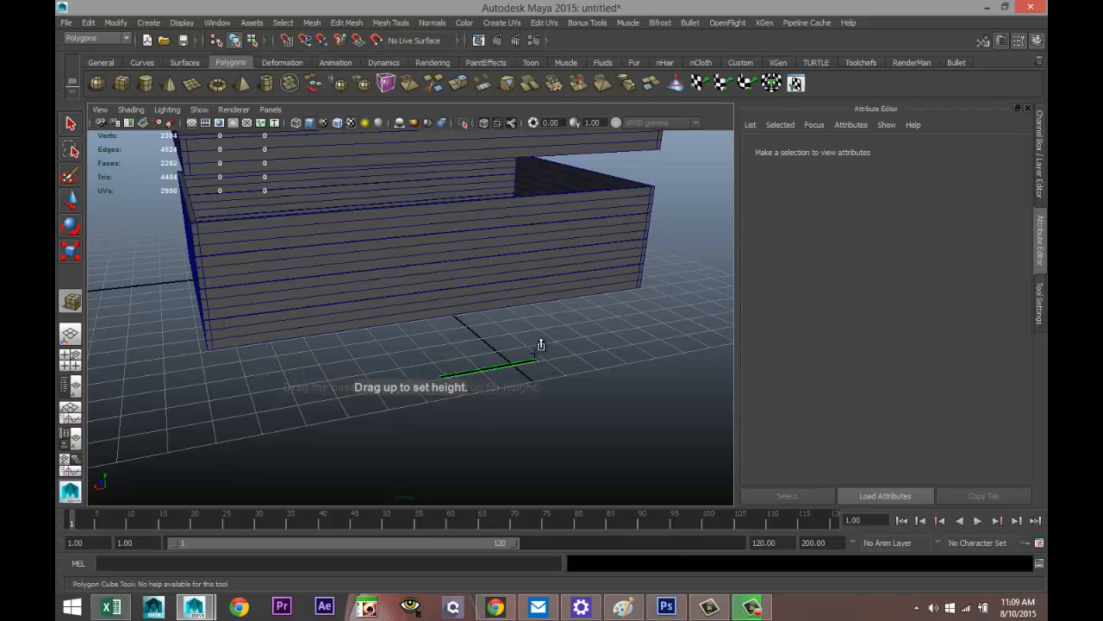
{"action": "left_click_drag", "start_coordinate": [538, 359], "coordinate": [535, 331]}
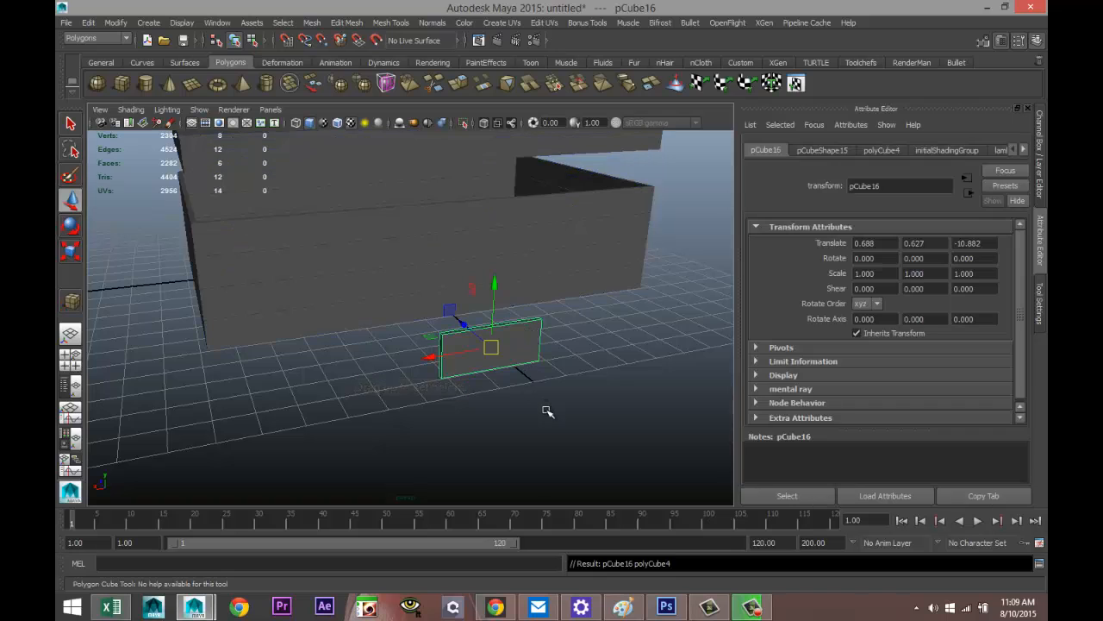
{"action": "left_click_drag", "start_coordinate": [552, 412], "coordinate": [541, 433], "text": "alt"}
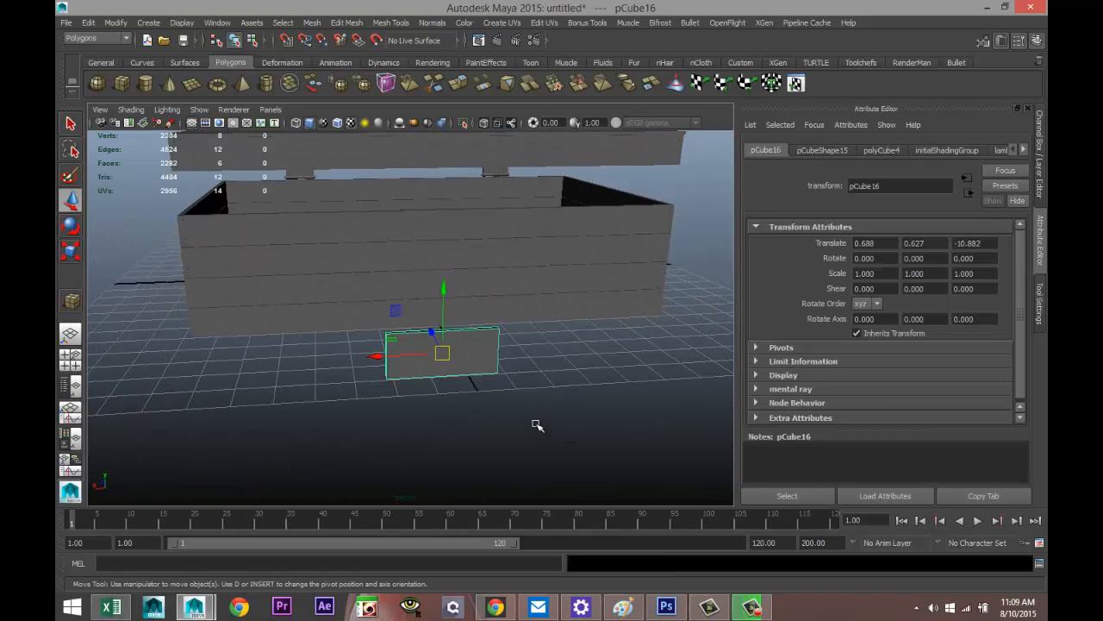
{"action": "scroll", "coordinate": [536, 426], "scroll_direction": "up", "scroll_amount": 3}
{"action": "mouse_move", "coordinate": [536, 459]}
{"action": "middle_mouse_down", "text": "alt"}
{"action": "mouse_move", "coordinate": [537, 426]}
{"action": "mouse_move", "coordinate": [525, 418]}
{"action": "mouse_move", "coordinate": [524, 447]}
{"action": "middle_mouse_up", "text": "alt"}
{"action": "left_click_drag", "start_coordinate": [523, 447], "coordinate": [513, 421], "text": "alt"}
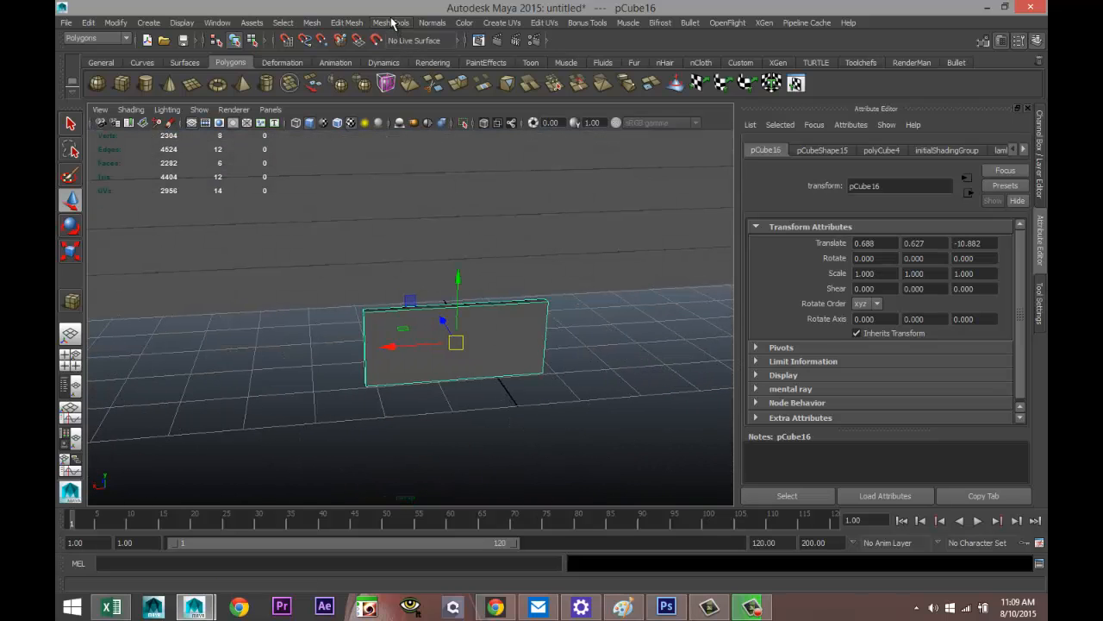
Step: Insert two vertical edge loops across the thin plate and scale them together along X to about 0.33
{"action": "left_click", "coordinate": [392, 23]}
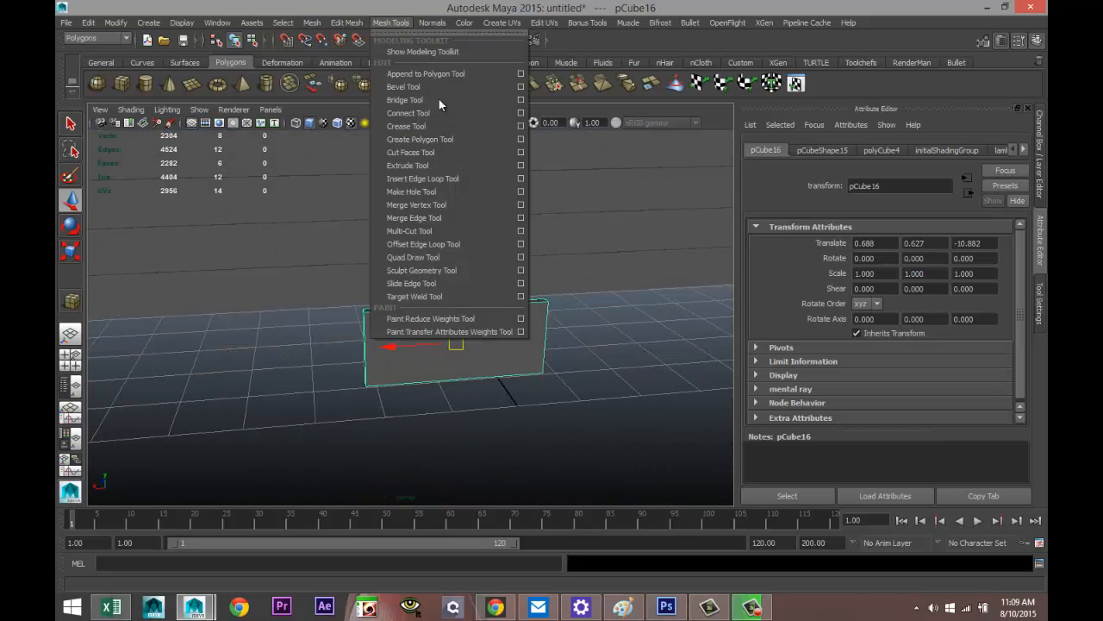
{"action": "left_click", "coordinate": [519, 179]}
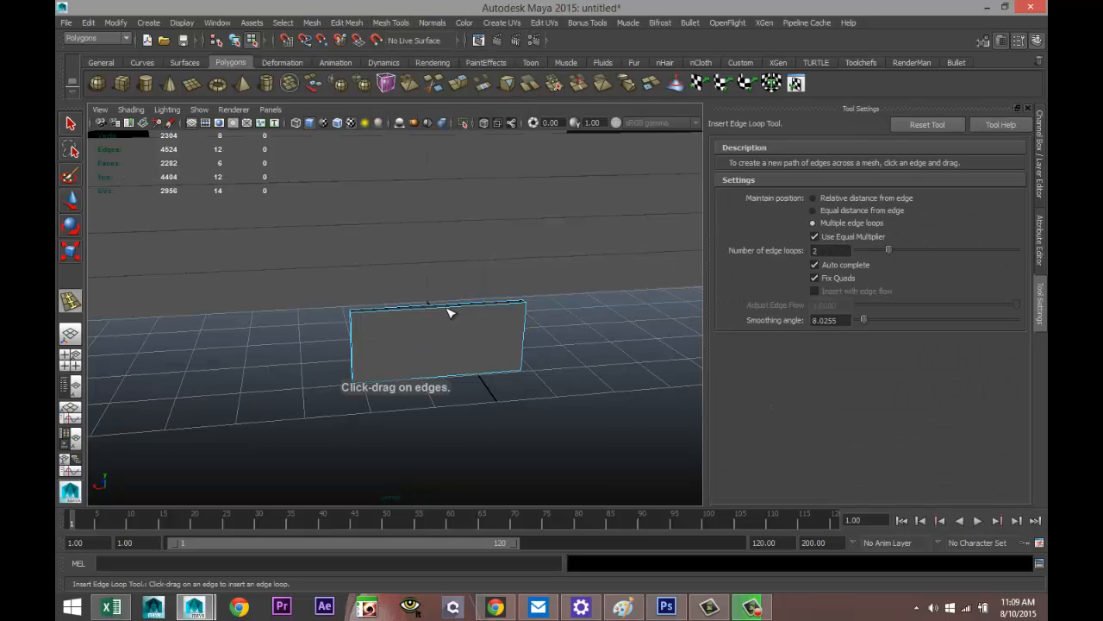
{"action": "left_click_drag", "start_coordinate": [450, 313], "coordinate": [450, 314]}
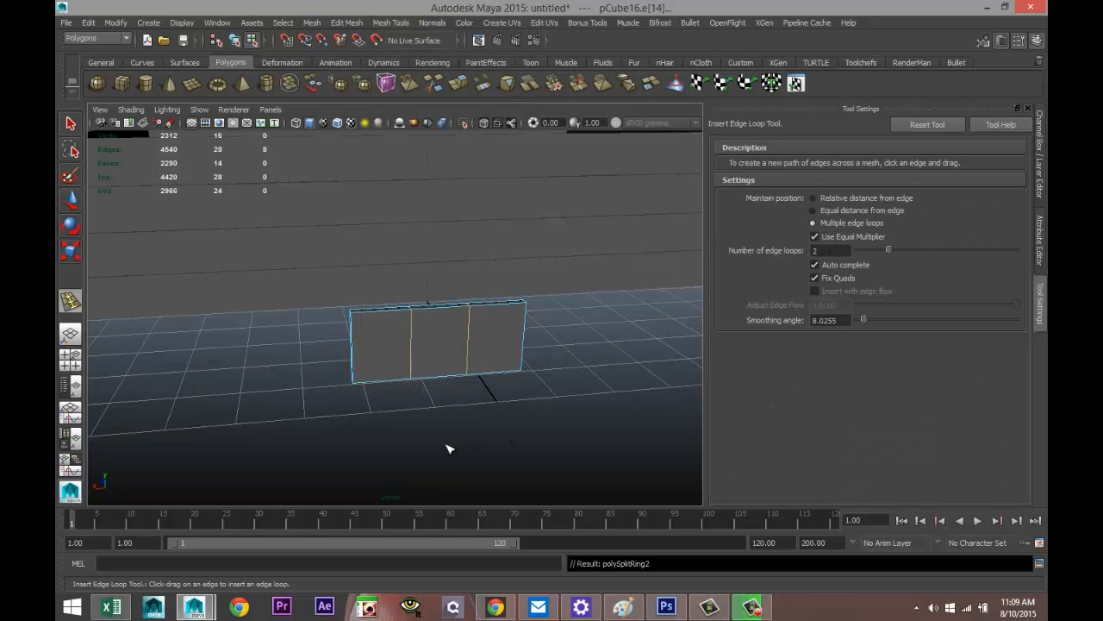
{"action": "key", "text": "r"}
{"action": "left_click_drag", "start_coordinate": [379, 349], "coordinate": [419, 357]}
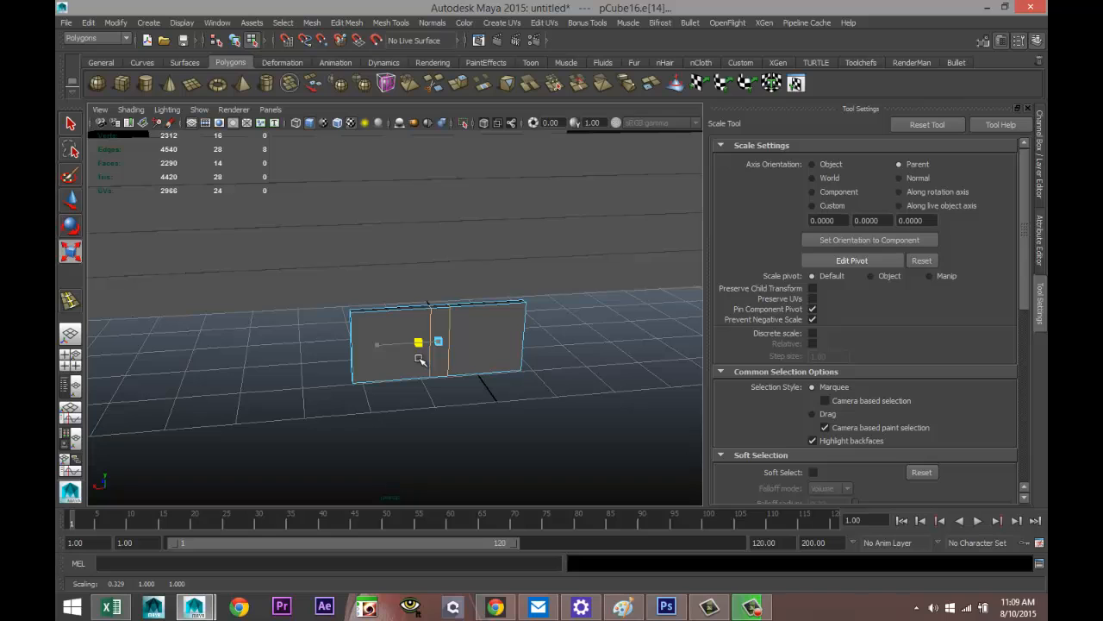
{"action": "left_click_drag", "start_coordinate": [420, 359], "coordinate": [420, 359]}
Step: Insert two horizontal edge loops around the plate and scale them apart vertically toward its upper and lower edges
{"action": "left_click_drag", "start_coordinate": [390, 429], "coordinate": [481, 336], "text": "alt"}
{"action": "left_click", "coordinate": [391, 23]}
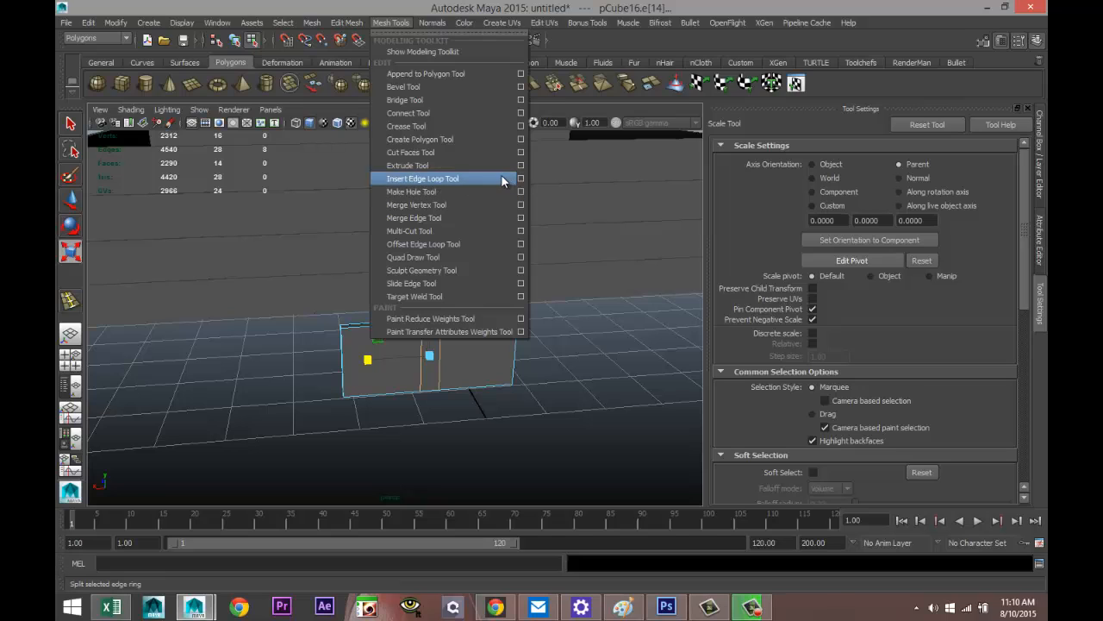
{"action": "left_click", "coordinate": [422, 178]}
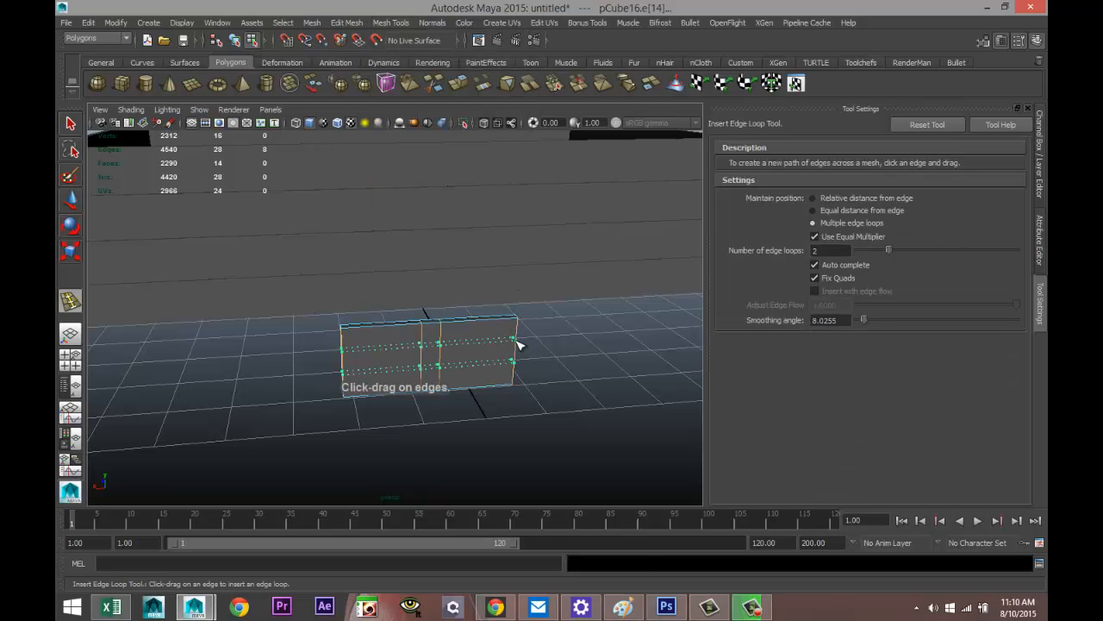
{"action": "left_click_drag", "start_coordinate": [517, 345], "coordinate": [516, 347]}
{"action": "key", "text": "r"}
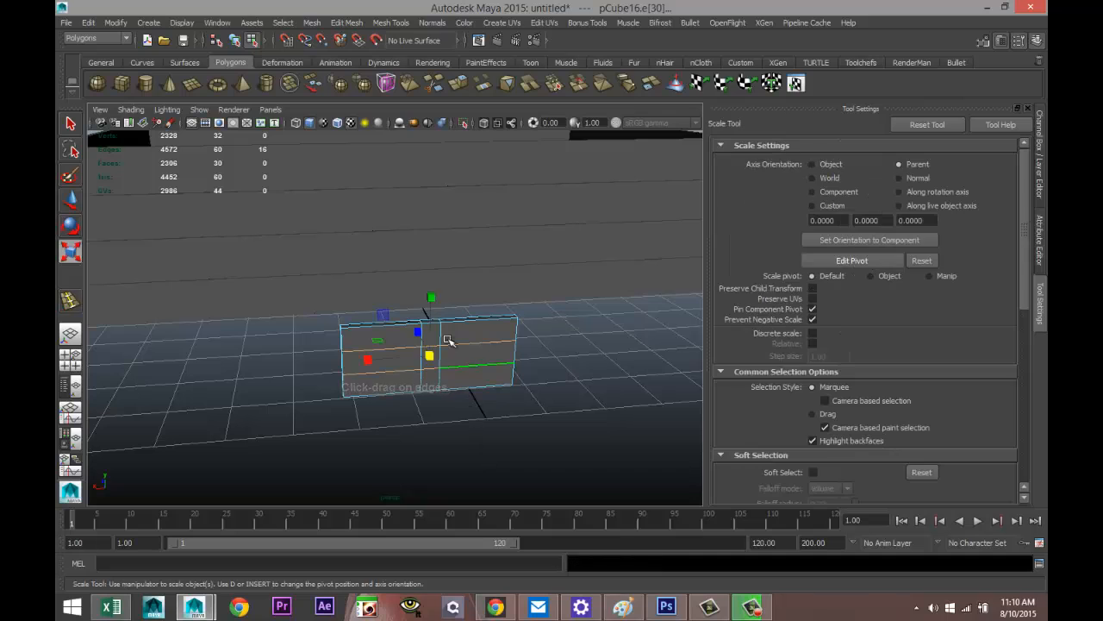
{"action": "left_click_drag", "start_coordinate": [431, 305], "coordinate": [439, 237]}
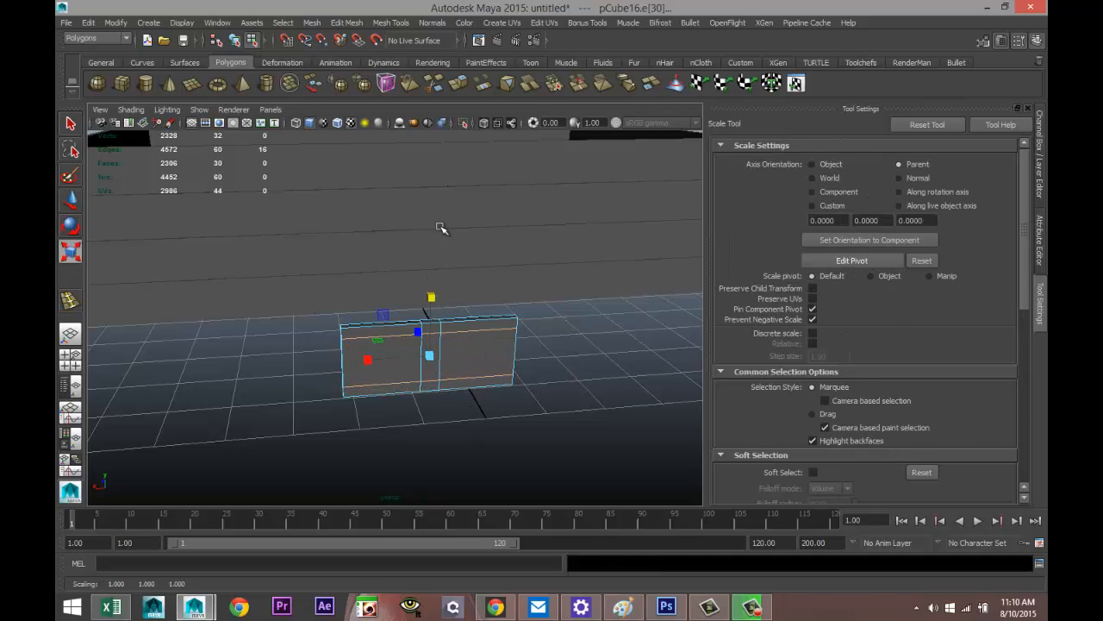
Step: Extrude the narrow centre face of the plate and pull it outward to about Z -11.3, forming a protruding block
{"action": "scroll", "coordinate": [426, 357], "scroll_direction": "up", "scroll_amount": 5}
{"action": "mouse_move", "coordinate": [404, 389]}
{"action": "left_mouse_down", "text": "alt"}
{"action": "mouse_move", "coordinate": [405, 370]}
{"action": "mouse_move", "coordinate": [414, 409]}
{"action": "mouse_move", "coordinate": [403, 400]}
{"action": "left_mouse_up", "text": "alt"}
{"action": "scroll", "coordinate": [405, 395], "scroll_direction": "down", "scroll_amount": 3}
{"action": "scroll", "coordinate": [408, 396], "scroll_direction": "down", "scroll_amount": 4}
{"action": "scroll", "coordinate": [404, 398], "scroll_direction": "up", "scroll_amount": 6}
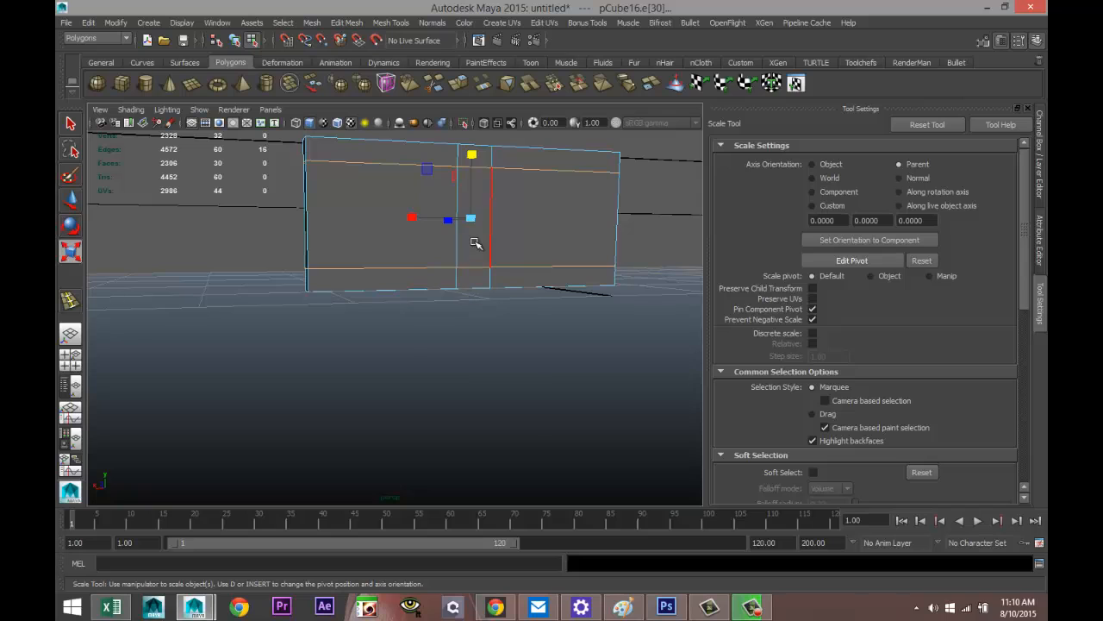
{"action": "right_click_drag", "start_coordinate": [475, 244], "coordinate": [471, 238]}
{"action": "left_click", "coordinate": [472, 240]}
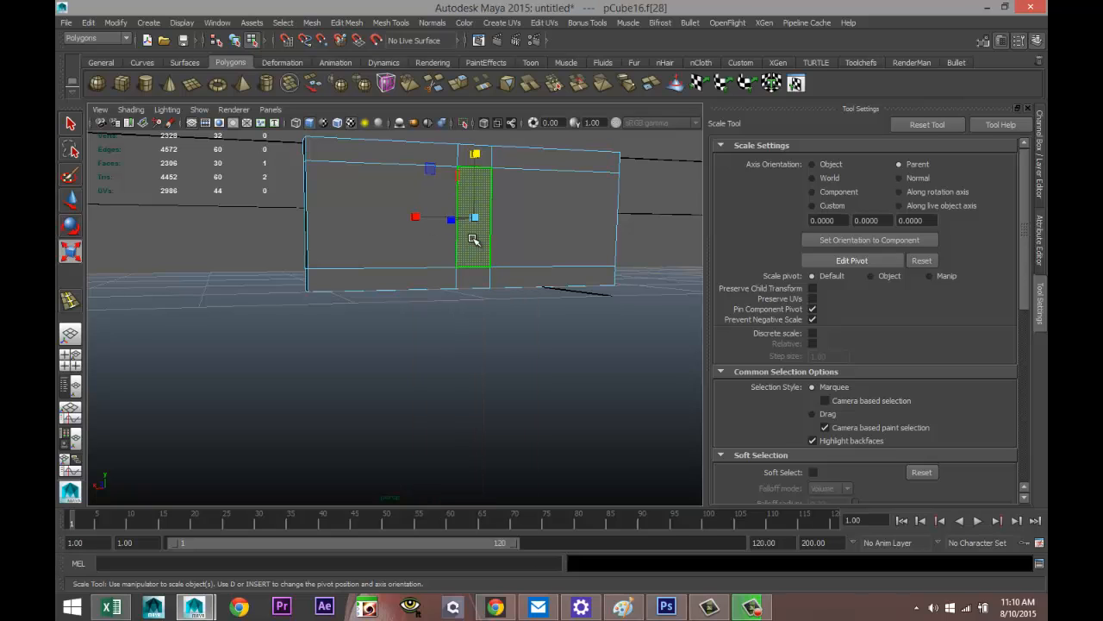
{"action": "left_click_drag", "start_coordinate": [353, 307], "coordinate": [368, 309], "text": "alt"}
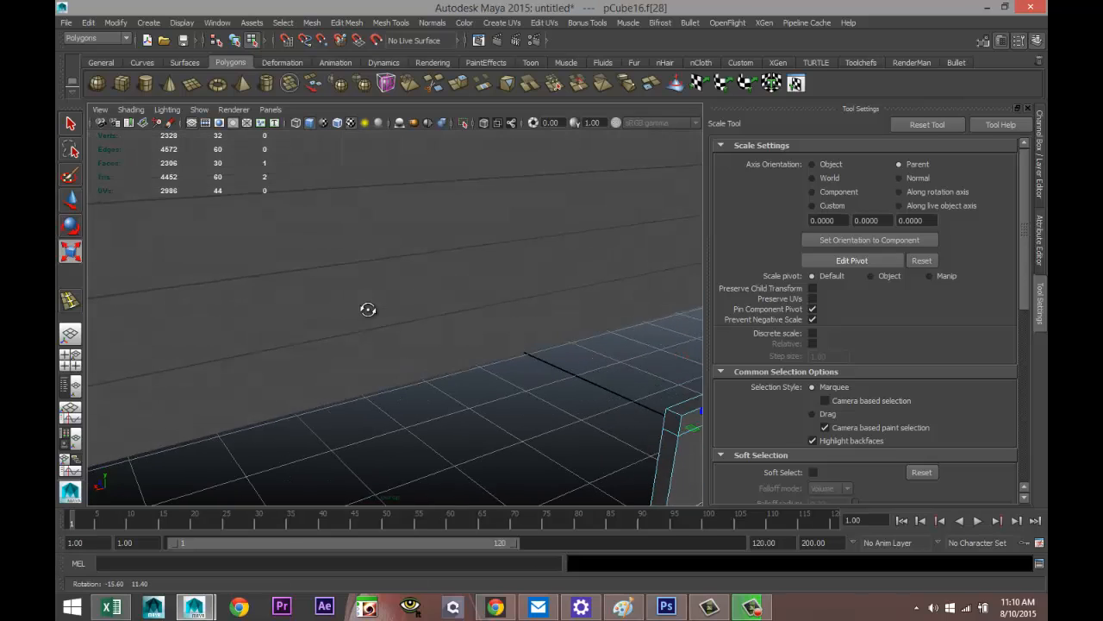
{"action": "middle_click_drag", "start_coordinate": [369, 309], "coordinate": [247, 280], "text": "alt"}
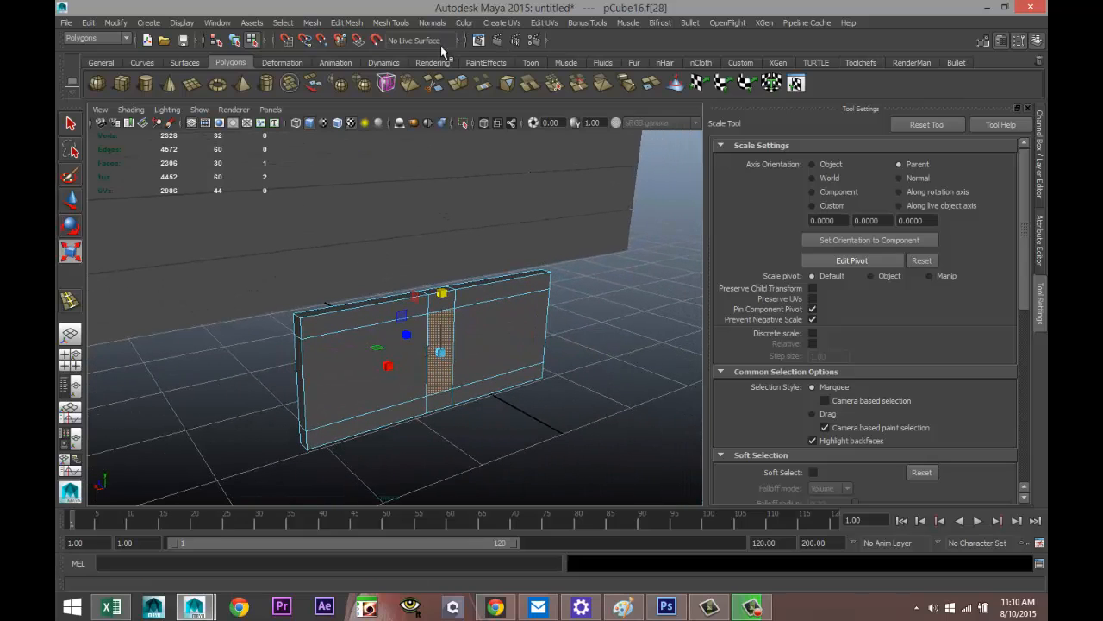
{"action": "left_click", "coordinate": [349, 23]}
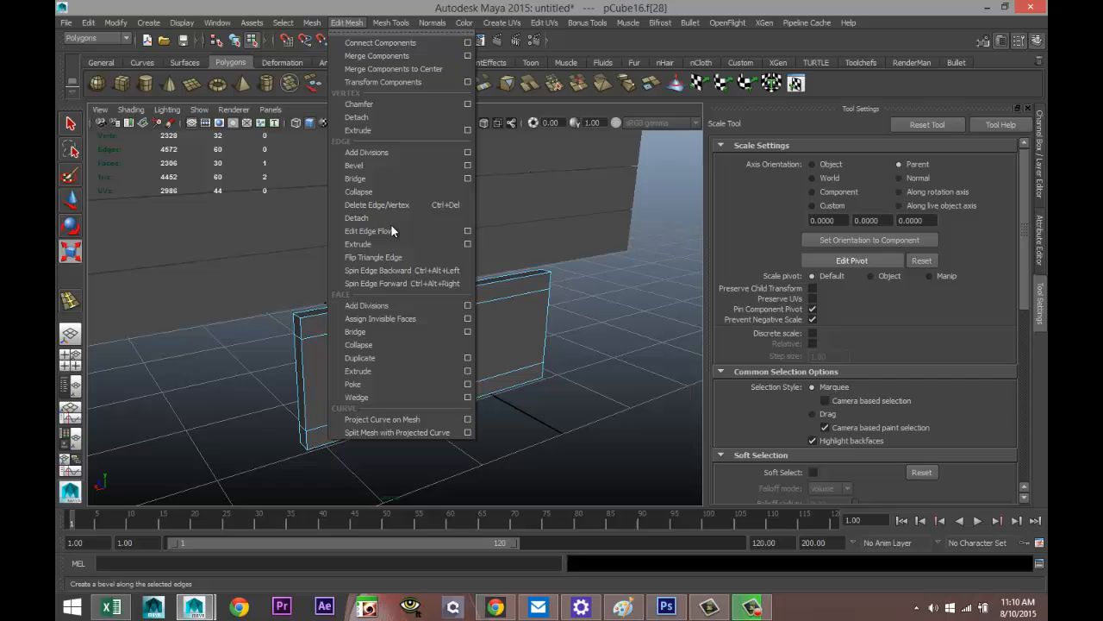
{"action": "left_click", "coordinate": [406, 370]}
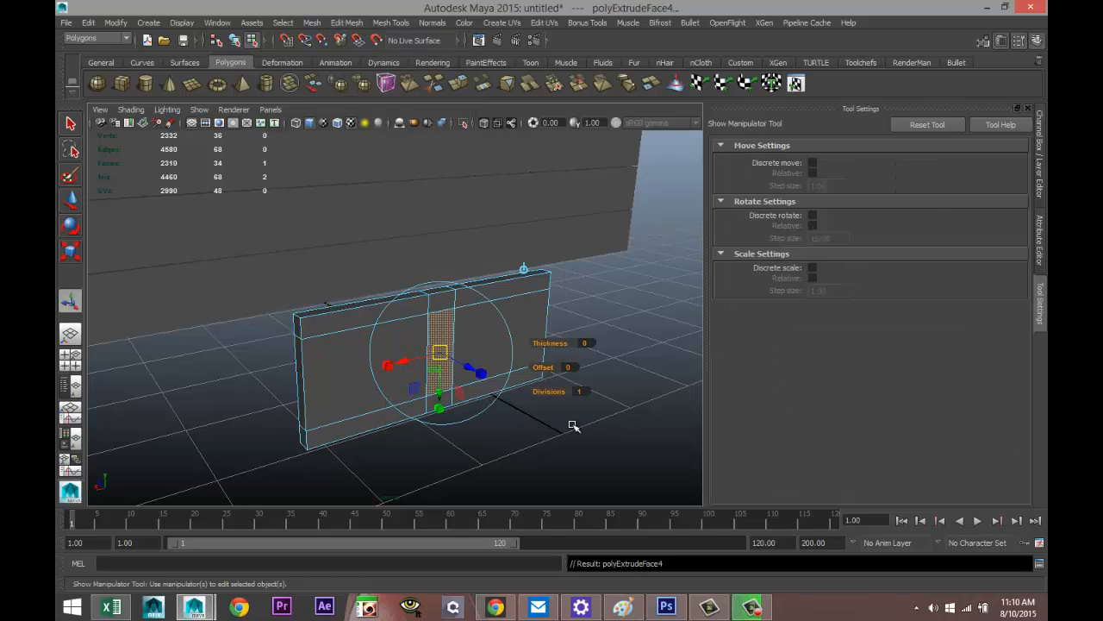
{"action": "key", "text": "w"}
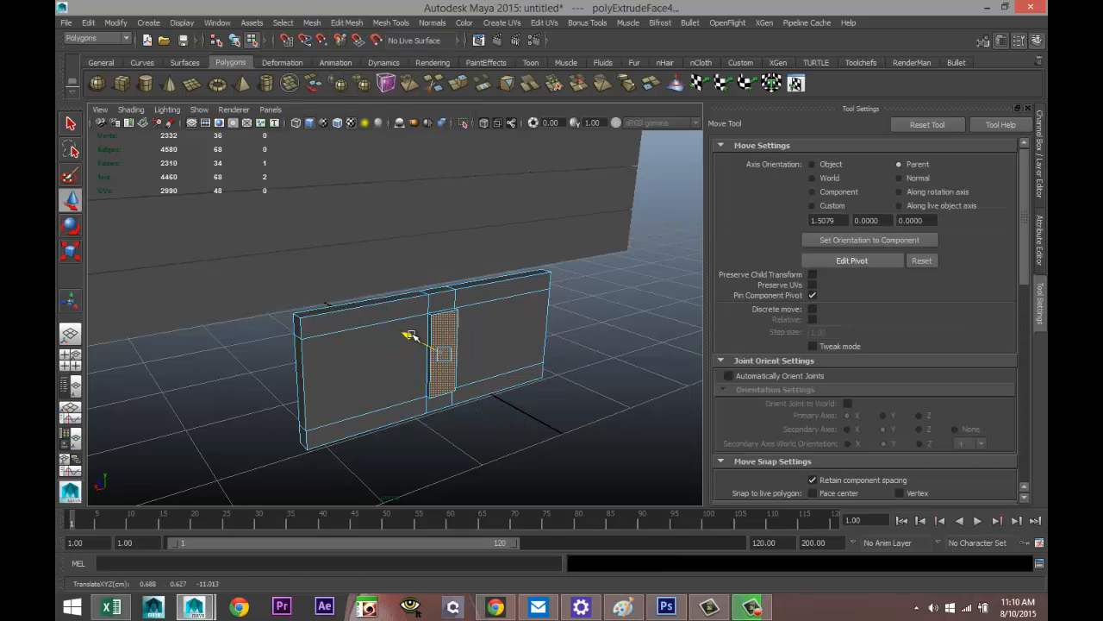
{"action": "left_click_drag", "start_coordinate": [409, 334], "coordinate": [426, 347]}
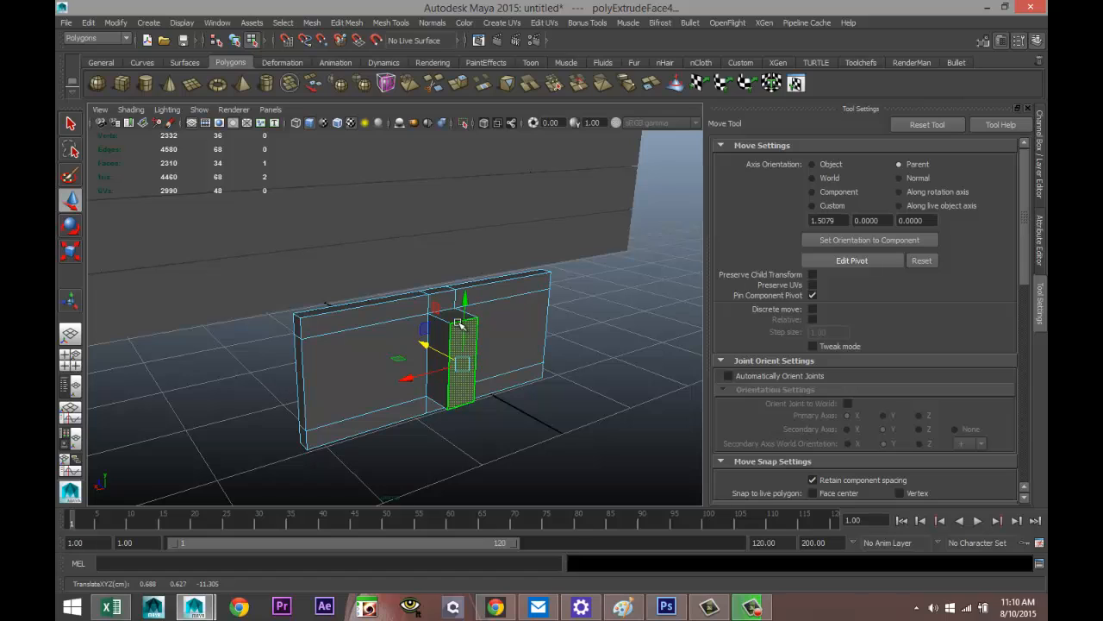
Step: Bevel the upper and lower outer edges of the protruding centre block
{"action": "right_click_drag", "start_coordinate": [463, 325], "coordinate": [460, 276]}
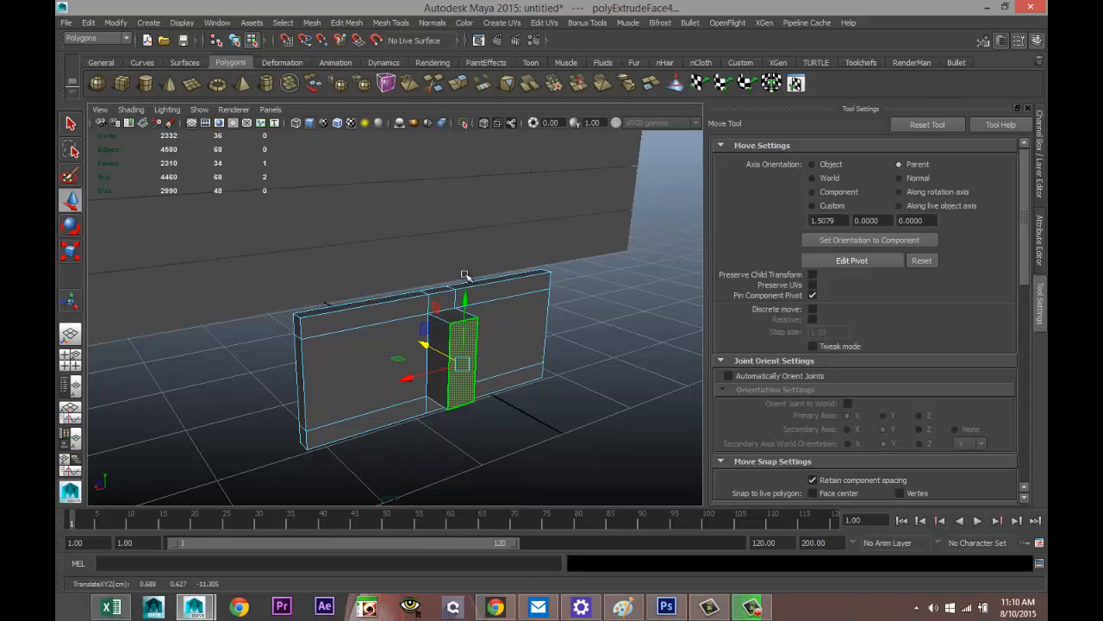
{"action": "left_click", "coordinate": [458, 348]}
{"action": "left_click", "coordinate": [462, 408], "text": "shift"}
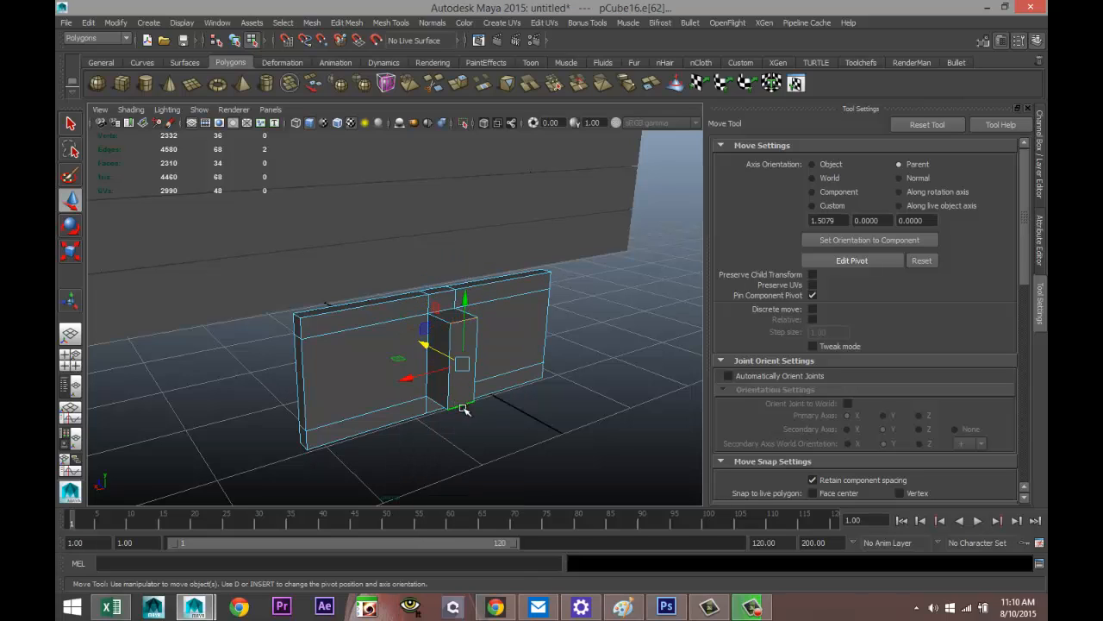
{"action": "left_click", "coordinate": [313, 23]}
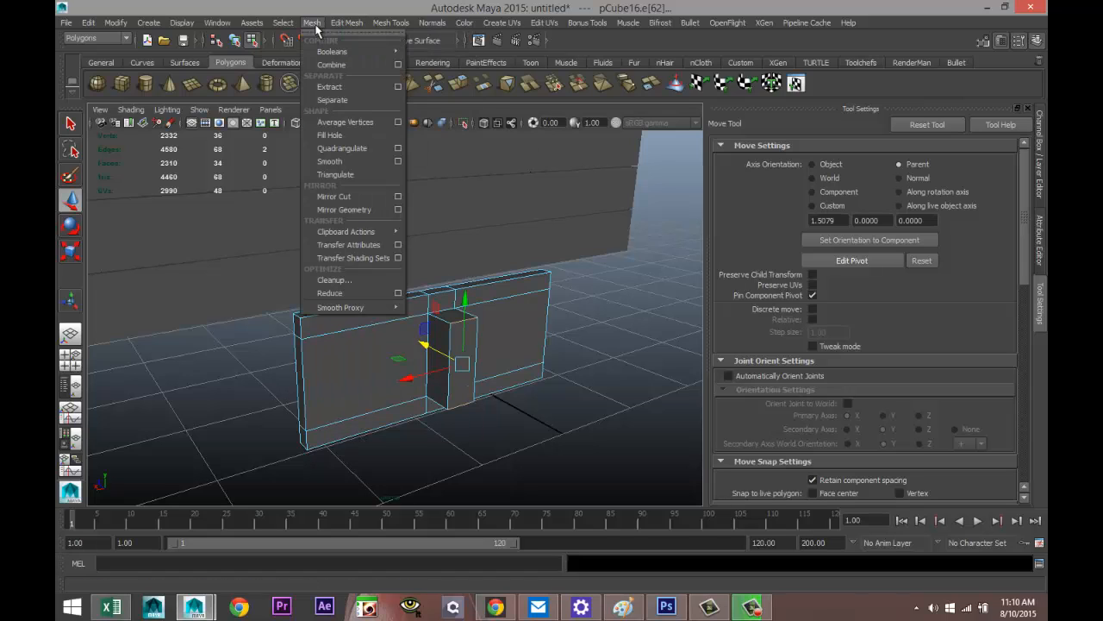
{"action": "mouse_move", "coordinate": [342, 28]}
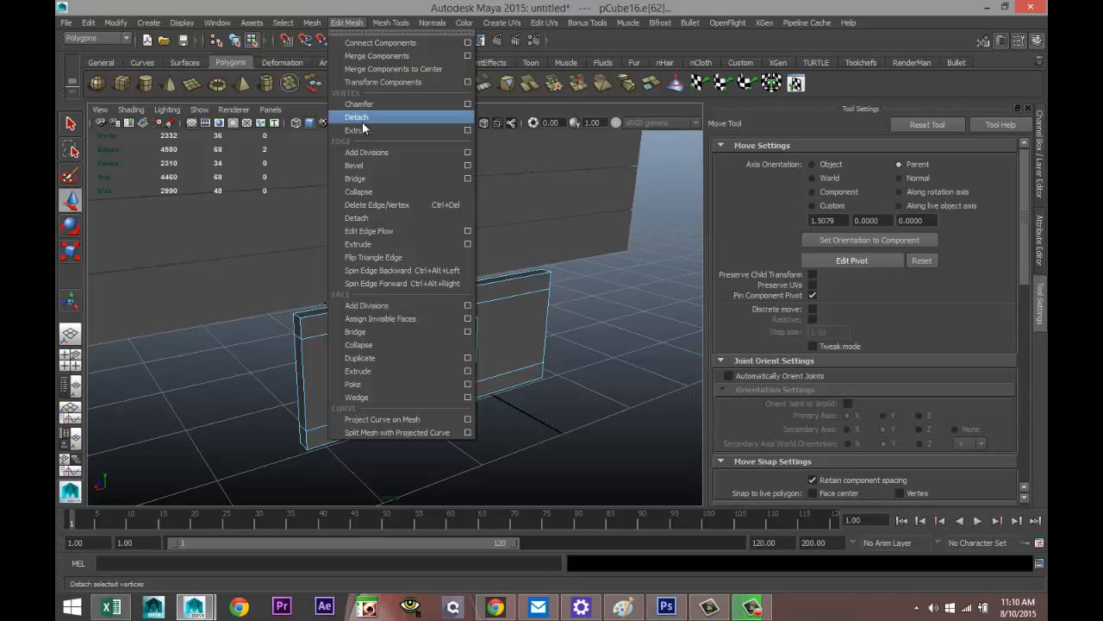
{"action": "left_click", "coordinate": [372, 166]}
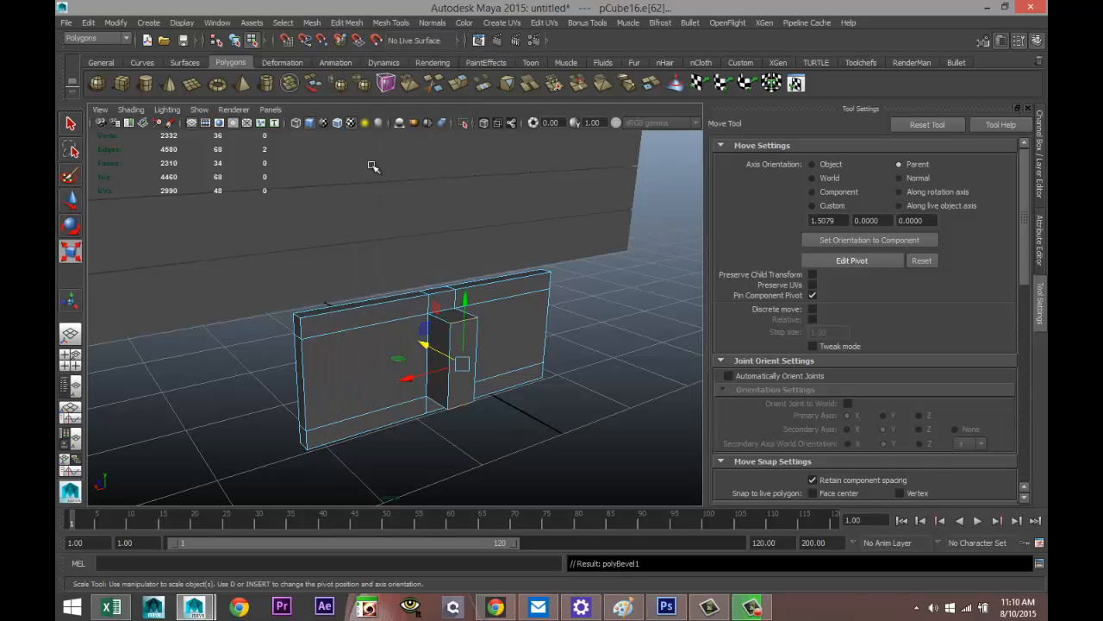
{"action": "key", "text": "r"}
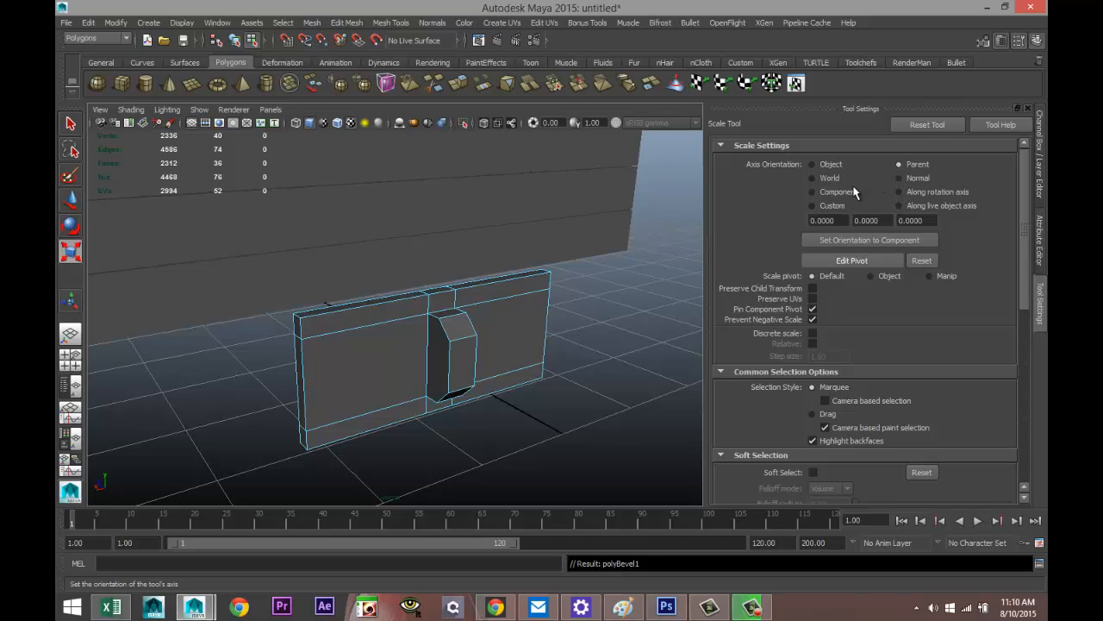
Step: Set the block's bevel to 2 segments and a fraction of 0.217
{"action": "key", "text": "ctrl+a"}
{"action": "key", "text": "ctrl+a"}
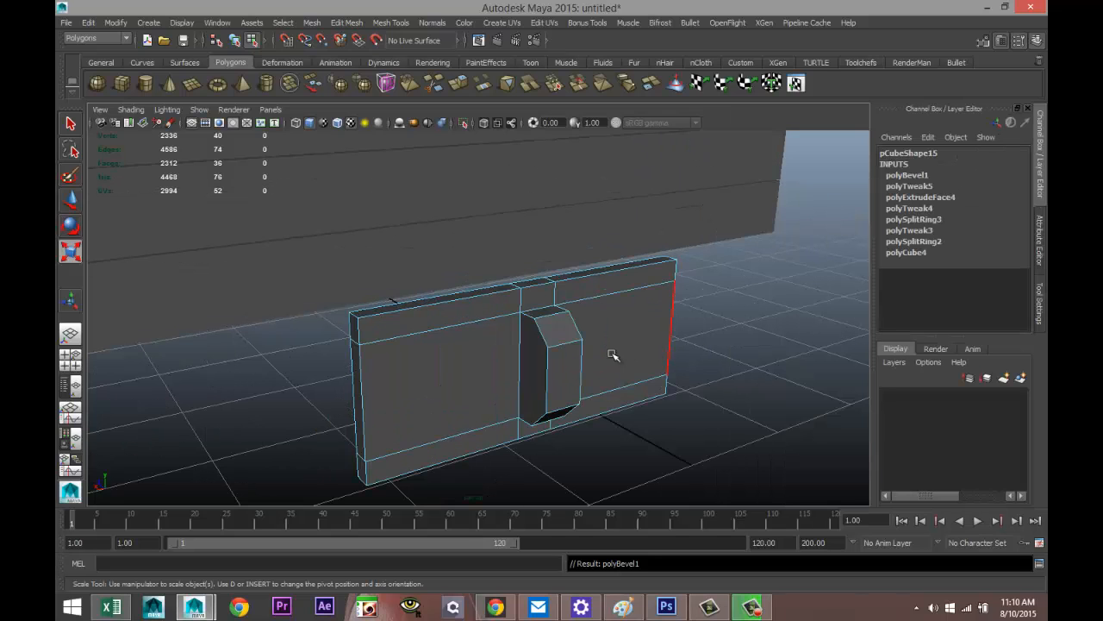
{"action": "right_click_drag", "start_coordinate": [554, 294], "coordinate": [604, 284]}
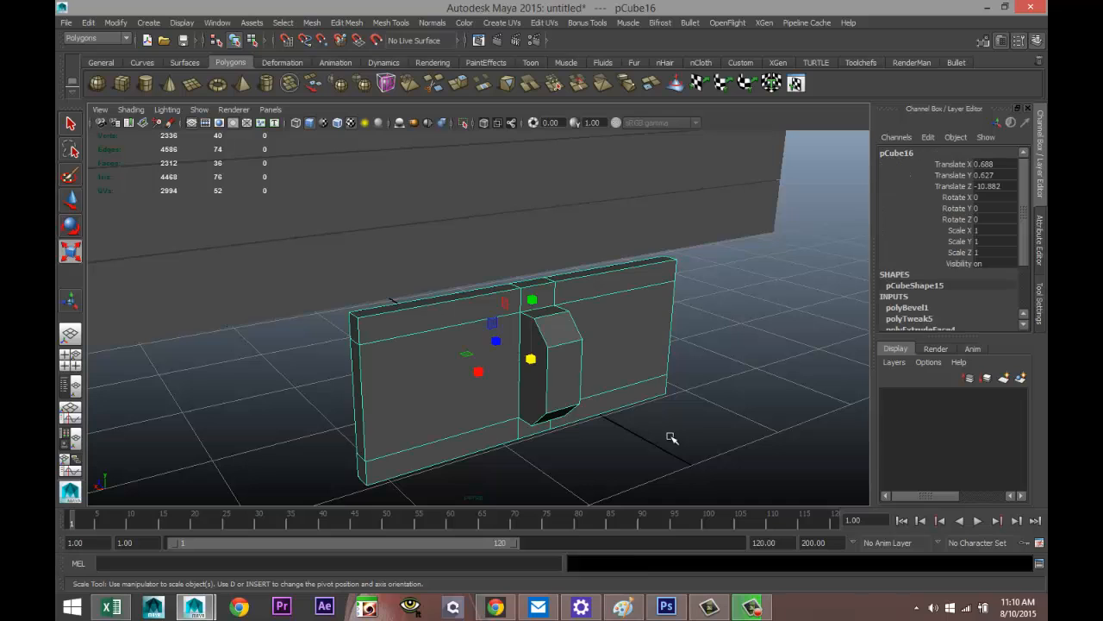
{"action": "key", "text": "ctrl+a"}
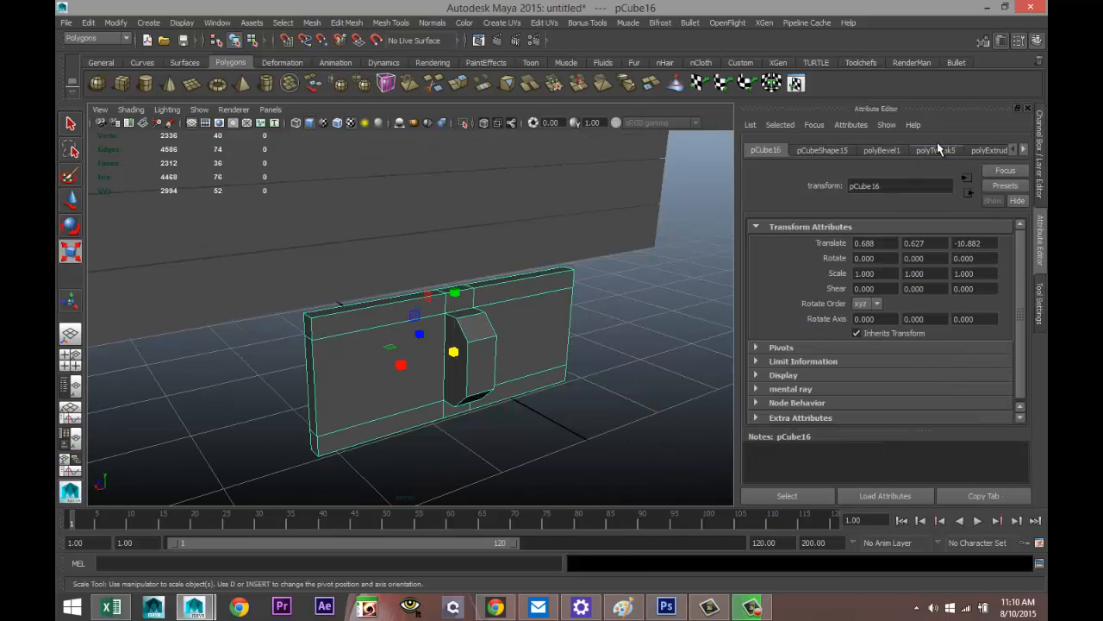
{"action": "left_click", "coordinate": [893, 146]}
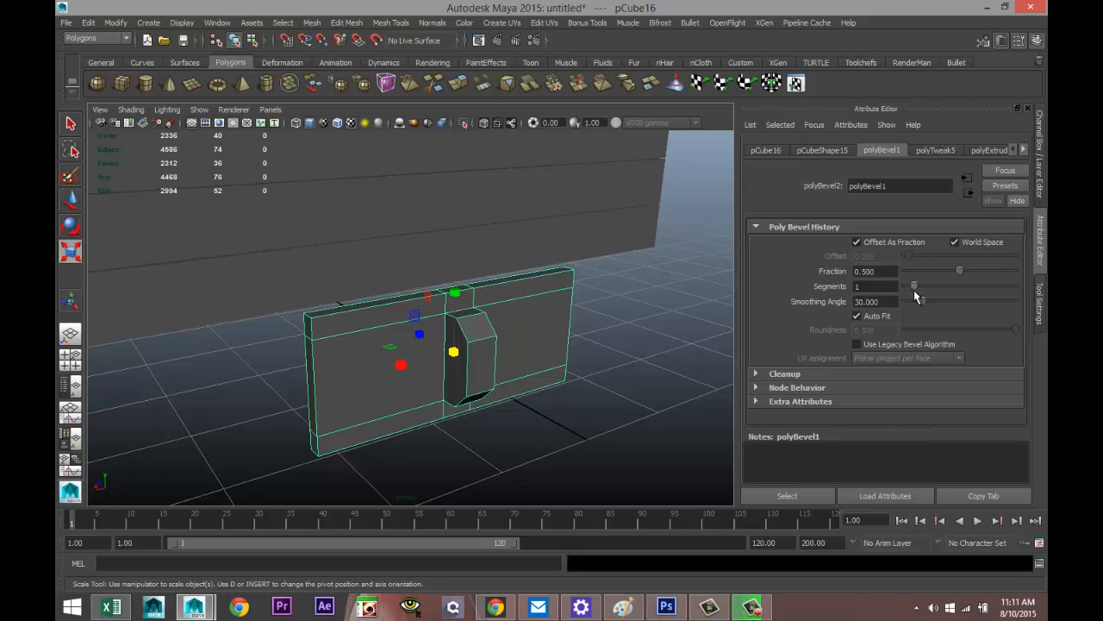
{"action": "left_click_drag", "start_coordinate": [907, 289], "coordinate": [921, 295]}
{"action": "key", "text": "ctrl+z"}
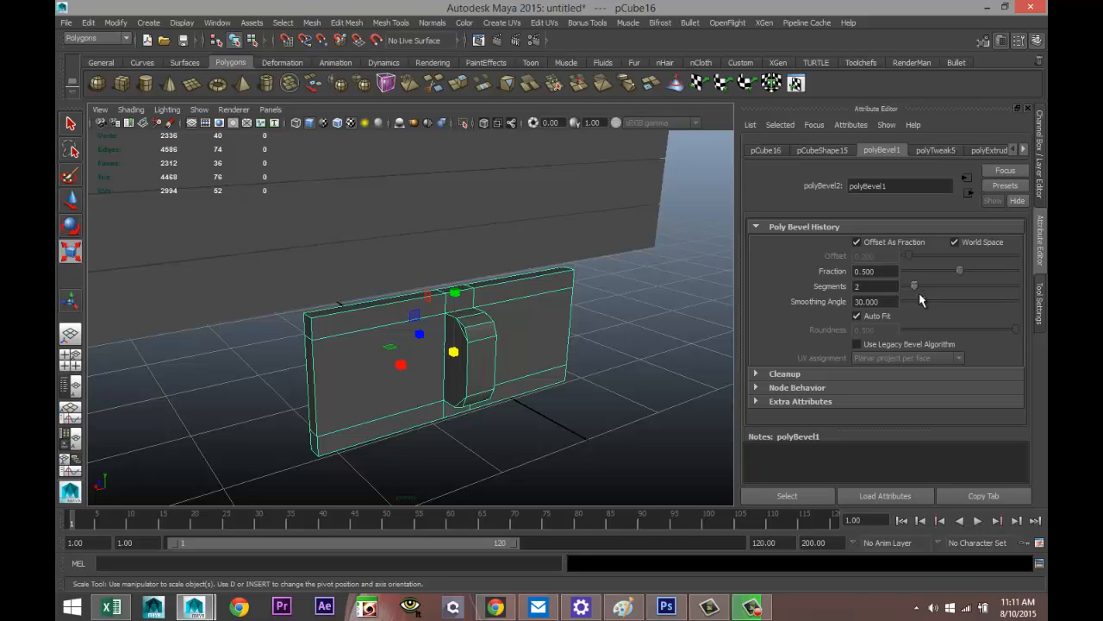
{"action": "left_click_drag", "start_coordinate": [960, 270], "coordinate": [930, 275]}
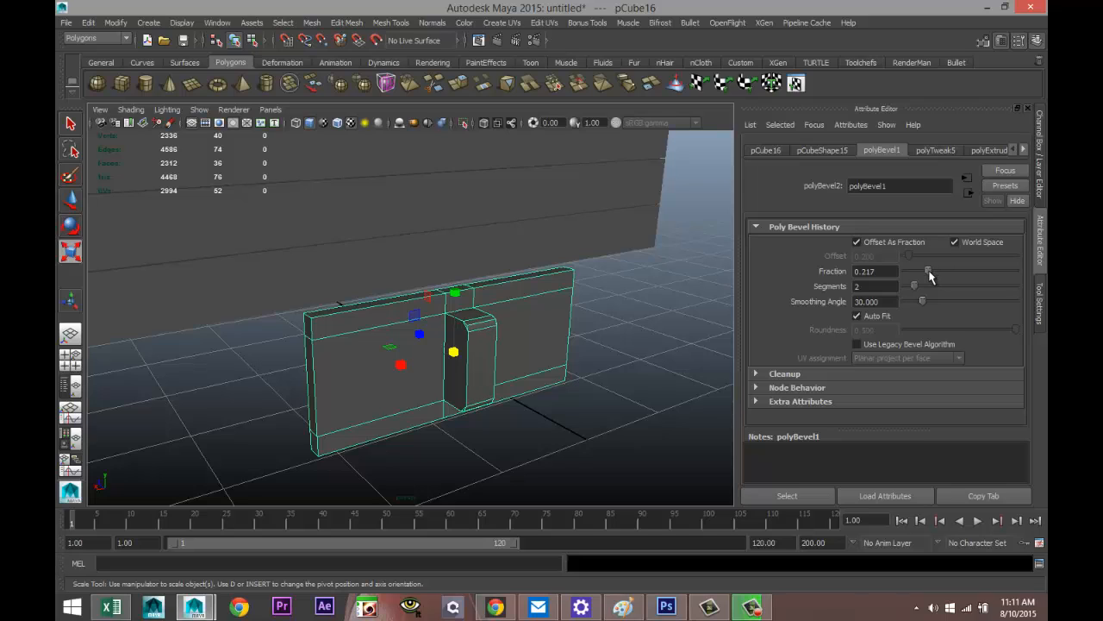
Step: Extrude the two opposite side faces of the protruding block with an offset of 0.1
{"action": "scroll", "coordinate": [599, 384], "scroll_direction": "up", "scroll_amount": 5}
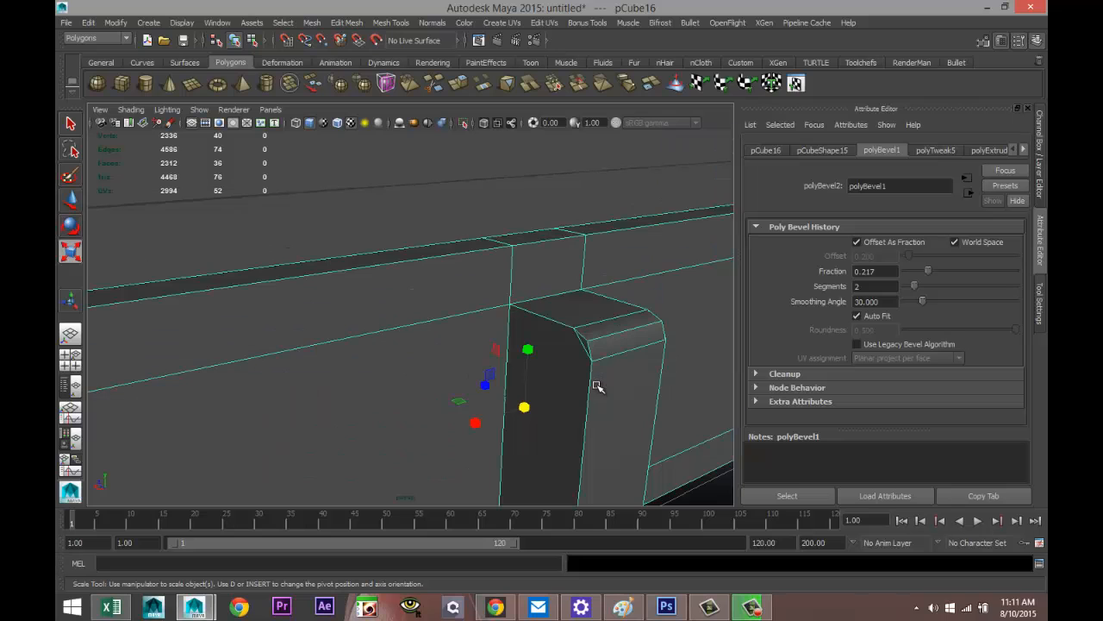
{"action": "left_click_drag", "start_coordinate": [431, 377], "coordinate": [496, 362], "text": "alt"}
{"action": "right_click_drag", "start_coordinate": [521, 396], "coordinate": [524, 341]}
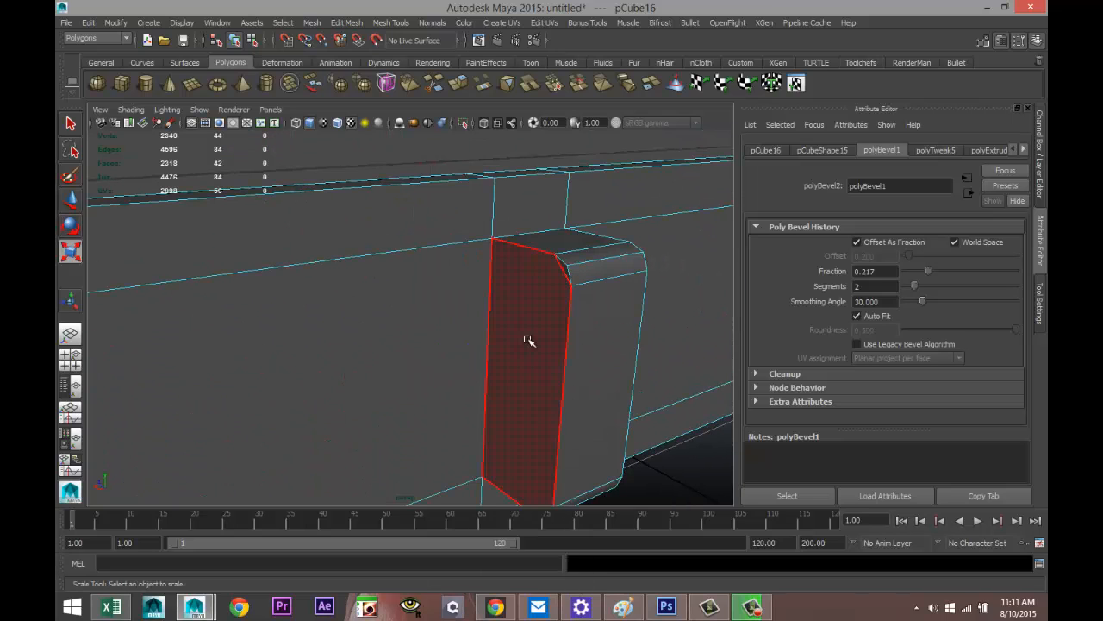
{"action": "left_click", "coordinate": [525, 346]}
{"action": "left_click_drag", "start_coordinate": [527, 350], "coordinate": [478, 371], "text": "alt"}
{"action": "middle_click_drag", "start_coordinate": [449, 372], "coordinate": [747, 429], "text": "alt"}
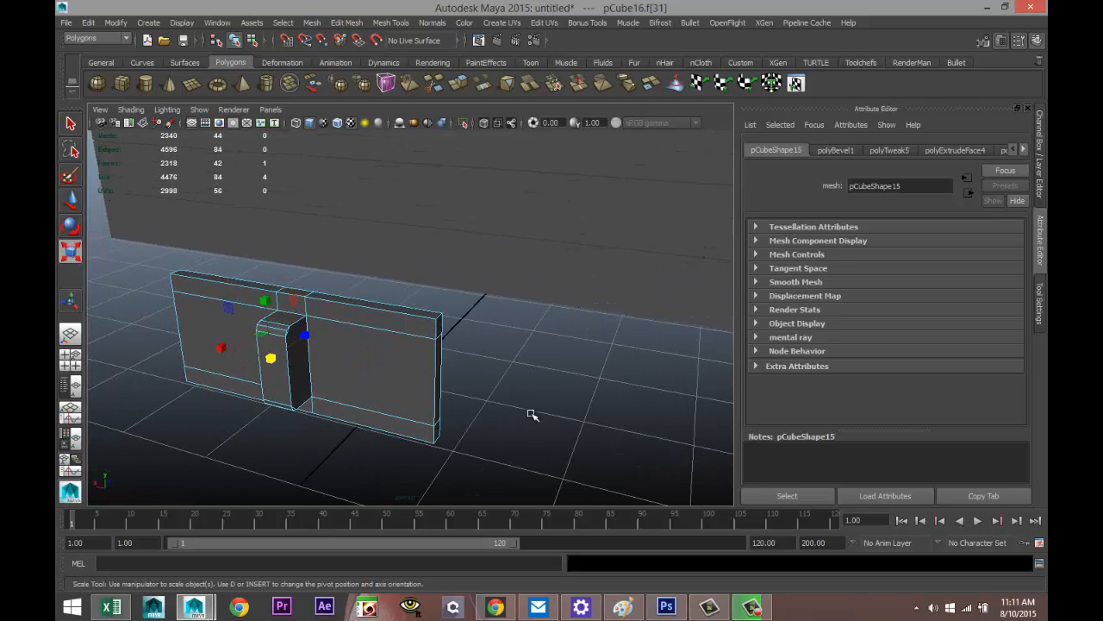
{"action": "left_click", "coordinate": [302, 370], "text": "shift"}
{"action": "left_click", "coordinate": [347, 22]}
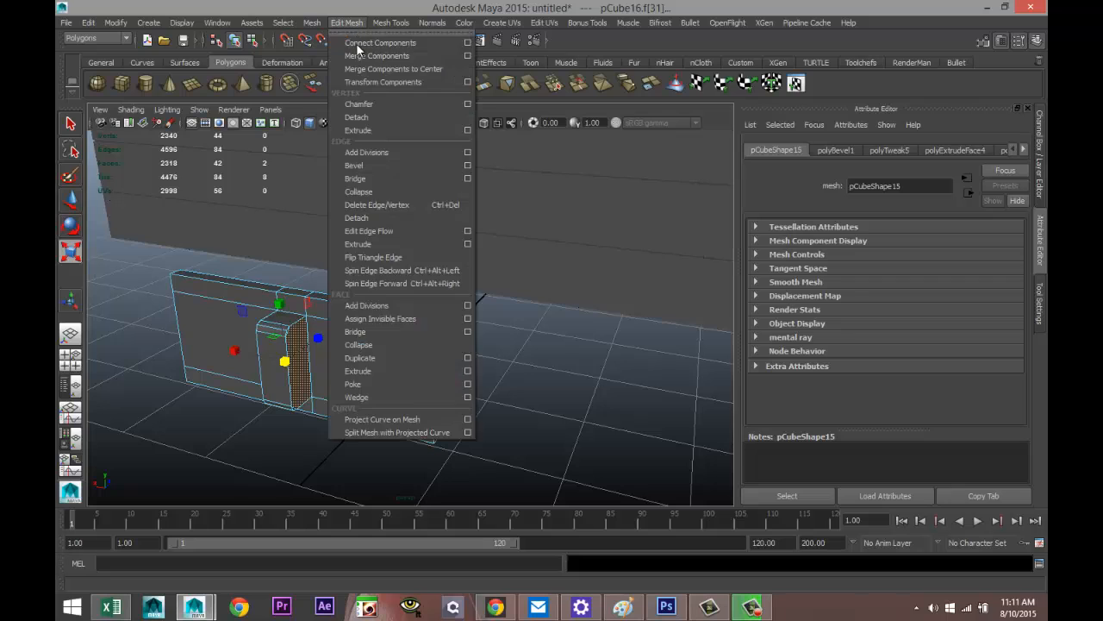
{"action": "left_click", "coordinate": [388, 371]}
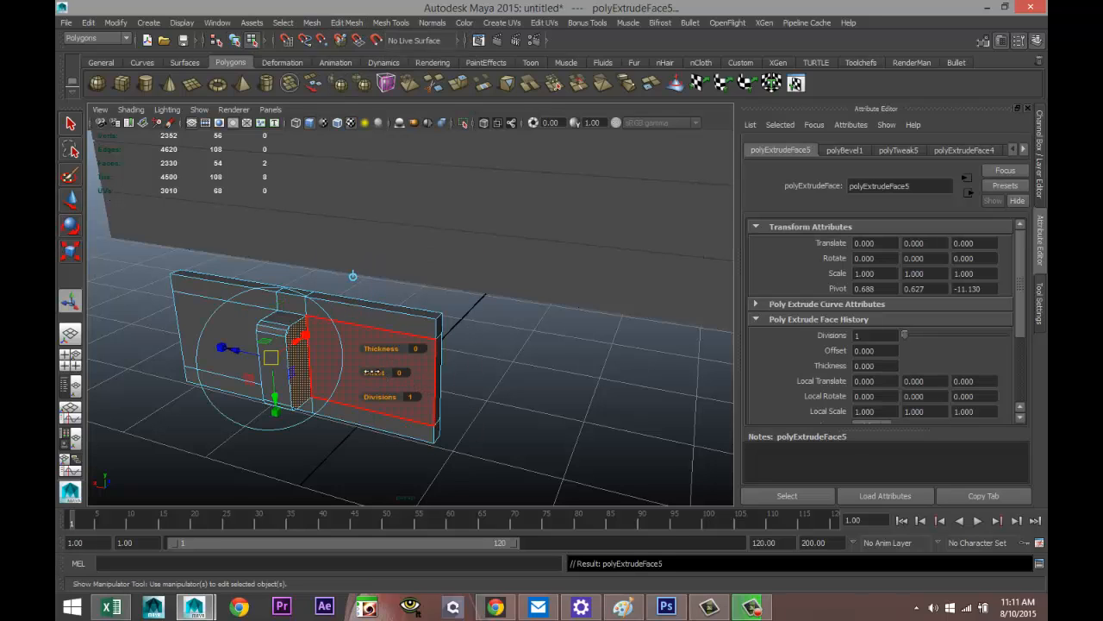
{"action": "left_click_drag", "start_coordinate": [373, 371], "coordinate": [372, 372]}
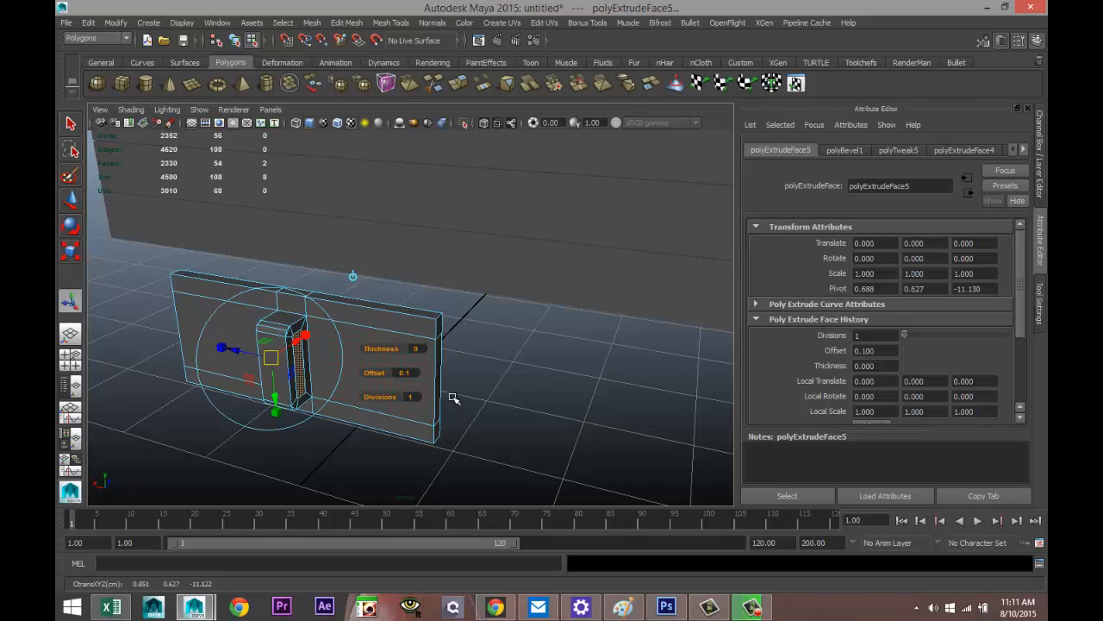
Step: Extrude the inset side faces again and scale them toward each other along X to about 0.23, recessing them into the block
{"action": "key", "text": "ctrl+e"}
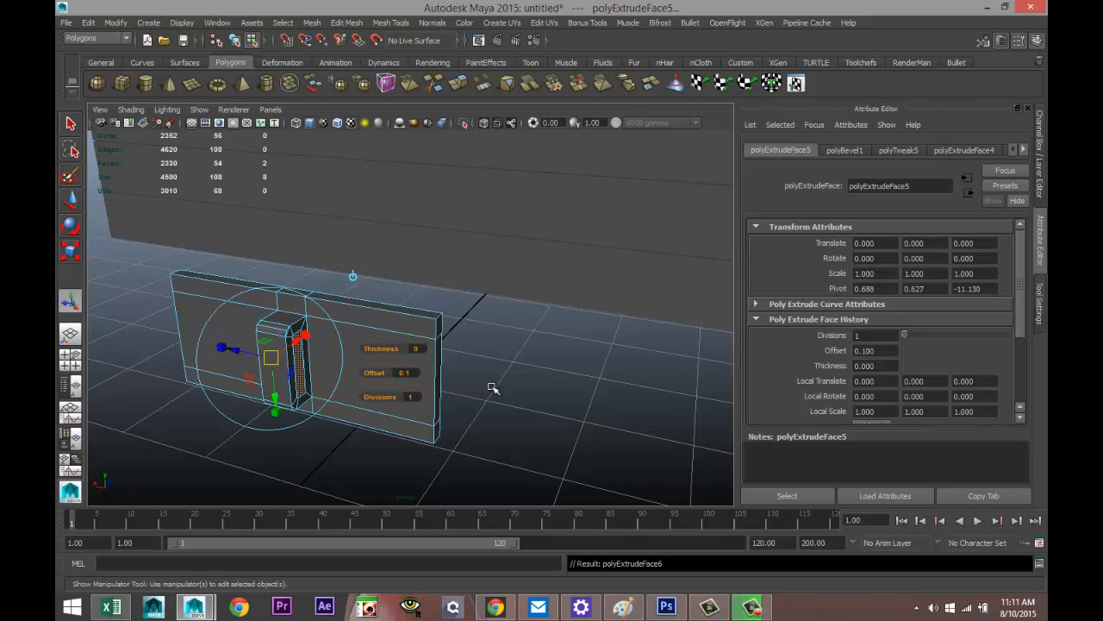
{"action": "key", "text": "r"}
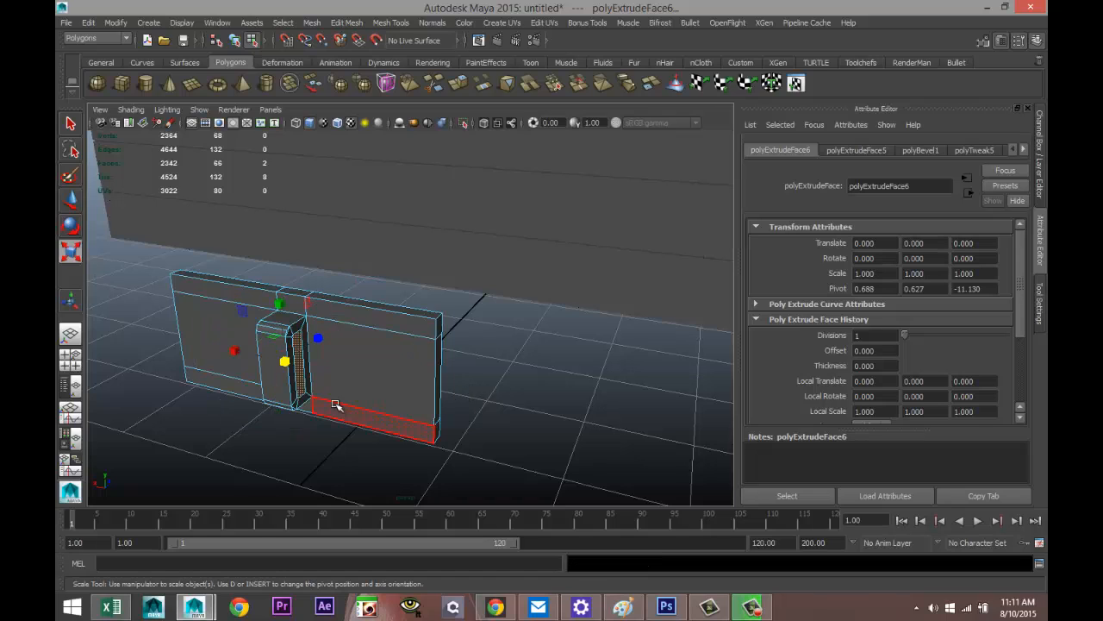
{"action": "left_click_drag", "start_coordinate": [234, 350], "coordinate": [265, 384]}
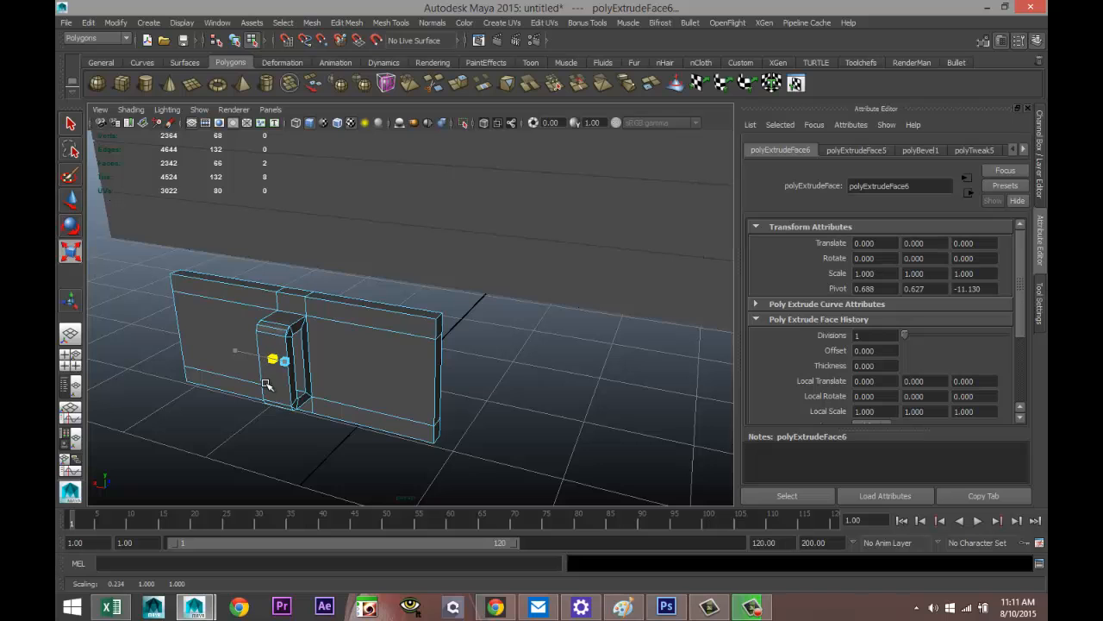
{"action": "left_click", "coordinate": [383, 467]}
Step: Delete the recessed inner face on each side of the block to open a slot through it
{"action": "scroll", "coordinate": [387, 448], "scroll_direction": "down", "scroll_amount": 3}
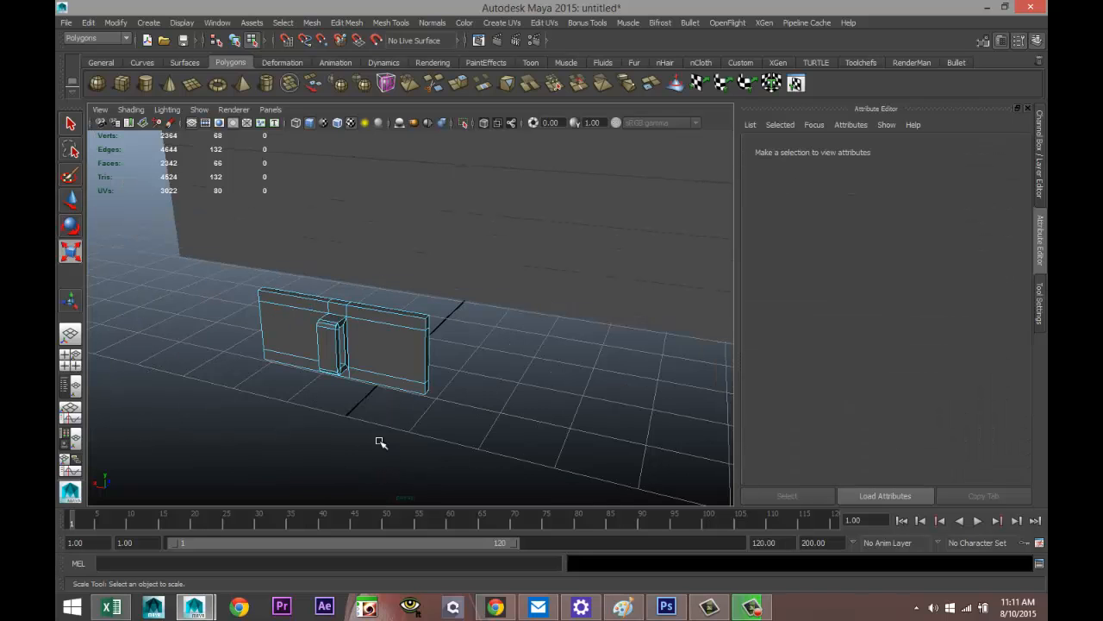
{"action": "left_click_drag", "start_coordinate": [366, 434], "coordinate": [515, 416], "text": "alt"}
{"action": "middle_click_drag", "start_coordinate": [527, 410], "coordinate": [324, 443], "text": "alt"}
{"action": "scroll", "coordinate": [399, 422], "scroll_direction": "up", "scroll_amount": 4}
{"action": "middle_click_drag", "start_coordinate": [577, 307], "coordinate": [481, 387], "text": "alt"}
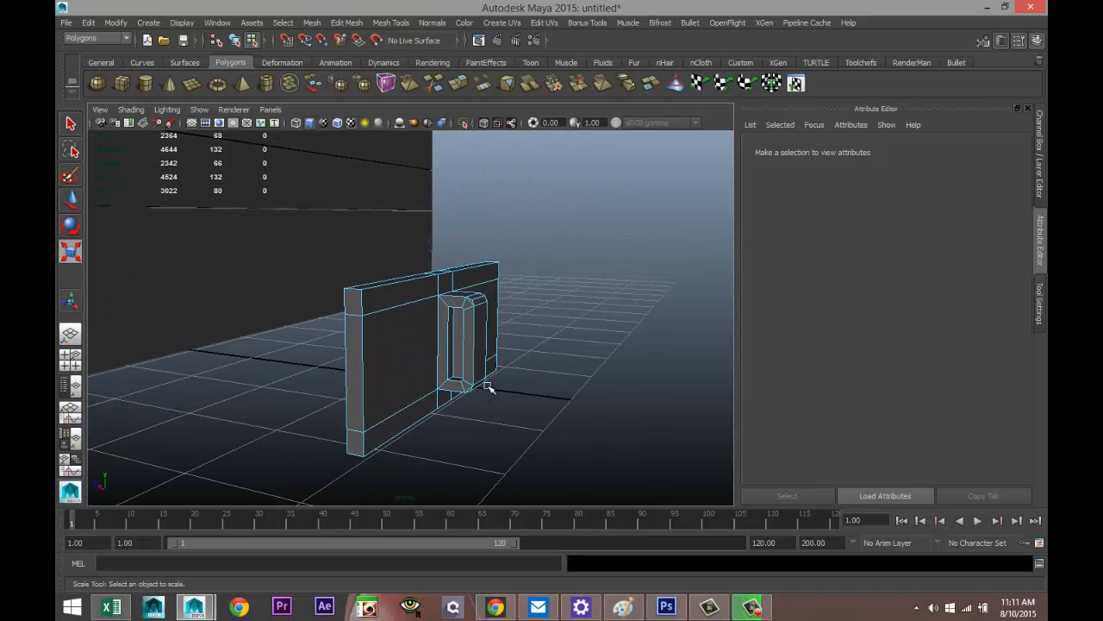
{"action": "scroll", "coordinate": [483, 386], "scroll_direction": "up", "scroll_amount": 4}
{"action": "left_click", "coordinate": [514, 332]}
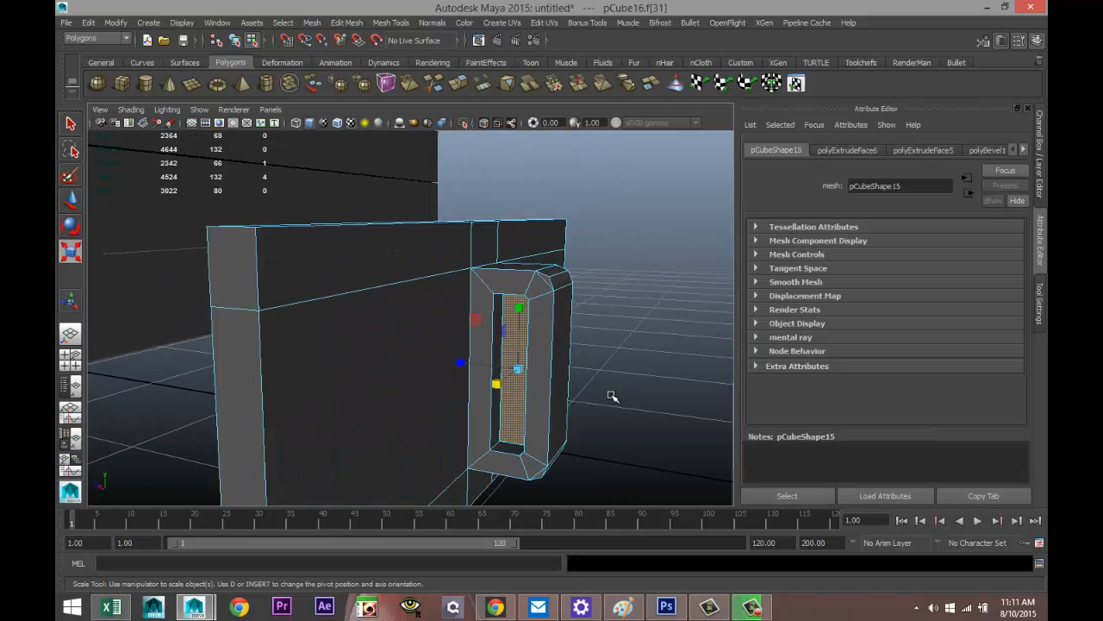
{"action": "key", "text": "Delete"}
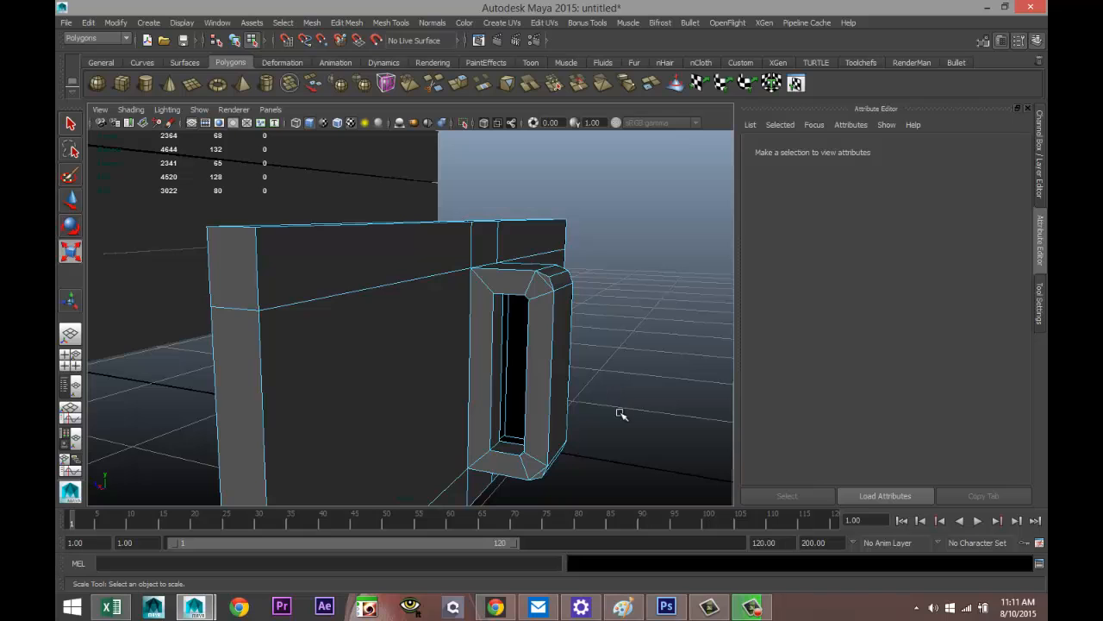
{"action": "left_click_drag", "start_coordinate": [620, 406], "coordinate": [185, 295], "text": "alt"}
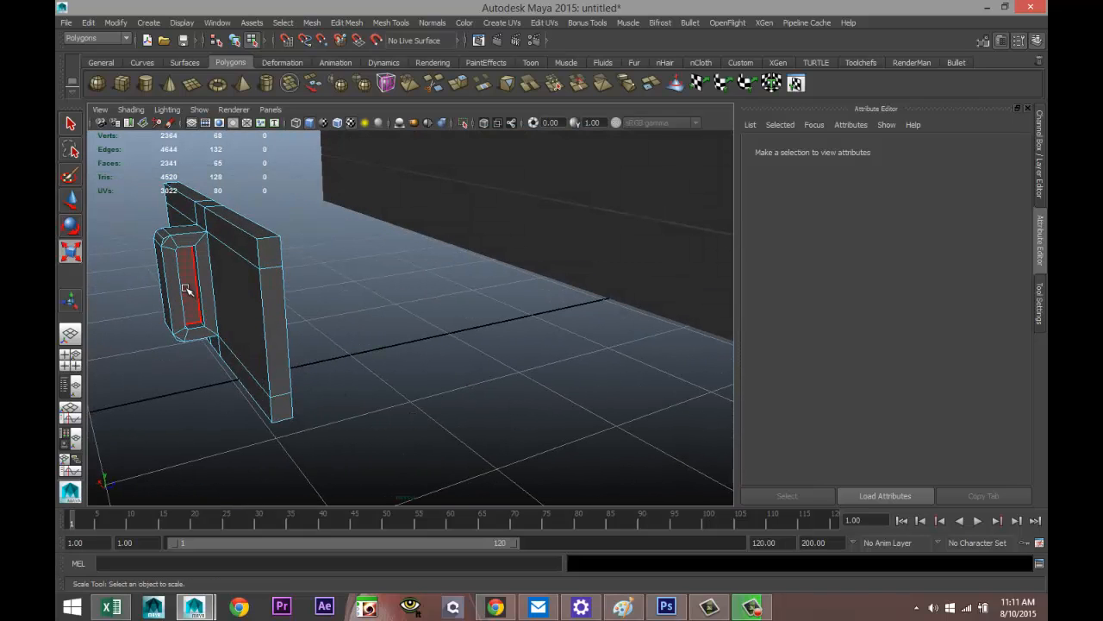
{"action": "left_click", "coordinate": [185, 291]}
{"action": "key", "text": "Delete"}
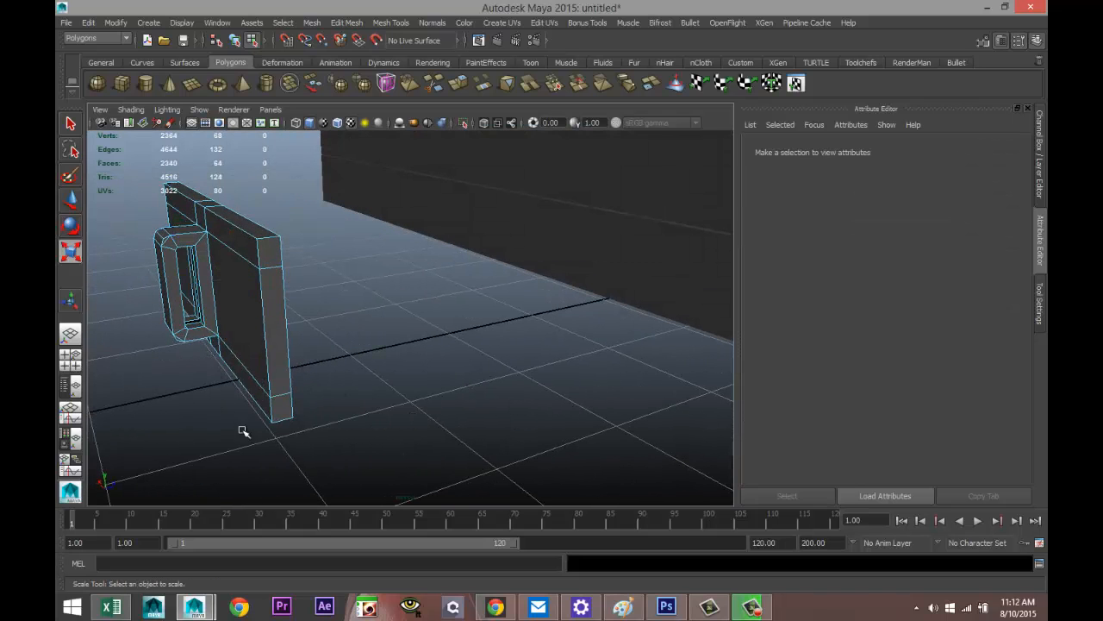
Step: Insert single edge loops at equal distance from edge close to the plate's upper, lower and two side borders
{"action": "left_click_drag", "start_coordinate": [242, 377], "coordinate": [569, 405], "text": "alt"}
{"action": "left_click", "coordinate": [392, 23]}
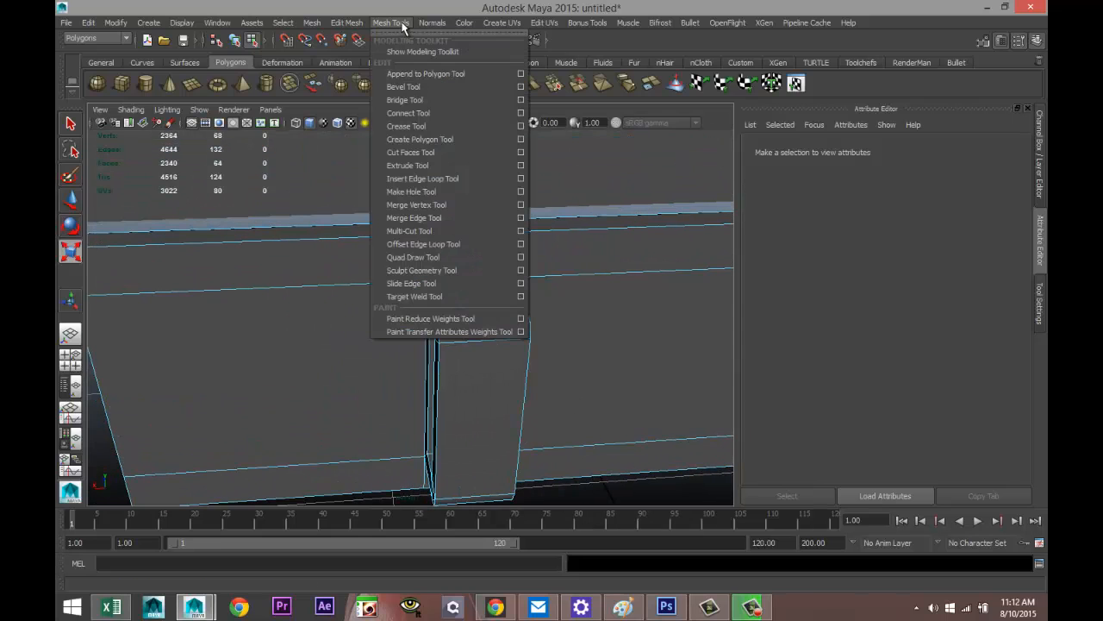
{"action": "left_click", "coordinate": [519, 179]}
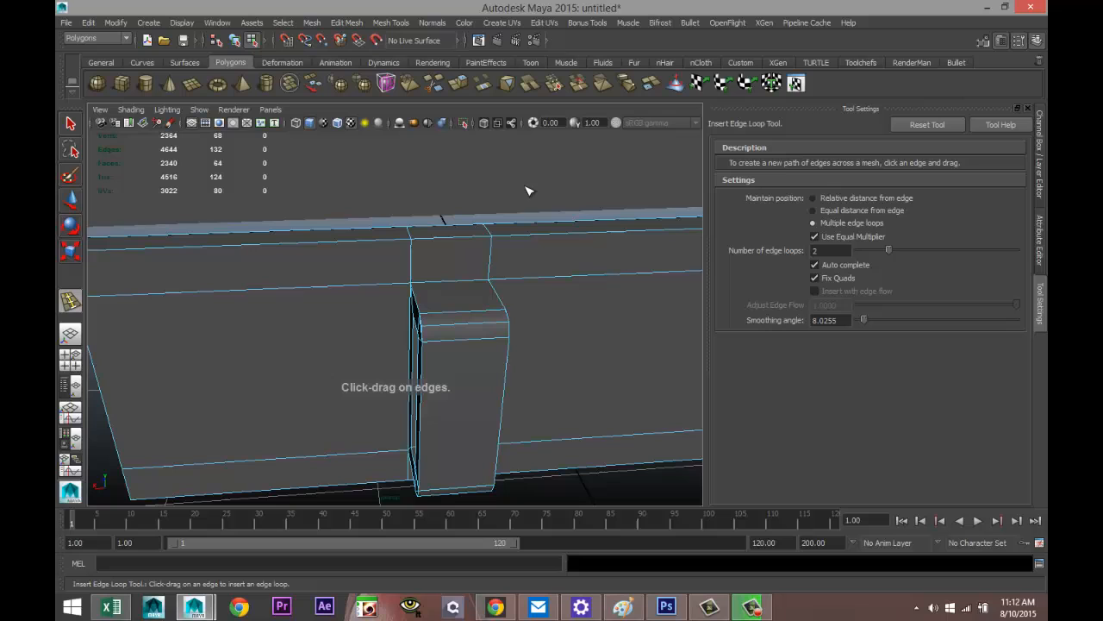
{"action": "left_click", "coordinate": [813, 210]}
{"action": "scroll", "coordinate": [498, 316], "scroll_direction": "down", "scroll_amount": 5}
{"action": "left_click_drag", "start_coordinate": [476, 402], "coordinate": [468, 384], "text": "alt"}
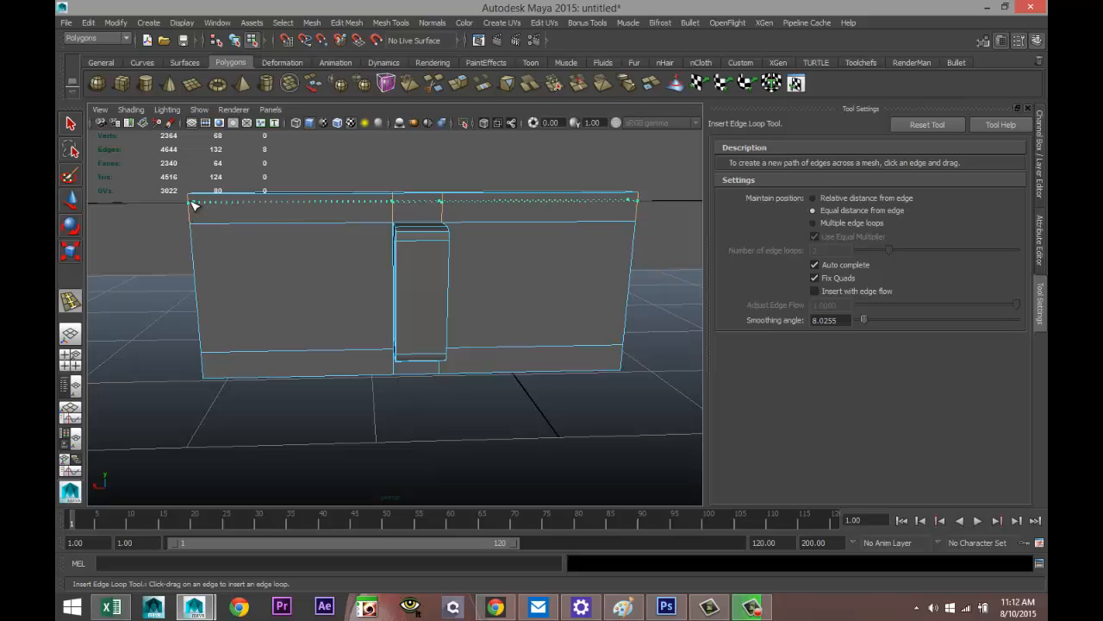
{"action": "left_click_drag", "start_coordinate": [193, 201], "coordinate": [196, 204]}
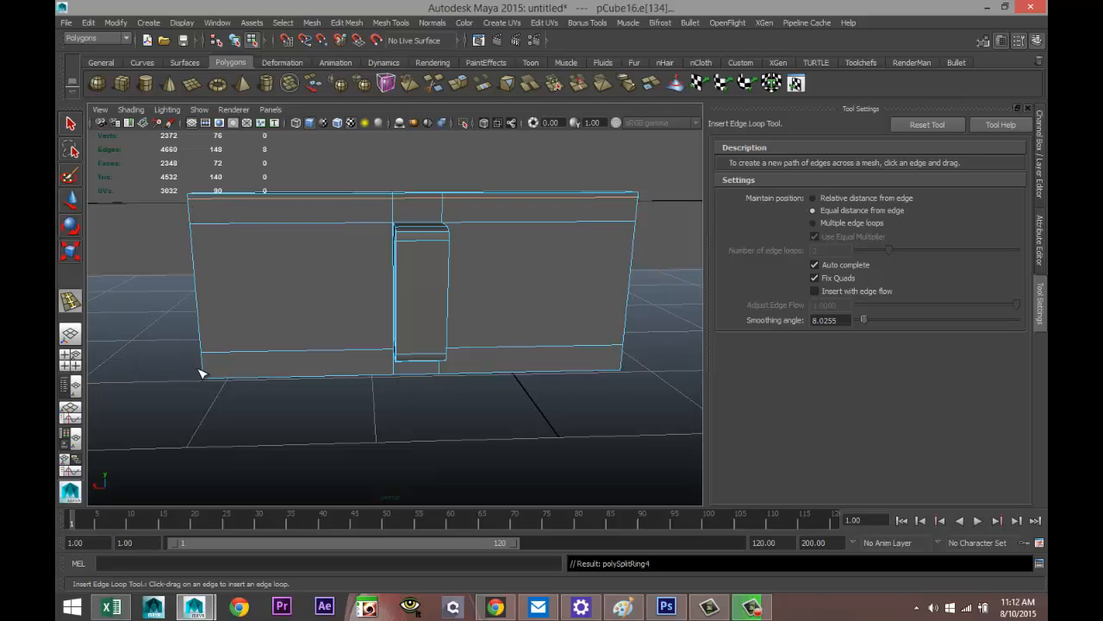
{"action": "left_click_drag", "start_coordinate": [204, 370], "coordinate": [208, 376]}
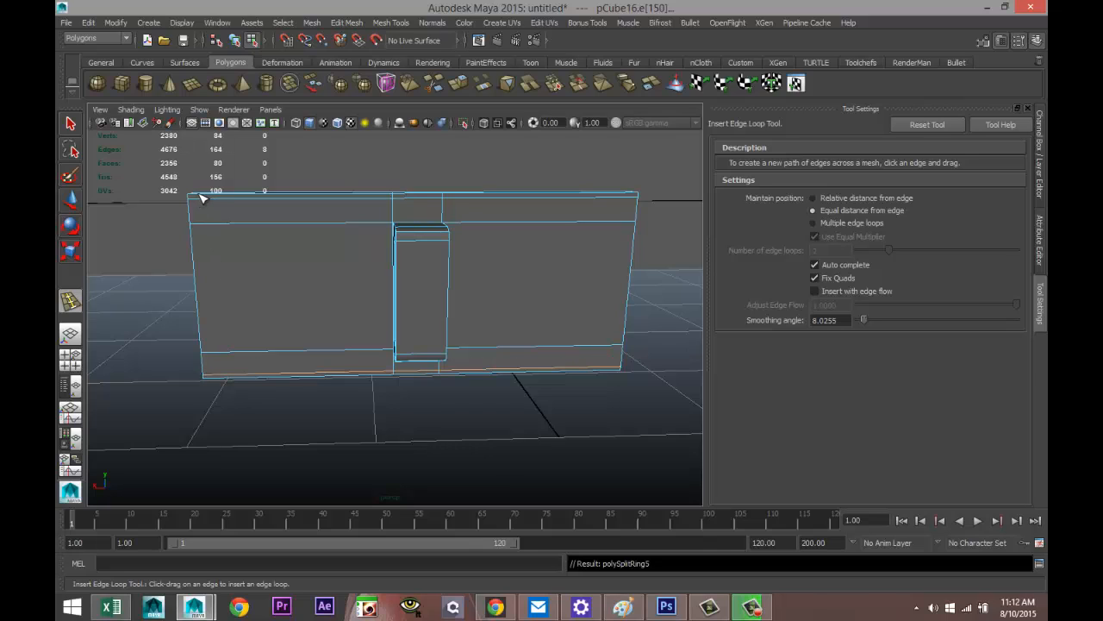
{"action": "left_click_drag", "start_coordinate": [205, 199], "coordinate": [197, 201]}
{"action": "left_click_drag", "start_coordinate": [626, 198], "coordinate": [634, 211]}
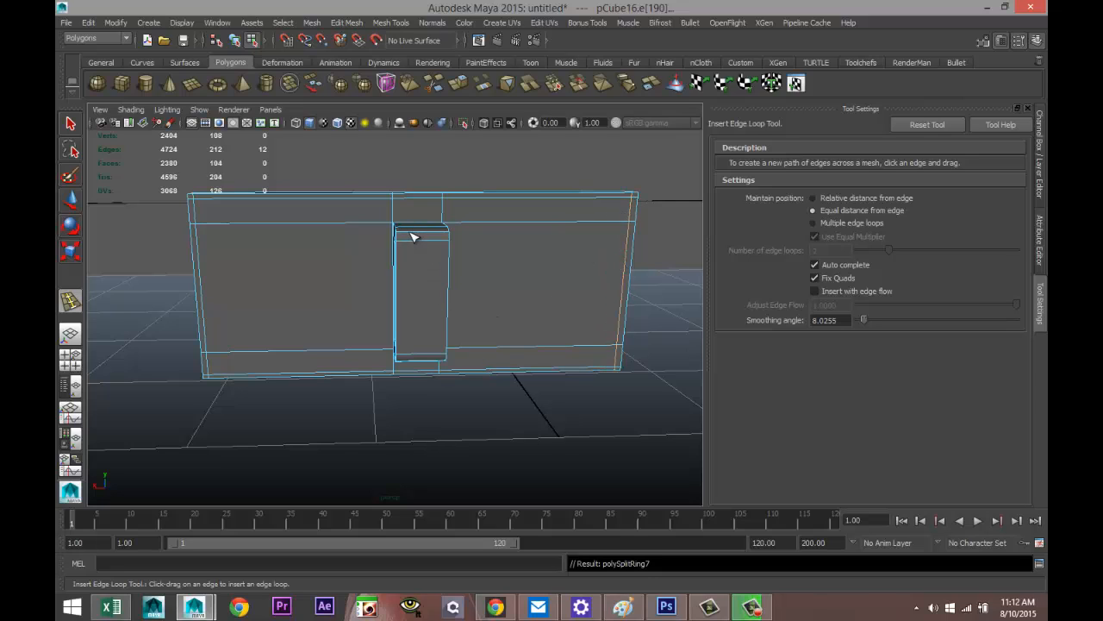
Step: Insert edge loops along both vertical edges of the block's front and around the rims of its two side openings
{"action": "left_click_drag", "start_coordinate": [411, 235], "coordinate": [441, 238]}
{"action": "scroll", "coordinate": [366, 321], "scroll_direction": "up", "scroll_amount": 5}
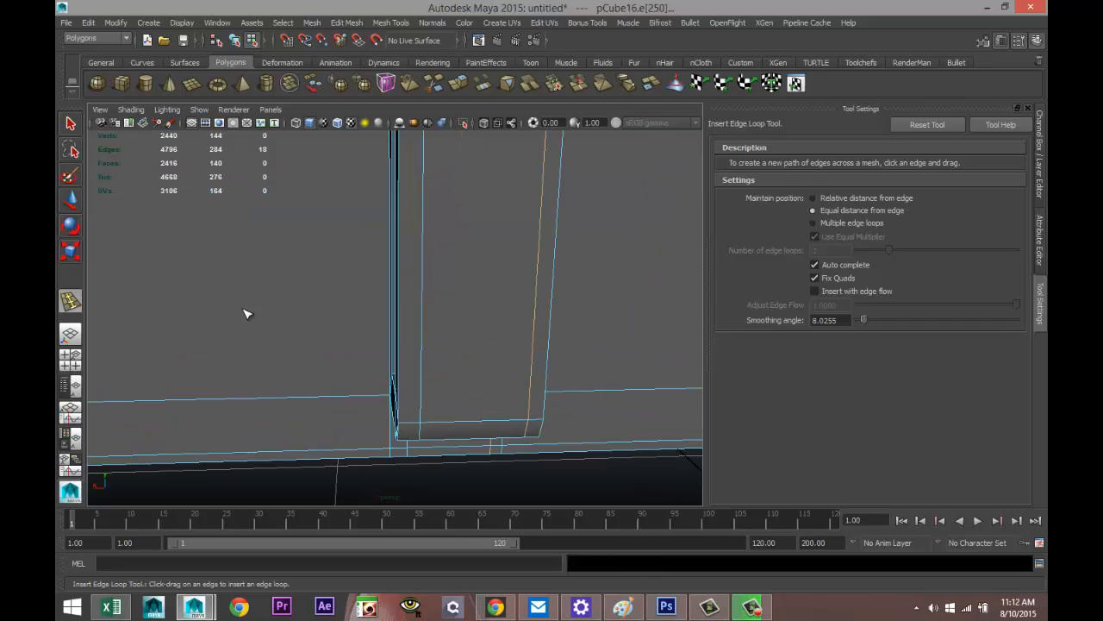
{"action": "left_click_drag", "start_coordinate": [246, 313], "coordinate": [203, 376], "text": "alt"}
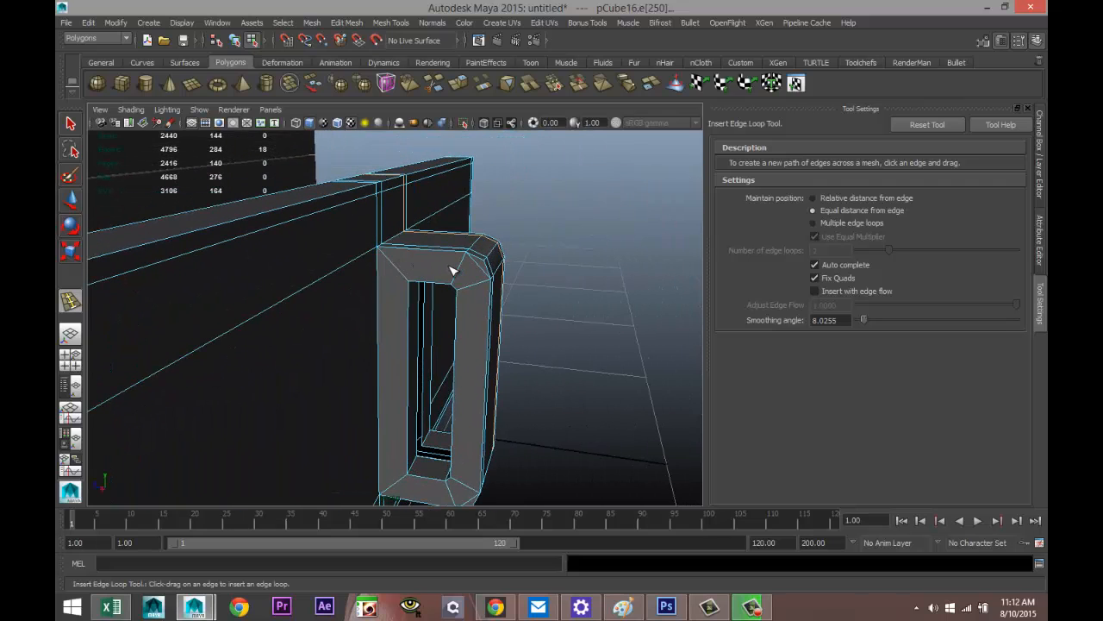
{"action": "mouse_move", "coordinate": [463, 267]}
{"action": "left_mouse_down"}
{"action": "mouse_move", "coordinate": [464, 256]}
{"action": "mouse_move", "coordinate": [458, 284]}
{"action": "left_mouse_up"}
{"action": "left_click_drag", "start_coordinate": [520, 323], "coordinate": [319, 297], "text": "alt"}
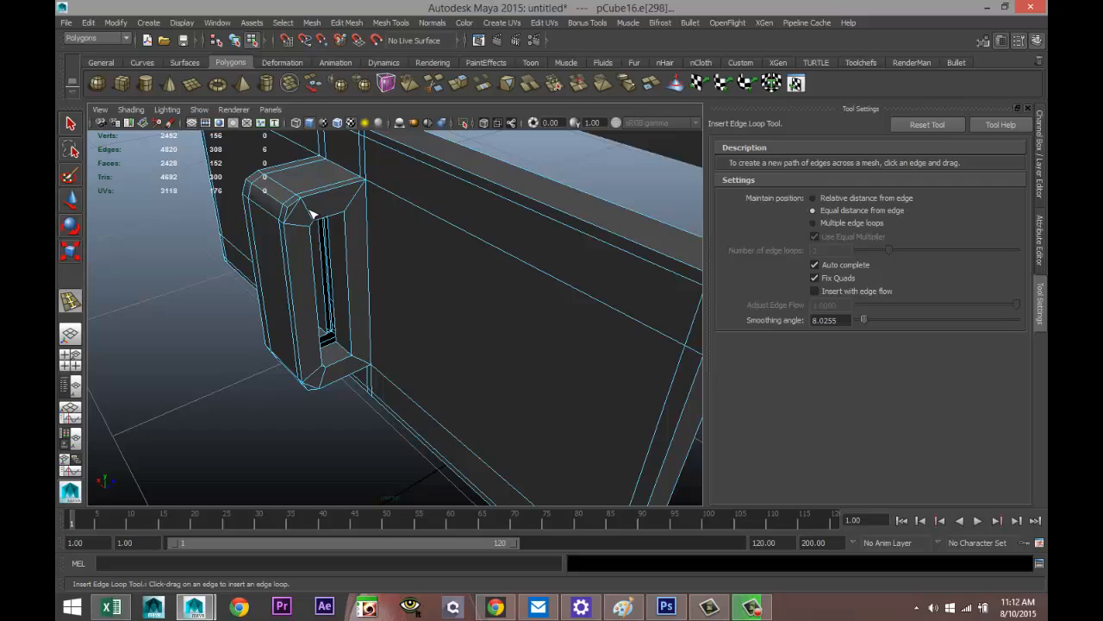
{"action": "left_click_drag", "start_coordinate": [312, 214], "coordinate": [316, 221]}
{"action": "key", "text": "q"}
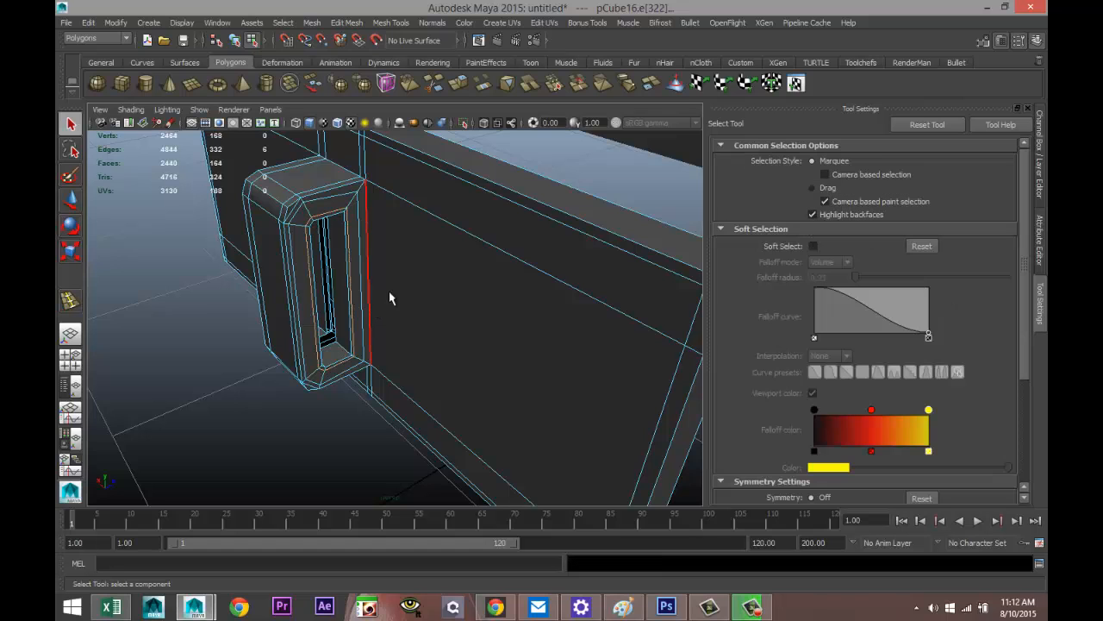
Step: Preview the whole plate smoothed, inspect the block and its surroundings, and return to the unsmoothed display
{"action": "right_click_drag", "start_coordinate": [410, 277], "coordinate": [428, 260]}
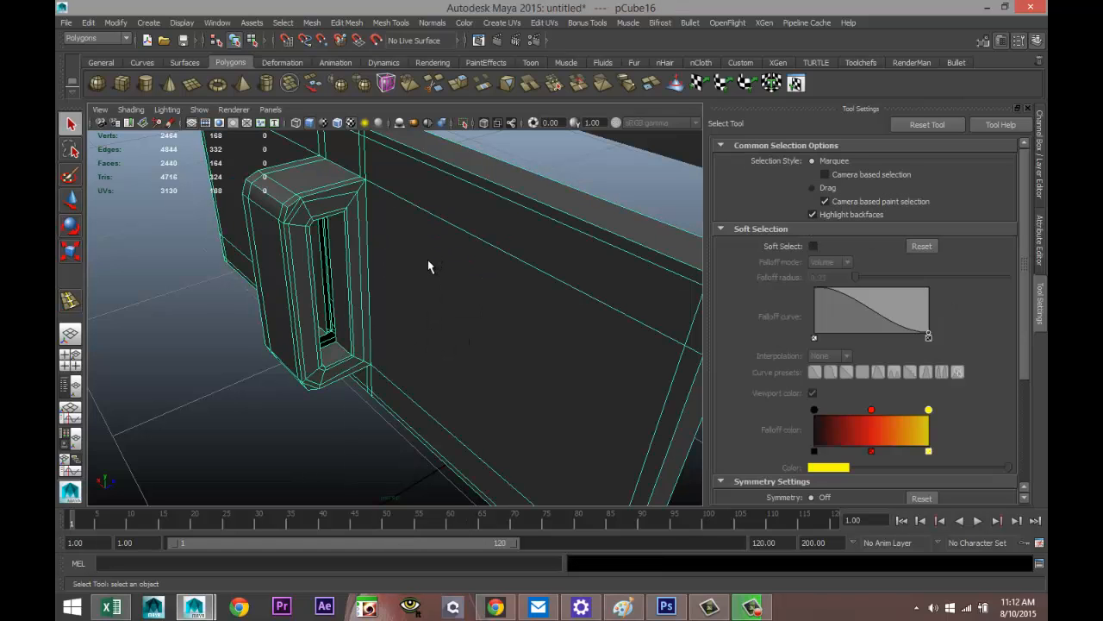
{"action": "key", "text": "3"}
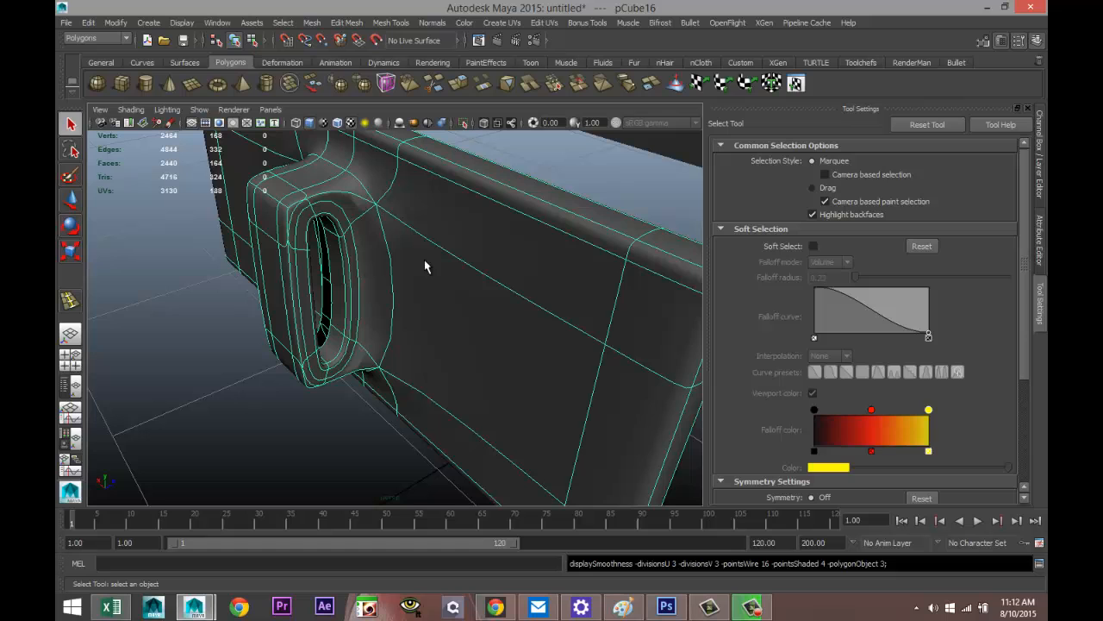
{"action": "left_click", "coordinate": [278, 414]}
{"action": "left_click_drag", "start_coordinate": [282, 411], "coordinate": [343, 336], "text": "alt"}
{"action": "left_click", "coordinate": [446, 332]}
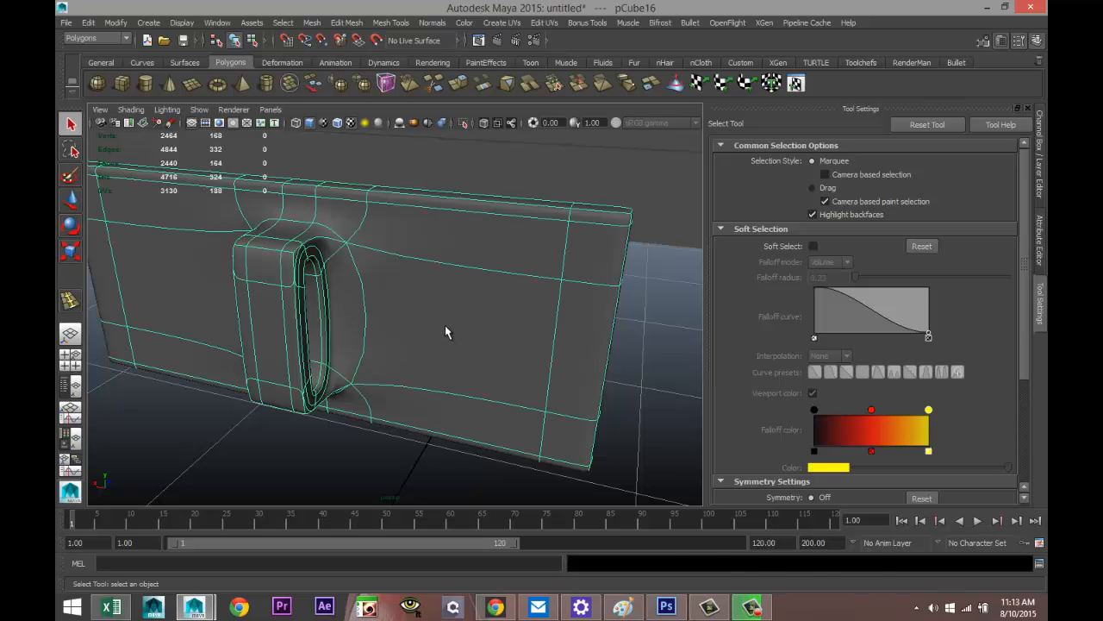
{"action": "key", "text": "1"}
{"action": "left_click_drag", "start_coordinate": [372, 356], "coordinate": [349, 355], "text": "alt"}
Step: Insert a vertical edge loop on the plate close to each side of the block
{"action": "left_click", "coordinate": [390, 22]}
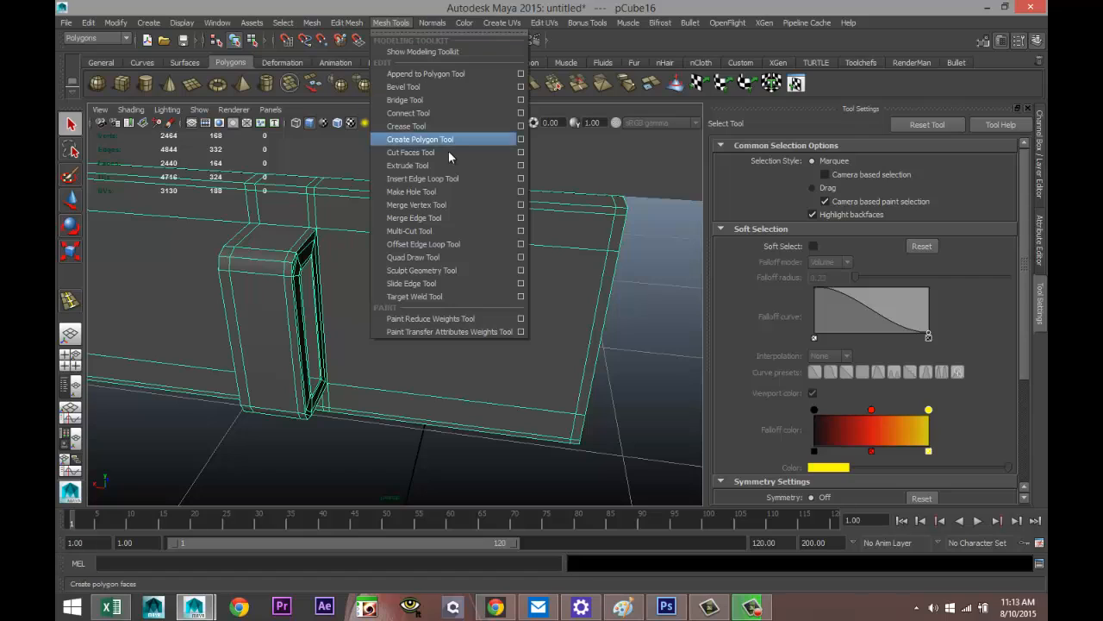
{"action": "left_click", "coordinate": [422, 179]}
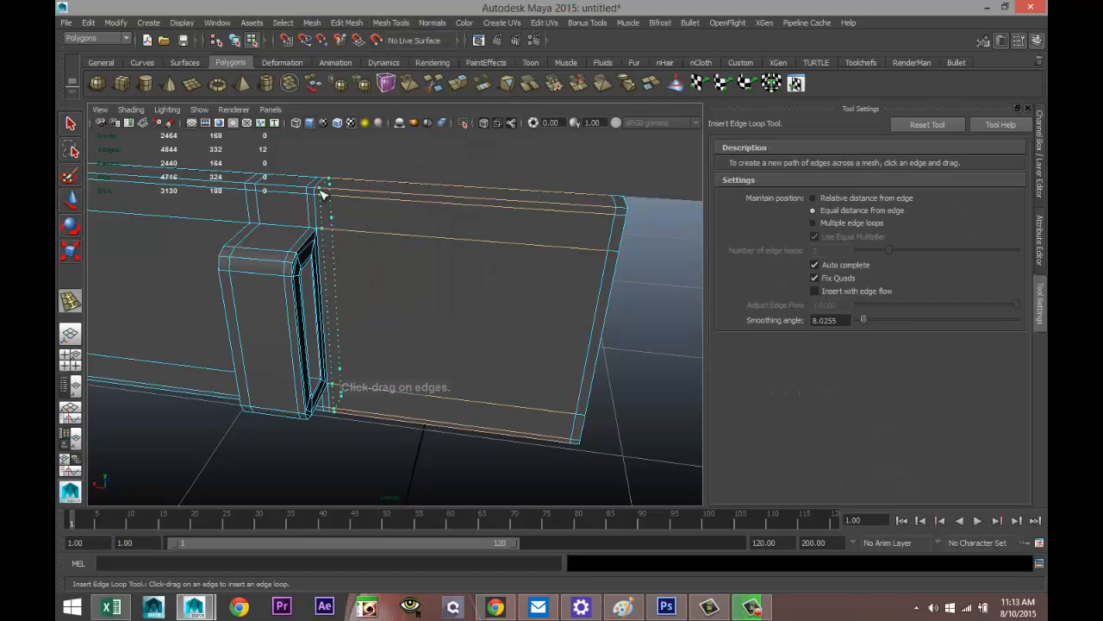
{"action": "left_click", "coordinate": [317, 199]}
{"action": "left_click_drag", "start_coordinate": [317, 199], "coordinate": [265, 255], "text": "alt"}
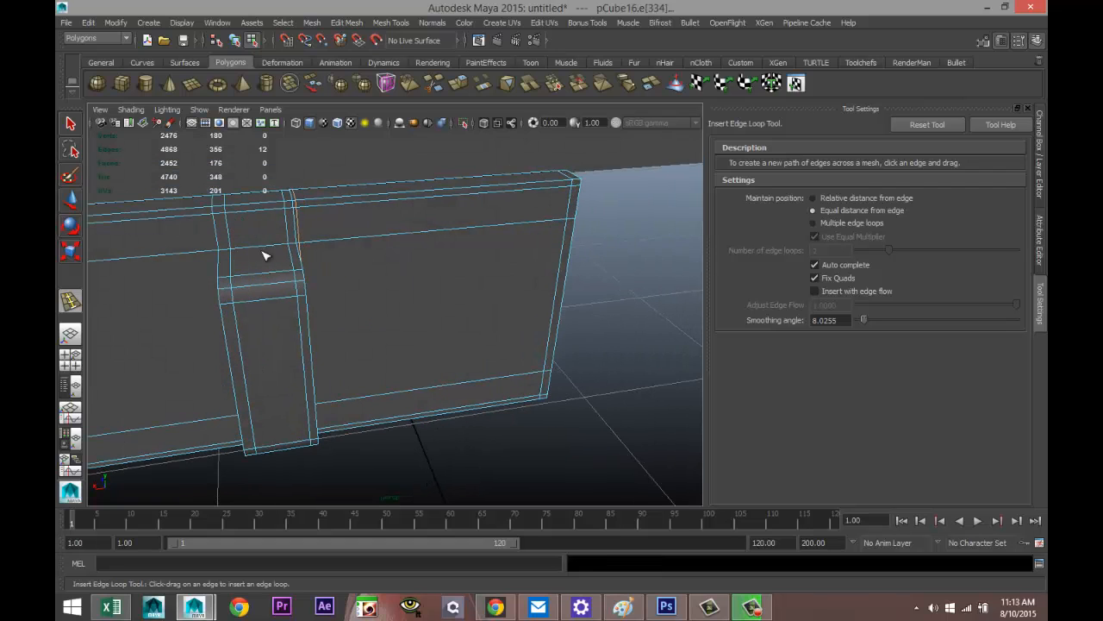
{"action": "left_click_drag", "start_coordinate": [207, 209], "coordinate": [209, 210]}
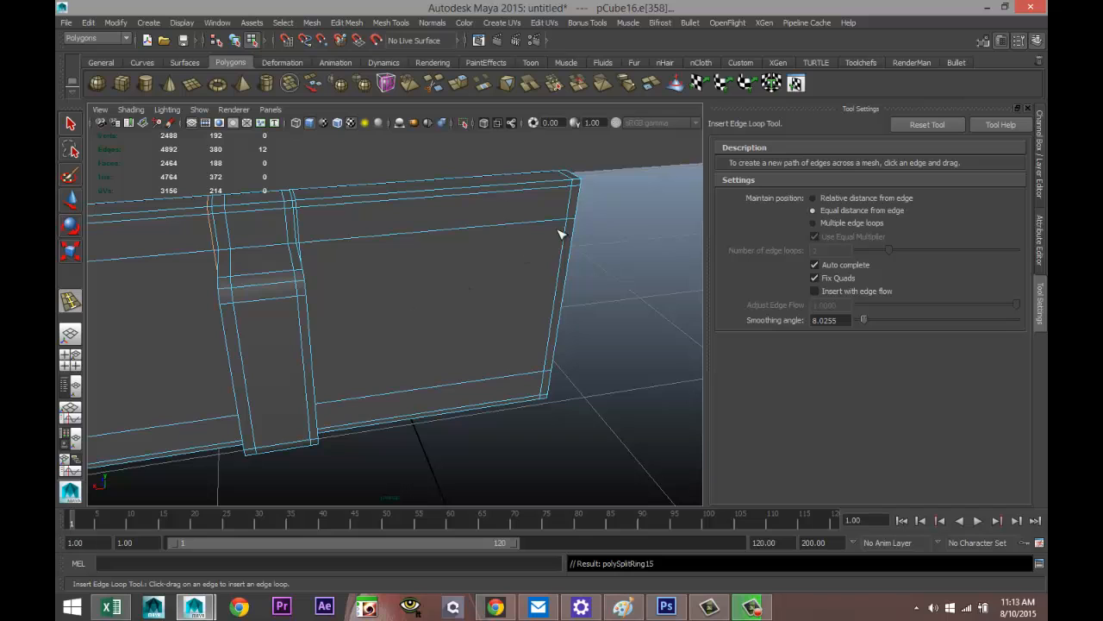
Step: Insert horizontal supporting edge loops on the plate beside the existing loops at the block's upper and lower ends
{"action": "left_click_drag", "start_coordinate": [579, 213], "coordinate": [570, 221]}
{"action": "left_click_drag", "start_coordinate": [569, 344], "coordinate": [563, 289], "text": "alt"}
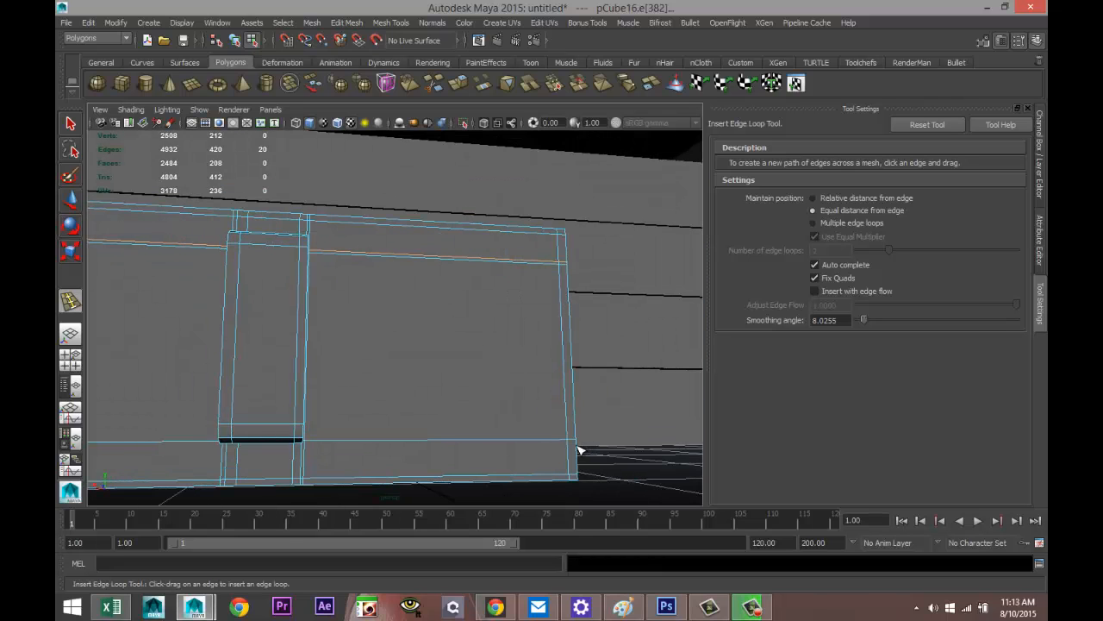
{"action": "left_click_drag", "start_coordinate": [578, 449], "coordinate": [583, 446]}
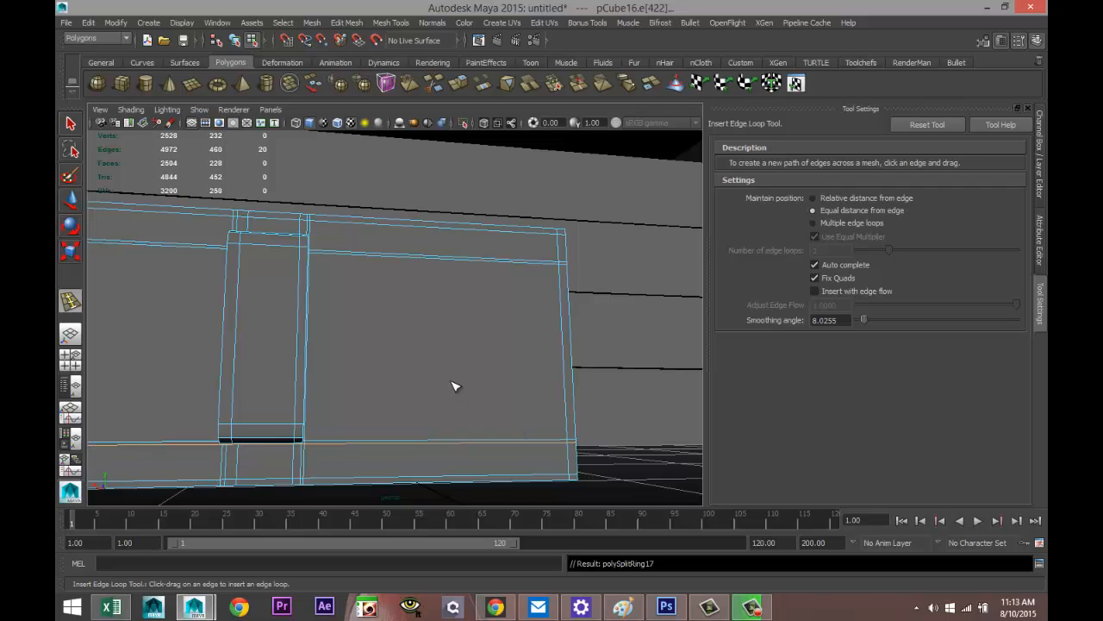
Step: Return to object mode and display the plate in smooth mesh preview
{"action": "key", "text": "q"}
{"action": "right_click_drag", "start_coordinate": [387, 313], "coordinate": [409, 291]}
{"action": "key", "text": "3"}
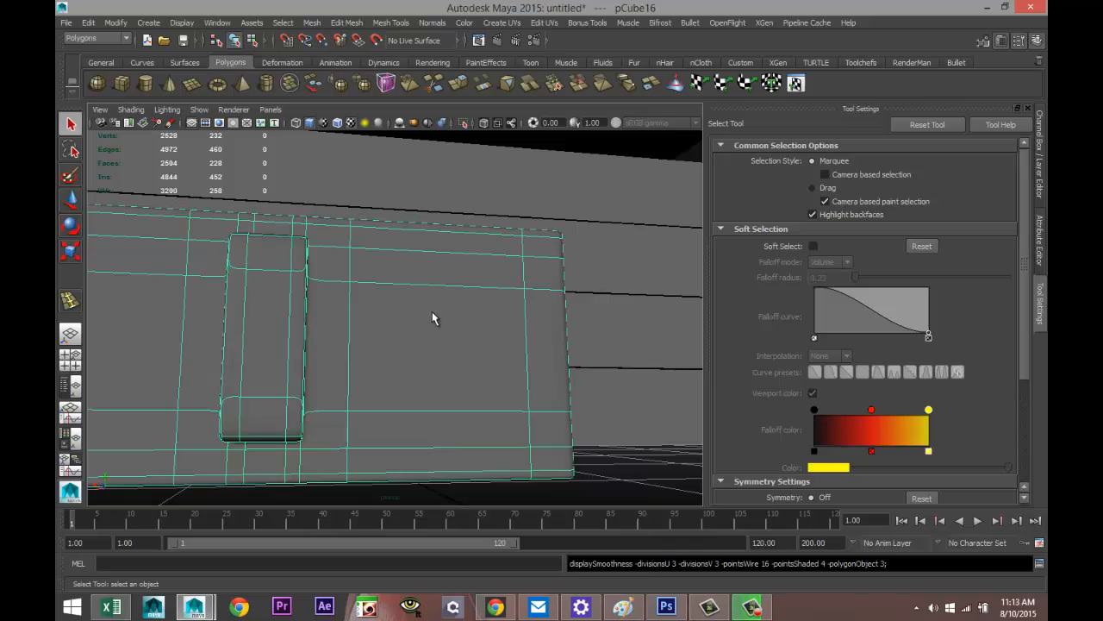
Step: Move the small plate back against the front of the large box and raise it near the box's upper rim
{"action": "left_click", "coordinate": [594, 338]}
{"action": "left_click_drag", "start_coordinate": [521, 338], "coordinate": [536, 364], "text": "alt"}
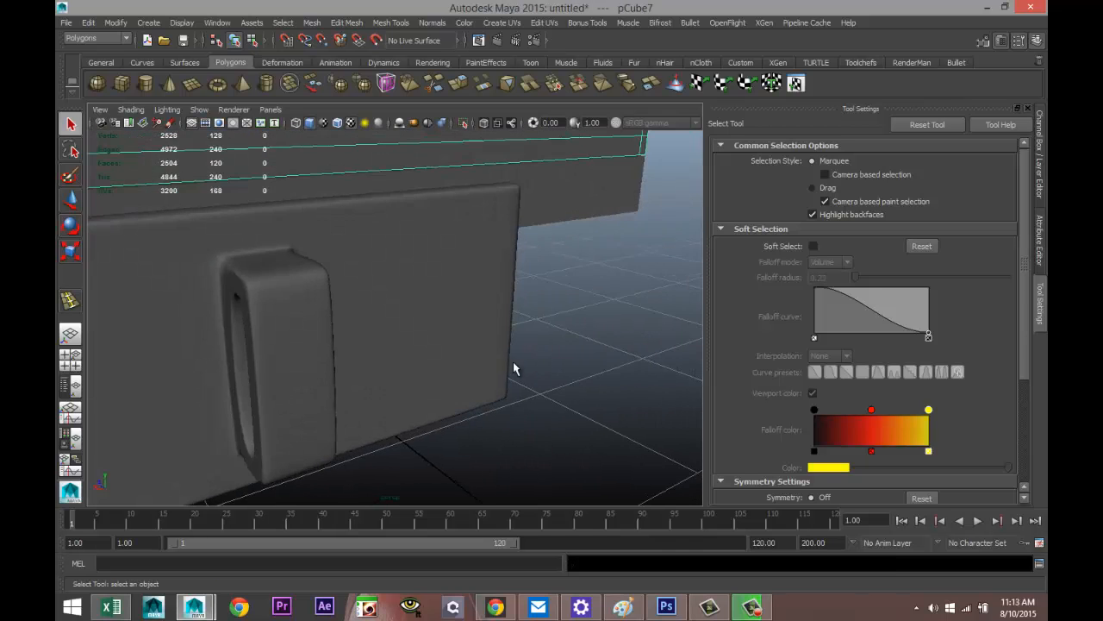
{"action": "scroll", "coordinate": [517, 369], "scroll_direction": "down", "scroll_amount": 5}
{"action": "left_click_drag", "start_coordinate": [431, 385], "coordinate": [597, 405], "text": "alt"}
{"action": "middle_click_drag", "start_coordinate": [416, 403], "coordinate": [531, 389], "text": "alt"}
{"action": "scroll", "coordinate": [521, 401], "scroll_direction": "down", "scroll_amount": 5}
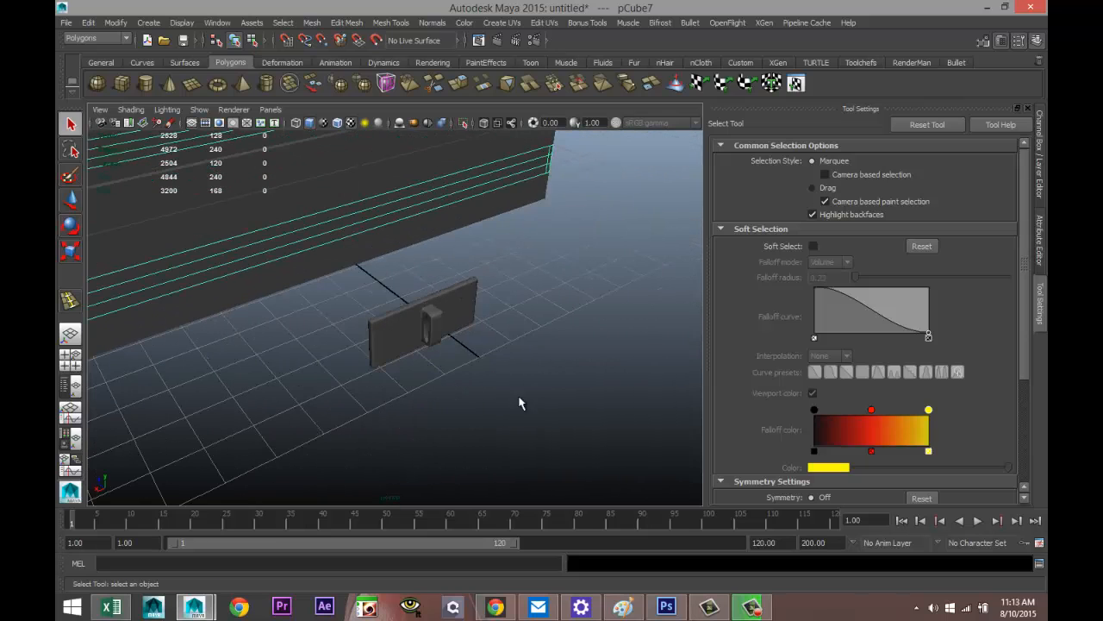
{"action": "left_click_drag", "start_coordinate": [392, 409], "coordinate": [417, 386], "text": "alt"}
{"action": "middle_click_drag", "start_coordinate": [417, 386], "coordinate": [508, 431], "text": "alt"}
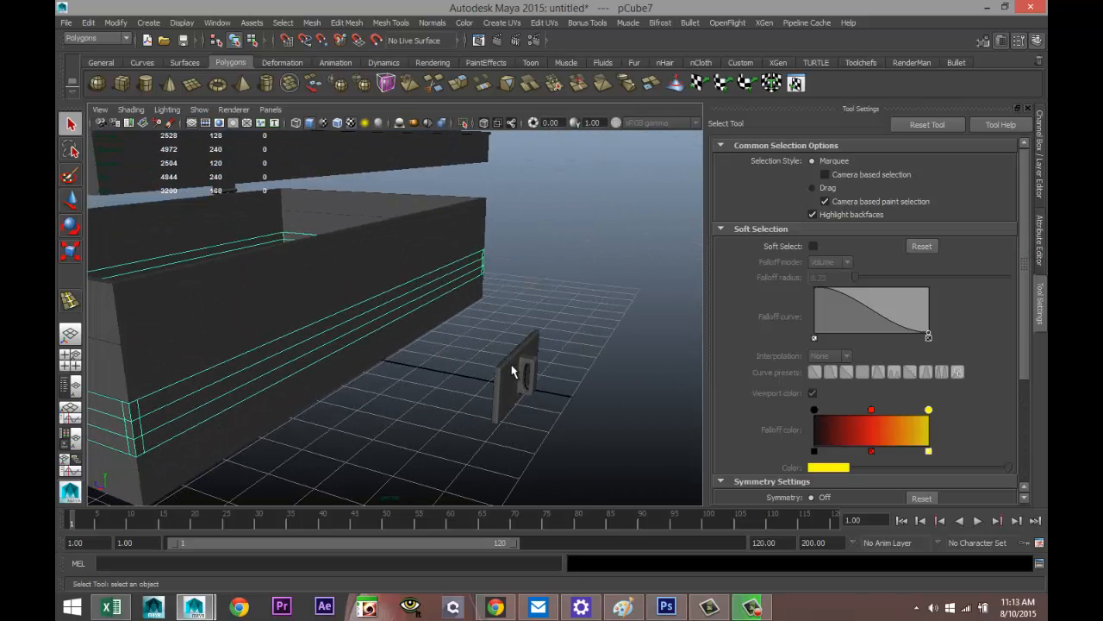
{"action": "right_click_drag", "start_coordinate": [512, 293], "coordinate": [565, 278]}
{"action": "left_click", "coordinate": [508, 370]}
{"action": "key", "text": "w"}
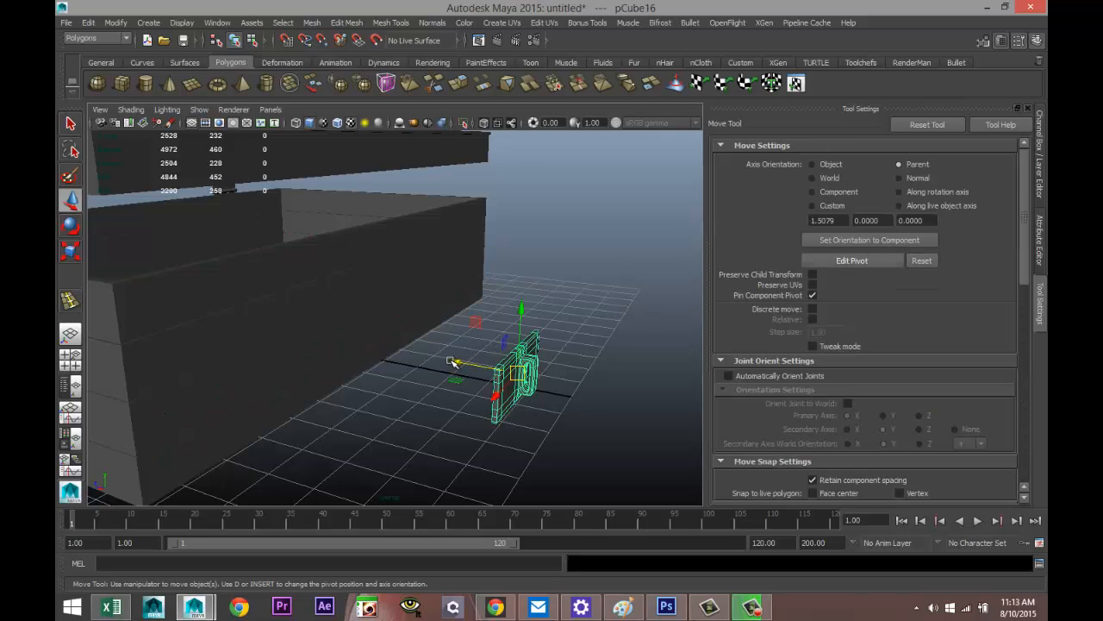
{"action": "left_click_drag", "start_coordinate": [453, 363], "coordinate": [332, 343]}
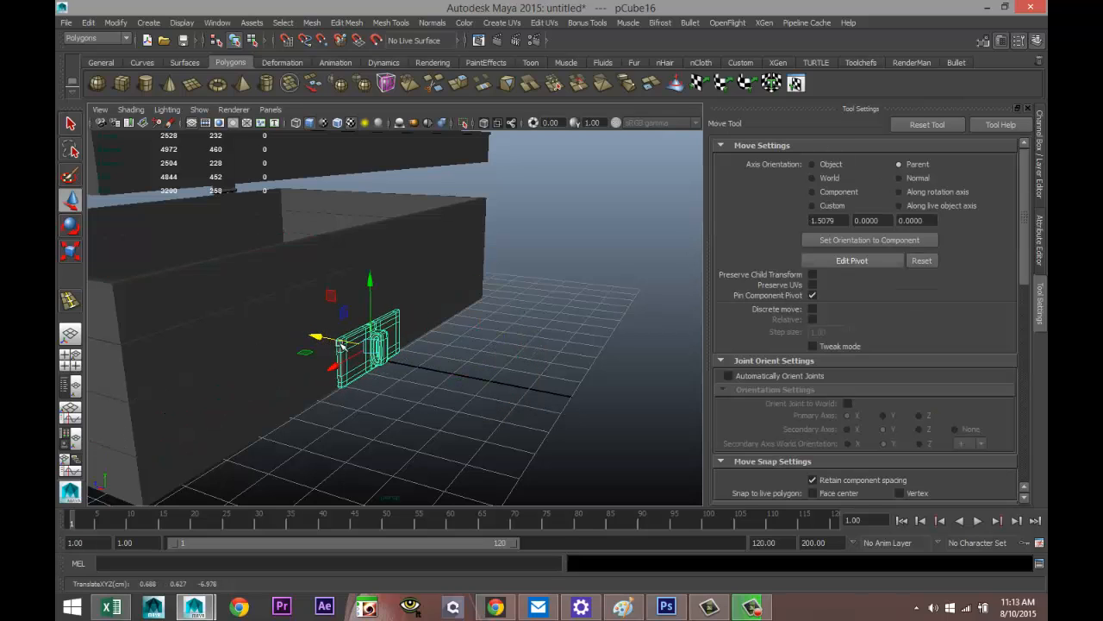
{"action": "left_click_drag", "start_coordinate": [366, 273], "coordinate": [353, 185]}
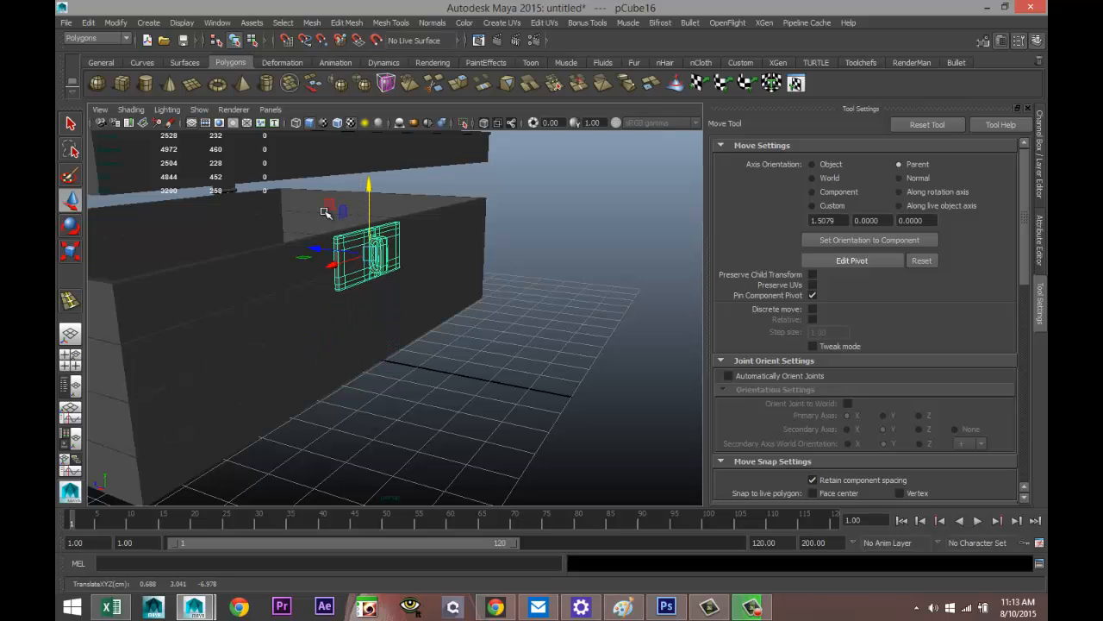
Step: Centre the plate horizontally on the box using the front view, and return to the perspective view
{"action": "left_click", "coordinate": [69, 363]}
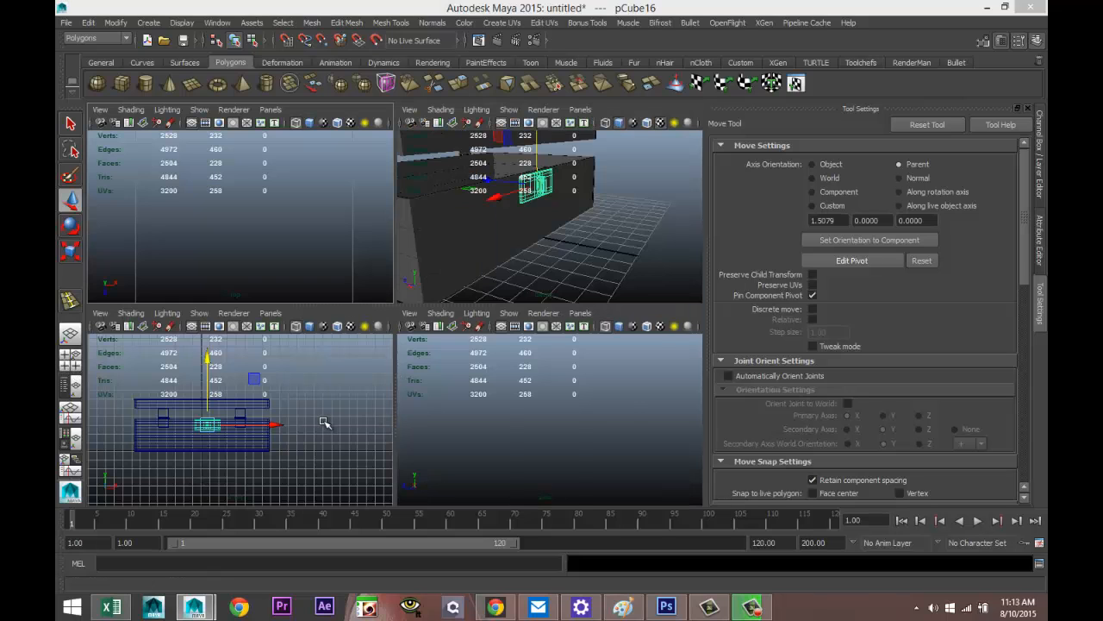
{"action": "key", "text": "space"}
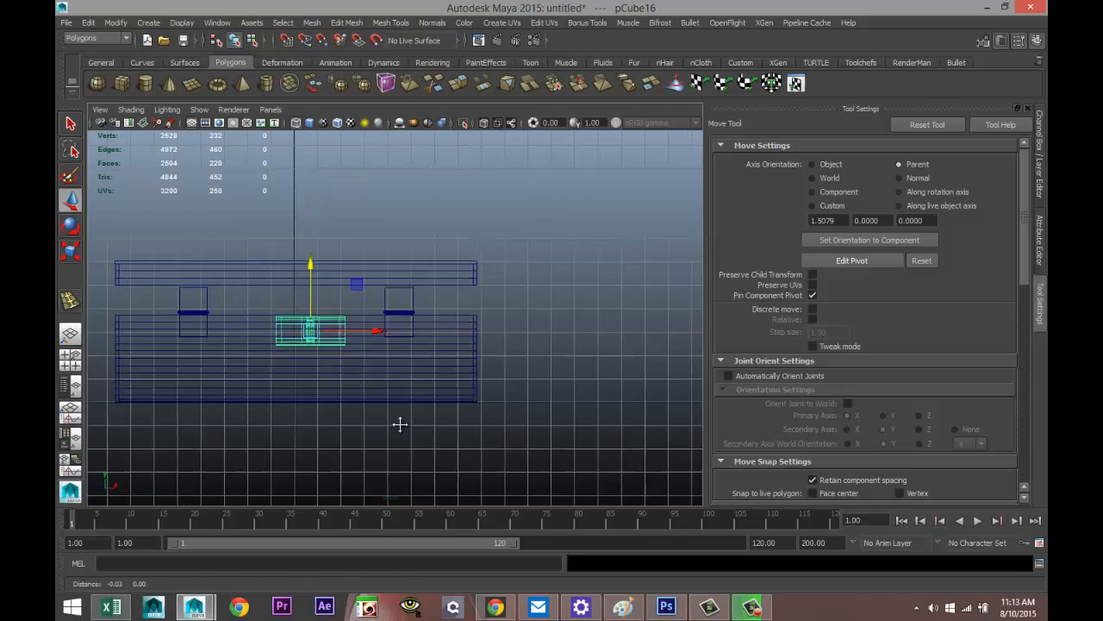
{"action": "middle_click_drag", "start_coordinate": [399, 423], "coordinate": [521, 404], "text": "alt"}
{"action": "left_click_drag", "start_coordinate": [493, 315], "coordinate": [474, 311]}
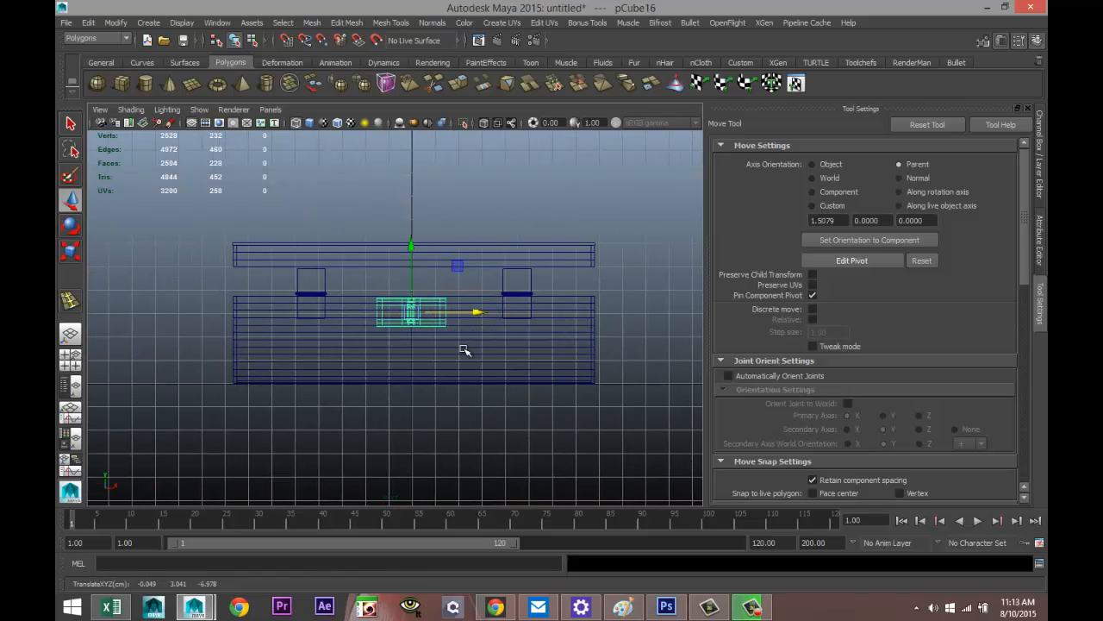
{"action": "left_click", "coordinate": [71, 359]}
{"action": "key", "text": "space"}
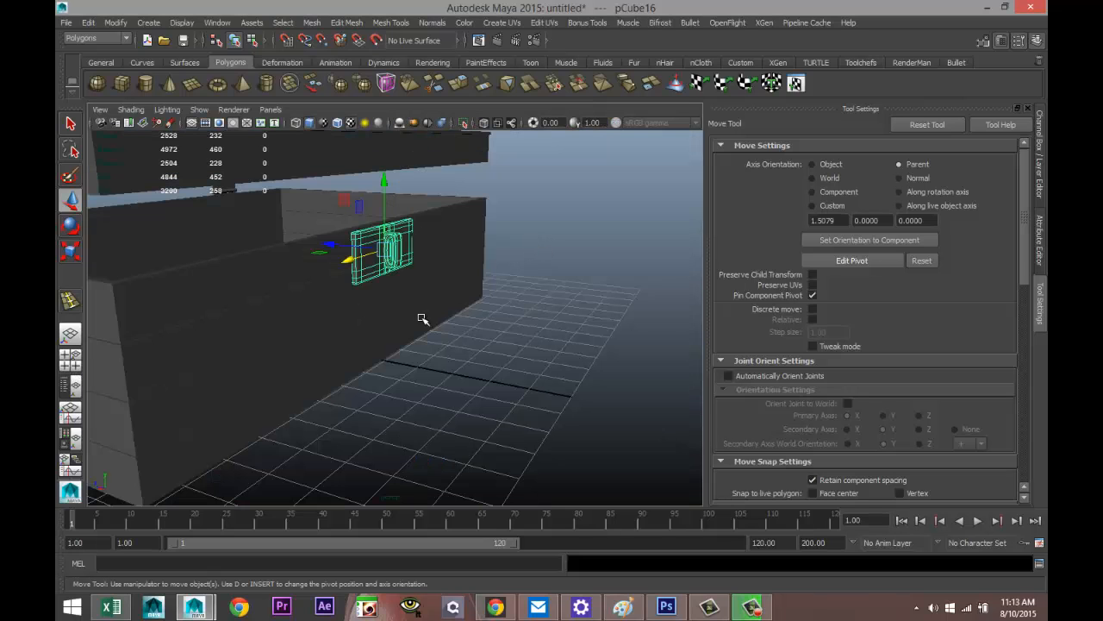
Step: Scale the plate uniformly to 0.5 of its size
{"action": "key", "text": "r"}
{"action": "scroll", "coordinate": [457, 333], "scroll_direction": "up", "scroll_amount": 4}
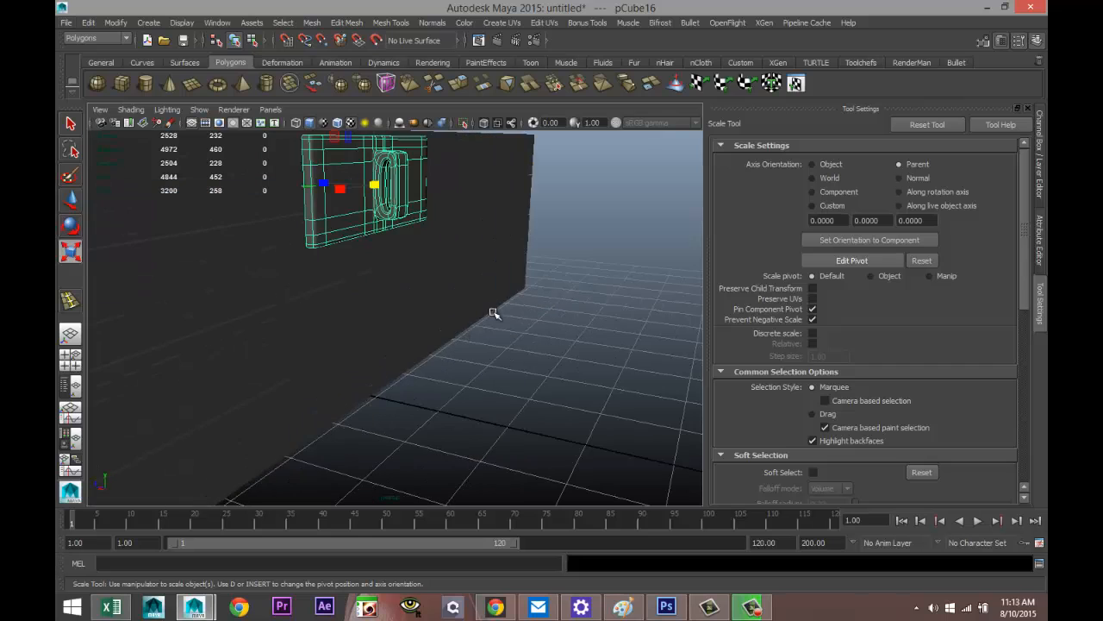
{"action": "left_click_drag", "start_coordinate": [492, 313], "coordinate": [439, 328], "text": "alt"}
{"action": "middle_click_drag", "start_coordinate": [434, 368], "coordinate": [445, 466], "text": "alt"}
{"action": "left_click_drag", "start_coordinate": [496, 272], "coordinate": [420, 272]}
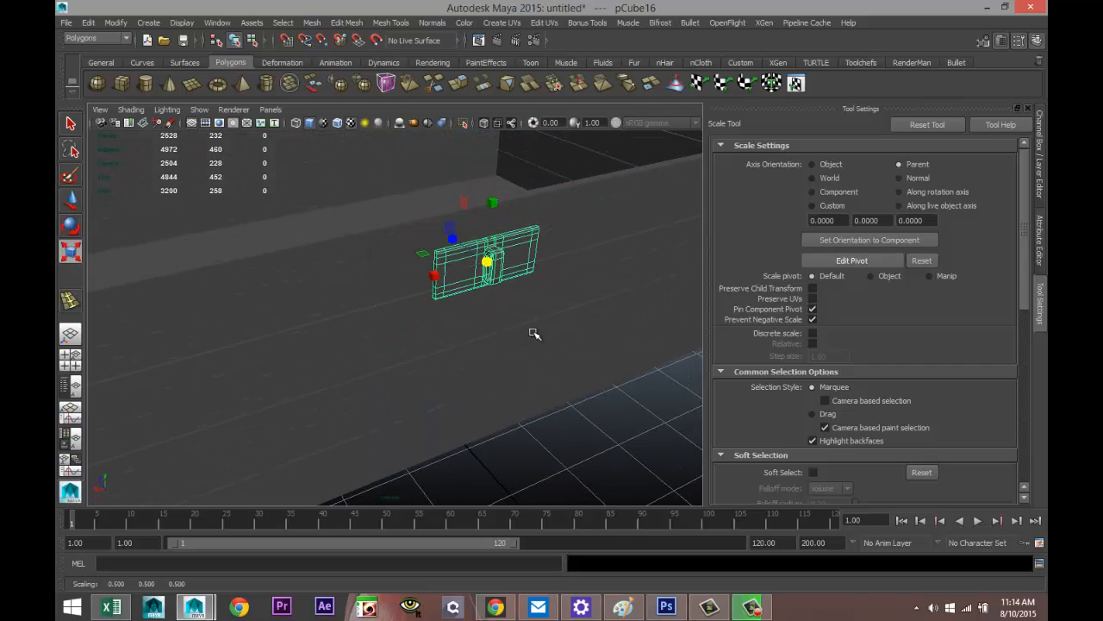
Step: Raise the scaled plate until its upper edge lines up with the box's rim in the front view
{"action": "key", "text": "w"}
{"action": "left_click_drag", "start_coordinate": [496, 207], "coordinate": [493, 180]}
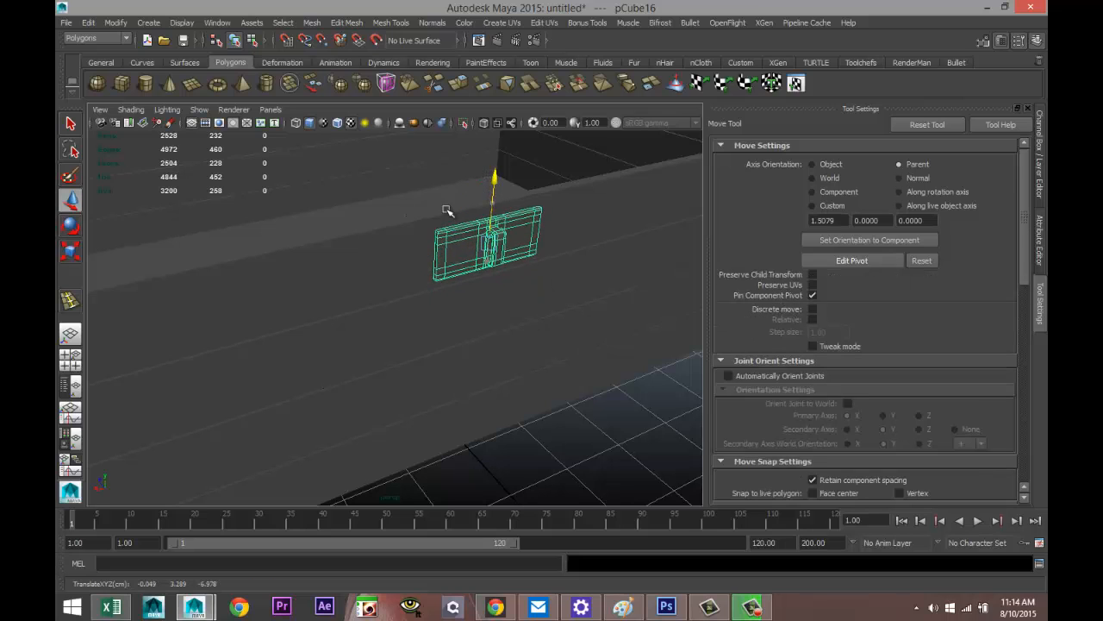
{"action": "left_click", "coordinate": [71, 360]}
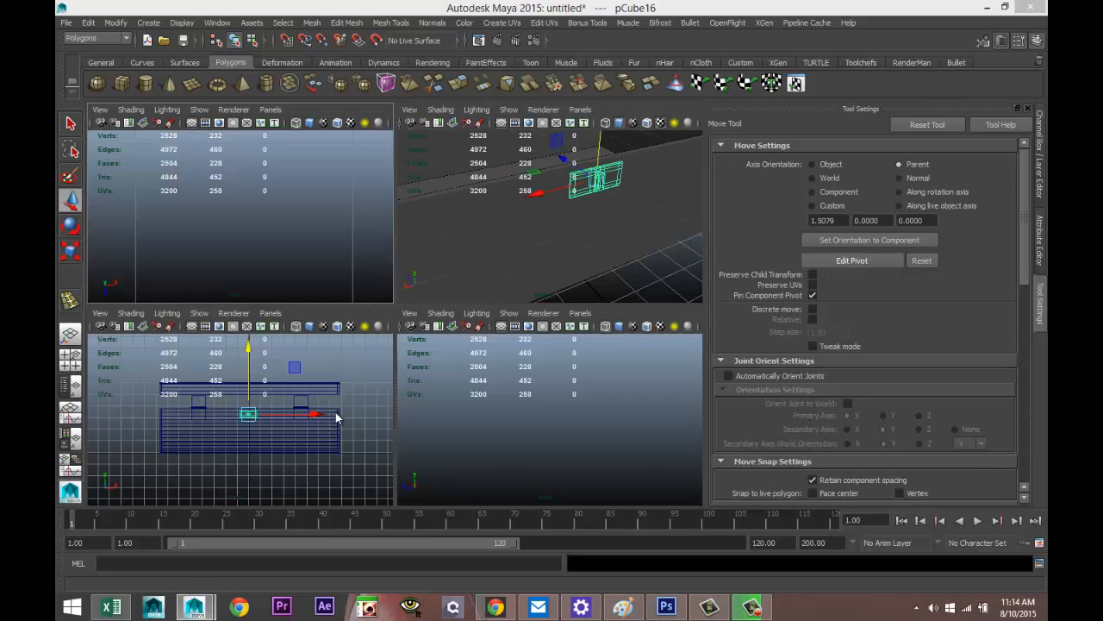
{"action": "key", "text": "space"}
{"action": "scroll", "coordinate": [369, 403], "scroll_direction": "up", "scroll_amount": 3}
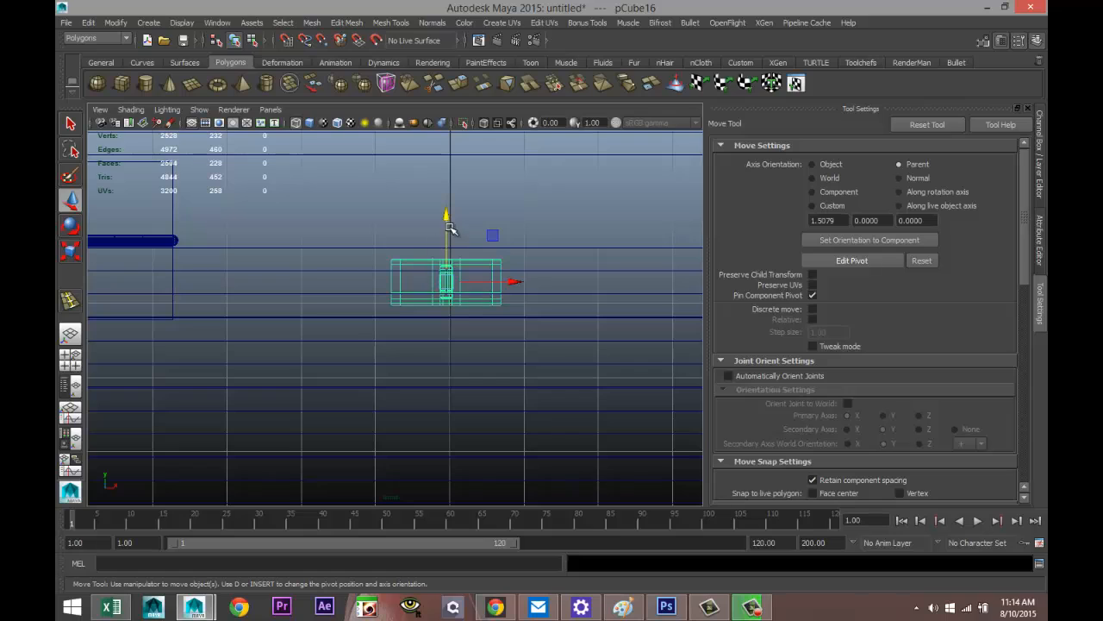
{"action": "left_click_drag", "start_coordinate": [445, 217], "coordinate": [447, 207]}
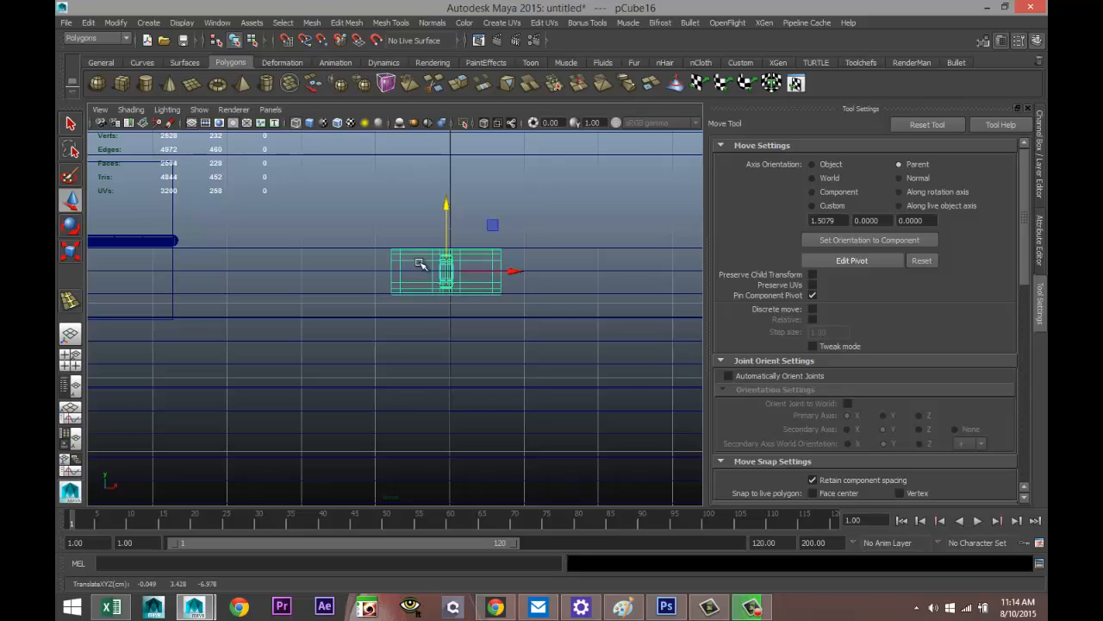
{"action": "scroll", "coordinate": [400, 353], "scroll_direction": "down", "scroll_amount": 5}
{"action": "scroll", "coordinate": [407, 371], "scroll_direction": "up", "scroll_amount": 1}
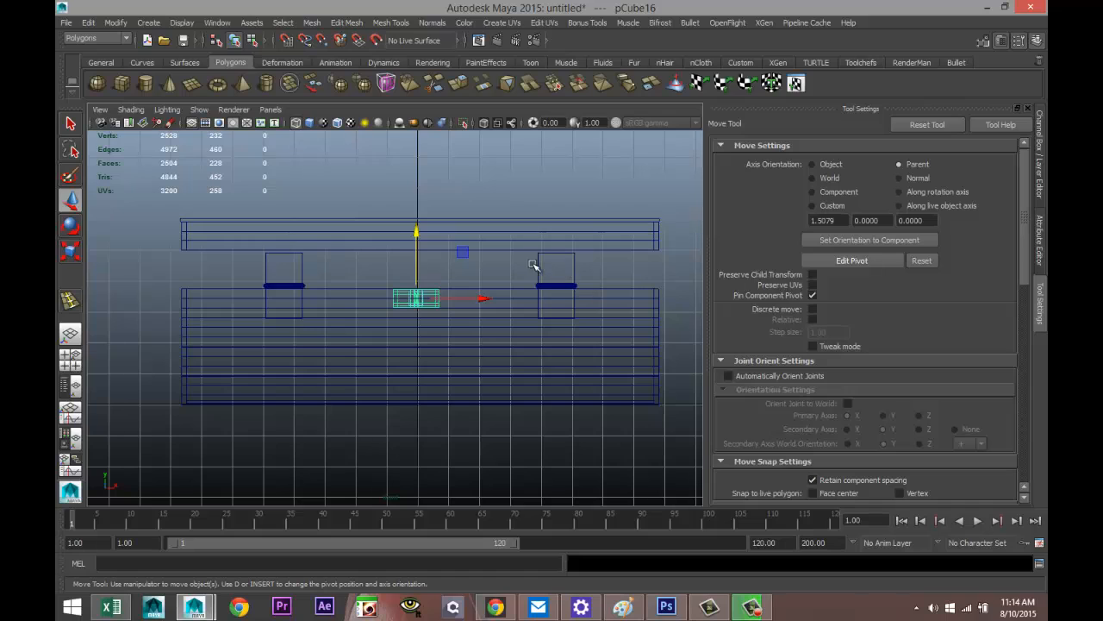
Step: Shift the left hinge slightly towards the box's centre in the front view so both hinges sit symmetrically
{"action": "left_click", "coordinate": [286, 262]}
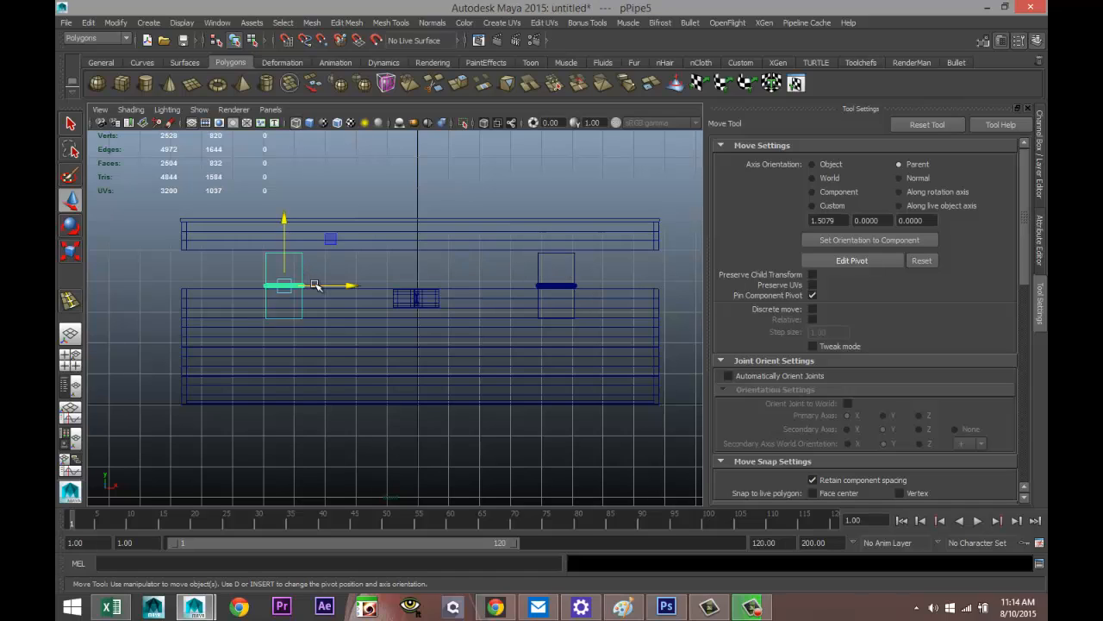
{"action": "left_click_drag", "start_coordinate": [352, 285], "coordinate": [355, 287]}
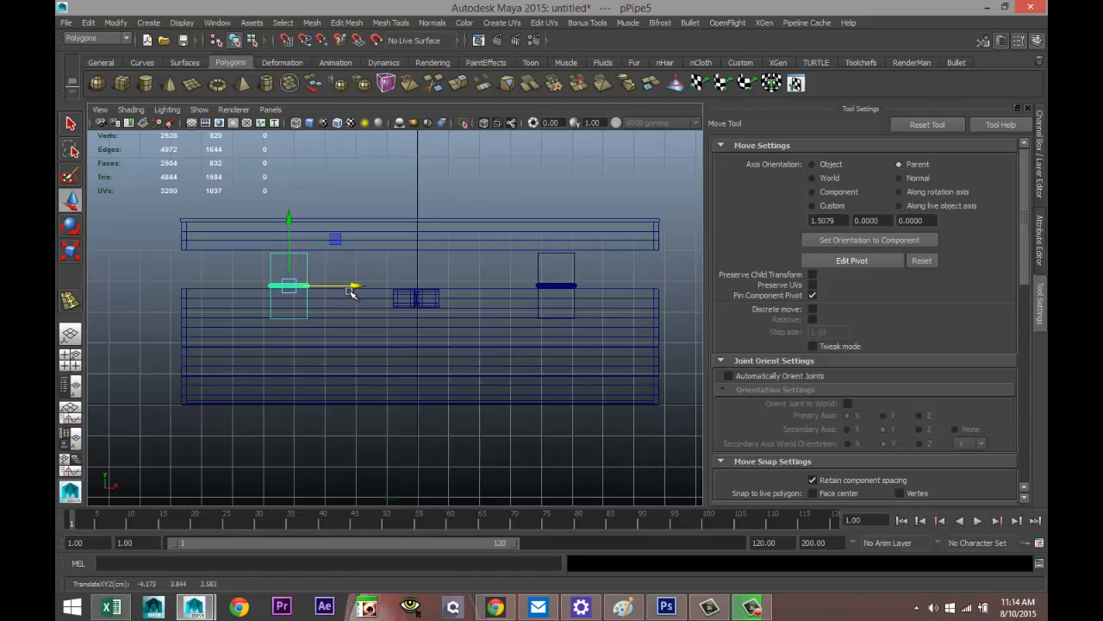
{"action": "left_click", "coordinate": [70, 359]}
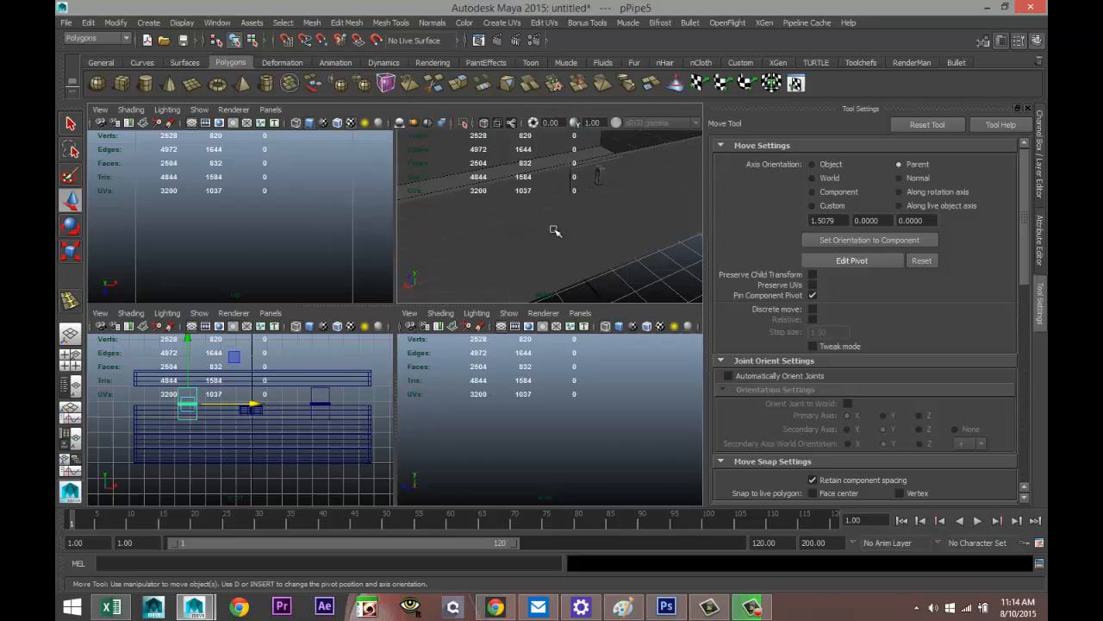
{"action": "key", "text": "space"}
{"action": "left_click_drag", "start_coordinate": [488, 359], "coordinate": [520, 352], "text": "alt"}
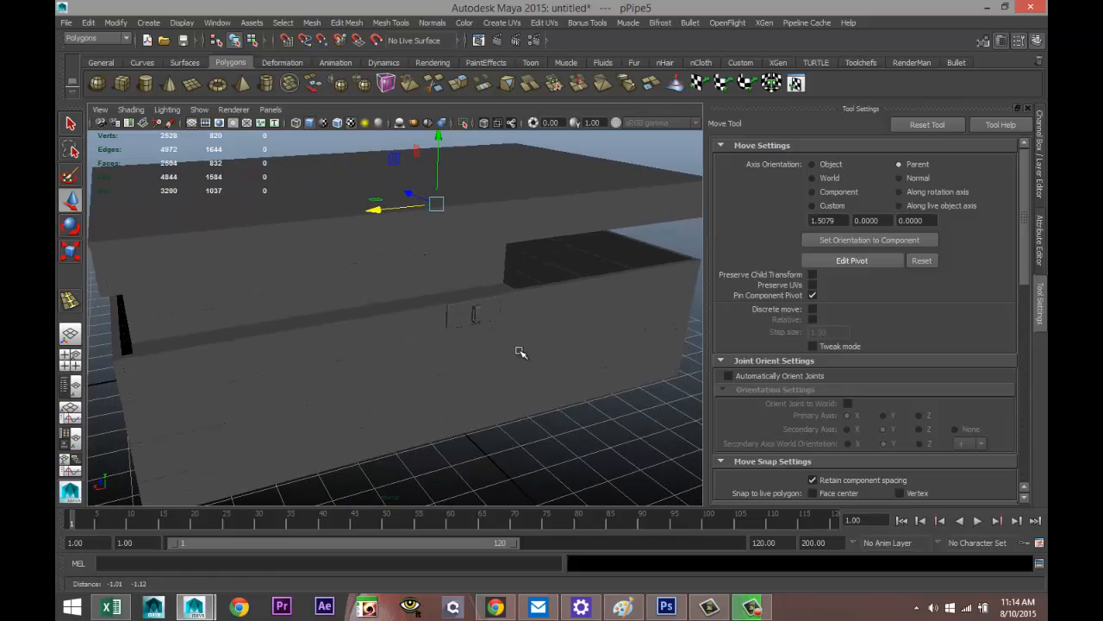
Step: Combine the lid's rim and its top panel into one mesh
{"action": "left_click", "coordinate": [530, 216]}
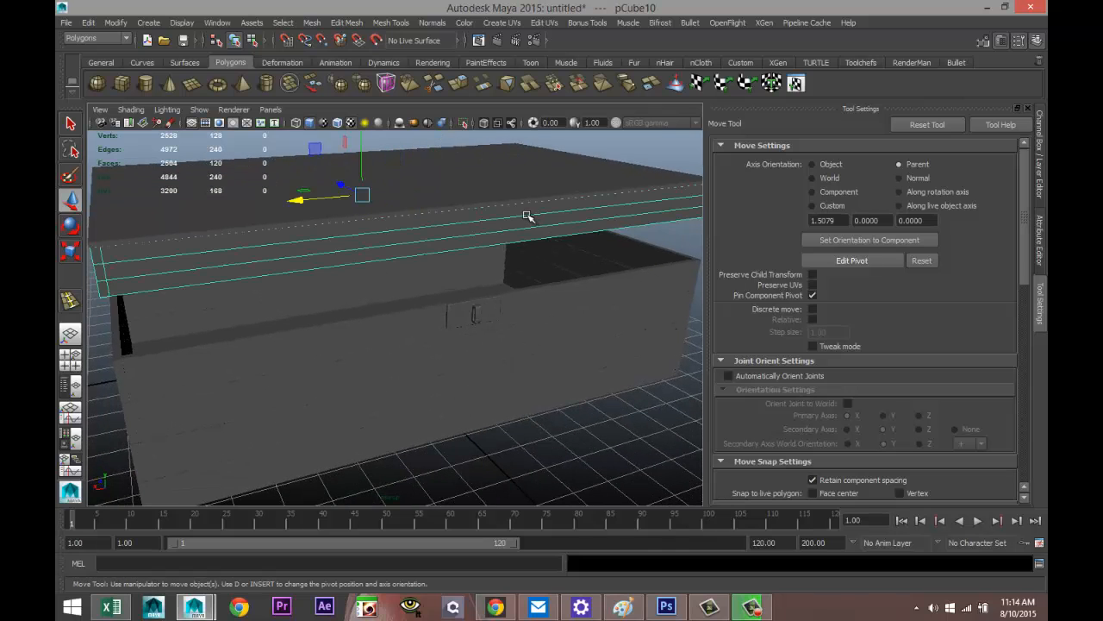
{"action": "left_click", "coordinate": [490, 182]}
{"action": "left_click", "coordinate": [313, 24]}
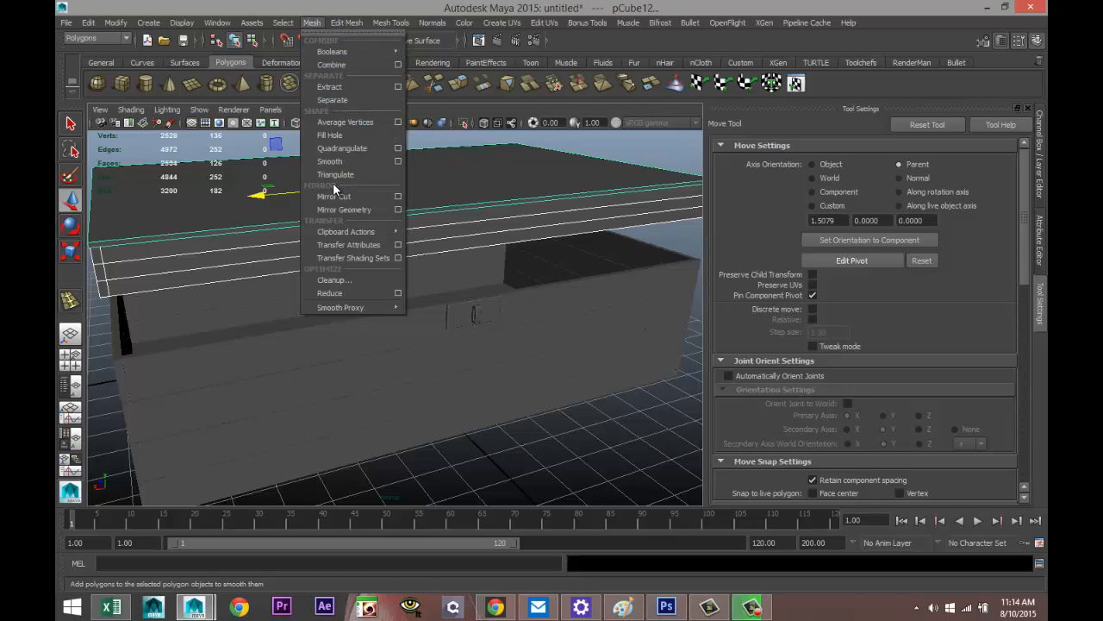
{"action": "left_click", "coordinate": [348, 65]}
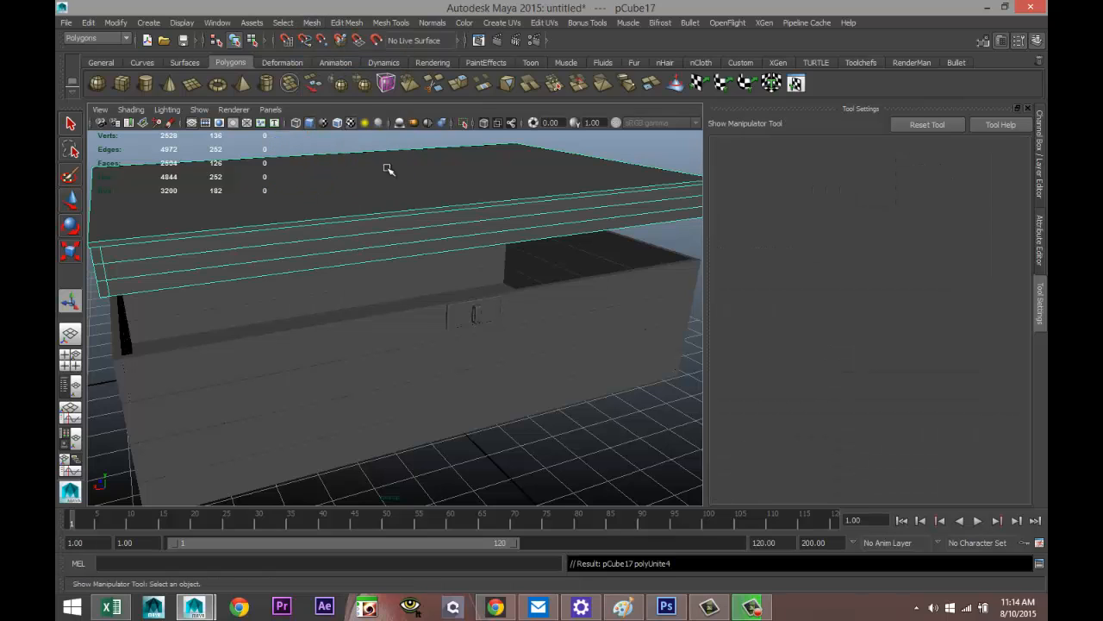
Step: Lower the combined lid about 1.2 cm onto the box's rim and check its fit in the front view
{"action": "key", "text": "a"}
{"action": "key", "text": "w"}
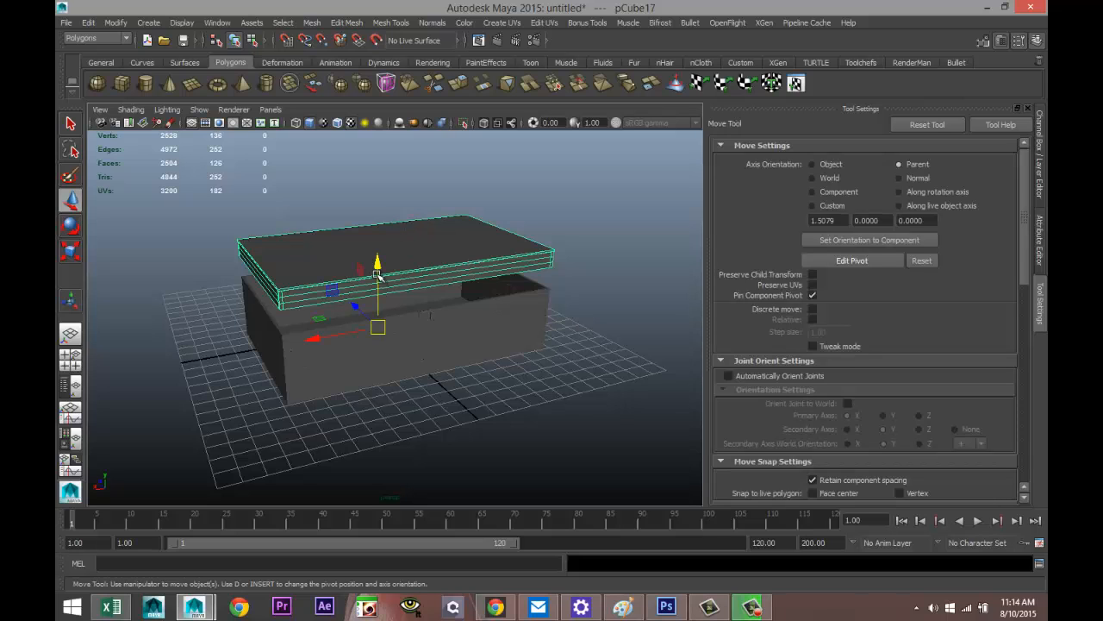
{"action": "left_click_drag", "start_coordinate": [377, 274], "coordinate": [378, 291]}
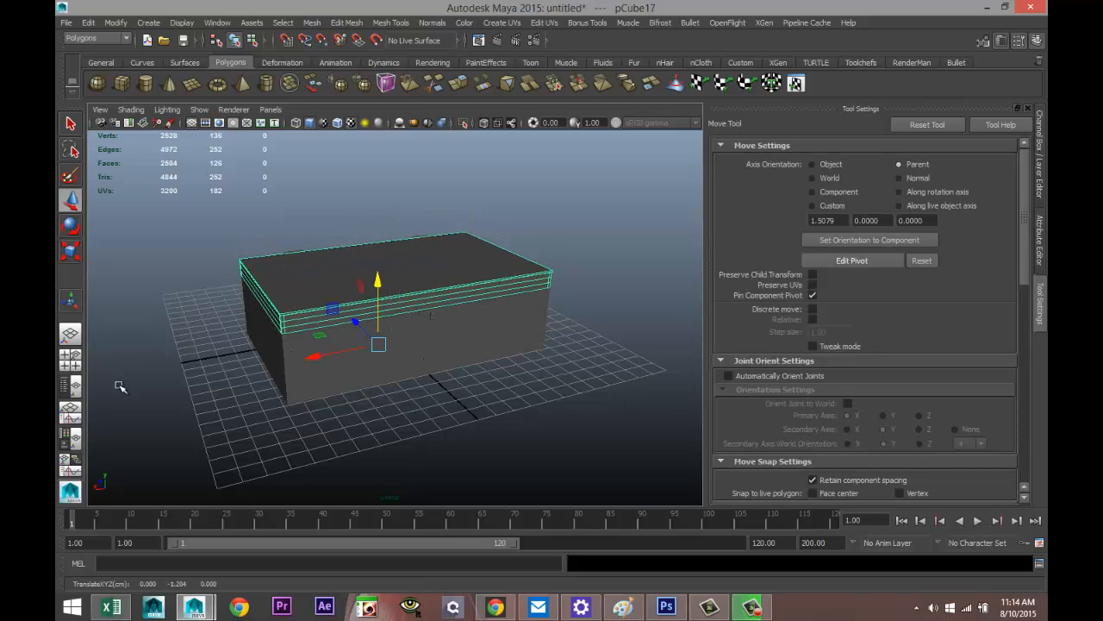
{"action": "left_click", "coordinate": [76, 361]}
{"action": "key", "text": "space"}
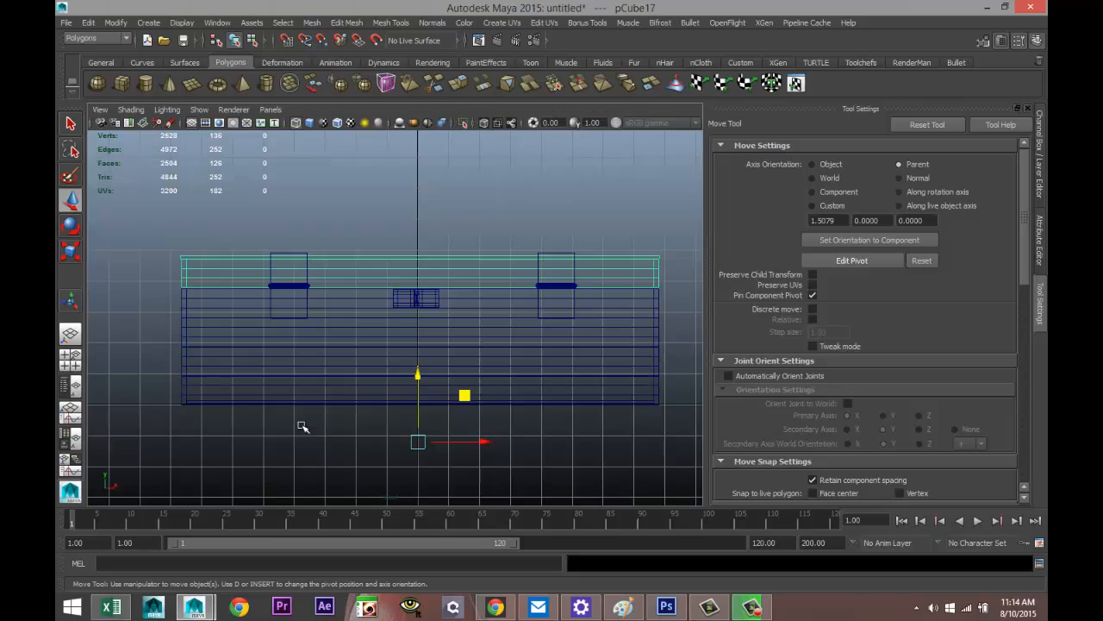
{"action": "left_click_drag", "start_coordinate": [418, 375], "coordinate": [417, 375]}
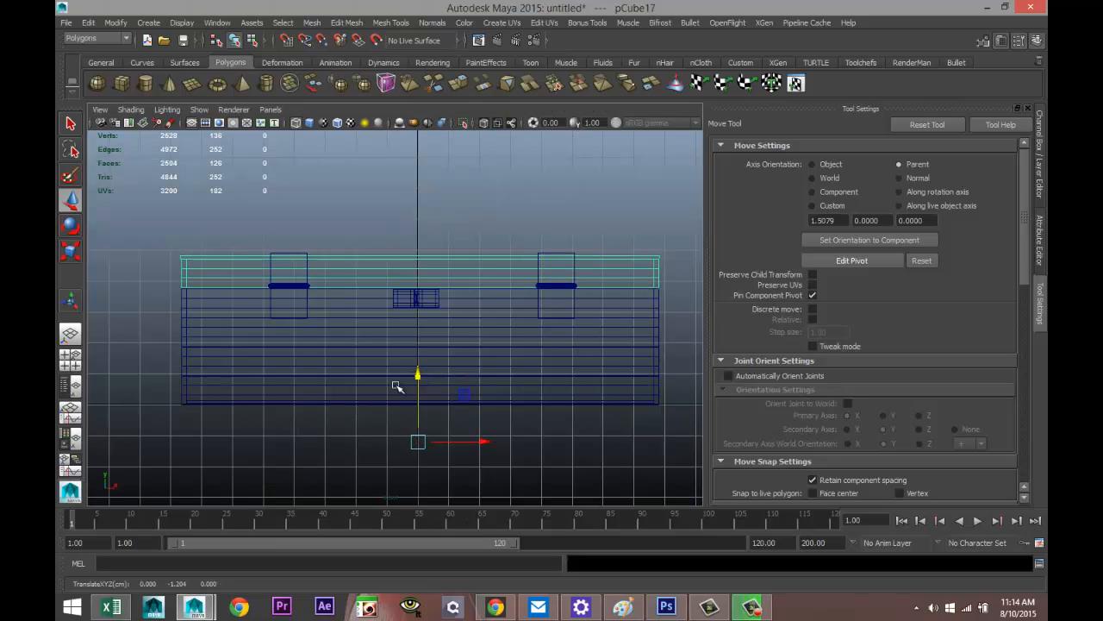
Step: Create a small polygon cube on the grid in front of the box, near the plate
{"action": "left_click", "coordinate": [74, 362]}
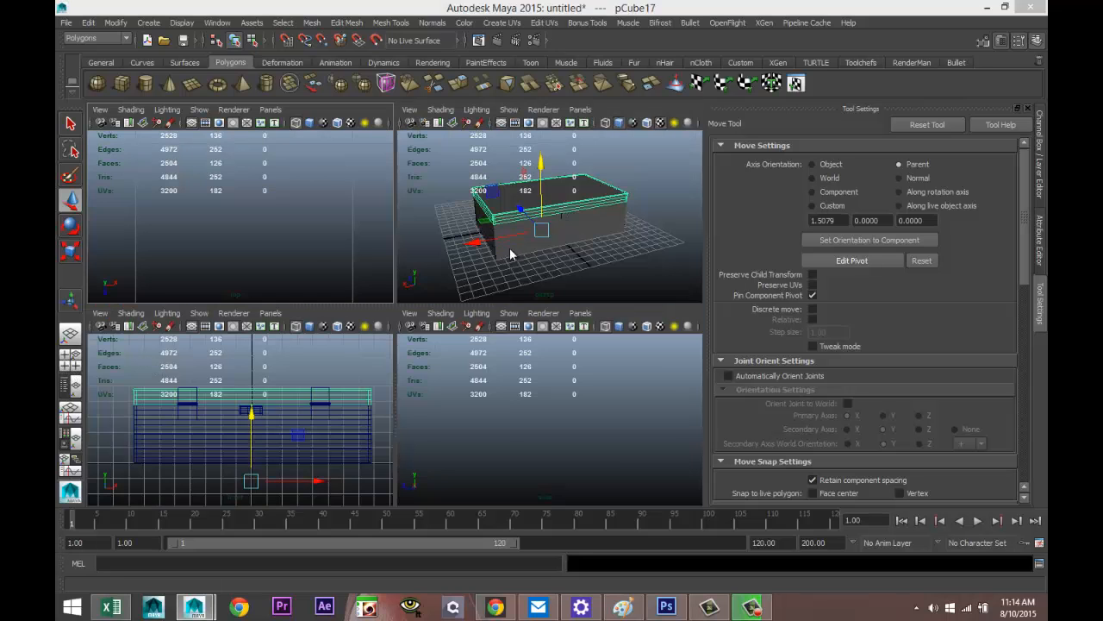
{"action": "key", "text": "space"}
{"action": "scroll", "coordinate": [492, 356], "scroll_direction": "up", "scroll_amount": 5}
{"action": "left_click_drag", "start_coordinate": [463, 410], "coordinate": [442, 382], "text": "alt"}
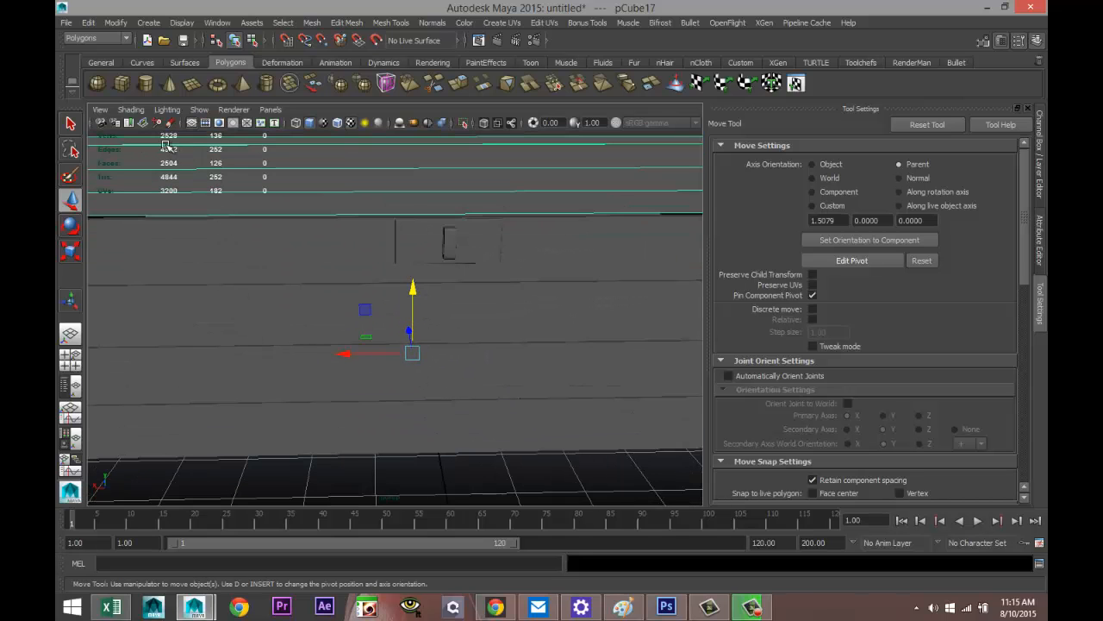
{"action": "left_click", "coordinate": [121, 83]}
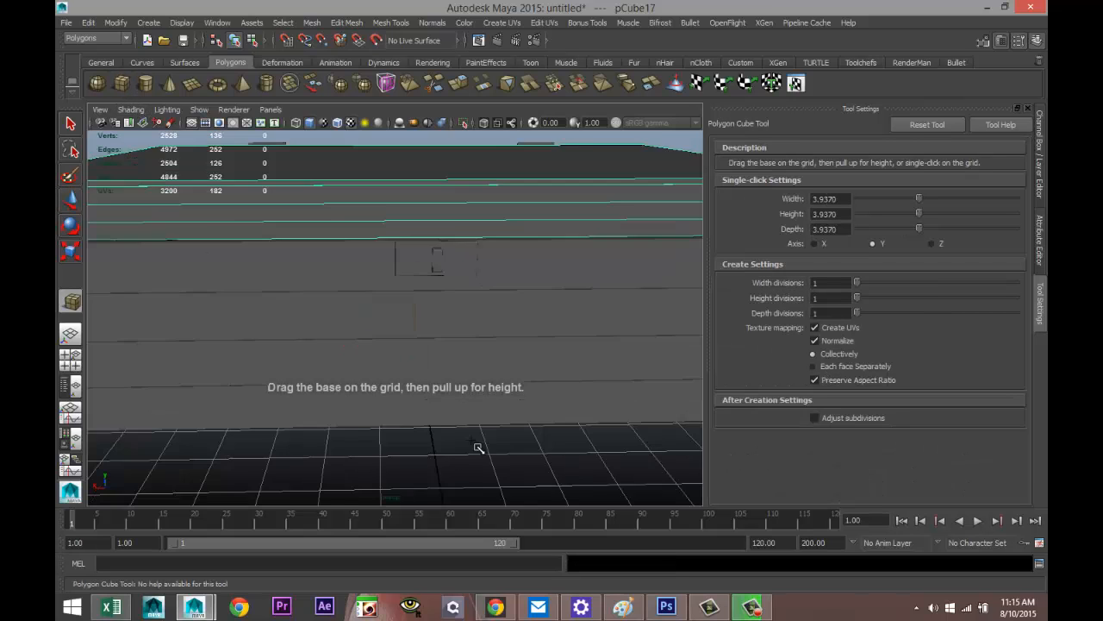
{"action": "left_click_drag", "start_coordinate": [478, 447], "coordinate": [434, 462], "text": "alt"}
{"action": "left_click_drag", "start_coordinate": [429, 412], "coordinate": [455, 369]}
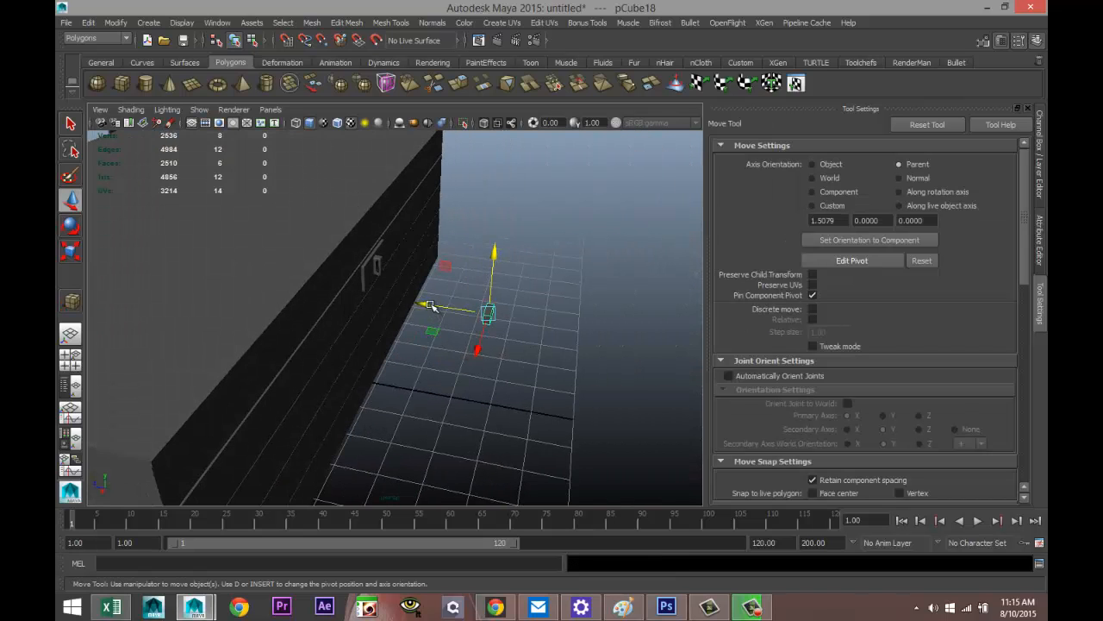
Step: Move the new cube back to the plate, raise it to the height of the block's slot, and frame it
{"action": "left_click_drag", "start_coordinate": [430, 306], "coordinate": [316, 286]}
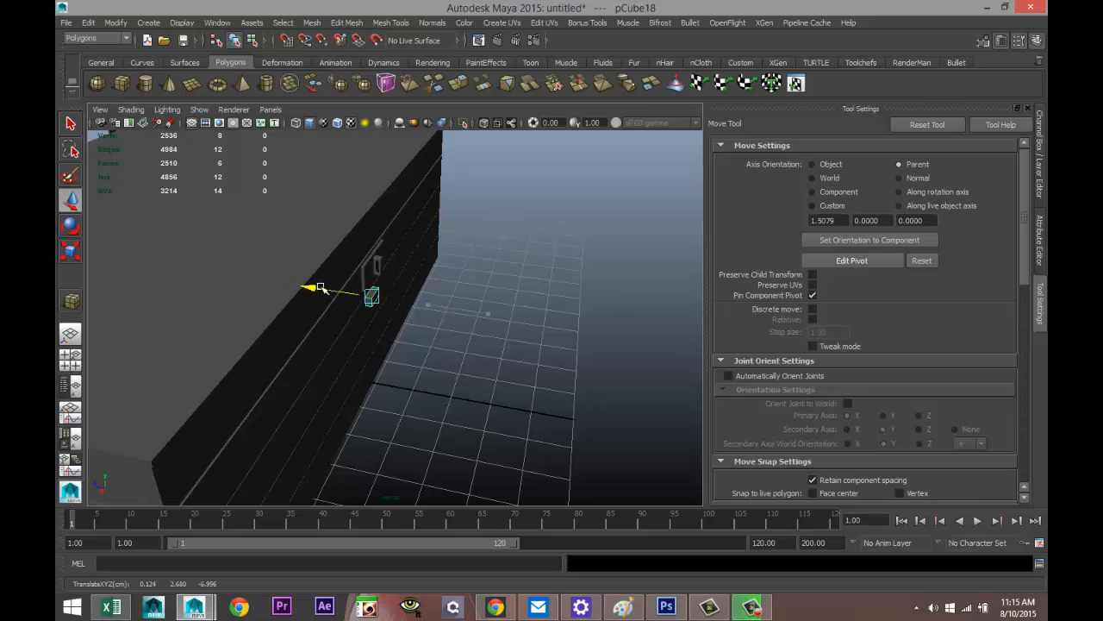
{"action": "left_click_drag", "start_coordinate": [369, 234], "coordinate": [368, 207]}
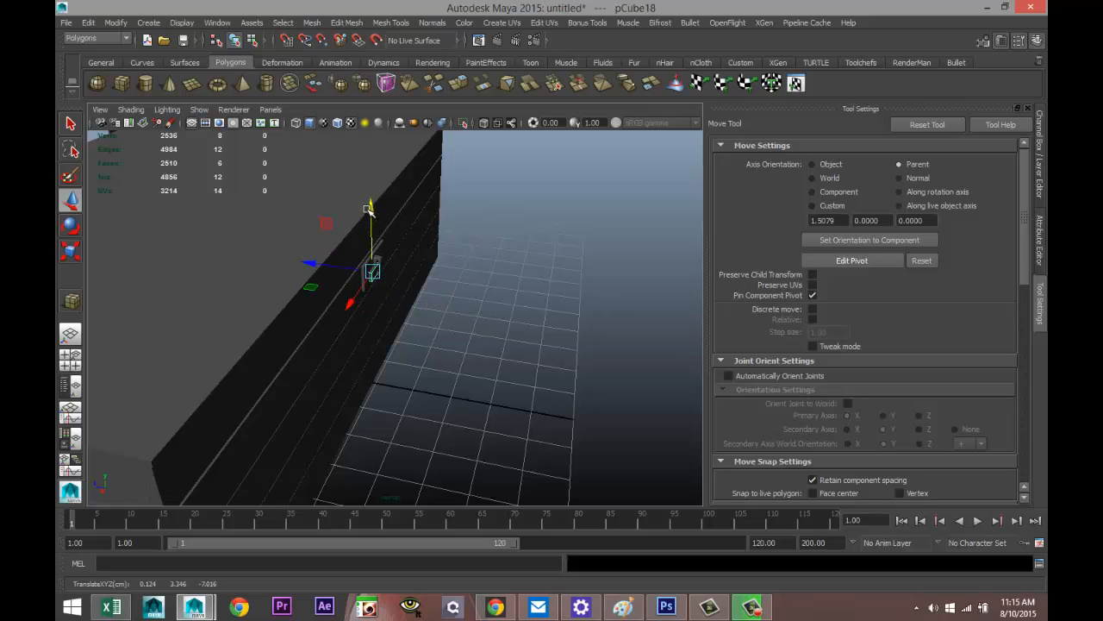
{"action": "key", "text": "f"}
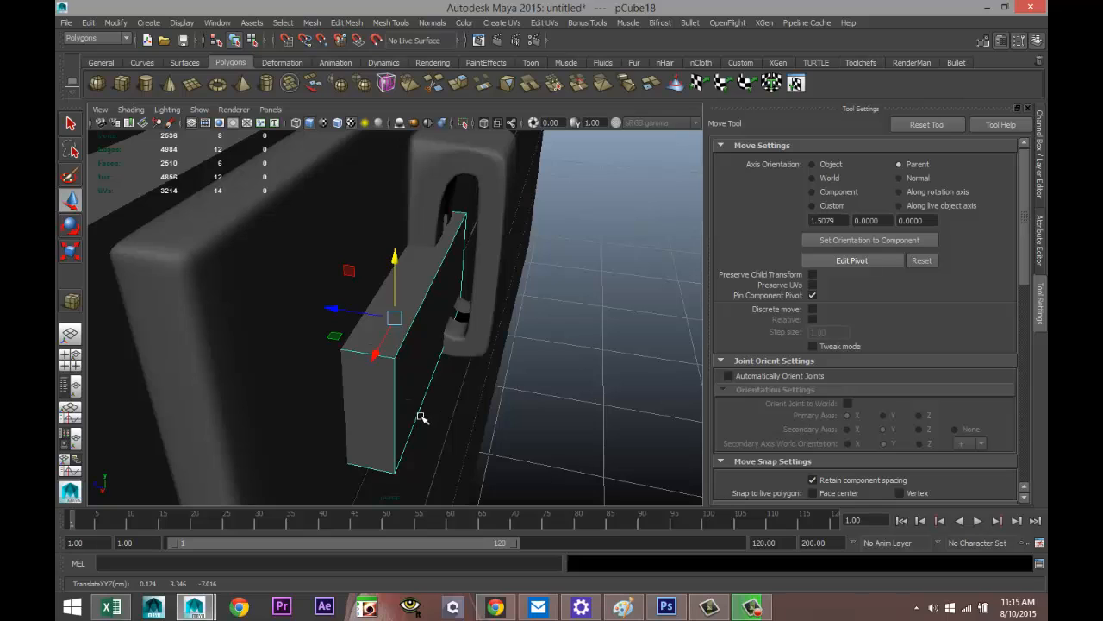
Step: Make the new cube thinner to match the slot and slide it sideways so it passes through the slotted block
{"action": "left_click_drag", "start_coordinate": [331, 308], "coordinate": [421, 347]}
{"action": "key", "text": "r"}
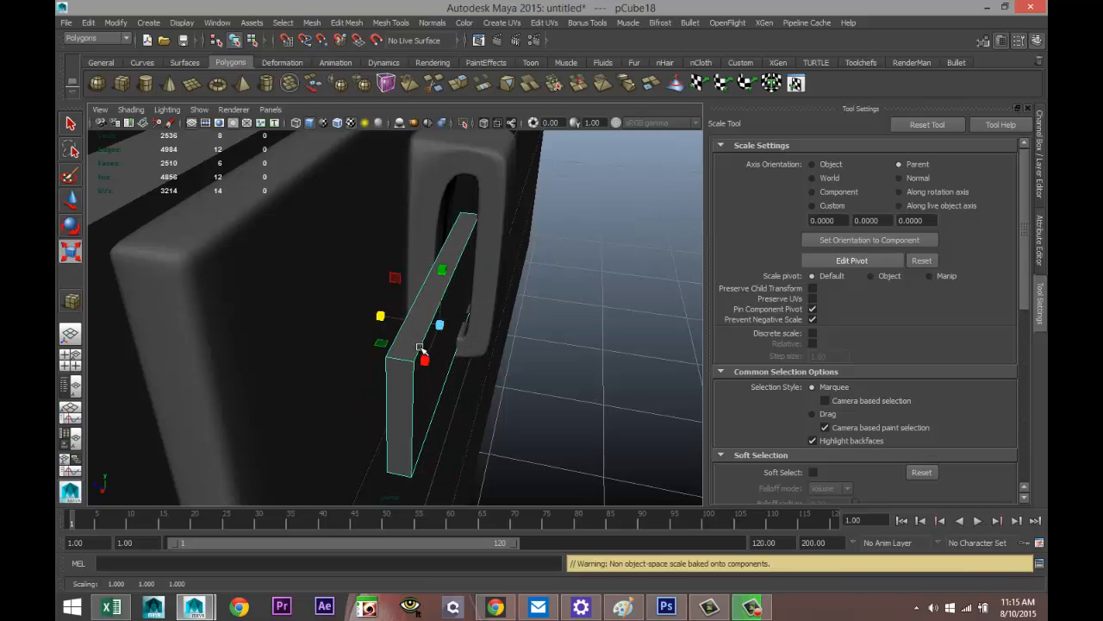
{"action": "left_click_drag", "start_coordinate": [512, 400], "coordinate": [384, 376], "text": "alt"}
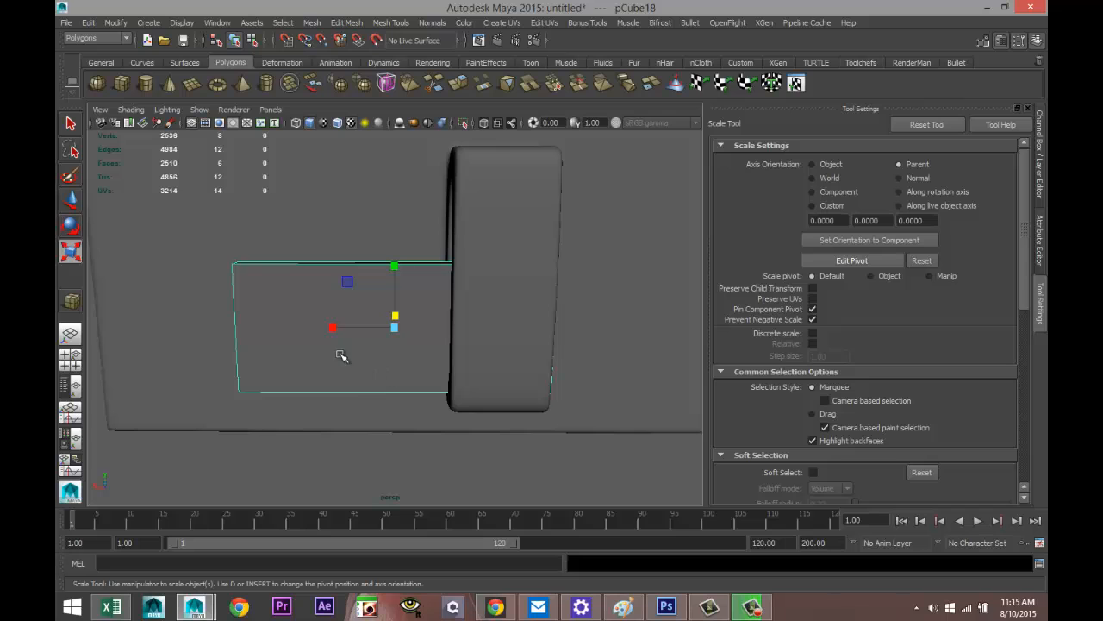
{"action": "key", "text": "w"}
{"action": "left_click_drag", "start_coordinate": [326, 328], "coordinate": [427, 340]}
{"action": "left_click", "coordinate": [71, 362]}
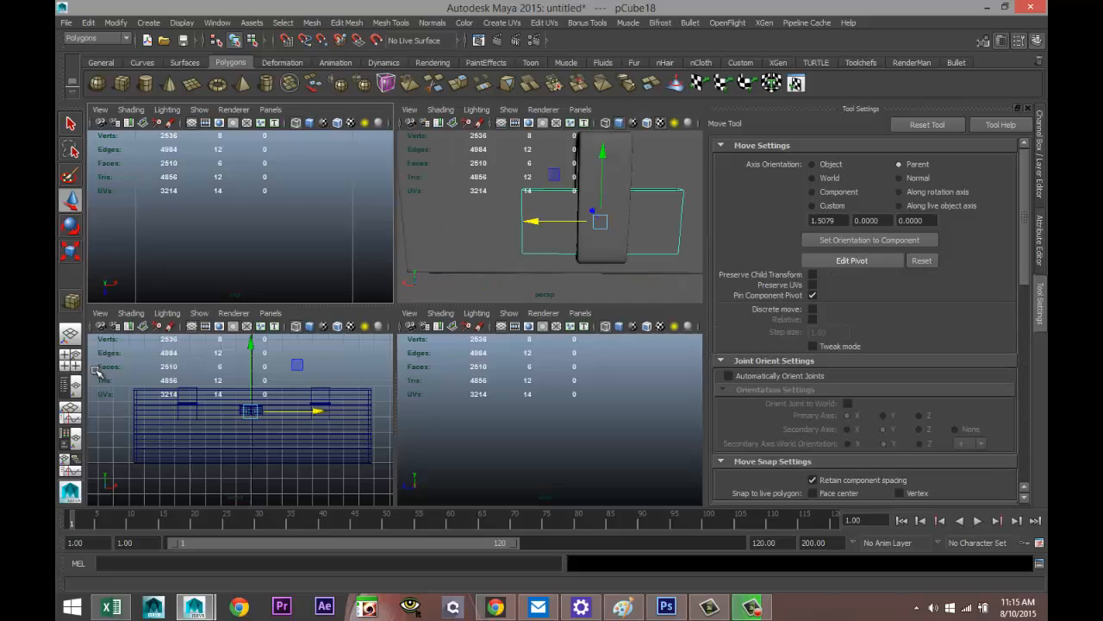
Step: Raise the bar to a Y position of about 3.43 cm, at the slot's mid-height
{"action": "key", "text": "space"}
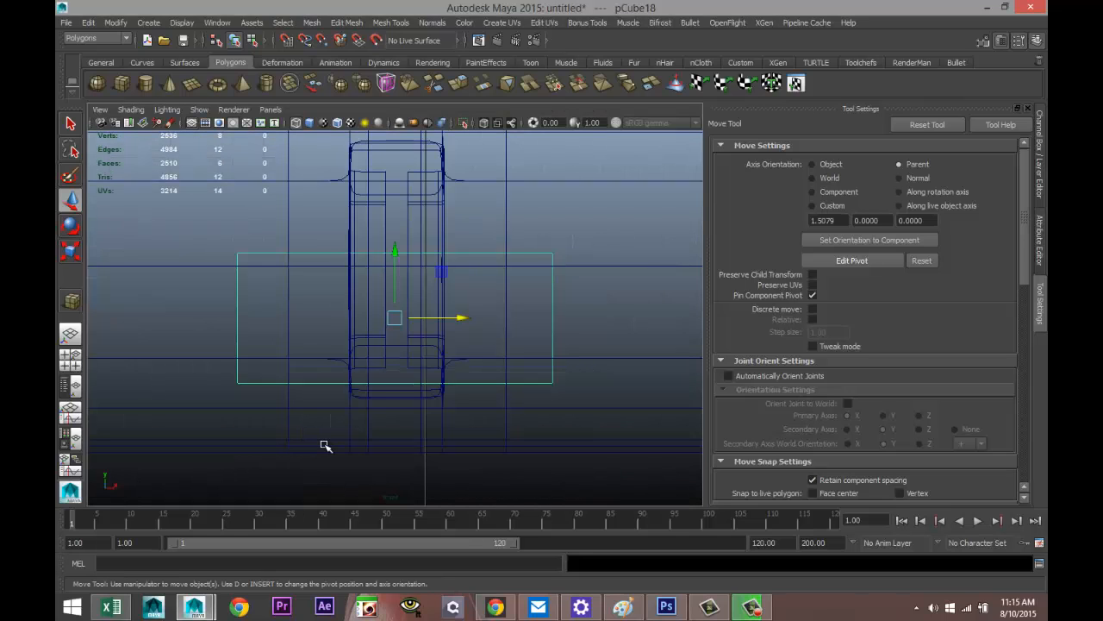
{"action": "scroll", "coordinate": [324, 445], "scroll_direction": "down", "scroll_amount": 10}
{"action": "scroll", "coordinate": [324, 445], "scroll_direction": "up", "scroll_amount": 9}
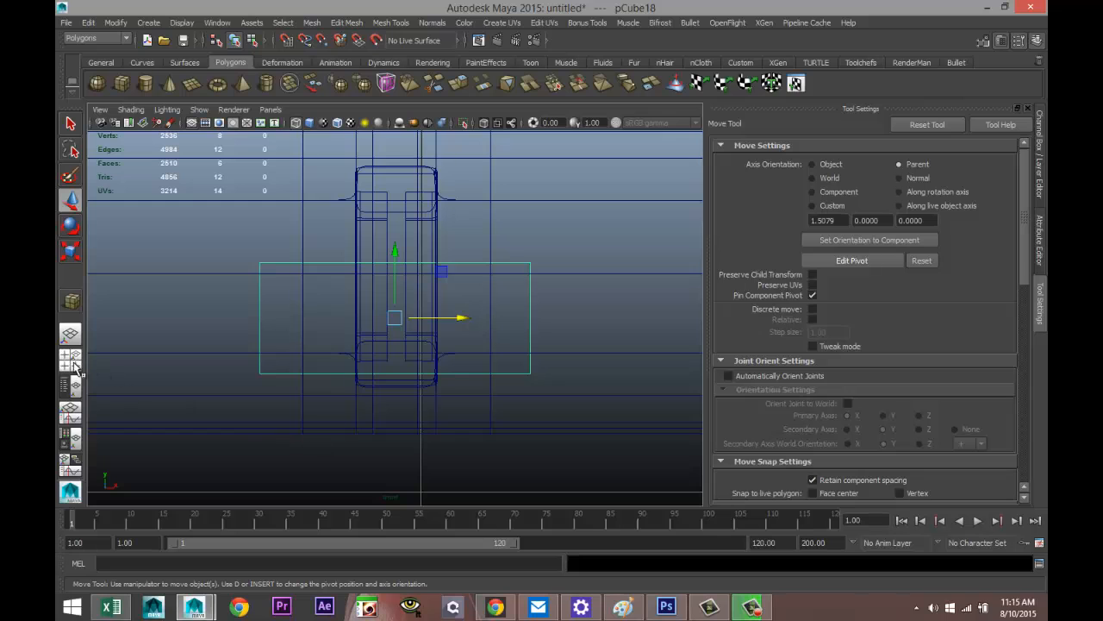
{"action": "key", "text": "space"}
{"action": "key", "text": "space"}
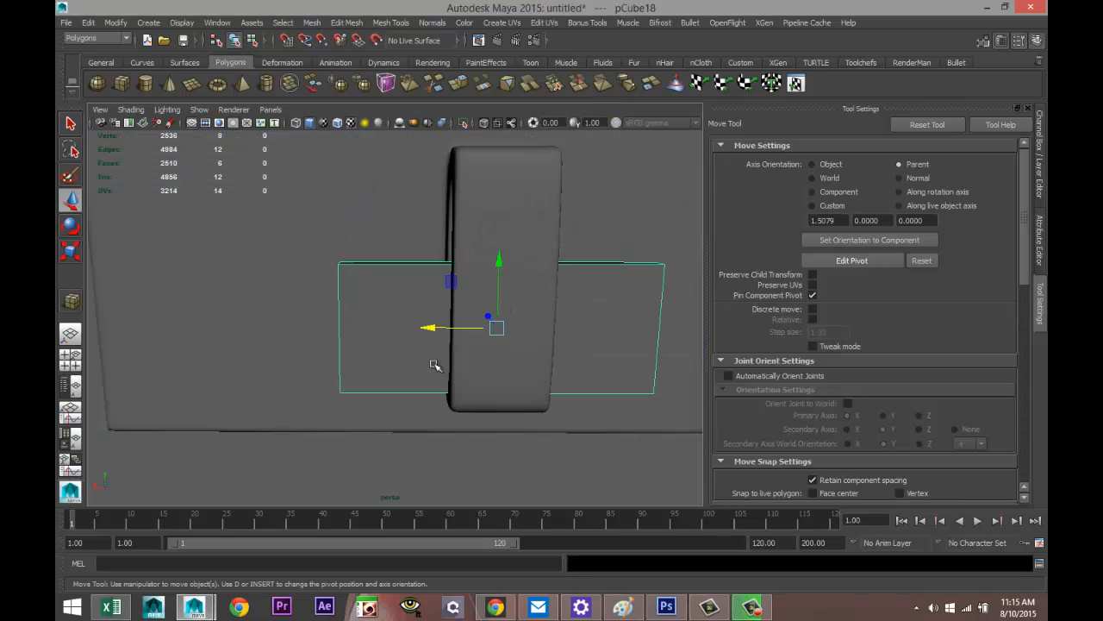
{"action": "left_click_drag", "start_coordinate": [435, 365], "coordinate": [483, 369], "text": "alt"}
{"action": "left_click_drag", "start_coordinate": [500, 250], "coordinate": [502, 207]}
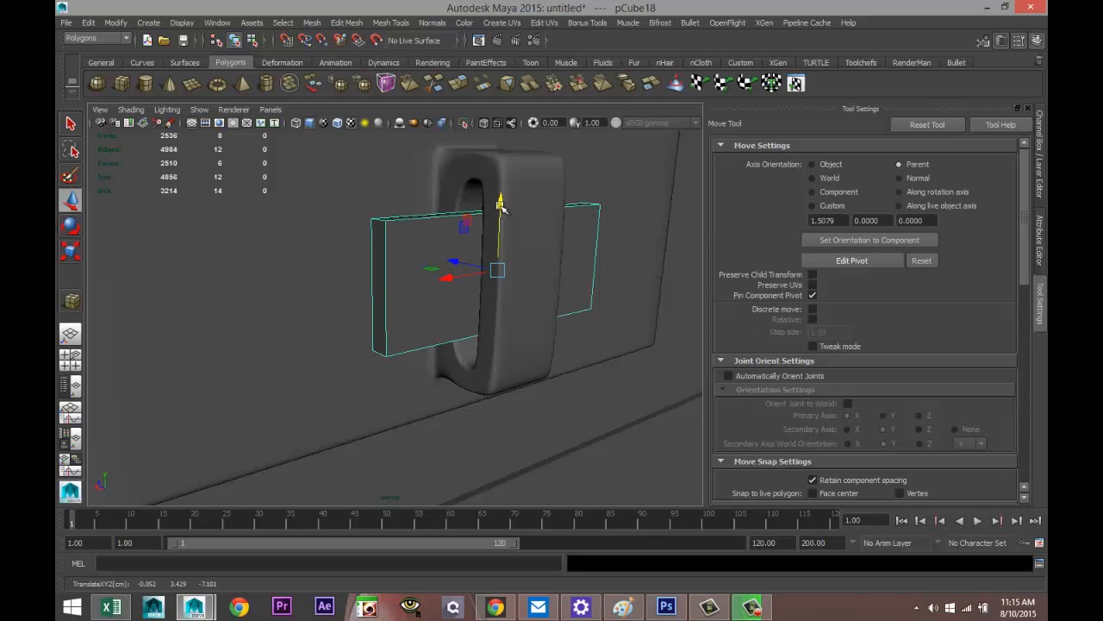
Step: In the front view, shift the bar to the right along X so most of it lies beyond the slotted block
{"action": "left_click", "coordinate": [71, 361]}
{"action": "key", "text": "space"}
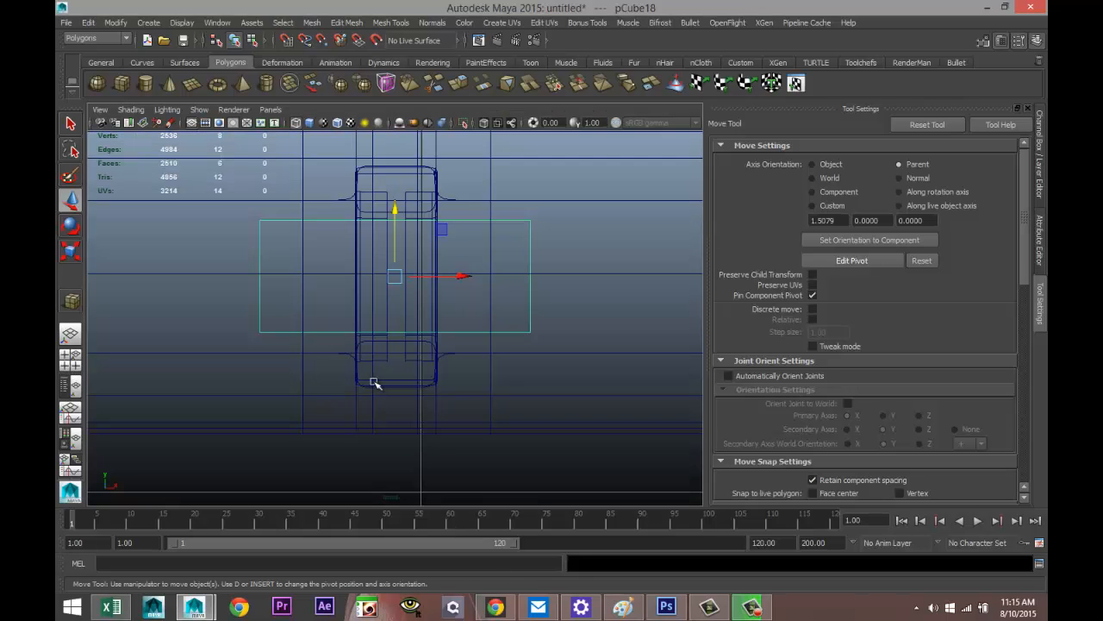
{"action": "scroll", "coordinate": [386, 353], "scroll_direction": "down", "scroll_amount": 6}
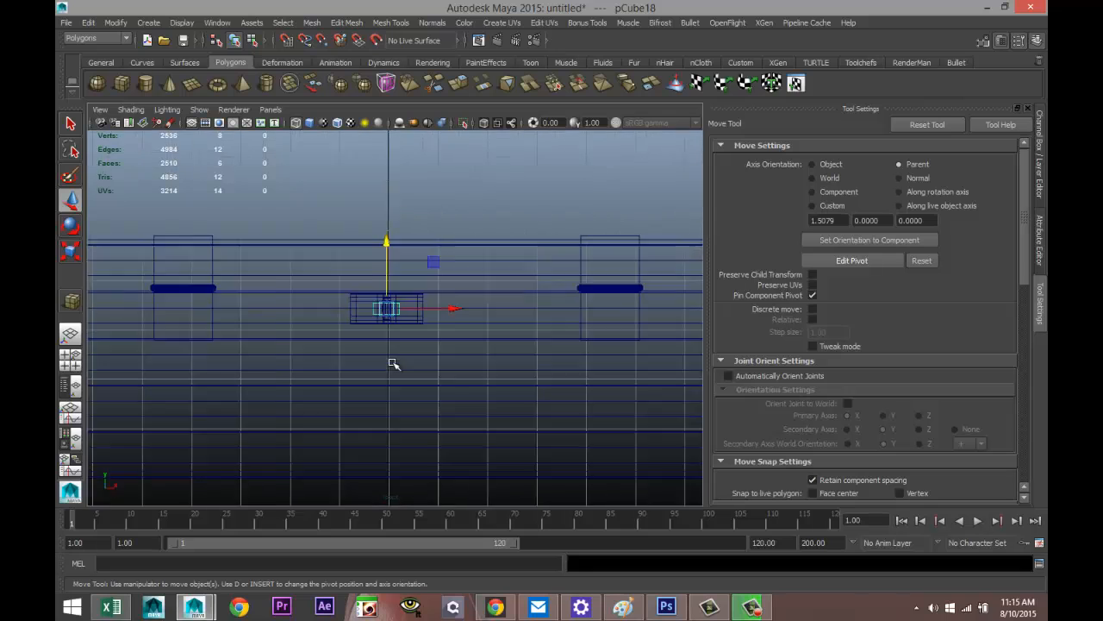
{"action": "scroll", "coordinate": [398, 358], "scroll_direction": "up", "scroll_amount": 2}
{"action": "middle_click_drag", "start_coordinate": [401, 364], "coordinate": [402, 402], "text": "alt"}
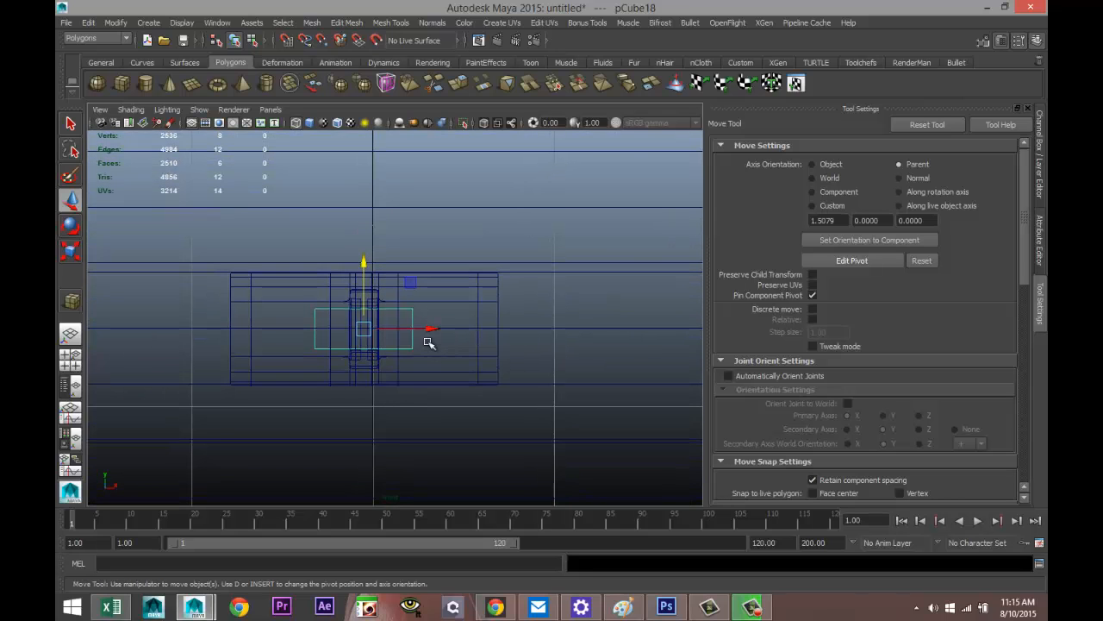
{"action": "left_click_drag", "start_coordinate": [433, 329], "coordinate": [461, 332]}
{"action": "scroll", "coordinate": [405, 380], "scroll_direction": "up", "scroll_amount": 4}
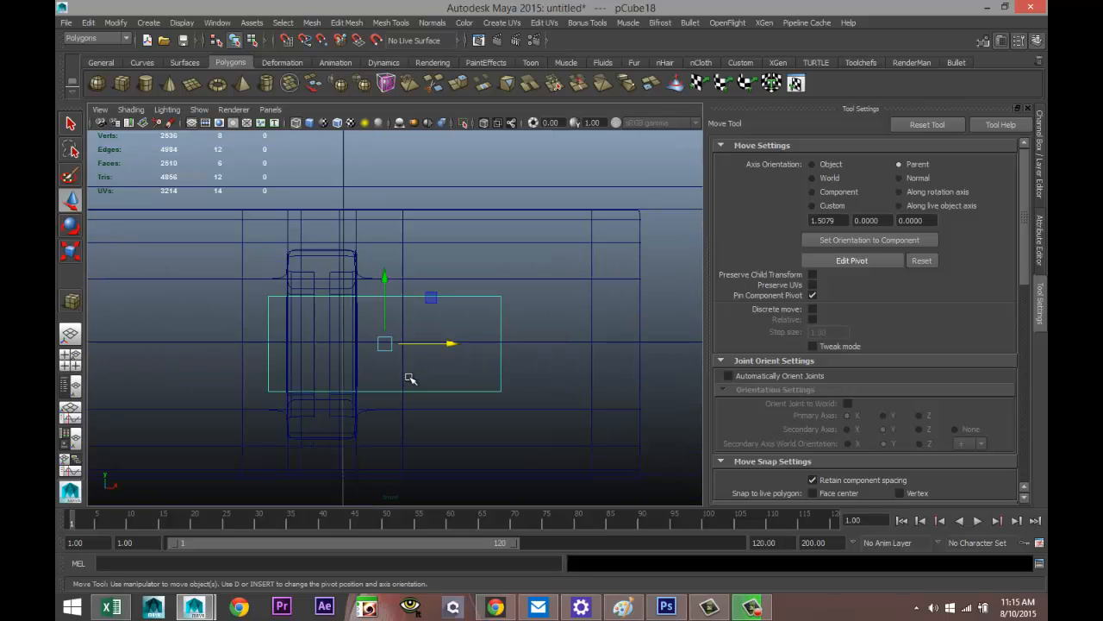
{"action": "right_click_drag", "start_coordinate": [440, 308], "coordinate": [529, 274]}
{"action": "key", "text": "ctrl+z"}
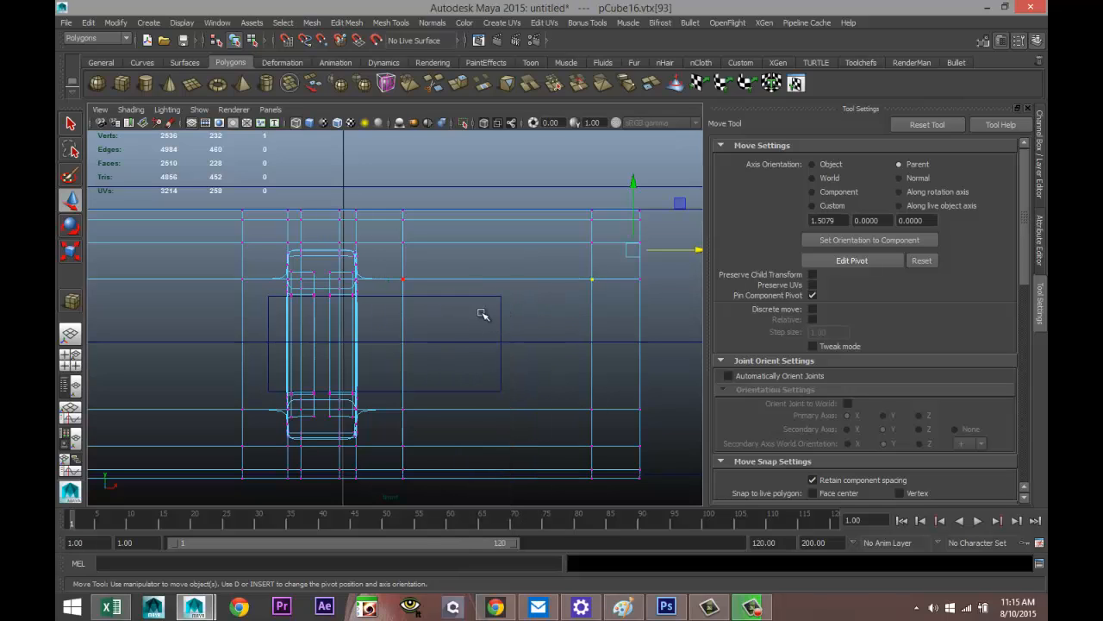
{"action": "left_click_drag", "start_coordinate": [481, 312], "coordinate": [518, 335]}
{"action": "mouse_move", "coordinate": [500, 294]}
{"action": "right_mouse_down"}
{"action": "mouse_move", "coordinate": [466, 293]}
{"action": "mouse_move", "coordinate": [504, 303]}
{"action": "right_mouse_up"}
{"action": "left_click", "coordinate": [501, 308]}
{"action": "left_click", "coordinate": [502, 308]}
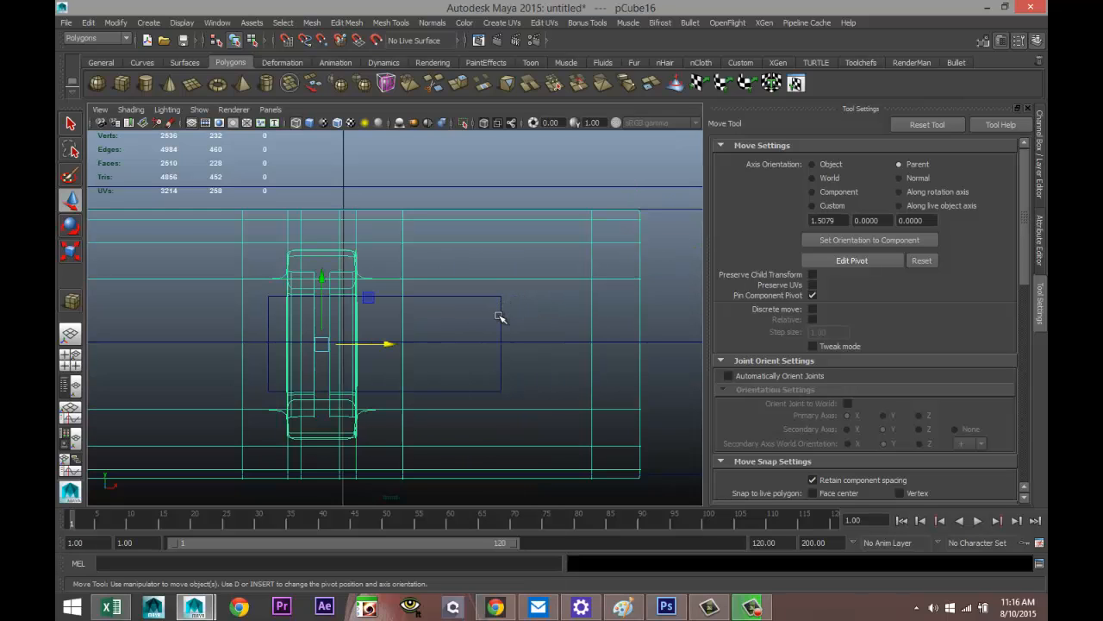
{"action": "left_click_drag", "start_coordinate": [486, 328], "coordinate": [512, 340], "text": "shift"}
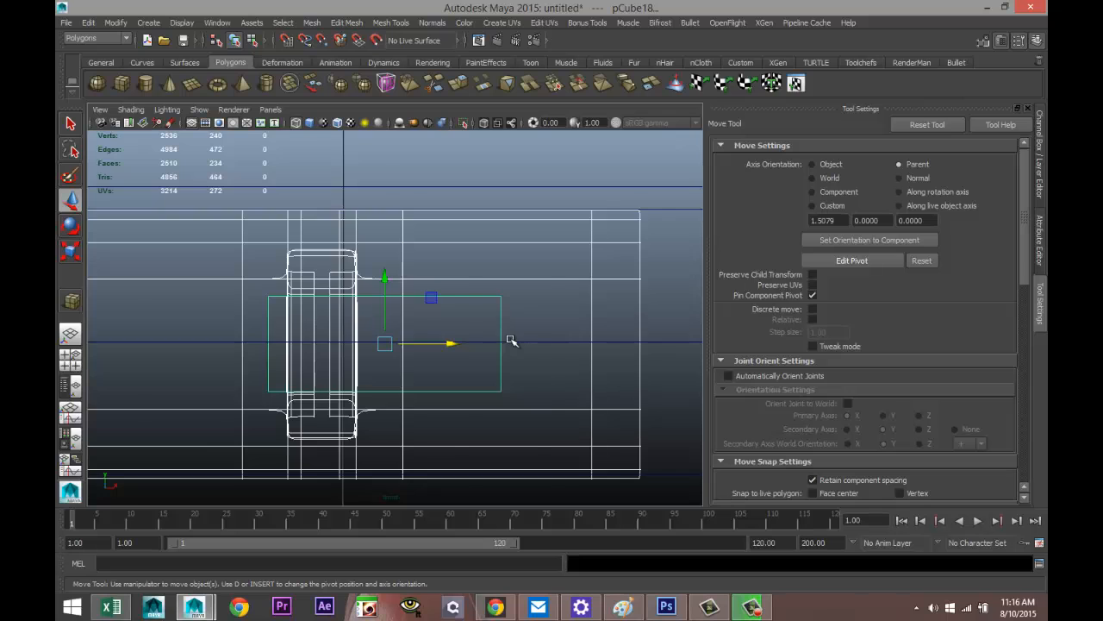
{"action": "scroll", "coordinate": [512, 340], "scroll_direction": "down", "scroll_amount": 12}
{"action": "scroll", "coordinate": [512, 340], "scroll_direction": "up", "scroll_amount": 8}
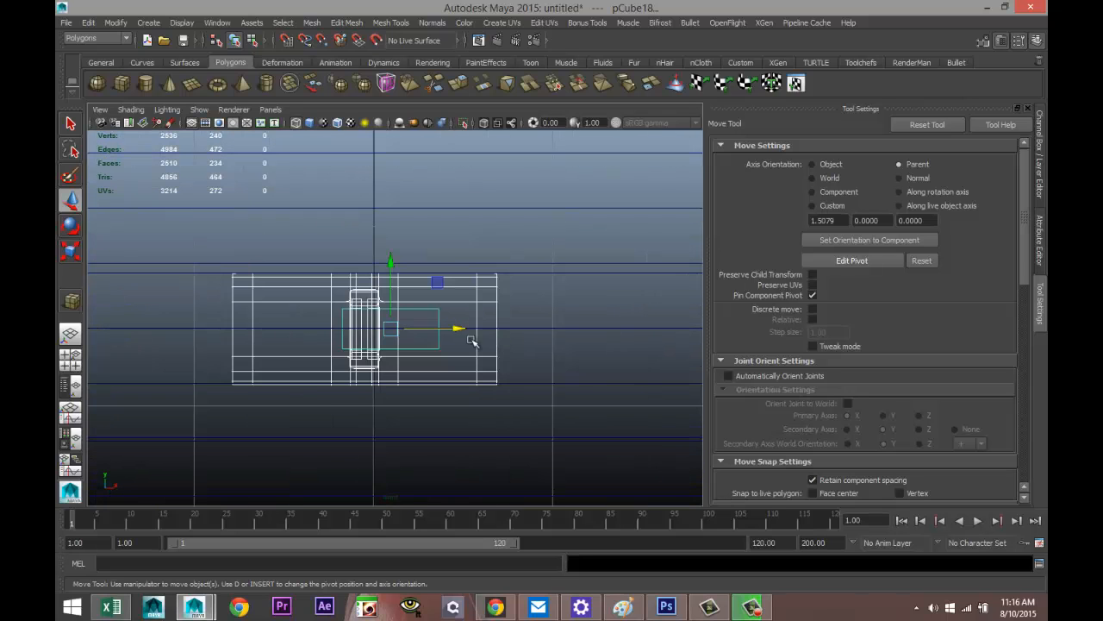
{"action": "right_click_drag", "start_coordinate": [439, 321], "coordinate": [396, 291]}
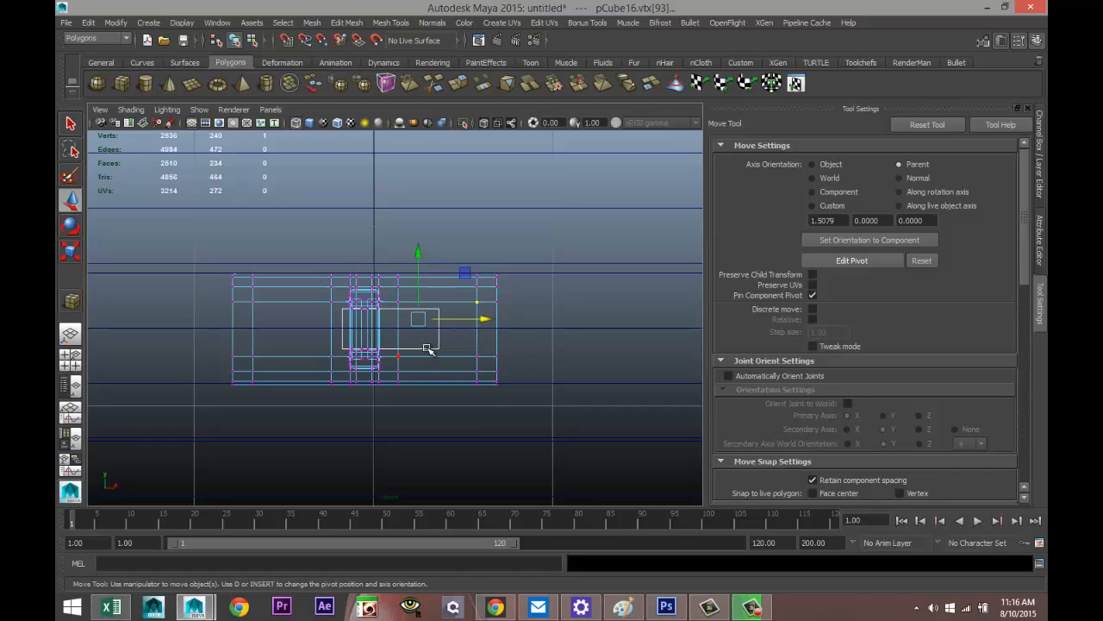
{"action": "right_click_drag", "start_coordinate": [426, 348], "coordinate": [474, 281]}
{"action": "left_click_drag", "start_coordinate": [440, 344], "coordinate": [441, 344]}
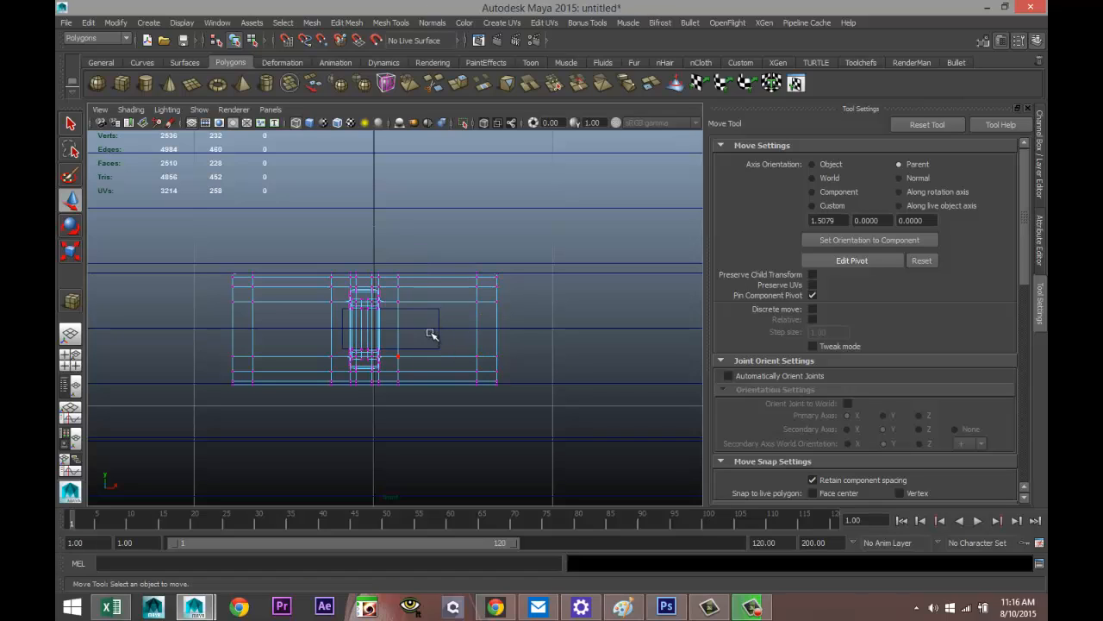
Step: Move the bar clear of the plate to the right, then shorten it by pulling its right-end vertices inward
{"action": "left_click", "coordinate": [438, 337]}
{"action": "left_click_drag", "start_coordinate": [454, 327], "coordinate": [640, 394]}
{"action": "right_click", "coordinate": [618, 323]}
{"action": "left_click", "coordinate": [561, 293]}
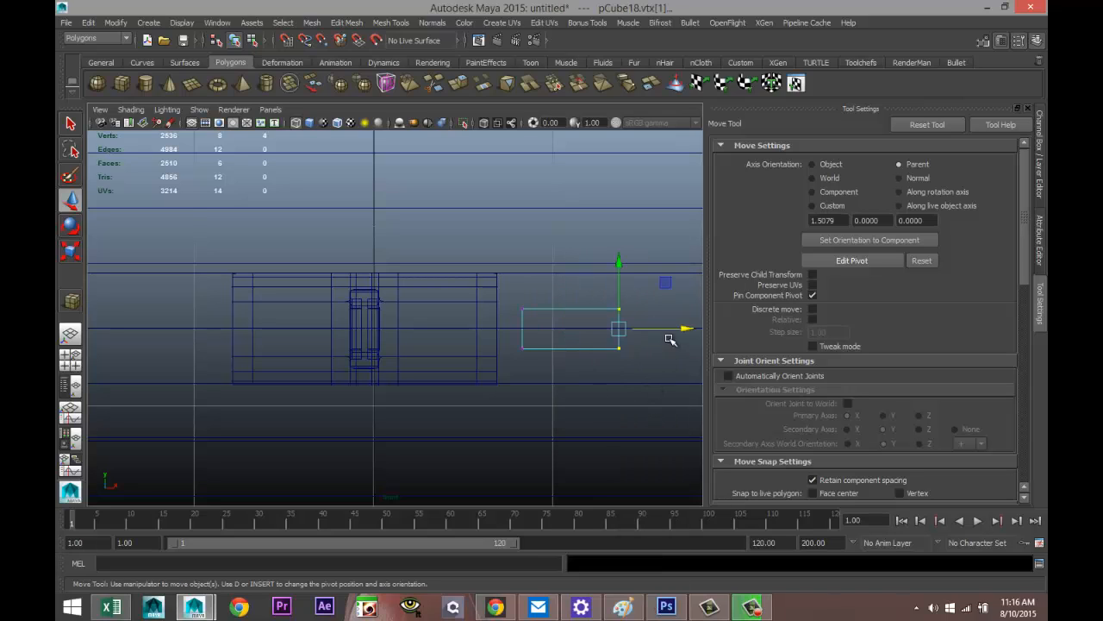
{"action": "left_click_drag", "start_coordinate": [690, 325], "coordinate": [632, 345]}
Step: Try extruding the shortened bar's end face that points toward the plate
{"action": "left_click", "coordinate": [77, 356]}
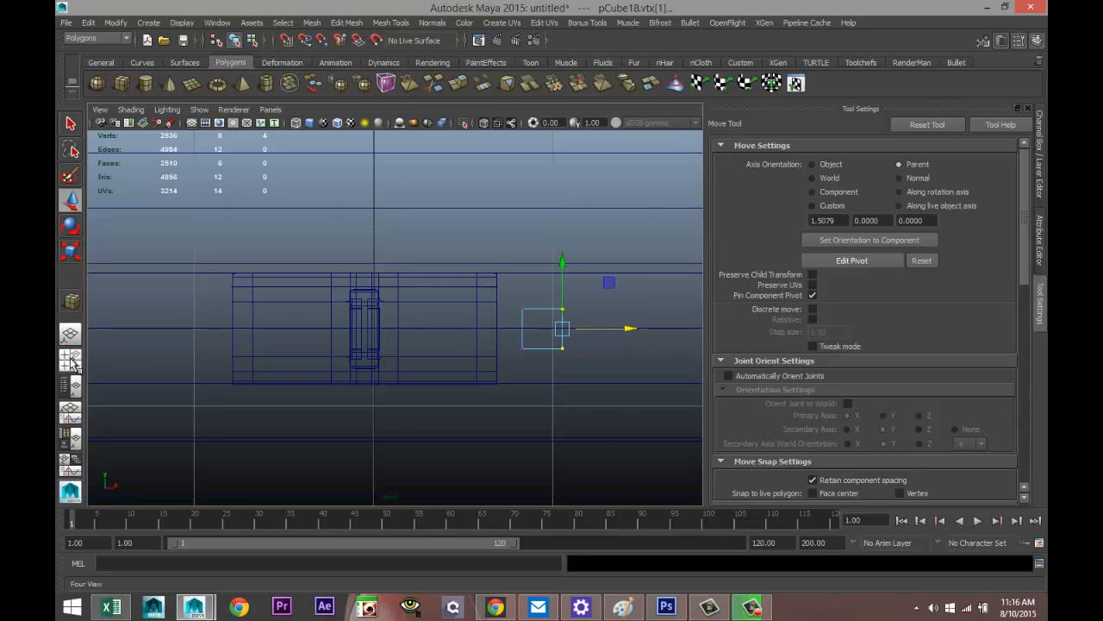
{"action": "key", "text": "space"}
{"action": "key", "text": "f"}
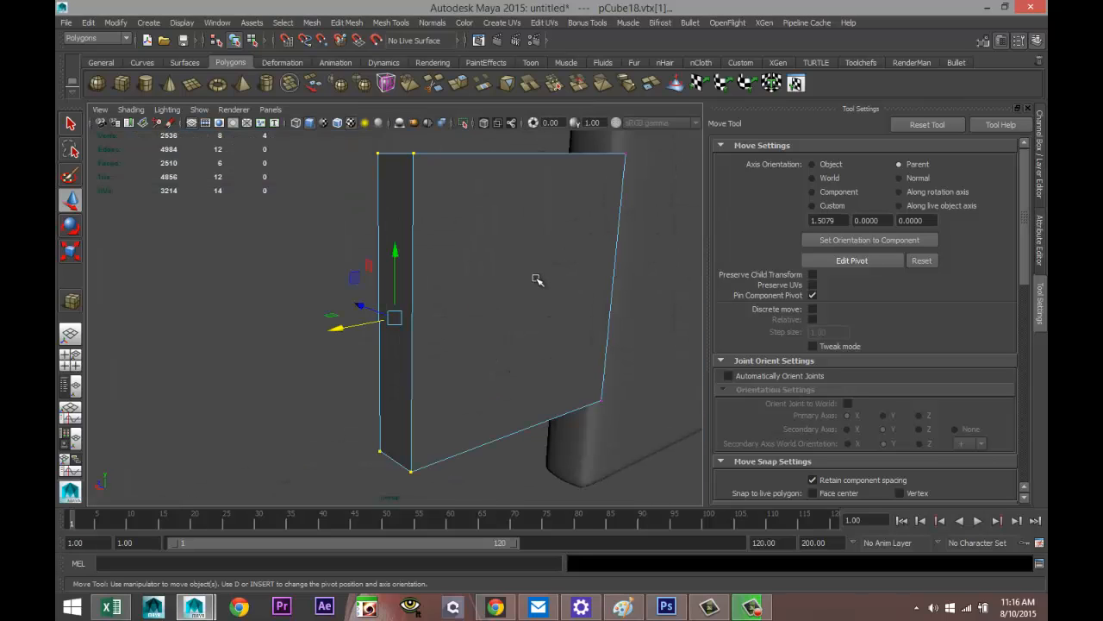
{"action": "left_click_drag", "start_coordinate": [534, 312], "coordinate": [377, 323], "text": "alt"}
{"action": "middle_click_drag", "start_coordinate": [373, 306], "coordinate": [294, 255], "text": "alt"}
{"action": "right_click_drag", "start_coordinate": [299, 283], "coordinate": [303, 305]}
{"action": "left_click", "coordinate": [304, 300]}
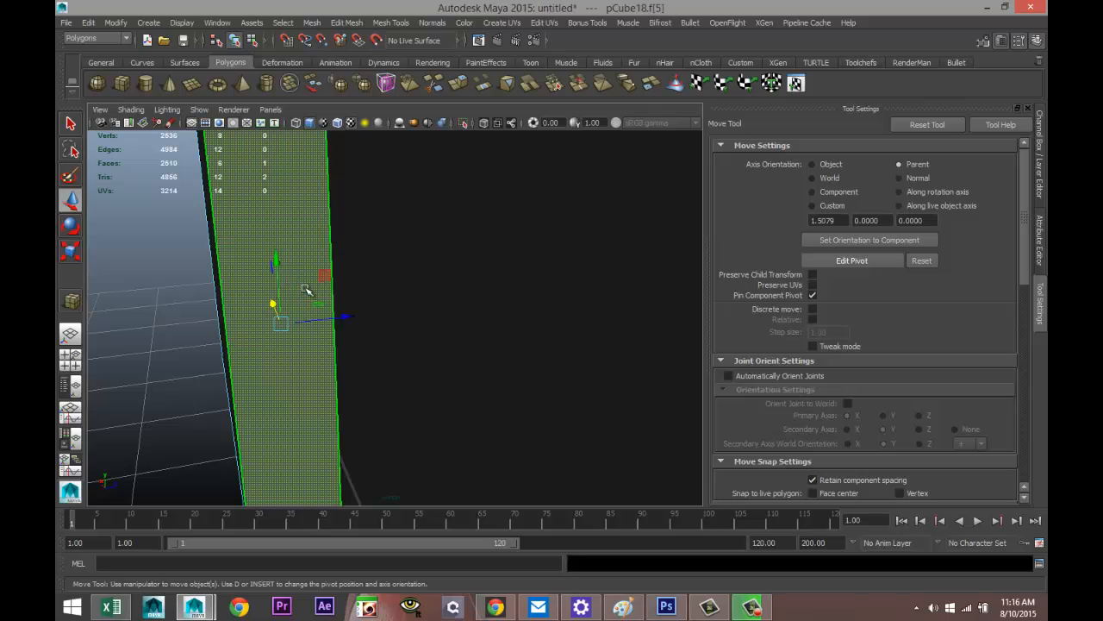
{"action": "left_click", "coordinate": [347, 22]}
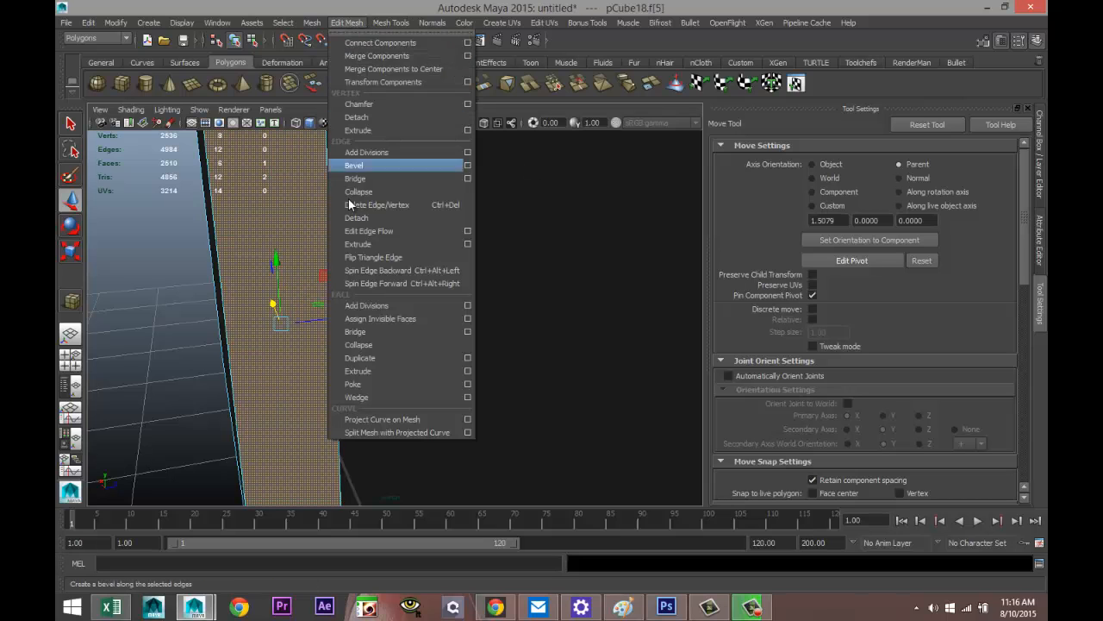
{"action": "left_click", "coordinate": [390, 373]}
{"action": "key", "text": "w"}
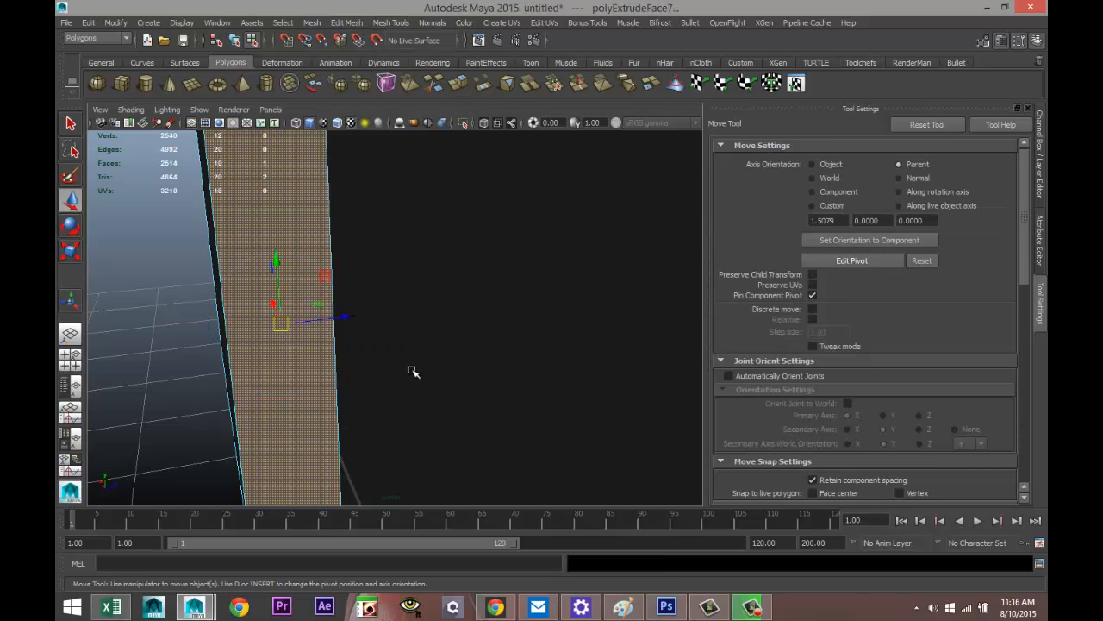
{"action": "left_click_drag", "start_coordinate": [387, 364], "coordinate": [532, 337], "text": "alt"}
Step: Check the extruded end in the front view and undo the extrusion
{"action": "left_click", "coordinate": [70, 357]}
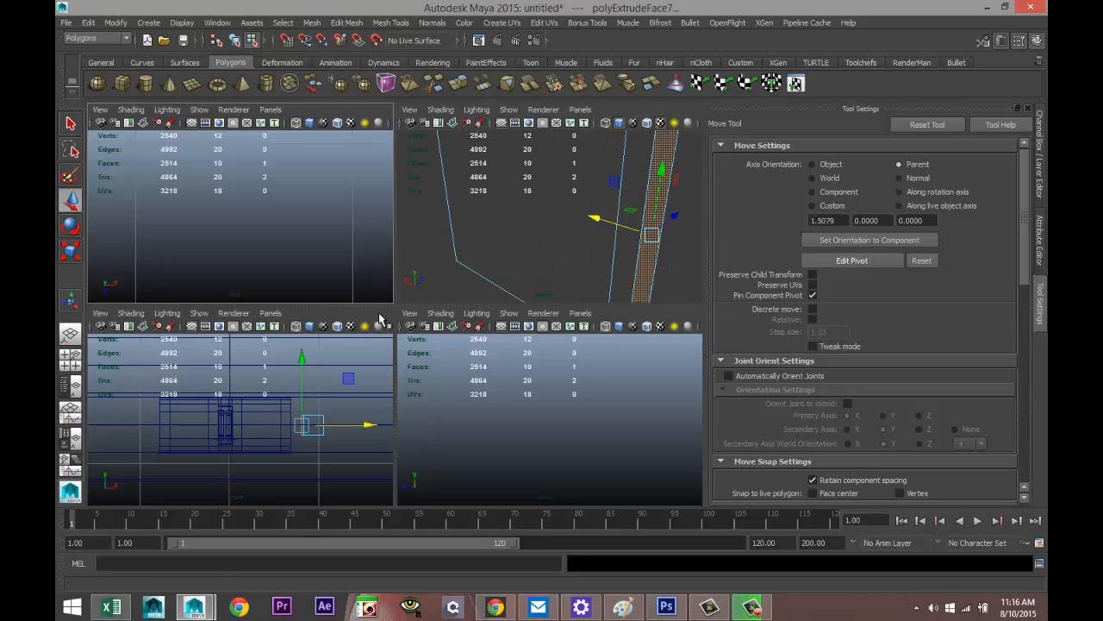
{"action": "key", "text": "space"}
{"action": "scroll", "coordinate": [411, 408], "scroll_direction": "down", "scroll_amount": 2}
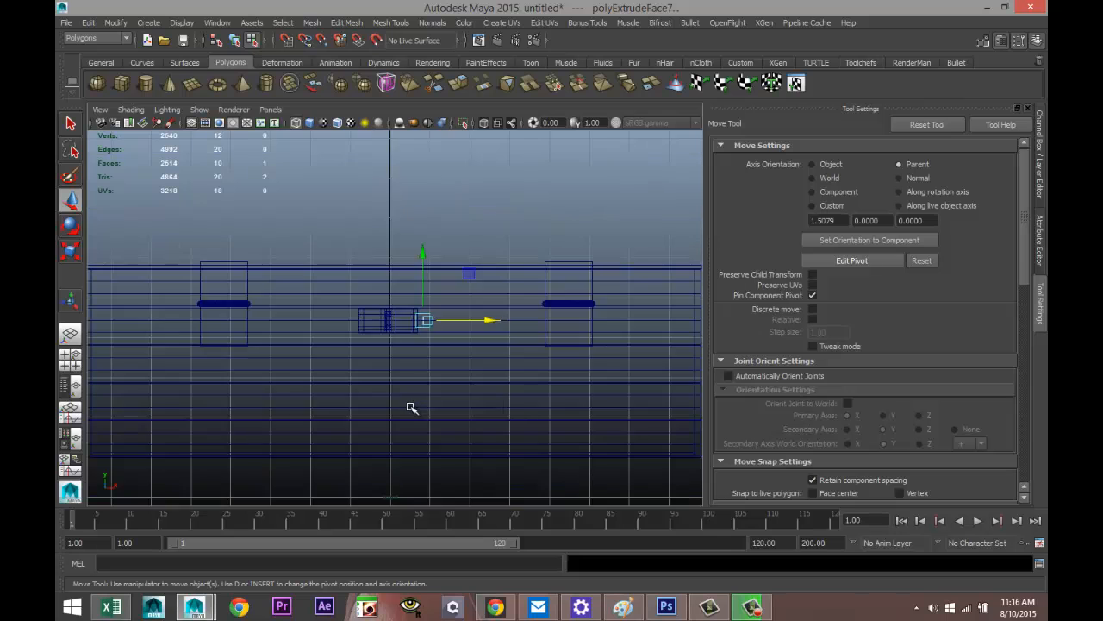
{"action": "scroll", "coordinate": [411, 407], "scroll_direction": "up", "scroll_amount": 2}
{"action": "scroll", "coordinate": [412, 406], "scroll_direction": "up", "scroll_amount": 4}
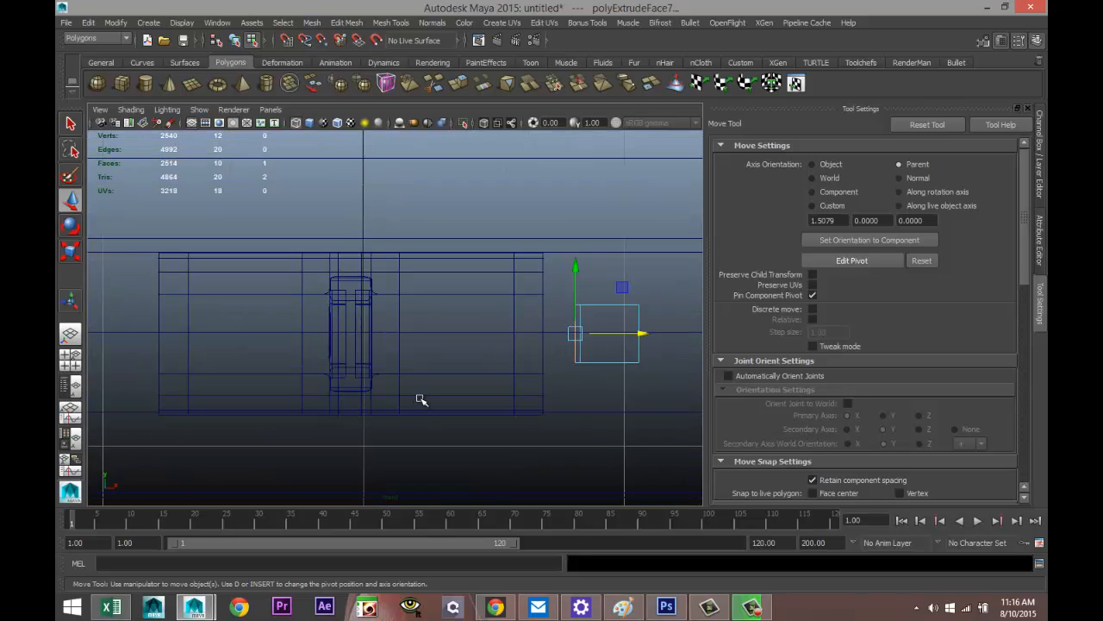
{"action": "middle_click_drag", "start_coordinate": [424, 400], "coordinate": [230, 404], "text": "alt"}
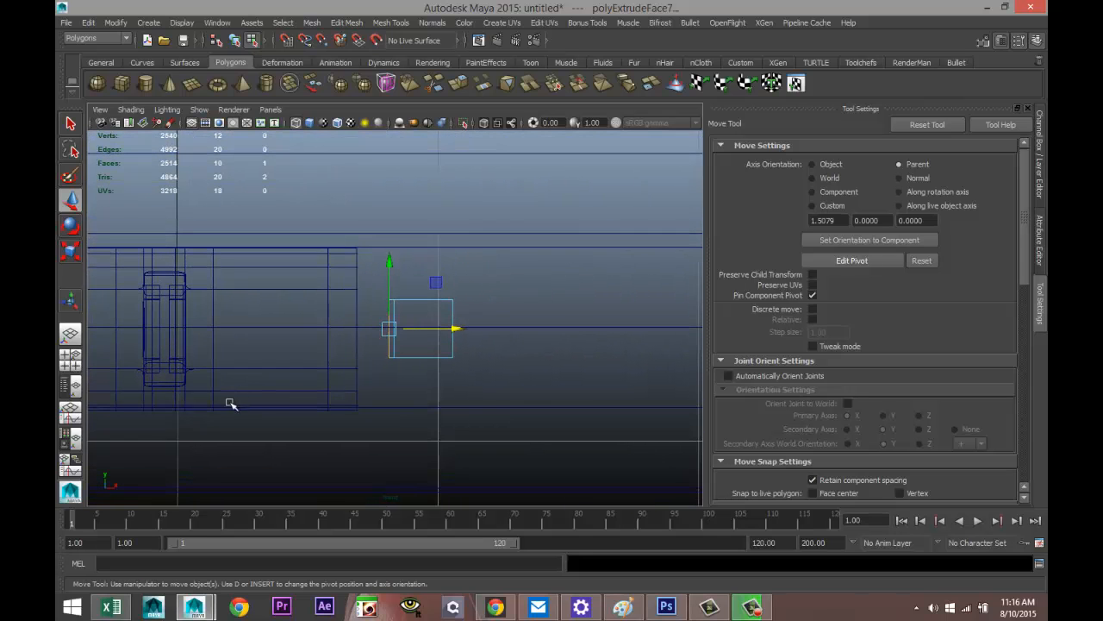
{"action": "key", "text": "ctrl+z"}
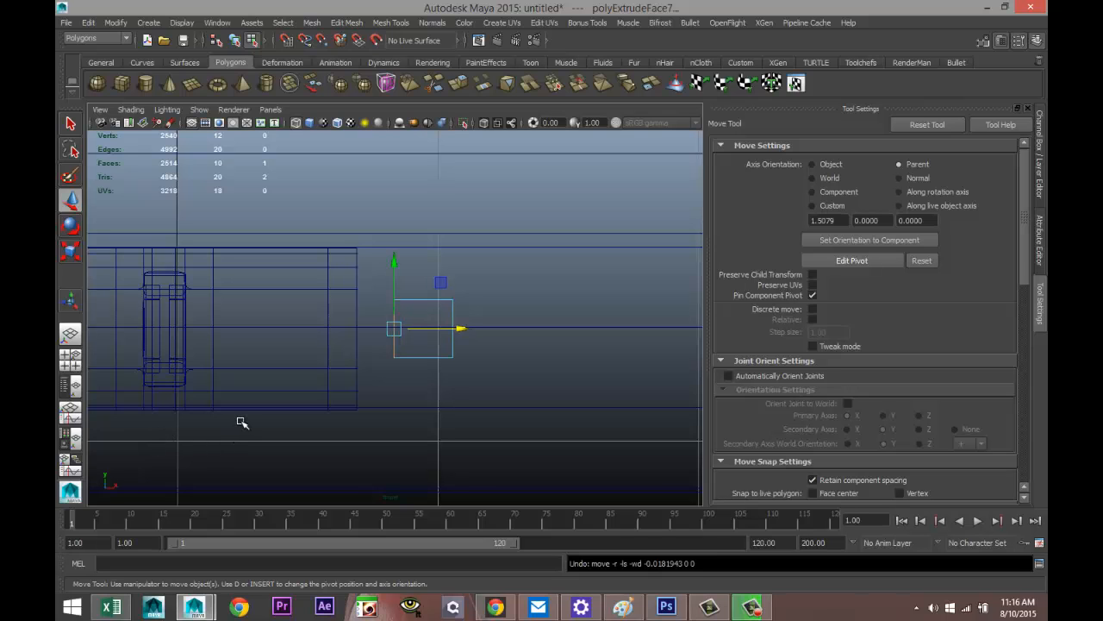
Step: Extrude the bar's opposite end face, farthest from the plate, and pull it slightly outward
{"action": "left_click", "coordinate": [85, 363]}
{"action": "key", "text": "space"}
{"action": "left_click_drag", "start_coordinate": [396, 285], "coordinate": [508, 279], "text": "alt"}
{"action": "right_click_drag", "start_coordinate": [441, 261], "coordinate": [441, 291]}
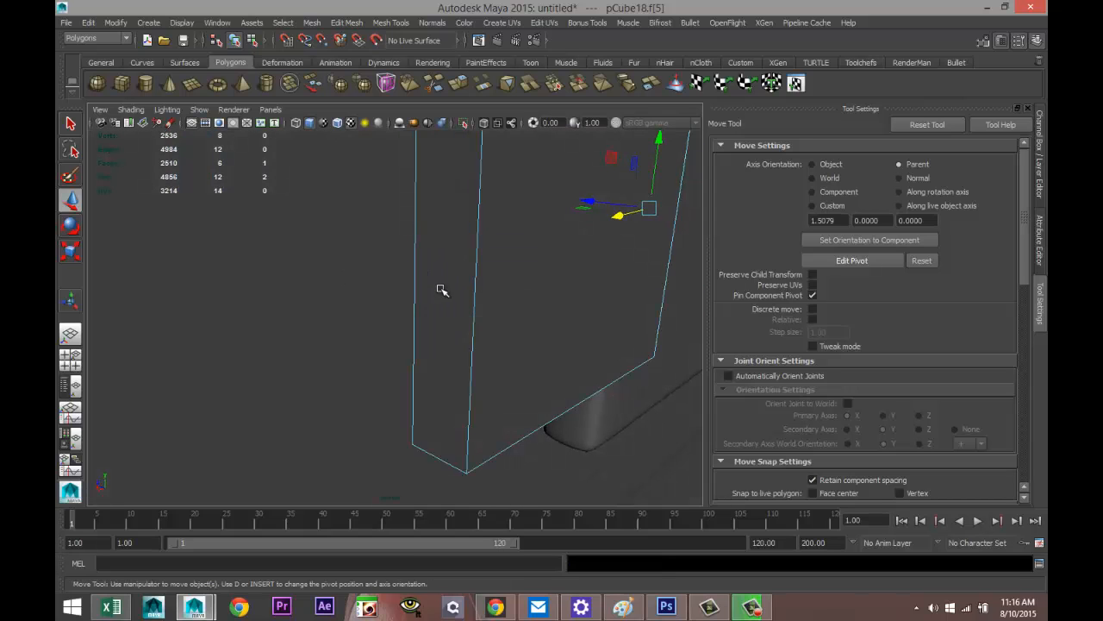
{"action": "left_click", "coordinate": [442, 269]}
{"action": "left_click", "coordinate": [347, 22]}
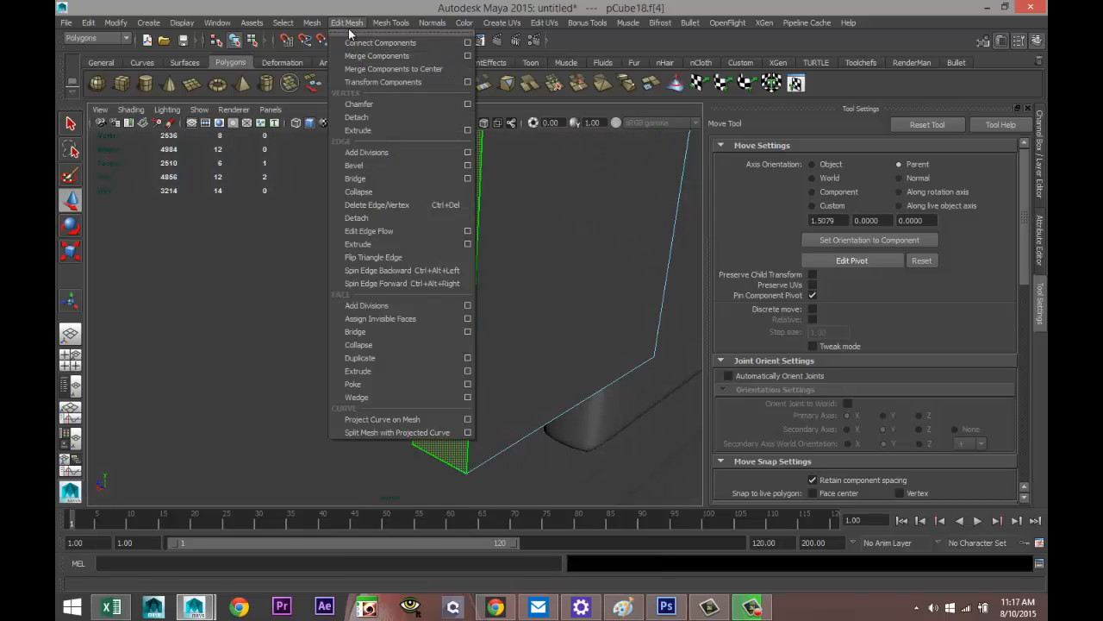
{"action": "left_click", "coordinate": [414, 371]}
{"action": "key", "text": "w"}
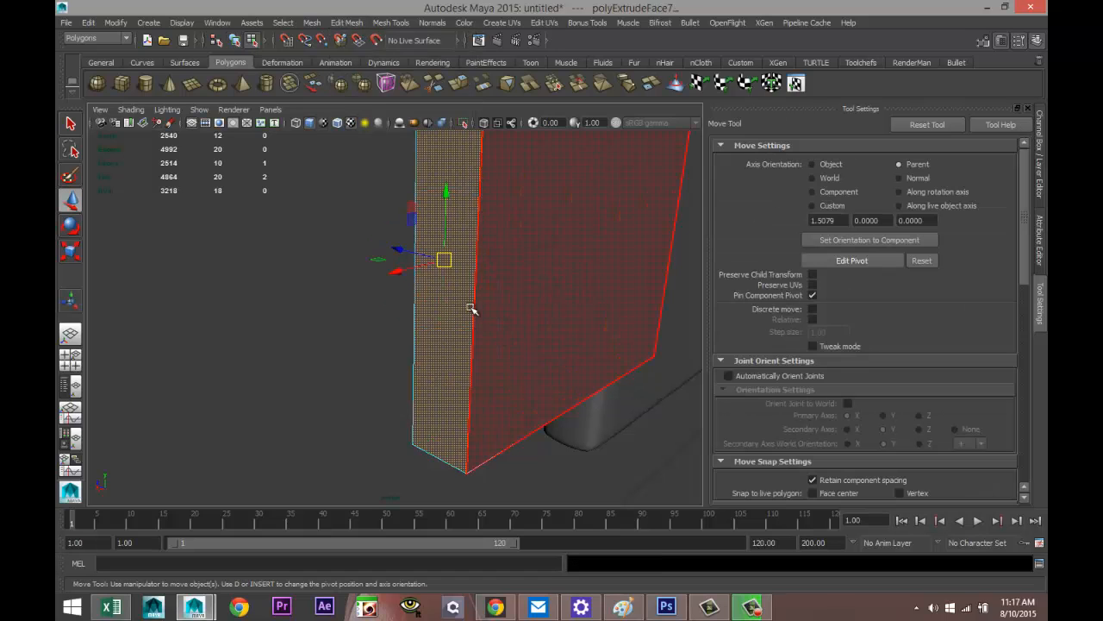
{"action": "left_click_drag", "start_coordinate": [388, 274], "coordinate": [348, 289]}
Step: Return to whole-object selection and move the bar back along X so it sits through the slotted block
{"action": "left_click", "coordinate": [71, 358]}
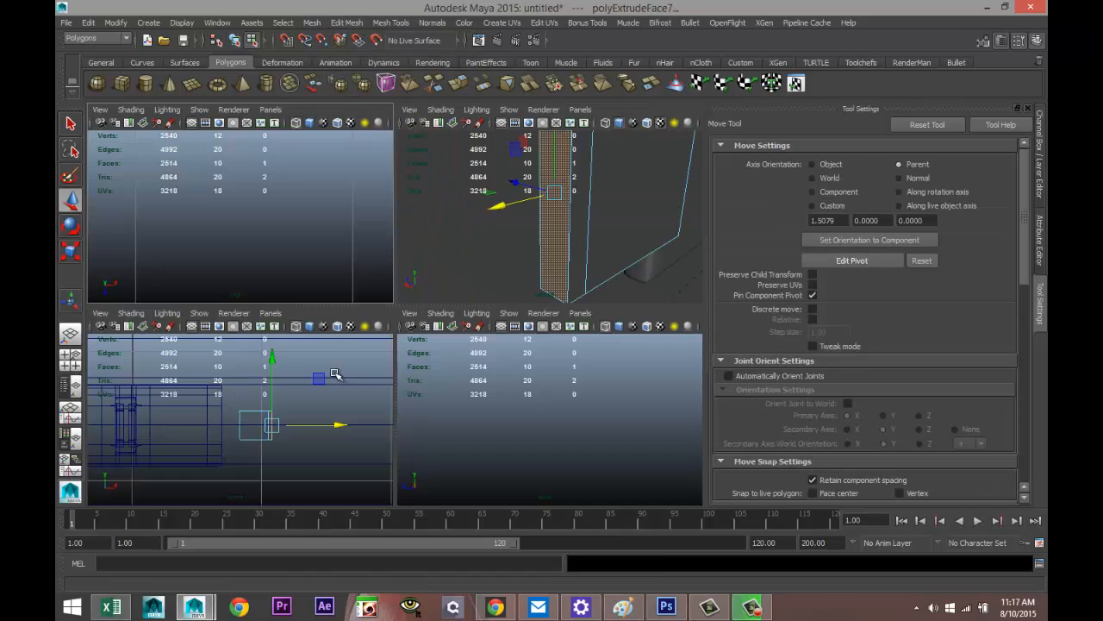
{"action": "key", "text": "space"}
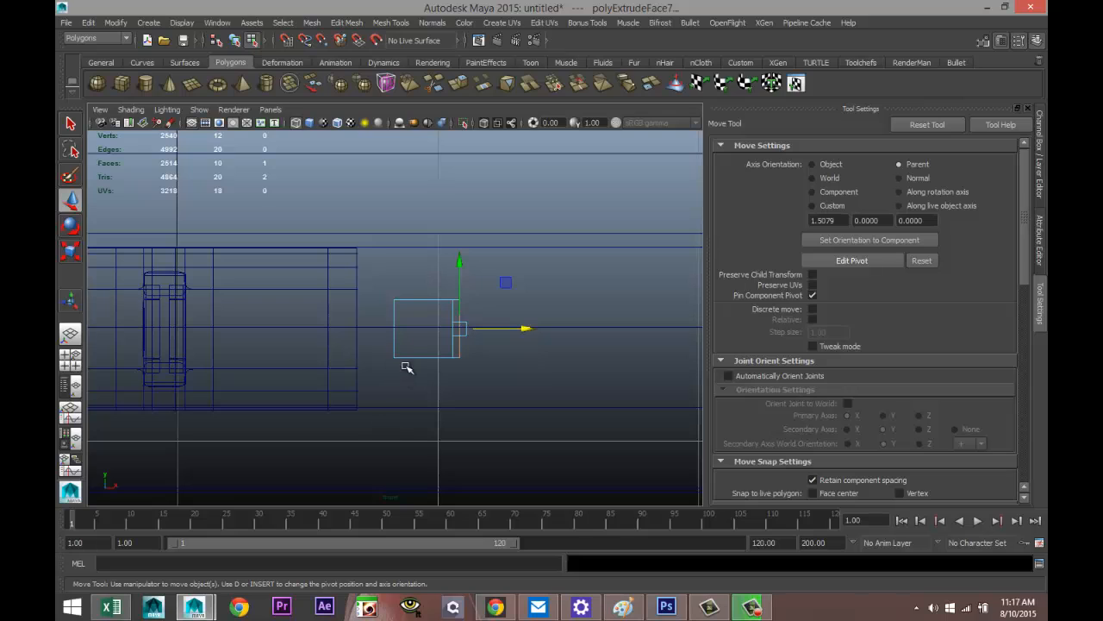
{"action": "right_click_drag", "start_coordinate": [407, 358], "coordinate": [447, 286]}
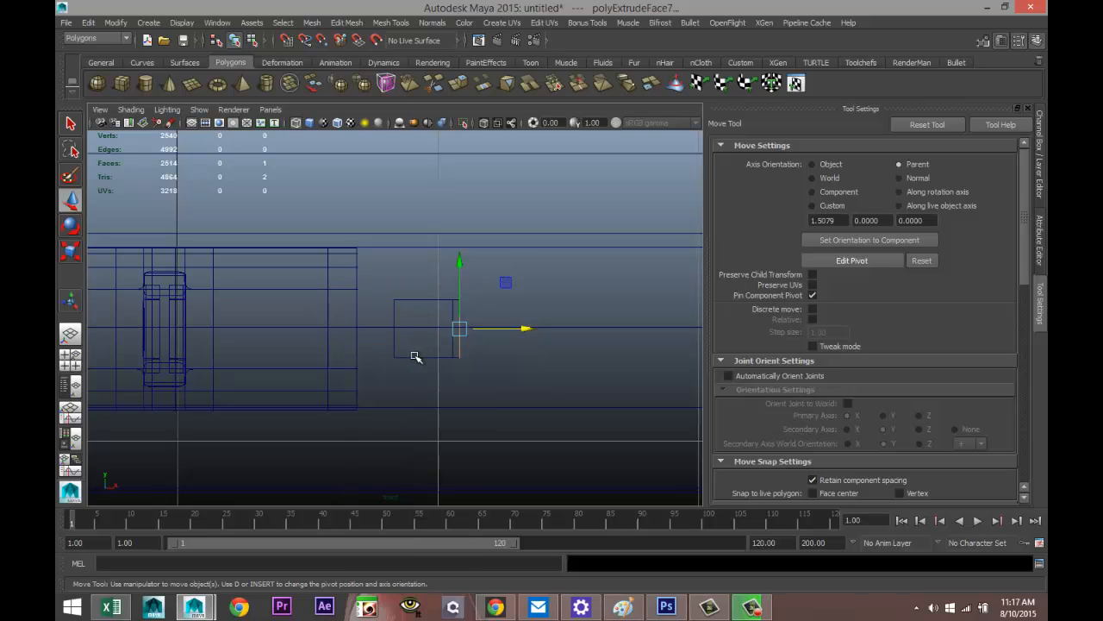
{"action": "left_click_drag", "start_coordinate": [531, 330], "coordinate": [274, 364]}
{"action": "scroll", "coordinate": [261, 406], "scroll_direction": "up", "scroll_amount": 3}
{"action": "middle_click_drag", "start_coordinate": [257, 408], "coordinate": [481, 401], "text": "alt"}
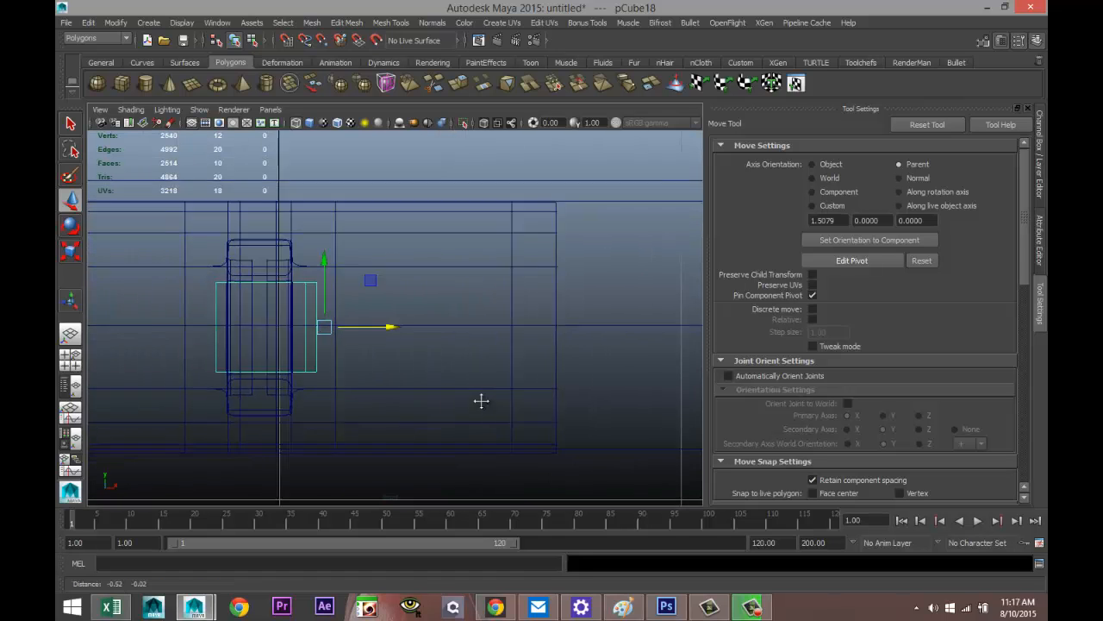
Step: Examine how the bar sits through the slotted block in the front view and from several perspective angles
{"action": "scroll", "coordinate": [481, 401], "scroll_direction": "up", "scroll_amount": 5}
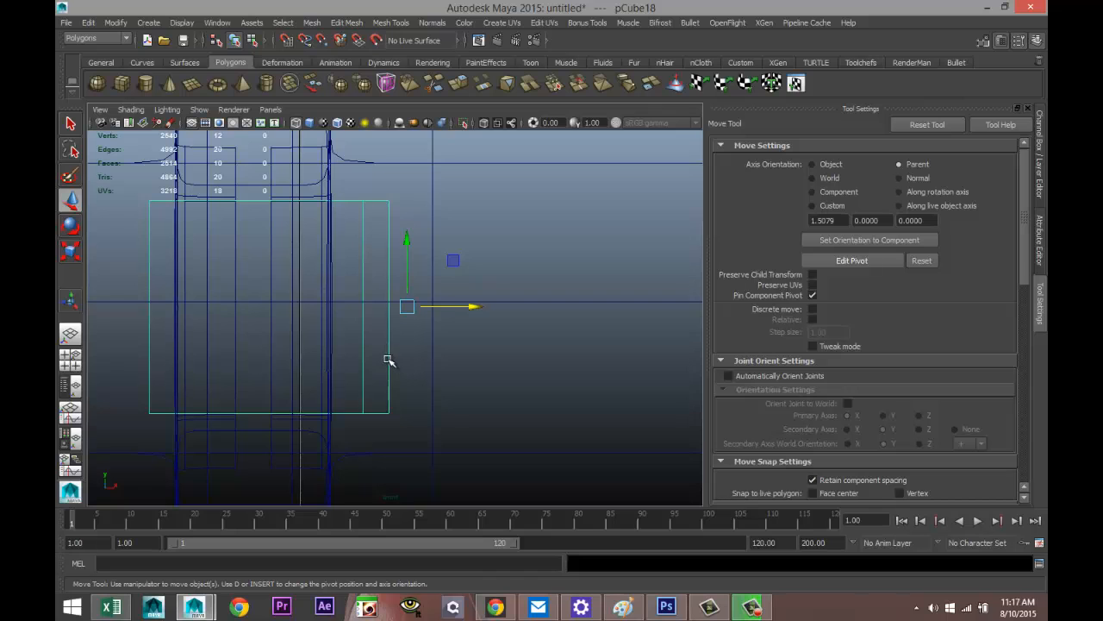
{"action": "right_click_drag", "start_coordinate": [387, 361], "coordinate": [395, 263]}
{"action": "key", "text": "space"}
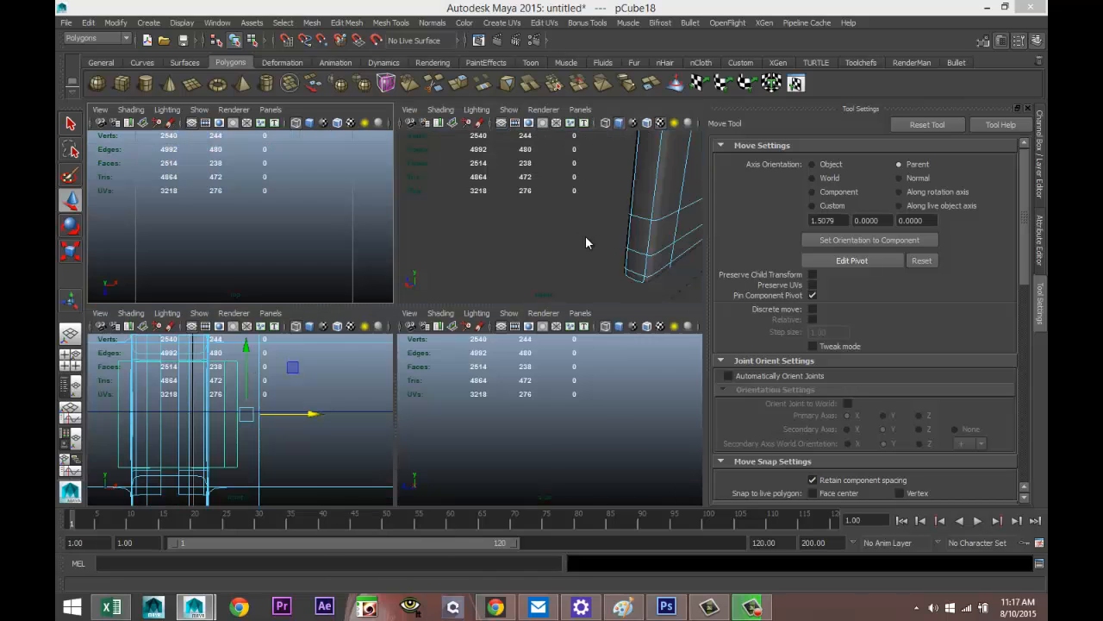
{"action": "key", "text": "space"}
{"action": "scroll", "coordinate": [532, 285], "scroll_direction": "down", "scroll_amount": 6}
{"action": "middle_click_drag", "start_coordinate": [506, 293], "coordinate": [319, 340], "text": "alt"}
{"action": "scroll", "coordinate": [480, 374], "scroll_direction": "down", "scroll_amount": 8}
{"action": "key", "text": "f"}
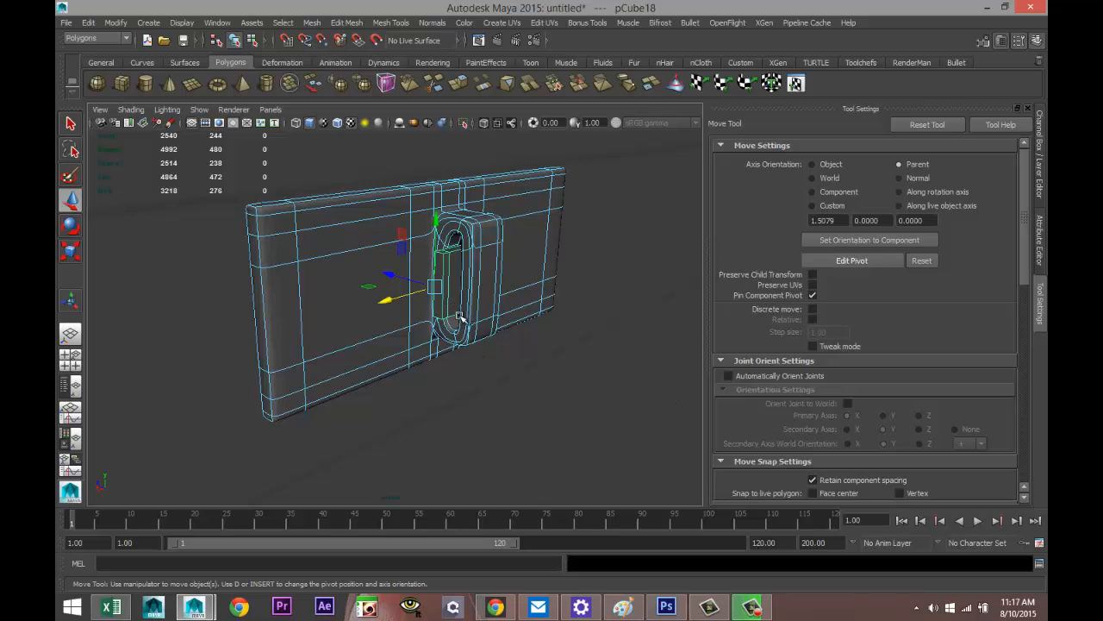
{"action": "scroll", "coordinate": [480, 332], "scroll_direction": "up", "scroll_amount": 3}
{"action": "left_click_drag", "start_coordinate": [575, 363], "coordinate": [460, 392], "text": "alt"}
Step: Undo the bar's move through the block and the outward pull of its extruded far end face
{"action": "key", "text": "ctrl+z"}
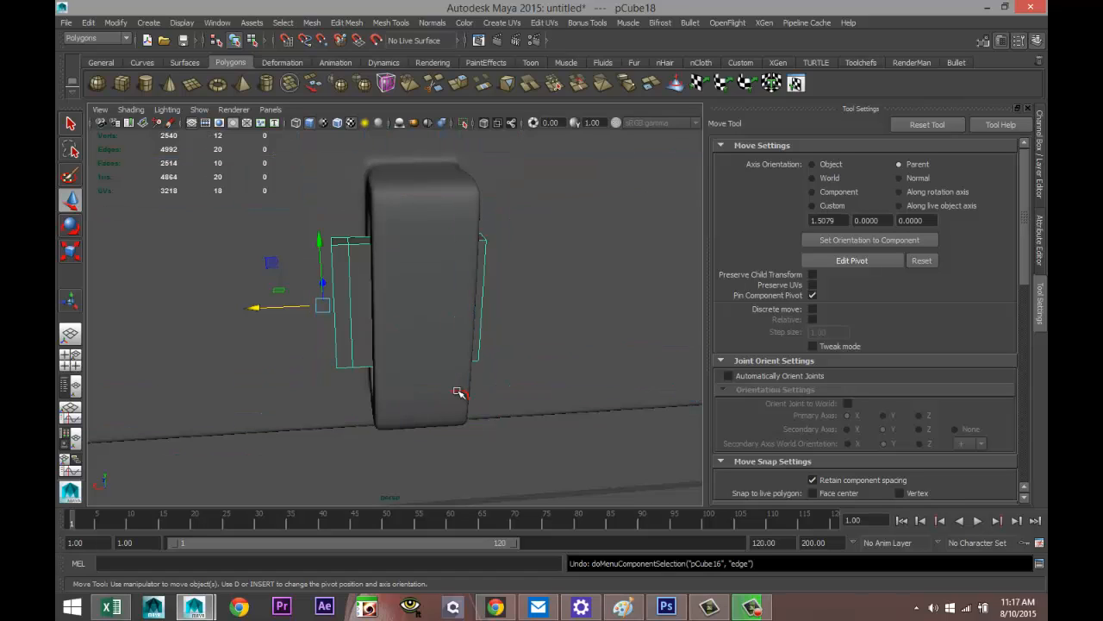
{"action": "key", "text": "ctrl+z"}
{"action": "scroll", "coordinate": [481, 393], "scroll_direction": "down", "scroll_amount": 5}
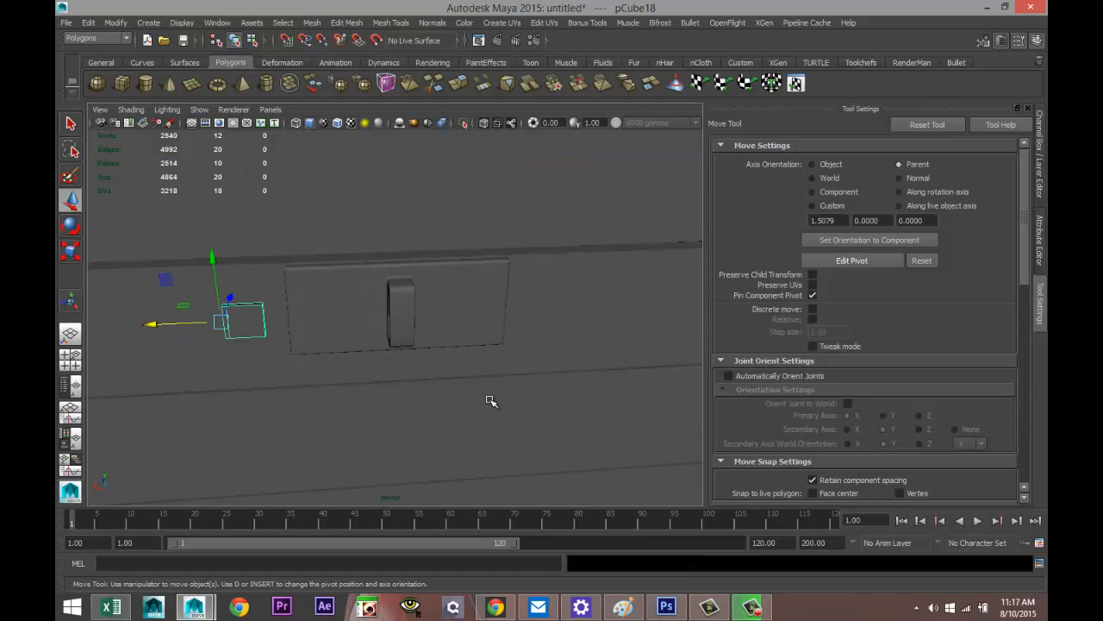
{"action": "key", "text": "ctrl+z"}
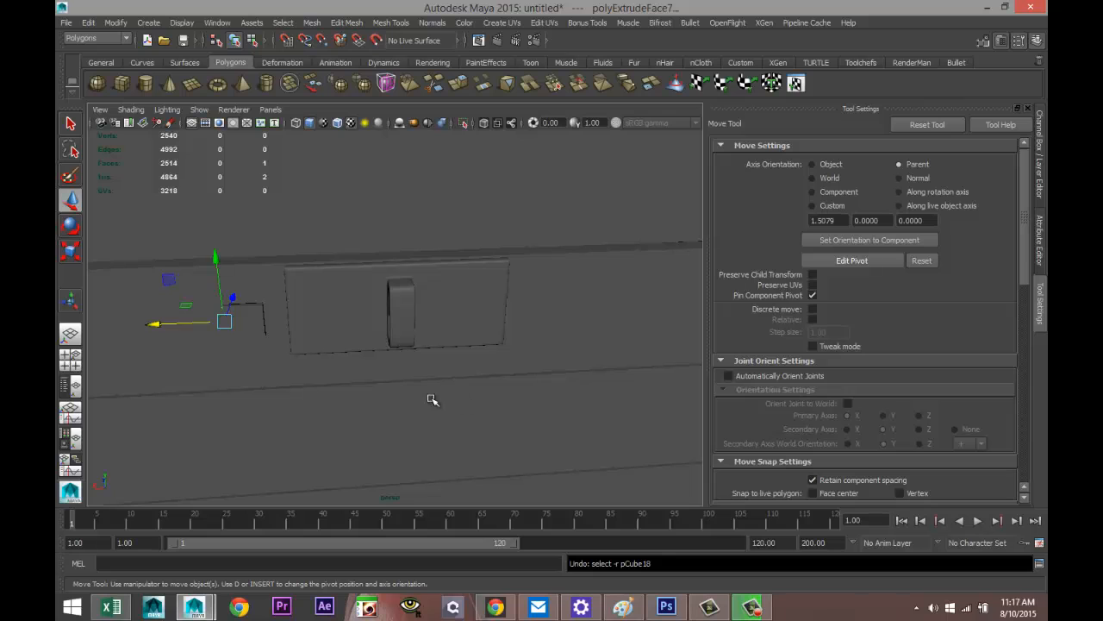
{"action": "left_click", "coordinate": [265, 319]}
{"action": "middle_click_drag", "start_coordinate": [340, 377], "coordinate": [522, 376], "text": "alt"}
{"action": "scroll", "coordinate": [443, 355], "scroll_direction": "up", "scroll_amount": 5}
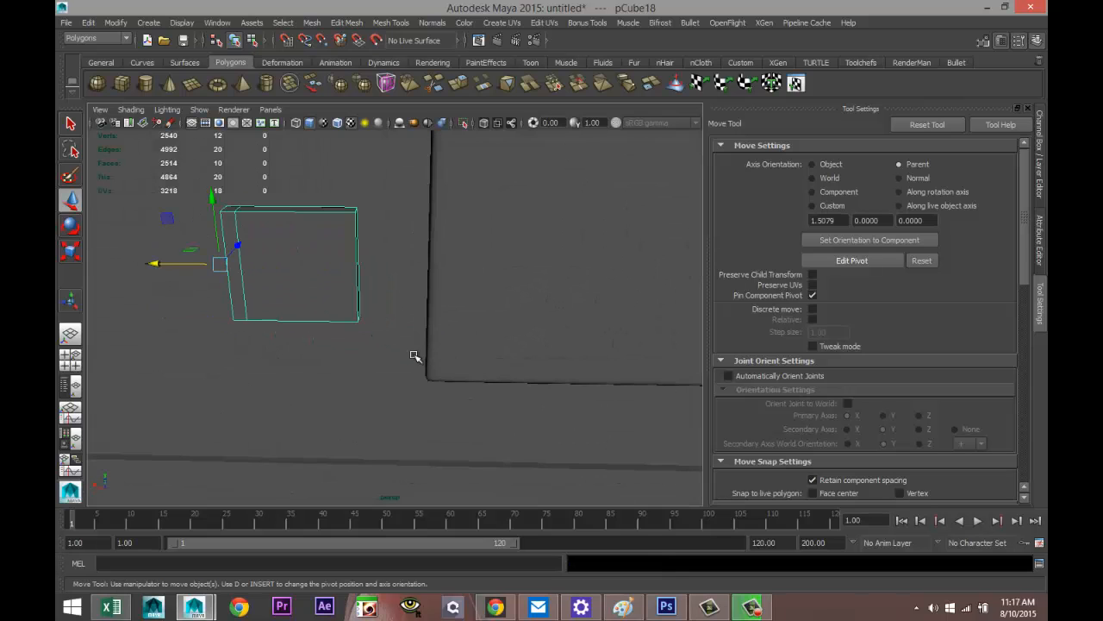
{"action": "key", "text": "ctrl+z"}
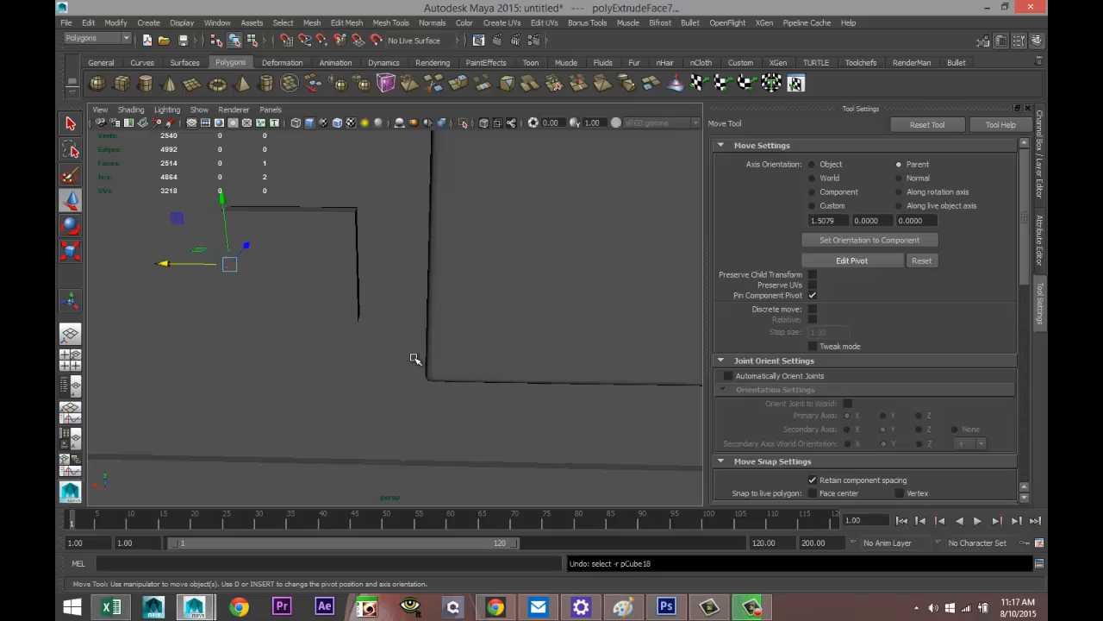
{"action": "left_click", "coordinate": [330, 252]}
{"action": "key", "text": "ctrl+z"}
{"action": "key", "text": "ctrl+z"}
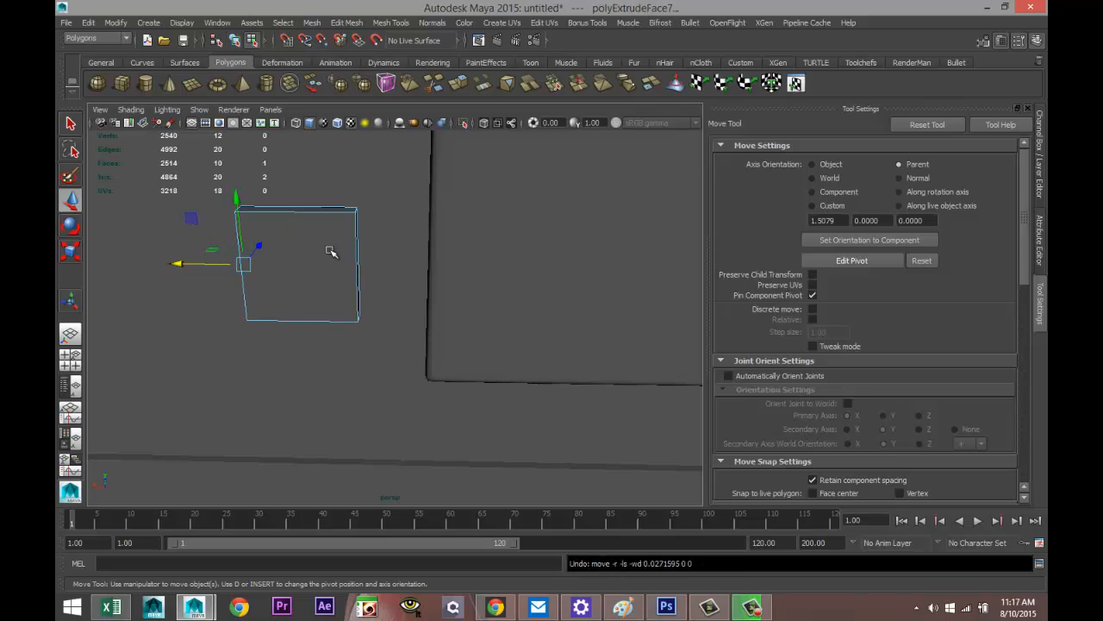
Step: Extrude the bar's end face nearest the plate and pull it slightly outward along X
{"action": "left_click_drag", "start_coordinate": [339, 278], "coordinate": [359, 270], "text": "alt"}
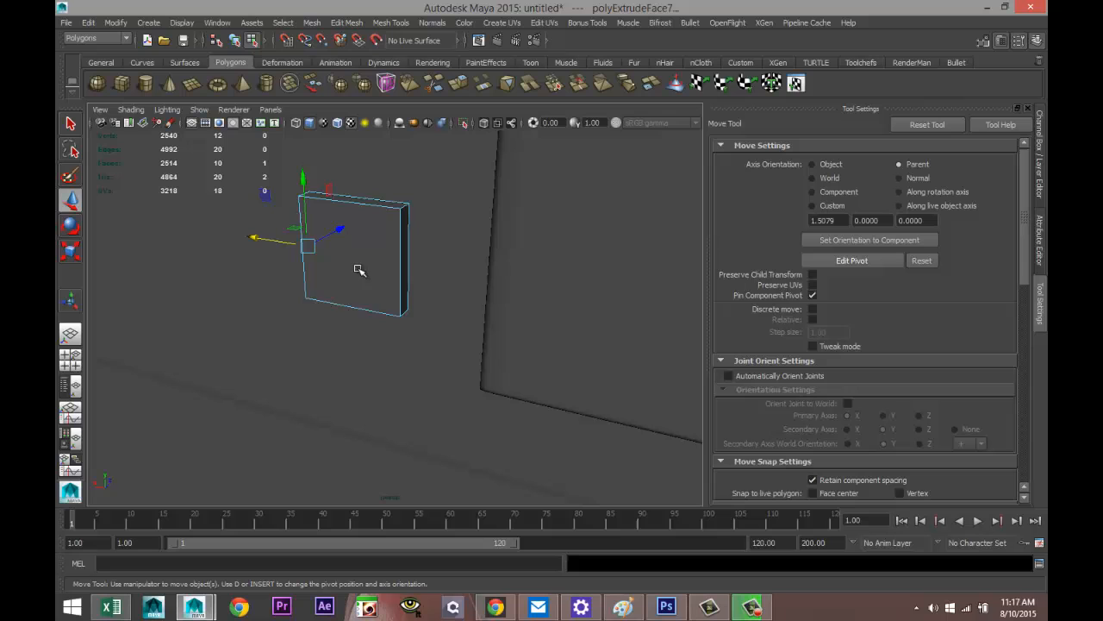
{"action": "right_click", "coordinate": [404, 253]}
{"action": "right_click_drag", "start_coordinate": [404, 253], "coordinate": [404, 289]}
{"action": "left_click", "coordinate": [397, 263]}
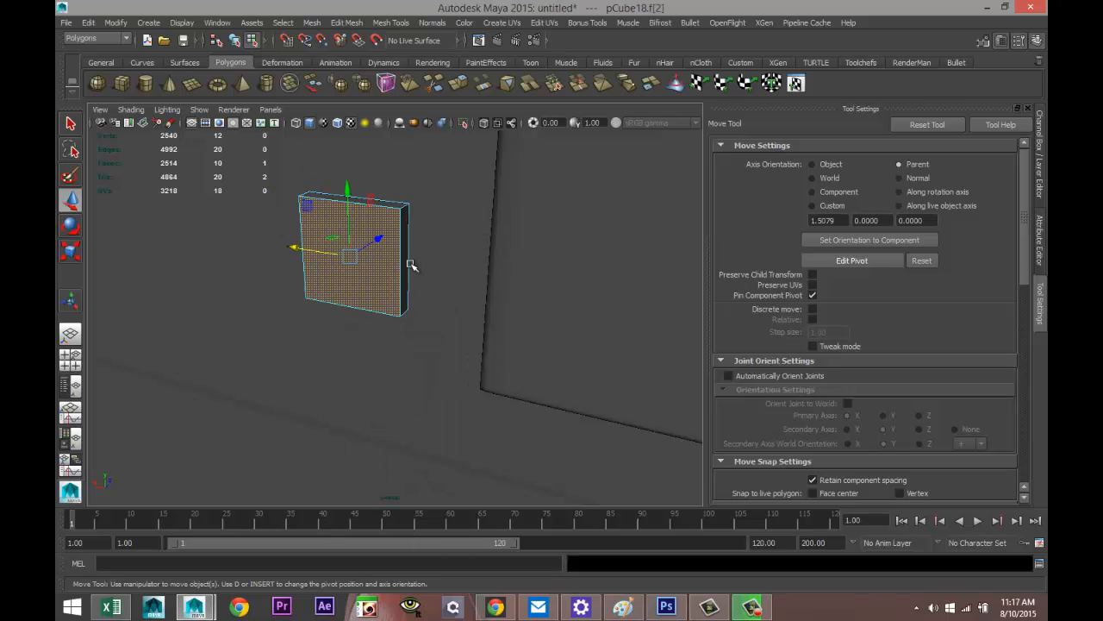
{"action": "left_click", "coordinate": [405, 269]}
{"action": "left_click", "coordinate": [390, 23]}
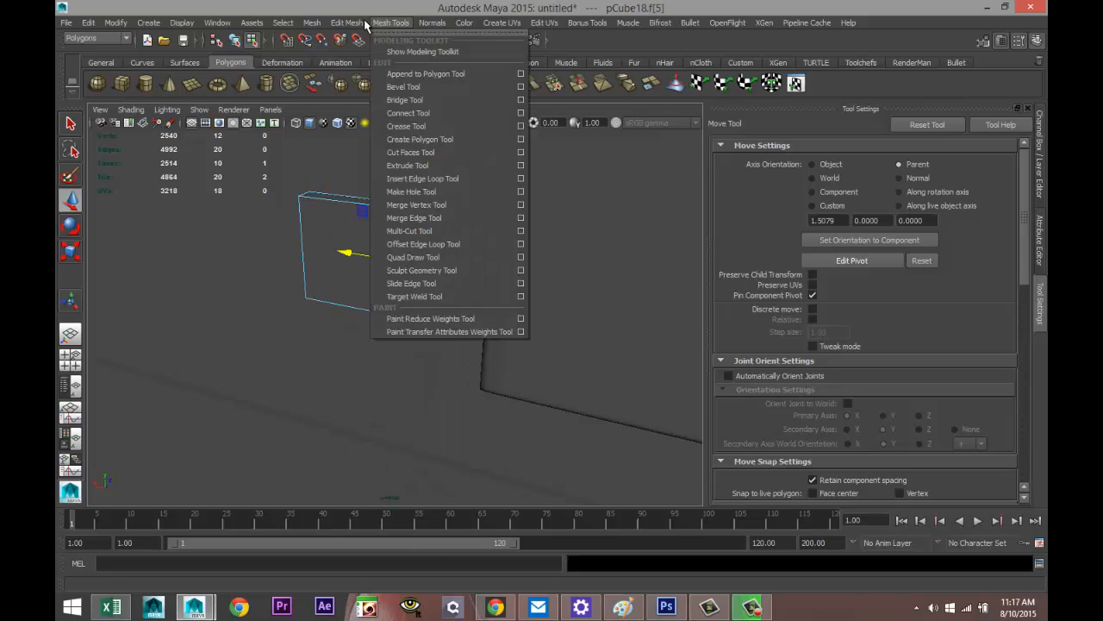
{"action": "mouse_move", "coordinate": [347, 22]}
{"action": "left_click", "coordinate": [387, 371]}
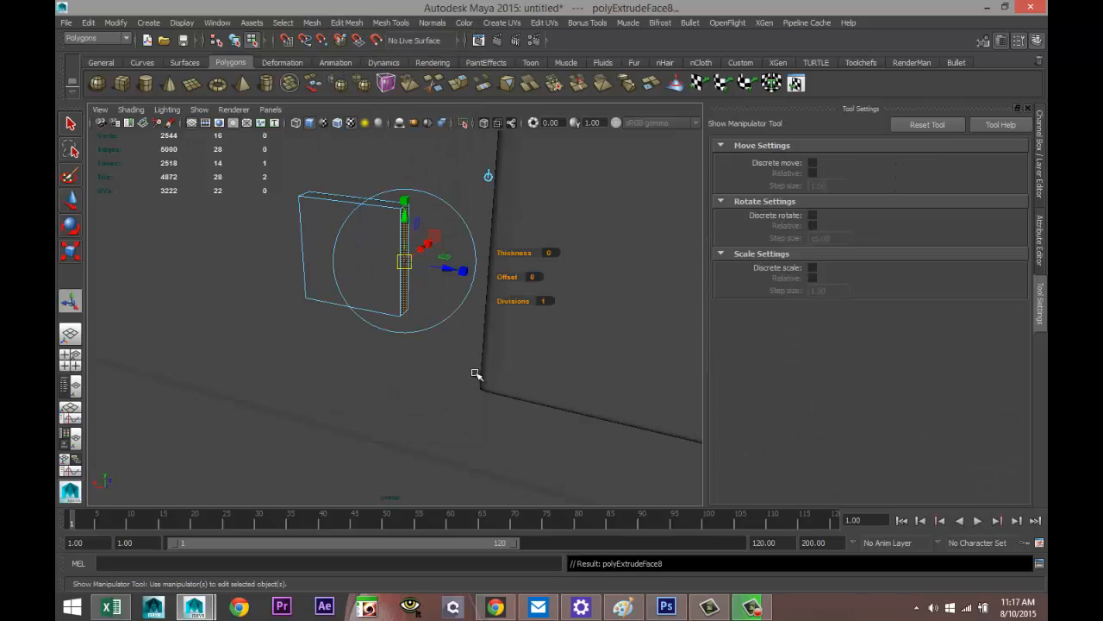
{"action": "key", "text": "w"}
{"action": "left_click_drag", "start_coordinate": [352, 253], "coordinate": [367, 257]}
Step: Return to whole-object selection and slide the bar along X until it passes through the slotted block
{"action": "right_click", "coordinate": [353, 232]}
{"action": "right_click_drag", "start_coordinate": [363, 233], "coordinate": [414, 215]}
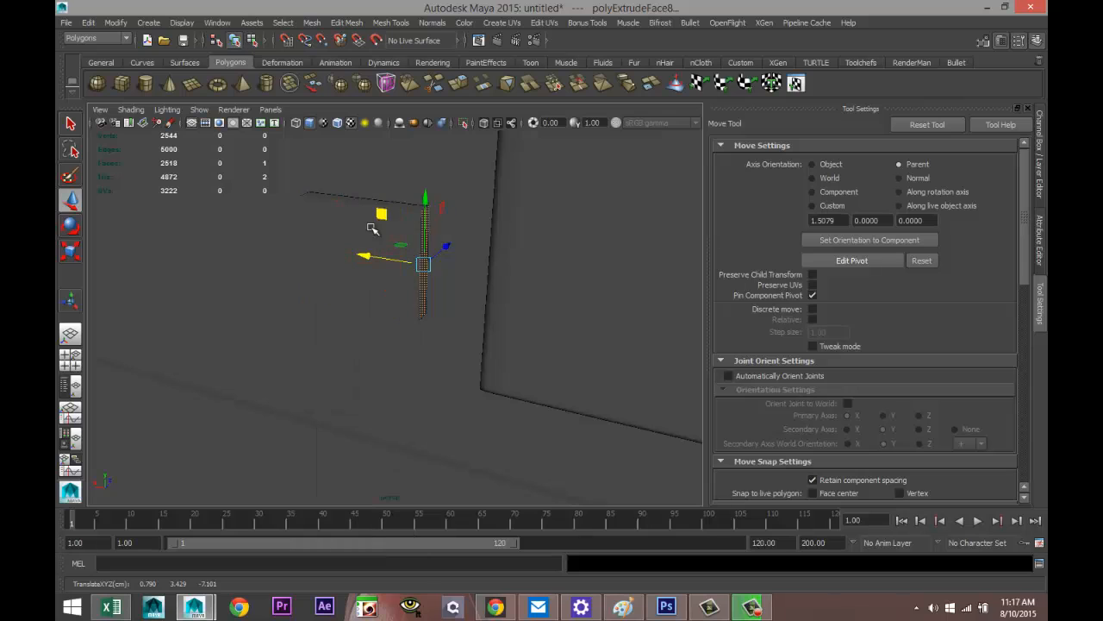
{"action": "scroll", "coordinate": [387, 356], "scroll_direction": "down", "scroll_amount": 5}
{"action": "left_click_drag", "start_coordinate": [293, 272], "coordinate": [493, 346]}
{"action": "middle_click_drag", "start_coordinate": [490, 389], "coordinate": [285, 377], "text": "alt"}
{"action": "scroll", "coordinate": [428, 388], "scroll_direction": "up", "scroll_amount": 5}
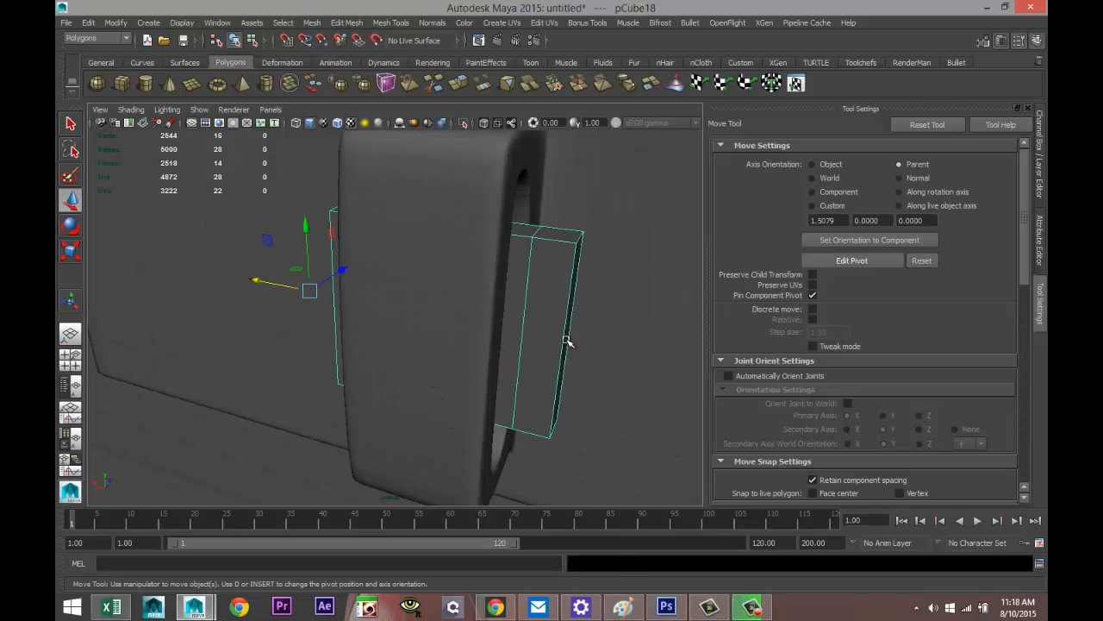
Step: Select the newly extruded end face of the bar and tilt it slightly clockwise in the front view
{"action": "right_click_drag", "start_coordinate": [567, 342], "coordinate": [566, 328]}
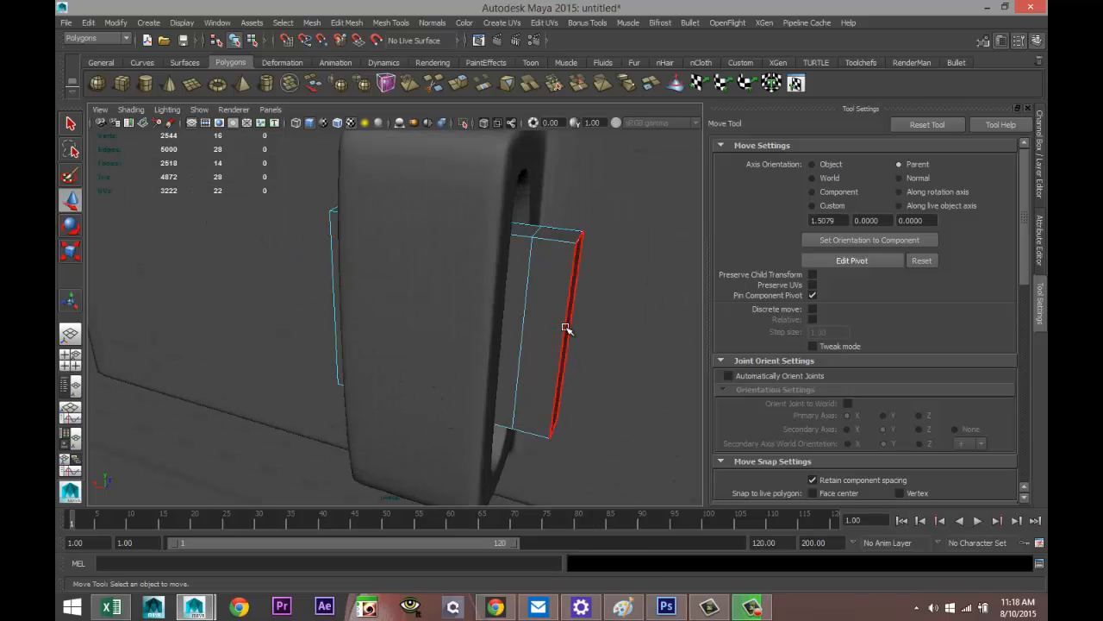
{"action": "left_click", "coordinate": [565, 327]}
{"action": "left_click", "coordinate": [69, 355]}
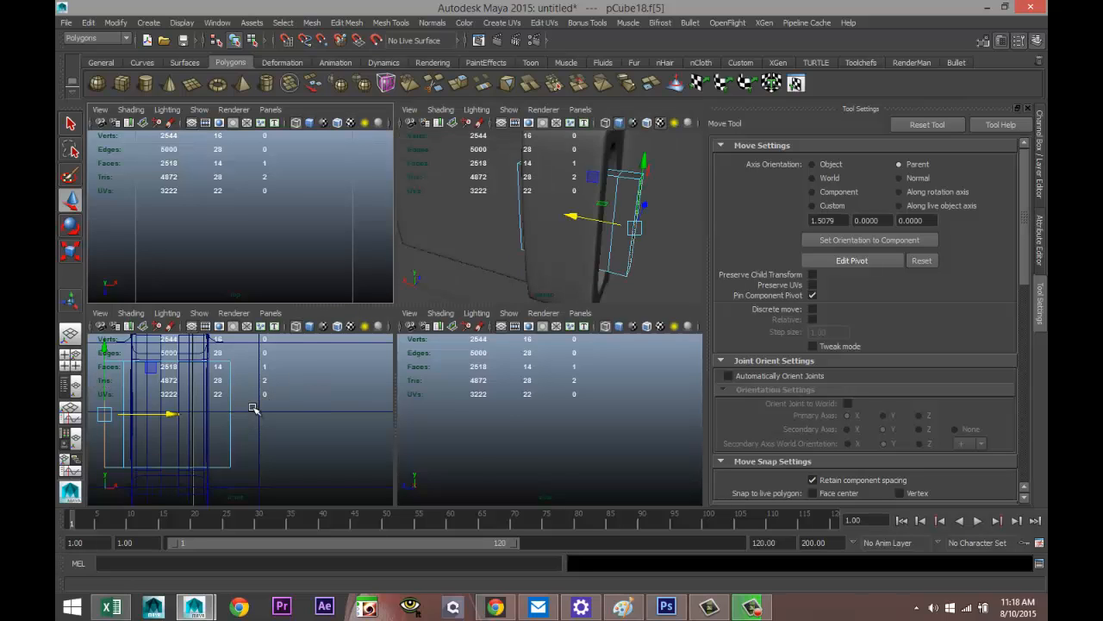
{"action": "key", "text": "space"}
{"action": "key", "text": "a"}
{"action": "middle_click_drag", "start_coordinate": [302, 396], "coordinate": [381, 410], "text": "alt"}
{"action": "scroll", "coordinate": [375, 388], "scroll_direction": "up", "scroll_amount": 5}
{"action": "middle_click_drag", "start_coordinate": [478, 396], "coordinate": [339, 392], "text": "alt"}
{"action": "scroll", "coordinate": [409, 380], "scroll_direction": "up", "scroll_amount": 5}
{"action": "middle_click_drag", "start_coordinate": [408, 422], "coordinate": [416, 340], "text": "alt"}
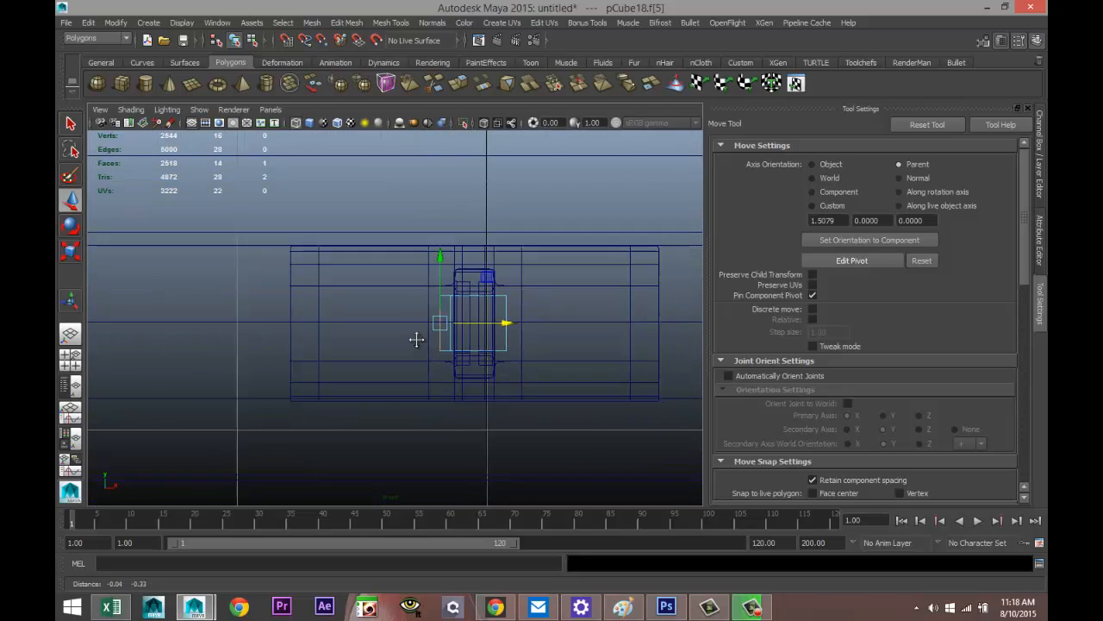
{"action": "scroll", "coordinate": [417, 340], "scroll_direction": "up", "scroll_amount": 4}
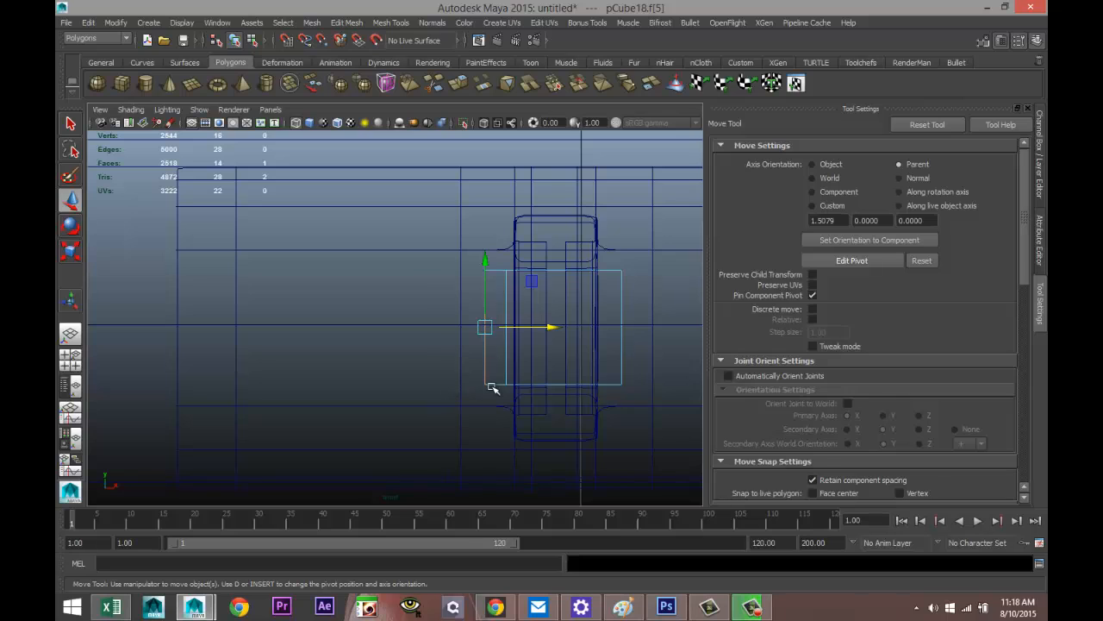
{"action": "key", "text": "e"}
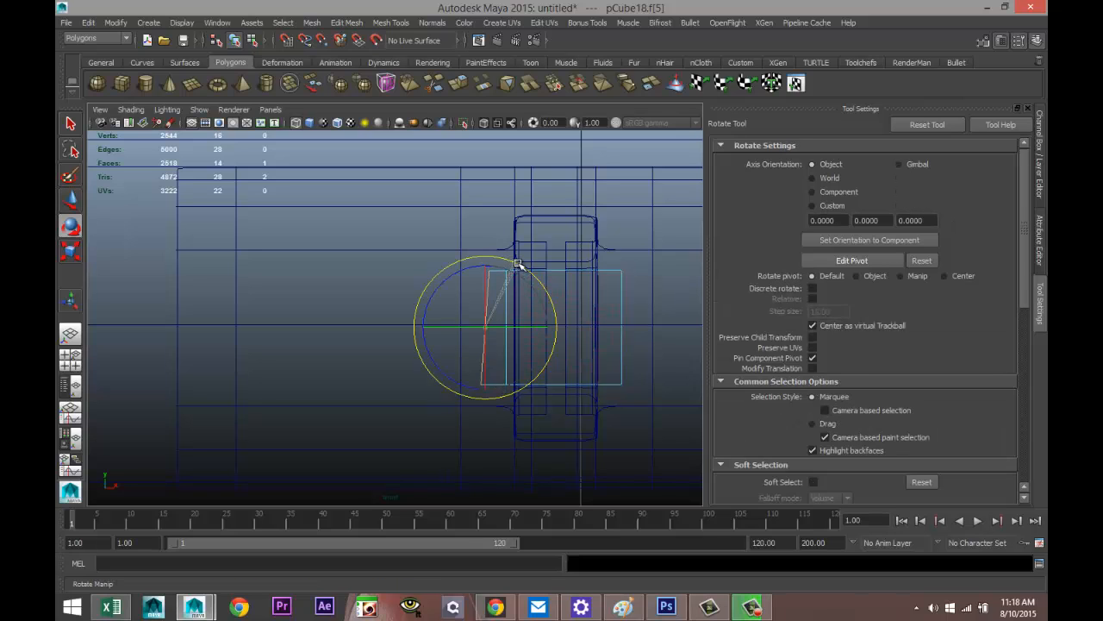
Step: Extrude the tilted end face, shift it outward and slightly up, and rotate it further clockwise to begin a curve
{"action": "key", "text": "ctrl+e"}
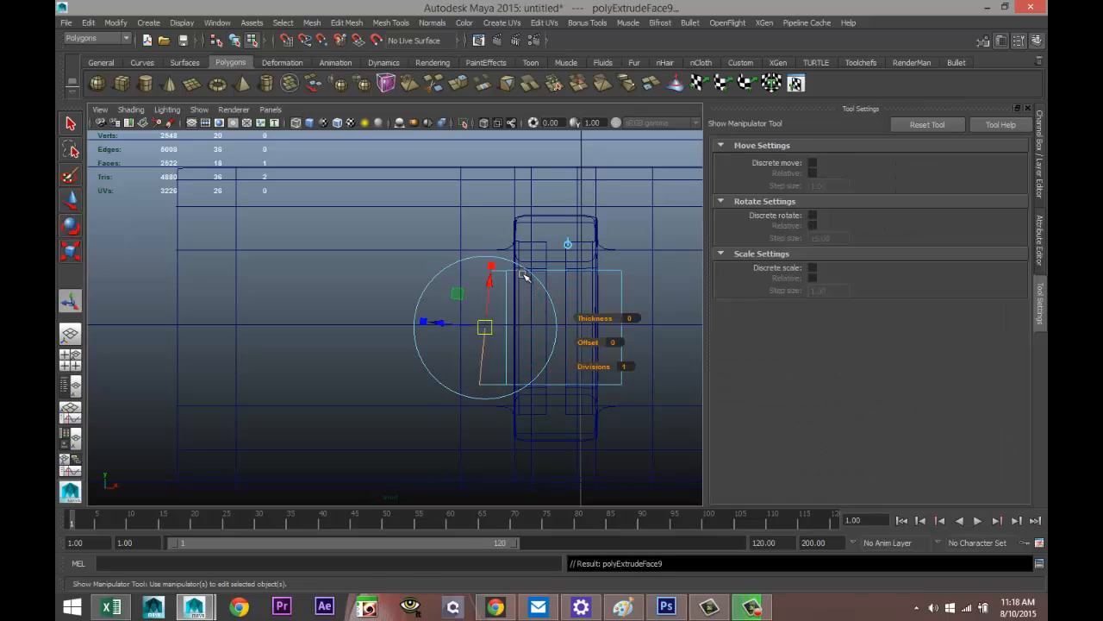
{"action": "key", "text": "w"}
{"action": "left_click_drag", "start_coordinate": [481, 330], "coordinate": [454, 305]}
{"action": "key", "text": "e"}
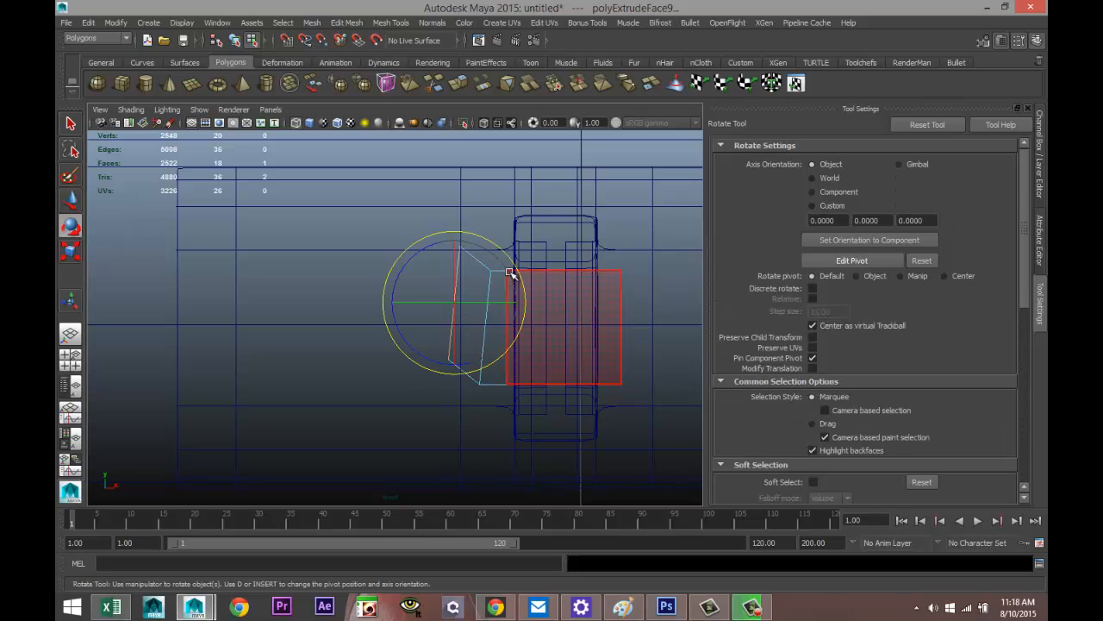
{"action": "left_click_drag", "start_coordinate": [511, 265], "coordinate": [514, 279]}
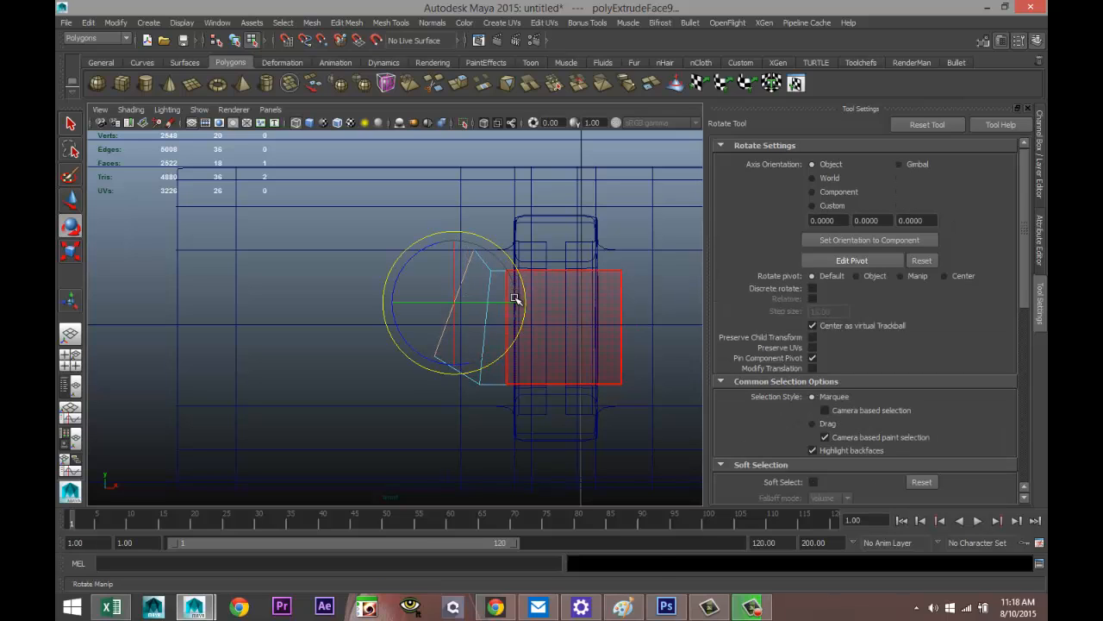
Step: Extrude a second curve segment, move it up and slightly outward, and rotate its end face to roughly a 45° slant
{"action": "key", "text": "ctrl+e"}
{"action": "key", "text": "w"}
{"action": "left_click_drag", "start_coordinate": [454, 300], "coordinate": [438, 256]}
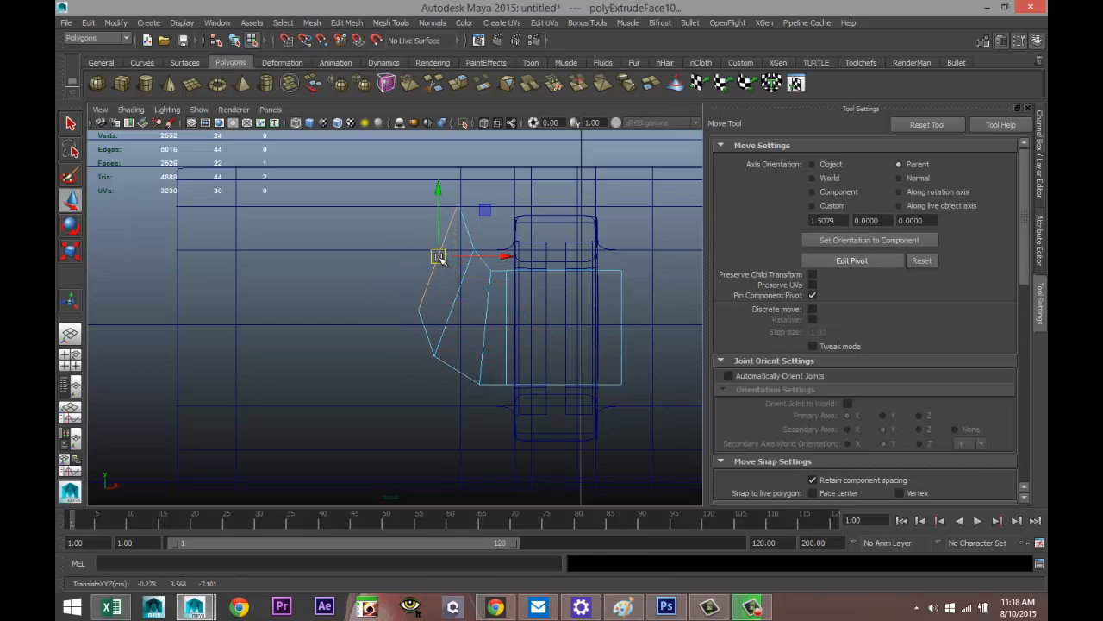
{"action": "key", "text": "e"}
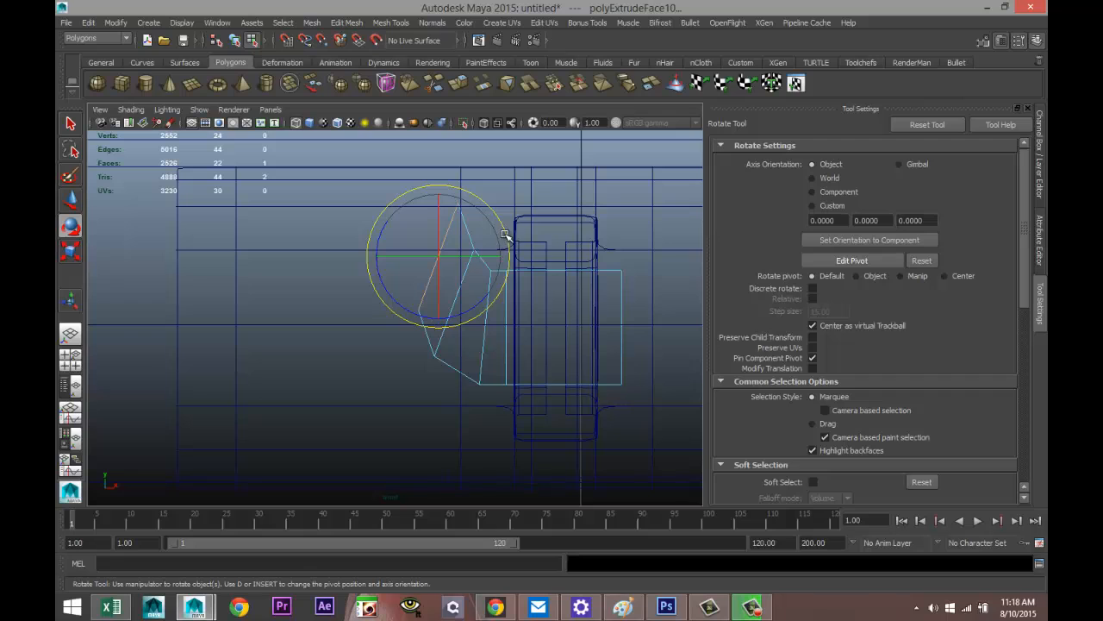
{"action": "left_click_drag", "start_coordinate": [506, 235], "coordinate": [505, 272]}
Step: Extrude a third curve segment straight up and rotate its end face clockwise until it is nearly horizontal
{"action": "key", "text": "ctrl+e"}
{"action": "key", "text": "w"}
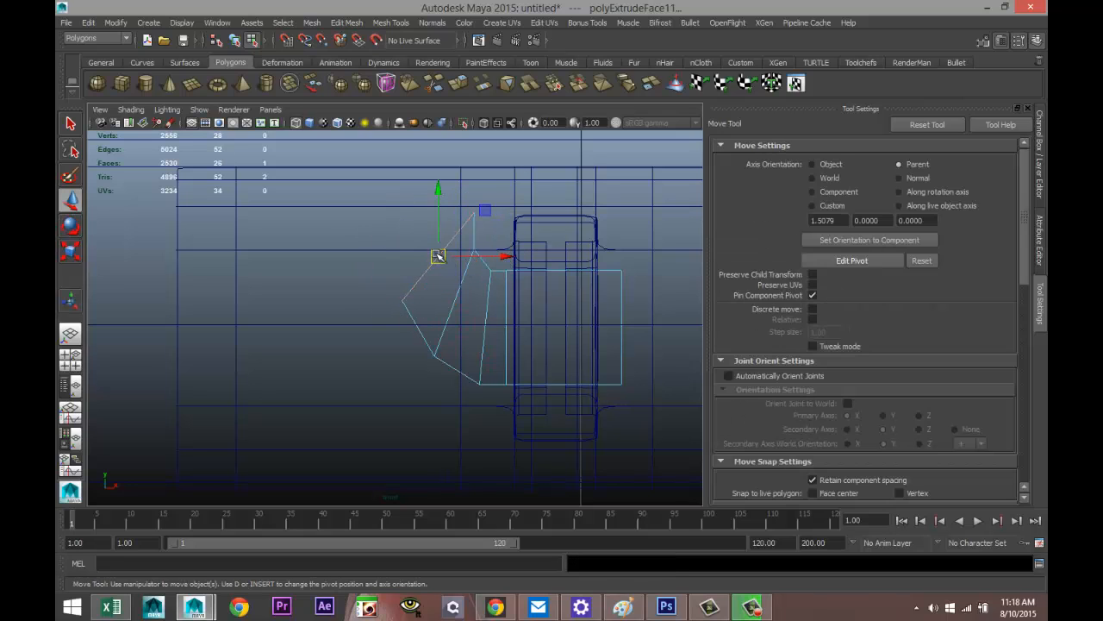
{"action": "left_click_drag", "start_coordinate": [438, 256], "coordinate": [438, 200]}
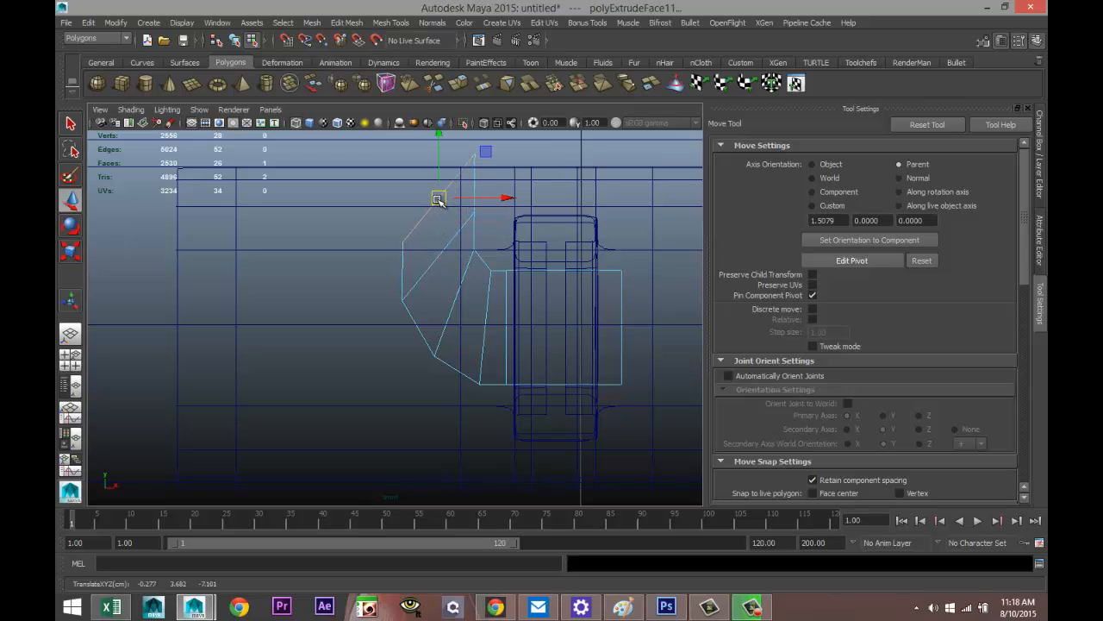
{"action": "key", "text": "e"}
{"action": "left_click_drag", "start_coordinate": [512, 216], "coordinate": [487, 236]}
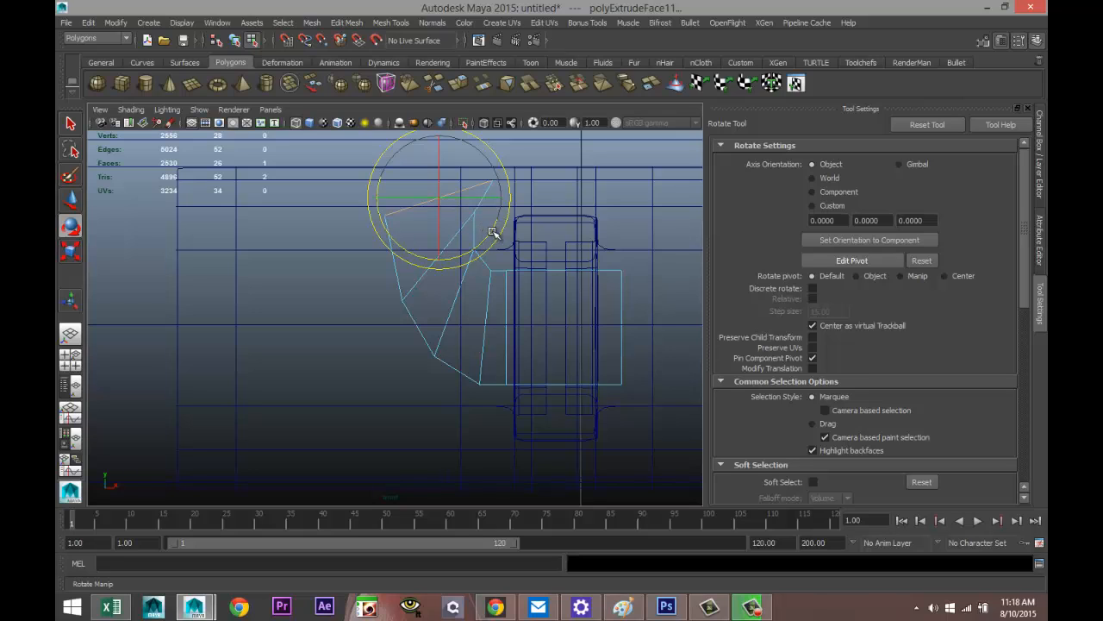
Step: Extrude a fourth segment up and back toward the block's side, and rotate its end face until it is level
{"action": "key", "text": "ctrl+e"}
{"action": "key", "text": "w"}
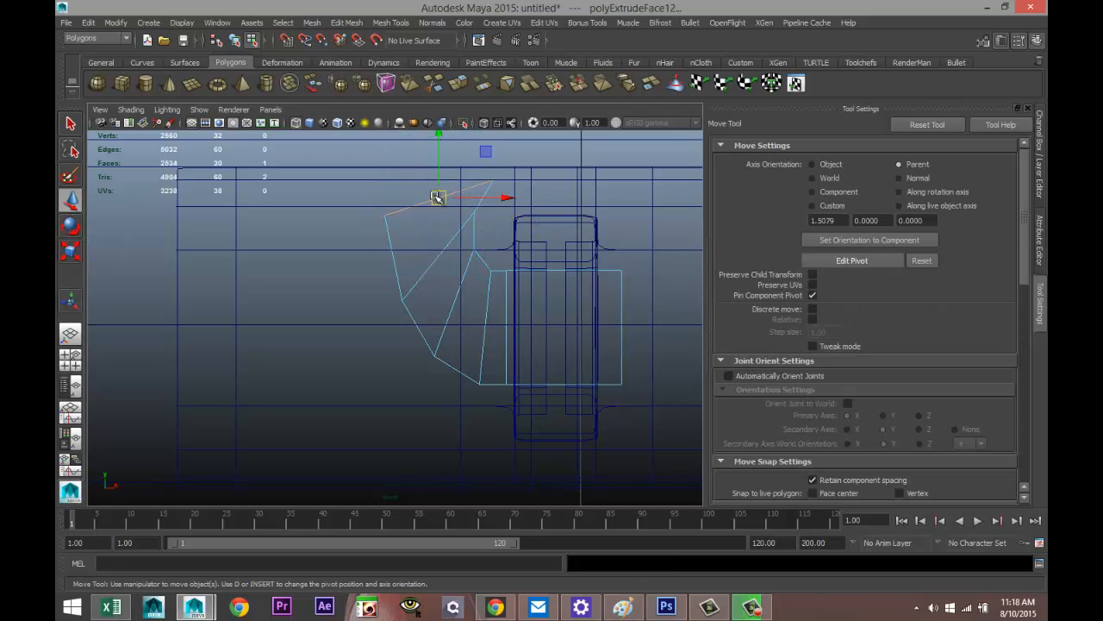
{"action": "left_click_drag", "start_coordinate": [438, 197], "coordinate": [459, 152]}
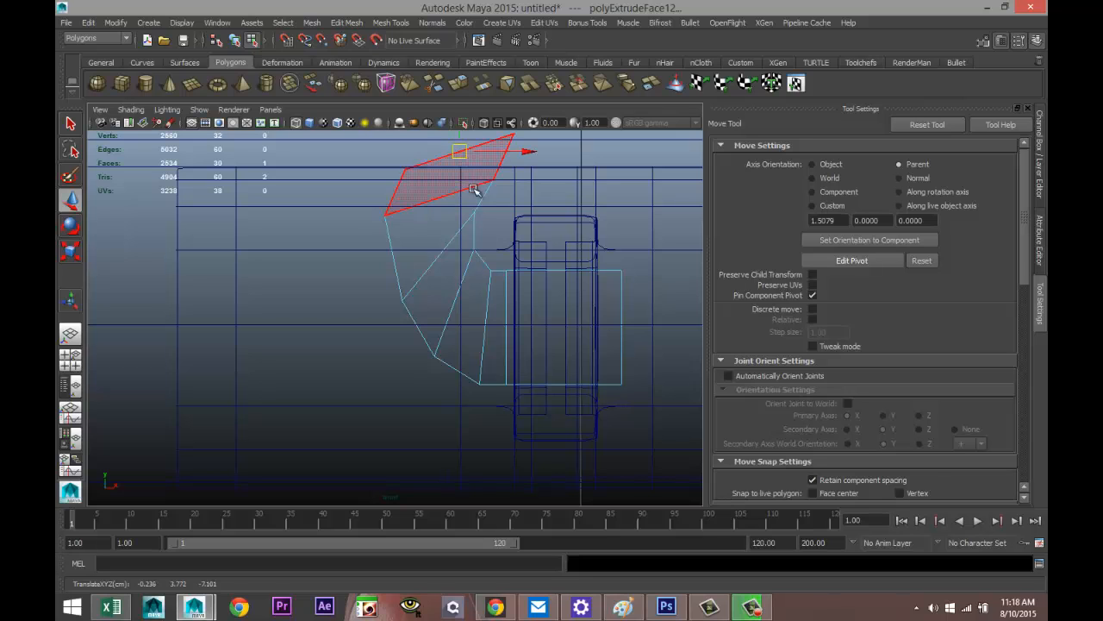
{"action": "key", "text": "e"}
{"action": "scroll", "coordinate": [502, 200], "scroll_direction": "down", "scroll_amount": 8}
{"action": "left_click_drag", "start_coordinate": [463, 268], "coordinate": [463, 303]}
{"action": "scroll", "coordinate": [464, 300], "scroll_direction": "up", "scroll_amount": 5}
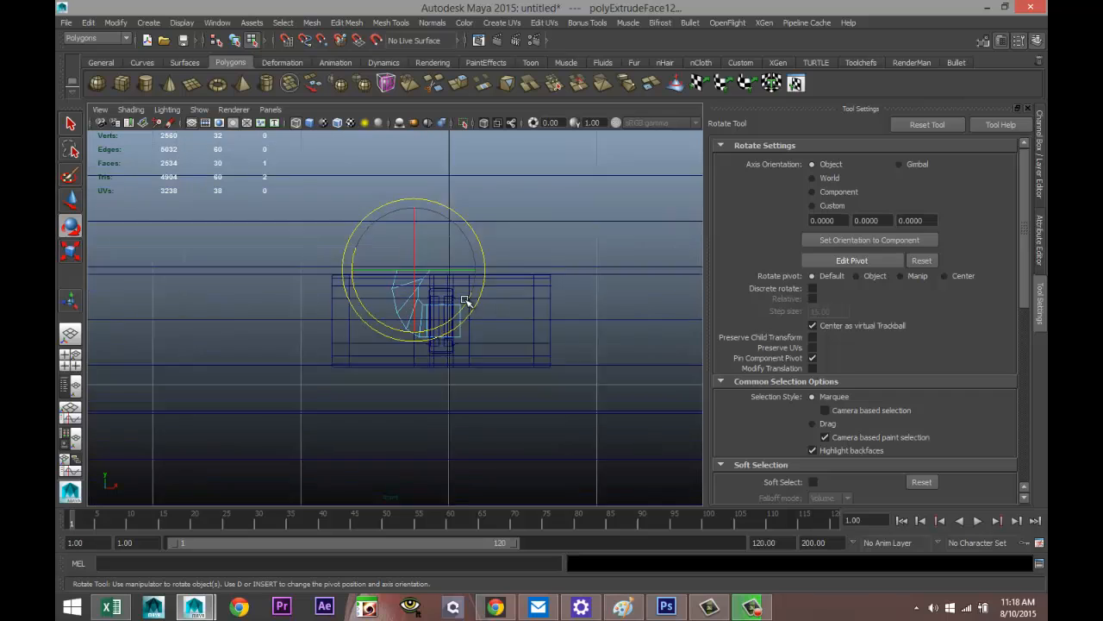
Step: Extrude a fifth segment up and inward above the plate's upper edge, and tilt its end face slightly down toward the block
{"action": "key", "text": "ctrl+e"}
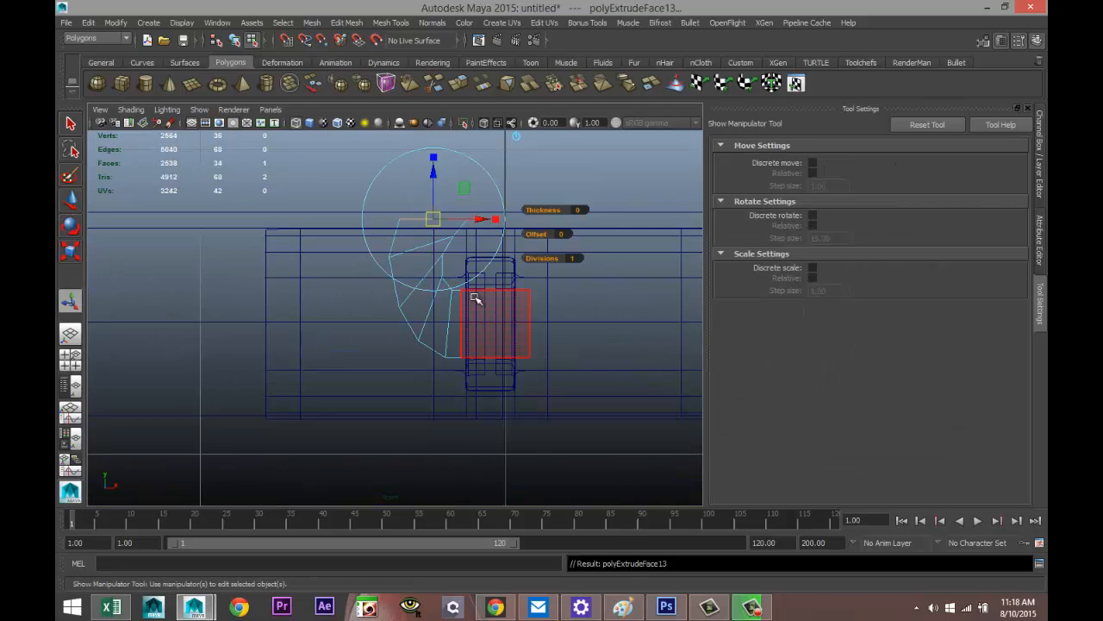
{"action": "key", "text": "w"}
{"action": "left_click_drag", "start_coordinate": [433, 216], "coordinate": [454, 196]}
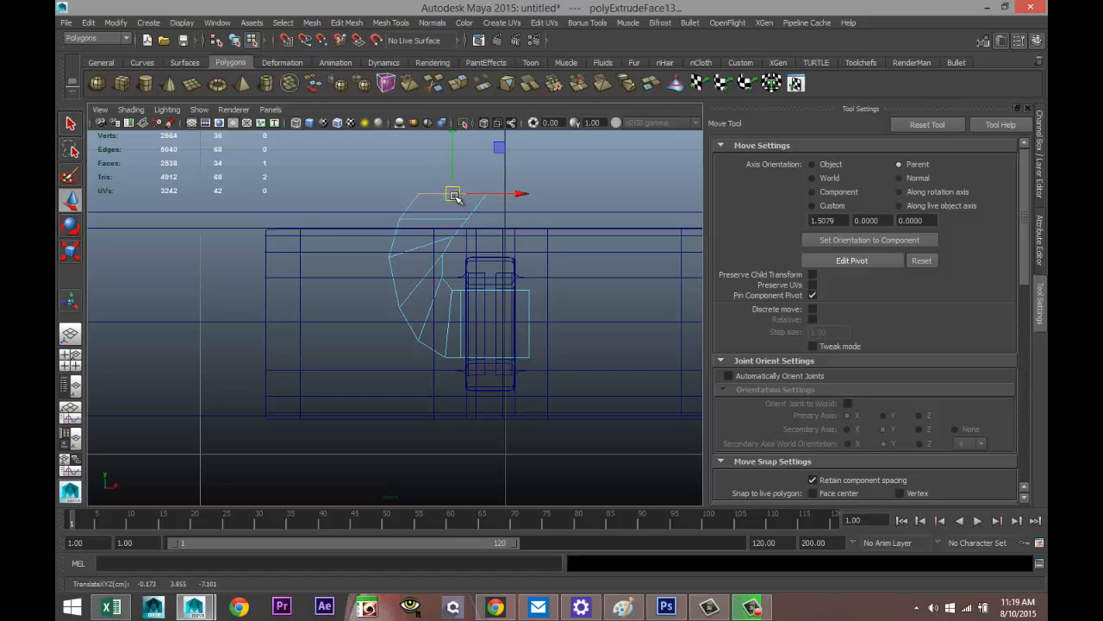
{"action": "key", "text": "e"}
{"action": "left_click_drag", "start_coordinate": [522, 217], "coordinate": [516, 224]}
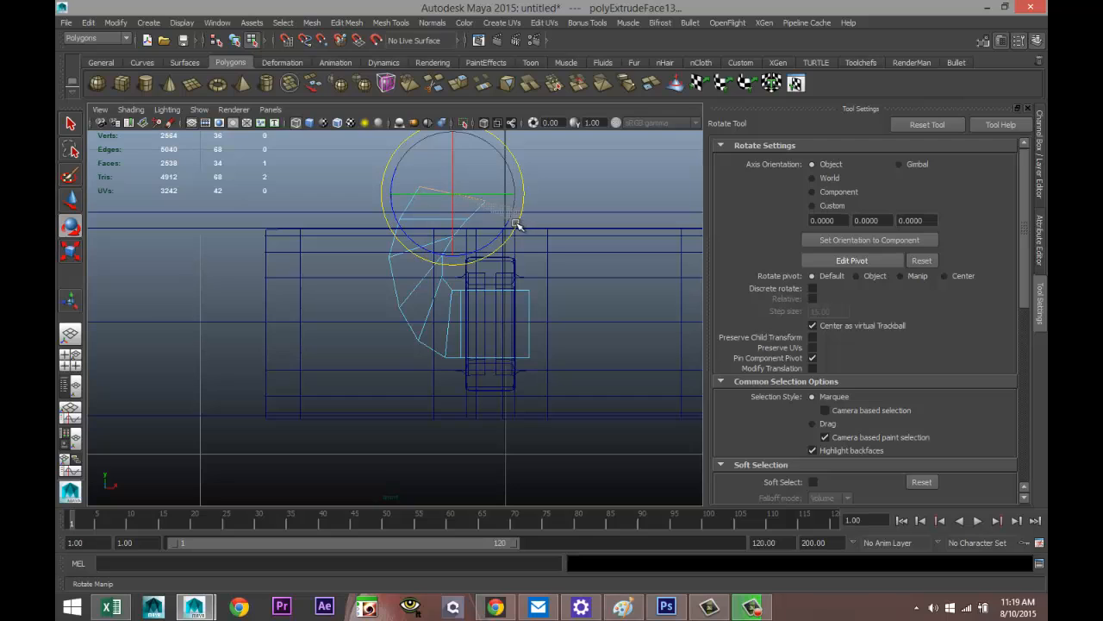
Step: Extrude a sixth curve segment and move its end face up and inward above the plate's block
{"action": "key", "text": "ctrl+e"}
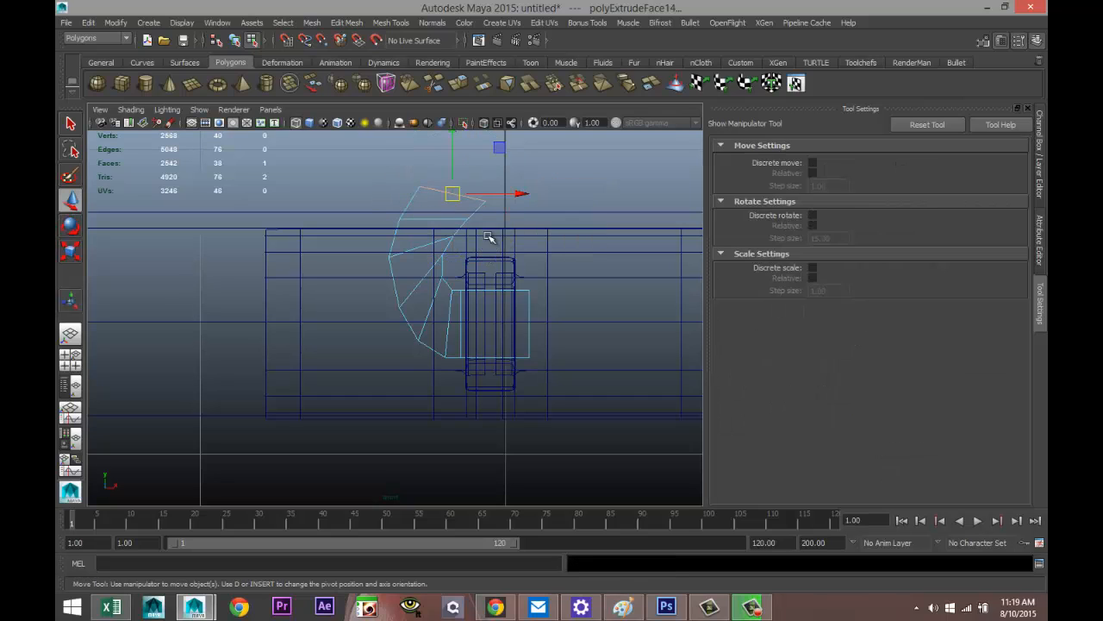
{"action": "key", "text": "w"}
{"action": "left_click_drag", "start_coordinate": [452, 192], "coordinate": [486, 169]}
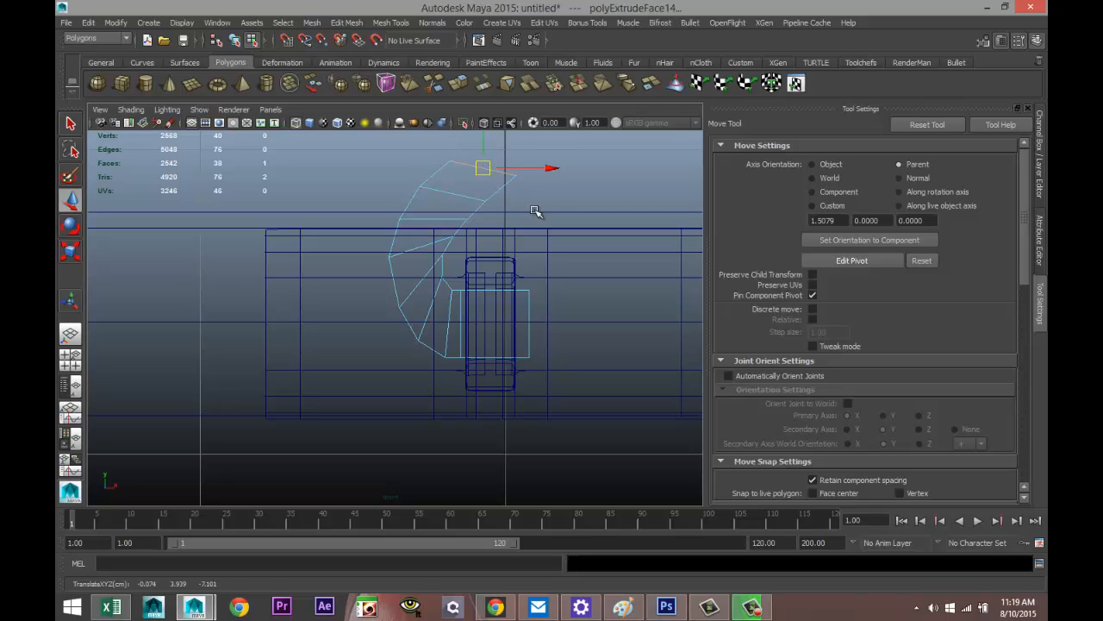
{"action": "key", "text": "e"}
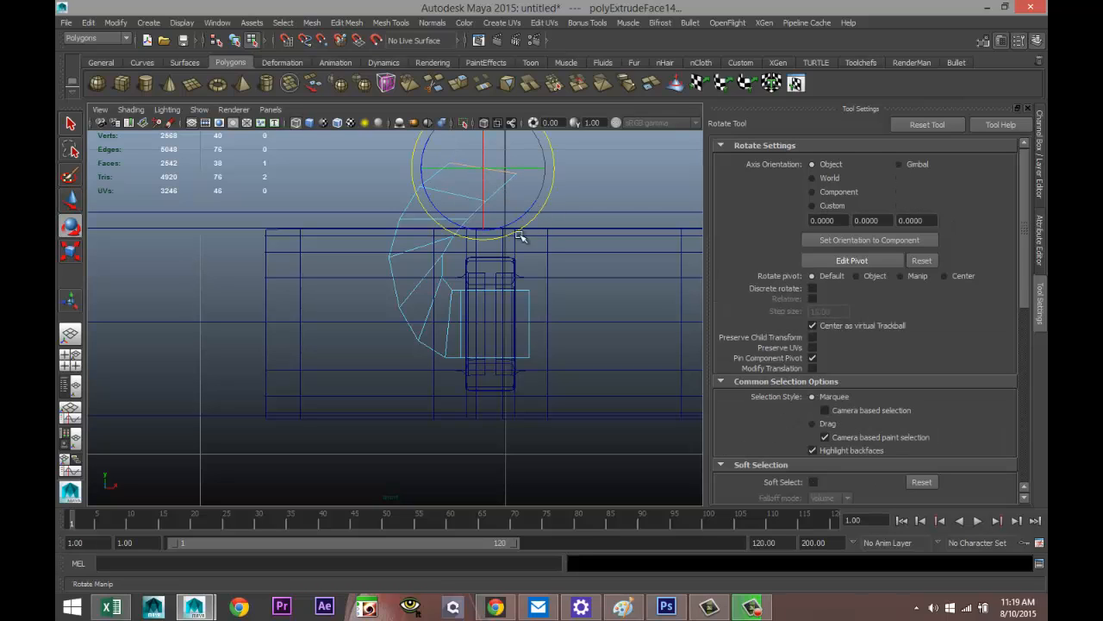
Step: Extrude a short seventh curve segment up to the vertical centre line and rotate its end face until it is level
{"action": "key", "text": "ctrl+e"}
{"action": "key", "text": "w"}
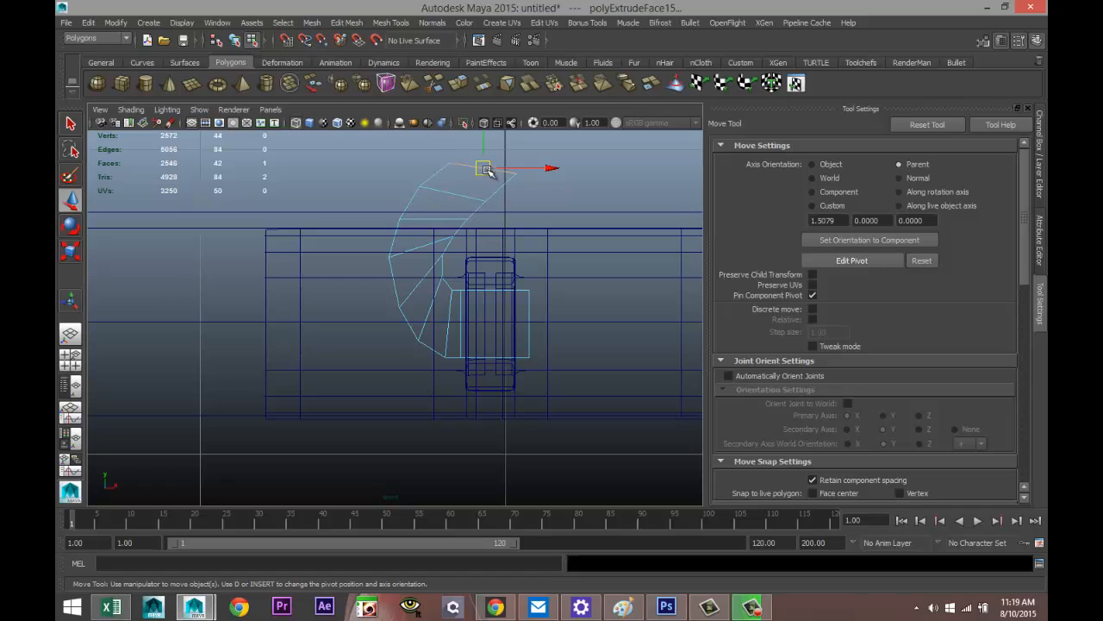
{"action": "left_click_drag", "start_coordinate": [486, 170], "coordinate": [507, 157]}
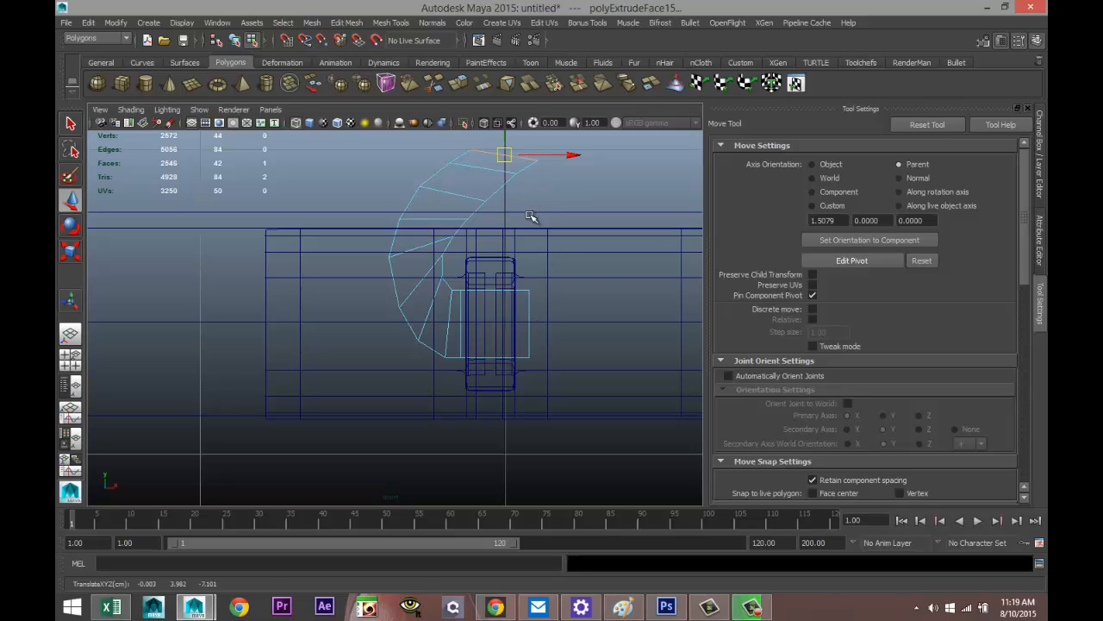
{"action": "key", "text": "e"}
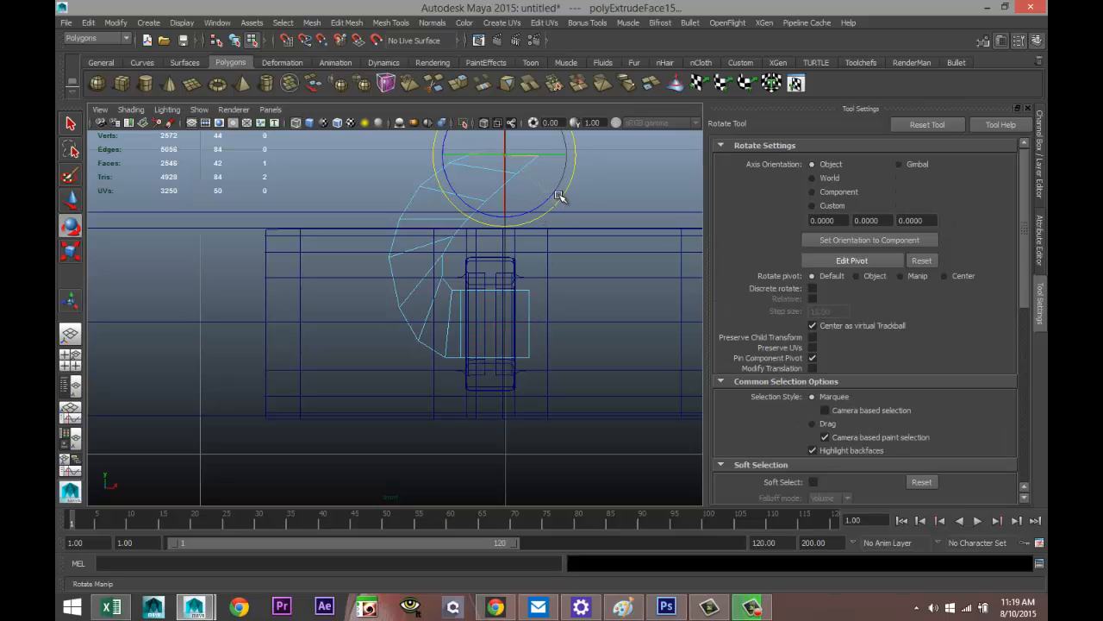
{"action": "scroll", "coordinate": [536, 234], "scroll_direction": "down", "scroll_amount": 5}
{"action": "scroll", "coordinate": [522, 253], "scroll_direction": "up", "scroll_amount": 3}
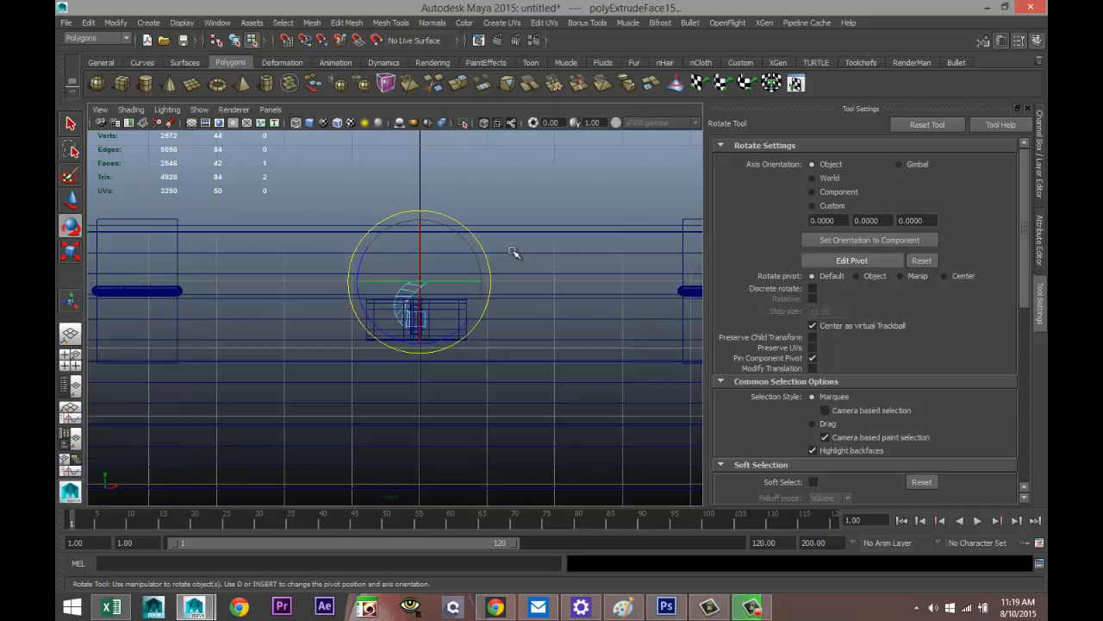
Step: Extrude two more segments straight up from the level end face to form the latch's vertical arm
{"action": "key", "text": "ctrl+e"}
{"action": "key", "text": "w"}
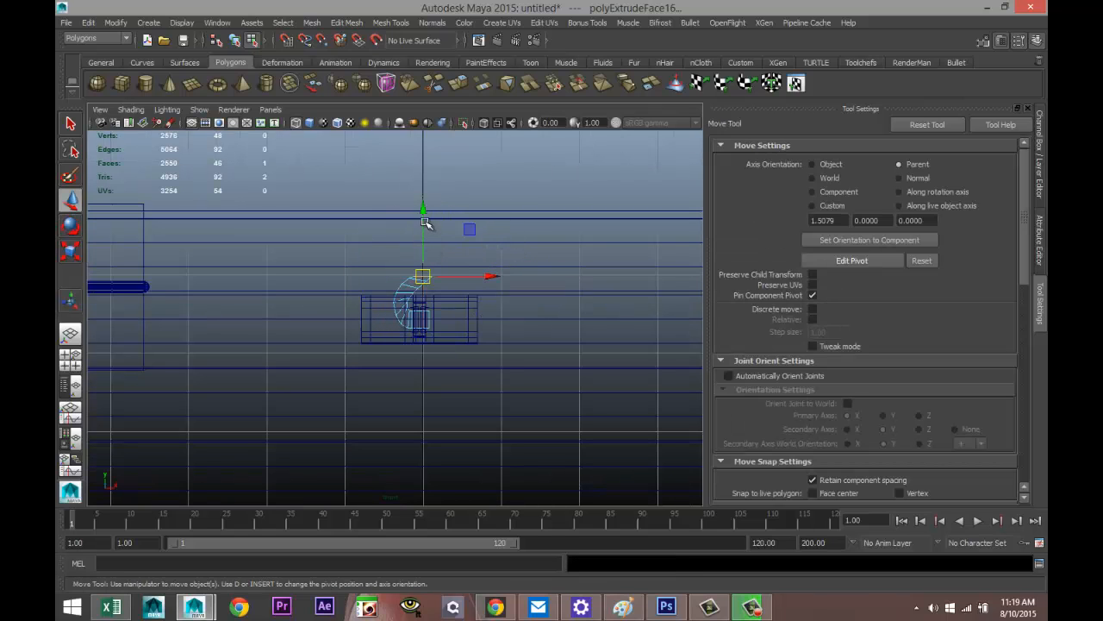
{"action": "left_click_drag", "start_coordinate": [425, 222], "coordinate": [424, 206]}
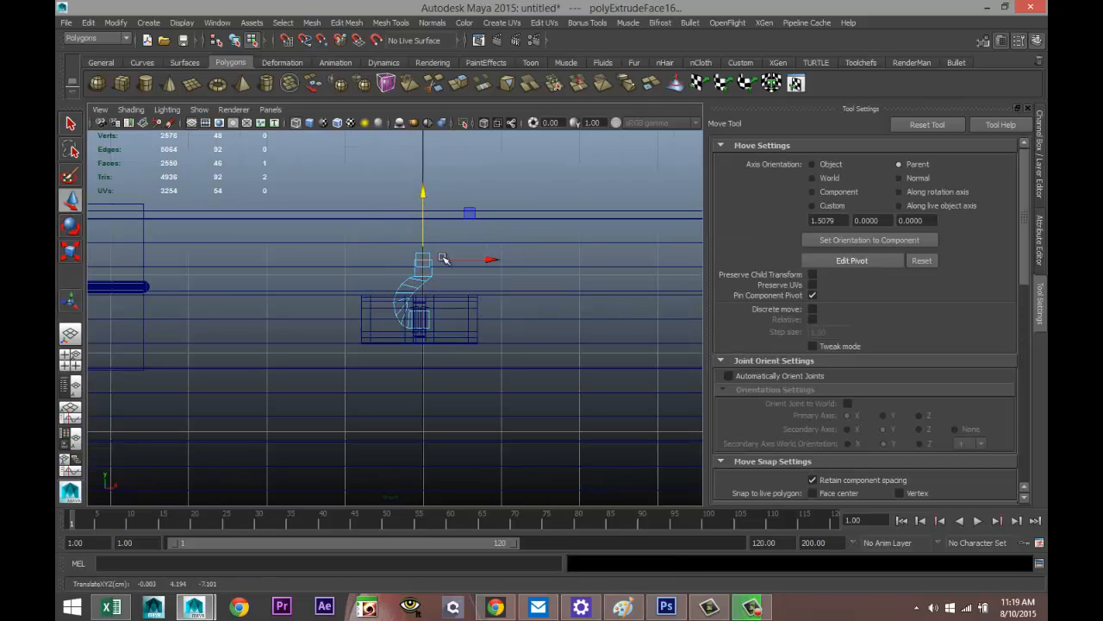
{"action": "scroll", "coordinate": [472, 325], "scroll_direction": "up", "scroll_amount": 2}
{"action": "scroll", "coordinate": [473, 324], "scroll_direction": "down", "scroll_amount": 5}
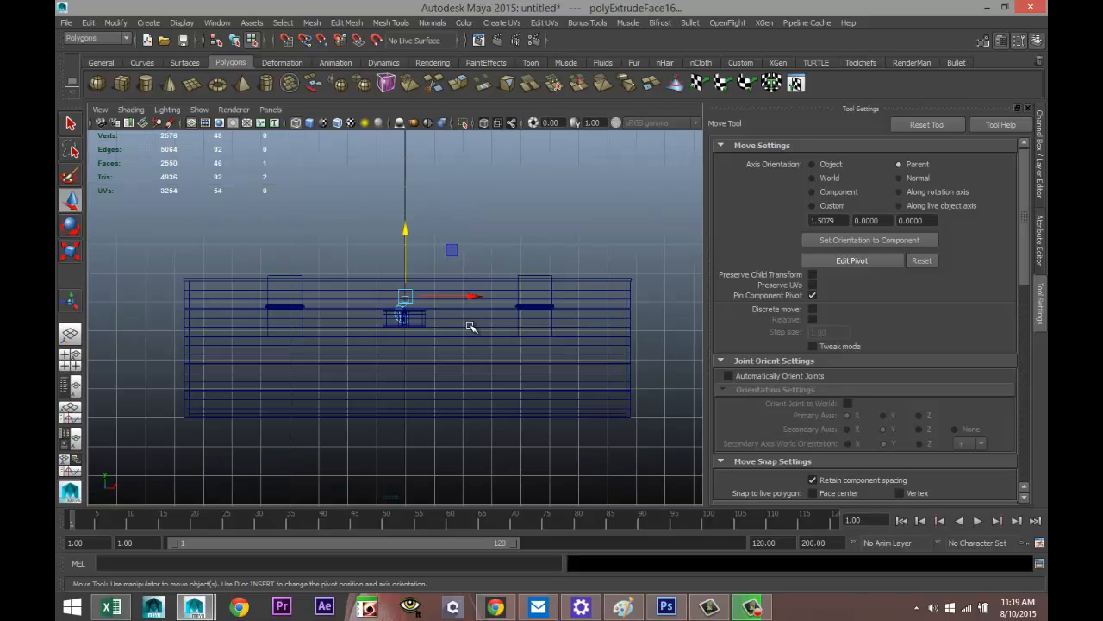
{"action": "key", "text": "ctrl+e"}
{"action": "left_click_drag", "start_coordinate": [408, 229], "coordinate": [408, 226]}
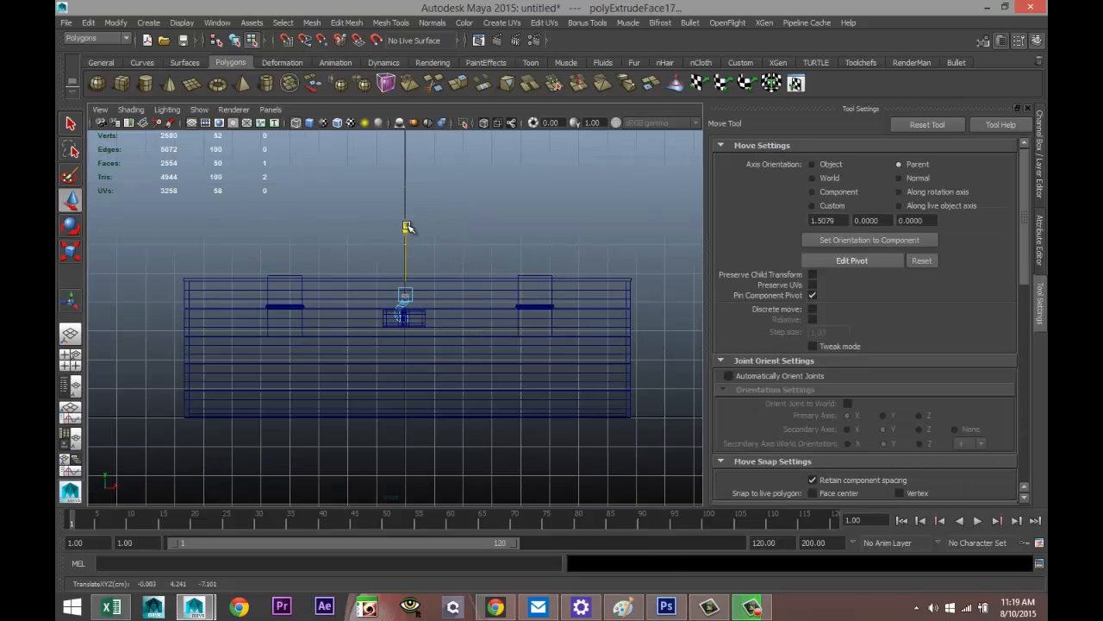
{"action": "scroll", "coordinate": [438, 318], "scroll_direction": "up", "scroll_amount": 10}
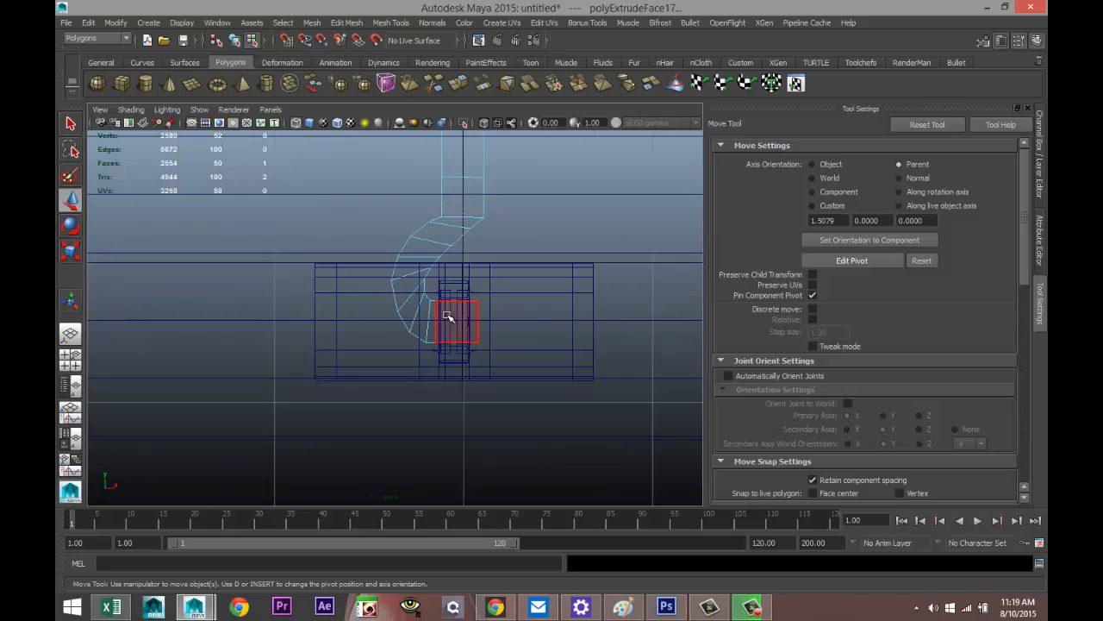
Step: Switch to vertex editing, reposition the upper curve's vertex pairs for a smoother bend, and level the pair at the base of the vertical arm
{"action": "middle_click_drag", "start_coordinate": [488, 320], "coordinate": [448, 340], "text": "alt"}
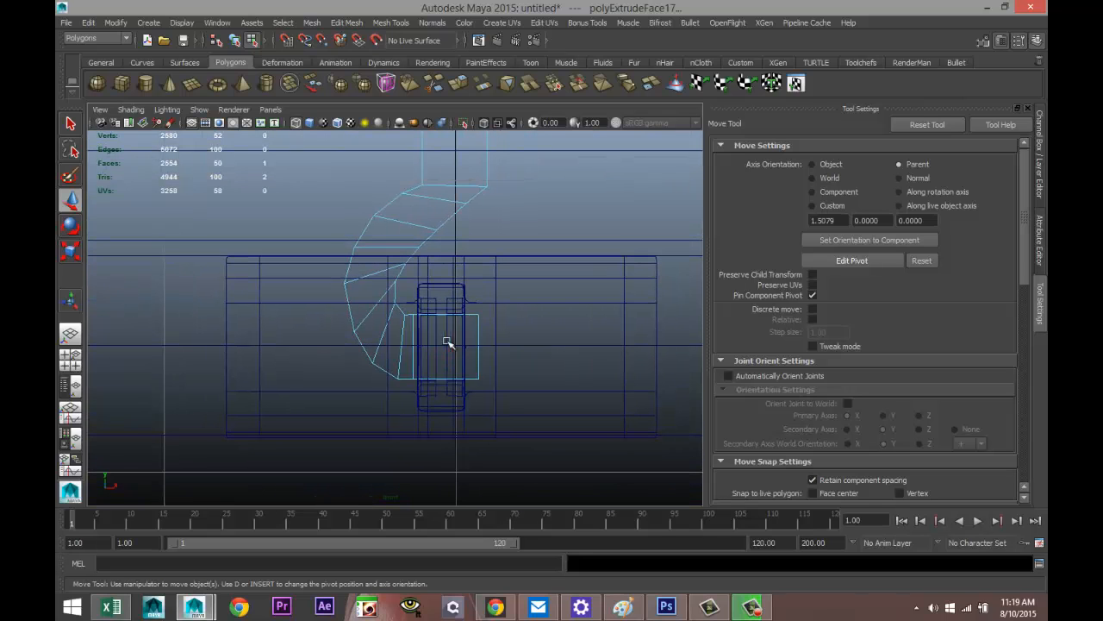
{"action": "right_click_drag", "start_coordinate": [369, 306], "coordinate": [308, 300]}
{"action": "left_click_drag", "start_coordinate": [348, 298], "coordinate": [395, 292]}
{"action": "left_click_drag", "start_coordinate": [412, 241], "coordinate": [489, 181]}
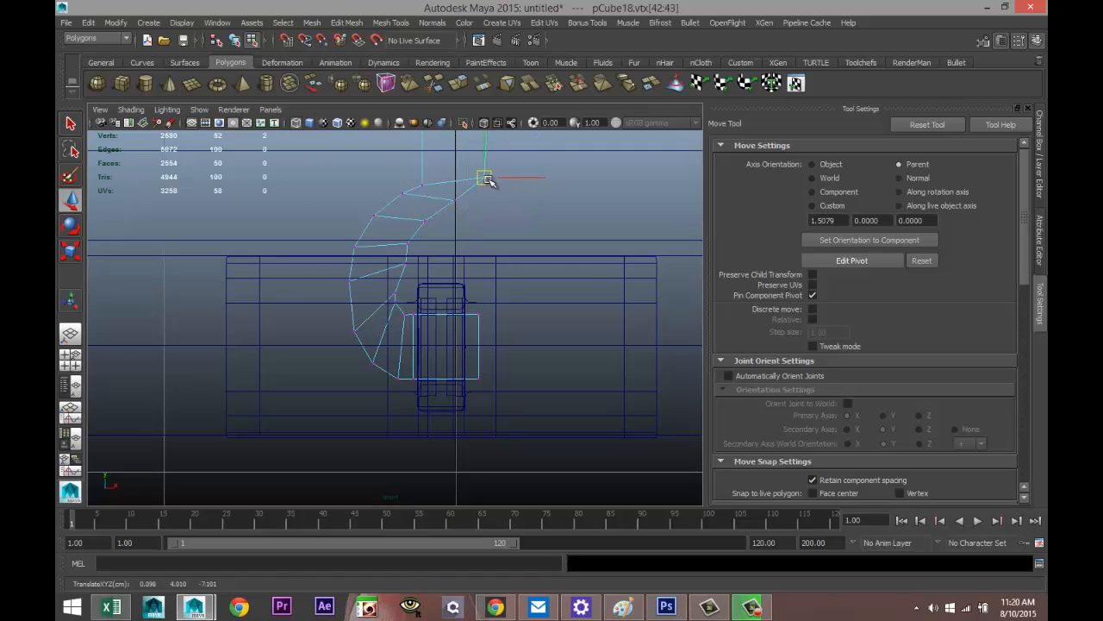
{"action": "left_click", "coordinate": [424, 184]}
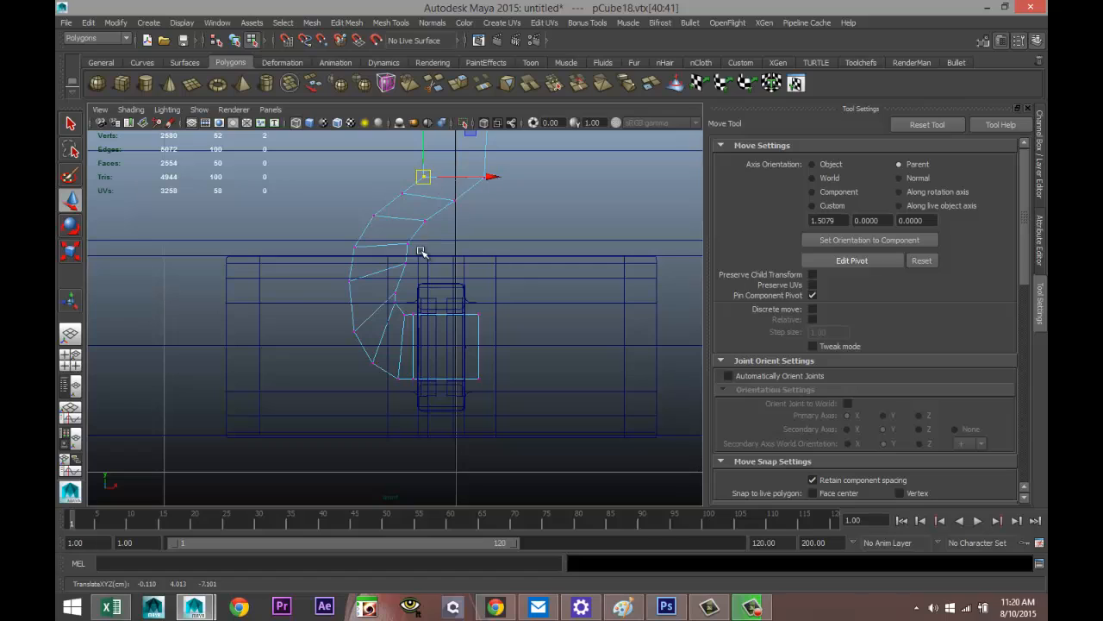
Step: Move the inner vertices of the lower bend closer to the block to round the inside of the curve
{"action": "left_click", "coordinate": [399, 287]}
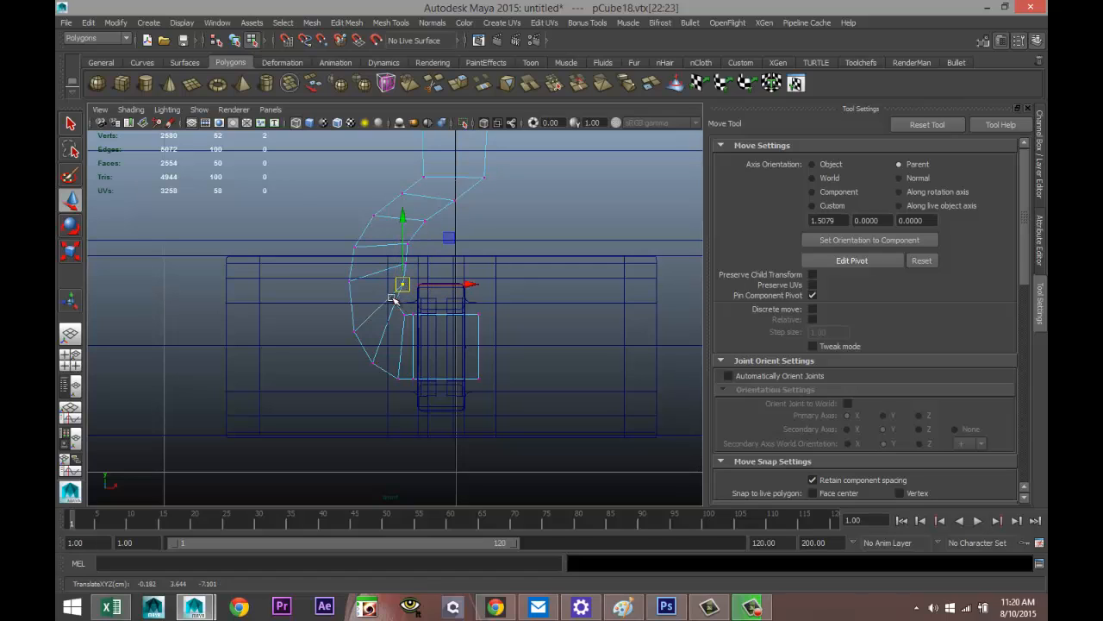
{"action": "left_click", "coordinate": [398, 304]}
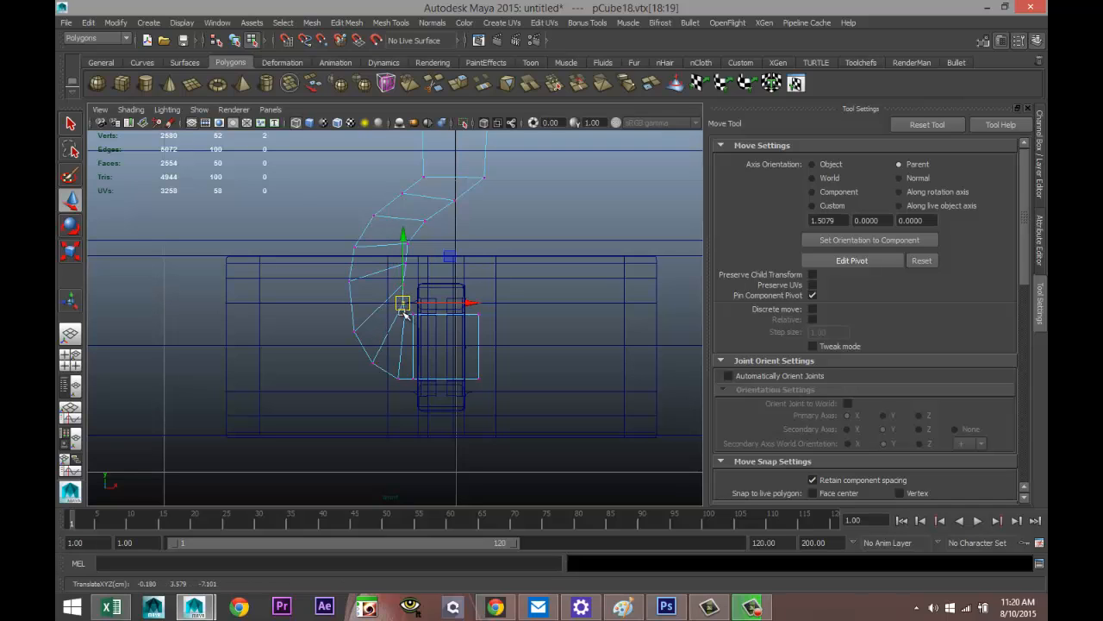
{"action": "left_click_drag", "start_coordinate": [401, 309], "coordinate": [407, 313]}
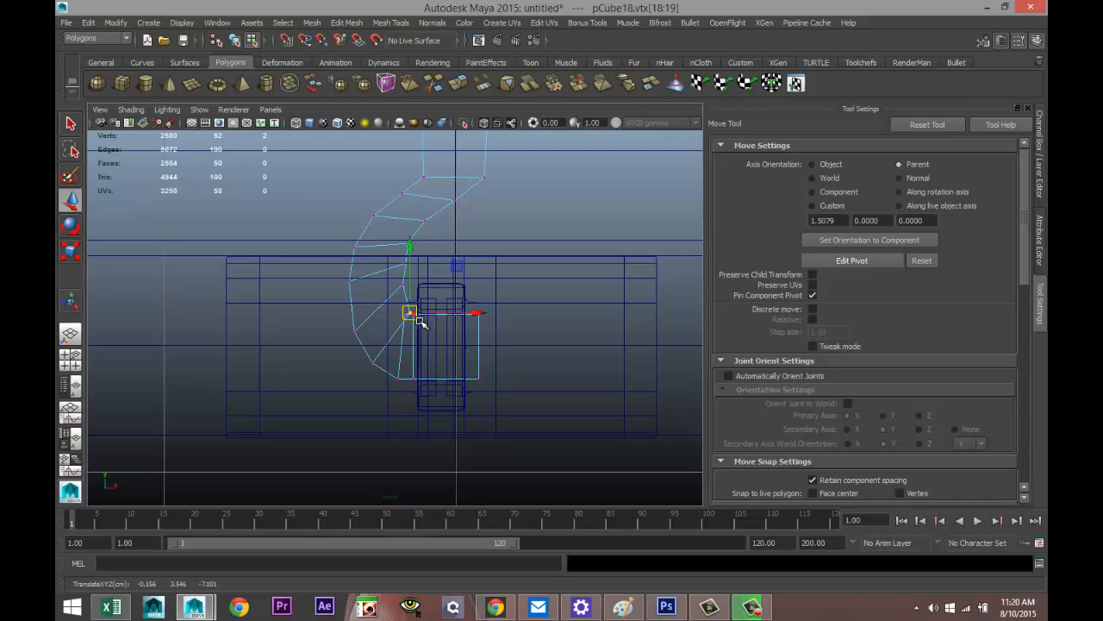
{"action": "key", "text": "ctrl+z"}
{"action": "scroll", "coordinate": [411, 331], "scroll_direction": "up", "scroll_amount": 5}
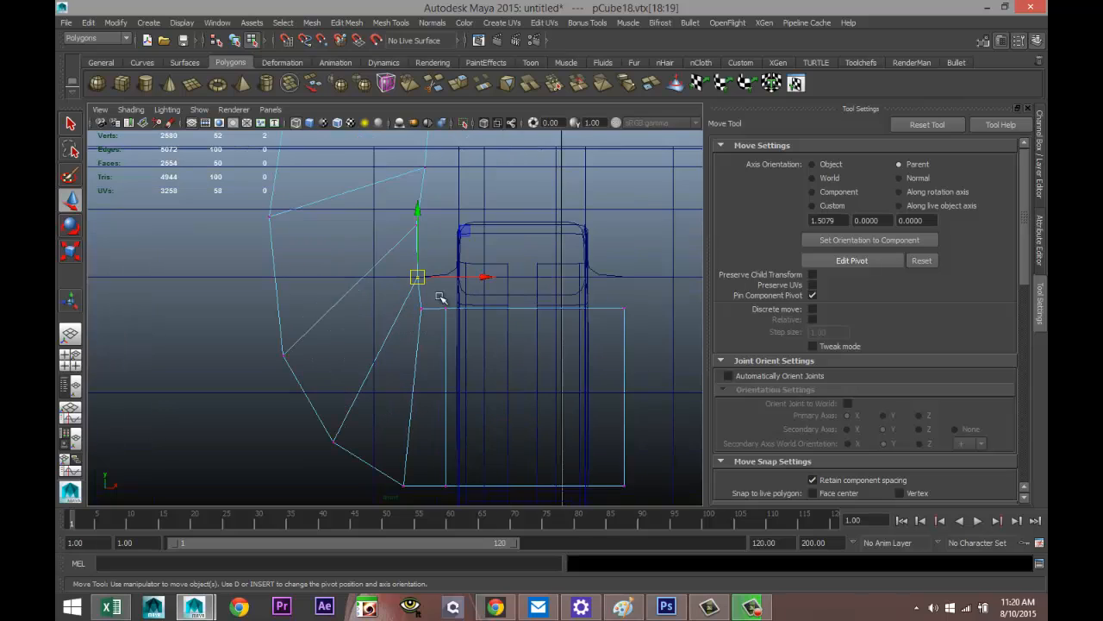
{"action": "mouse_move", "coordinate": [415, 301]}
{"action": "left_mouse_down"}
{"action": "mouse_move", "coordinate": [427, 317]}
{"action": "mouse_move", "coordinate": [431, 299]}
{"action": "left_mouse_up"}
Step: Move three outer vertex pairs of the lower bend up and outward to round the outside of the curve
{"action": "mouse_move", "coordinate": [322, 430]}
{"action": "left_mouse_down"}
{"action": "mouse_move", "coordinate": [343, 452]}
{"action": "mouse_move", "coordinate": [316, 418]}
{"action": "left_mouse_up"}
{"action": "left_click", "coordinate": [283, 351]}
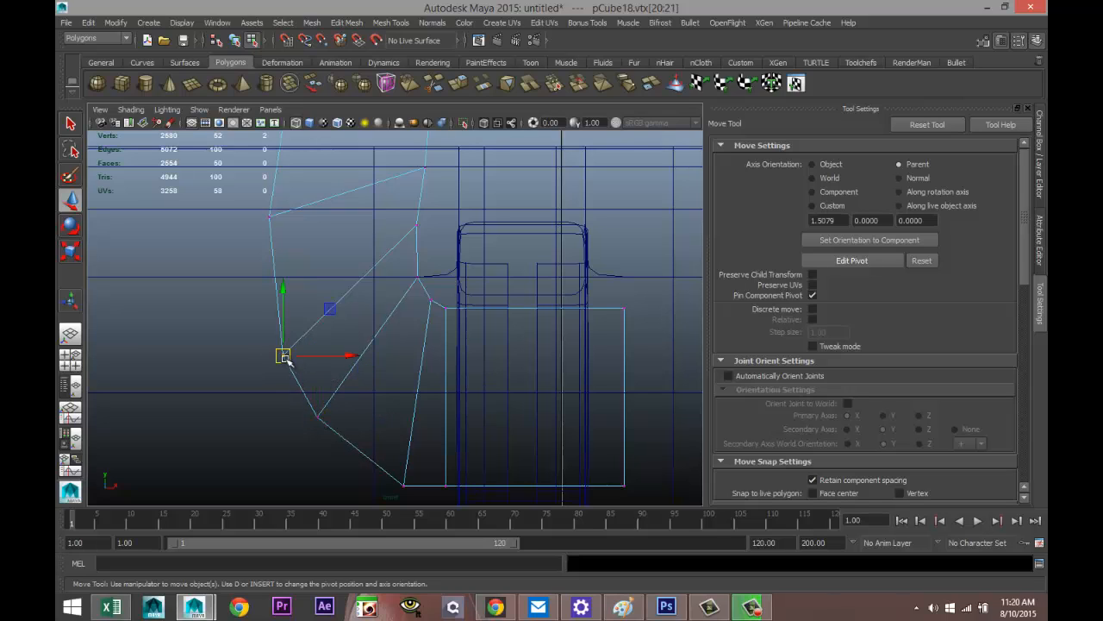
{"action": "left_click_drag", "start_coordinate": [283, 352], "coordinate": [266, 321]}
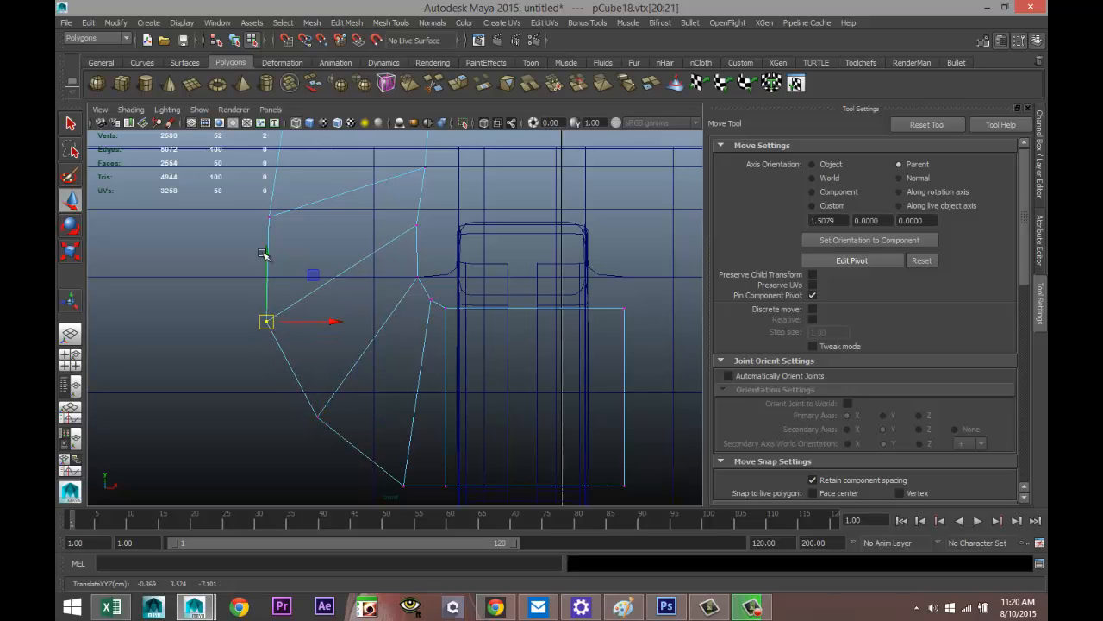
{"action": "left_click", "coordinate": [269, 213]}
{"action": "left_click_drag", "start_coordinate": [269, 214], "coordinate": [263, 210]}
{"action": "scroll", "coordinate": [333, 293], "scroll_direction": "down", "scroll_amount": 6}
{"action": "scroll", "coordinate": [335, 303], "scroll_direction": "up", "scroll_amount": 5}
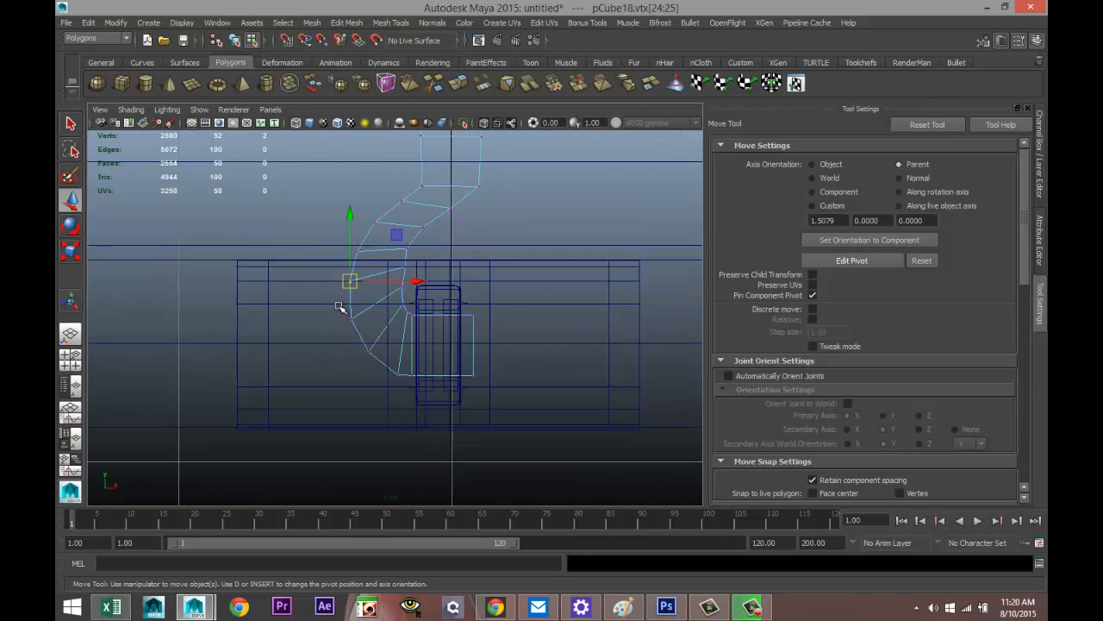
Step: Move the upper vertices at the block's near side slightly into the block, and shift the bend's lowest outer vertices up and outward
{"action": "left_click", "coordinate": [414, 309]}
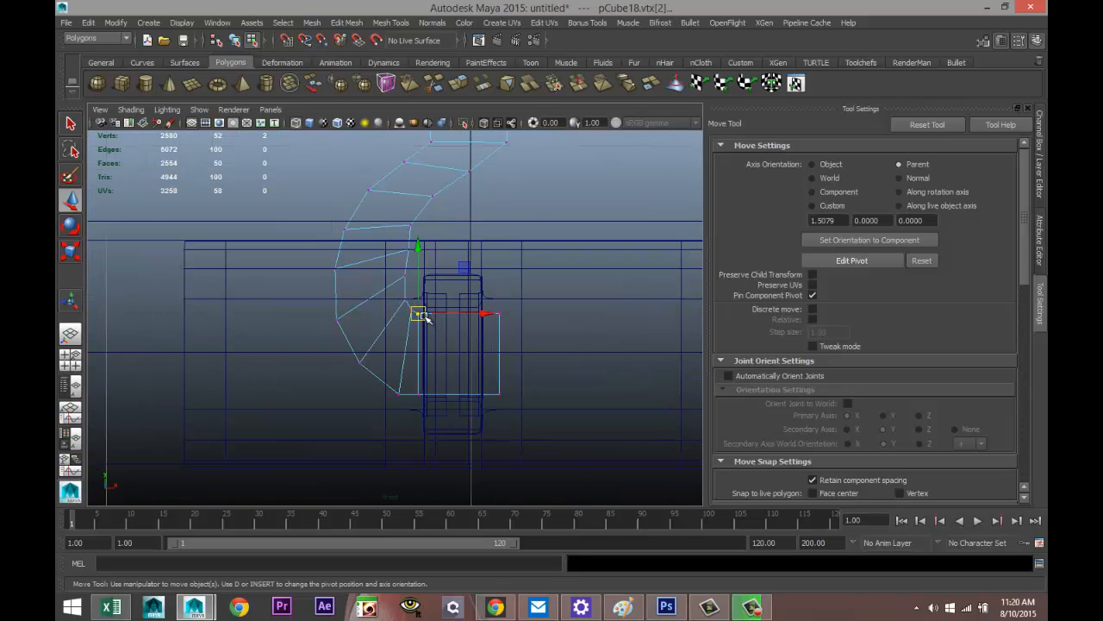
{"action": "left_click_drag", "start_coordinate": [419, 308], "coordinate": [436, 316]}
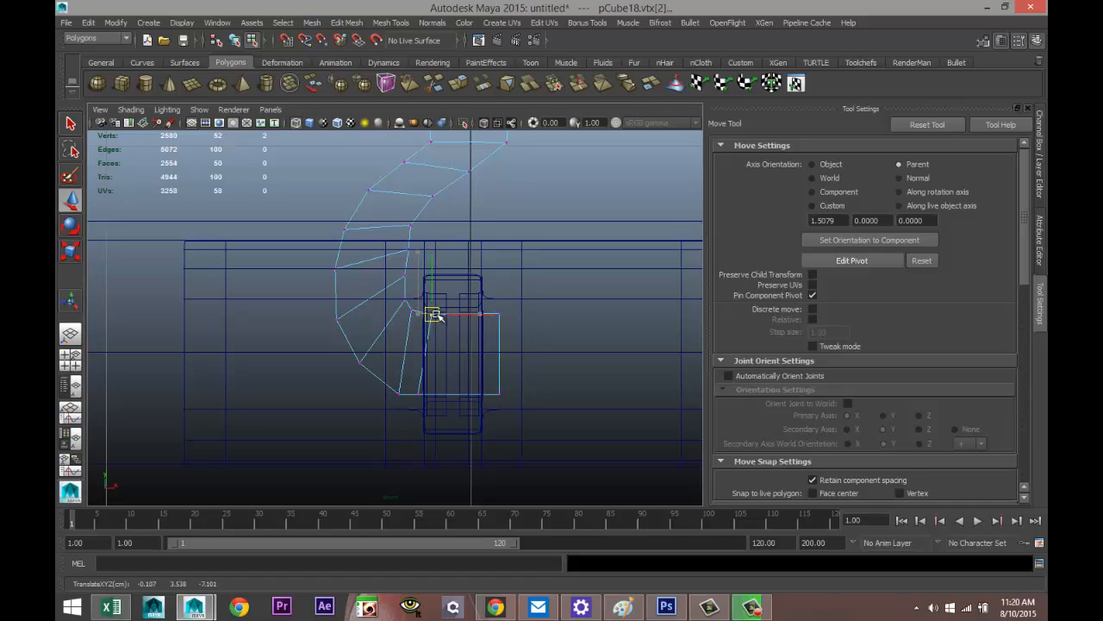
{"action": "mouse_move", "coordinate": [382, 387]}
{"action": "left_mouse_down"}
{"action": "mouse_move", "coordinate": [409, 410]}
{"action": "mouse_move", "coordinate": [389, 390]}
{"action": "left_mouse_up"}
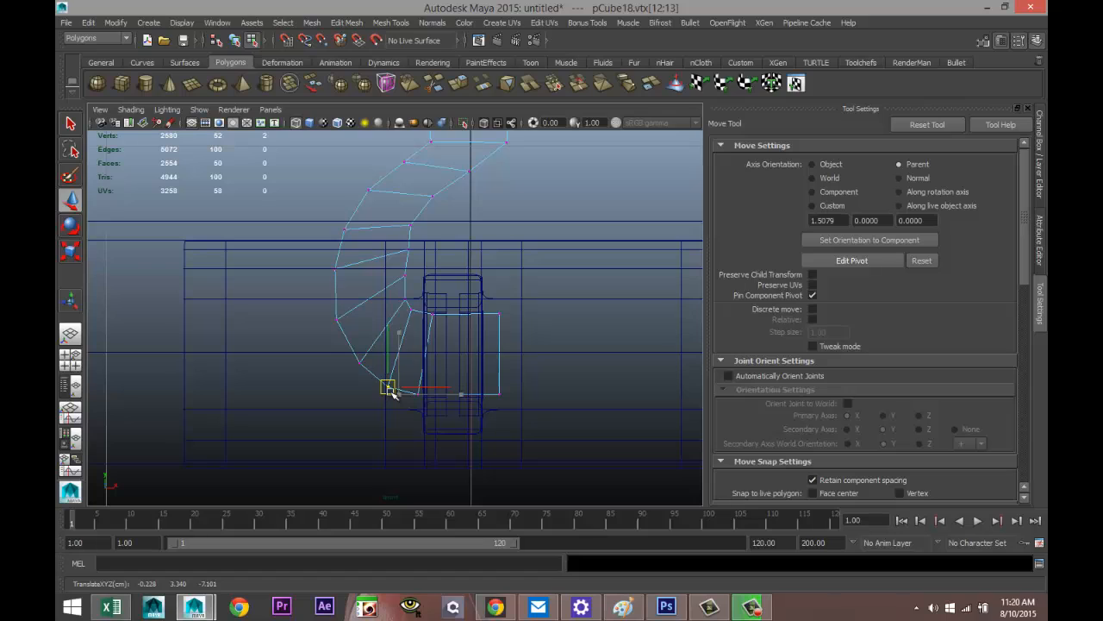
Step: Reposition the inner vertices of the upper curve above the plate to even out the latch's width
{"action": "left_click_drag", "start_coordinate": [403, 216], "coordinate": [421, 226]}
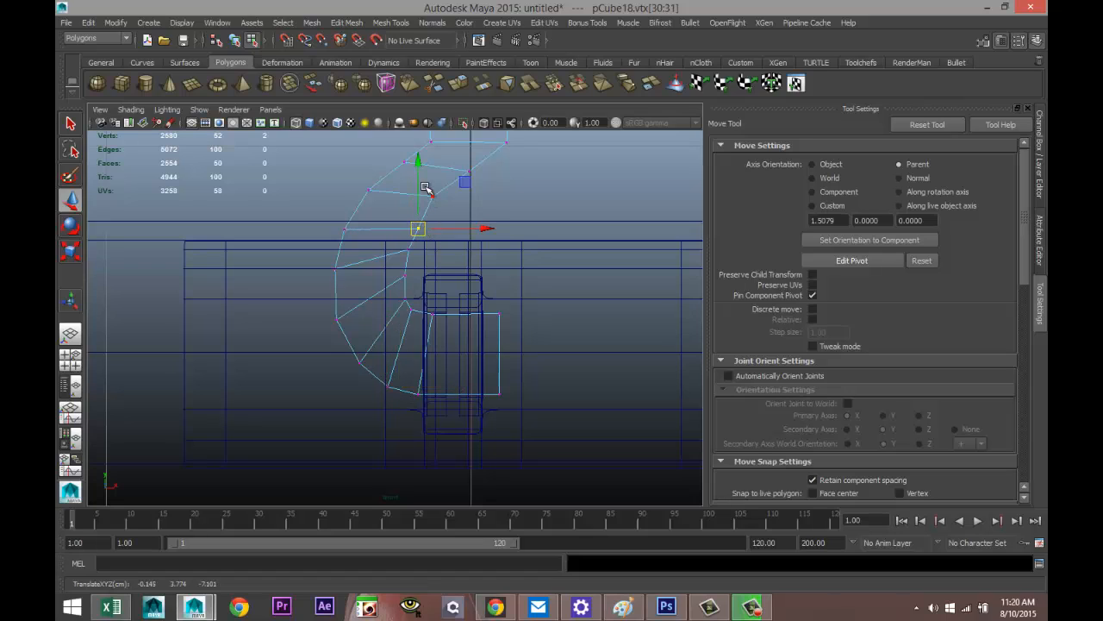
{"action": "left_click_drag", "start_coordinate": [425, 187], "coordinate": [438, 201]}
{"action": "left_click_drag", "start_coordinate": [459, 162], "coordinate": [475, 179]}
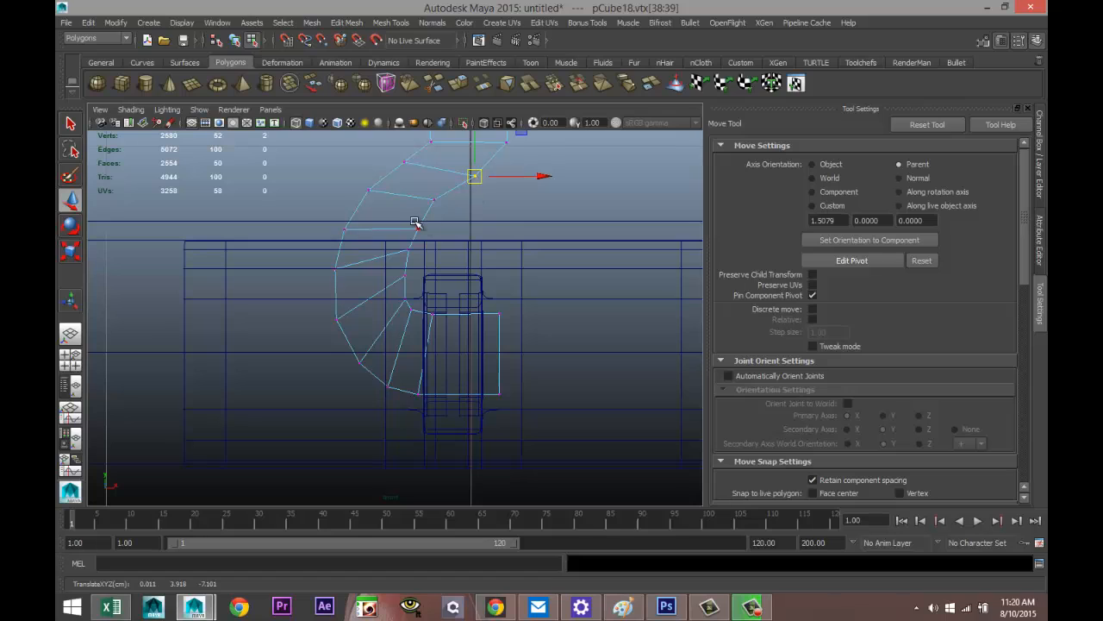
{"action": "left_click_drag", "start_coordinate": [422, 194], "coordinate": [408, 220]}
Step: Pull the lower bend's inner vertices away from the block and slightly lower the upper vertices of the straight section passing through it
{"action": "left_click_drag", "start_coordinate": [415, 228], "coordinate": [430, 322]}
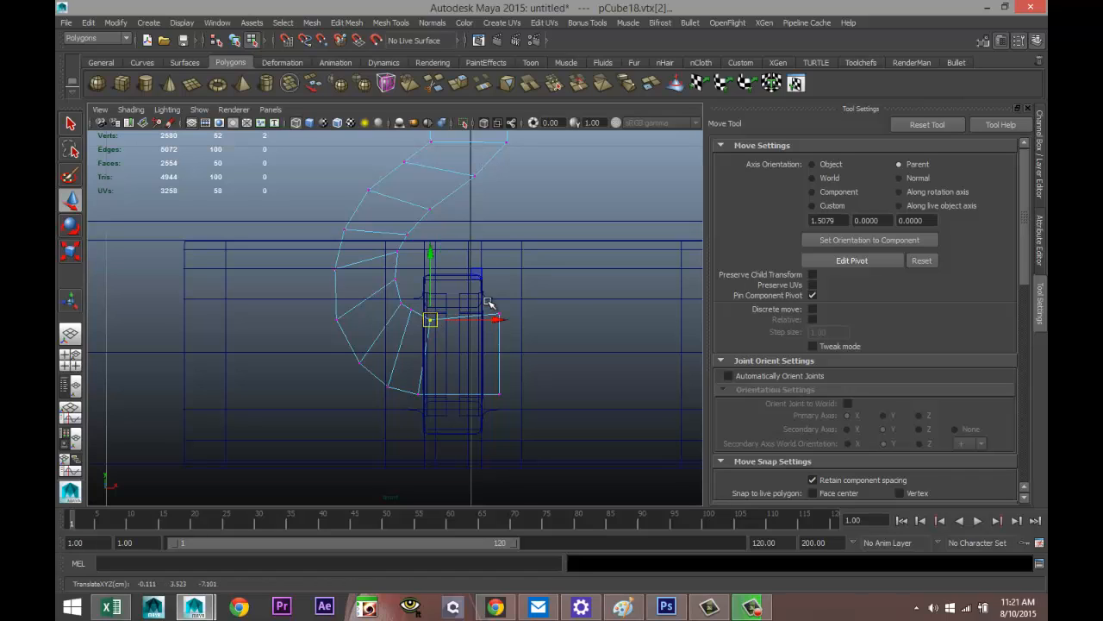
{"action": "mouse_move", "coordinate": [488, 303]}
{"action": "left_mouse_down"}
{"action": "mouse_move", "coordinate": [507, 324]}
{"action": "mouse_move", "coordinate": [499, 318]}
{"action": "left_mouse_up"}
{"action": "scroll", "coordinate": [498, 321], "scroll_direction": "down", "scroll_amount": 7}
{"action": "scroll", "coordinate": [497, 322], "scroll_direction": "up", "scroll_amount": 6}
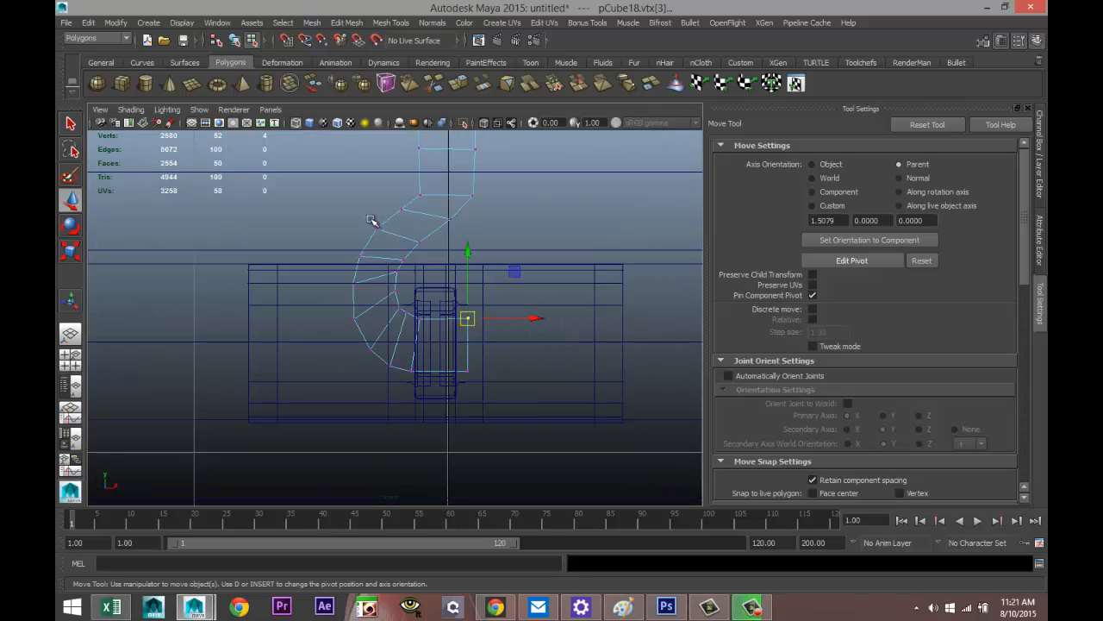
Step: Fine-tune the vertices at the base of the vertical arm and along the inner curve down to the block for a smoother profile
{"action": "mouse_move", "coordinate": [416, 189]}
{"action": "left_mouse_down"}
{"action": "mouse_move", "coordinate": [437, 217]}
{"action": "mouse_move", "coordinate": [423, 190]}
{"action": "left_mouse_up"}
{"action": "left_click", "coordinate": [418, 191]}
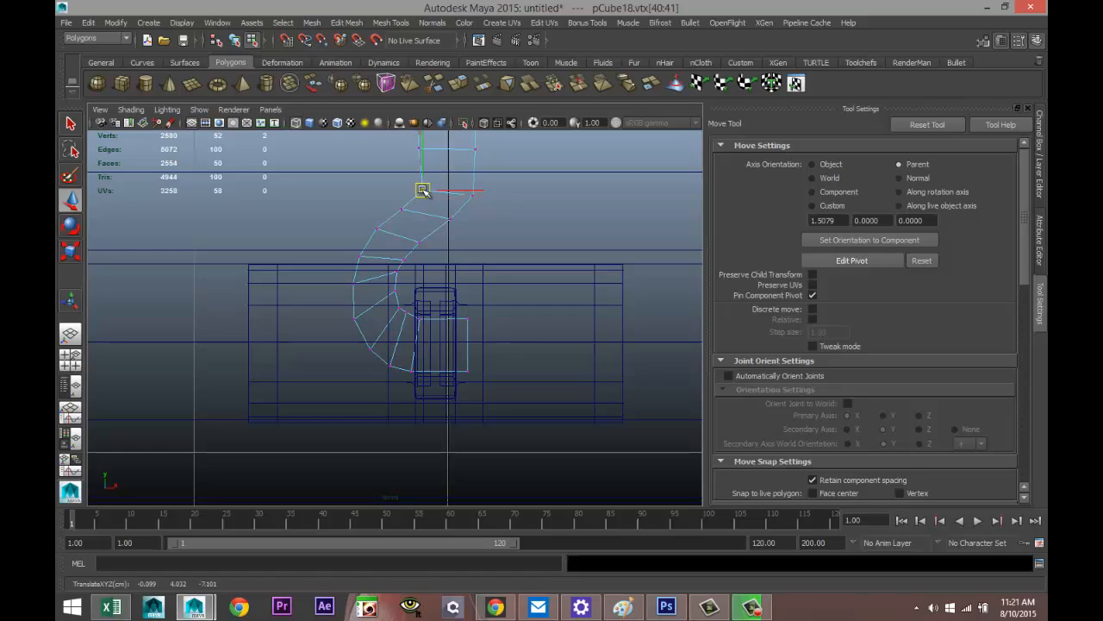
{"action": "left_click_drag", "start_coordinate": [414, 233], "coordinate": [456, 215]}
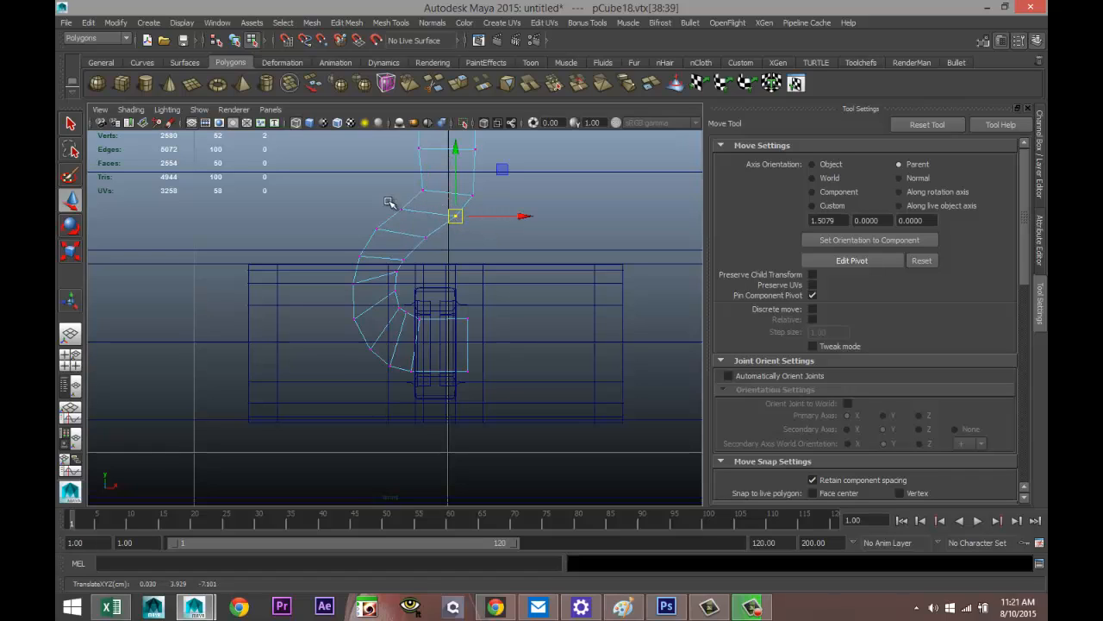
{"action": "left_click_drag", "start_coordinate": [394, 250], "coordinate": [436, 308]}
{"action": "scroll", "coordinate": [399, 323], "scroll_direction": "up", "scroll_amount": 5}
{"action": "scroll", "coordinate": [385, 320], "scroll_direction": "down", "scroll_amount": 10}
{"action": "scroll", "coordinate": [388, 321], "scroll_direction": "up", "scroll_amount": 5}
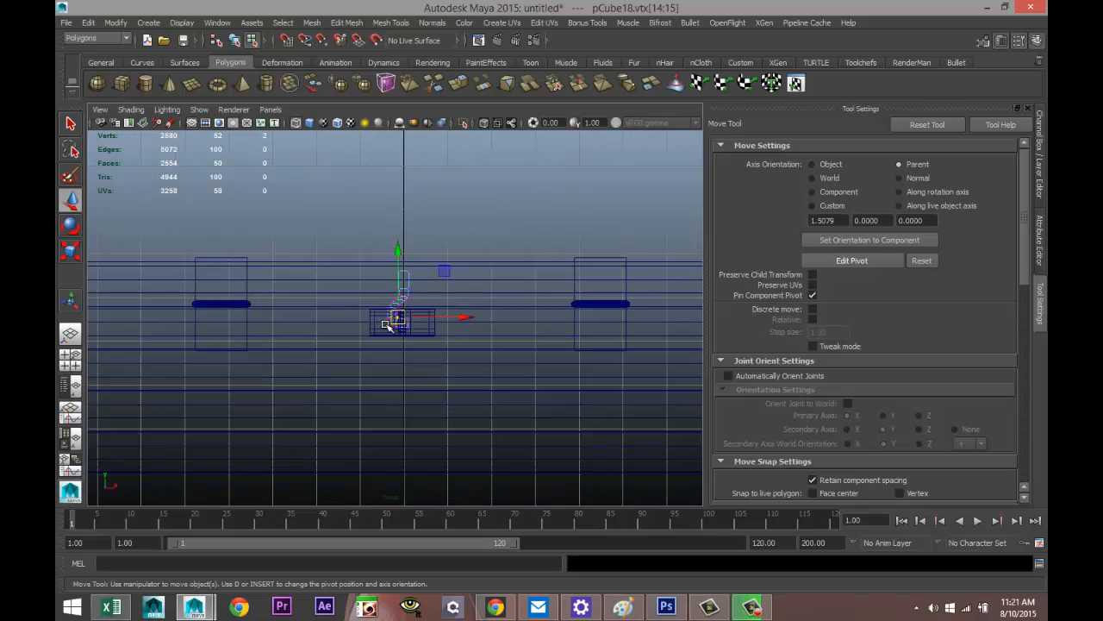
Step: Return to the full perspective view, select the whole latch in object mode, and display it with smooth mesh preview
{"action": "left_click", "coordinate": [70, 359]}
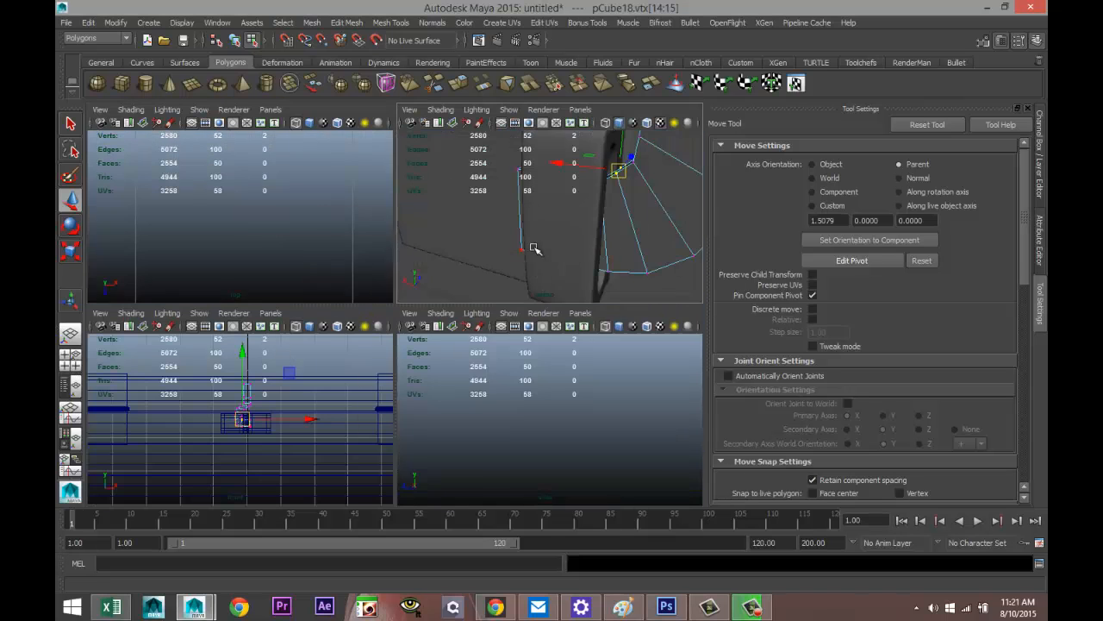
{"action": "key", "text": "space"}
{"action": "left_click_drag", "start_coordinate": [475, 340], "coordinate": [427, 356], "text": "alt"}
{"action": "right_click_drag", "start_coordinate": [381, 261], "coordinate": [381, 249]}
{"action": "left_click", "coordinate": [377, 256]}
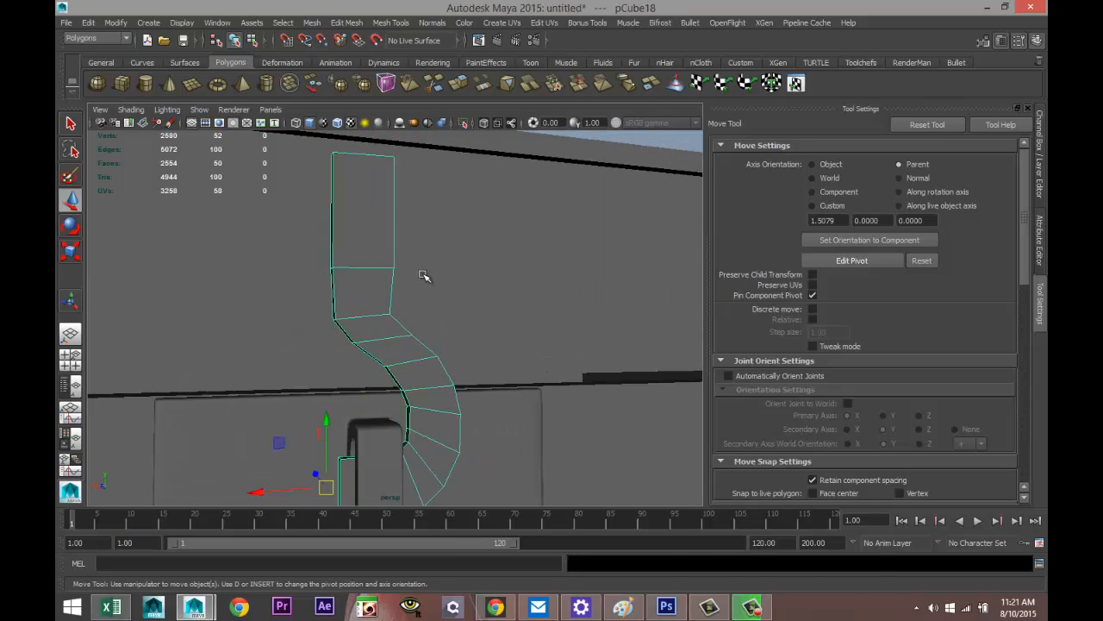
{"action": "key", "text": "3"}
{"action": "left_click_drag", "start_coordinate": [442, 307], "coordinate": [430, 342], "text": "alt"}
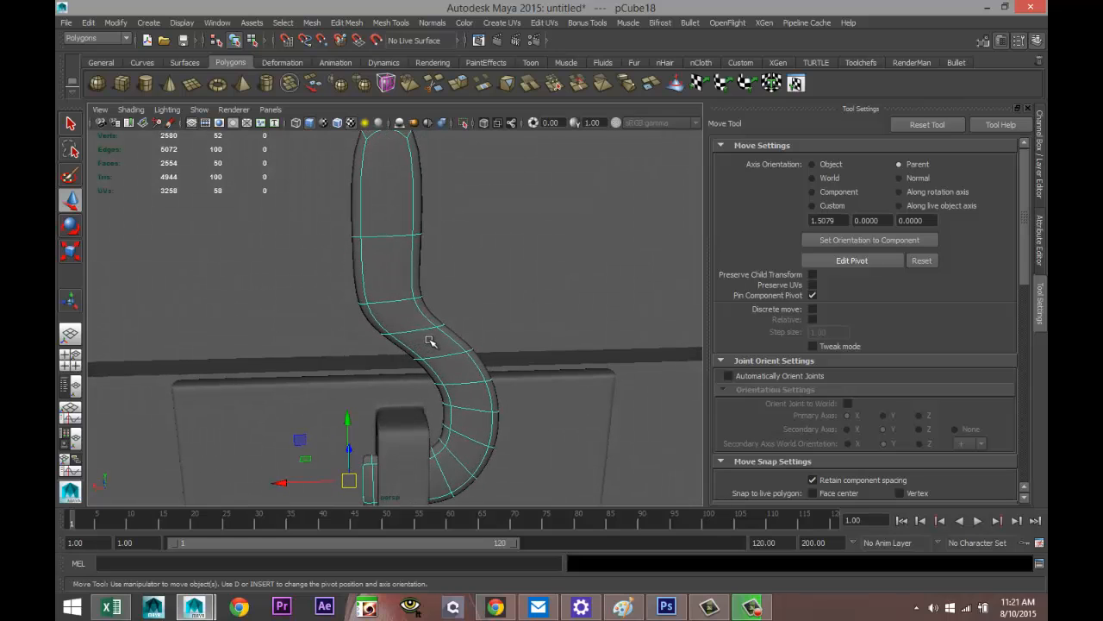
Step: Turn off the latch's smooth preview and insert one edge loop across the middle of the vertical arm's top section
{"action": "key", "text": "1"}
{"action": "scroll", "coordinate": [423, 300], "scroll_direction": "down", "scroll_amount": 4}
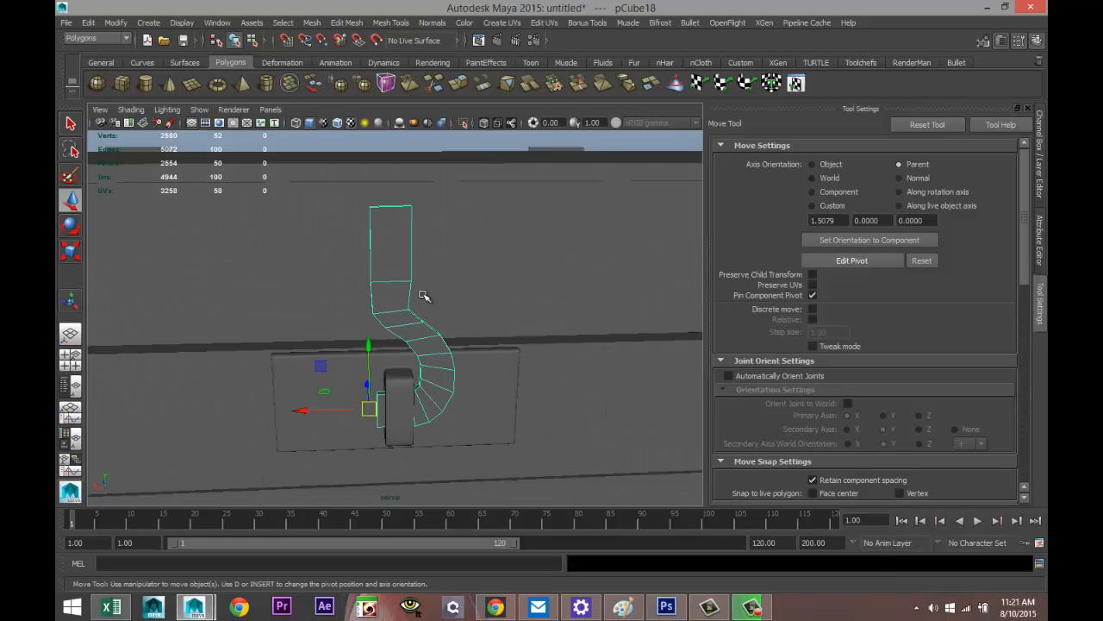
{"action": "mouse_move", "coordinate": [424, 292]}
{"action": "left_mouse_down", "text": "alt"}
{"action": "mouse_move", "coordinate": [421, 353]}
{"action": "mouse_move", "coordinate": [397, 308]}
{"action": "mouse_move", "coordinate": [405, 299]}
{"action": "left_mouse_up", "text": "alt"}
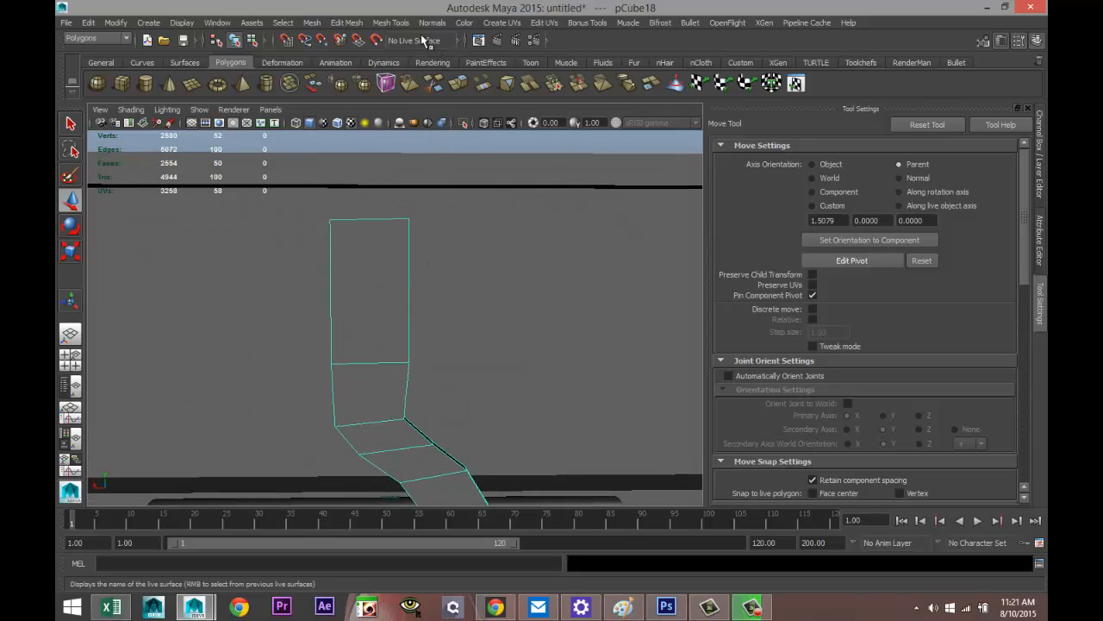
{"action": "left_click", "coordinate": [392, 23]}
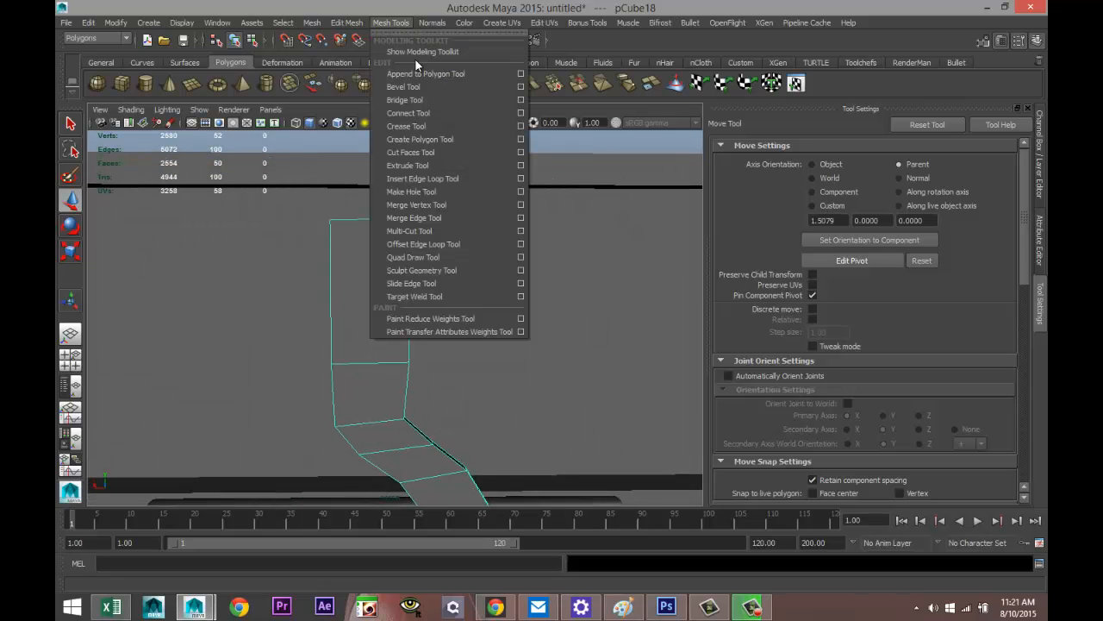
{"action": "left_click", "coordinate": [522, 178]}
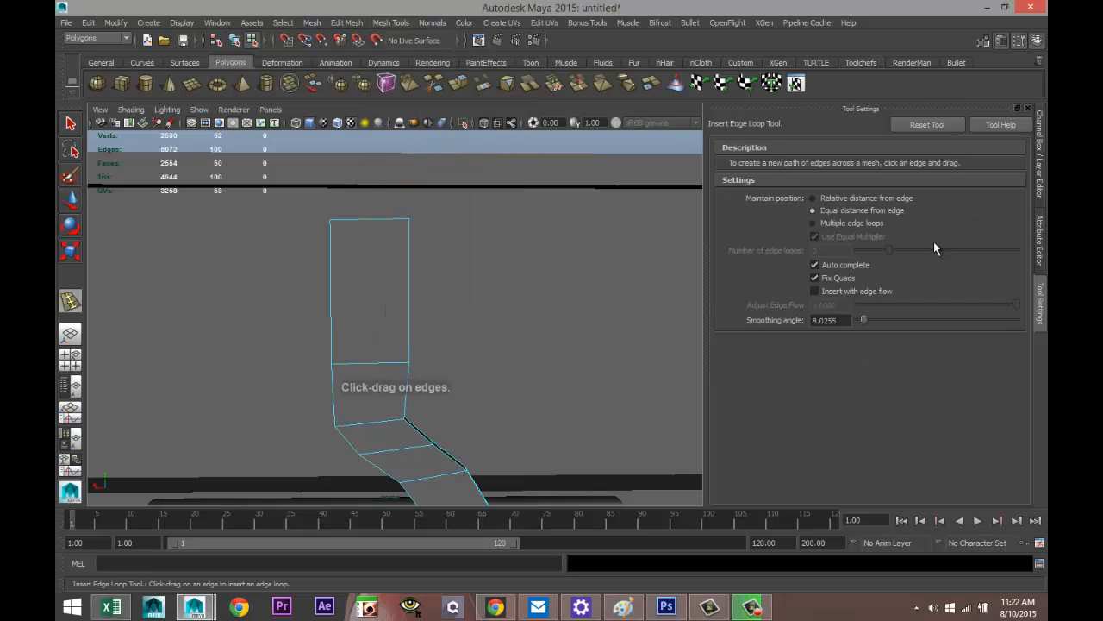
{"action": "left_click", "coordinate": [410, 300]}
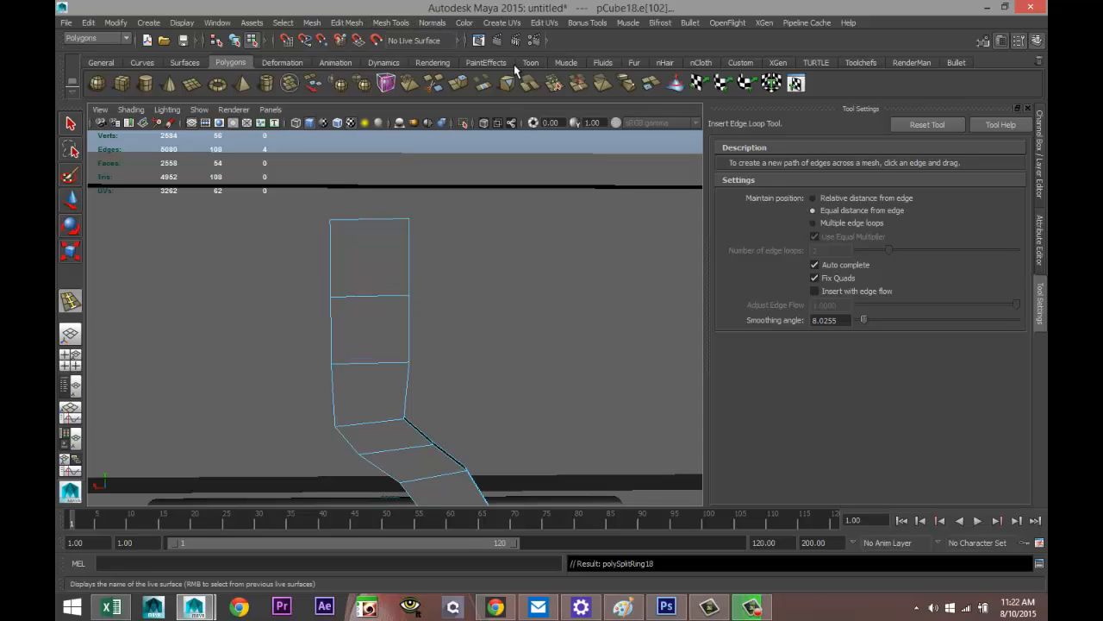
Step: Set the Insert Edge Loop tool to three evenly spaced loops and add them across the arm's top section and lengthwise along the latch
{"action": "left_click", "coordinate": [814, 223]}
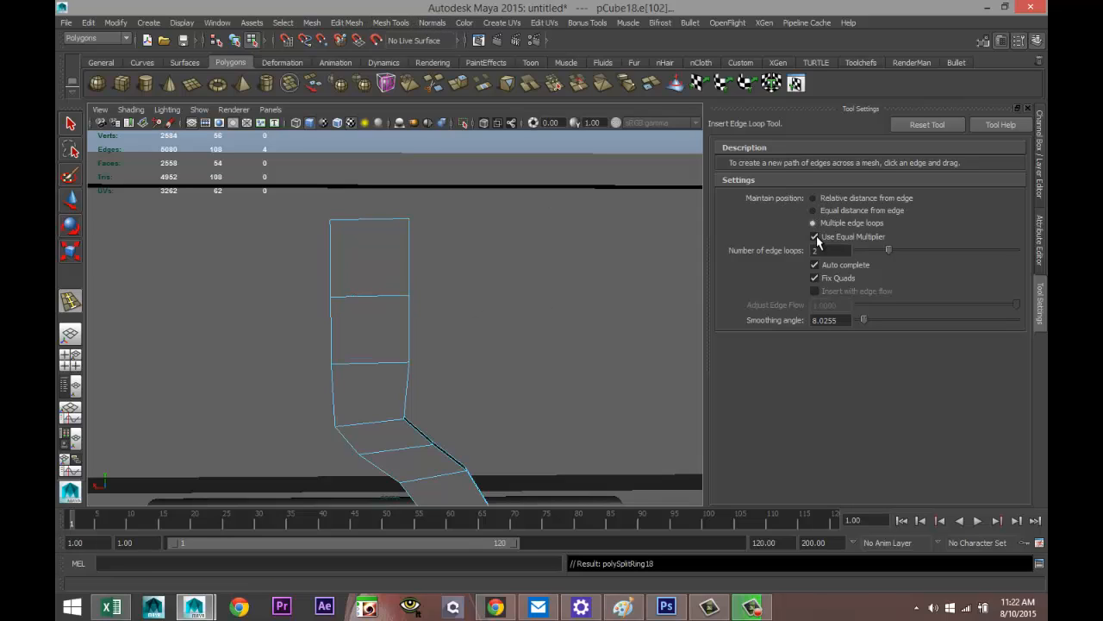
{"action": "type", "text": "3"}
{"action": "left_click", "coordinate": [411, 278]}
{"action": "left_click", "coordinate": [386, 222]}
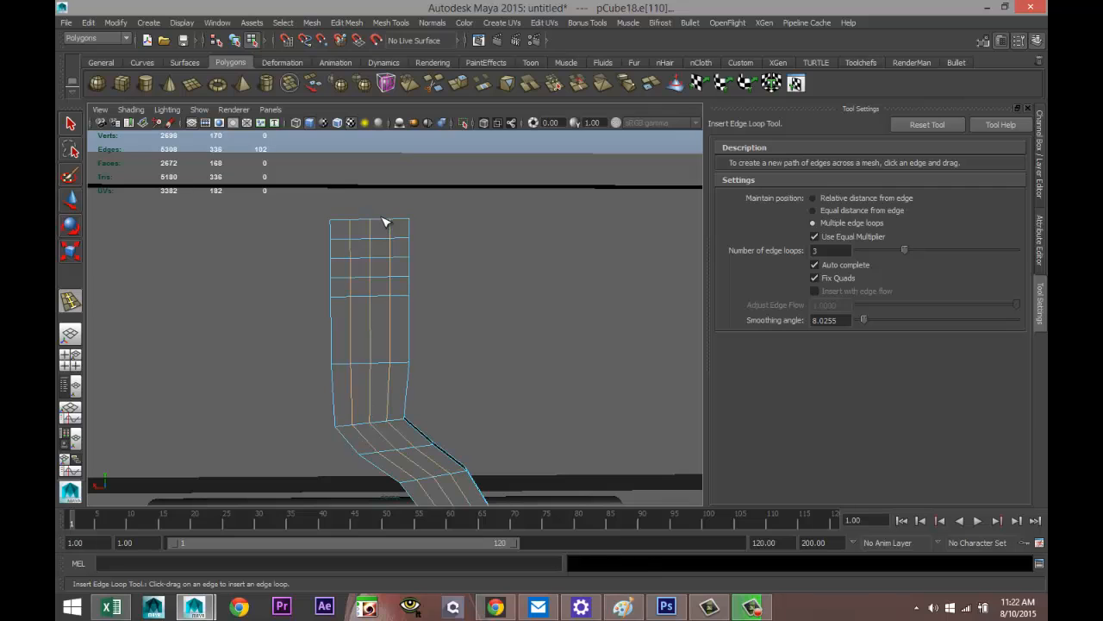
Step: In the front view, select the five uppermost crosswise edge loops of the latch and rotate them slightly until level
{"action": "key", "text": "q"}
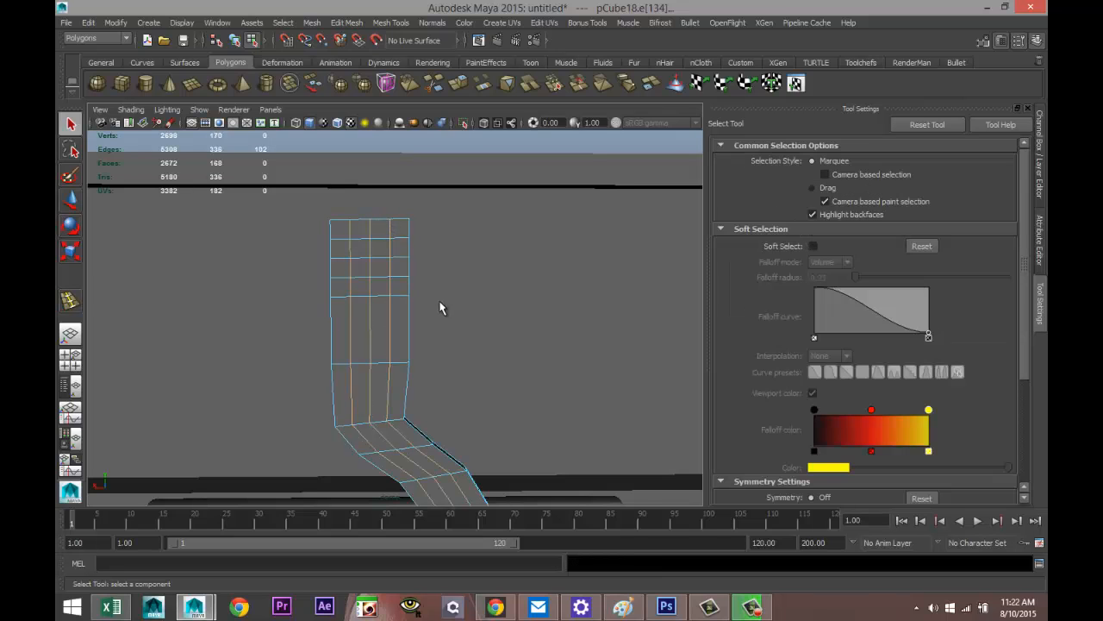
{"action": "left_click_drag", "start_coordinate": [427, 309], "coordinate": [468, 357], "text": "alt"}
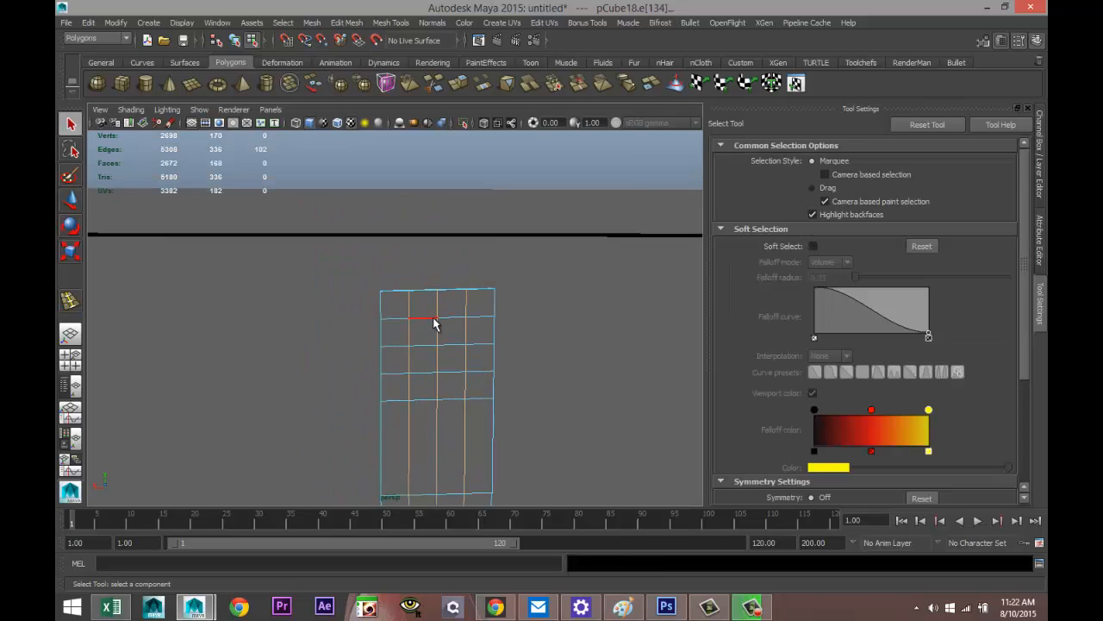
{"action": "right_click_drag", "start_coordinate": [433, 324], "coordinate": [366, 300]}
{"action": "left_click", "coordinate": [69, 358]}
{"action": "key", "text": "space"}
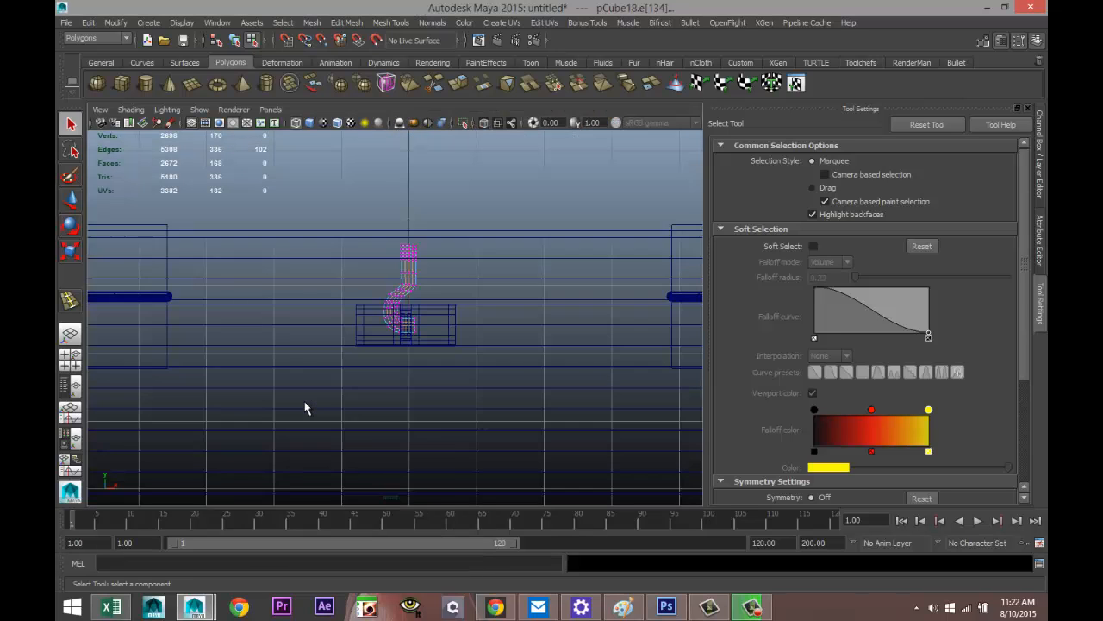
{"action": "key", "text": "f"}
{"action": "middle_click_drag", "start_coordinate": [460, 312], "coordinate": [418, 451], "text": "alt"}
{"action": "scroll", "coordinate": [438, 398], "scroll_direction": "up", "scroll_amount": 5}
{"action": "middle_click_drag", "start_coordinate": [450, 415], "coordinate": [487, 426], "text": "alt"}
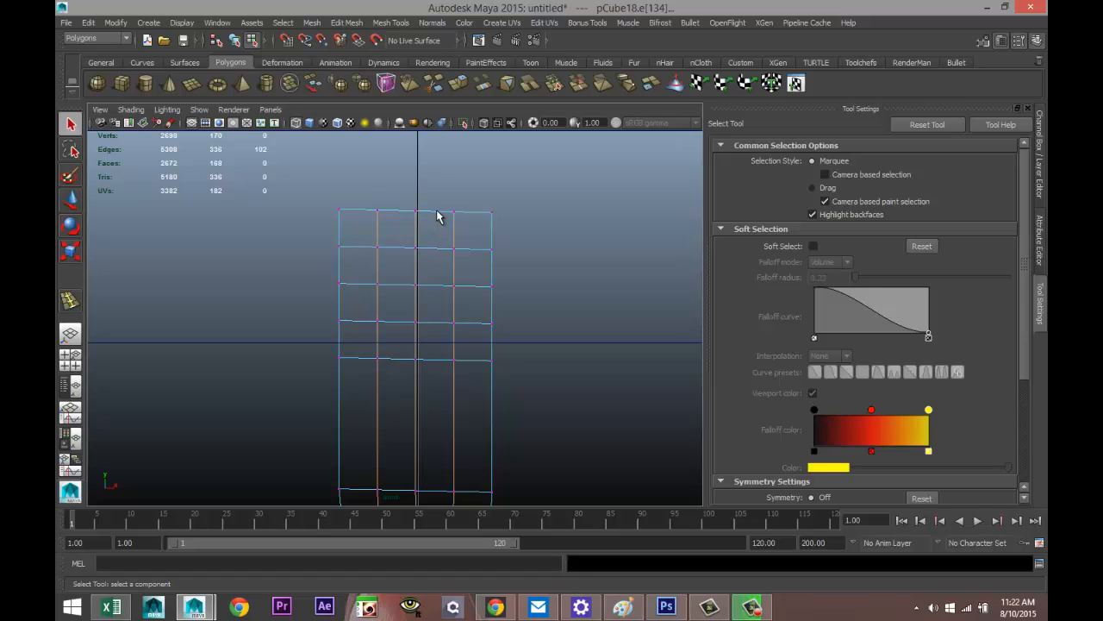
{"action": "right_click_drag", "start_coordinate": [438, 216], "coordinate": [440, 184]}
{"action": "left_click", "coordinate": [440, 216]}
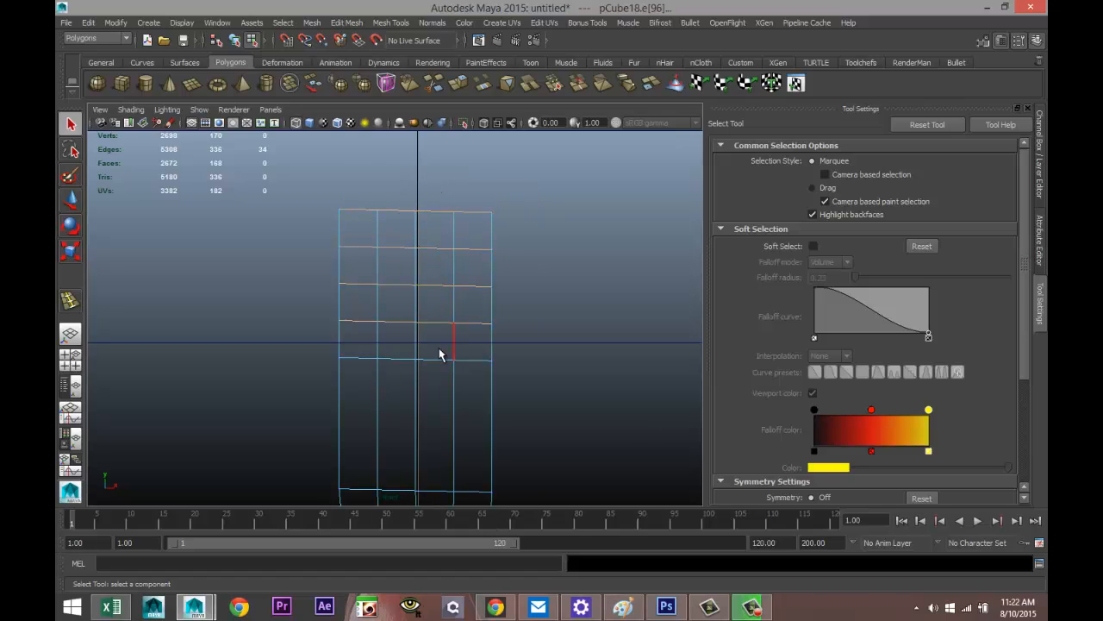
{"action": "key", "text": "e"}
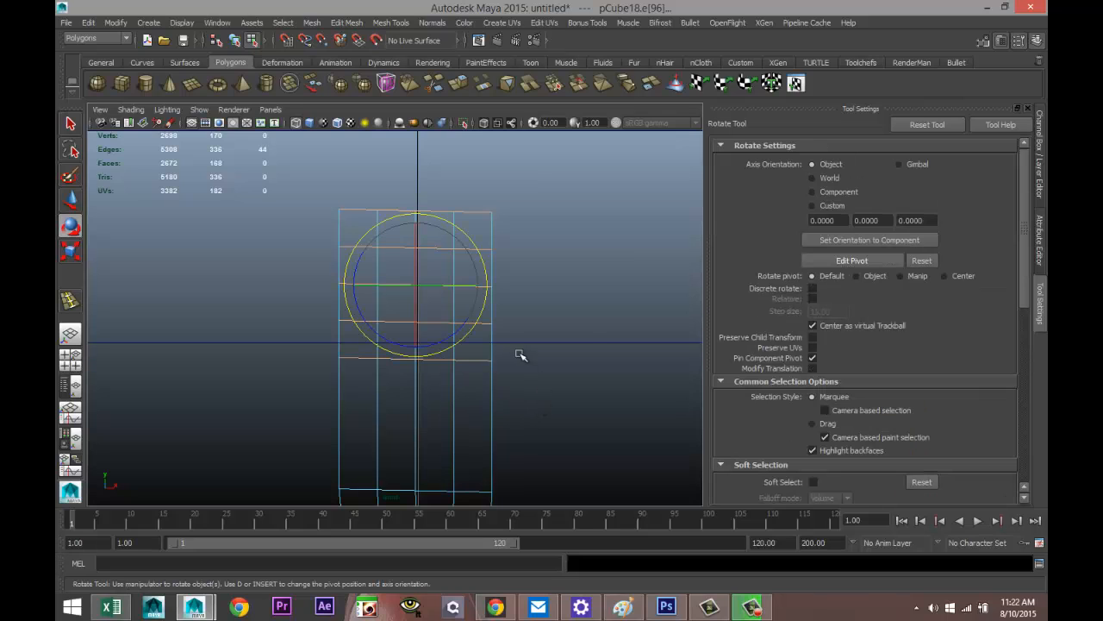
{"action": "left_click_drag", "start_coordinate": [480, 320], "coordinate": [483, 320]}
{"action": "left_click", "coordinate": [562, 282]}
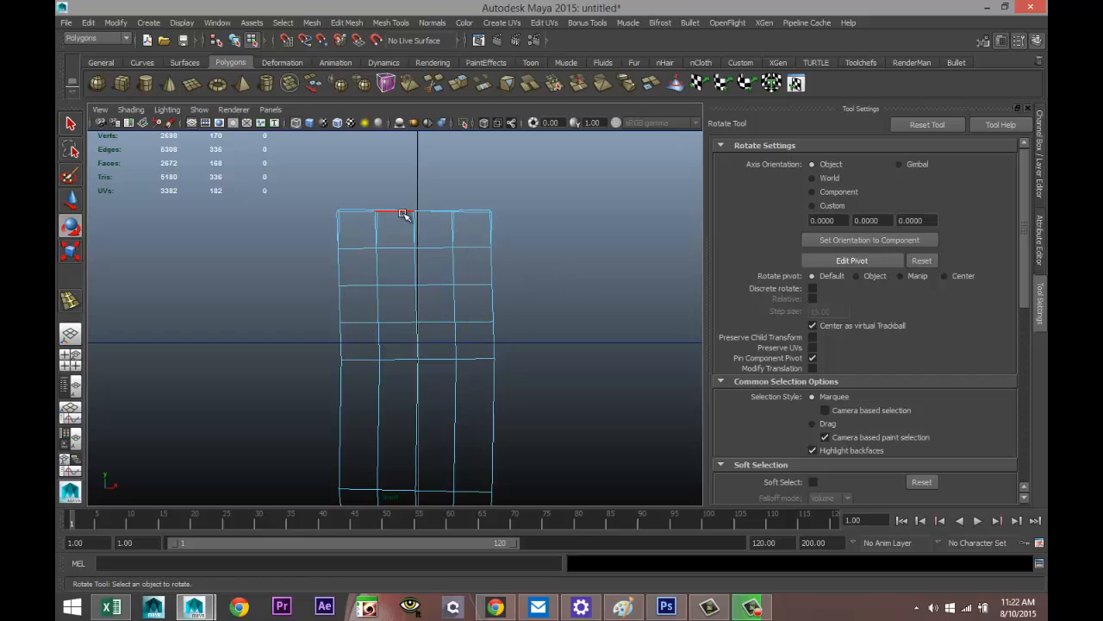
Step: Raise the inner vertices of the latch's top edge, with the centre ones slightly higher, to form a rounded tip
{"action": "right_click_drag", "start_coordinate": [362, 215], "coordinate": [302, 215]}
{"action": "left_click_drag", "start_coordinate": [362, 191], "coordinate": [480, 227]}
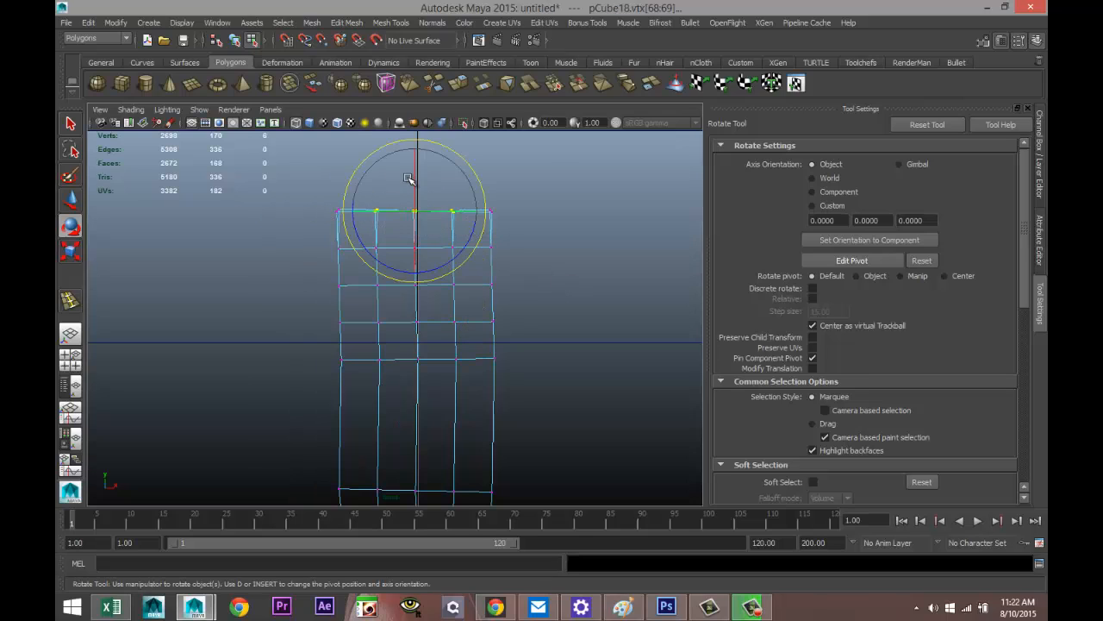
{"action": "key", "text": "w"}
{"action": "left_click_drag", "start_coordinate": [414, 143], "coordinate": [415, 130]}
{"action": "left_click_drag", "start_coordinate": [399, 178], "coordinate": [428, 215]}
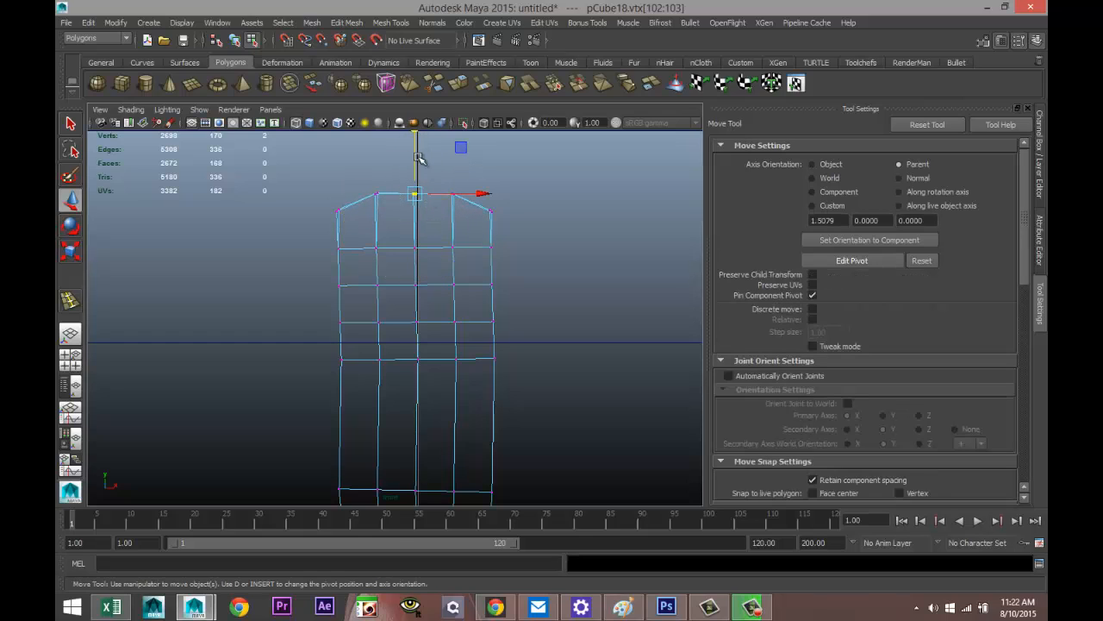
{"action": "left_click_drag", "start_coordinate": [417, 144], "coordinate": [418, 138]}
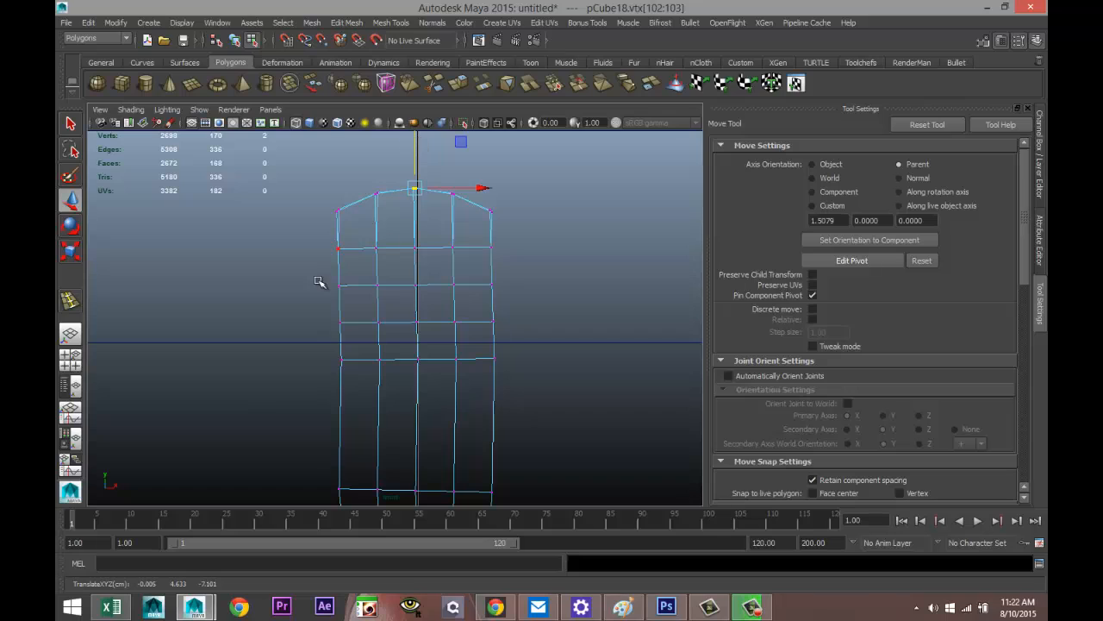
Step: Scale the side vertices of the three rows below the tip outward, with the middle row slightly wider, to form a round head
{"action": "left_click_drag", "start_coordinate": [319, 237], "coordinate": [364, 351]}
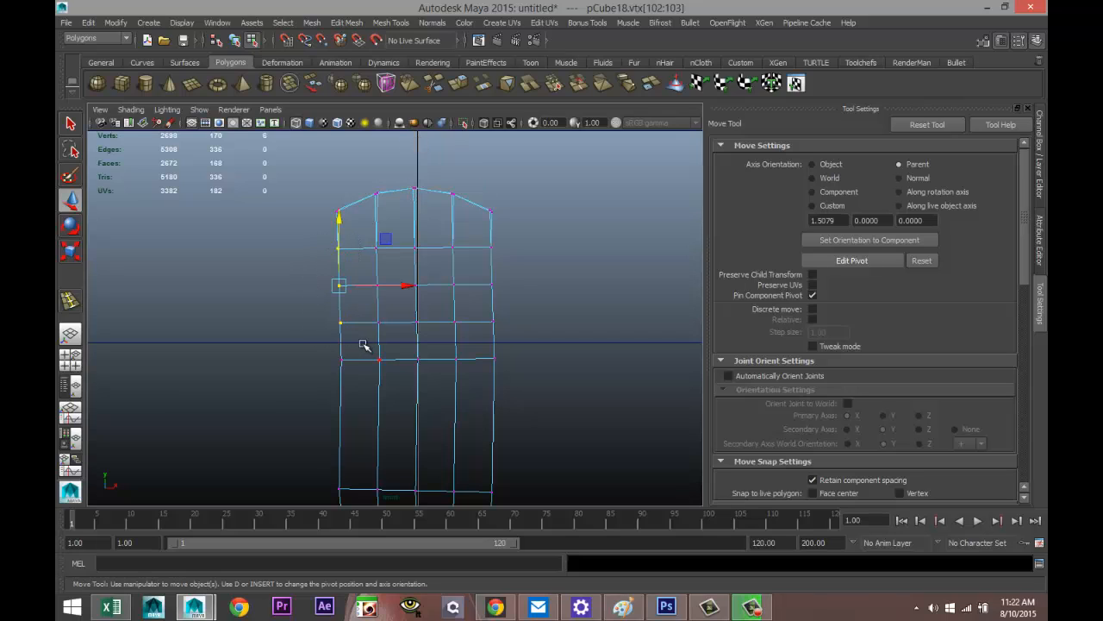
{"action": "left_click_drag", "start_coordinate": [475, 235], "coordinate": [522, 354]}
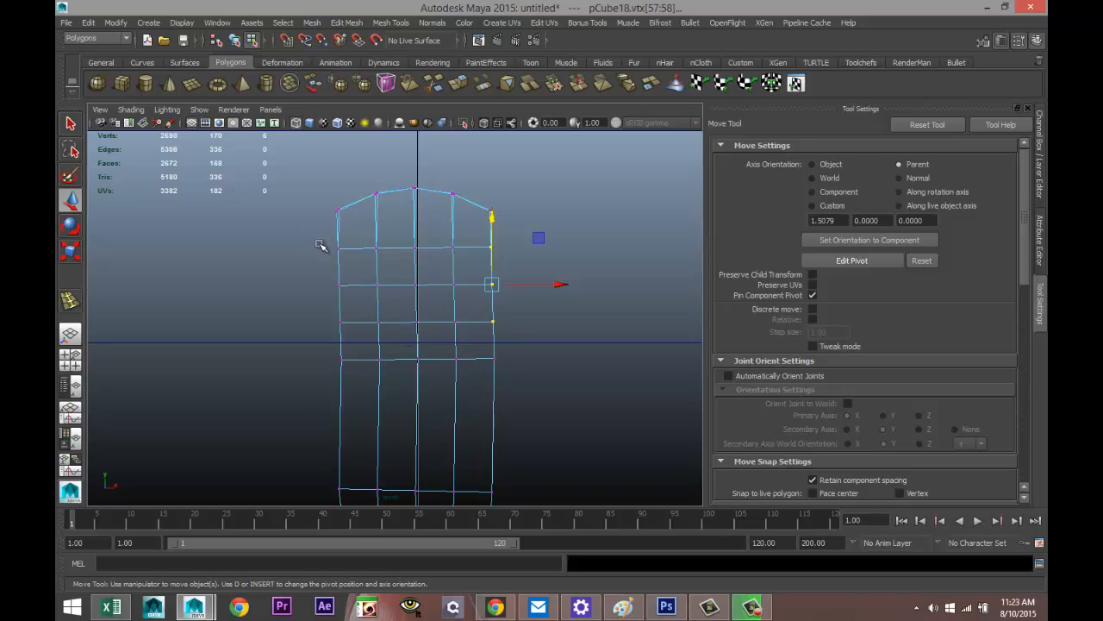
{"action": "left_click_drag", "start_coordinate": [320, 238], "coordinate": [364, 353], "text": "shift"}
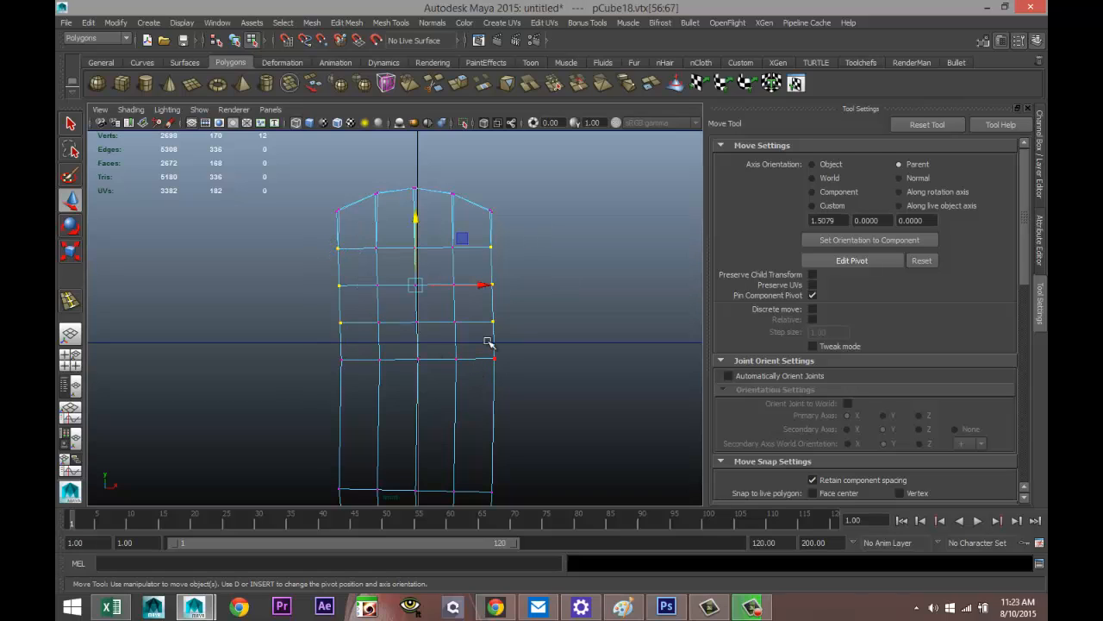
{"action": "key", "text": "r"}
{"action": "left_click_drag", "start_coordinate": [476, 285], "coordinate": [499, 286]}
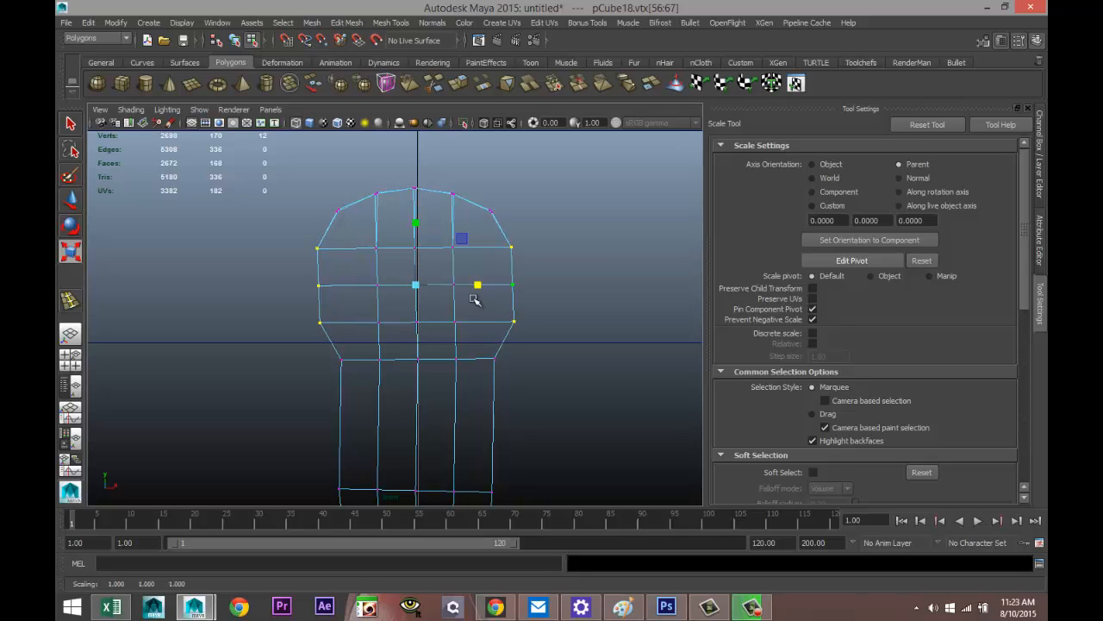
{"action": "left_click_drag", "start_coordinate": [292, 273], "coordinate": [338, 300]}
{"action": "left_click_drag", "start_coordinate": [511, 278], "coordinate": [482, 286], "text": "shift"}
Step: In the perspective view, select the edge loop where the vertical arm meets the bend and rotate it level
{"action": "key", "text": "space"}
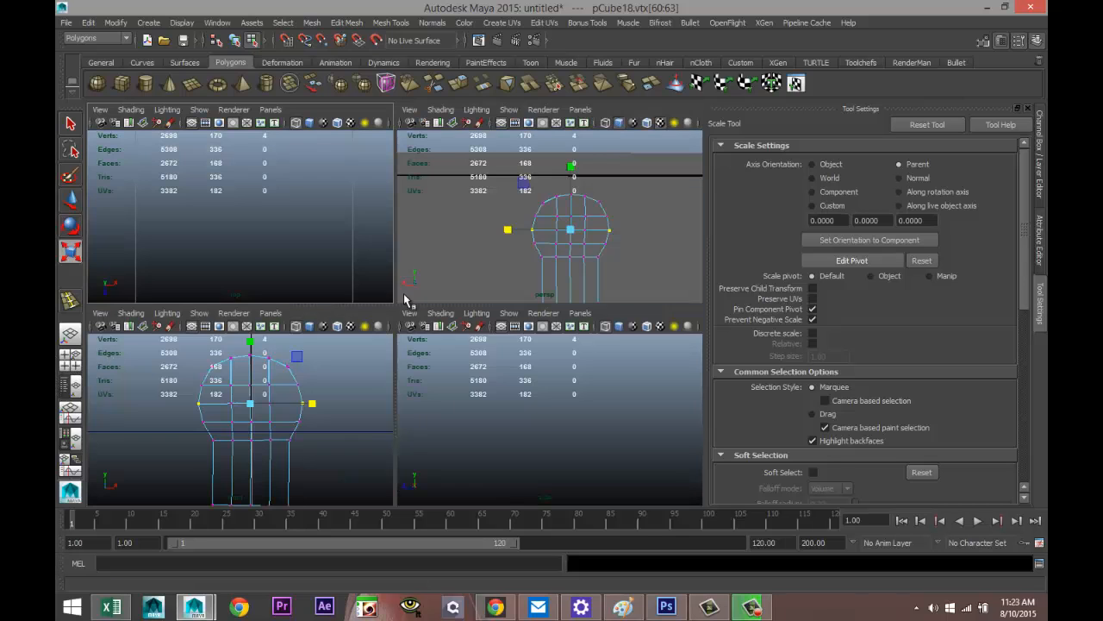
{"action": "key", "text": "space"}
{"action": "left_click", "coordinate": [440, 211]}
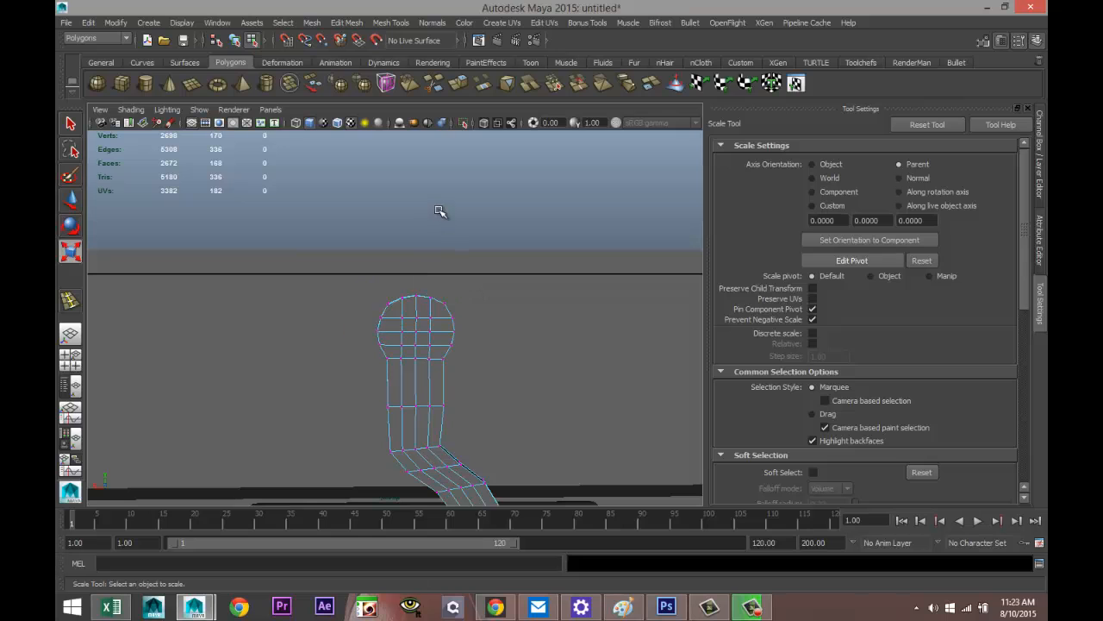
{"action": "left_click_drag", "start_coordinate": [497, 355], "coordinate": [494, 305], "text": "alt"}
{"action": "mouse_move", "coordinate": [494, 305]}
{"action": "middle_mouse_down", "text": "alt"}
{"action": "mouse_move", "coordinate": [509, 339]}
{"action": "mouse_move", "coordinate": [483, 319]}
{"action": "middle_mouse_up", "text": "alt"}
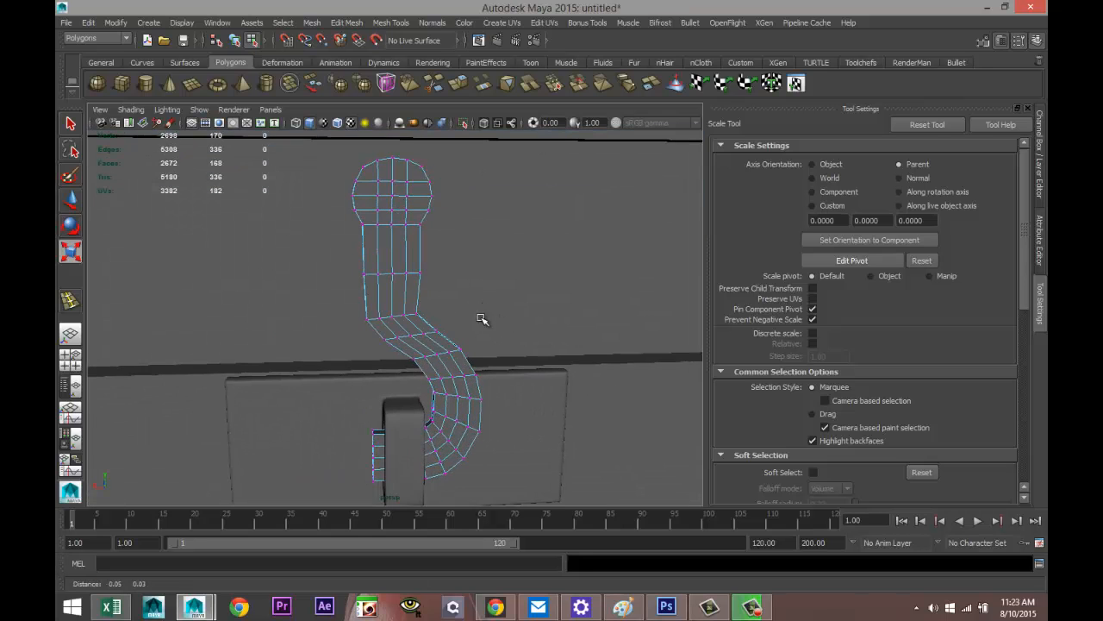
{"action": "scroll", "coordinate": [468, 347], "scroll_direction": "up", "scroll_amount": 5}
{"action": "right_click_drag", "start_coordinate": [397, 312], "coordinate": [395, 262]}
{"action": "left_click", "coordinate": [405, 313]}
{"action": "key", "text": "e"}
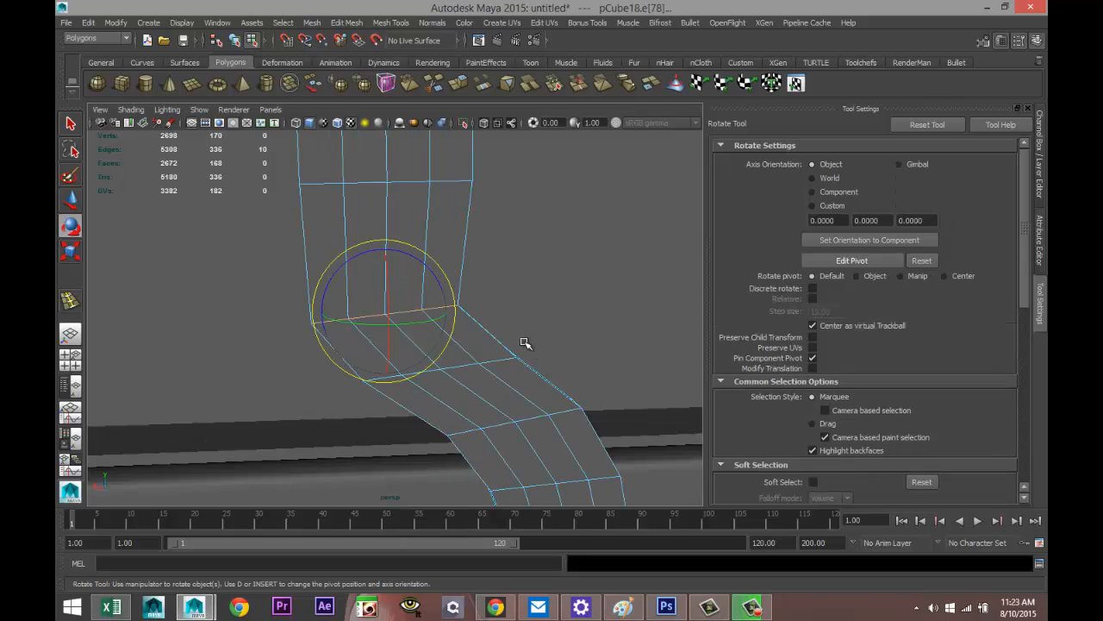
{"action": "left_click_drag", "start_coordinate": [454, 297], "coordinate": [455, 306]}
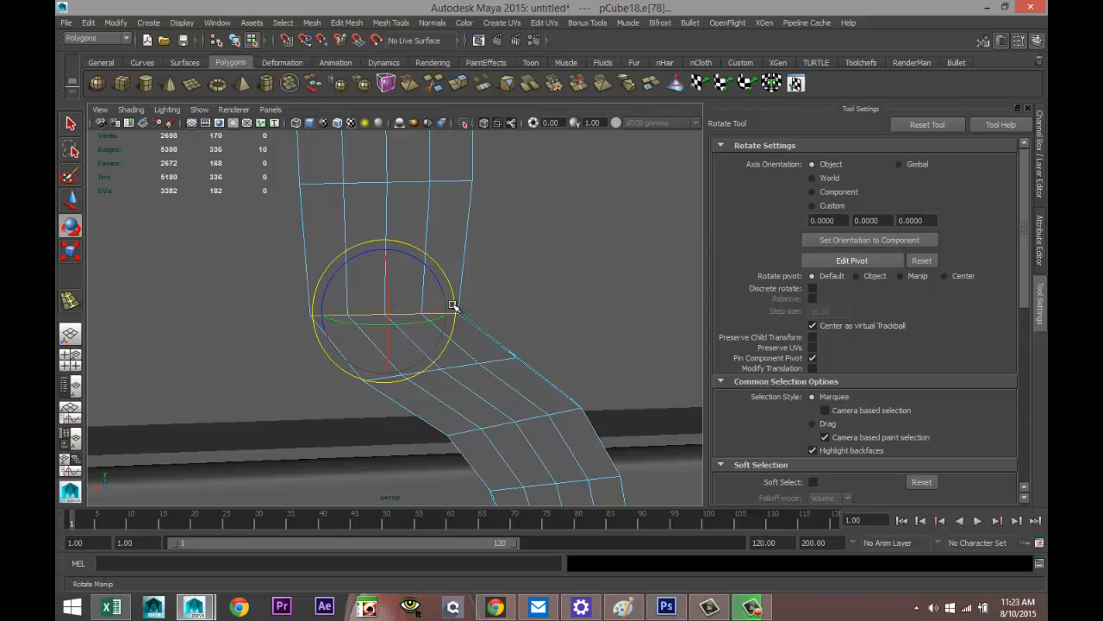
Step: In the front view, widen the edge loop at the arm's base horizontally to match the width of the straight arm above
{"action": "left_click", "coordinate": [73, 361]}
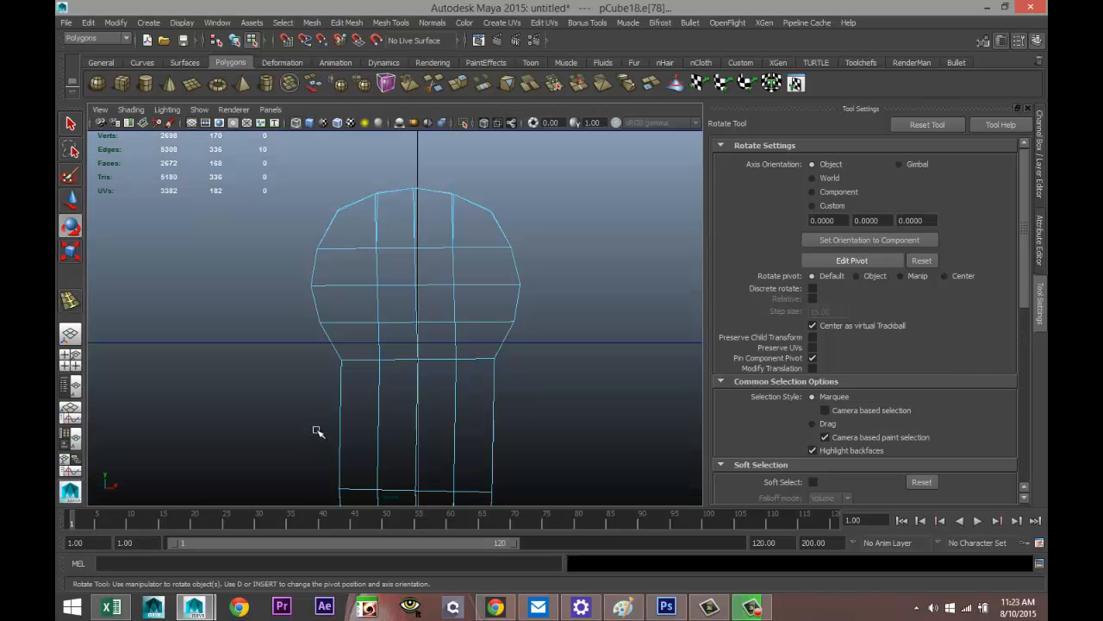
{"action": "key", "text": "space"}
{"action": "middle_click_drag", "start_coordinate": [428, 451], "coordinate": [430, 225], "text": "alt"}
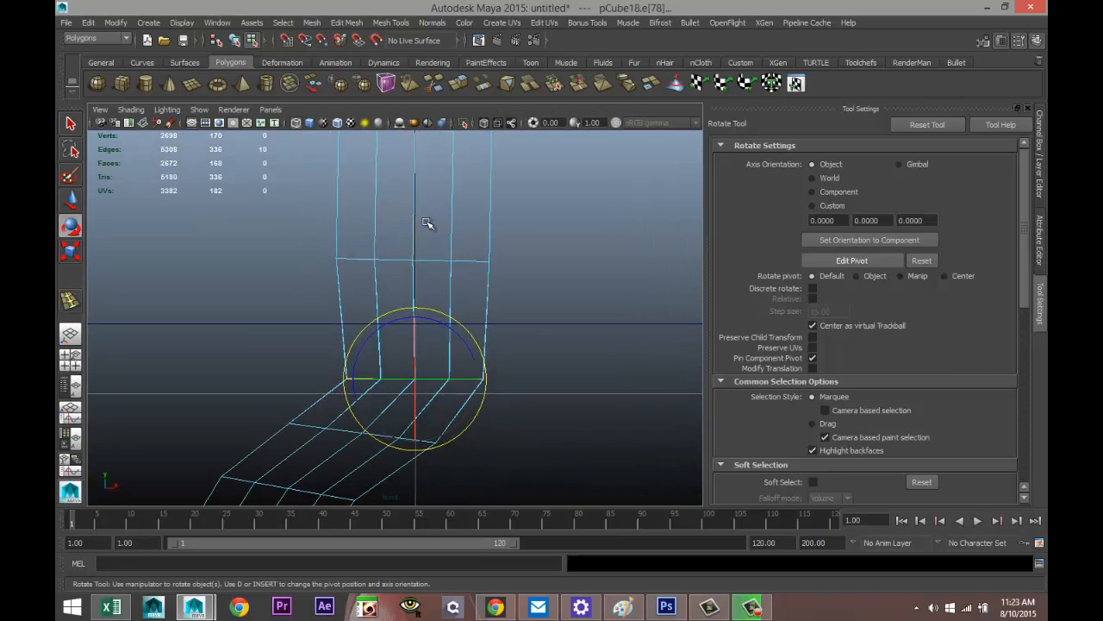
{"action": "right_click_drag", "start_coordinate": [430, 225], "coordinate": [421, 376], "text": "alt"}
{"action": "middle_click_drag", "start_coordinate": [422, 376], "coordinate": [415, 285], "text": "alt"}
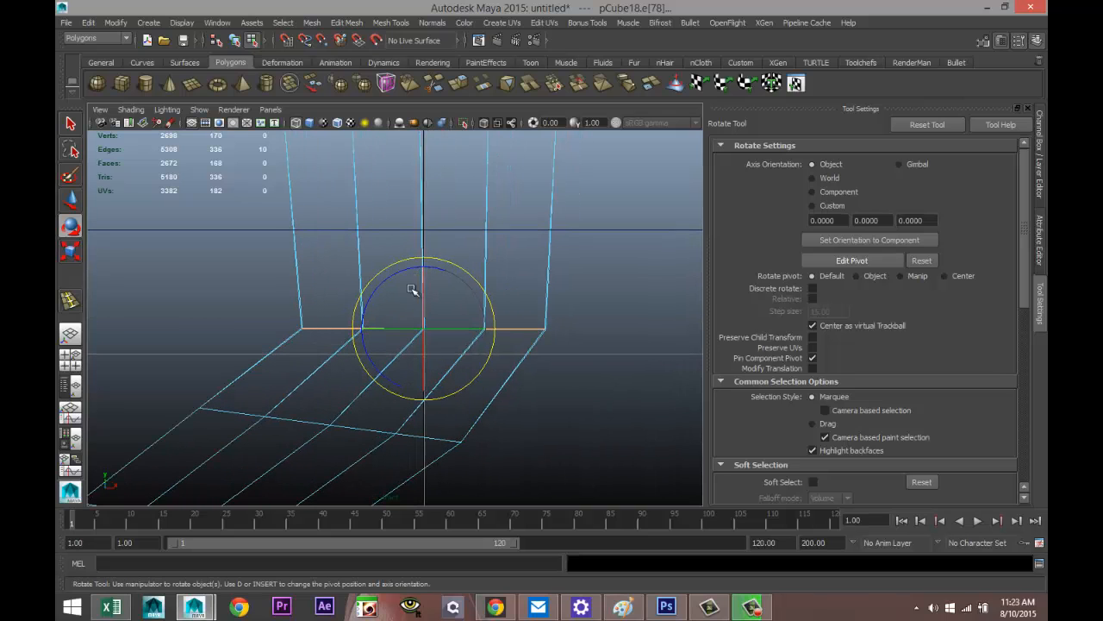
{"action": "scroll", "coordinate": [395, 377], "scroll_direction": "up", "scroll_amount": 1}
{"action": "key", "text": "r"}
{"action": "left_click_drag", "start_coordinate": [491, 331], "coordinate": [498, 334]}
{"action": "scroll", "coordinate": [486, 365], "scroll_direction": "down", "scroll_amount": 5}
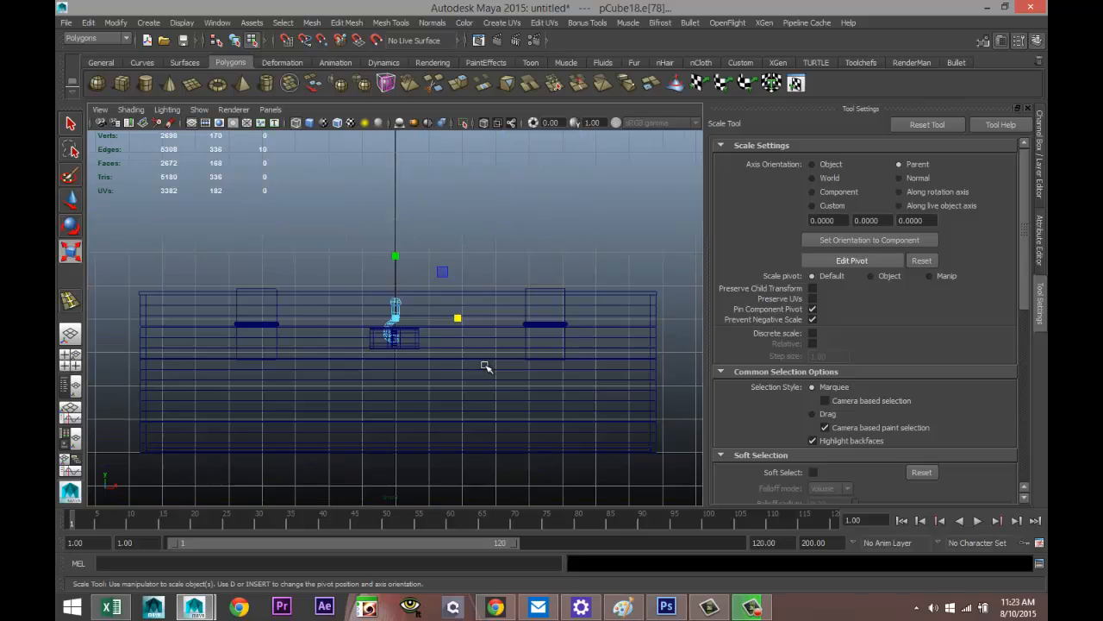
{"action": "scroll", "coordinate": [485, 362], "scroll_direction": "up", "scroll_amount": 4}
{"action": "scroll", "coordinate": [486, 358], "scroll_direction": "up", "scroll_amount": 4}
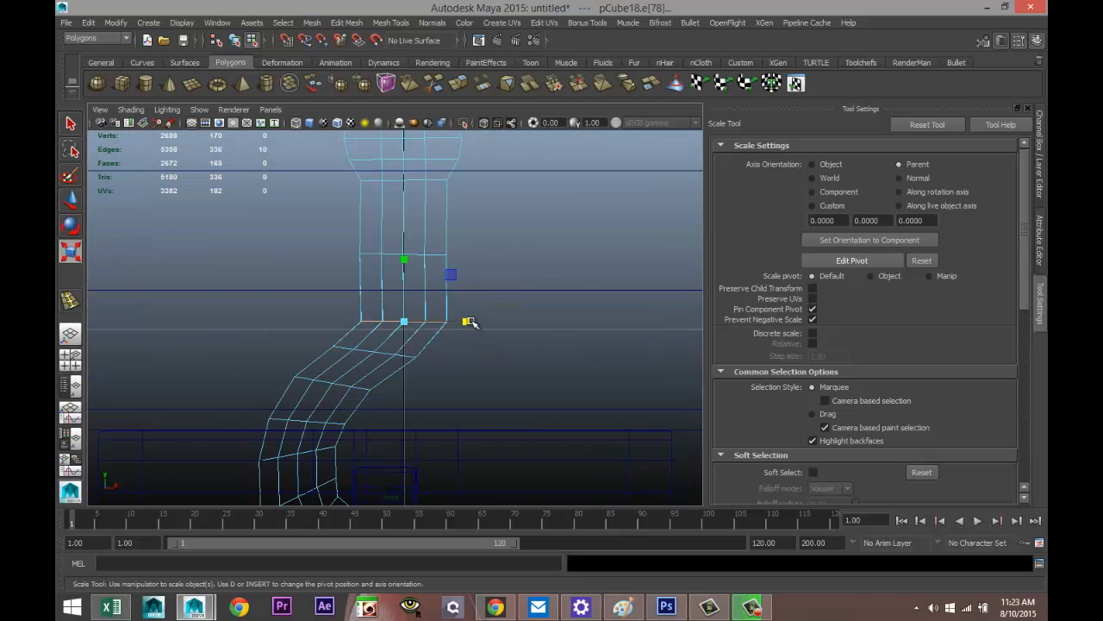
Step: Return to the perspective view in object mode, select the whole latch and frame it with smooth mesh preview
{"action": "left_click", "coordinate": [76, 357]}
{"action": "key", "text": "space"}
{"action": "right_click_drag", "start_coordinate": [450, 228], "coordinate": [508, 213]}
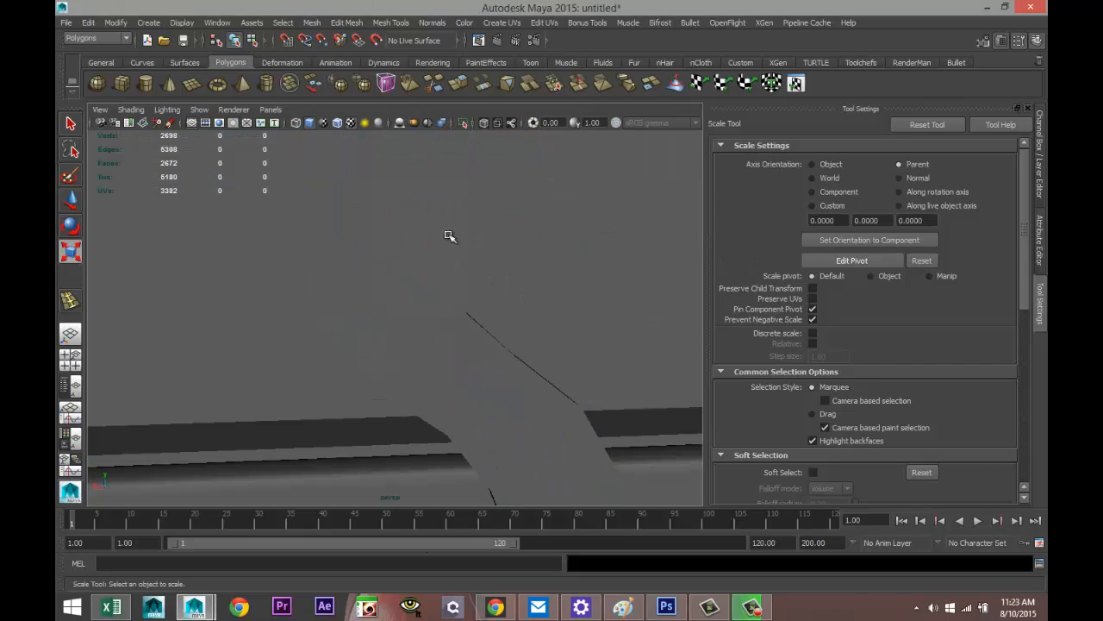
{"action": "left_click", "coordinate": [443, 319]}
{"action": "key", "text": "f"}
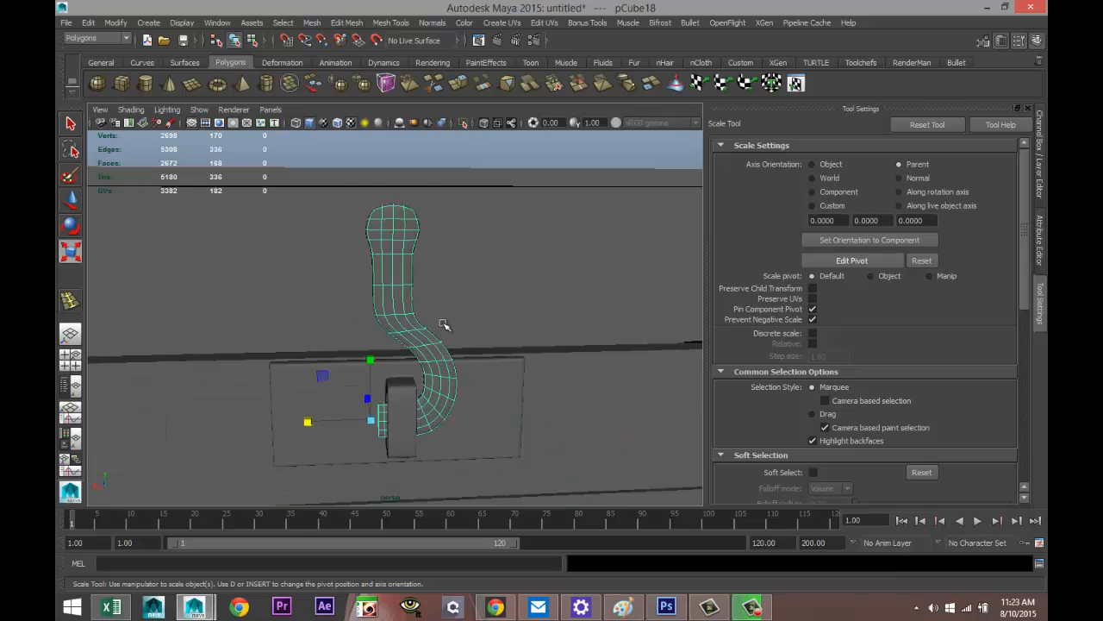
Step: Separate the hinge on the rear of the box into its parts and select the rounded cap at its pin's end
{"action": "left_click_drag", "start_coordinate": [418, 380], "coordinate": [547, 348], "text": "alt"}
{"action": "left_click", "coordinate": [580, 419]}
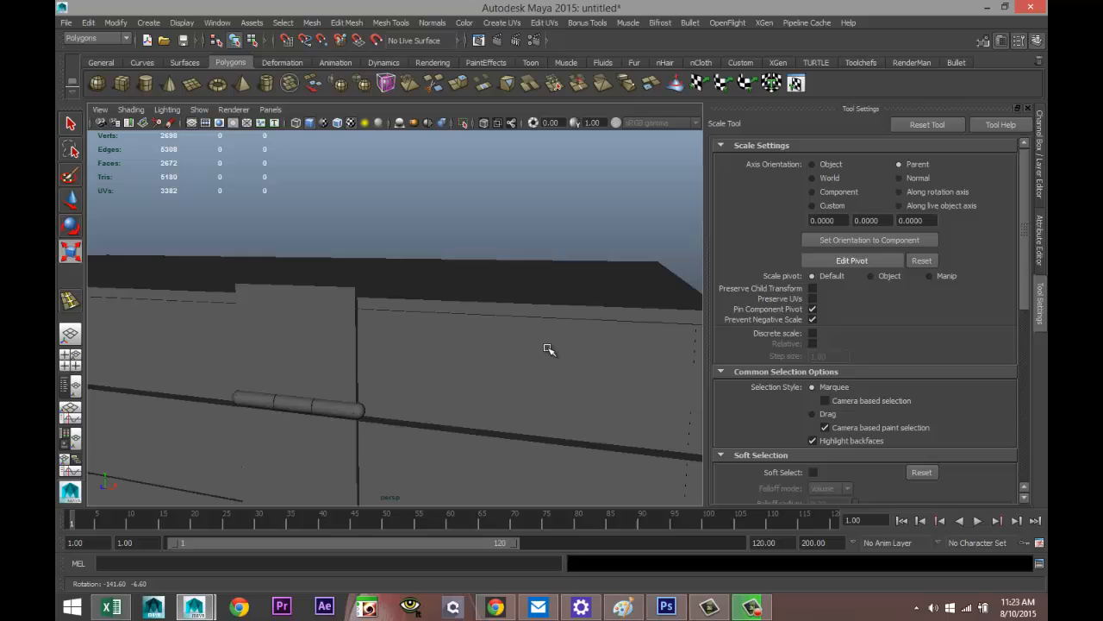
{"action": "left_click", "coordinate": [361, 414]}
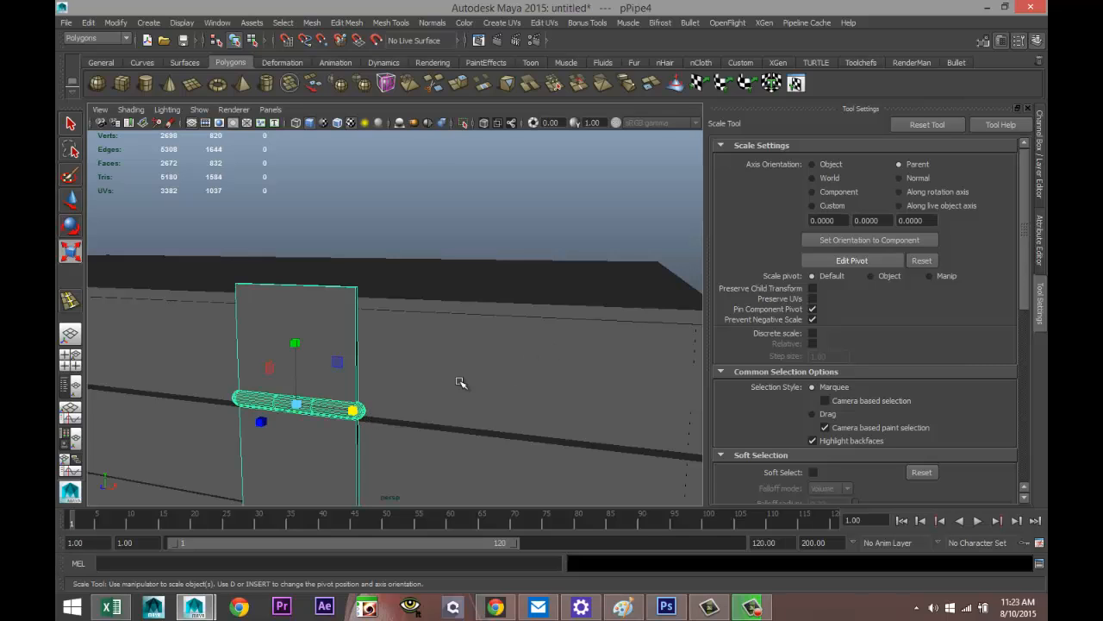
{"action": "left_click", "coordinate": [312, 23]}
{"action": "left_click", "coordinate": [340, 100]}
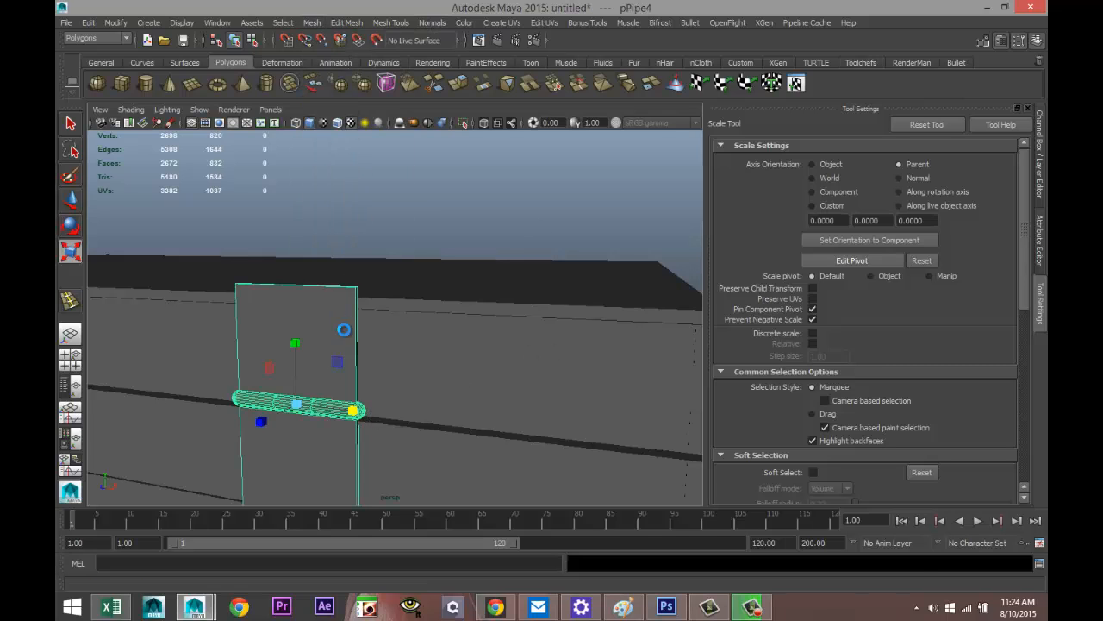
{"action": "left_click", "coordinate": [362, 411]}
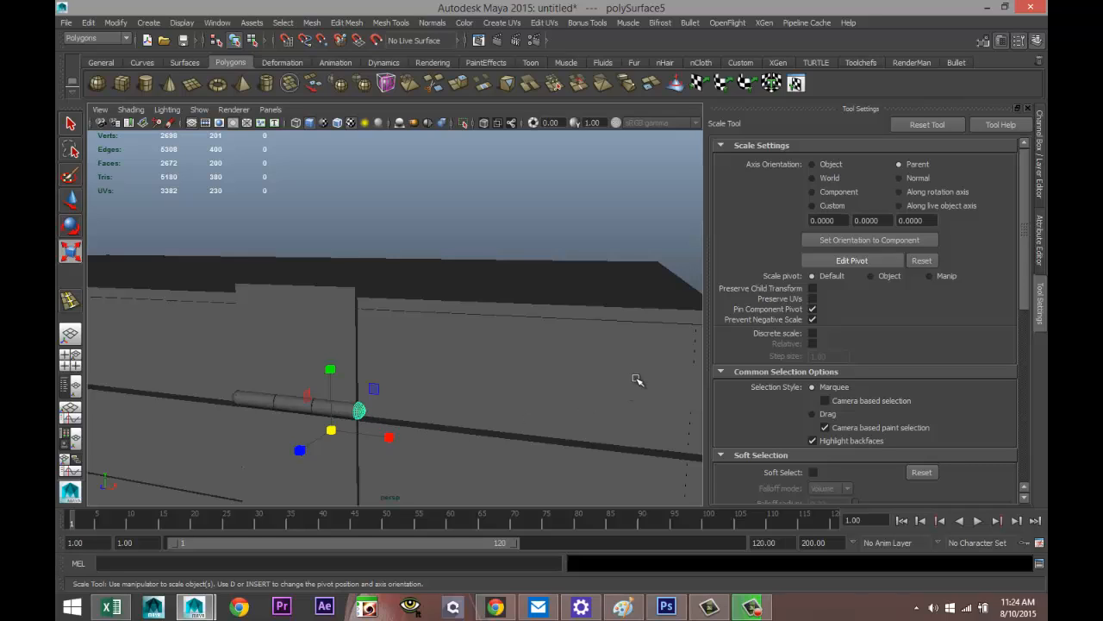
Step: Duplicate the hinge's end cap and move the copy along Z out towards the latch side of the box
{"action": "key", "text": "ctrl+d"}
{"action": "key", "text": "w"}
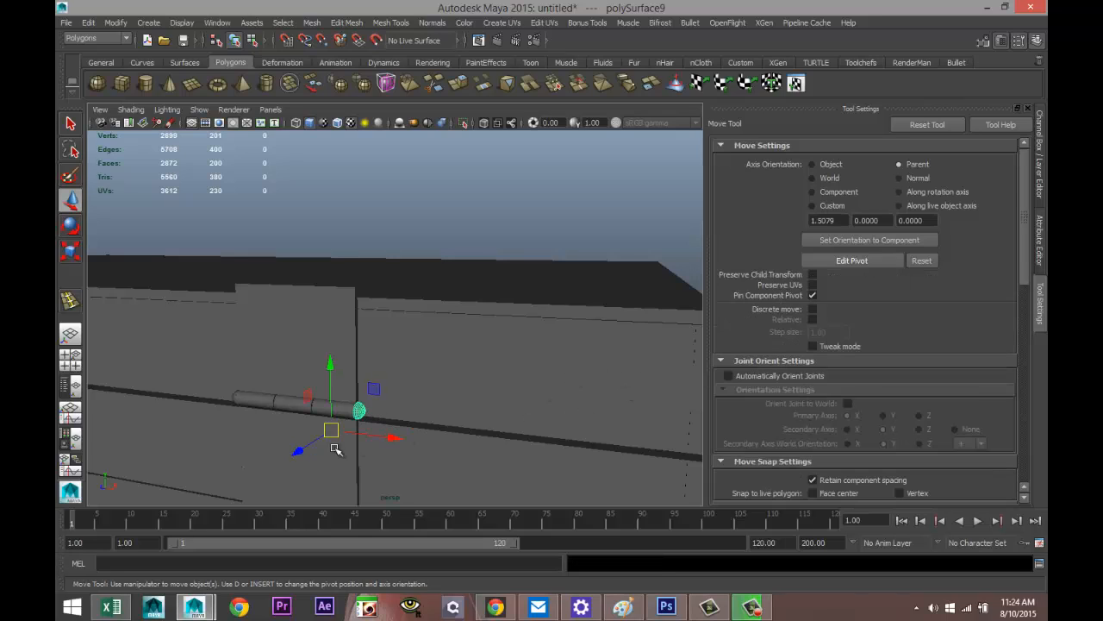
{"action": "left_click_drag", "start_coordinate": [303, 450], "coordinate": [321, 432]}
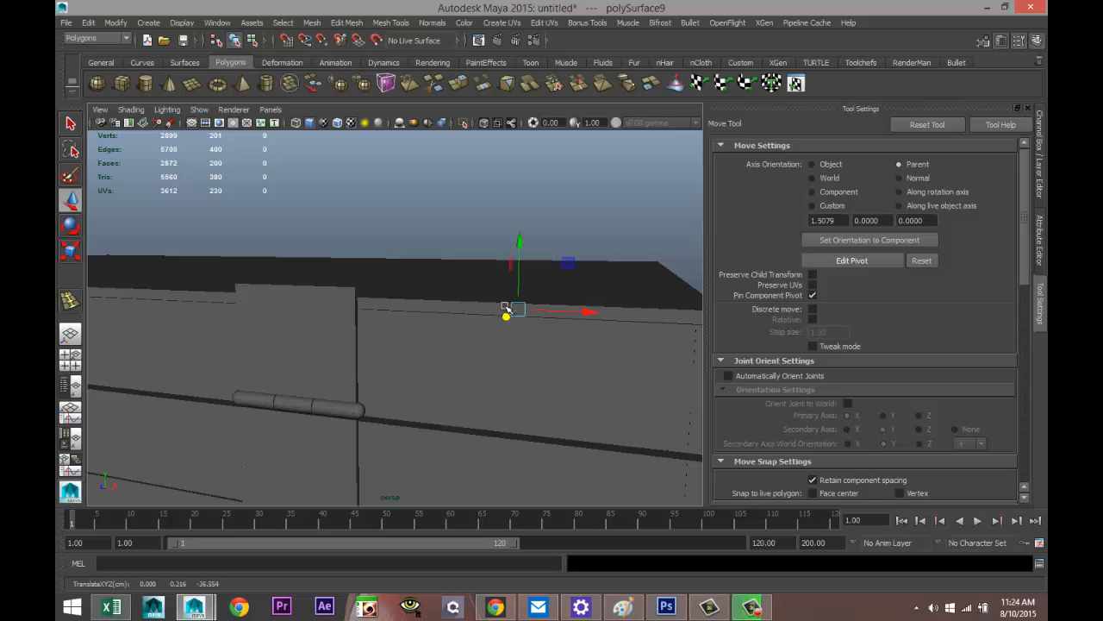
{"action": "scroll", "coordinate": [506, 308], "scroll_direction": "down", "scroll_amount": 8}
{"action": "left_click_drag", "start_coordinate": [596, 354], "coordinate": [416, 375], "text": "alt"}
{"action": "middle_click_drag", "start_coordinate": [416, 376], "coordinate": [327, 393], "text": "alt"}
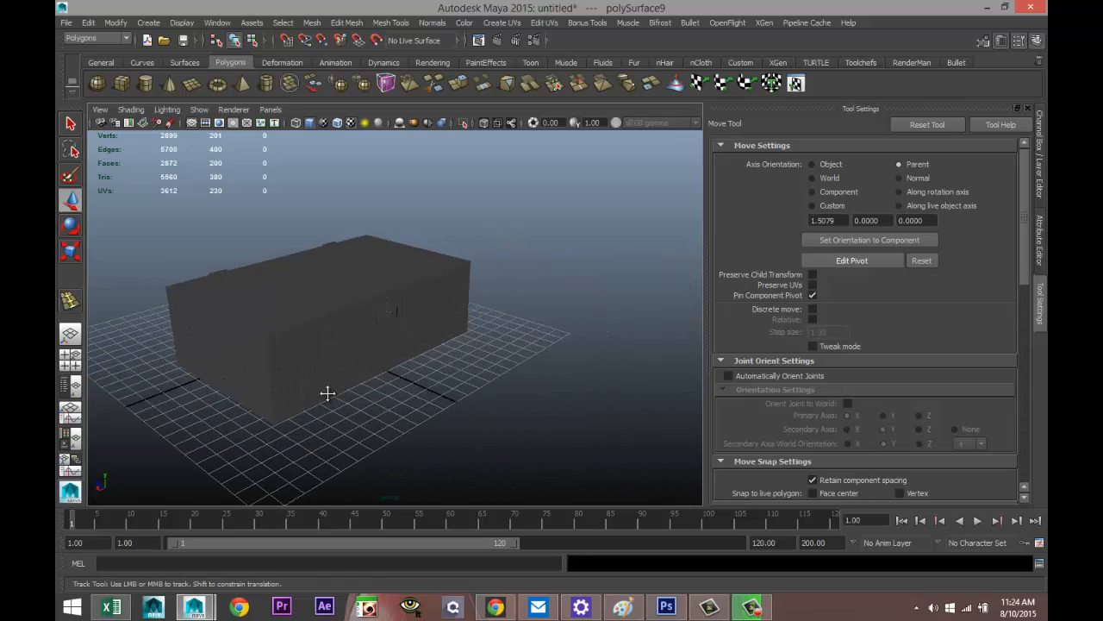
{"action": "key", "text": "w"}
{"action": "scroll", "coordinate": [328, 397], "scroll_direction": "down", "scroll_amount": 5}
{"action": "left_click_drag", "start_coordinate": [535, 415], "coordinate": [538, 411]}
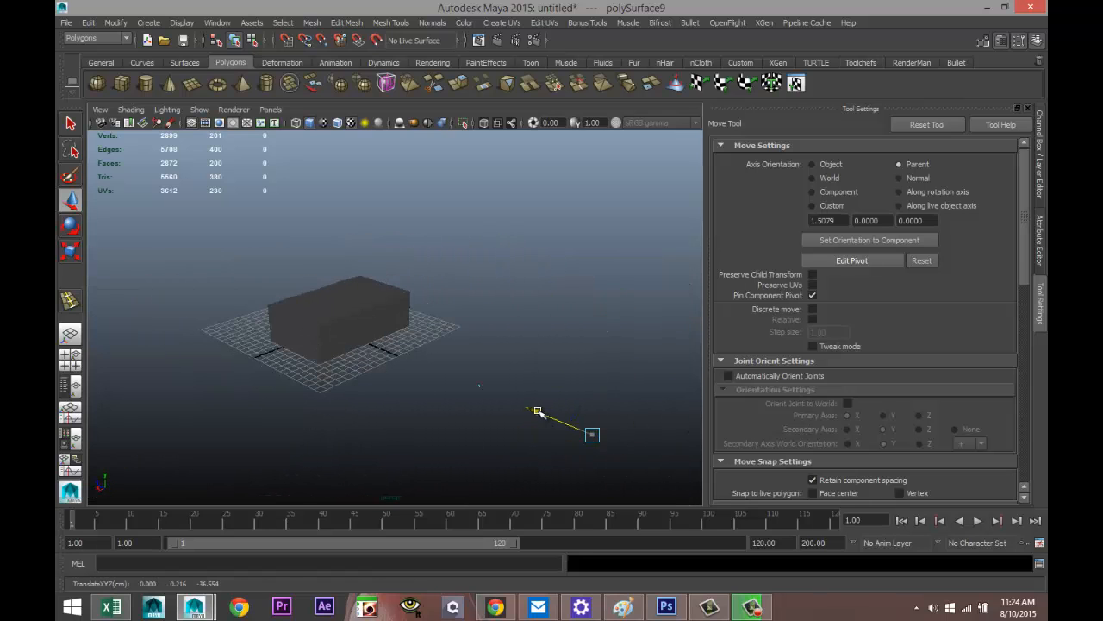
{"action": "left_click_drag", "start_coordinate": [467, 382], "coordinate": [436, 369]}
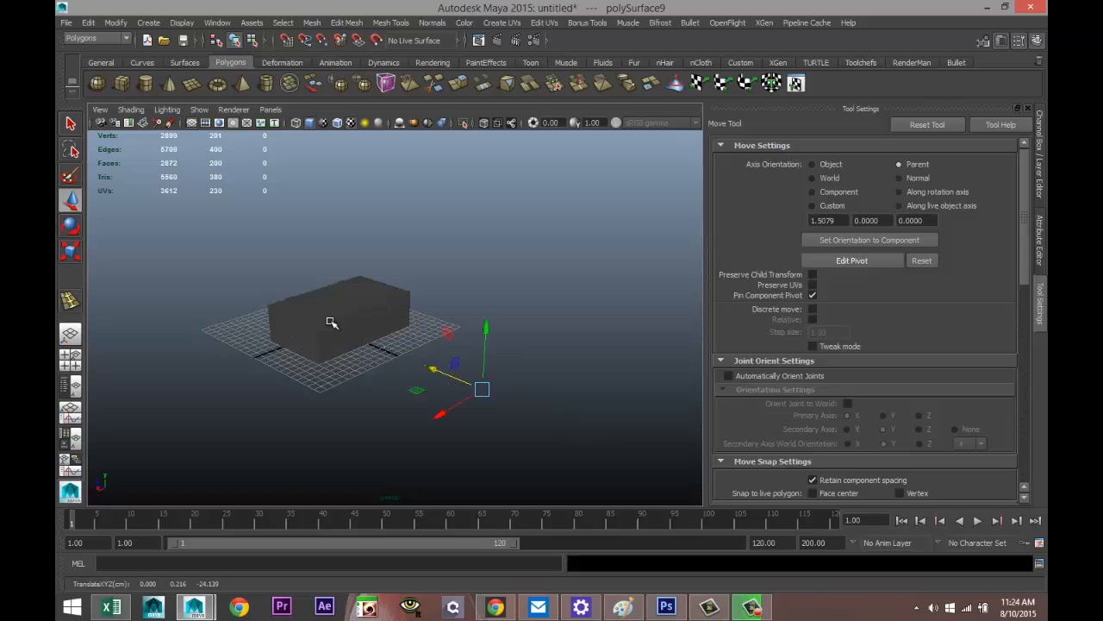
Step: Center the cap copy's pivot and rotate it 90 degrees about Y so its dome faces away from the box
{"action": "left_click", "coordinate": [108, 27]}
{"action": "left_click", "coordinate": [147, 150]}
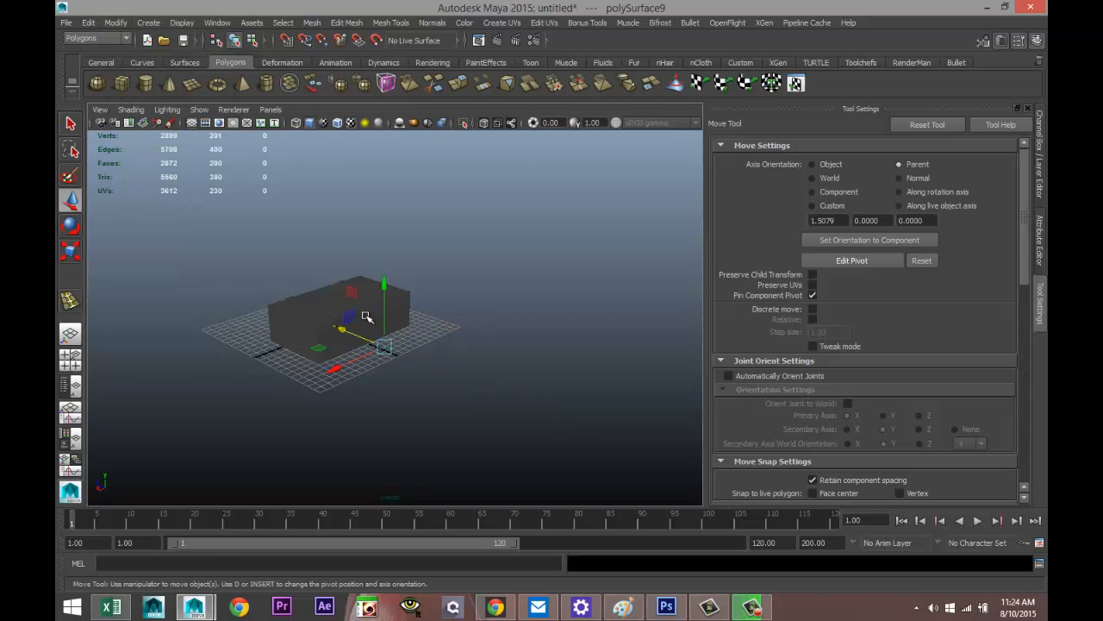
{"action": "key", "text": "f"}
{"action": "key", "text": "e"}
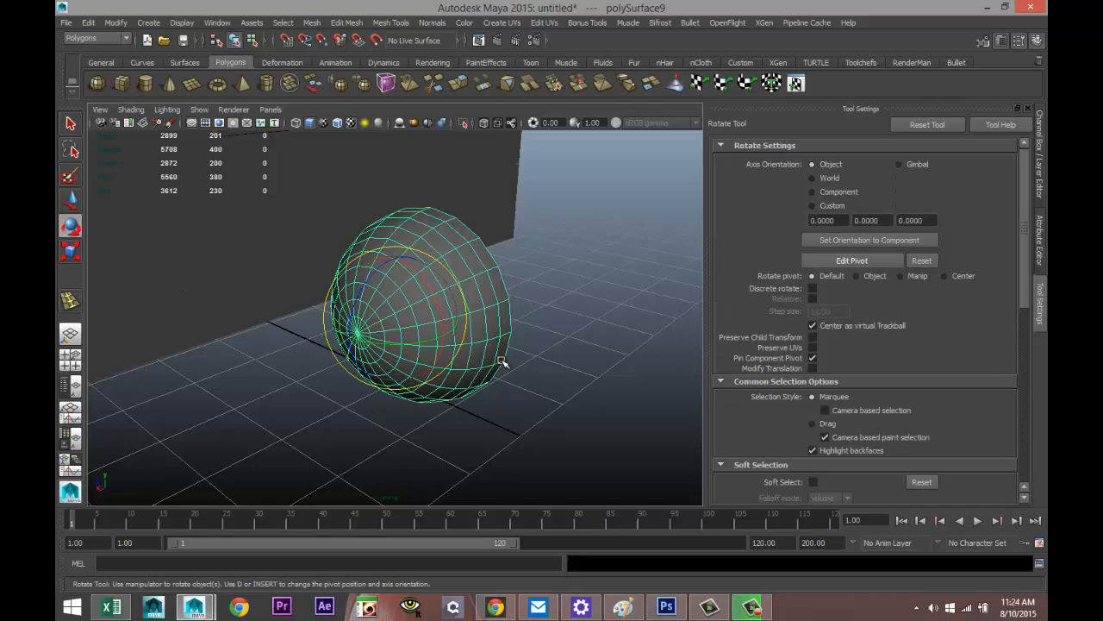
{"action": "left_click_drag", "start_coordinate": [379, 338], "coordinate": [466, 344]}
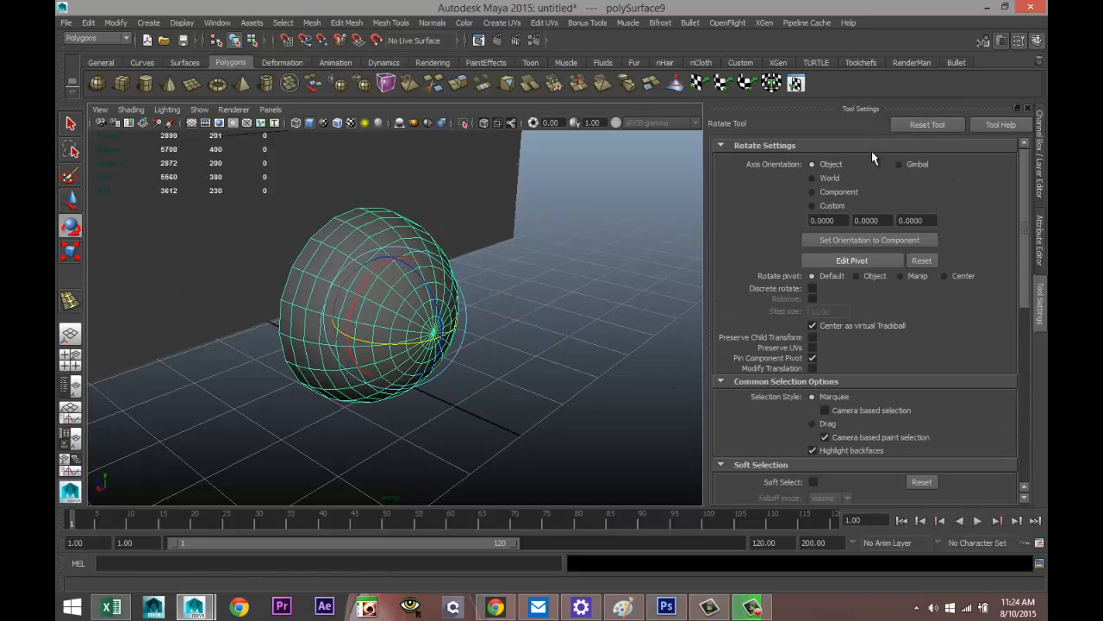
{"action": "key", "text": "ctrl+a"}
{"action": "left_click", "coordinate": [774, 152]}
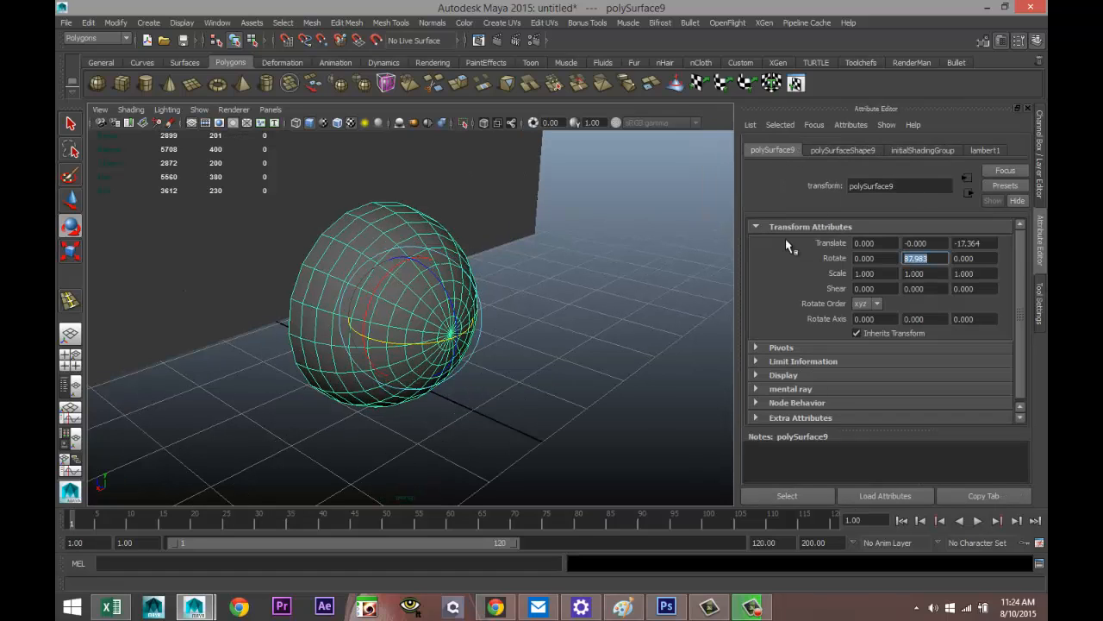
{"action": "type", "text": "90"}
{"action": "key", "text": "Return"}
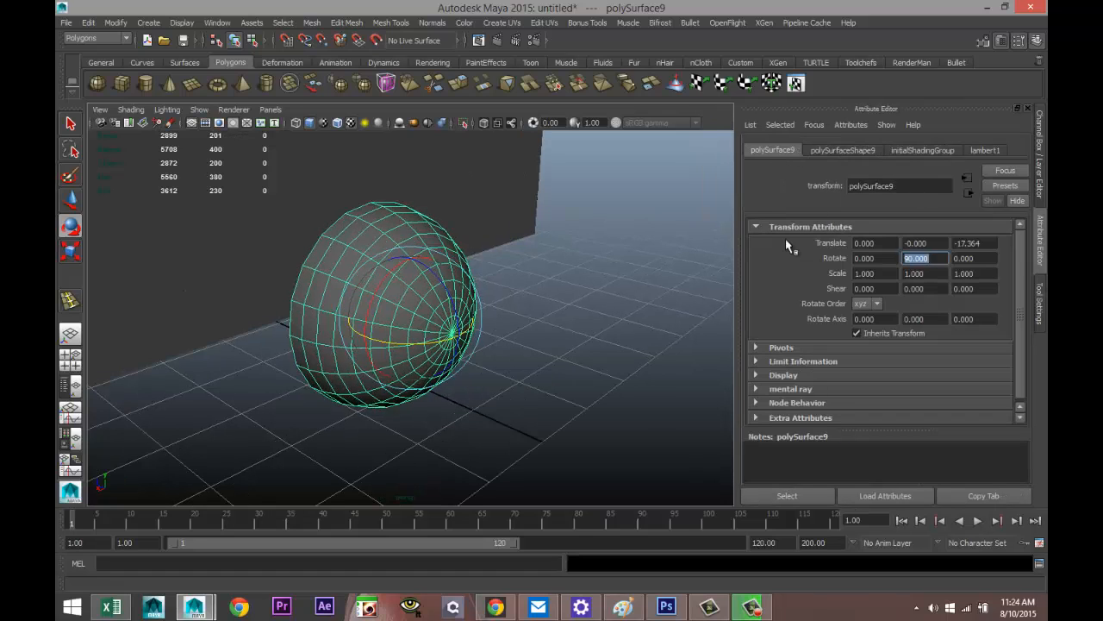
Step: Move the rotated cap along Z closer to the box's latch side, to about -15.19
{"action": "left_click", "coordinate": [606, 331]}
{"action": "right_click_drag", "start_coordinate": [598, 342], "coordinate": [358, 312], "text": "alt"}
{"action": "left_click", "coordinate": [407, 299]}
{"action": "key", "text": "w"}
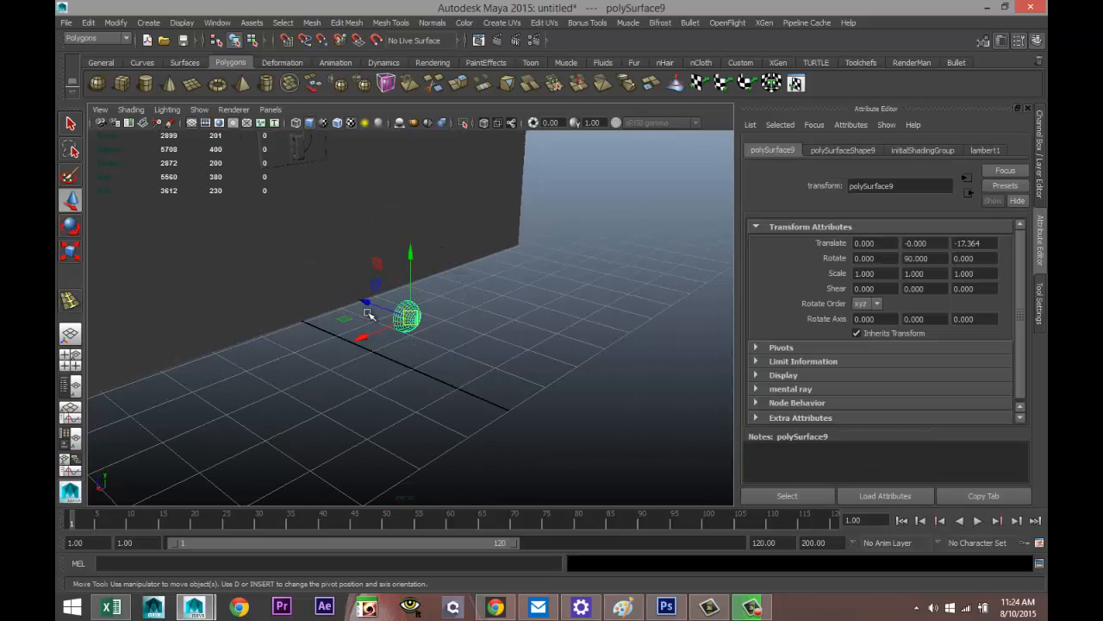
{"action": "left_click_drag", "start_coordinate": [367, 307], "coordinate": [141, 238]}
Step: In the front view, move the cap onto the center of the latch's round head, at about X -5.117, Y 0.643
{"action": "left_click", "coordinate": [63, 368]}
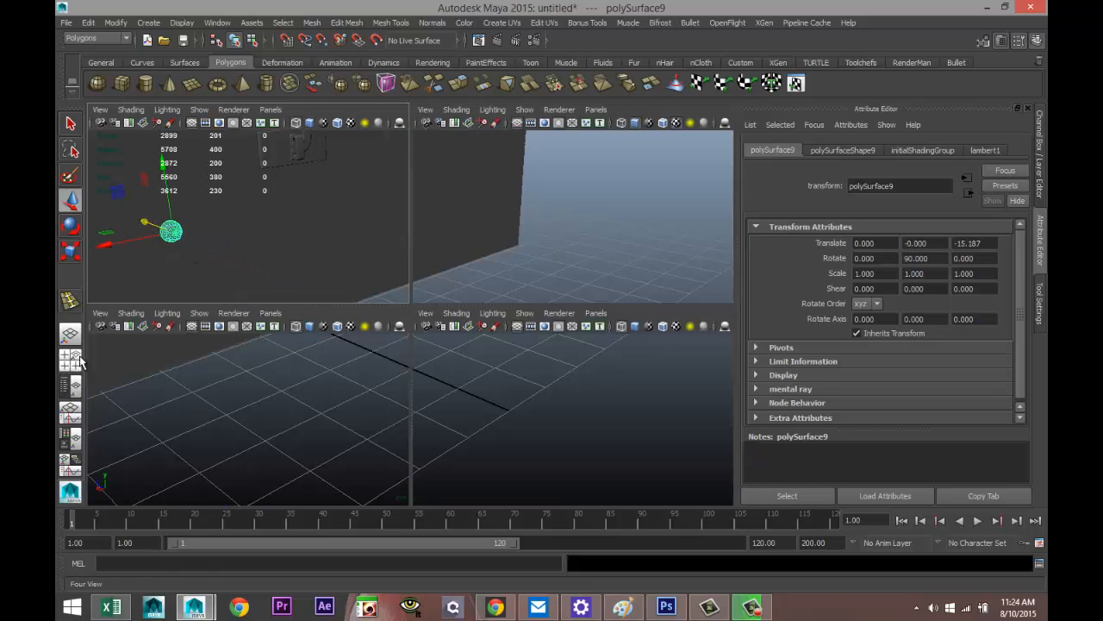
{"action": "key", "text": "space"}
{"action": "key", "text": "f"}
{"action": "scroll", "coordinate": [316, 362], "scroll_direction": "down", "scroll_amount": 10}
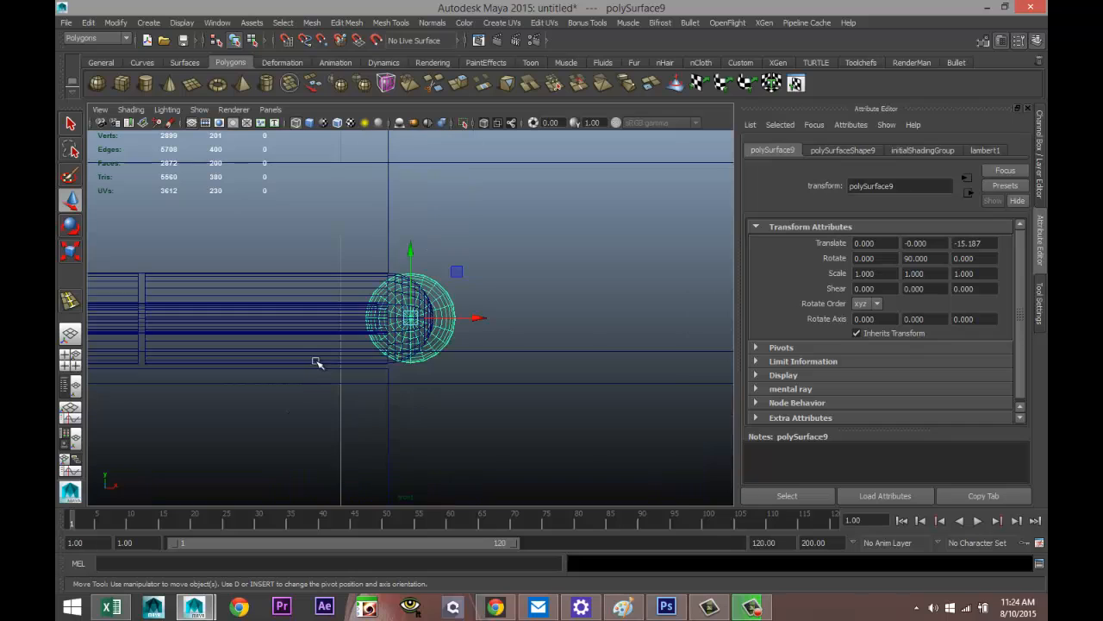
{"action": "scroll", "coordinate": [342, 372], "scroll_direction": "up", "scroll_amount": 3}
{"action": "scroll", "coordinate": [348, 372], "scroll_direction": "down", "scroll_amount": 3}
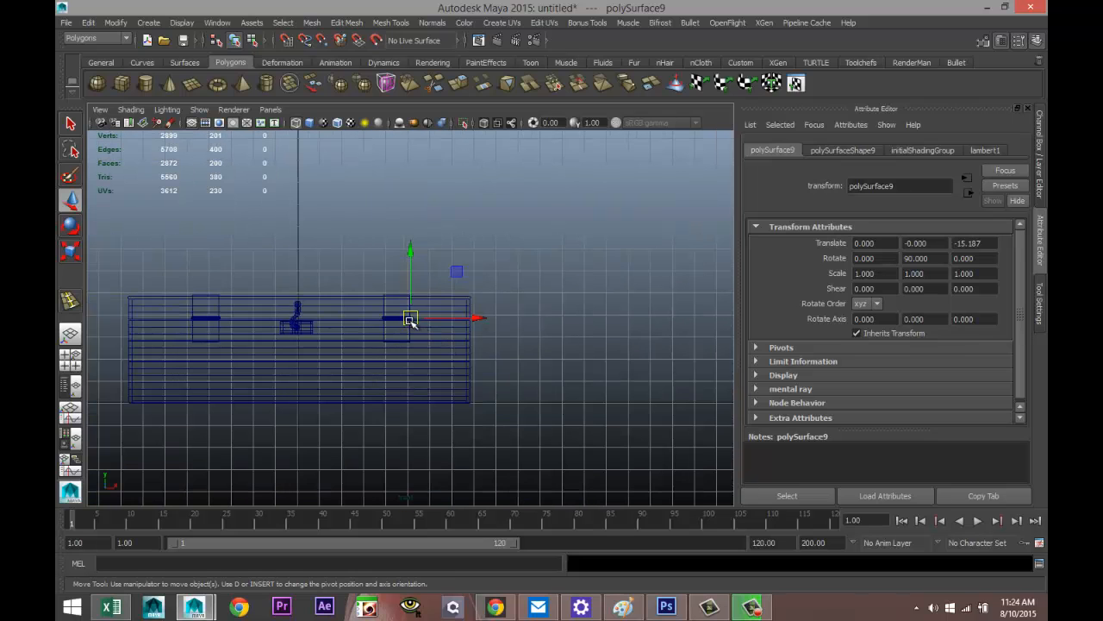
{"action": "left_click_drag", "start_coordinate": [409, 320], "coordinate": [299, 307]}
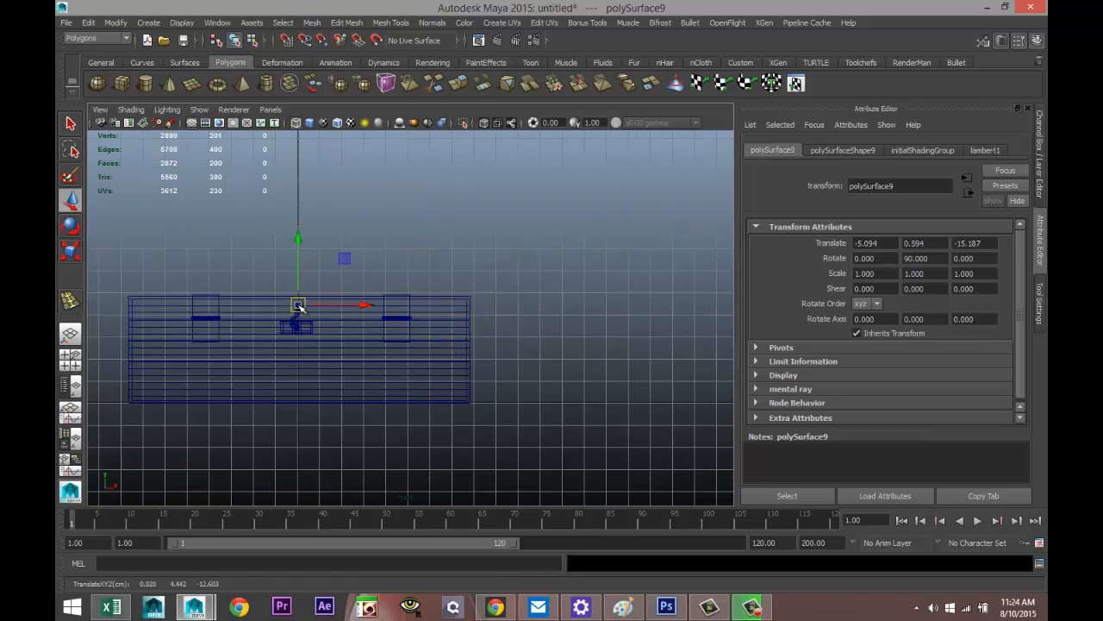
{"action": "key", "text": "f"}
{"action": "scroll", "coordinate": [414, 368], "scroll_direction": "up", "scroll_amount": 5}
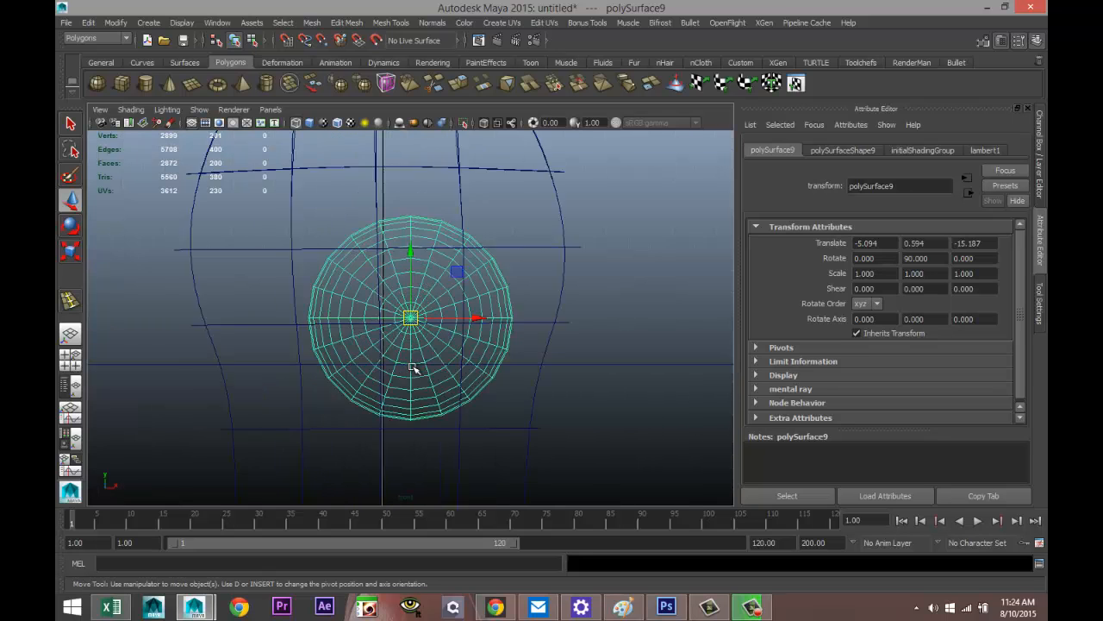
{"action": "left_click_drag", "start_coordinate": [395, 316], "coordinate": [375, 241]}
{"action": "scroll", "coordinate": [382, 315], "scroll_direction": "down", "scroll_amount": 8}
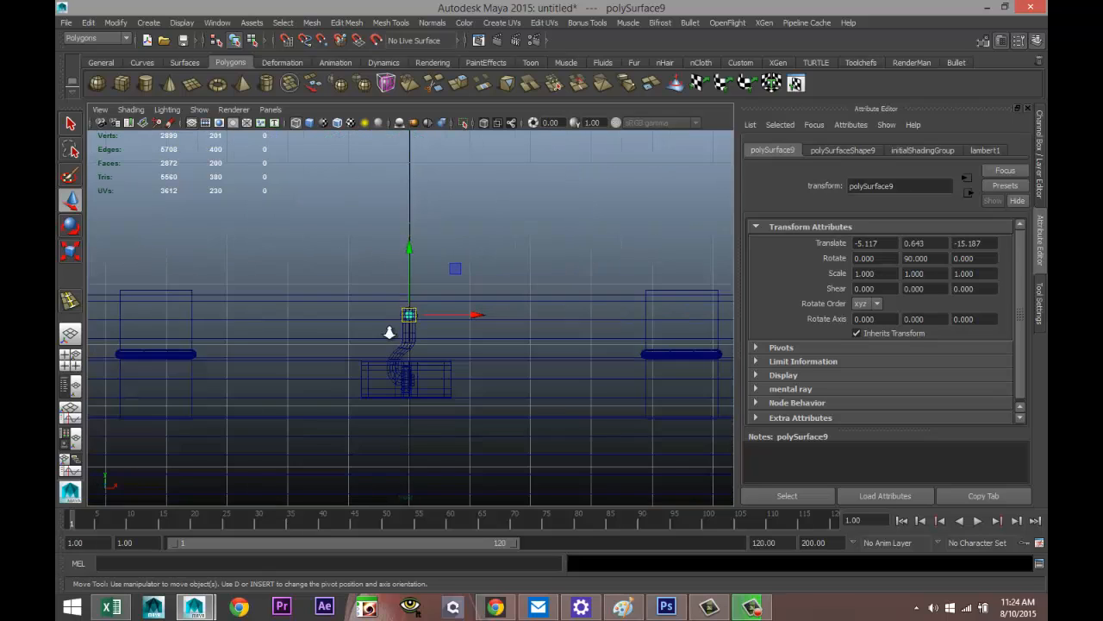
Step: In the perspective view, move the cap along Z to about -9.74 so it sits against the latch head
{"action": "left_click", "coordinate": [70, 358]}
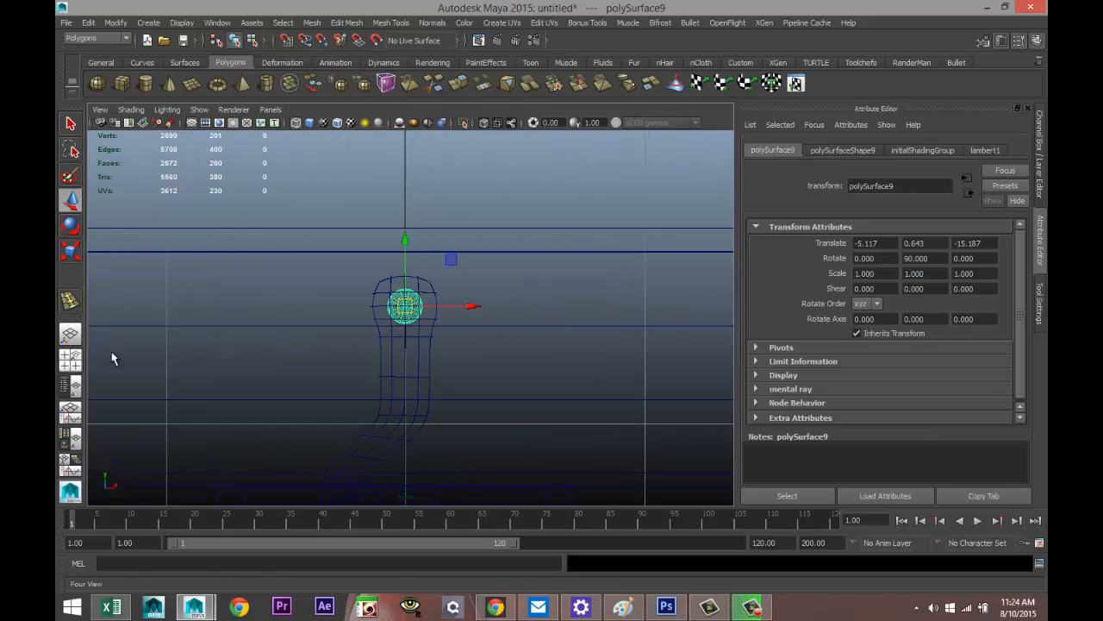
{"action": "key", "text": "space"}
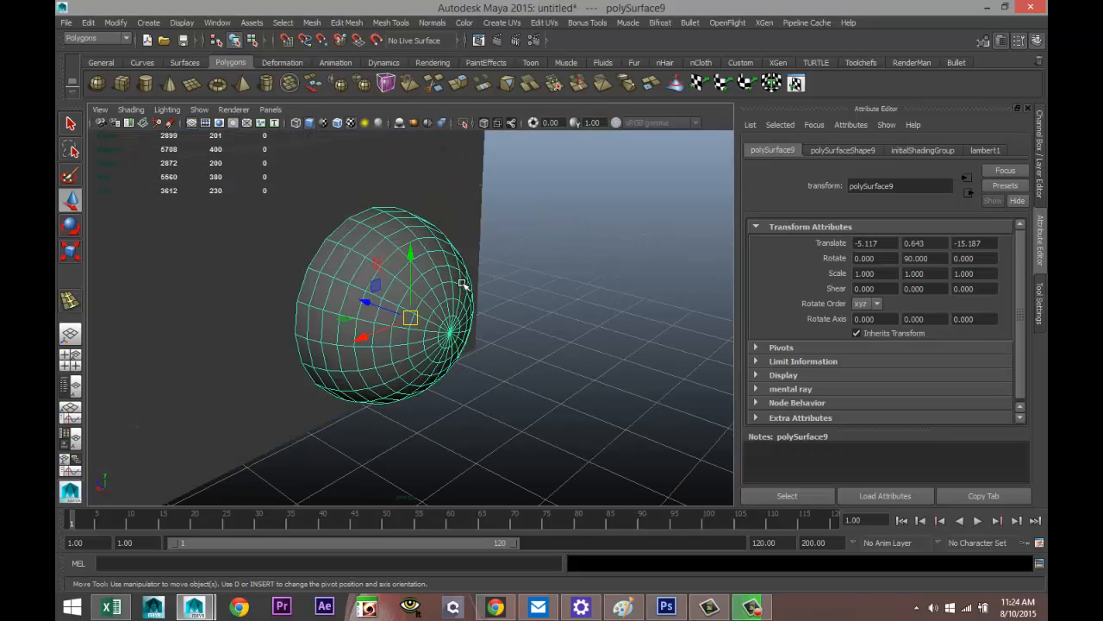
{"action": "scroll", "coordinate": [462, 284], "scroll_direction": "down", "scroll_amount": 6}
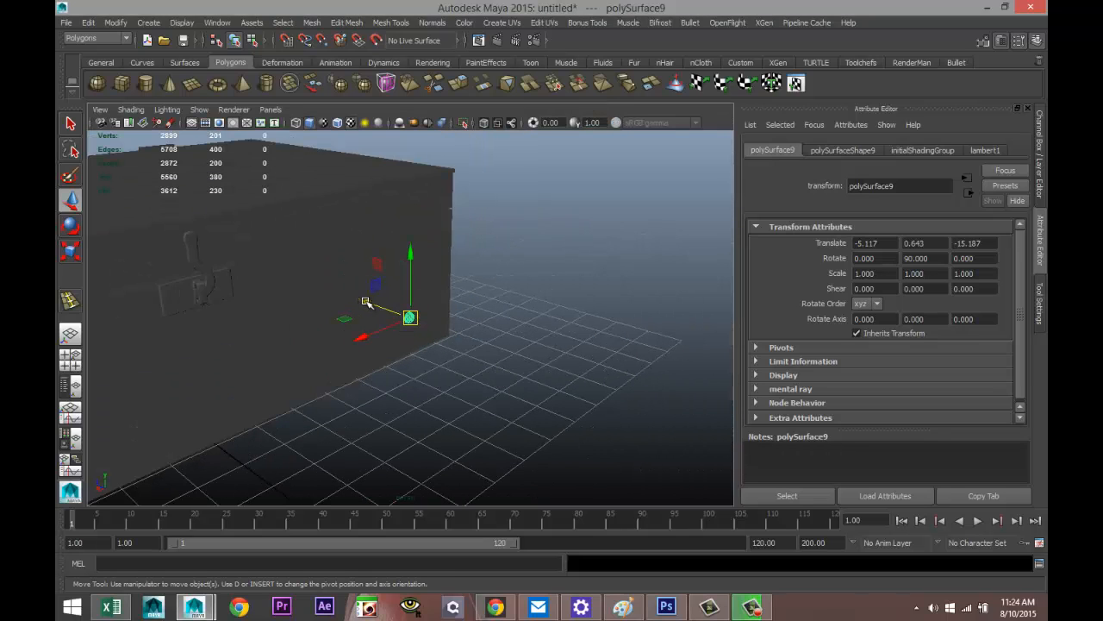
{"action": "left_click_drag", "start_coordinate": [366, 301], "coordinate": [170, 235]}
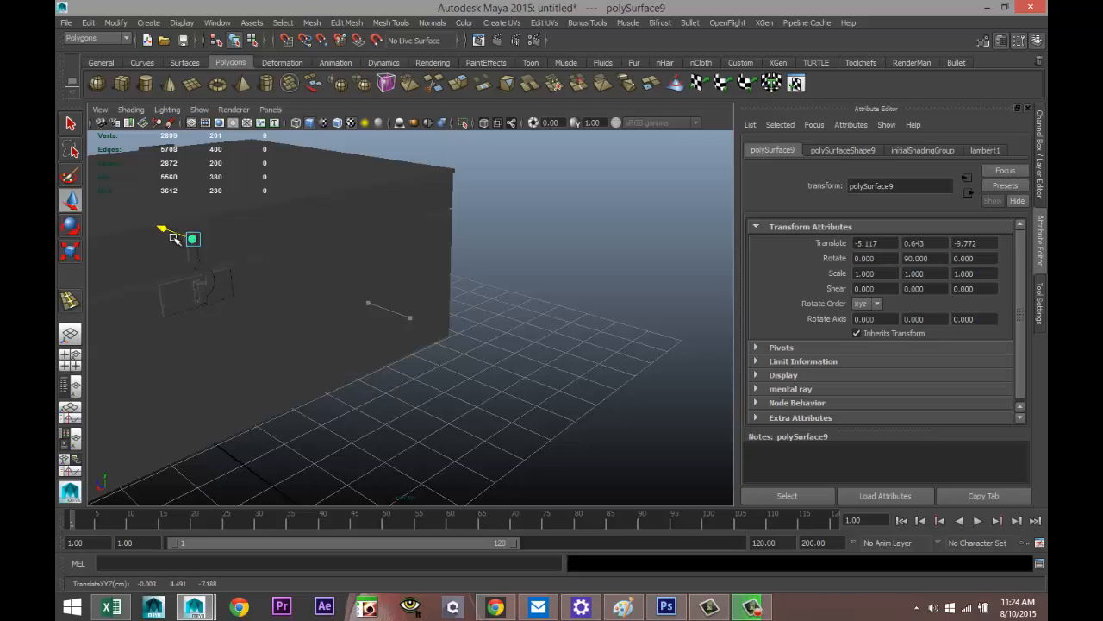
{"action": "key", "text": "f"}
{"action": "scroll", "coordinate": [184, 256], "scroll_direction": "down", "scroll_amount": 3}
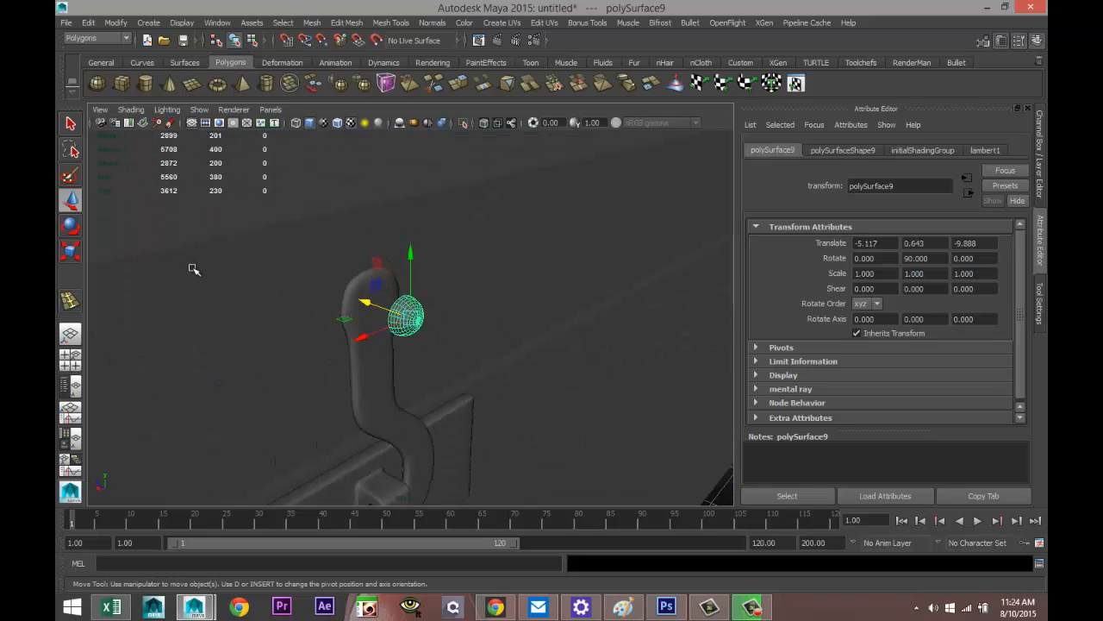
{"action": "left_click_drag", "start_coordinate": [194, 269], "coordinate": [469, 383], "text": "alt"}
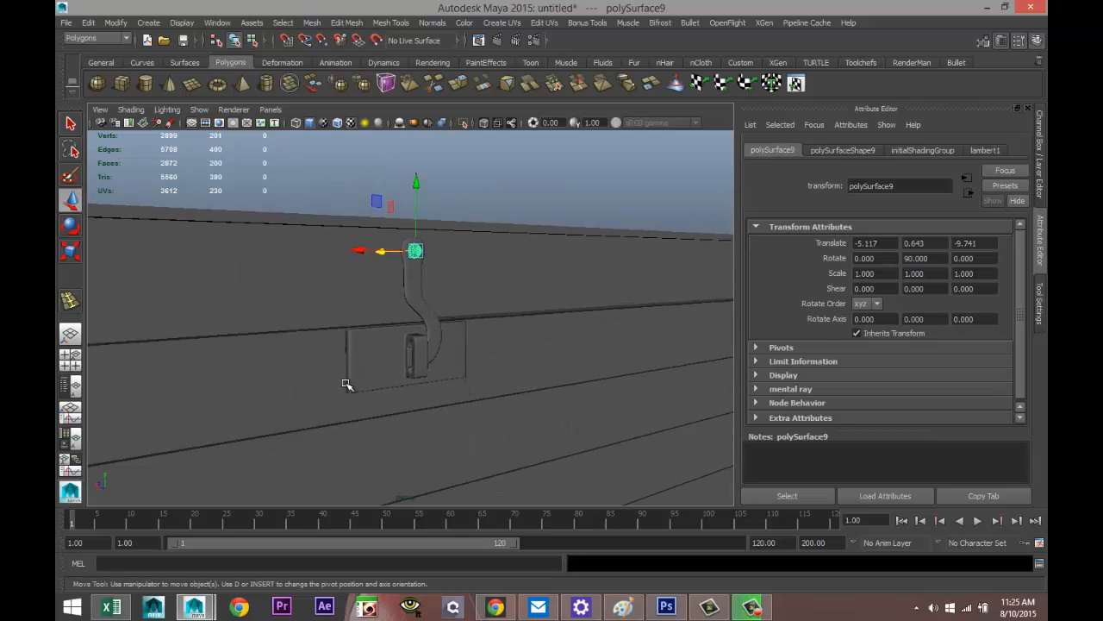
Step: Create a polygon cube on the grid in front of the box and raise it level with the latch
{"action": "left_click", "coordinate": [122, 84]}
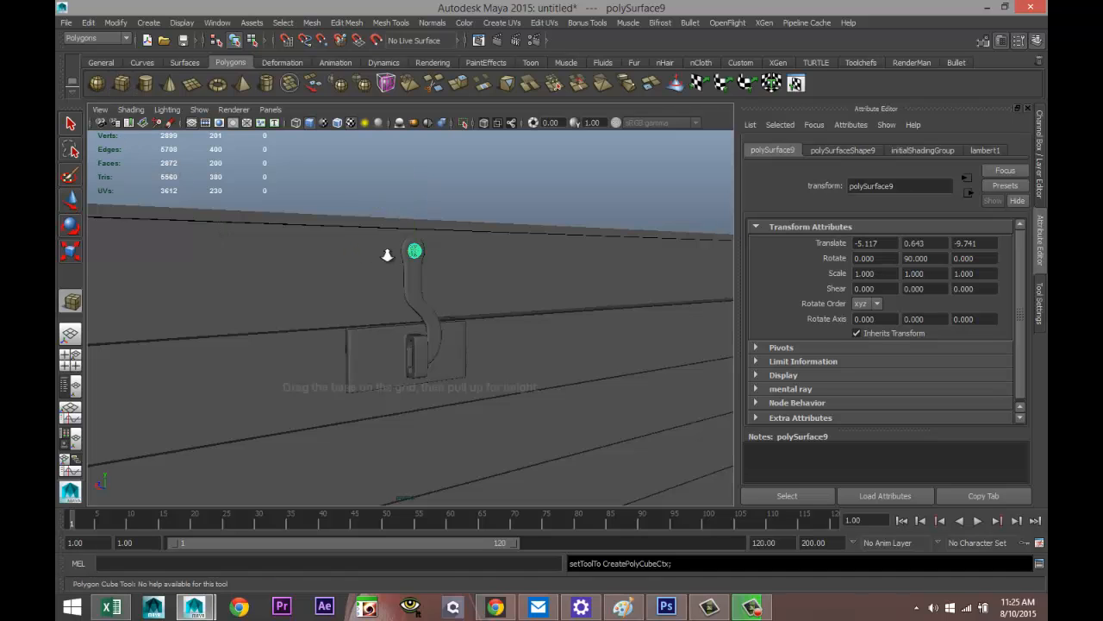
{"action": "scroll", "coordinate": [438, 268], "scroll_direction": "down", "scroll_amount": 3}
{"action": "left_click_drag", "start_coordinate": [532, 345], "coordinate": [478, 396], "text": "alt"}
{"action": "left_click_drag", "start_coordinate": [371, 456], "coordinate": [461, 432]}
{"action": "left_click_drag", "start_coordinate": [282, 409], "coordinate": [374, 269], "text": "alt"}
Step: In the front view, shift the new cube horizontally until its left edge lines up with the slotted plate's left edge
{"action": "left_click", "coordinate": [71, 360]}
{"action": "key", "text": "space"}
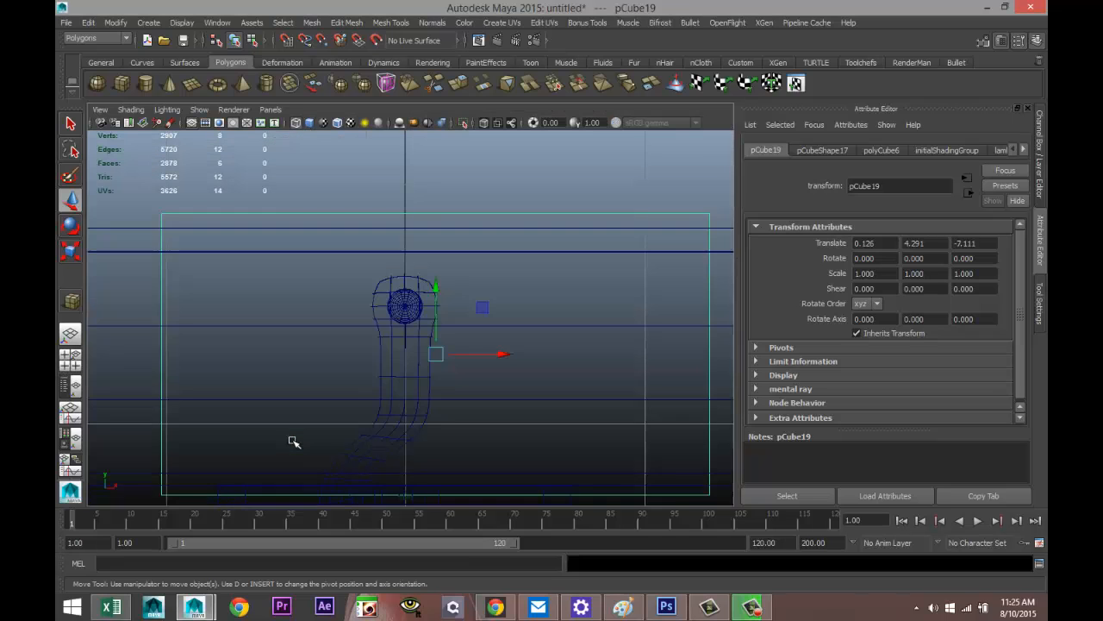
{"action": "scroll", "coordinate": [293, 444], "scroll_direction": "down", "scroll_amount": 3}
{"action": "scroll", "coordinate": [373, 467], "scroll_direction": "up", "scroll_amount": 2}
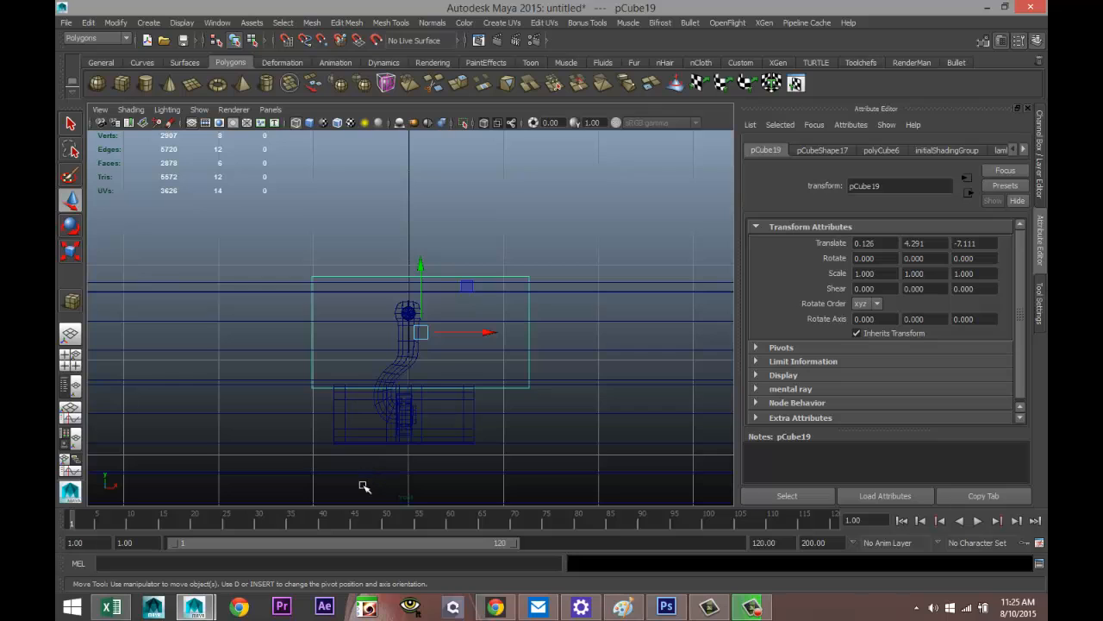
{"action": "middle_click_drag", "start_coordinate": [364, 487], "coordinate": [396, 360], "text": "alt"}
{"action": "left_click_drag", "start_coordinate": [512, 223], "coordinate": [539, 225]}
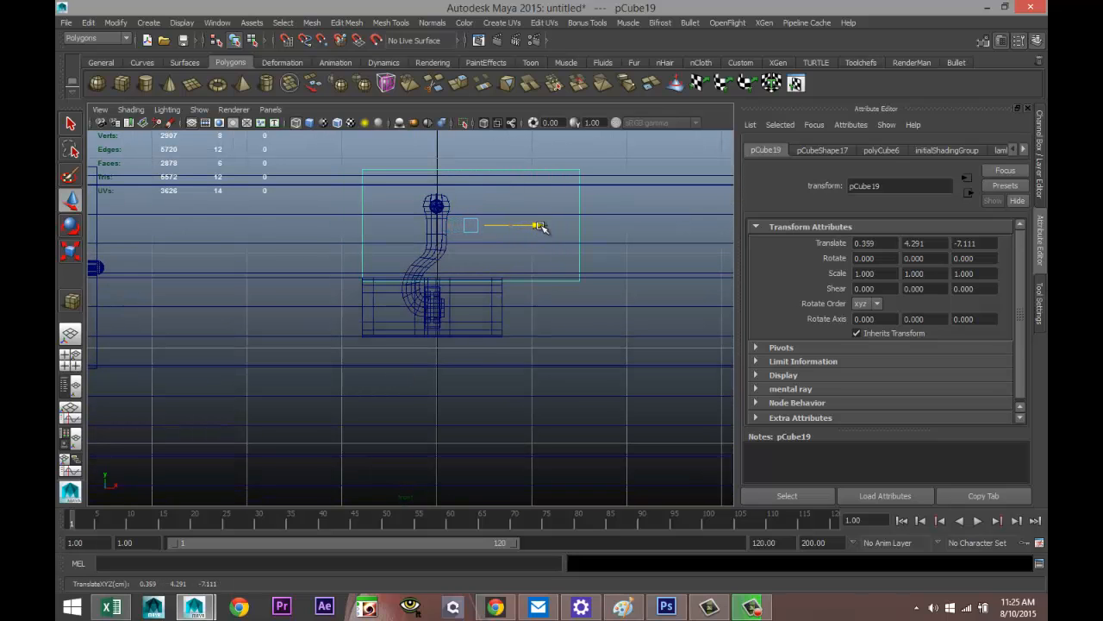
Step: Move the cube's right-side vertices to the slotted plate's right edge and lower its top vertices to the line just above the latch head
{"action": "right_click_drag", "start_coordinate": [579, 202], "coordinate": [536, 199]}
{"action": "left_click_drag", "start_coordinate": [561, 154], "coordinate": [612, 381]}
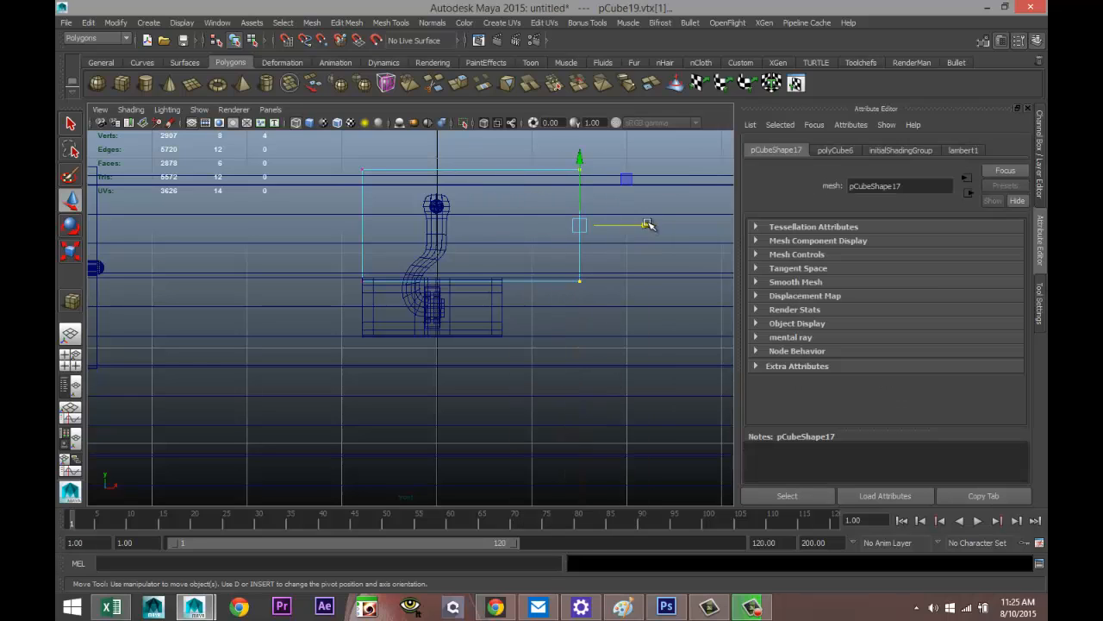
{"action": "left_click_drag", "start_coordinate": [648, 225], "coordinate": [573, 232]}
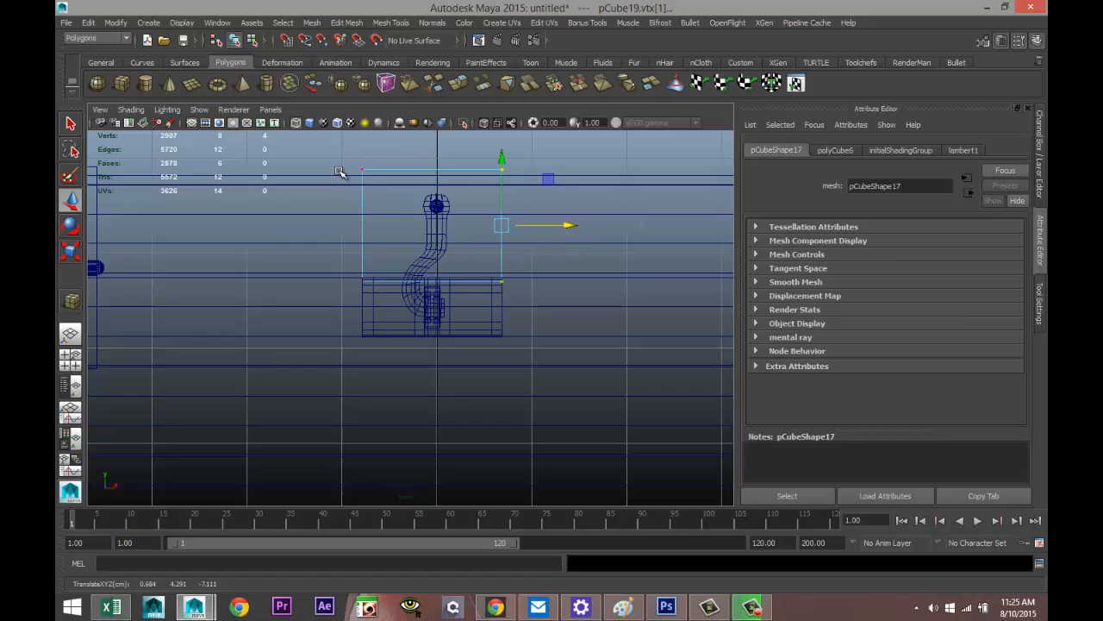
{"action": "left_click_drag", "start_coordinate": [340, 172], "coordinate": [544, 202]}
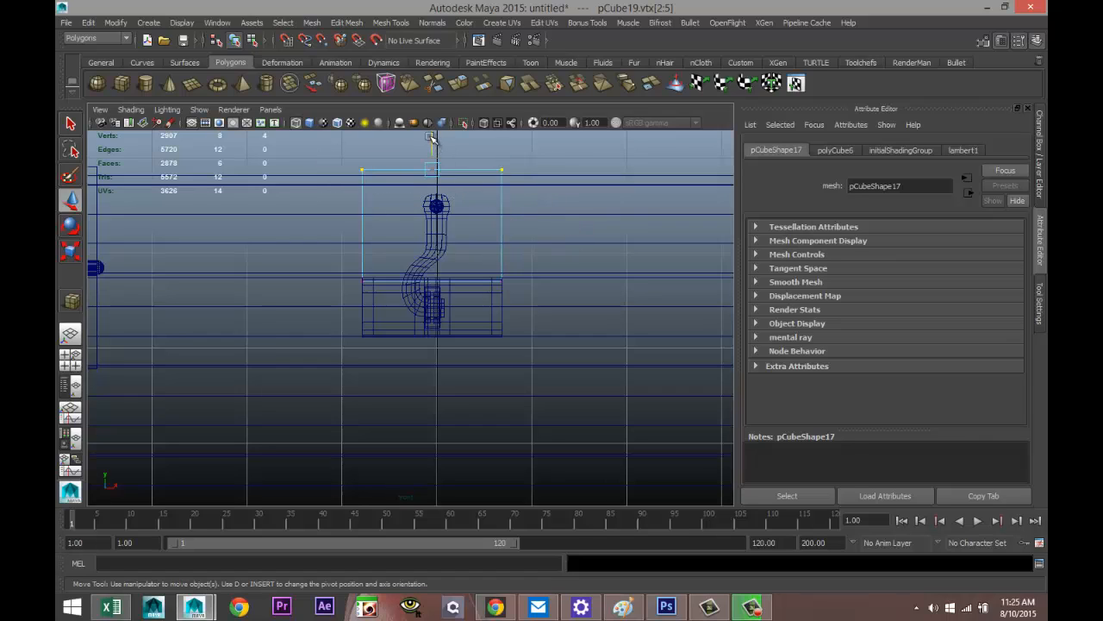
{"action": "left_click_drag", "start_coordinate": [433, 140], "coordinate": [435, 154]}
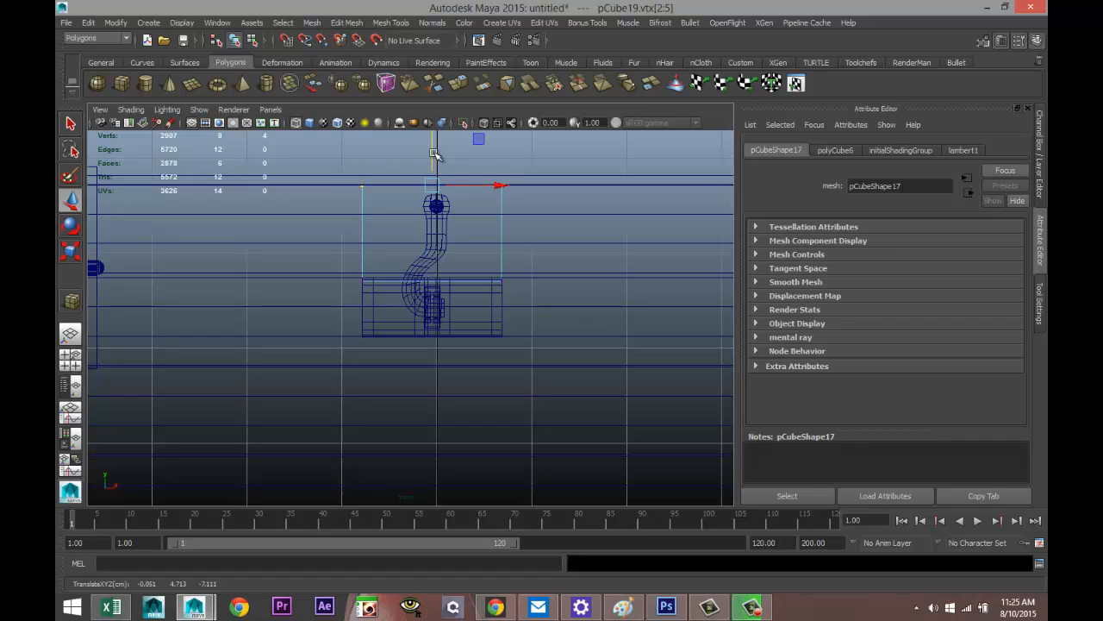
Step: Raise the new cube's bottom vertices to Y about 4.09, and push the whole cube back to Z about -6.99 behind the latch
{"action": "left_click_drag", "start_coordinate": [334, 285], "coordinate": [518, 314]}
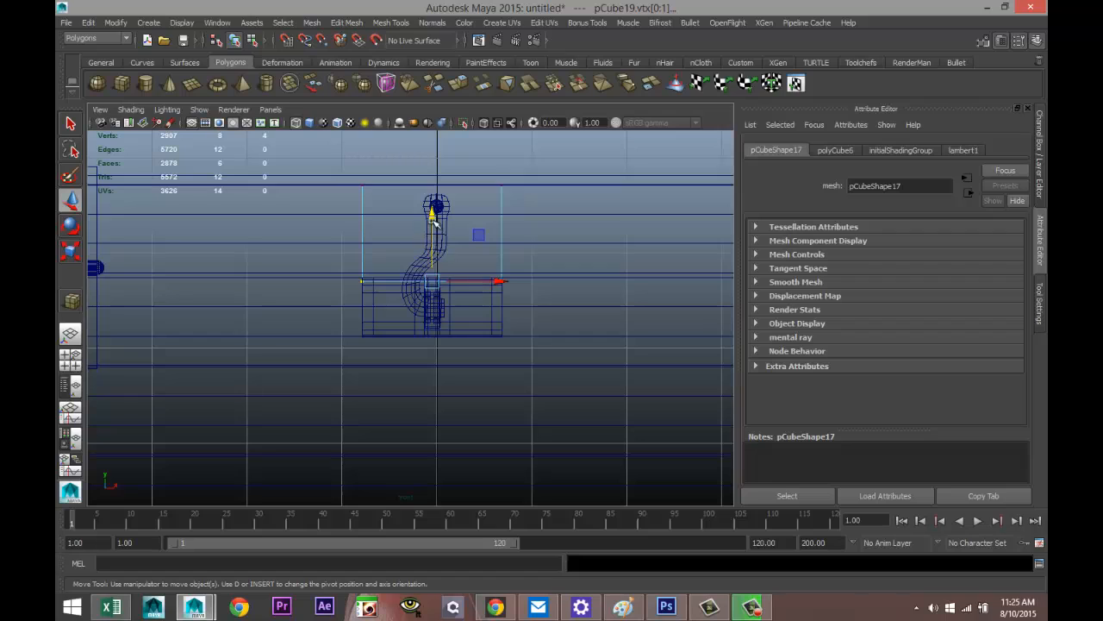
{"action": "left_click_drag", "start_coordinate": [435, 222], "coordinate": [434, 177]}
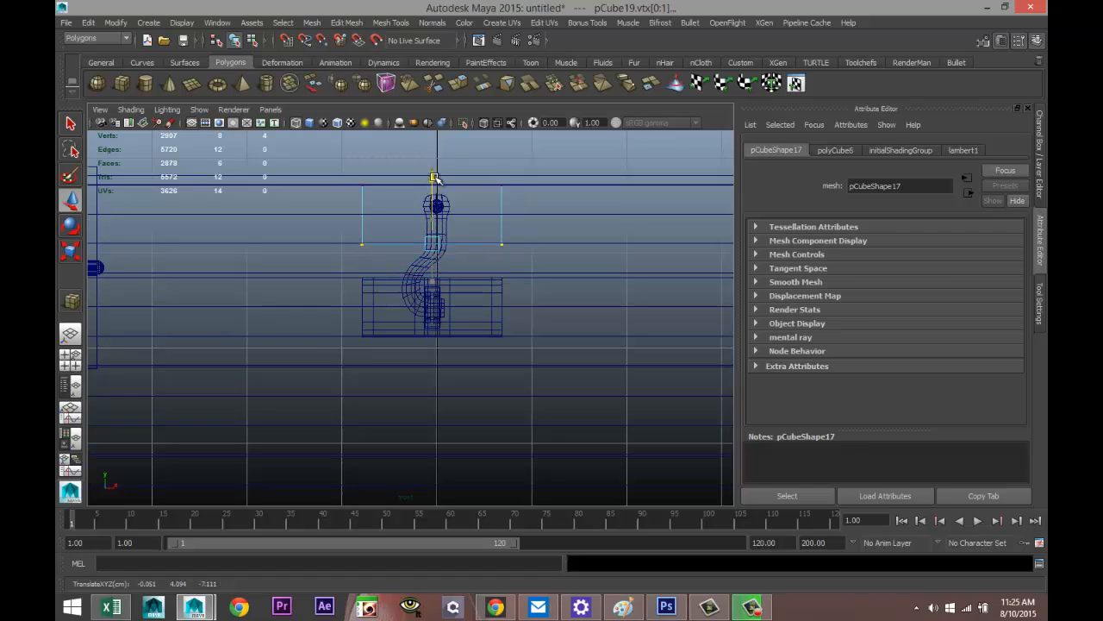
{"action": "left_click", "coordinate": [72, 360]}
{"action": "key", "text": "space"}
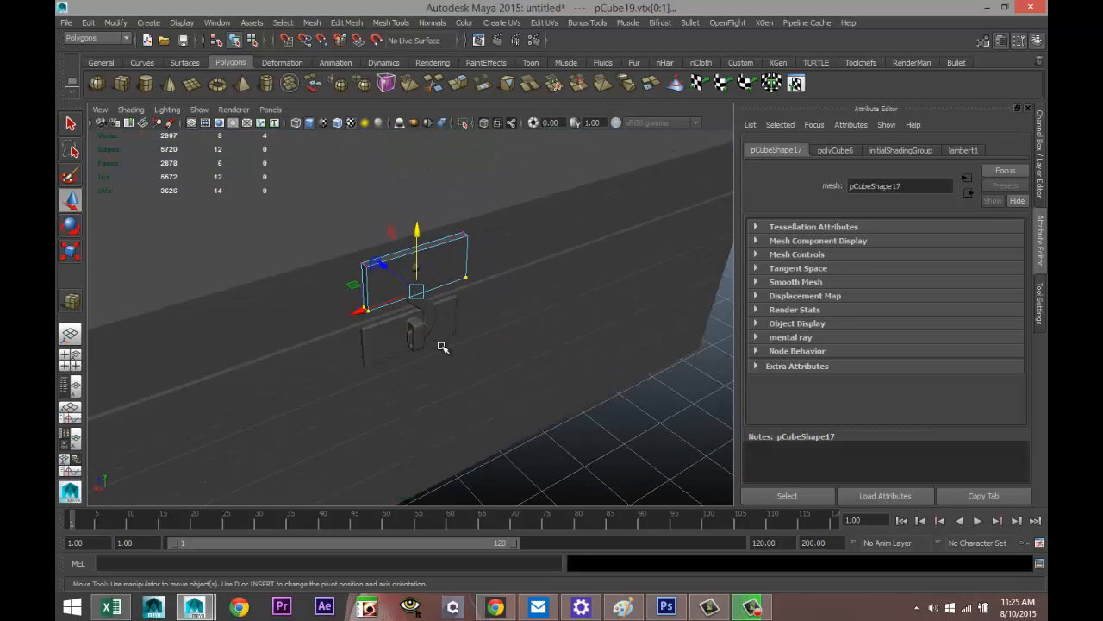
{"action": "left_click_drag", "start_coordinate": [414, 386], "coordinate": [468, 389], "text": "alt"}
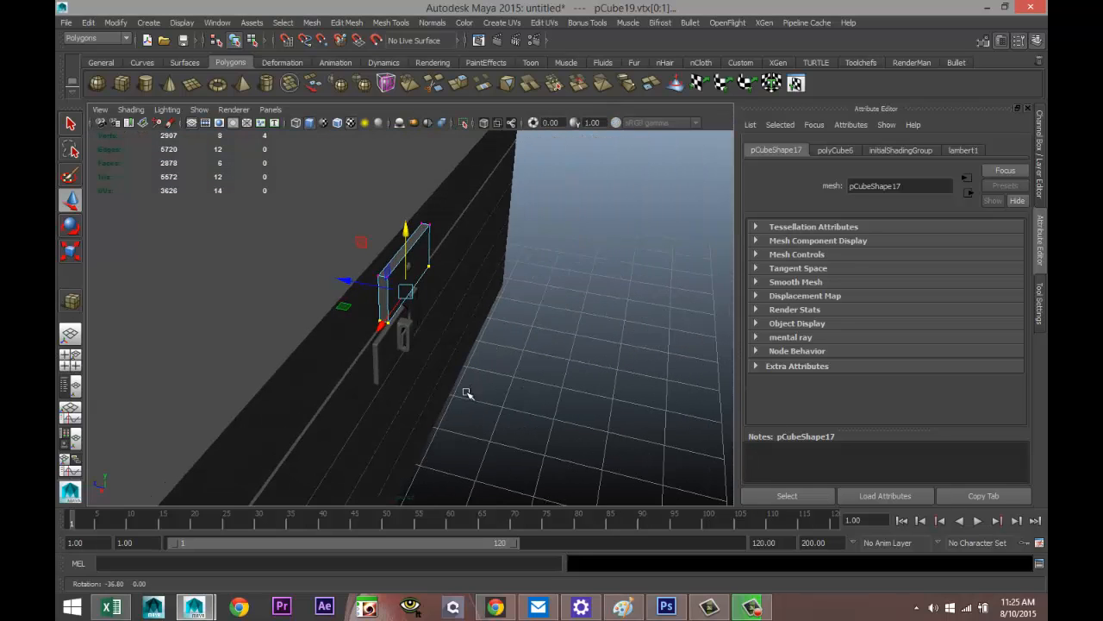
{"action": "right_click_drag", "start_coordinate": [425, 251], "coordinate": [448, 240]}
{"action": "left_click", "coordinate": [428, 262]}
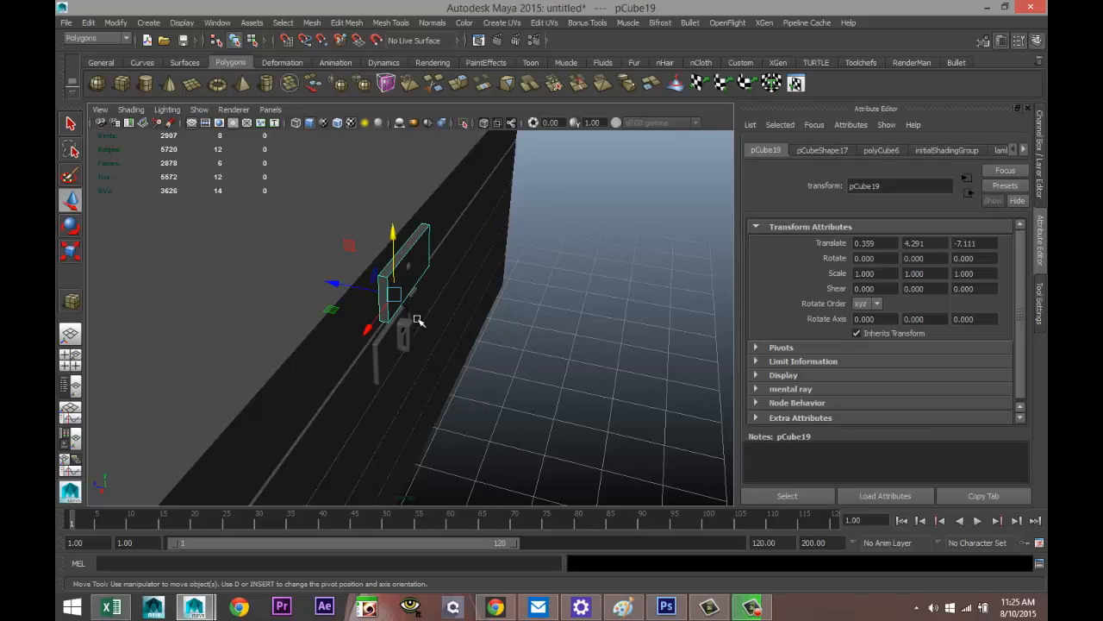
{"action": "left_click_drag", "start_coordinate": [338, 281], "coordinate": [324, 287]}
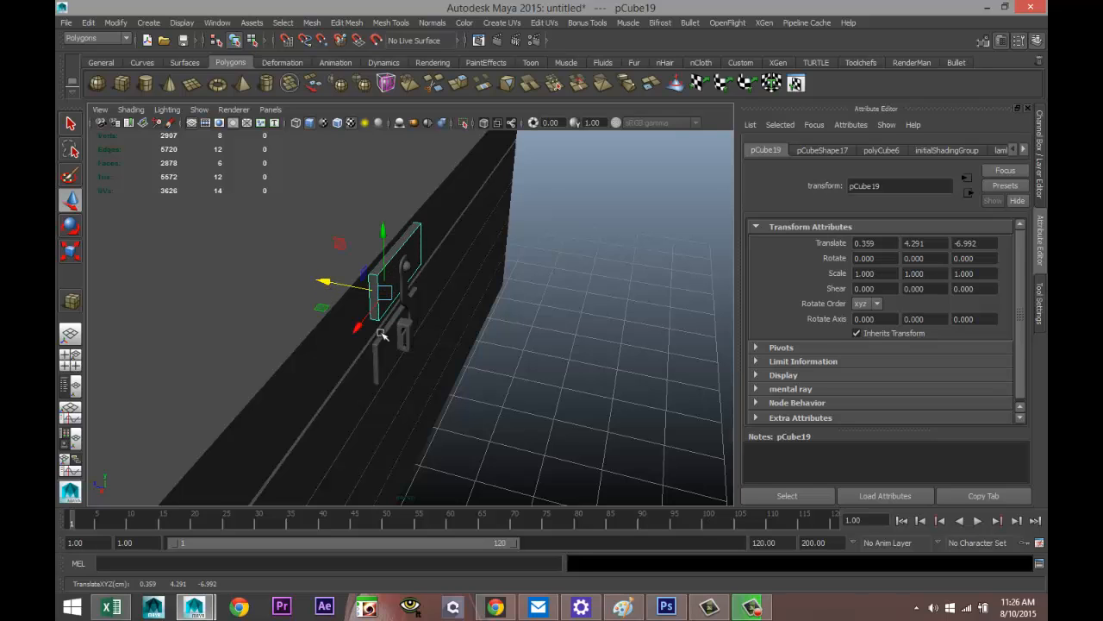
Step: Extrude the upper plate's front face and pull it forward to Z about -7.09
{"action": "left_click_drag", "start_coordinate": [502, 389], "coordinate": [477, 318], "text": "alt"}
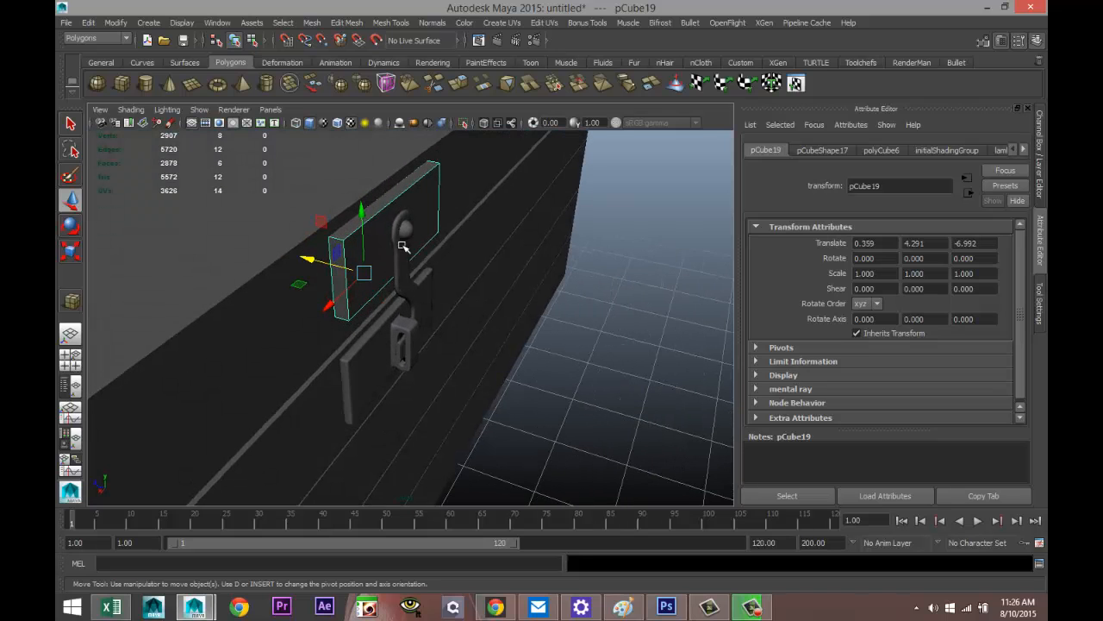
{"action": "mouse_move", "coordinate": [376, 234]}
{"action": "right_mouse_down"}
{"action": "mouse_move", "coordinate": [372, 254]}
{"action": "mouse_move", "coordinate": [382, 246]}
{"action": "right_mouse_up"}
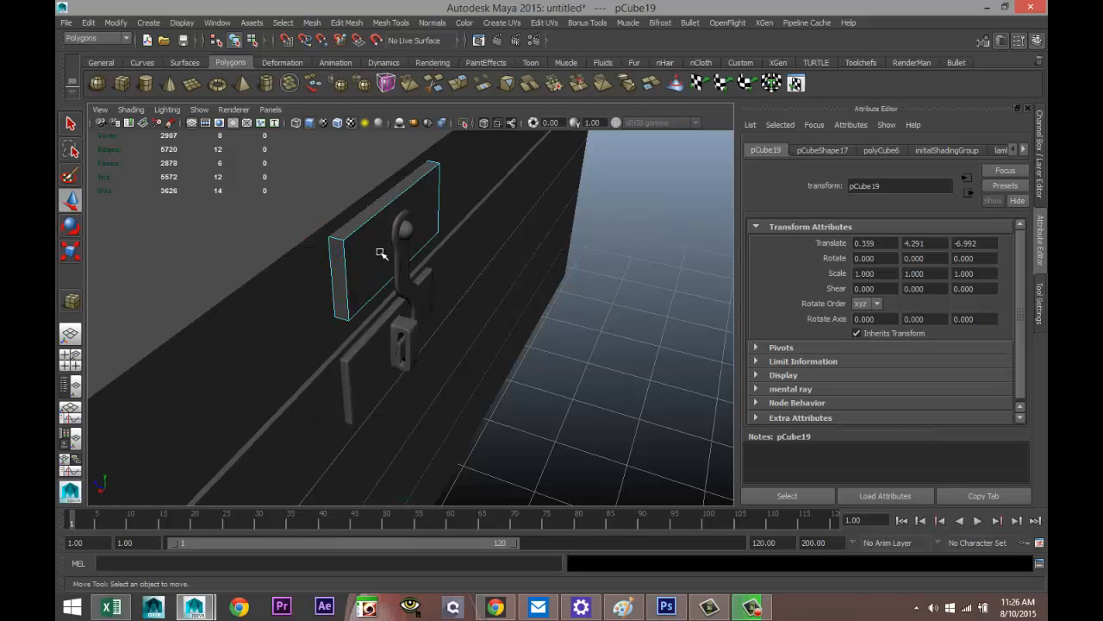
{"action": "left_click", "coordinate": [382, 246]}
{"action": "left_click", "coordinate": [350, 23]}
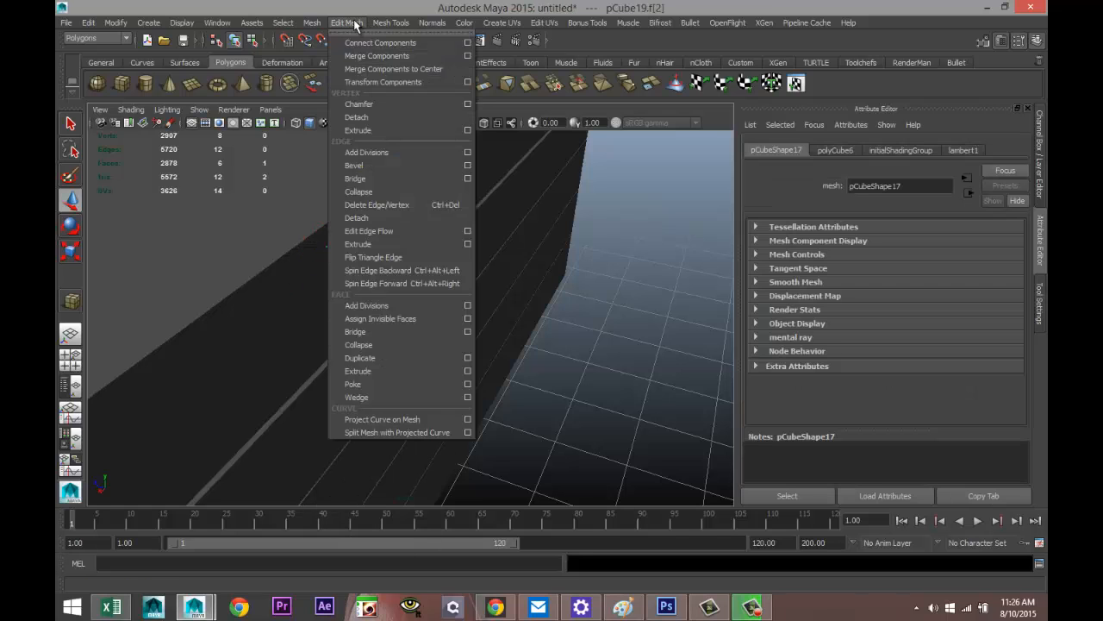
{"action": "left_click", "coordinate": [401, 370]}
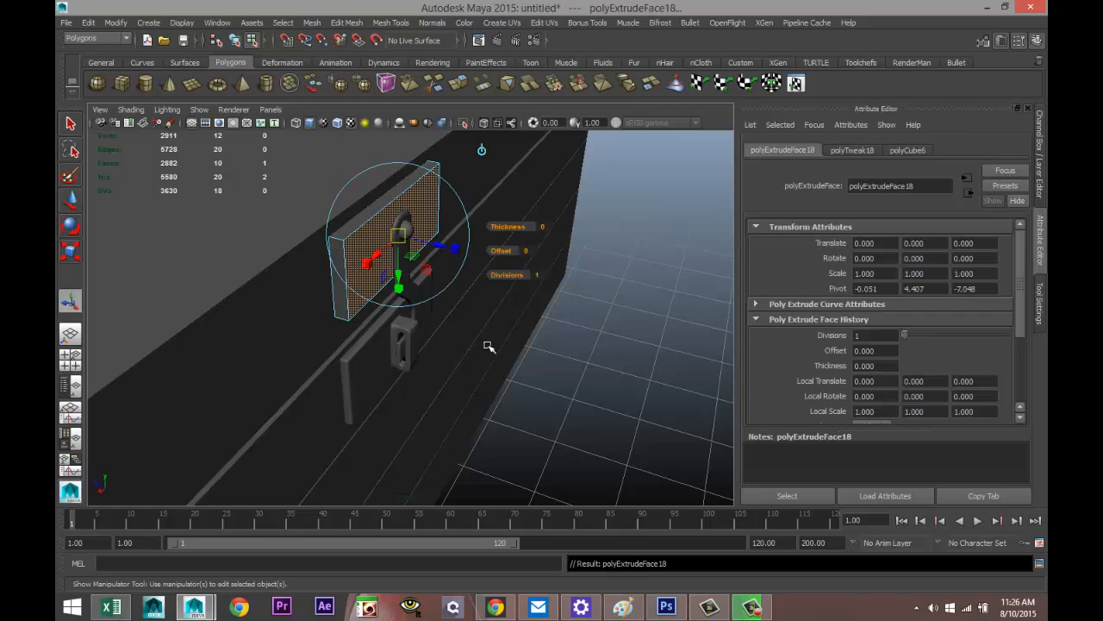
{"action": "key", "text": "w"}
{"action": "left_click_drag", "start_coordinate": [339, 226], "coordinate": [408, 330]}
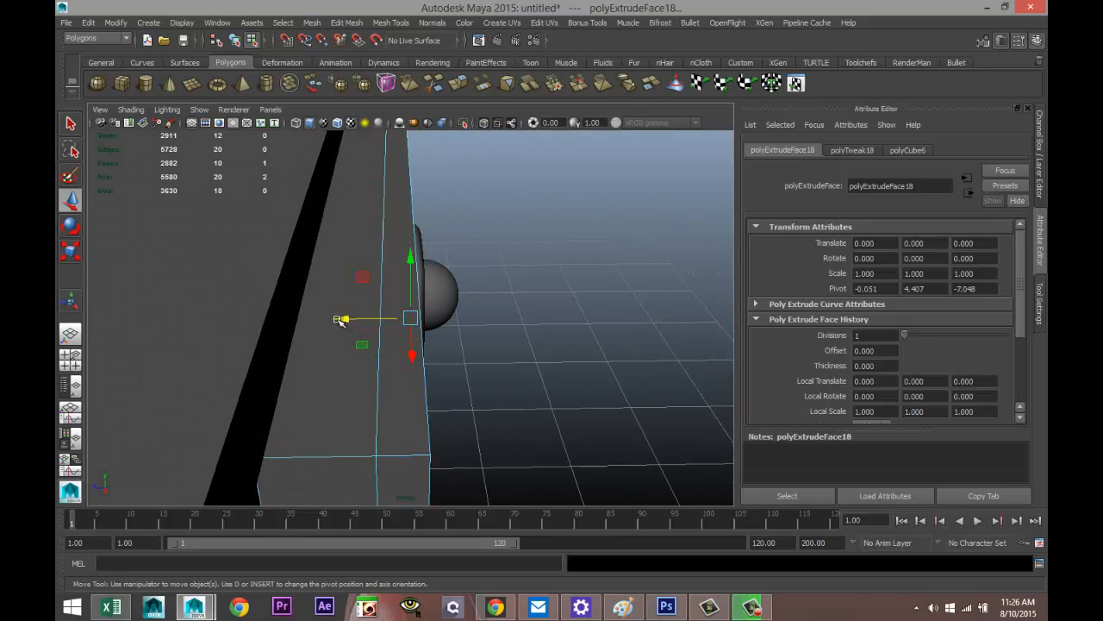
{"action": "mouse_move", "coordinate": [342, 320]}
{"action": "left_mouse_down"}
{"action": "mouse_move", "coordinate": [480, 337]}
{"action": "mouse_move", "coordinate": [337, 317]}
{"action": "left_mouse_up"}
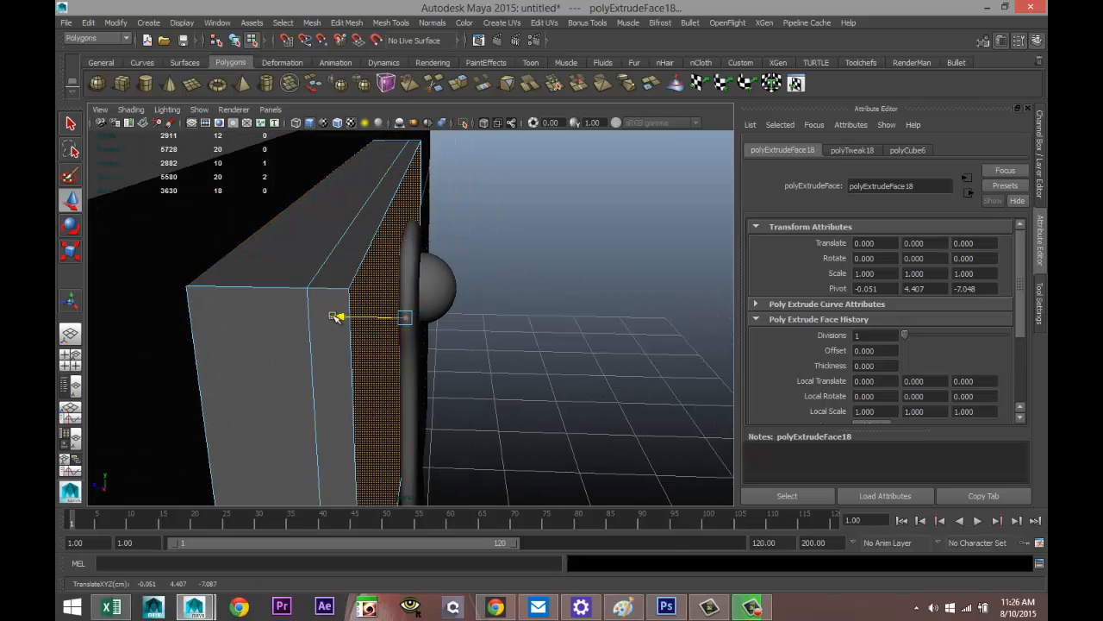
Step: In the top view, shift the extruded face slightly back toward the box so it sits just behind the latch head
{"action": "left_click", "coordinate": [73, 360]}
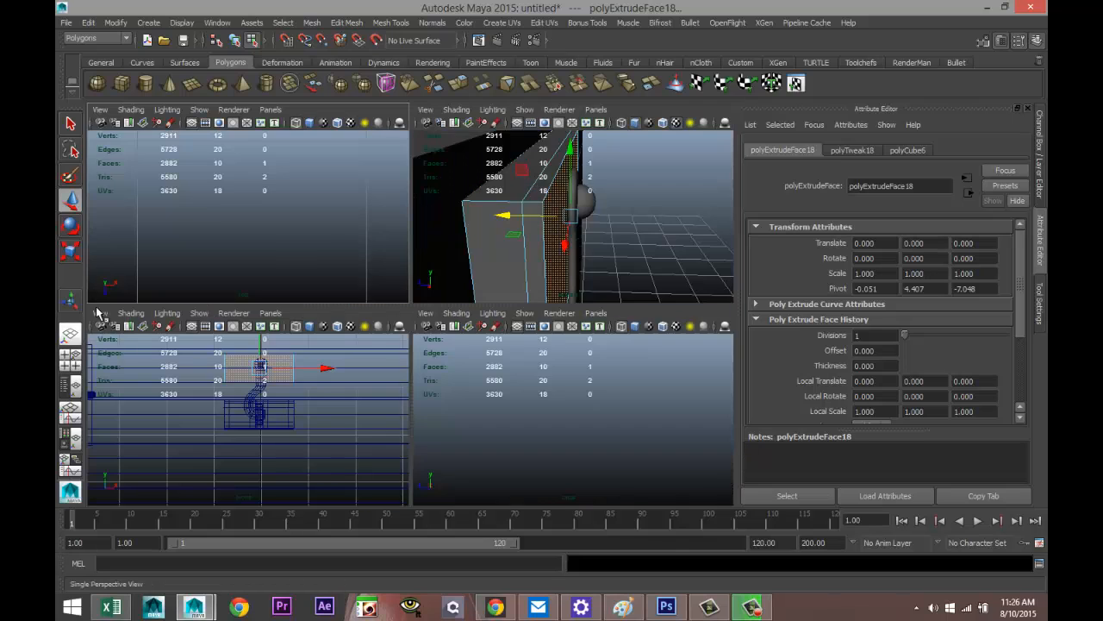
{"action": "key", "text": "space"}
{"action": "key", "text": "f"}
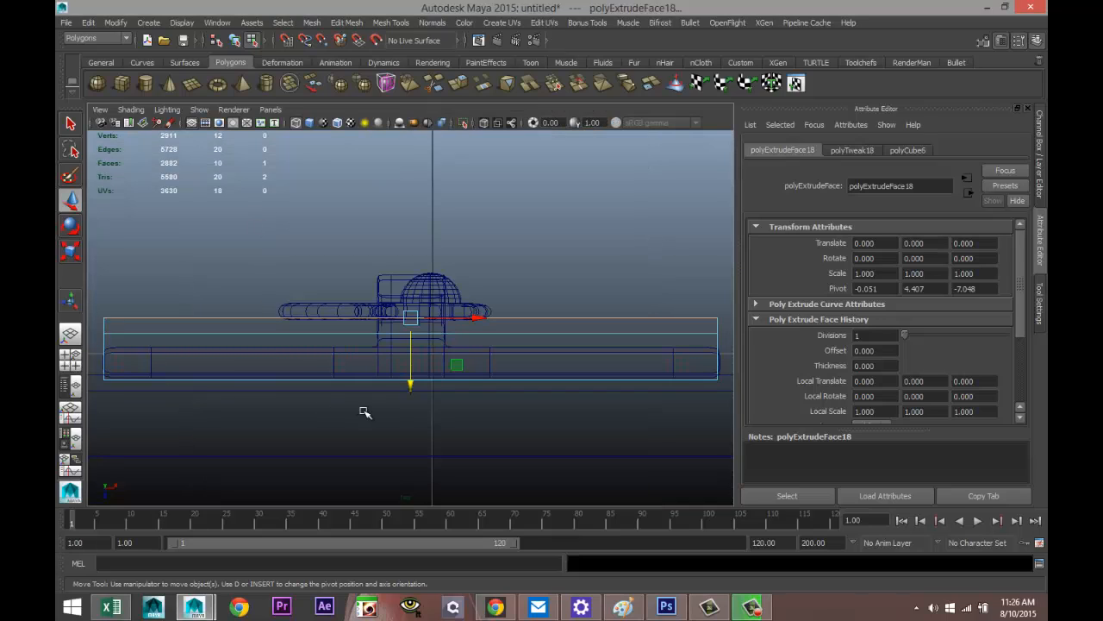
{"action": "left_click_drag", "start_coordinate": [413, 385], "coordinate": [399, 388]}
{"action": "left_click", "coordinate": [70, 358]}
{"action": "key", "text": "space"}
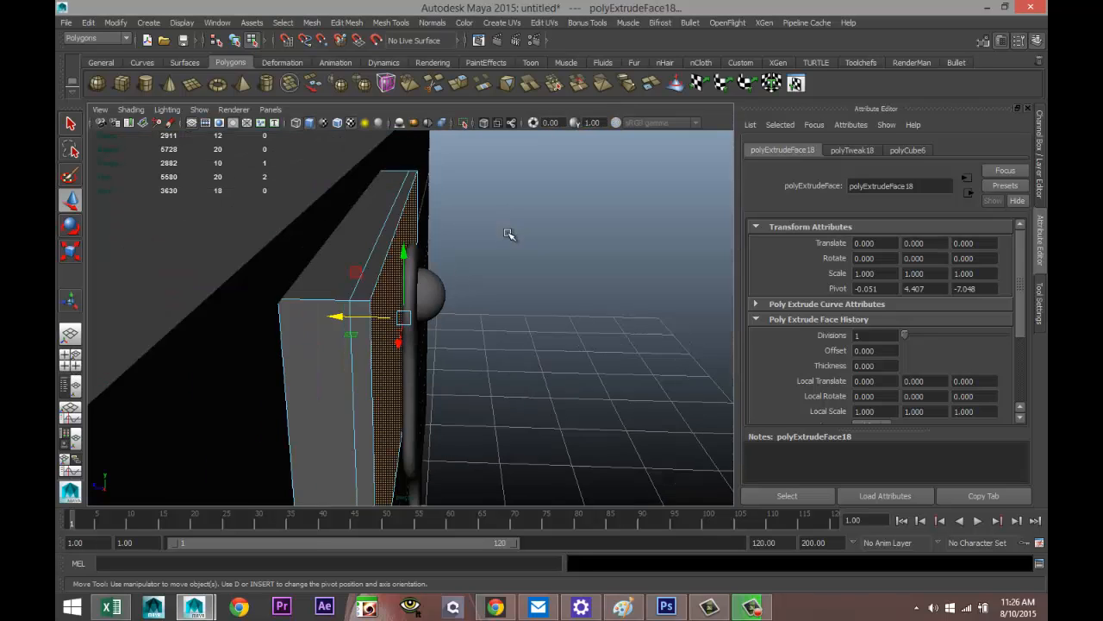
Step: Insert two horizontal edge loops around the upper plate and scale them vertically out to its upper and lower edges
{"action": "left_click_drag", "start_coordinate": [509, 234], "coordinate": [459, 393], "text": "alt"}
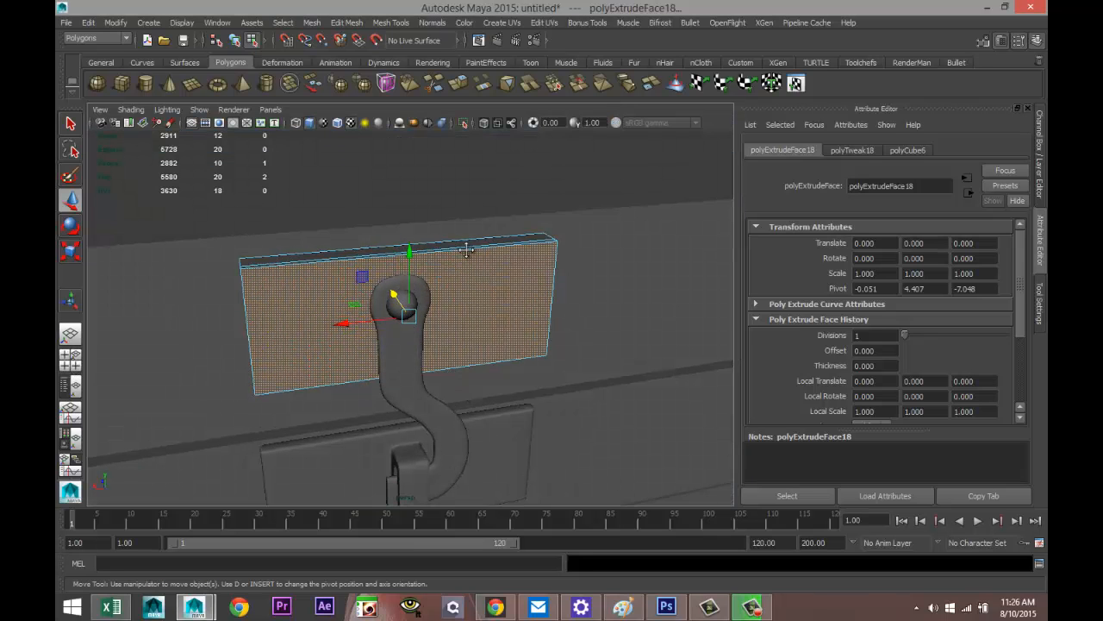
{"action": "left_click_drag", "start_coordinate": [466, 250], "coordinate": [465, 265], "text": "alt"}
{"action": "left_click_drag", "start_coordinate": [494, 320], "coordinate": [525, 377], "text": "alt"}
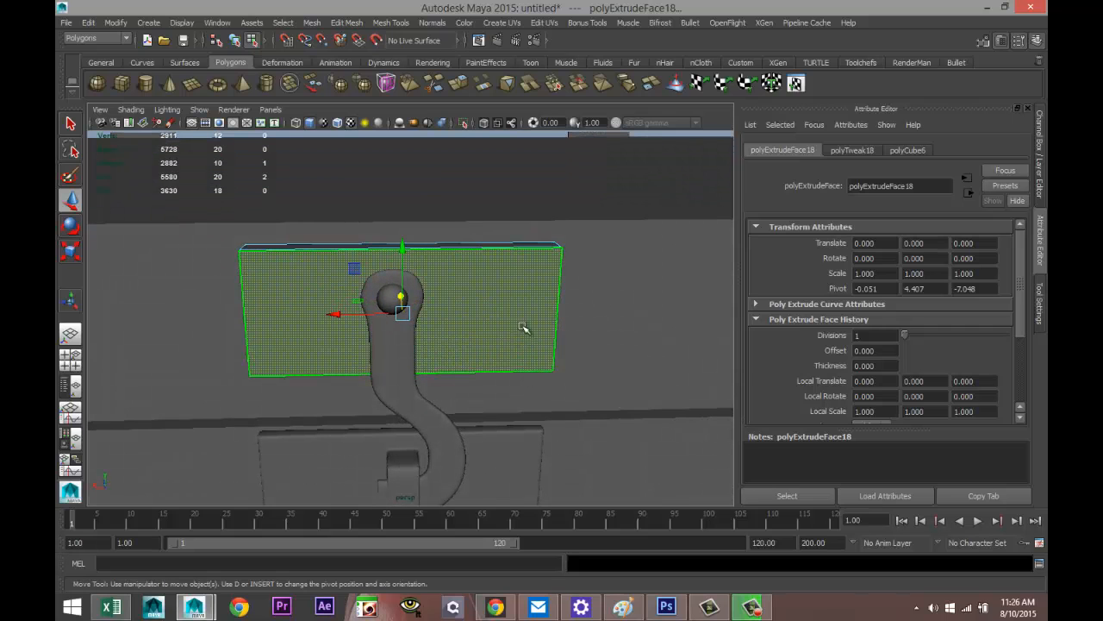
{"action": "left_click", "coordinate": [391, 22]}
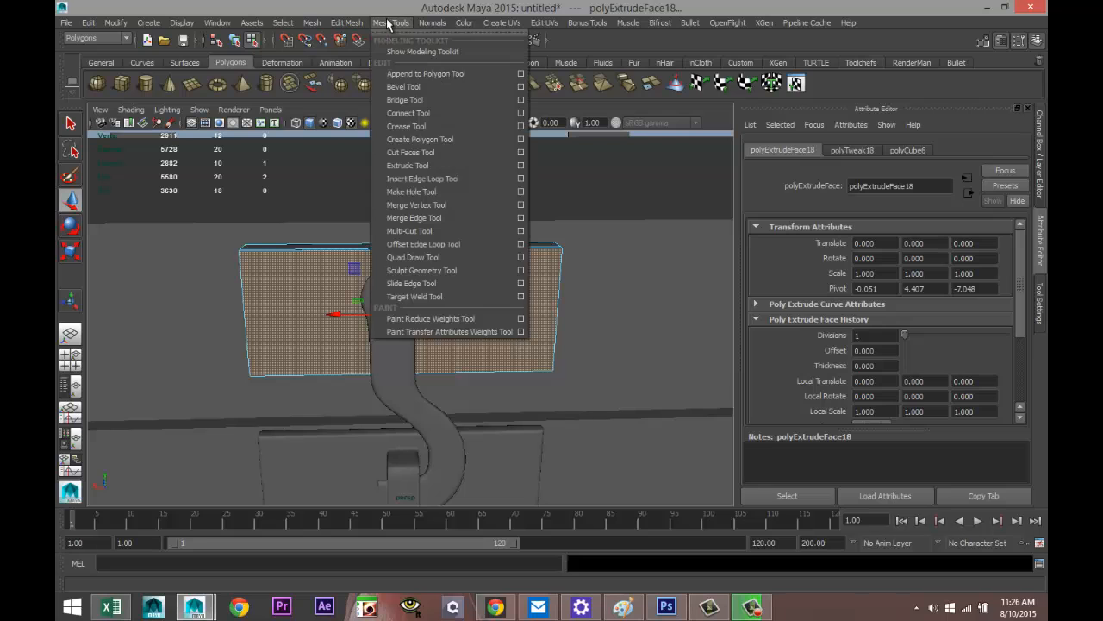
{"action": "left_click", "coordinate": [520, 178]}
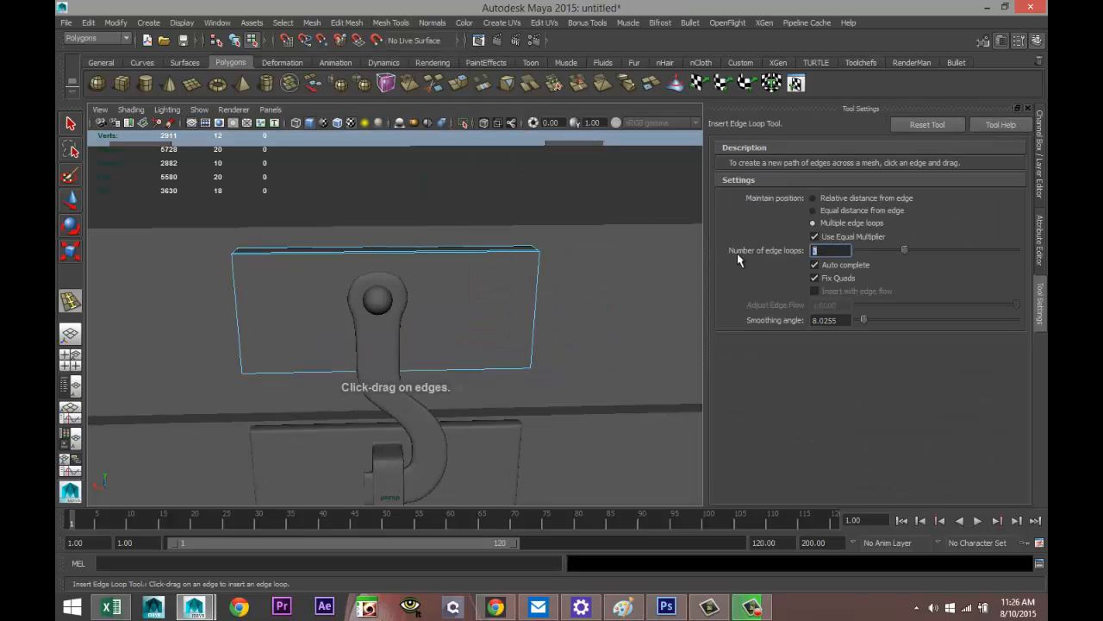
{"action": "type", "text": "2"}
{"action": "left_click", "coordinate": [536, 313]}
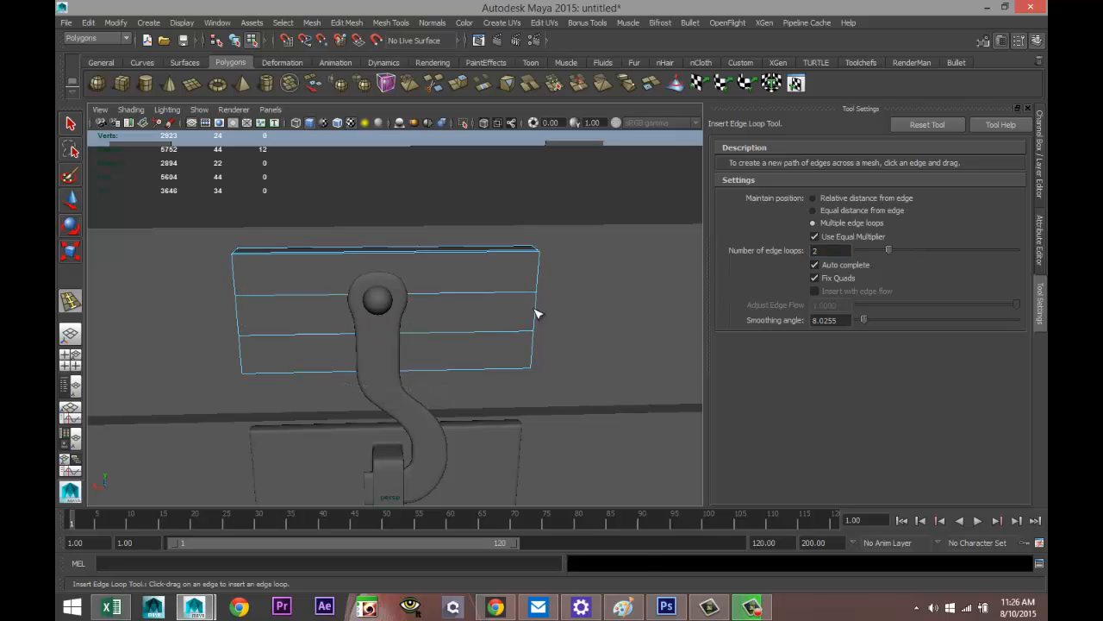
{"action": "key", "text": "r"}
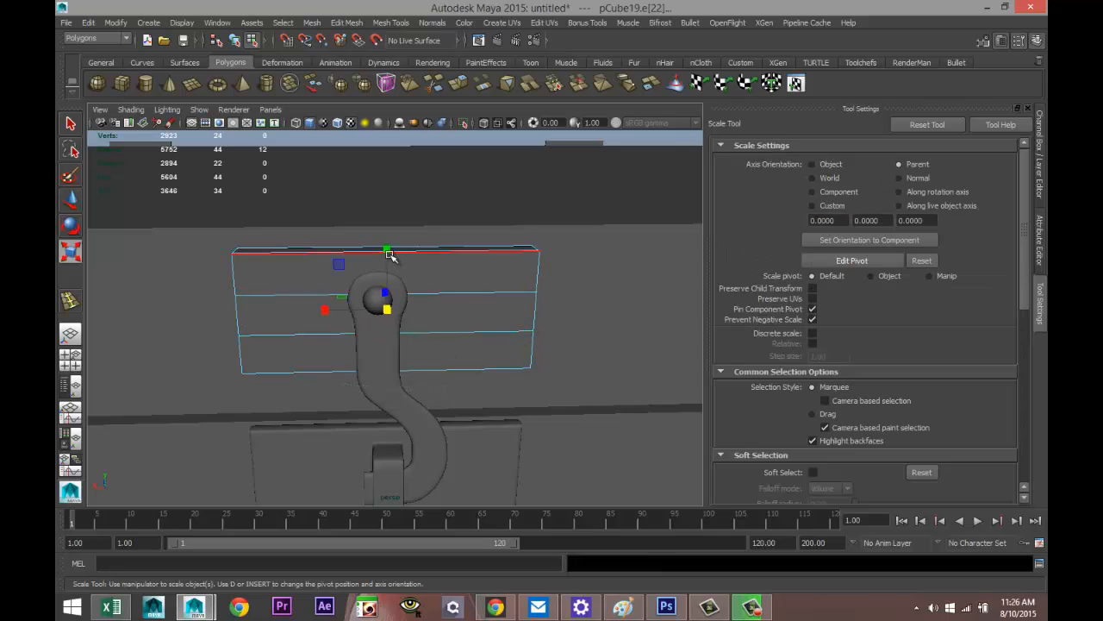
{"action": "left_click_drag", "start_coordinate": [387, 249], "coordinate": [378, 124]}
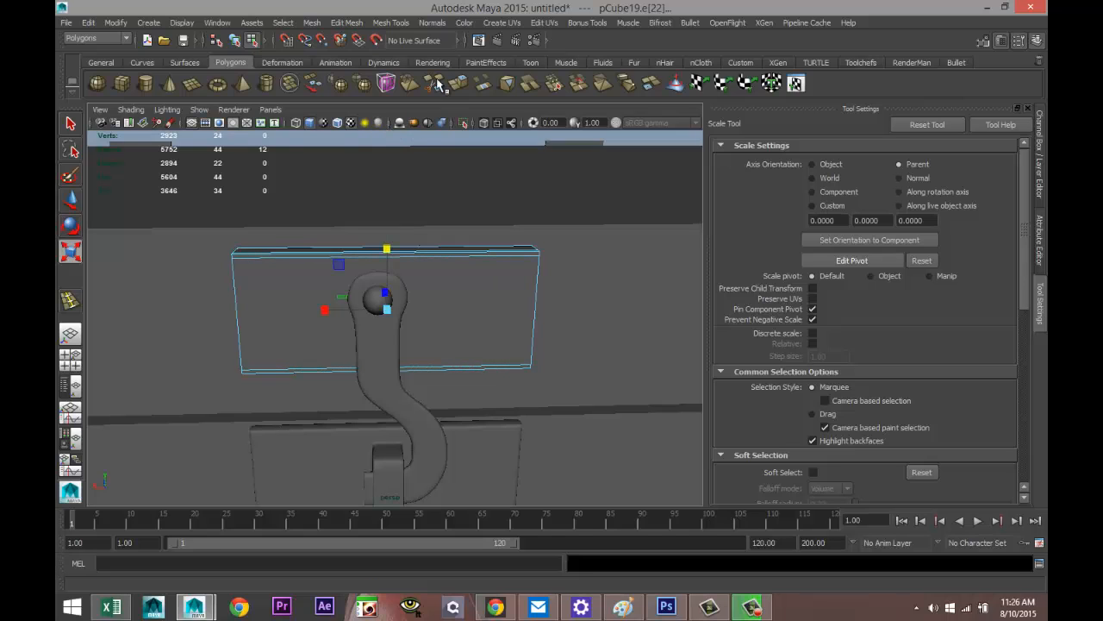
Step: Insert two vertical edge loops around the upper plate and scale them horizontally out to its side edges
{"action": "left_click", "coordinate": [390, 23]}
{"action": "left_click", "coordinate": [444, 177]}
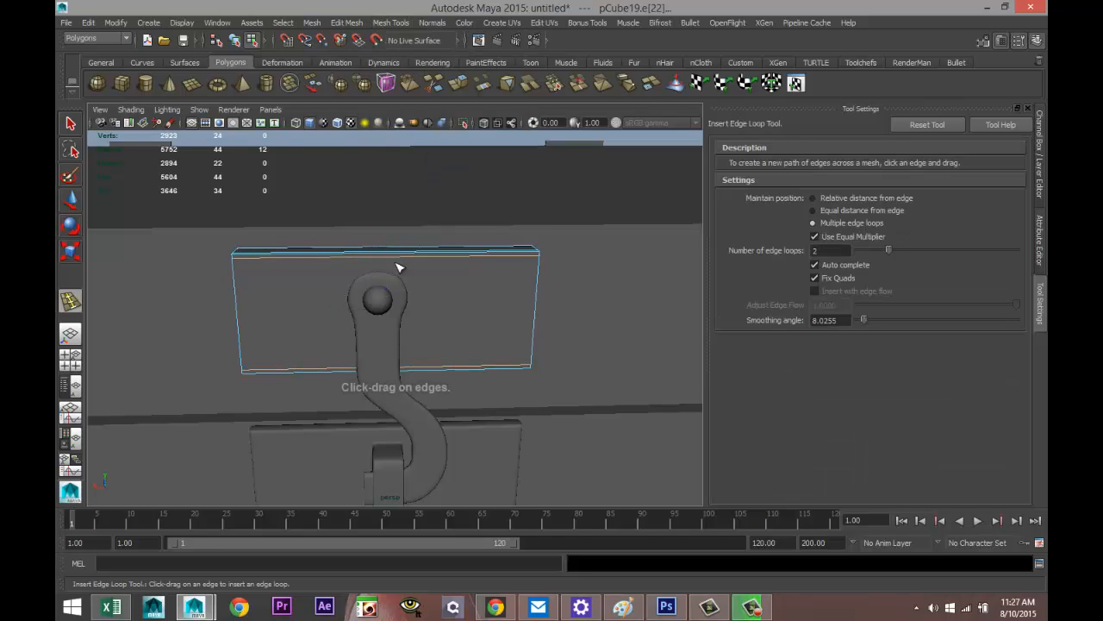
{"action": "left_click", "coordinate": [413, 256]}
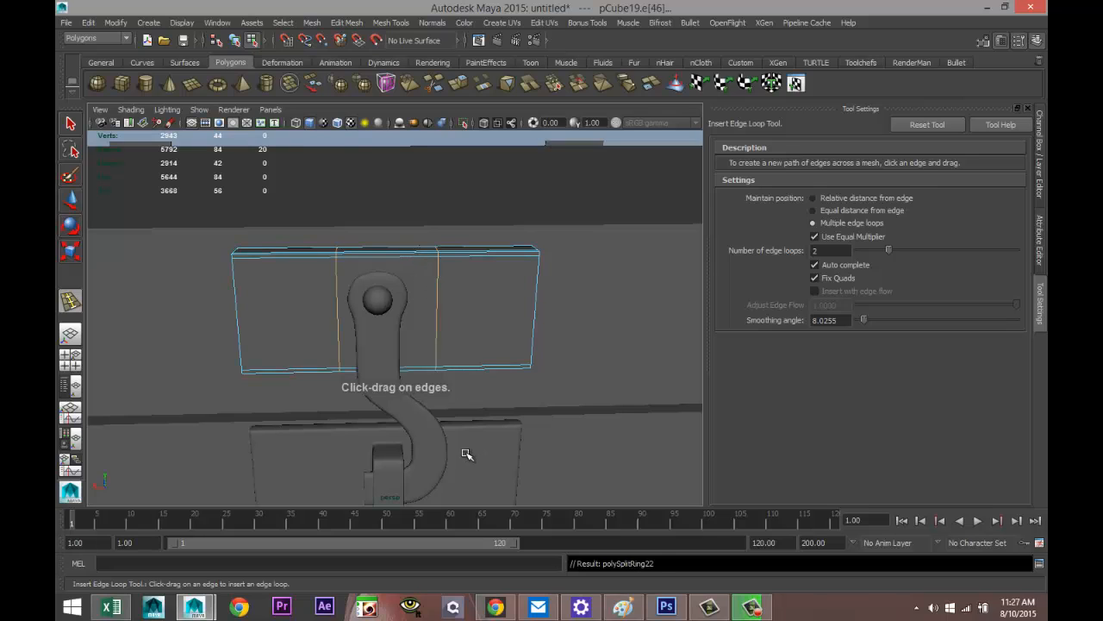
{"action": "key", "text": "r"}
{"action": "left_click_drag", "start_coordinate": [323, 309], "coordinate": [207, 311]}
{"action": "key", "text": "q"}
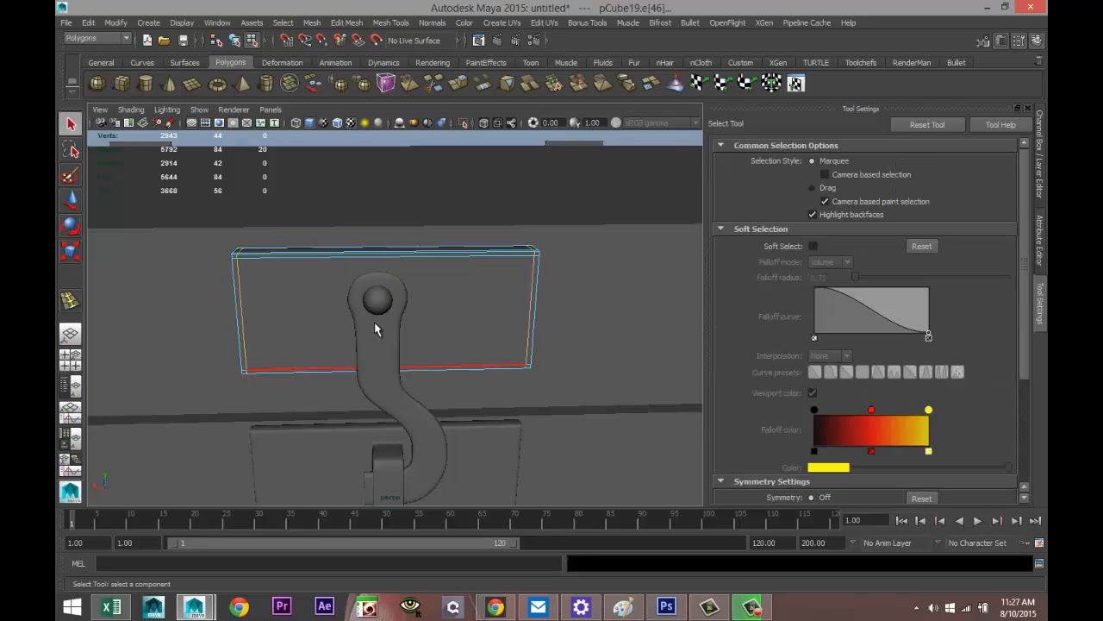
Step: Return the upper plate to object mode, show it with smooth mesh preview, and clear the selection
{"action": "right_click_drag", "start_coordinate": [441, 292], "coordinate": [476, 282]}
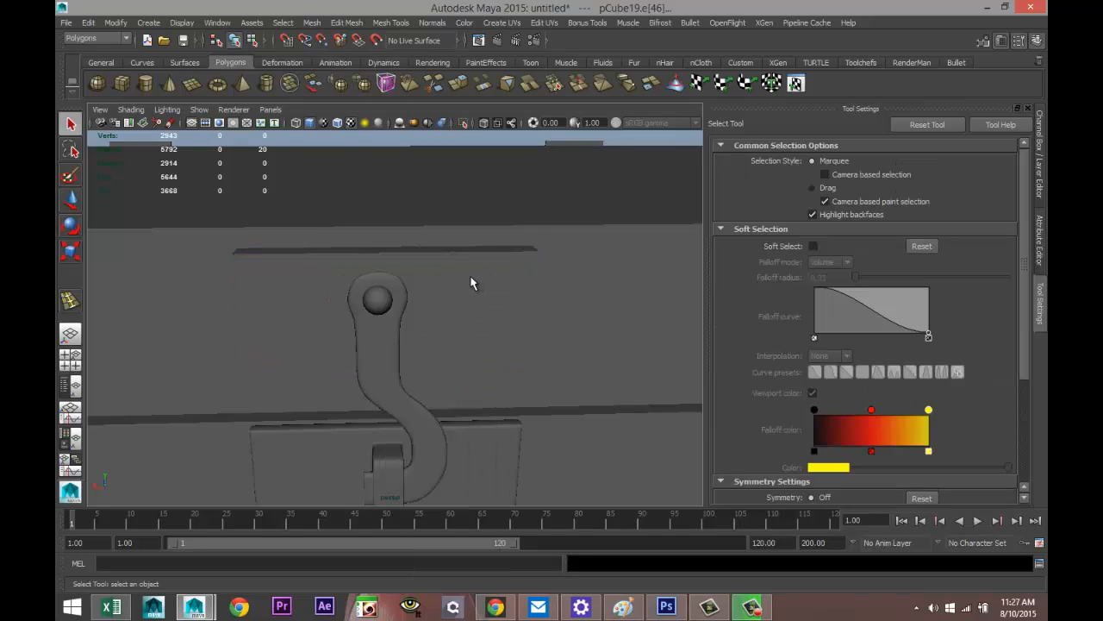
{"action": "left_click", "coordinate": [521, 355]}
{"action": "key", "text": "3"}
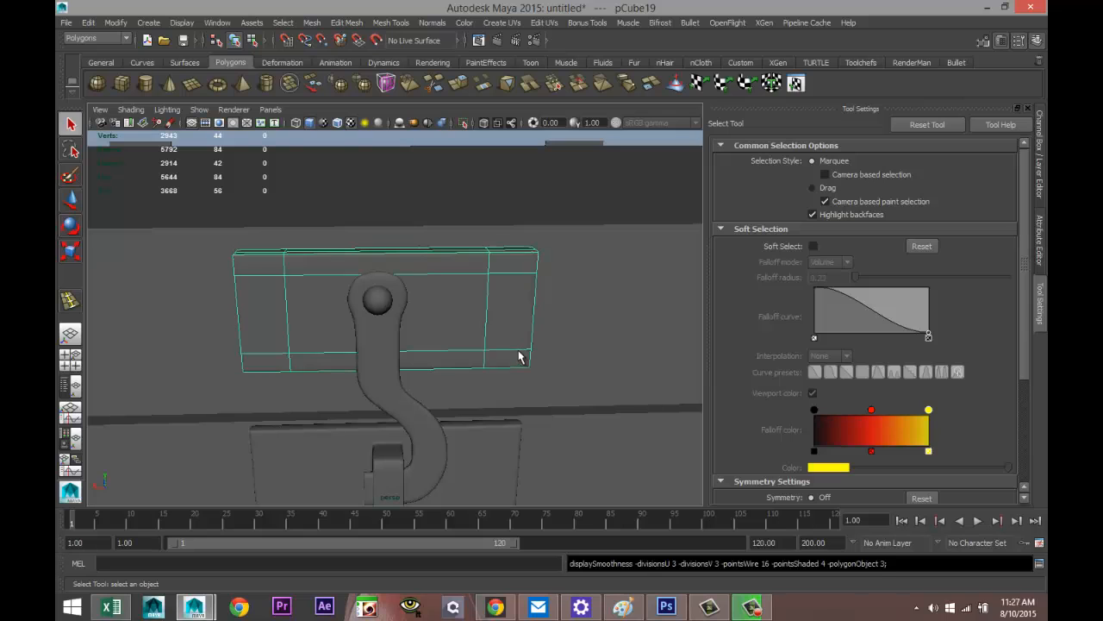
{"action": "left_click", "coordinate": [396, 146]}
Step: Examine the completed latch and the whole closed box from several angles and distances
{"action": "scroll", "coordinate": [414, 226], "scroll_direction": "down", "scroll_amount": 5}
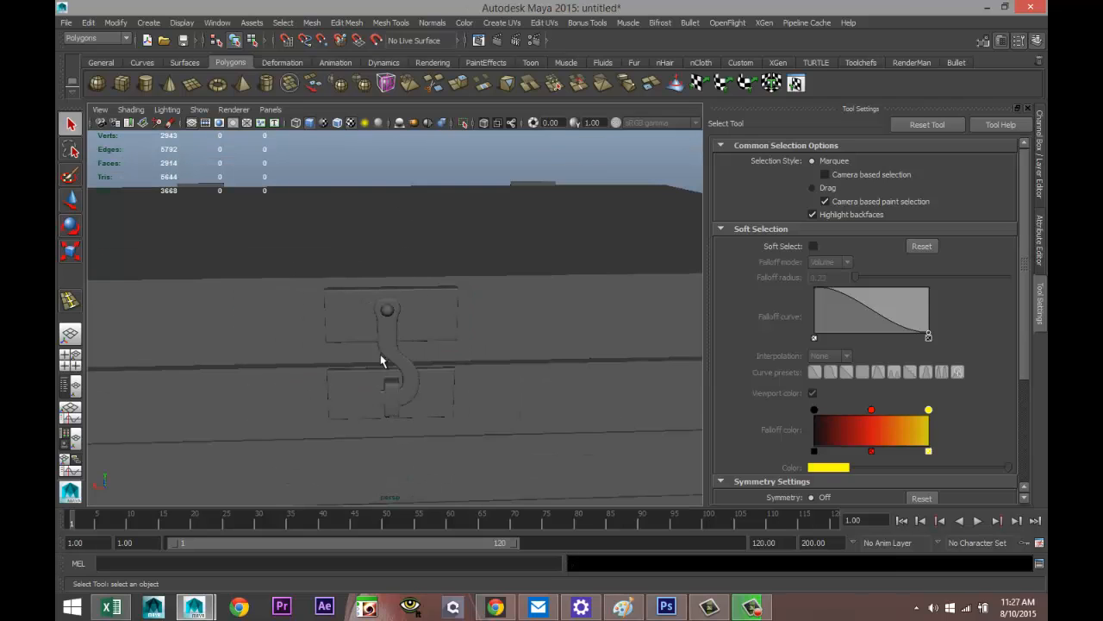
{"action": "scroll", "coordinate": [379, 362], "scroll_direction": "down", "scroll_amount": 3}
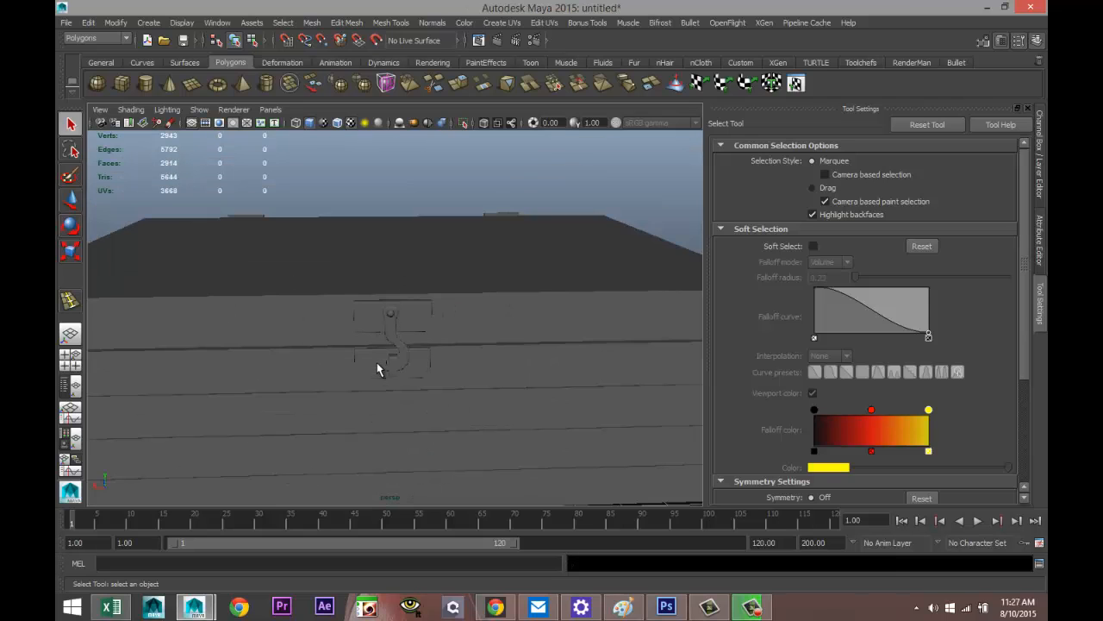
{"action": "left_click_drag", "start_coordinate": [370, 402], "coordinate": [523, 327], "text": "alt"}
{"action": "scroll", "coordinate": [519, 335], "scroll_direction": "down", "scroll_amount": 5}
{"action": "scroll", "coordinate": [517, 340], "scroll_direction": "down", "scroll_amount": 3}
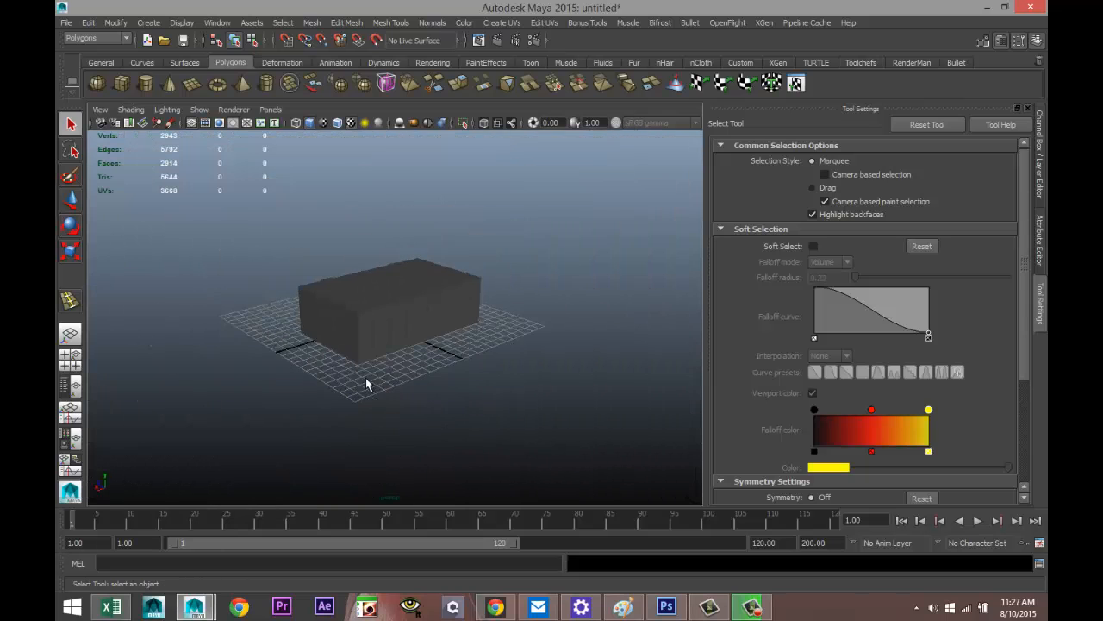
{"action": "left_click_drag", "start_coordinate": [370, 382], "coordinate": [330, 374], "text": "alt"}
{"action": "middle_click_drag", "start_coordinate": [330, 374], "coordinate": [323, 379], "text": "alt"}
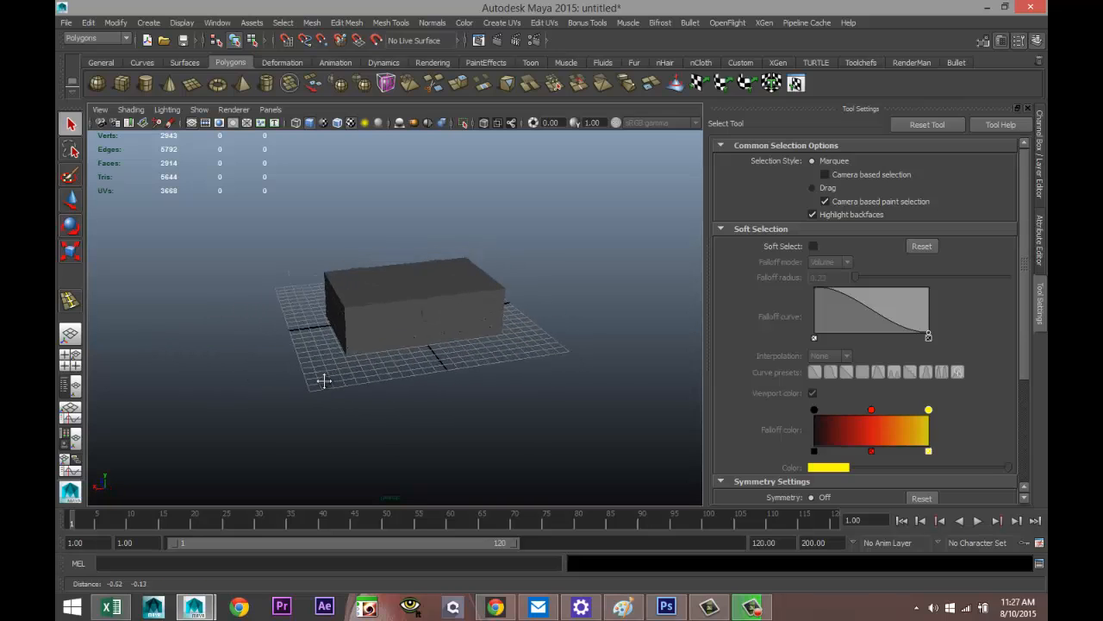
{"action": "scroll", "coordinate": [399, 377], "scroll_direction": "up", "scroll_amount": 5}
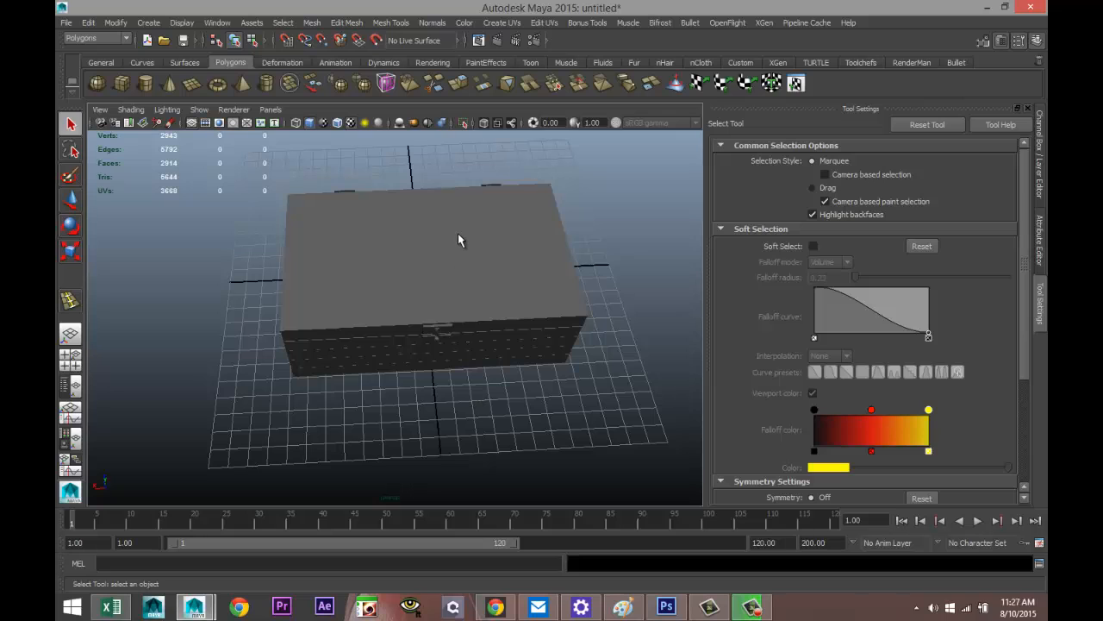
Step: Extrude the lid's top face with an offset of 1.2 to inset it within an even border
{"action": "left_click", "coordinate": [458, 285]}
{"action": "scroll", "coordinate": [460, 313], "scroll_direction": "up", "scroll_amount": 3}
{"action": "left_click_drag", "start_coordinate": [454, 302], "coordinate": [439, 347], "text": "alt"}
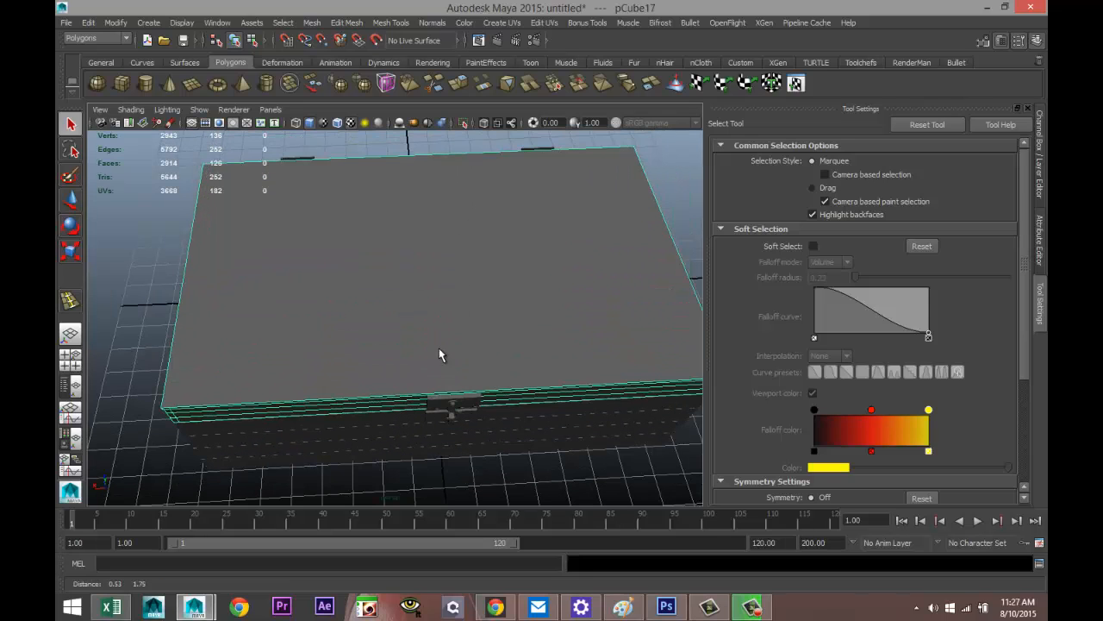
{"action": "right_click", "coordinate": [416, 221]}
{"action": "left_click", "coordinate": [423, 252]}
{"action": "left_click", "coordinate": [436, 242]}
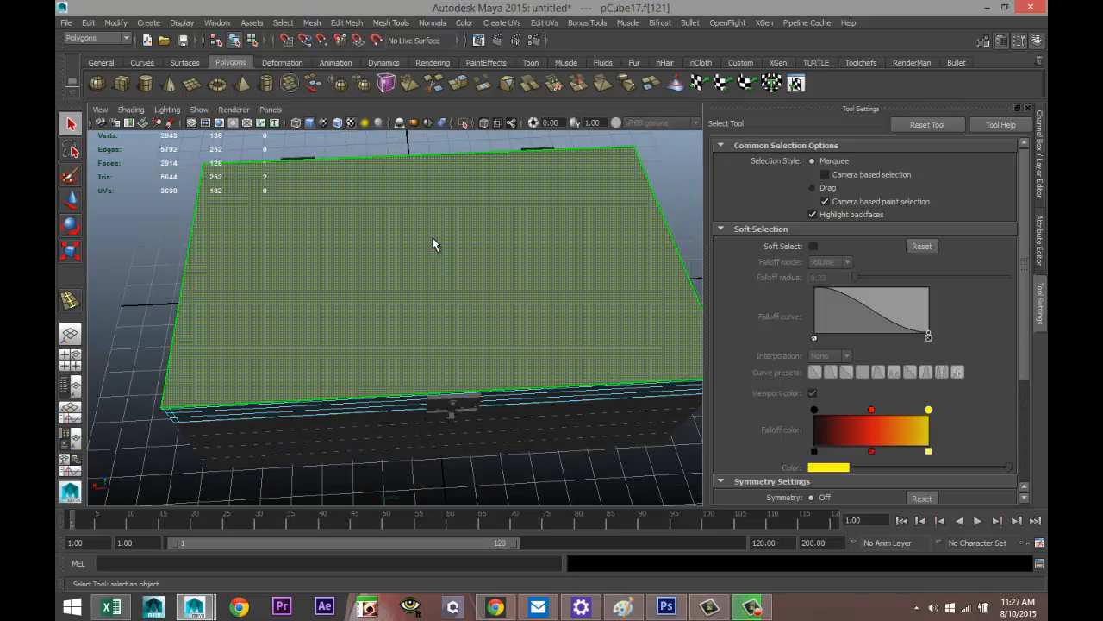
{"action": "left_click", "coordinate": [347, 22]}
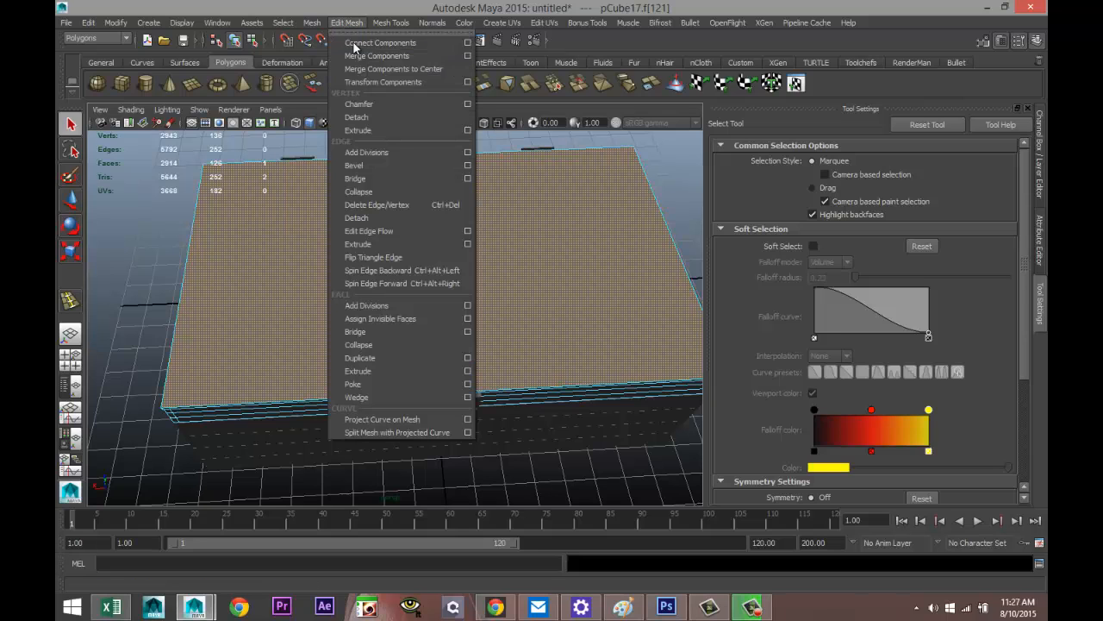
{"action": "left_click", "coordinate": [388, 373]}
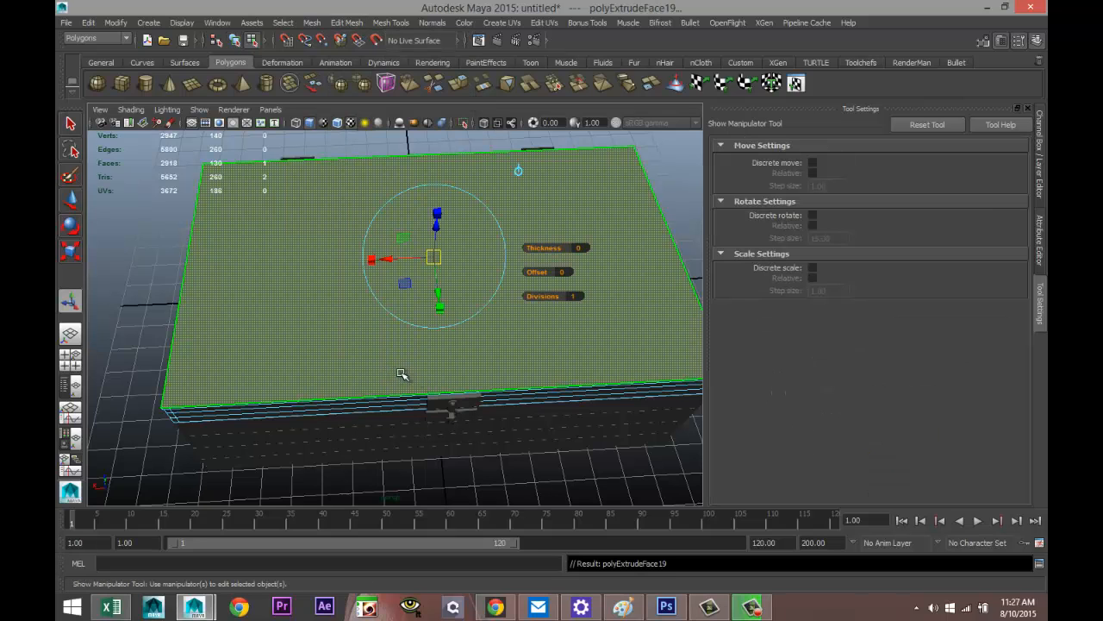
{"action": "left_click_drag", "start_coordinate": [536, 271], "coordinate": [543, 270]}
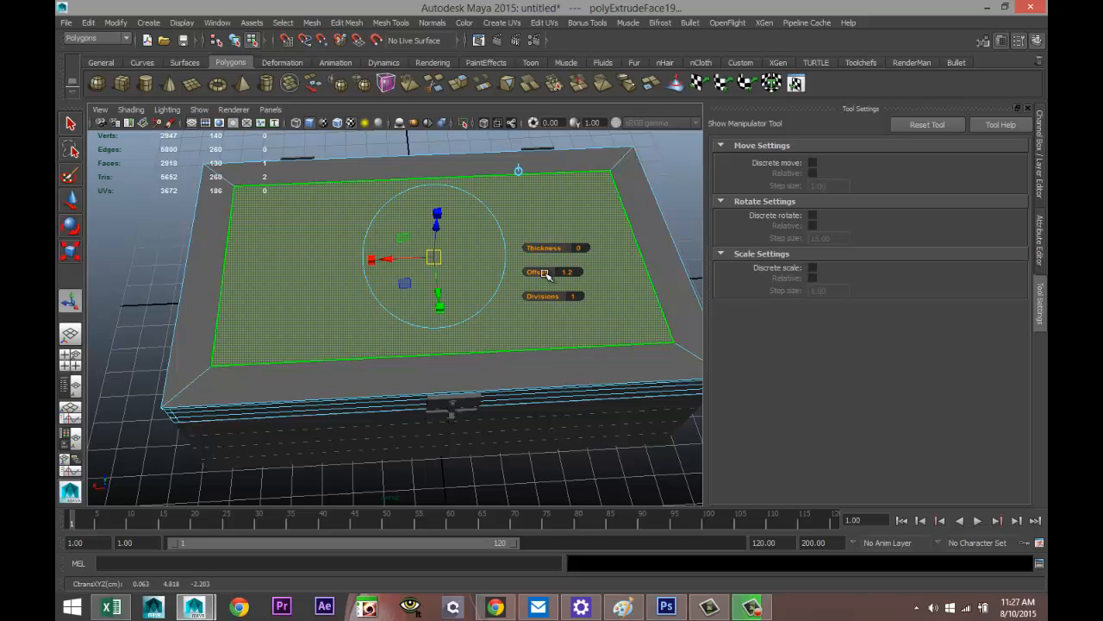
Step: Extrude the inset lid face again and move it down slightly to form a shallow recess
{"action": "key", "text": "ctrl+e"}
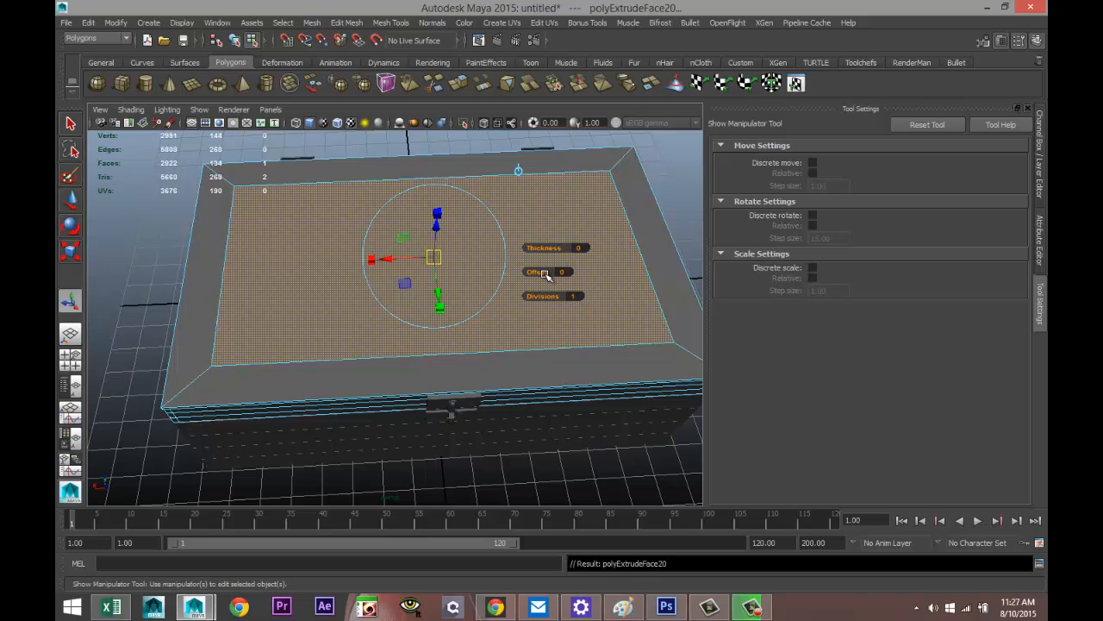
{"action": "key", "text": "w"}
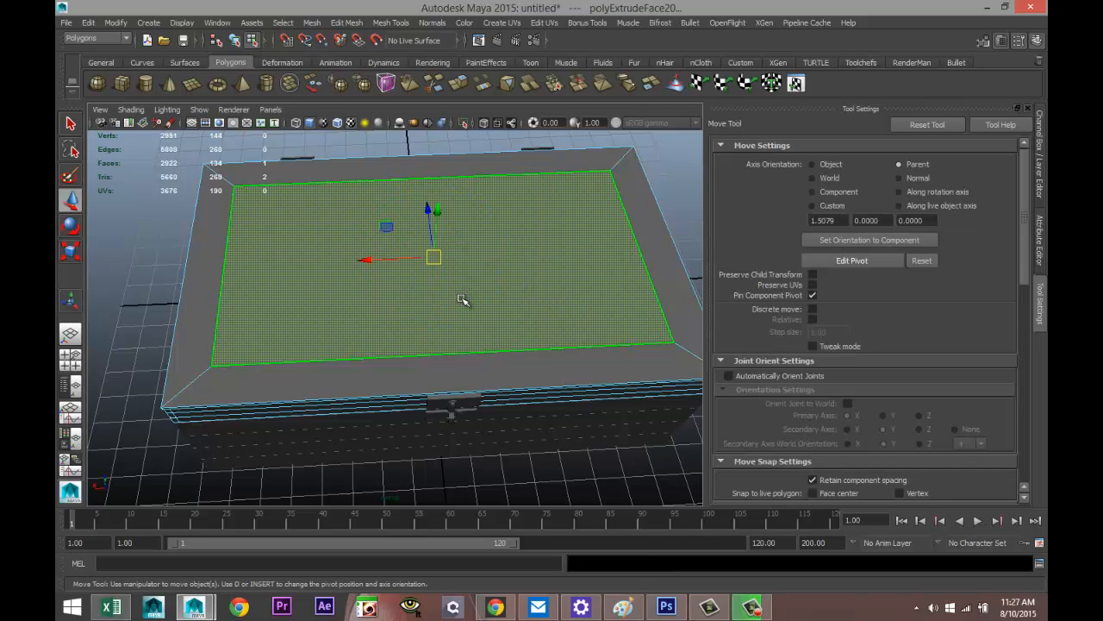
{"action": "mouse_move", "coordinate": [463, 303]}
{"action": "left_mouse_down", "text": "alt"}
{"action": "mouse_move", "coordinate": [469, 267]}
{"action": "mouse_move", "coordinate": [471, 328]}
{"action": "mouse_move", "coordinate": [459, 296]}
{"action": "left_mouse_up", "text": "alt"}
{"action": "scroll", "coordinate": [470, 321], "scroll_direction": "up", "scroll_amount": 3}
Step: Extrude the recessed lid face with an offset of 0.05 to leave a narrow groove around it
{"action": "key", "text": "ctrl+e"}
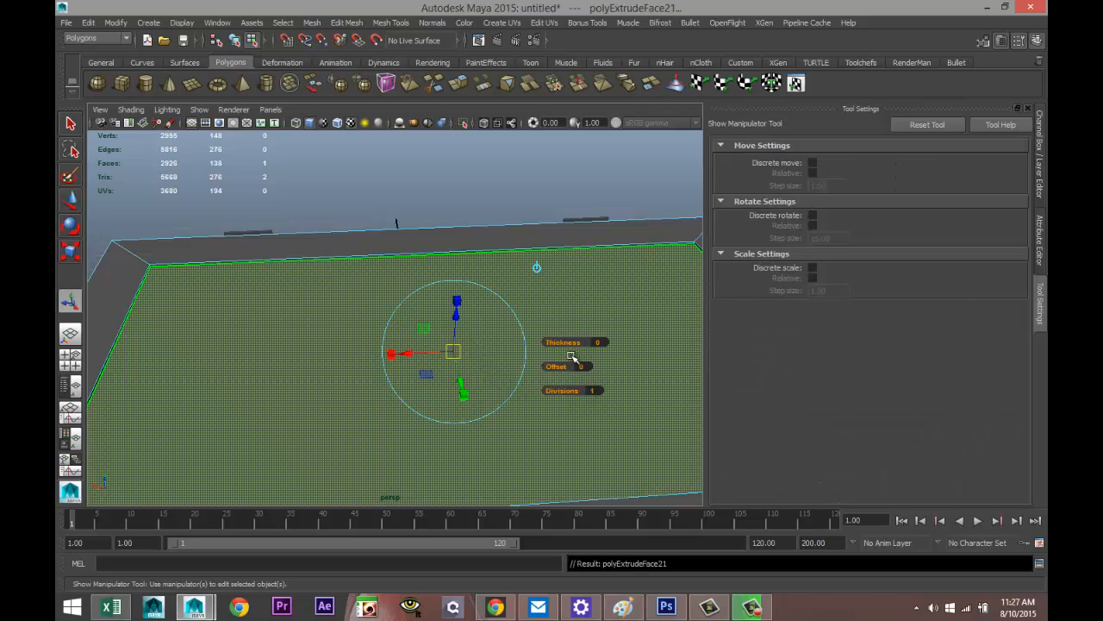
{"action": "left_click_drag", "start_coordinate": [556, 365], "coordinate": [559, 368]}
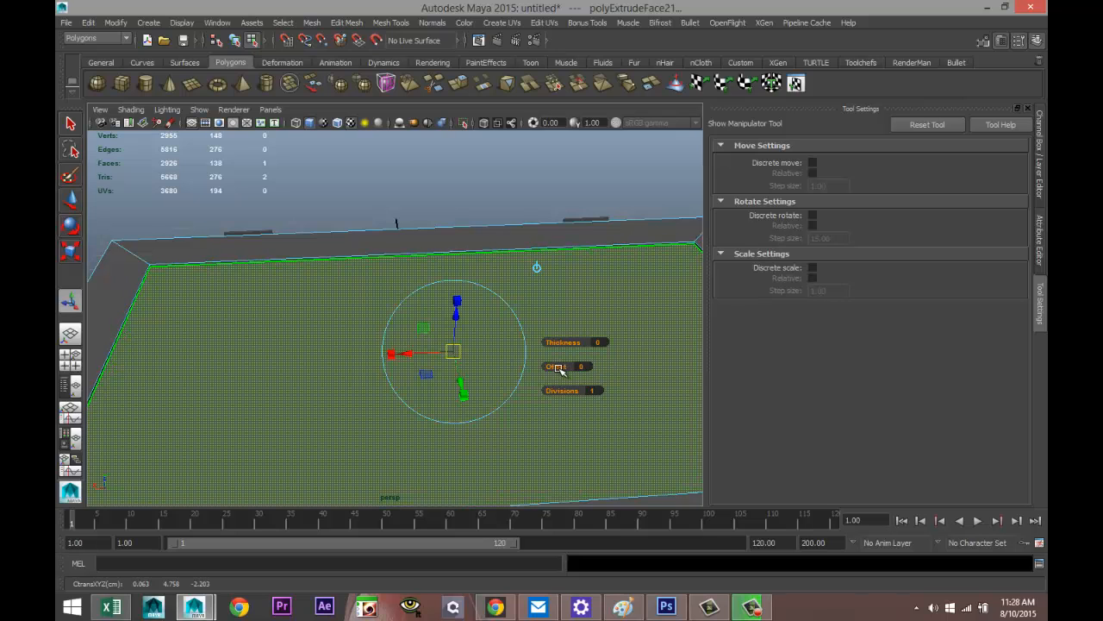
{"action": "left_click", "coordinate": [71, 358]}
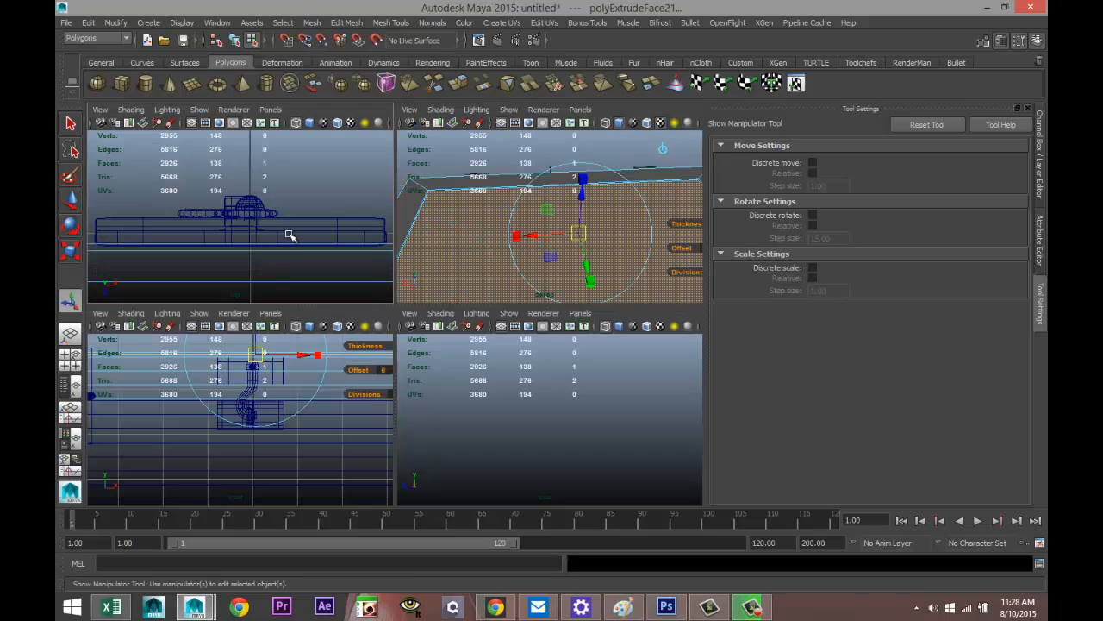
{"action": "key", "text": "space"}
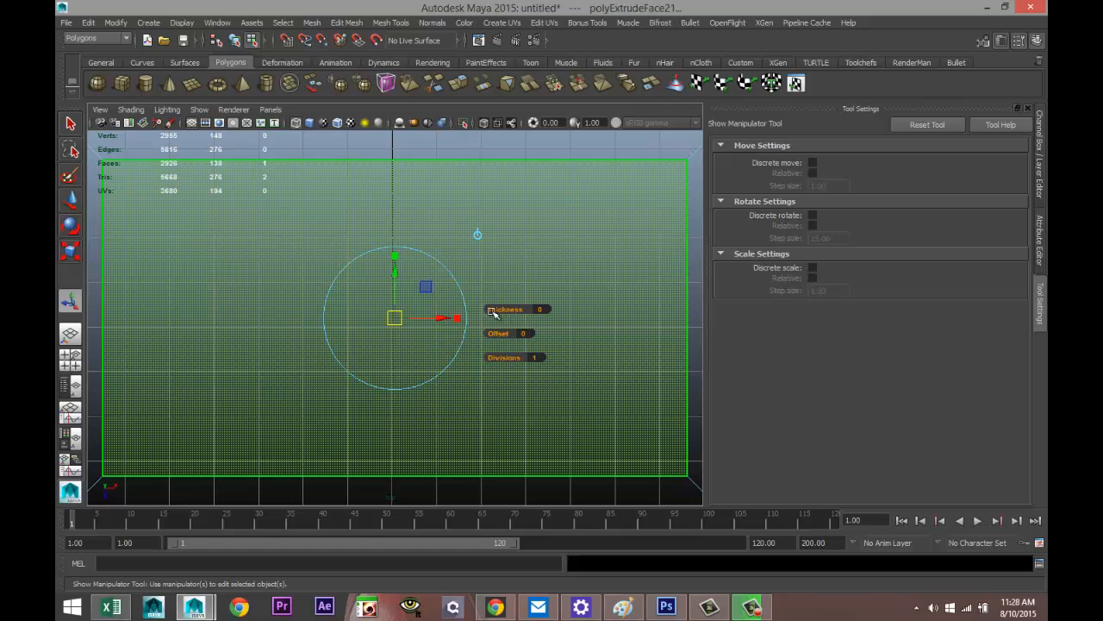
{"action": "left_click_drag", "start_coordinate": [500, 332], "coordinate": [502, 333]}
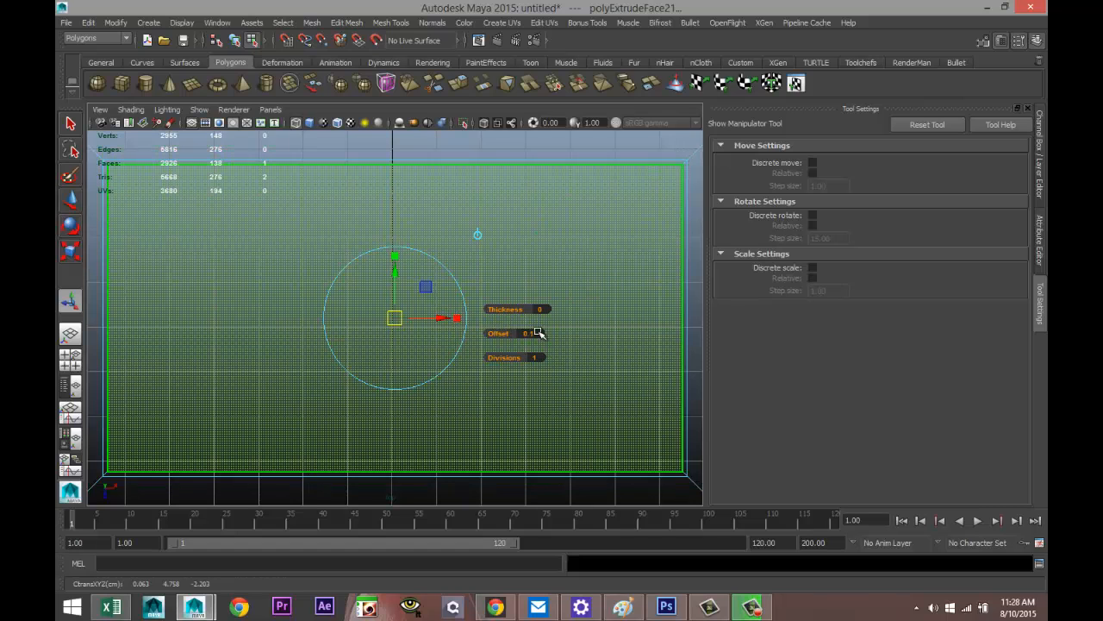
{"action": "left_click", "coordinate": [538, 334]}
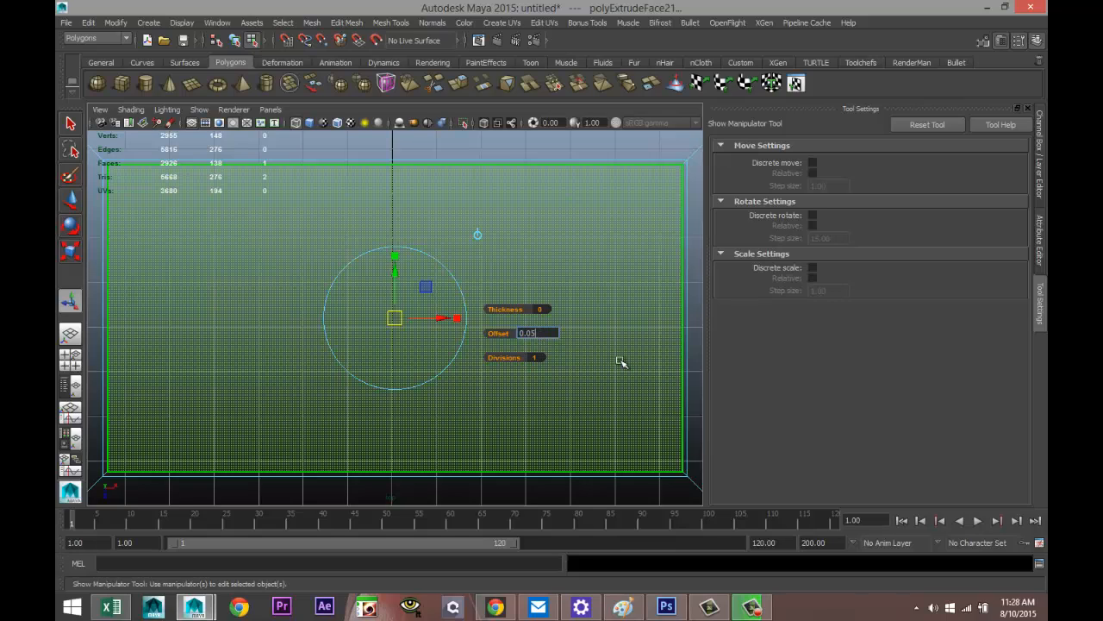
{"action": "key", "text": "Return"}
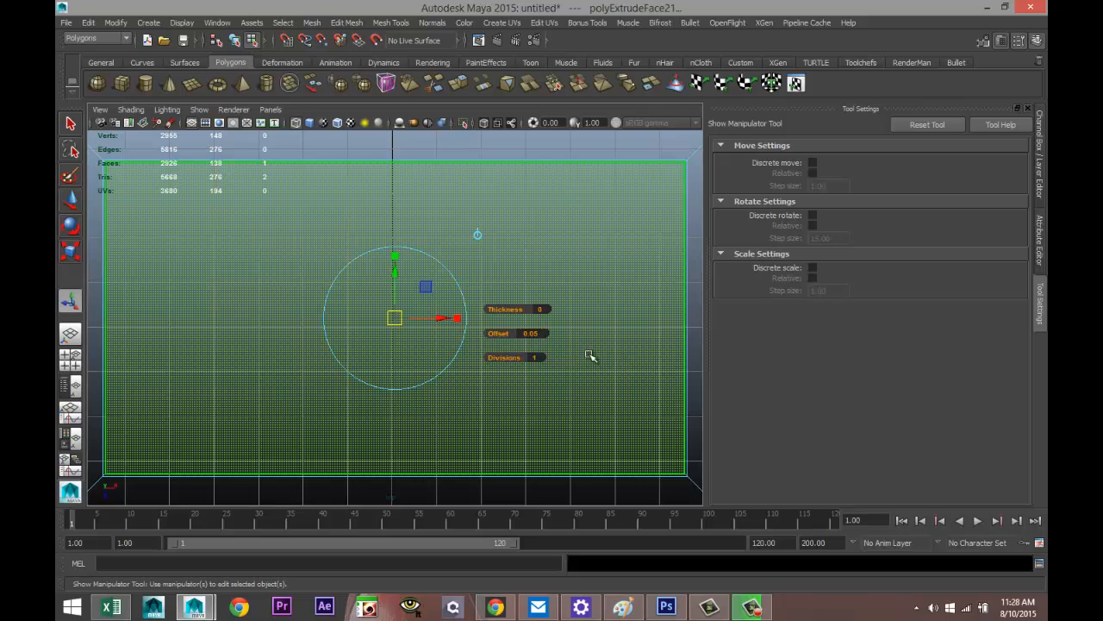
Step: Extrude the face inside the groove and raise it back to the level of the lid's outer border
{"action": "left_click", "coordinate": [71, 360]}
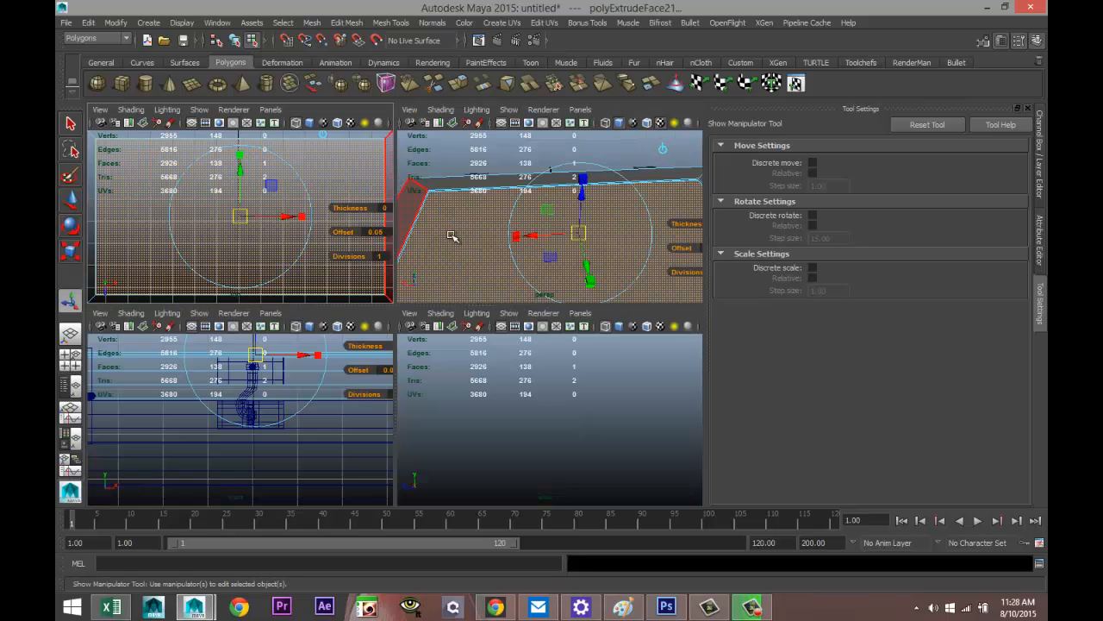
{"action": "key", "text": "space"}
{"action": "key", "text": "ctrl+e"}
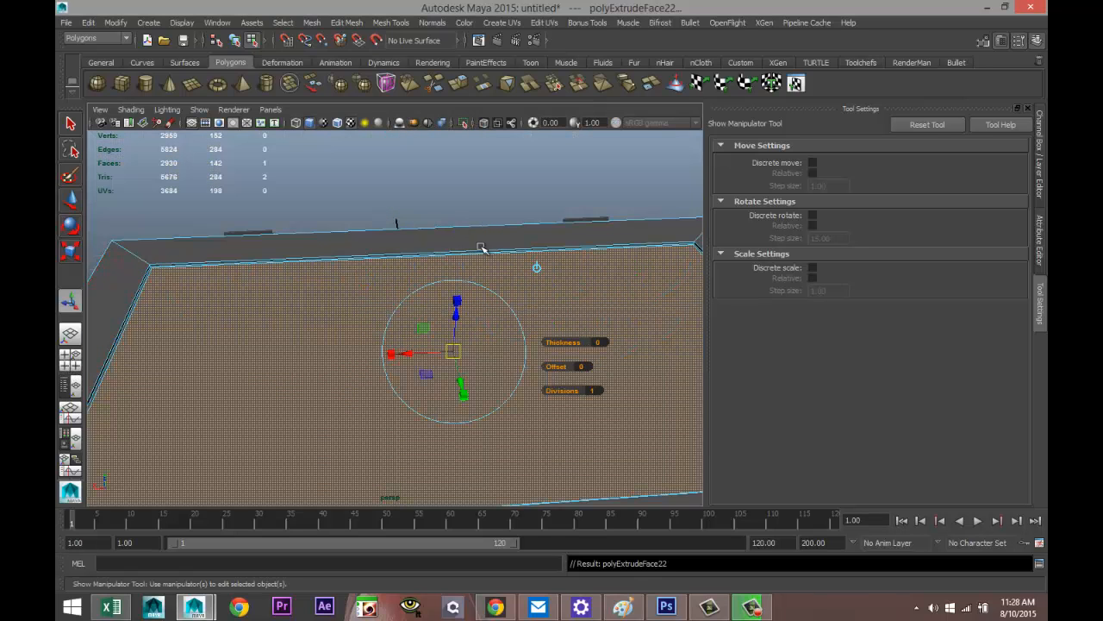
{"action": "key", "text": "w"}
{"action": "left_click_drag", "start_coordinate": [461, 297], "coordinate": [460, 304]}
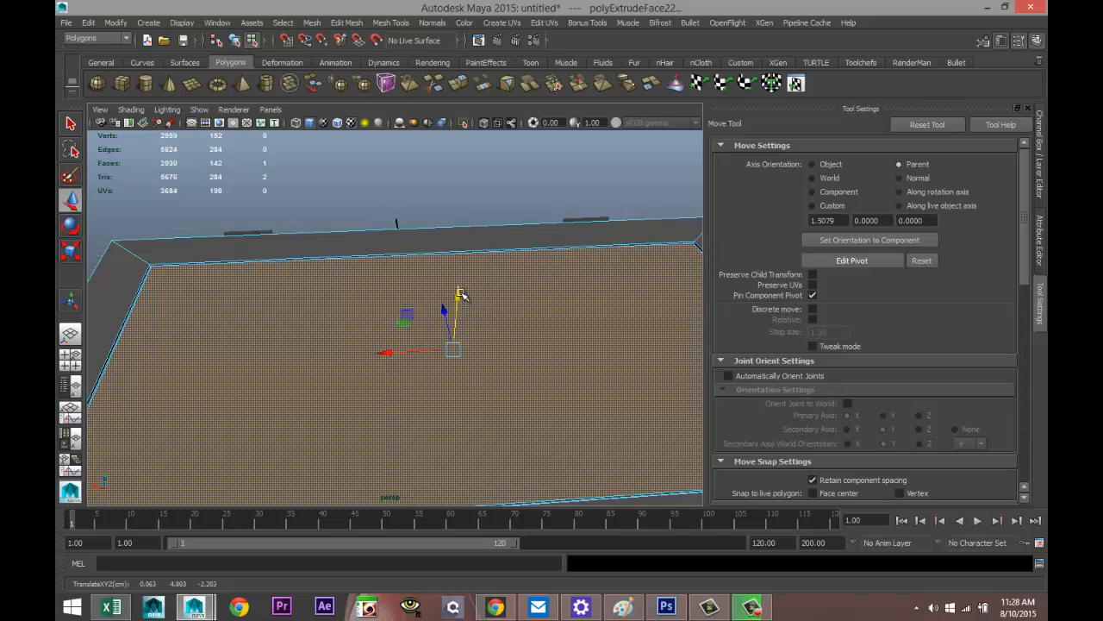
{"action": "left_click", "coordinate": [70, 364]}
{"action": "key", "text": "space"}
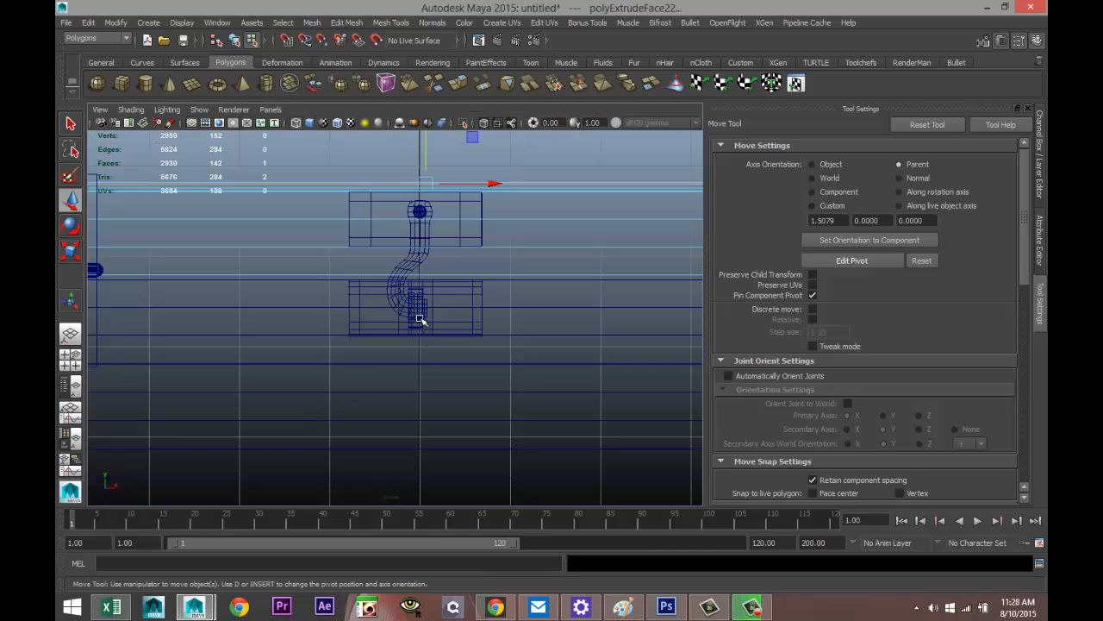
{"action": "left_click_drag", "start_coordinate": [424, 144], "coordinate": [423, 143]}
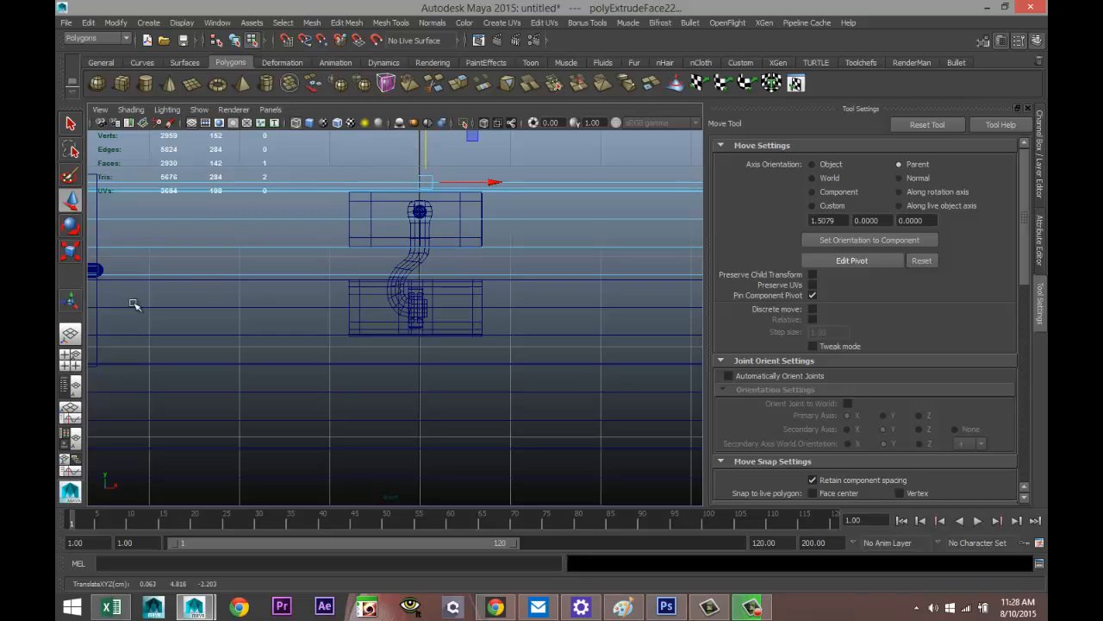
Step: Clear the selection and examine the grooved lid panel and the box's side boards from several angles
{"action": "left_click", "coordinate": [77, 368]}
{"action": "key", "text": "space"}
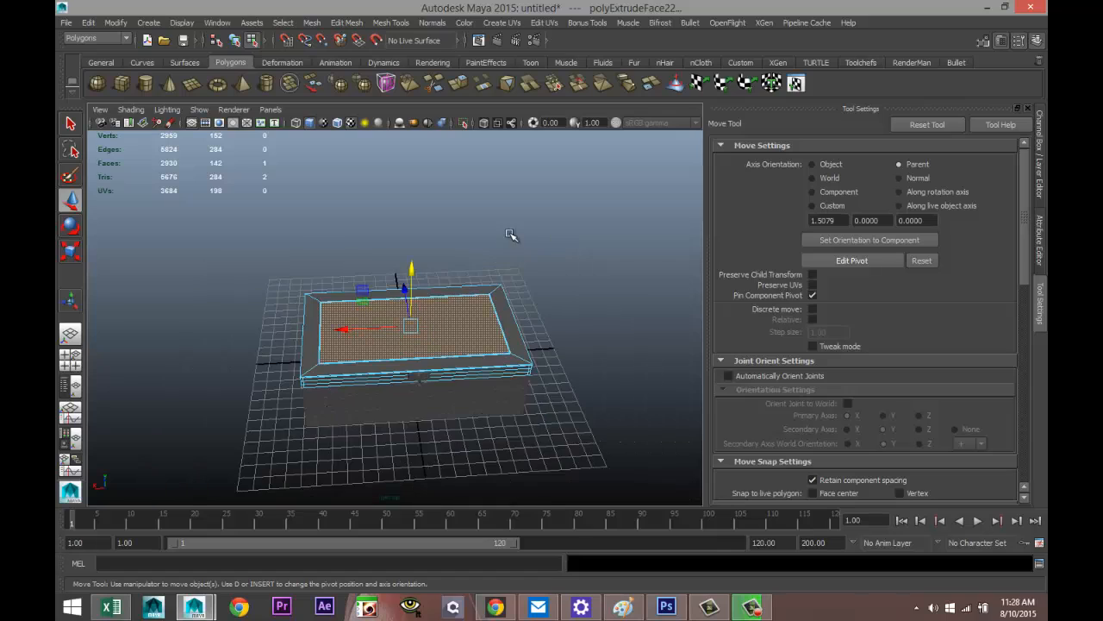
{"action": "left_click", "coordinate": [517, 228]}
{"action": "scroll", "coordinate": [496, 289], "scroll_direction": "up", "scroll_amount": 5}
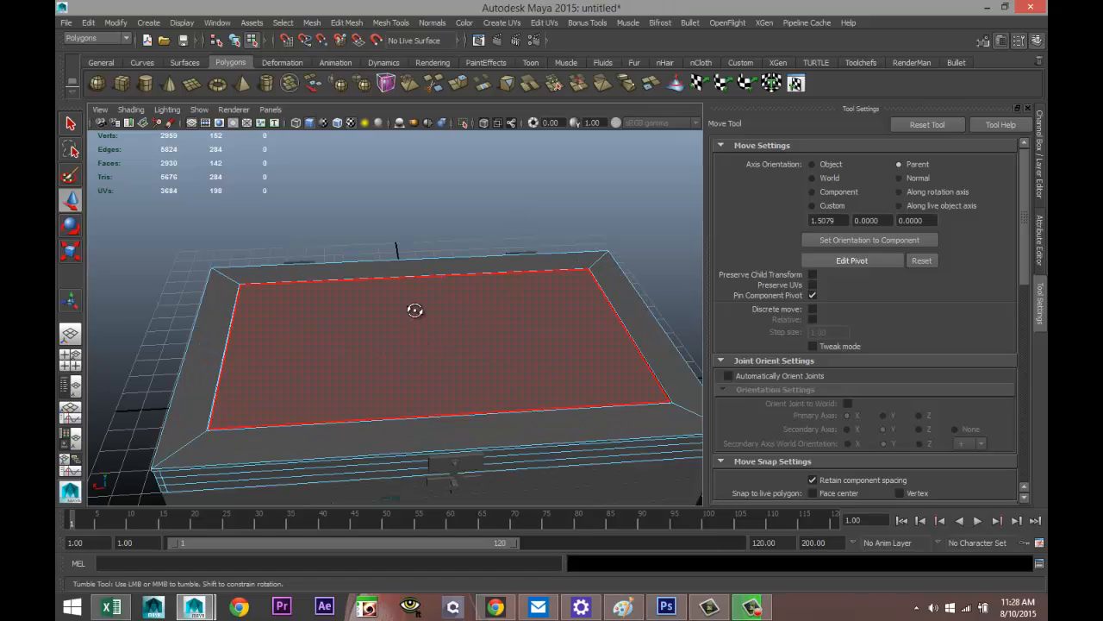
{"action": "left_click_drag", "start_coordinate": [414, 309], "coordinate": [468, 278], "text": "alt"}
{"action": "mouse_move", "coordinate": [446, 316]}
{"action": "left_mouse_down", "text": "alt"}
{"action": "mouse_move", "coordinate": [451, 308]}
{"action": "mouse_move", "coordinate": [456, 326]}
{"action": "left_mouse_up", "text": "alt"}
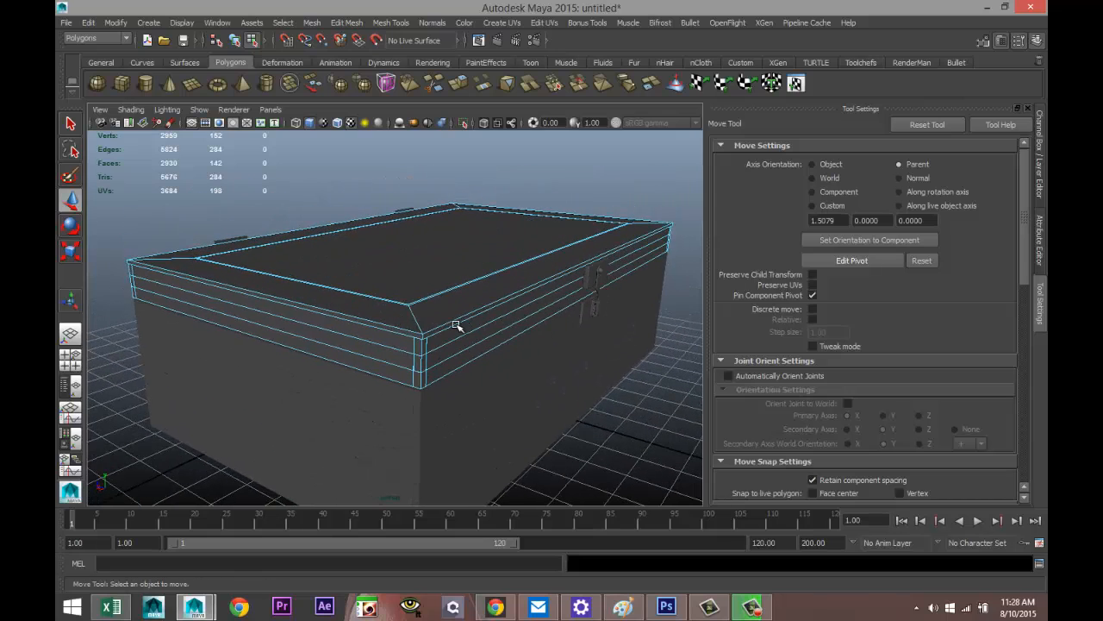
{"action": "scroll", "coordinate": [459, 325], "scroll_direction": "down", "scroll_amount": 5}
{"action": "scroll", "coordinate": [481, 365], "scroll_direction": "up", "scroll_amount": 5}
{"action": "left_click_drag", "start_coordinate": [487, 412], "coordinate": [488, 358], "text": "alt"}
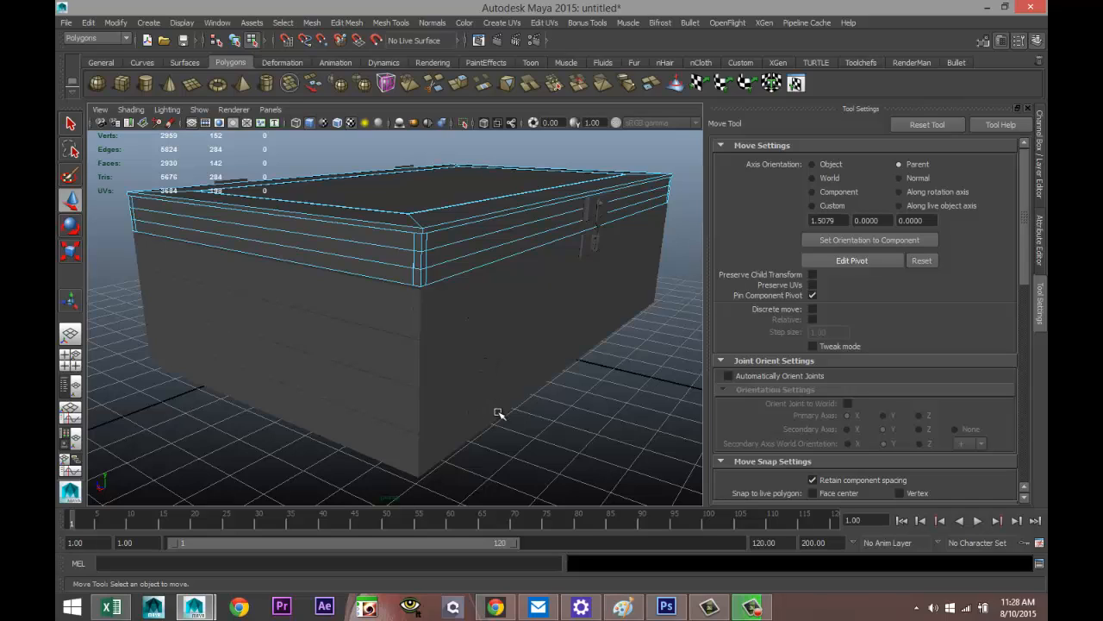
{"action": "left_click_drag", "start_coordinate": [532, 401], "coordinate": [481, 429], "text": "alt"}
{"action": "left_click", "coordinate": [482, 347]}
{"action": "scroll", "coordinate": [487, 401], "scroll_direction": "up", "scroll_amount": 3}
{"action": "scroll", "coordinate": [483, 428], "scroll_direction": "down", "scroll_amount": 3}
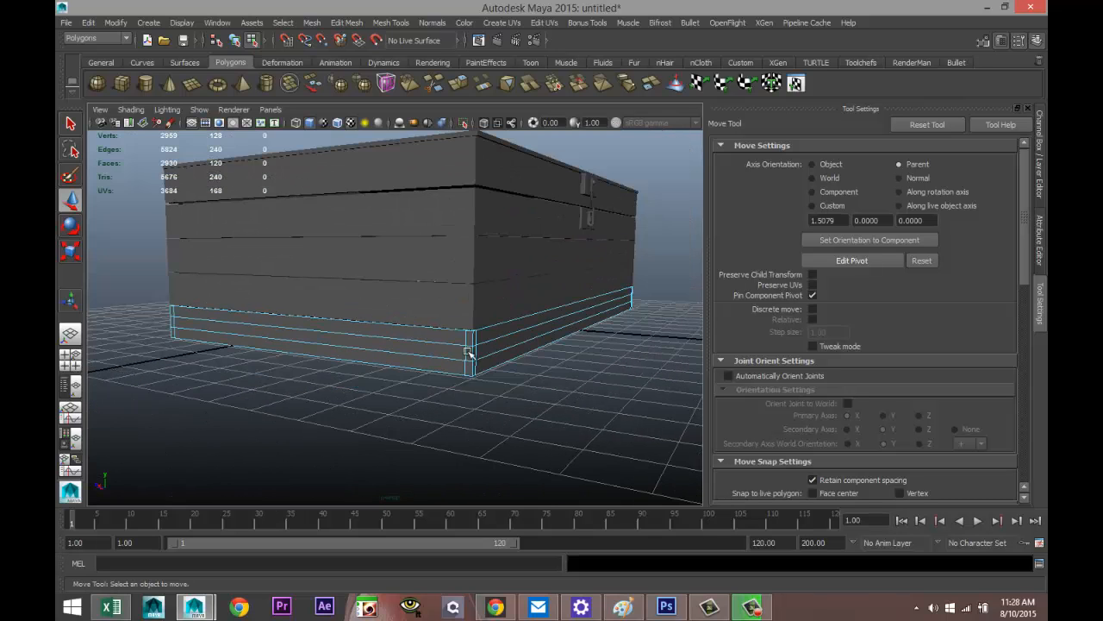
Step: Select the four rings of boards forming the box body in object mode, separate them into individual boards, and clear the selection
{"action": "right_click_drag", "start_coordinate": [448, 212], "coordinate": [500, 193]}
{"action": "left_click", "coordinate": [437, 222]}
{"action": "left_click", "coordinate": [444, 278], "text": "shift"}
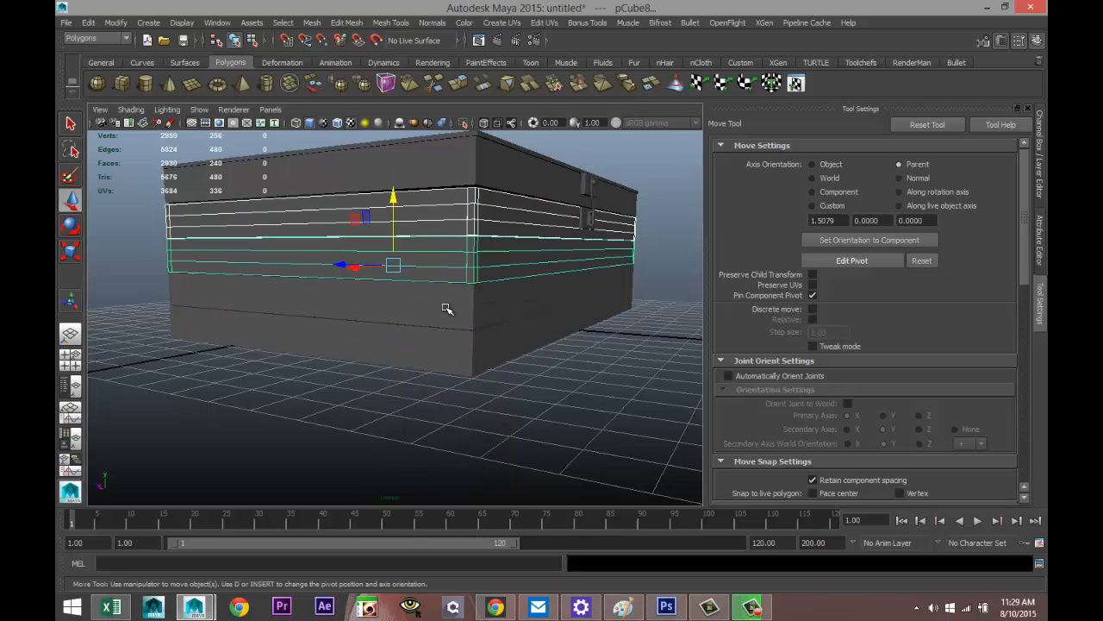
{"action": "left_click", "coordinate": [451, 338], "text": "shift"}
{"action": "left_click", "coordinate": [457, 353], "text": "shift"}
{"action": "left_click", "coordinate": [312, 23]}
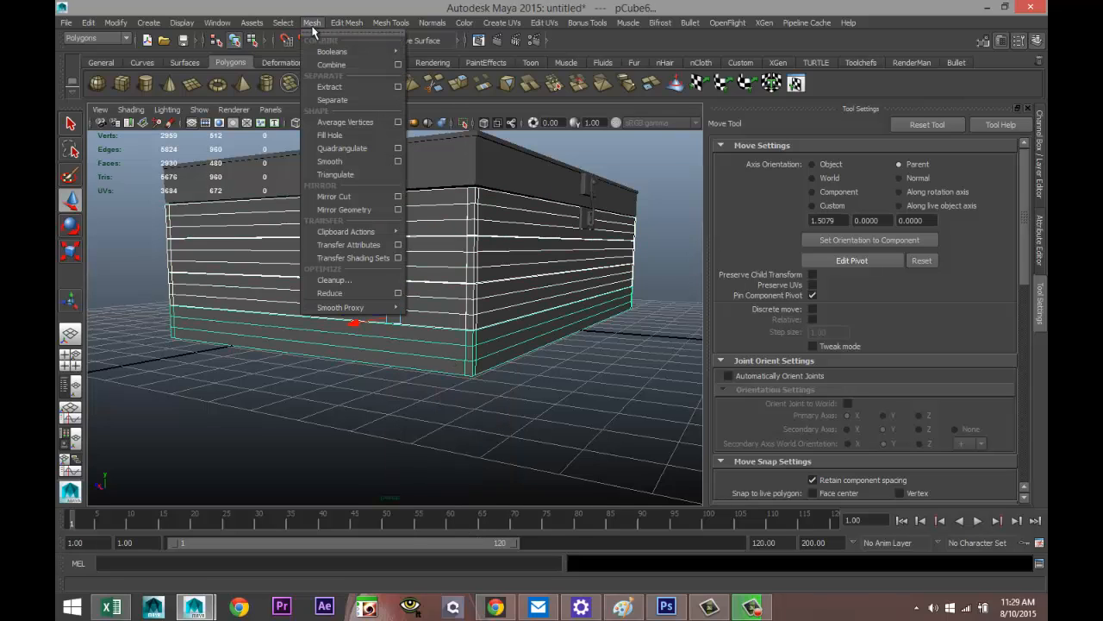
{"action": "left_click", "coordinate": [333, 100]}
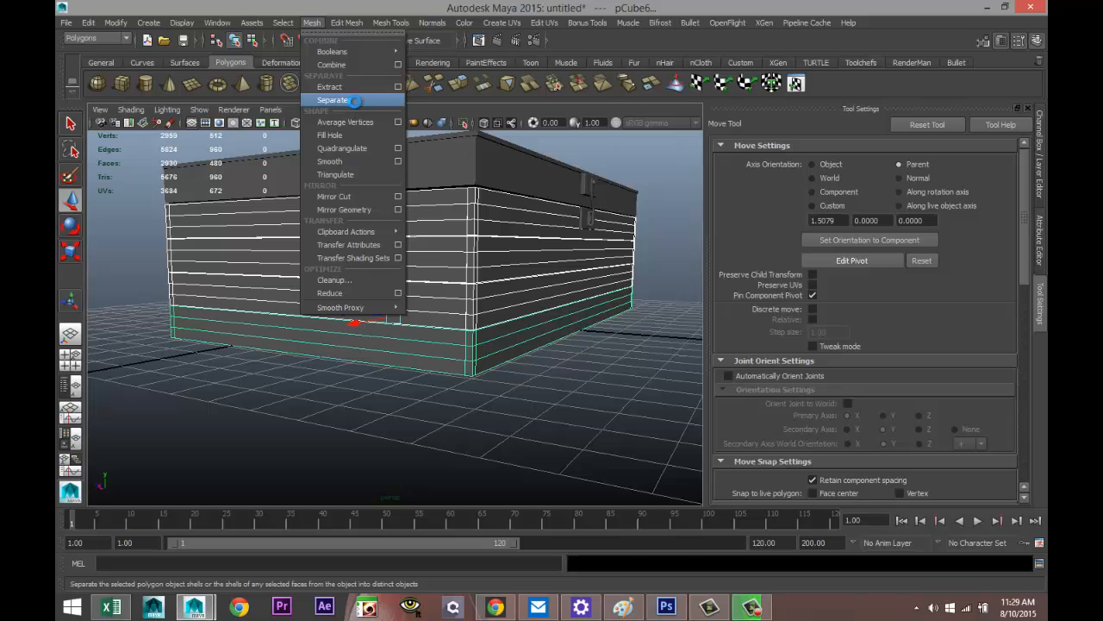
{"action": "left_click", "coordinate": [393, 391]}
Step: Assign a new Blinn material to the lowest board on the box's short side and open the material's attributes
{"action": "scroll", "coordinate": [425, 410], "scroll_direction": "up", "scroll_amount": 3}
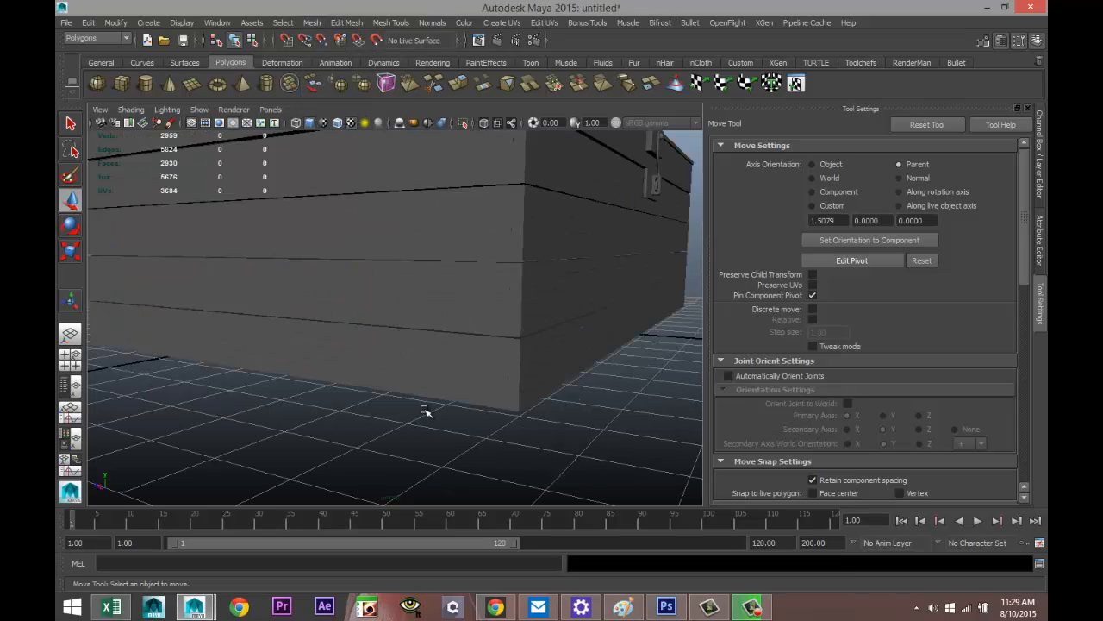
{"action": "left_click", "coordinate": [470, 395]}
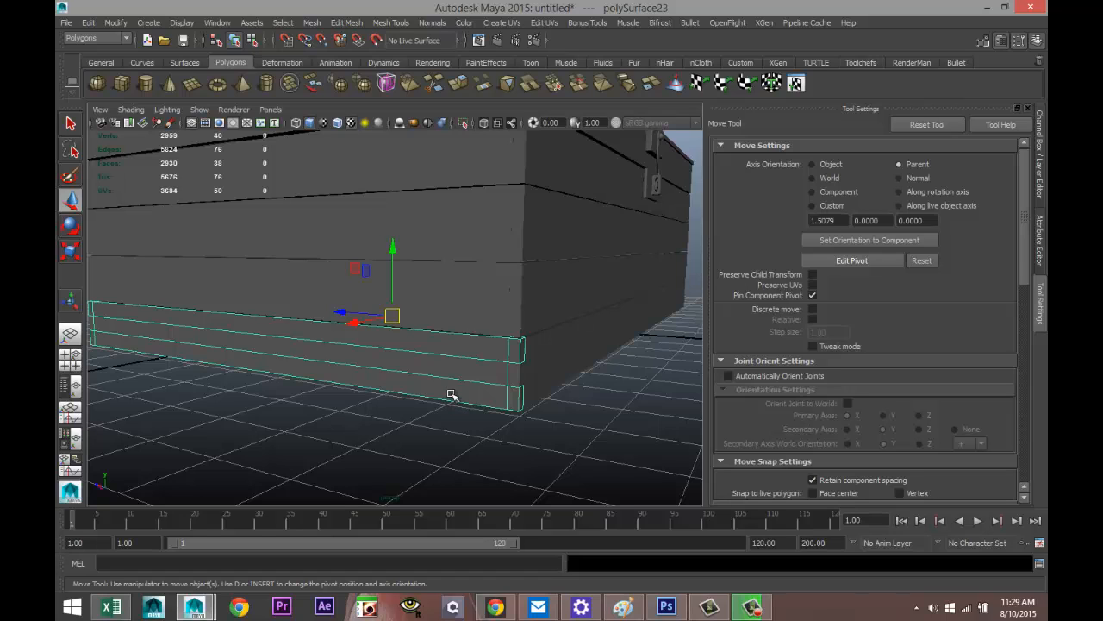
{"action": "right_click_drag", "start_coordinate": [462, 393], "coordinate": [474, 565]}
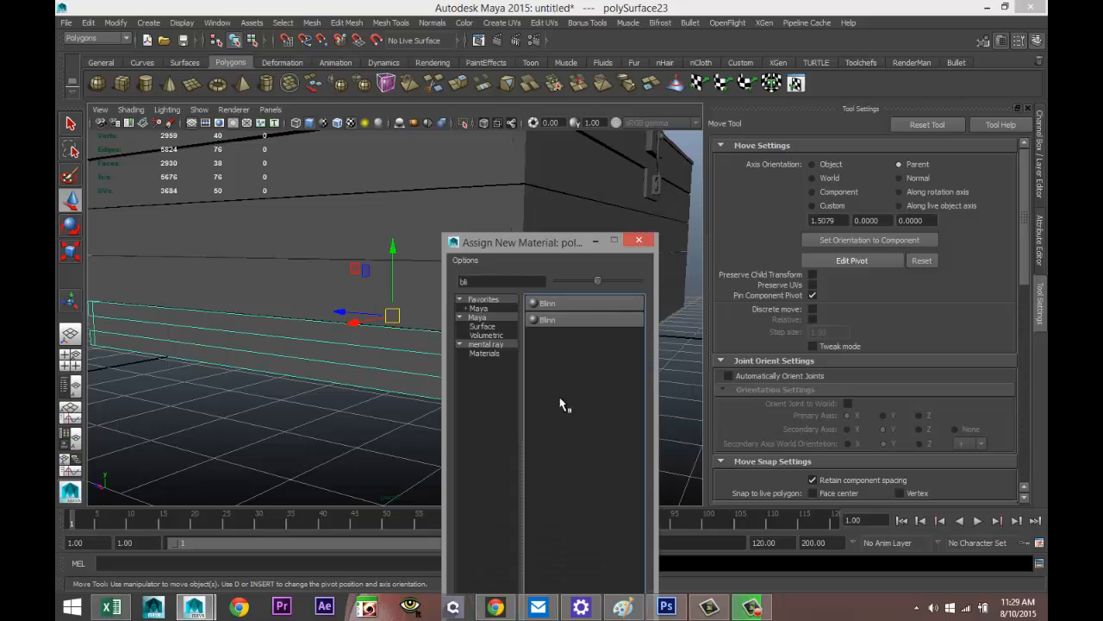
{"action": "left_click", "coordinate": [565, 301]}
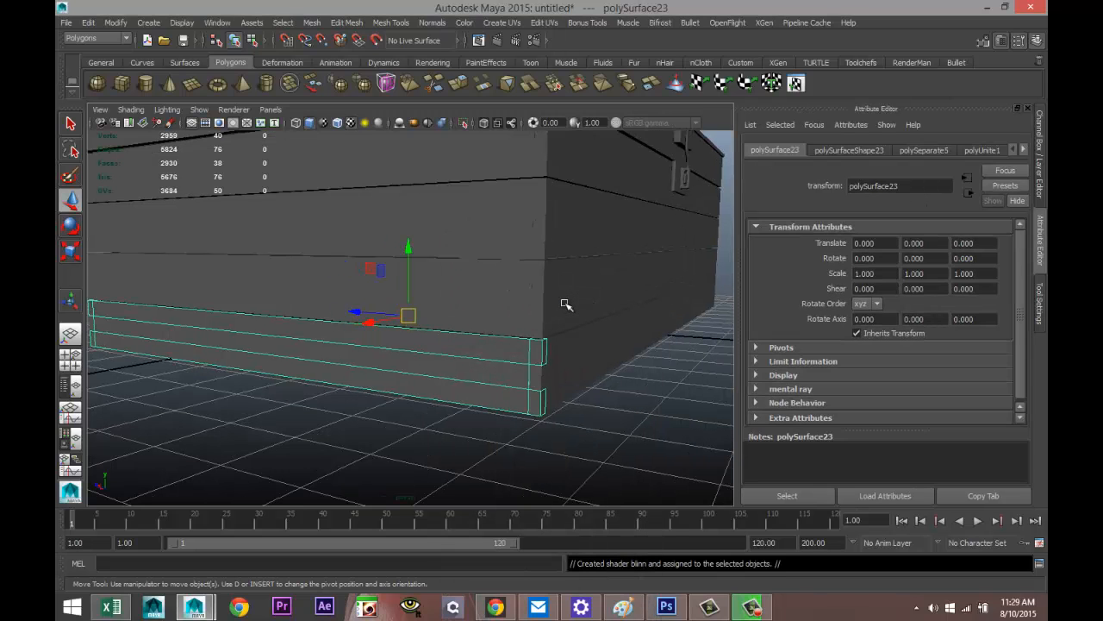
{"action": "left_click", "coordinate": [1025, 150]}
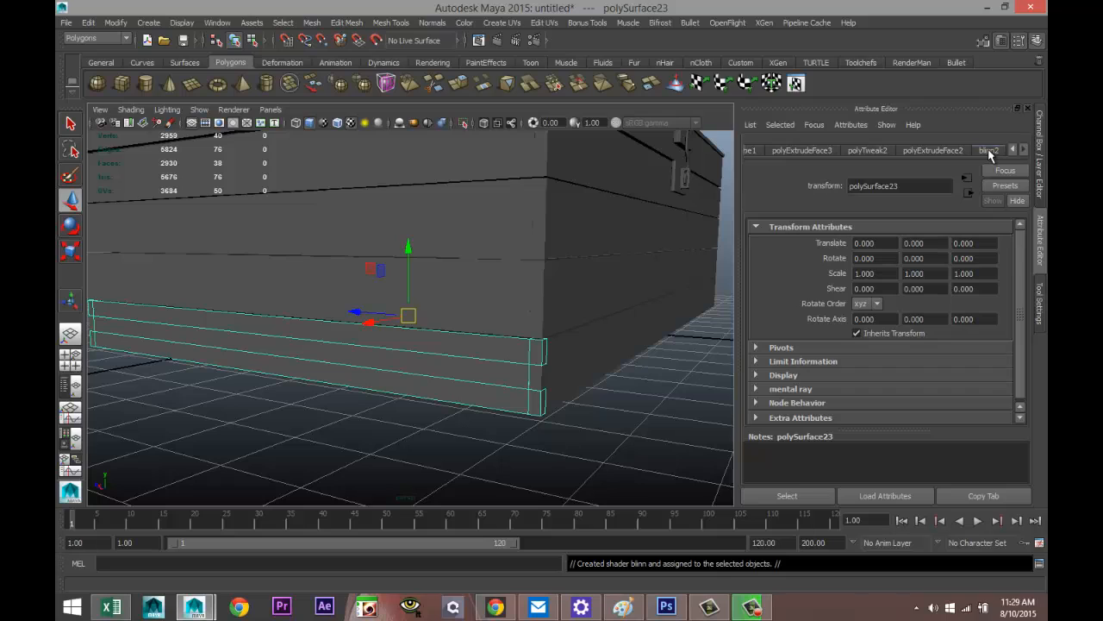
{"action": "left_click", "coordinate": [988, 151]}
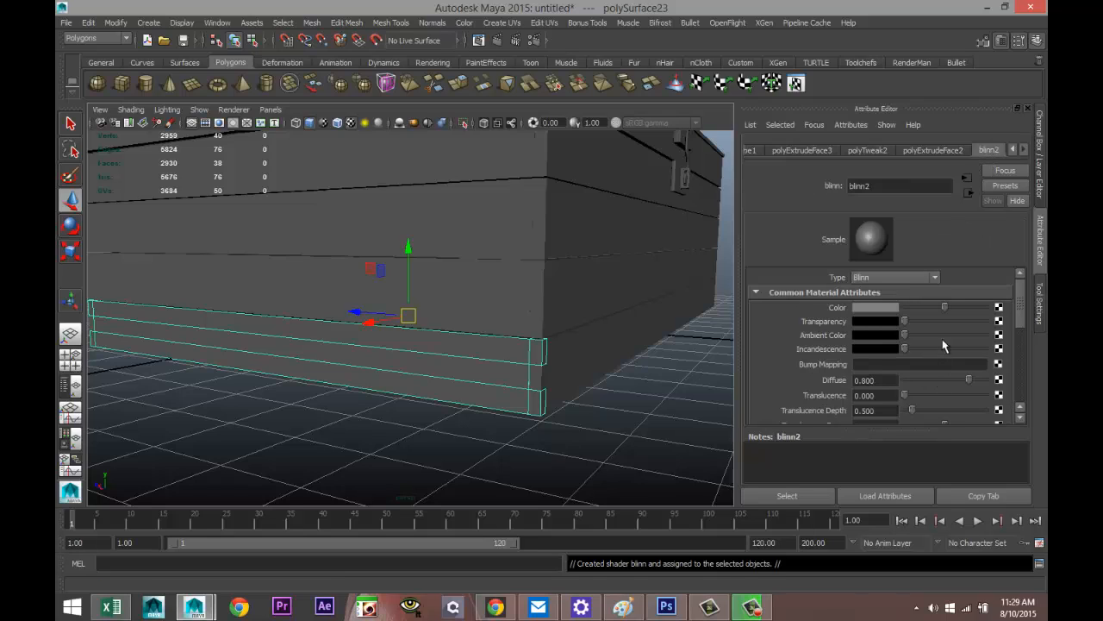
Step: Map the blinn2 material's color to a File texture using the image FineWoodTexture.jpg
{"action": "left_click", "coordinate": [998, 308]}
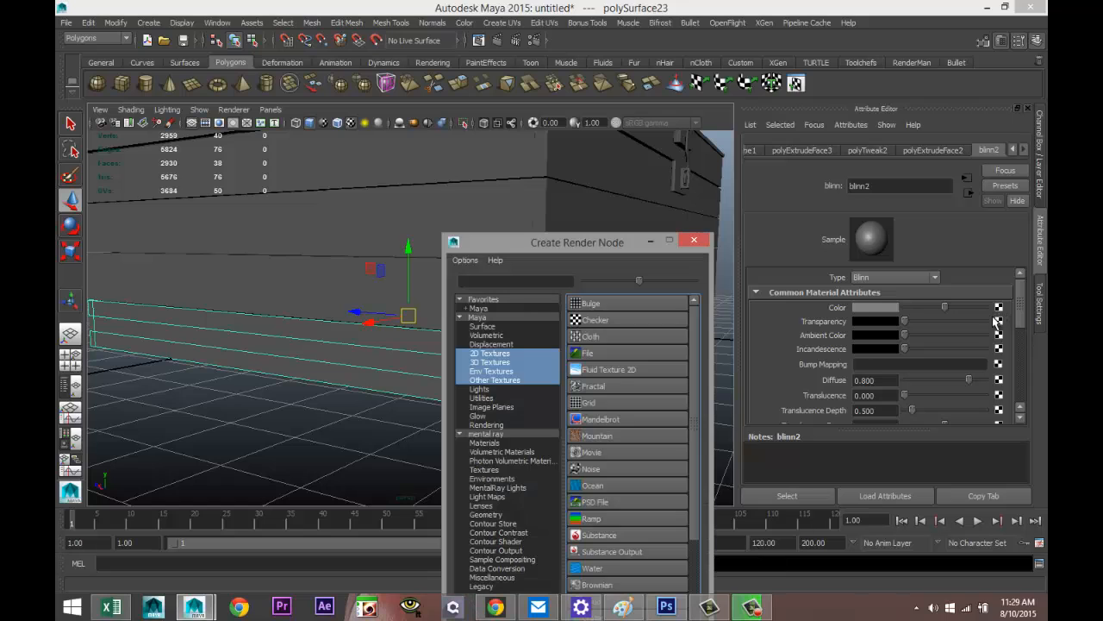
{"action": "left_click", "coordinate": [602, 354]}
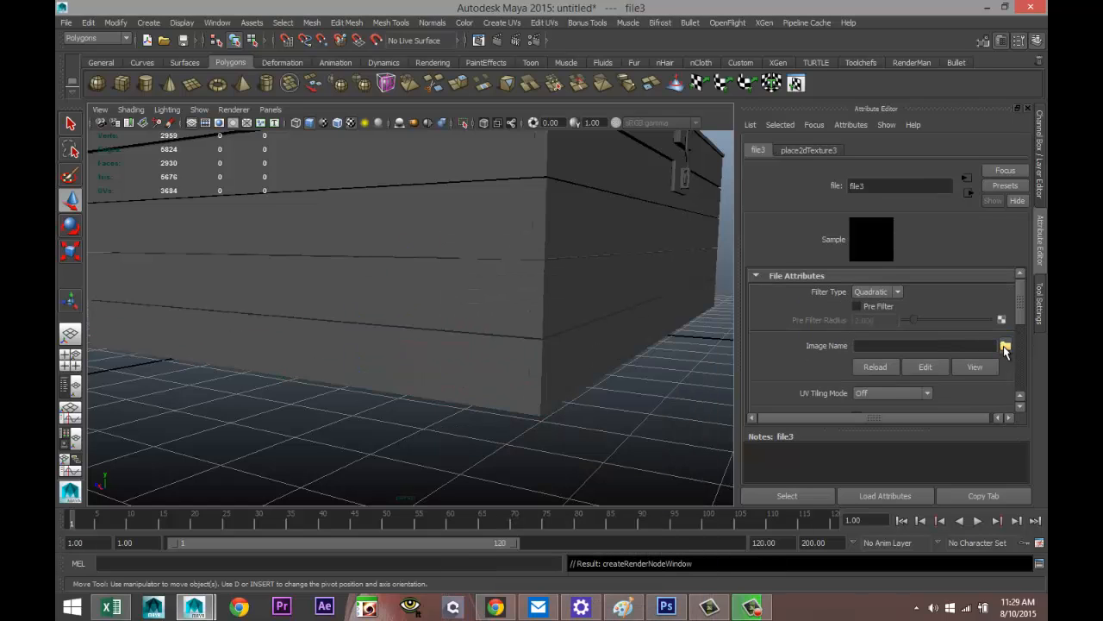
{"action": "left_click", "coordinate": [1005, 347]}
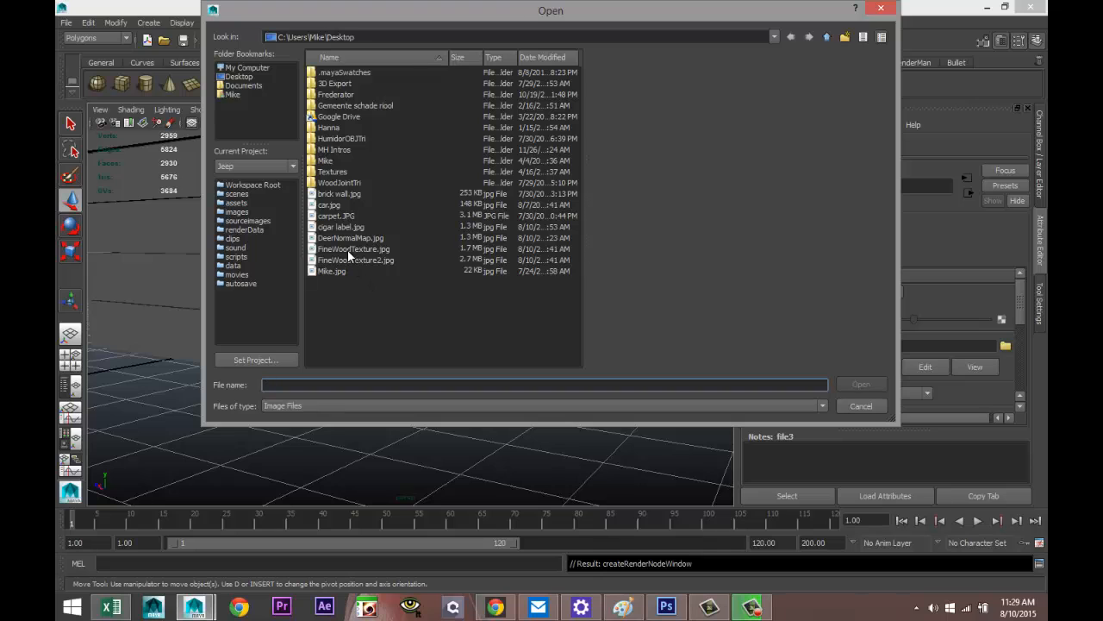
{"action": "left_click", "coordinate": [348, 259]}
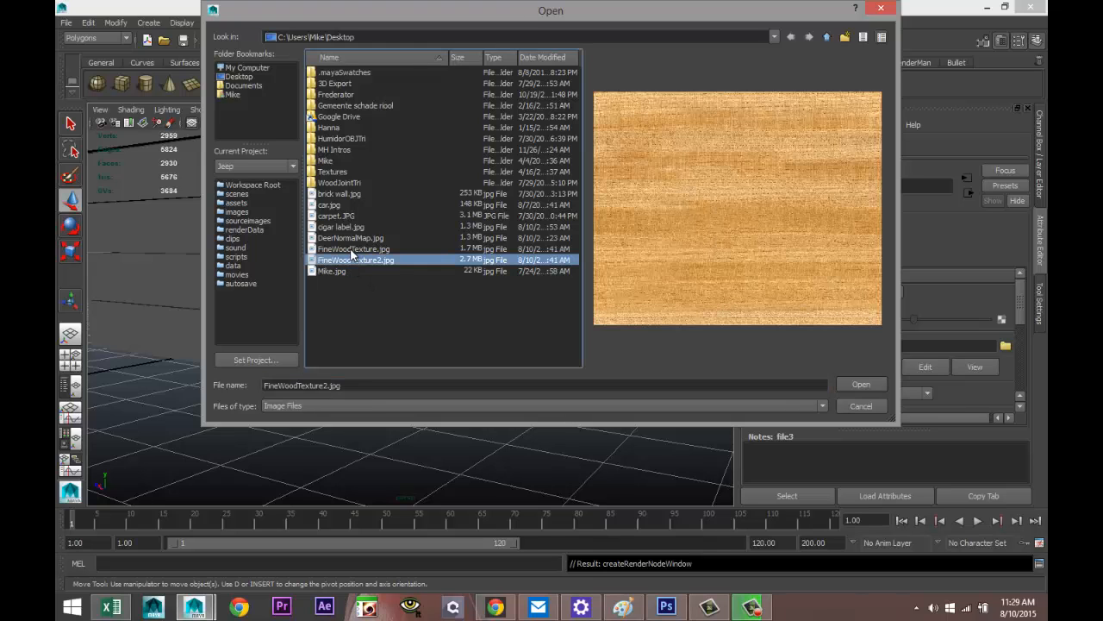
{"action": "left_click", "coordinate": [351, 249]}
{"action": "left_click", "coordinate": [353, 260]}
{"action": "left_click", "coordinate": [355, 249]}
{"action": "left_click", "coordinate": [857, 384]}
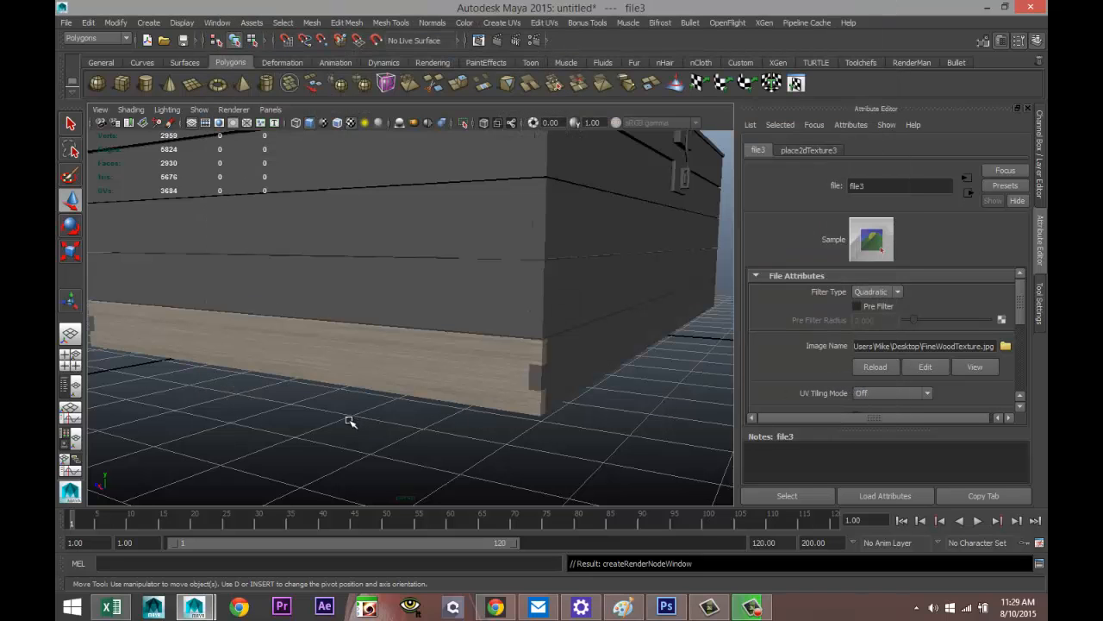
Step: Assign the existing blinn2 material to the middle board on the same short side of the box
{"action": "left_click_drag", "start_coordinate": [279, 401], "coordinate": [319, 420], "text": "alt"}
{"action": "scroll", "coordinate": [291, 402], "scroll_direction": "up", "scroll_amount": 3}
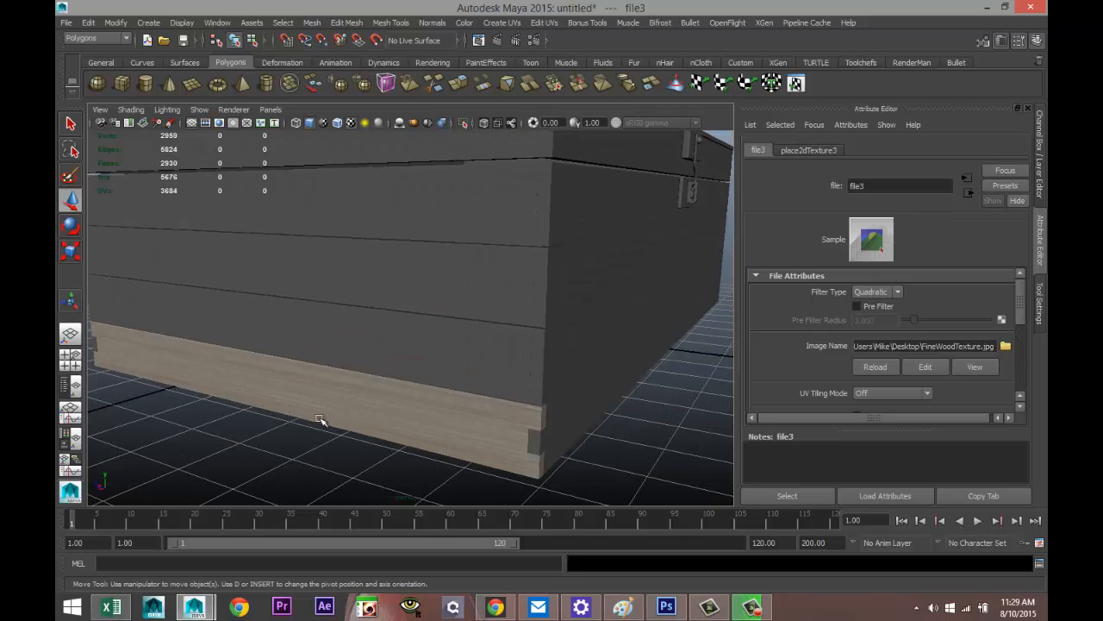
{"action": "left_click", "coordinate": [500, 308]}
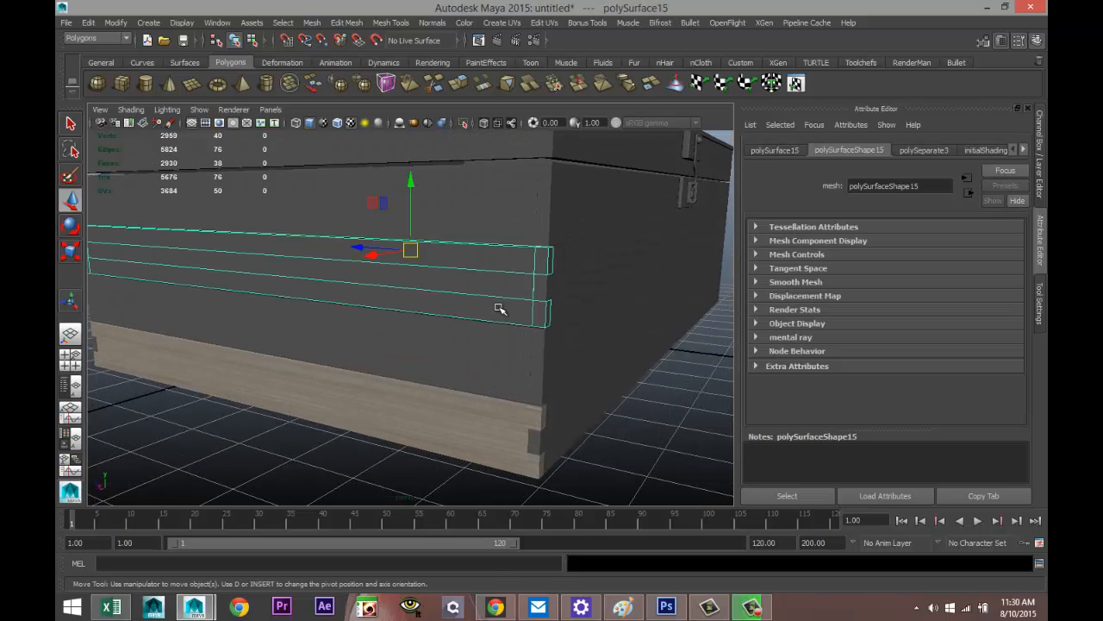
{"action": "right_click_drag", "start_coordinate": [500, 309], "coordinate": [586, 588]}
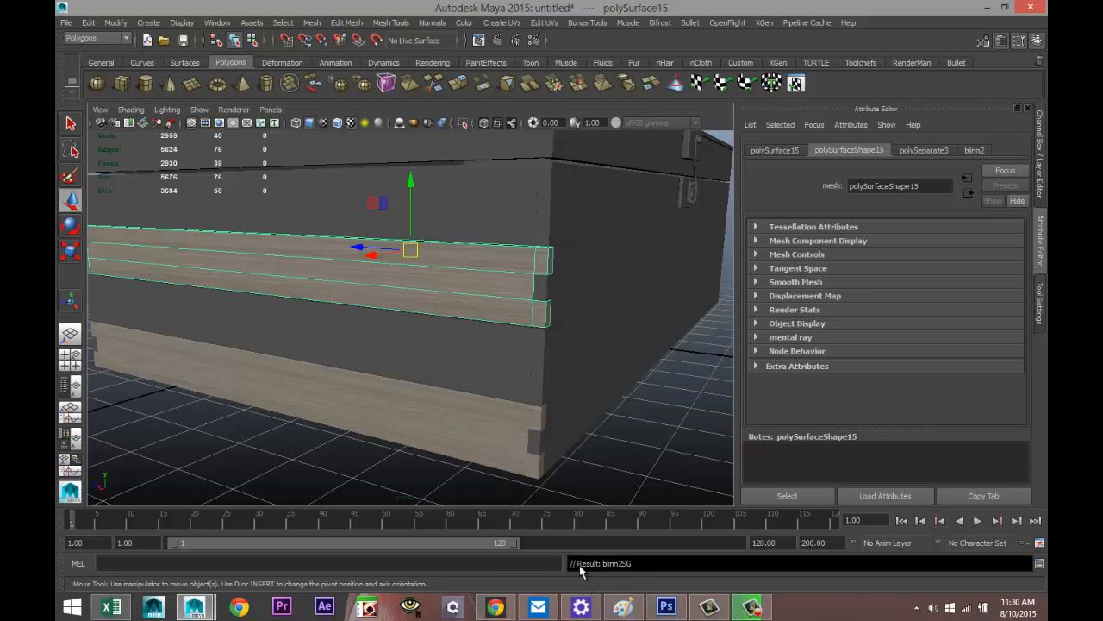
Step: Separate the lid frame mesh into individual boards and assign the blinn2 material to its board on this short side
{"action": "left_click_drag", "start_coordinate": [523, 359], "coordinate": [554, 407], "text": "alt"}
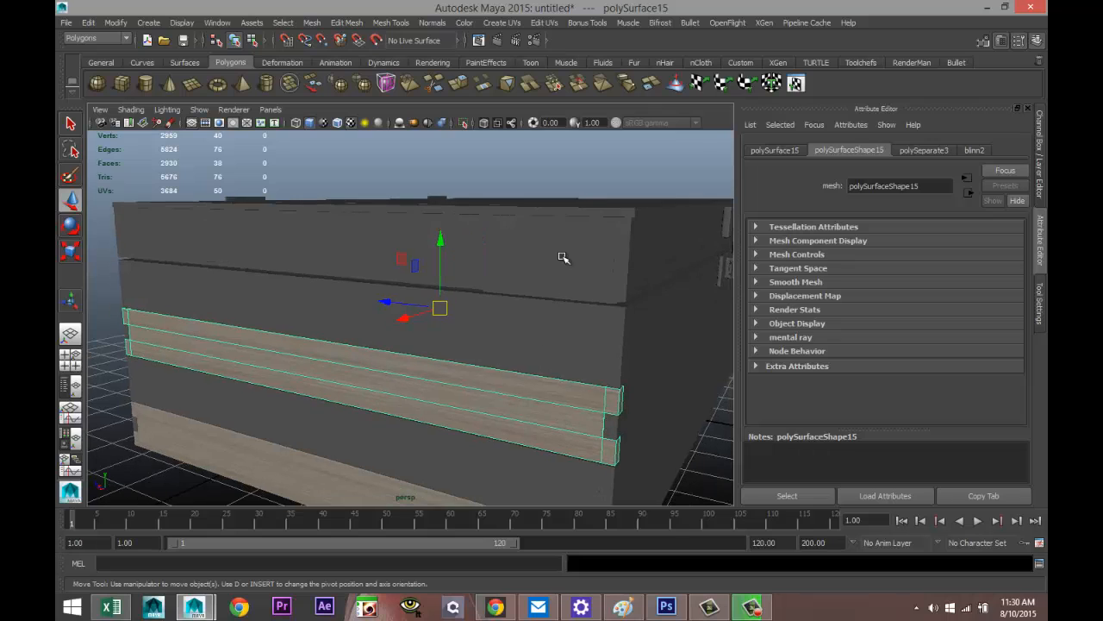
{"action": "left_click", "coordinate": [563, 258]}
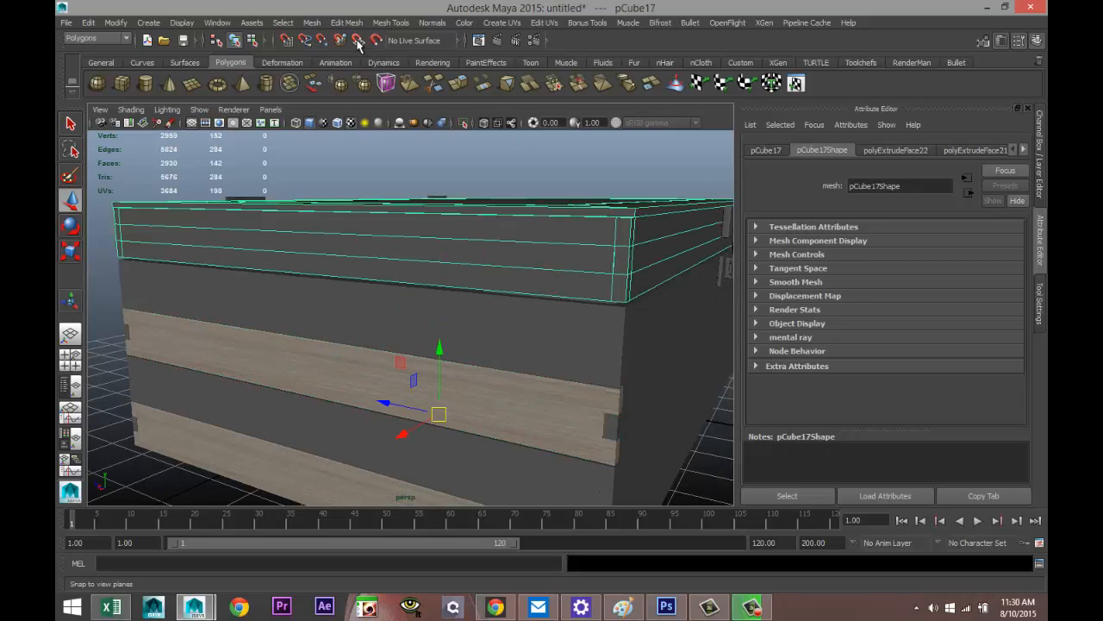
{"action": "left_click", "coordinate": [312, 23]}
{"action": "left_click", "coordinate": [350, 100]}
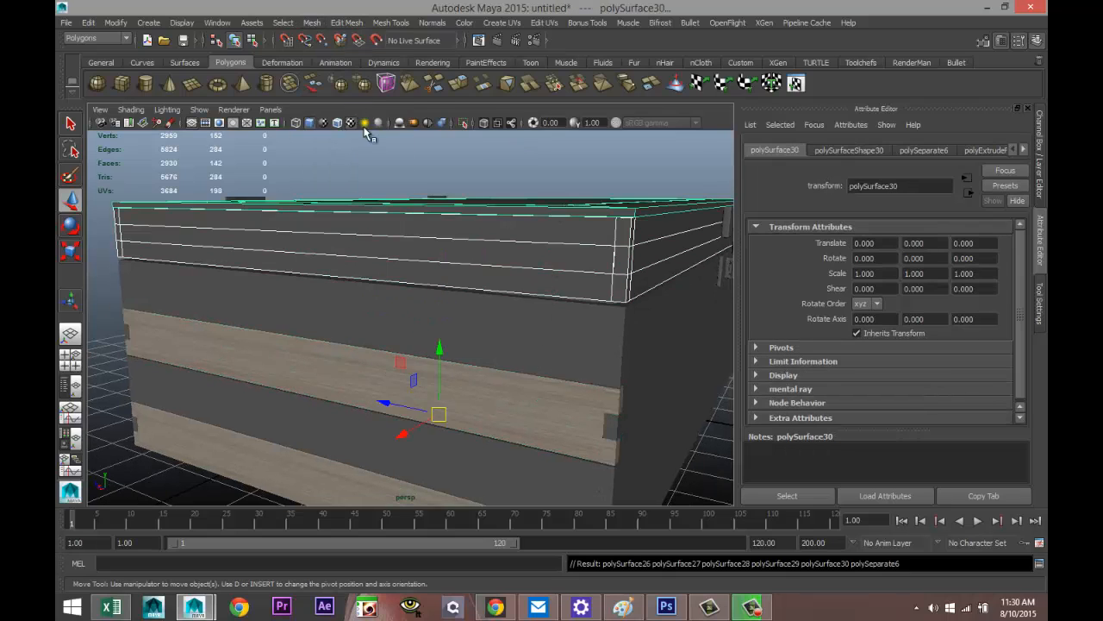
{"action": "left_click", "coordinate": [537, 291]}
{"action": "right_click_drag", "start_coordinate": [534, 289], "coordinate": [620, 584]}
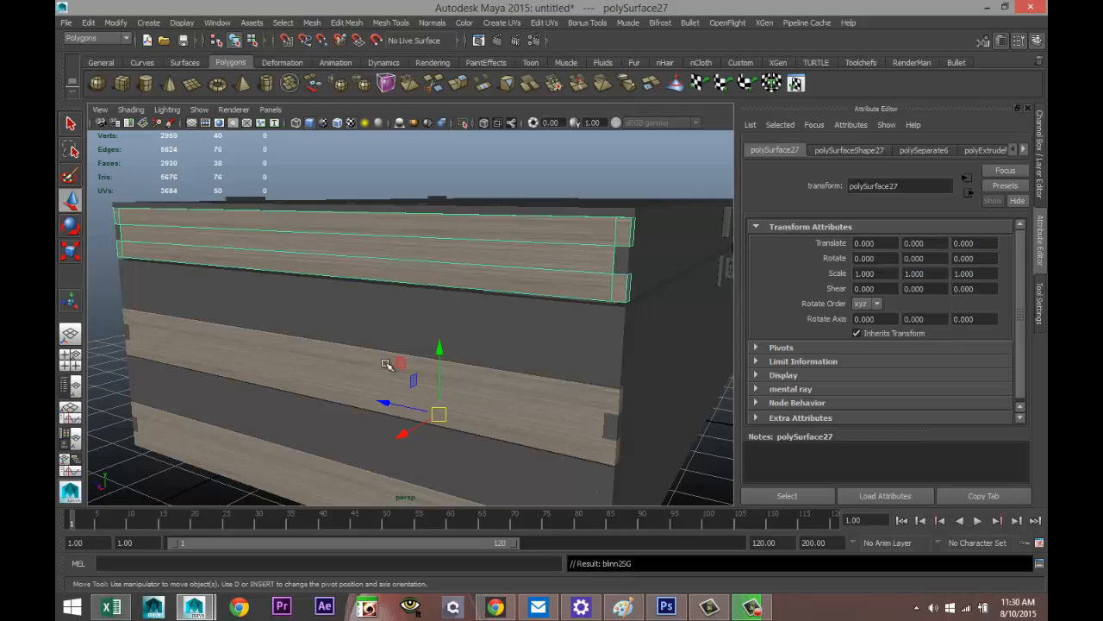
Step: Assign the blinn2 material to the bottom, middle and lid boards on the opposite short side of the box
{"action": "scroll", "coordinate": [291, 309], "scroll_direction": "down", "scroll_amount": 5}
{"action": "left_click_drag", "start_coordinate": [291, 309], "coordinate": [263, 380], "text": "alt"}
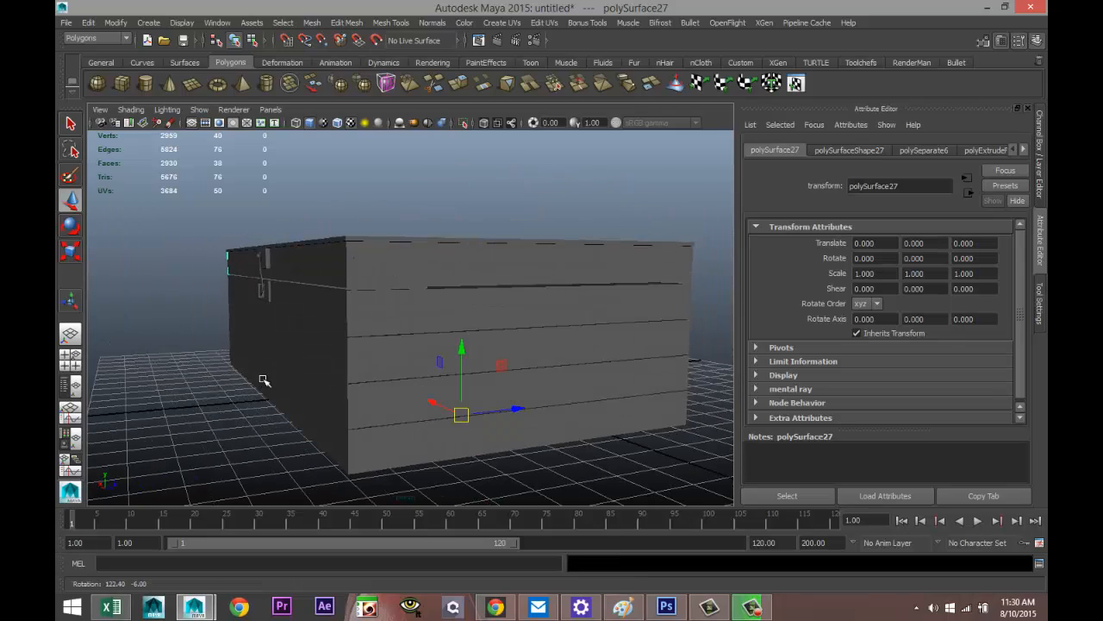
{"action": "left_click", "coordinate": [413, 453]}
{"action": "left_click", "coordinate": [396, 355], "text": "shift"}
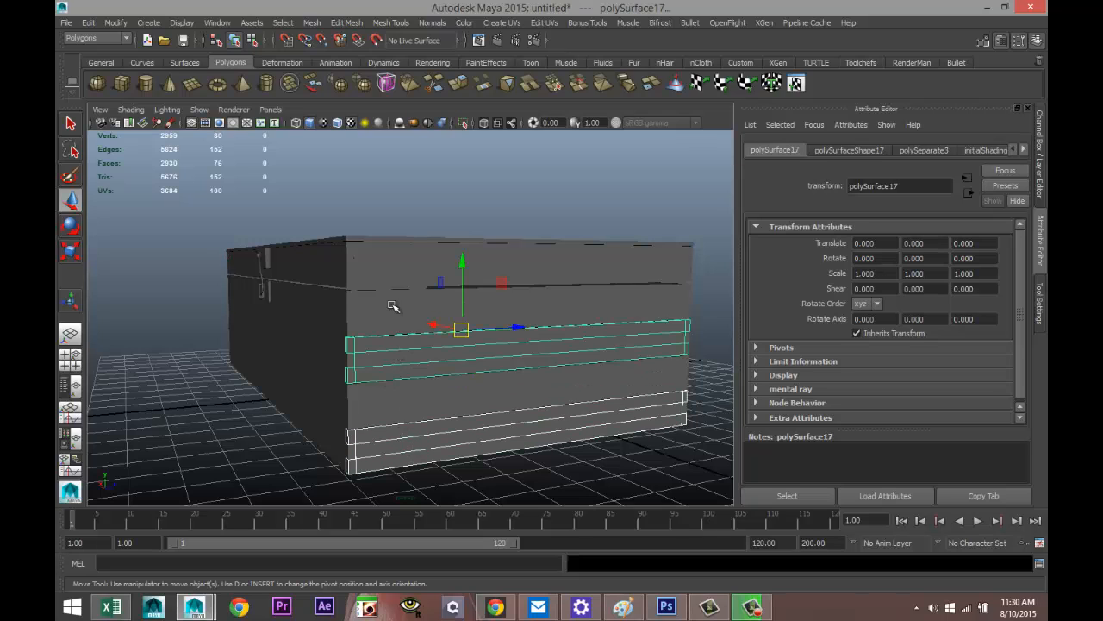
{"action": "left_click", "coordinate": [398, 269], "text": "shift"}
{"action": "right_click_drag", "start_coordinate": [398, 269], "coordinate": [480, 566]}
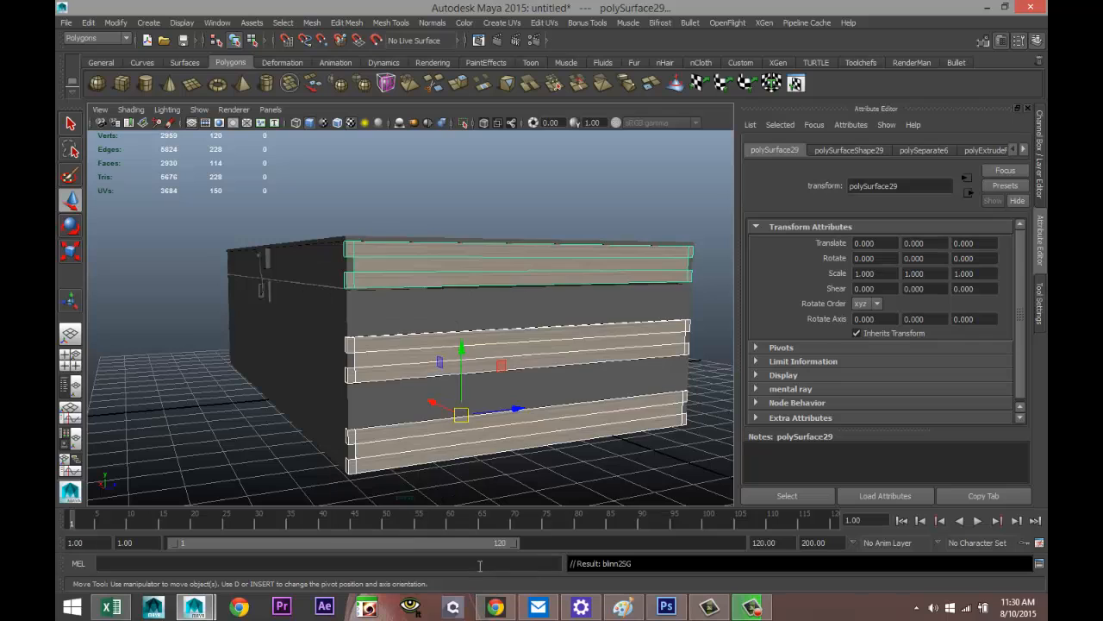
Step: Assign a new Blinn material to the two untextured boards between the light wood boards on the first short side
{"action": "left_click_drag", "start_coordinate": [247, 419], "coordinate": [460, 415], "text": "alt"}
{"action": "middle_click_drag", "start_coordinate": [460, 414], "coordinate": [436, 417], "text": "alt"}
{"action": "scroll", "coordinate": [452, 412], "scroll_direction": "up", "scroll_amount": 3}
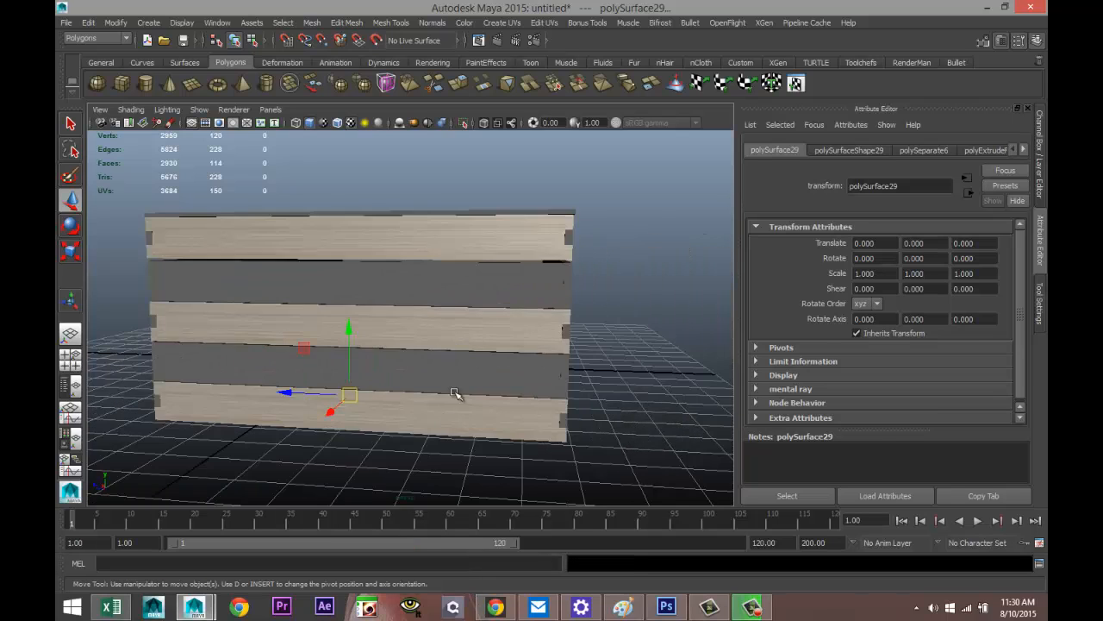
{"action": "left_click", "coordinate": [493, 284]}
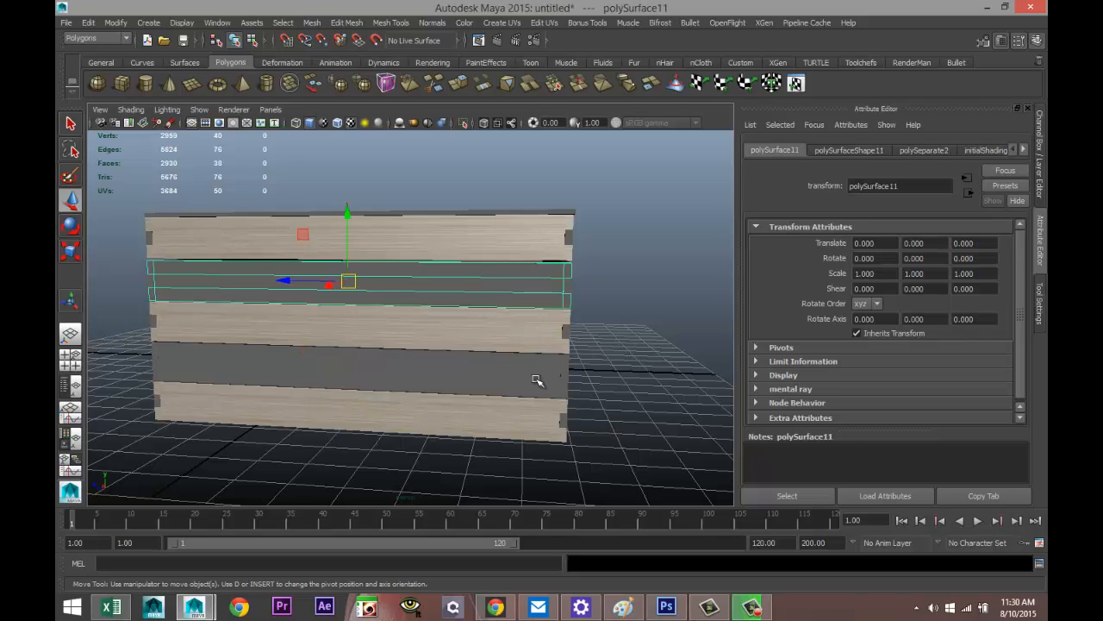
{"action": "left_click", "coordinate": [497, 372], "text": "shift"}
{"action": "right_click_drag", "start_coordinate": [496, 362], "coordinate": [499, 556]}
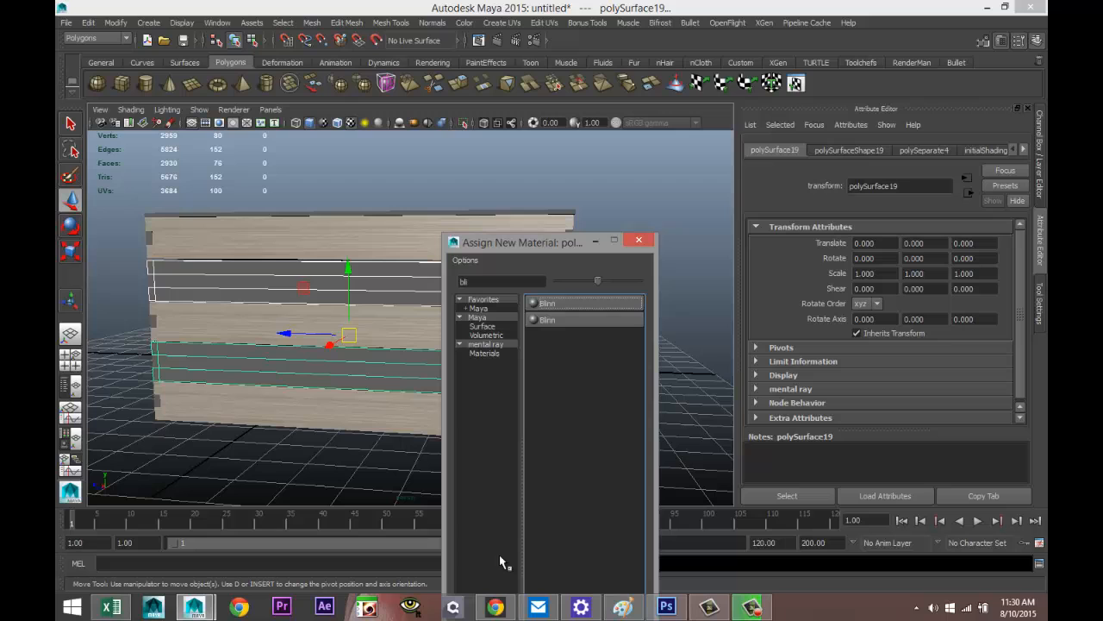
{"action": "left_click", "coordinate": [569, 303]}
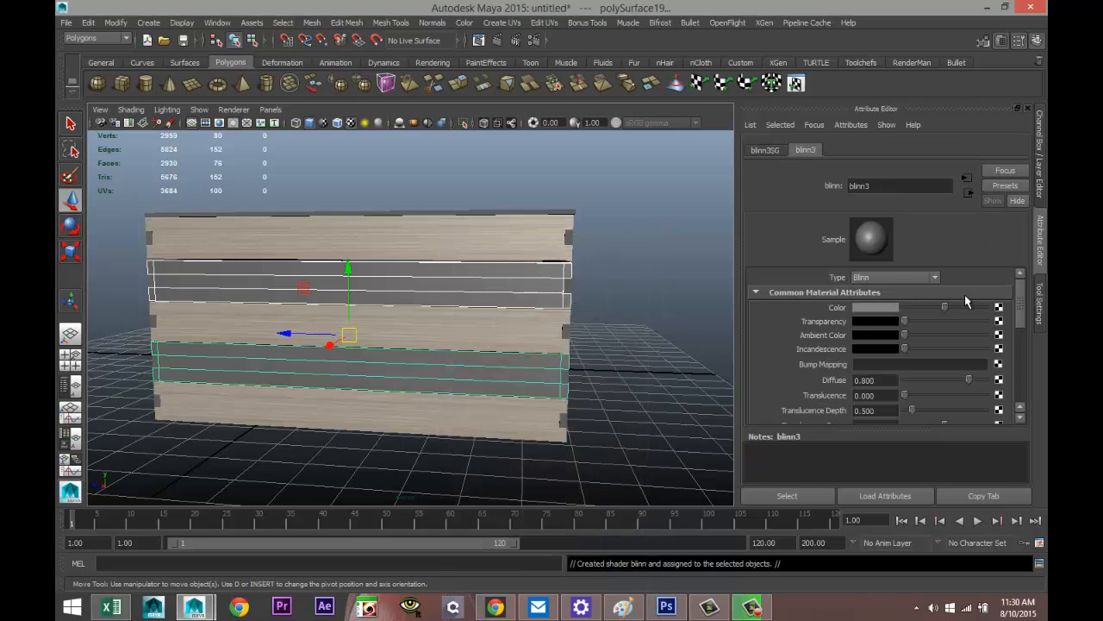
Step: Map the new blinn3 material's color to a File texture using the image FineWoodTexture2.jpg
{"action": "left_click", "coordinate": [999, 307]}
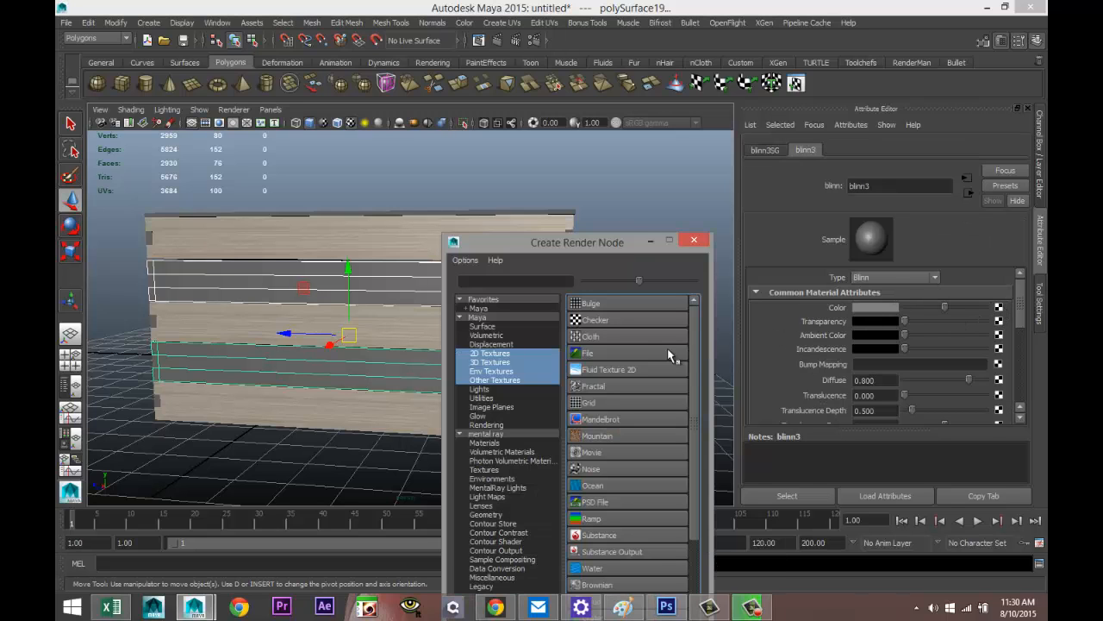
{"action": "left_click", "coordinate": [652, 353]}
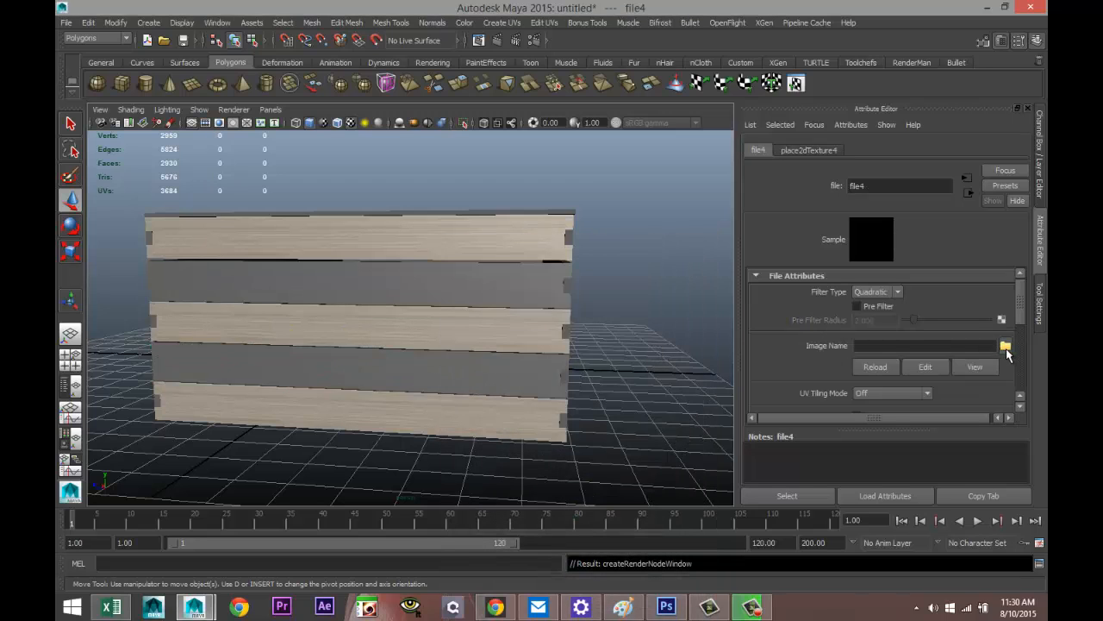
{"action": "left_click", "coordinate": [1006, 347]}
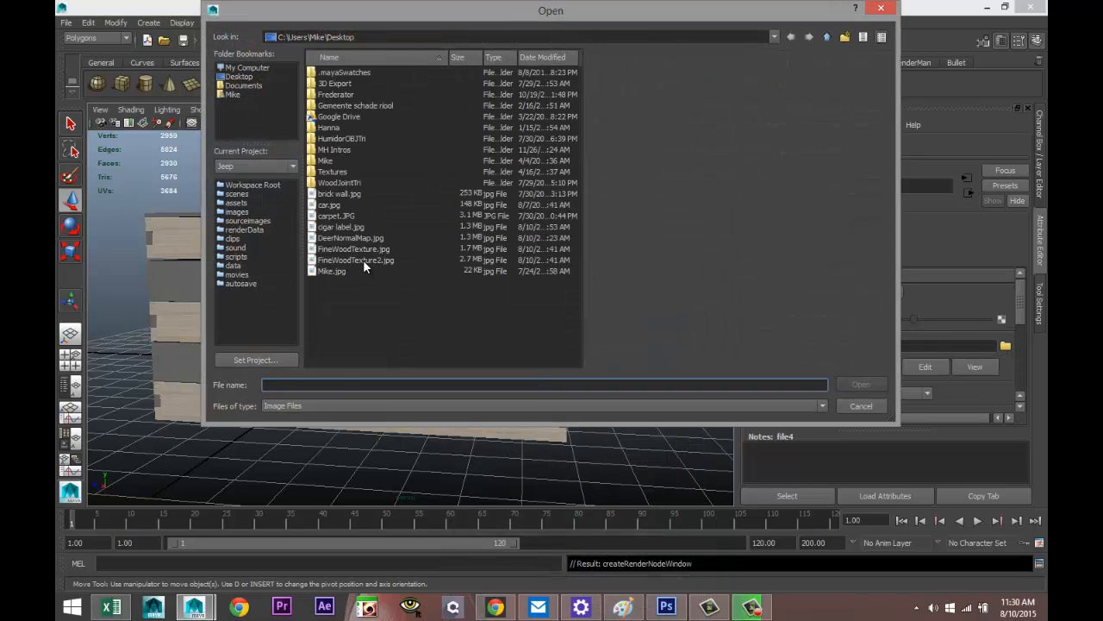
{"action": "left_click", "coordinate": [358, 260]}
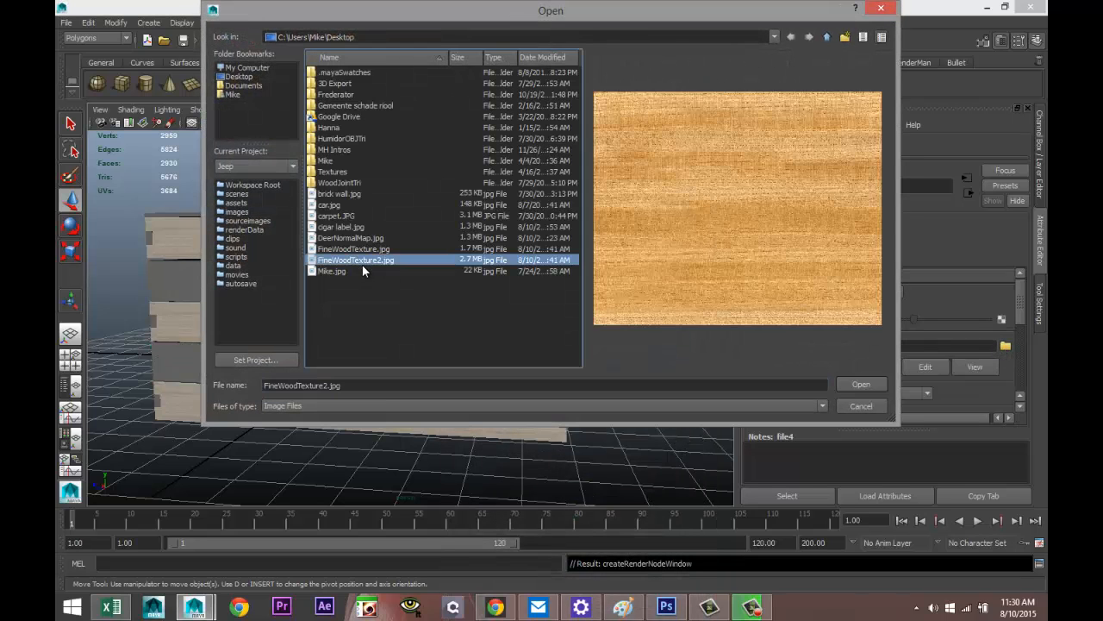
{"action": "left_click", "coordinate": [860, 384]}
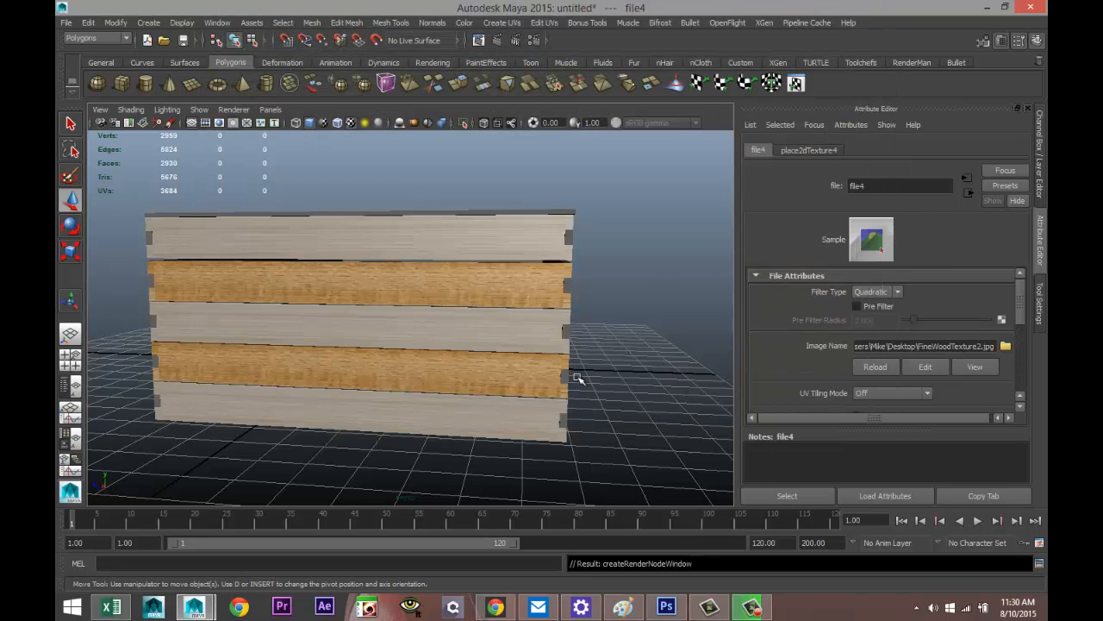
Step: Assign the existing blinn3 material to the two untextured boards on the opposite short side of the box
{"action": "scroll", "coordinate": [578, 377], "scroll_direction": "up", "scroll_amount": 5}
{"action": "scroll", "coordinate": [578, 378], "scroll_direction": "down", "scroll_amount": 3}
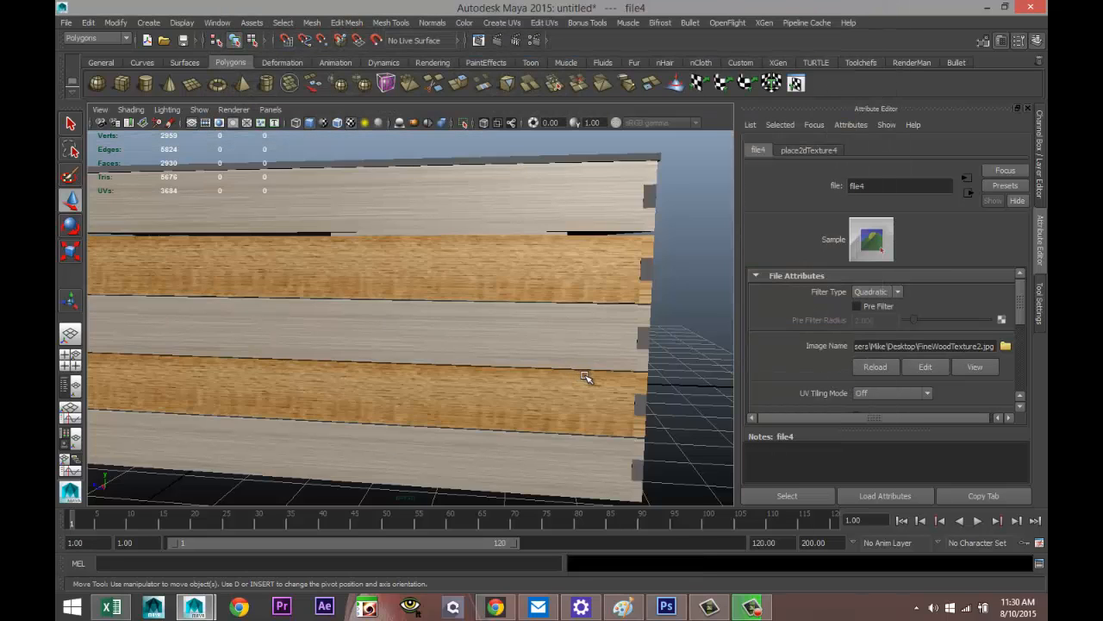
{"action": "left_click_drag", "start_coordinate": [585, 401], "coordinate": [495, 411], "text": "alt"}
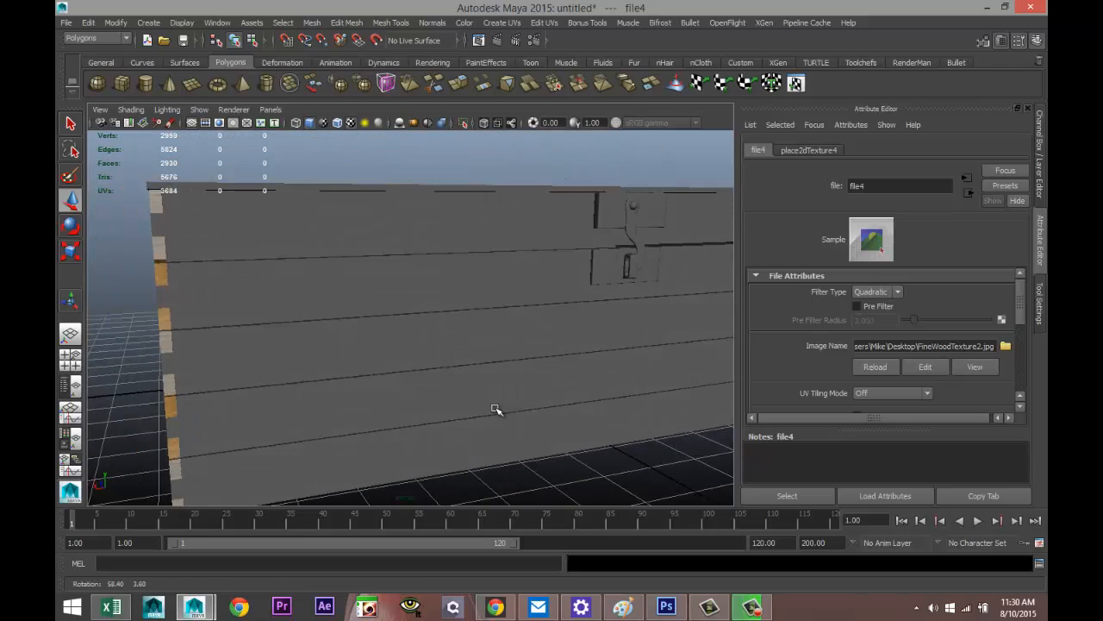
{"action": "left_click_drag", "start_coordinate": [353, 411], "coordinate": [431, 365], "text": "alt"}
{"action": "scroll", "coordinate": [329, 304], "scroll_direction": "up", "scroll_amount": 3}
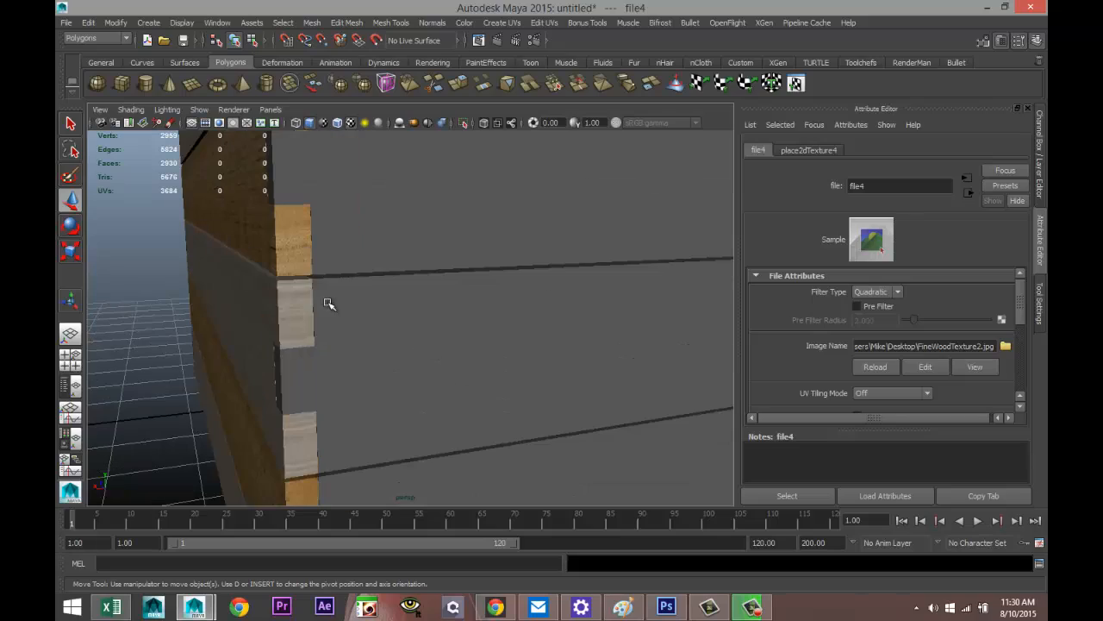
{"action": "scroll", "coordinate": [318, 305], "scroll_direction": "down", "scroll_amount": 3}
{"action": "left_click_drag", "start_coordinate": [309, 366], "coordinate": [445, 381], "text": "alt"}
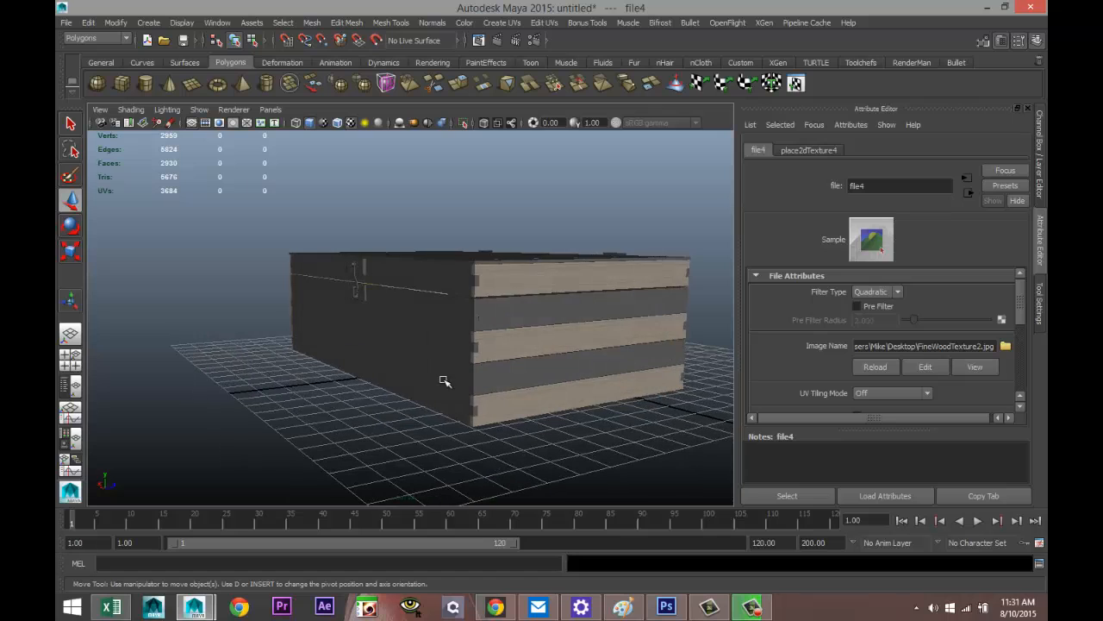
{"action": "left_click", "coordinate": [560, 310]}
{"action": "left_click", "coordinate": [569, 371], "text": "shift"}
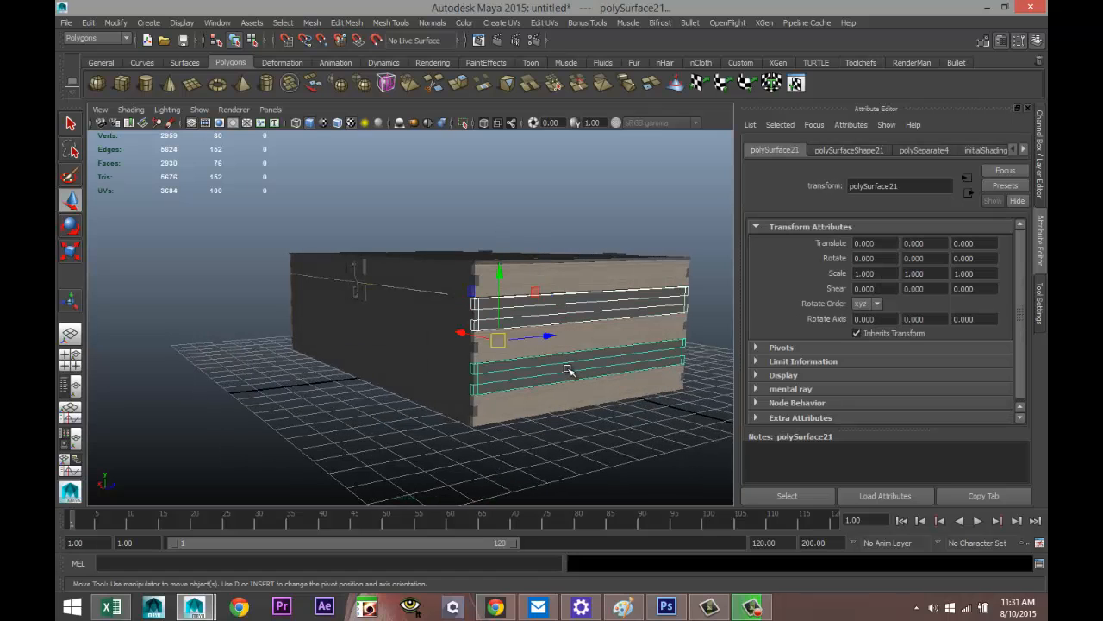
{"action": "right_click", "coordinate": [567, 373]}
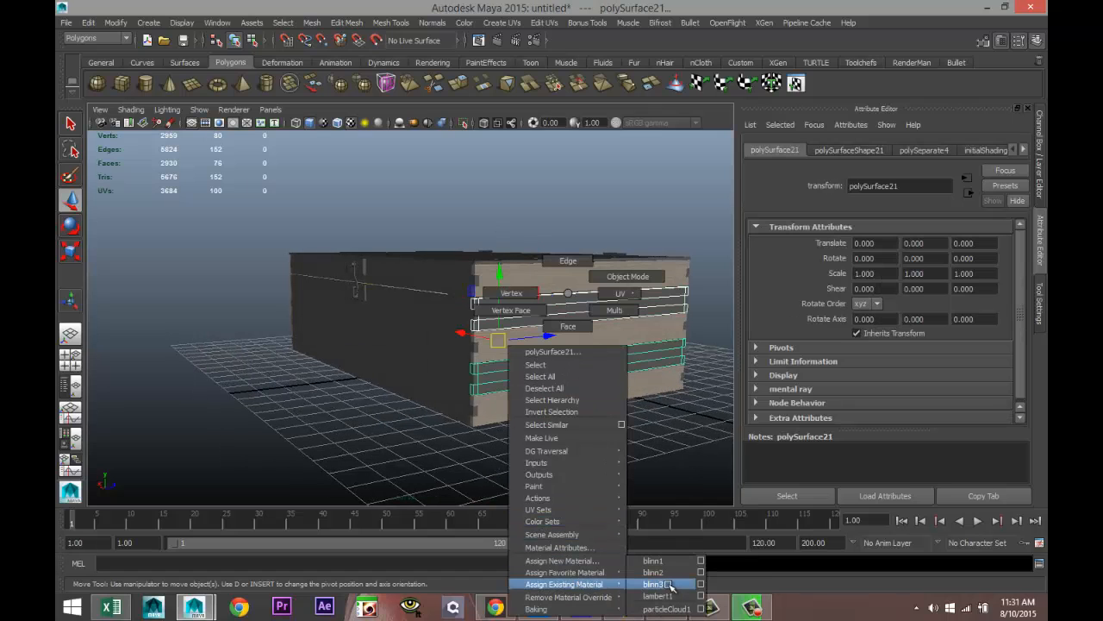
{"action": "left_click", "coordinate": [669, 585]}
Step: Assign the existing blinn3 material to the top, middle and bottom boards on both long sides of the box
{"action": "left_click_drag", "start_coordinate": [426, 457], "coordinate": [508, 412], "text": "alt"}
{"action": "left_click", "coordinate": [565, 340]}
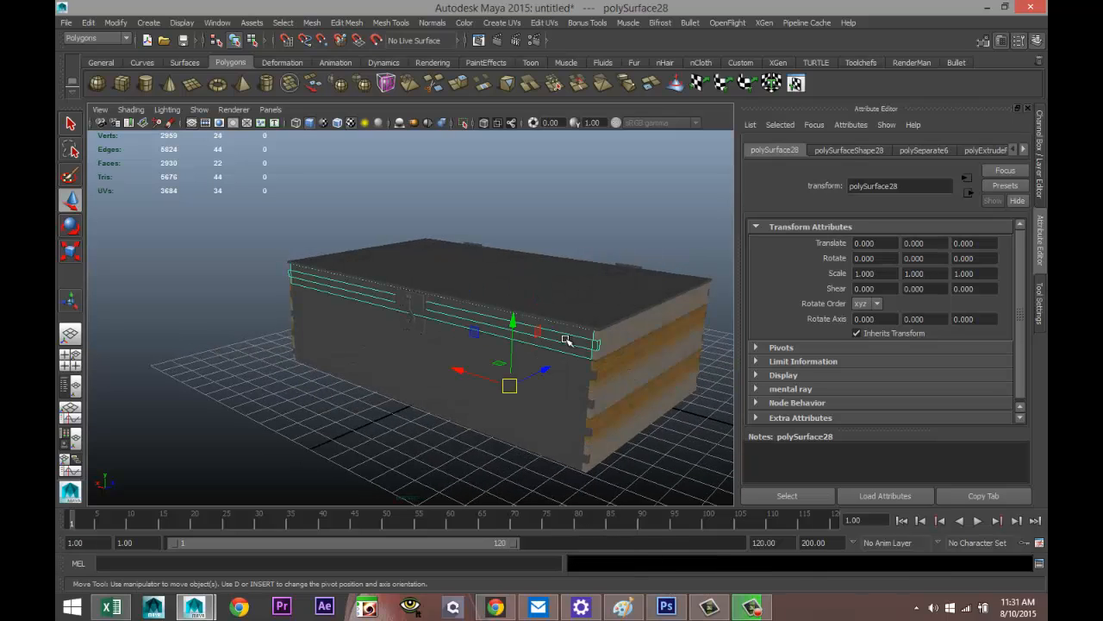
{"action": "left_click", "coordinate": [561, 398], "text": "shift"}
{"action": "left_click", "coordinate": [573, 457], "text": "shift"}
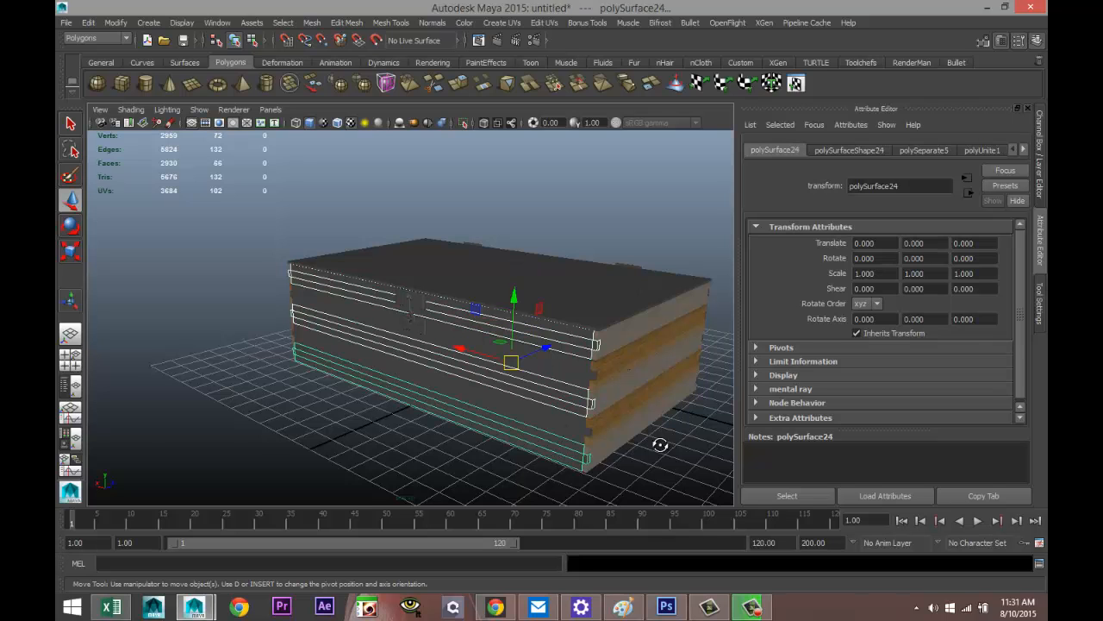
{"action": "left_click_drag", "start_coordinate": [660, 445], "coordinate": [199, 341], "text": "alt"}
{"action": "left_click", "coordinate": [246, 312]}
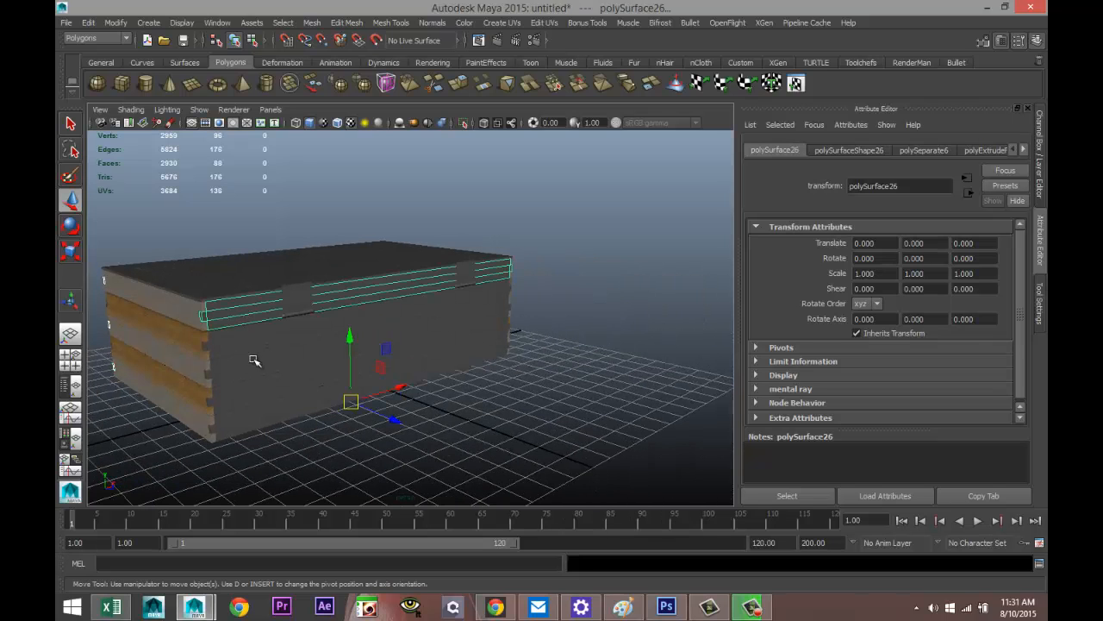
{"action": "left_click", "coordinate": [256, 371], "text": "shift"}
{"action": "left_click", "coordinate": [259, 419], "text": "shift"}
{"action": "right_click", "coordinate": [259, 418]}
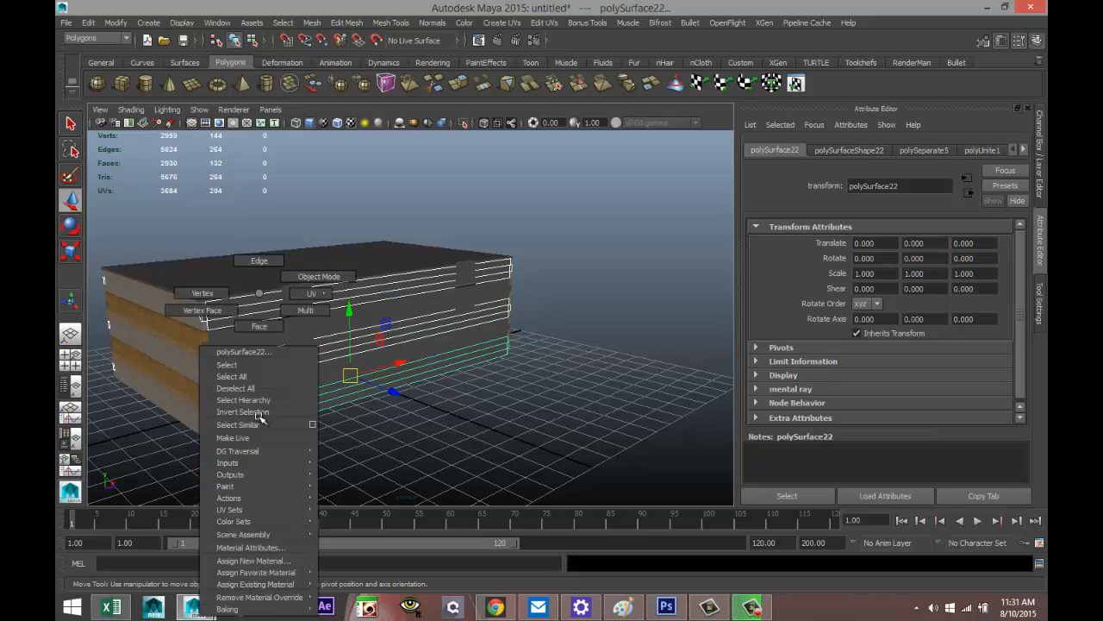
{"action": "mouse_move", "coordinate": [270, 573]}
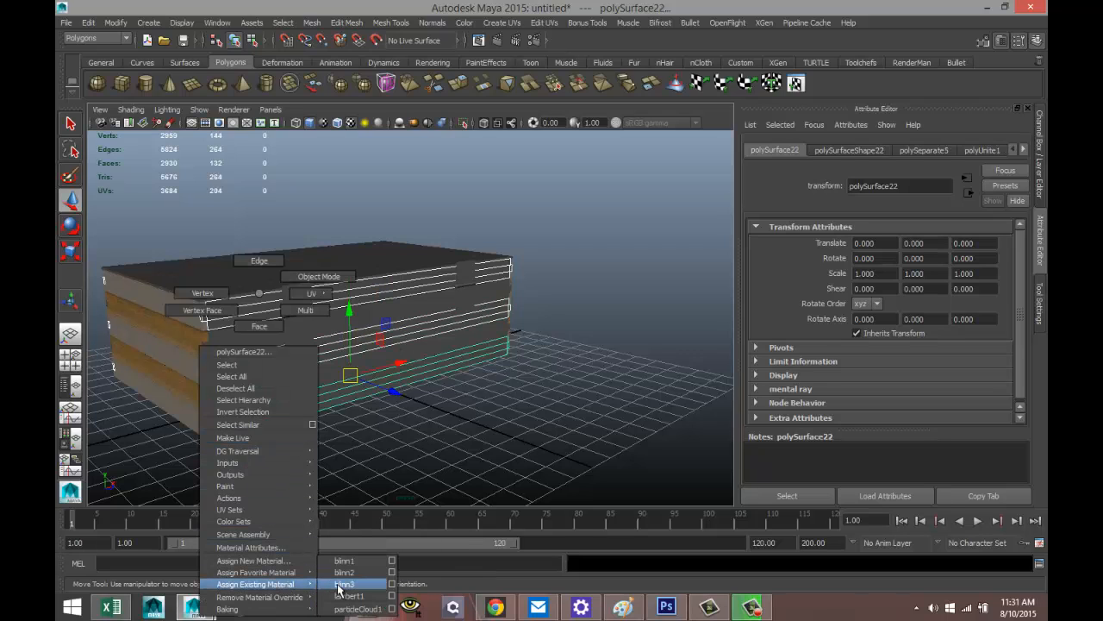
{"action": "left_click", "coordinate": [339, 589]}
Step: Assign the existing blinn2 material to the two remaining untextured boards on each long side of the box
{"action": "left_click", "coordinate": [235, 344]}
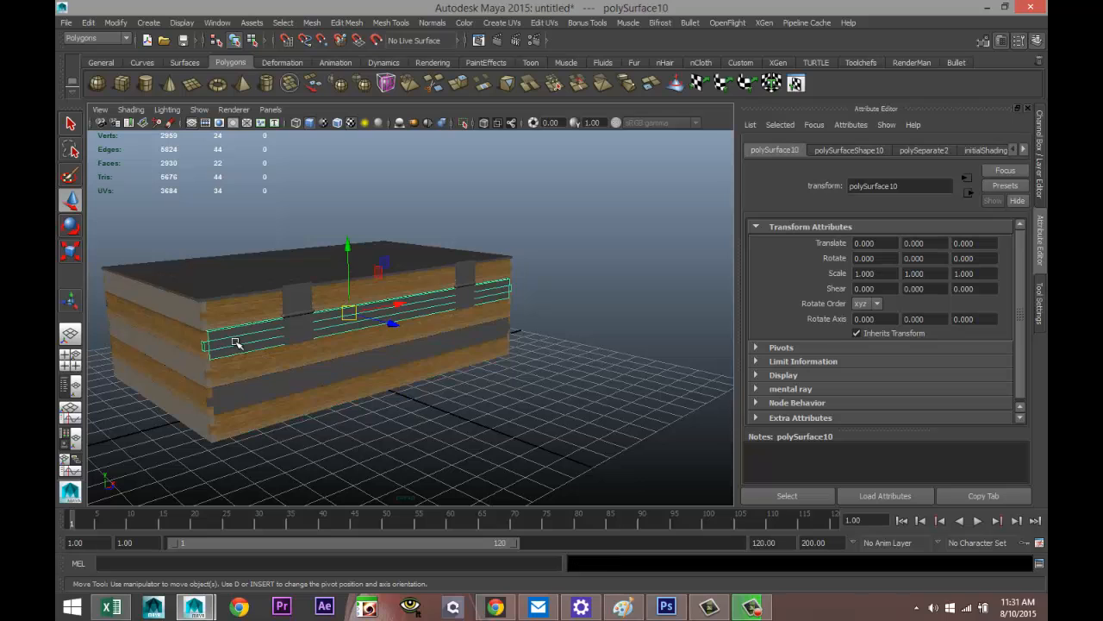
{"action": "left_click", "coordinate": [248, 393], "text": "shift"}
{"action": "left_click_drag", "start_coordinate": [184, 406], "coordinate": [413, 346], "text": "alt"}
{"action": "left_click", "coordinate": [367, 316], "text": "shift"}
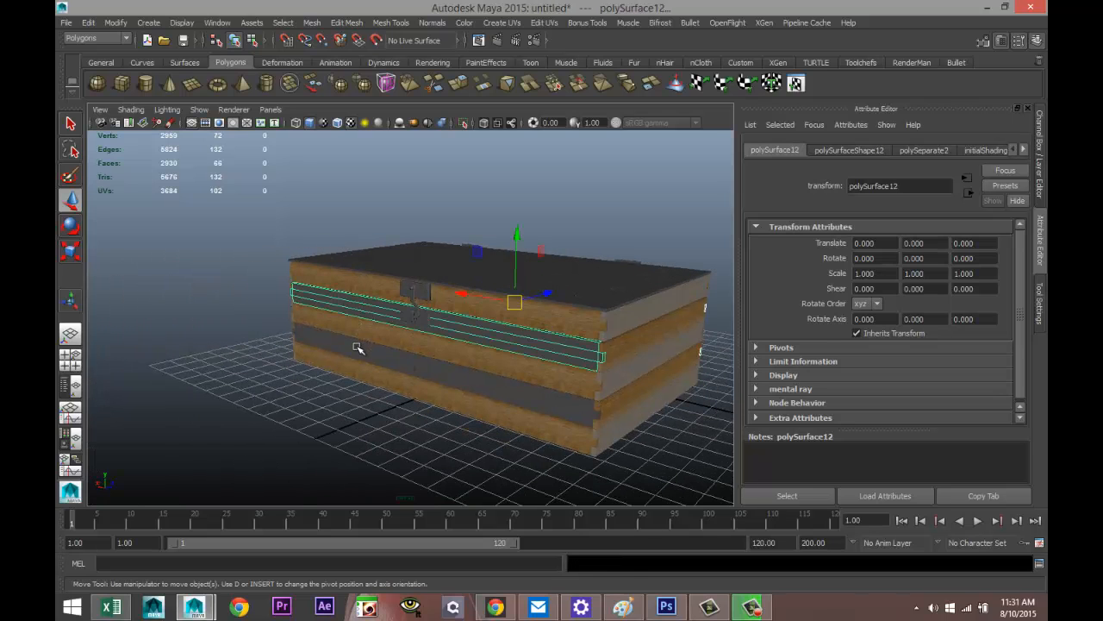
{"action": "left_click", "coordinate": [358, 347], "text": "shift"}
{"action": "right_click_drag", "start_coordinate": [356, 293], "coordinate": [444, 570]}
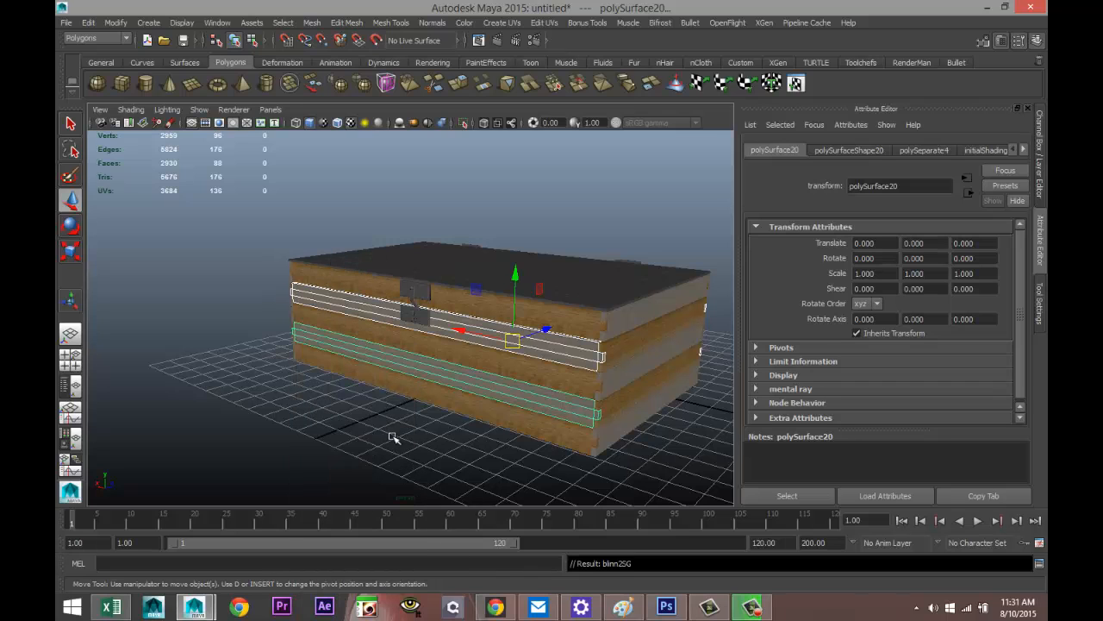
{"action": "left_click", "coordinate": [345, 423]}
{"action": "scroll", "coordinate": [258, 382], "scroll_direction": "down", "scroll_amount": 3}
{"action": "scroll", "coordinate": [241, 362], "scroll_direction": "up", "scroll_amount": 3}
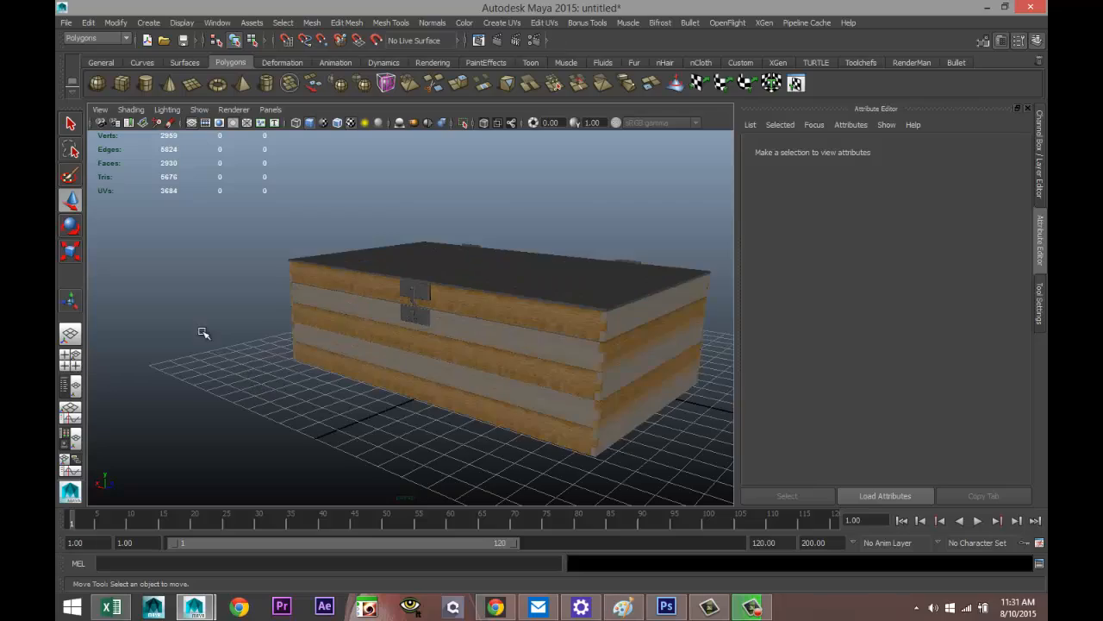
Step: Assign the existing blinn2 material to the bottom panel on the underside of the box
{"action": "left_click_drag", "start_coordinate": [203, 333], "coordinate": [297, 346], "text": "alt"}
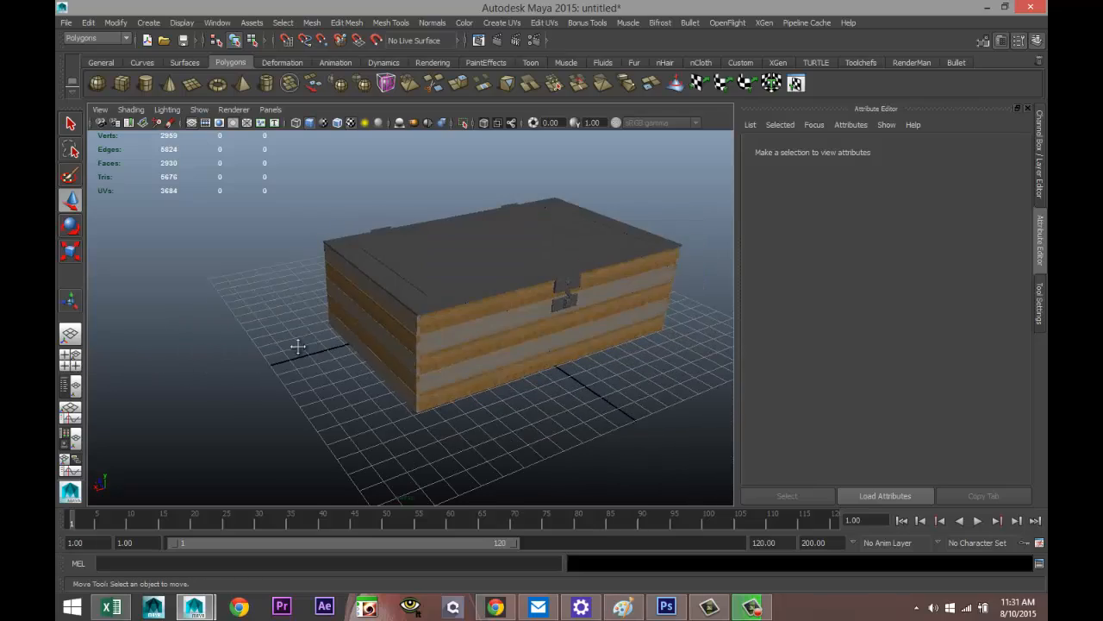
{"action": "middle_click_drag", "start_coordinate": [297, 347], "coordinate": [288, 376], "text": "alt"}
{"action": "scroll", "coordinate": [345, 376], "scroll_direction": "up", "scroll_amount": 4}
{"action": "left_click_drag", "start_coordinate": [422, 391], "coordinate": [404, 304], "text": "alt"}
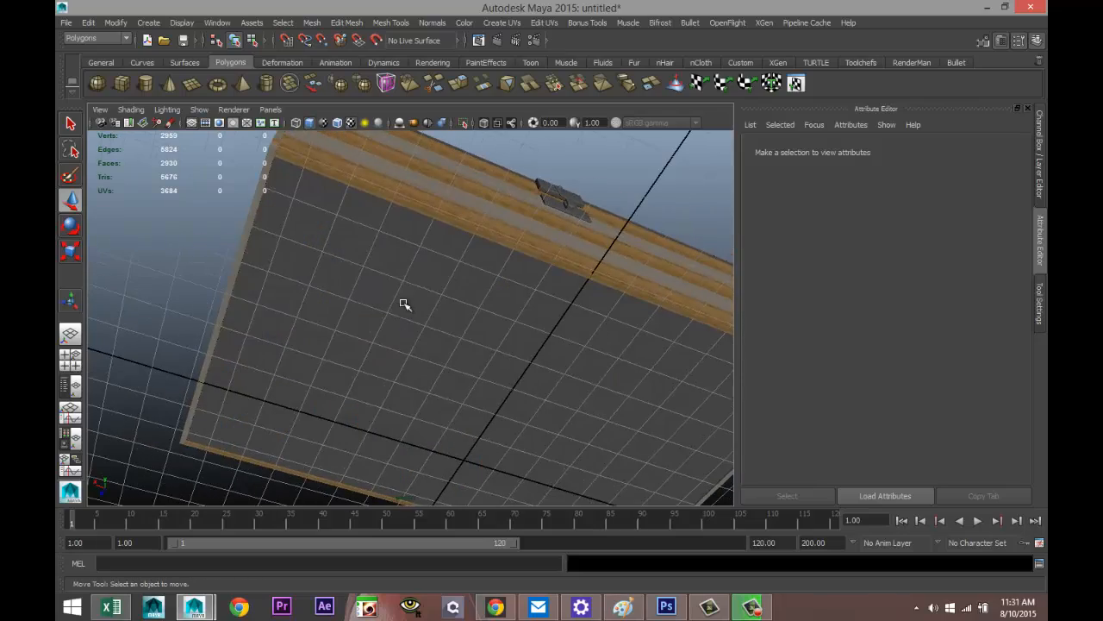
{"action": "left_click", "coordinate": [387, 297]}
{"action": "right_click_drag", "start_coordinate": [350, 237], "coordinate": [344, 236]}
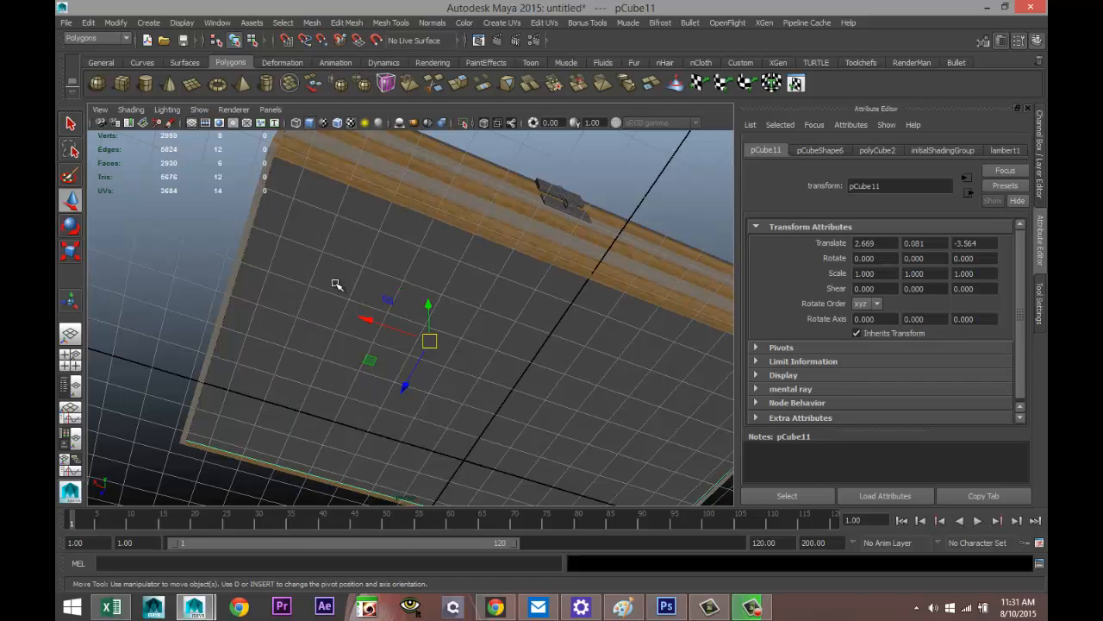
{"action": "right_click_drag", "start_coordinate": [347, 257], "coordinate": [358, 548]}
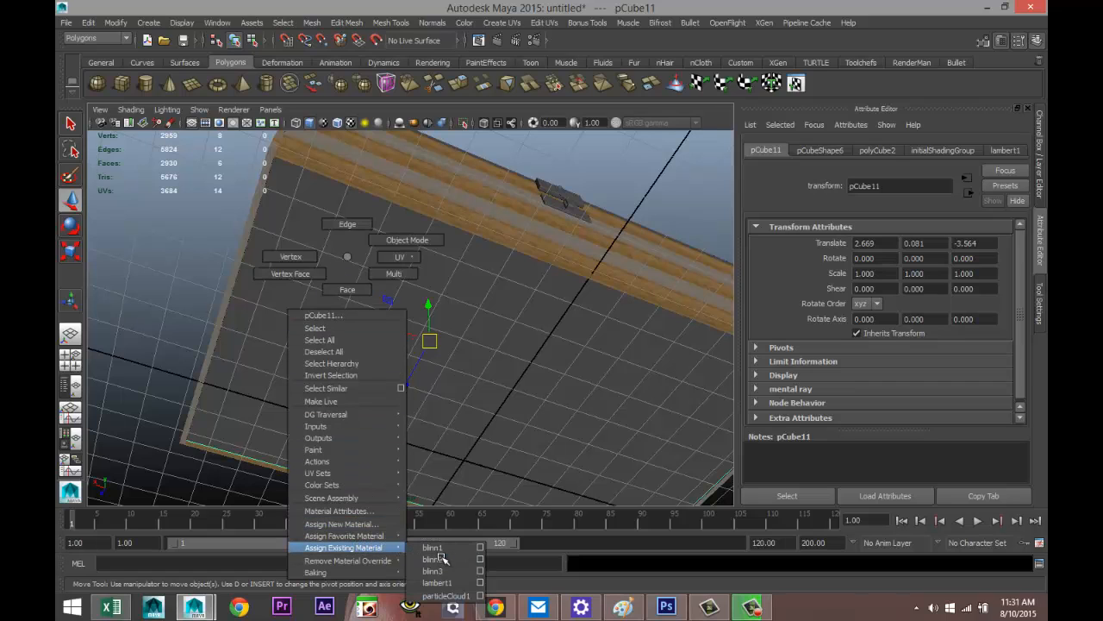
{"action": "right_click_drag", "start_coordinate": [442, 560], "coordinate": [445, 556]}
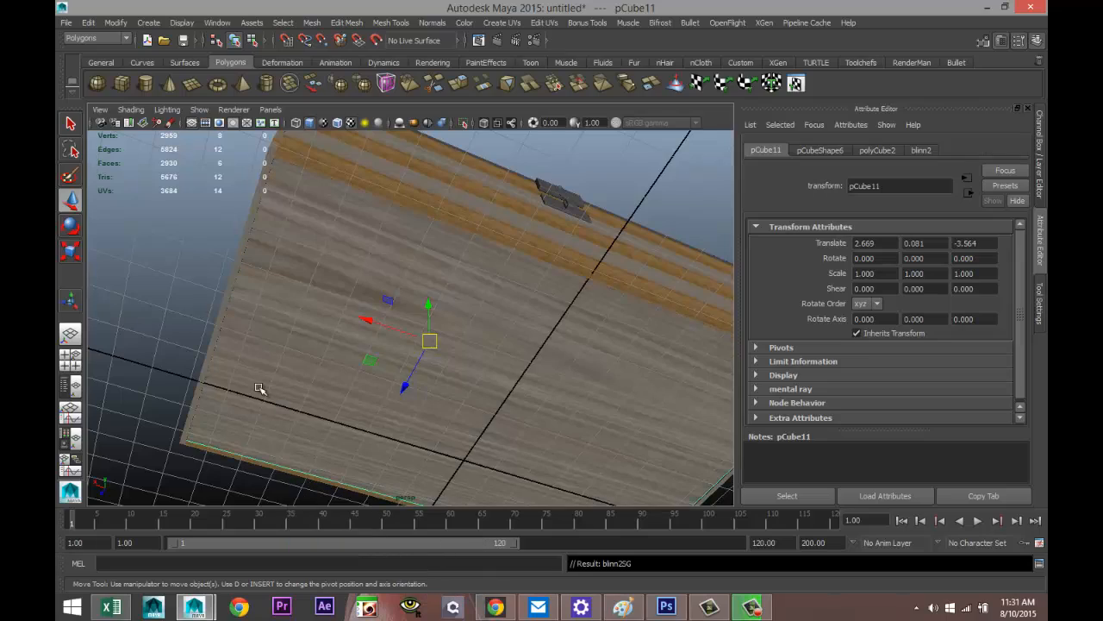
Step: Dismiss the Windows license notice and return to the view of the box
{"action": "left_click_drag", "start_coordinate": [430, 366], "coordinate": [472, 429], "text": "alt"}
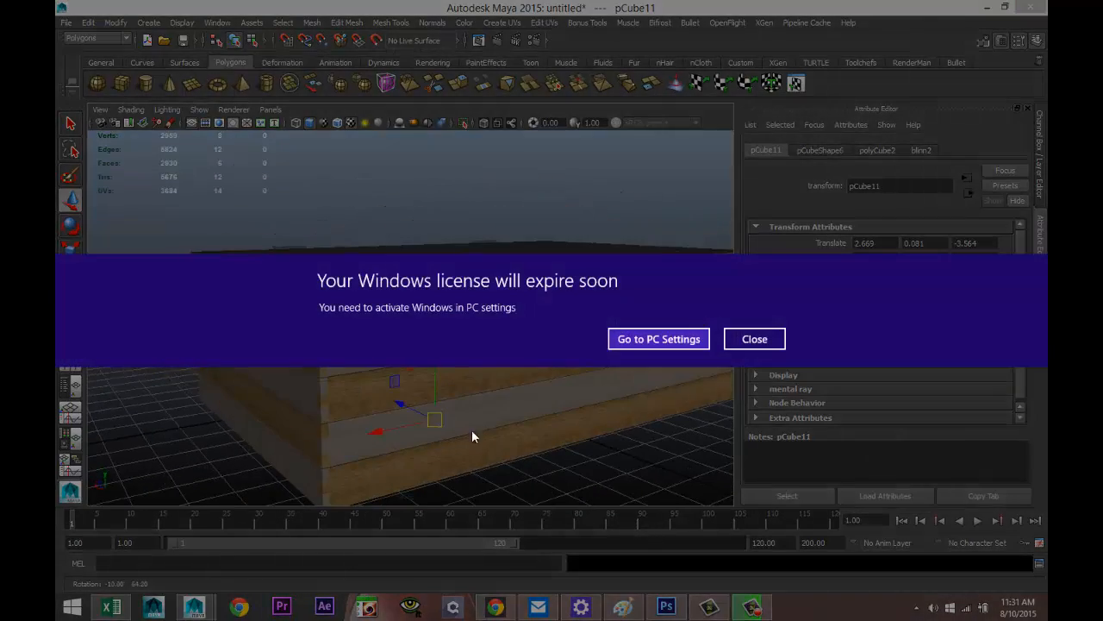
{"action": "left_click", "coordinate": [755, 342]}
{"action": "scroll", "coordinate": [481, 326], "scroll_direction": "down", "scroll_amount": 5}
{"action": "scroll", "coordinate": [510, 335], "scroll_direction": "up", "scroll_amount": 5}
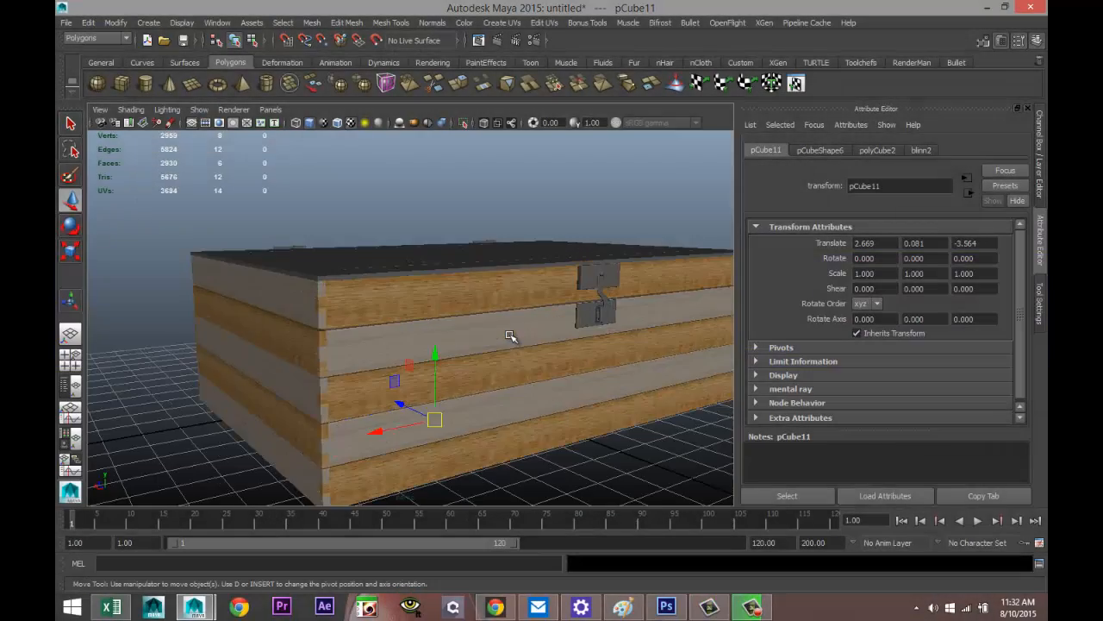
Step: Assign the existing blinn2 material to the untextured lid top with its bordered center panel
{"action": "mouse_move", "coordinate": [431, 301]}
{"action": "left_mouse_down", "text": "alt"}
{"action": "mouse_move", "coordinate": [316, 189]}
{"action": "mouse_move", "coordinate": [347, 236]}
{"action": "mouse_move", "coordinate": [397, 234]}
{"action": "mouse_move", "coordinate": [366, 266]}
{"action": "mouse_move", "coordinate": [322, 273]}
{"action": "mouse_move", "coordinate": [452, 295]}
{"action": "left_mouse_up", "text": "alt"}
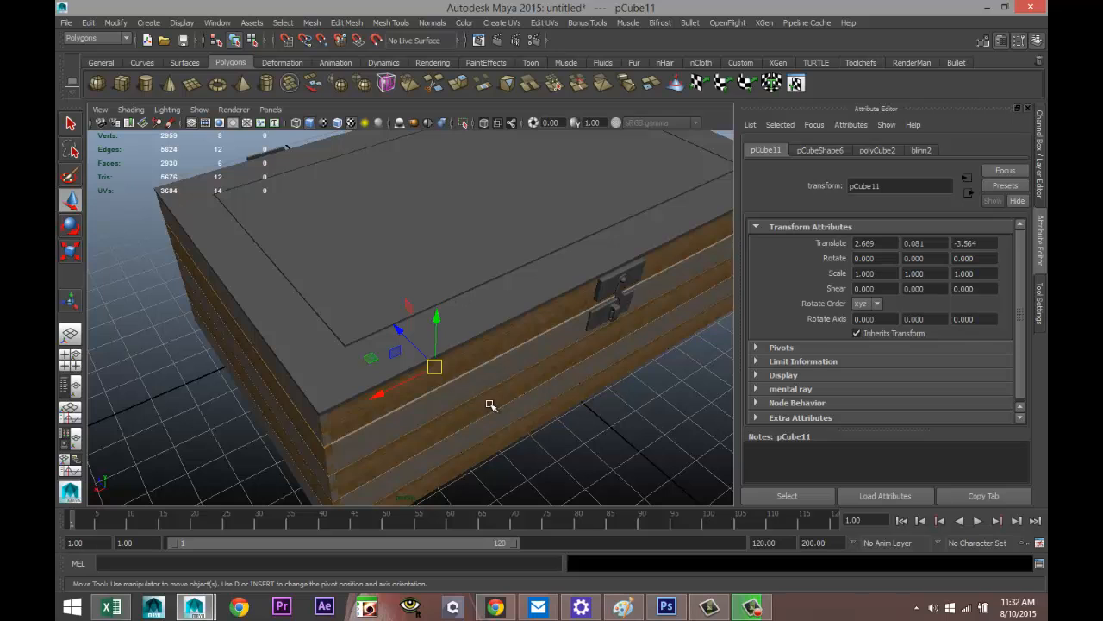
{"action": "left_click_drag", "start_coordinate": [491, 405], "coordinate": [381, 323], "text": "alt"}
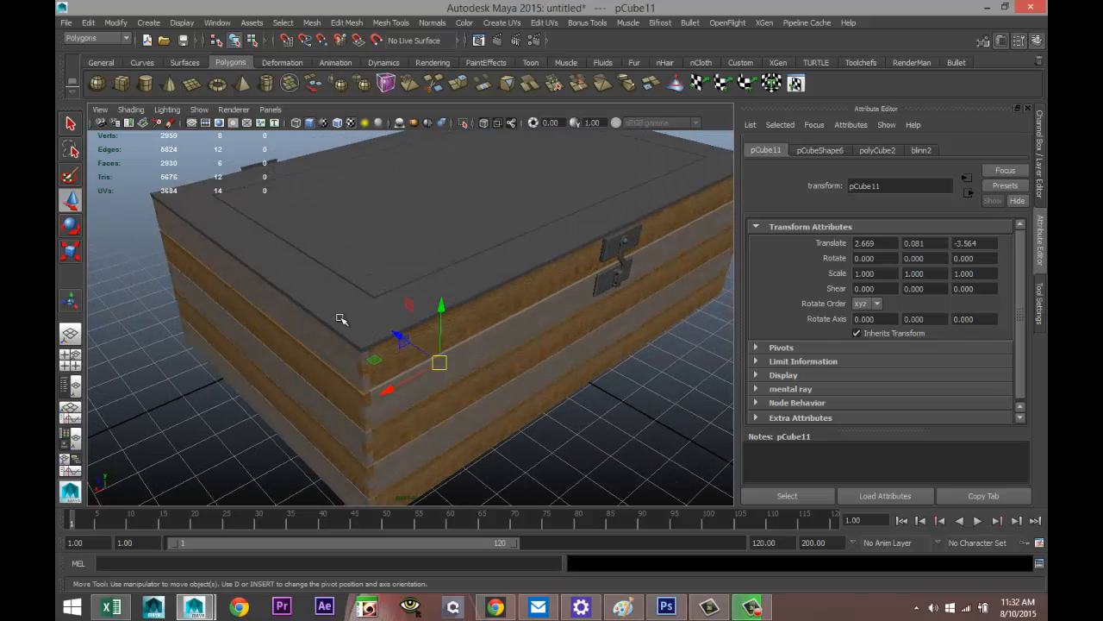
{"action": "left_click", "coordinate": [341, 318]}
{"action": "right_click_drag", "start_coordinate": [317, 285], "coordinate": [318, 310]}
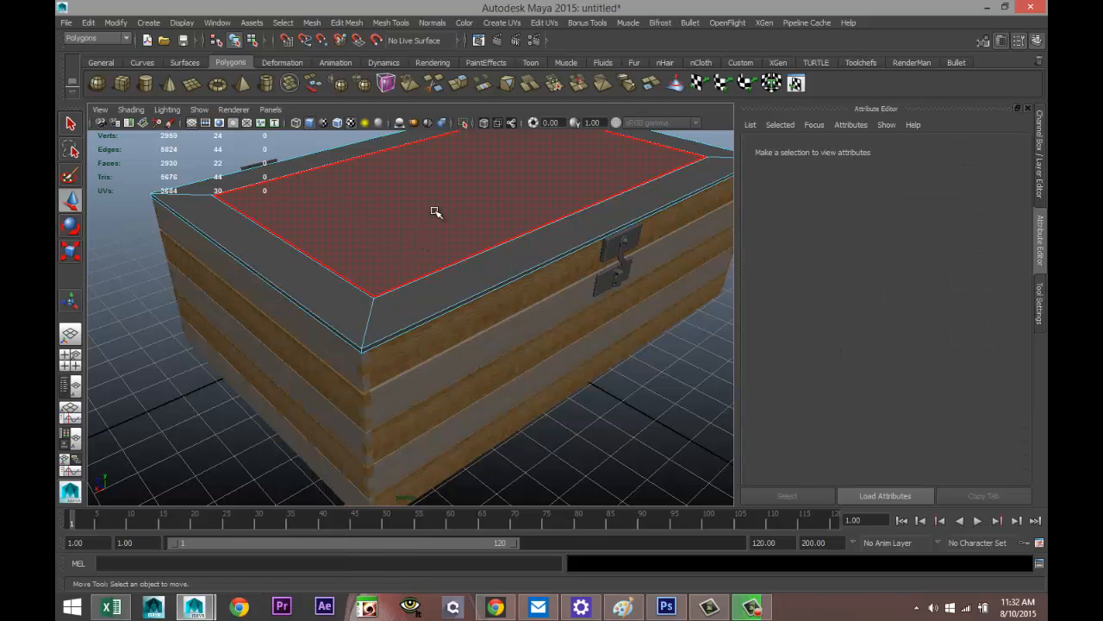
{"action": "right_click_drag", "start_coordinate": [419, 207], "coordinate": [463, 187]}
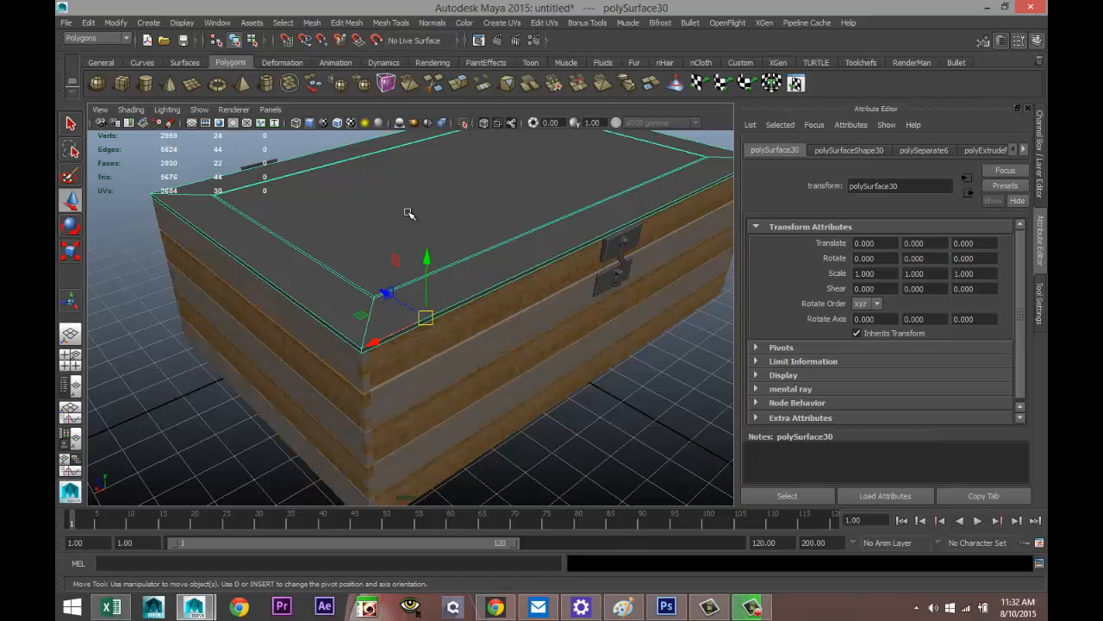
{"action": "right_click_drag", "start_coordinate": [407, 214], "coordinate": [487, 517]}
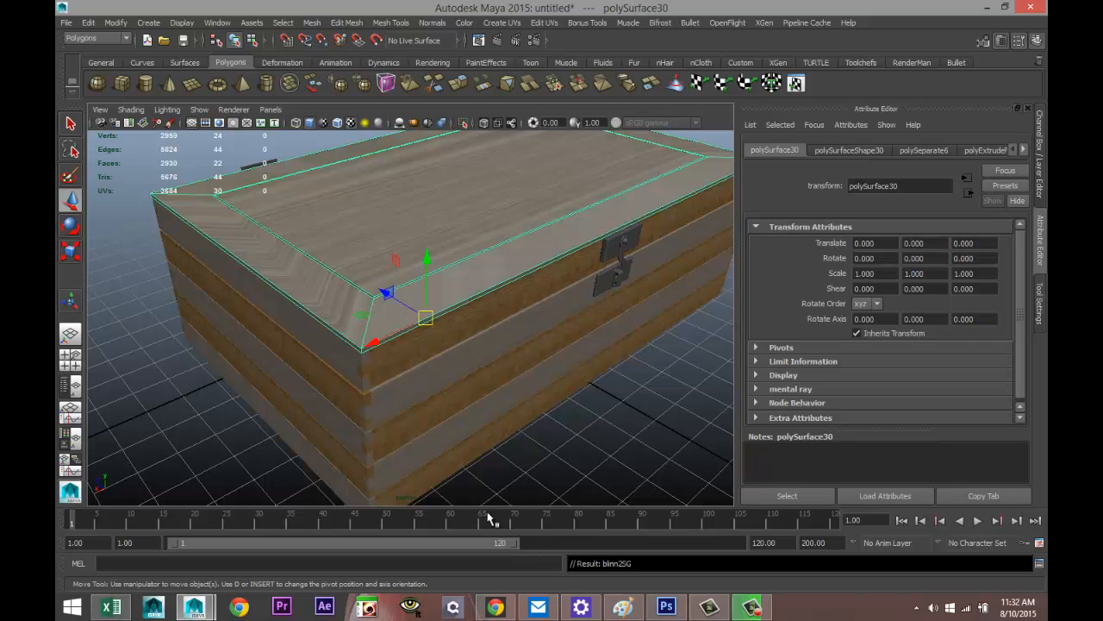
Step: Examine the wood grain on the lid's center panel and mitred border from several angles
{"action": "left_click_drag", "start_coordinate": [265, 355], "coordinate": [209, 375], "text": "alt"}
{"action": "middle_click_drag", "start_coordinate": [345, 321], "coordinate": [227, 346], "text": "alt"}
{"action": "scroll", "coordinate": [310, 323], "scroll_direction": "down", "scroll_amount": 3}
{"action": "scroll", "coordinate": [308, 317], "scroll_direction": "up", "scroll_amount": 2}
{"action": "scroll", "coordinate": [308, 316], "scroll_direction": "up", "scroll_amount": 3}
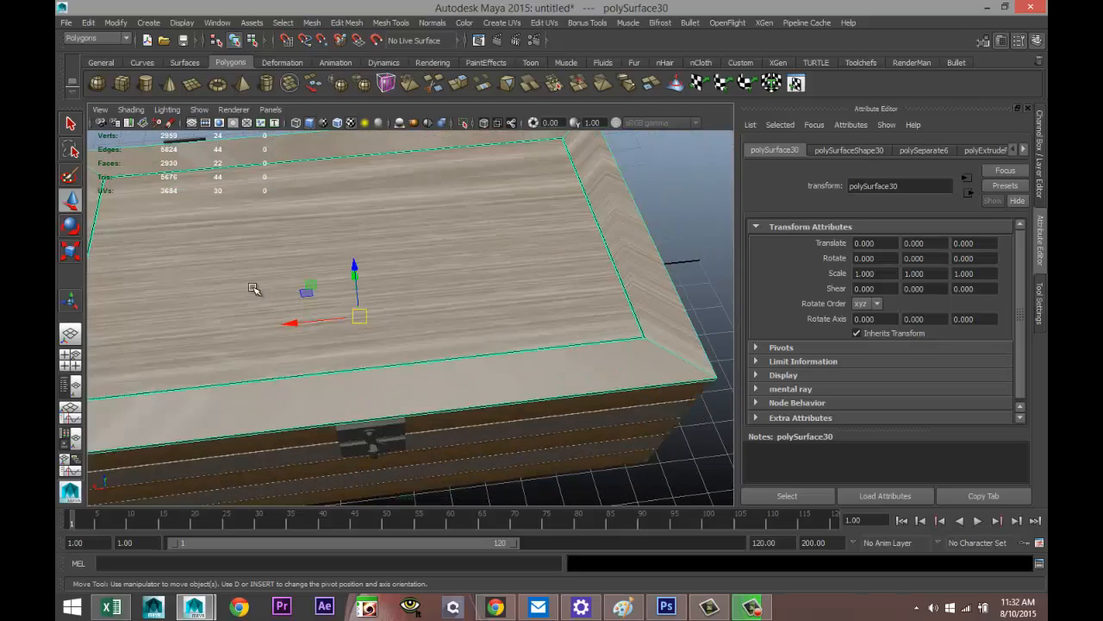
{"action": "left_click_drag", "start_coordinate": [257, 290], "coordinate": [361, 254], "text": "alt"}
{"action": "middle_click_drag", "start_coordinate": [374, 226], "coordinate": [441, 168], "text": "alt"}
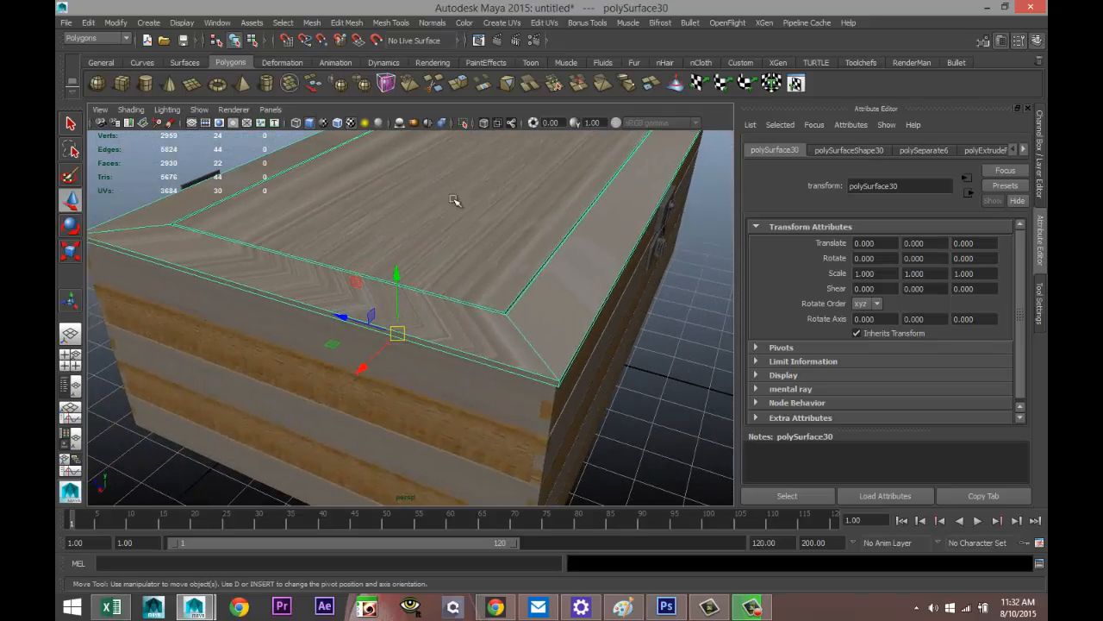
{"action": "left_click_drag", "start_coordinate": [491, 225], "coordinate": [439, 241], "text": "alt"}
{"action": "scroll", "coordinate": [440, 238], "scroll_direction": "down", "scroll_amount": 5}
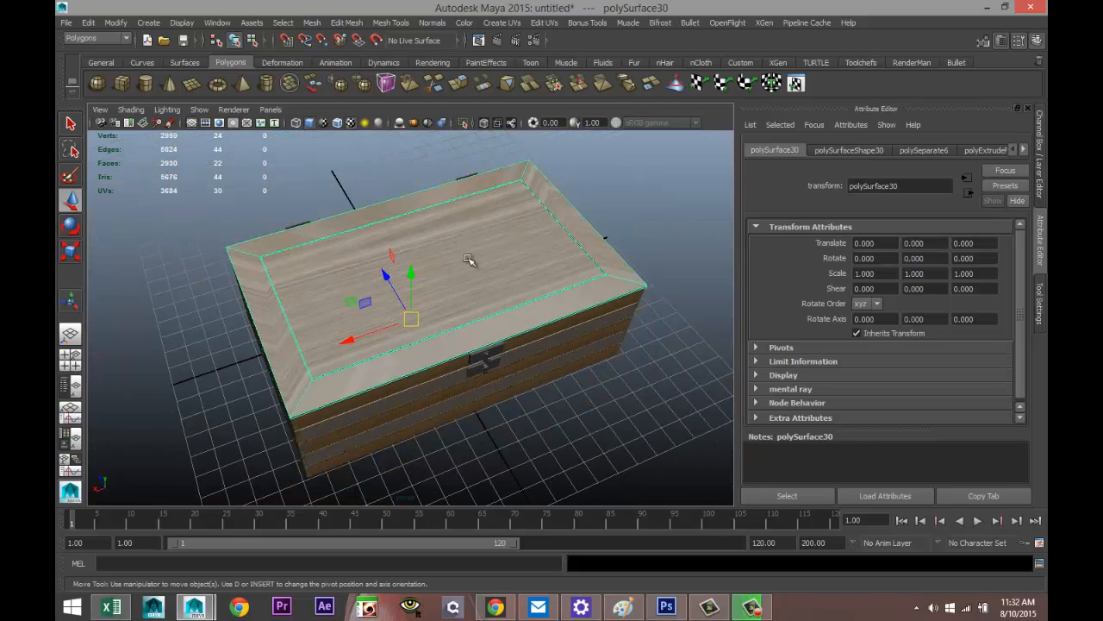
Step: Apply Automatic Mapping to the lid top to recreate its UVs
{"action": "left_click", "coordinate": [503, 23]}
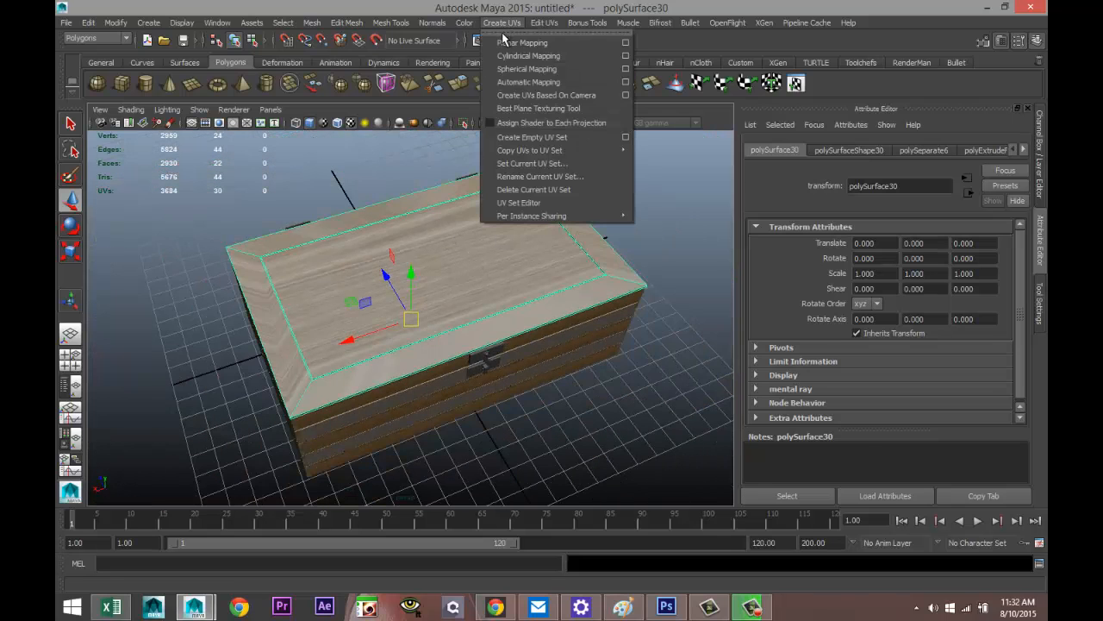
{"action": "left_click", "coordinate": [526, 81]}
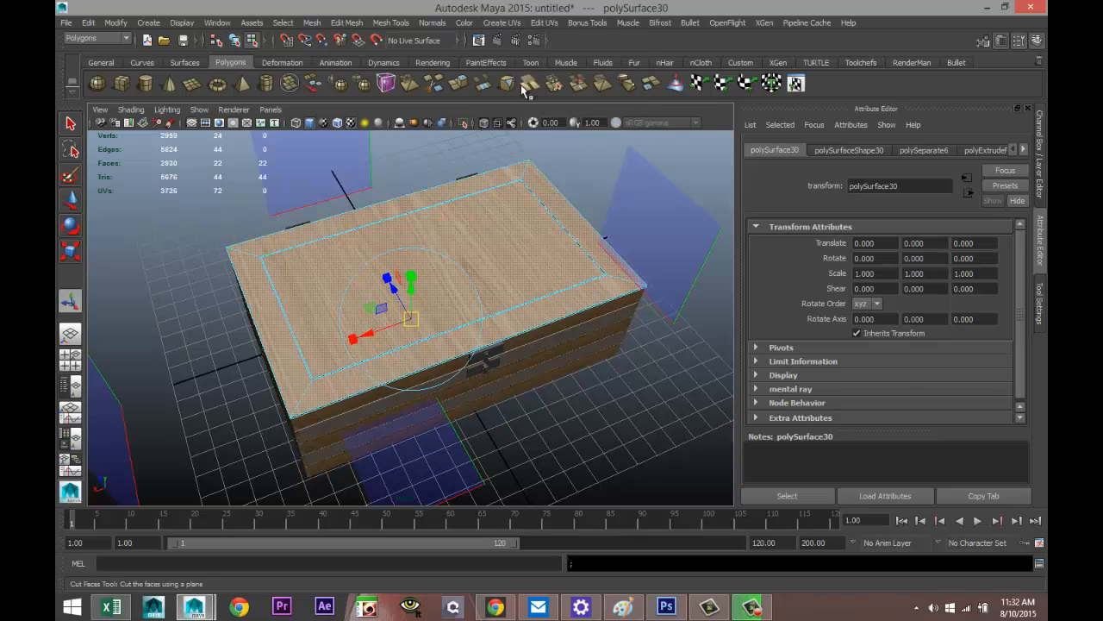
{"action": "left_click", "coordinate": [203, 229]}
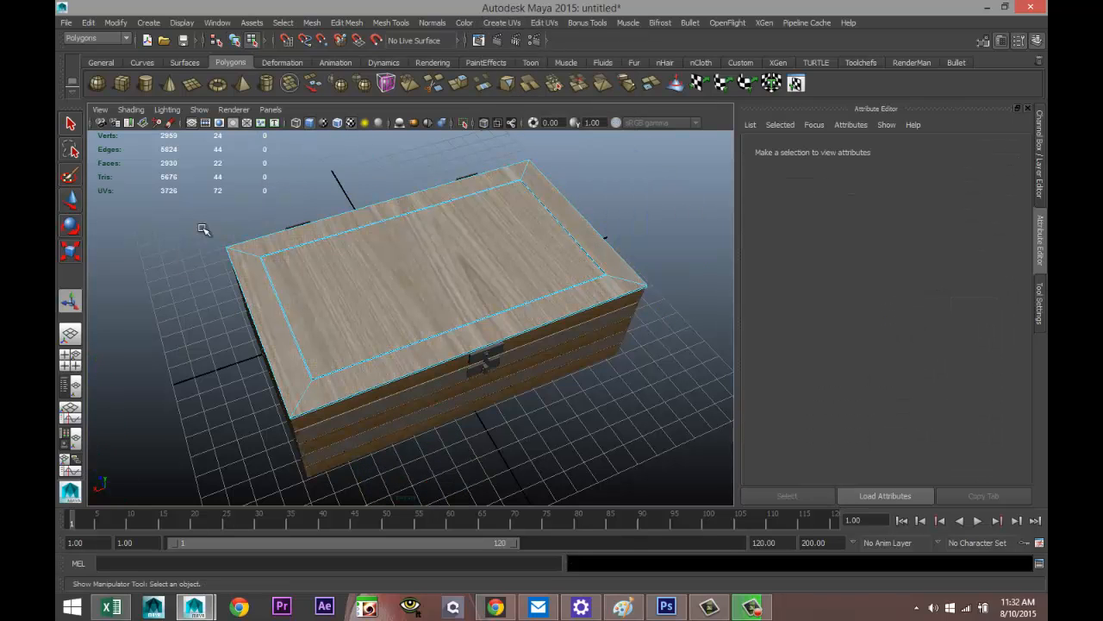
{"action": "scroll", "coordinate": [217, 250], "scroll_direction": "up", "scroll_amount": 2}
{"action": "scroll", "coordinate": [213, 248], "scroll_direction": "down", "scroll_amount": 2}
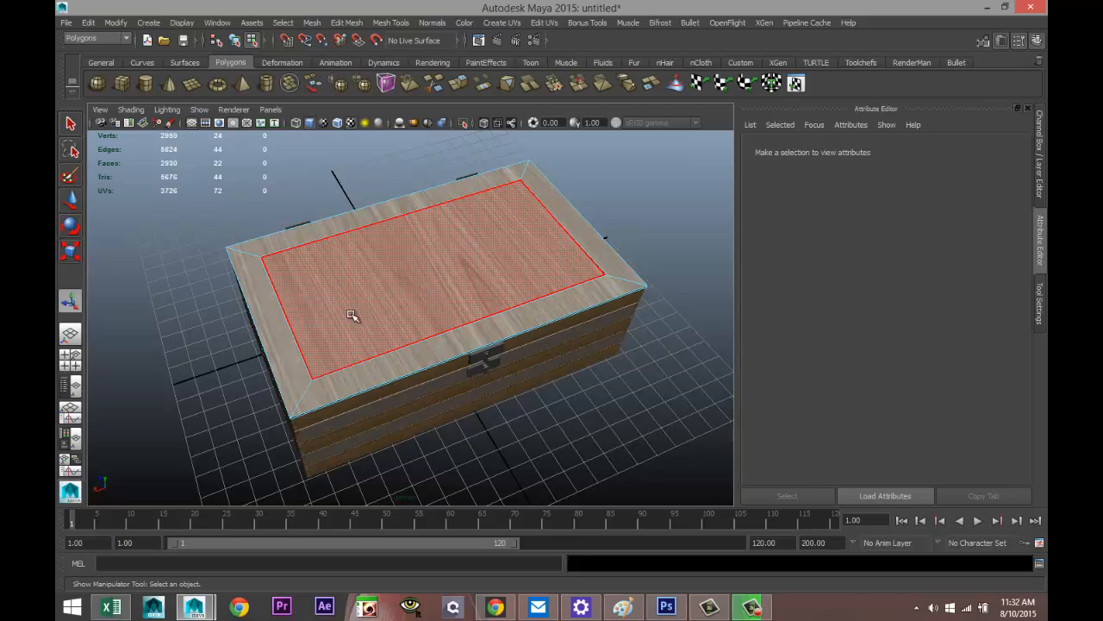
{"action": "left_click_drag", "start_coordinate": [215, 360], "coordinate": [277, 348], "text": "alt"}
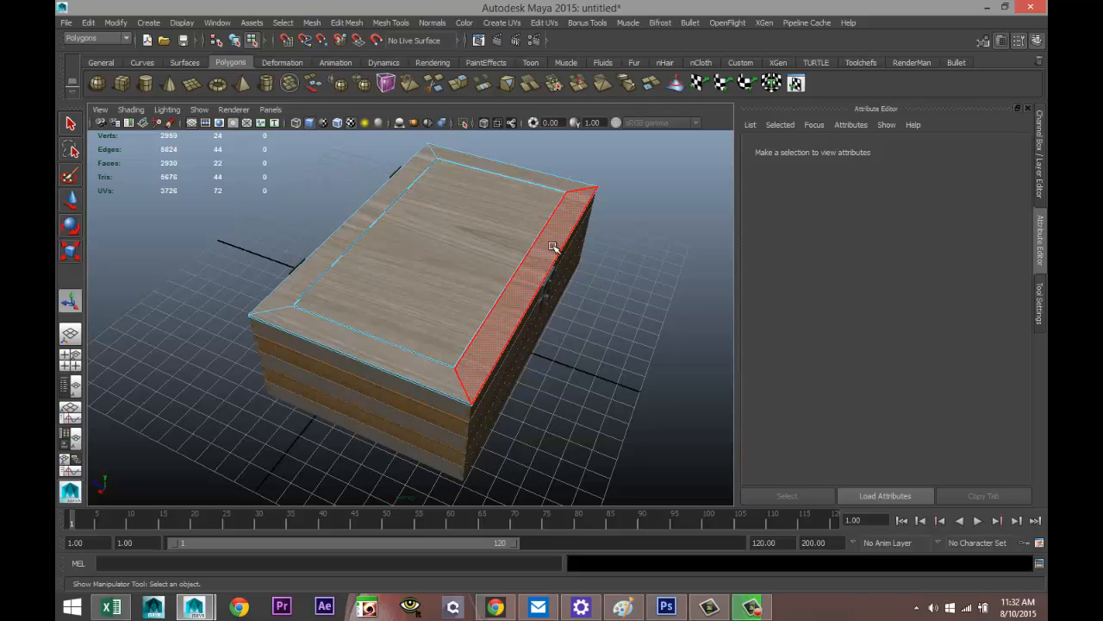
Step: Return the lid top to object selection and open its UV layout in the UV Texture Editor
{"action": "right_click_drag", "start_coordinate": [467, 269], "coordinate": [503, 241]}
{"action": "left_click", "coordinate": [517, 252]}
{"action": "left_click", "coordinate": [545, 23]}
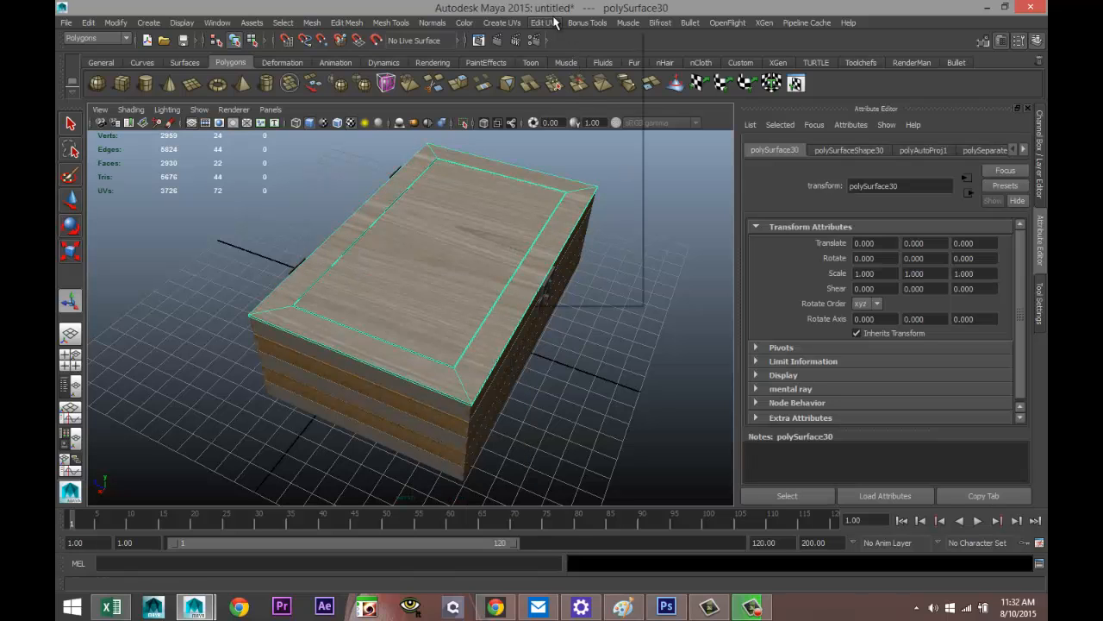
{"action": "left_click", "coordinate": [599, 299]}
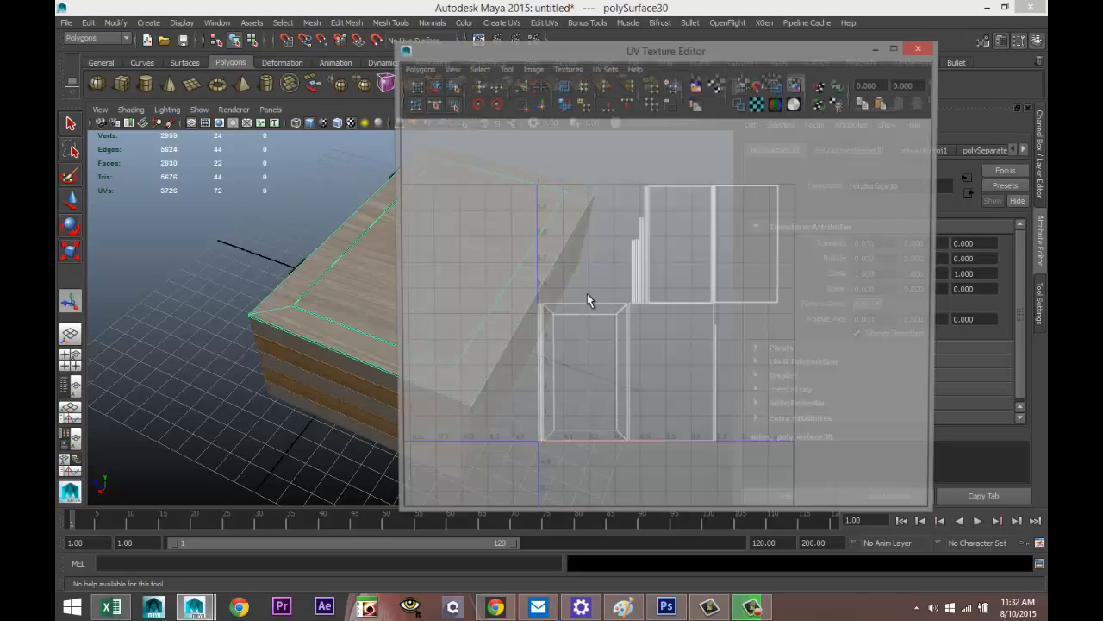
{"action": "scroll", "coordinate": [596, 315], "scroll_direction": "up", "scroll_amount": 3}
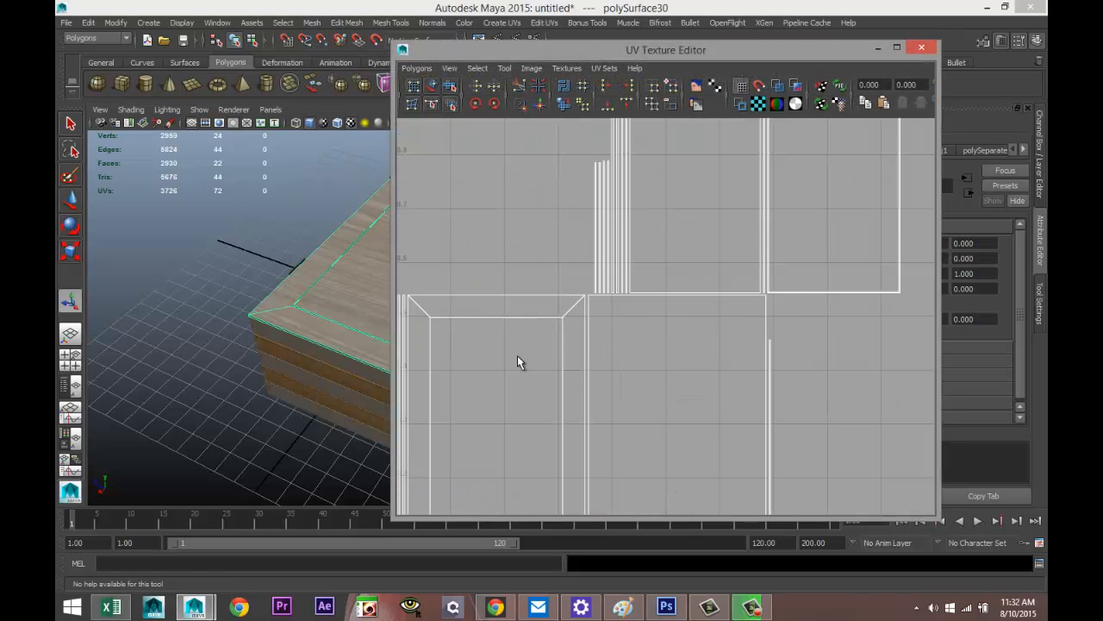
{"action": "middle_click_drag", "start_coordinate": [530, 359], "coordinate": [668, 308], "text": "alt"}
Step: Cut the UVs along the two mitre edges at the upper end of the lid border's UV shell
{"action": "right_click_drag", "start_coordinate": [621, 266], "coordinate": [586, 249]}
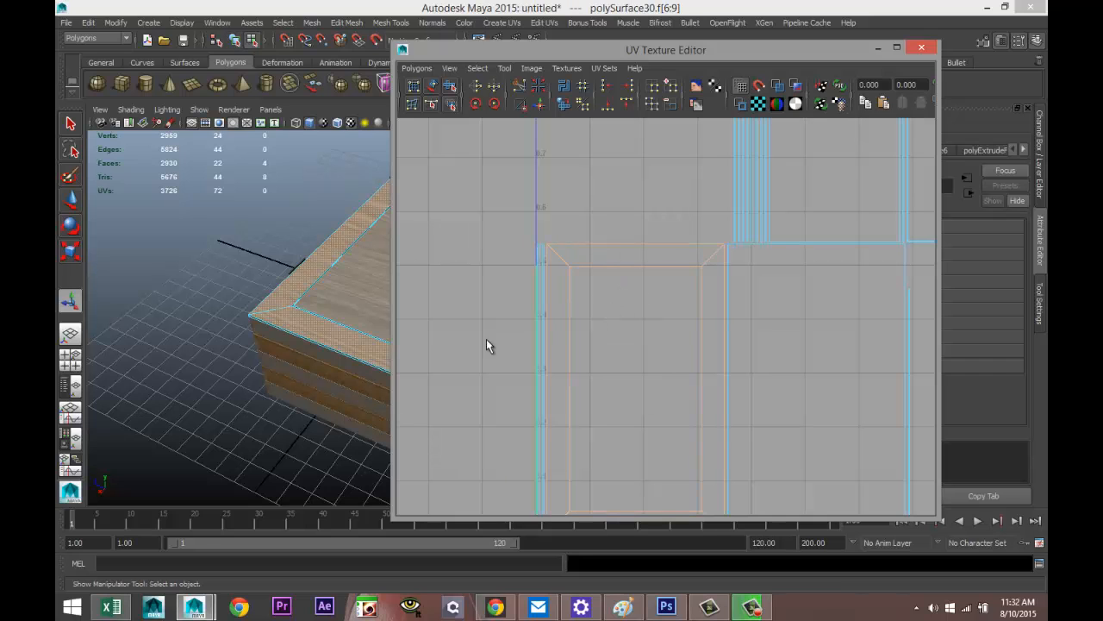
{"action": "scroll", "coordinate": [458, 345], "scroll_direction": "down", "scroll_amount": 2}
{"action": "mouse_move", "coordinate": [449, 346]}
{"action": "middle_mouse_down", "text": "alt"}
{"action": "mouse_move", "coordinate": [485, 320]}
{"action": "mouse_move", "coordinate": [522, 325]}
{"action": "mouse_move", "coordinate": [456, 337]}
{"action": "middle_mouse_up", "text": "alt"}
{"action": "scroll", "coordinate": [512, 326], "scroll_direction": "up", "scroll_amount": 1}
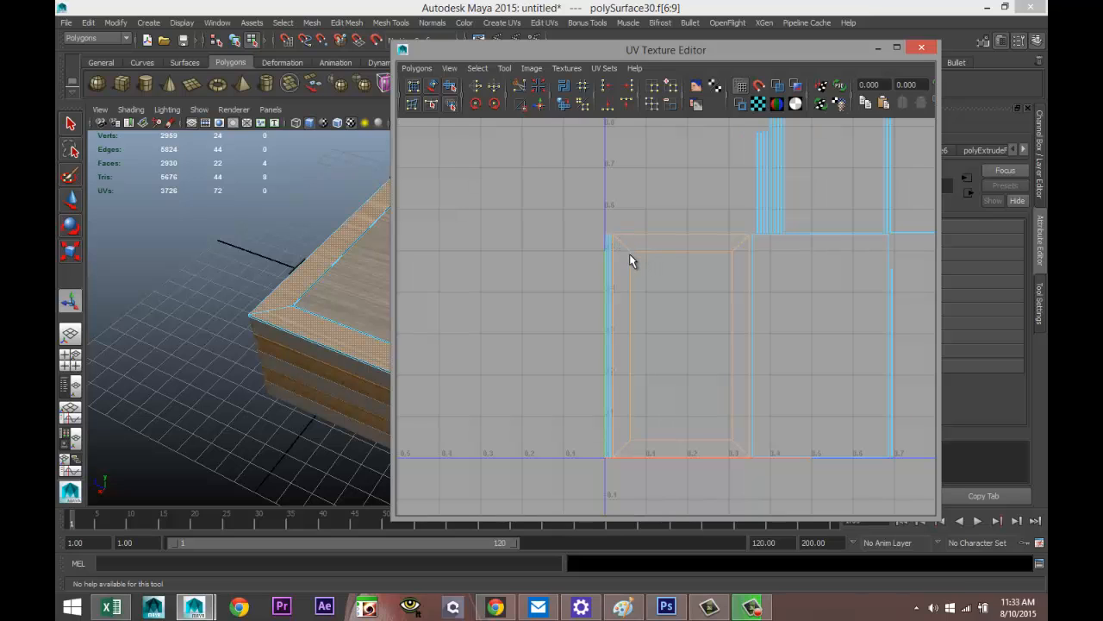
{"action": "scroll", "coordinate": [629, 254], "scroll_direction": "up", "scroll_amount": 4}
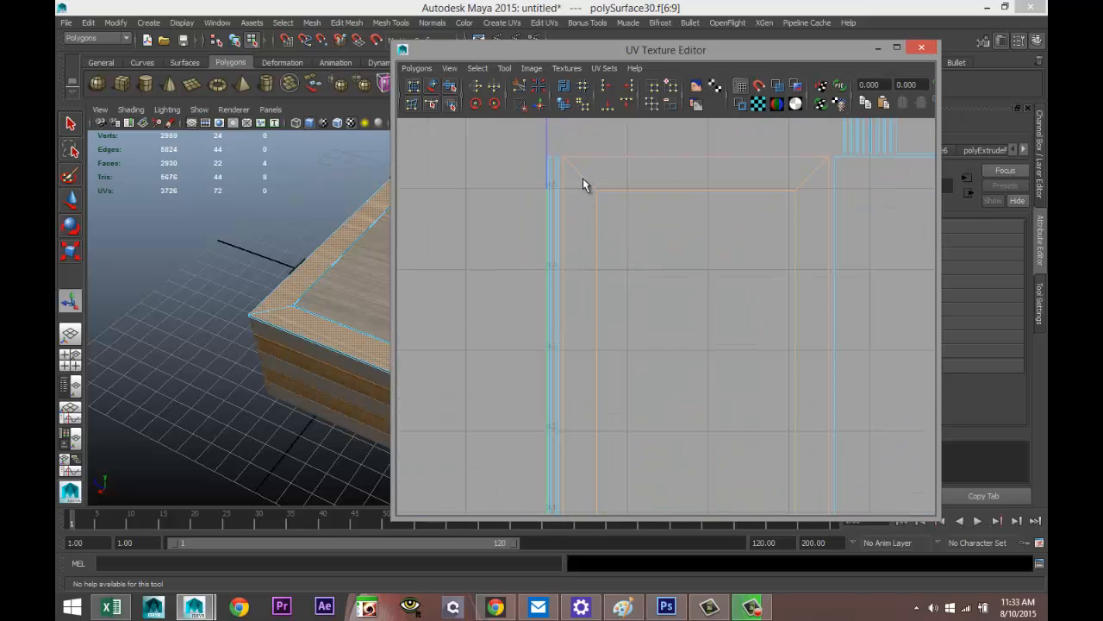
{"action": "right_click_drag", "start_coordinate": [583, 178], "coordinate": [581, 148]}
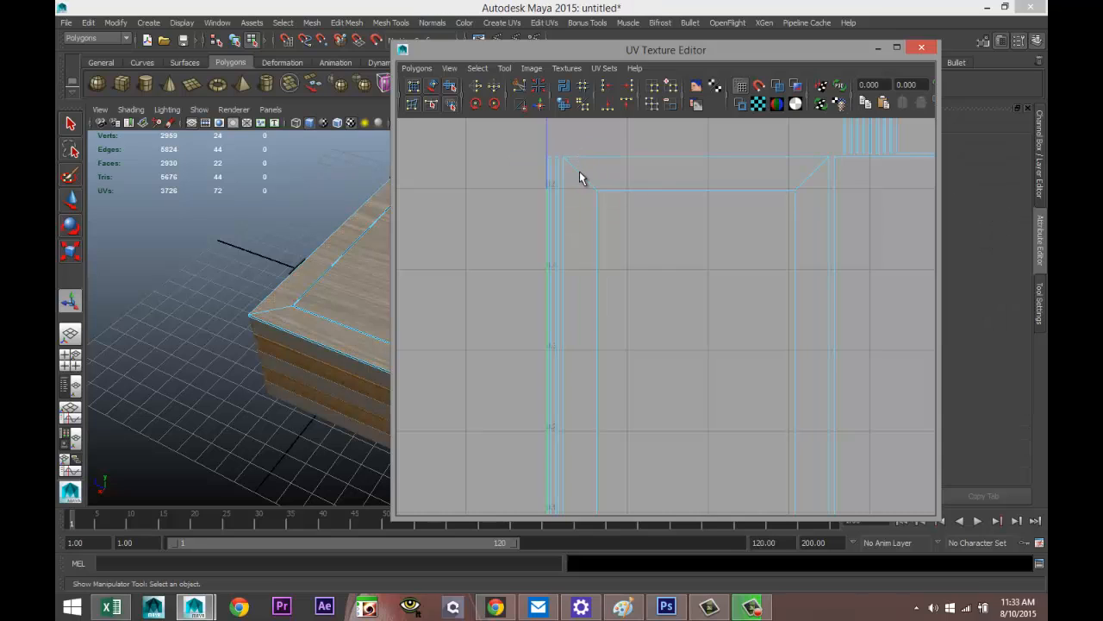
{"action": "left_click", "coordinate": [577, 181]}
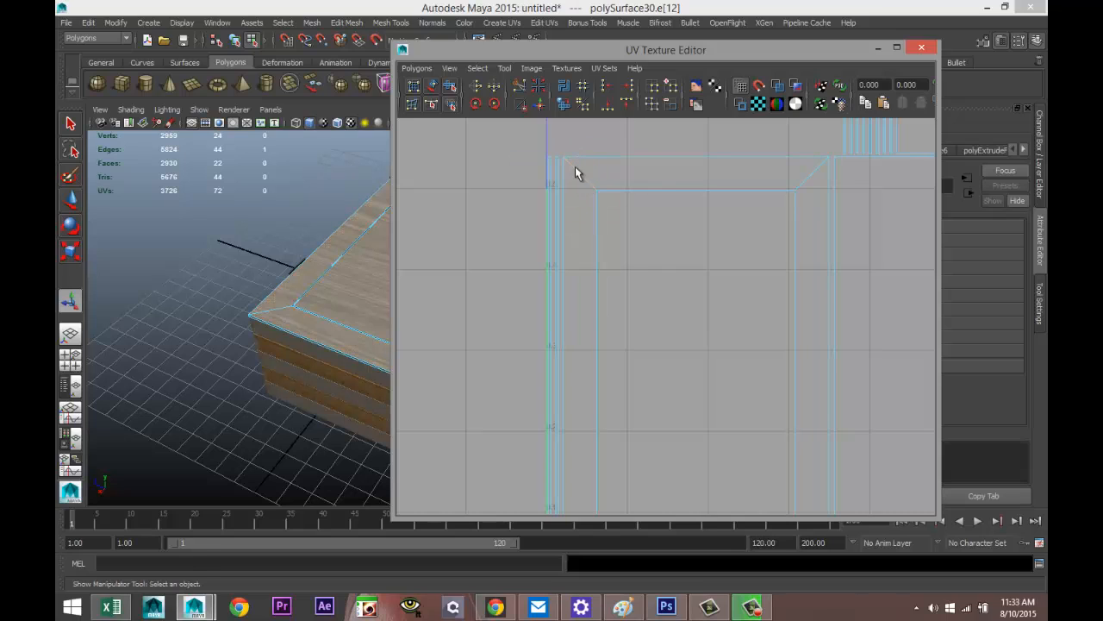
{"action": "left_click", "coordinate": [520, 100]}
{"action": "left_click", "coordinate": [812, 185]}
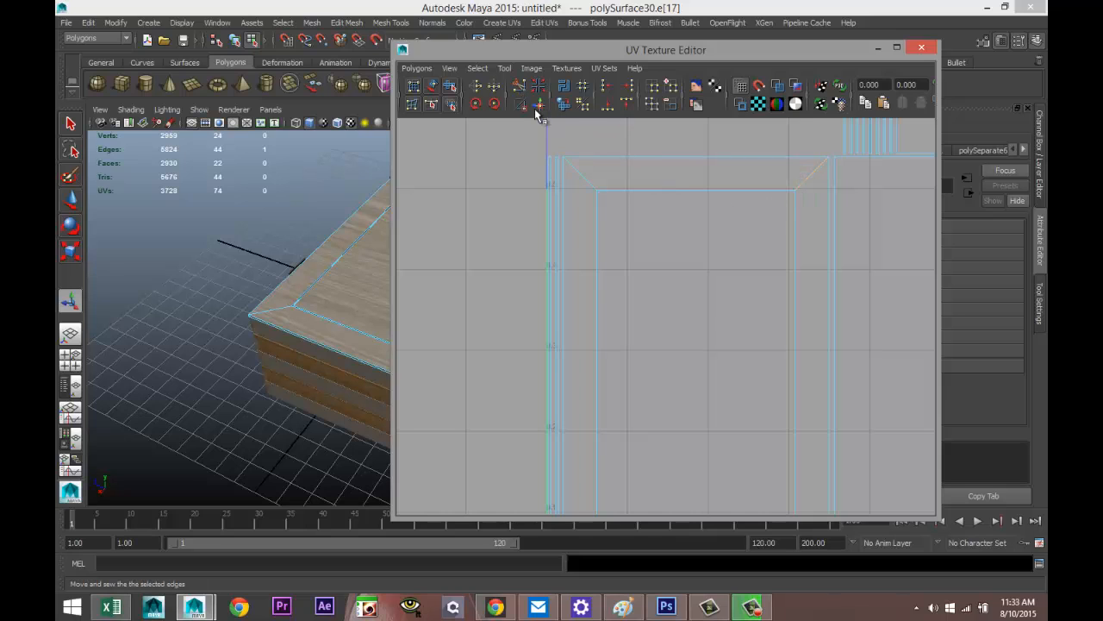
{"action": "left_click", "coordinate": [519, 87]}
Step: Cut the UVs along the two mitre edges at the lower end of the lid border's UV shell
{"action": "middle_click_drag", "start_coordinate": [587, 299], "coordinate": [512, 139], "text": "alt"}
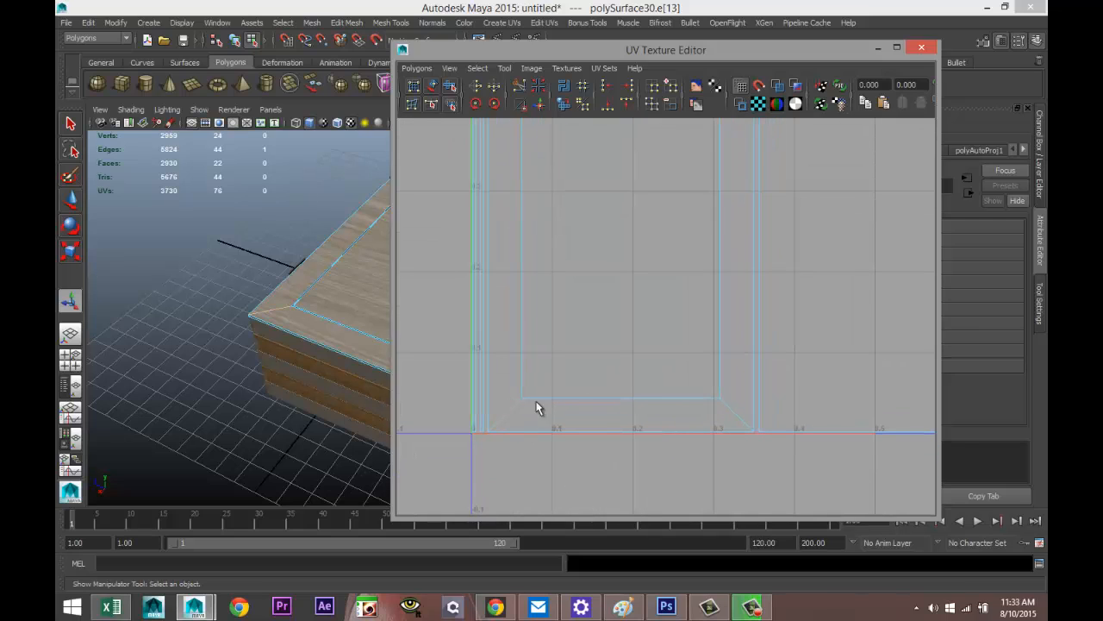
{"action": "left_click", "coordinate": [537, 405]}
{"action": "left_click", "coordinate": [519, 87]}
{"action": "left_click_drag", "start_coordinate": [726, 412], "coordinate": [731, 423]}
Step: Select the lower short border strip as a face and move its UVs out beyond the U-axis origin
{"action": "right_click_drag", "start_coordinate": [580, 399], "coordinate": [587, 368]}
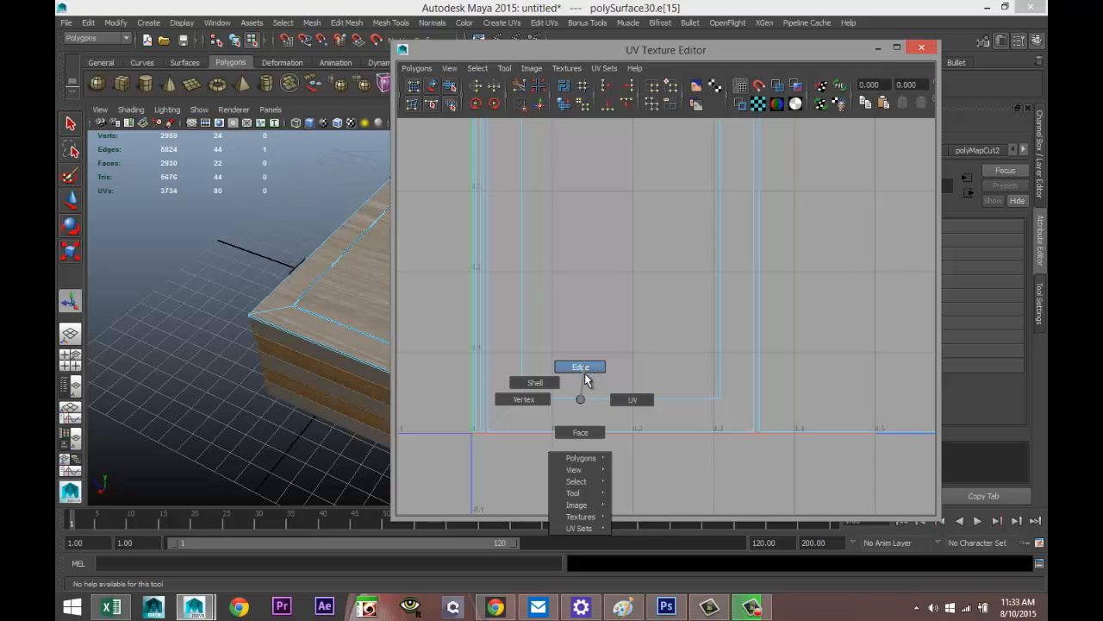
{"action": "right_click_drag", "start_coordinate": [555, 384], "coordinate": [557, 384]}
{"action": "left_click", "coordinate": [581, 419]}
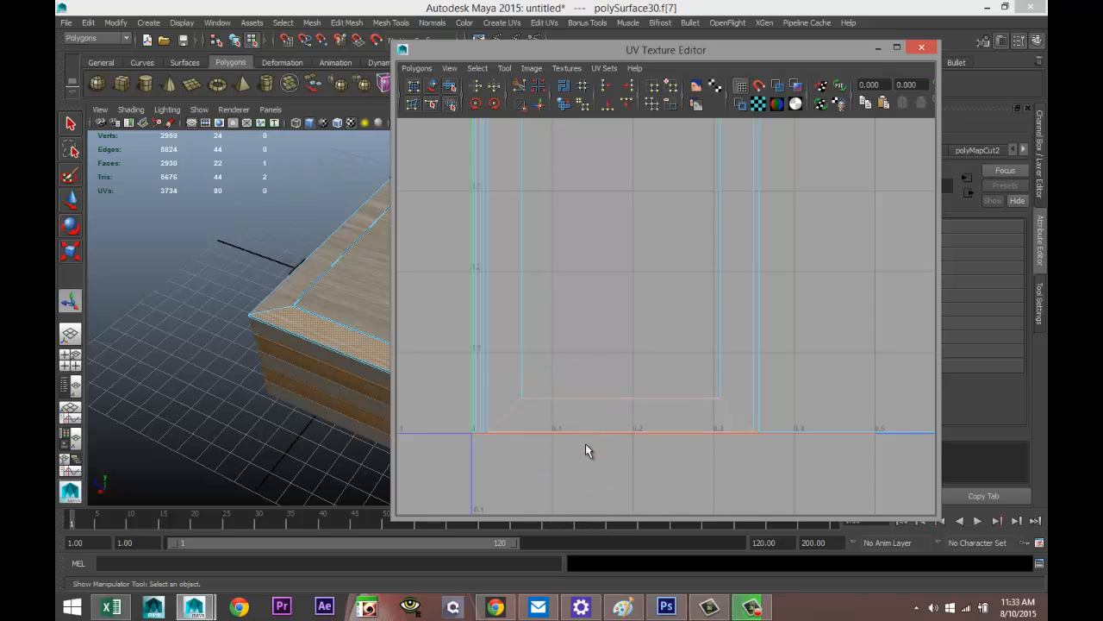
{"action": "scroll", "coordinate": [585, 445], "scroll_direction": "down", "scroll_amount": 2}
{"action": "key", "text": "w"}
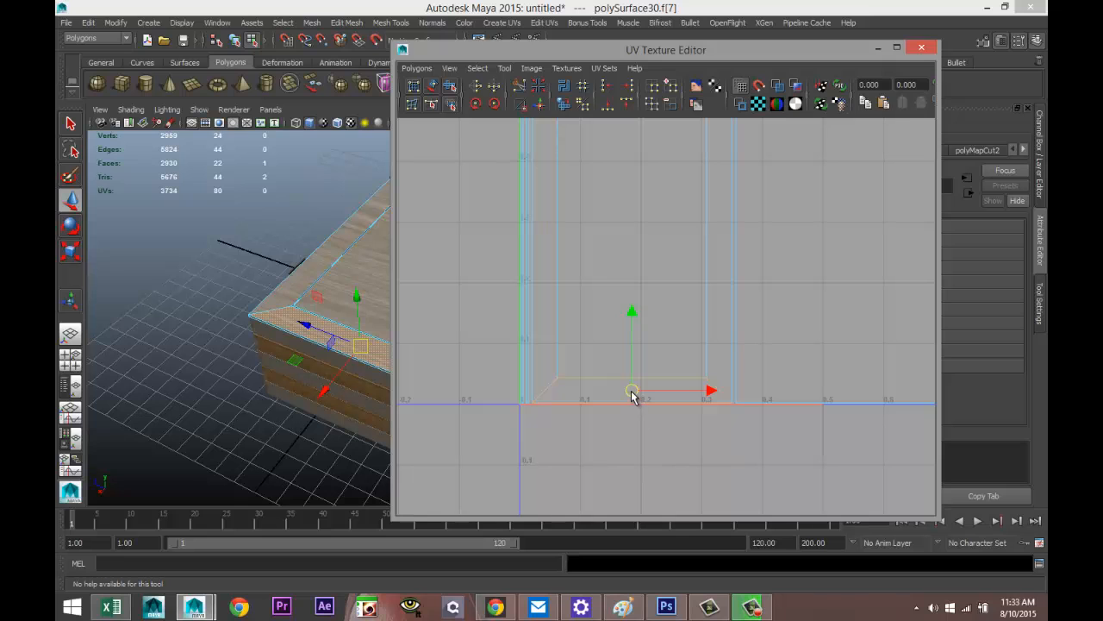
{"action": "left_click_drag", "start_coordinate": [632, 395], "coordinate": [461, 343]}
{"action": "scroll", "coordinate": [494, 382], "scroll_direction": "down", "scroll_amount": 1}
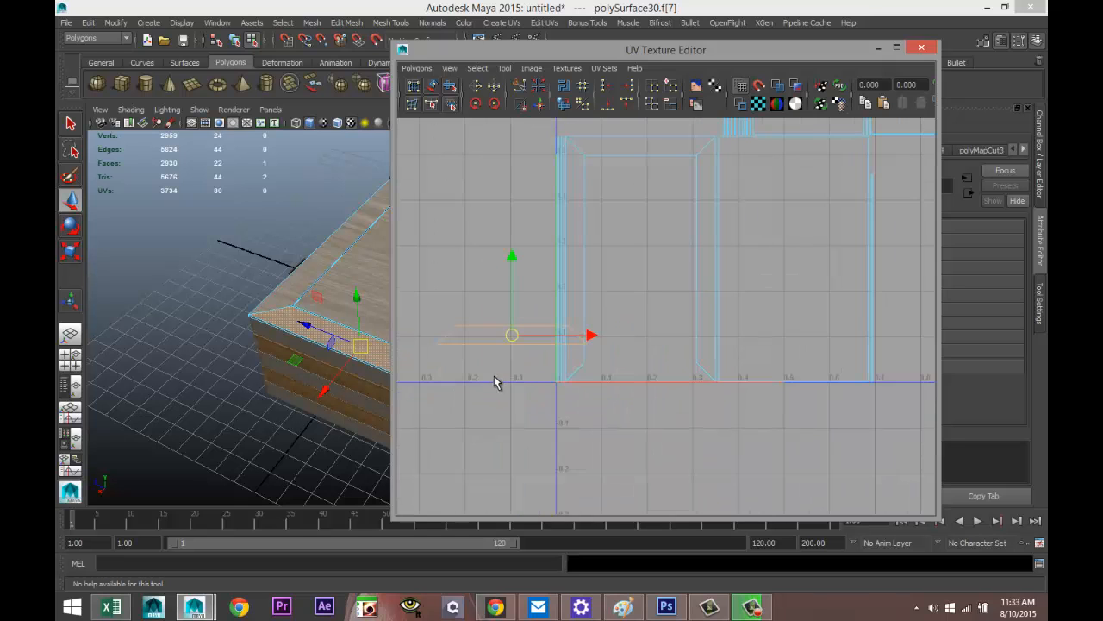
{"action": "middle_click_drag", "start_coordinate": [518, 374], "coordinate": [636, 390], "text": "alt"}
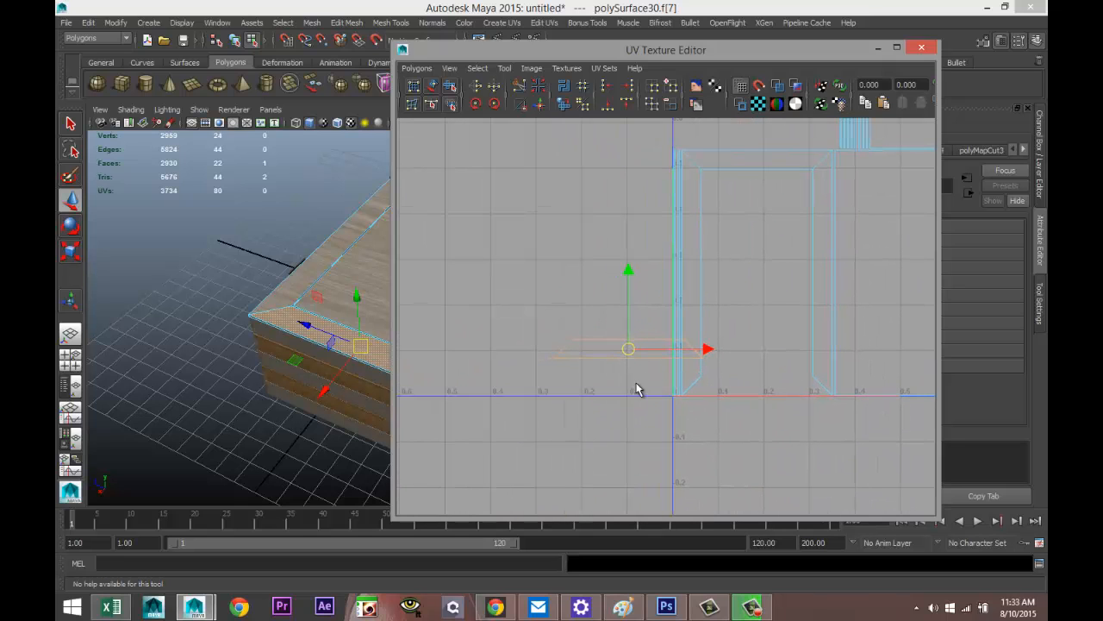
Step: Move the UVs of both long border strips and the remaining short strip into the empty area beside the layout
{"action": "left_click", "coordinate": [706, 286]}
{"action": "left_click_drag", "start_coordinate": [690, 275], "coordinate": [464, 236]}
{"action": "left_click", "coordinate": [820, 281]}
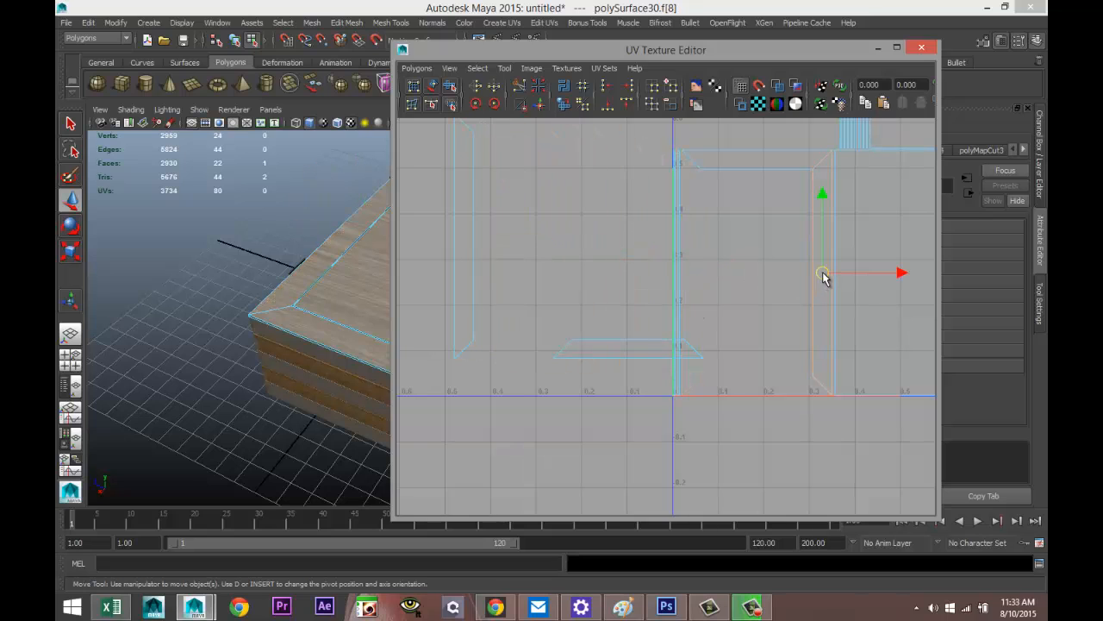
{"action": "left_click_drag", "start_coordinate": [824, 276], "coordinate": [561, 230]}
{"action": "middle_click_drag", "start_coordinate": [635, 283], "coordinate": [621, 349], "text": "alt"}
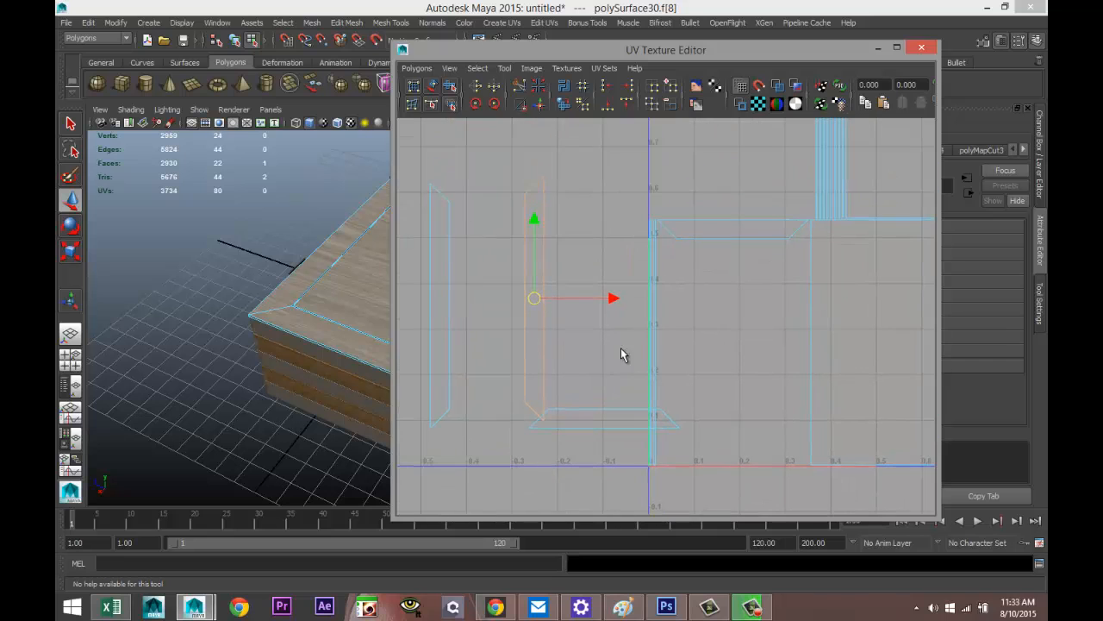
{"action": "left_click", "coordinate": [742, 226]}
{"action": "left_click_drag", "start_coordinate": [731, 234], "coordinate": [498, 159]}
{"action": "scroll", "coordinate": [500, 276], "scroll_direction": "down", "scroll_amount": 2}
{"action": "middle_click_drag", "start_coordinate": [584, 296], "coordinate": [744, 327], "text": "alt"}
Step: Run the UV Layout command to repack the lid top's separated UV shells into the 0–1 space
{"action": "left_click_drag", "start_coordinate": [272, 345], "coordinate": [197, 350], "text": "alt"}
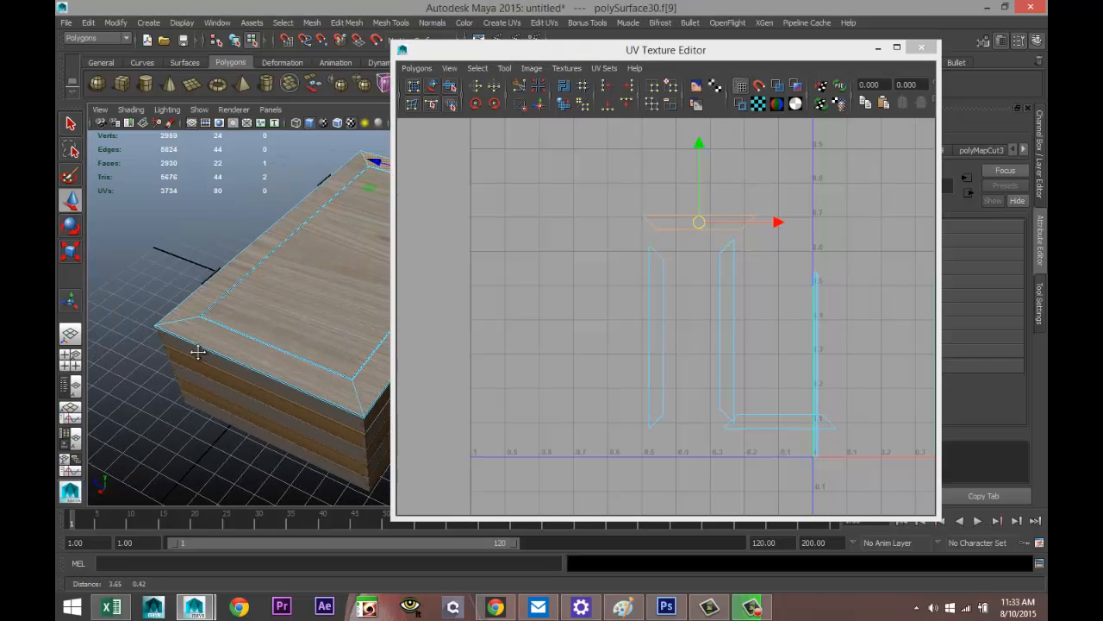
{"action": "scroll", "coordinate": [665, 349], "scroll_direction": "down", "scroll_amount": 2}
{"action": "scroll", "coordinate": [666, 350], "scroll_direction": "down", "scroll_amount": 2}
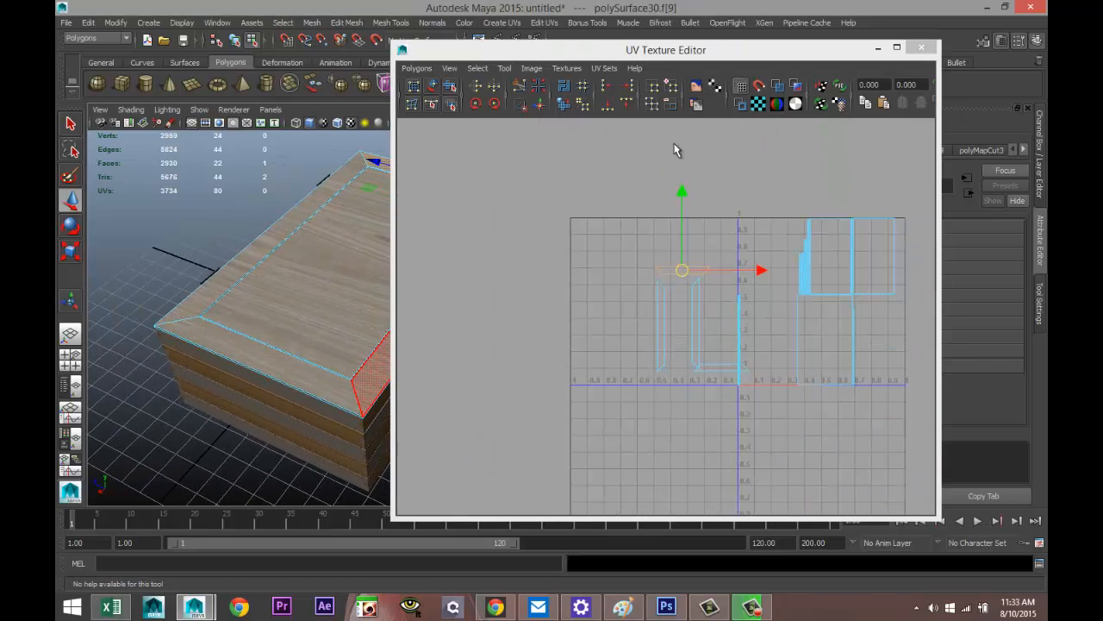
{"action": "left_click", "coordinate": [417, 69]}
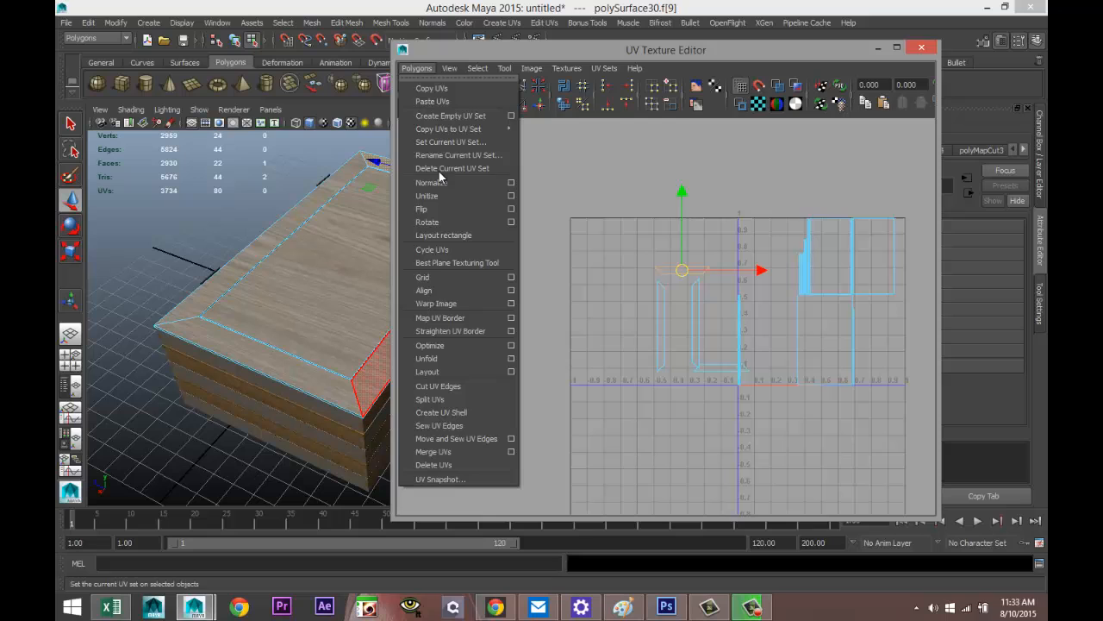
{"action": "left_click", "coordinate": [456, 370]}
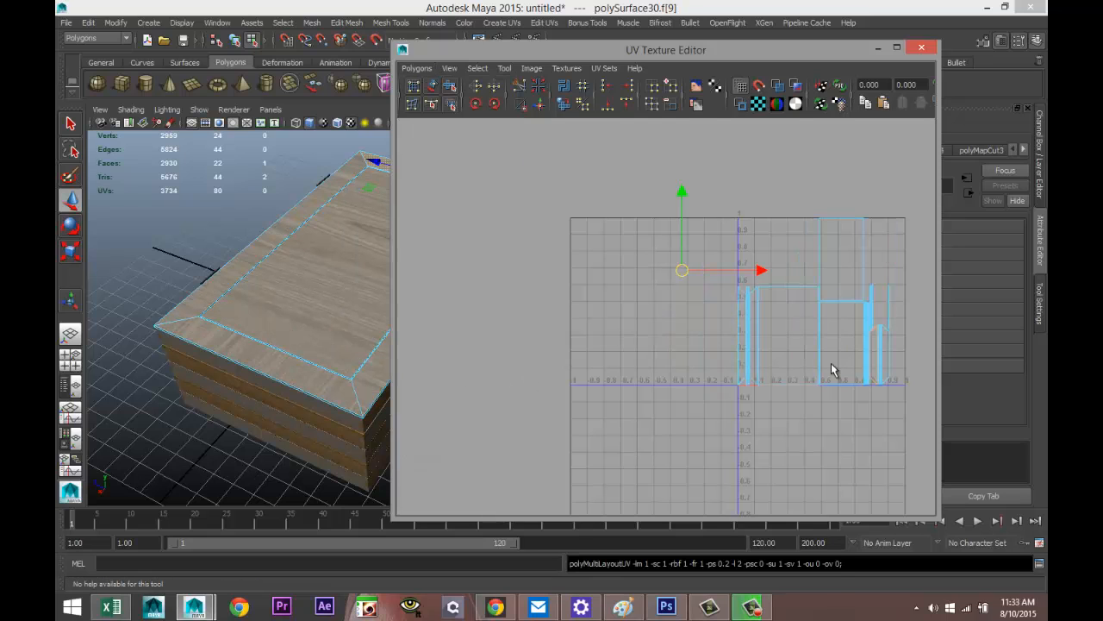
{"action": "middle_click_drag", "start_coordinate": [758, 328], "coordinate": [688, 316], "text": "alt"}
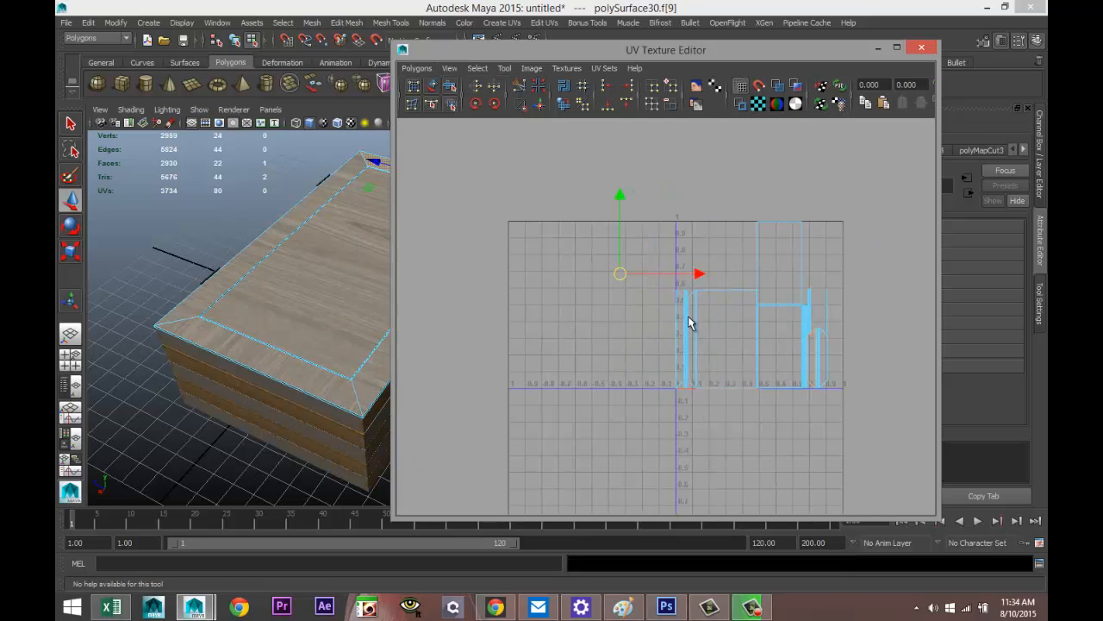
Step: Rotate the UVs of the lid's near short border strip 90° clockwise and move them above the large shell in the 0–1 space
{"action": "left_click_drag", "start_coordinate": [466, 51], "coordinate": [586, 30]}
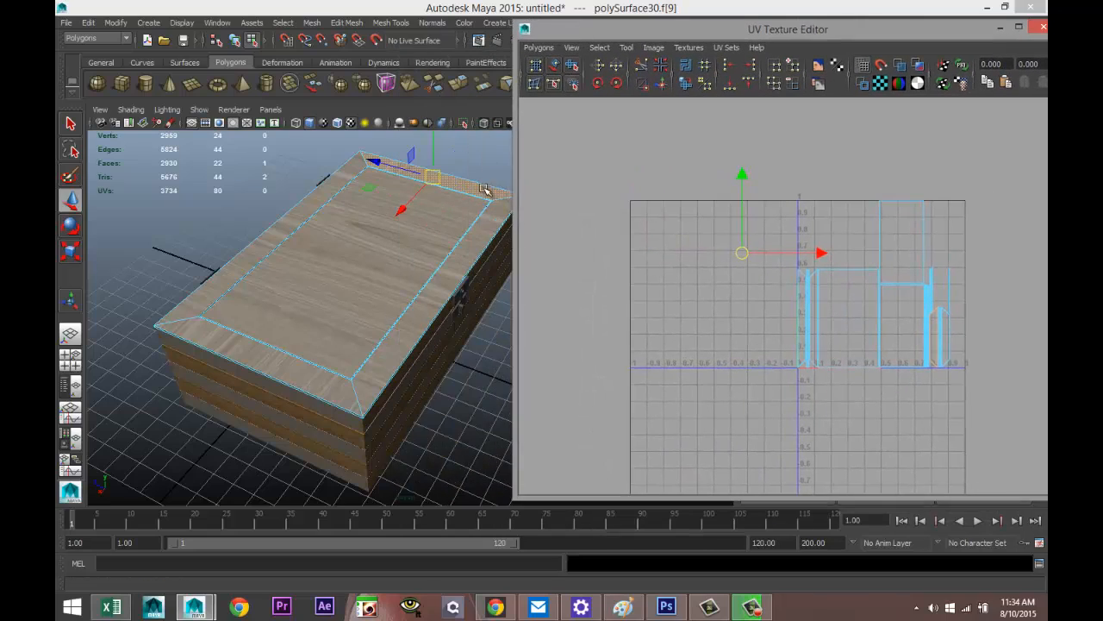
{"action": "scroll", "coordinate": [443, 254], "scroll_direction": "up", "scroll_amount": 2}
{"action": "left_click_drag", "start_coordinate": [417, 222], "coordinate": [435, 281], "text": "alt"}
{"action": "left_click", "coordinate": [398, 327]}
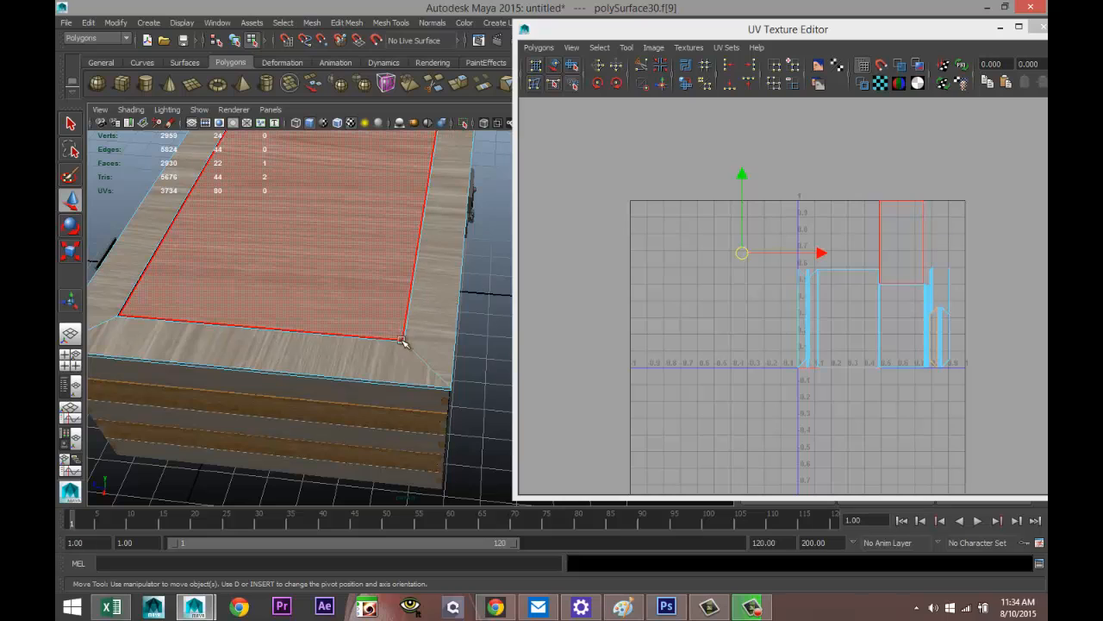
{"action": "left_click", "coordinate": [362, 362]}
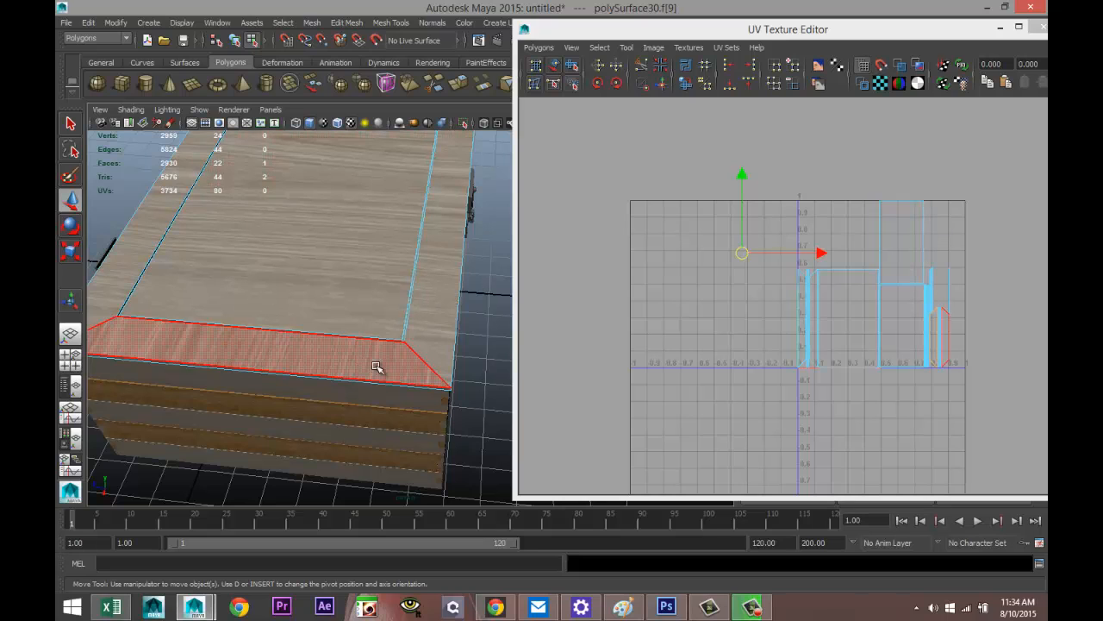
{"action": "left_click", "coordinate": [954, 395]}
{"action": "right_click_drag", "start_coordinate": [948, 331], "coordinate": [917, 325]}
{"action": "left_click", "coordinate": [952, 343]}
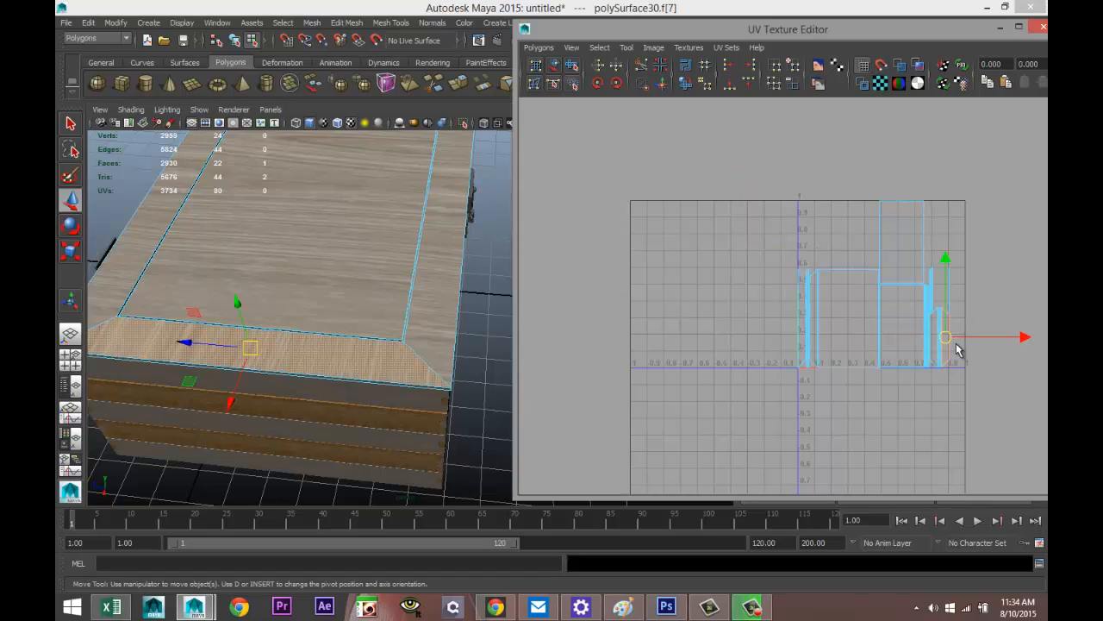
{"action": "left_click", "coordinate": [616, 84]}
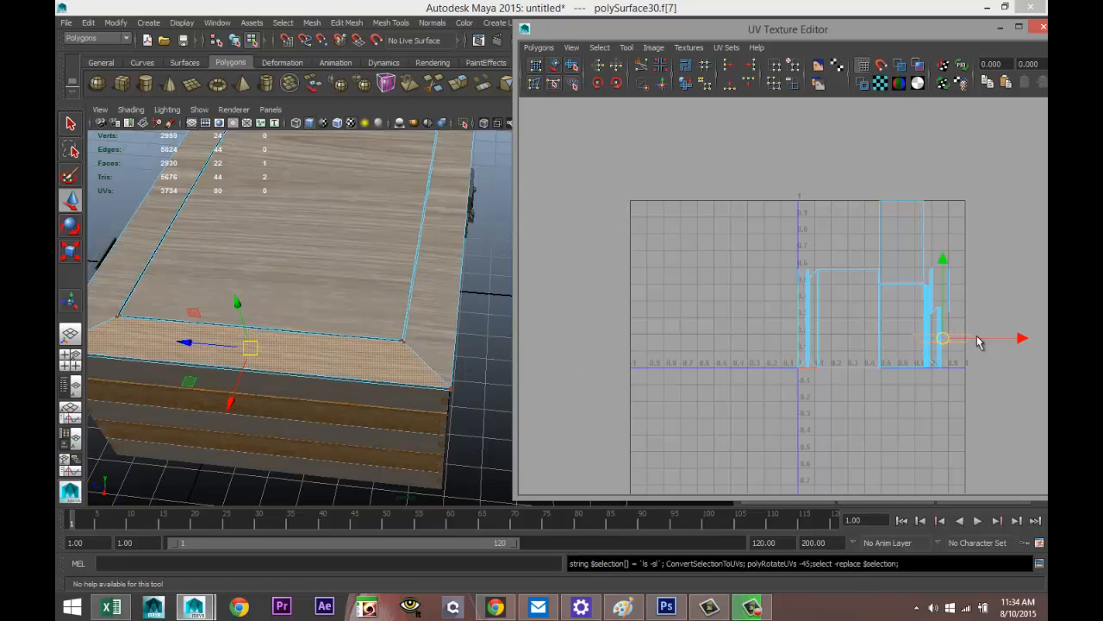
{"action": "left_click_drag", "start_coordinate": [944, 337], "coordinate": [837, 208]}
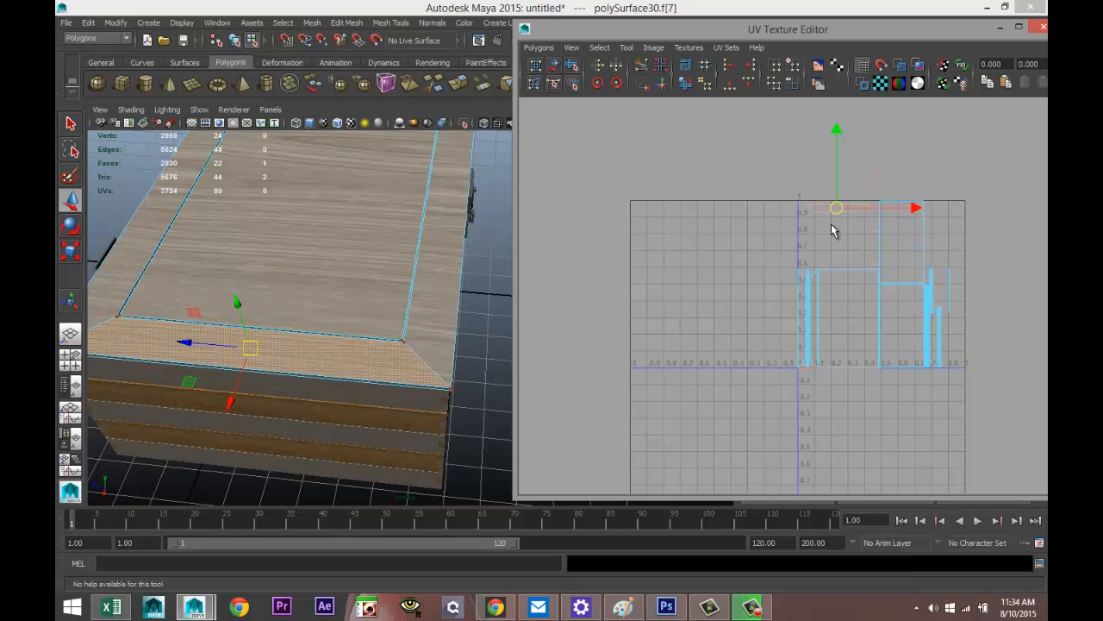
Step: Rotate the UVs of the long border strip on the latch side 90° clockwise and place them beside the first rotated strip
{"action": "right_click_drag", "start_coordinate": [437, 290], "coordinate": [438, 321]}
{"action": "left_click", "coordinate": [440, 306]}
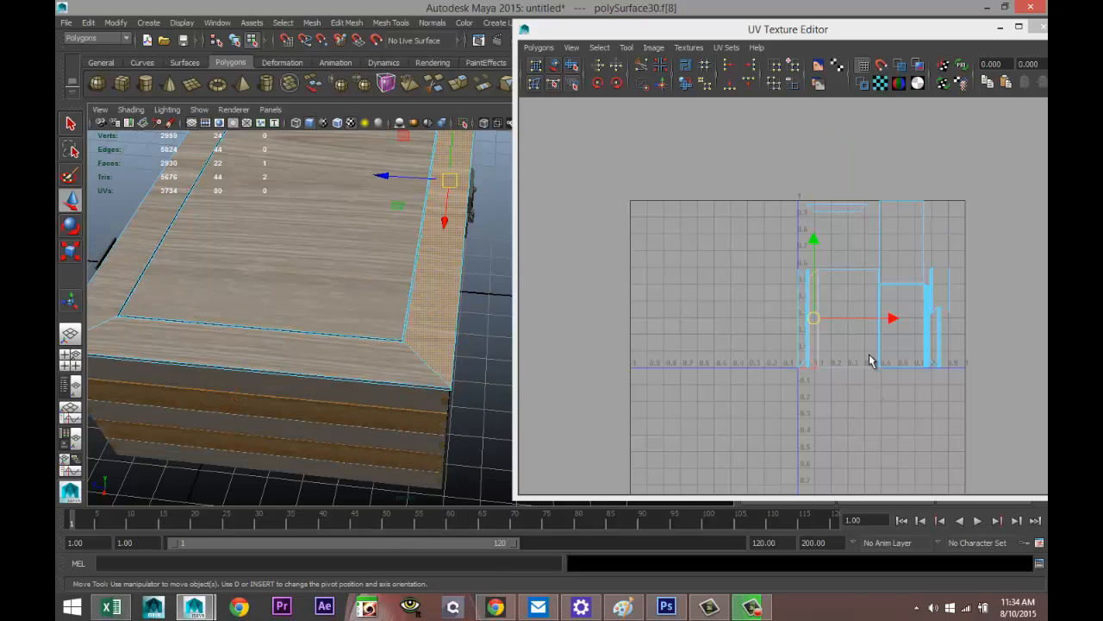
{"action": "left_click", "coordinate": [617, 82]}
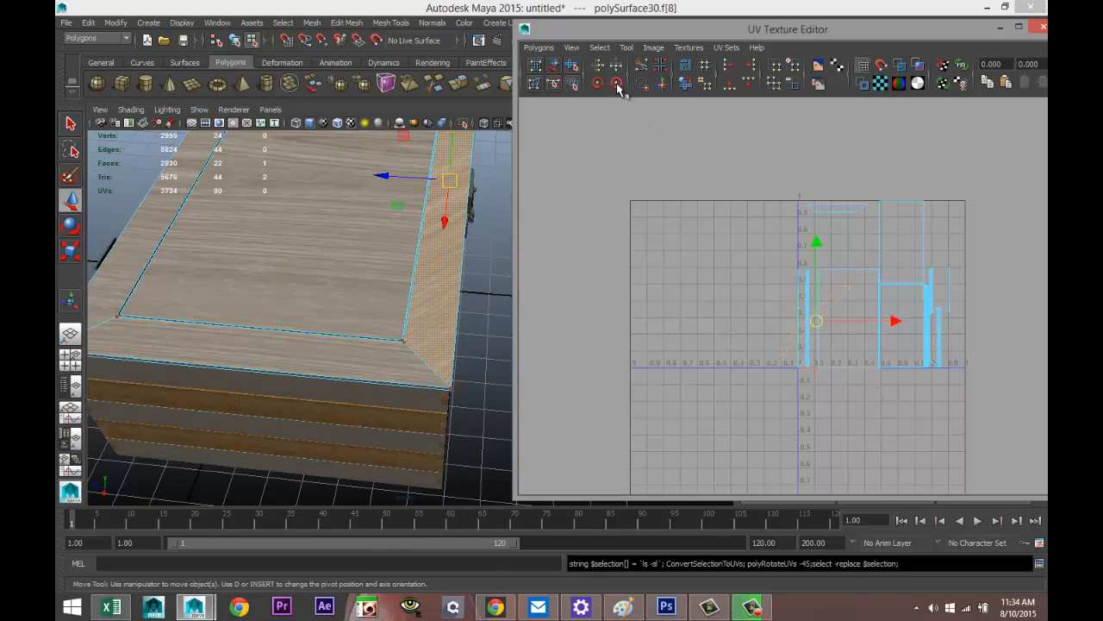
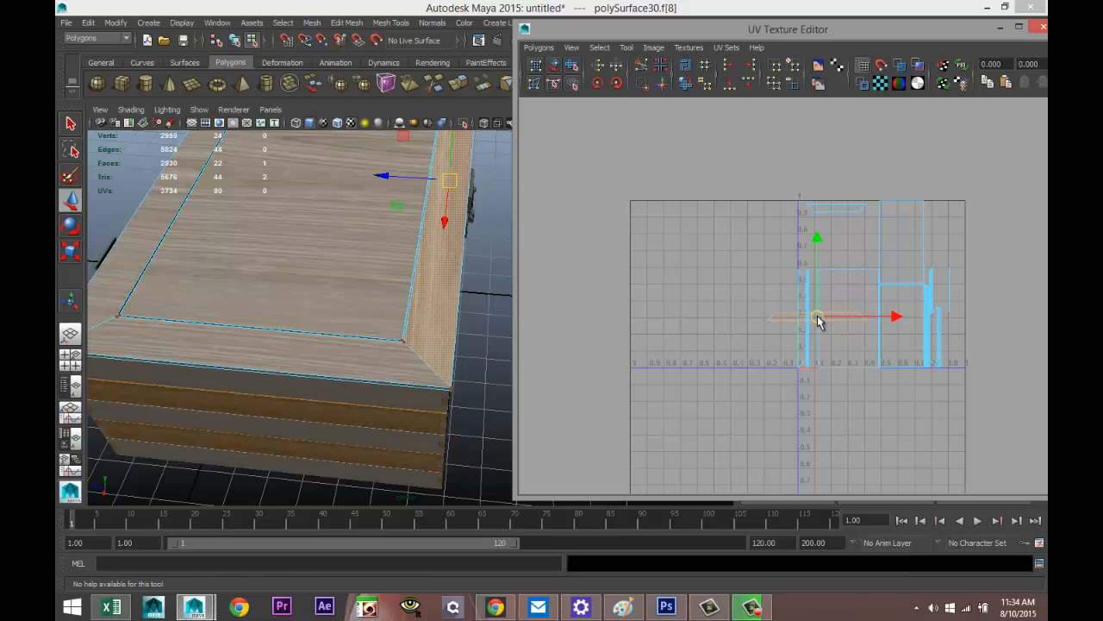
{"action": "left_click_drag", "start_coordinate": [818, 320], "coordinate": [742, 215]}
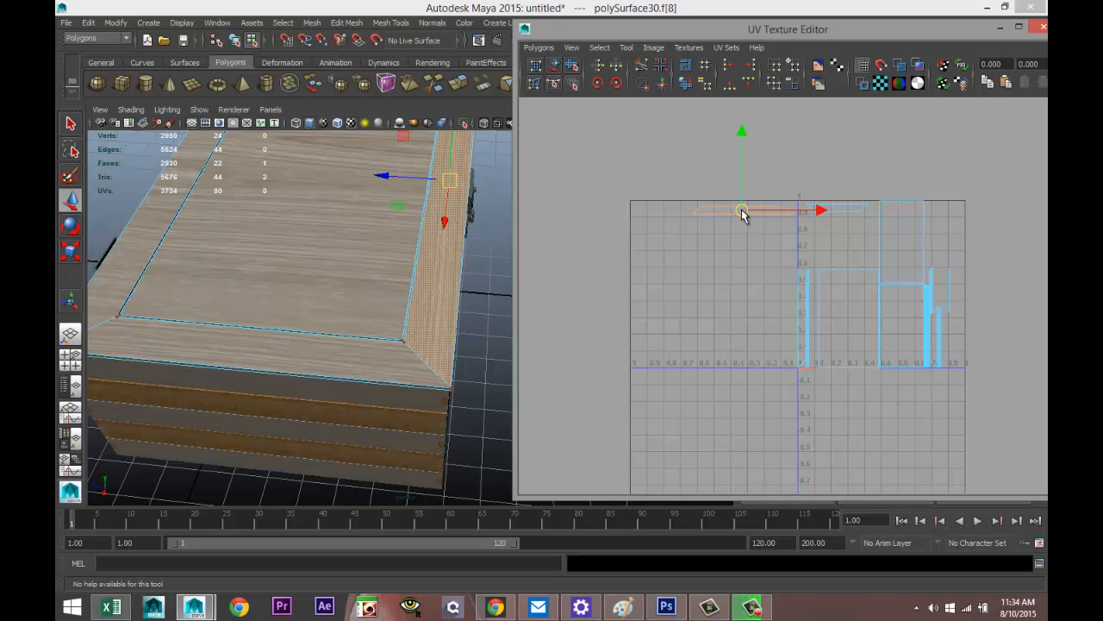
Step: Rotate the UVs of the long border strip opposite the latch 90° clockwise and move them below the other rotated long strip
{"action": "scroll", "coordinate": [334, 375], "scroll_direction": "up", "scroll_amount": 5}
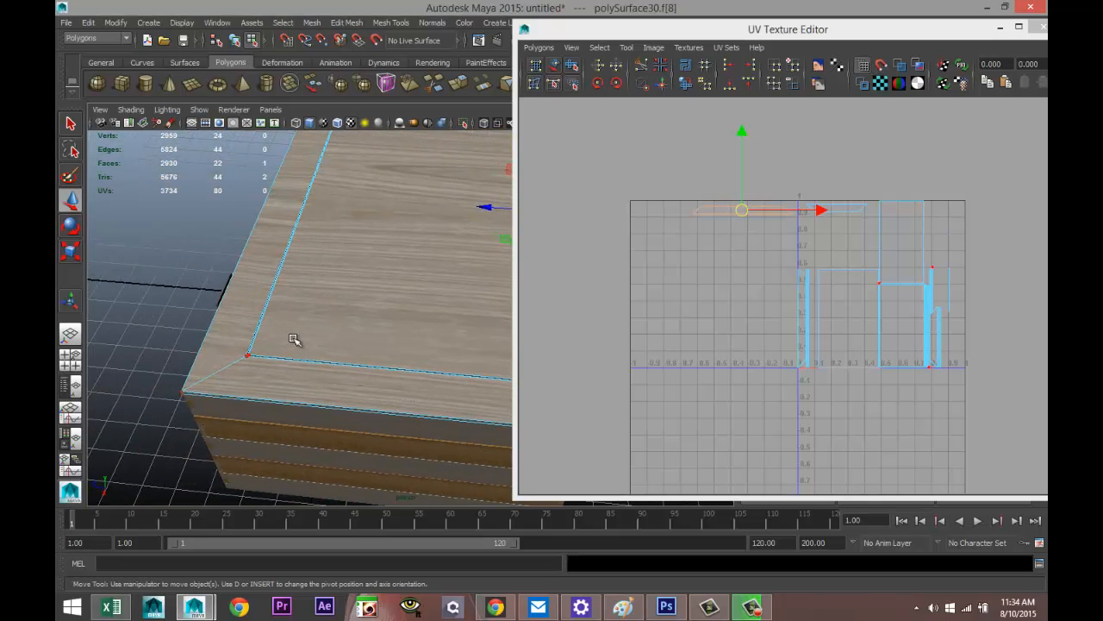
{"action": "right_click", "coordinate": [239, 293]}
{"action": "right_click_drag", "start_coordinate": [232, 300], "coordinate": [231, 321]}
{"action": "left_click", "coordinate": [233, 306]}
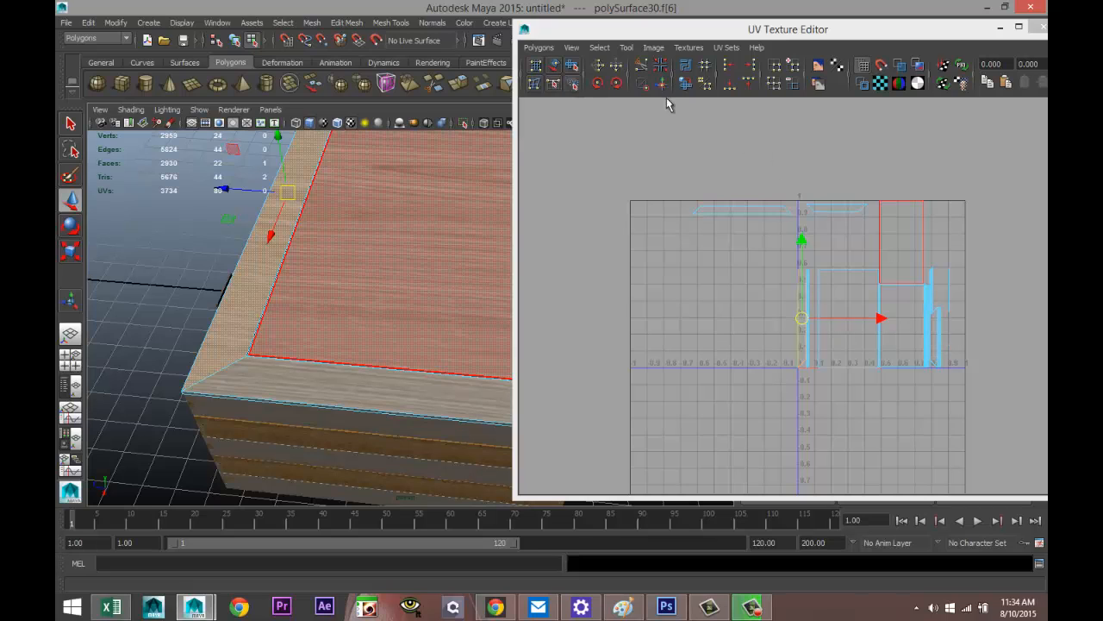
{"action": "left_click", "coordinate": [617, 83]}
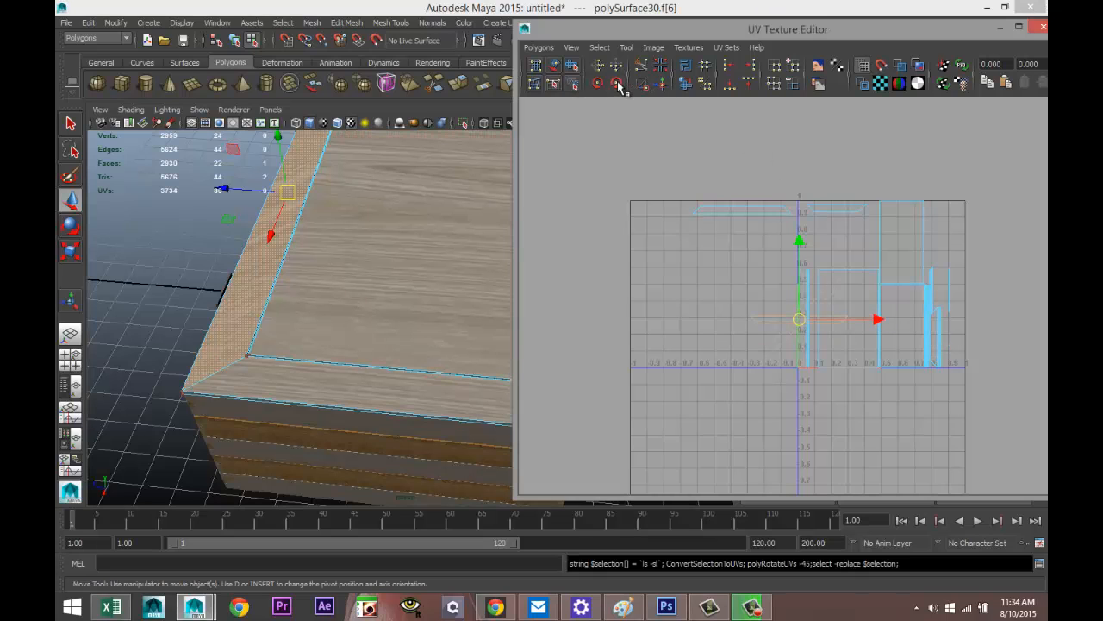
{"action": "left_click_drag", "start_coordinate": [800, 331], "coordinate": [695, 239]}
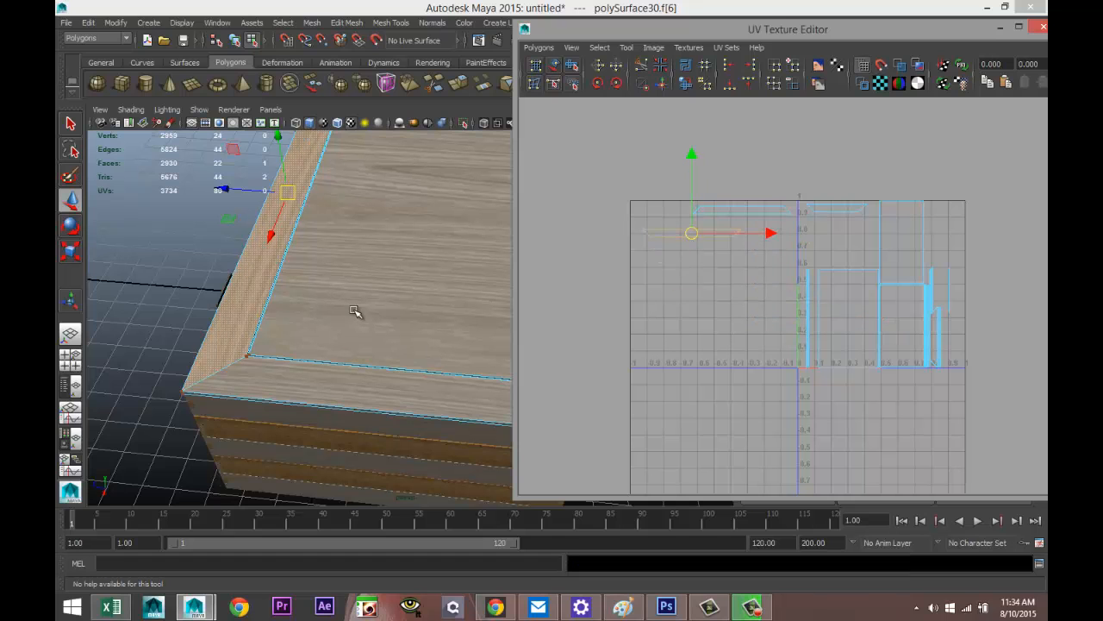
Step: Rotate the UVs of the lid's far short border strip 90° clockwise and move them below the lower rotated long strip
{"action": "left_click_drag", "start_coordinate": [357, 311], "coordinate": [431, 359], "text": "alt"}
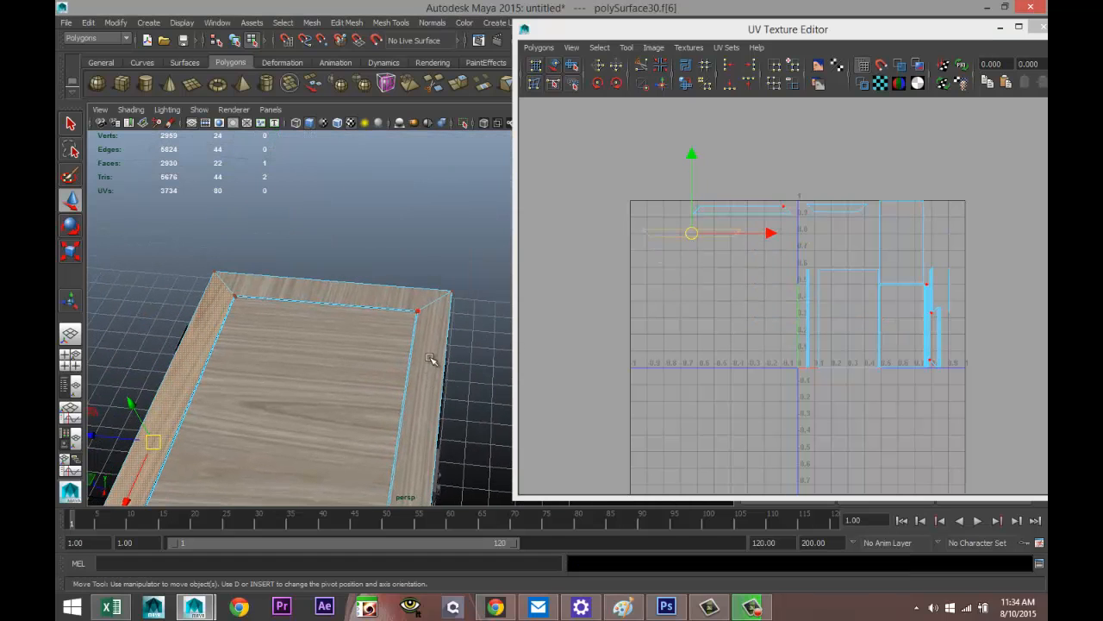
{"action": "right_click_drag", "start_coordinate": [375, 298], "coordinate": [377, 317]}
{"action": "left_click", "coordinate": [380, 301]}
{"action": "left_click", "coordinate": [379, 301]}
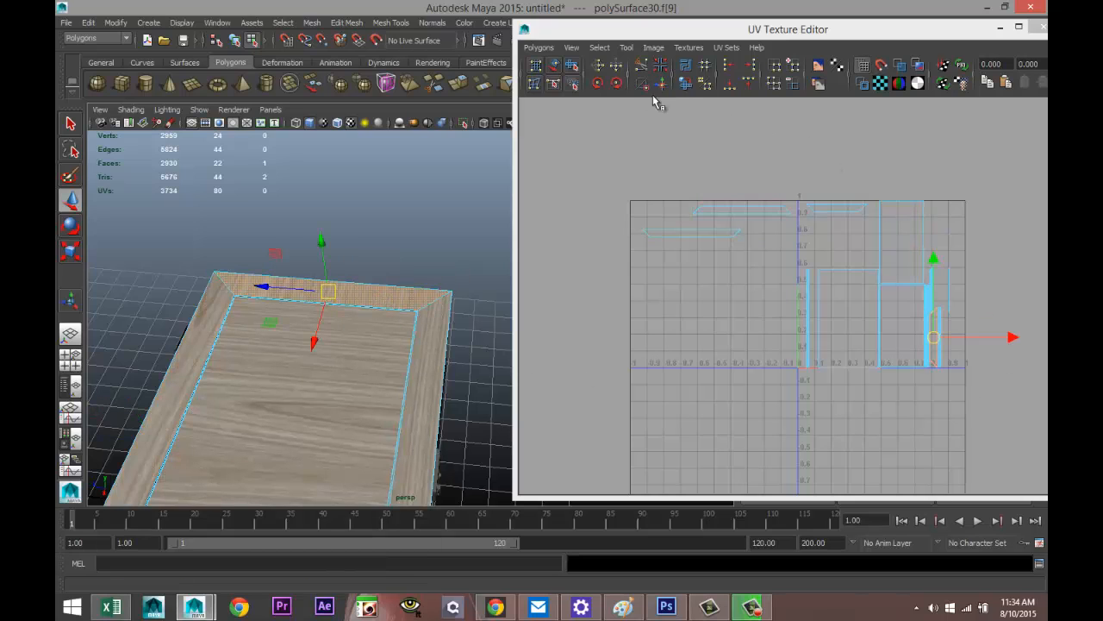
{"action": "left_click", "coordinate": [616, 82]}
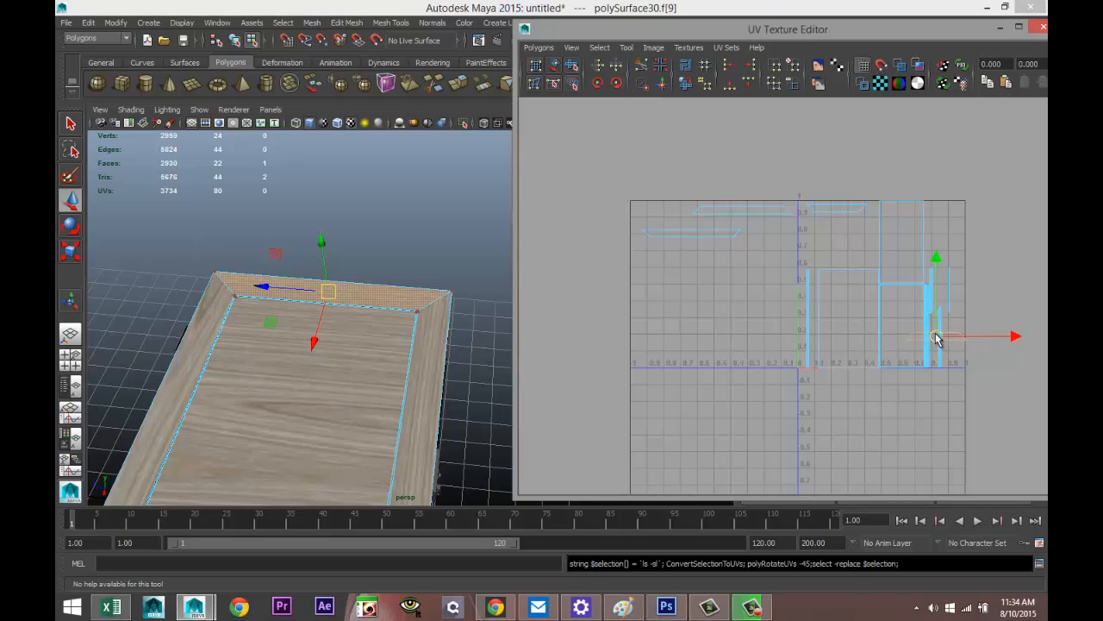
{"action": "left_click_drag", "start_coordinate": [937, 338], "coordinate": [678, 252]}
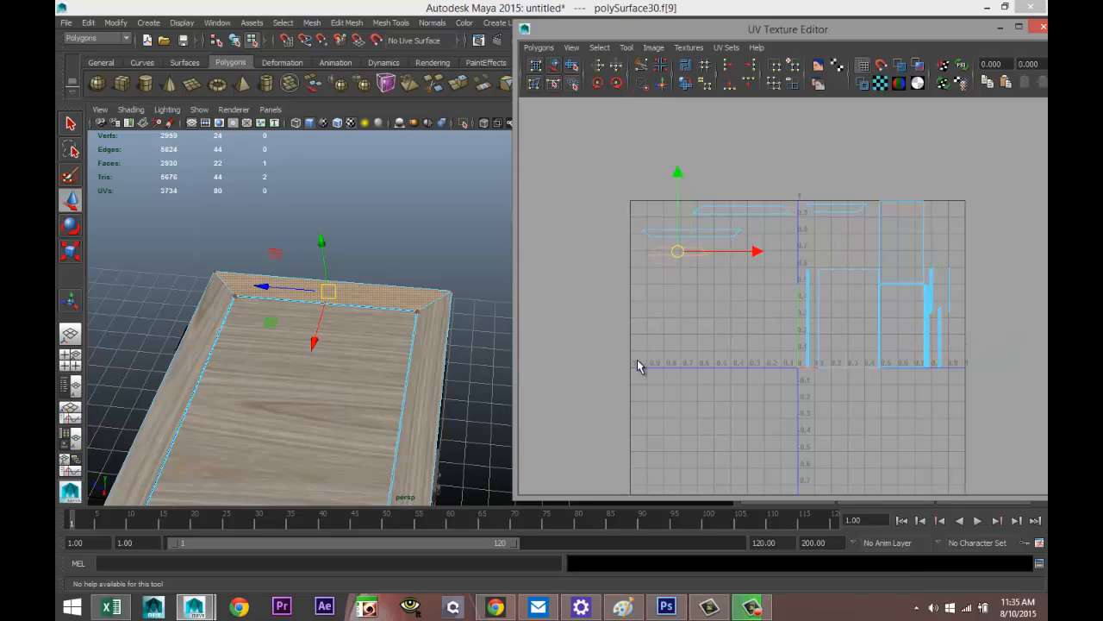
{"action": "scroll", "coordinate": [637, 360], "scroll_direction": "down", "scroll_amount": 2}
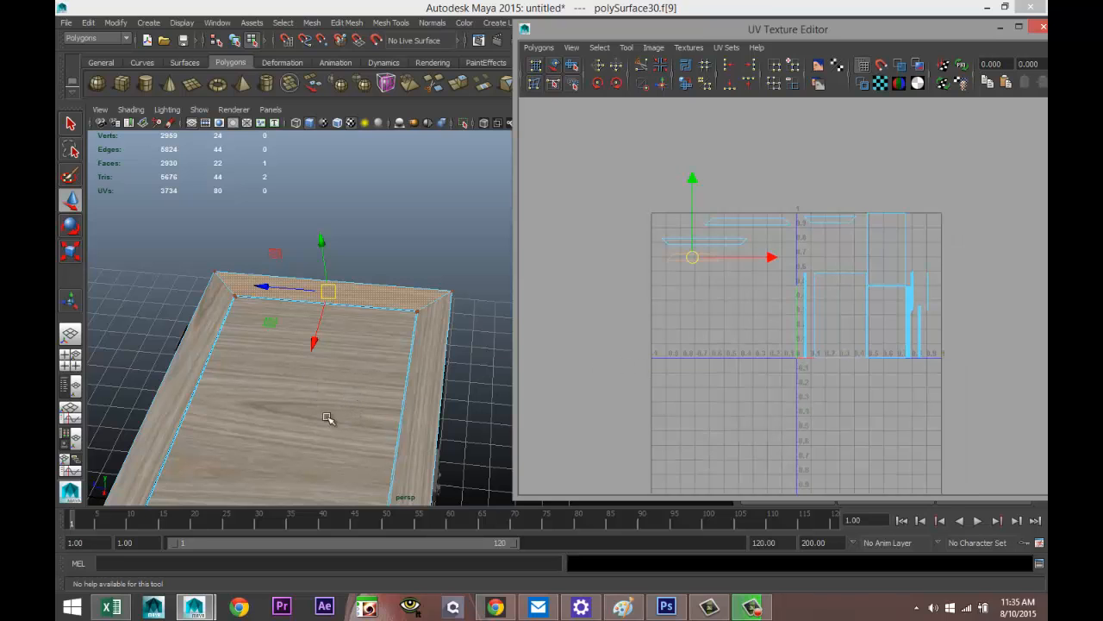
Step: Rotate the UVs of the lid's thin outer edge face on the near short side 90° clockwise
{"action": "left_click_drag", "start_coordinate": [319, 418], "coordinate": [345, 271], "text": "alt"}
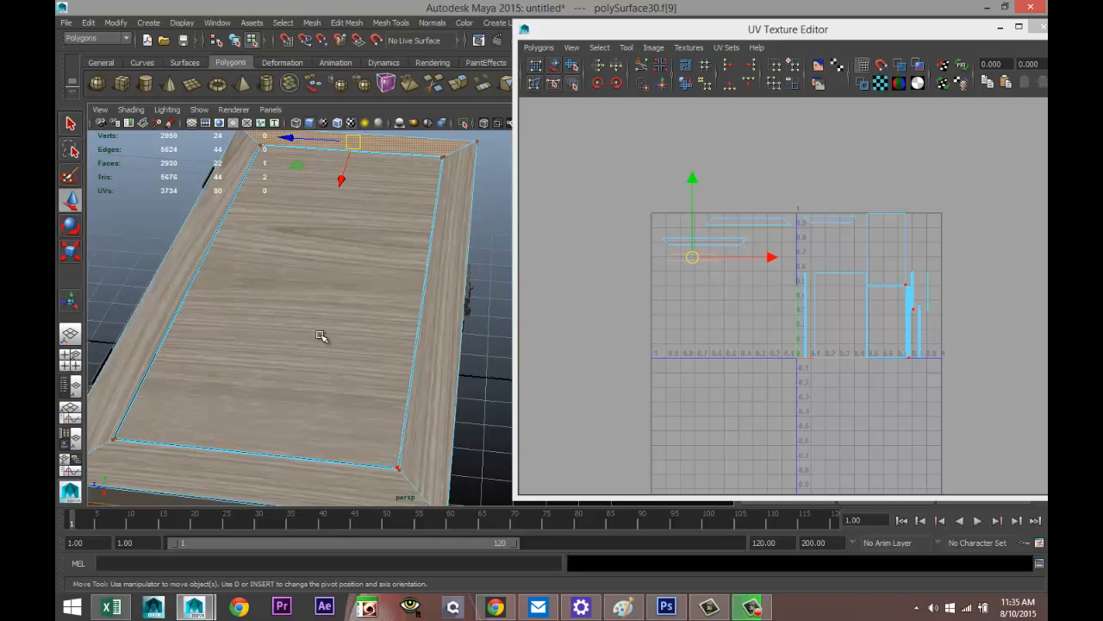
{"action": "middle_click_drag", "start_coordinate": [330, 337], "coordinate": [338, 294], "text": "alt"}
{"action": "scroll", "coordinate": [330, 328], "scroll_direction": "up", "scroll_amount": 3}
{"action": "left_click_drag", "start_coordinate": [326, 359], "coordinate": [341, 332], "text": "alt"}
{"action": "middle_click_drag", "start_coordinate": [334, 351], "coordinate": [334, 432], "text": "alt"}
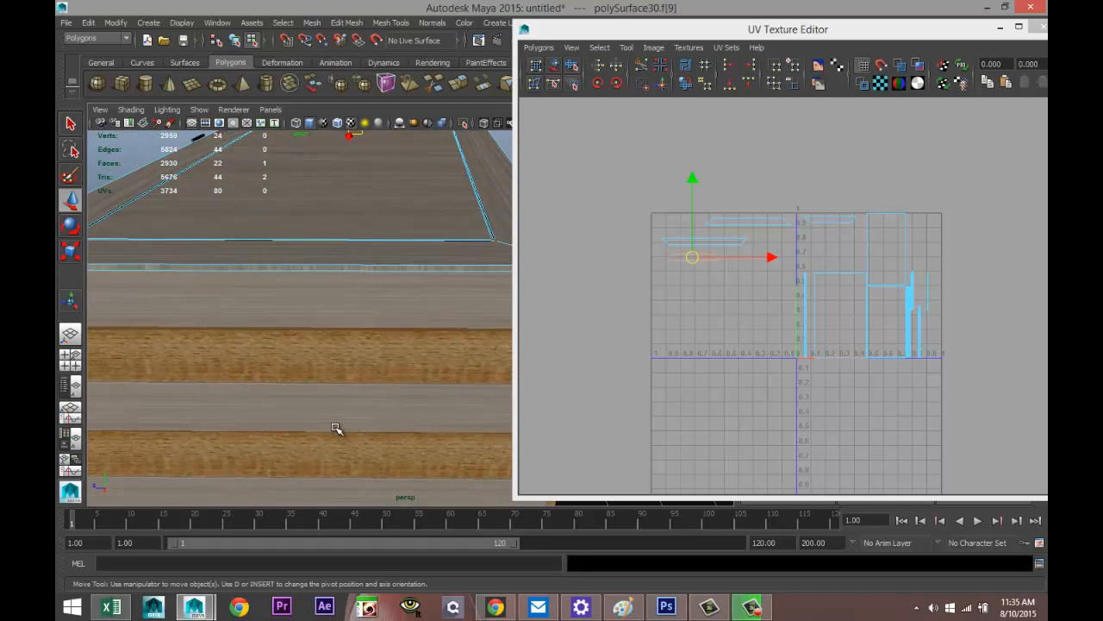
{"action": "scroll", "coordinate": [337, 423], "scroll_direction": "up", "scroll_amount": 3}
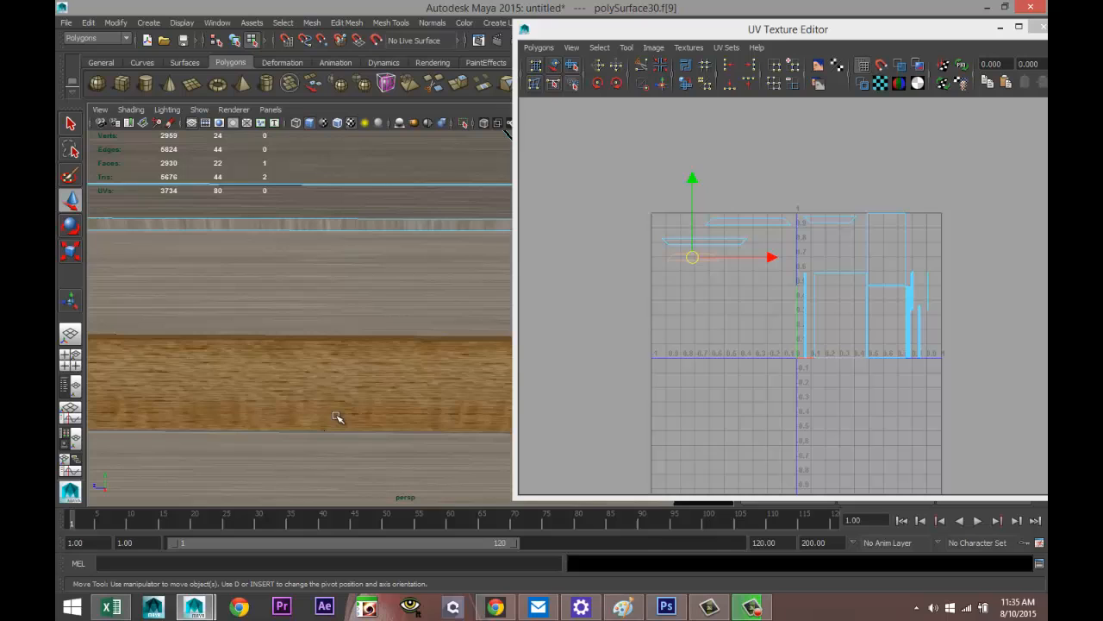
{"action": "right_click_drag", "start_coordinate": [342, 226], "coordinate": [342, 259]}
{"action": "left_click", "coordinate": [350, 227]}
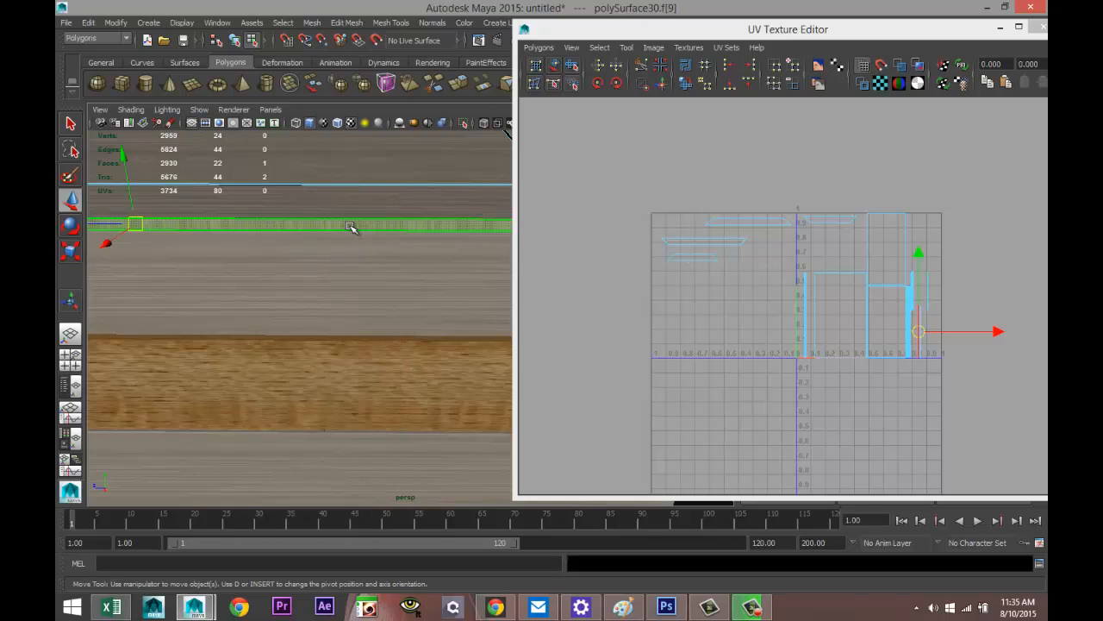
{"action": "scroll", "coordinate": [373, 327], "scroll_direction": "down", "scroll_amount": 5}
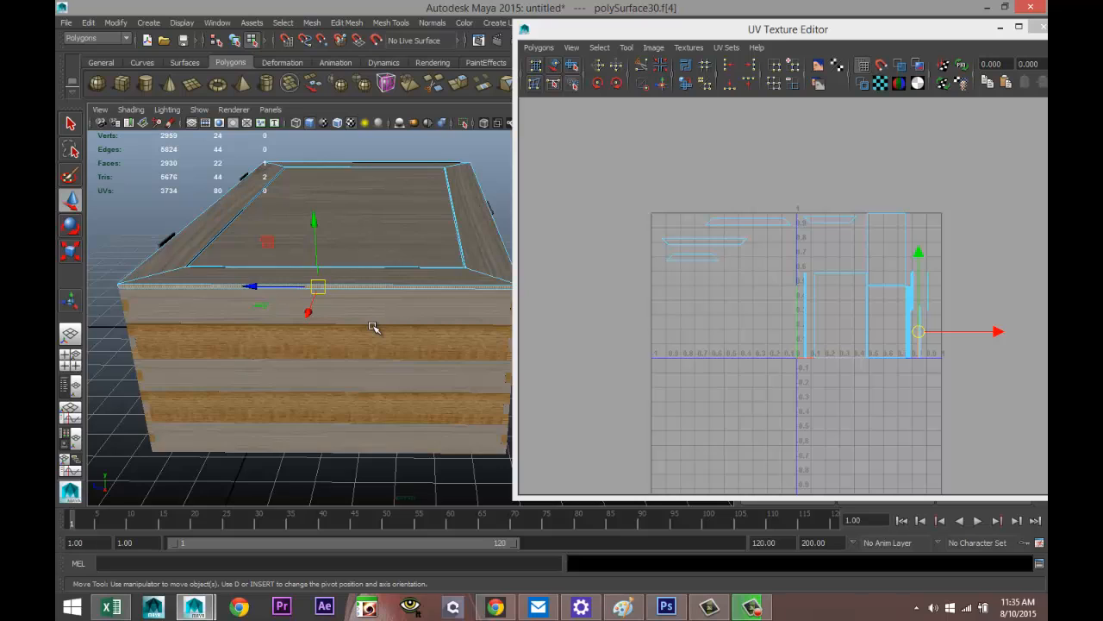
{"action": "scroll", "coordinate": [374, 327], "scroll_direction": "up", "scroll_amount": 6}
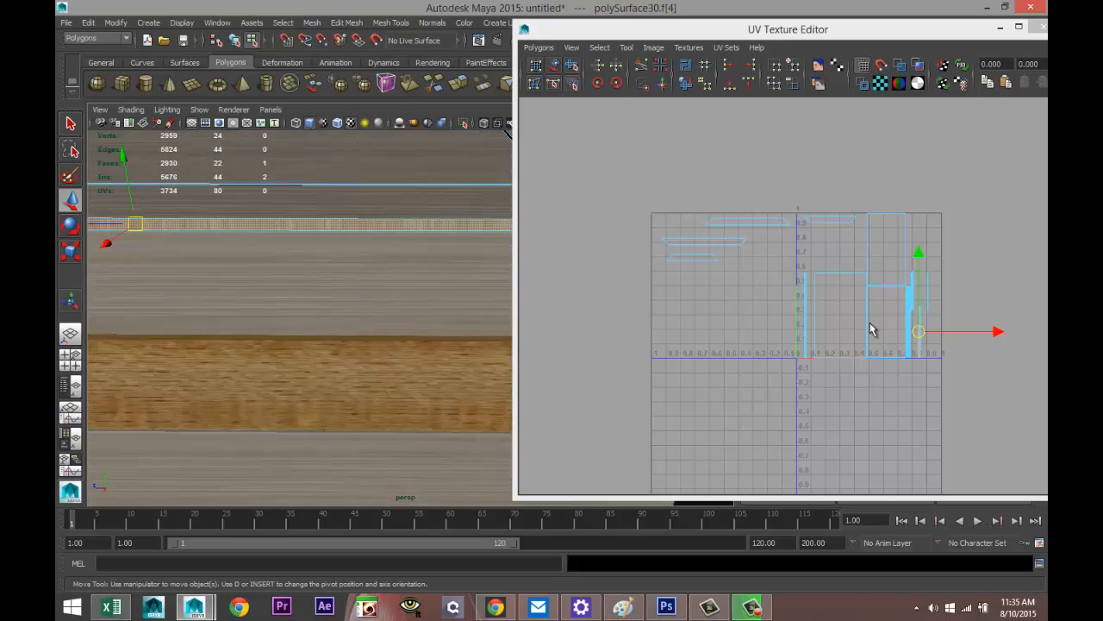
{"action": "left_click", "coordinate": [616, 84]}
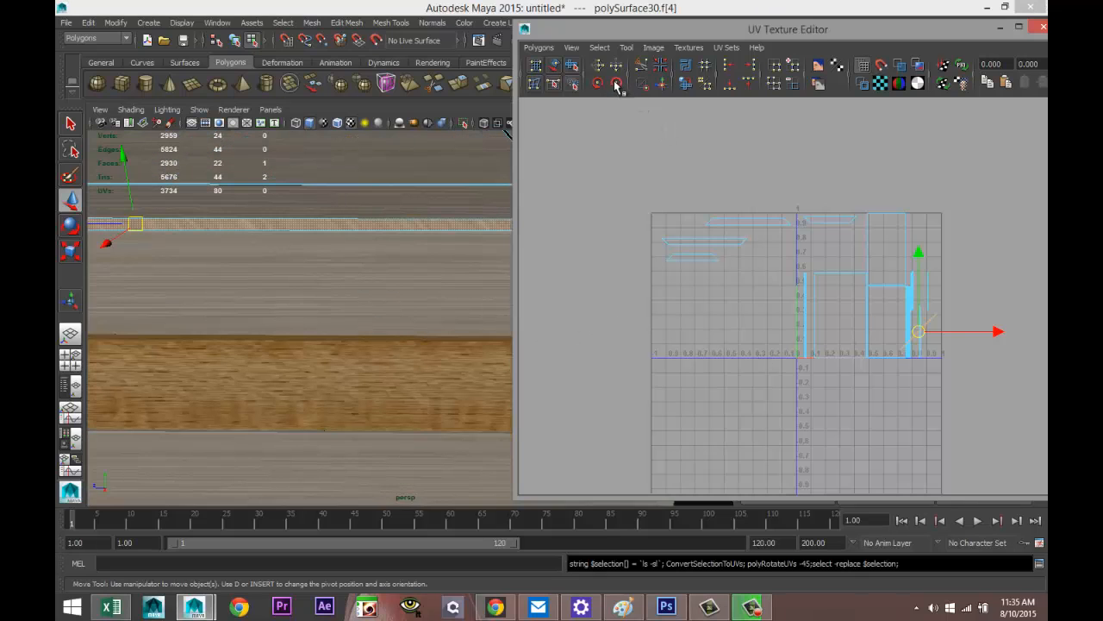
{"action": "scroll", "coordinate": [369, 274], "scroll_direction": "down", "scroll_amount": 5}
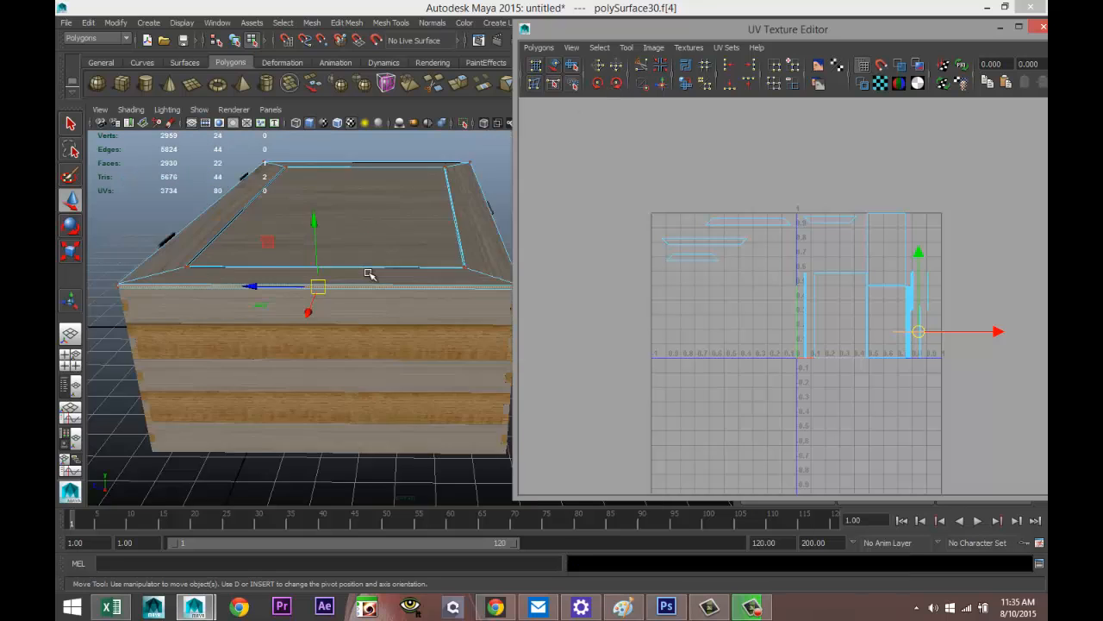
Step: Rotate the UVs of the lid's thin outer edge face on the latch side 90° clockwise
{"action": "left_click_drag", "start_coordinate": [429, 341], "coordinate": [310, 345], "text": "alt"}
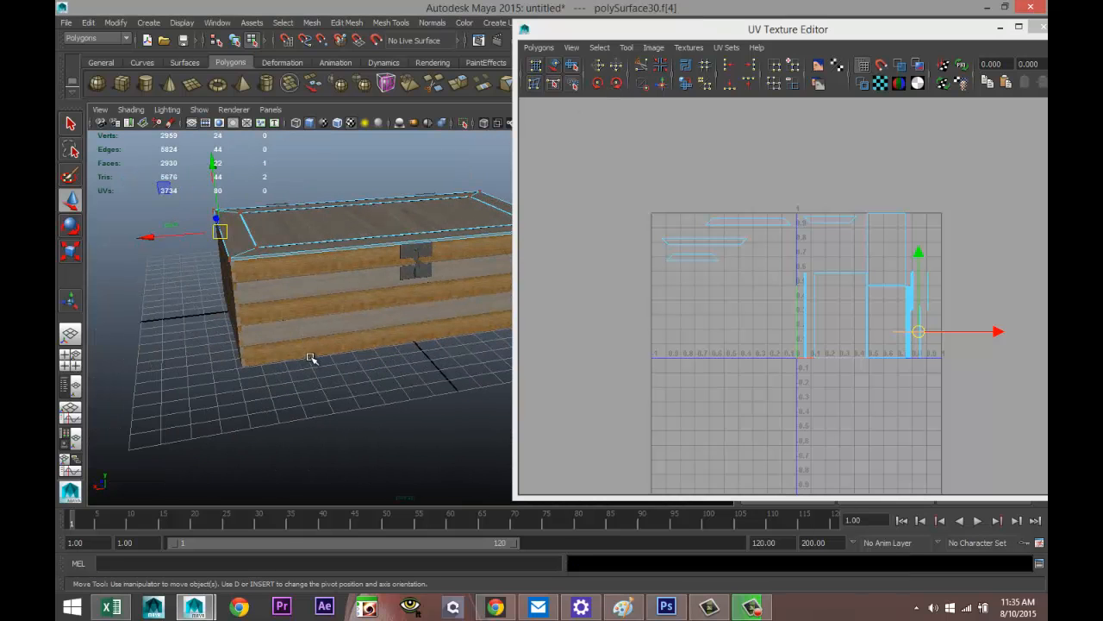
{"action": "scroll", "coordinate": [315, 343], "scroll_direction": "up", "scroll_amount": 5}
{"action": "scroll", "coordinate": [316, 343], "scroll_direction": "up", "scroll_amount": 2}
{"action": "middle_click_drag", "start_coordinate": [316, 296], "coordinate": [367, 384], "text": "alt"}
{"action": "scroll", "coordinate": [369, 364], "scroll_direction": "up", "scroll_amount": 2}
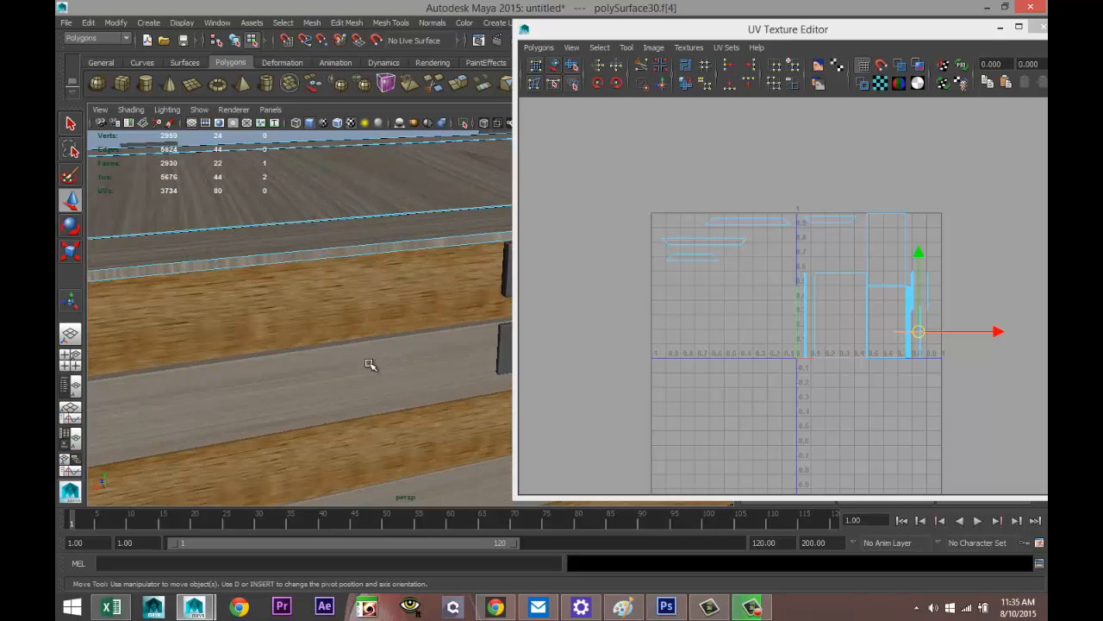
{"action": "right_click_drag", "start_coordinate": [316, 256], "coordinate": [316, 288]}
{"action": "left_click", "coordinate": [318, 256]}
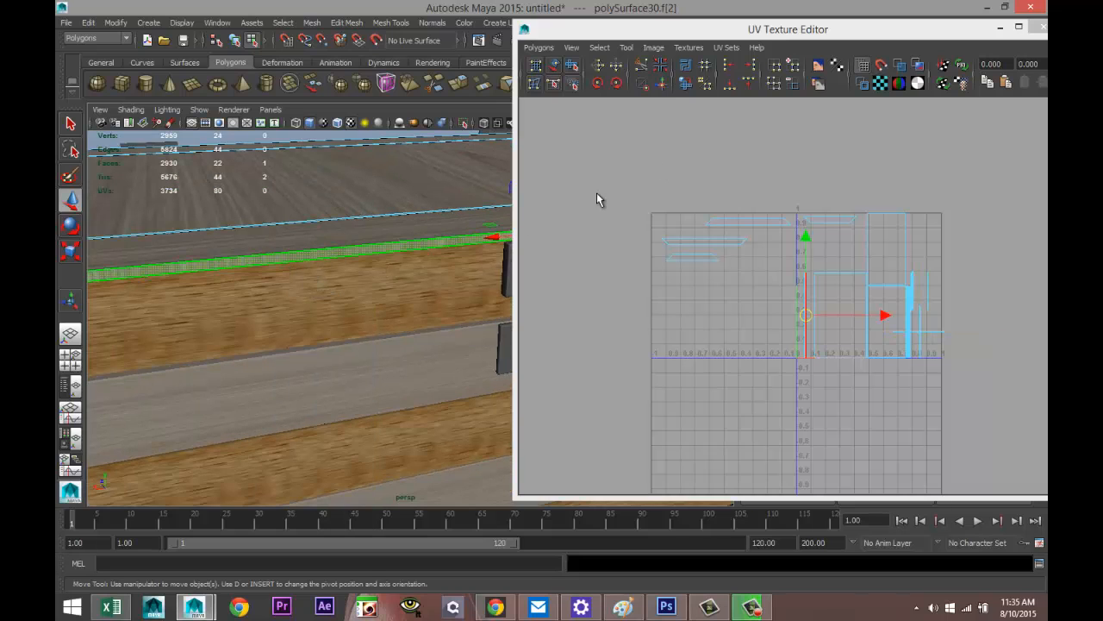
{"action": "left_click", "coordinate": [619, 85]}
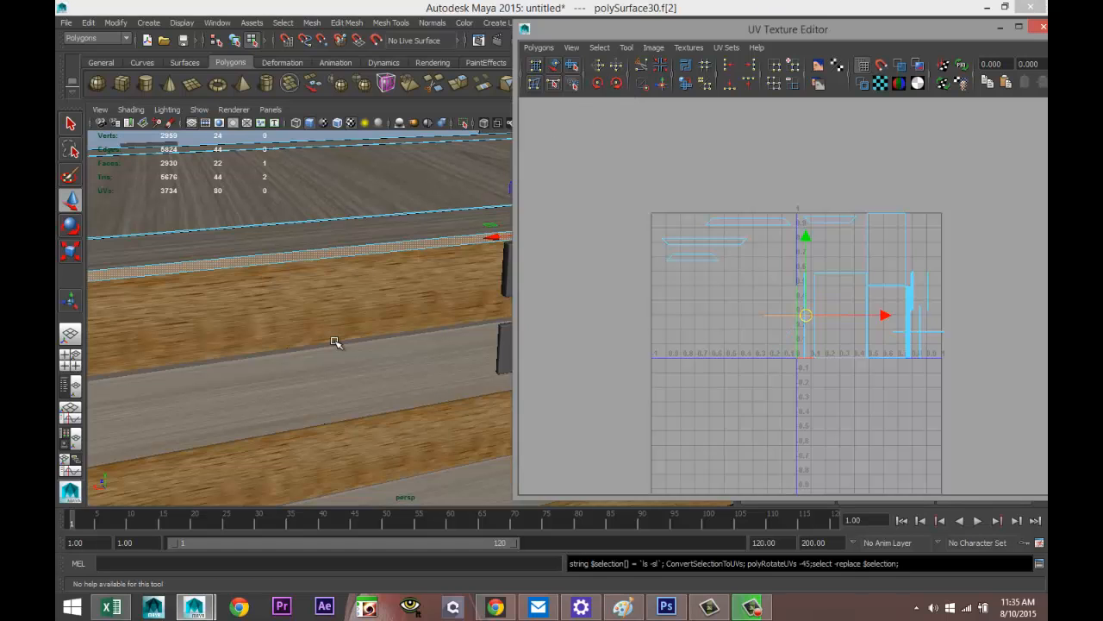
Step: Rotate the UVs of the lid's thin outer edge face on the remaining short side 90° clockwise
{"action": "scroll", "coordinate": [373, 360], "scroll_direction": "down", "scroll_amount": 4}
{"action": "left_click_drag", "start_coordinate": [375, 360], "coordinate": [241, 368], "text": "alt"}
{"action": "right_click_drag", "start_coordinate": [332, 300], "coordinate": [330, 326]}
{"action": "left_click", "coordinate": [340, 297]}
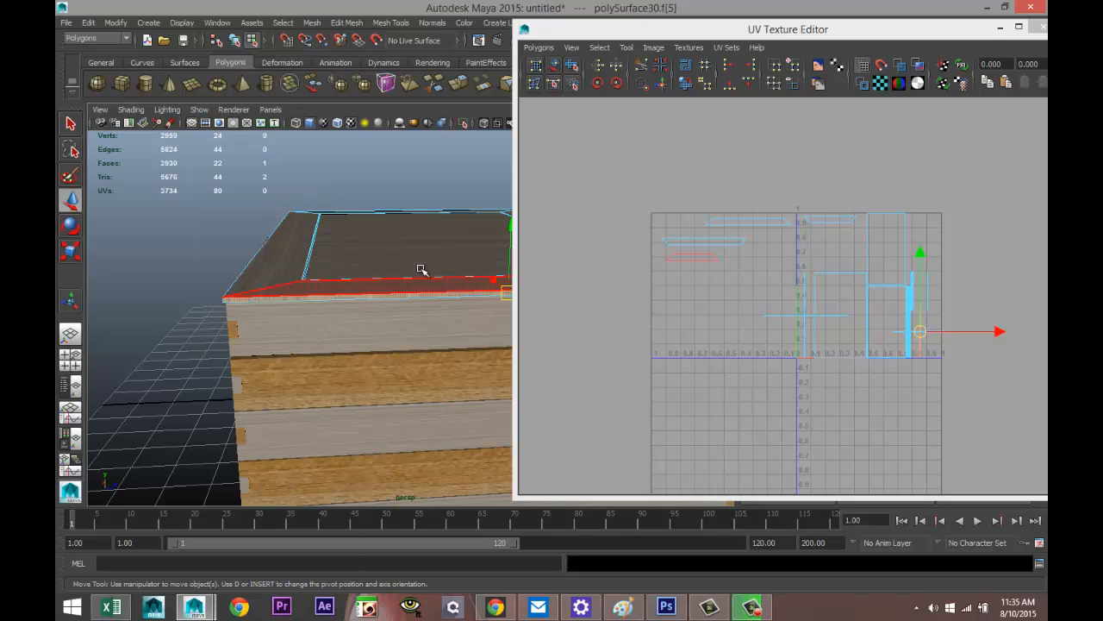
{"action": "left_click", "coordinate": [616, 83]}
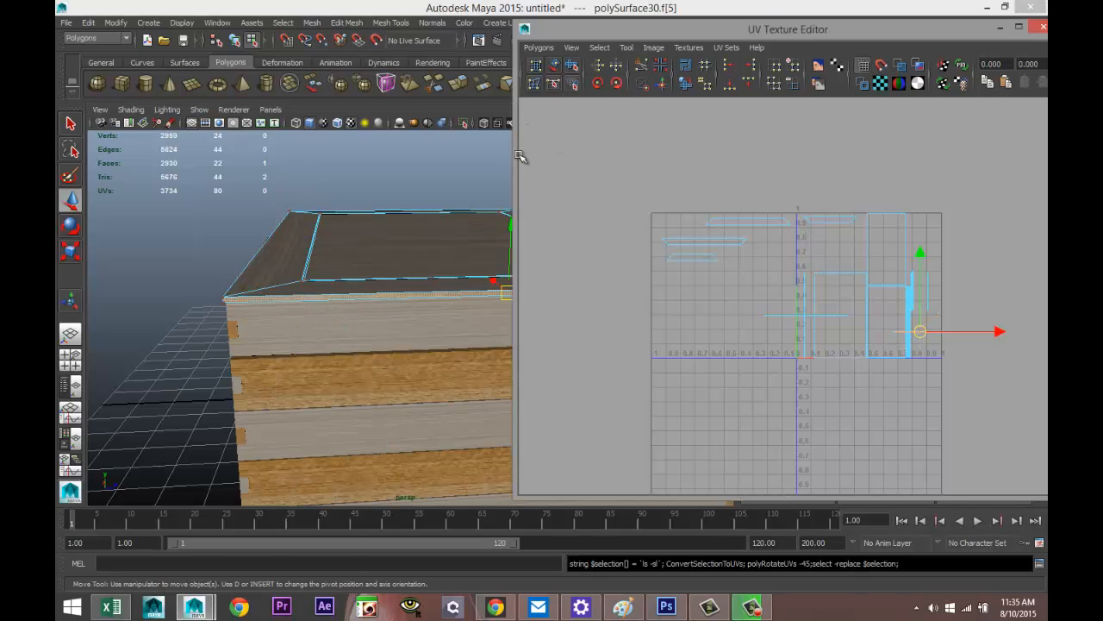
Step: Rotate the UVs of the lid's thin outer edge face on the hinge side 90° clockwise
{"action": "left_click_drag", "start_coordinate": [414, 285], "coordinate": [318, 370], "text": "alt"}
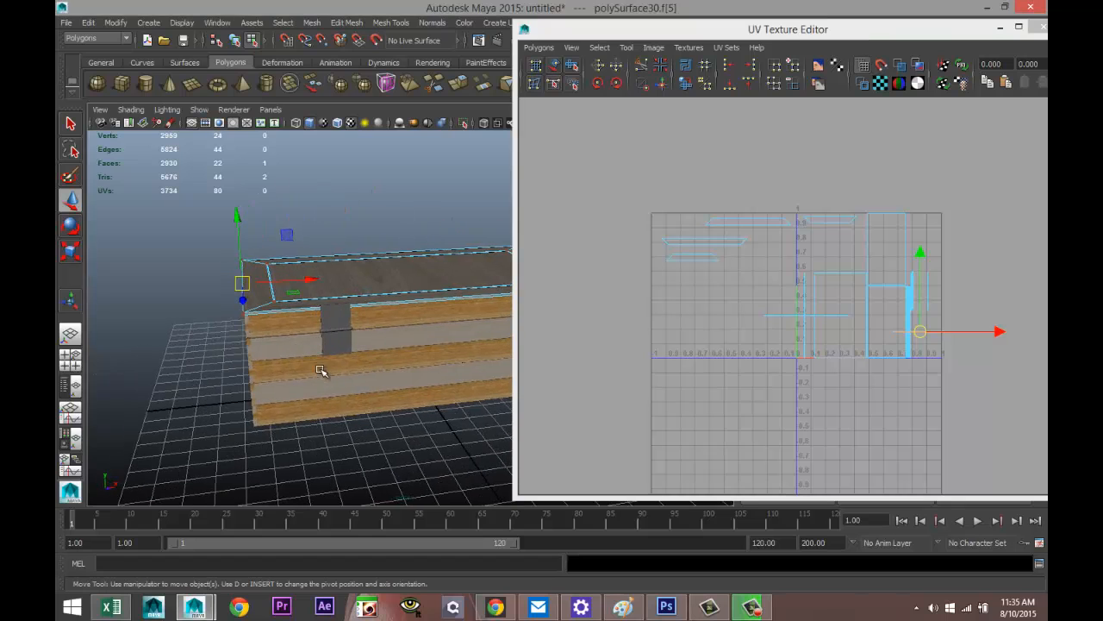
{"action": "key", "text": "f"}
{"action": "mouse_move", "coordinate": [333, 275]}
{"action": "right_mouse_down"}
{"action": "mouse_move", "coordinate": [338, 261]}
{"action": "mouse_move", "coordinate": [335, 300]}
{"action": "mouse_move", "coordinate": [339, 278]}
{"action": "right_mouse_up"}
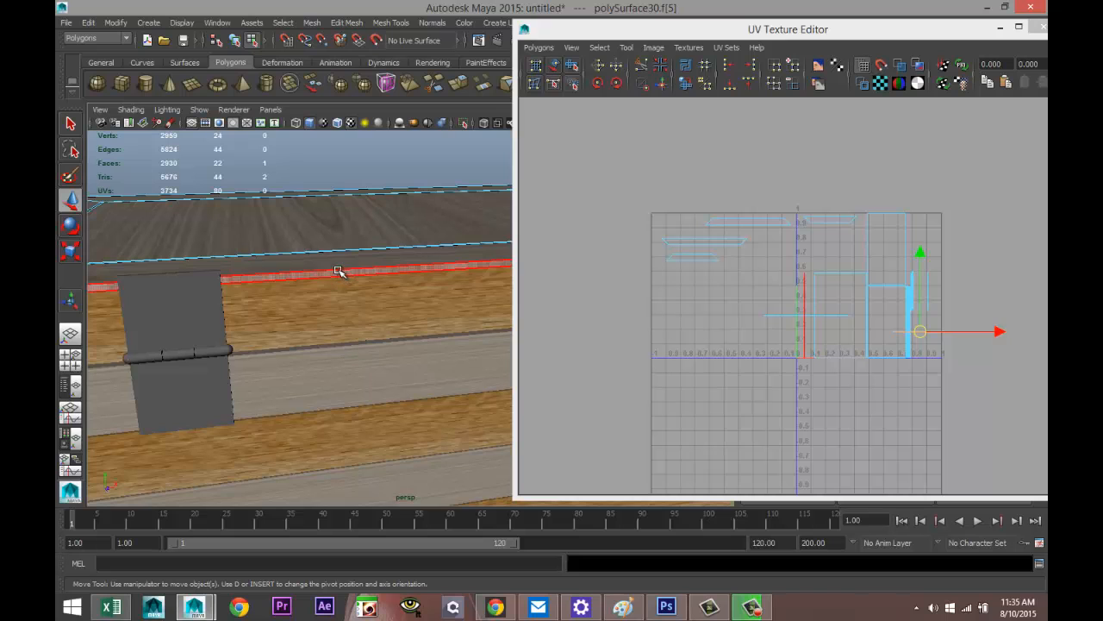
{"action": "left_click", "coordinate": [340, 271]}
{"action": "left_click", "coordinate": [618, 84]}
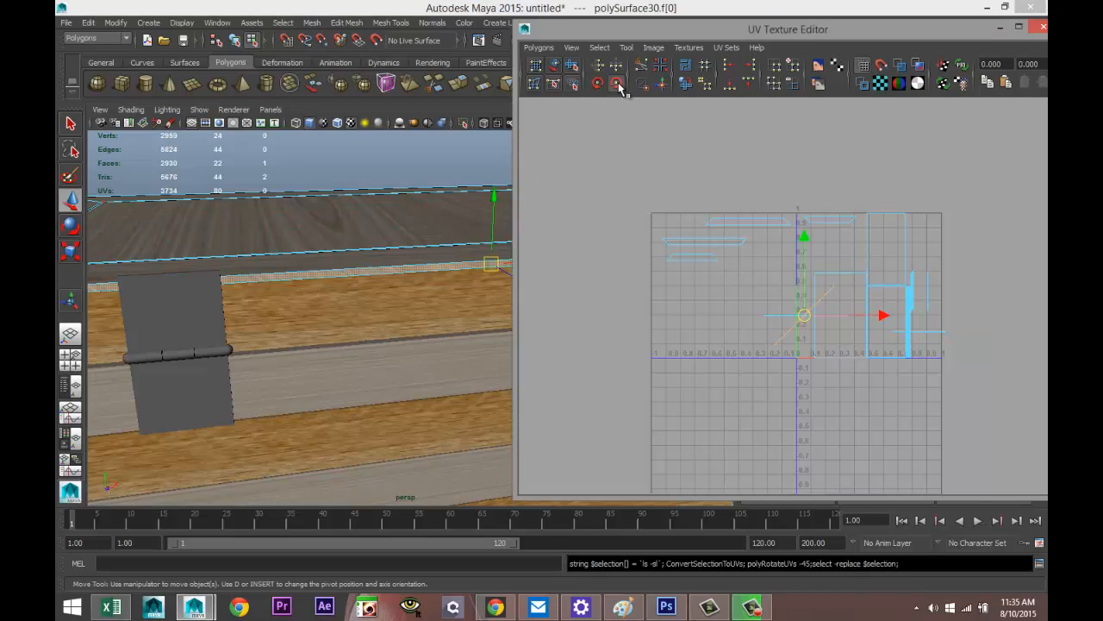
{"action": "left_click", "coordinate": [619, 86]}
Step: Check the lid's grain direction from above and maximize the UV Texture Editor window
{"action": "scroll", "coordinate": [335, 265], "scroll_direction": "down", "scroll_amount": 6}
{"action": "left_click_drag", "start_coordinate": [331, 285], "coordinate": [336, 329], "text": "alt"}
{"action": "scroll", "coordinate": [336, 329], "scroll_direction": "up", "scroll_amount": 5}
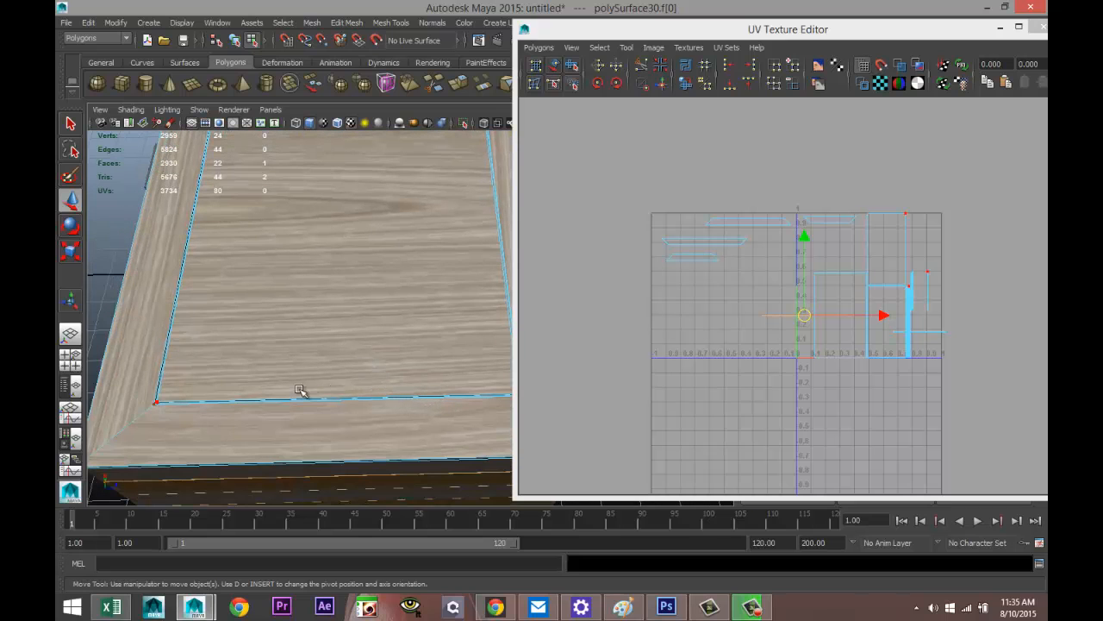
{"action": "scroll", "coordinate": [288, 391], "scroll_direction": "down", "scroll_amount": 5}
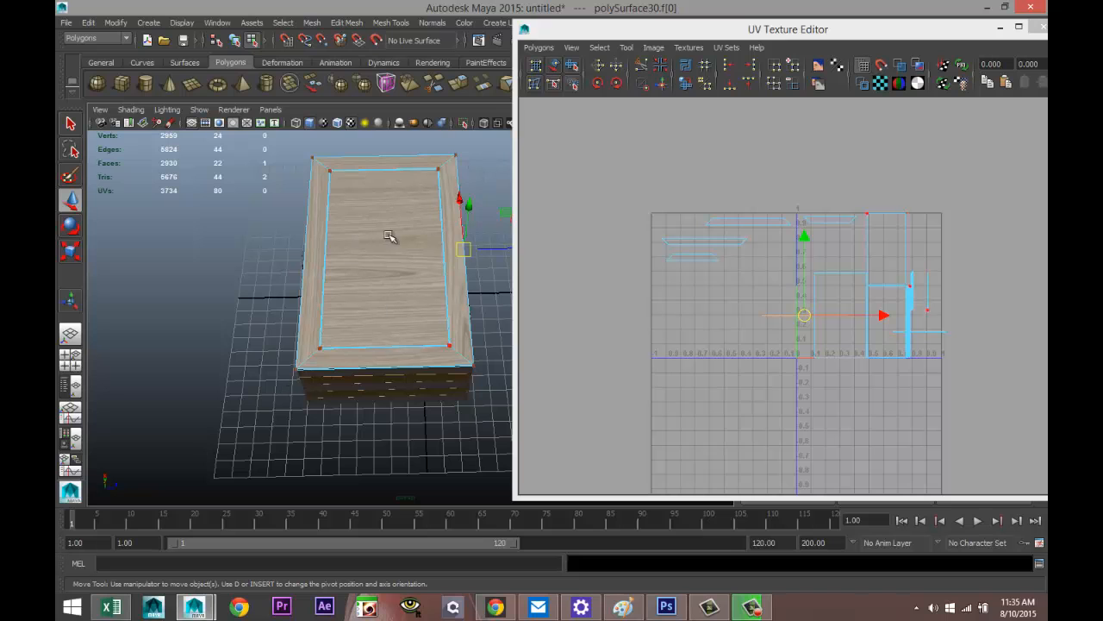
{"action": "left_click_drag", "start_coordinate": [380, 362], "coordinate": [298, 356], "text": "alt"}
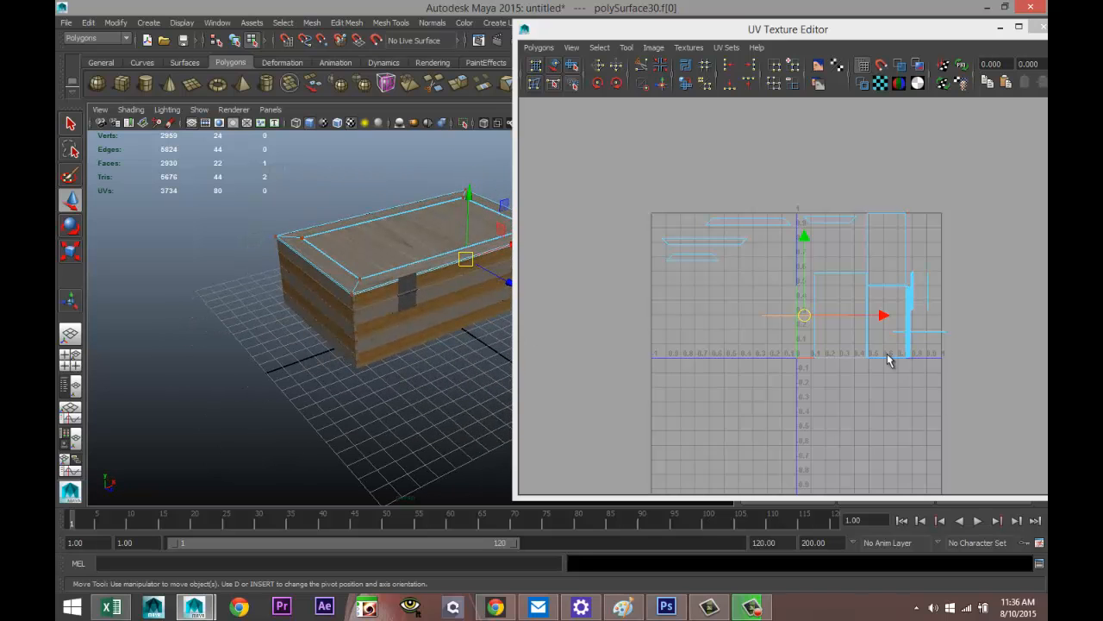
{"action": "scroll", "coordinate": [887, 354], "scroll_direction": "up", "scroll_amount": 2}
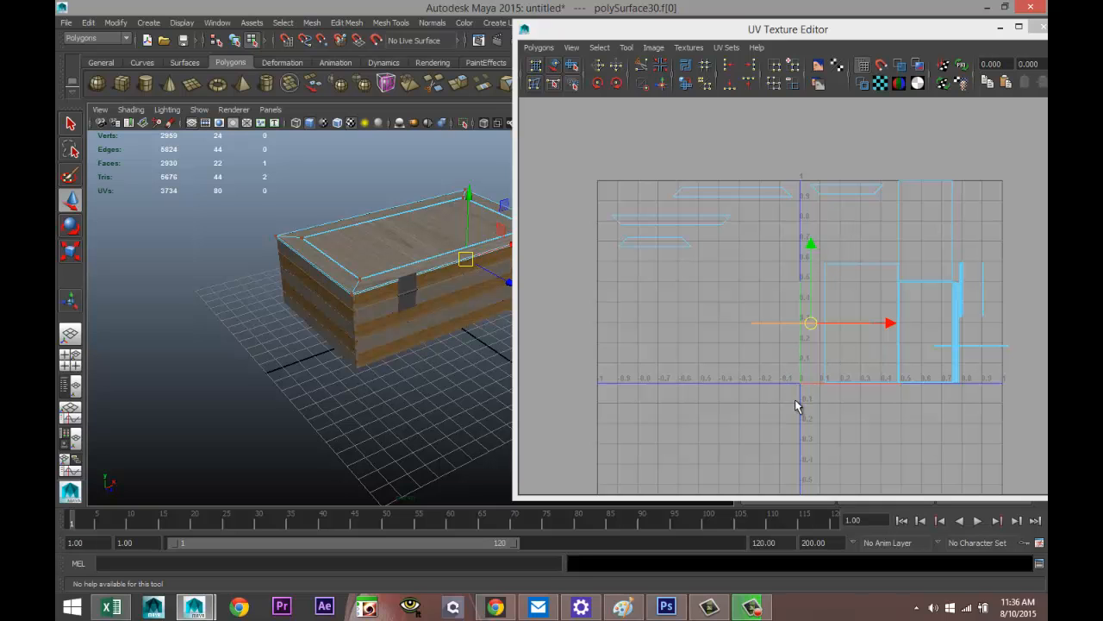
{"action": "left_click_drag", "start_coordinate": [977, 28], "coordinate": [714, 6]}
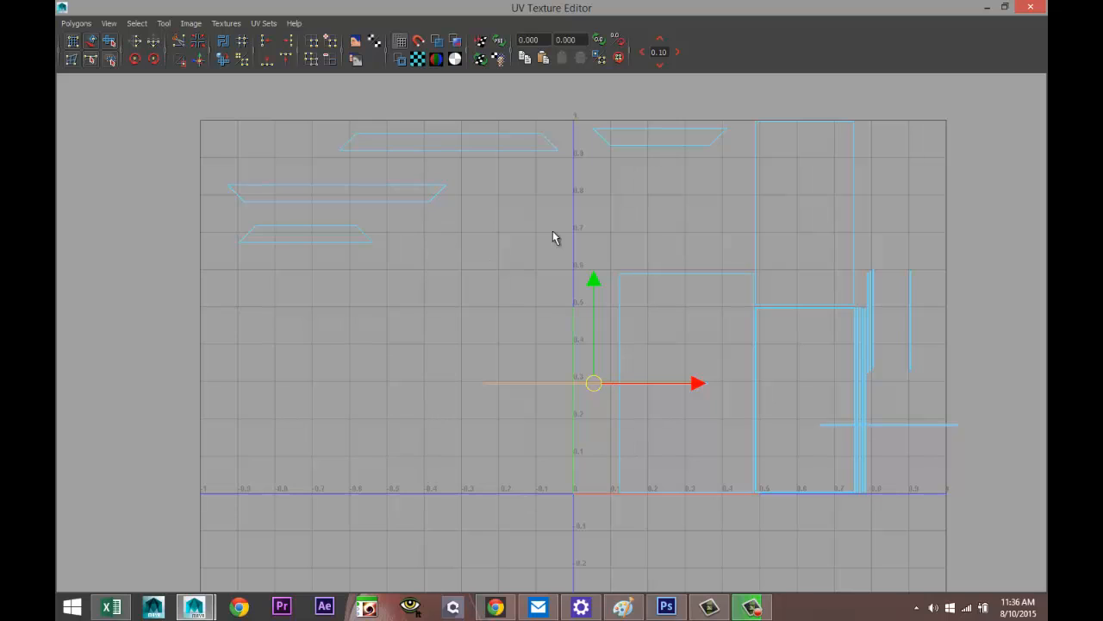
Step: Stack the mitred border shells outside the 0–1 space, with the two long strips together above the two short ones
{"action": "right_click_drag", "start_coordinate": [486, 158], "coordinate": [448, 148]}
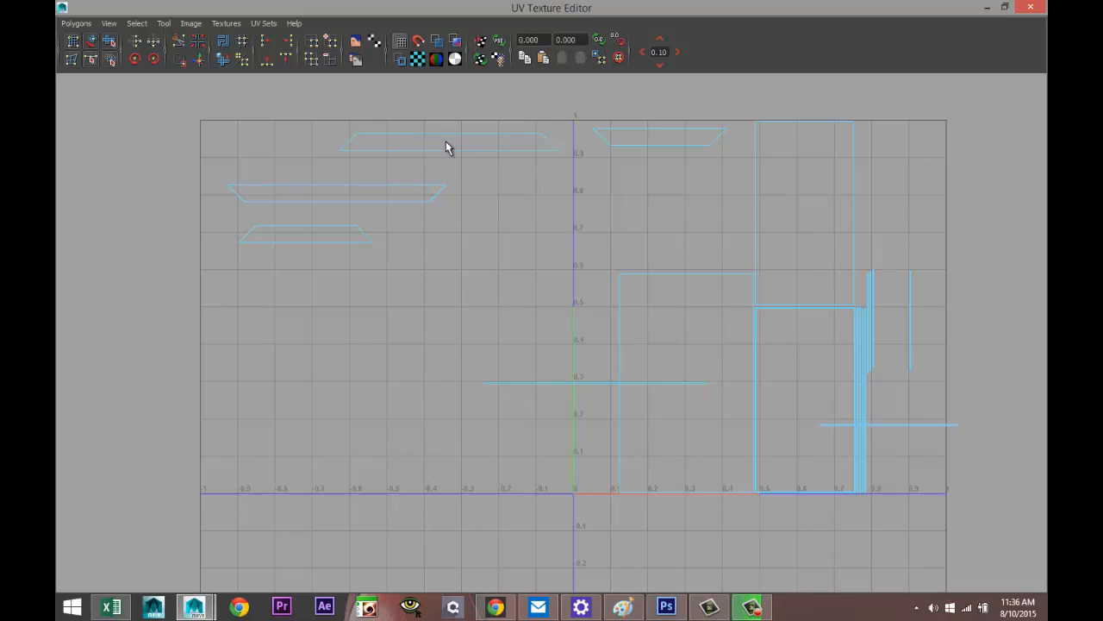
{"action": "left_click", "coordinate": [453, 149]}
{"action": "left_click_drag", "start_coordinate": [452, 148], "coordinate": [337, 169]}
{"action": "left_click", "coordinate": [663, 150]}
{"action": "left_click_drag", "start_coordinate": [661, 141], "coordinate": [300, 269]}
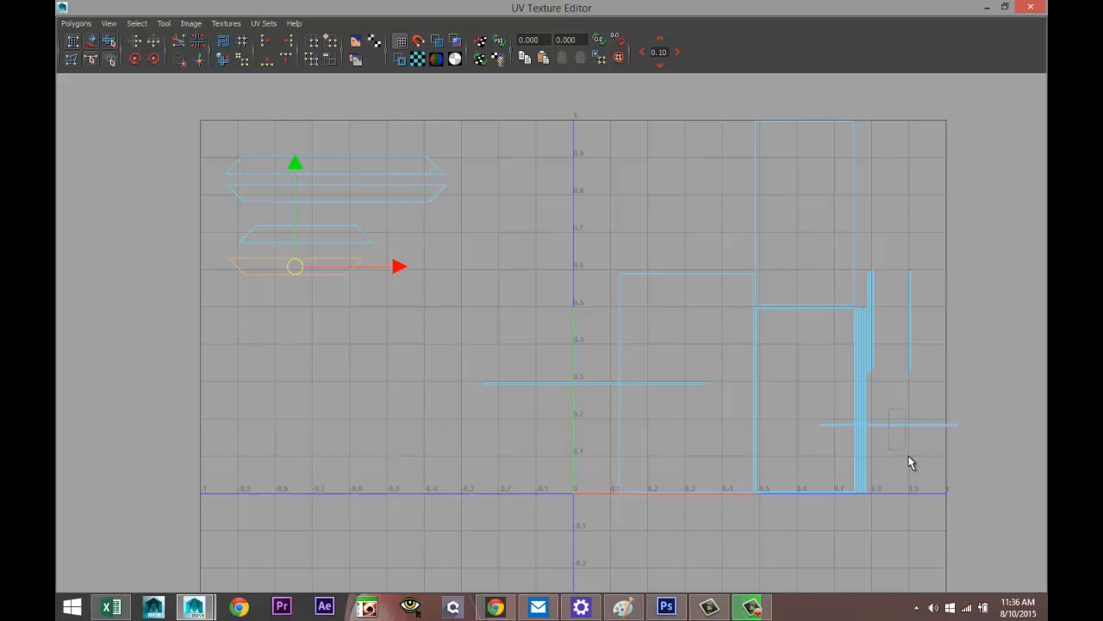
Step: Move the short horizontal edge strips to the top of the 0–1 space and gather the thin vertical strips near its U=0 side
{"action": "left_click", "coordinate": [893, 426]}
{"action": "left_click_drag", "start_coordinate": [892, 426], "coordinate": [655, 129]}
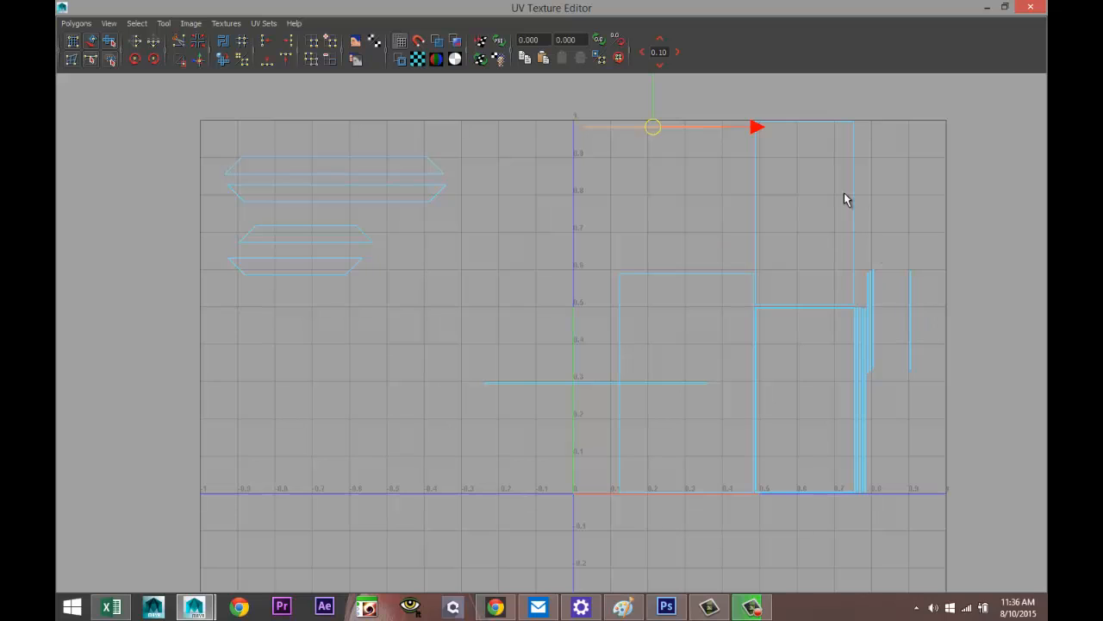
{"action": "left_click", "coordinate": [910, 315]}
{"action": "left_click_drag", "start_coordinate": [914, 321], "coordinate": [590, 184]}
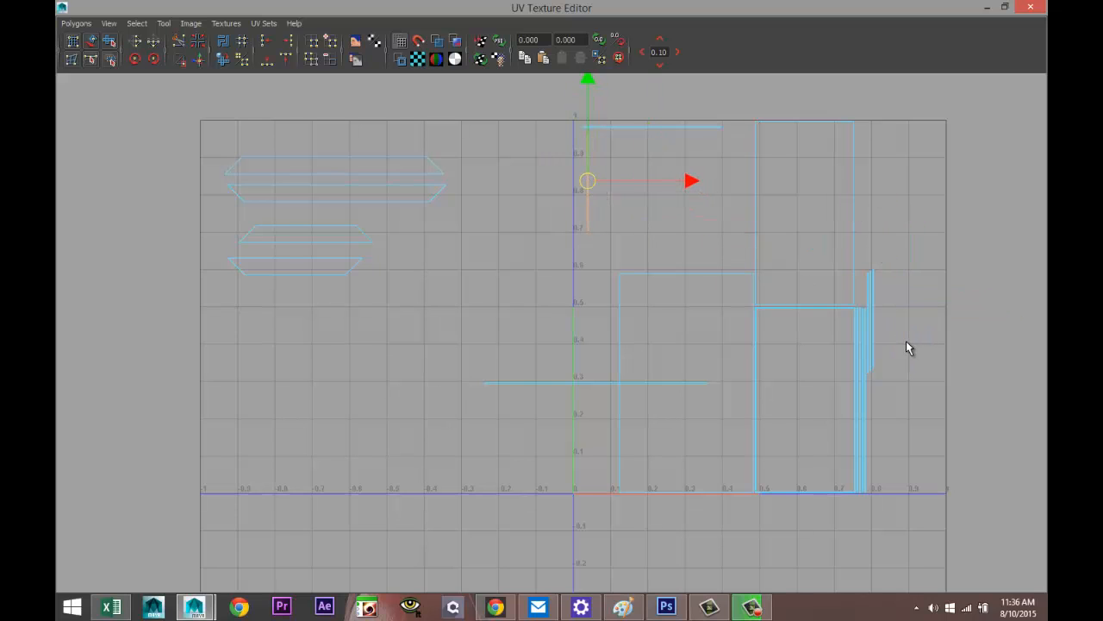
{"action": "left_click_drag", "start_coordinate": [856, 320], "coordinate": [899, 343]}
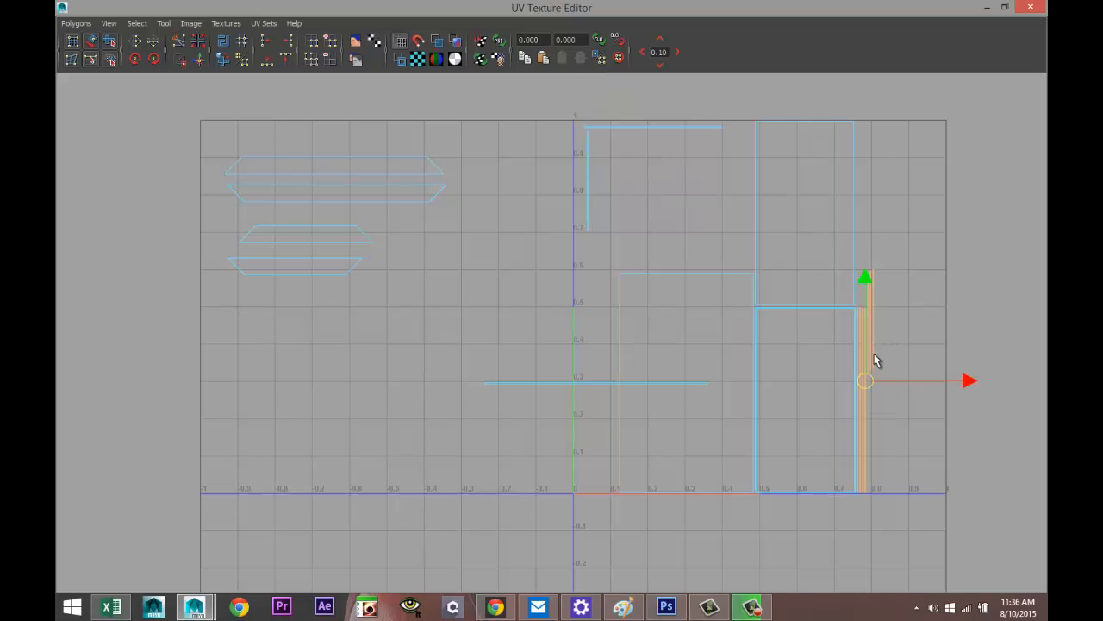
{"action": "left_click_drag", "start_coordinate": [867, 382], "coordinate": [604, 244]}
Step: Move the two large stacked rectangular shells horizontally against the U=1 side of the 0–1 space
{"action": "left_click_drag", "start_coordinate": [843, 233], "coordinate": [873, 255]}
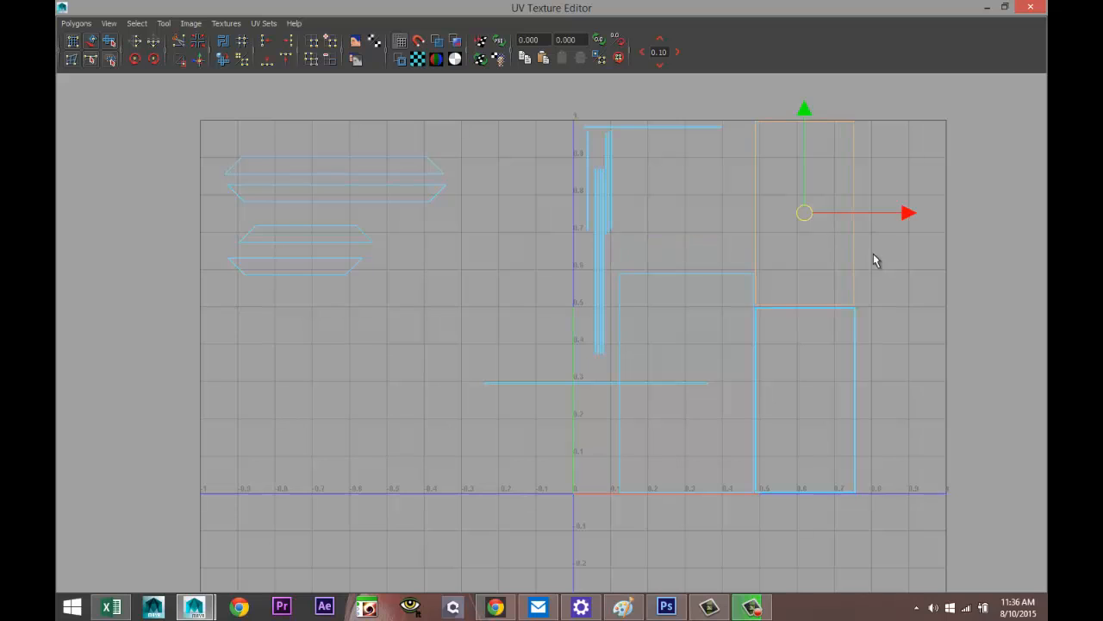
{"action": "left_click_drag", "start_coordinate": [809, 212], "coordinate": [893, 212]}
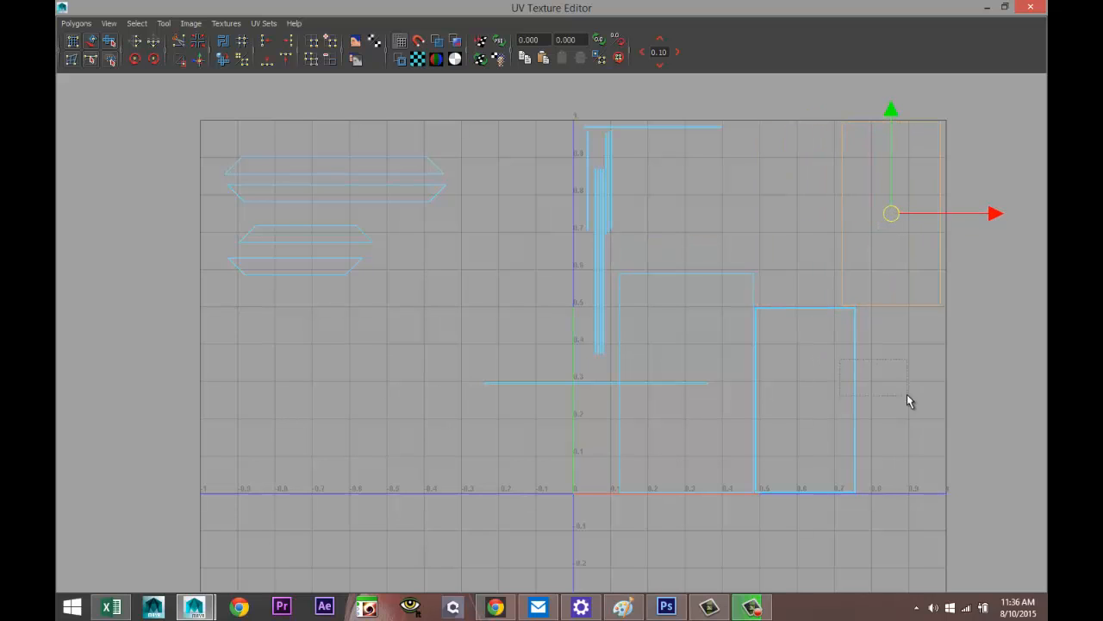
{"action": "left_click_drag", "start_coordinate": [907, 398], "coordinate": [907, 398]}
{"action": "left_click_drag", "start_coordinate": [809, 409], "coordinate": [895, 405]}
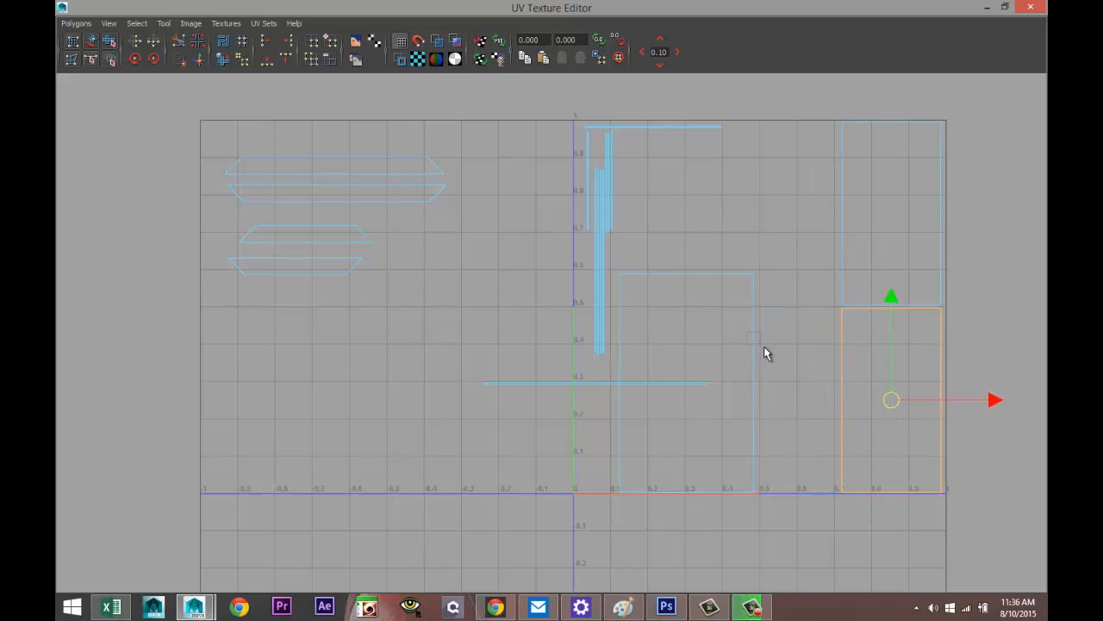
Step: Move the remaining large rectangle beside the stacked pair, and rotate the long horizontal strip 90° to stand beside the thin vertical strips
{"action": "left_click_drag", "start_coordinate": [765, 353], "coordinate": [770, 385]}
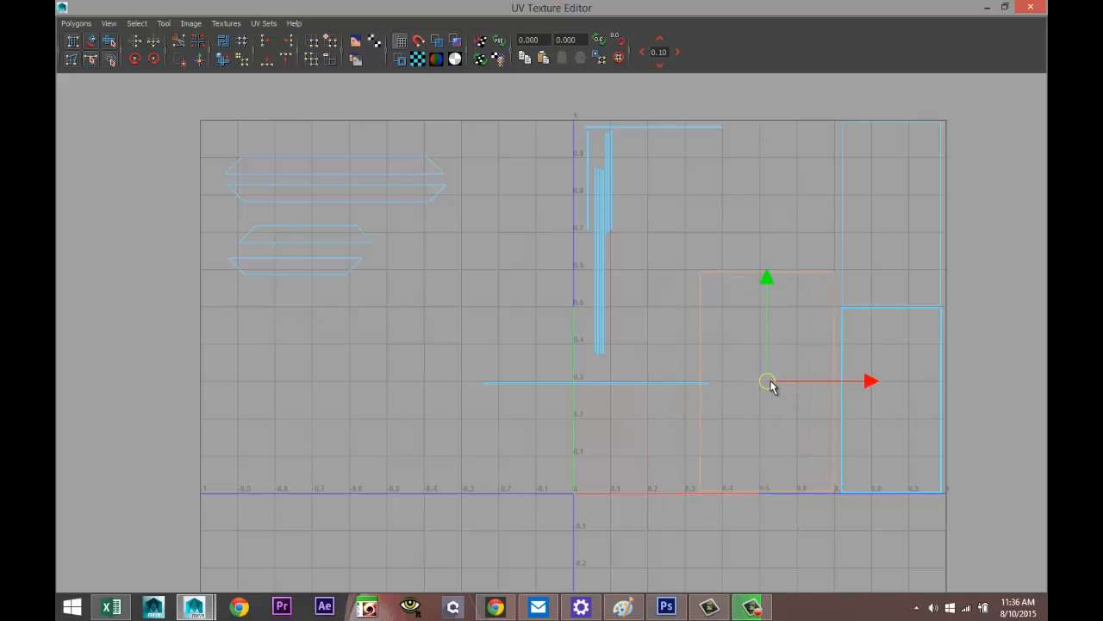
{"action": "left_click", "coordinate": [633, 381]}
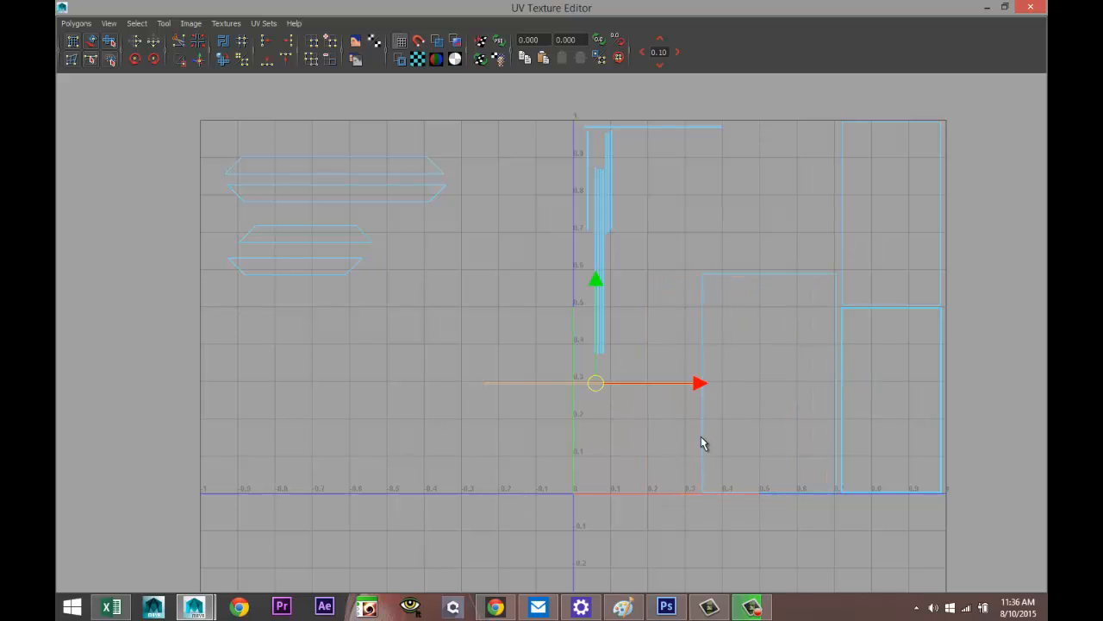
{"action": "left_click_drag", "start_coordinate": [598, 386], "coordinate": [680, 434]}
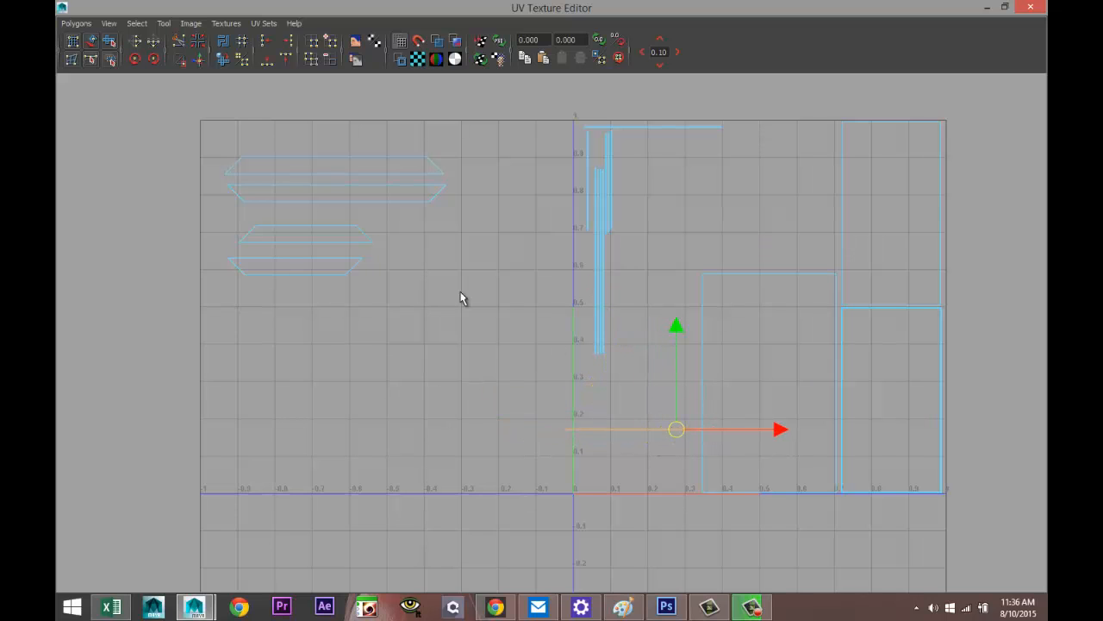
{"action": "left_click", "coordinate": [155, 59]}
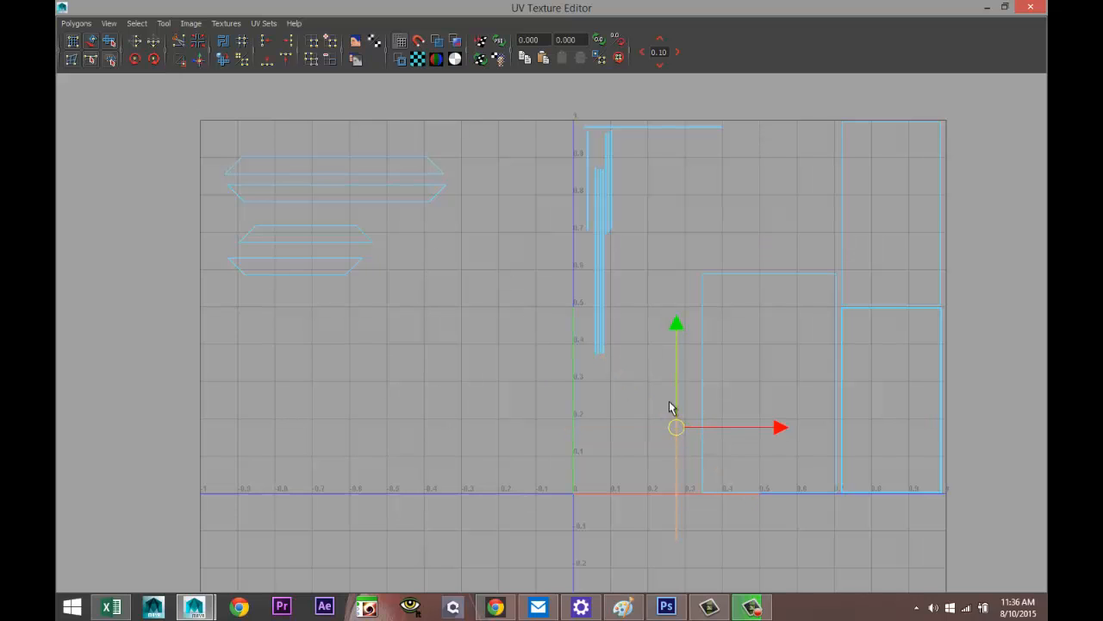
{"action": "left_click_drag", "start_coordinate": [677, 431], "coordinate": [620, 239]}
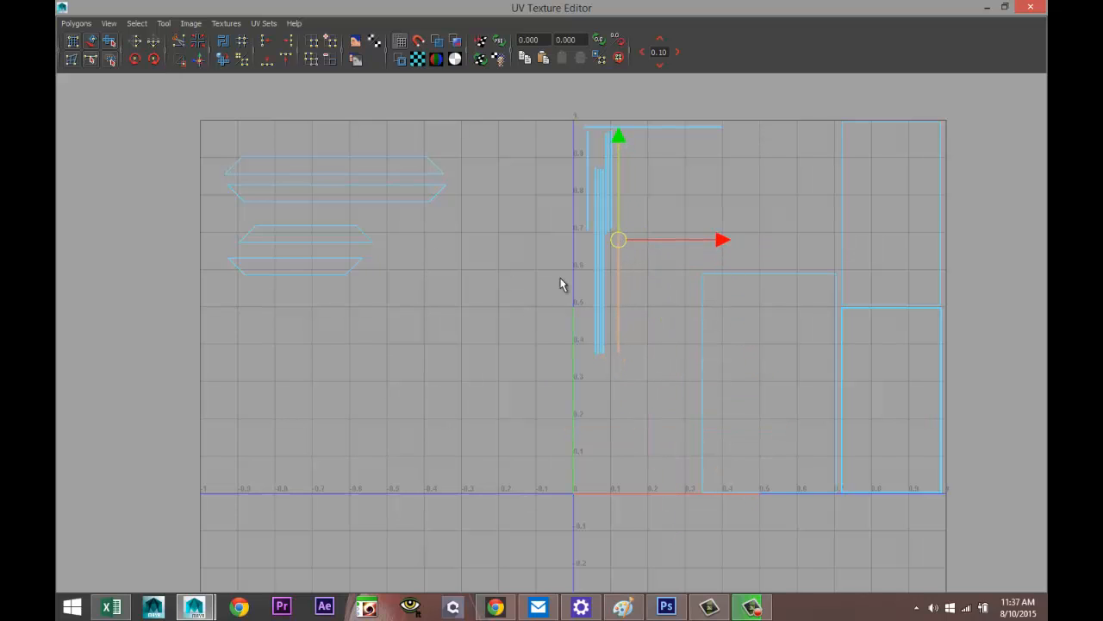
Step: Move the four mitred border shells together into the upper 0–1 space between the vertical strips and the large rectangles, and minimize the UV editor
{"action": "left_click", "coordinate": [419, 202]}
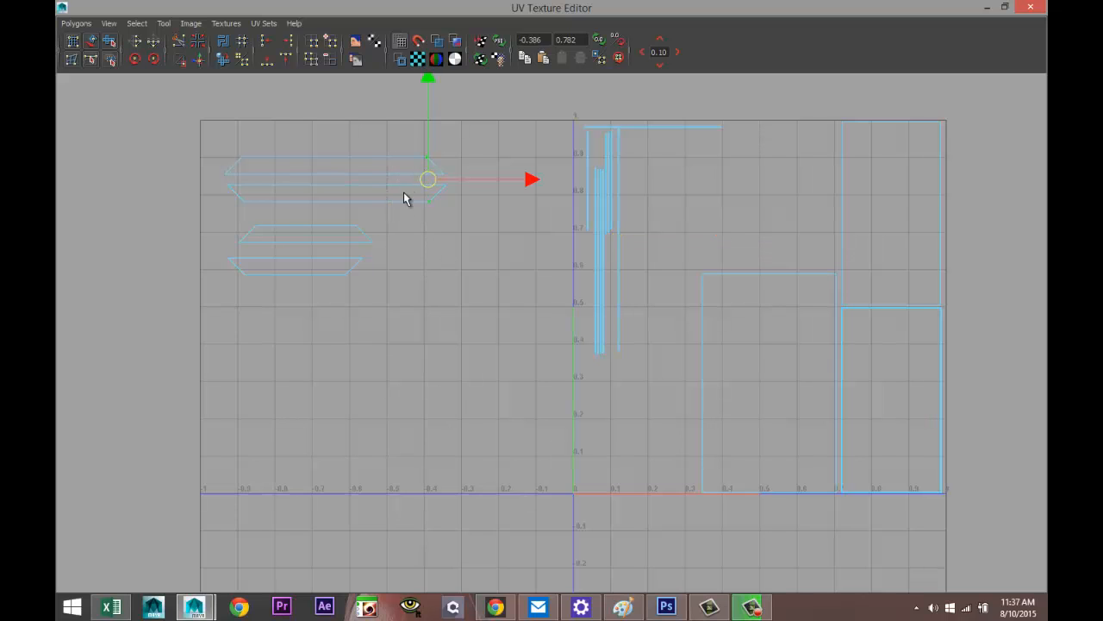
{"action": "right_click_drag", "start_coordinate": [403, 197], "coordinate": [350, 168]}
{"action": "left_click_drag", "start_coordinate": [369, 317], "coordinate": [369, 315]}
{"action": "left_click_drag", "start_coordinate": [337, 219], "coordinate": [734, 197]}
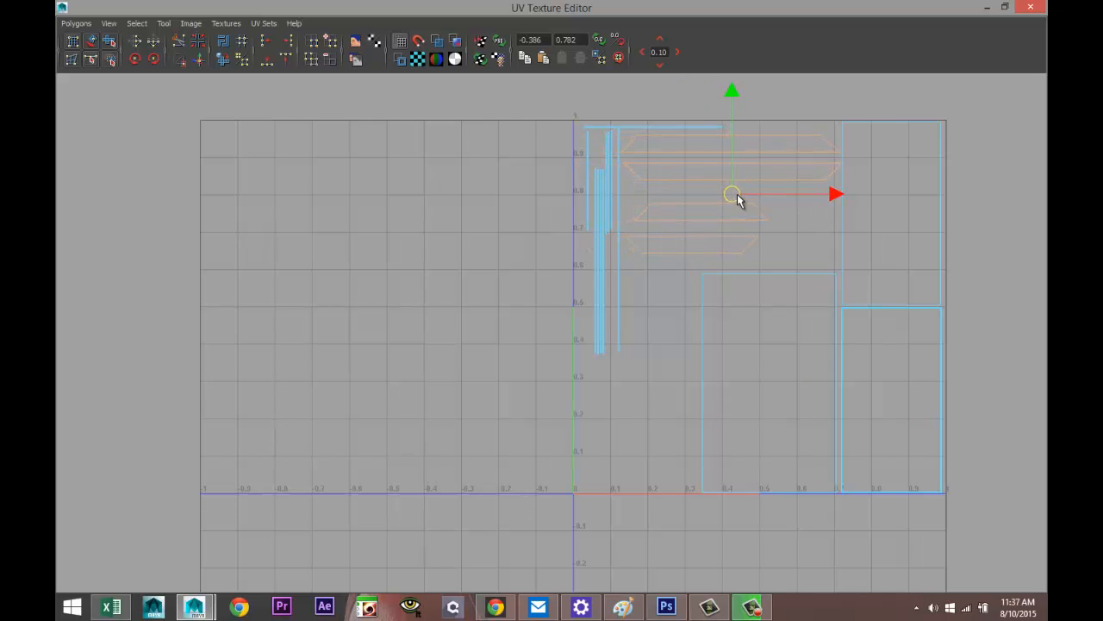
{"action": "left_click", "coordinate": [987, 7]}
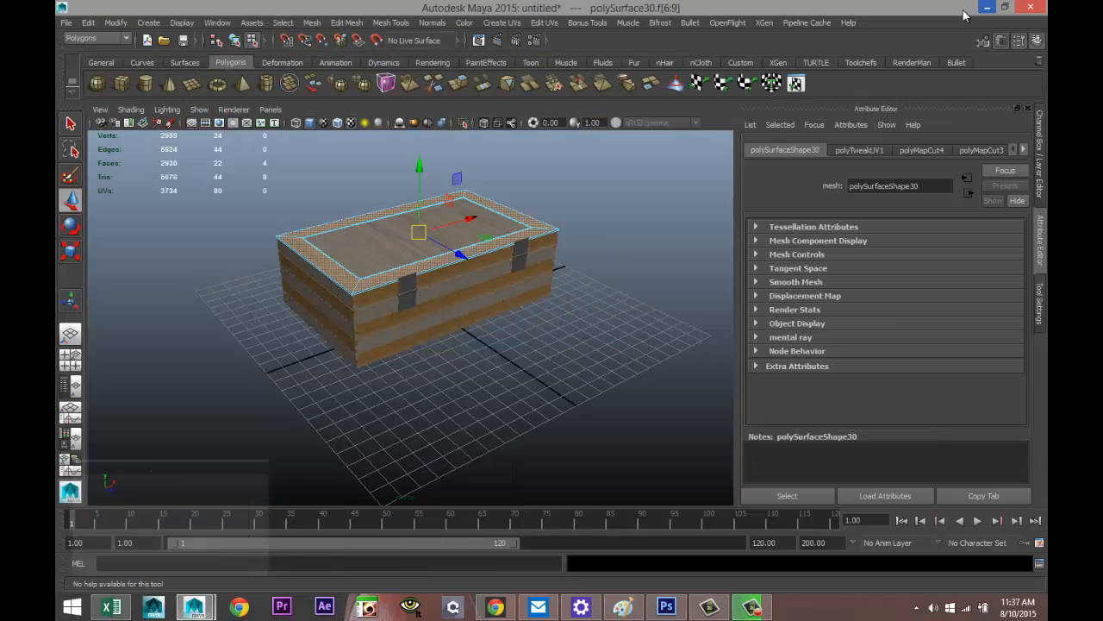
Step: Assign the brown wood material to the lid's centre panel face
{"action": "left_click", "coordinate": [480, 403]}
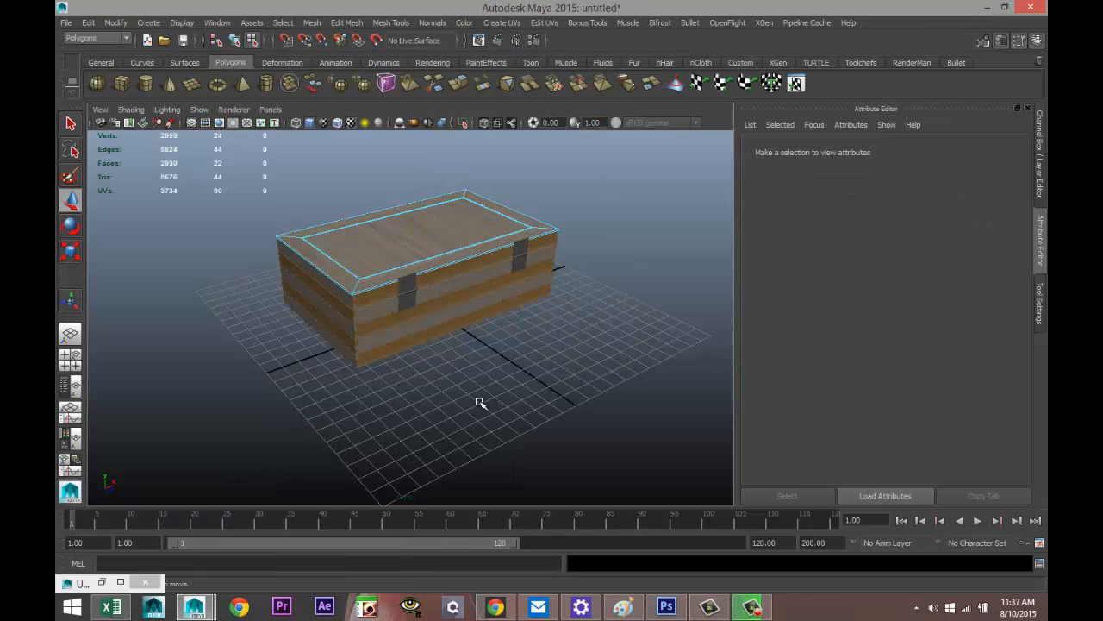
{"action": "scroll", "coordinate": [480, 402], "scroll_direction": "up", "scroll_amount": 3}
{"action": "left_click_drag", "start_coordinate": [512, 344], "coordinate": [421, 272], "text": "alt"}
{"action": "left_click", "coordinate": [435, 281]}
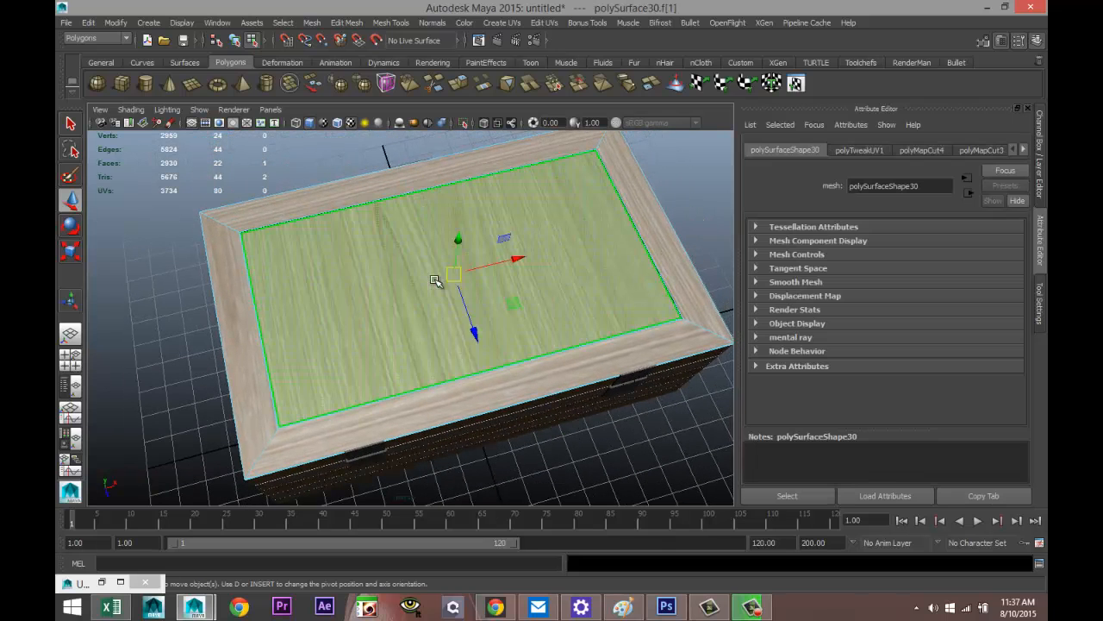
{"action": "right_click_drag", "start_coordinate": [340, 256], "coordinate": [428, 571]}
{"action": "left_click_drag", "start_coordinate": [550, 444], "coordinate": [546, 381], "text": "alt"}
{"action": "left_click_drag", "start_coordinate": [396, 388], "coordinate": [497, 418], "text": "alt"}
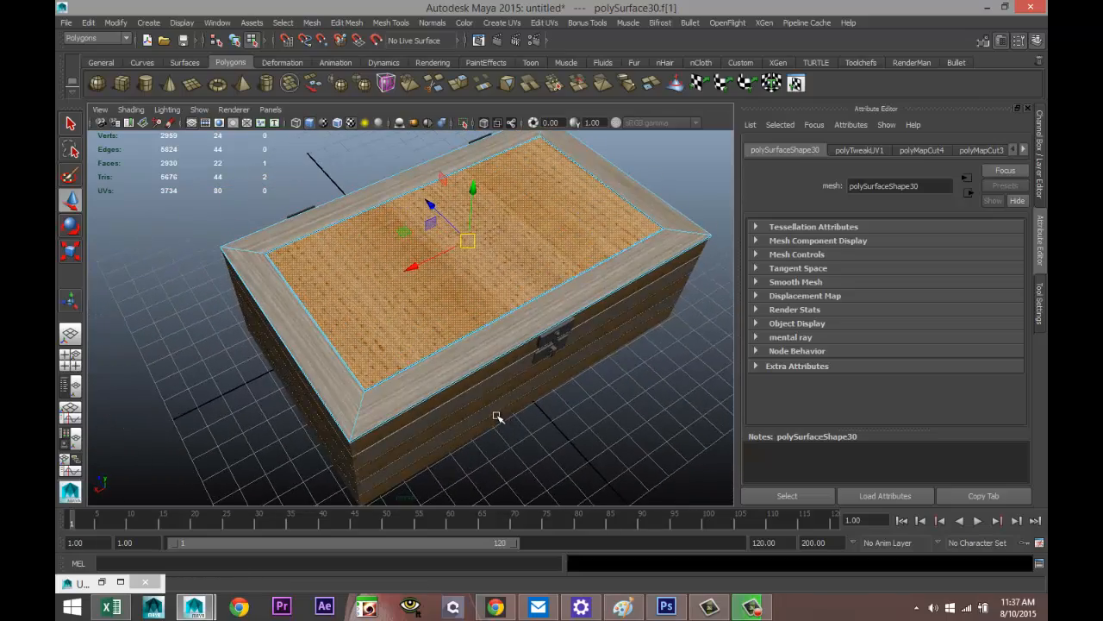
Step: Rotate the lid centre panel's UVs 90° clockwise in the UV Texture Editor to compare the grain, and rotate them back
{"action": "left_click", "coordinate": [534, 207]}
{"action": "left_click", "coordinate": [545, 23]}
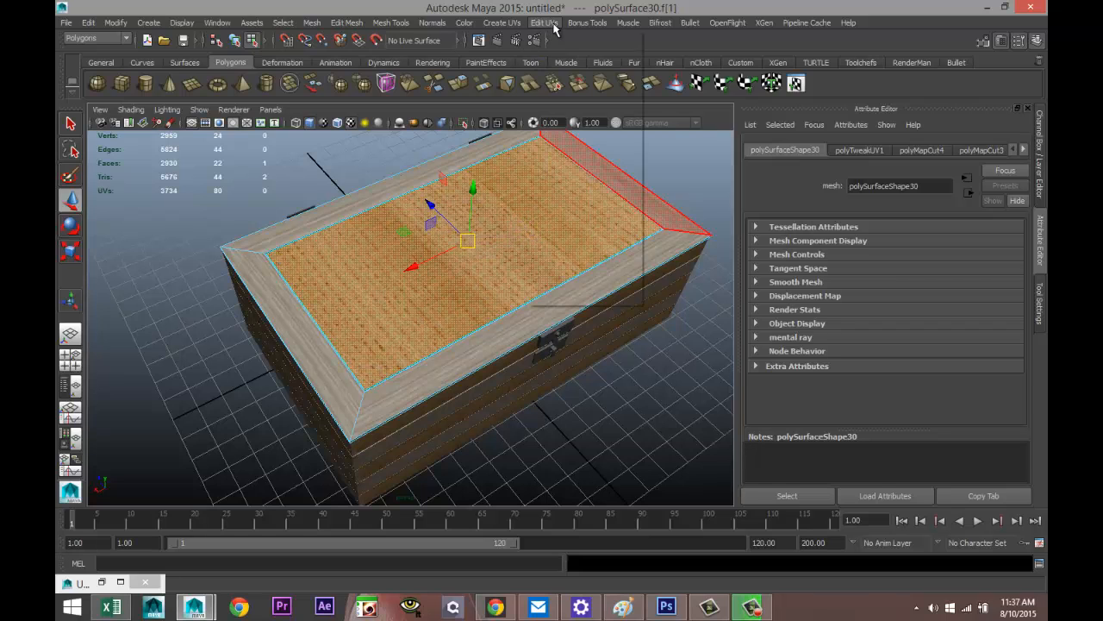
{"action": "left_click", "coordinate": [598, 298]}
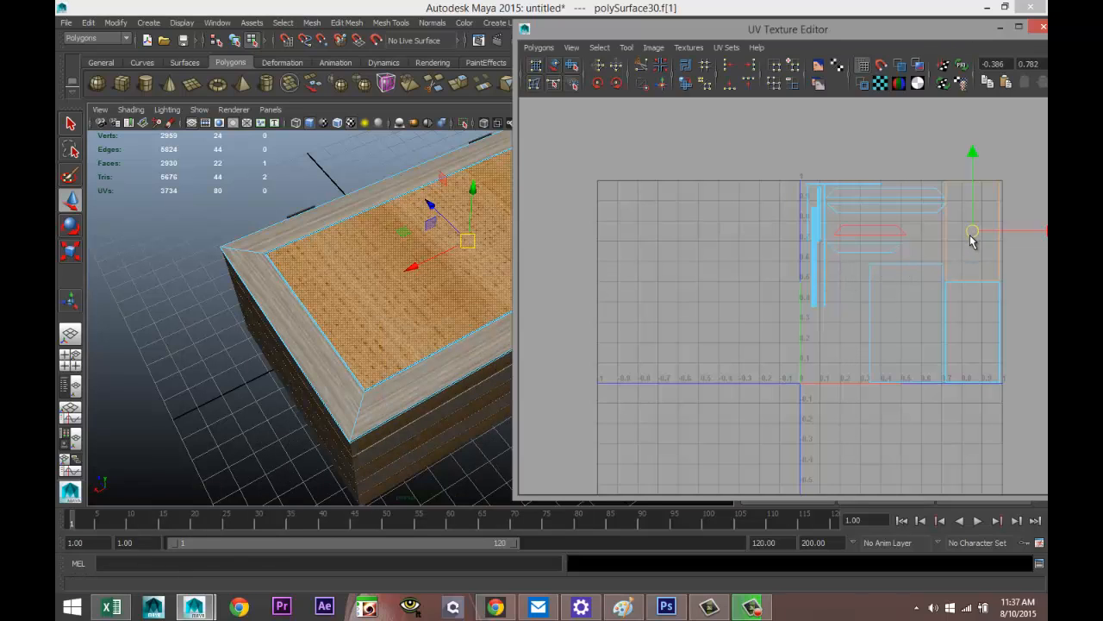
{"action": "left_click", "coordinate": [617, 84]}
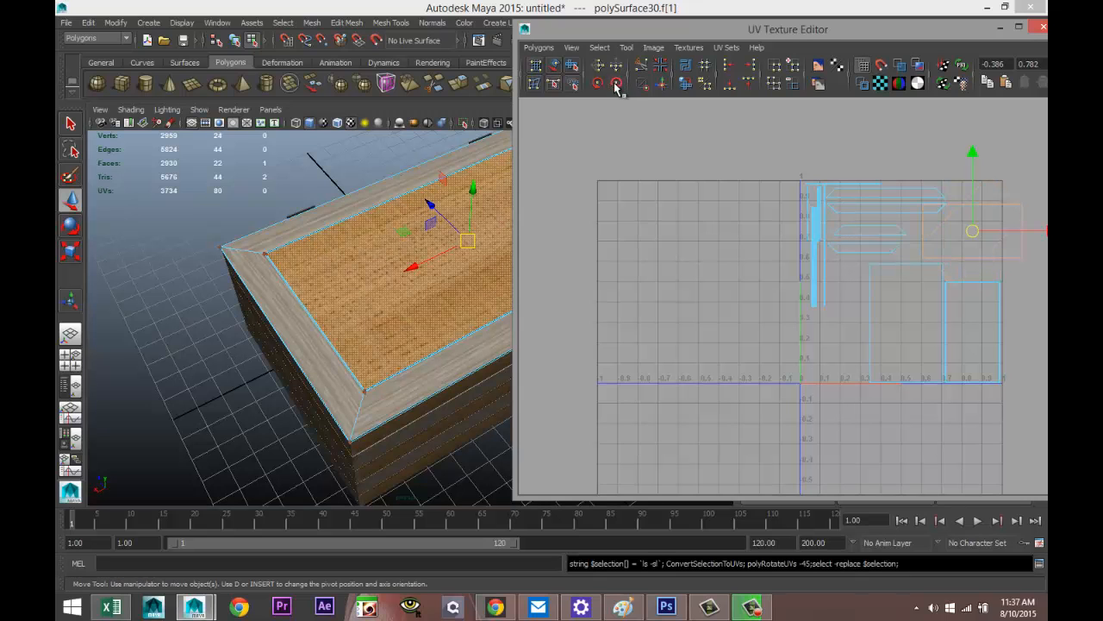
{"action": "middle_click_drag", "start_coordinate": [180, 336], "coordinate": [56, 373], "text": "alt"}
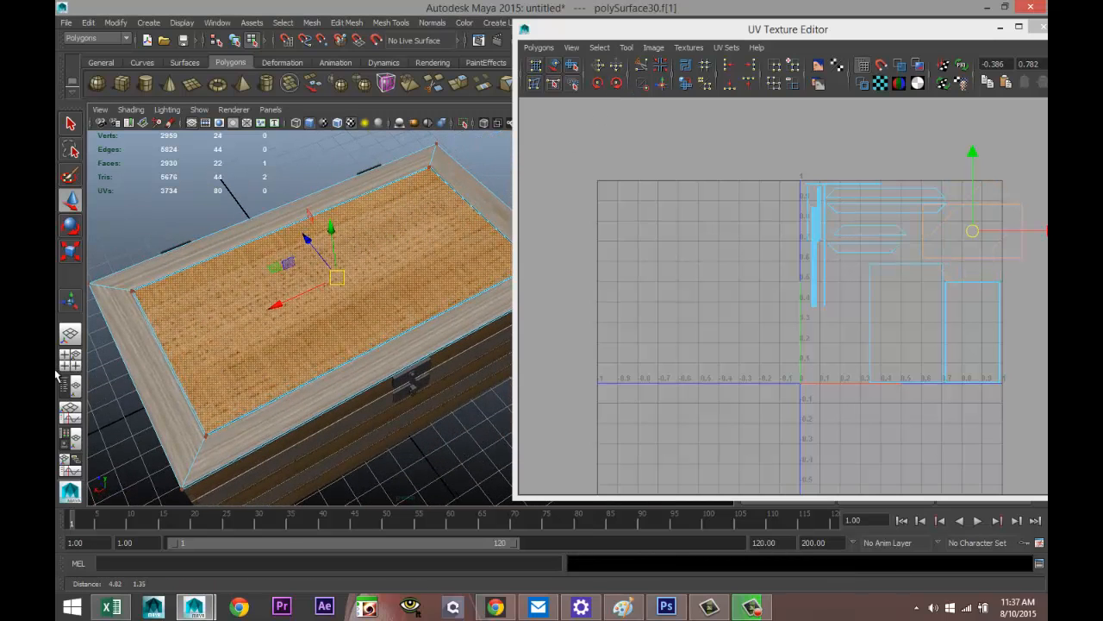
{"action": "left_click", "coordinate": [599, 84]}
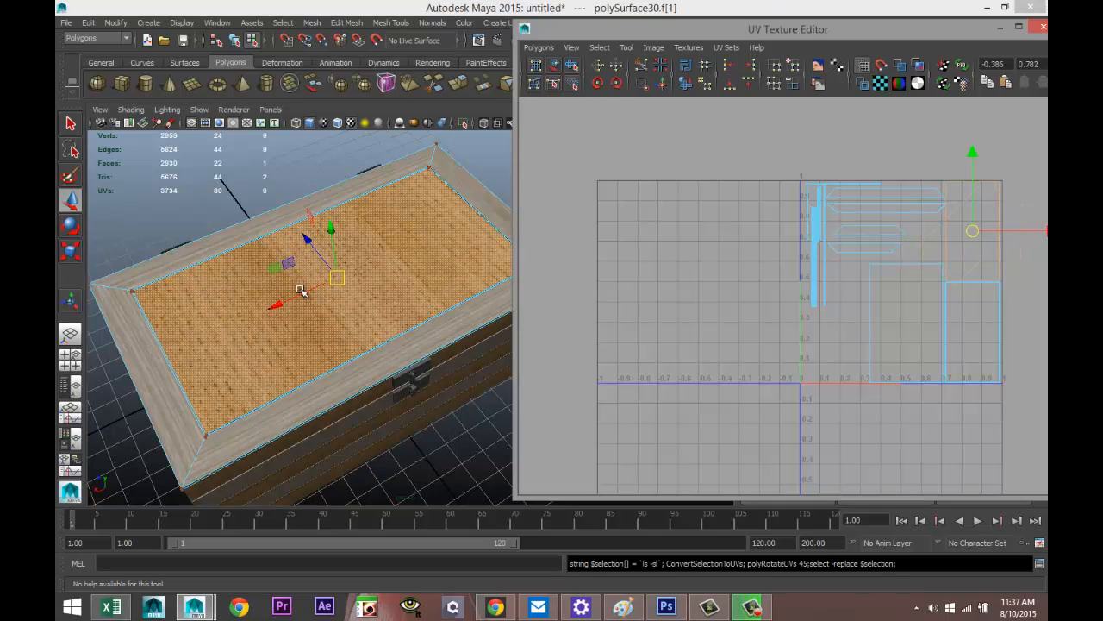
{"action": "left_click", "coordinate": [999, 28]}
Step: Select all parts of the front clasp as objects: the upper plate, the lower plate, the curved hook and its pin
{"action": "scroll", "coordinate": [503, 356], "scroll_direction": "down", "scroll_amount": 2}
{"action": "scroll", "coordinate": [501, 362], "scroll_direction": "up", "scroll_amount": 2}
{"action": "mouse_move", "coordinate": [496, 432]}
{"action": "left_mouse_down", "text": "alt"}
{"action": "mouse_move", "coordinate": [486, 386]}
{"action": "mouse_move", "coordinate": [442, 422]}
{"action": "mouse_move", "coordinate": [517, 406]}
{"action": "mouse_move", "coordinate": [506, 416]}
{"action": "left_mouse_up", "text": "alt"}
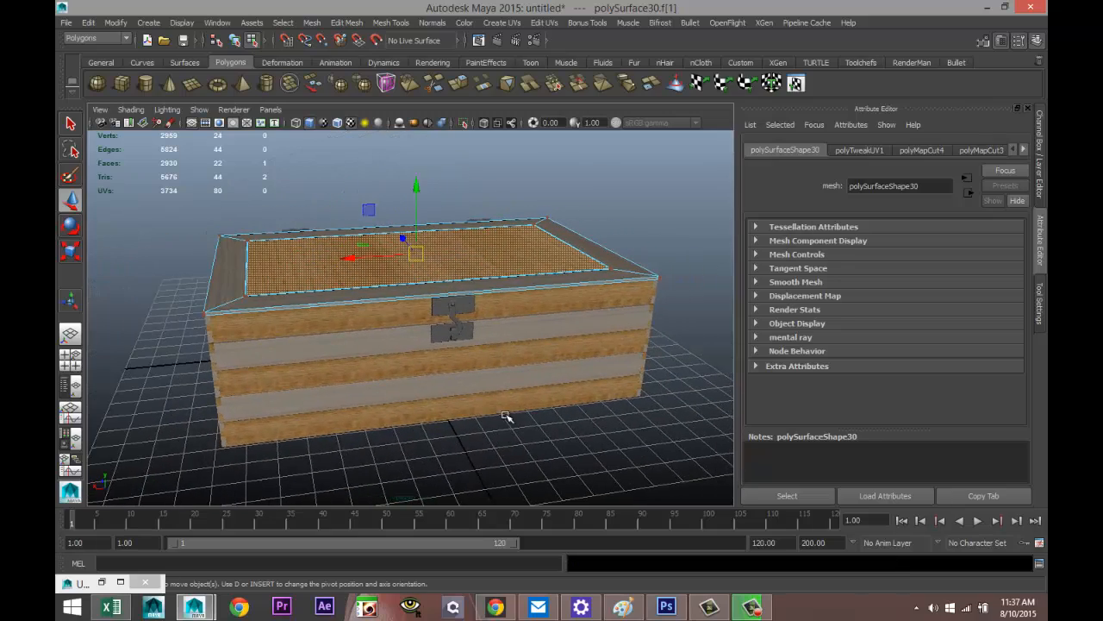
{"action": "scroll", "coordinate": [507, 417], "scroll_direction": "up", "scroll_amount": 4}
{"action": "right_click_drag", "start_coordinate": [495, 285], "coordinate": [489, 249]}
{"action": "left_click", "coordinate": [491, 287]}
{"action": "left_click", "coordinate": [491, 354], "text": "shift"}
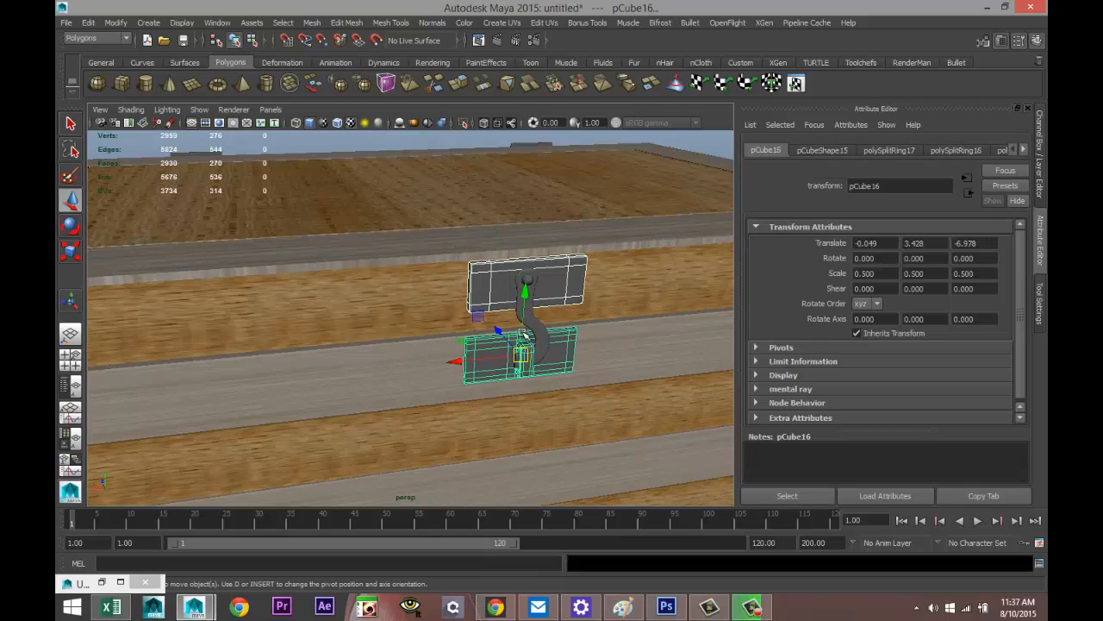
{"action": "left_click", "coordinate": [540, 340], "text": "shift"}
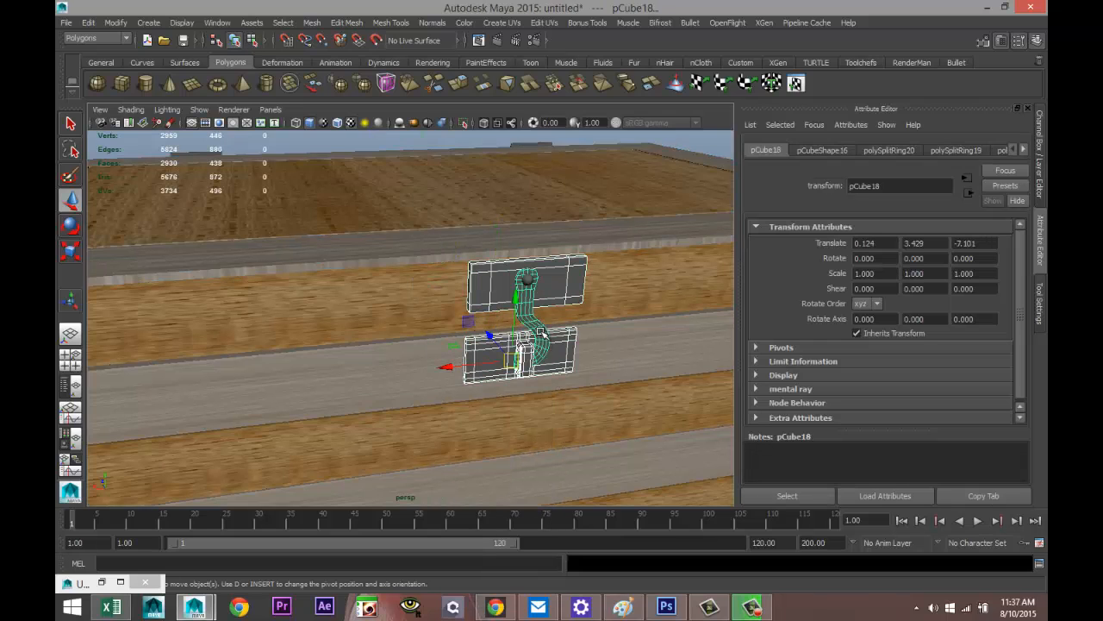
{"action": "left_click", "coordinate": [527, 281], "text": "shift"}
Step: Add one rear hinge to the selection: both leaf plates, the three barrel segments and the two rounded end caps
{"action": "left_click_drag", "start_coordinate": [292, 377], "coordinate": [523, 382], "text": "alt"}
{"action": "left_click", "coordinate": [588, 339], "text": "shift"}
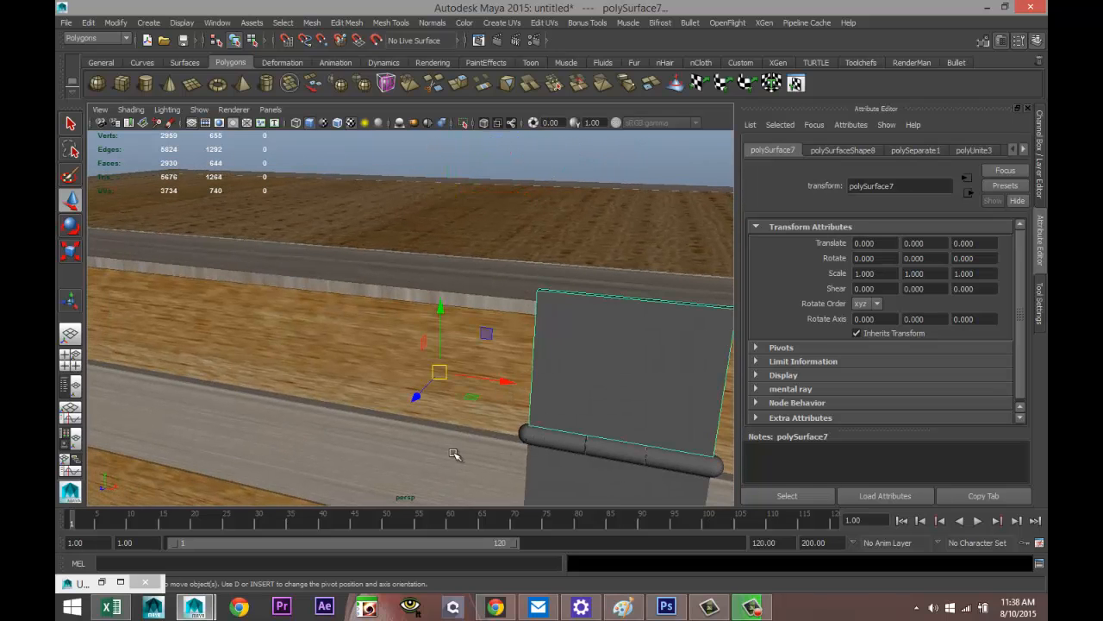
{"action": "left_click", "coordinate": [539, 469], "text": "shift"}
{"action": "left_click_drag", "start_coordinate": [443, 439], "coordinate": [433, 344], "text": "alt"}
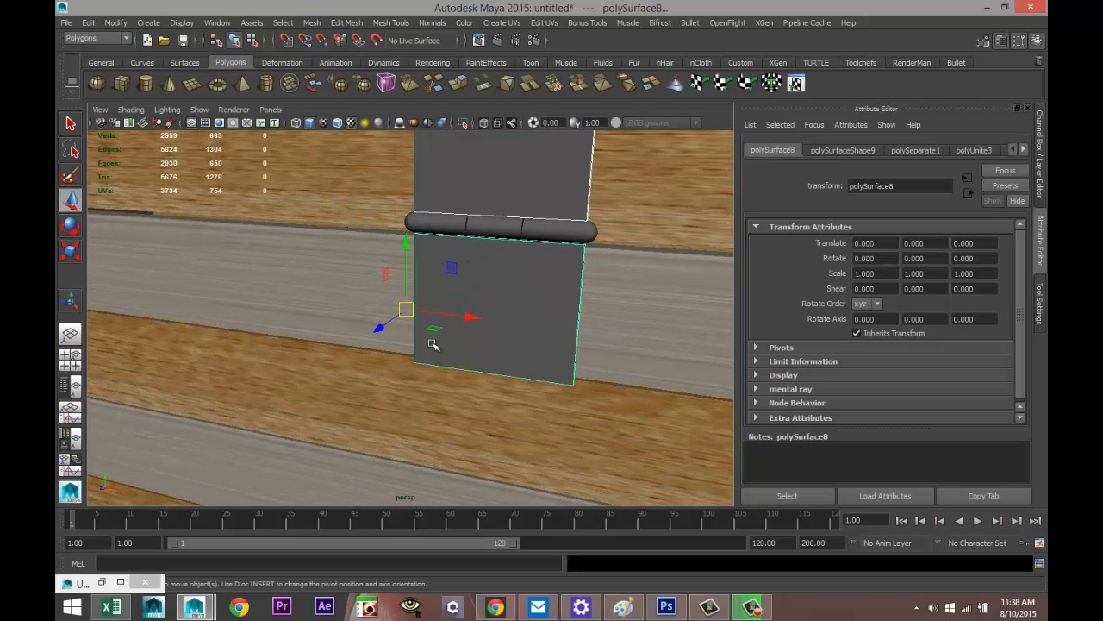
{"action": "left_click", "coordinate": [438, 225], "text": "shift"}
{"action": "left_click", "coordinate": [493, 225], "text": "shift"}
{"action": "left_click", "coordinate": [546, 230], "text": "shift"}
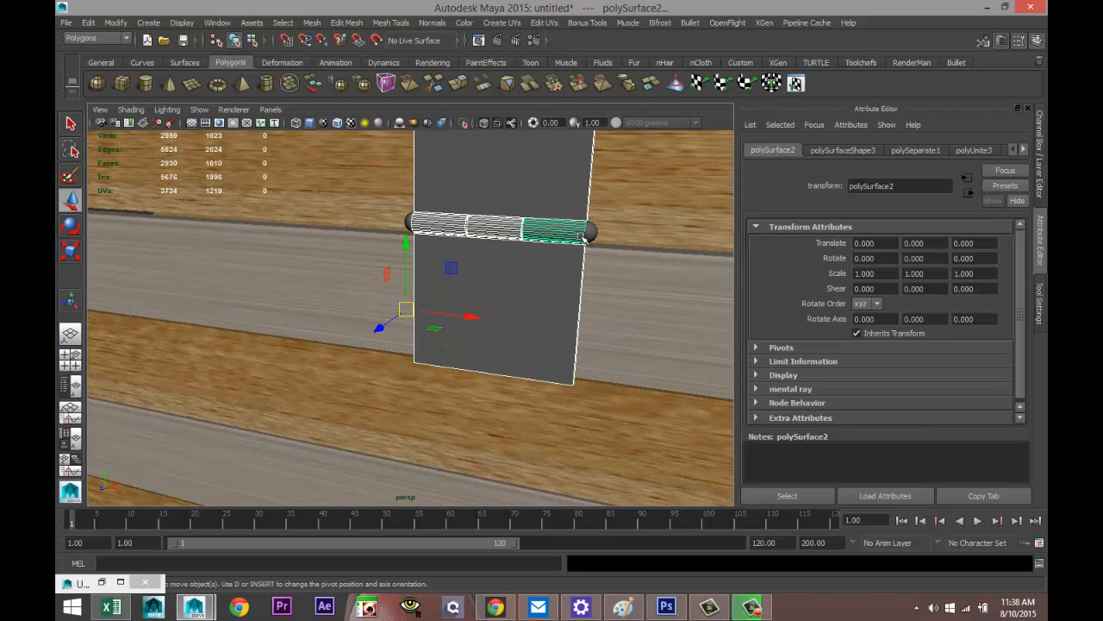
{"action": "left_click", "coordinate": [593, 233], "text": "shift"}
{"action": "left_click", "coordinate": [407, 224], "text": "shift"}
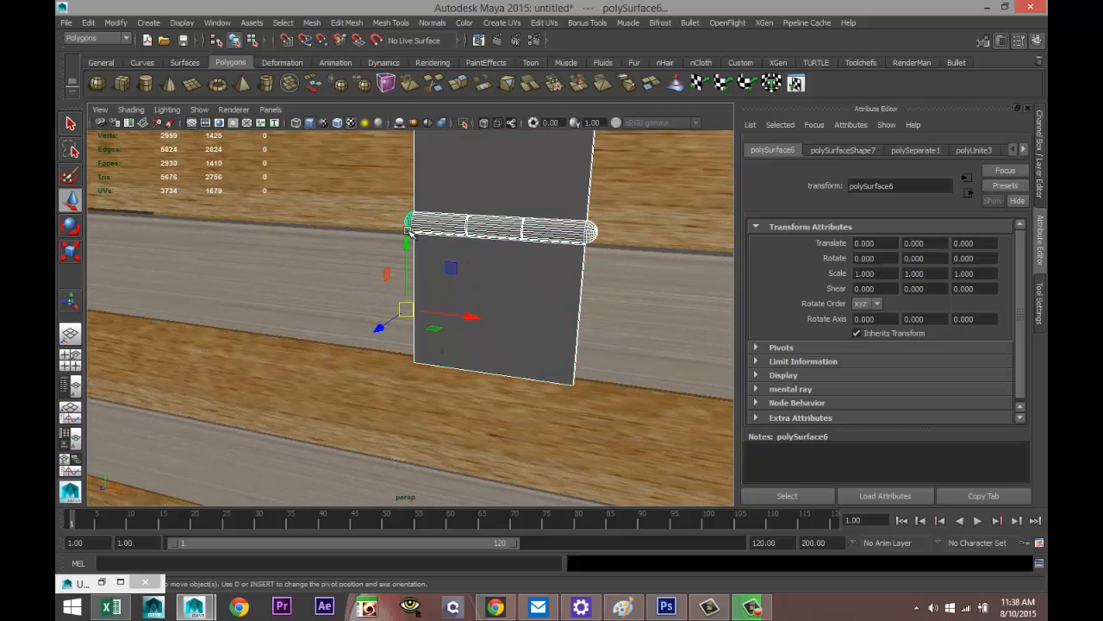
Step: Examine the selected hinge barrel in wireframe for missed inner parts, and return to the shaded perspective view
{"action": "key", "text": "4"}
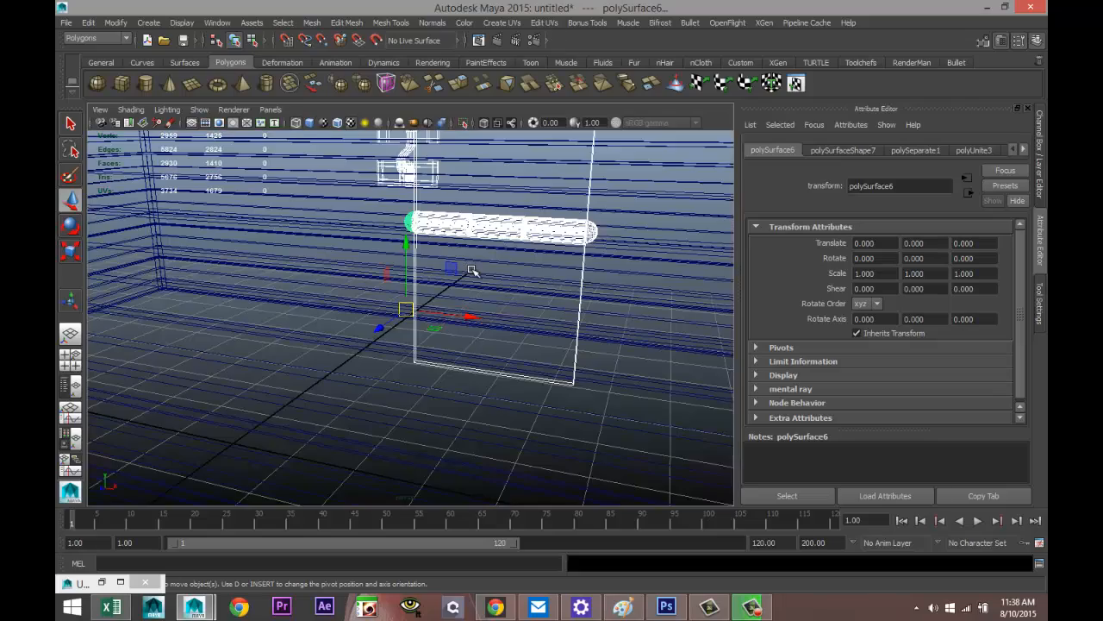
{"action": "scroll", "coordinate": [487, 269], "scroll_direction": "up", "scroll_amount": 2}
{"action": "scroll", "coordinate": [487, 271], "scroll_direction": "up", "scroll_amount": 2}
{"action": "middle_click_drag", "start_coordinate": [487, 270], "coordinate": [461, 303], "text": "alt"}
{"action": "scroll", "coordinate": [462, 302], "scroll_direction": "up", "scroll_amount": 2}
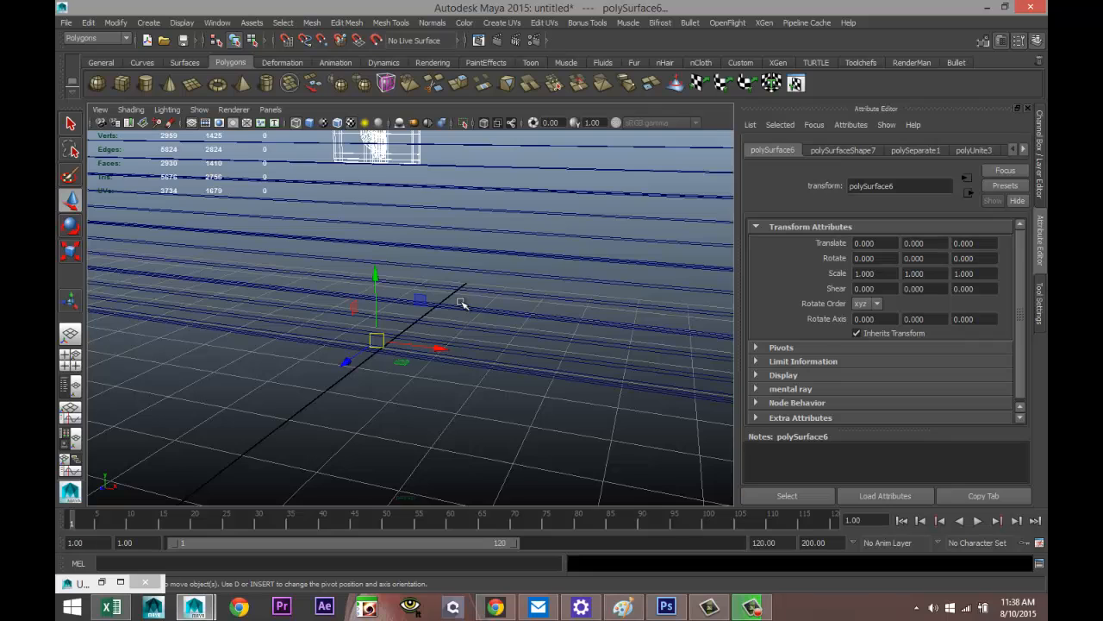
{"action": "scroll", "coordinate": [461, 302], "scroll_direction": "down", "scroll_amount": 2}
{"action": "left_click", "coordinate": [485, 325]}
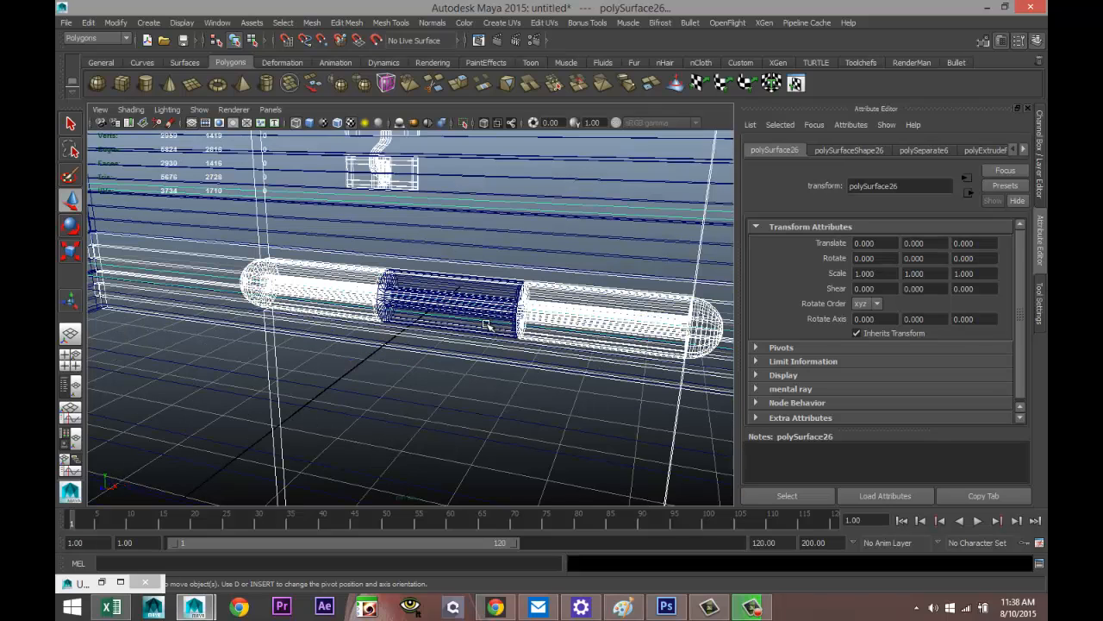
{"action": "key", "text": "ctrl+z"}
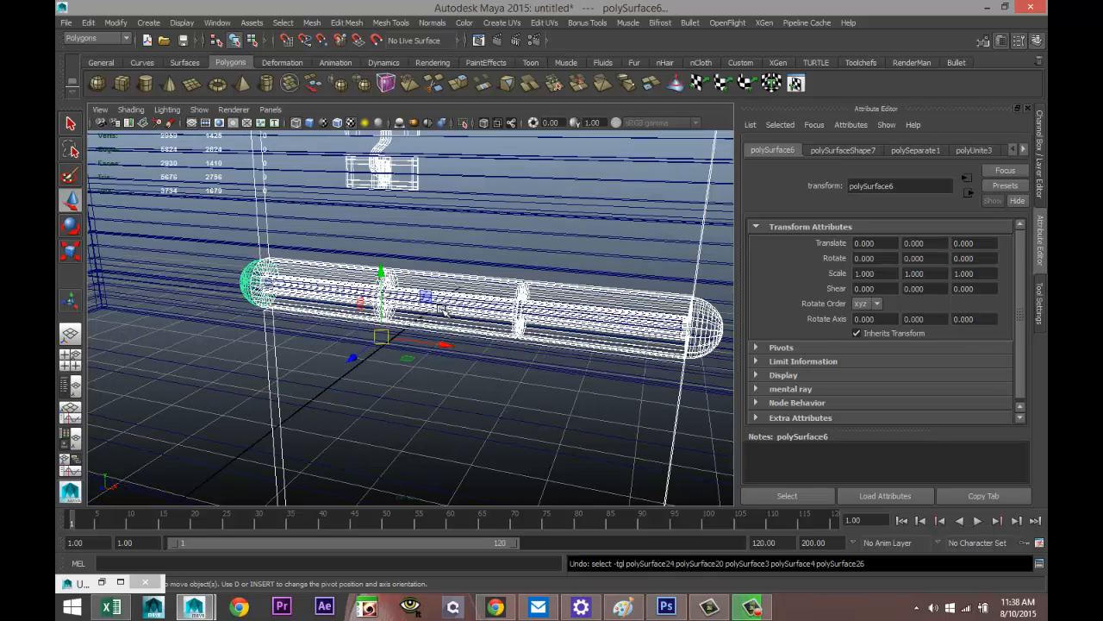
{"action": "scroll", "coordinate": [480, 336], "scroll_direction": "up", "scroll_amount": 2}
{"action": "scroll", "coordinate": [474, 343], "scroll_direction": "down", "scroll_amount": 1}
{"action": "scroll", "coordinate": [476, 343], "scroll_direction": "down", "scroll_amount": 1}
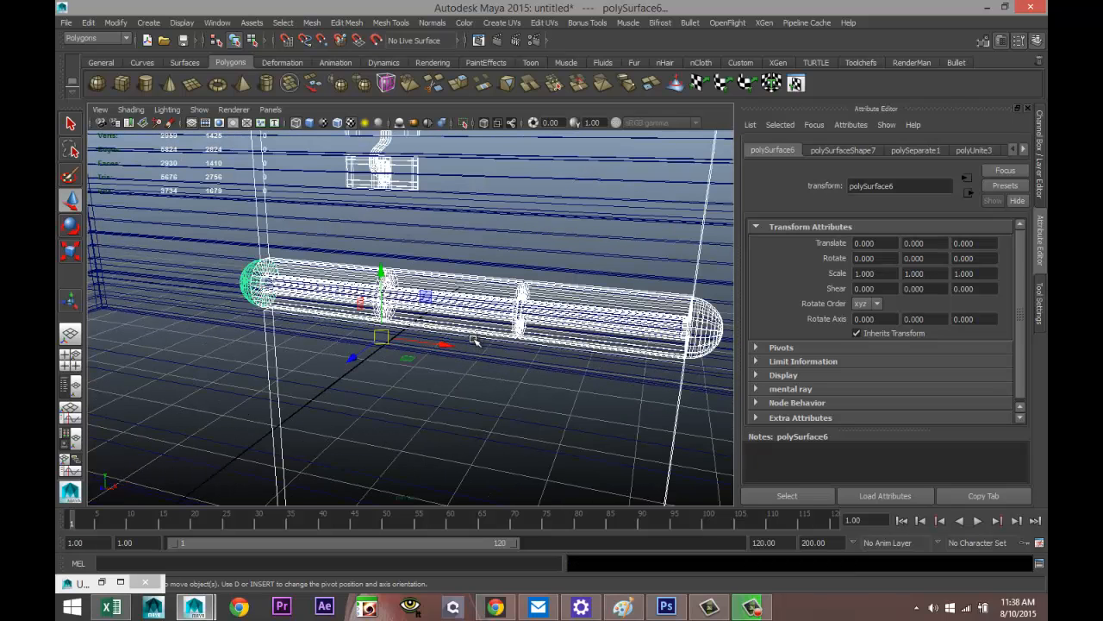
{"action": "scroll", "coordinate": [474, 341], "scroll_direction": "down", "scroll_amount": 2}
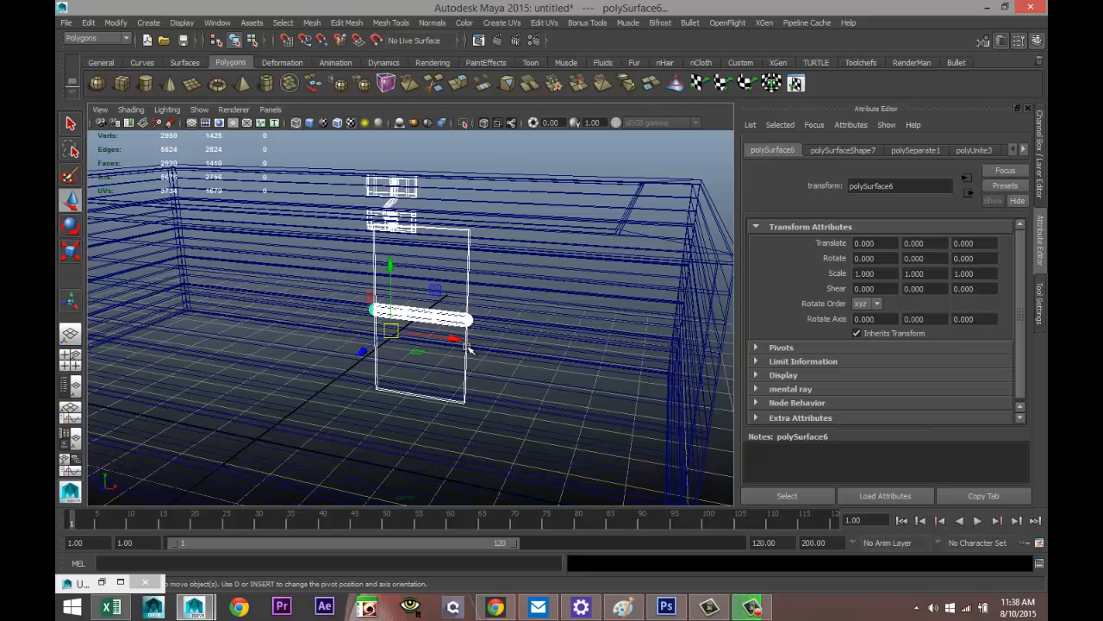
{"action": "scroll", "coordinate": [469, 349], "scroll_direction": "down", "scroll_amount": 2}
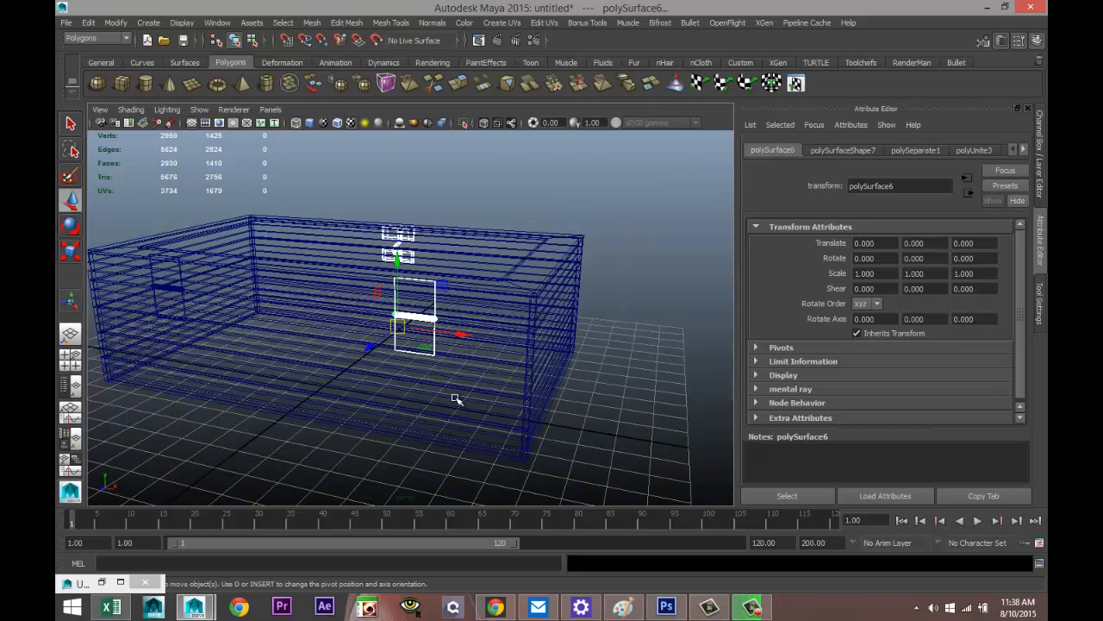
{"action": "left_click", "coordinate": [71, 360]}
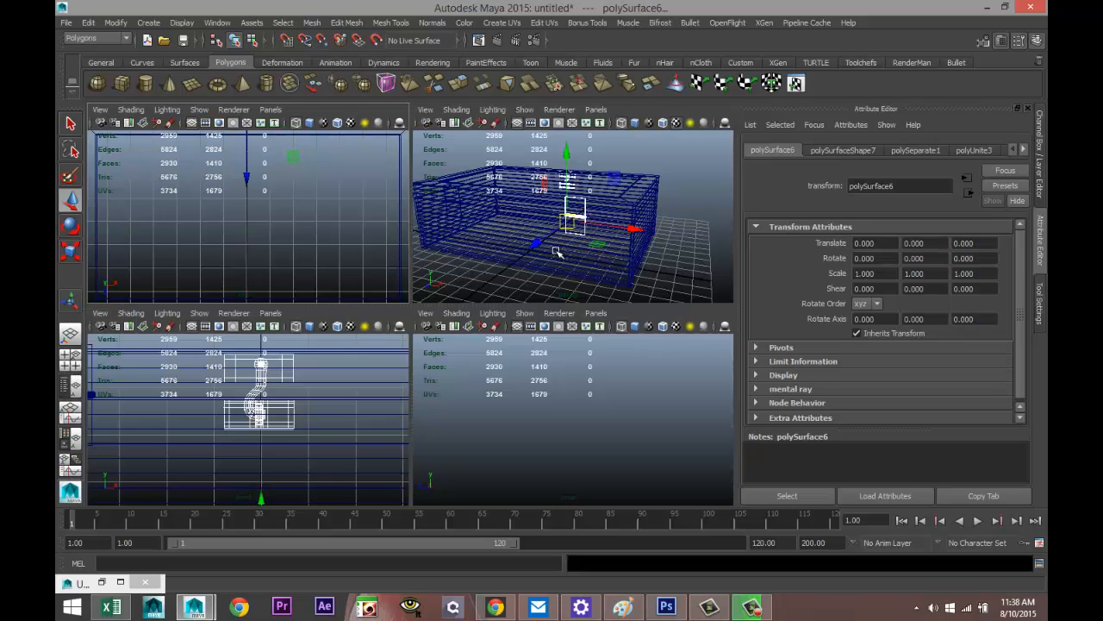
{"action": "key", "text": "space"}
{"action": "key", "text": "5"}
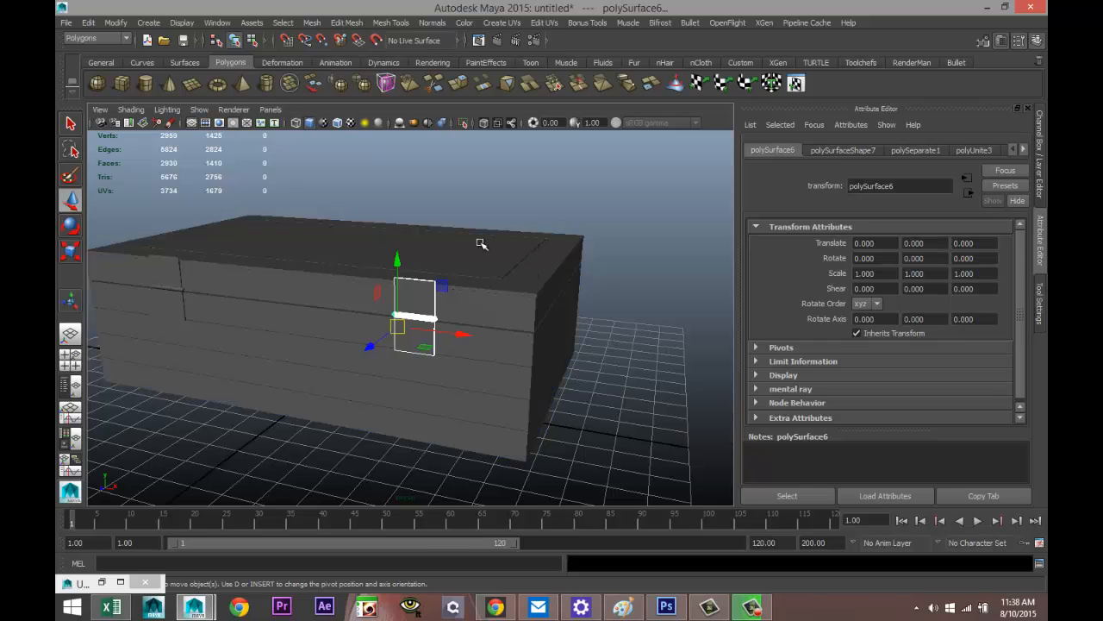
Step: Select the lid frame and every board of the hinge-side wall as objects
{"action": "right_click_drag", "start_coordinate": [481, 244], "coordinate": [529, 226]}
{"action": "left_click", "coordinate": [497, 262]}
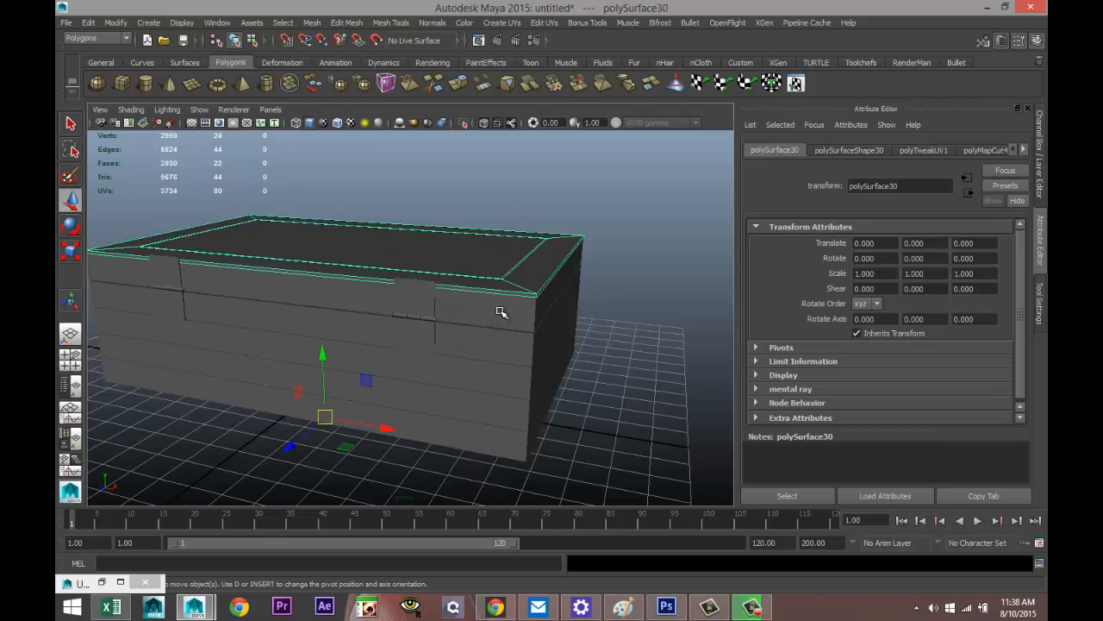
{"action": "left_click", "coordinate": [503, 341], "text": "shift"}
{"action": "left_click", "coordinate": [505, 374], "text": "shift"}
{"action": "left_click", "coordinate": [491, 401], "text": "shift"}
{"action": "left_click", "coordinate": [493, 433], "text": "shift"}
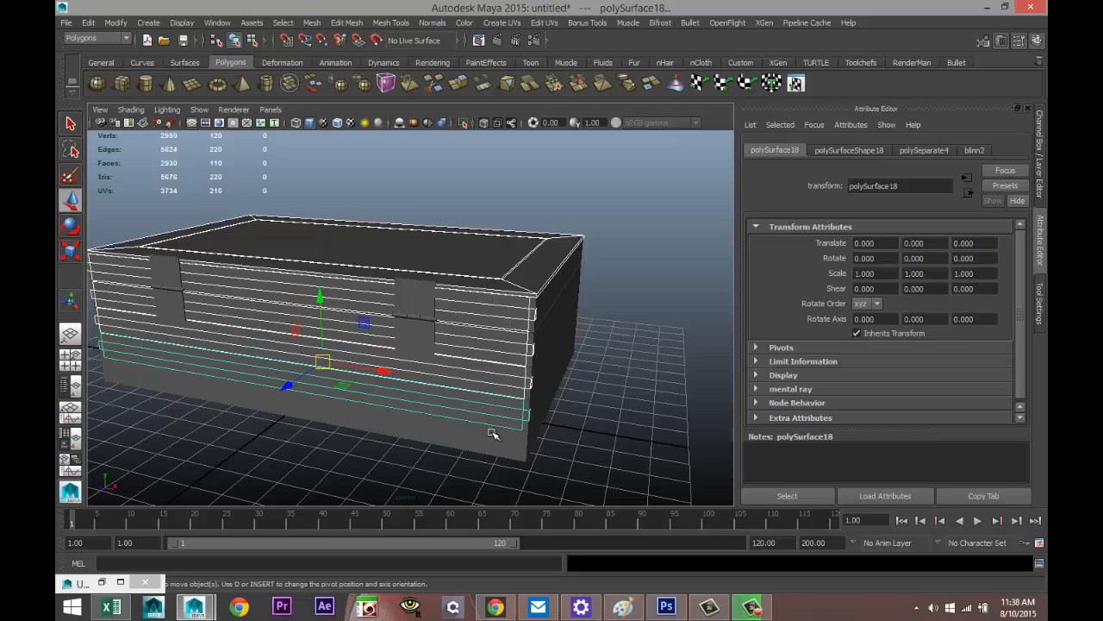
{"action": "left_click", "coordinate": [508, 442], "text": "shift"}
Step: Add all boards of the adjoining end wall to the selection, from the base up to the lid
{"action": "left_click", "coordinate": [542, 413], "text": "shift"}
{"action": "left_click", "coordinate": [543, 385], "text": "shift"}
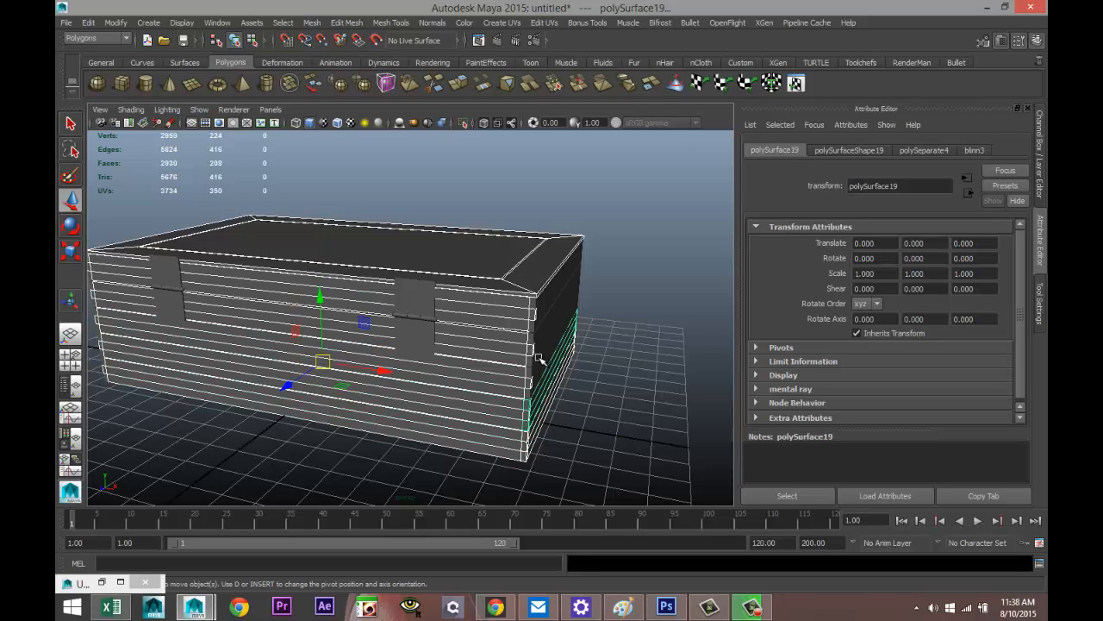
{"action": "left_click", "coordinate": [538, 357], "text": "shift"}
{"action": "left_click", "coordinate": [543, 327], "text": "shift"}
{"action": "left_click", "coordinate": [544, 316], "text": "shift"}
{"action": "left_click", "coordinate": [548, 309], "text": "shift"}
{"action": "left_click", "coordinate": [550, 329], "text": "shift"}
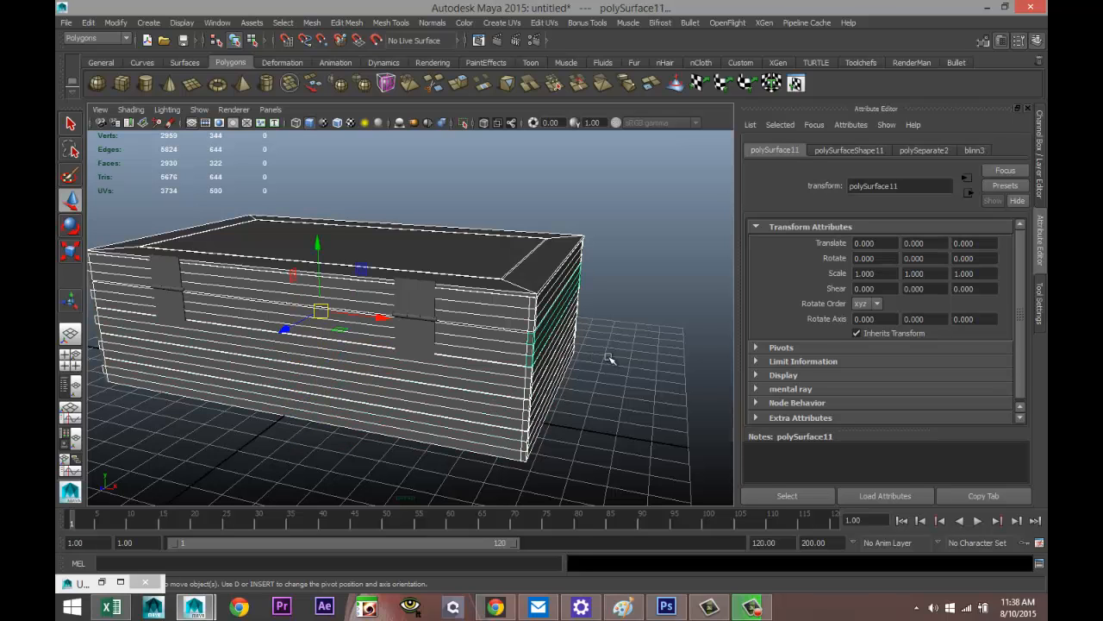
Step: Add the boards of the clasp-side wall, including the lid's front board, to the selection
{"action": "left_click_drag", "start_coordinate": [638, 353], "coordinate": [376, 341], "text": "alt"}
{"action": "left_click", "coordinate": [367, 338], "text": "shift"}
{"action": "left_click", "coordinate": [369, 355], "text": "shift"}
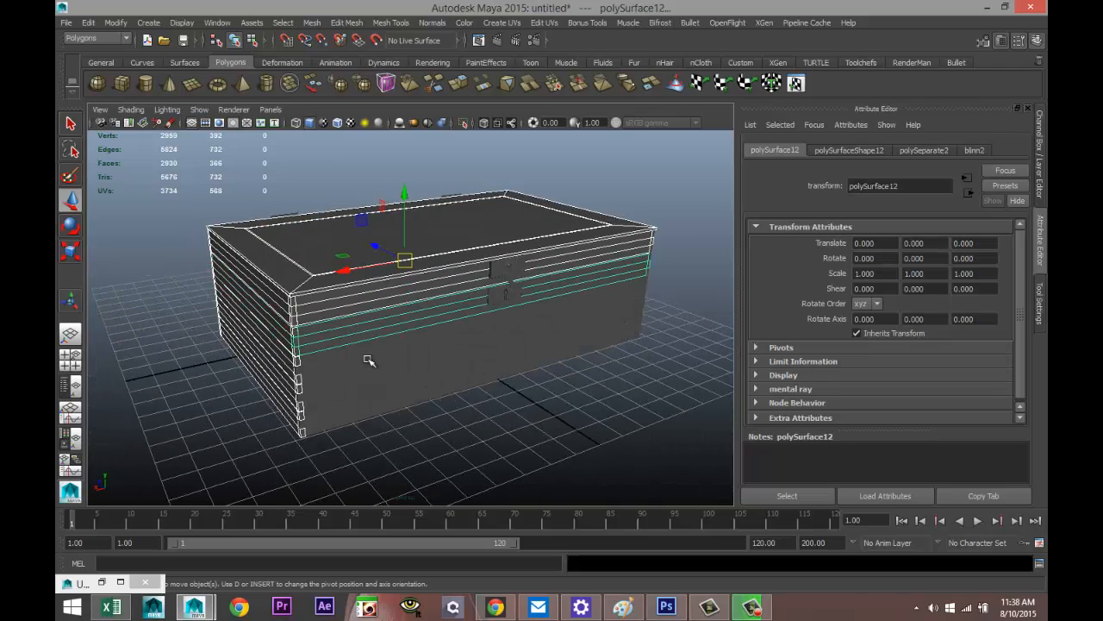
{"action": "left_click", "coordinate": [382, 381], "text": "shift"}
{"action": "left_click", "coordinate": [387, 394], "text": "shift"}
{"action": "left_click", "coordinate": [394, 409], "text": "shift"}
Step: Add all boards of the remaining end wall to the selection, from the lid down to the base
{"action": "left_click_drag", "start_coordinate": [573, 422], "coordinate": [444, 395], "text": "alt"}
{"action": "left_click", "coordinate": [440, 312], "text": "shift"}
{"action": "left_click", "coordinate": [444, 363], "text": "shift"}
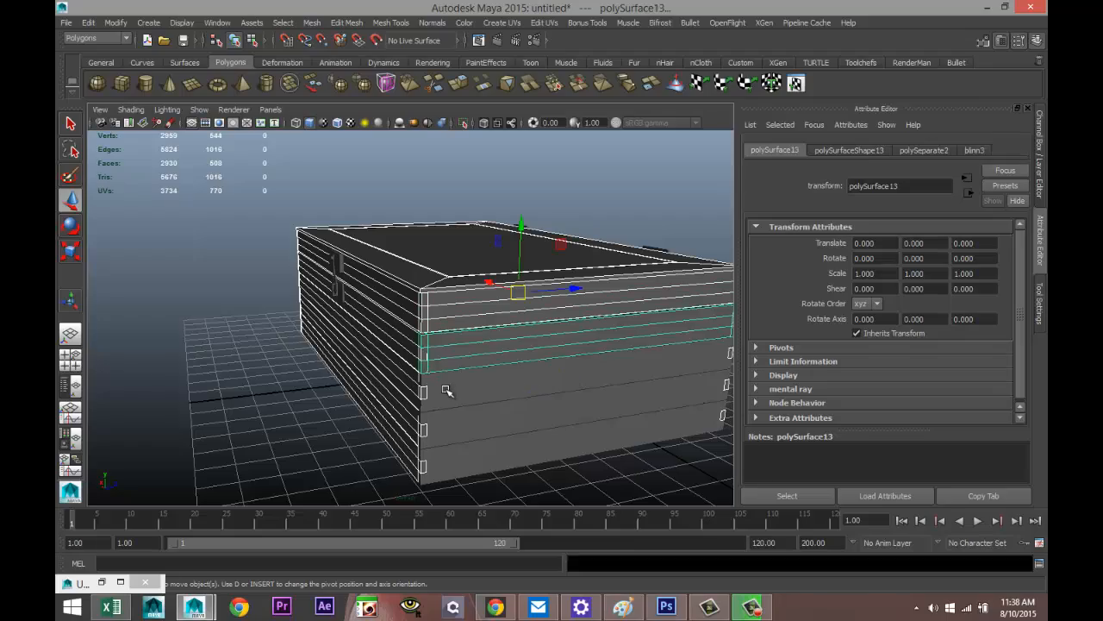
{"action": "left_click", "coordinate": [446, 392], "text": "shift"}
{"action": "left_click", "coordinate": [463, 431], "text": "shift"}
{"action": "left_click", "coordinate": [480, 472], "text": "shift"}
Step: Add the box's bottom panel to the selection and hide all selected wooden parts, leaving the clasp and hinges
{"action": "left_click_drag", "start_coordinate": [560, 475], "coordinate": [480, 233], "text": "alt"}
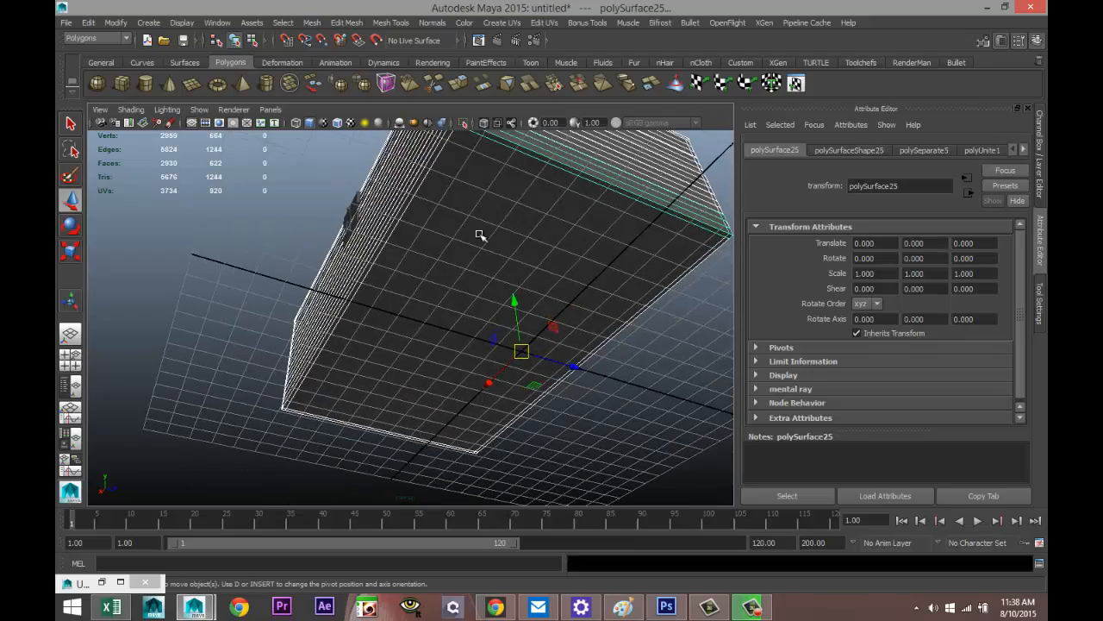
{"action": "left_click", "coordinate": [481, 233], "text": "shift"}
{"action": "left_click_drag", "start_coordinate": [218, 251], "coordinate": [620, 303], "text": "alt"}
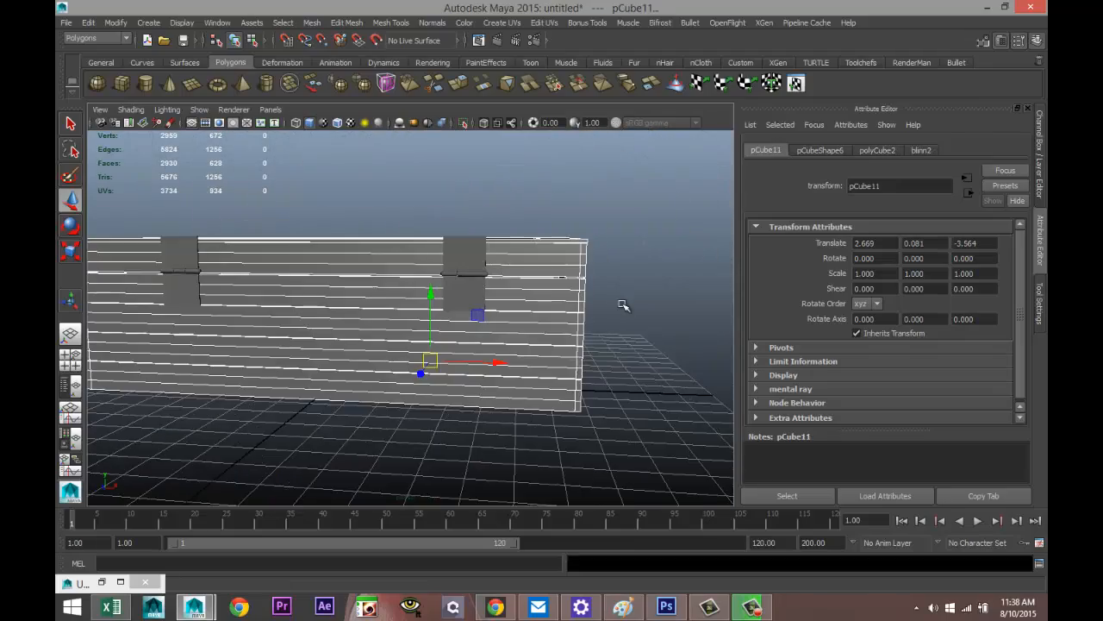
{"action": "key", "text": "Delete"}
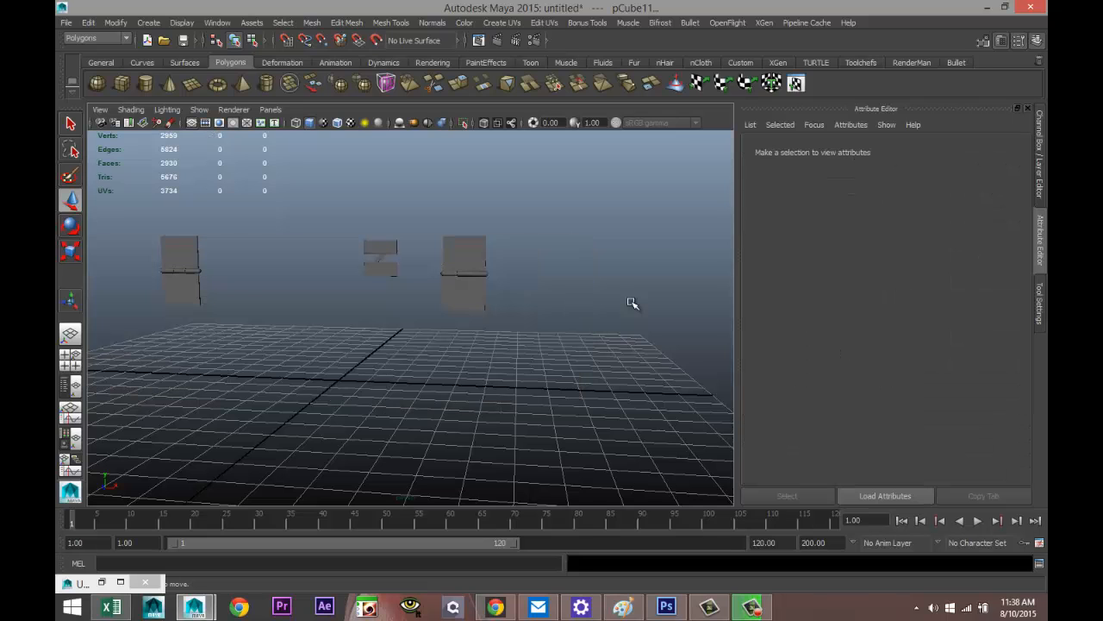
Step: Select the whole clasp and both hinges and assign them a new mia_material_x material
{"action": "left_click_drag", "start_coordinate": [659, 286], "coordinate": [634, 474], "text": "alt"}
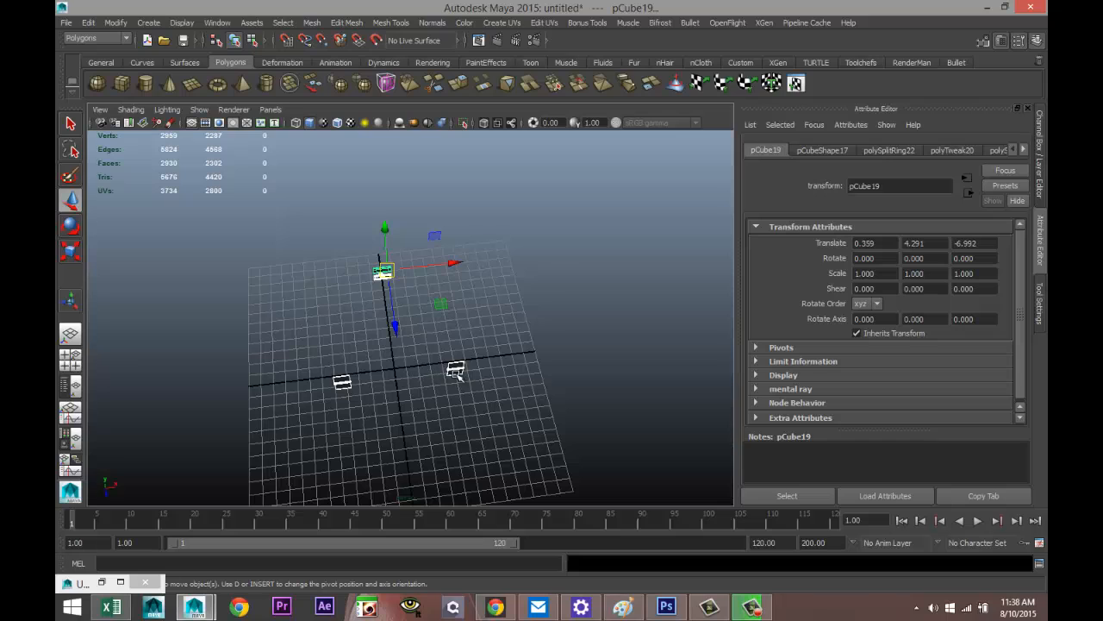
{"action": "right_click_drag", "start_coordinate": [457, 372], "coordinate": [463, 554]}
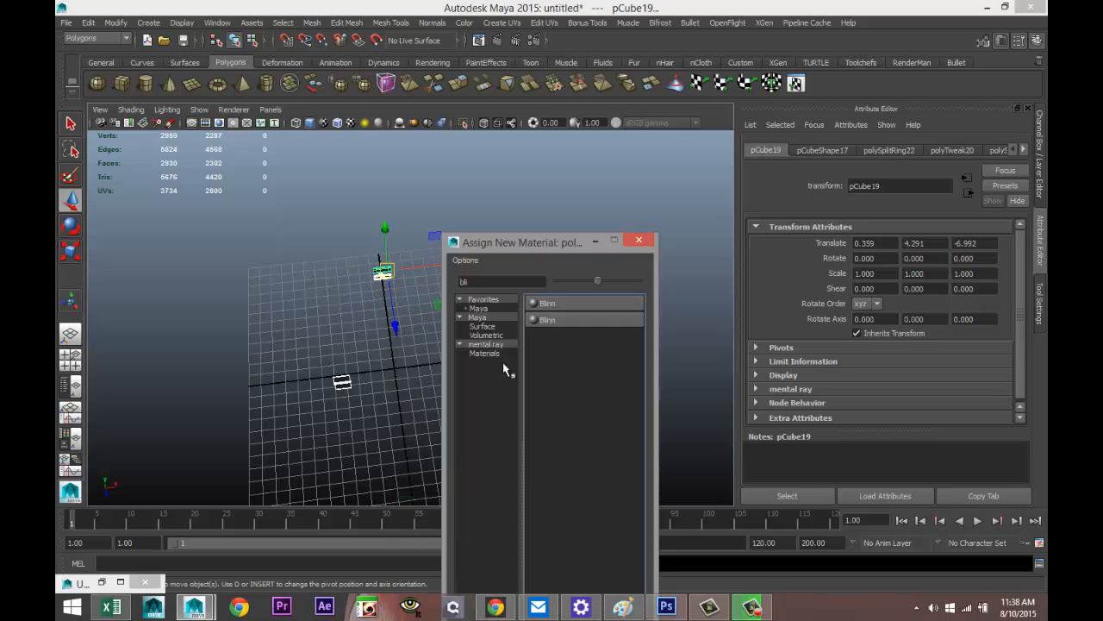
{"action": "double_click", "coordinate": [490, 282]}
{"action": "type", "text": "MIA"}
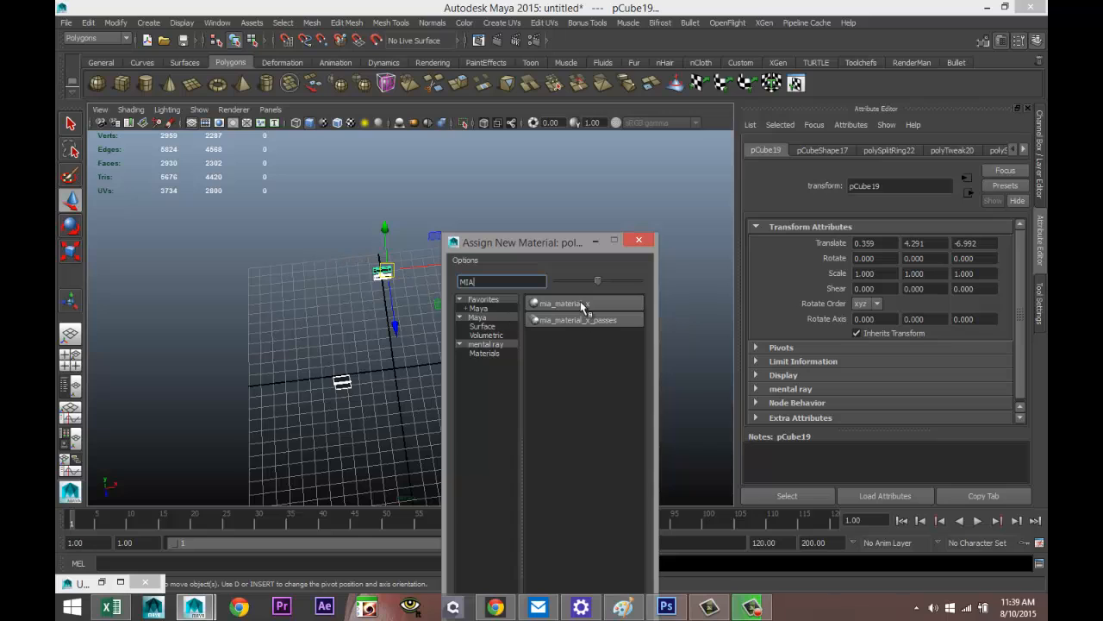
{"action": "left_click", "coordinate": [583, 304]}
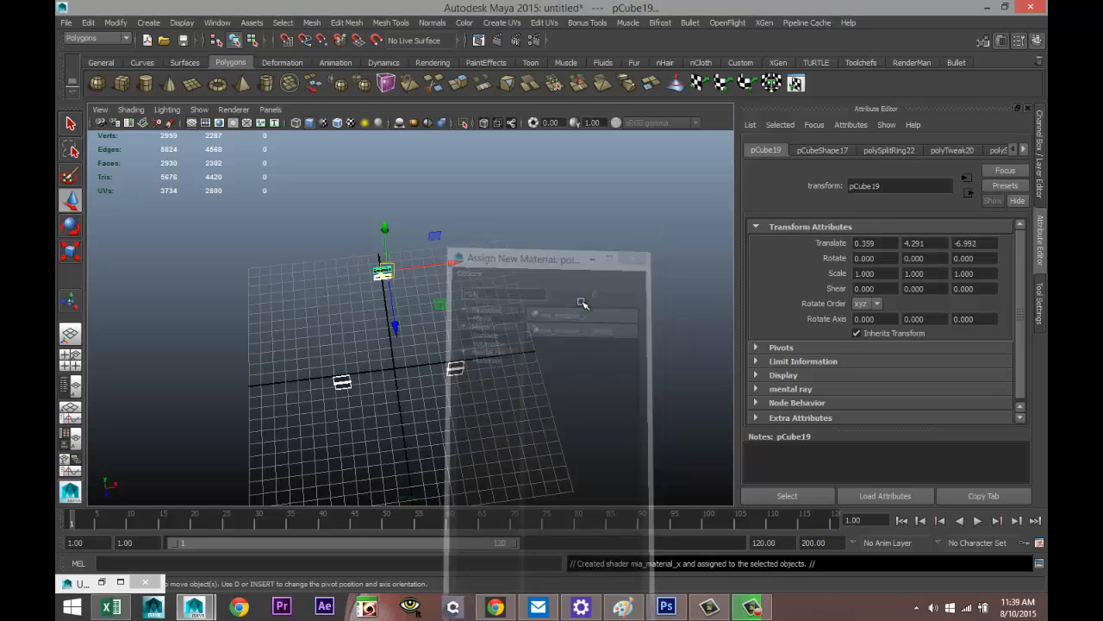
Step: Apply the Copper preset to the metal's mia_material_x material as a 75% blend
{"action": "left_click", "coordinate": [861, 150]}
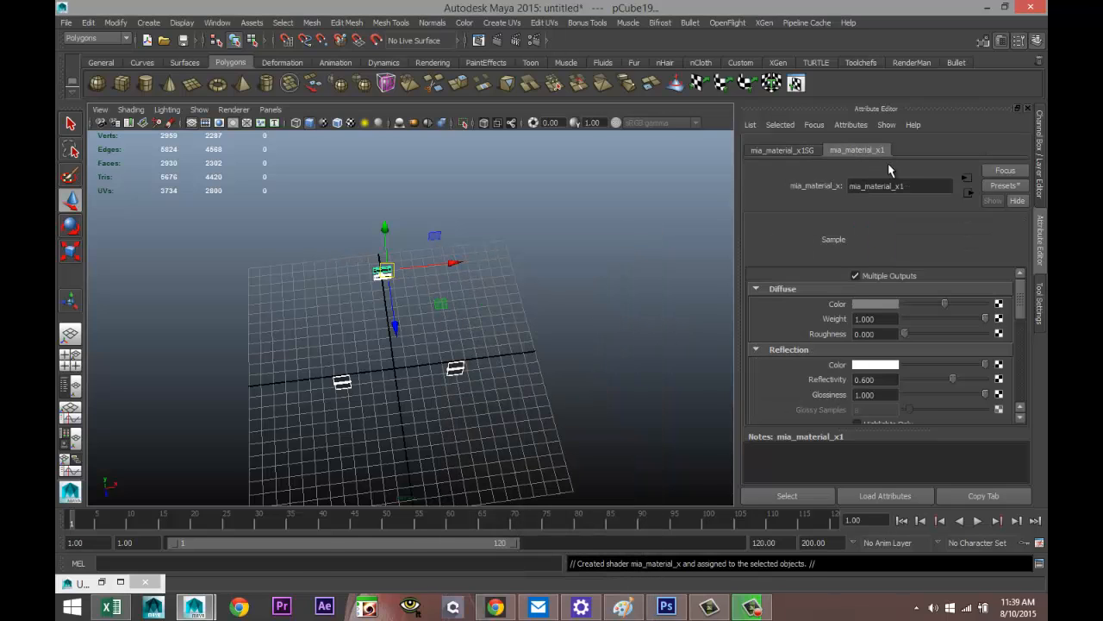
{"action": "left_click", "coordinate": [1014, 188]}
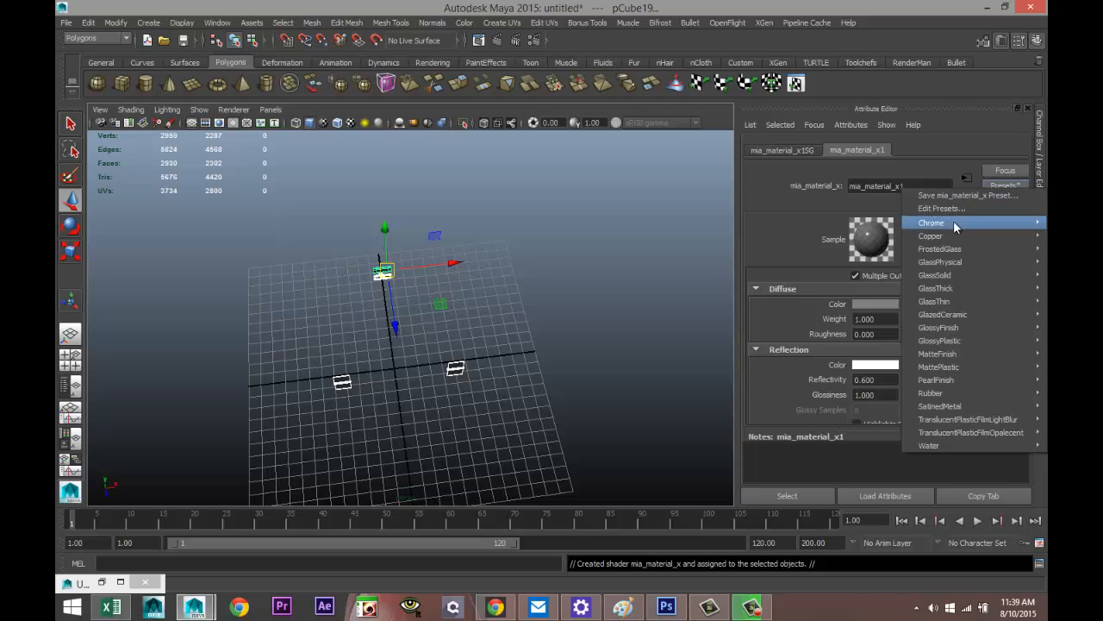
{"action": "mouse_move", "coordinate": [931, 238]}
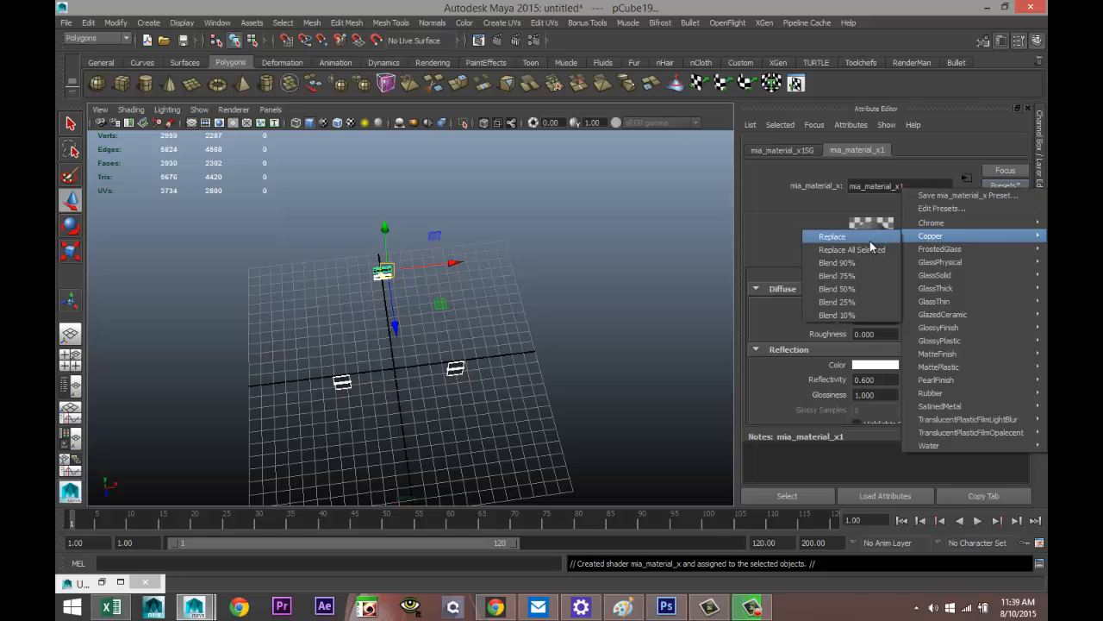
{"action": "left_click", "coordinate": [840, 276]}
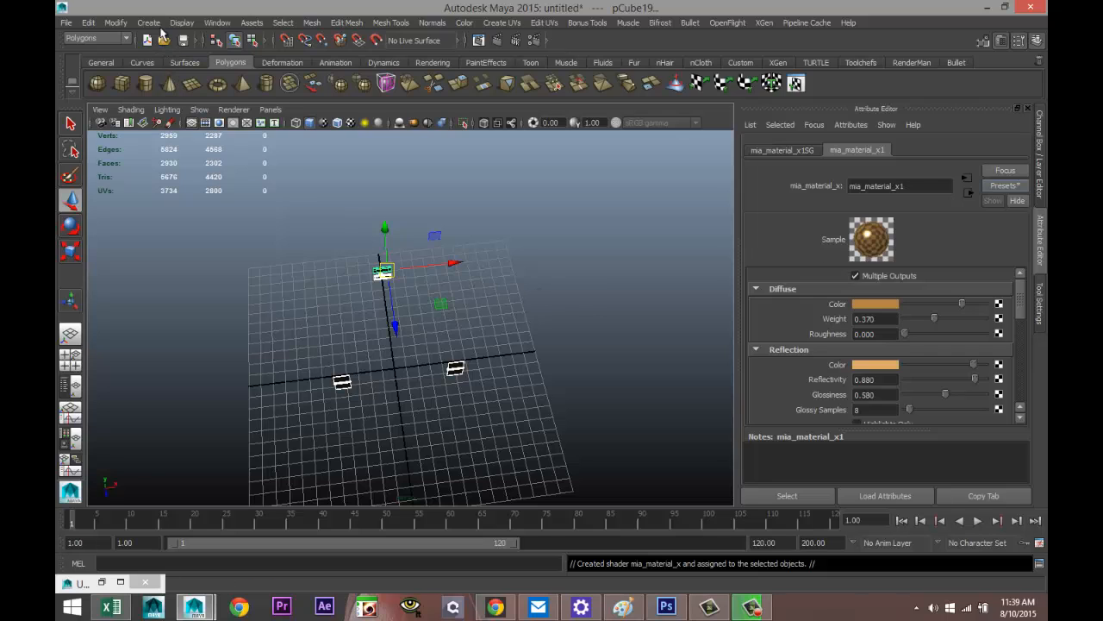
Step: Unhide all objects, clear the selection and display the box with its textures
{"action": "left_click", "coordinate": [182, 23]}
{"action": "mouse_move", "coordinate": [207, 96]}
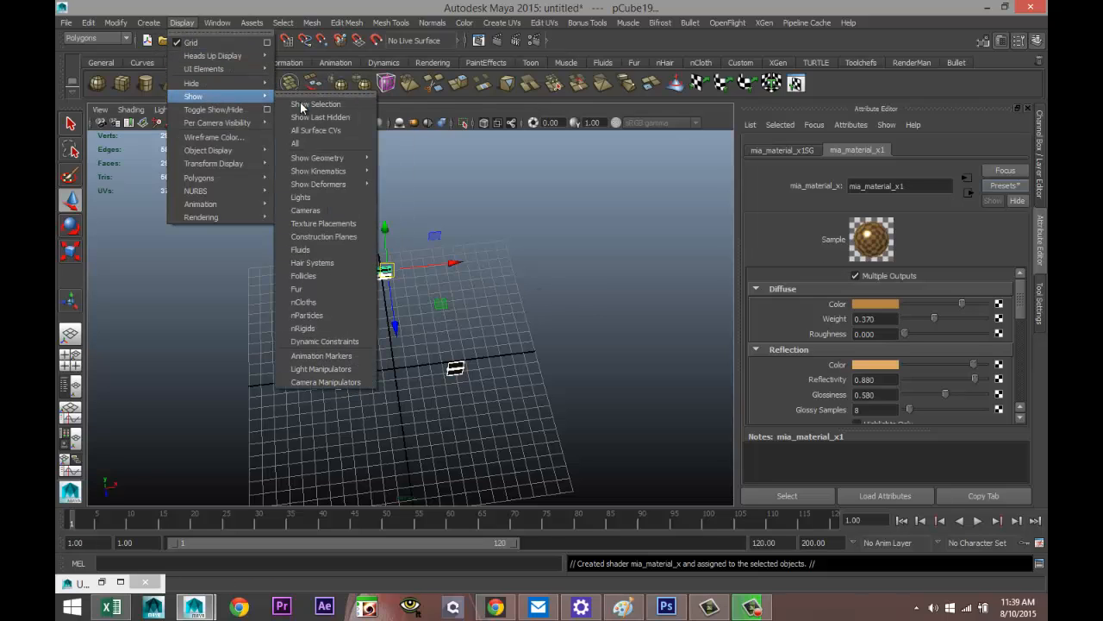
{"action": "left_click", "coordinate": [297, 143]}
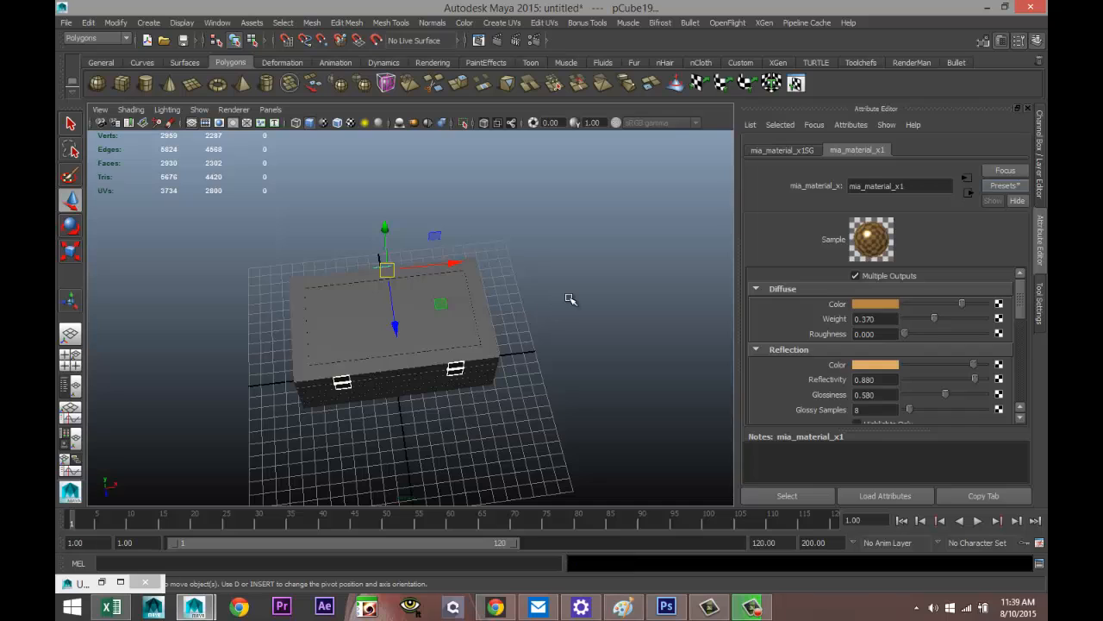
{"action": "left_click", "coordinate": [445, 216]}
{"action": "left_click", "coordinate": [352, 121]}
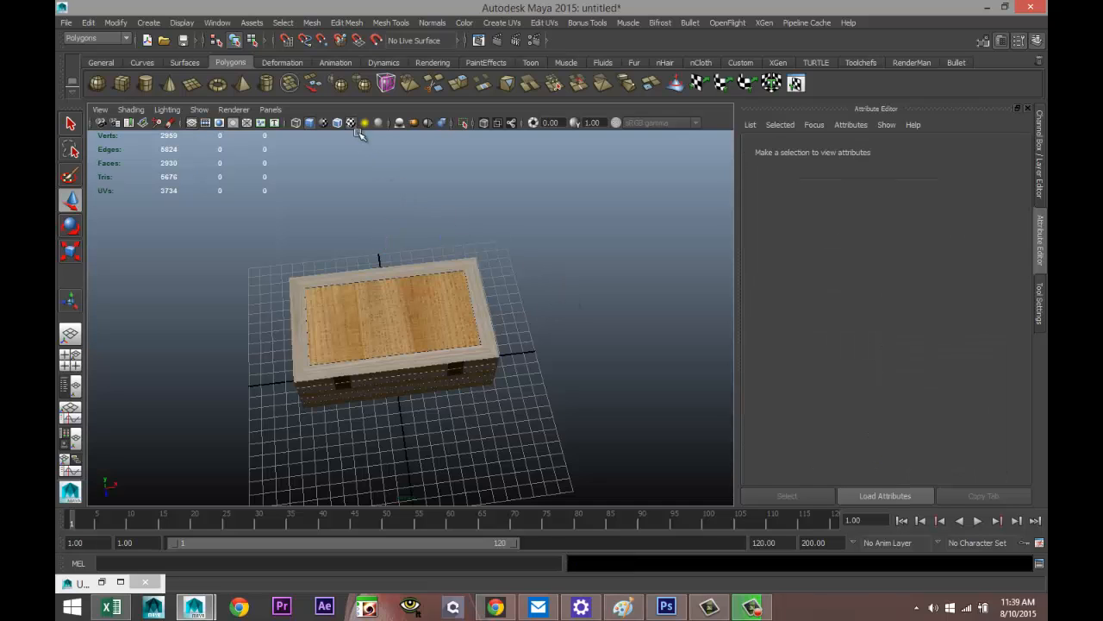
Step: Examine the textured box from its top, hinge and clasp sides, and bring up a shaded front view
{"action": "left_click_drag", "start_coordinate": [534, 311], "coordinate": [221, 285], "text": "alt"}
{"action": "scroll", "coordinate": [228, 288], "scroll_direction": "up", "scroll_amount": 3}
{"action": "left_click_drag", "start_coordinate": [287, 299], "coordinate": [289, 339], "text": "alt"}
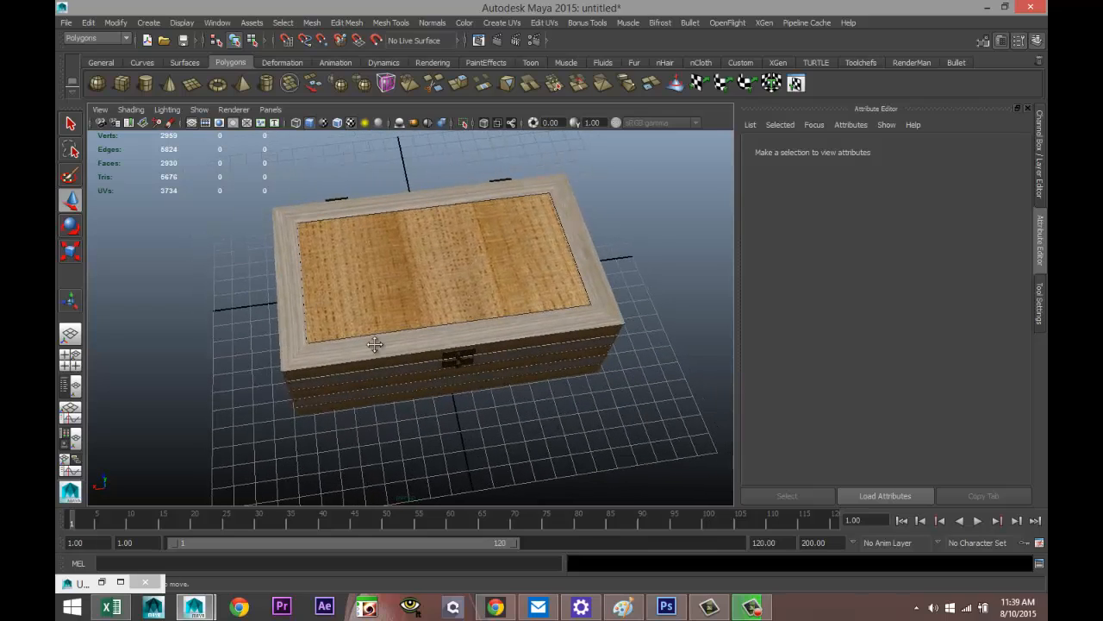
{"action": "left_click_drag", "start_coordinate": [374, 344], "coordinate": [395, 351], "text": "alt"}
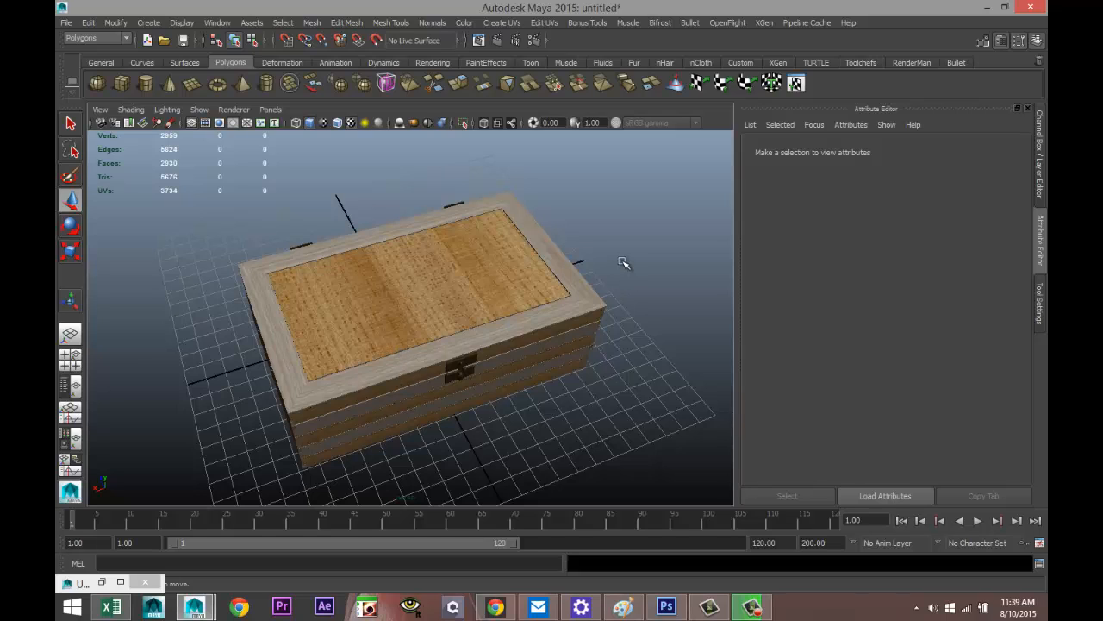
{"action": "left_click_drag", "start_coordinate": [448, 323], "coordinate": [250, 271], "text": "alt"}
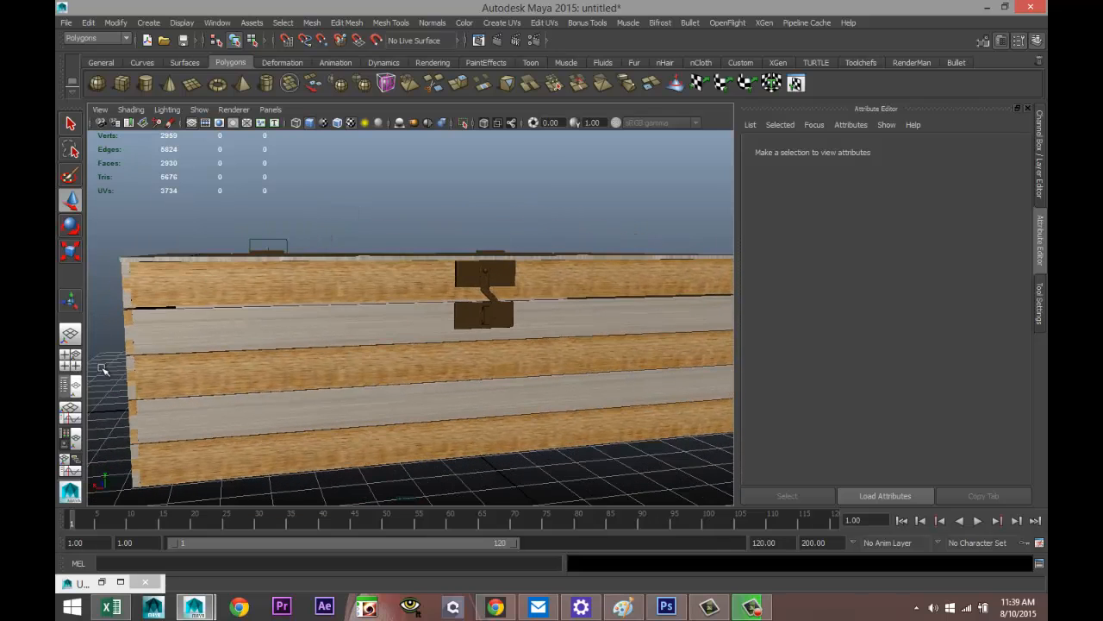
{"action": "left_click", "coordinate": [70, 354]}
{"action": "key", "text": "space"}
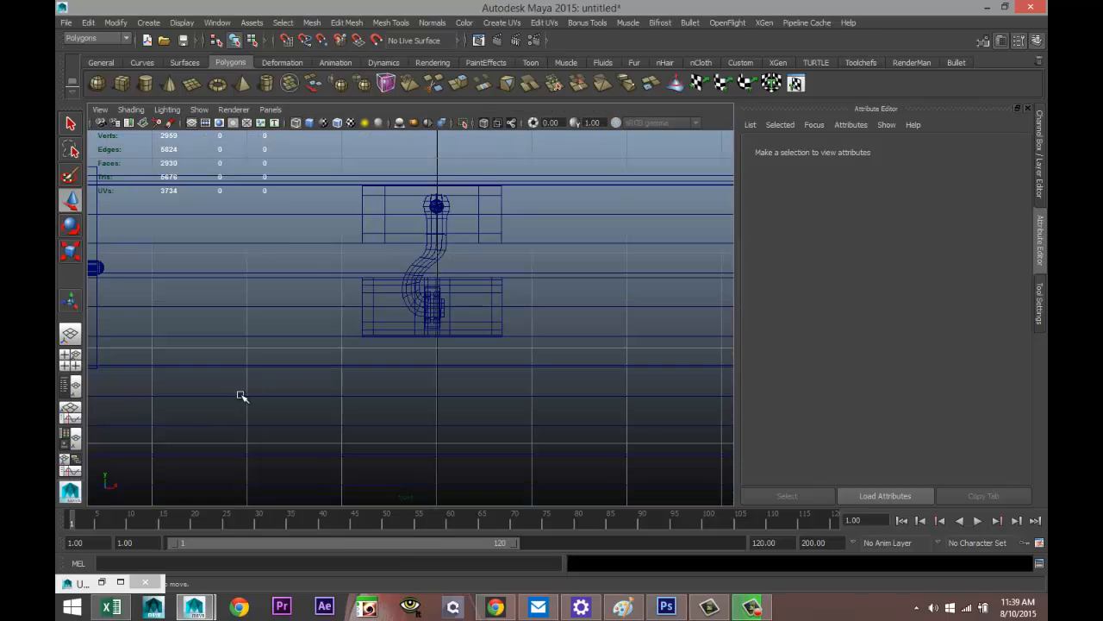
{"action": "scroll", "coordinate": [255, 394], "scroll_direction": "down", "scroll_amount": 3}
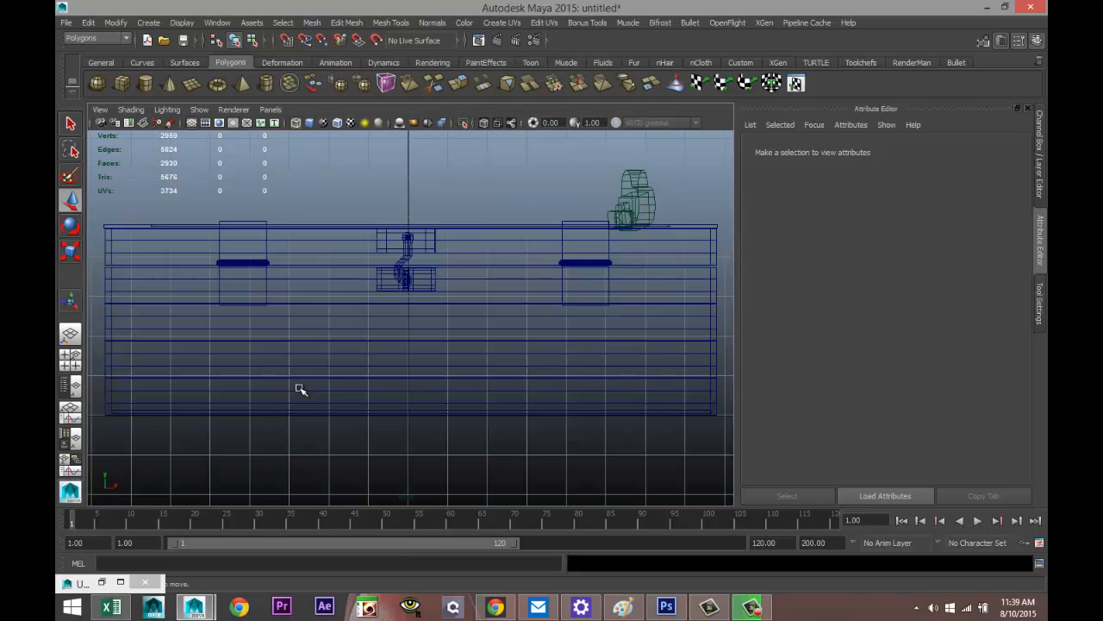
{"action": "key", "text": "5"}
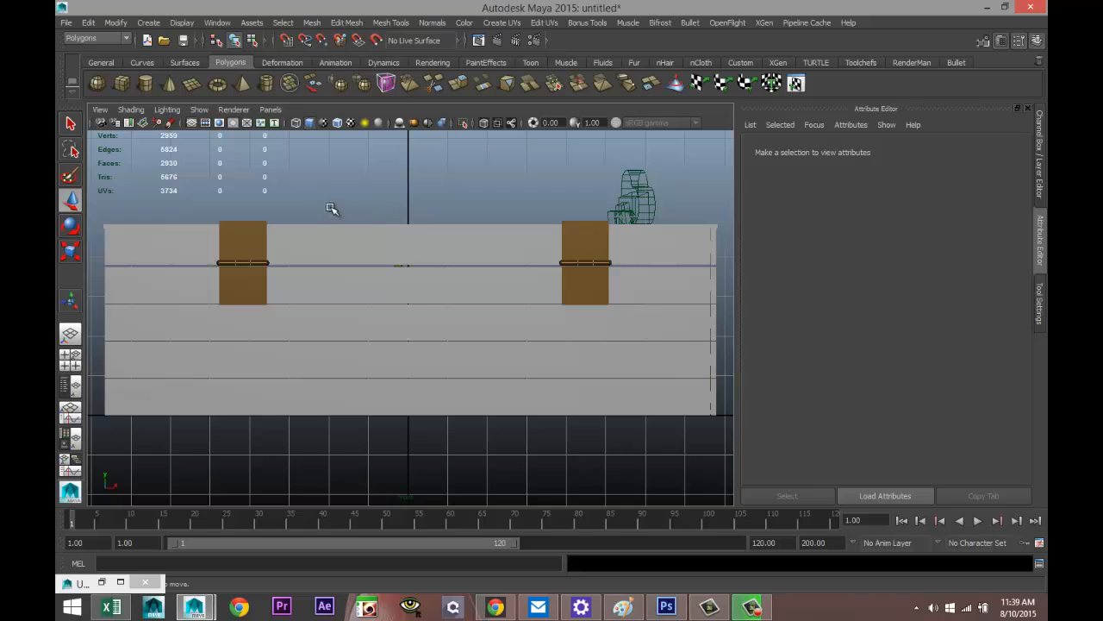
Step: Select the lid's frame and boards, including both end boards, and move them about 0.017 units down in Y
{"action": "left_click_drag", "start_coordinate": [333, 207], "coordinate": [357, 250]}
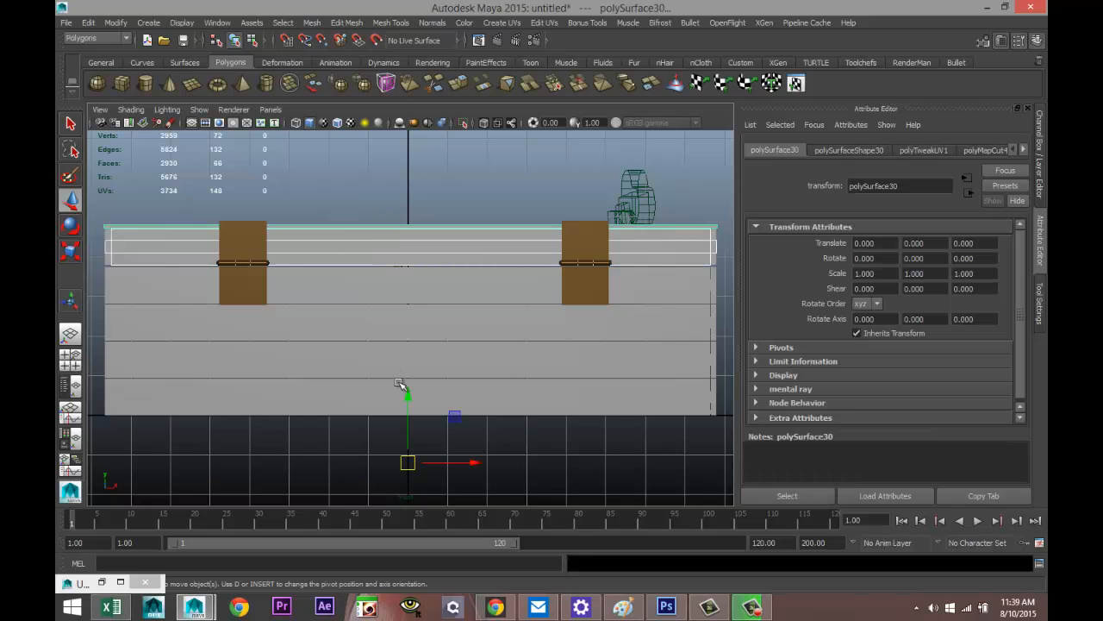
{"action": "left_click_drag", "start_coordinate": [407, 393], "coordinate": [405, 392]}
{"action": "key", "text": "ctrl+z"}
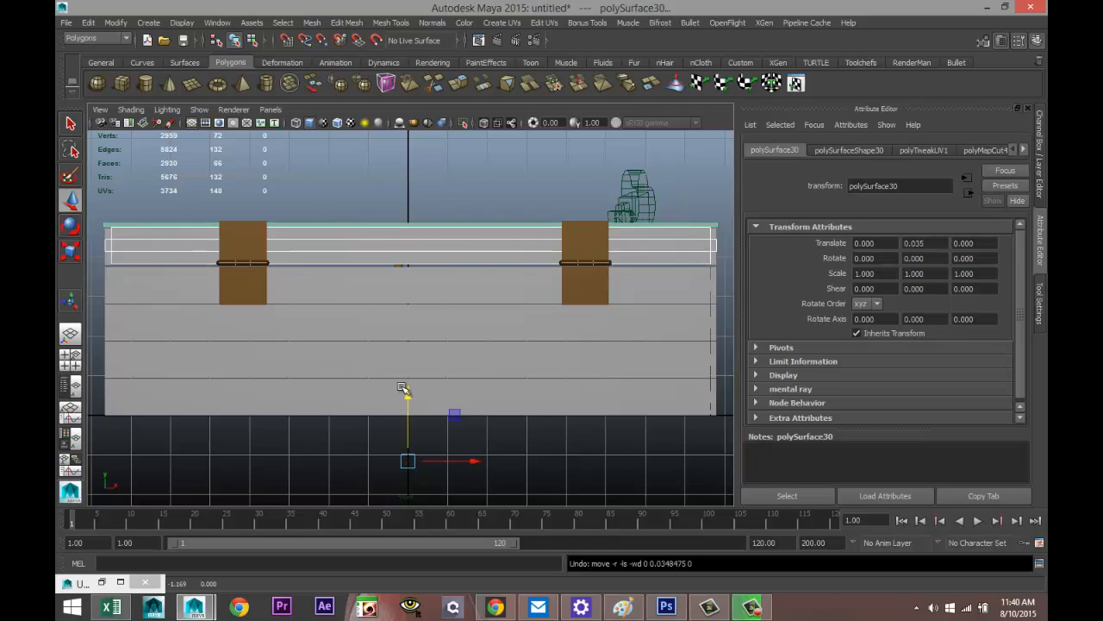
{"action": "left_click", "coordinate": [182, 291]}
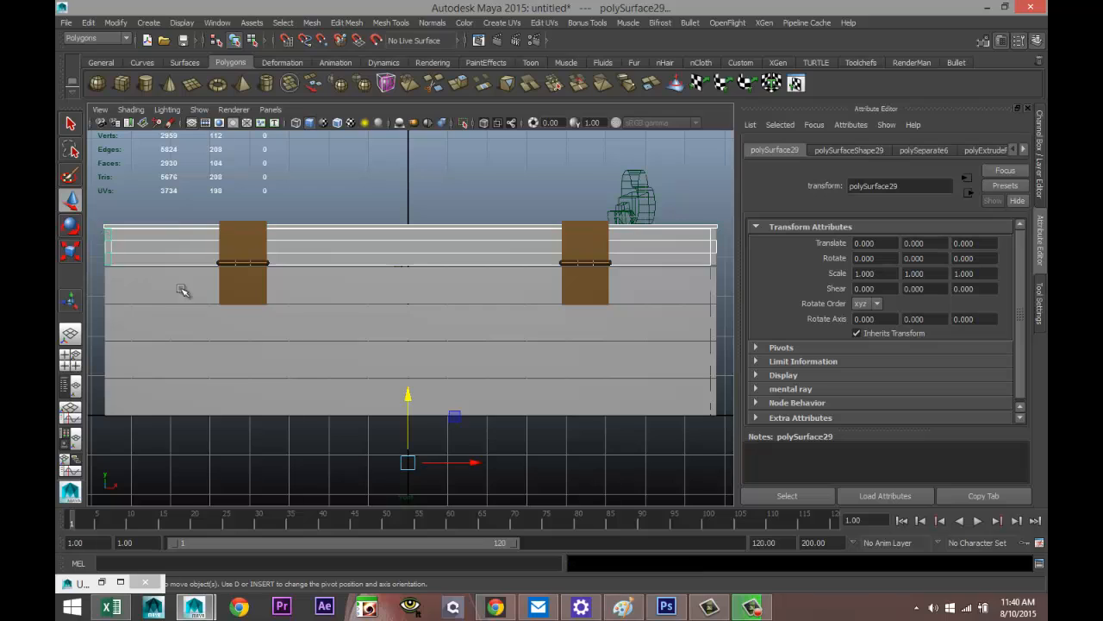
{"action": "left_click", "coordinate": [714, 232]}
{"action": "key", "text": "4"}
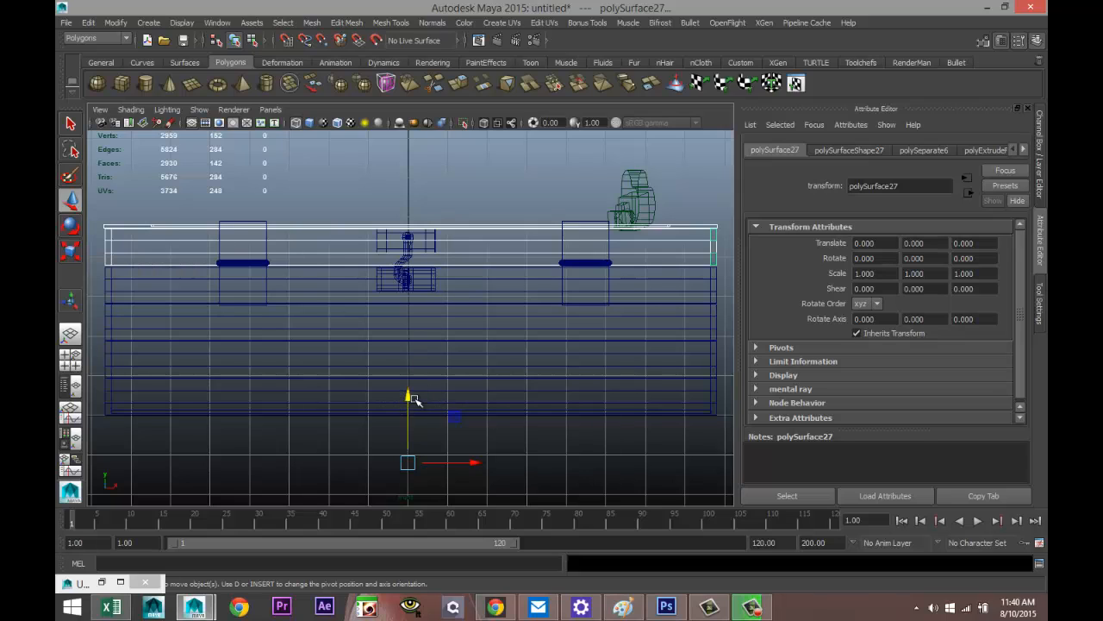
{"action": "left_click_drag", "start_coordinate": [412, 398], "coordinate": [409, 396]}
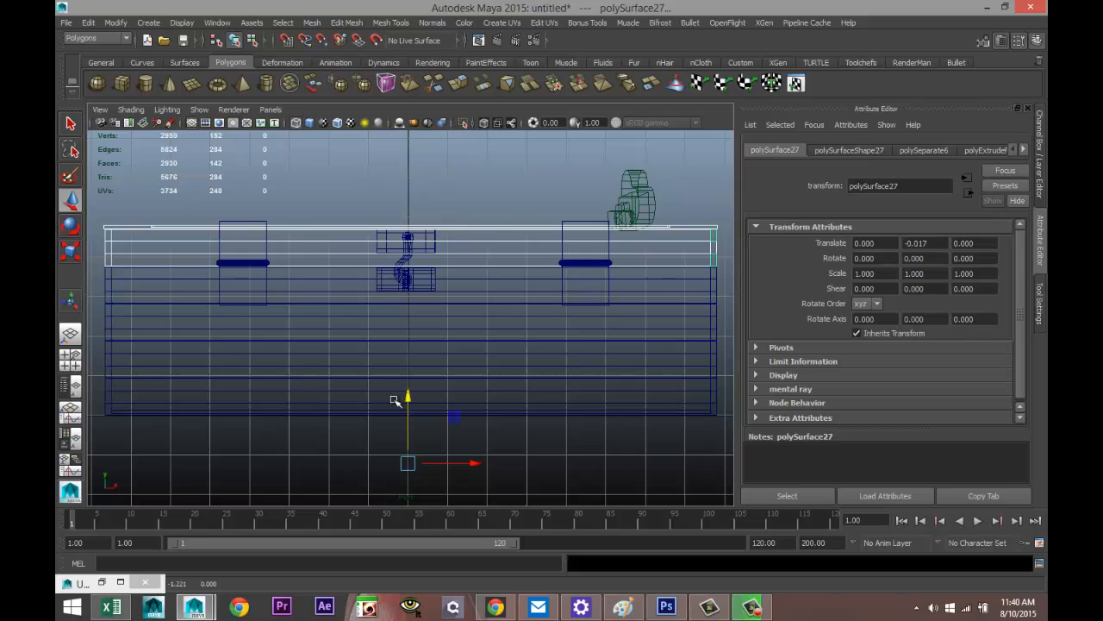
Step: Select every part of both hinges and move them together about 0.14 units down in Y
{"action": "left_click", "coordinate": [255, 223]}
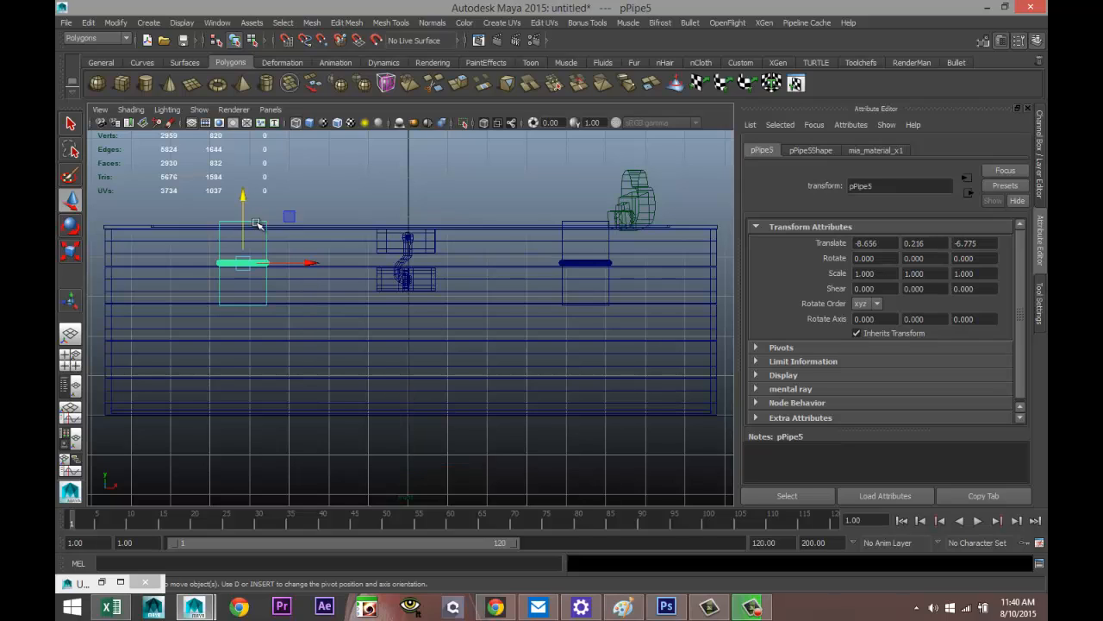
{"action": "left_click", "coordinate": [576, 222]}
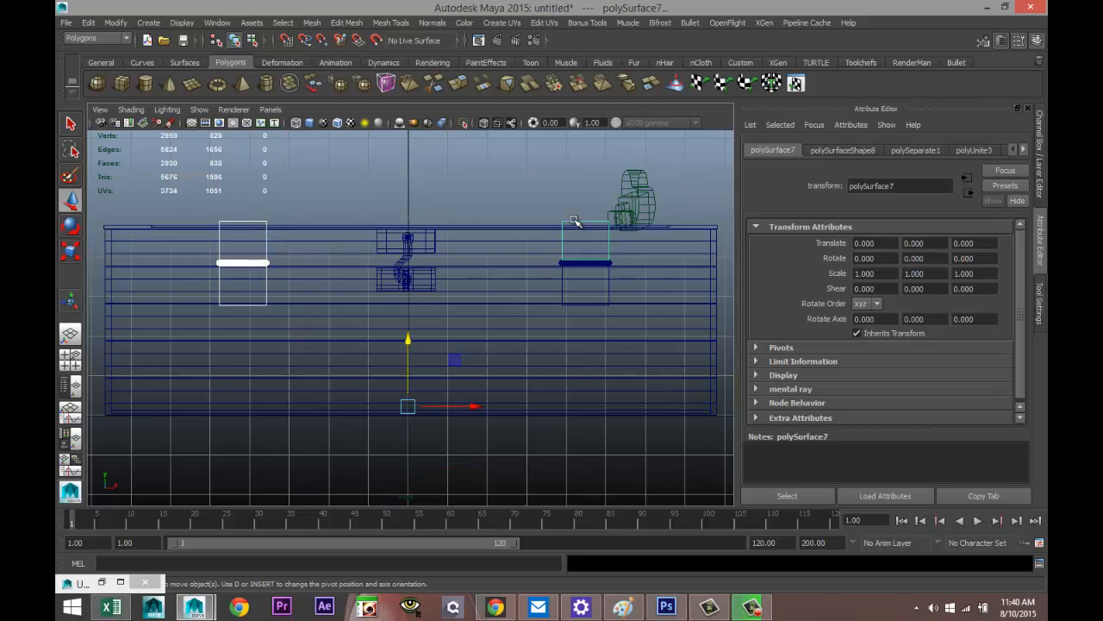
{"action": "left_click", "coordinate": [611, 287]}
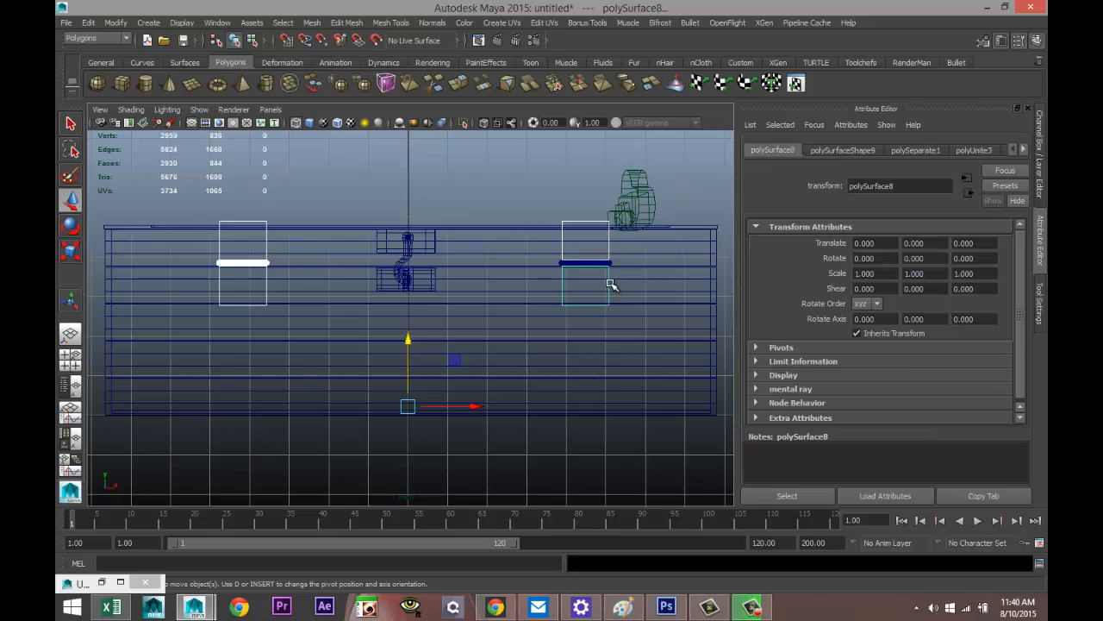
{"action": "left_click_drag", "start_coordinate": [555, 214], "coordinate": [594, 331]}
{"action": "key", "text": "ctrl+z"}
{"action": "key", "text": "ctrl+z"}
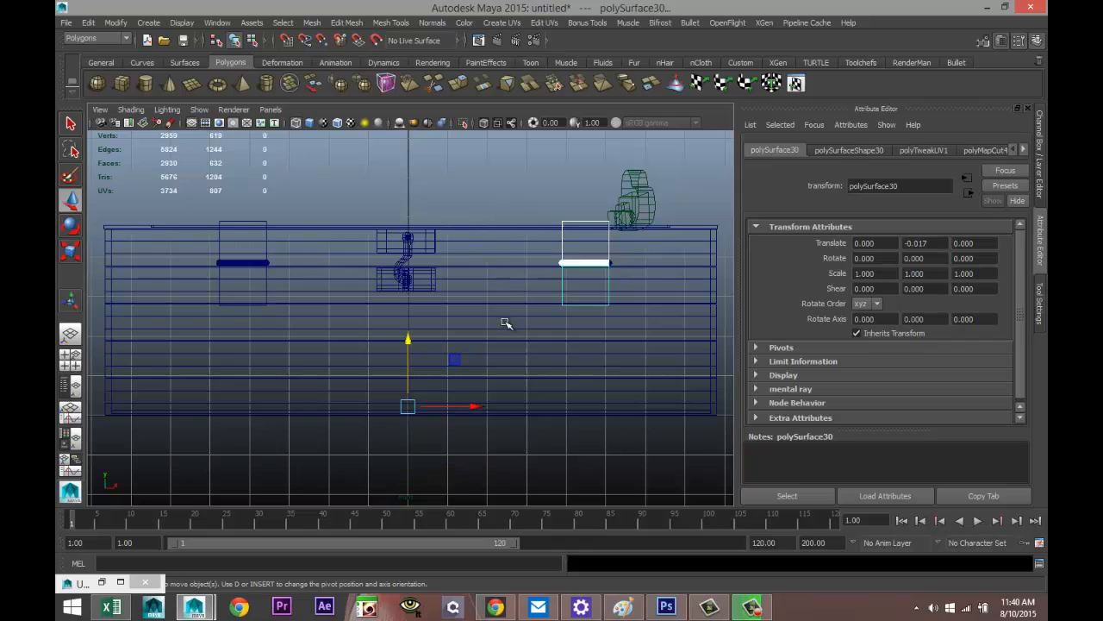
{"action": "left_click", "coordinate": [611, 263]}
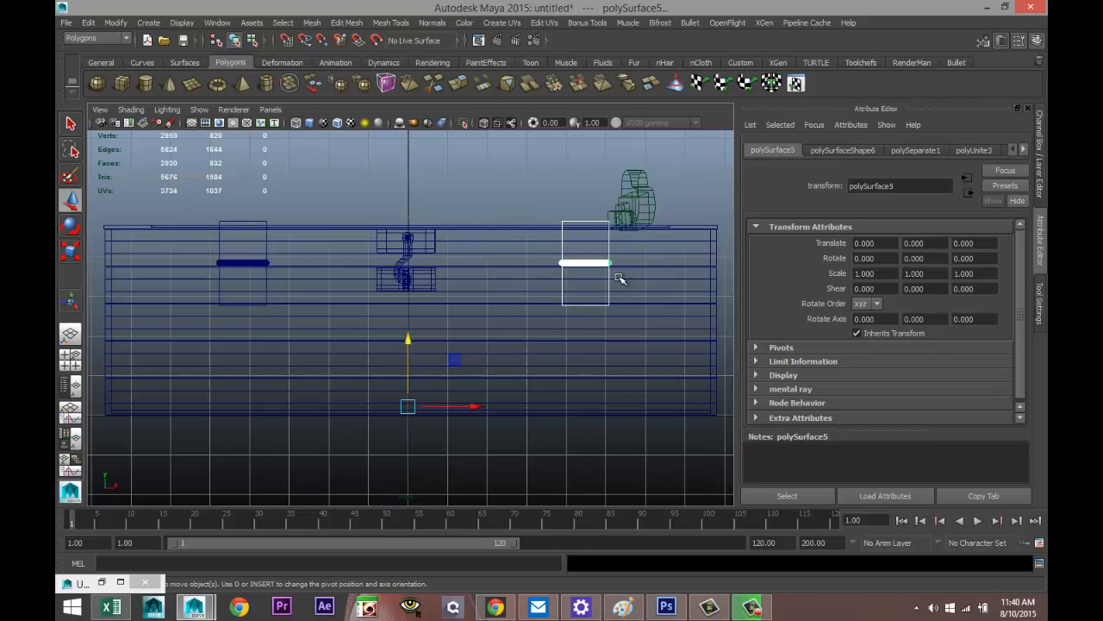
{"action": "left_click", "coordinate": [257, 220]}
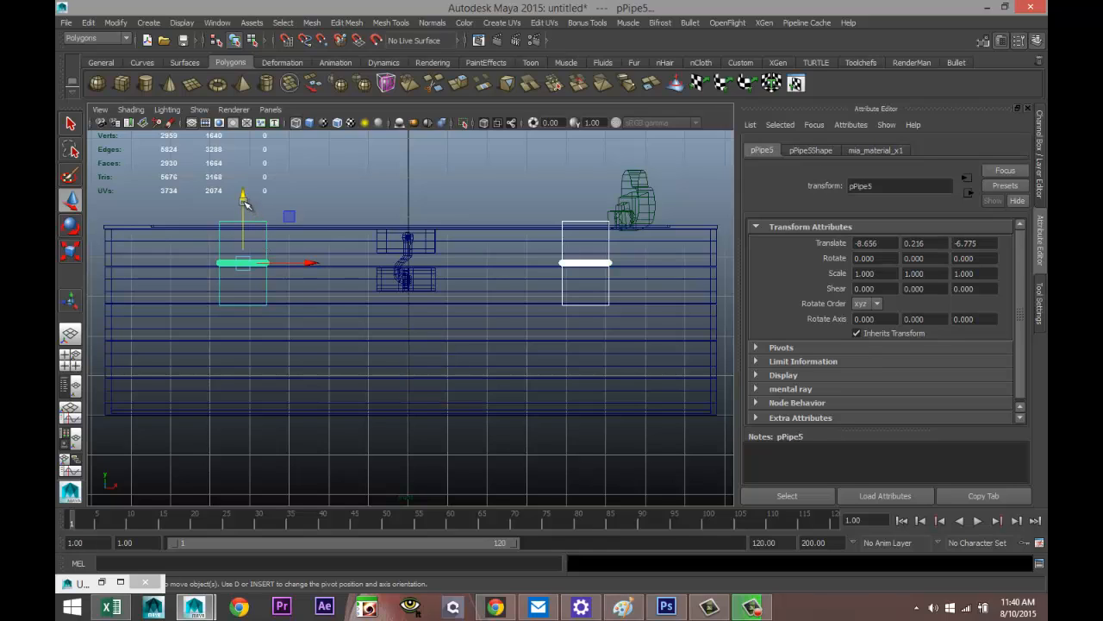
{"action": "left_click_drag", "start_coordinate": [242, 199], "coordinate": [243, 201]}
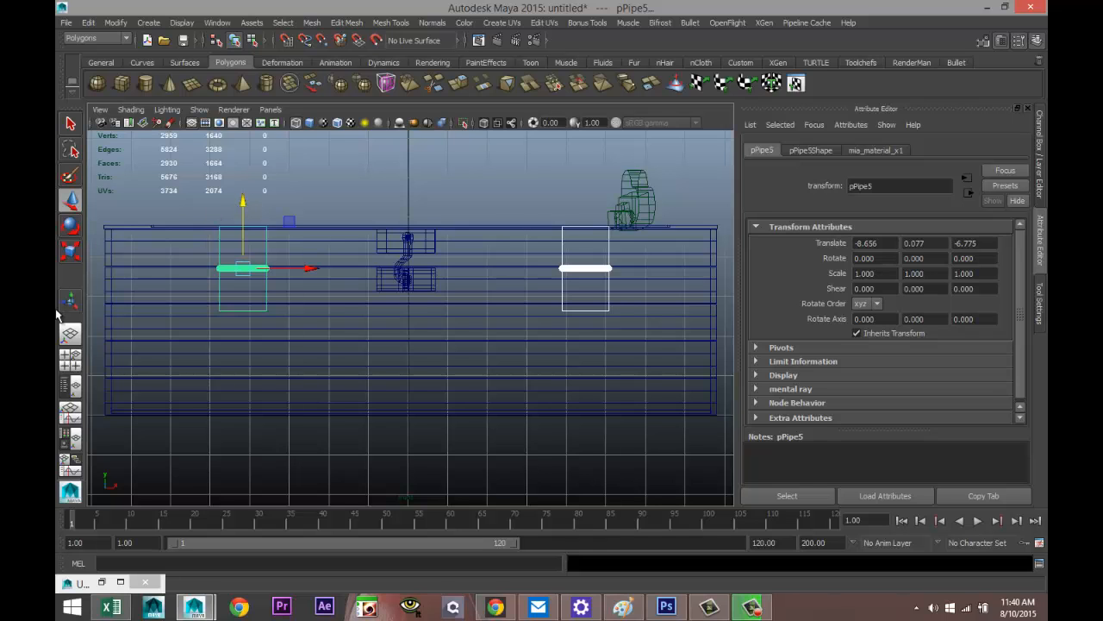
Step: Return to the textured perspective view, clear the selection and examine the box's clasp side and lid top
{"action": "left_click", "coordinate": [70, 355]}
{"action": "key", "text": "space"}
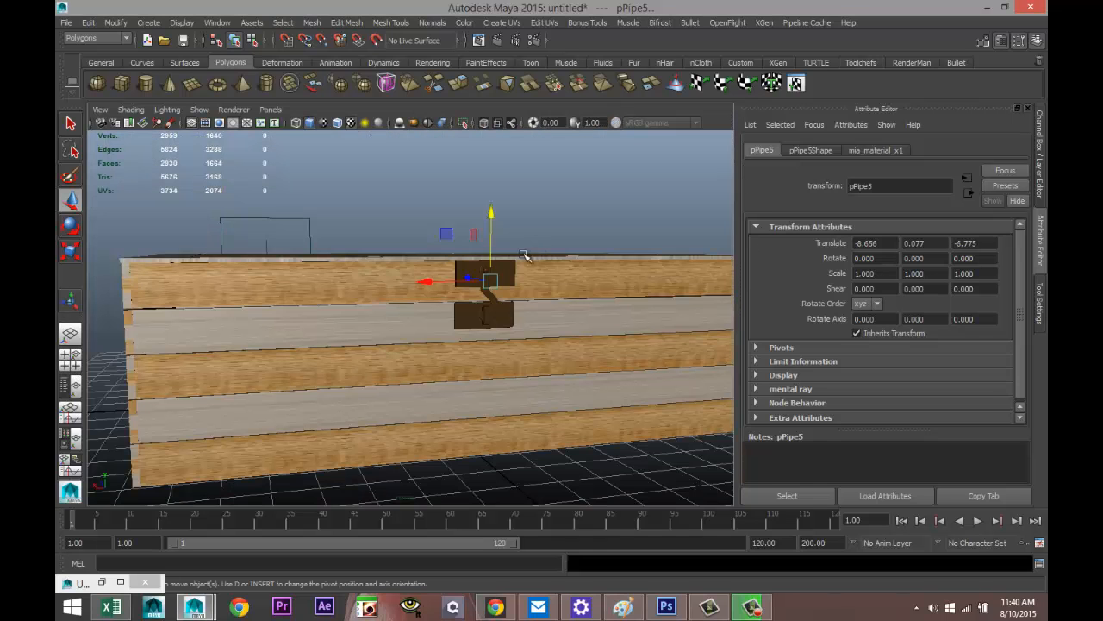
{"action": "left_click_drag", "start_coordinate": [481, 340], "coordinate": [492, 357], "text": "alt"}
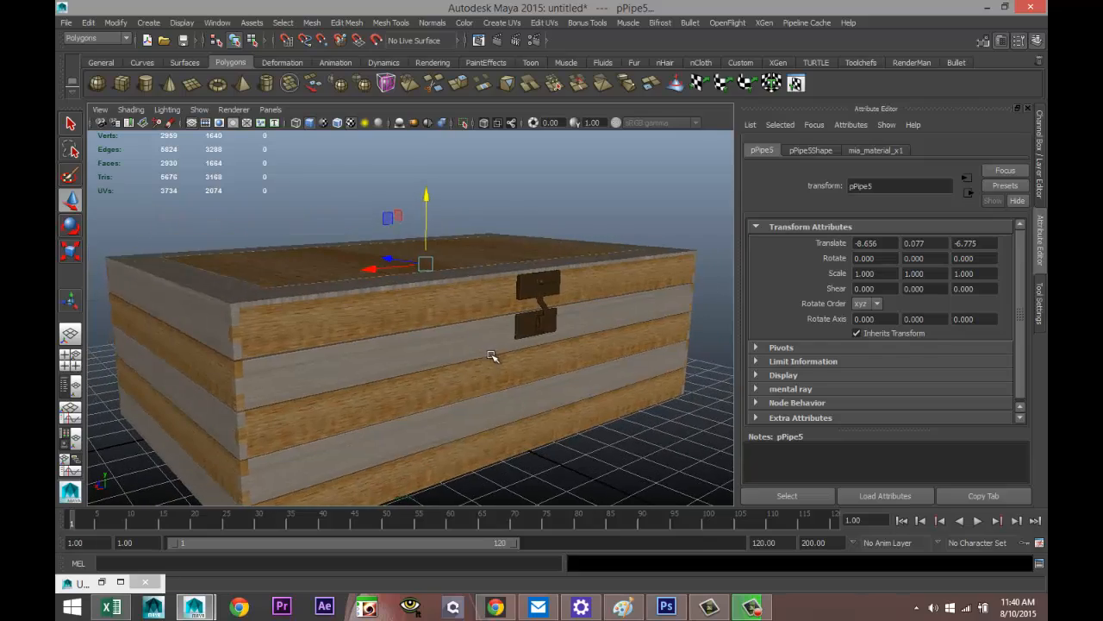
{"action": "left_click", "coordinate": [596, 201]}
{"action": "left_click_drag", "start_coordinate": [596, 202], "coordinate": [503, 285], "text": "alt"}
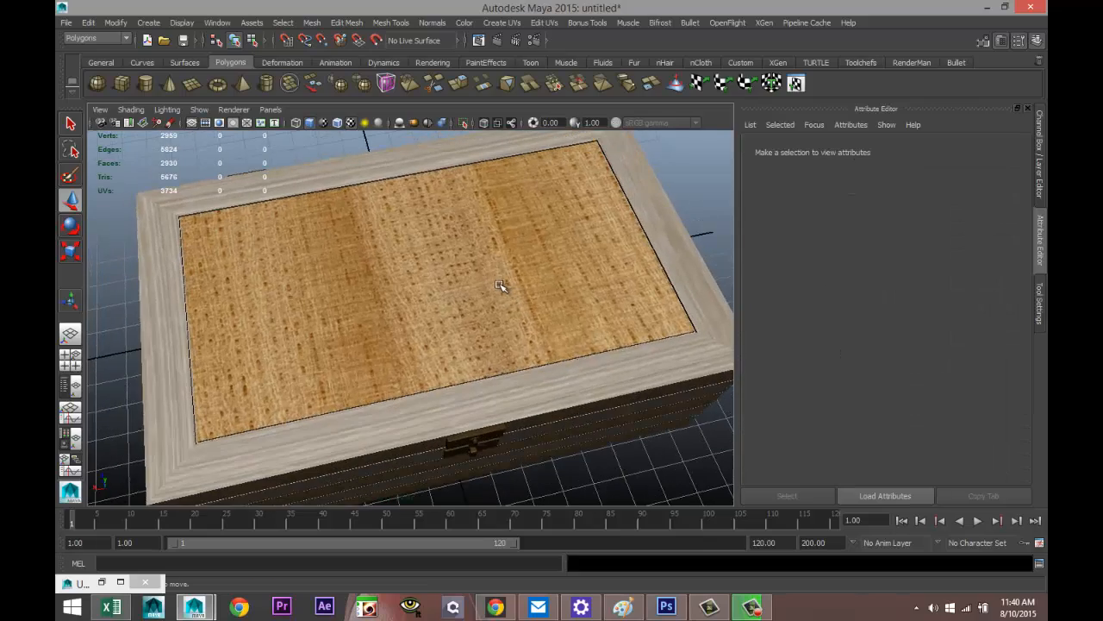
{"action": "scroll", "coordinate": [497, 277], "scroll_direction": "up", "scroll_amount": 3}
{"action": "middle_click_drag", "start_coordinate": [492, 270], "coordinate": [488, 306], "text": "alt"}
{"action": "scroll", "coordinate": [485, 319], "scroll_direction": "down", "scroll_amount": 5}
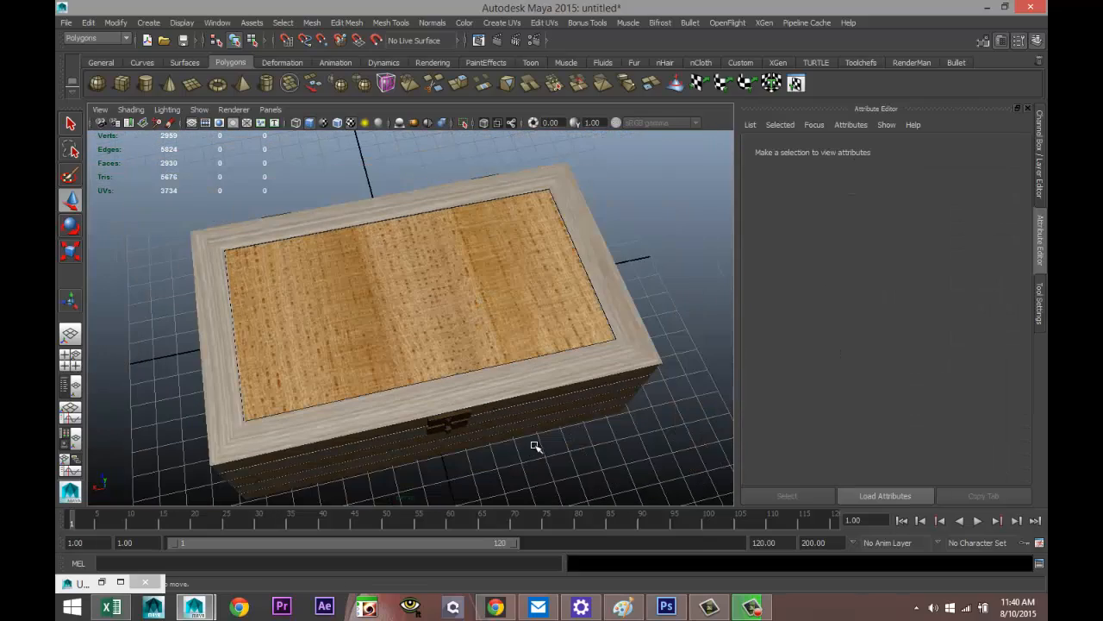
{"action": "left_click_drag", "start_coordinate": [517, 451], "coordinate": [522, 437], "text": "alt"}
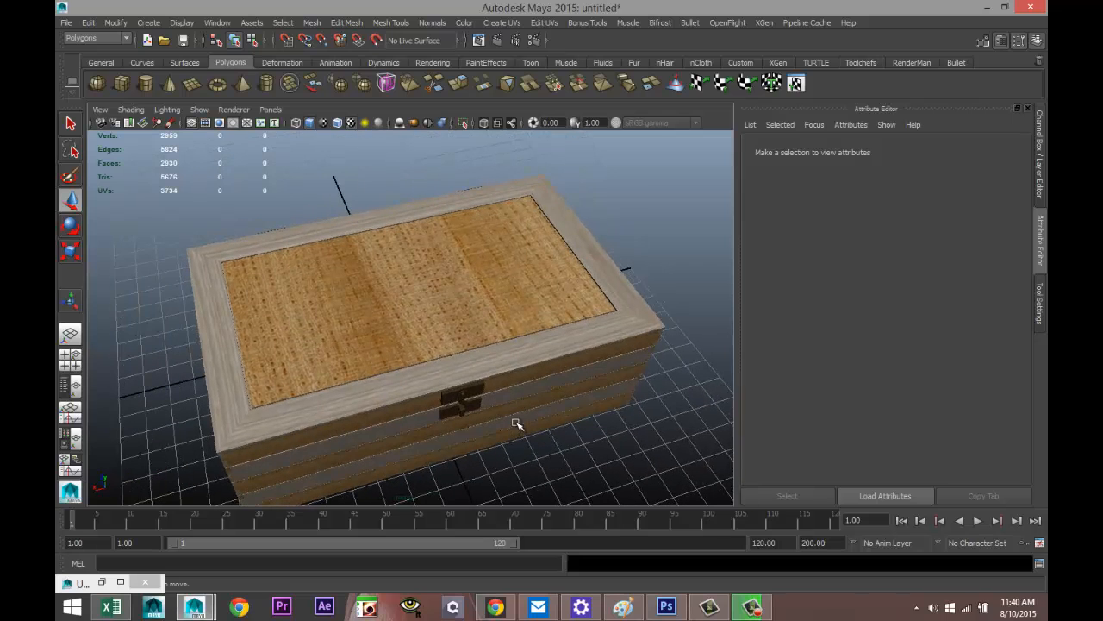
Step: Switch the lid to face selection and select the large inset face on its top
{"action": "right_click_drag", "start_coordinate": [434, 271], "coordinate": [428, 298]}
{"action": "left_click", "coordinate": [428, 291]}
{"action": "left_click", "coordinate": [429, 292]}
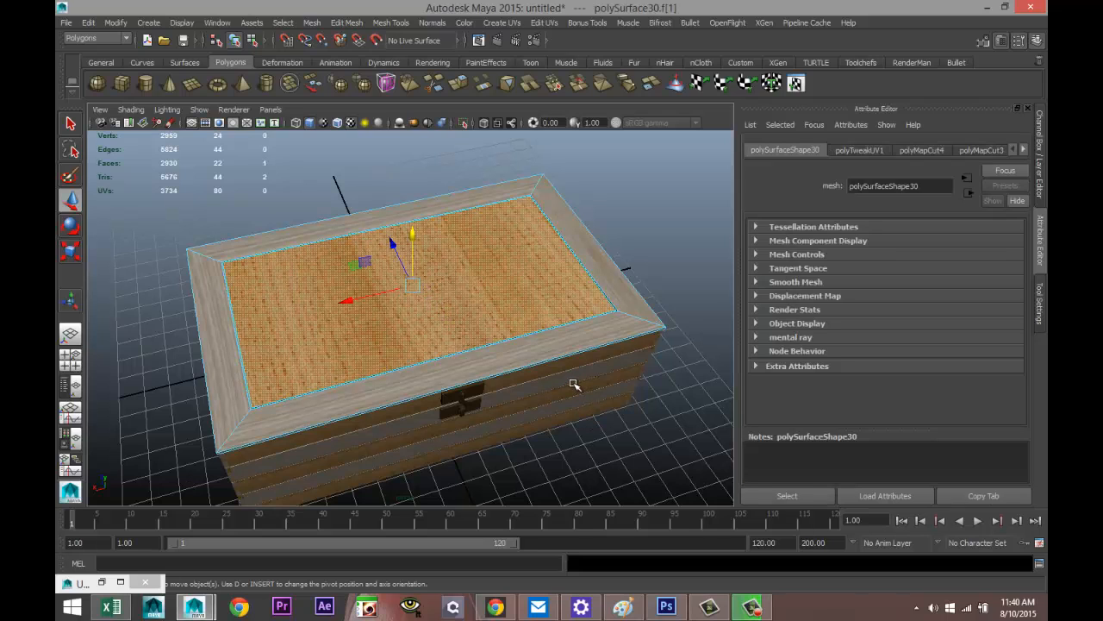
Step: Switch to Chrome and save the enlarged cowboy-and-horse image to the Desktop as a JPEG named COWBOY
{"action": "left_click", "coordinate": [498, 608]}
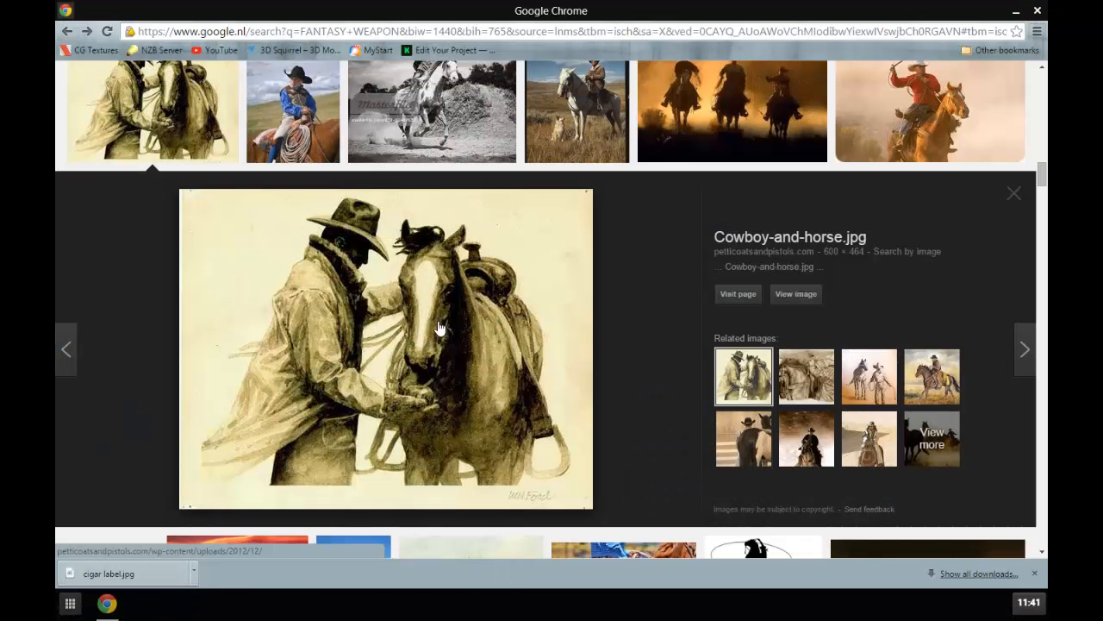
{"action": "right_click", "coordinate": [394, 272]}
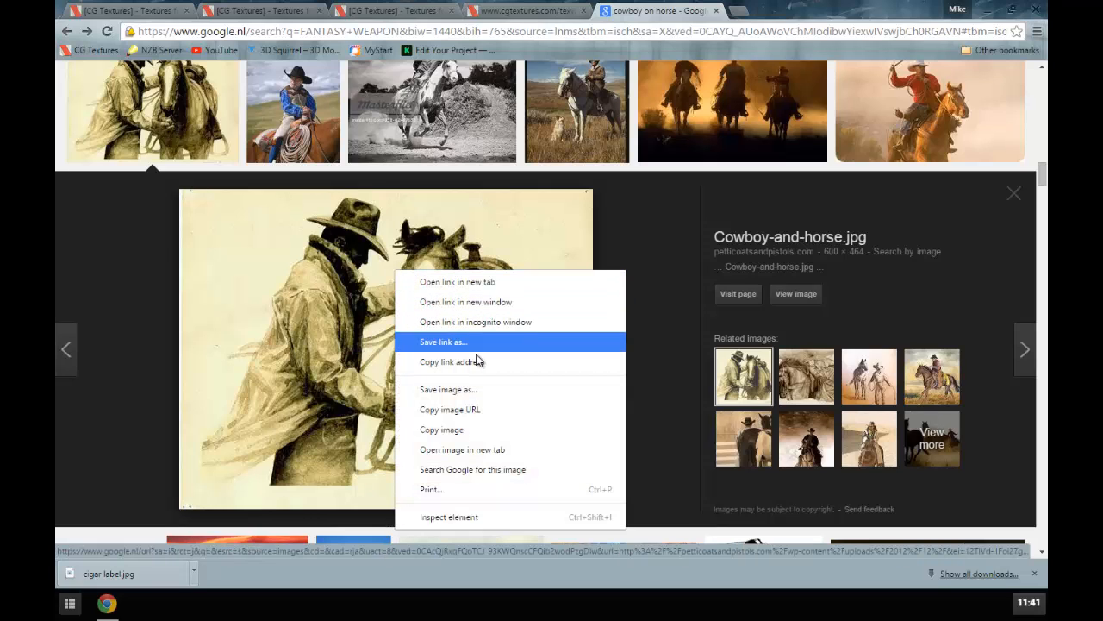
{"action": "left_click", "coordinate": [470, 398]}
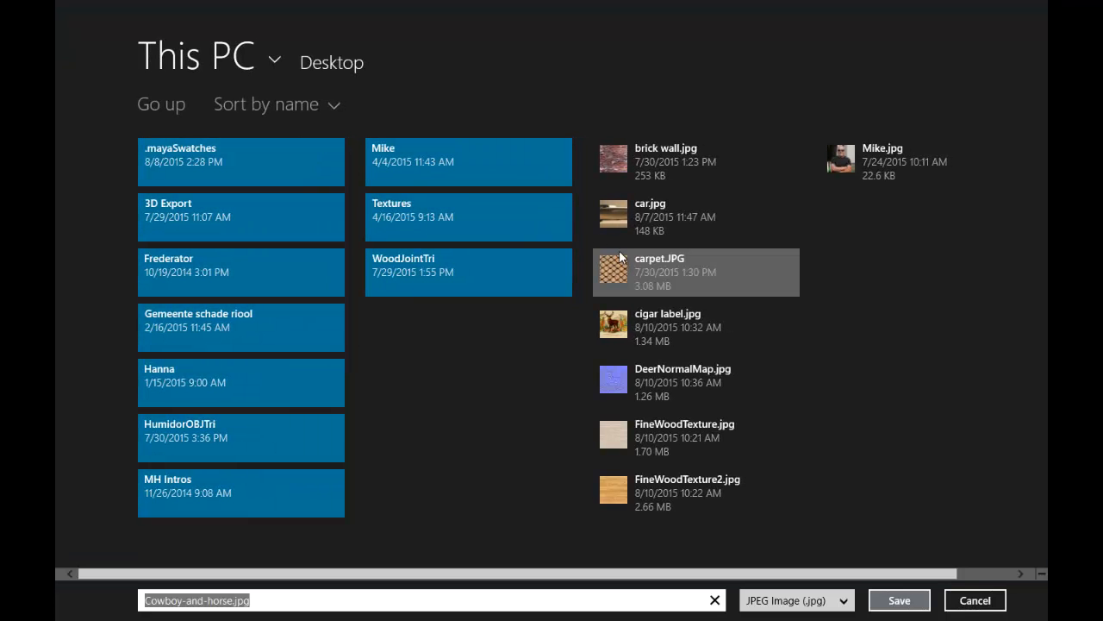
{"action": "type", "text": "cowbo"}
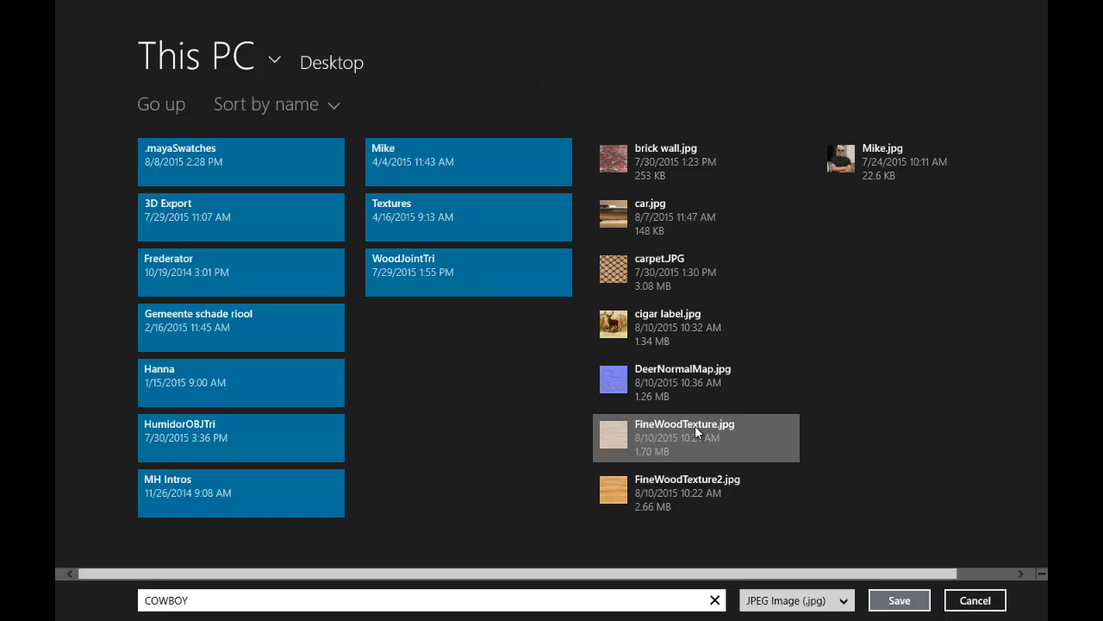
{"action": "key", "text": "Tab"}
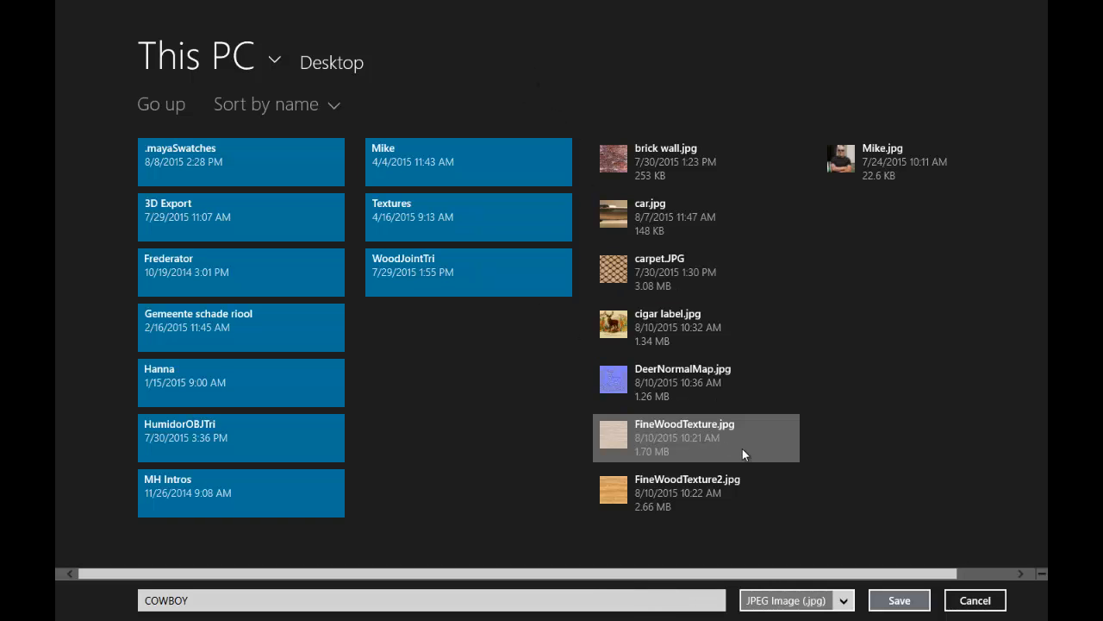
{"action": "left_click", "coordinate": [905, 599]}
Step: Switch to Photoshop and open COWBOY.jpg from the Desktop
{"action": "key", "text": "alt+Tab"}
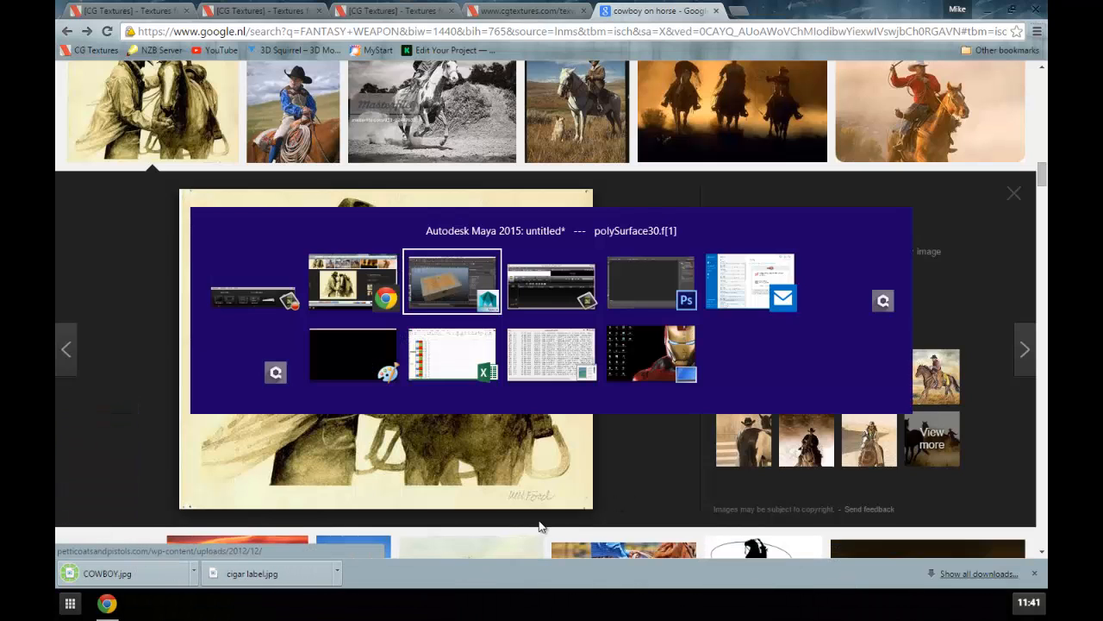
{"action": "key", "text": "alt+Tab"}
{"action": "key", "text": "alt+Tab"}
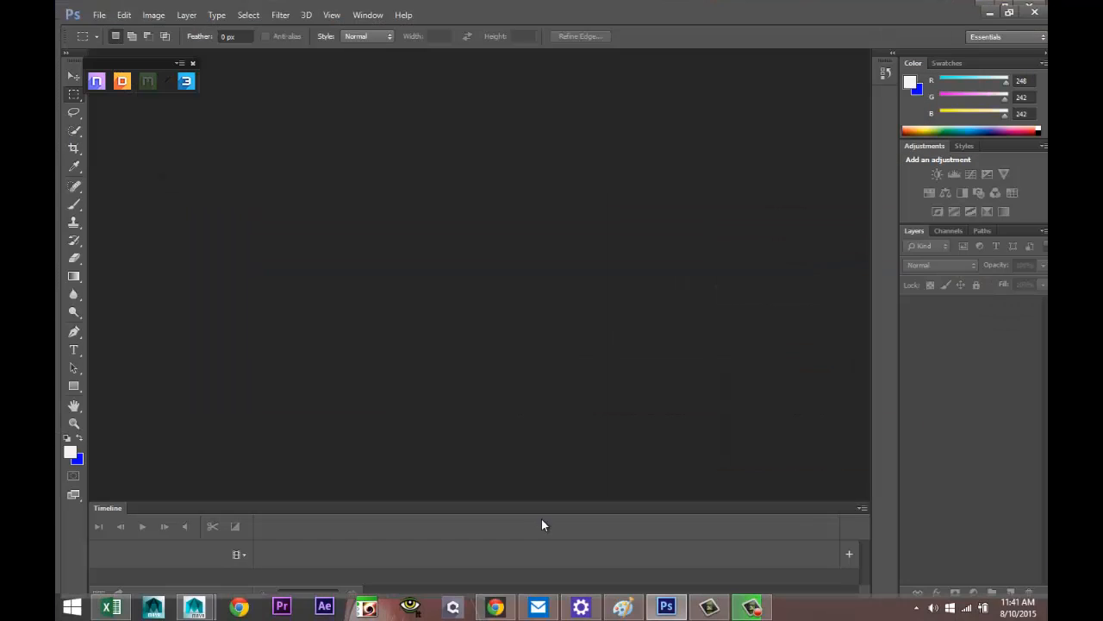
{"action": "left_click", "coordinate": [92, 9]}
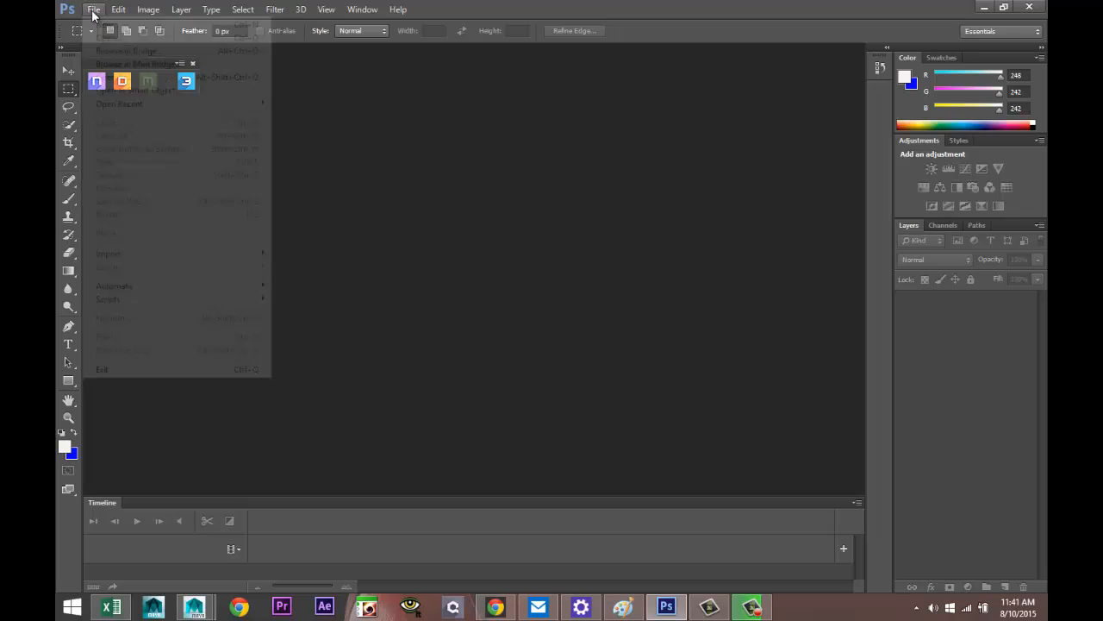
{"action": "left_click", "coordinate": [111, 39]}
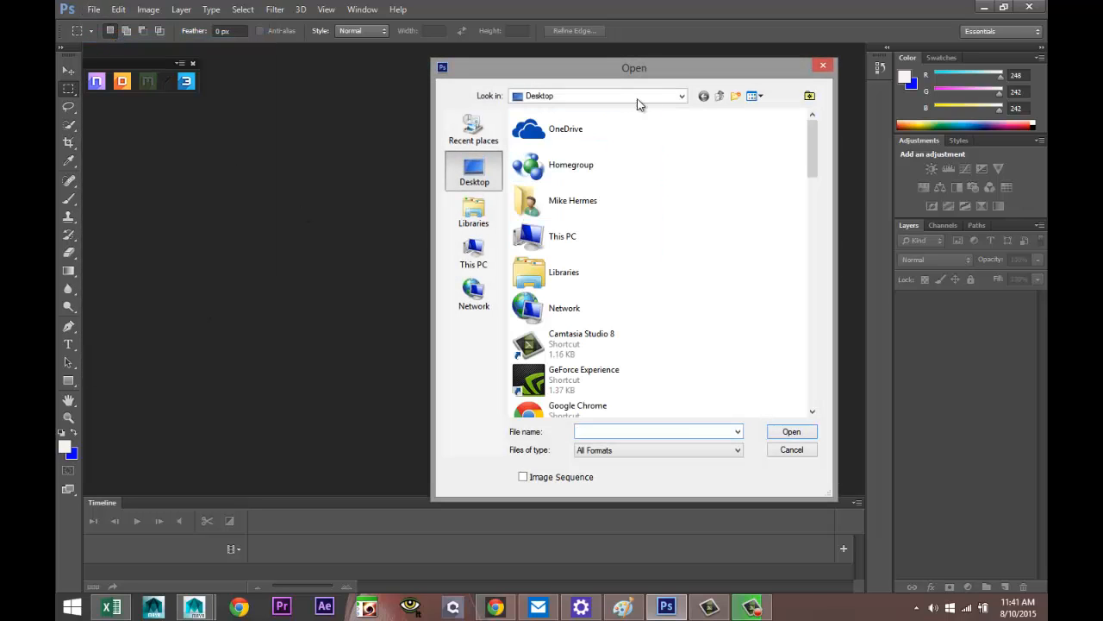
{"action": "left_click_drag", "start_coordinate": [815, 147], "coordinate": [810, 327]}
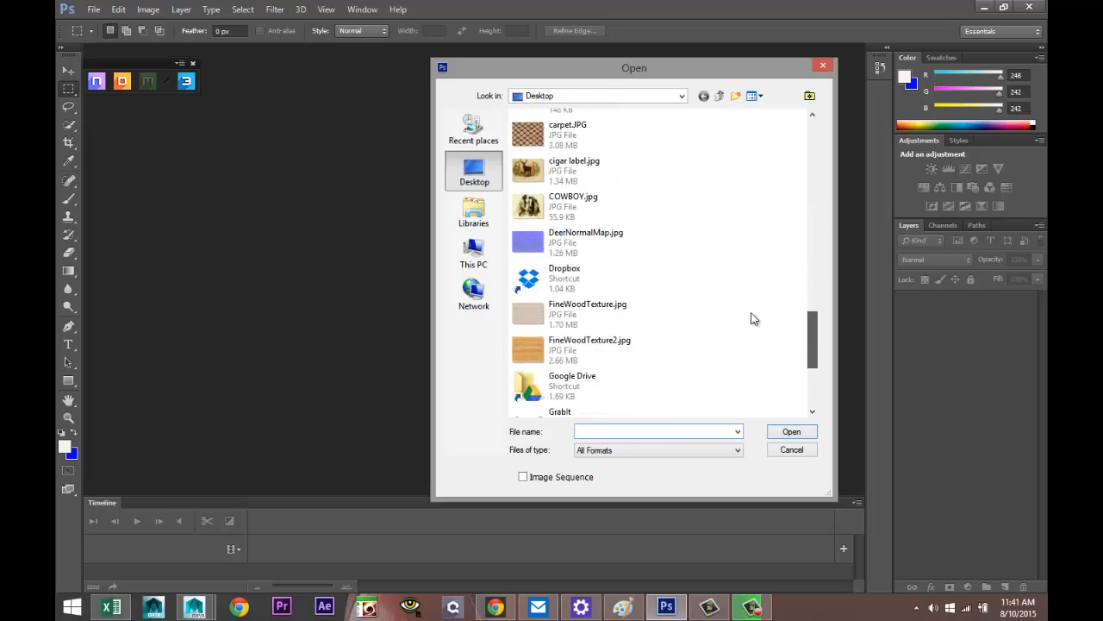
{"action": "left_click", "coordinate": [527, 209]}
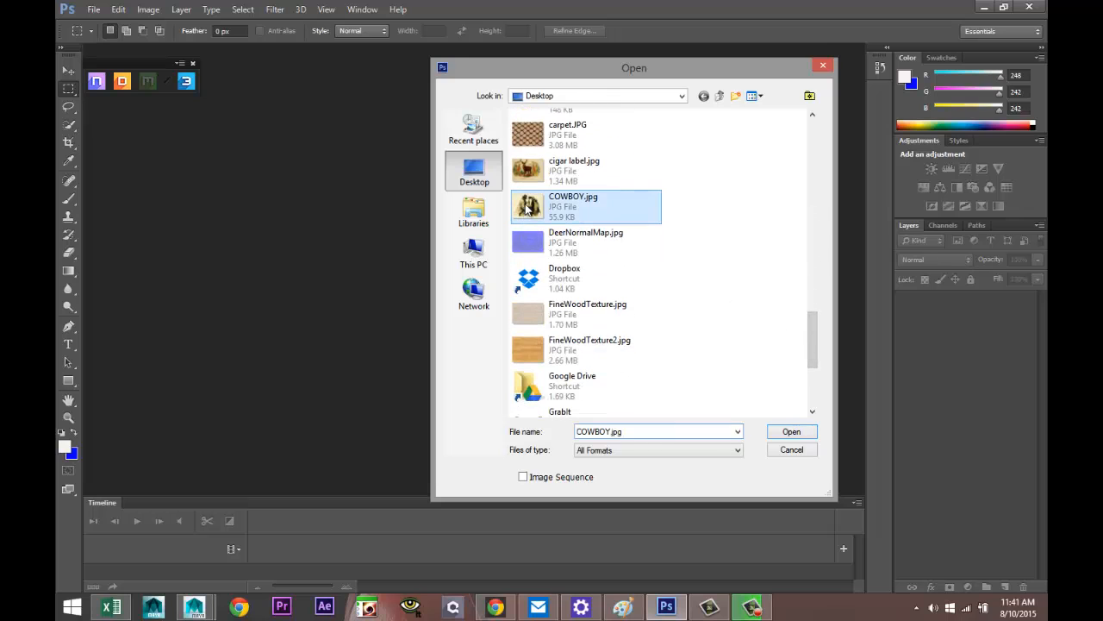
{"action": "left_click", "coordinate": [791, 431]}
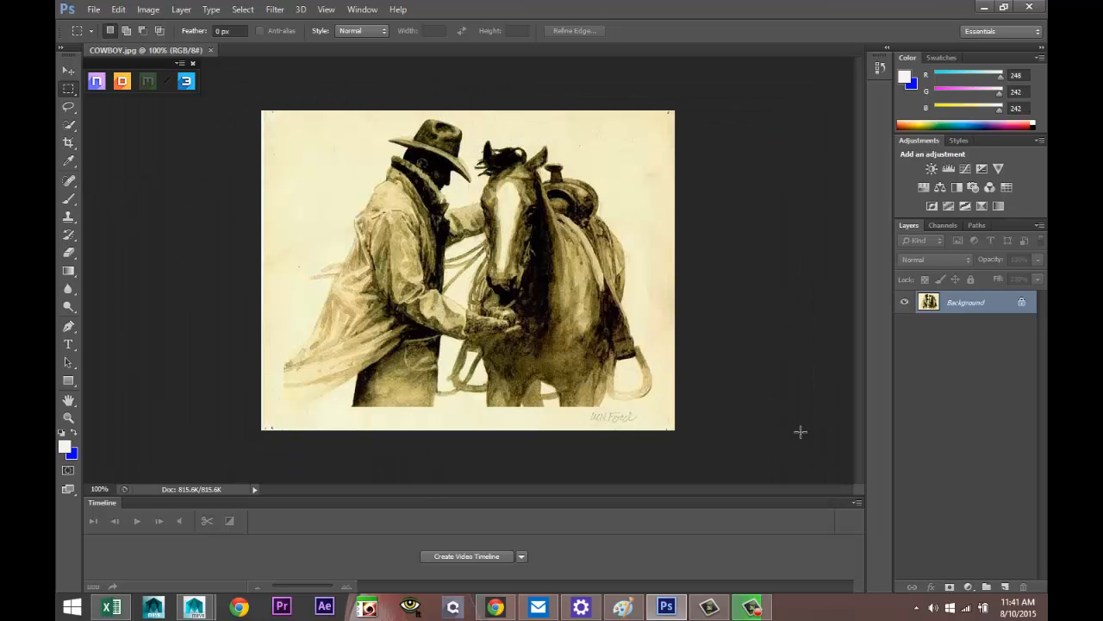
Step: Generate a normal map from the active document with nDO's Flat Wood photo-normal preset
{"action": "left_click", "coordinate": [96, 82]}
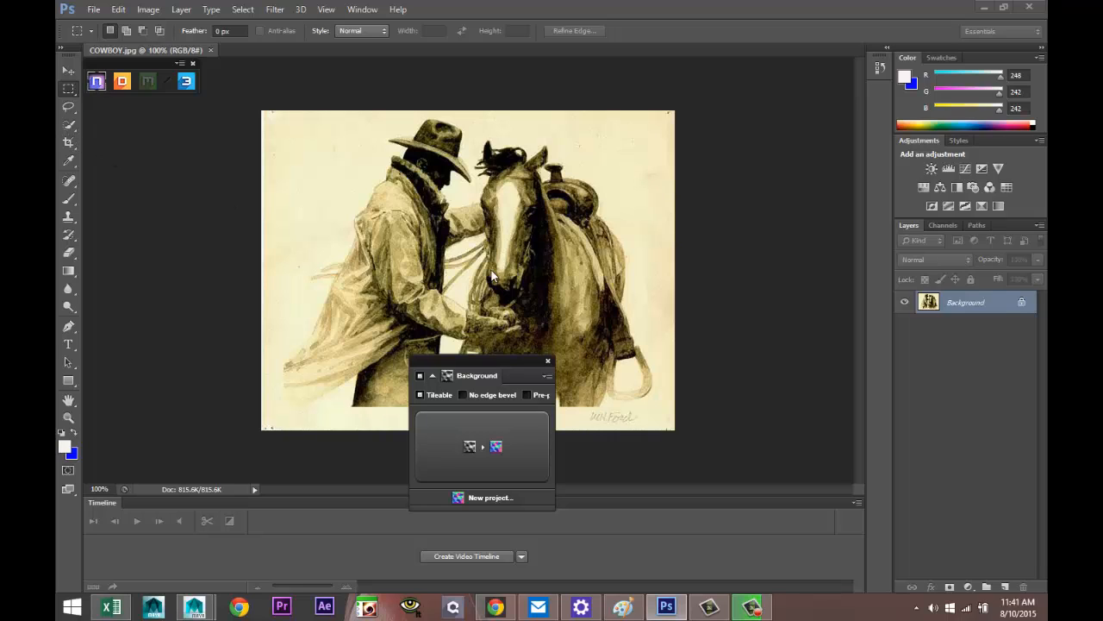
{"action": "left_click", "coordinate": [546, 377]}
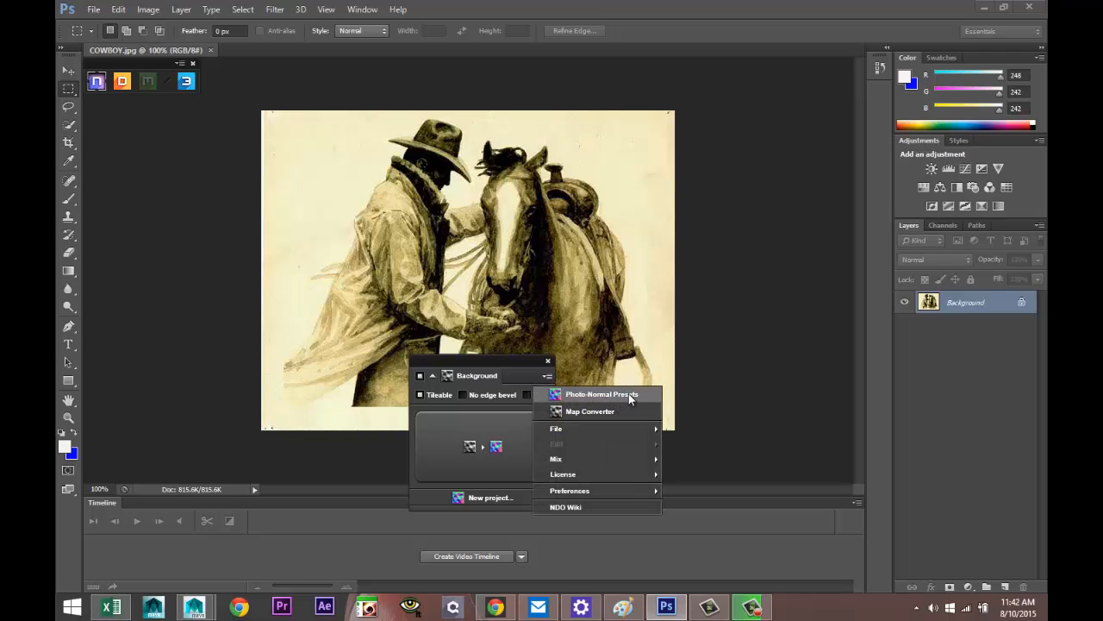
{"action": "left_click", "coordinate": [629, 395]}
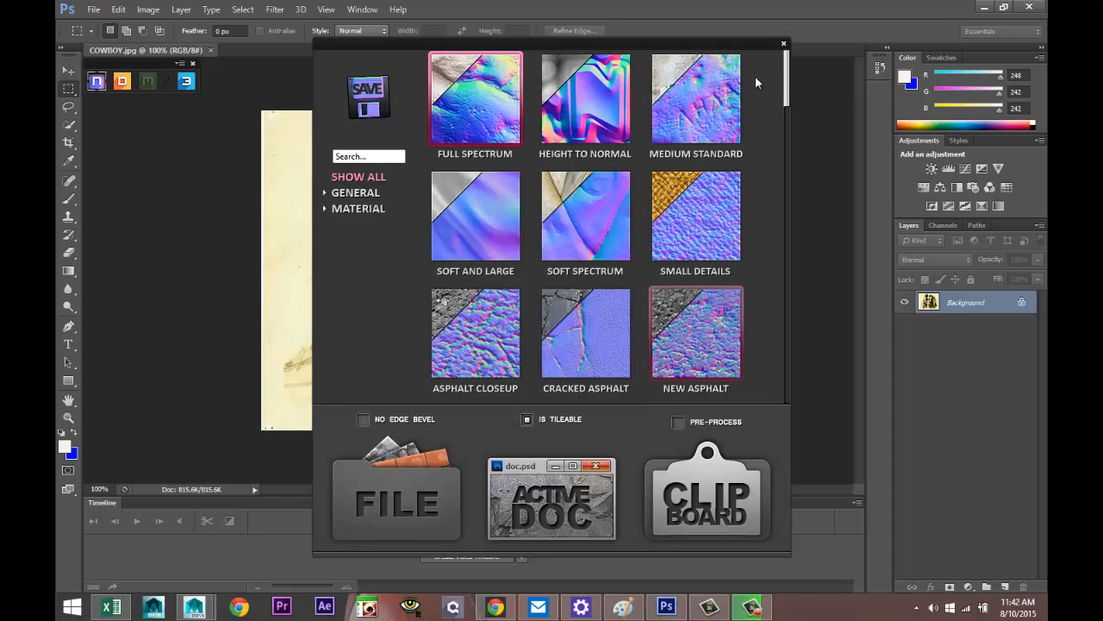
{"action": "left_click", "coordinate": [784, 43]}
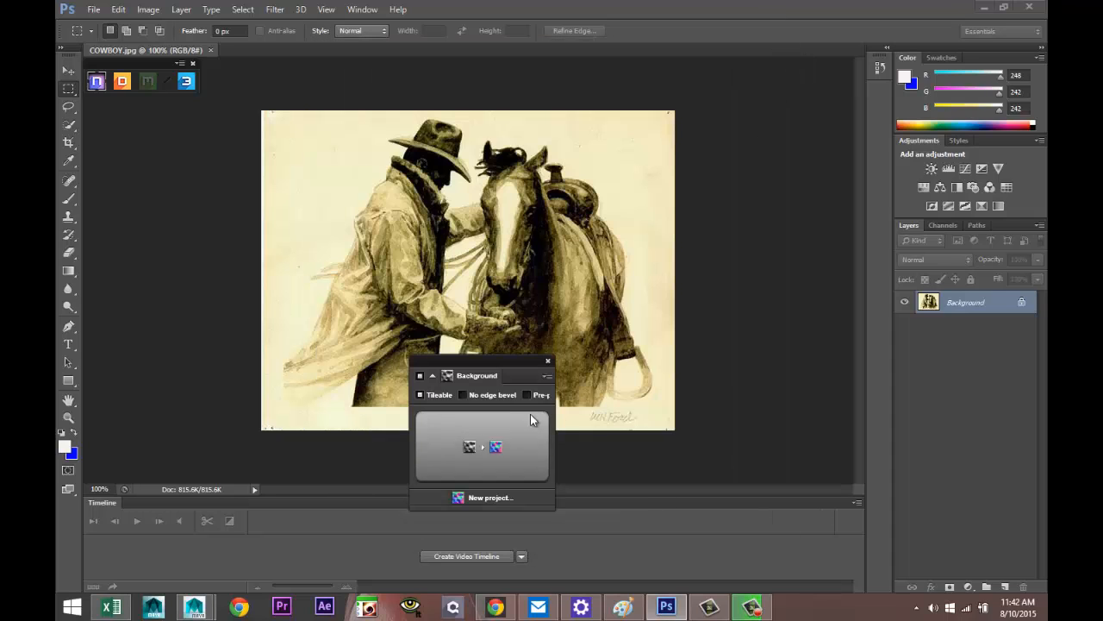
{"action": "left_click", "coordinate": [546, 376]}
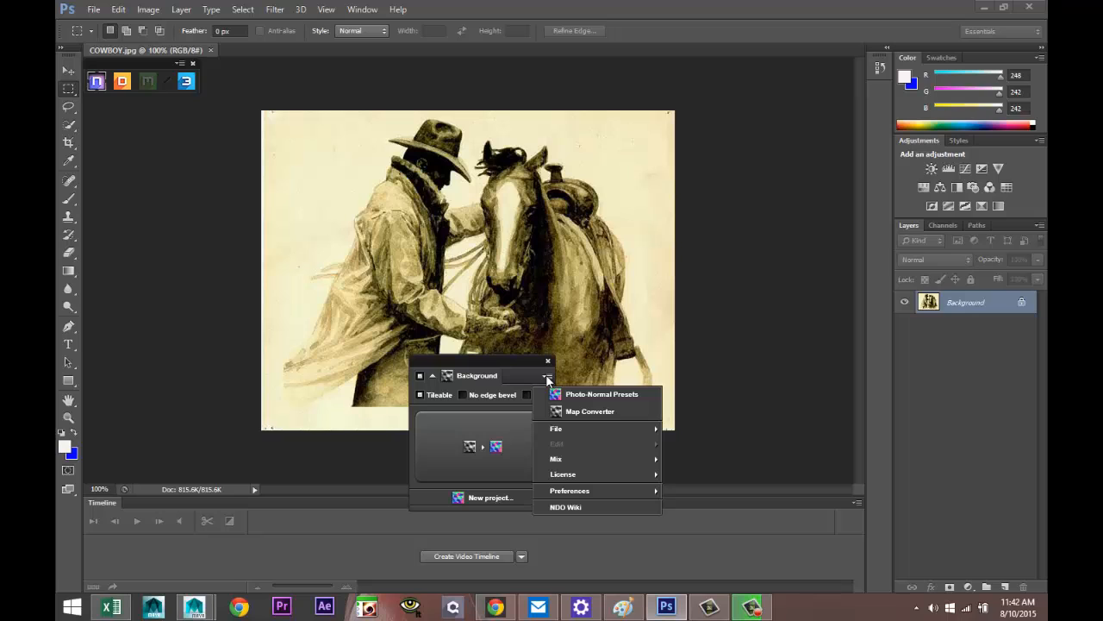
{"action": "left_click", "coordinate": [609, 400]}
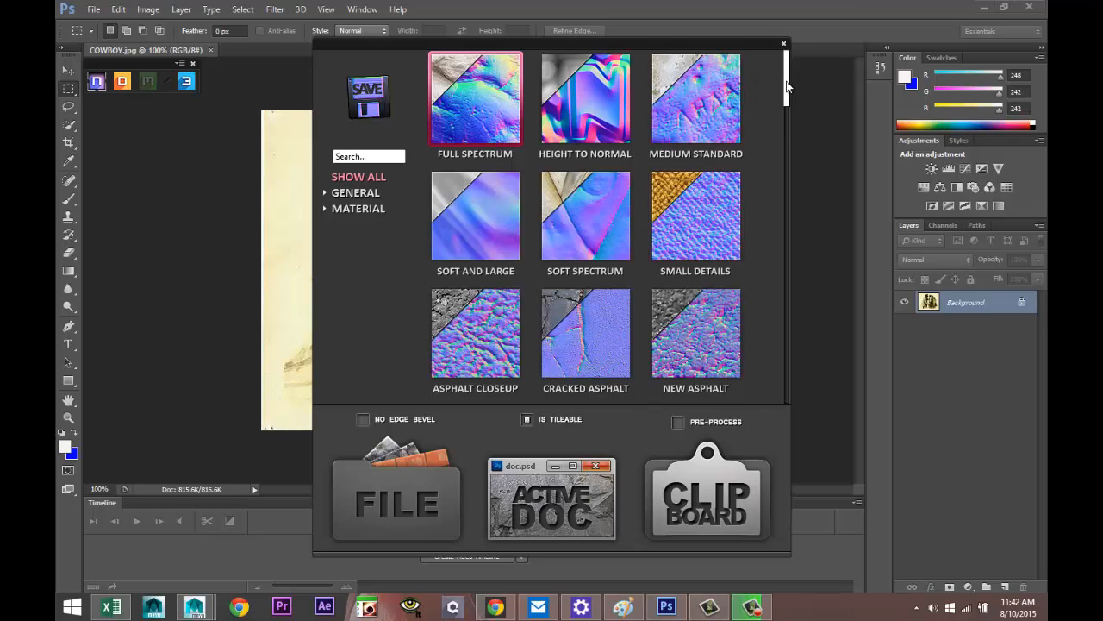
{"action": "left_click_drag", "start_coordinate": [789, 88], "coordinate": [770, 391]}
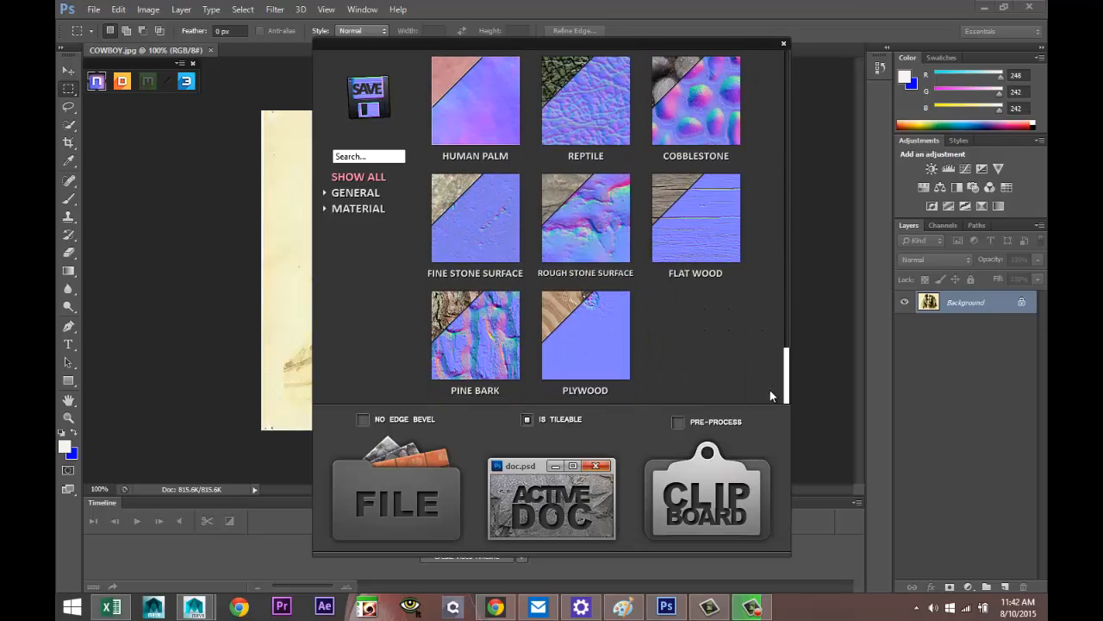
{"action": "left_click", "coordinate": [712, 226]}
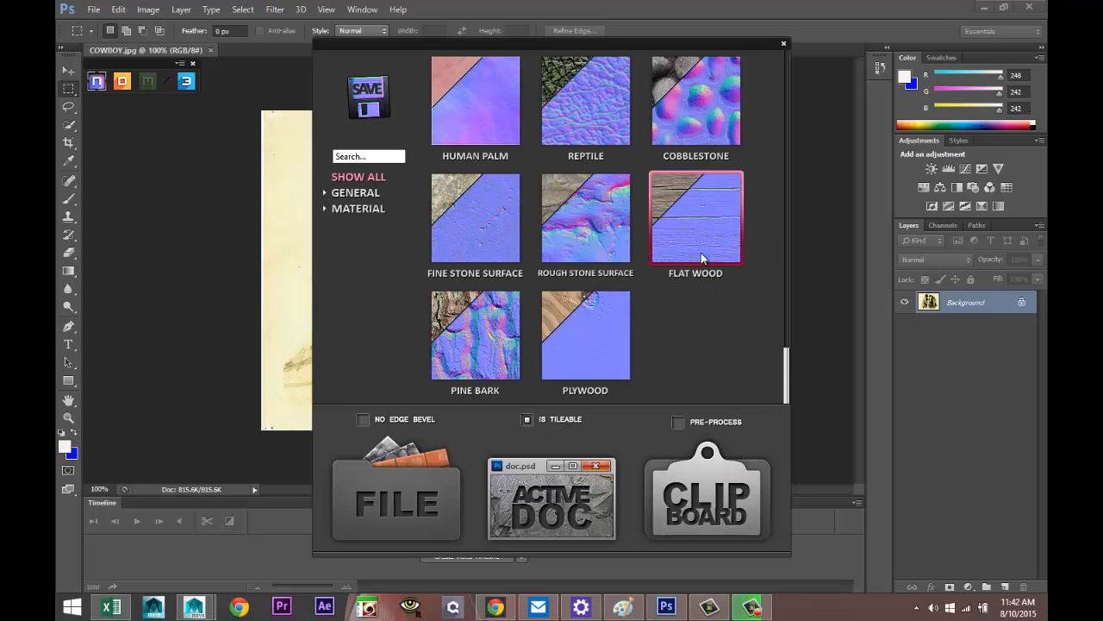
{"action": "left_click", "coordinate": [569, 505]}
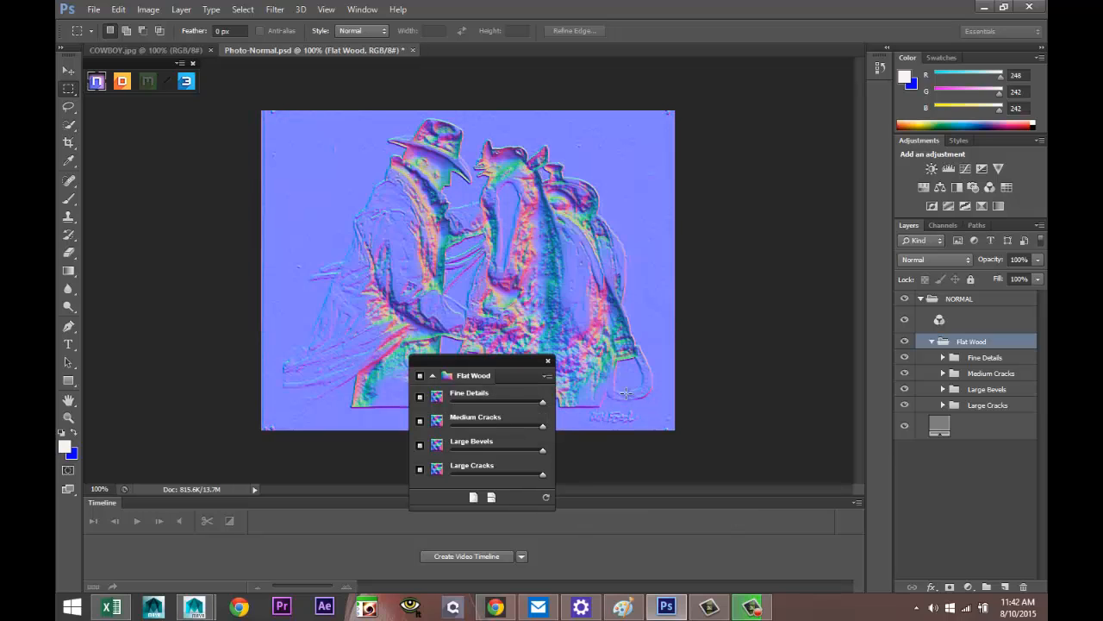
Step: Move the Flat Wood settings off the image and adjust the intensity of the normal map's Fine Details and Medium Cracks
{"action": "left_click_drag", "start_coordinate": [496, 360], "coordinate": [197, 197]}
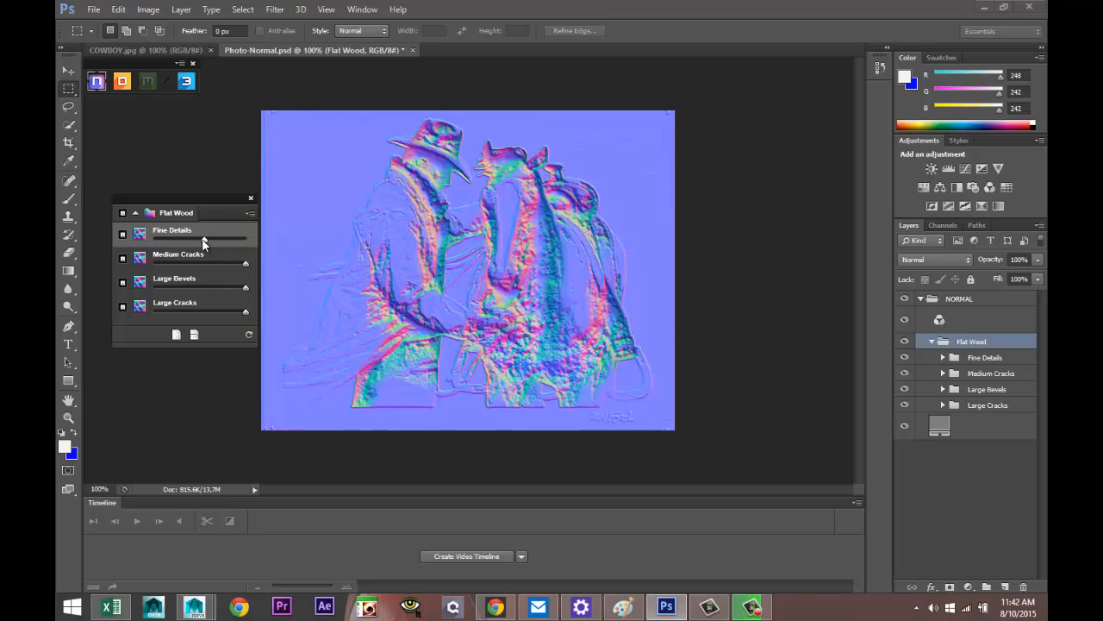
{"action": "left_click_drag", "start_coordinate": [207, 240], "coordinate": [186, 242]}
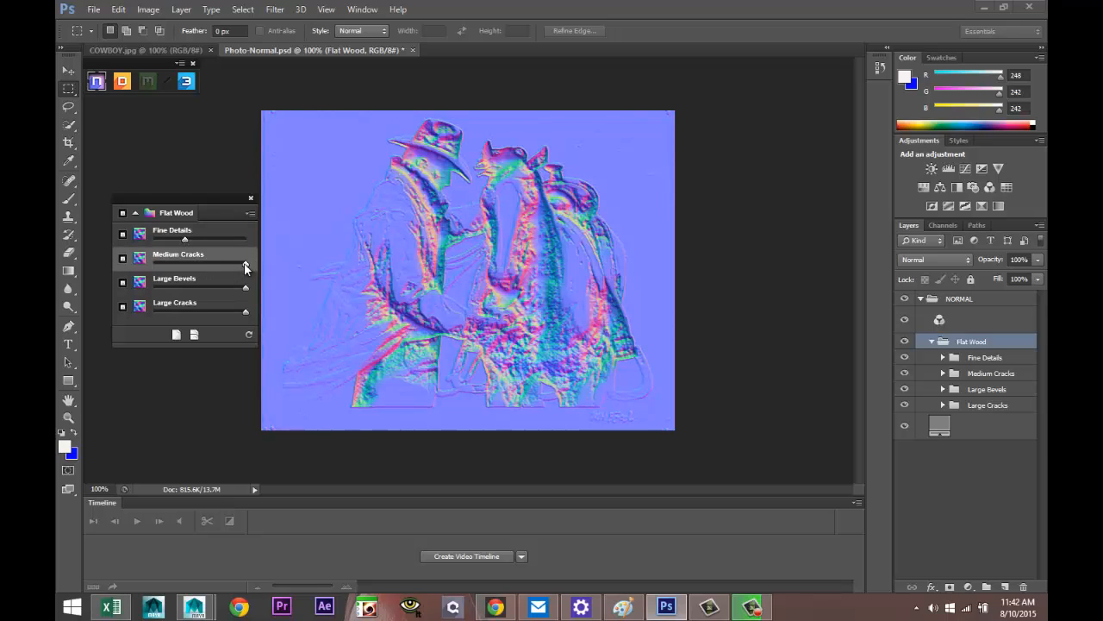
{"action": "left_click_drag", "start_coordinate": [205, 263], "coordinate": [198, 266]}
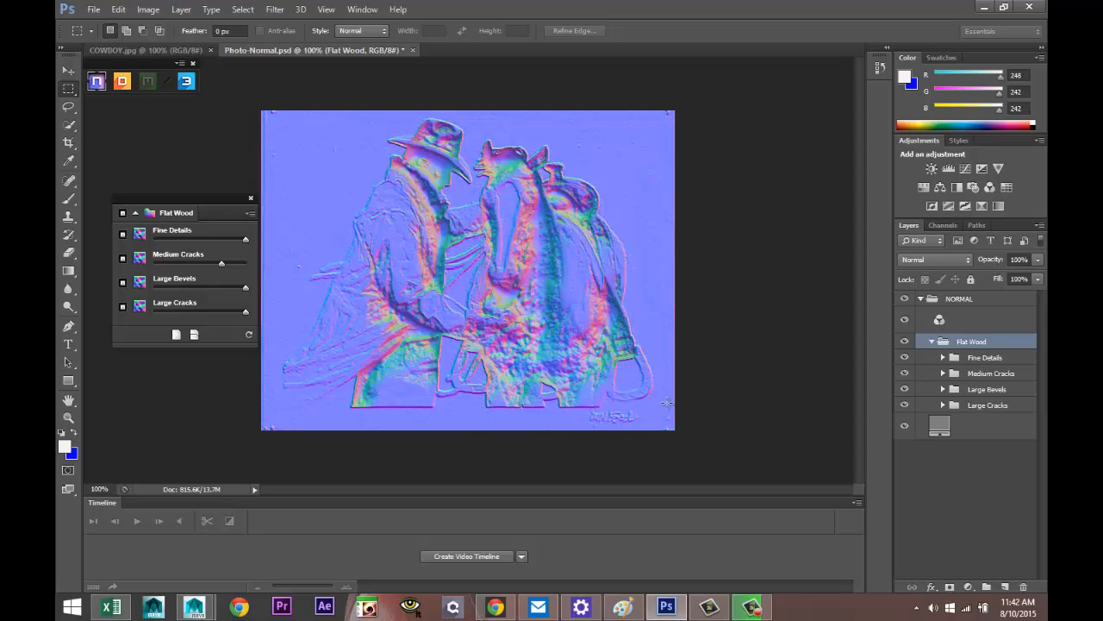
Step: Save the normal map to the Desktop as a JPEG named cowboynormal, accepting the JPEG quality options
{"action": "left_click", "coordinate": [93, 9]}
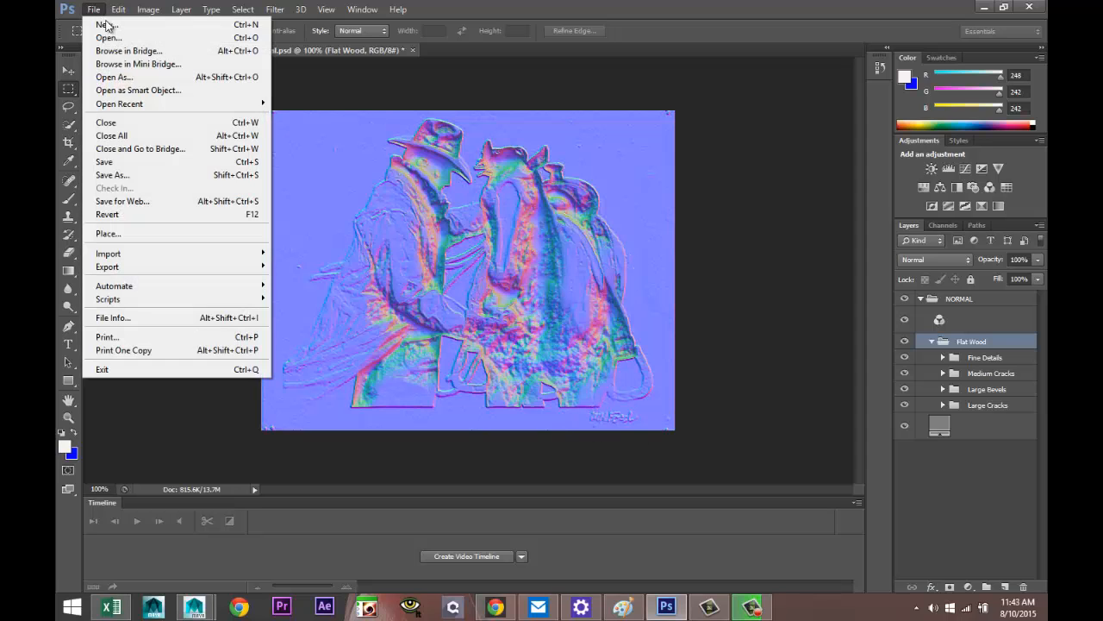
{"action": "left_click", "coordinate": [133, 175]}
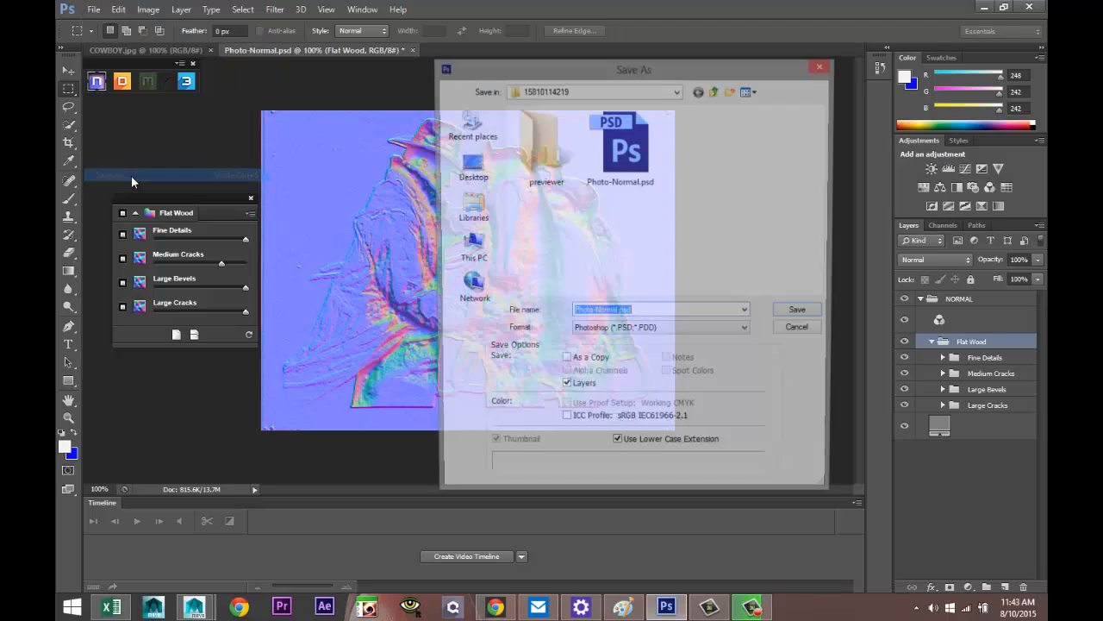
{"action": "left_click_drag", "start_coordinate": [700, 315], "coordinate": [489, 298]}
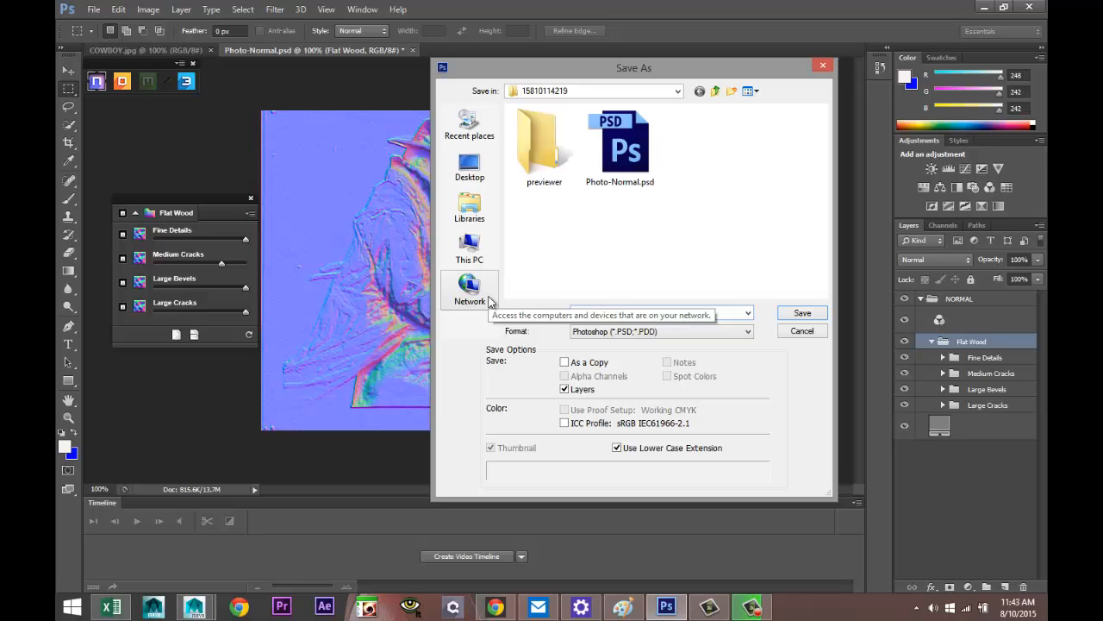
{"action": "type", "text": "cowboynormal"}
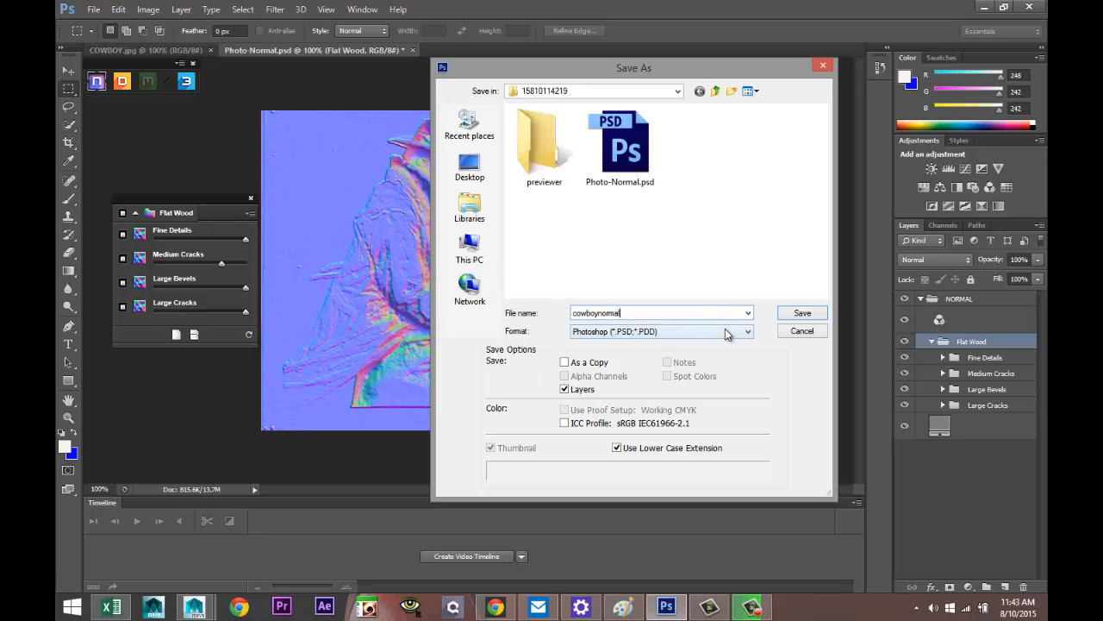
{"action": "left_click", "coordinate": [727, 333]}
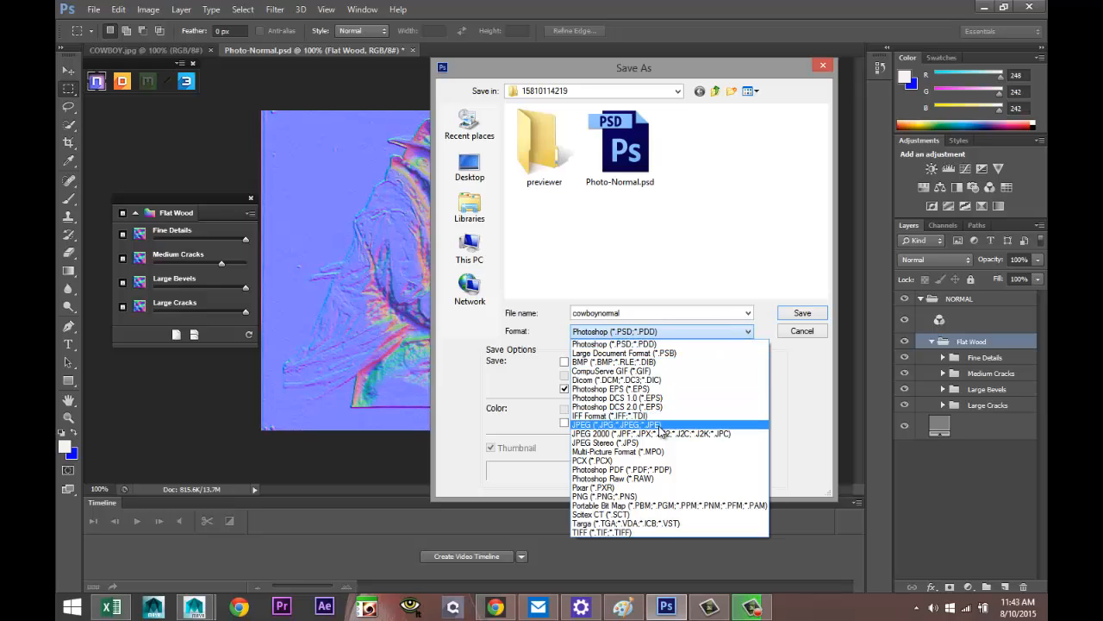
{"action": "left_click", "coordinate": [663, 424]}
{"action": "left_click", "coordinate": [677, 91]}
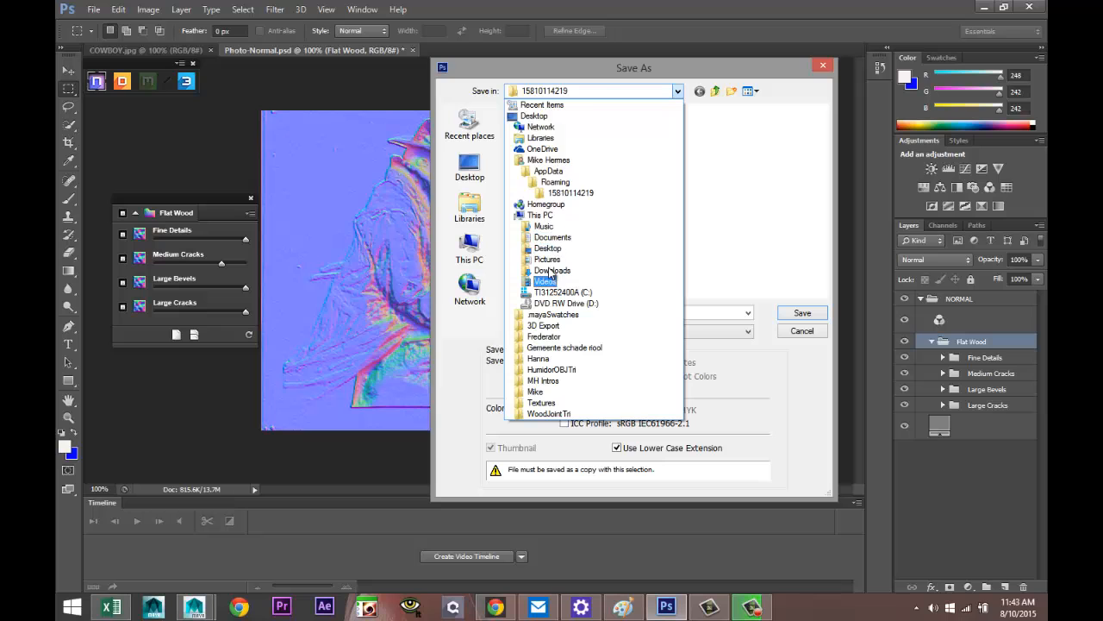
{"action": "left_click", "coordinate": [549, 248]}
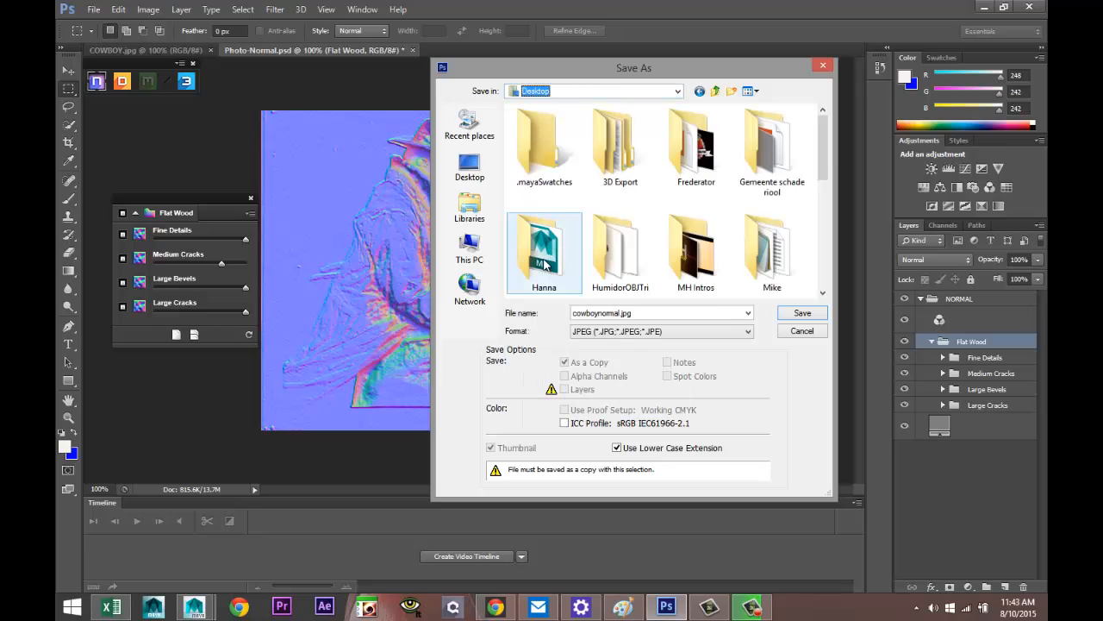
{"action": "left_click", "coordinate": [797, 314]}
{"action": "left_click", "coordinate": [714, 190]}
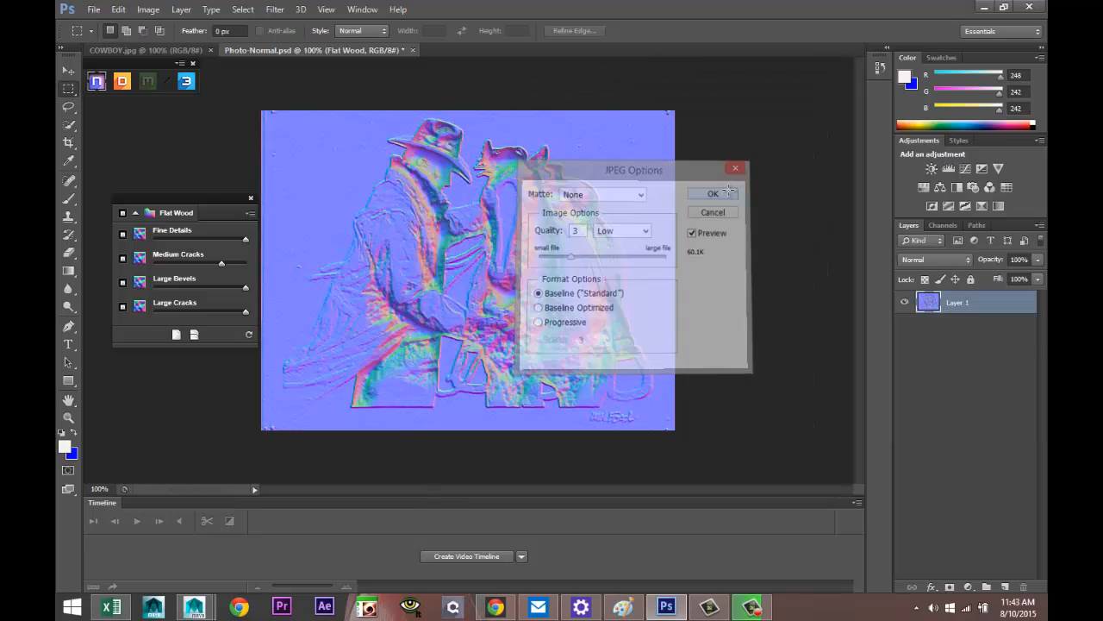
Step: Switch to Maya and assign a new Blinn material to the large inset face on the lid's top
{"action": "key", "text": "alt+Tab"}
{"action": "key", "text": "Tab"}
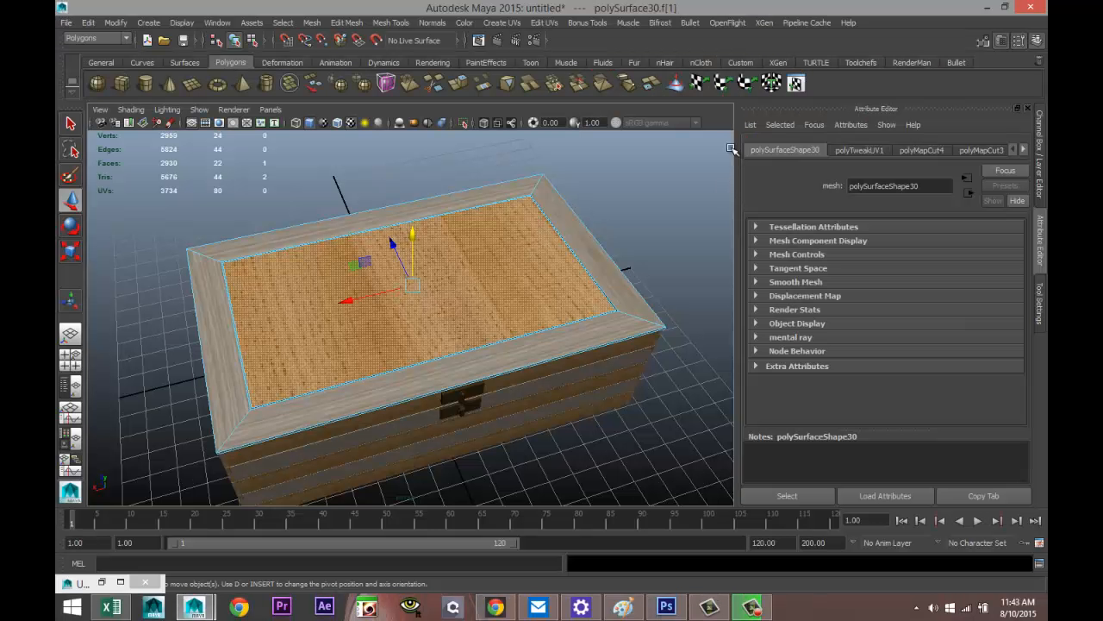
{"action": "left_click", "coordinate": [522, 260]}
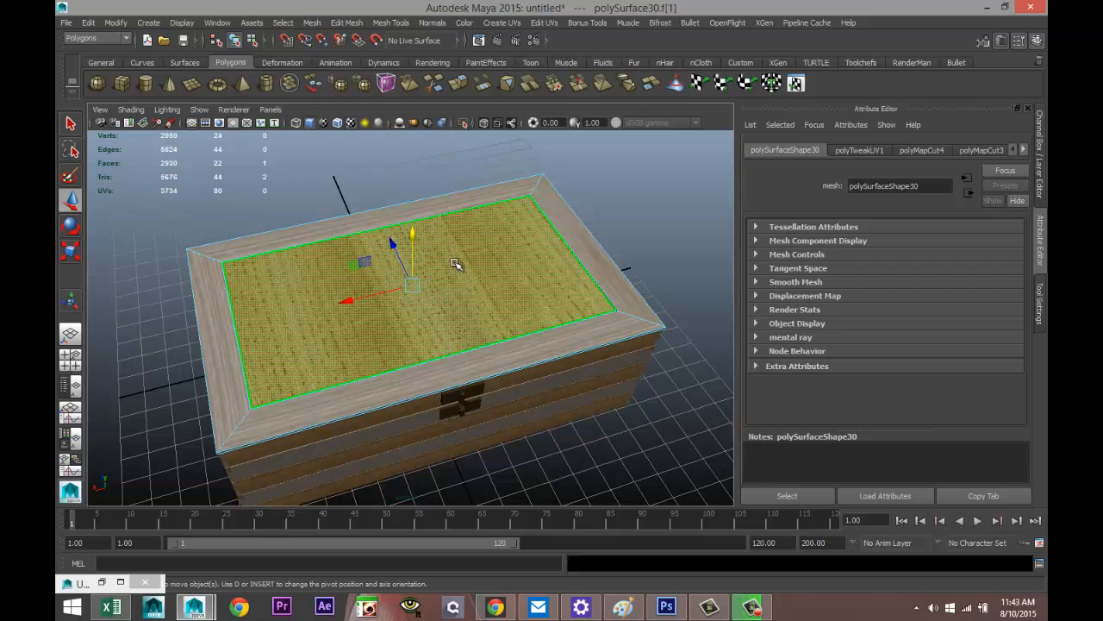
{"action": "right_click_drag", "start_coordinate": [464, 258], "coordinate": [457, 527]}
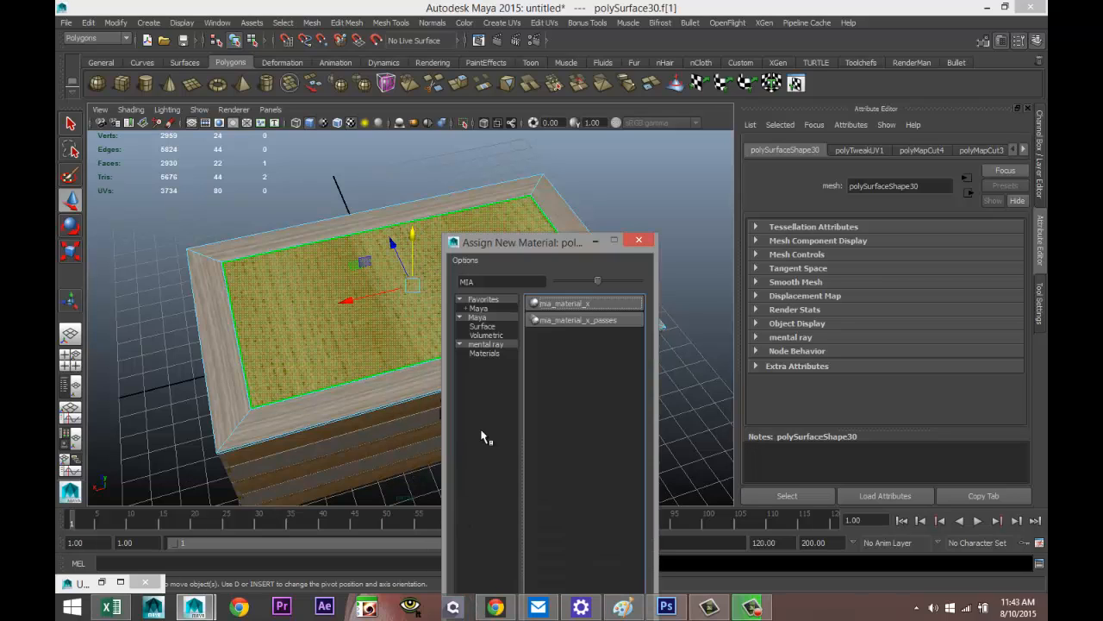
{"action": "type", "text": "bli"}
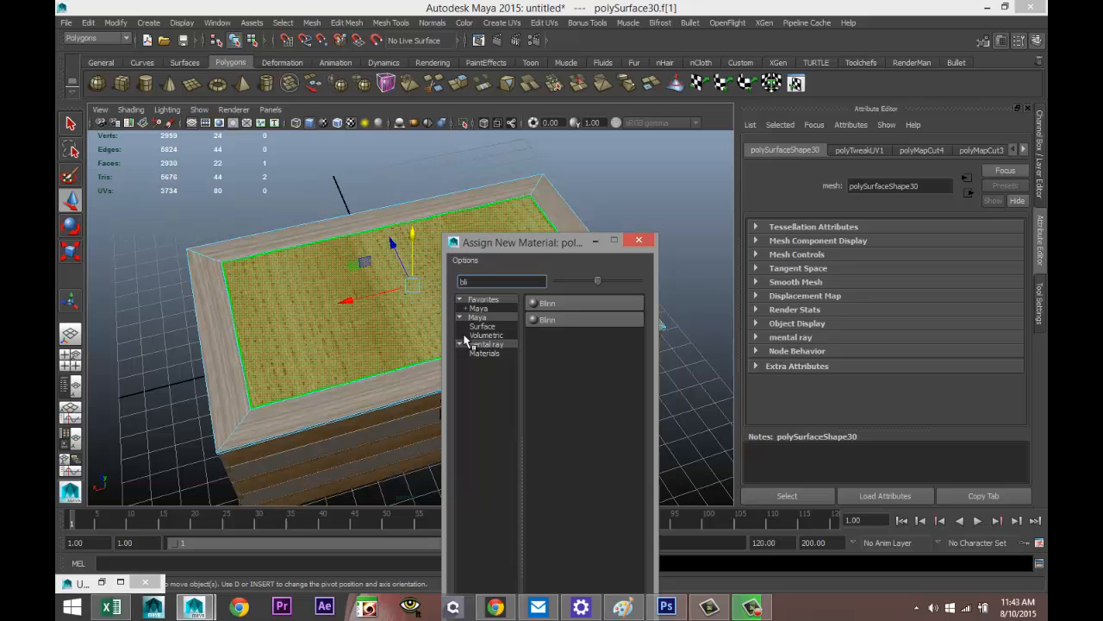
{"action": "left_click", "coordinate": [567, 303]}
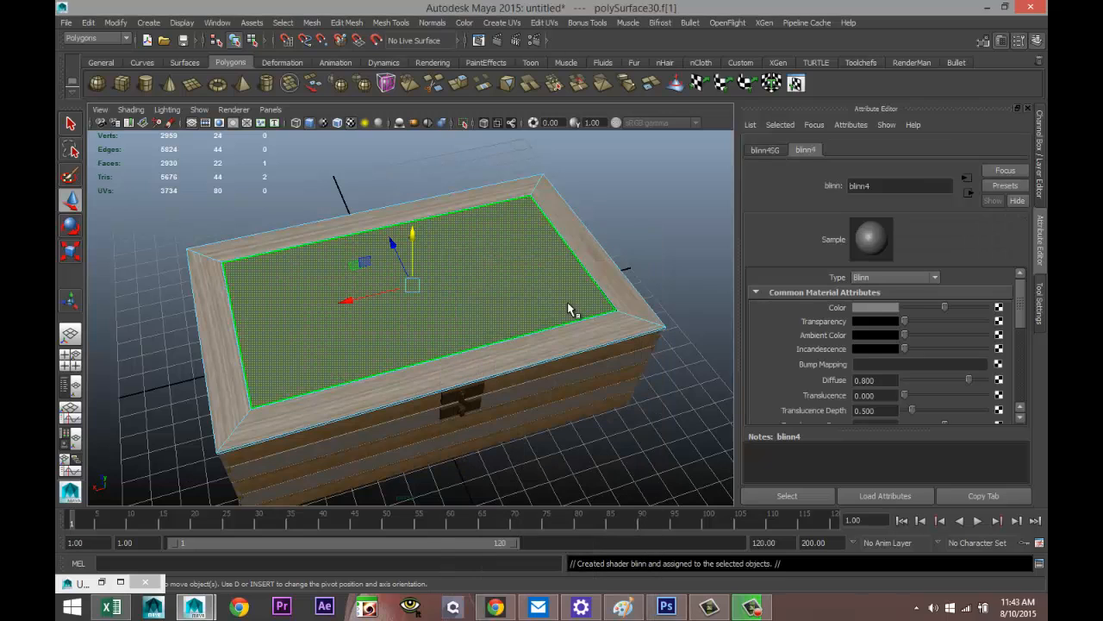
Step: Map the new Blinn's color to a file texture using FineWoodTexture2.jpg from the Desktop
{"action": "left_click", "coordinate": [999, 309]}
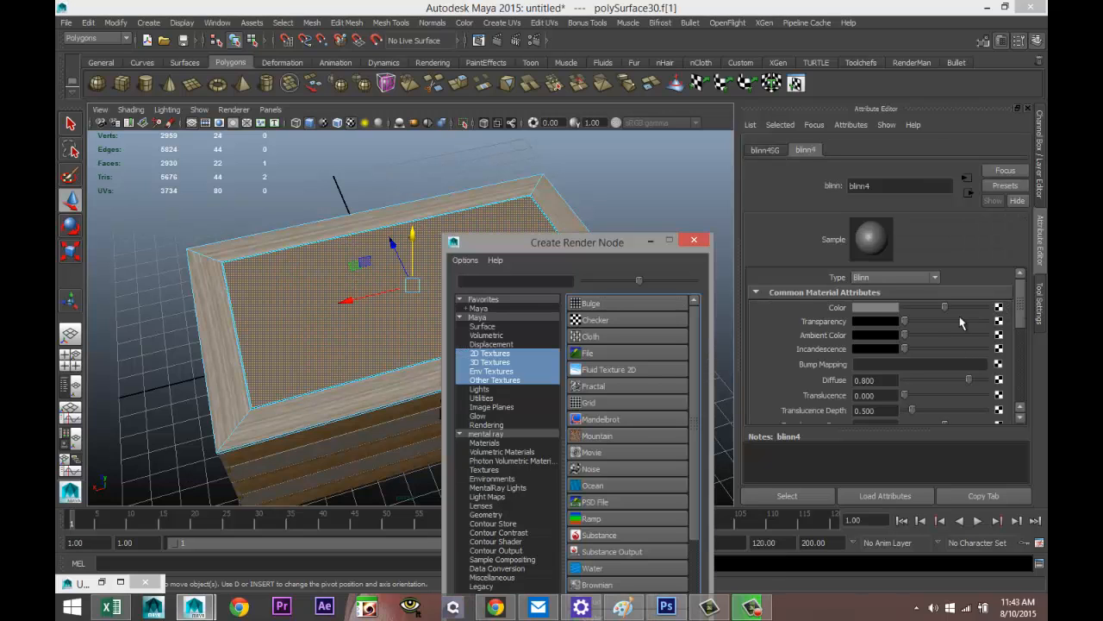
{"action": "left_click", "coordinate": [601, 360]}
{"action": "left_click", "coordinate": [1005, 345]}
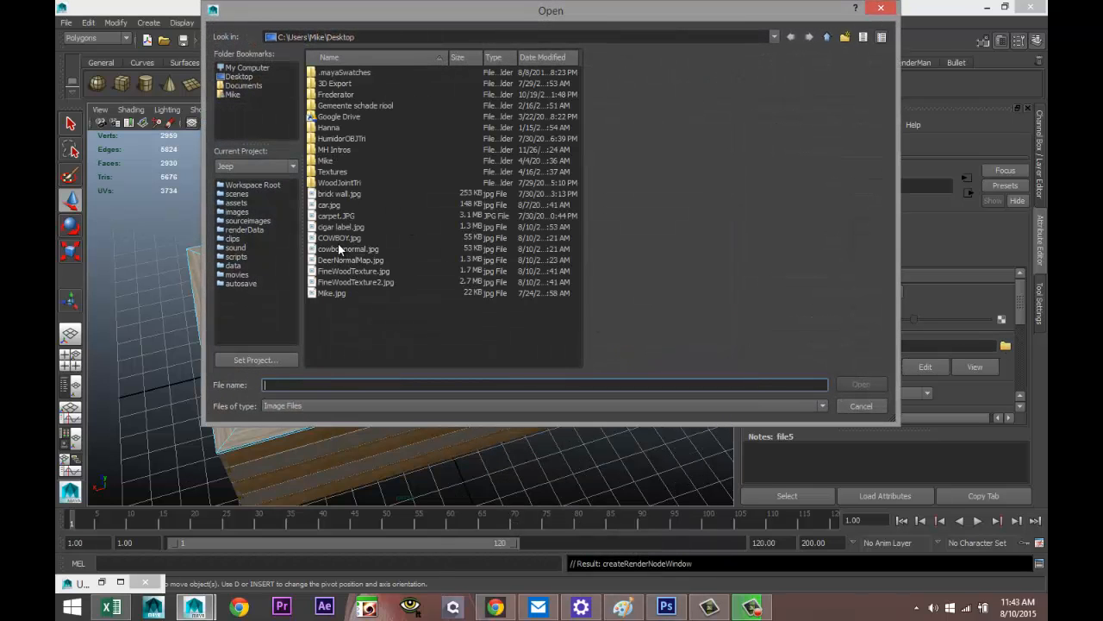
{"action": "left_click", "coordinate": [347, 283]}
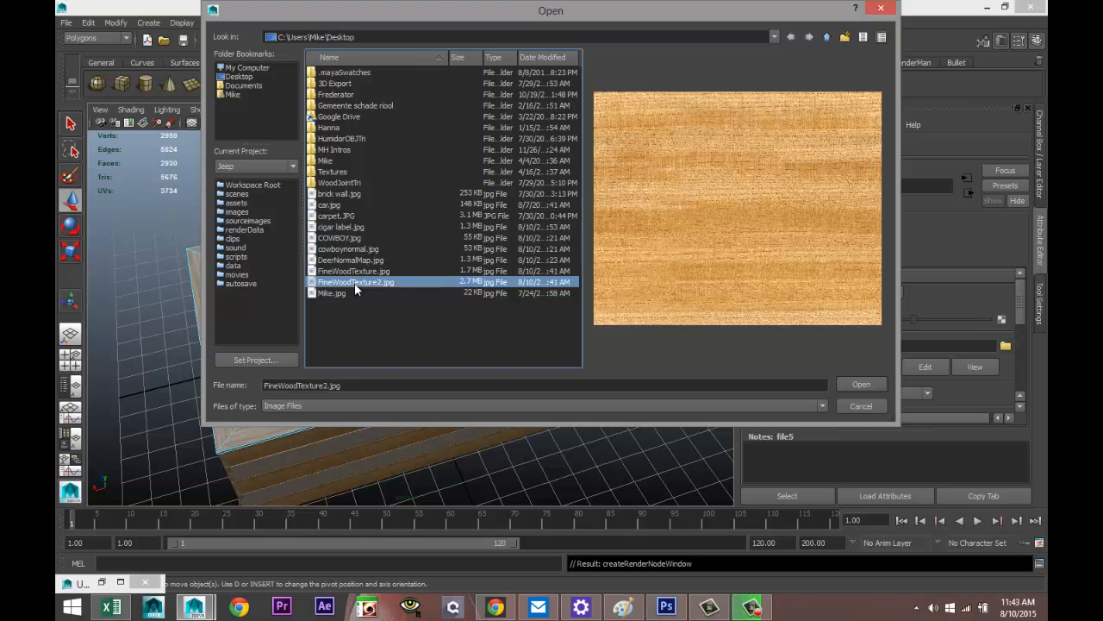
{"action": "left_click", "coordinate": [858, 387]}
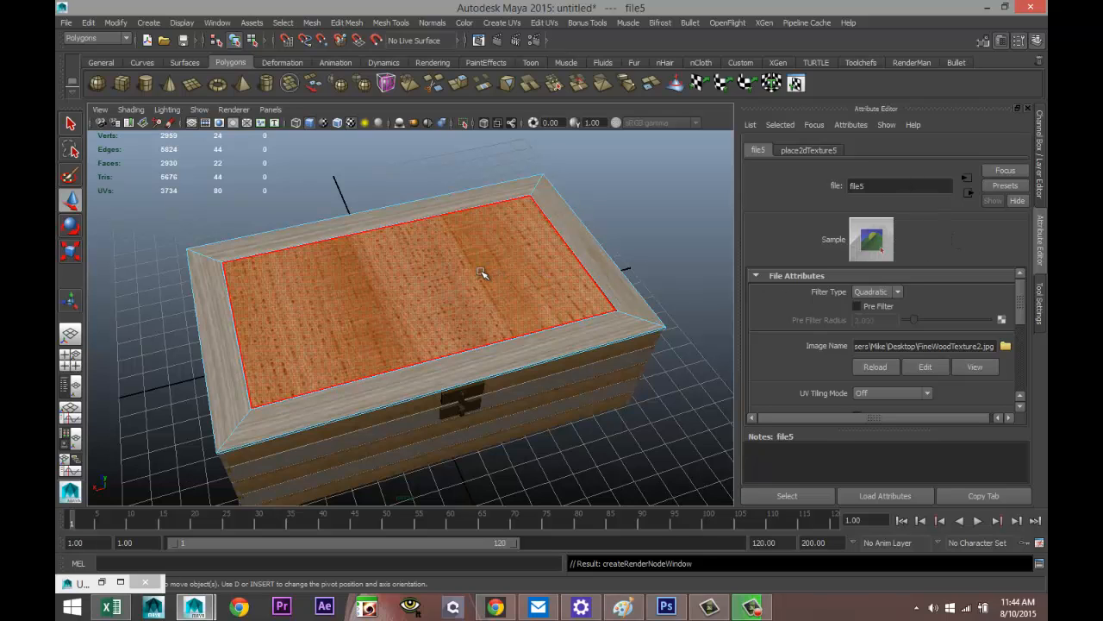
Step: Reselect the lid's inset face and connect a file texture to the bump mapping of its Blinn material
{"action": "right_click_drag", "start_coordinate": [481, 272], "coordinate": [518, 251]}
{"action": "left_click", "coordinate": [485, 269]}
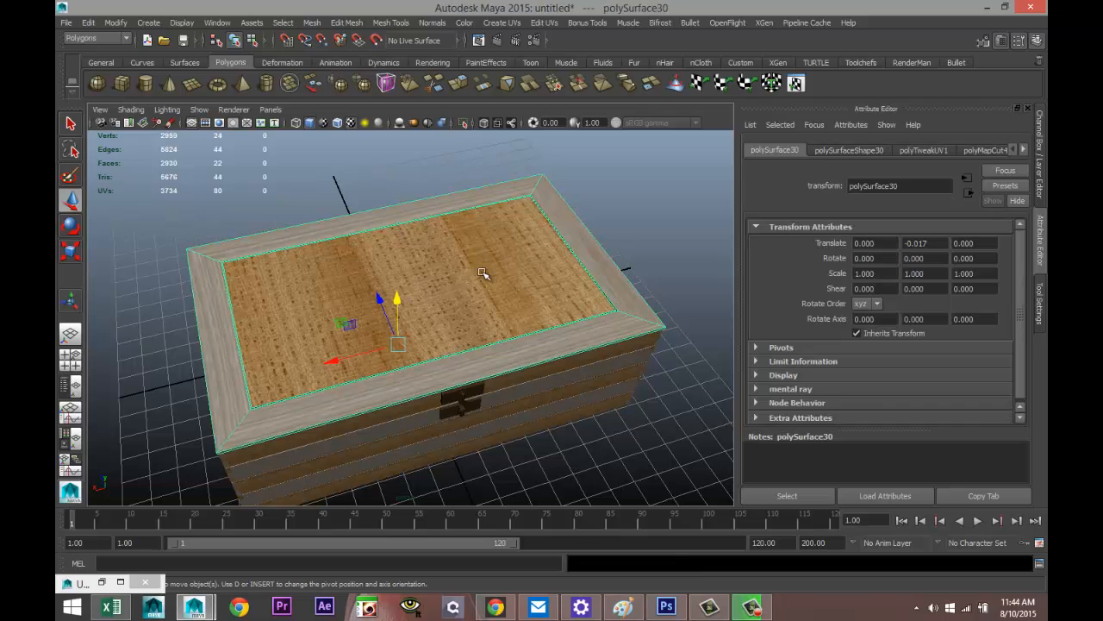
{"action": "right_click_drag", "start_coordinate": [517, 269], "coordinate": [517, 288]}
{"action": "left_click", "coordinate": [522, 289]}
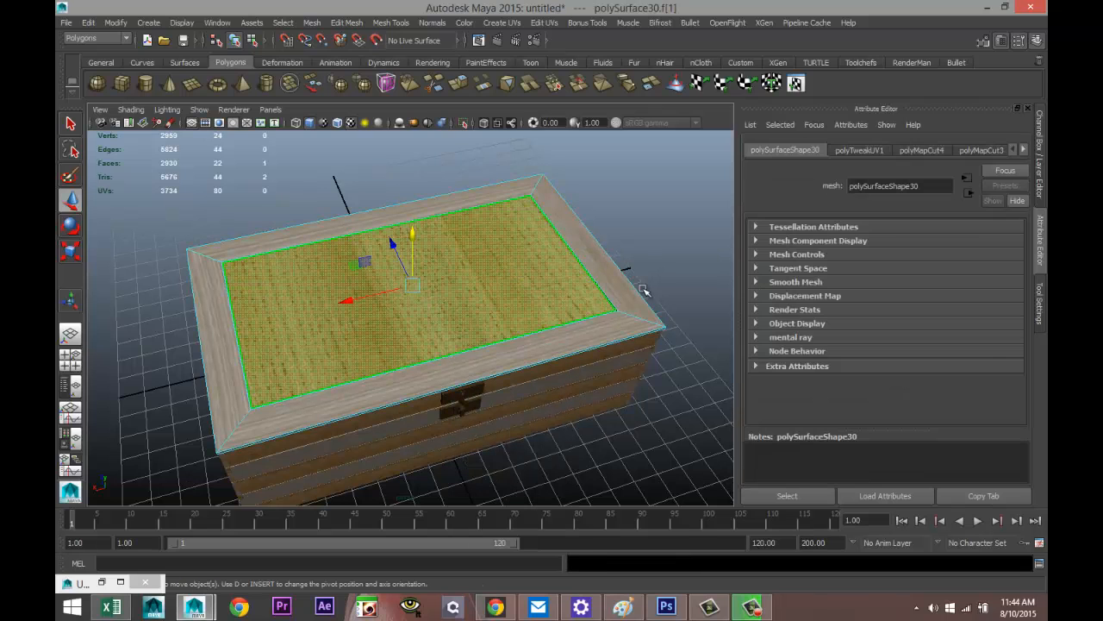
{"action": "left_click", "coordinate": [1024, 148]}
{"action": "left_click", "coordinate": [1025, 149]}
{"action": "left_click", "coordinate": [1024, 149]}
{"action": "left_click", "coordinate": [1024, 148]}
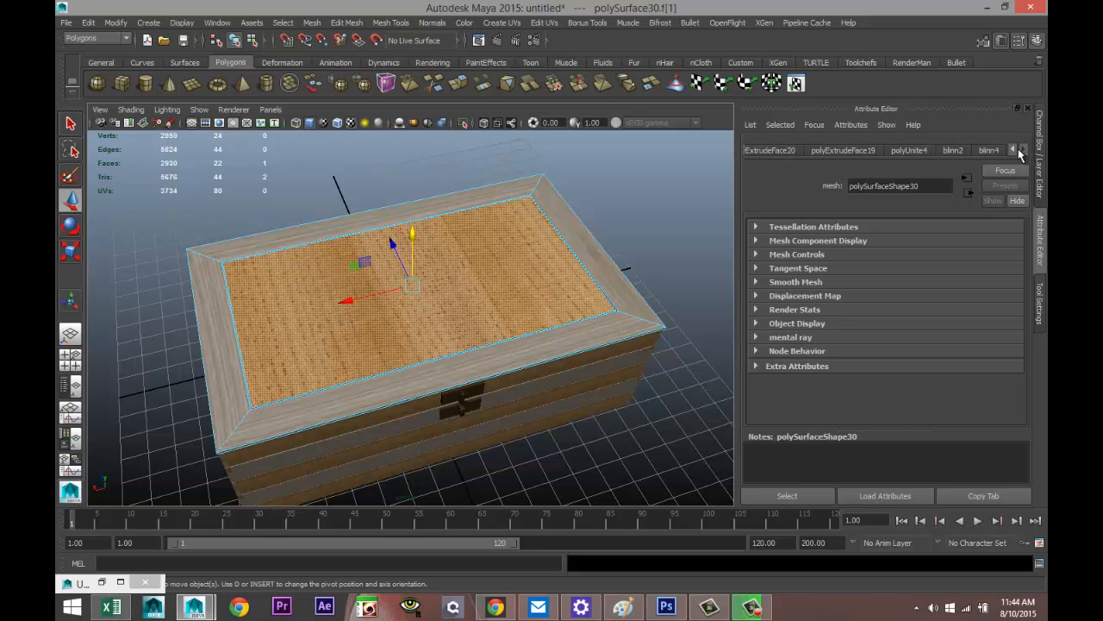
{"action": "left_click", "coordinate": [988, 150]}
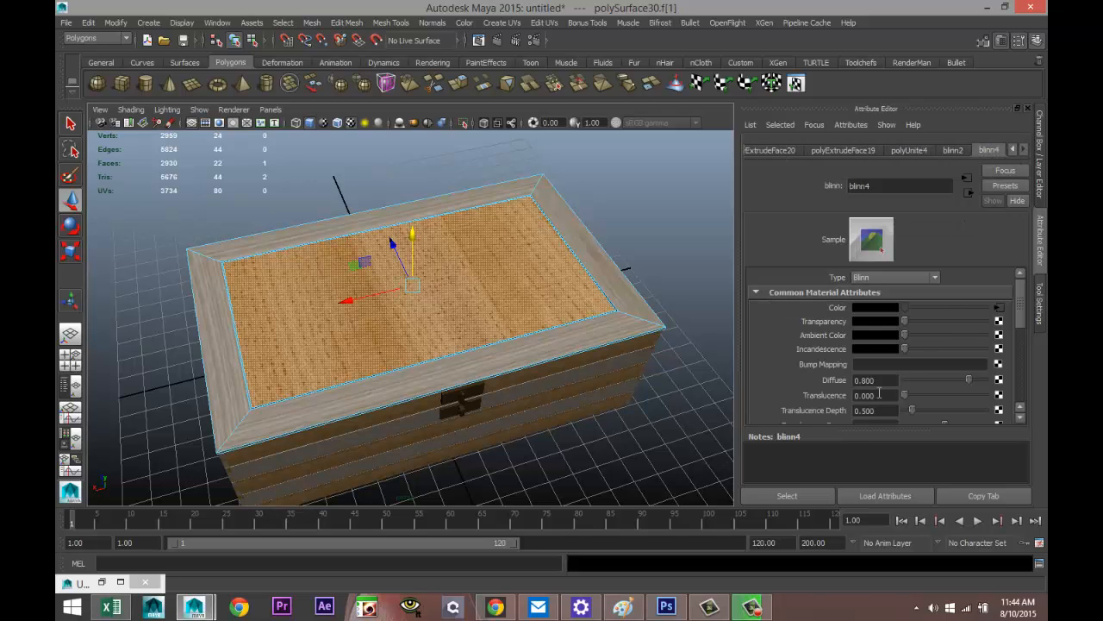
{"action": "left_click", "coordinate": [998, 364]}
{"action": "left_click", "coordinate": [573, 354]}
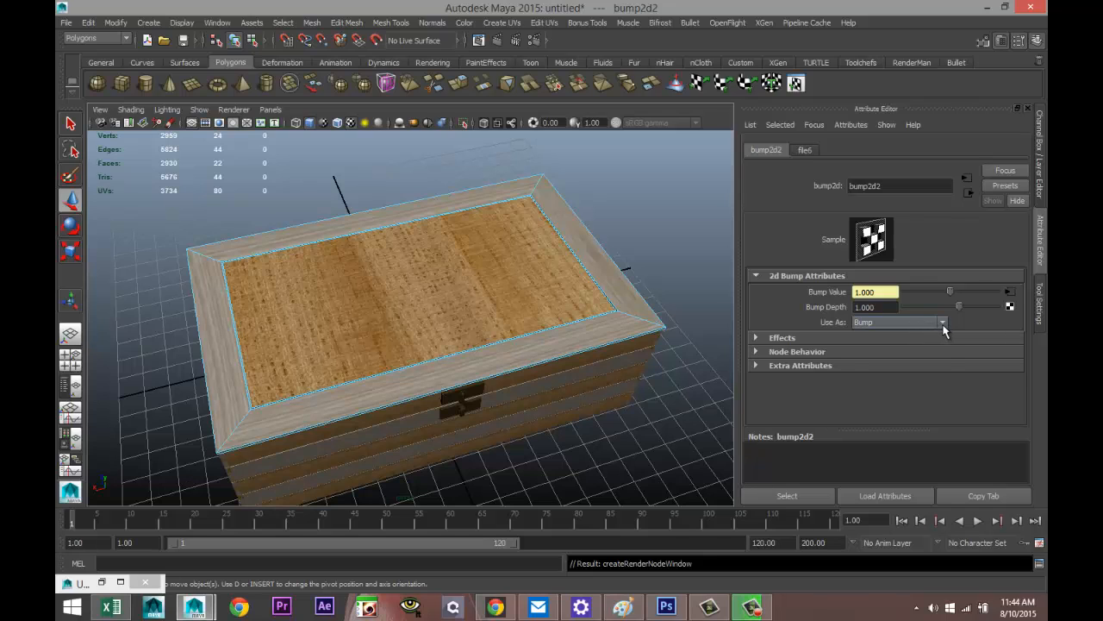
Step: Set the bump node to use Tangent Space Normals with a bump depth of 0.2
{"action": "left_click", "coordinate": [943, 325]}
{"action": "left_click", "coordinate": [932, 340]}
{"action": "left_click", "coordinate": [897, 307]}
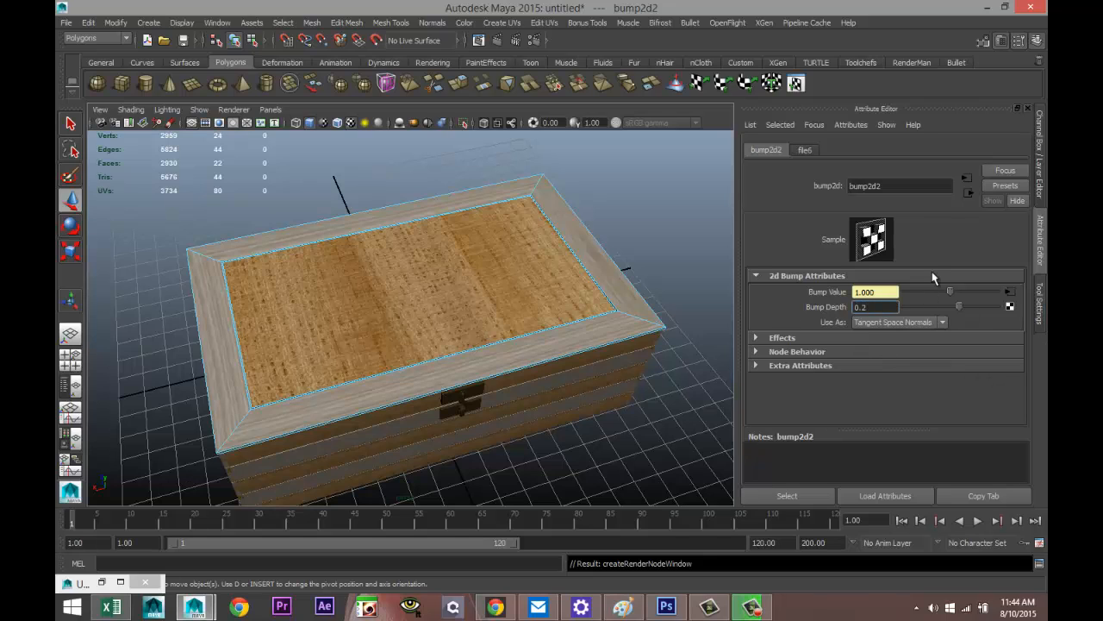
{"action": "type", "text": "0.2"}
Step: Load cowboynormal.jpg from the Desktop as the image of the bump's file texture
{"action": "left_click", "coordinate": [805, 151]}
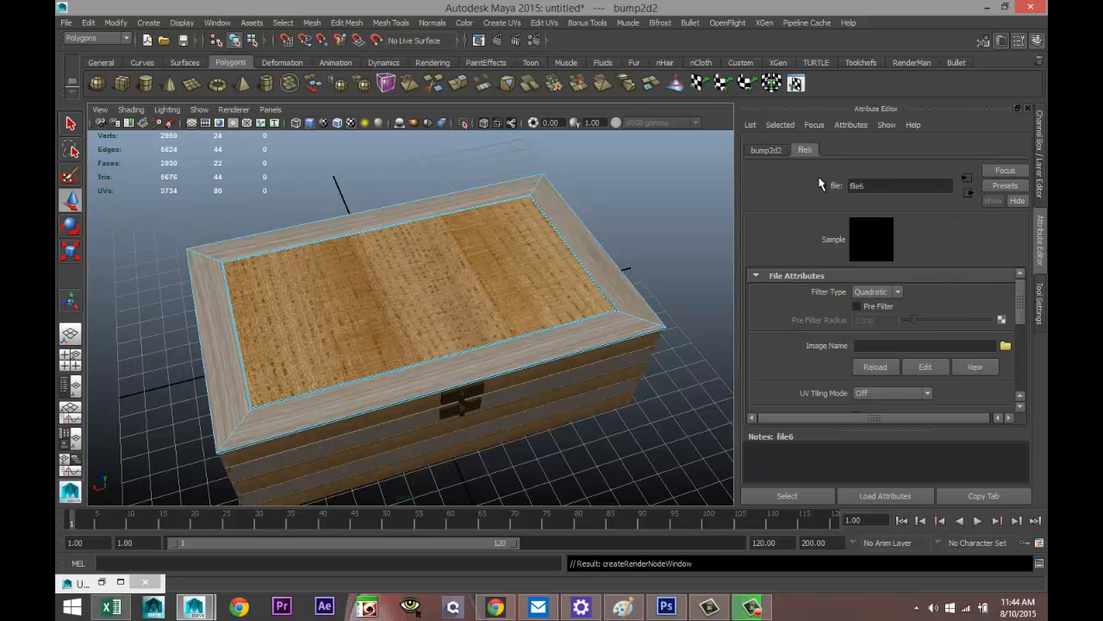
{"action": "left_click", "coordinate": [1006, 346]}
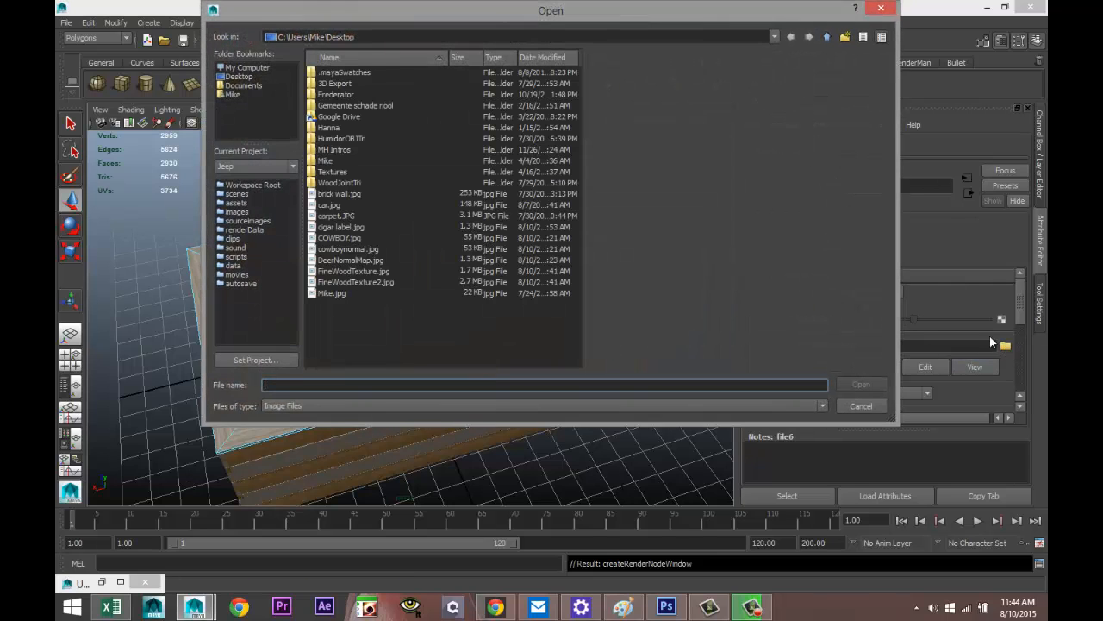
{"action": "left_click", "coordinate": [344, 249]}
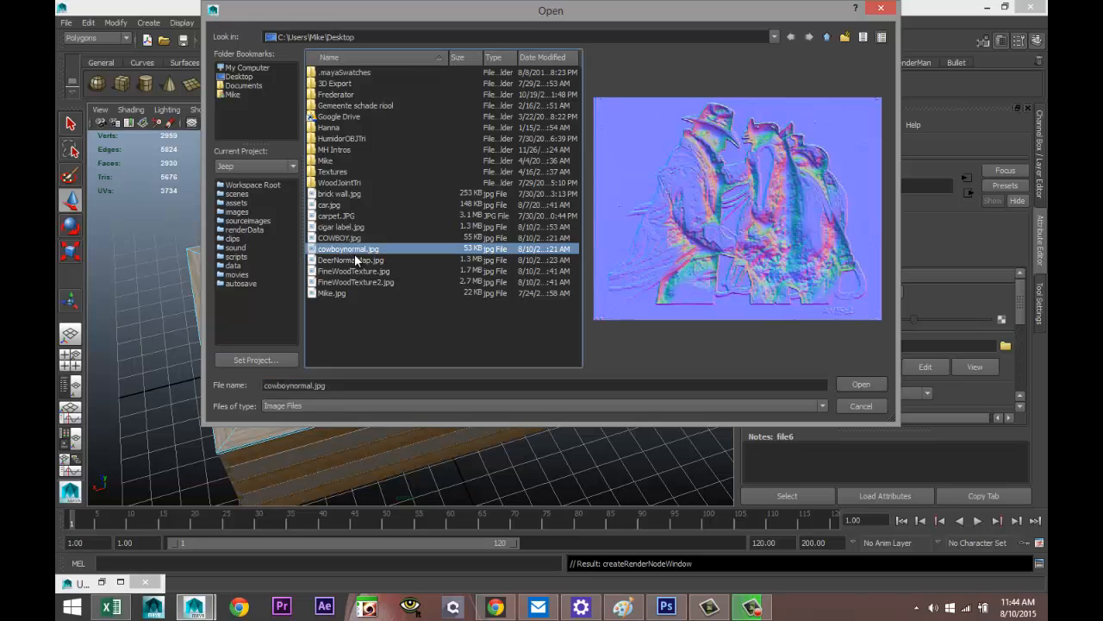
{"action": "left_click", "coordinate": [865, 383]}
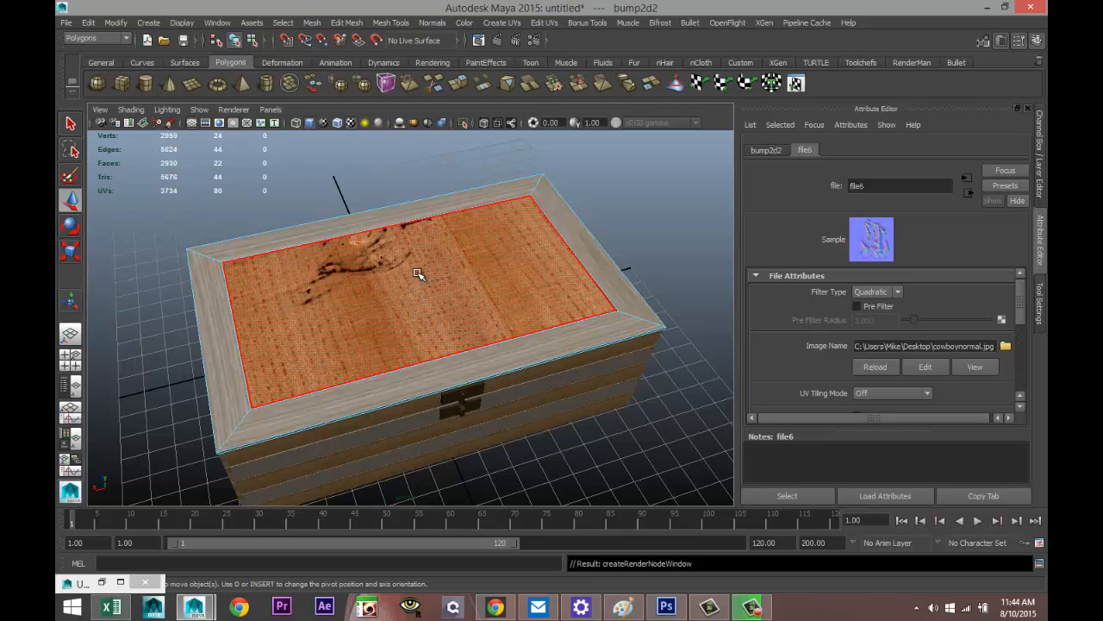
Step: Select the lid's inset face and display its UVs over the wood texture image in the UV Texture Editor
{"action": "right_click_drag", "start_coordinate": [419, 272], "coordinate": [423, 301]}
{"action": "left_click", "coordinate": [419, 282]}
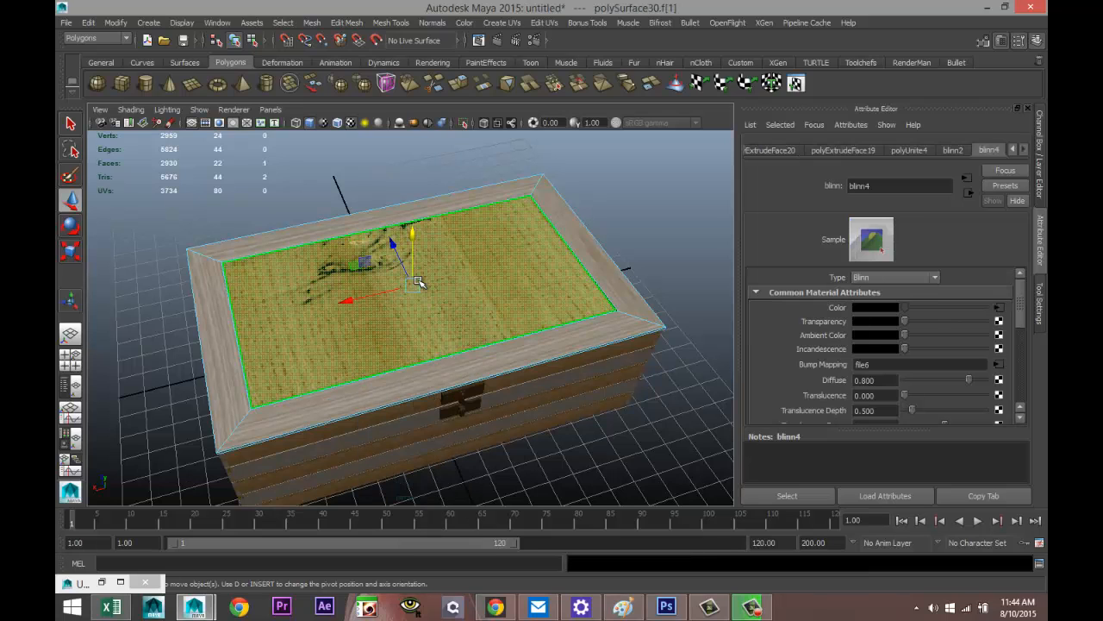
{"action": "left_click", "coordinate": [544, 22]}
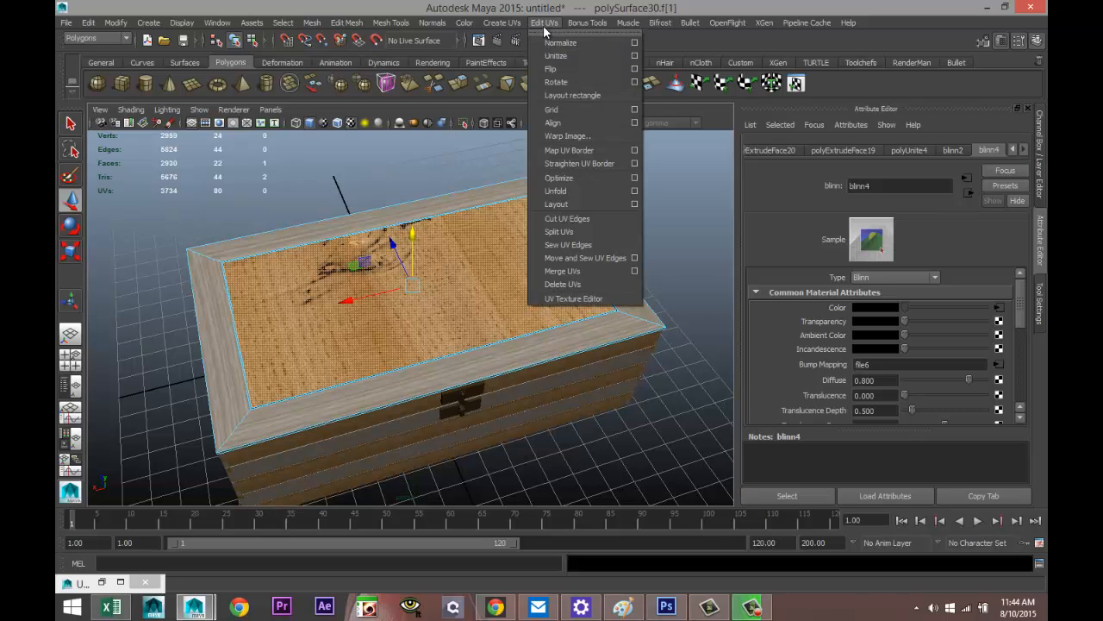
{"action": "left_click", "coordinate": [604, 299]}
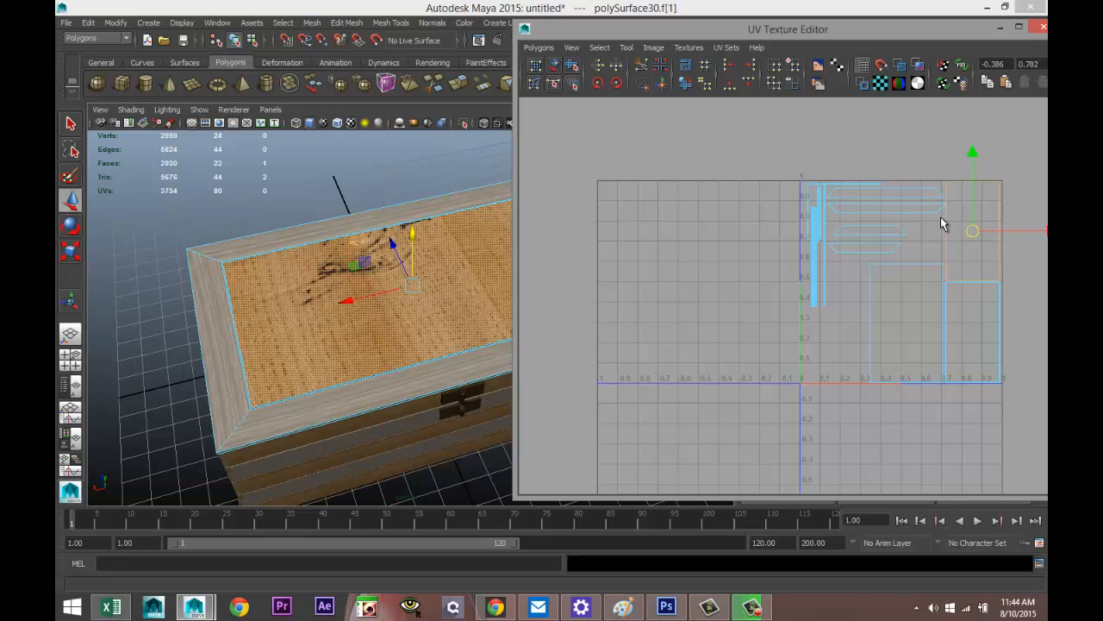
{"action": "left_click", "coordinate": [818, 64]}
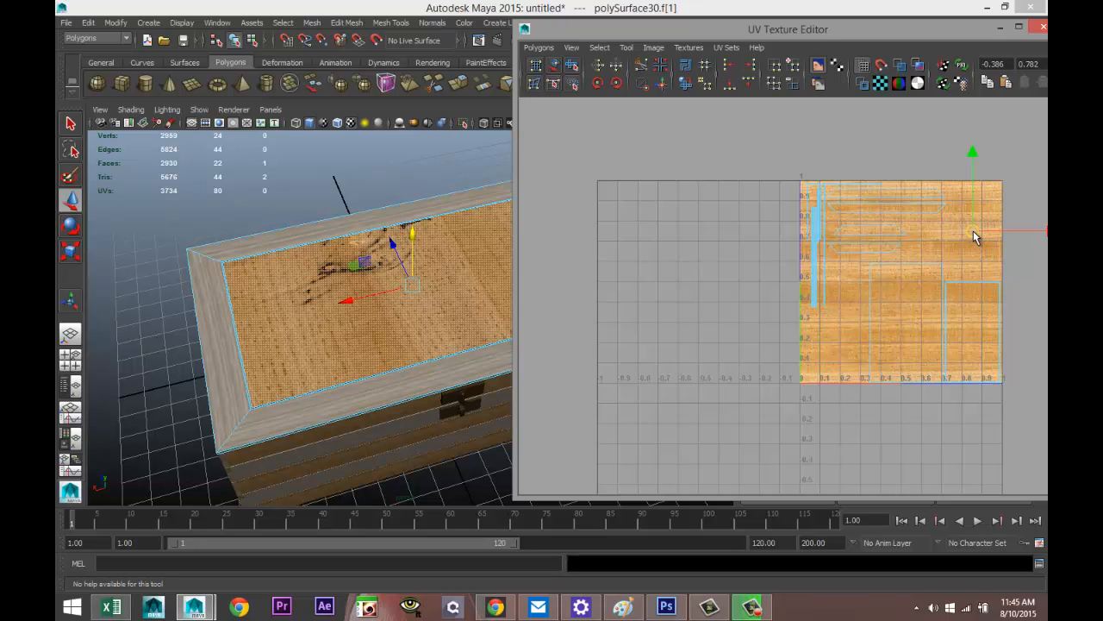
Step: Move the lid inset's UVs to the middle of the texture square, enlarge them uniformly, and hide the background wood image
{"action": "left_click_drag", "start_coordinate": [973, 230], "coordinate": [909, 266]}
{"action": "key", "text": "r"}
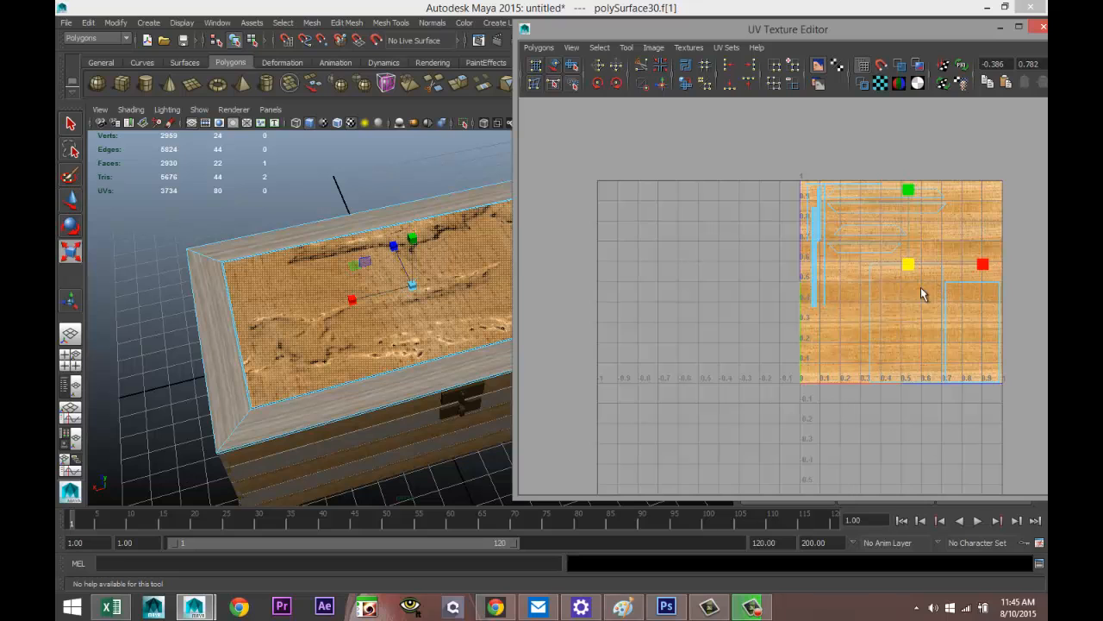
{"action": "left_click", "coordinate": [818, 65]}
{"action": "left_click_drag", "start_coordinate": [909, 267], "coordinate": [1018, 301]}
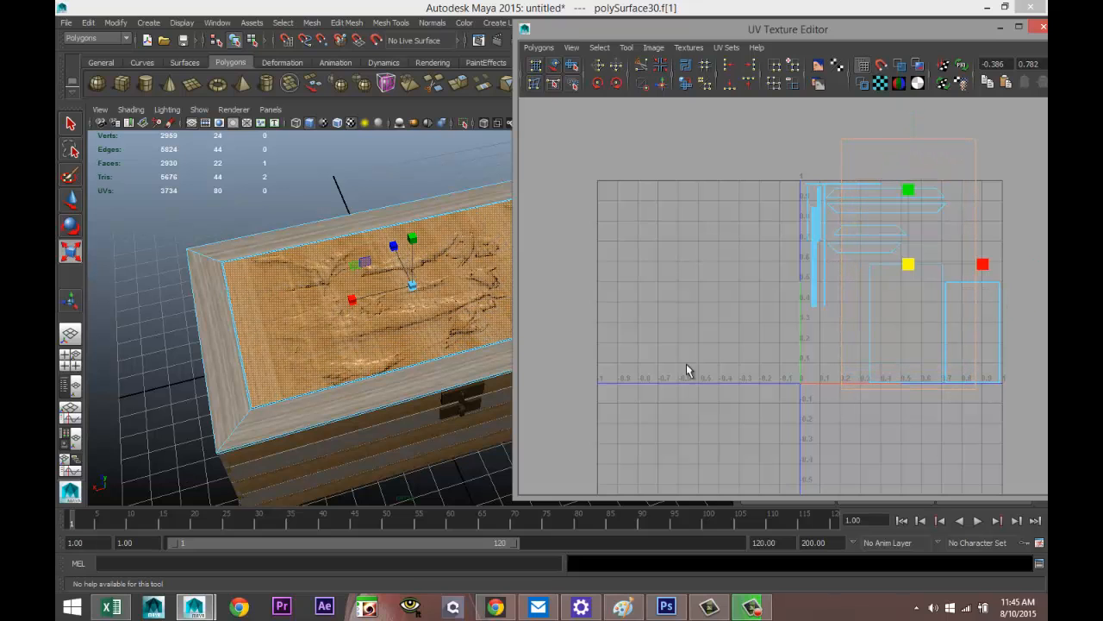
Step: Rotate the inset's UVs 90 degrees counterclockwise, enlarge them further, and move them down to centre them on the texture square
{"action": "left_click", "coordinate": [598, 84]}
{"action": "left_click", "coordinate": [598, 84]}
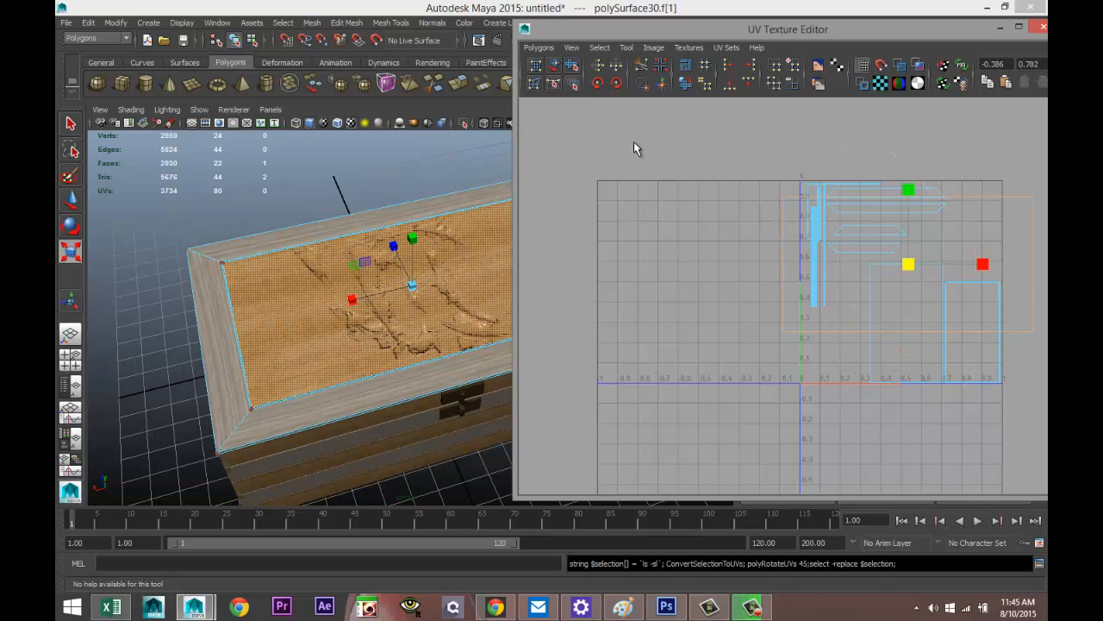
{"action": "left_click_drag", "start_coordinate": [909, 268], "coordinate": [918, 246]}
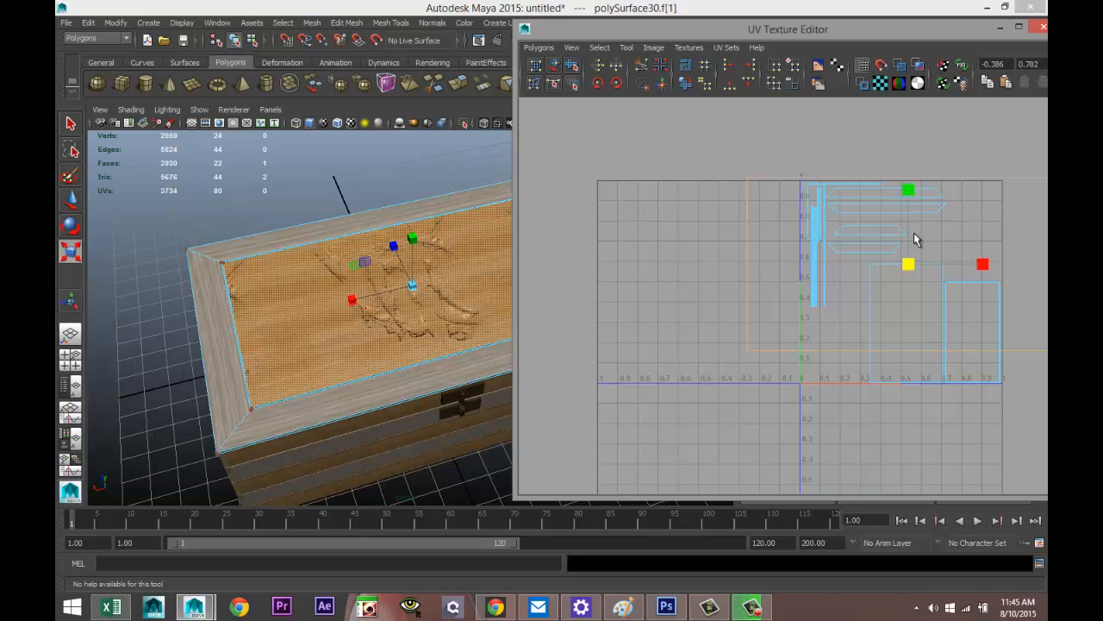
{"action": "mouse_move", "coordinate": [912, 193]}
{"action": "left_mouse_down"}
{"action": "mouse_move", "coordinate": [917, 148]}
{"action": "mouse_move", "coordinate": [920, 196]}
{"action": "left_mouse_up"}
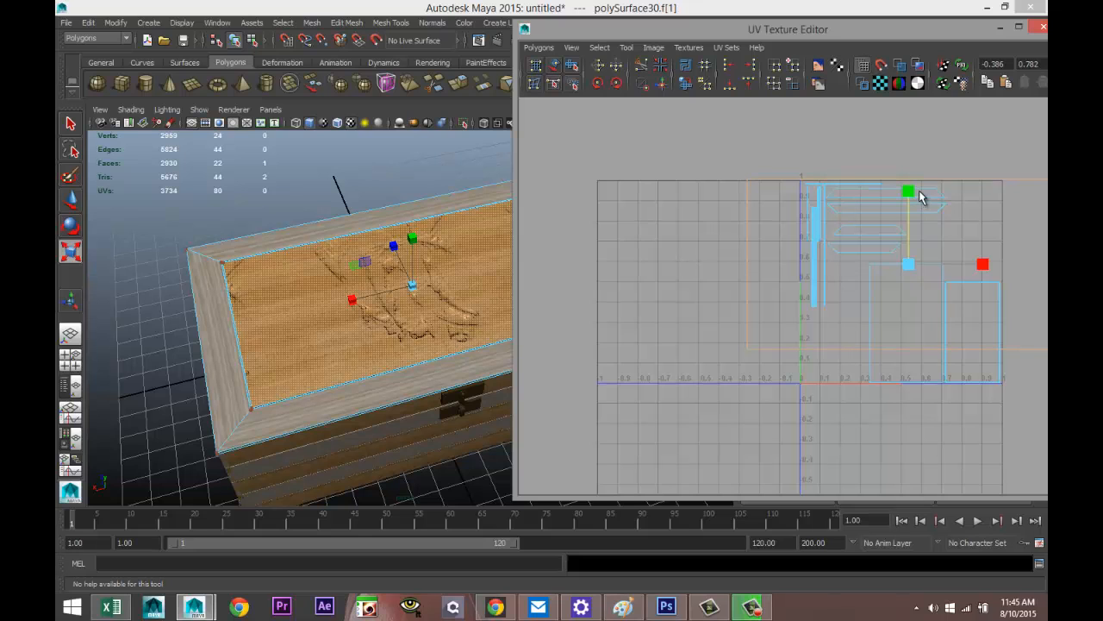
{"action": "key", "text": "w"}
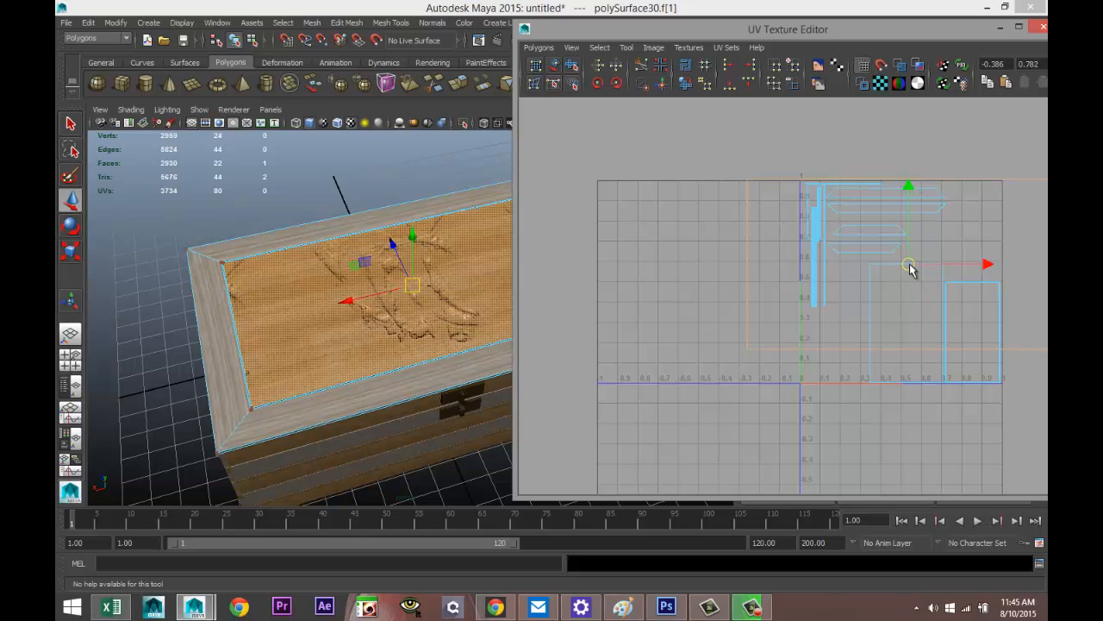
{"action": "left_click_drag", "start_coordinate": [910, 265], "coordinate": [909, 282]}
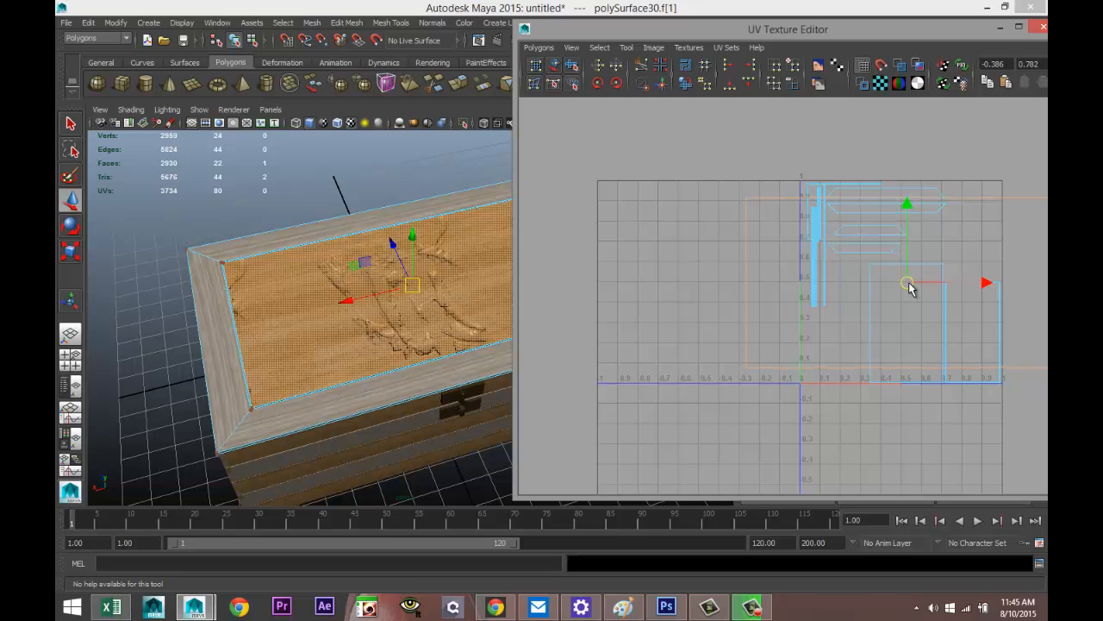
Step: Scale and nudge the inset's UV shell to fit the 0 to 1 texture square, correcting the cowboy's width on the lid
{"action": "key", "text": "r"}
{"action": "mouse_move", "coordinate": [909, 210]}
{"action": "left_mouse_down"}
{"action": "mouse_move", "coordinate": [906, 198]}
{"action": "mouse_move", "coordinate": [907, 213]}
{"action": "left_mouse_up"}
{"action": "left_click_drag", "start_coordinate": [981, 283], "coordinate": [952, 281]}
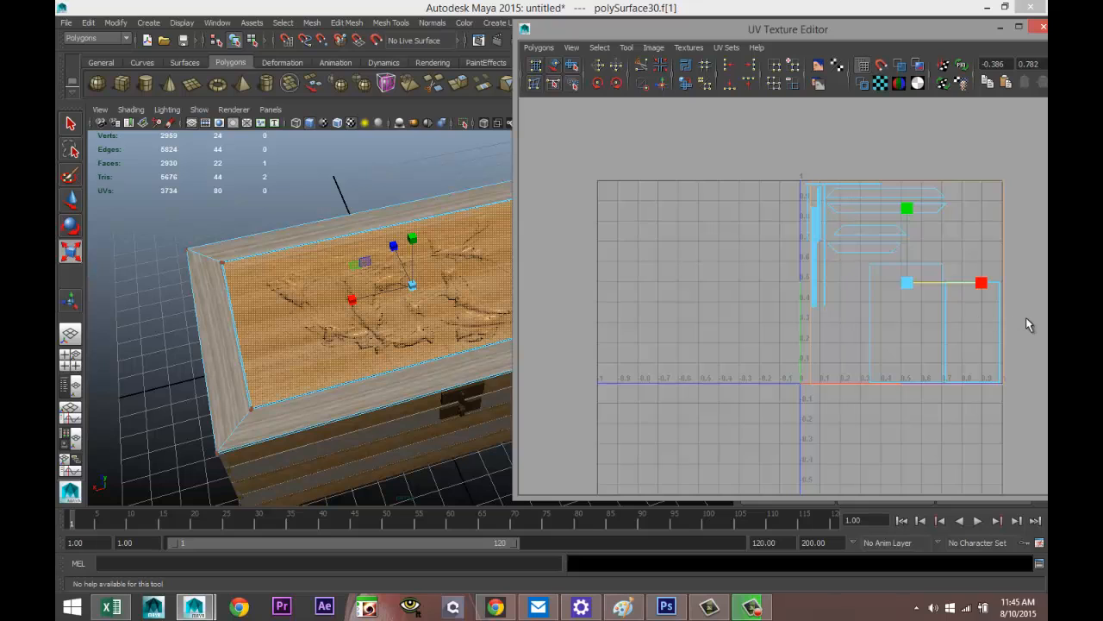
{"action": "key", "text": "w"}
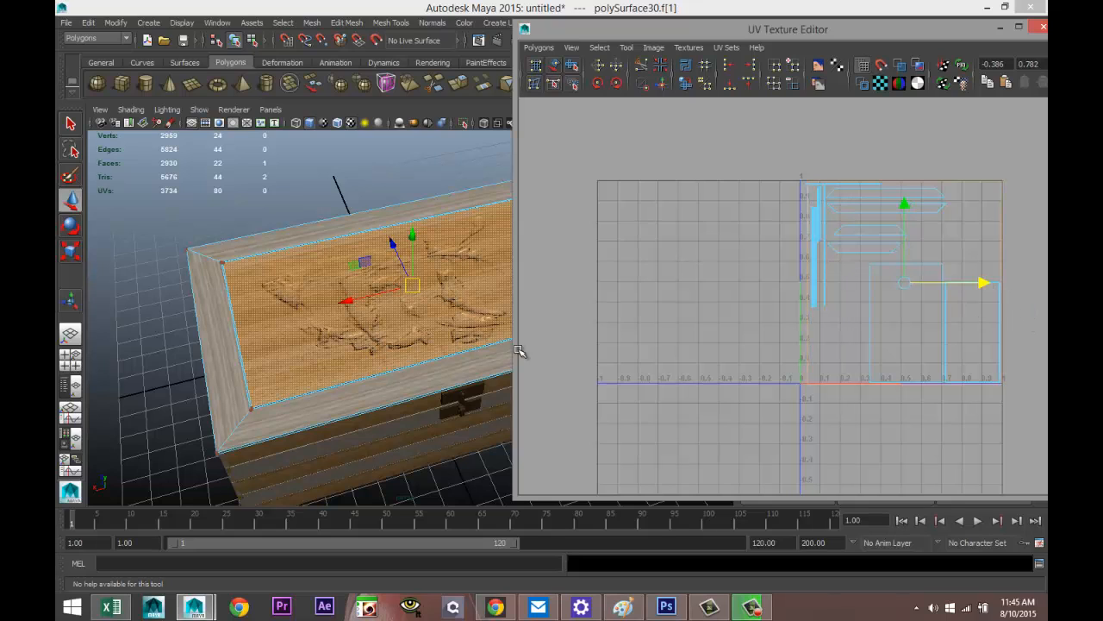
{"action": "scroll", "coordinate": [272, 337], "scroll_direction": "down", "scroll_amount": 3}
{"action": "left_click_drag", "start_coordinate": [272, 336], "coordinate": [370, 399], "text": "alt"}
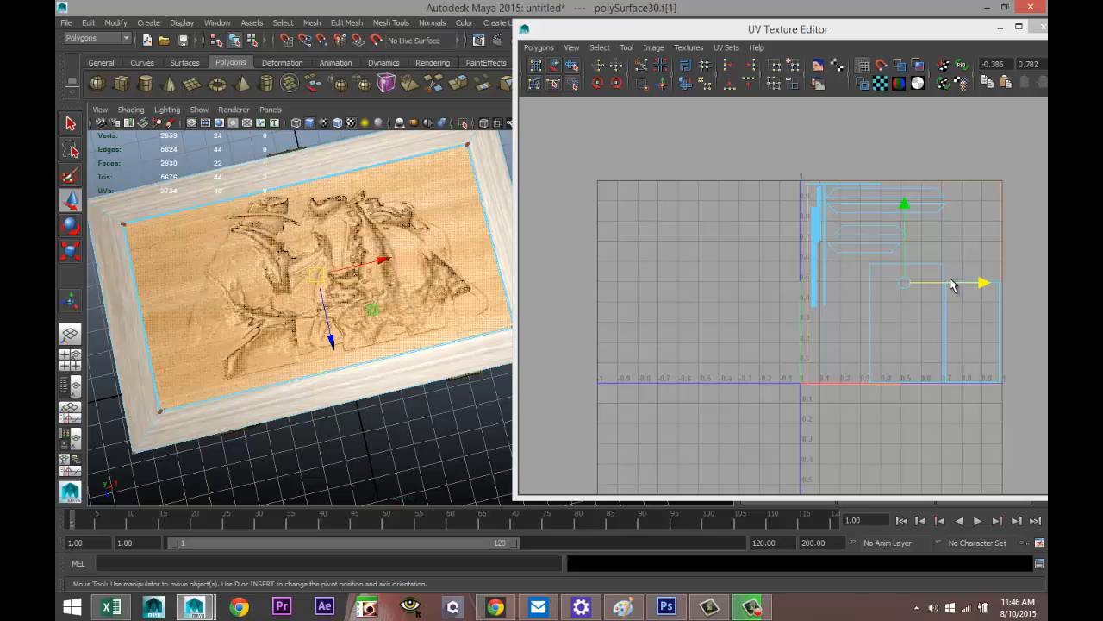
{"action": "key", "text": "r"}
{"action": "left_click_drag", "start_coordinate": [979, 284], "coordinate": [984, 288]}
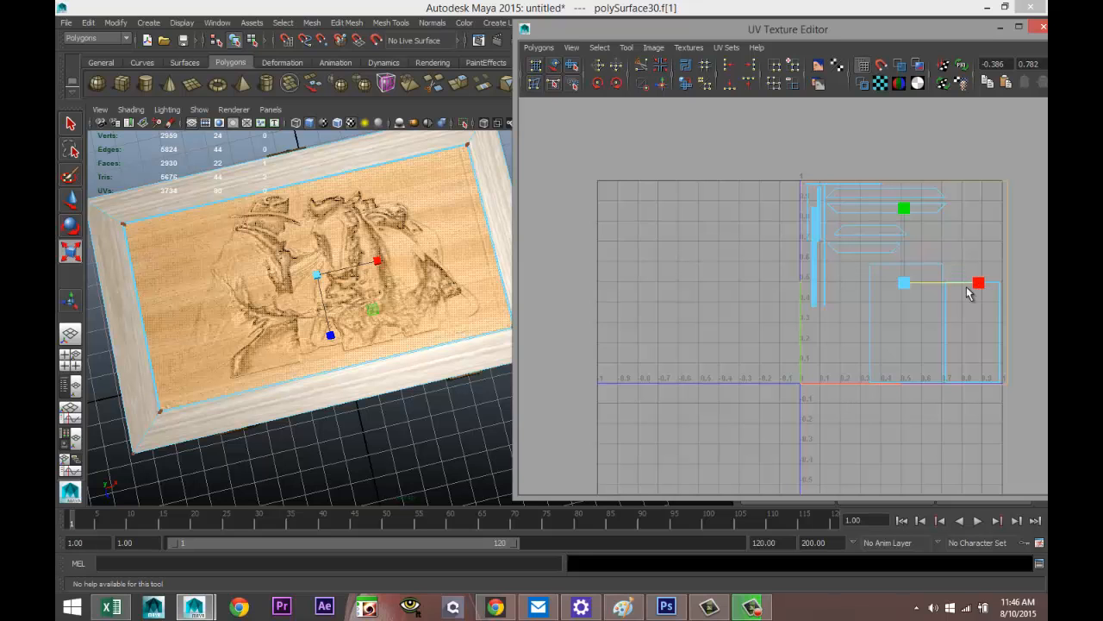
Step: Rotate the inset's UVs clockwise until the cowboy stands upright from the latch side, and minimize the UV Texture Editor
{"action": "left_click_drag", "start_coordinate": [332, 348], "coordinate": [611, 312], "text": "alt"}
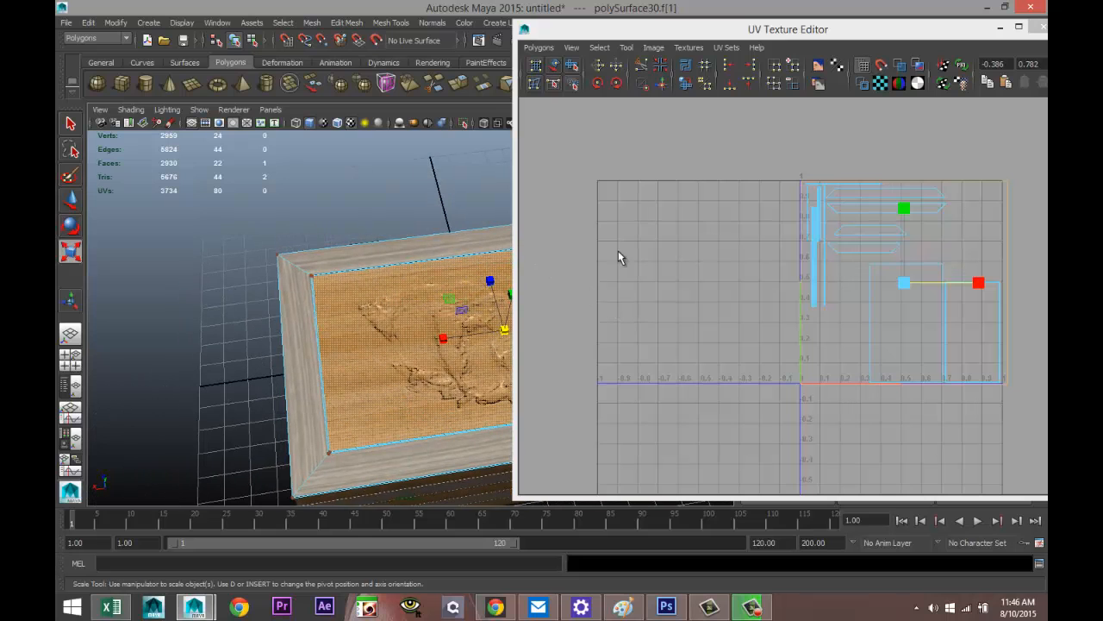
{"action": "left_click", "coordinate": [617, 84]}
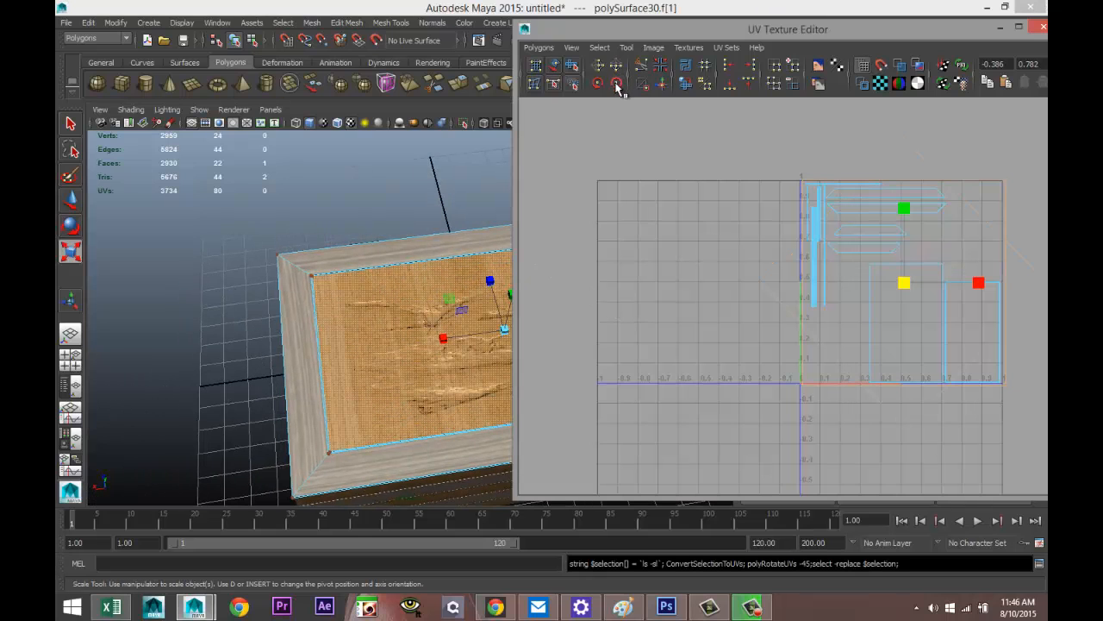
{"action": "middle_click_drag", "start_coordinate": [263, 291], "coordinate": [107, 262], "text": "alt"}
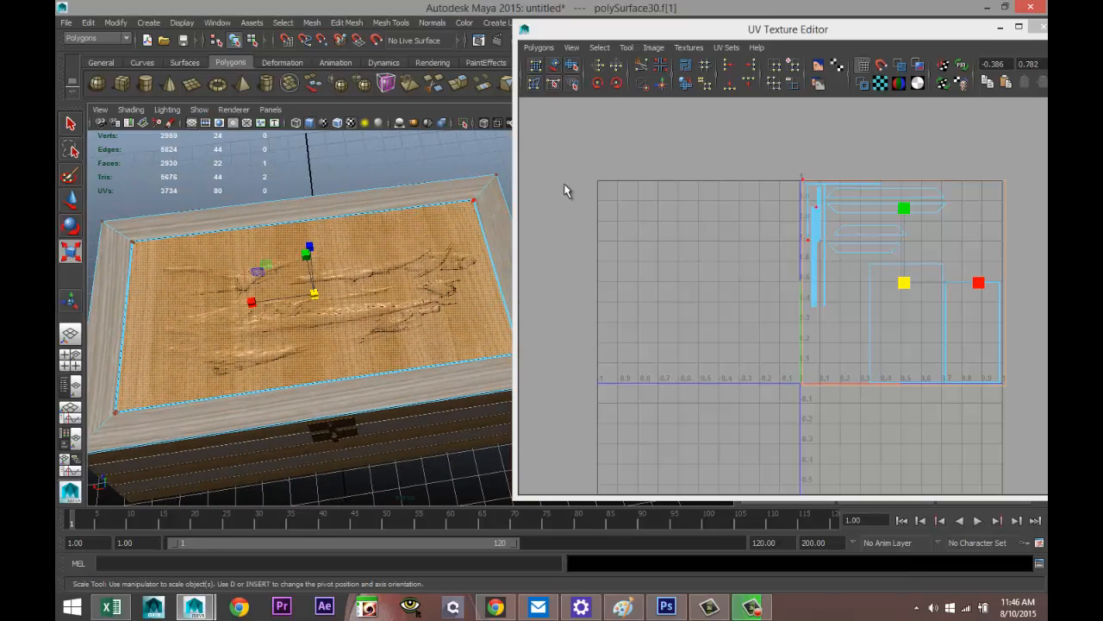
{"action": "left_click", "coordinate": [616, 83]}
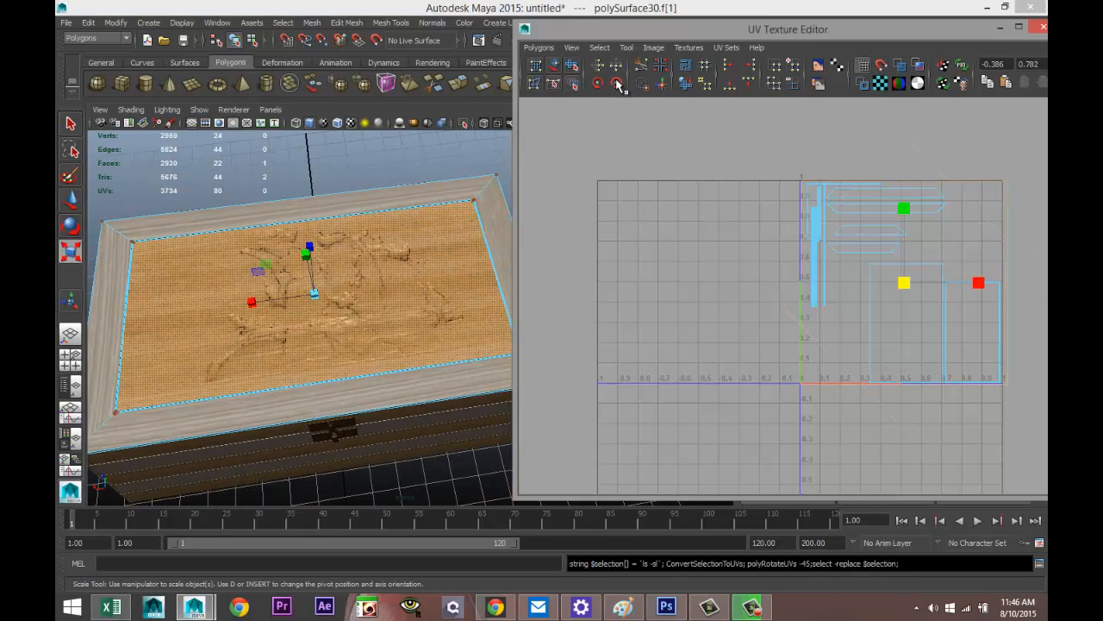
{"action": "left_click_drag", "start_coordinate": [453, 312], "coordinate": [398, 336], "text": "alt"}
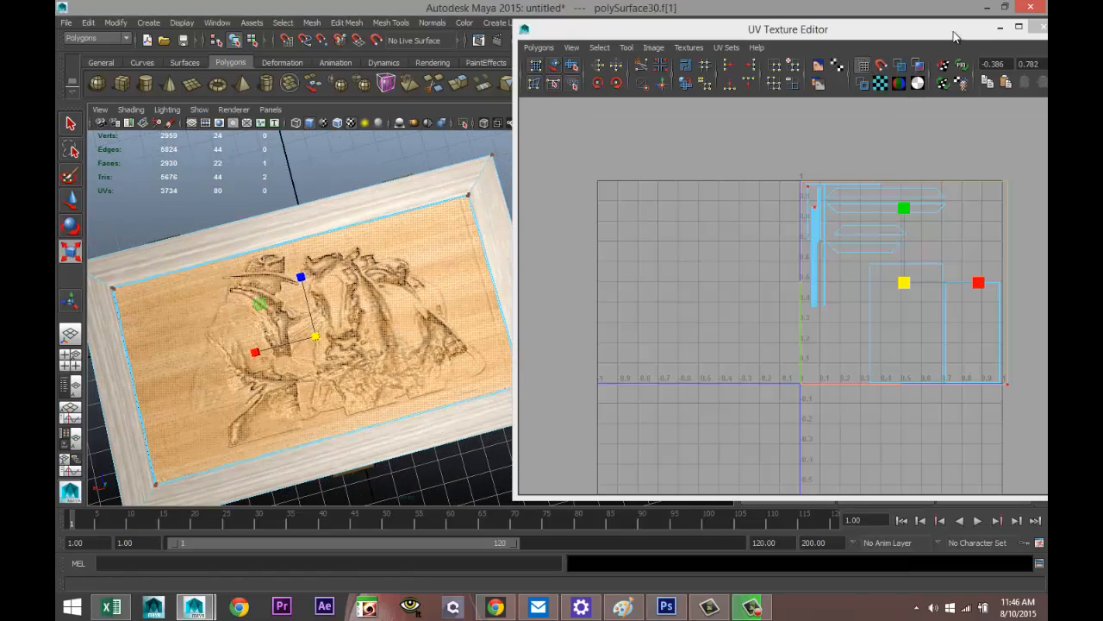
{"action": "left_click", "coordinate": [999, 29]}
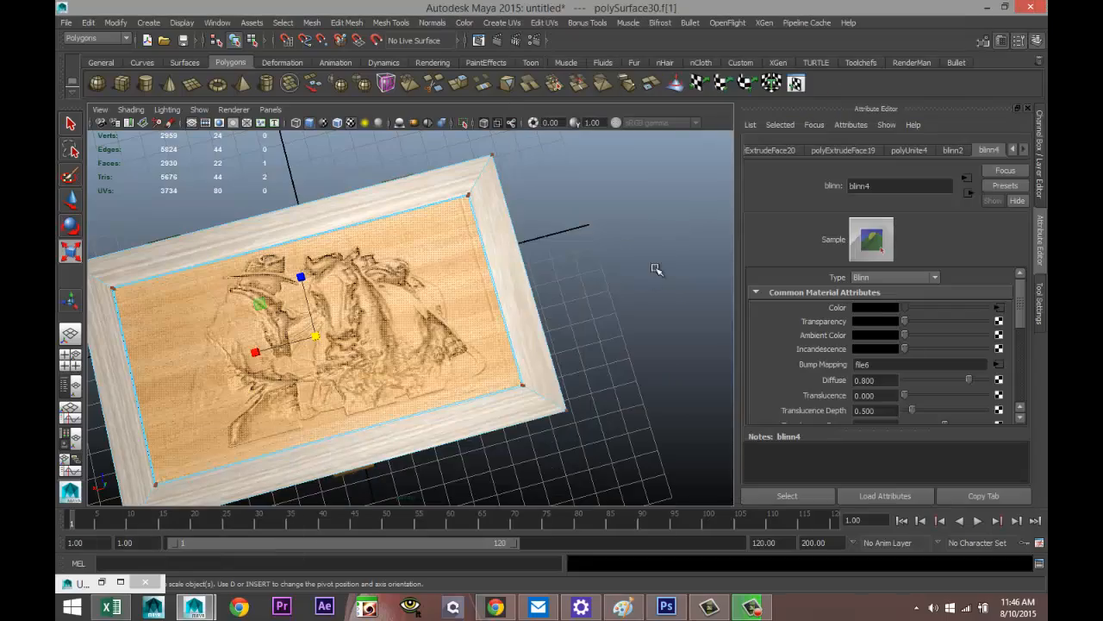
Step: Close the Attribute Editor and create a polygon plane under the box that extends beyond the grid
{"action": "left_click_drag", "start_coordinate": [618, 369], "coordinate": [598, 362], "text": "alt"}
{"action": "middle_click_drag", "start_coordinate": [599, 362], "coordinate": [571, 347], "text": "alt"}
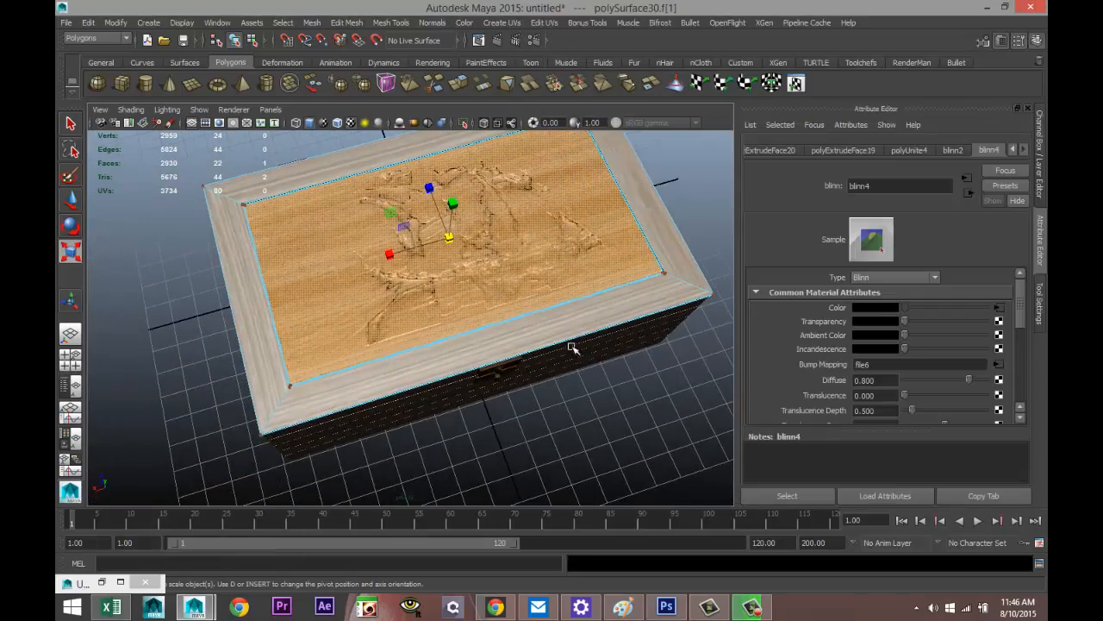
{"action": "left_click_drag", "start_coordinate": [571, 347], "coordinate": [503, 396], "text": "alt"}
{"action": "scroll", "coordinate": [555, 350], "scroll_direction": "down", "scroll_amount": 3}
{"action": "middle_click_drag", "start_coordinate": [502, 396], "coordinate": [507, 394], "text": "alt"}
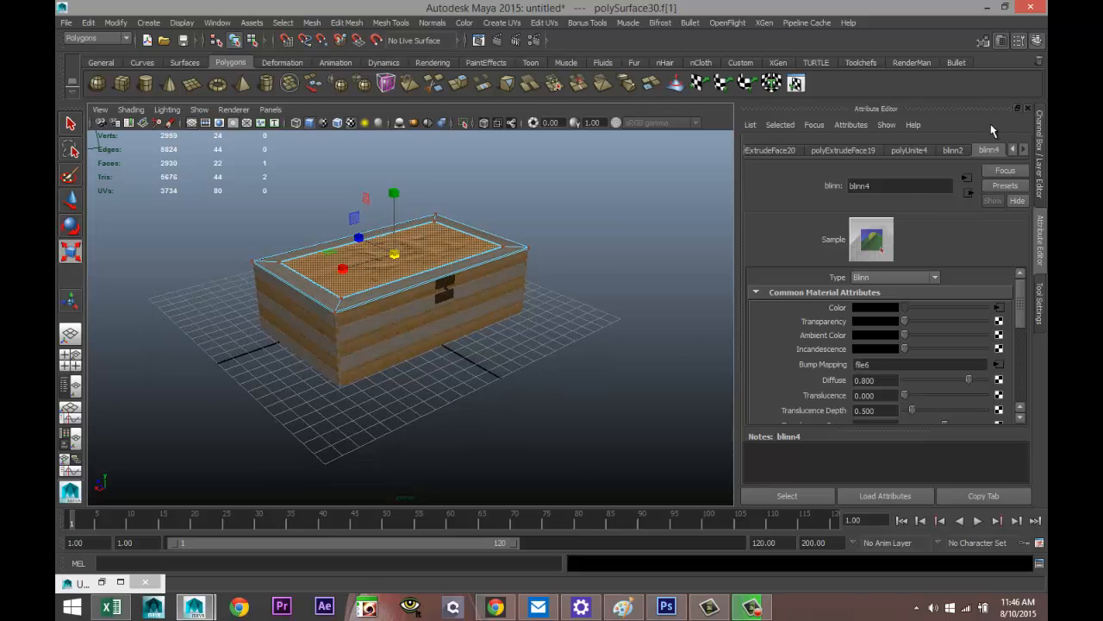
{"action": "left_click", "coordinate": [1028, 107]}
{"action": "scroll", "coordinate": [599, 337], "scroll_direction": "down", "scroll_amount": 3}
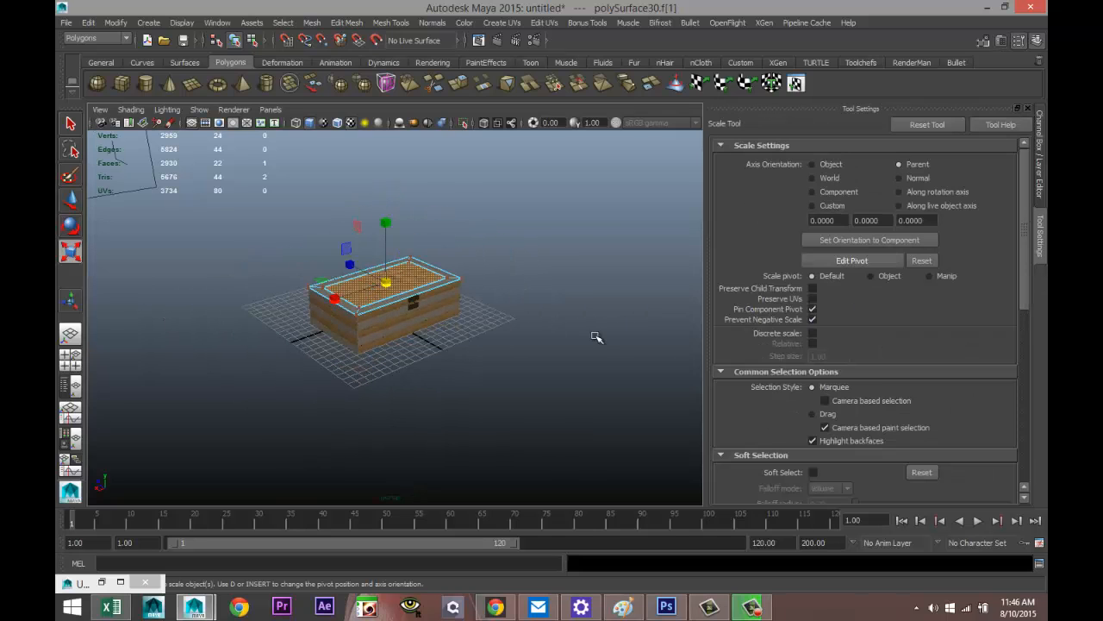
{"action": "left_click", "coordinate": [192, 82]}
{"action": "left_click_drag", "start_coordinate": [172, 350], "coordinate": [611, 339]}
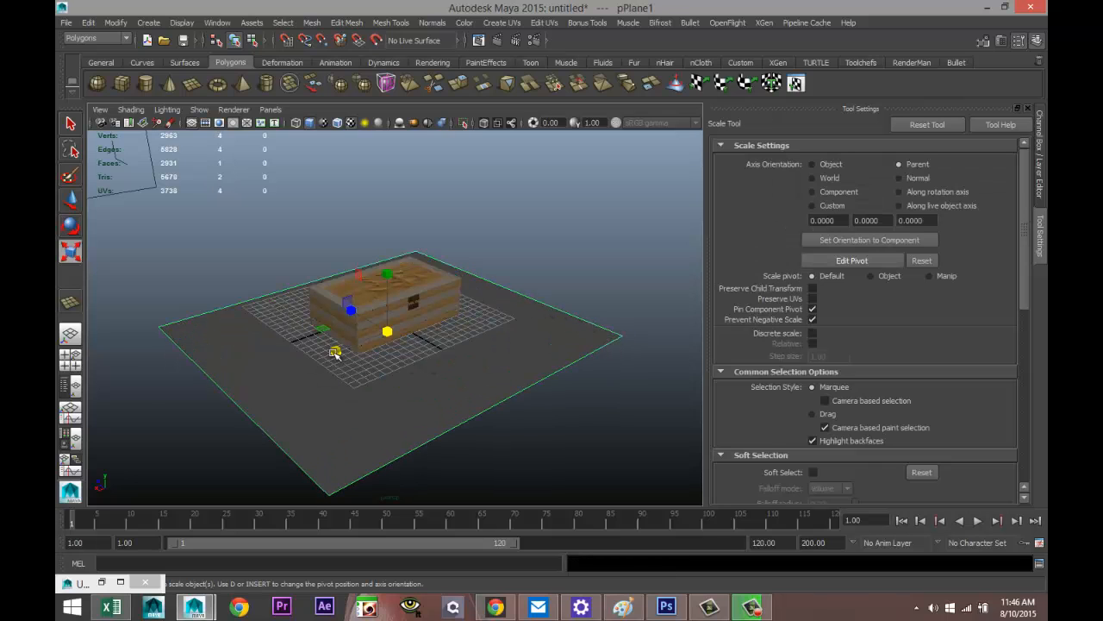
Step: Stretch the ground plane along X and Z until it fills the whole background of the view
{"action": "left_click_drag", "start_coordinate": [334, 353], "coordinate": [189, 414]}
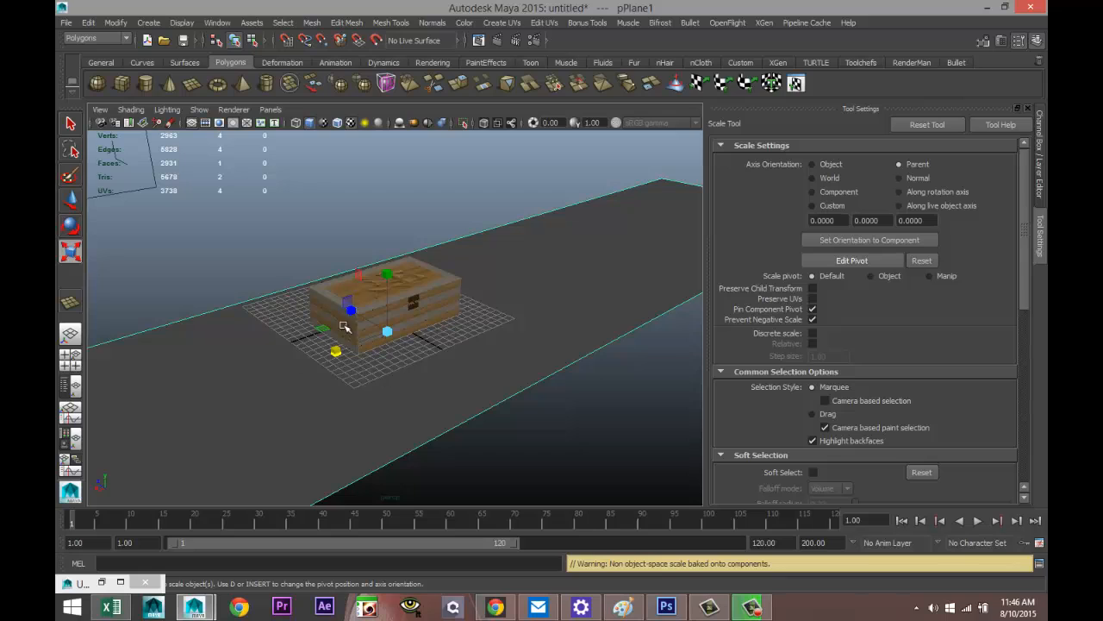
{"action": "left_click_drag", "start_coordinate": [349, 310], "coordinate": [161, 193]}
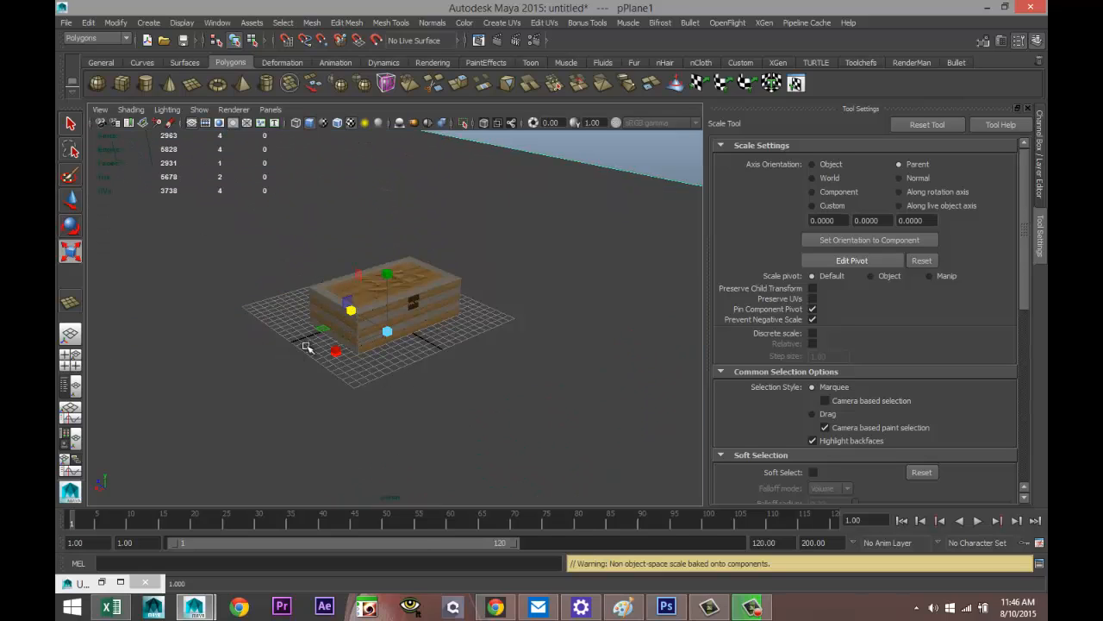
{"action": "left_click_drag", "start_coordinate": [336, 352], "coordinate": [55, 463]}
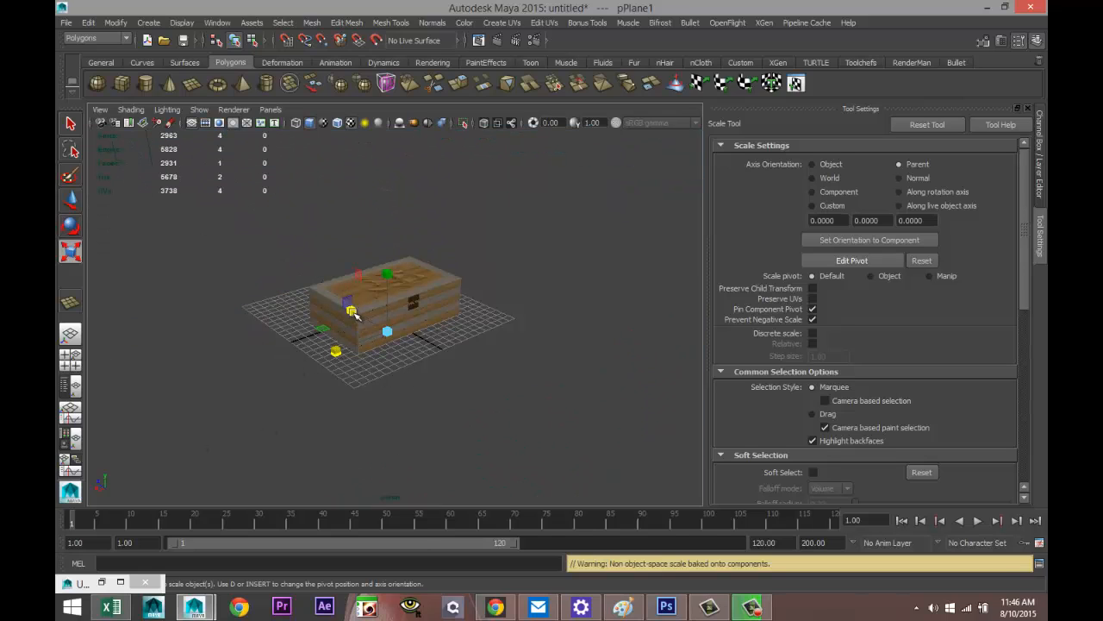
{"action": "left_click_drag", "start_coordinate": [351, 311], "coordinate": [239, 242]}
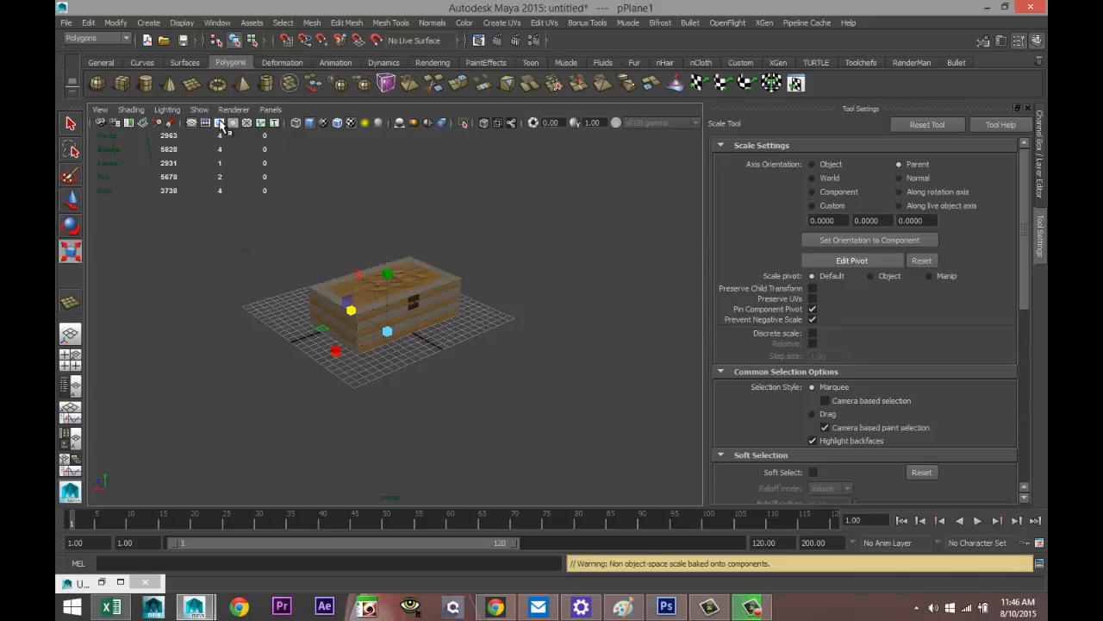
Step: Turn on the resolution gate and frame the whole box inside it from a raised front angle
{"action": "left_click", "coordinate": [220, 123]}
{"action": "scroll", "coordinate": [285, 226], "scroll_direction": "up", "scroll_amount": 6}
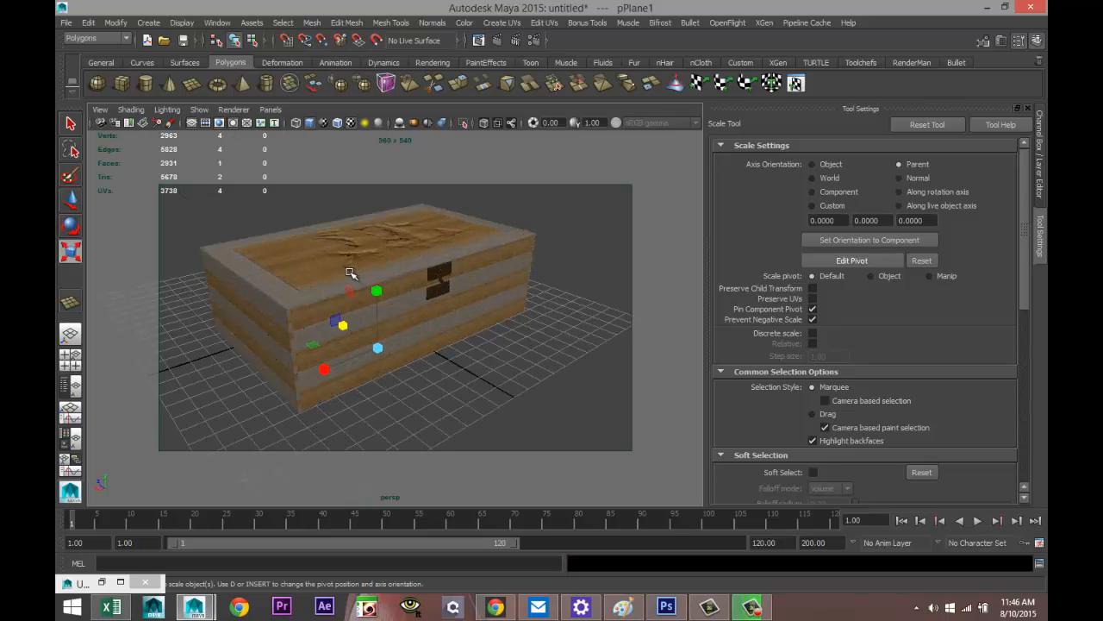
{"action": "left_click_drag", "start_coordinate": [312, 303], "coordinate": [341, 362], "text": "alt"}
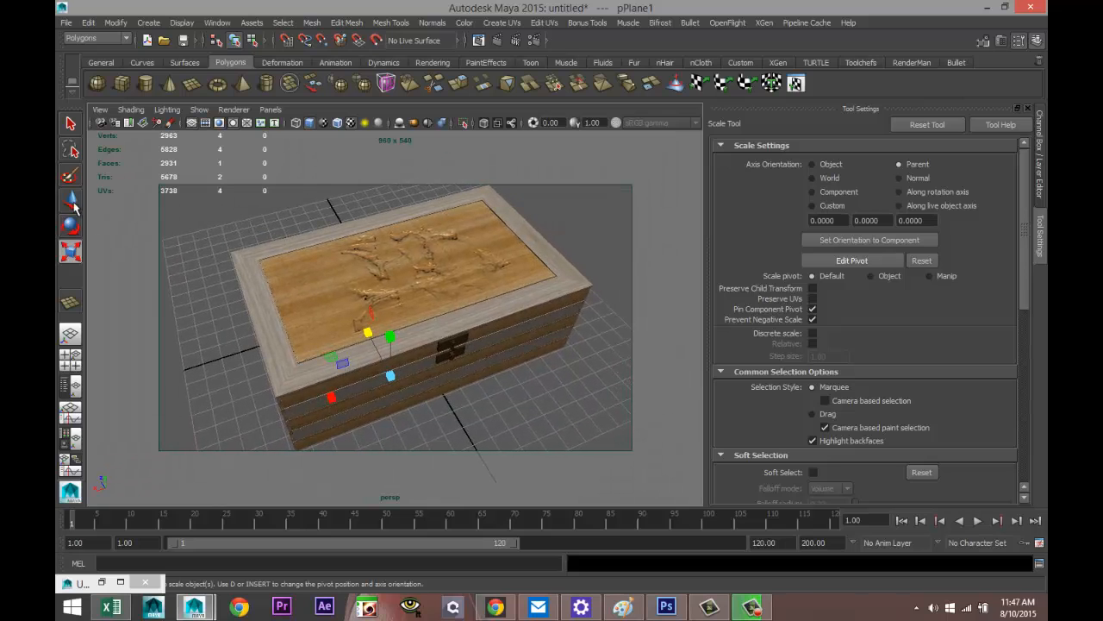
Step: Bookmark the current perspective camera view, entering new as its name, and close the Bookmark Editor
{"action": "left_click", "coordinate": [100, 111]}
{"action": "mouse_move", "coordinate": [197, 278]}
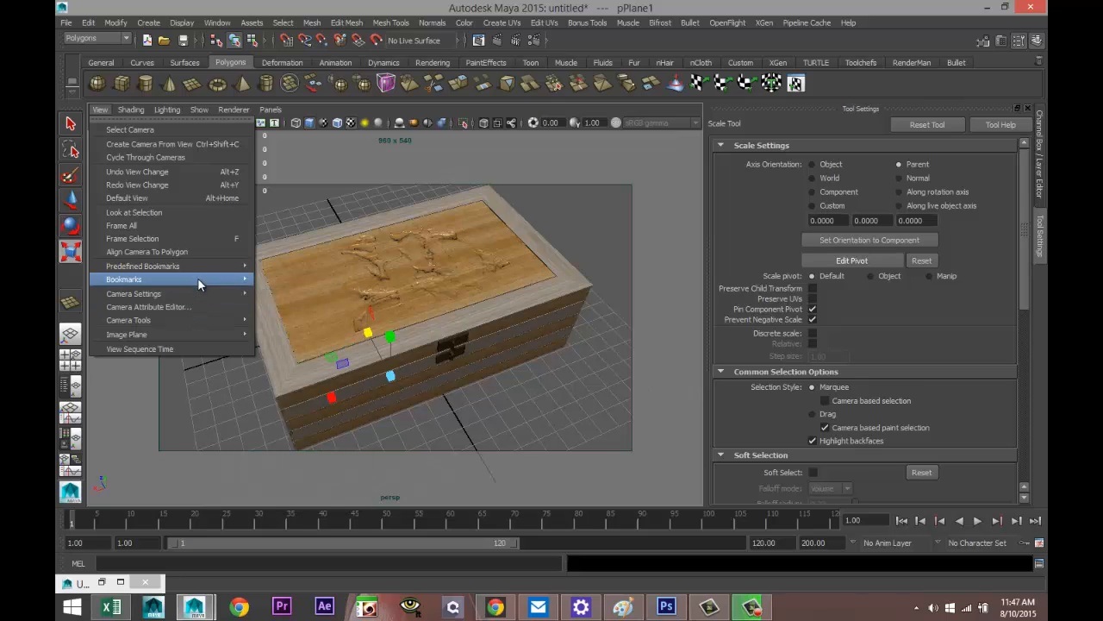
{"action": "left_click", "coordinate": [290, 280]}
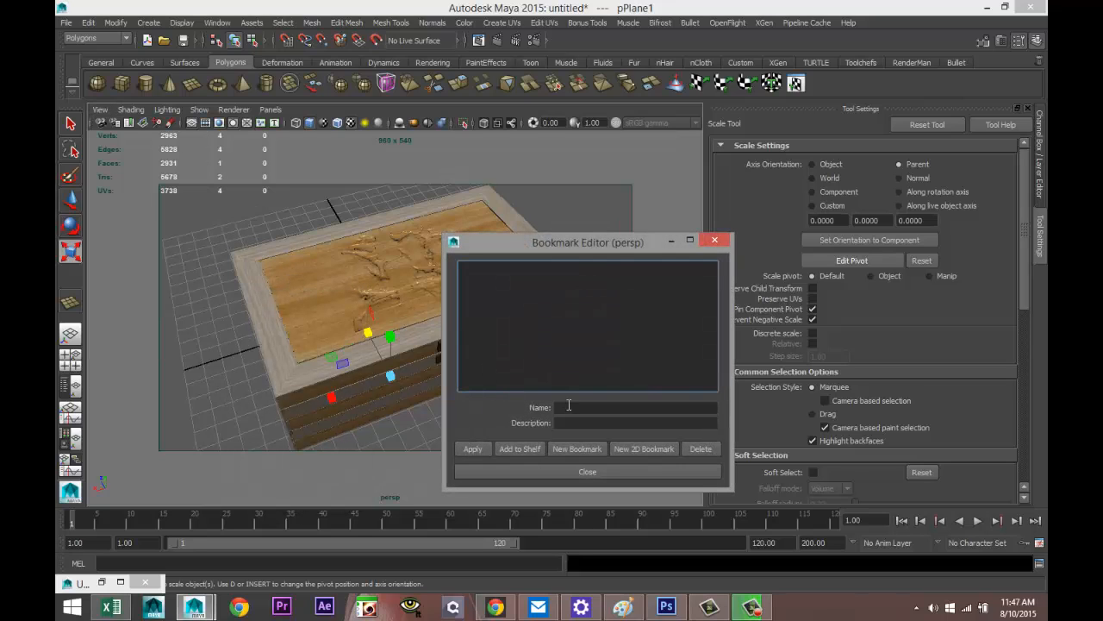
{"action": "left_click", "coordinate": [573, 407]}
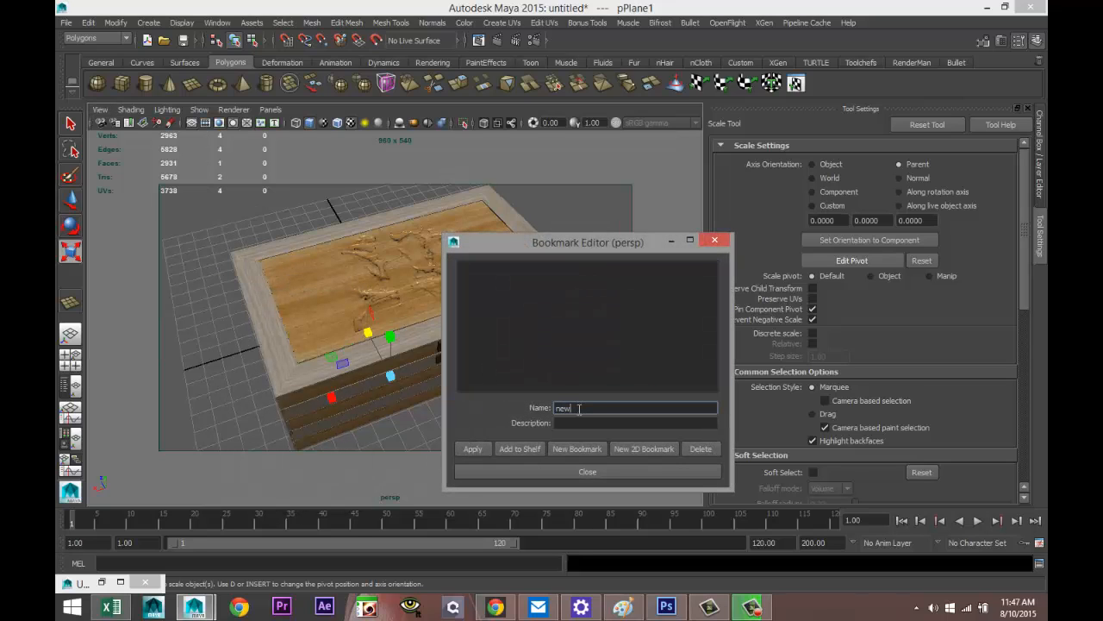
{"action": "left_click", "coordinate": [560, 471]}
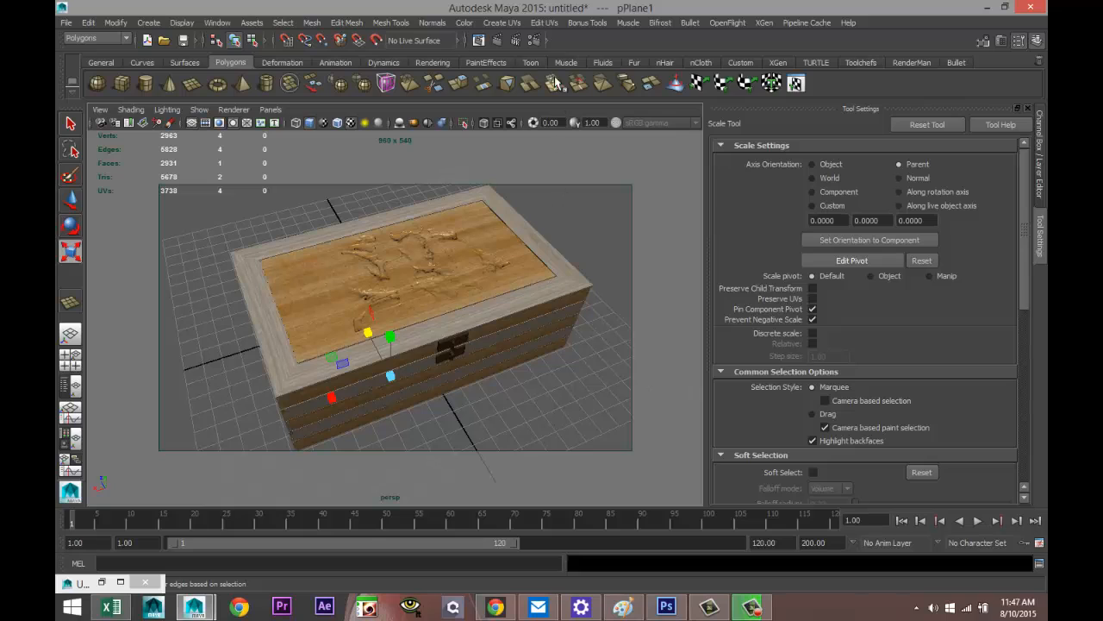
Step: Set the render image size to the HD 1080 preset and expand the Render Options section of the render settings
{"action": "left_click", "coordinate": [535, 42]}
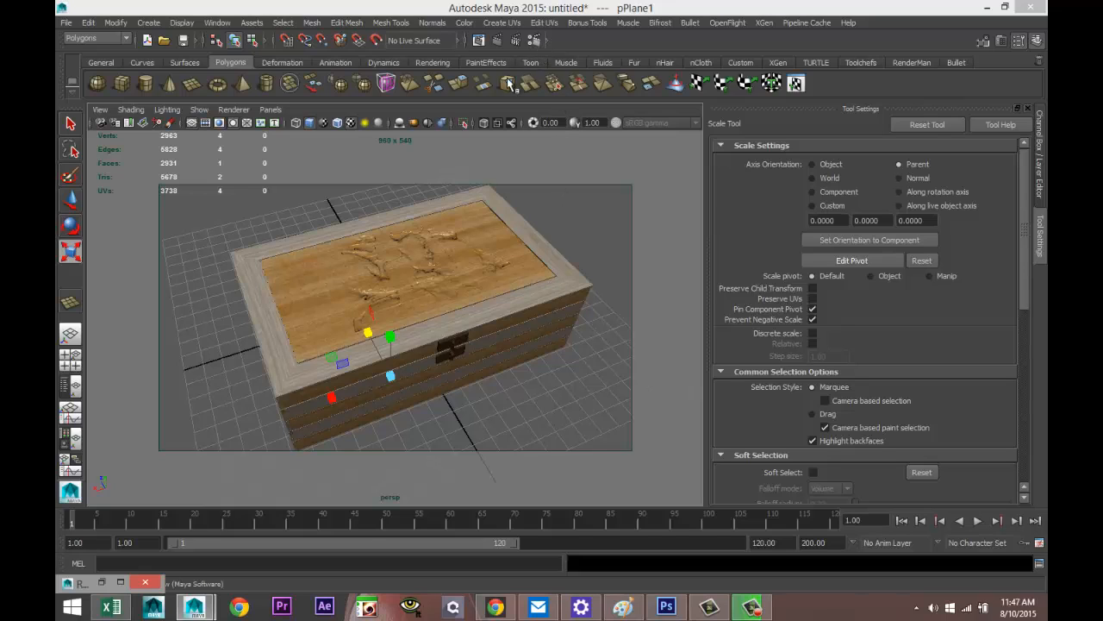
{"action": "left_click", "coordinate": [120, 583]}
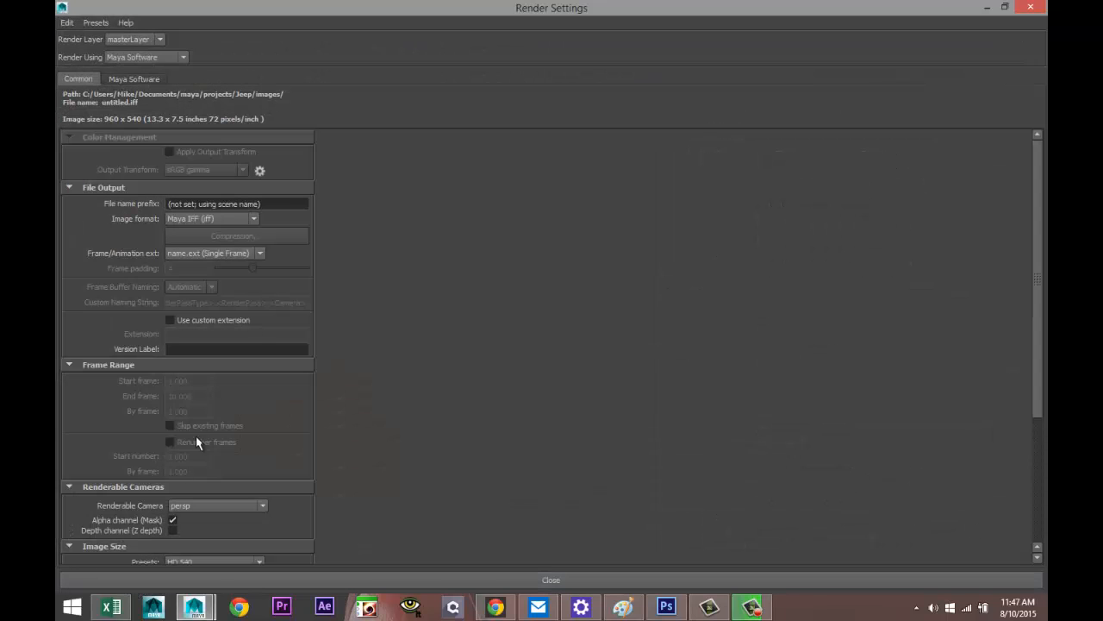
{"action": "scroll", "coordinate": [217, 414], "scroll_direction": "down", "scroll_amount": 5}
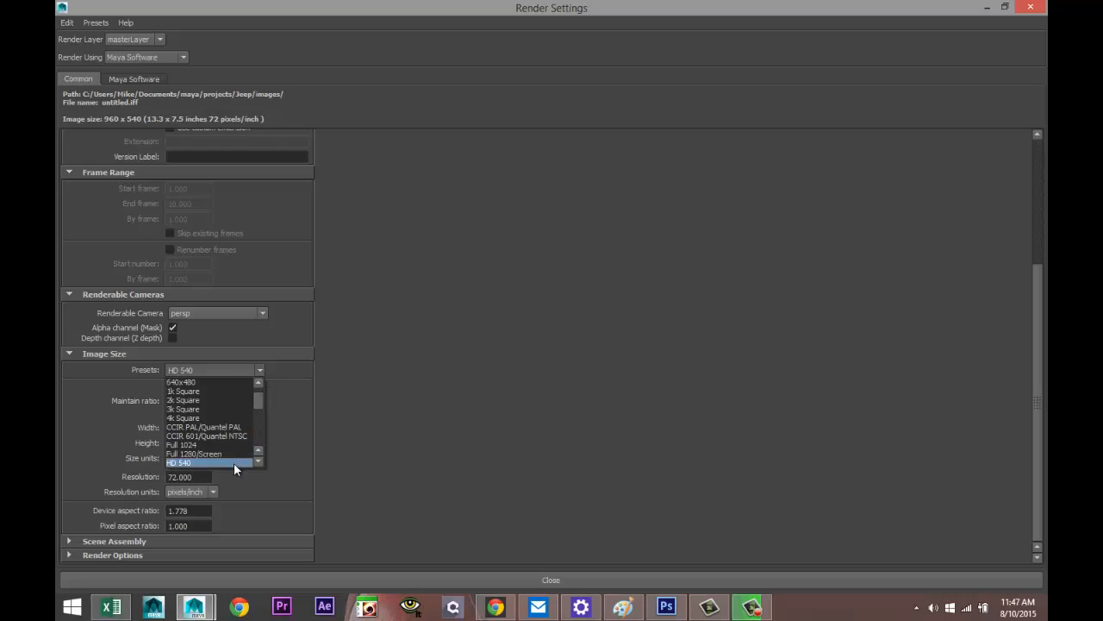
{"action": "scroll", "coordinate": [258, 462], "scroll_direction": "down", "scroll_amount": 3}
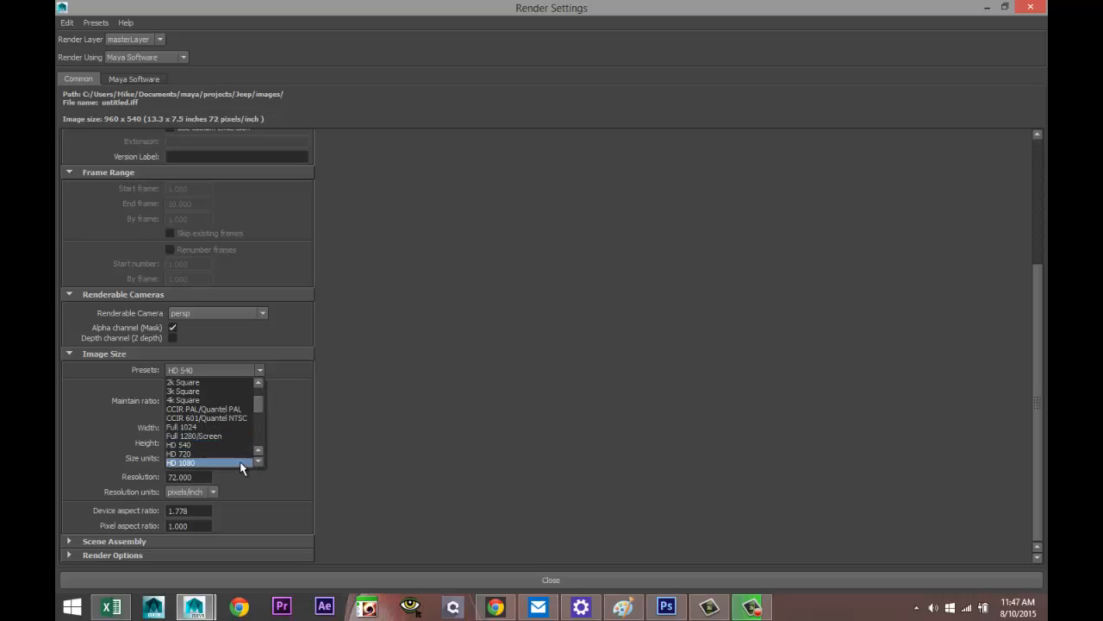
{"action": "left_click", "coordinate": [239, 464]}
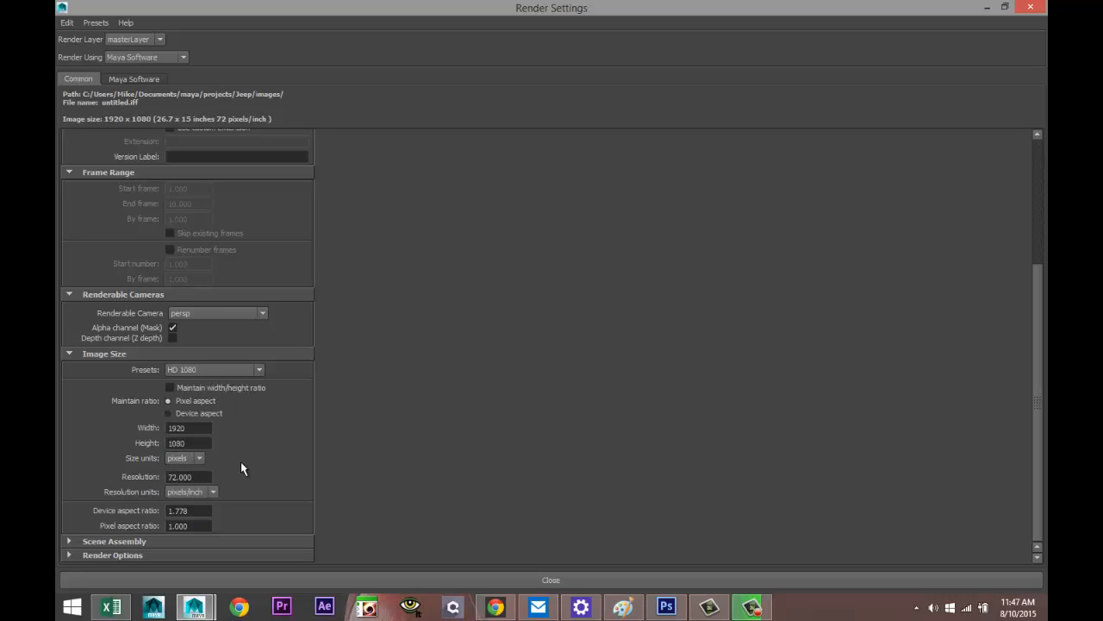
{"action": "left_click", "coordinate": [69, 557]}
{"action": "scroll", "coordinate": [276, 454], "scroll_direction": "down", "scroll_amount": 3}
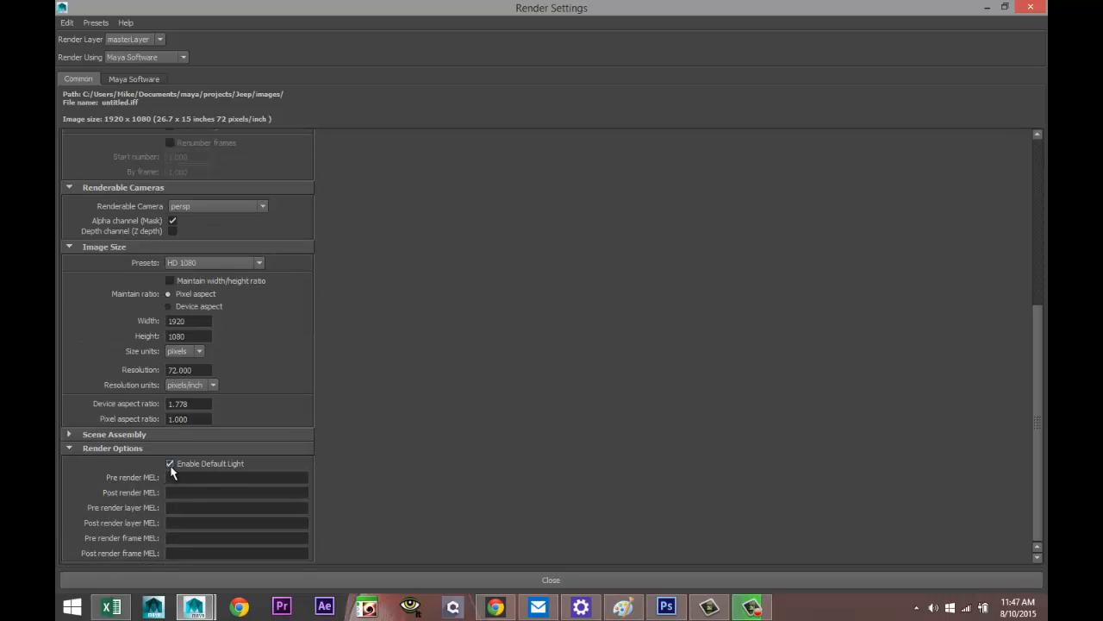
{"action": "scroll", "coordinate": [332, 495], "scroll_direction": "up", "scroll_amount": 8}
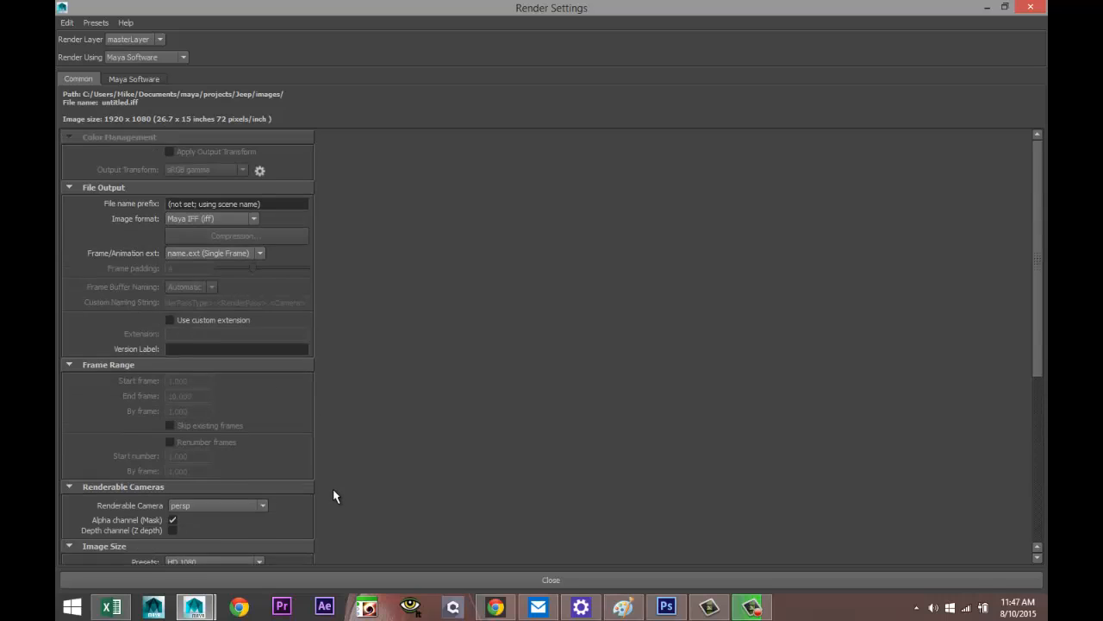
Step: Switch the renderer to mental ray and raise the Unified Sampling quality to 1.50
{"action": "left_click", "coordinate": [183, 57]}
{"action": "left_click", "coordinate": [175, 97]}
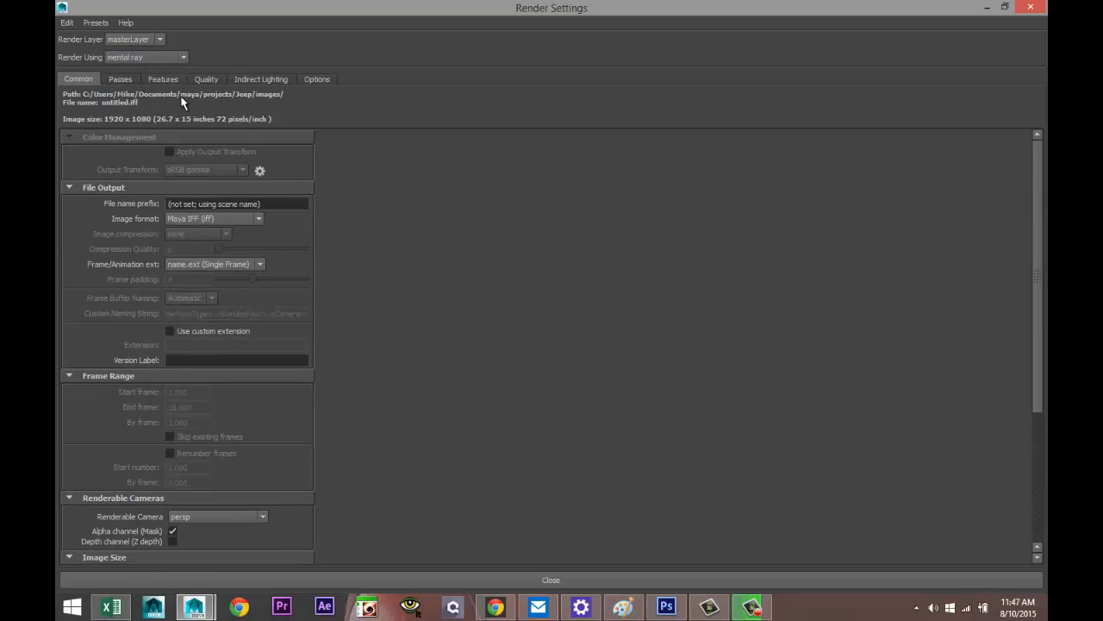
{"action": "left_click", "coordinate": [215, 84]}
{"action": "left_click_drag", "start_coordinate": [283, 131], "coordinate": [785, 148]}
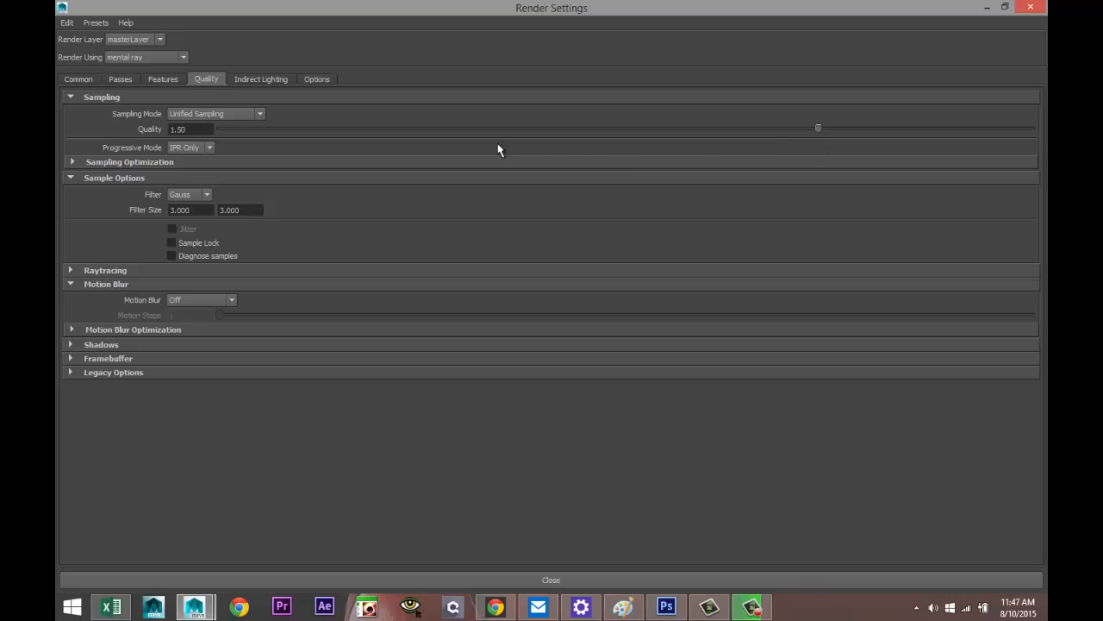
Step: Create an image-based lighting environment, enable Global Illumination, and minimize the render settings
{"action": "left_click", "coordinate": [262, 79]}
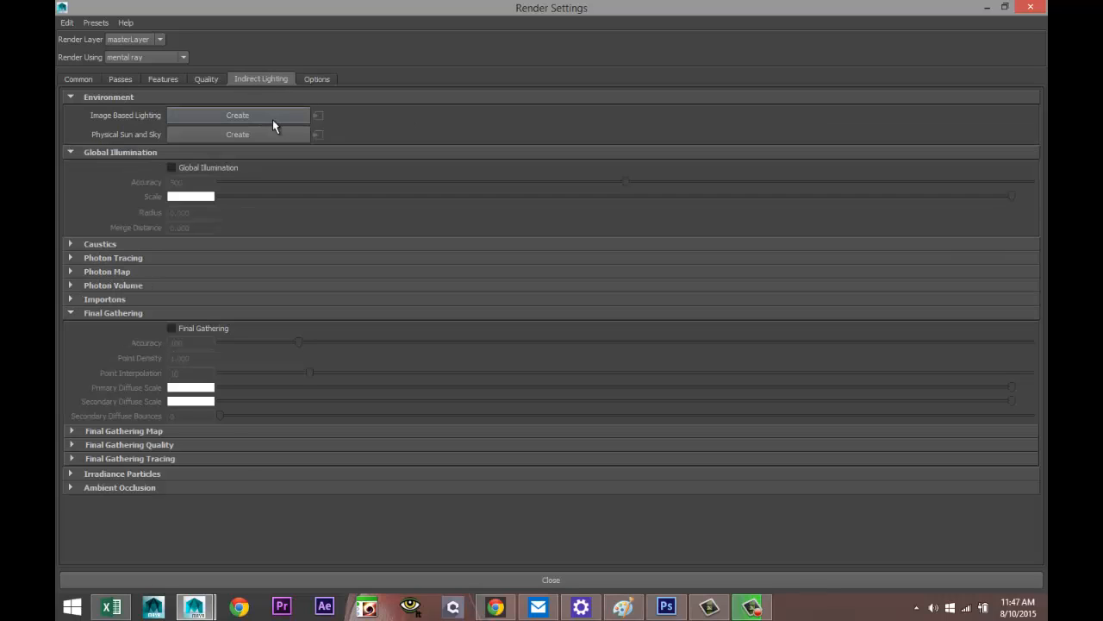
{"action": "left_click", "coordinate": [268, 115]}
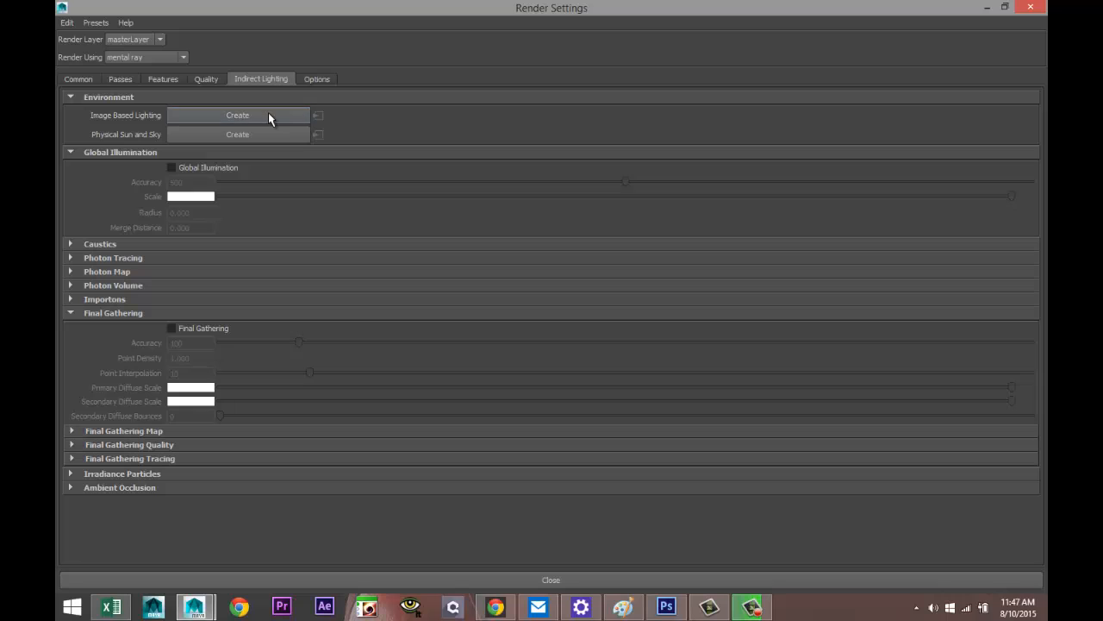
{"action": "left_click", "coordinate": [172, 167]}
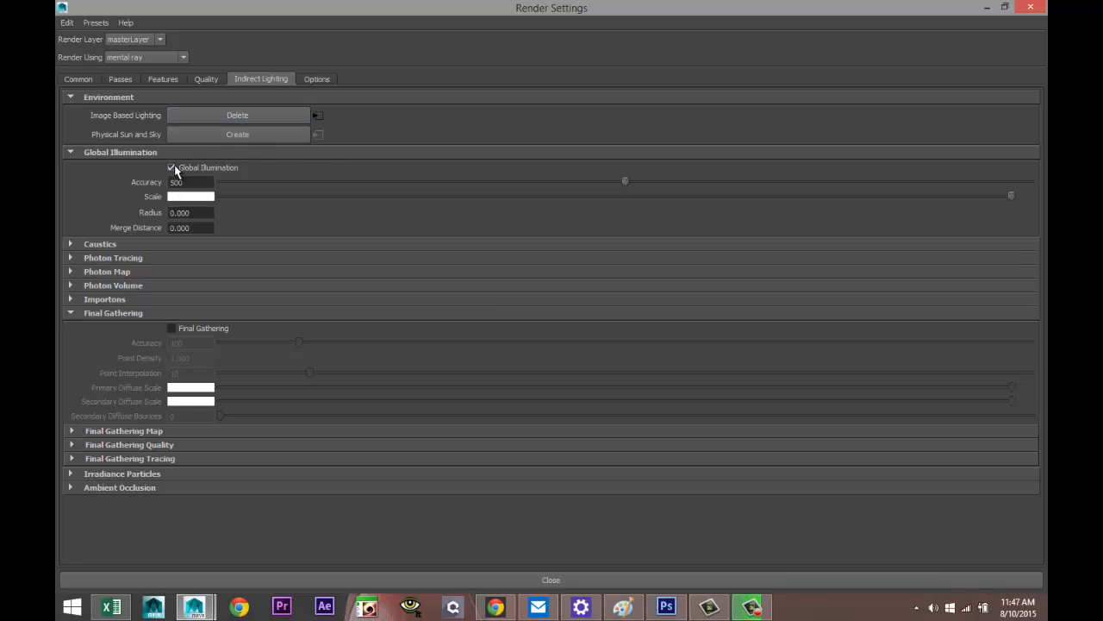
{"action": "left_click", "coordinate": [985, 7]}
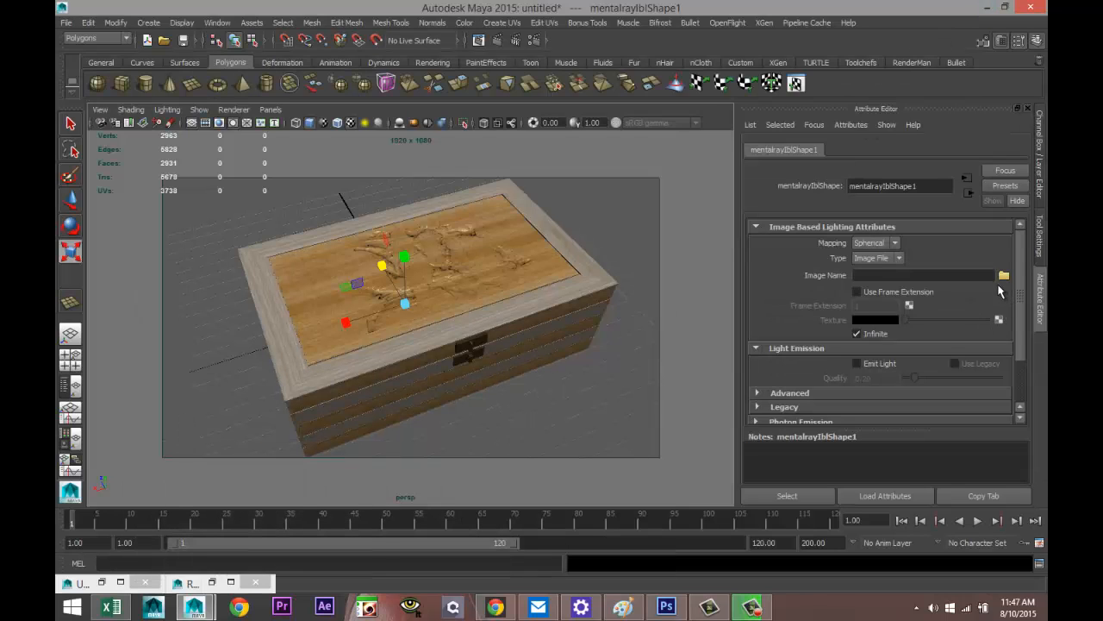
Step: Load Arches_E_PineTree_3k.hdr from the Documents\maya\HDRI folder as the image of the image-based light
{"action": "left_click", "coordinate": [1004, 275]}
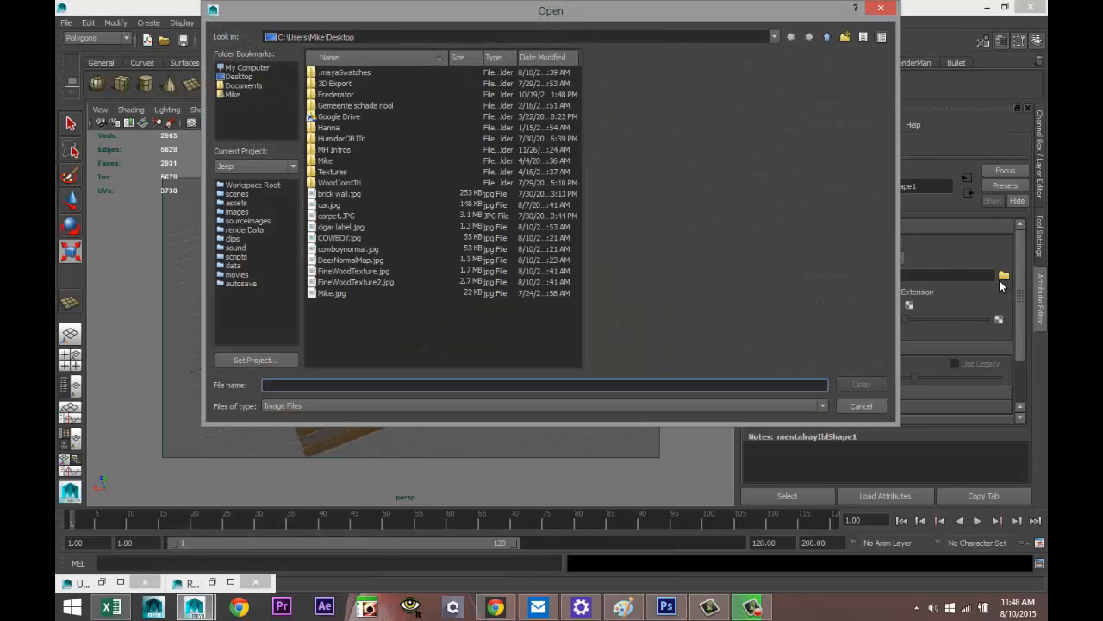
{"action": "left_click", "coordinate": [246, 83]}
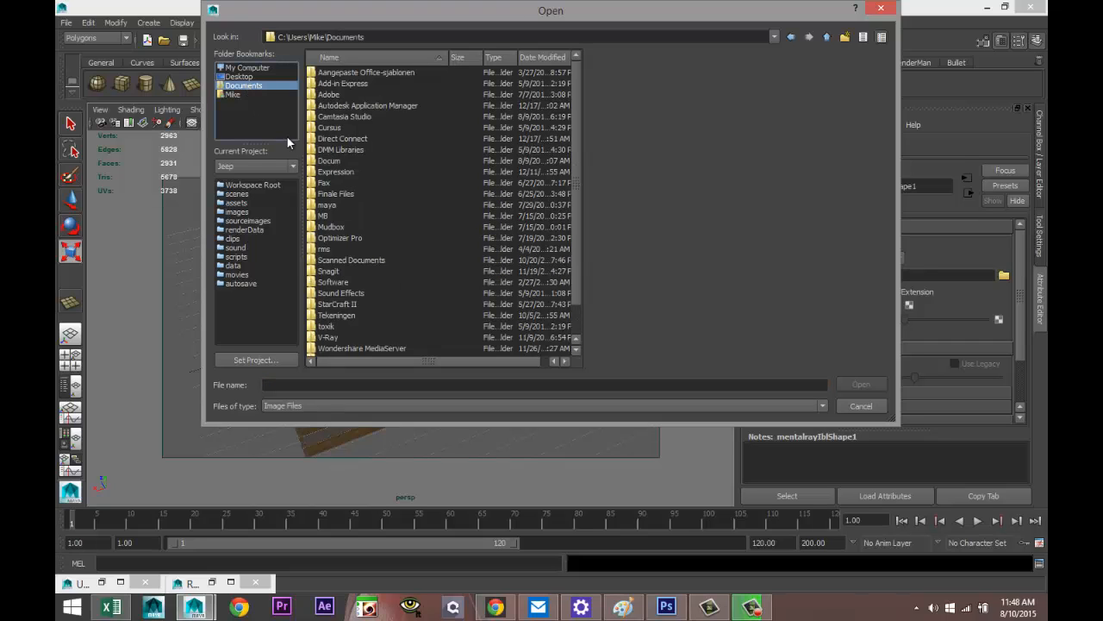
{"action": "double_click", "coordinate": [325, 205]}
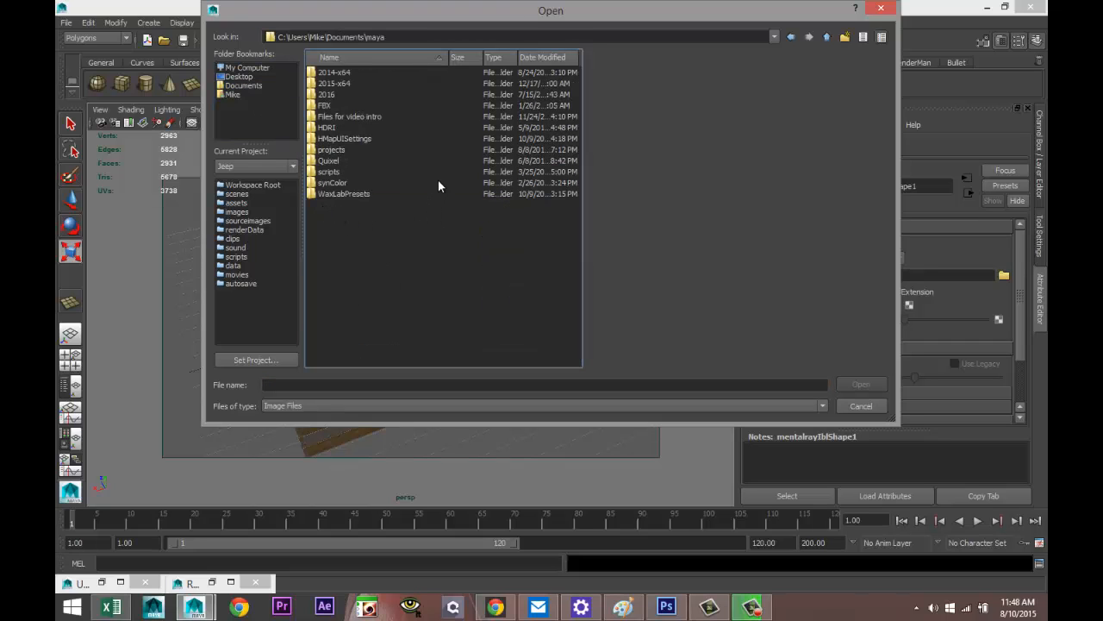
{"action": "double_click", "coordinate": [325, 127]}
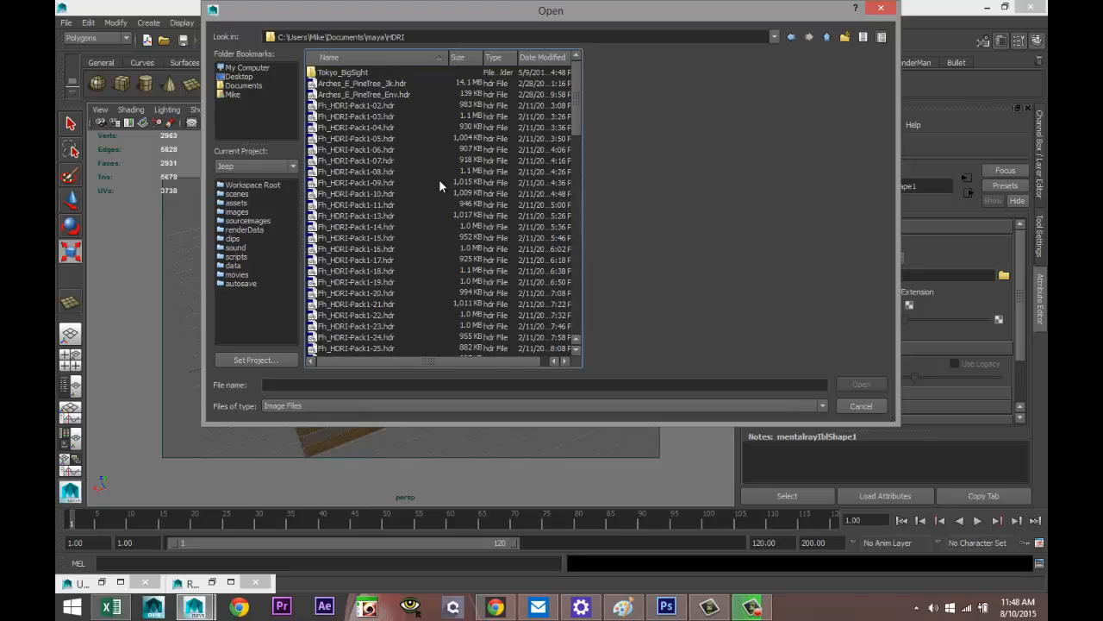
{"action": "left_click", "coordinate": [377, 84]}
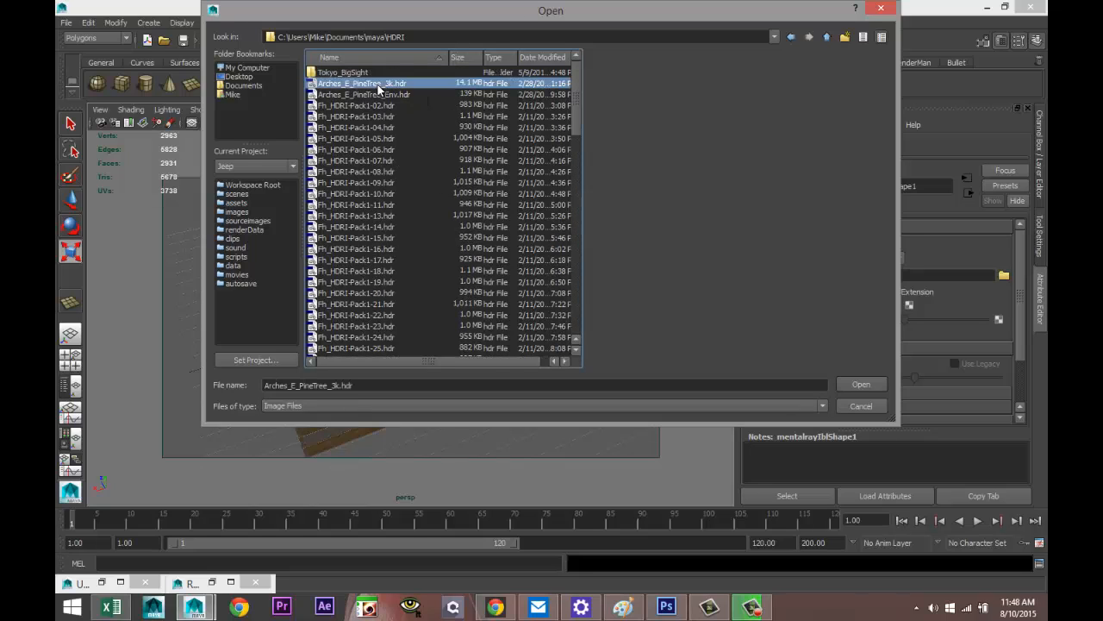
{"action": "left_click", "coordinate": [860, 384]}
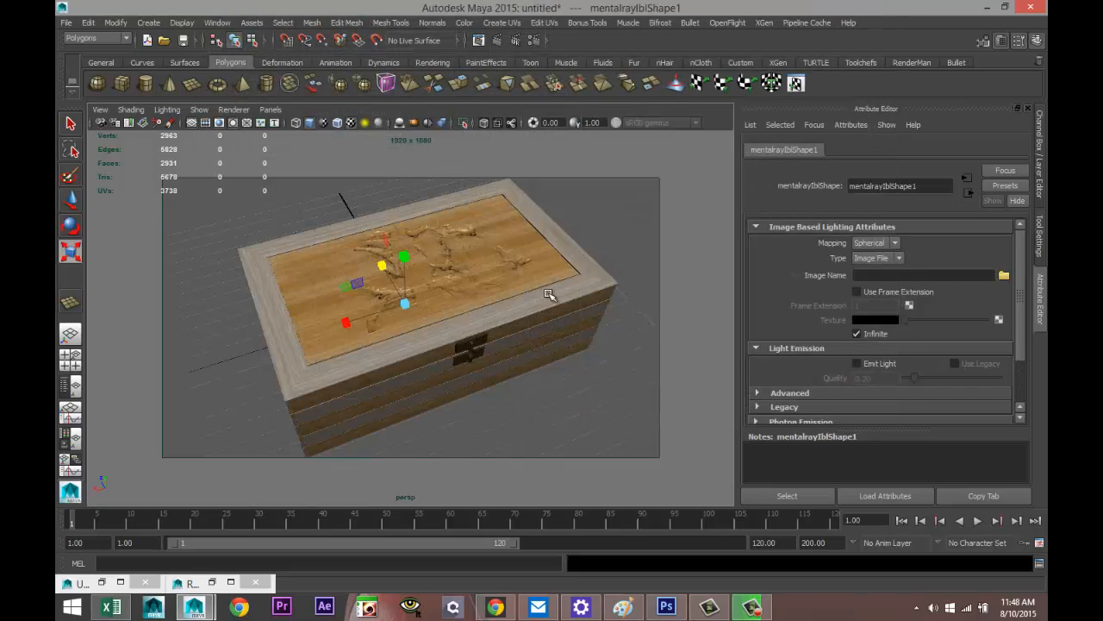
Step: Assign a new Phong E material to the ground plane and set its color to white
{"action": "scroll", "coordinate": [557, 340], "scroll_direction": "down", "scroll_amount": 5}
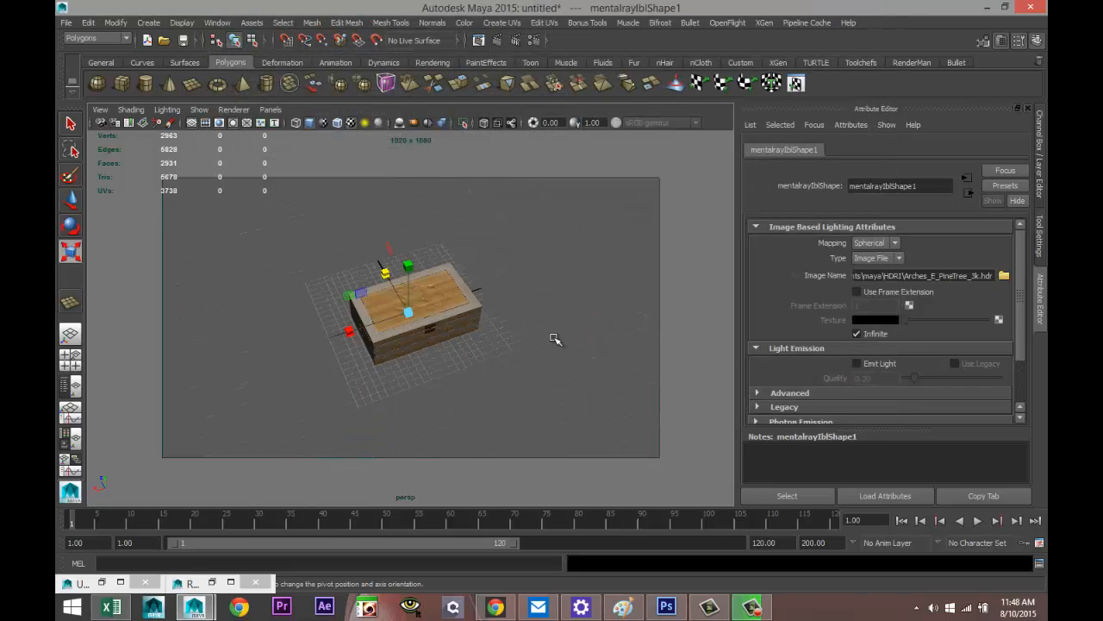
{"action": "right_click_drag", "start_coordinate": [576, 263], "coordinate": [562, 537]}
{"action": "left_click", "coordinate": [583, 272]}
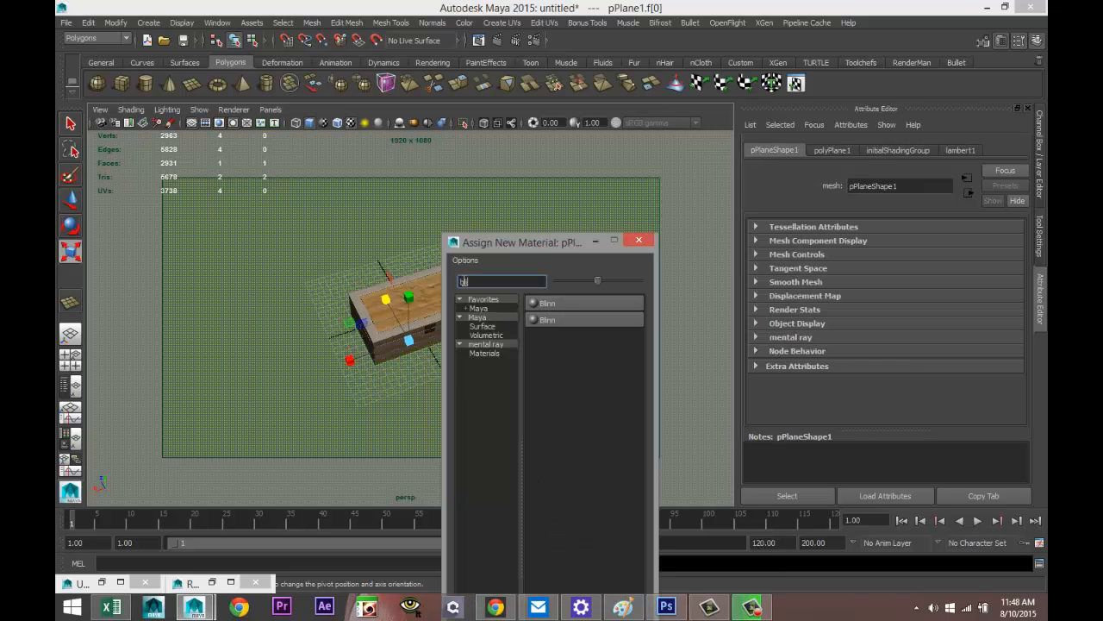
{"action": "type", "text": "ph"}
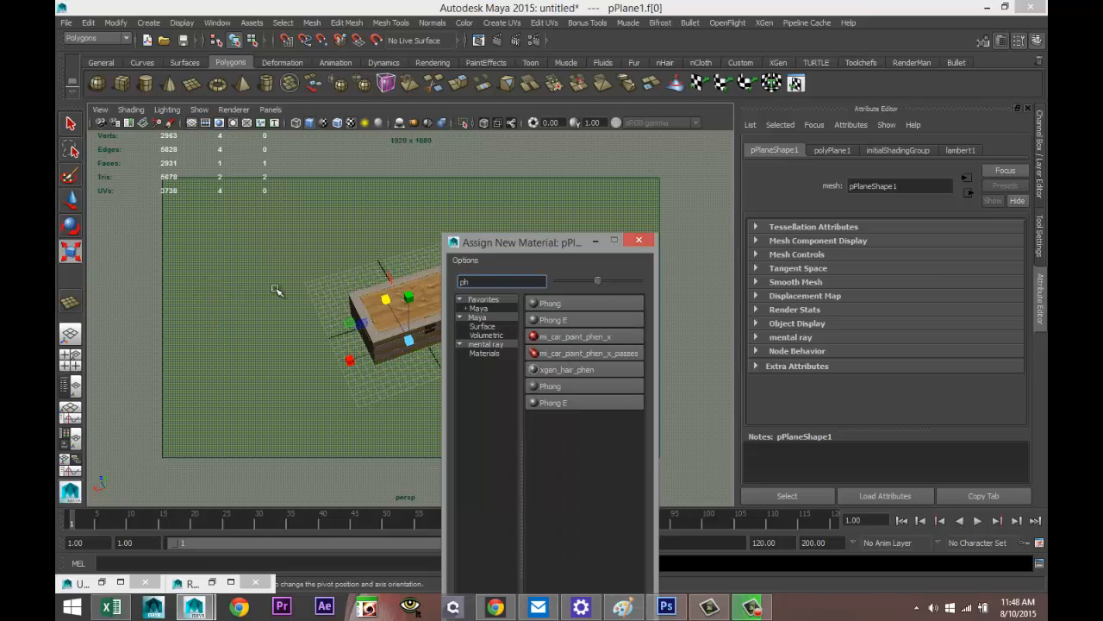
{"action": "left_click", "coordinate": [581, 319]}
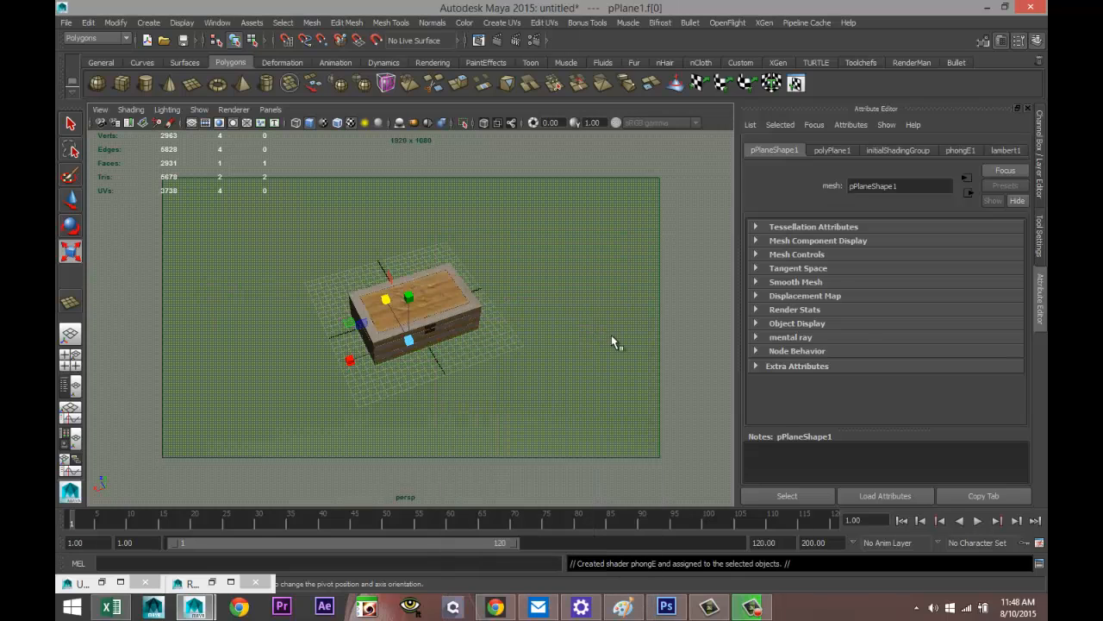
{"action": "left_click_drag", "start_coordinate": [945, 309], "coordinate": [992, 309]}
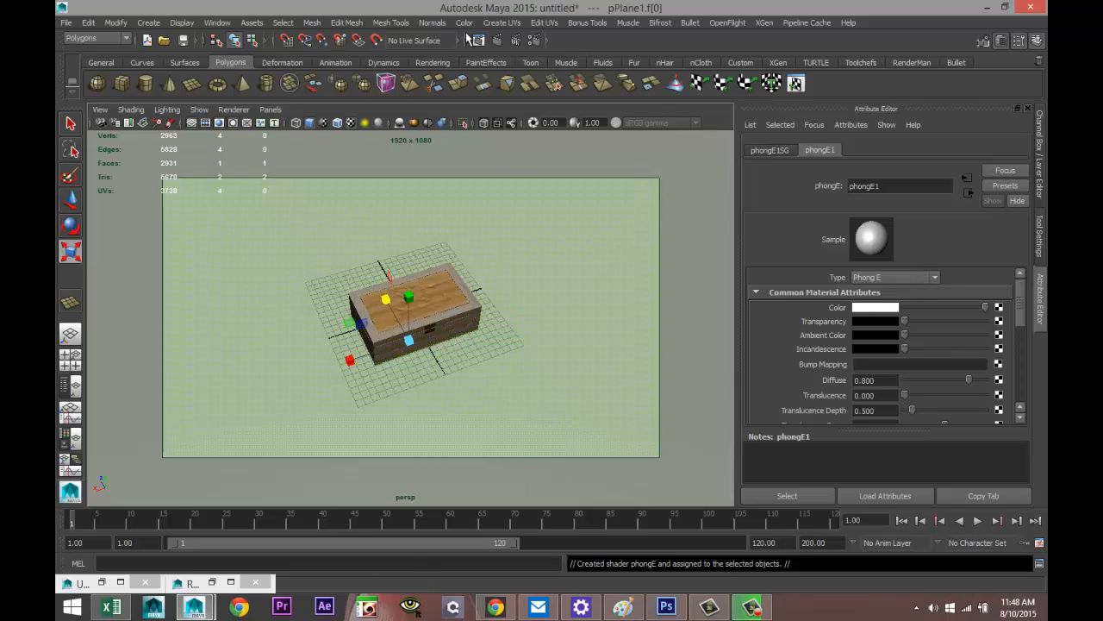
Step: Return to the image-based light's attributes, load Arches_E_PineTree_3k.hdr as its image again, and turn on Emit Light
{"action": "left_click", "coordinate": [533, 41]}
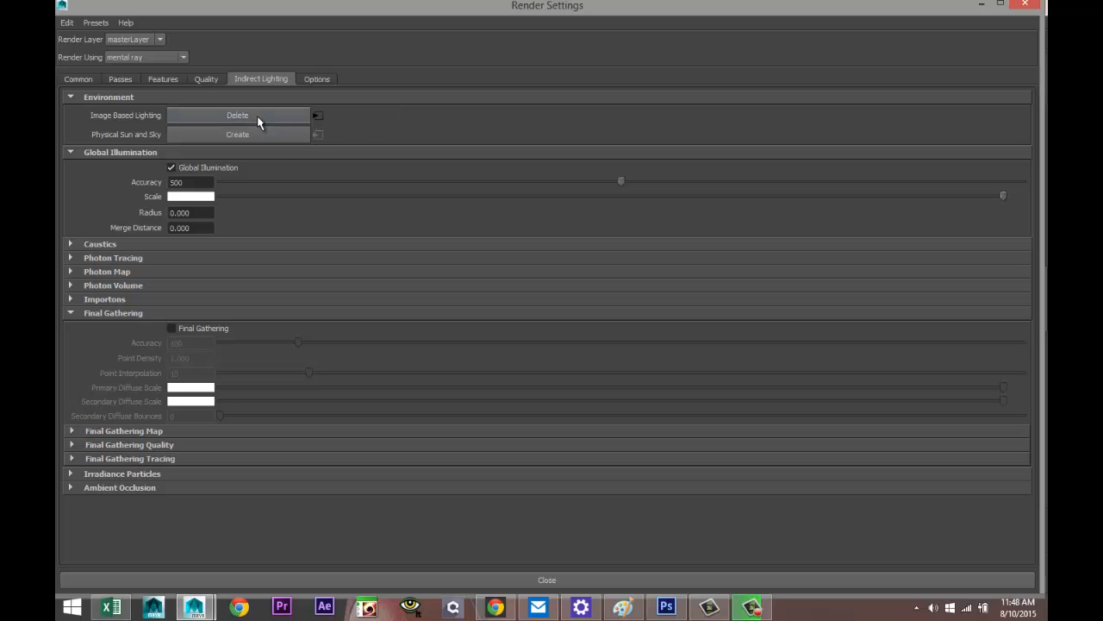
{"action": "left_click", "coordinate": [981, 4]}
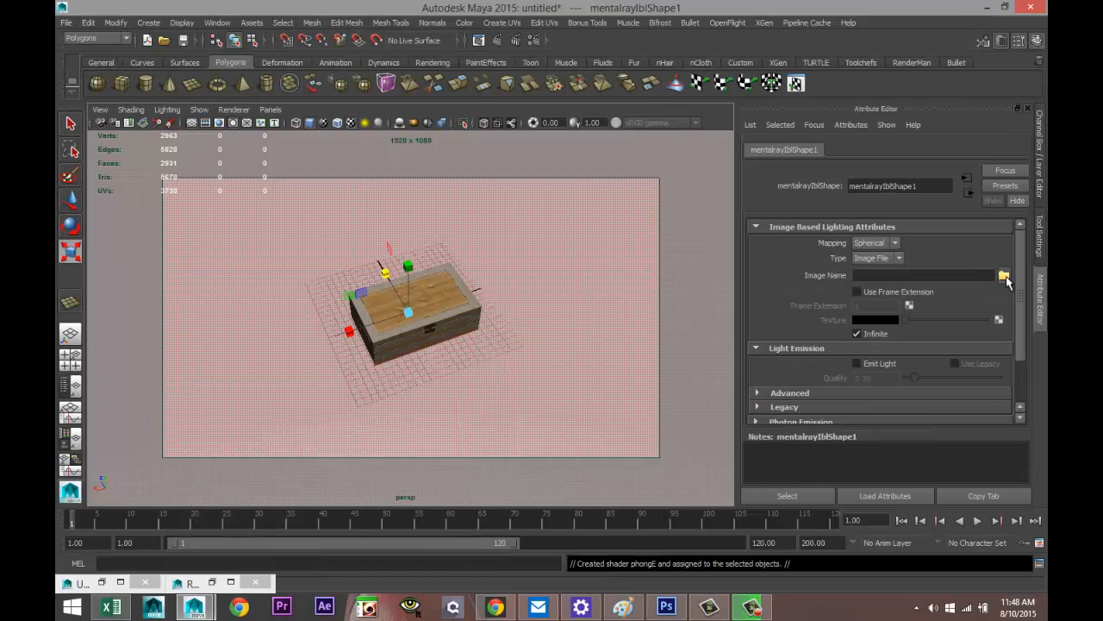
{"action": "left_click", "coordinate": [1005, 275]}
{"action": "left_click", "coordinate": [375, 83]}
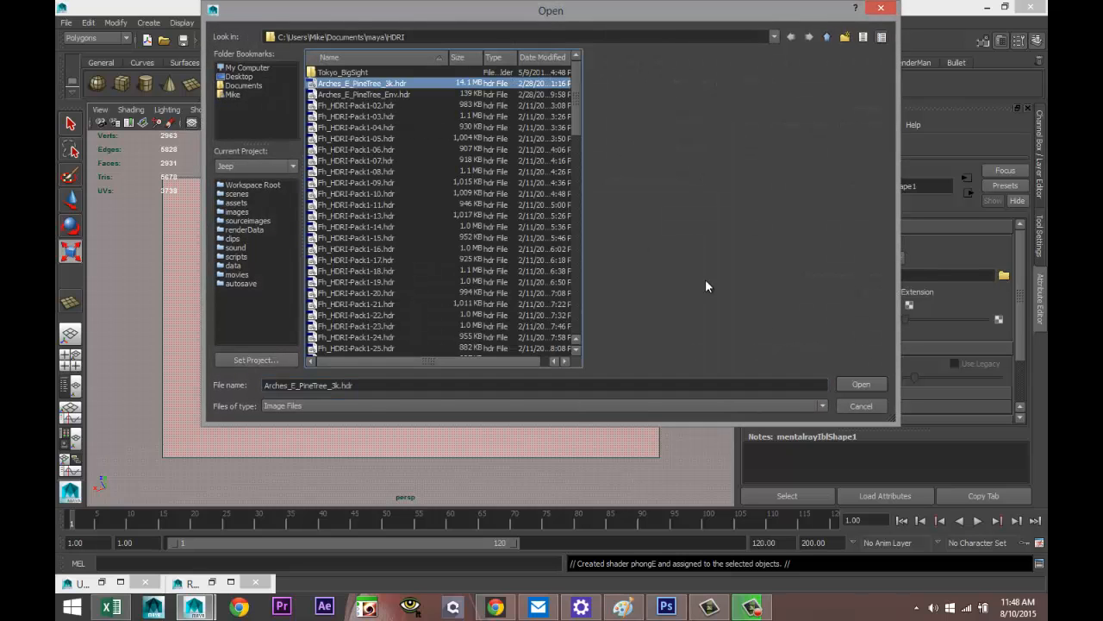
{"action": "left_click", "coordinate": [874, 383]}
{"action": "scroll", "coordinate": [948, 308], "scroll_direction": "down", "scroll_amount": 3}
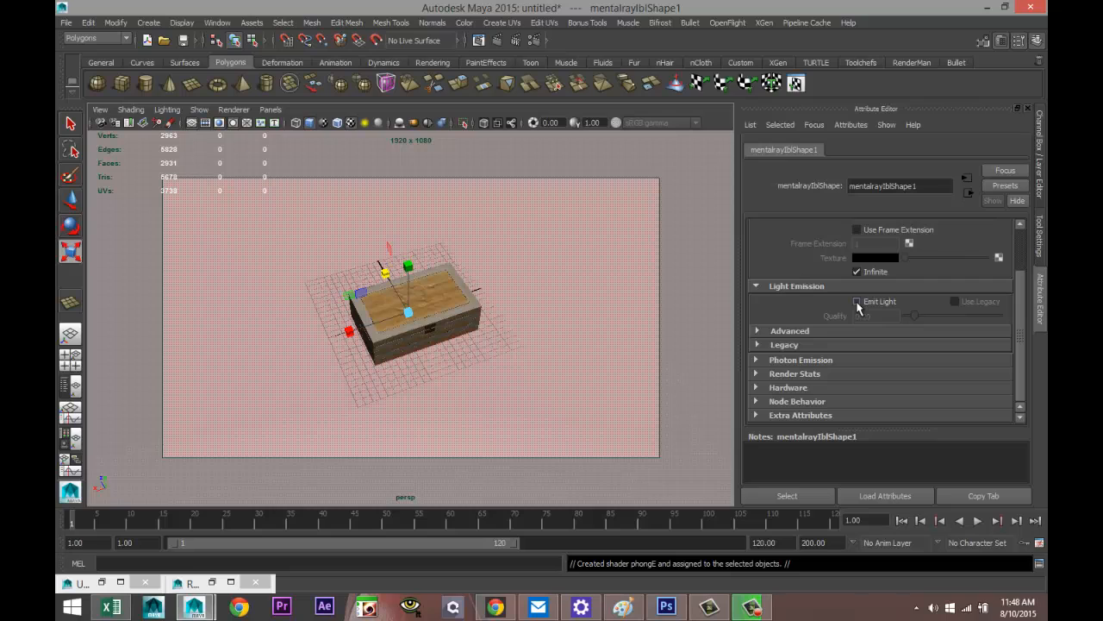
{"action": "left_click", "coordinate": [857, 302]}
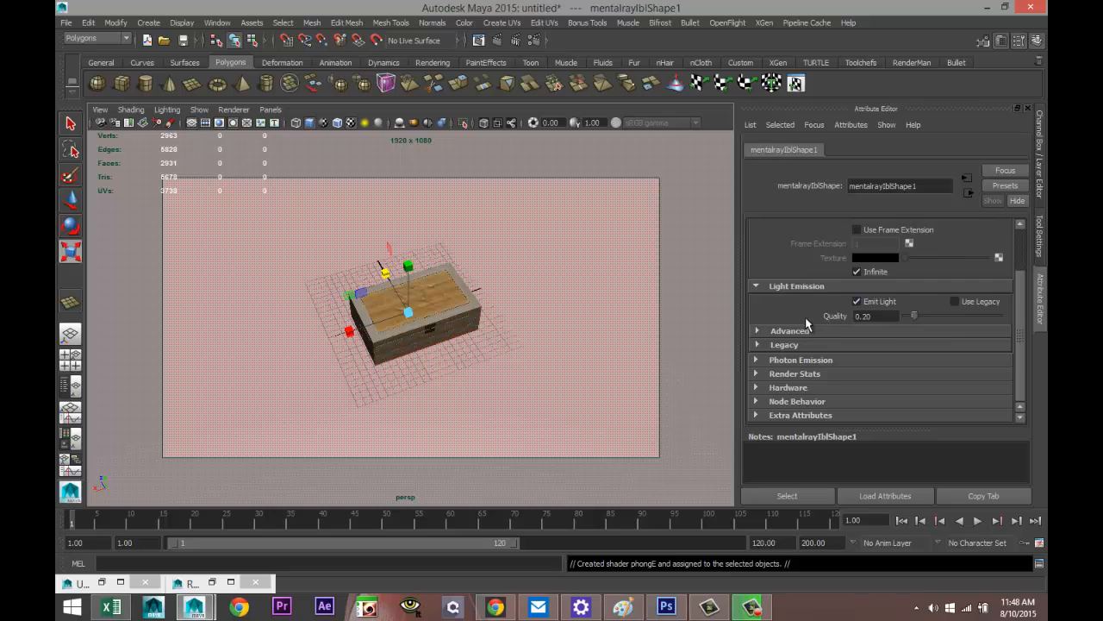
Step: Restore the perspective camera to the bookmarked view named new
{"action": "left_click", "coordinate": [100, 110]}
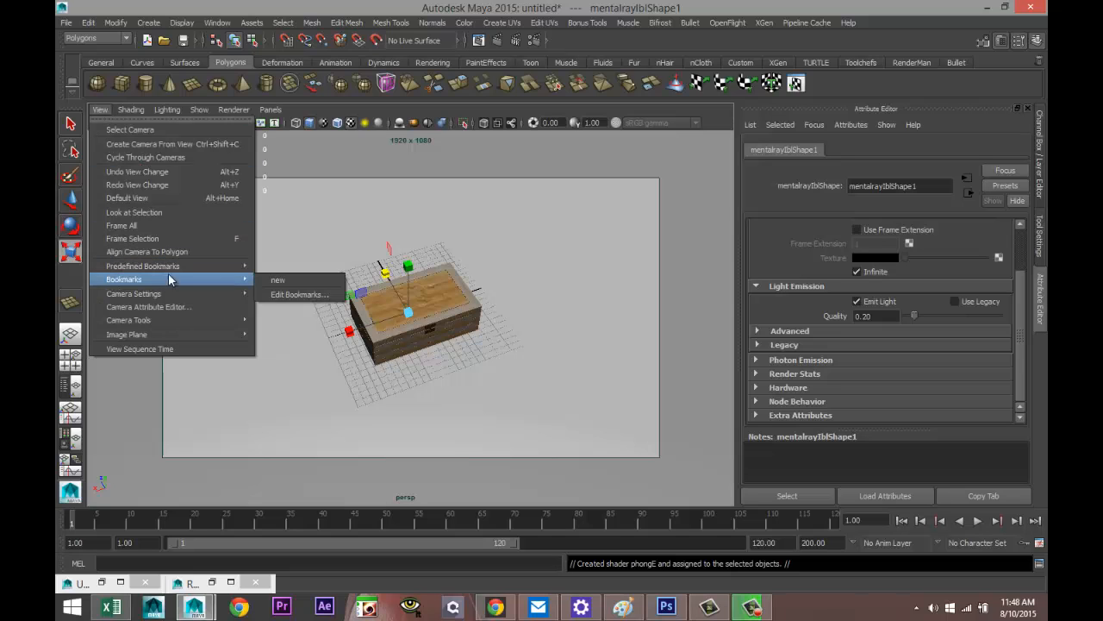
{"action": "mouse_move", "coordinate": [249, 279]}
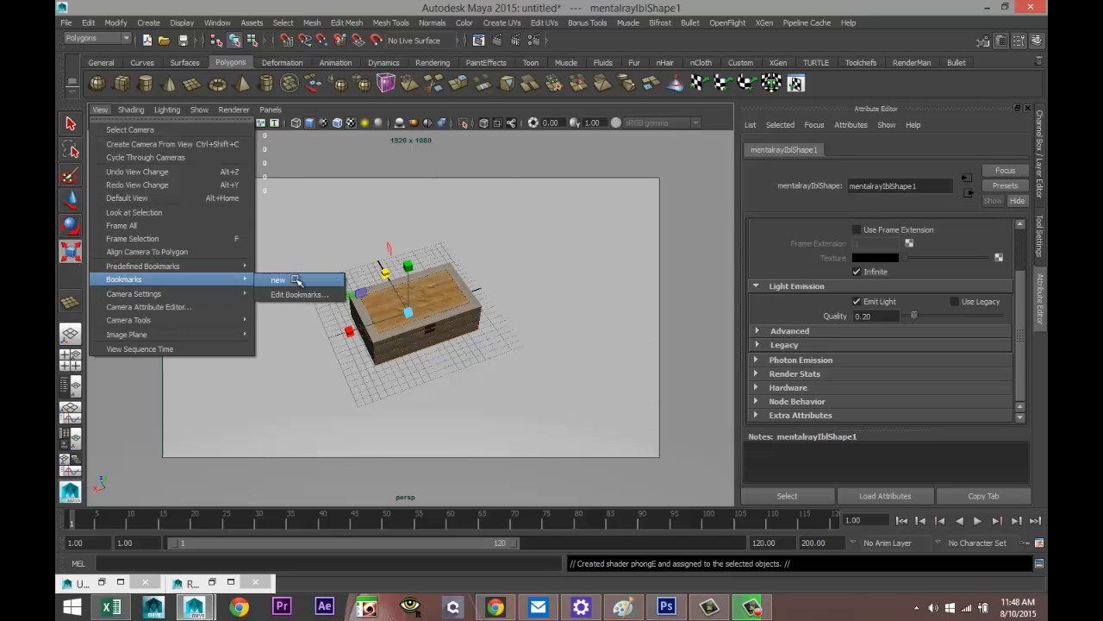
{"action": "left_click", "coordinate": [297, 281]}
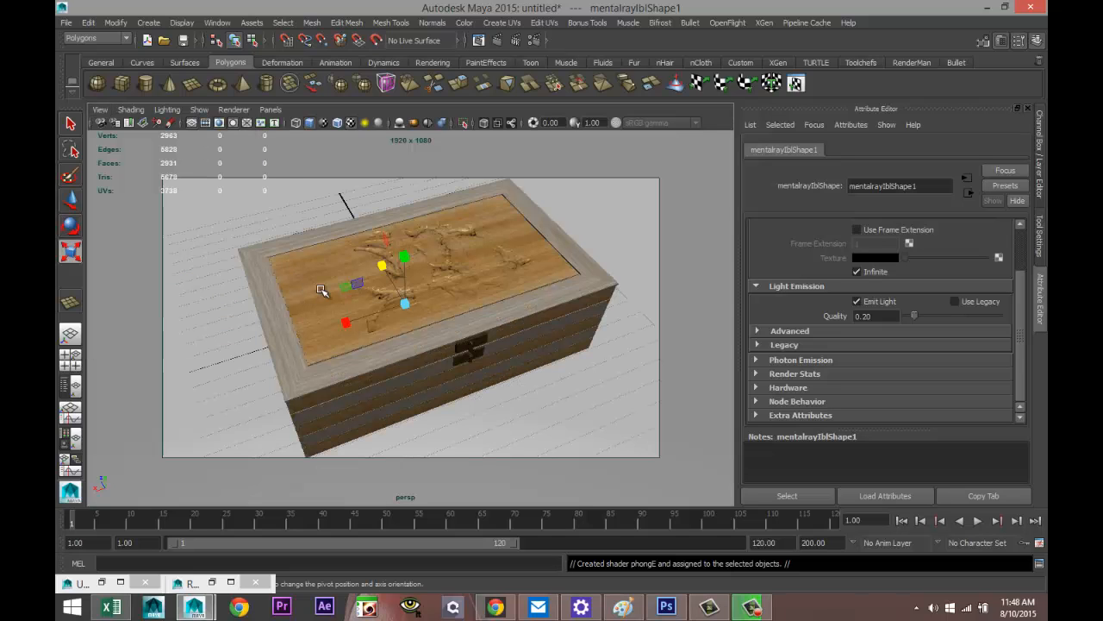
Step: Create a point light and display the viewport with the scene lights
{"action": "left_click", "coordinate": [149, 24]}
{"action": "mouse_move", "coordinate": [215, 82]}
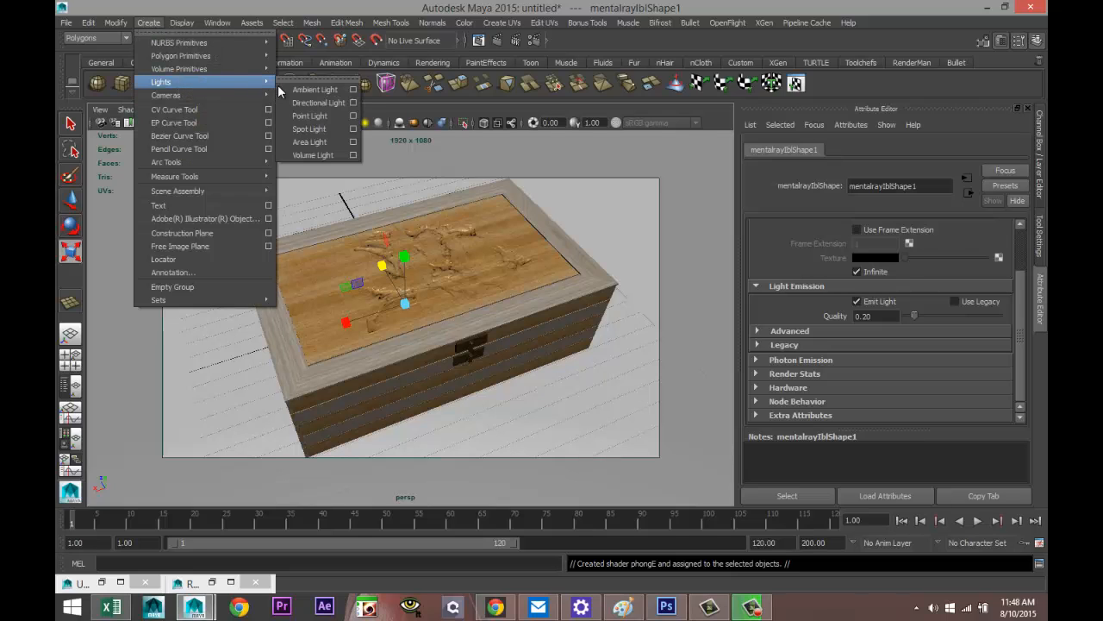
{"action": "left_click", "coordinate": [331, 117]}
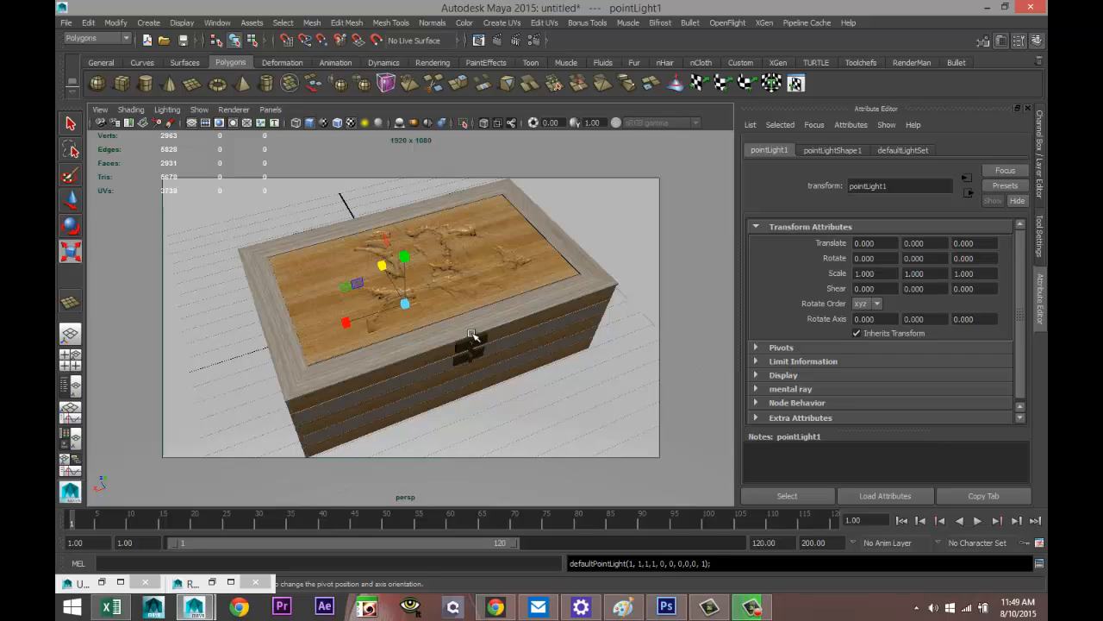
{"action": "key", "text": "7"}
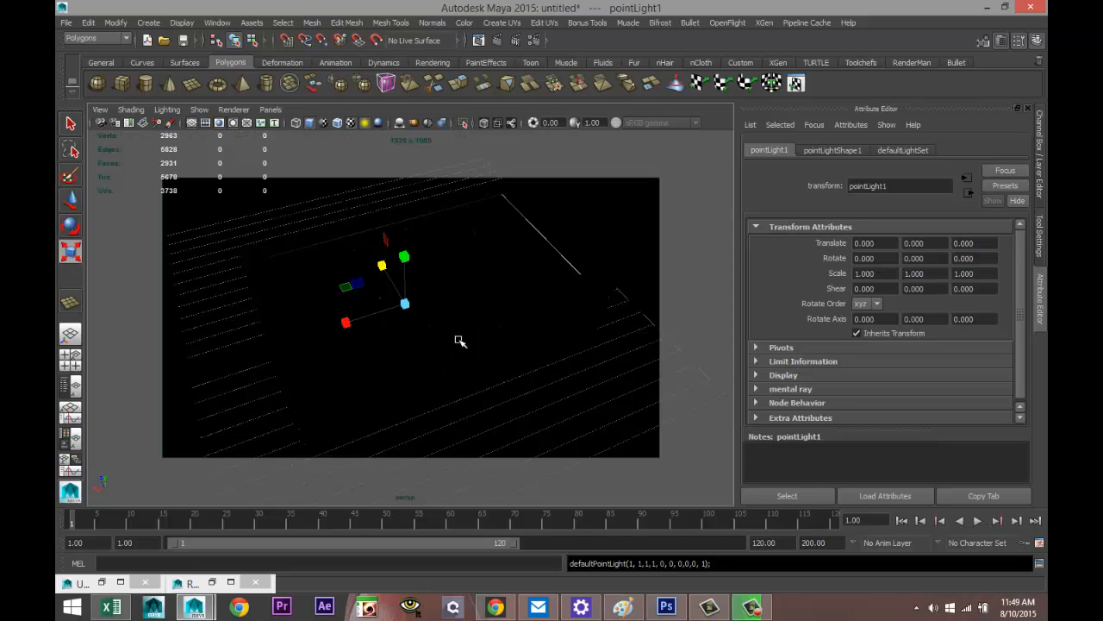
Step: Move the point light above and slightly behind the box, to about 29.9 in Y and -6.6 in Z
{"action": "key", "text": "w"}
{"action": "left_click_drag", "start_coordinate": [402, 249], "coordinate": [406, 6]}
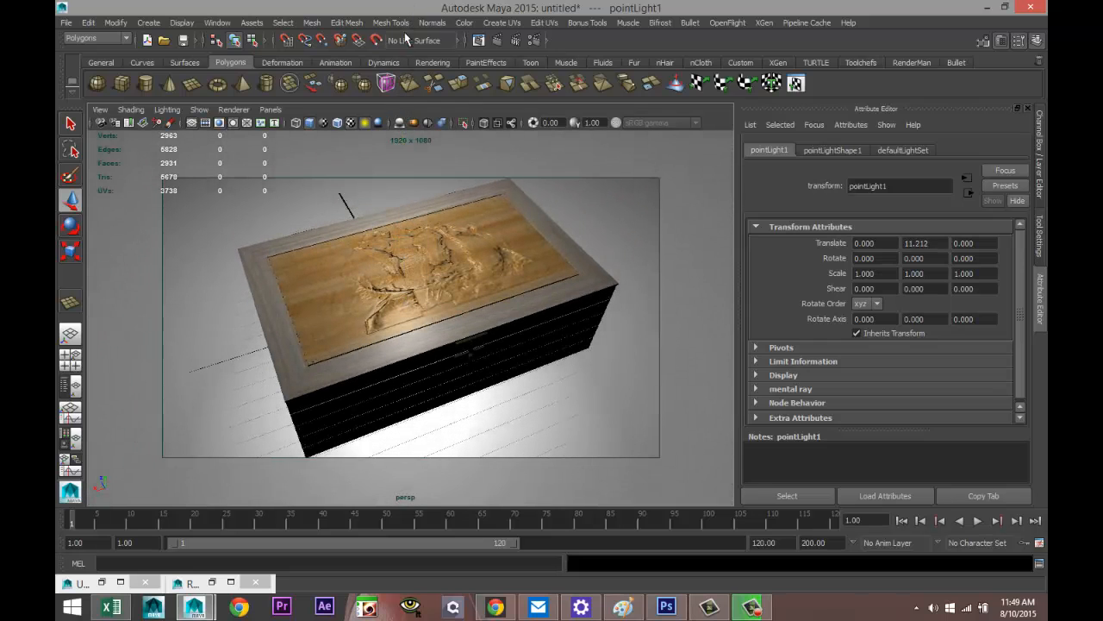
{"action": "scroll", "coordinate": [419, 211], "scroll_direction": "down", "scroll_amount": 5}
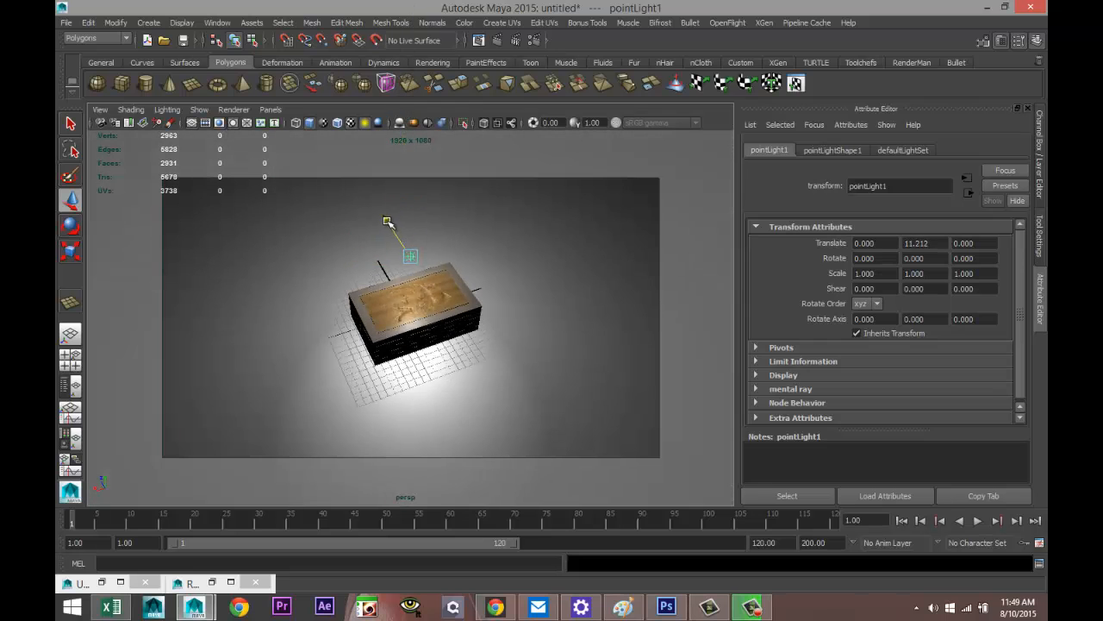
{"action": "left_click_drag", "start_coordinate": [387, 223], "coordinate": [440, 146]}
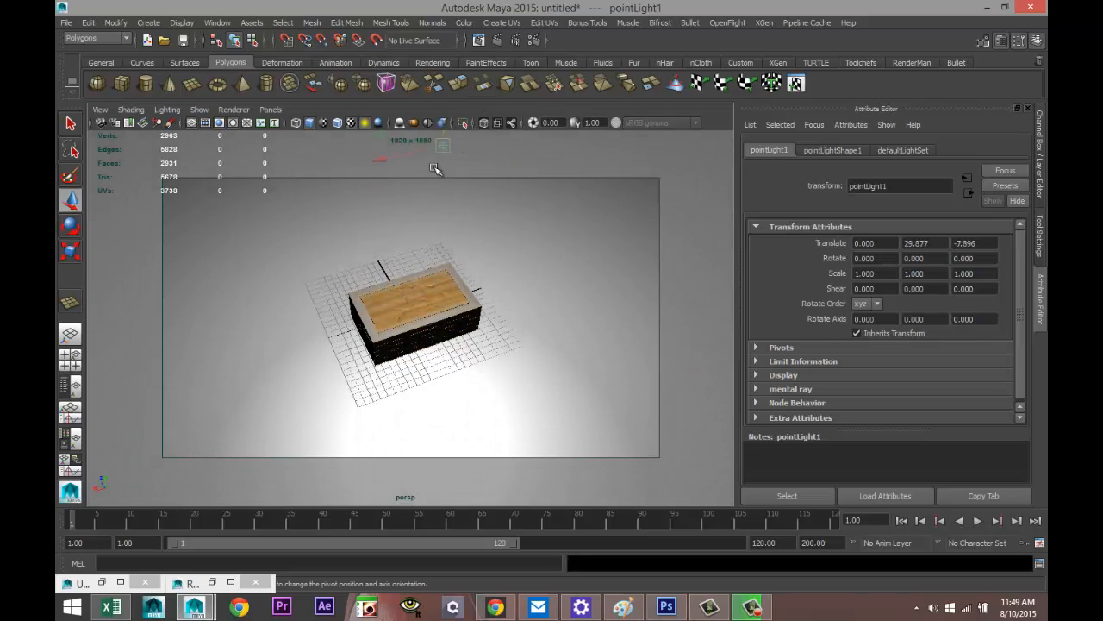
{"action": "scroll", "coordinate": [435, 276], "scroll_direction": "down", "scroll_amount": 3}
{"action": "left_click_drag", "start_coordinate": [431, 274], "coordinate": [405, 212]}
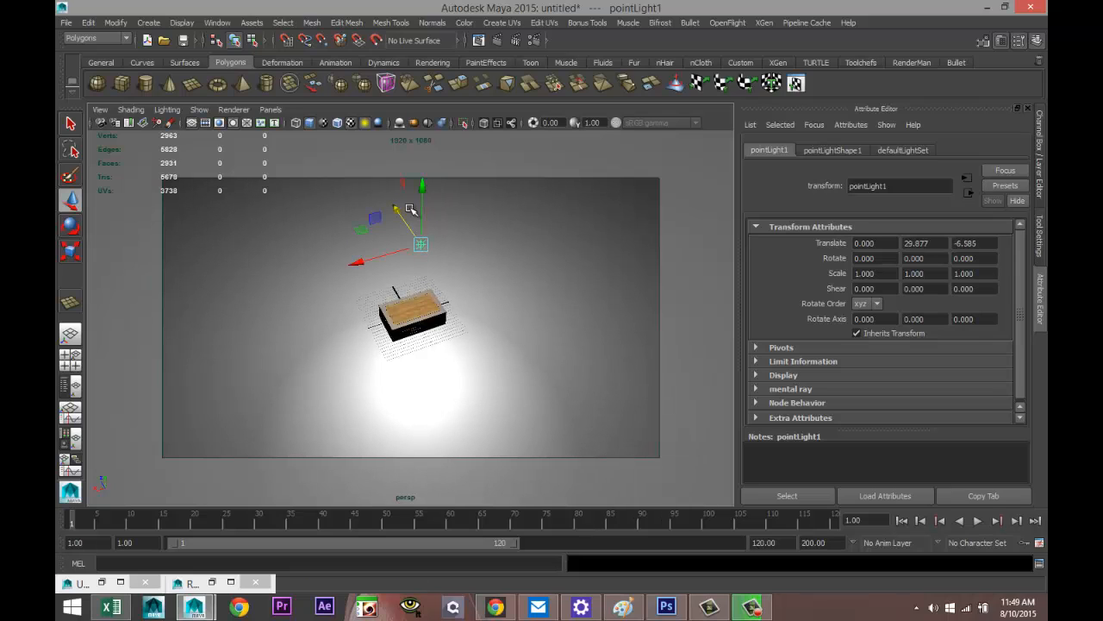
Step: Duplicate the point light and move the copy out to one side and higher, to about 42 in X and 39 in Y
{"action": "key", "text": "ctrl+d"}
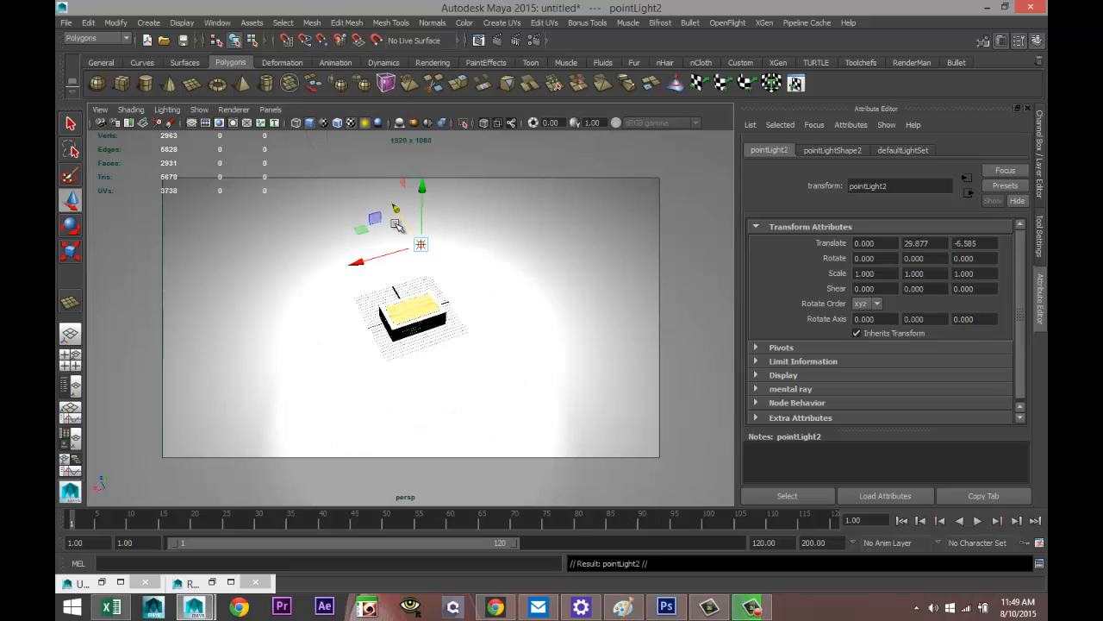
{"action": "left_click_drag", "start_coordinate": [364, 261], "coordinate": [167, 338]}
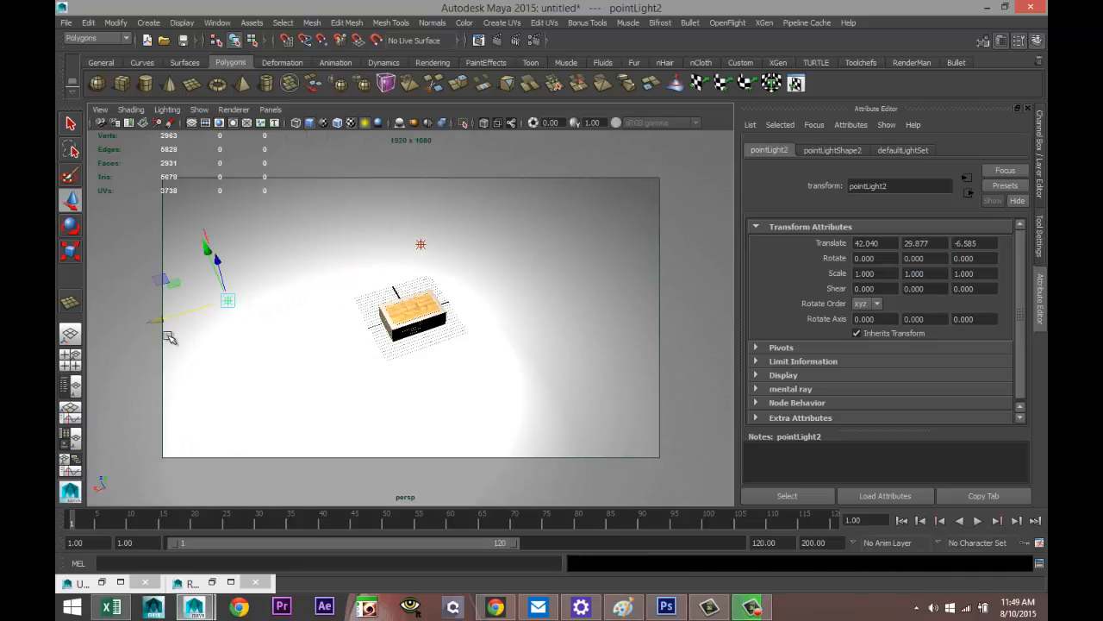
{"action": "left_click_drag", "start_coordinate": [215, 257], "coordinate": [200, 216]}
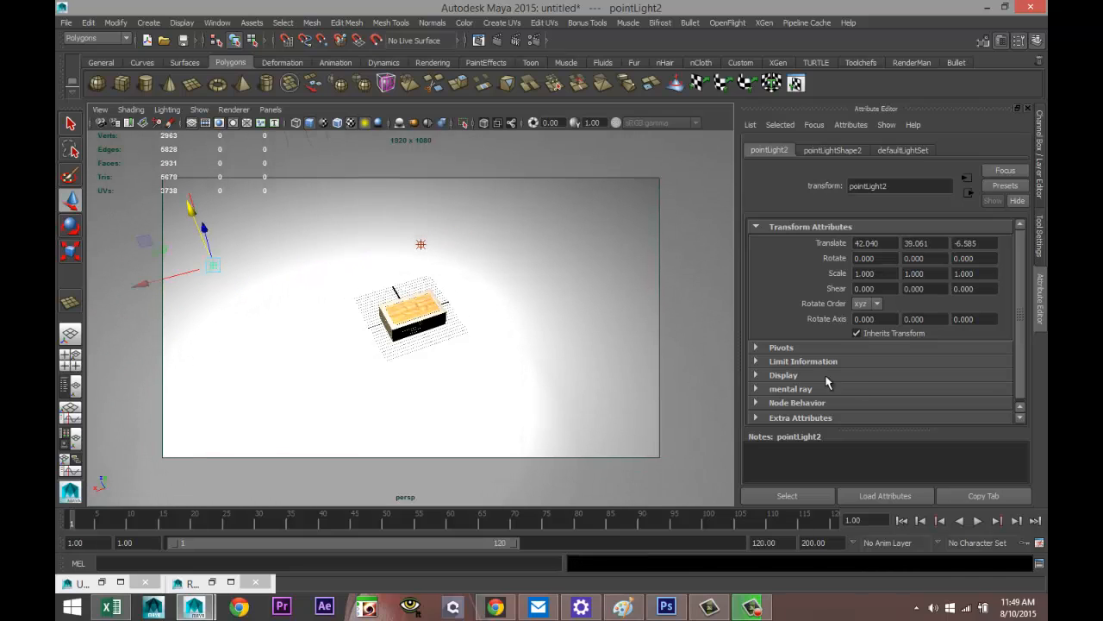
Step: Set the duplicated point light's intensity to 0.1
{"action": "left_click", "coordinate": [857, 150]}
{"action": "double_click", "coordinate": [870, 322]}
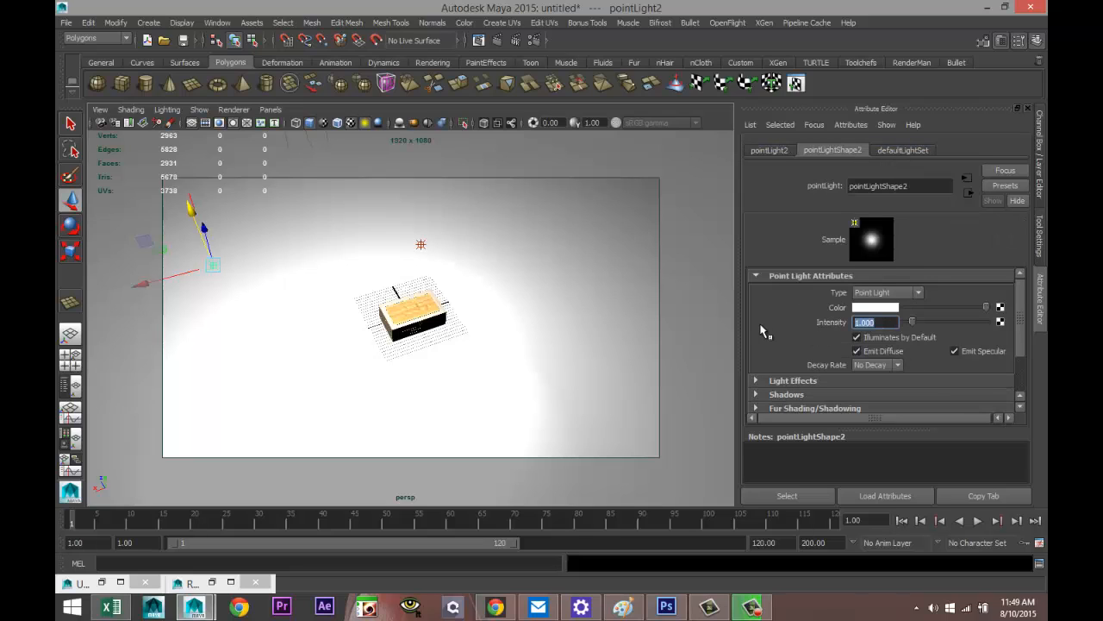
{"action": "type", "text": "0.1"}
{"action": "key", "text": "Return"}
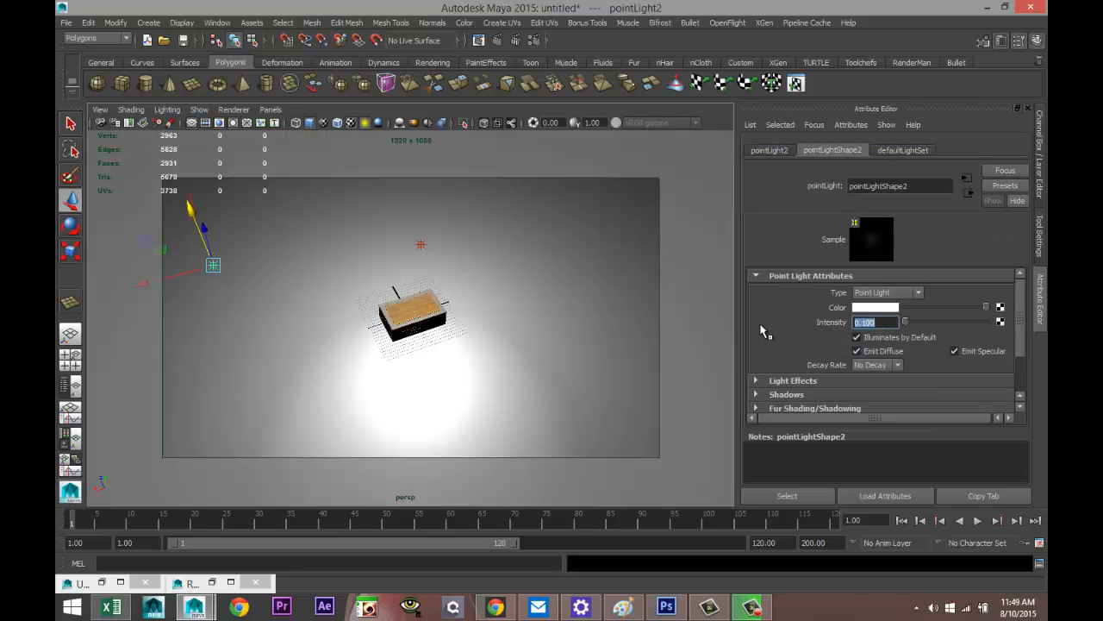
Step: Restore the bookmarked close-up camera view of the box and render it in the Render View
{"action": "left_click", "coordinate": [101, 109]}
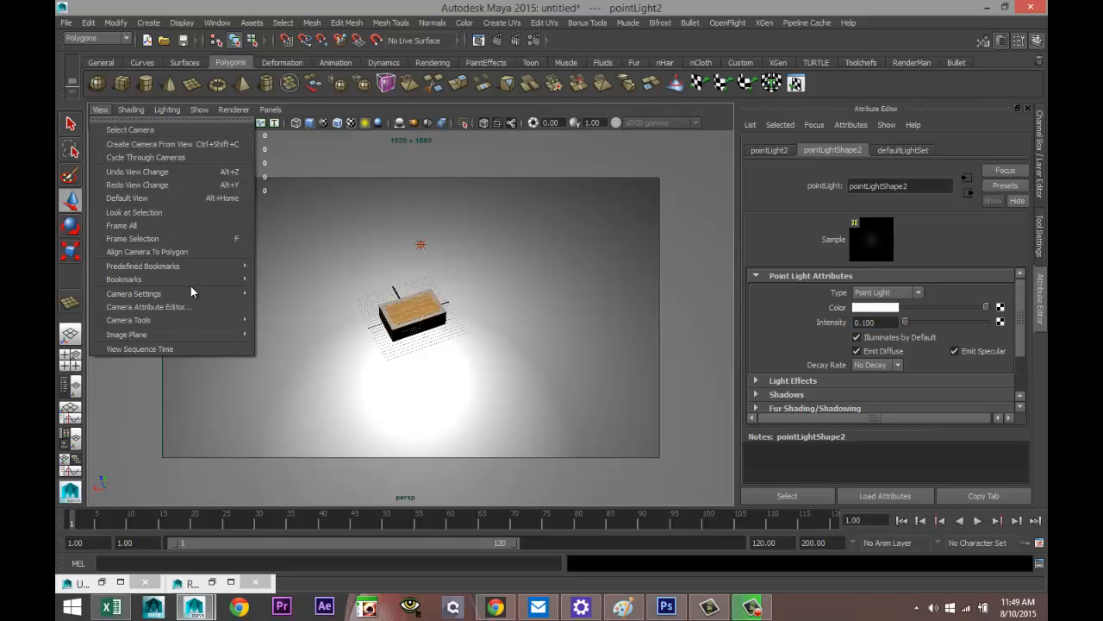
{"action": "mouse_move", "coordinate": [233, 278]}
{"action": "left_click", "coordinate": [294, 280]}
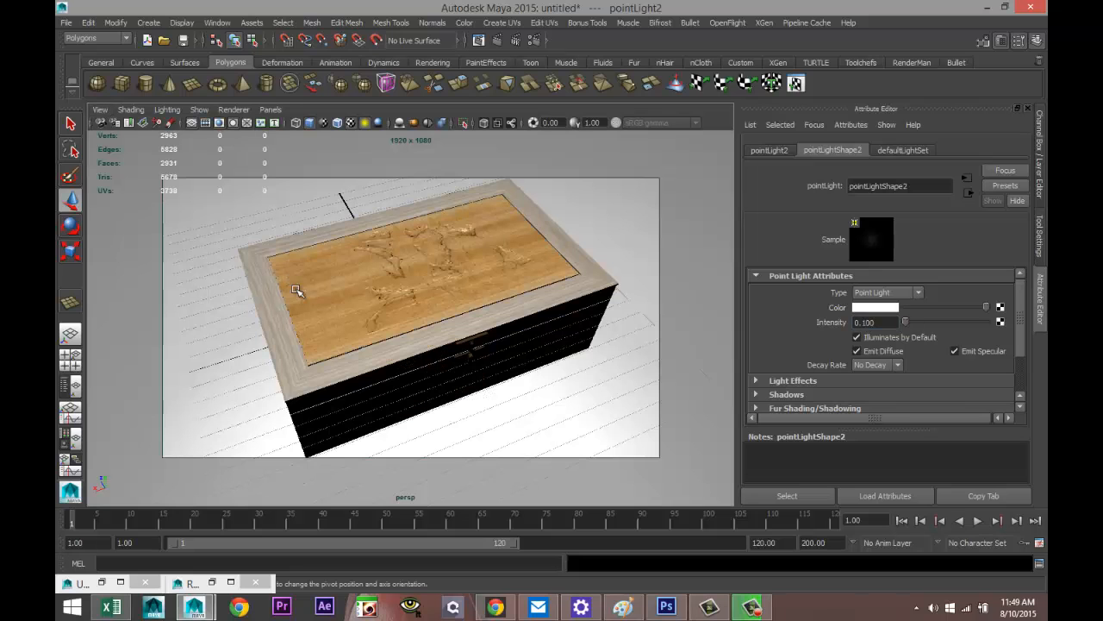
{"action": "left_click", "coordinate": [480, 40]}
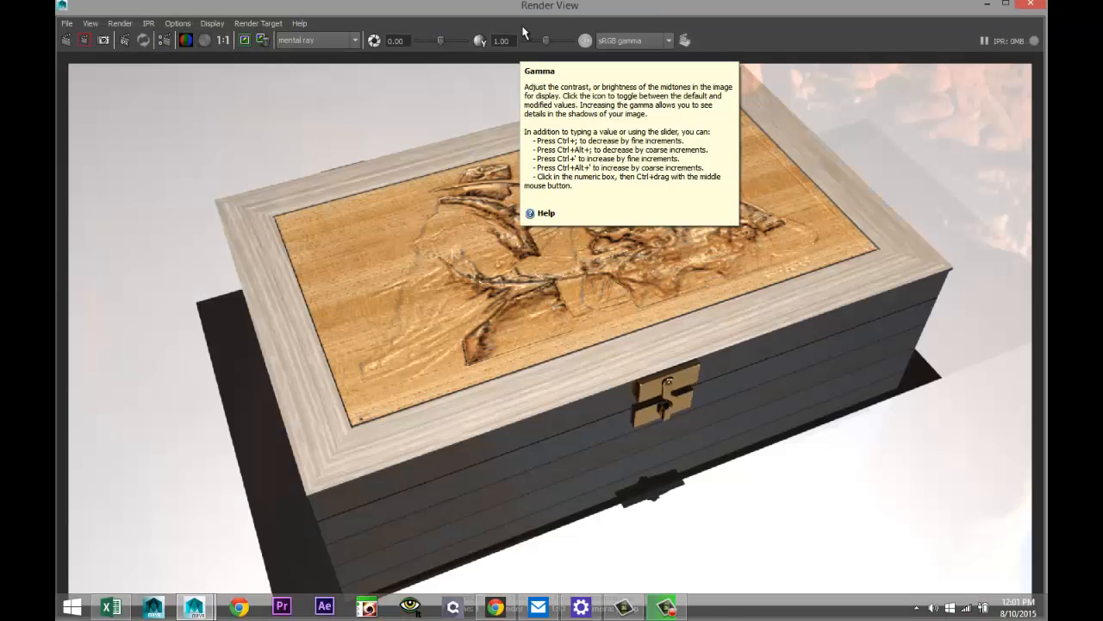